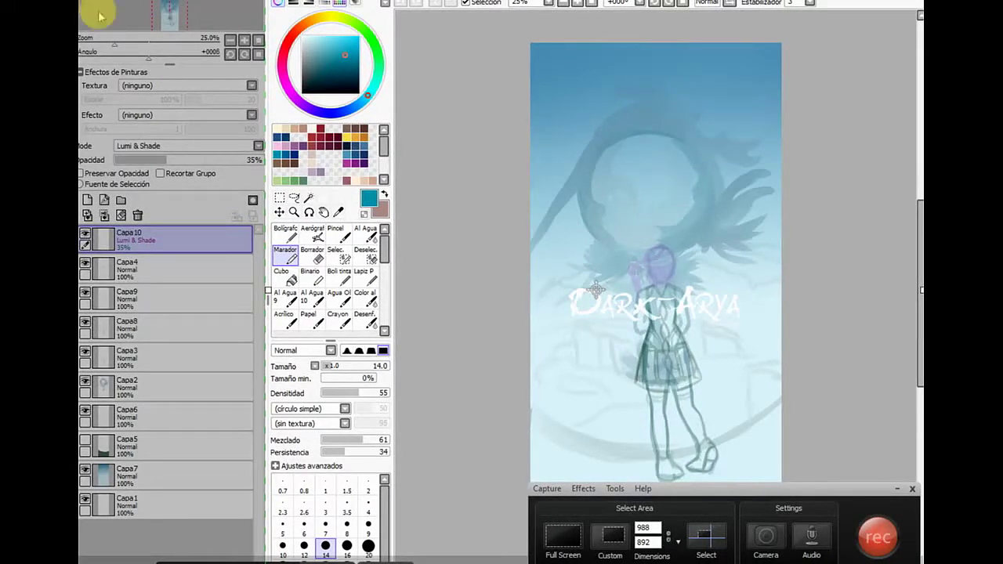
Delete the topmost Lumi & Shade layer, Capa10
click(864, 535)
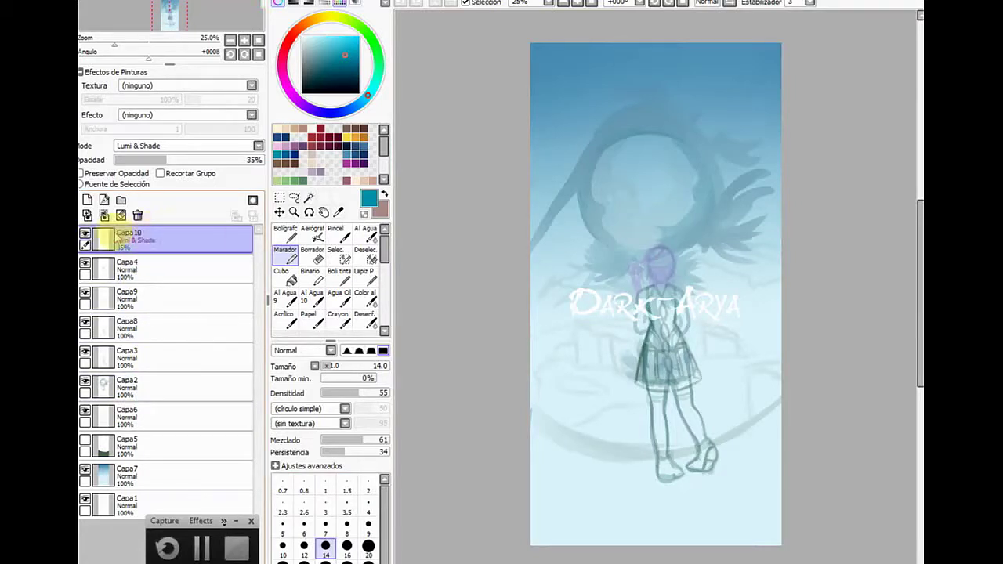
click(85, 233)
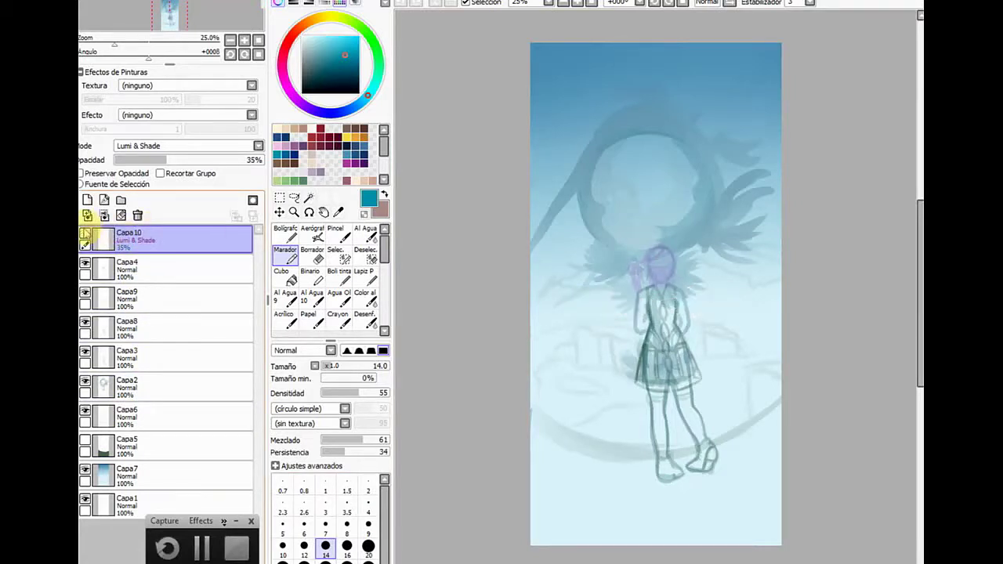
click(137, 215)
click(85, 234)
click(85, 233)
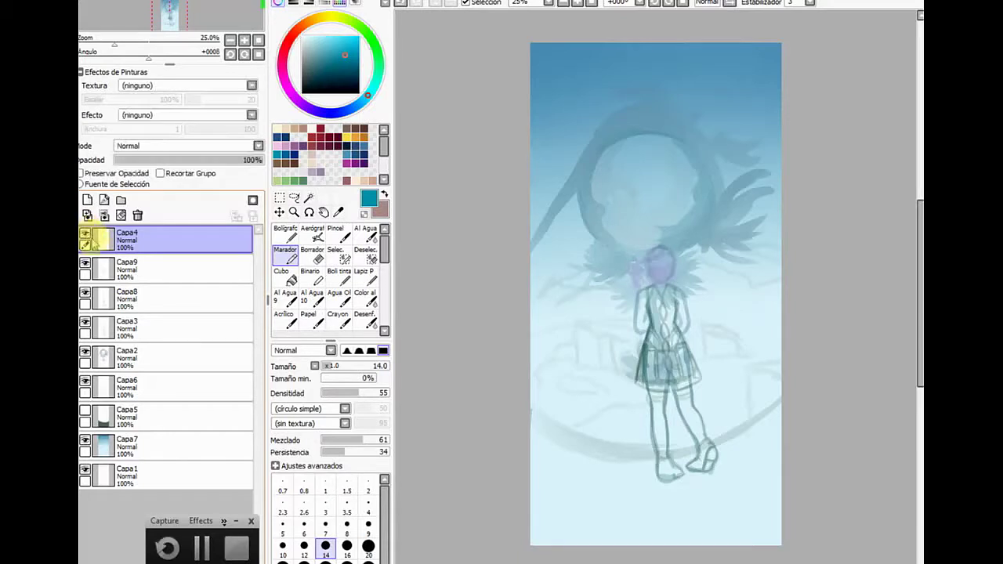
Hide the sketch layers Capa9, Capa8, Capa3 and Capa4
click(87, 268)
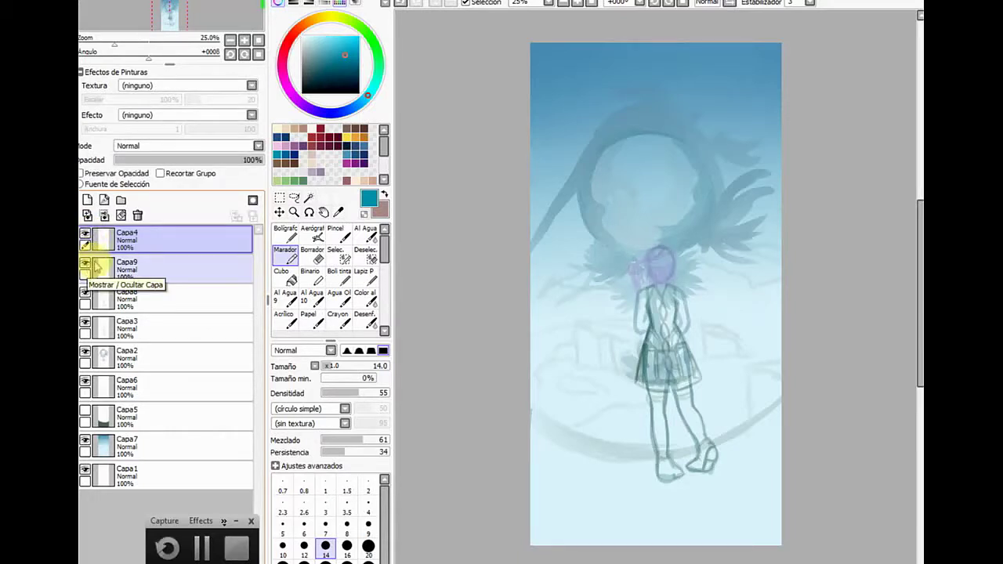
click(89, 263)
click(86, 293)
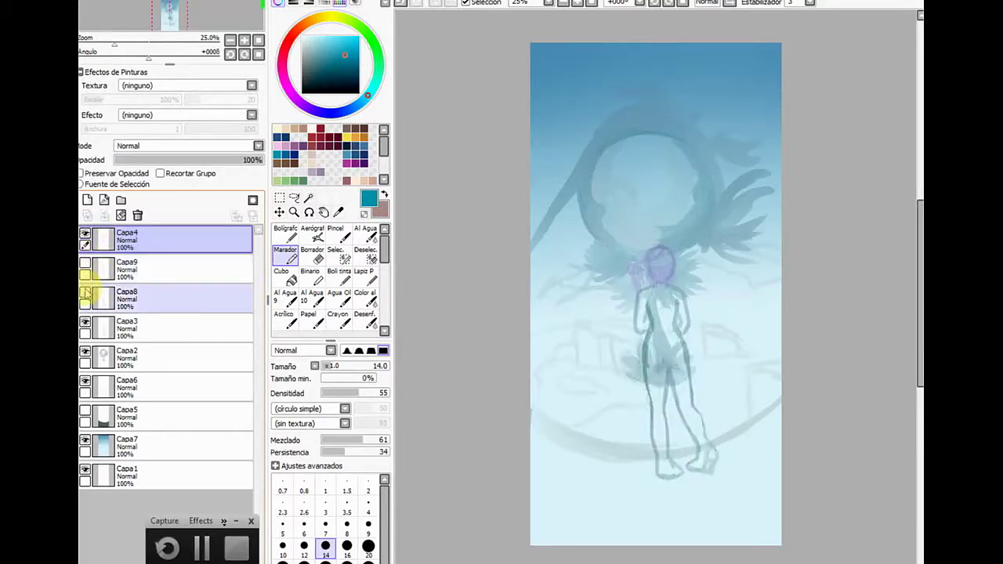
click(86, 325)
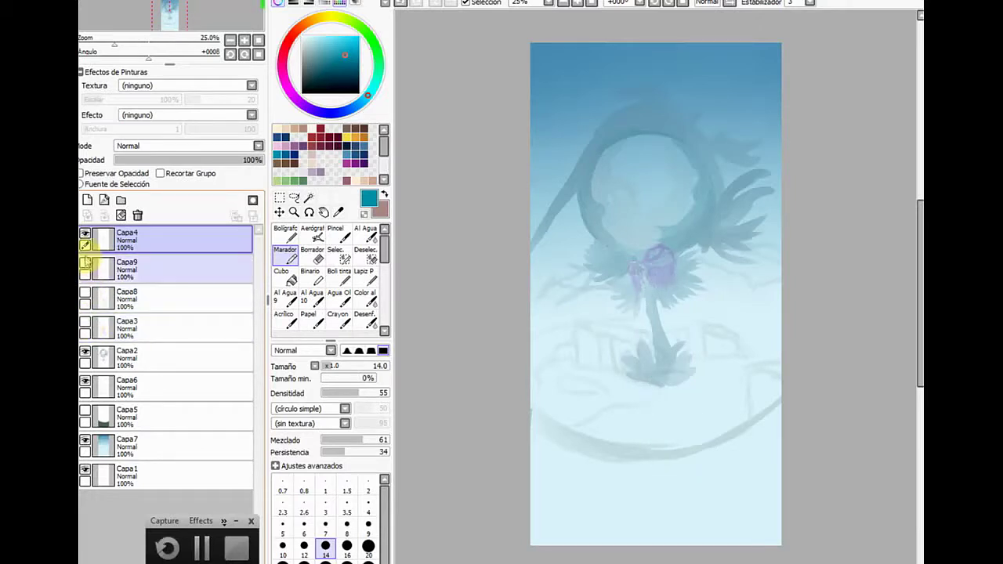
click(86, 235)
click(183, 384)
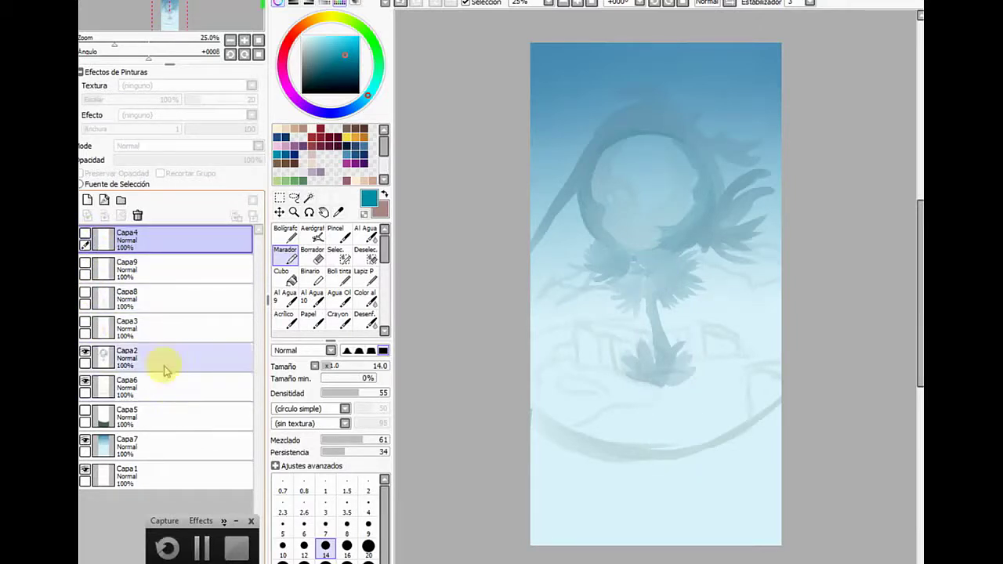
Add a new layer above Capa2 and choose the Bolígrafo brush with the light green swatch
click(119, 355)
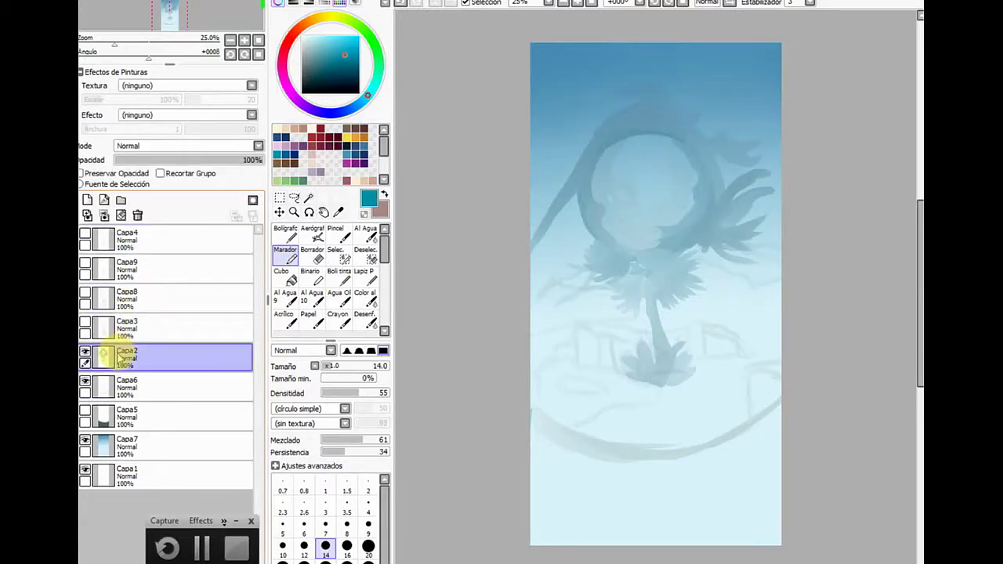
click(87, 200)
click(286, 232)
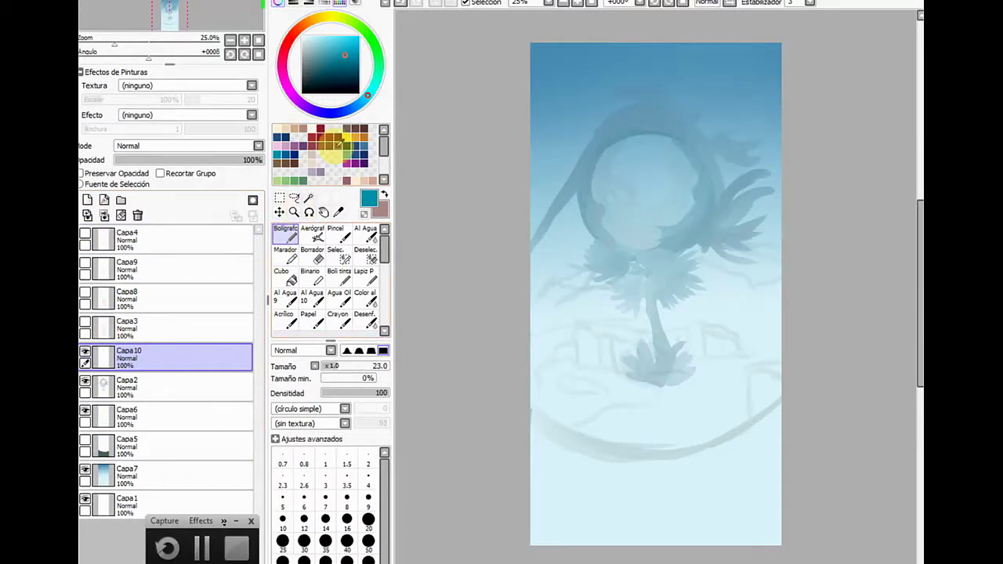
click(290, 177)
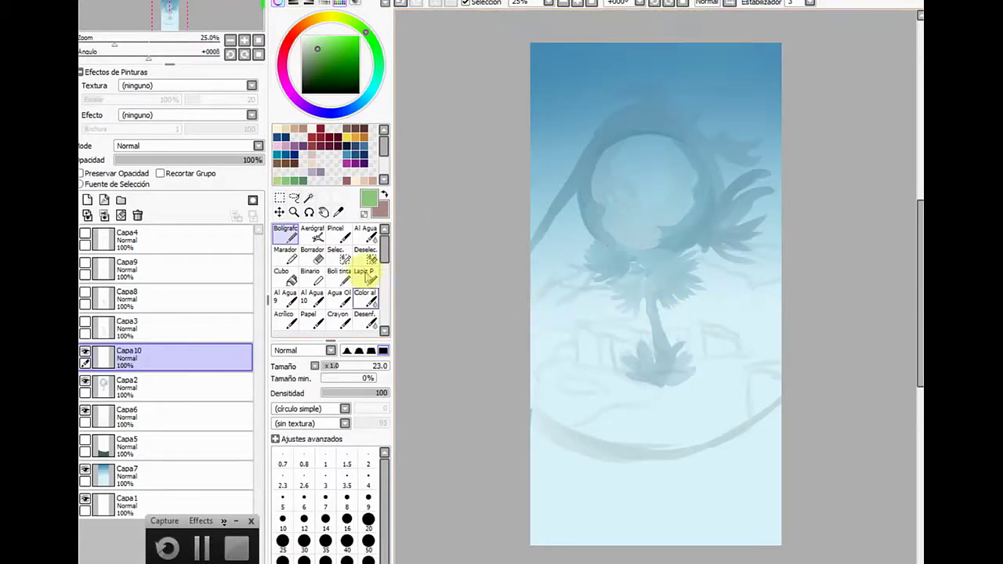
Set the brush size to 87 and paint light green strokes descending from the canvas's lower left edge, below the curved ground line
drag(337, 366, 344, 368)
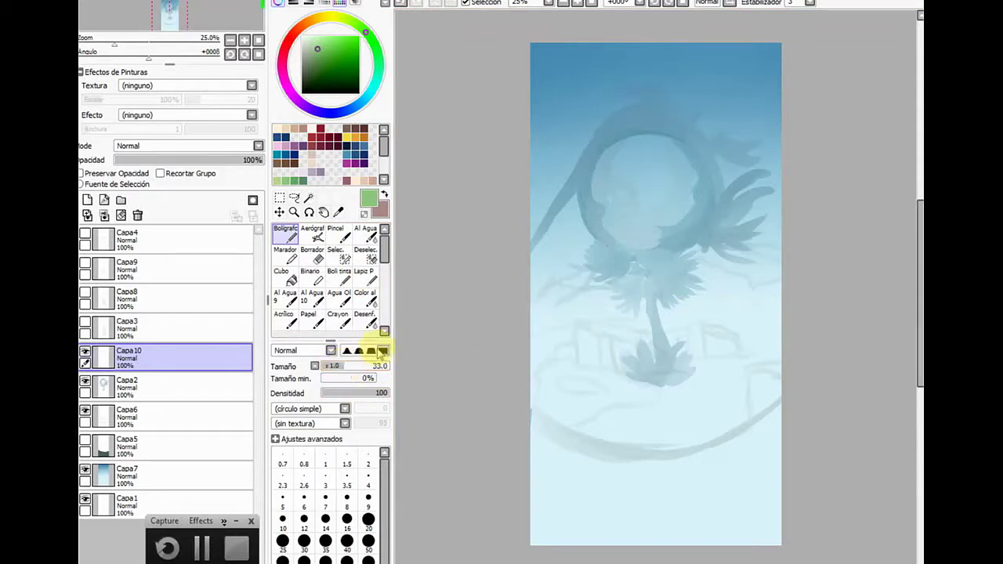
click(754, 366)
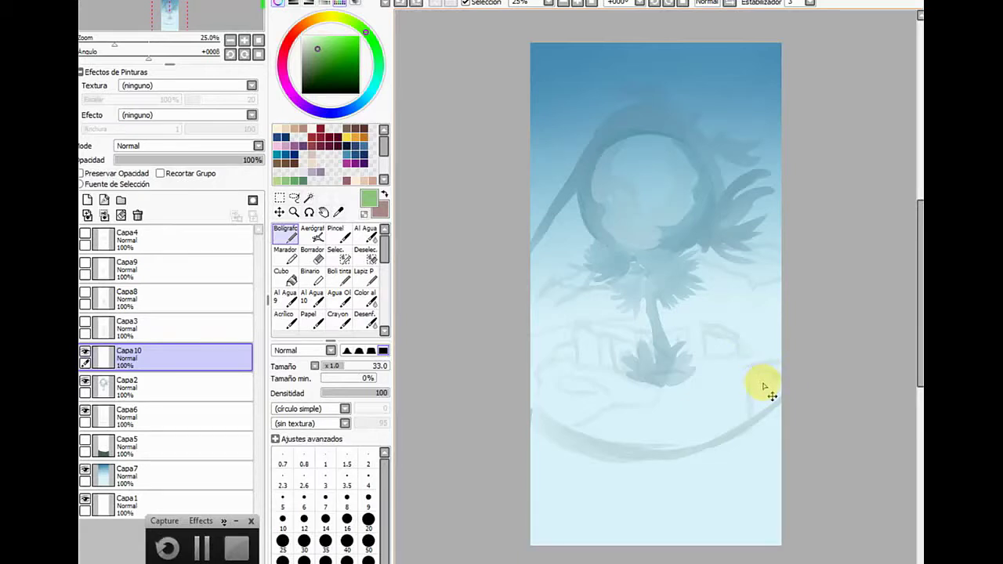
drag(360, 367, 398, 406)
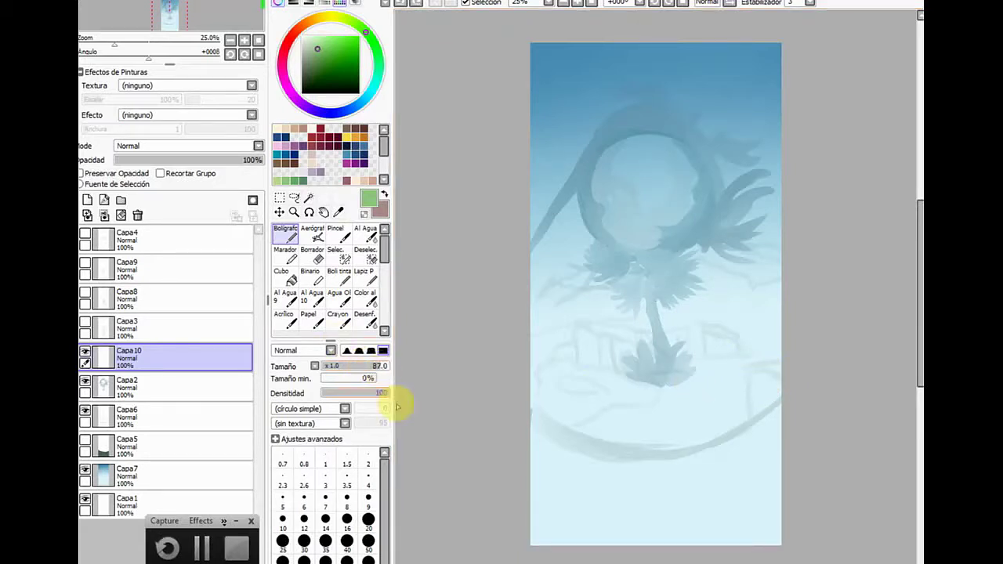
mouse_move(526, 410)
mouse_down()
mouse_move(612, 479)
mouse_move(524, 428)
mouse_move(624, 492)
mouse_up()
mouse_move(536, 431)
mouse_down()
mouse_move(625, 511)
mouse_move(631, 533)
mouse_up()
Fill the ground below the sketched curve with light green at brush size 350, smoothing its edge along the curve
click(382, 366)
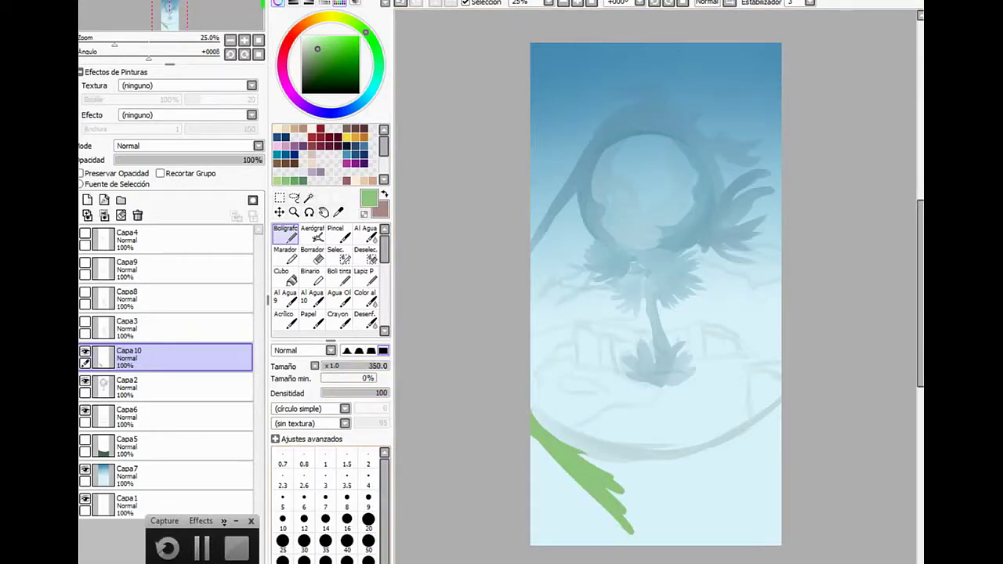
mouse_move(512, 488)
mouse_down()
mouse_move(547, 552)
mouse_move(524, 467)
mouse_move(624, 536)
mouse_move(673, 539)
mouse_move(572, 472)
mouse_move(558, 491)
mouse_move(751, 475)
mouse_move(622, 509)
mouse_move(720, 464)
mouse_move(741, 526)
mouse_move(692, 517)
mouse_move(814, 507)
mouse_move(688, 541)
mouse_move(826, 523)
mouse_move(685, 551)
mouse_move(701, 489)
mouse_move(798, 426)
mouse_move(714, 482)
mouse_move(788, 398)
mouse_move(752, 452)
mouse_move(731, 514)
mouse_move(744, 474)
mouse_move(790, 424)
mouse_move(737, 471)
mouse_move(795, 410)
mouse_up()
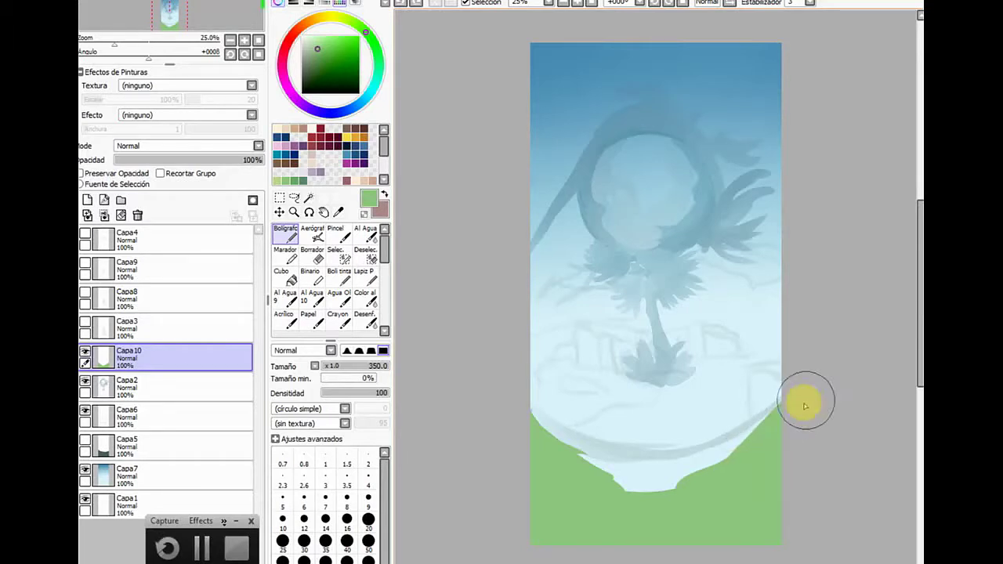
mouse_move(682, 480)
mouse_down()
mouse_move(582, 509)
mouse_move(596, 497)
mouse_up()
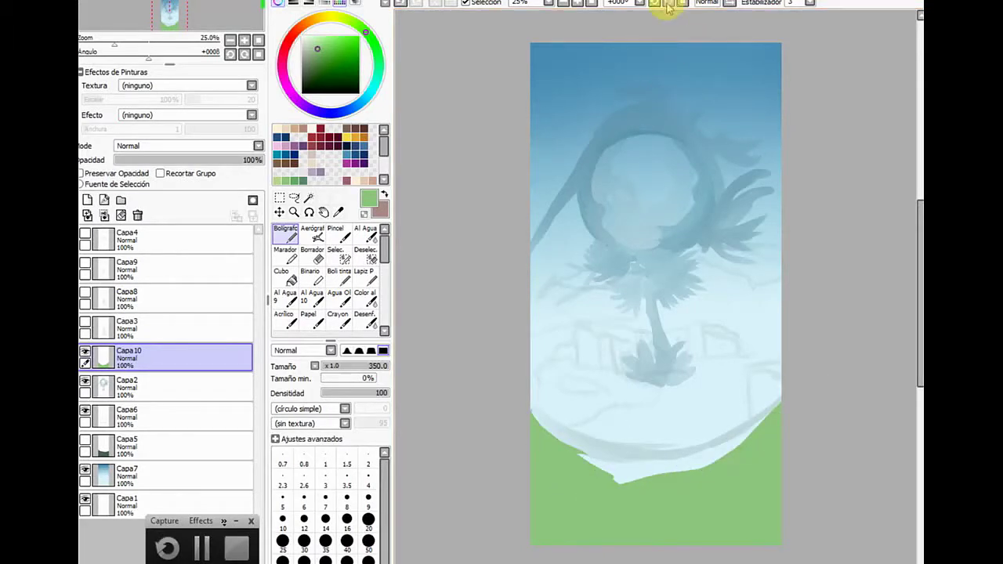
drag(667, 6, 663, 4)
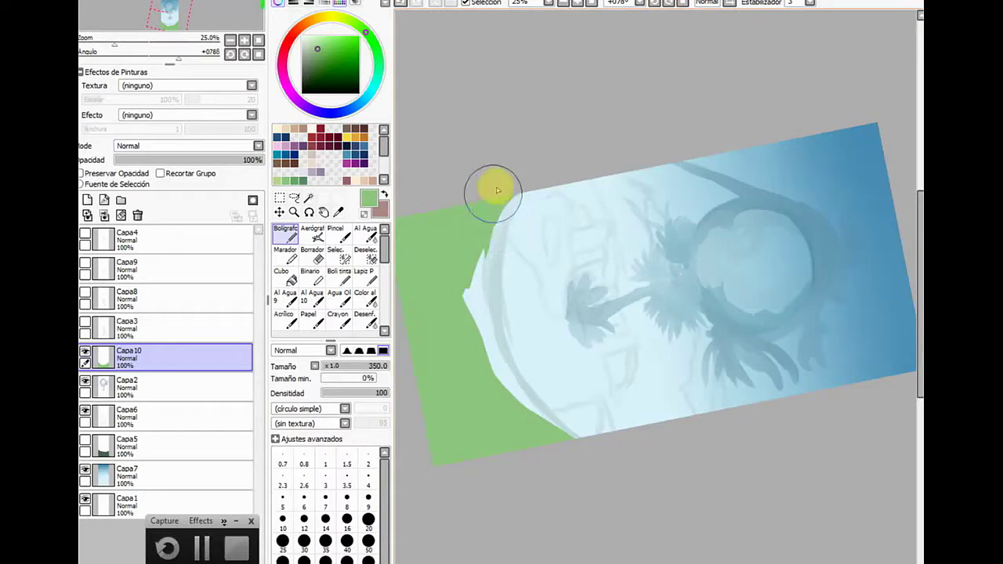
mouse_move(497, 189)
mouse_down()
mouse_move(477, 265)
mouse_move(501, 194)
mouse_move(471, 257)
mouse_move(529, 159)
mouse_move(466, 293)
mouse_move(479, 213)
mouse_move(472, 367)
mouse_move(488, 203)
mouse_move(479, 326)
mouse_move(524, 425)
mouse_move(490, 385)
mouse_move(585, 469)
mouse_move(507, 407)
mouse_move(569, 468)
mouse_move(478, 336)
mouse_move(520, 425)
mouse_move(479, 314)
mouse_move(503, 394)
mouse_move(482, 314)
mouse_move(493, 359)
mouse_move(480, 238)
mouse_move(499, 377)
mouse_move(499, 169)
mouse_move(479, 308)
mouse_move(497, 206)
mouse_move(476, 285)
mouse_move(519, 155)
mouse_move(483, 352)
mouse_move(500, 181)
mouse_move(500, 394)
mouse_move(476, 289)
mouse_move(533, 430)
mouse_move(472, 302)
mouse_move(577, 457)
mouse_move(504, 395)
mouse_move(597, 473)
mouse_move(474, 285)
mouse_move(508, 407)
mouse_move(492, 367)
mouse_move(491, 352)
mouse_move(499, 374)
mouse_move(480, 212)
mouse_move(480, 313)
mouse_move(503, 184)
mouse_move(478, 275)
mouse_move(513, 521)
mouse_move(471, 240)
mouse_move(456, 283)
mouse_move(489, 337)
mouse_move(481, 309)
mouse_move(501, 393)
mouse_up()
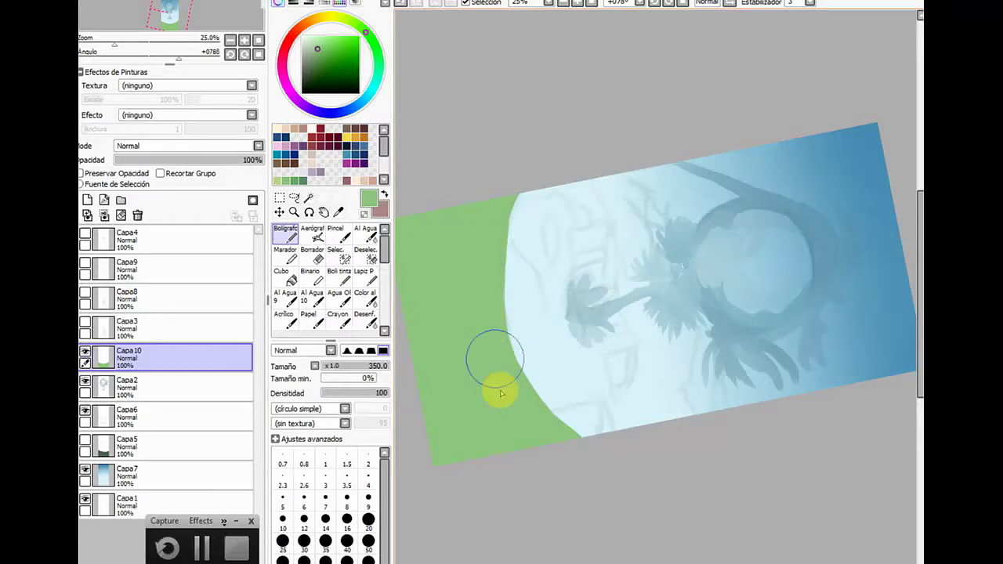
Paint a small pointed green ledge at the canvas's right edge, just above the ground, with brush size 44
click(349, 366)
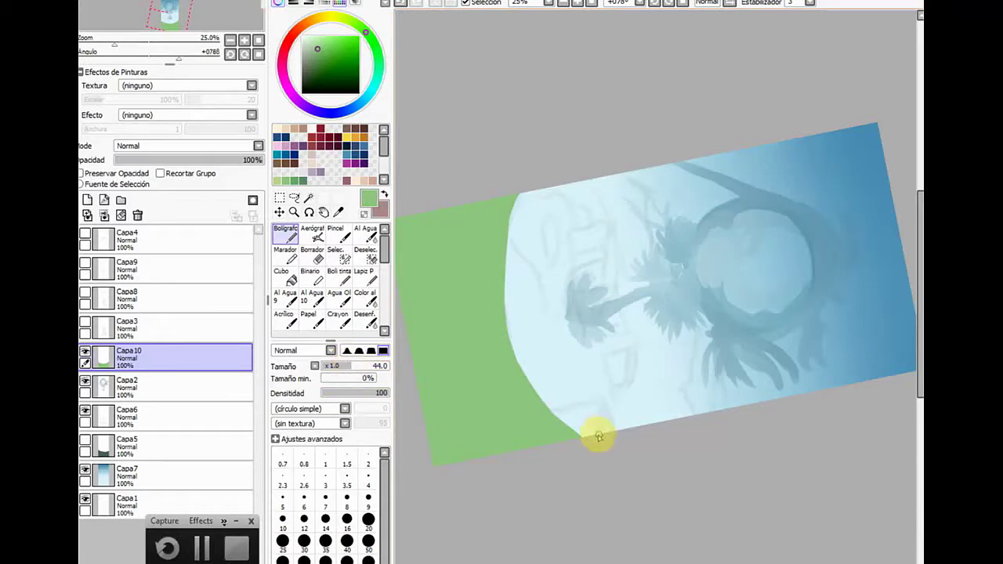
mouse_move(599, 429)
mouse_down()
mouse_move(600, 403)
mouse_move(600, 432)
mouse_move(609, 410)
mouse_move(612, 419)
mouse_up()
click(294, 212)
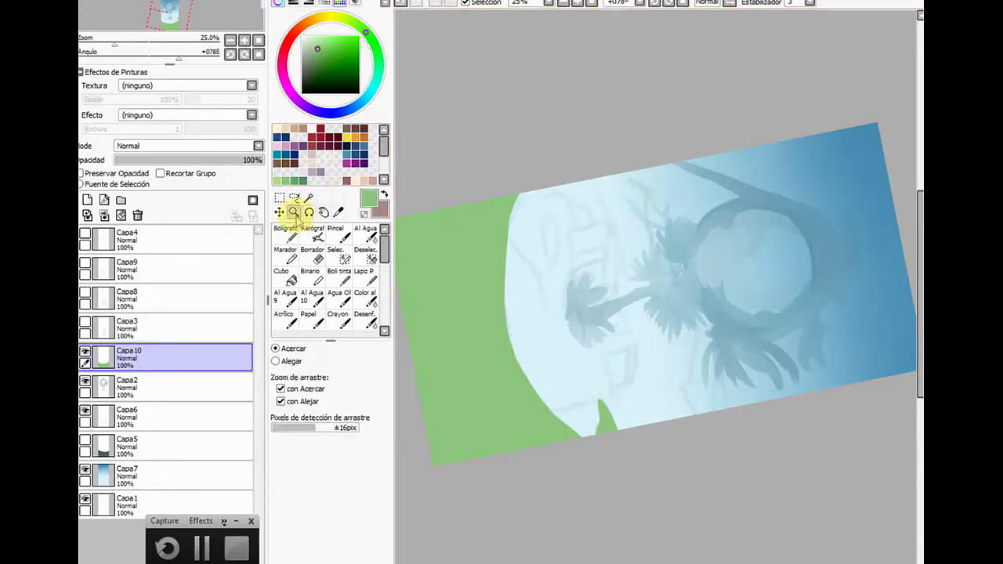
click(510, 368)
click(509, 368)
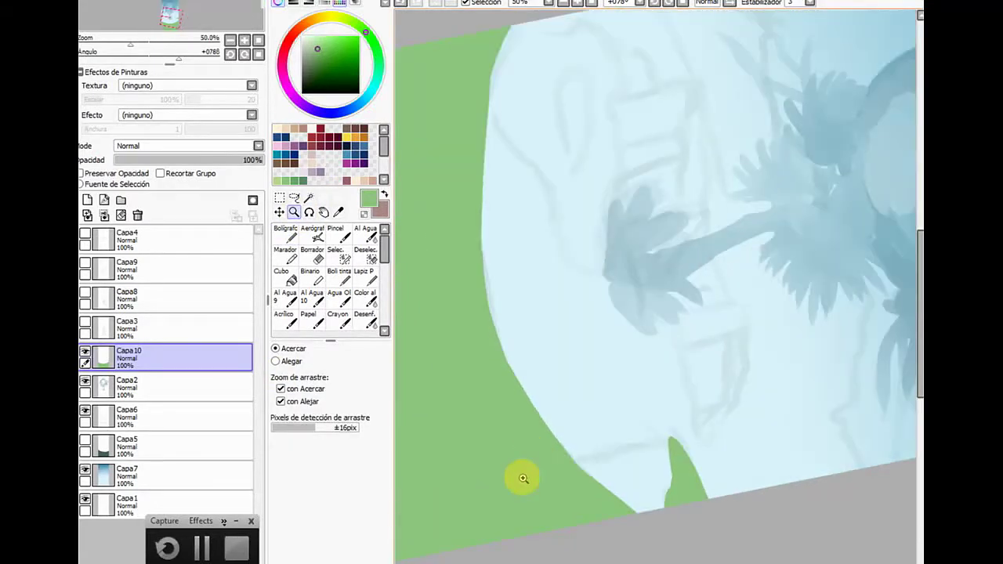
click(286, 232)
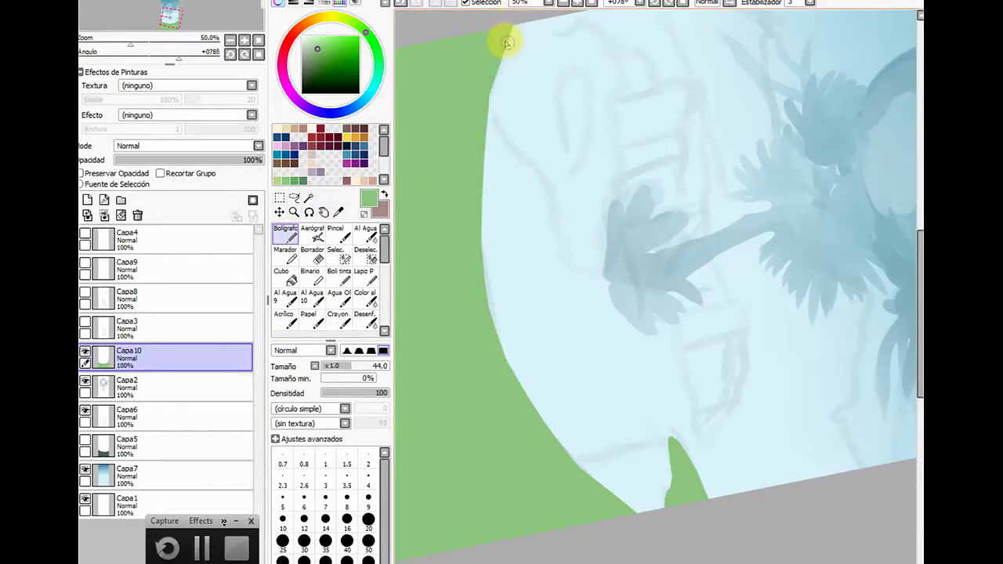
scroll(484, 74, down, 8)
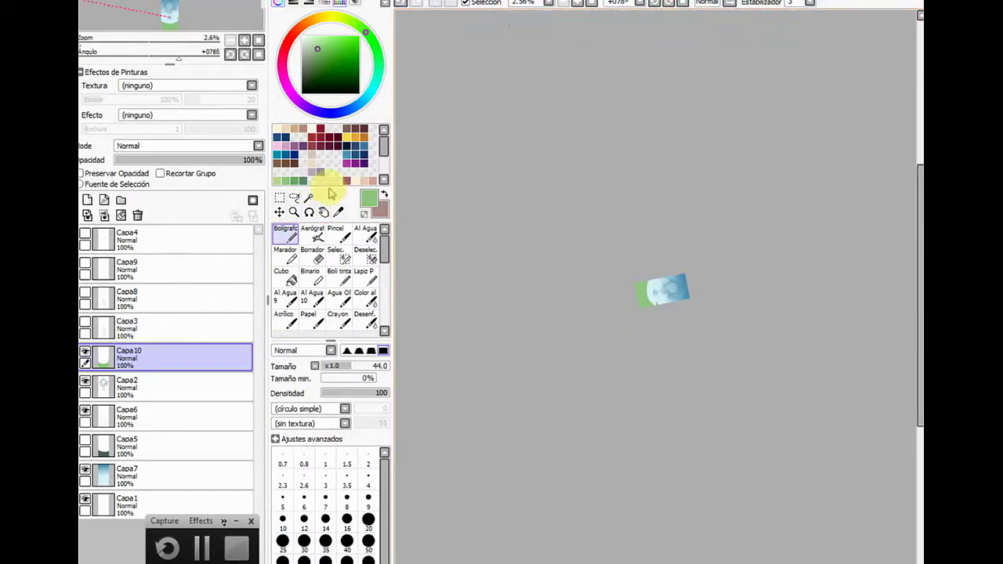
Enlarge the ground area to 50% and reset the canvas rotation to 0°, with the Bolígrafo brush active
click(294, 211)
click(634, 283)
click(637, 284)
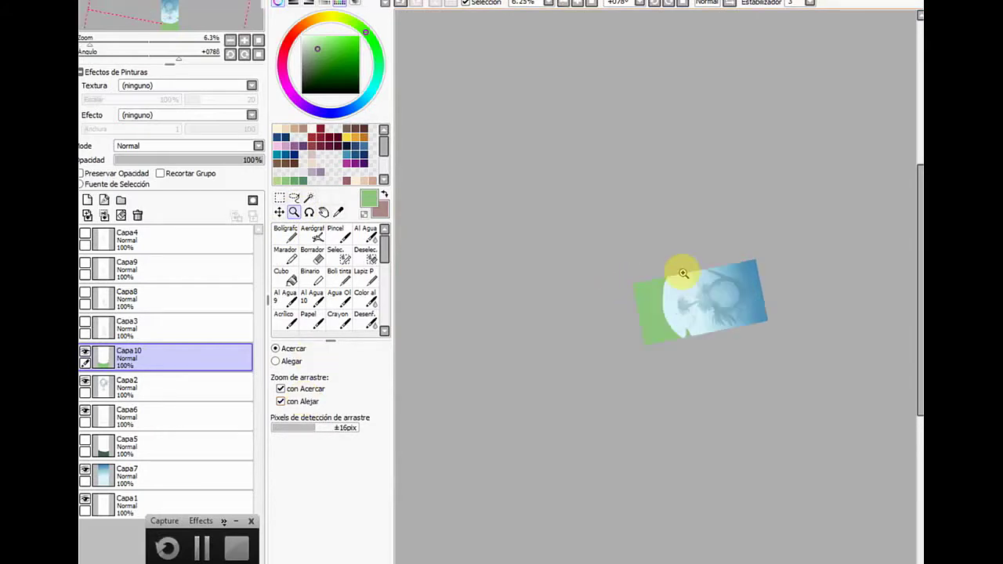
click(718, 289)
click(719, 290)
click(555, 493)
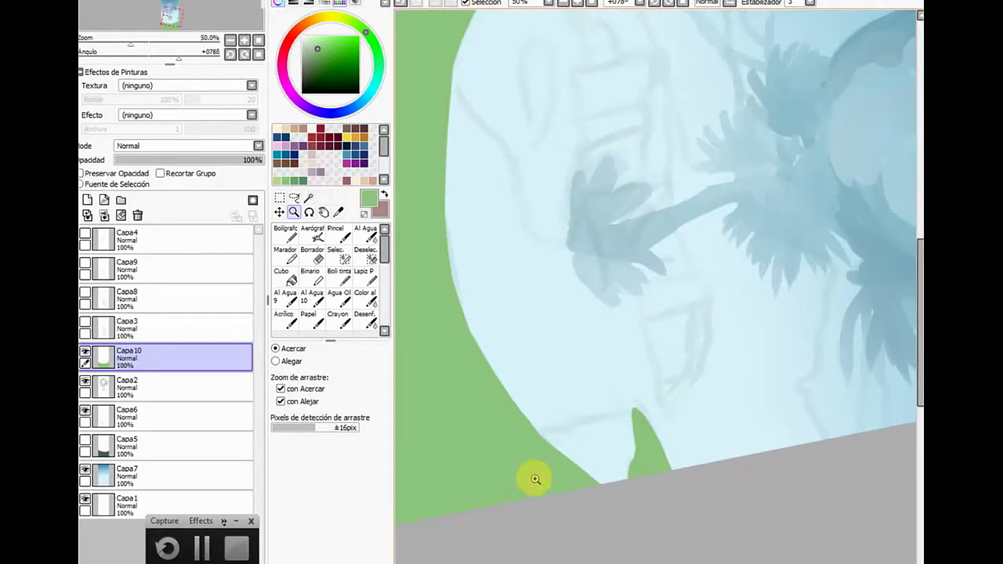
drag(562, 562, 533, 562)
click(286, 233)
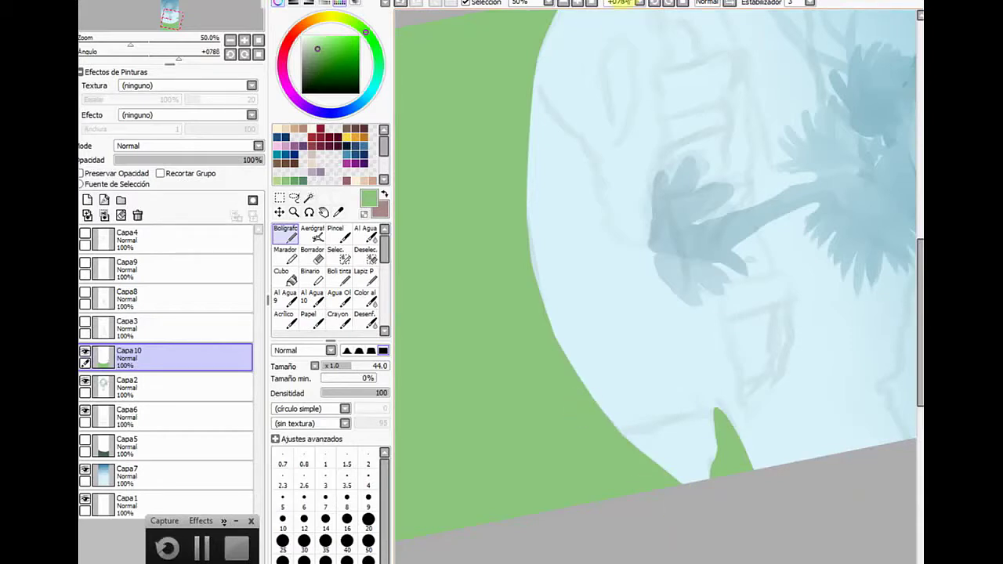
click(619, 4)
click(619, 20)
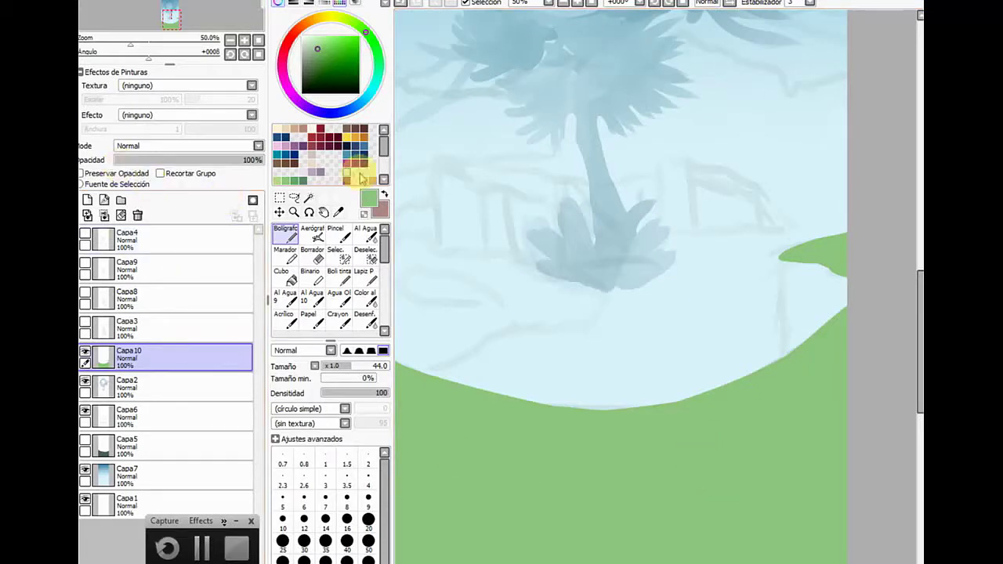
Set up the Acrílico brush with density 62, minimum size 0% and size 9
click(284, 317)
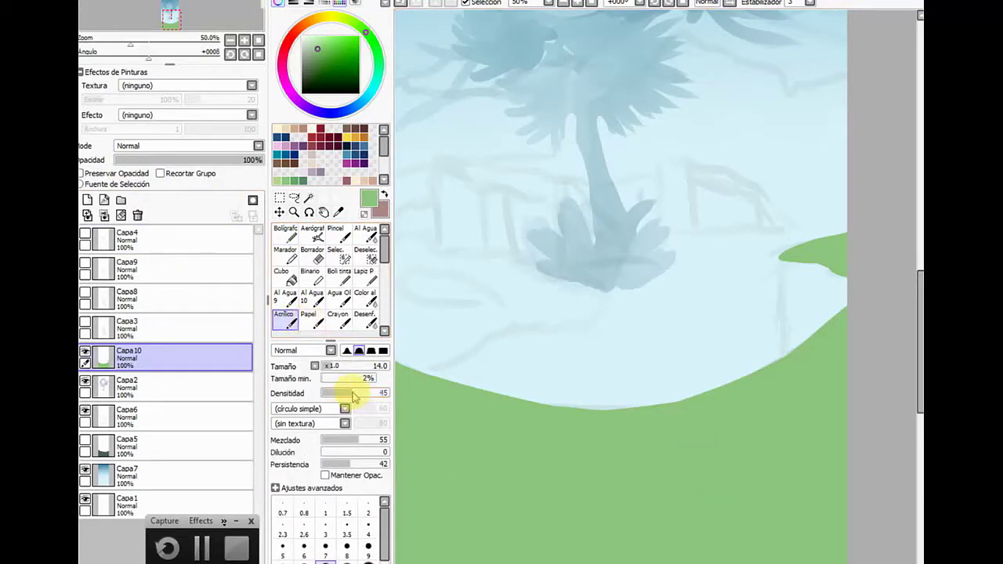
drag(352, 398, 383, 387)
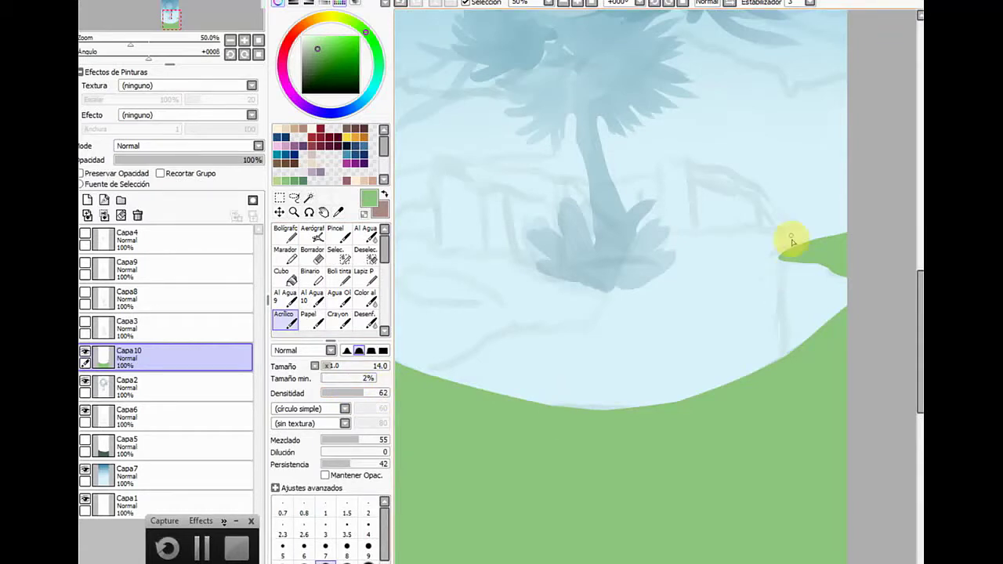
key(ctrl+z)
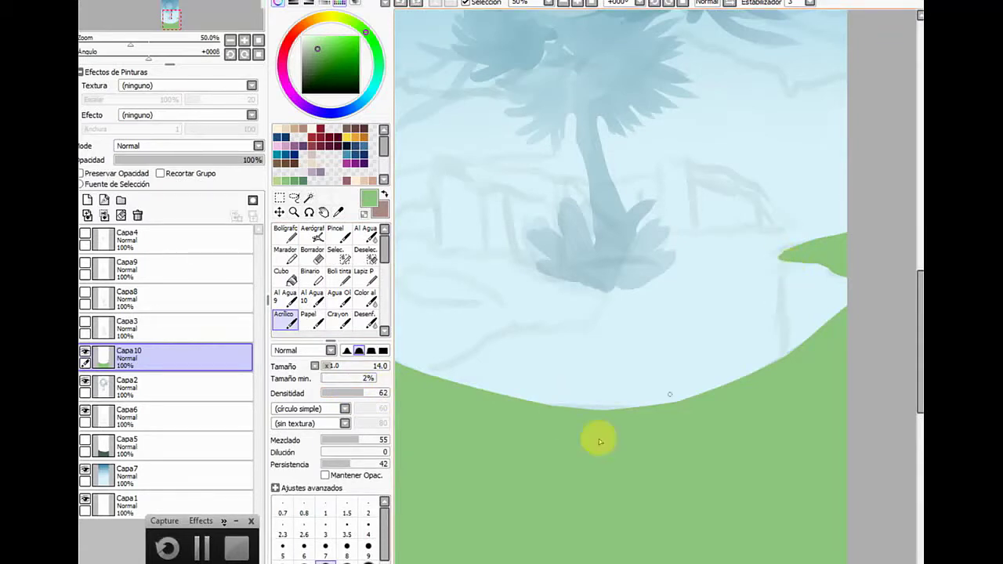
click(322, 381)
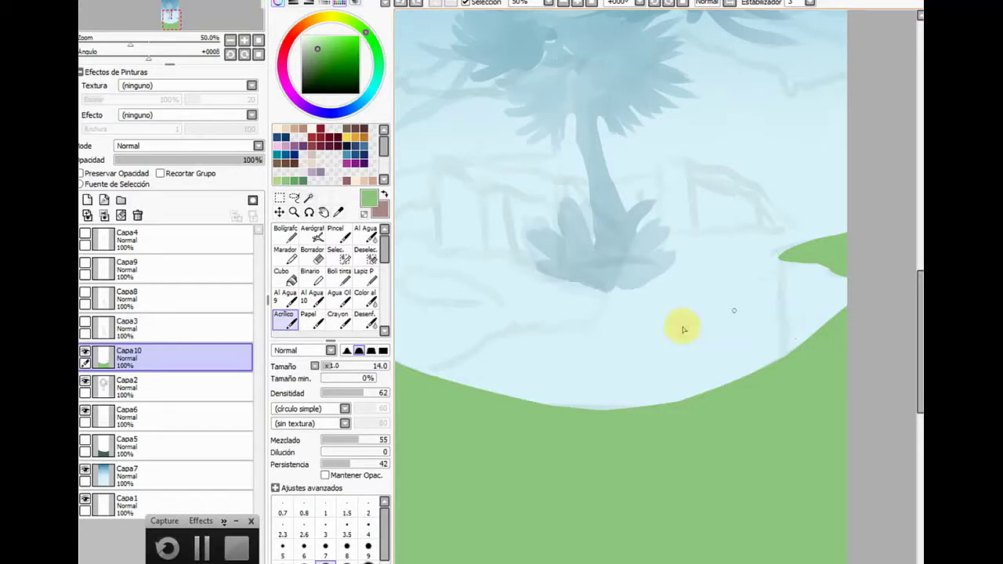
click(329, 366)
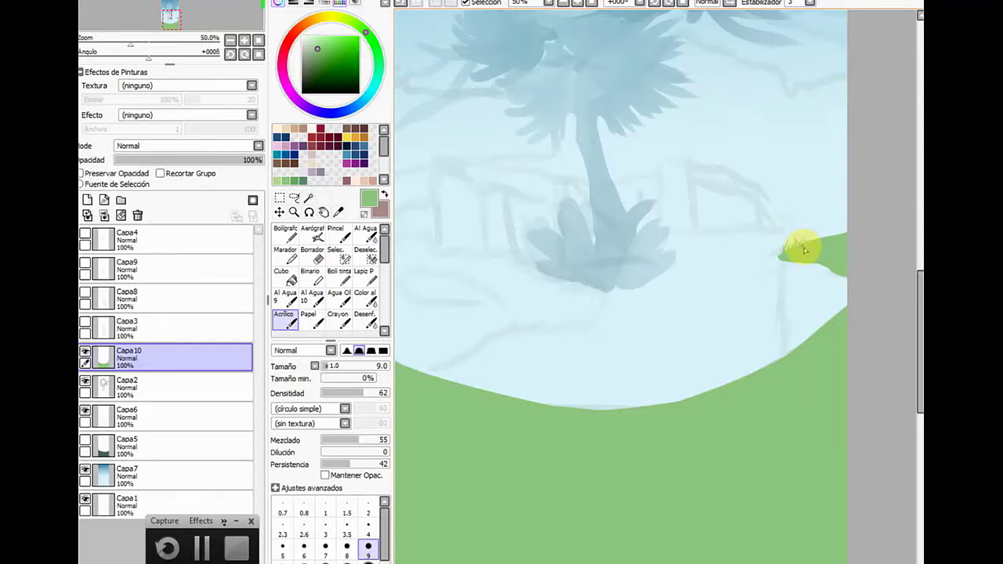
Paint short light green grass blades along the upper and lower edges of the pointed ledge with the size 9 Acrílico brush
drag(813, 247, 797, 253)
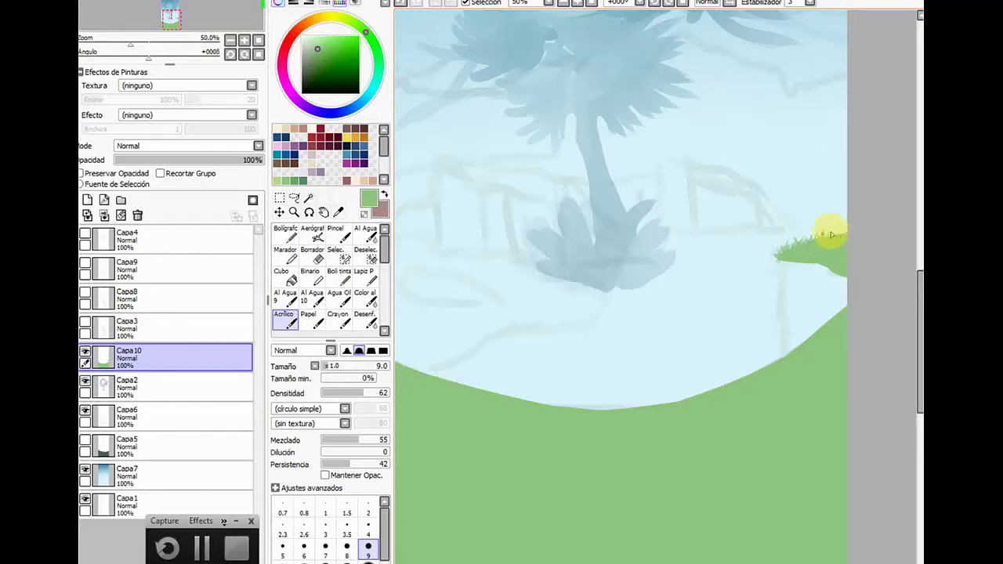
mouse_move(832, 238)
mouse_down()
mouse_move(836, 224)
mouse_move(849, 234)
mouse_move(824, 247)
mouse_up()
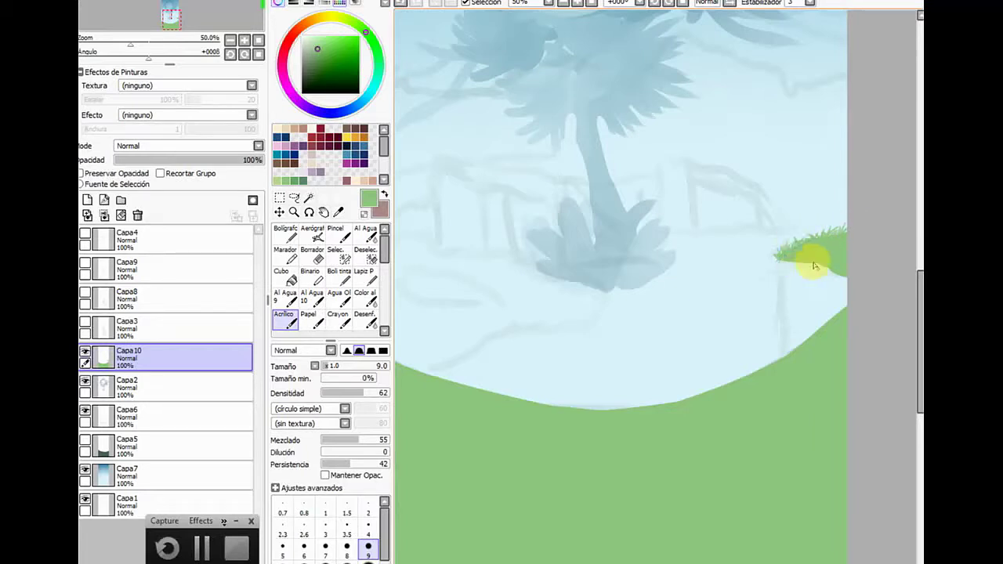
drag(772, 267, 805, 276)
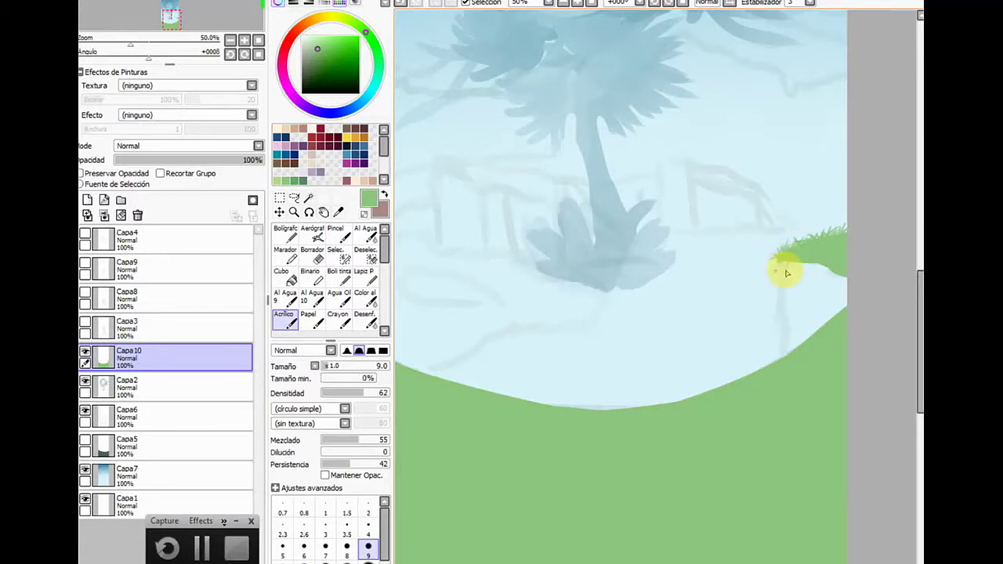
drag(781, 254, 792, 281)
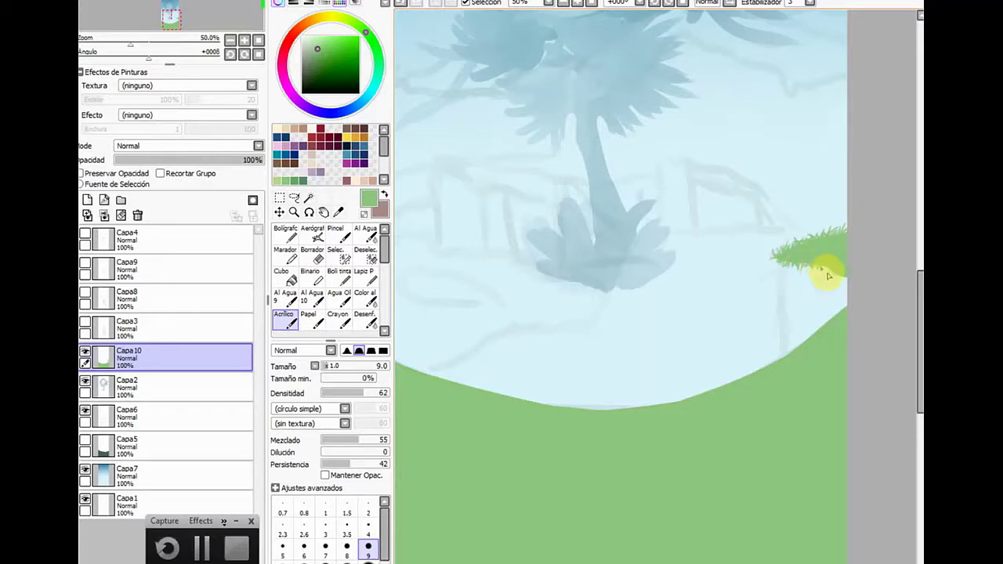
drag(823, 270, 838, 272)
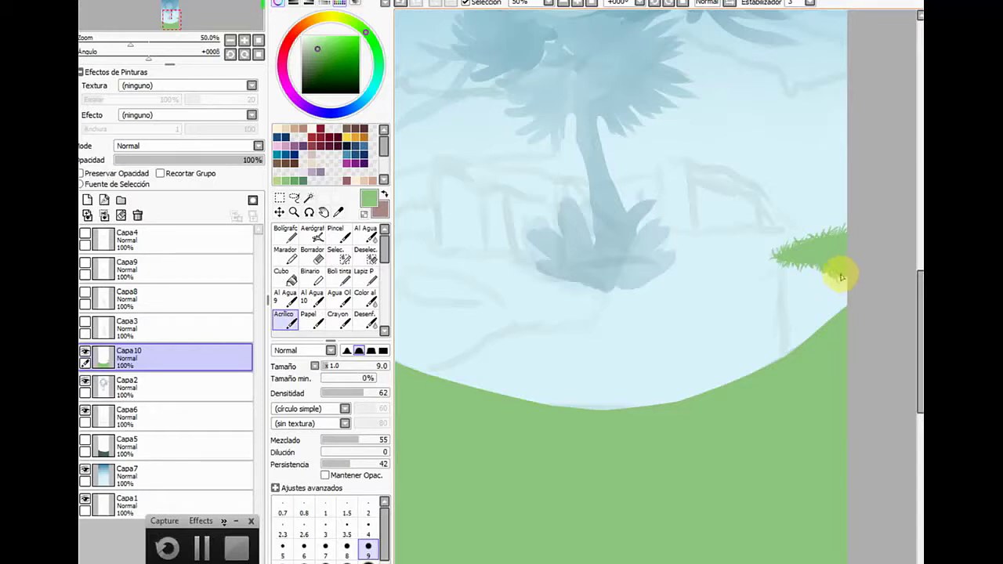
drag(841, 276, 853, 303)
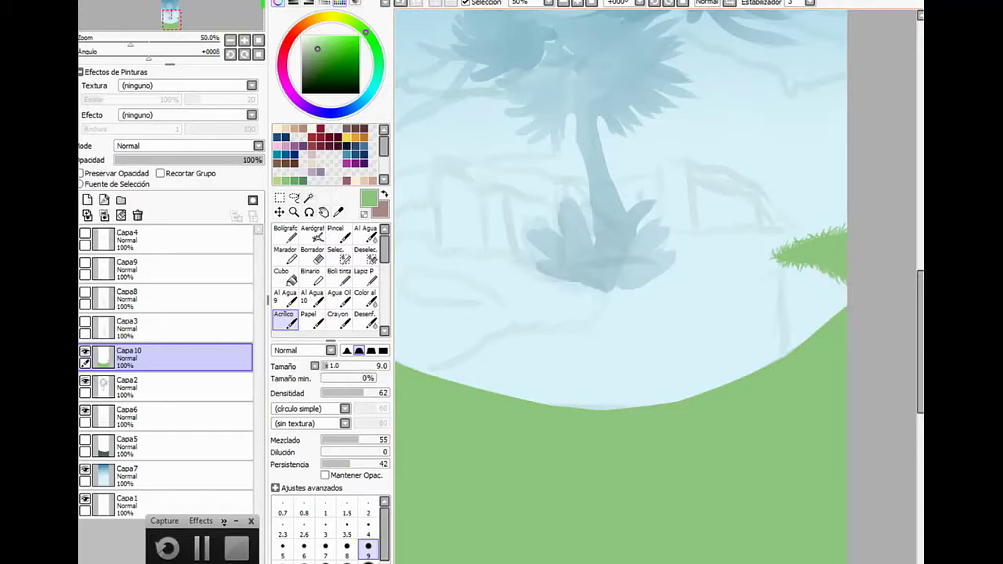
Erase the stray grass blades along the ledge's underside with the Borrador at size 8
scroll(639, 287, left, 2)
scroll(639, 287, right, 1)
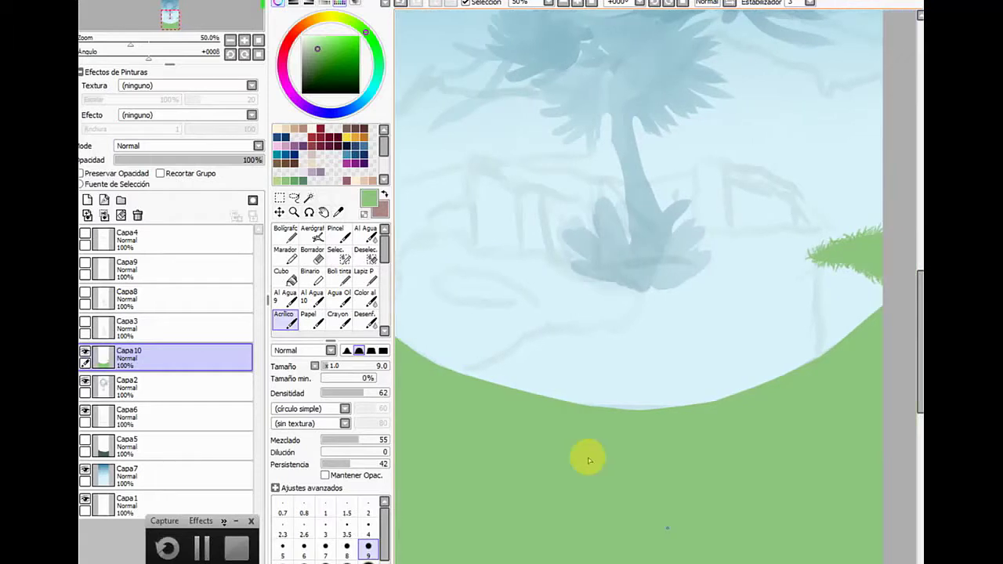
click(316, 255)
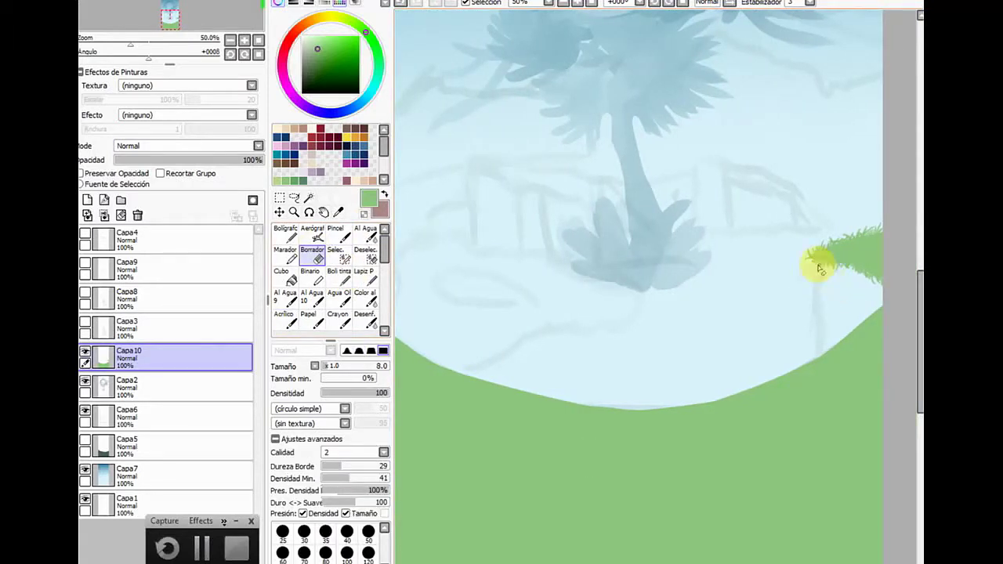
mouse_move(819, 272)
mouse_down()
mouse_move(851, 274)
mouse_move(818, 268)
mouse_move(879, 284)
mouse_up()
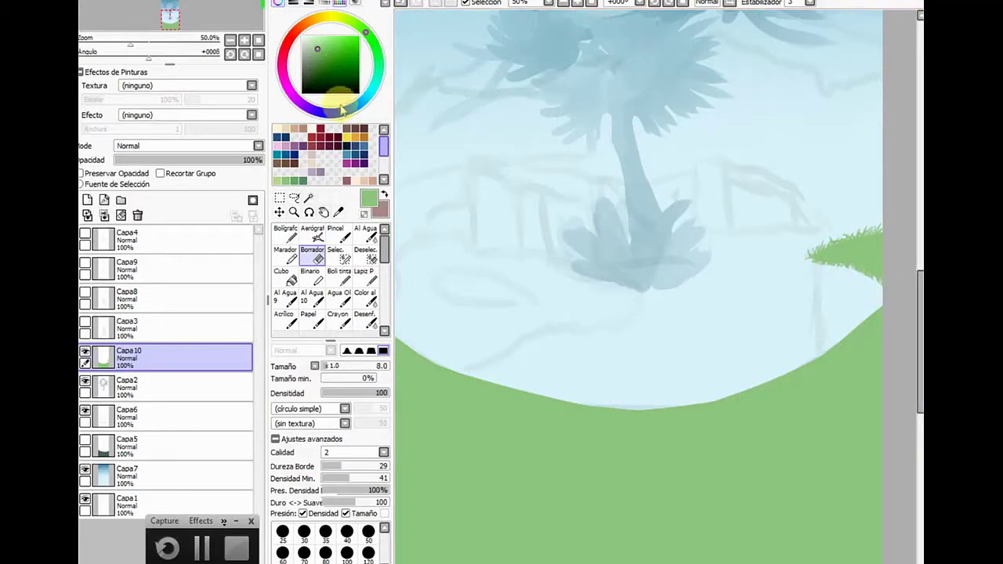
Set the Acrílico brush to size 19 and paint grass blades along the right slope of the ground's upper edge
click(285, 233)
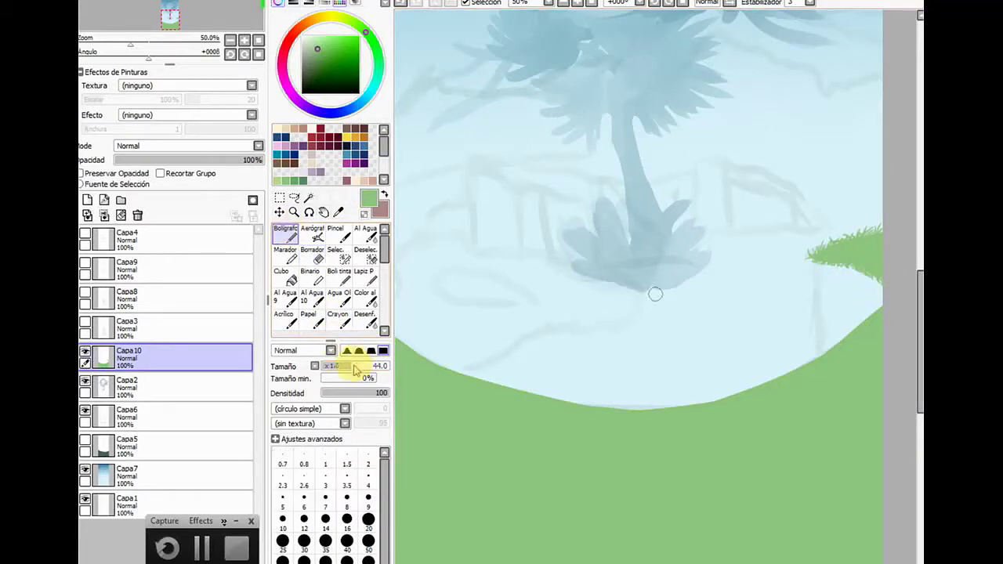
click(286, 317)
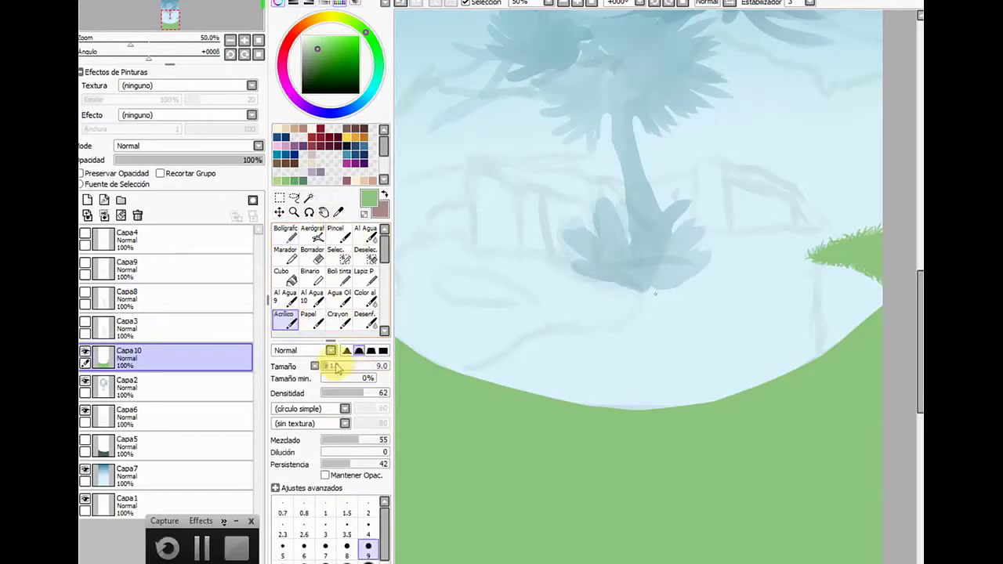
click(335, 369)
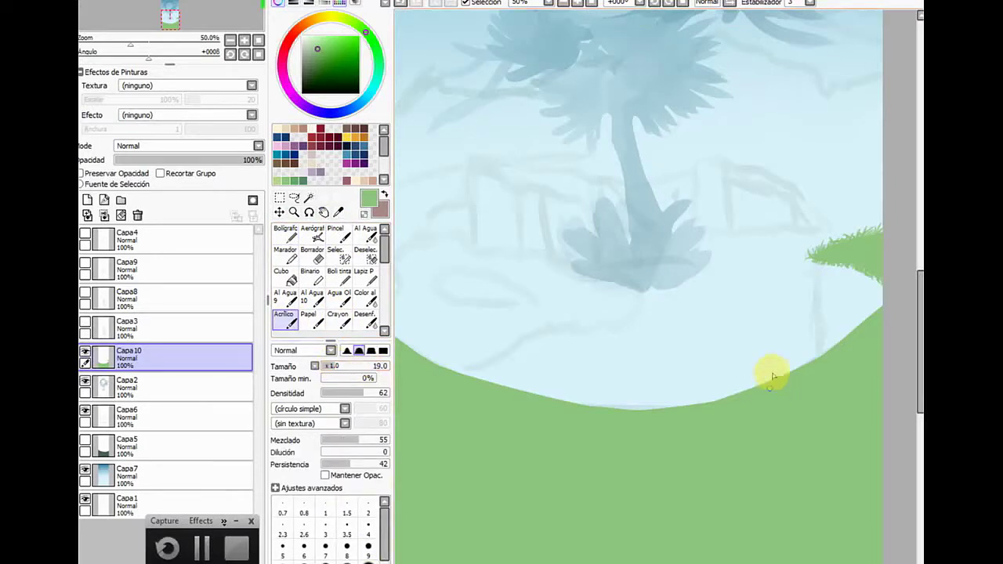
mouse_move(774, 382)
mouse_down()
mouse_move(804, 359)
mouse_move(794, 380)
mouse_move(812, 372)
mouse_move(787, 377)
mouse_move(807, 375)
mouse_move(832, 340)
mouse_move(828, 357)
mouse_move(827, 337)
mouse_move(830, 360)
mouse_move(870, 306)
mouse_move(859, 347)
mouse_move(848, 343)
mouse_move(868, 337)
mouse_move(869, 308)
mouse_move(866, 322)
mouse_move(881, 302)
mouse_move(831, 402)
mouse_move(860, 334)
mouse_move(846, 362)
mouse_move(841, 332)
mouse_move(835, 370)
mouse_move(817, 349)
mouse_move(770, 371)
mouse_up()
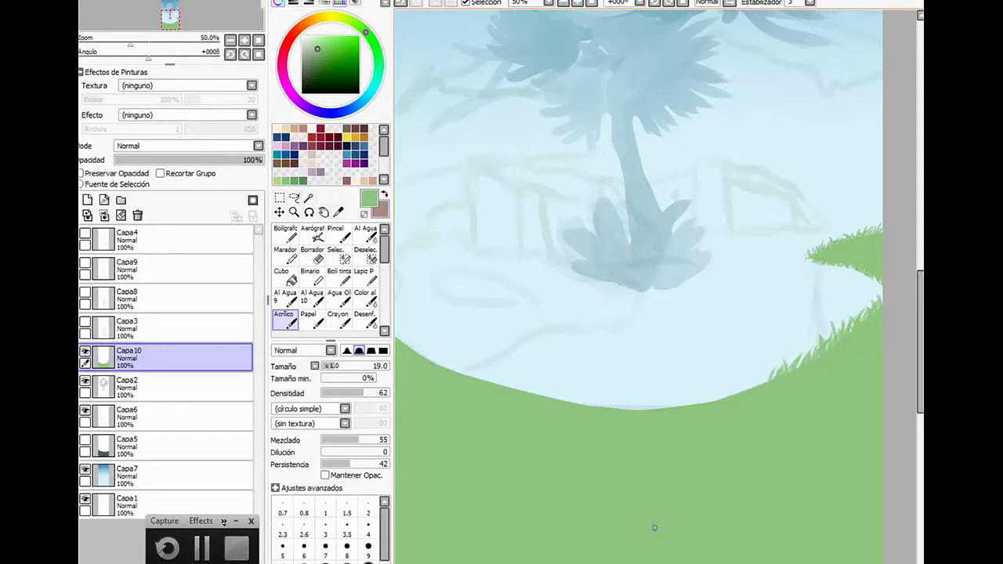
mouse_move(710, 394)
mouse_down()
mouse_move(751, 375)
mouse_move(730, 406)
mouse_move(759, 382)
mouse_move(740, 373)
mouse_move(735, 405)
mouse_move(769, 376)
mouse_move(761, 405)
mouse_move(750, 394)
mouse_move(732, 402)
mouse_move(732, 391)
mouse_move(720, 417)
mouse_move(771, 388)
mouse_move(800, 351)
mouse_move(696, 550)
mouse_move(753, 330)
mouse_move(773, 370)
mouse_move(724, 413)
mouse_move(721, 395)
mouse_move(713, 406)
mouse_move(723, 401)
mouse_move(717, 379)
mouse_move(723, 409)
mouse_move(721, 387)
mouse_move(705, 417)
mouse_move(712, 388)
mouse_move(717, 483)
mouse_move(679, 413)
mouse_move(695, 377)
mouse_move(696, 401)
mouse_move(712, 365)
mouse_move(703, 355)
mouse_move(702, 413)
mouse_move(703, 388)
mouse_move(696, 403)
mouse_move(684, 388)
mouse_move(727, 551)
mouse_up()
Continue the grass blades along the left slope and lowest part of the ground's edge, checking the drawing in a mirrored view
scroll(653, 287, left, 1)
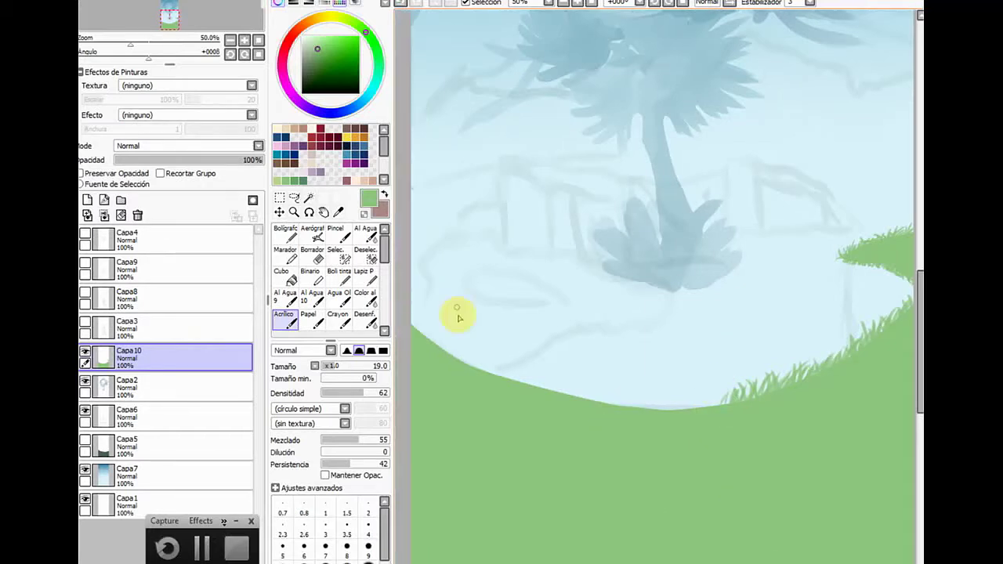
mouse_move(420, 331)
mouse_down()
mouse_move(434, 312)
mouse_move(415, 333)
mouse_move(417, 321)
mouse_move(429, 347)
mouse_move(441, 323)
mouse_move(434, 350)
mouse_move(445, 354)
mouse_move(442, 325)
mouse_move(443, 360)
mouse_move(459, 329)
mouse_up()
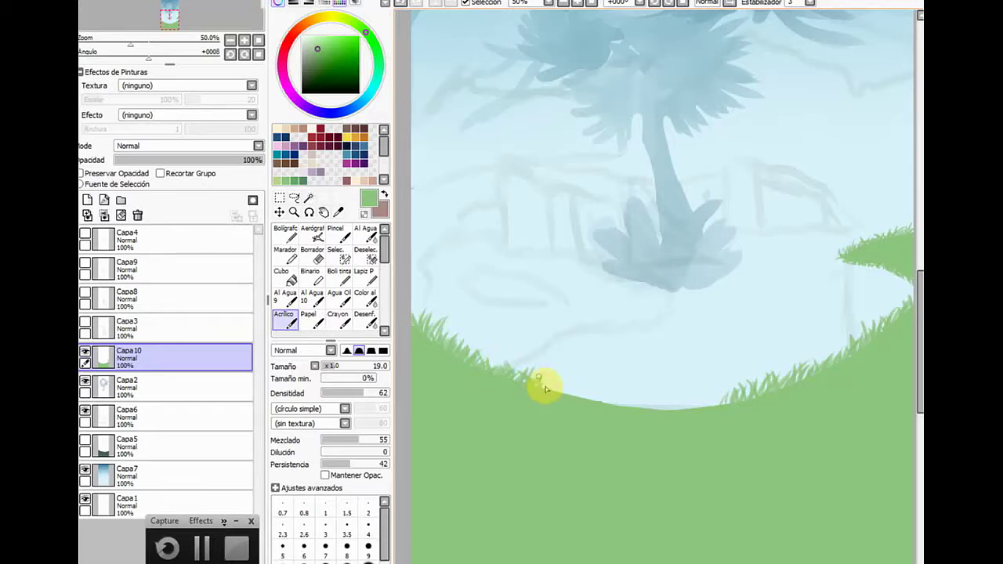
click(314, 255)
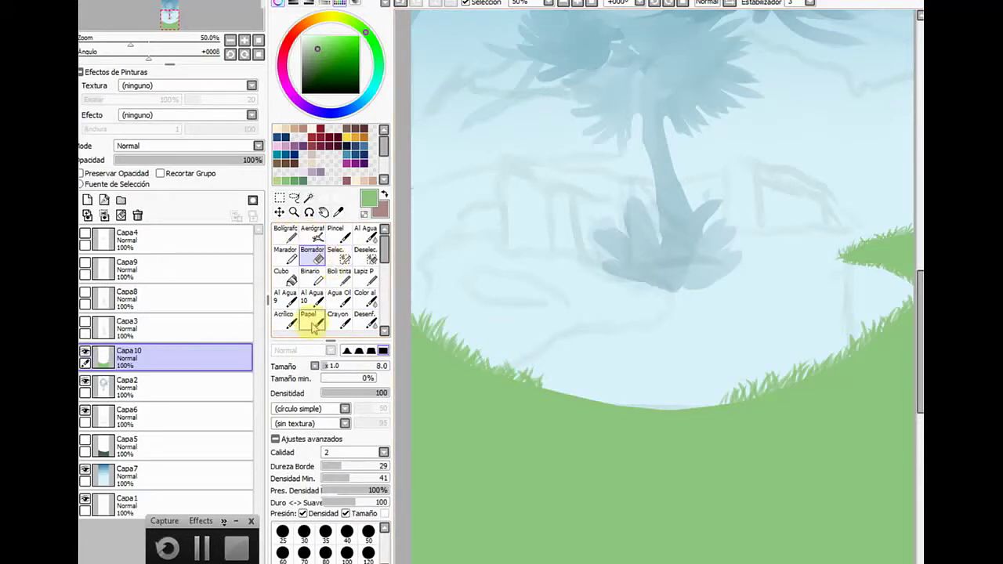
click(284, 319)
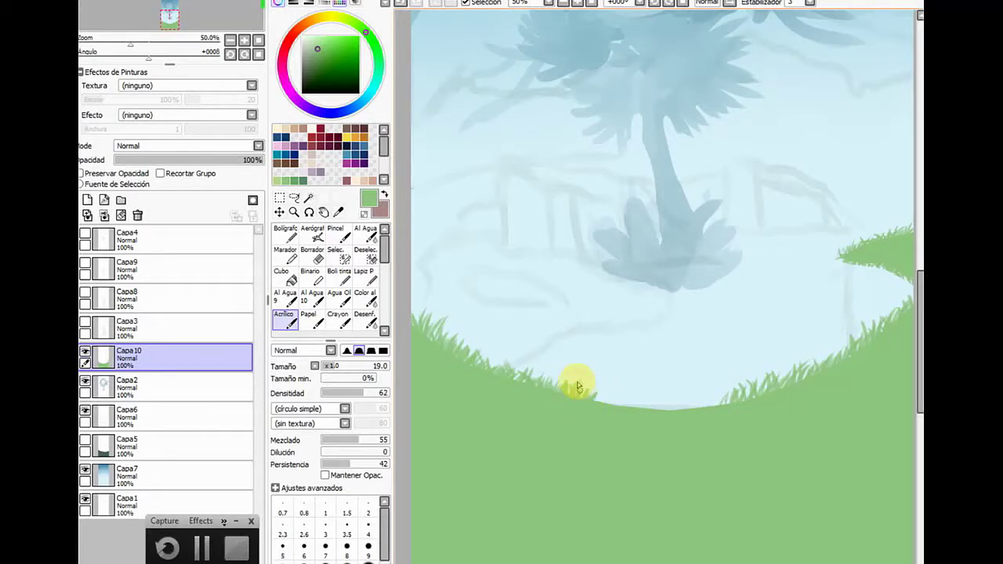
click(705, 3)
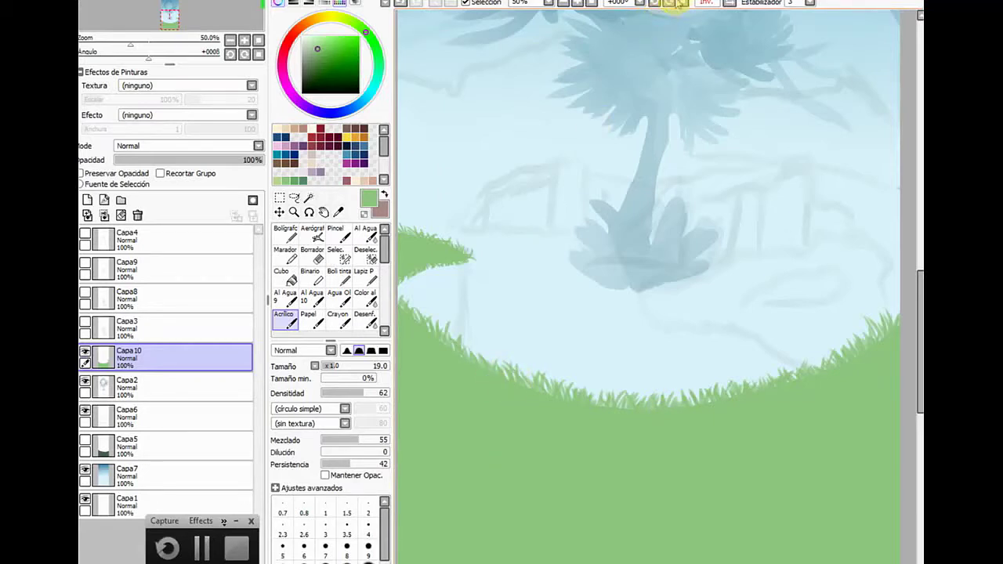
click(729, 3)
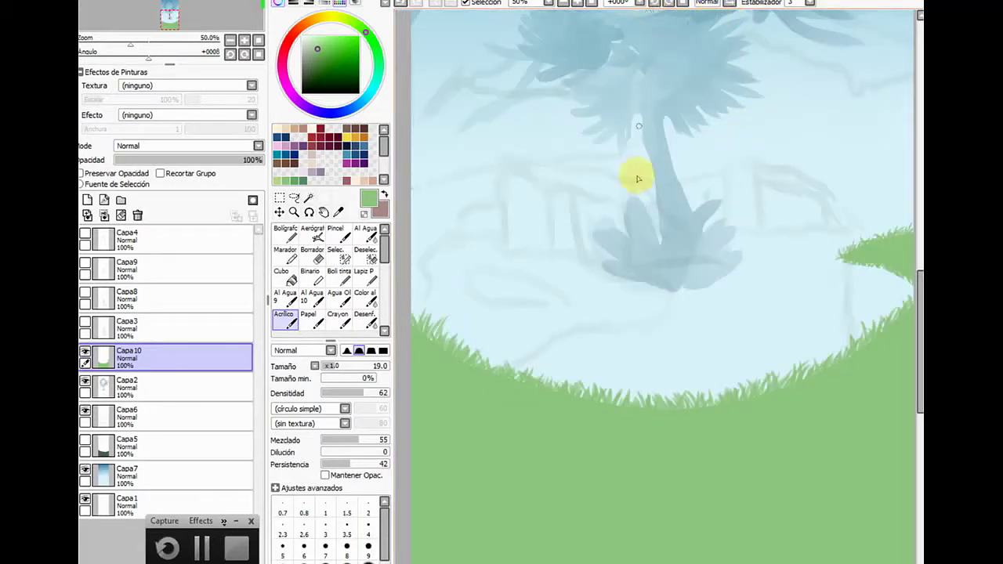
Add a new layer above the ground layer and set the Acrílico brush to a darker green, density 78 and size 31
click(299, 179)
click(376, 393)
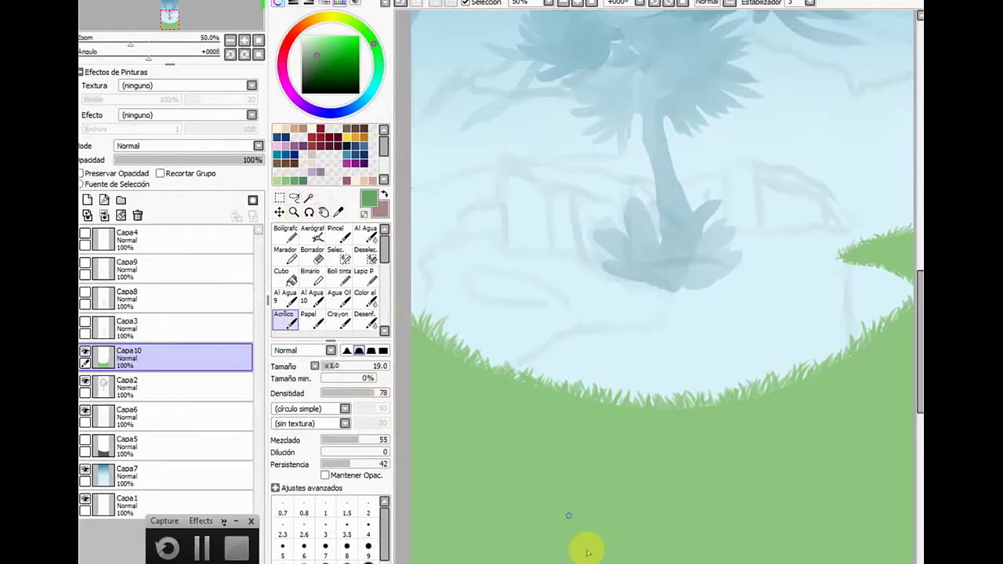
click(87, 200)
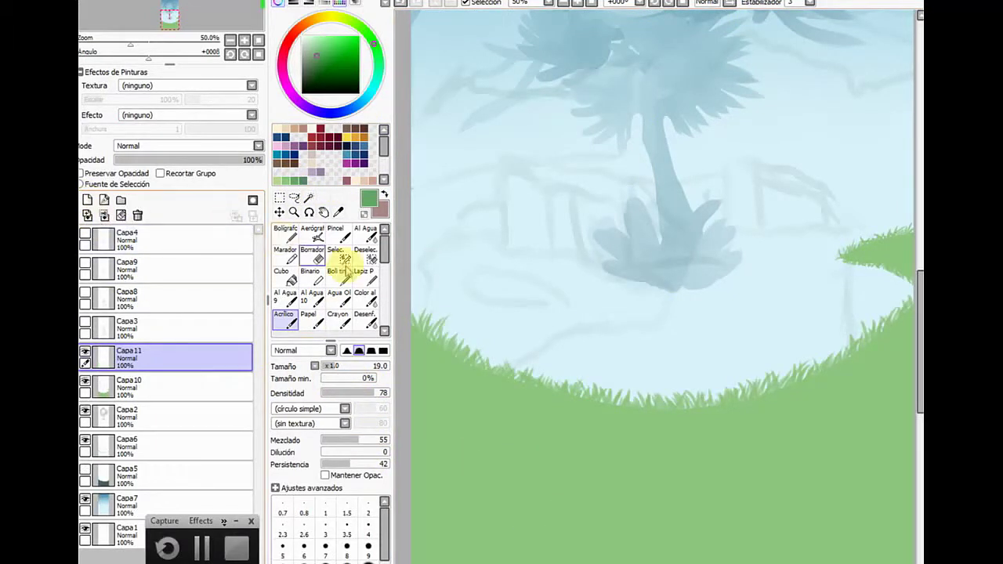
drag(658, 562, 632, 562)
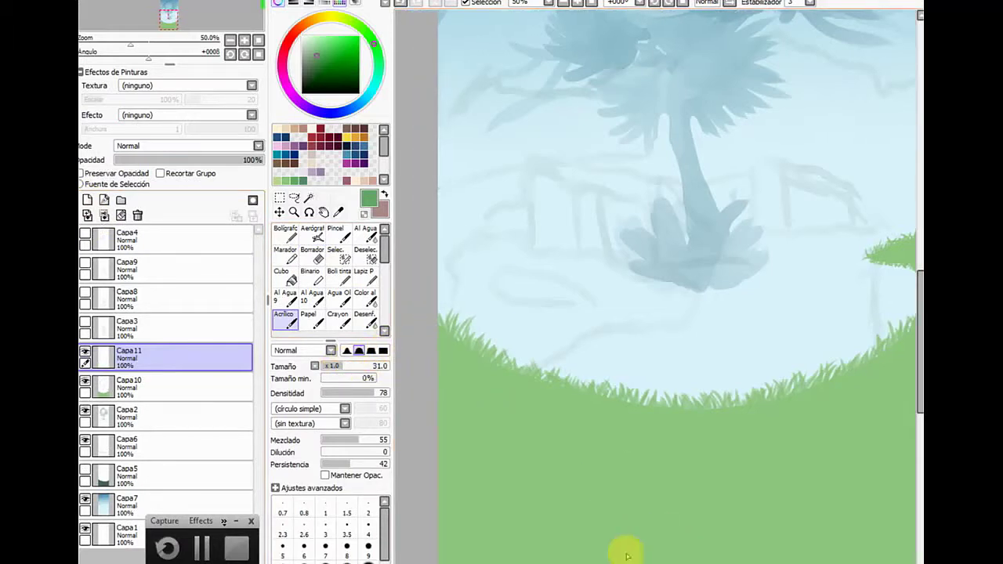
Paint a darker green curved stroke across the left part of the ground, running below the grass edge
drag(432, 362, 465, 431)
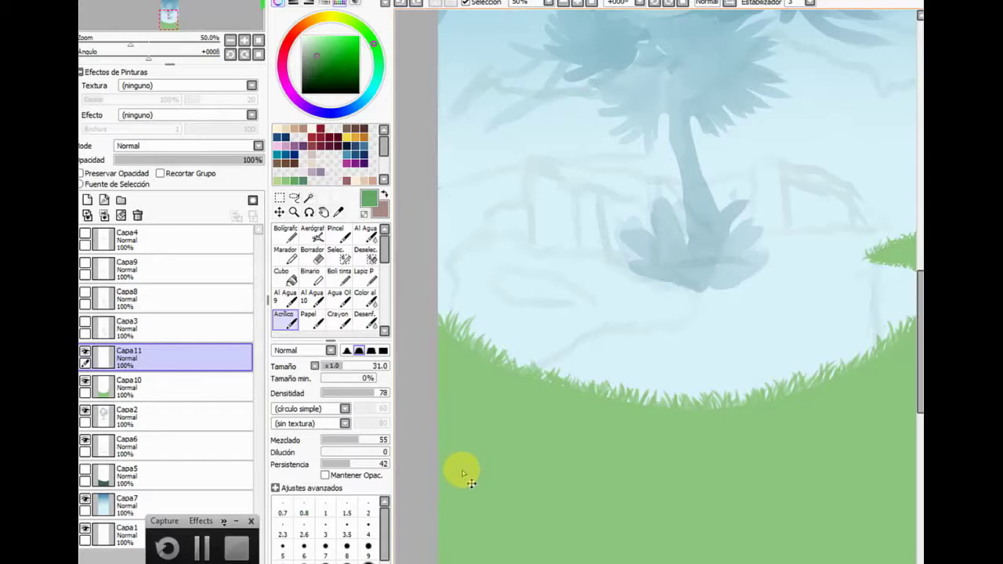
drag(426, 373, 569, 497)
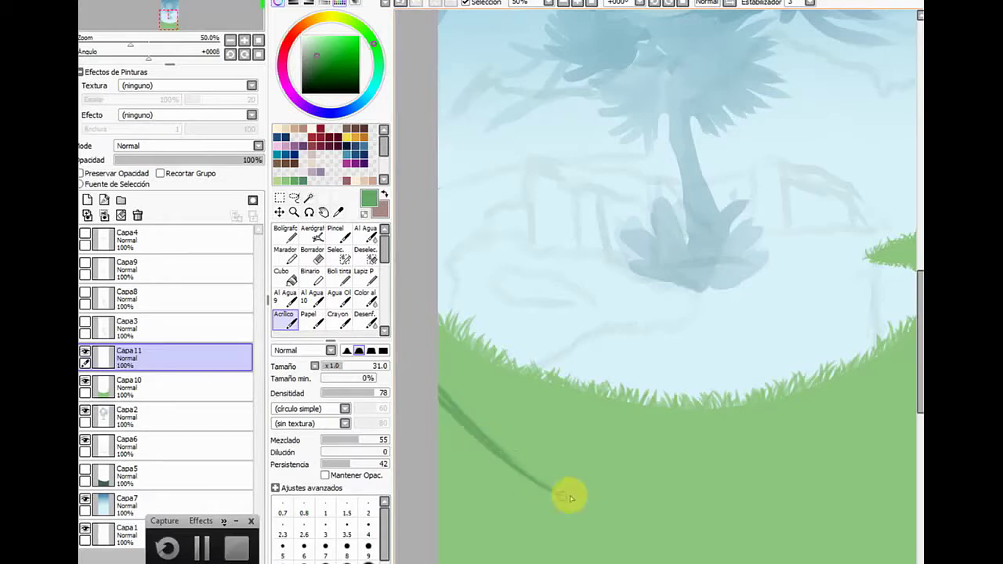
drag(480, 433, 570, 502)
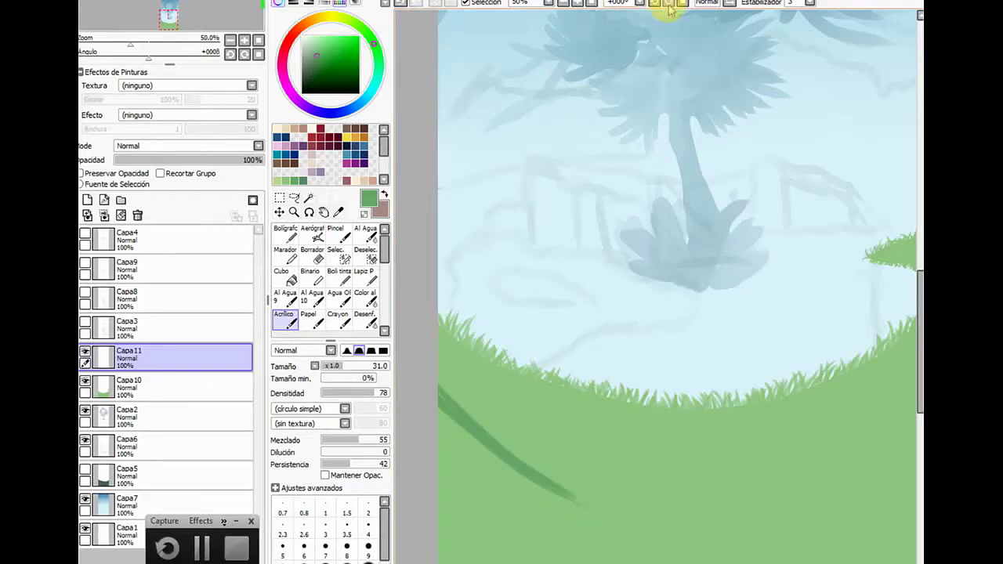
Rotate the canvas to 56° and fill the left part of the lower ground with darker green at brush size 350
click(670, 7)
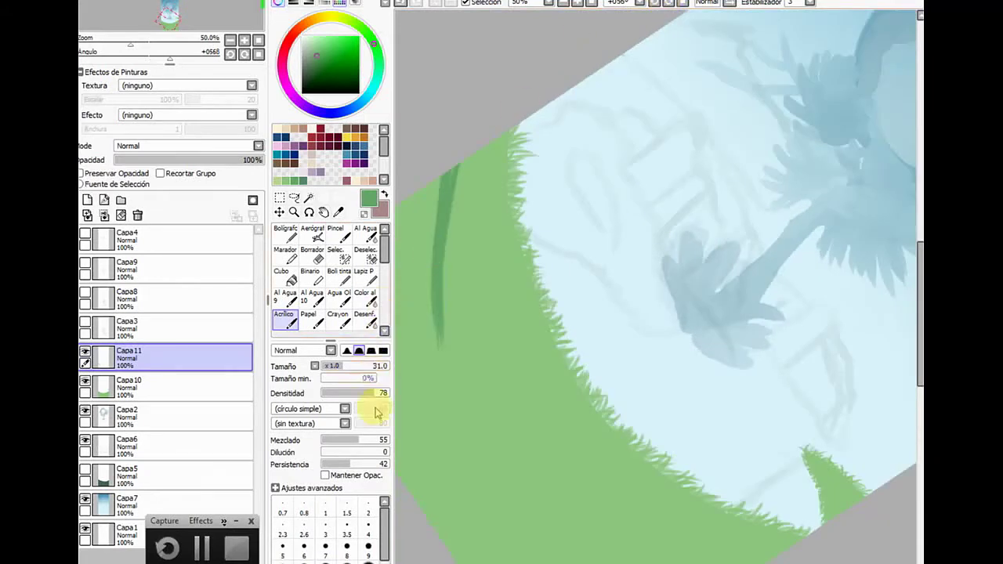
click(369, 563)
drag(385, 544, 384, 563)
click(368, 563)
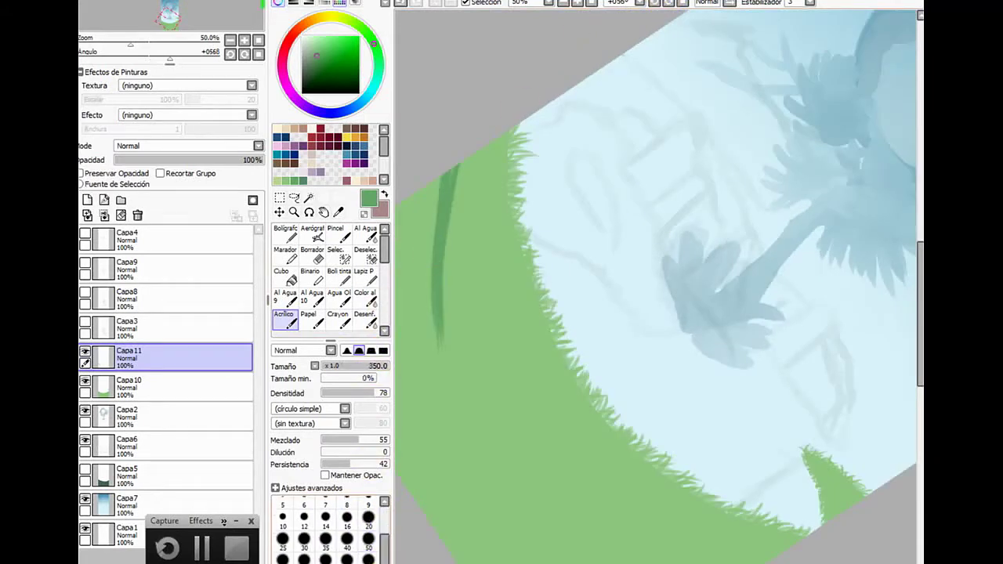
mouse_move(421, 162)
mouse_down()
mouse_move(403, 267)
mouse_move(437, 133)
mouse_move(440, 440)
mouse_move(404, 299)
mouse_move(439, 463)
mouse_up()
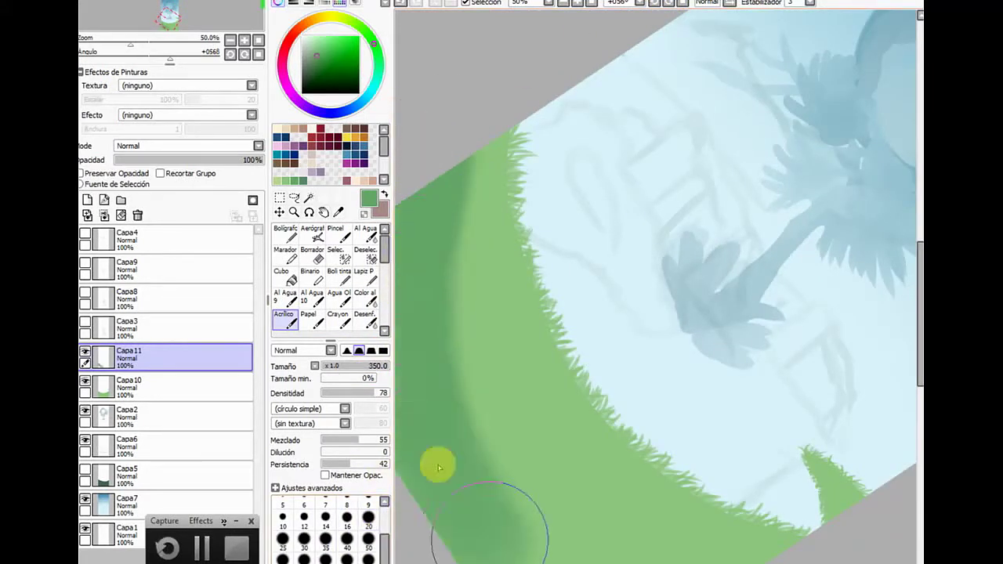
drag(589, 563, 560, 563)
mouse_move(467, 147)
mouse_down()
mouse_move(428, 246)
mouse_move(394, 247)
mouse_up()
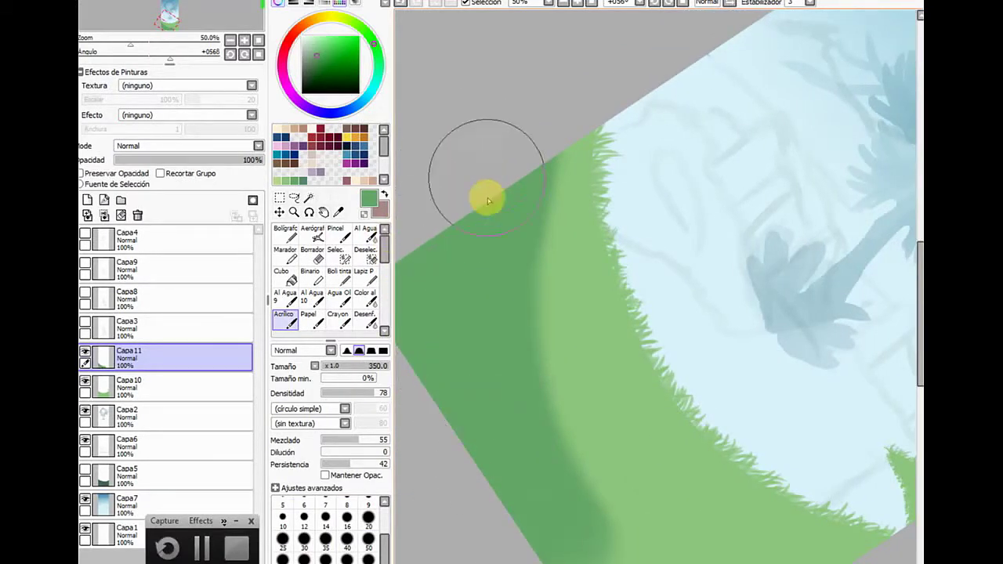
Give the brush a harder edge and extend the darker green across the whole lower ground, following the grass edge's curve
click(372, 351)
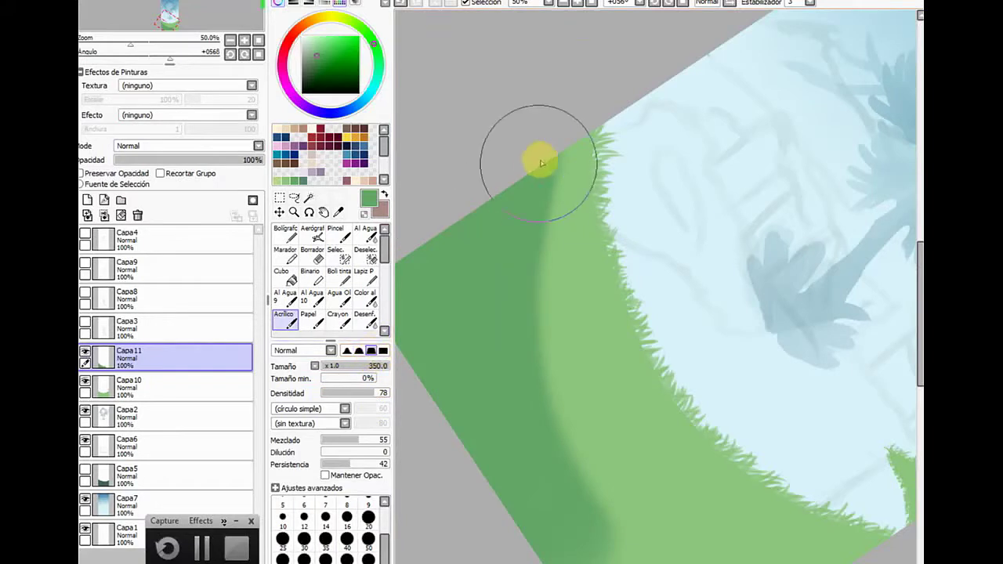
mouse_move(538, 161)
mouse_down()
mouse_move(504, 305)
mouse_move(527, 409)
mouse_move(499, 320)
mouse_move(544, 446)
mouse_move(596, 533)
mouse_move(586, 555)
mouse_move(603, 563)
mouse_up()
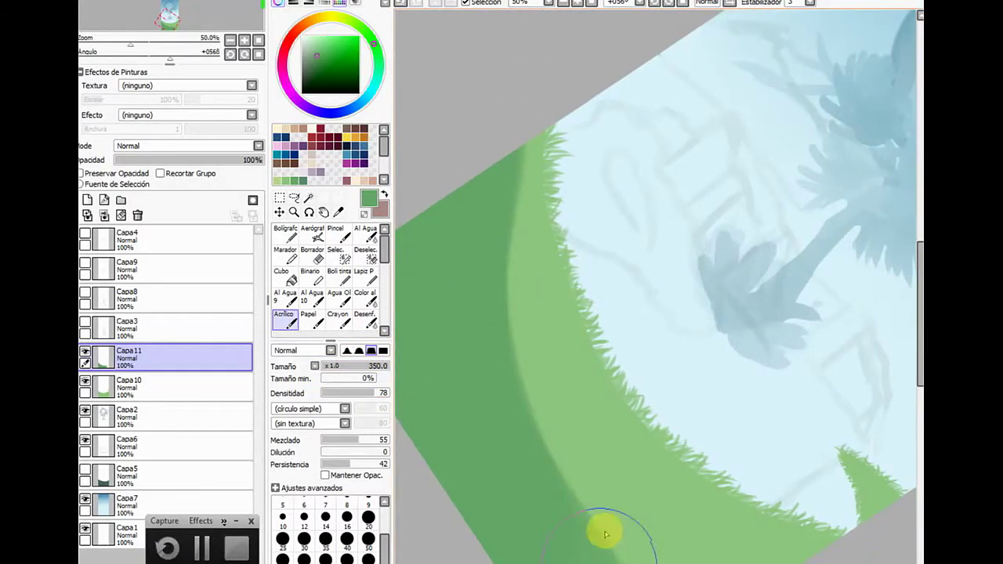
scroll(893, 243, down, 2)
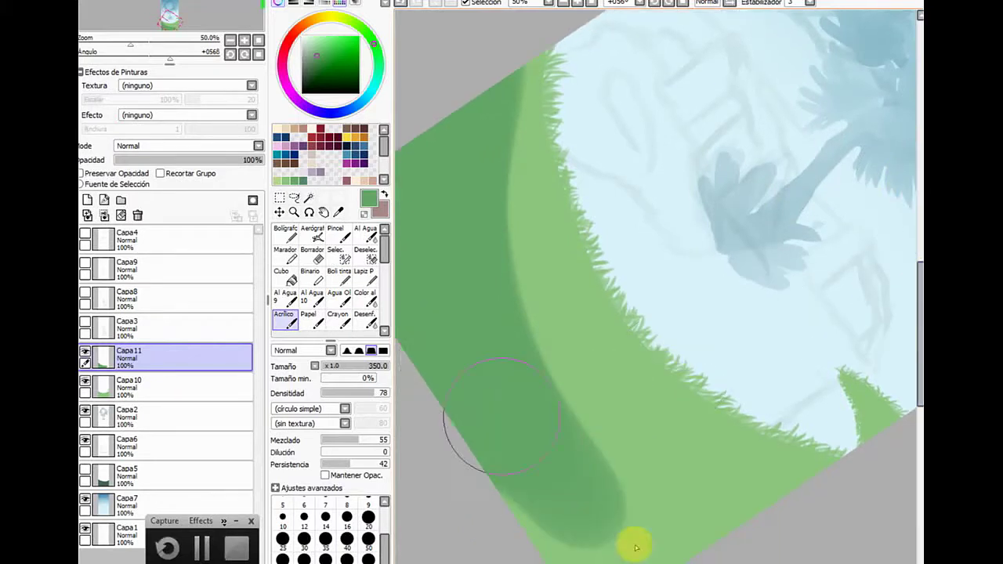
mouse_move(466, 327)
mouse_down()
mouse_move(540, 438)
mouse_move(598, 492)
mouse_move(470, 389)
mouse_move(721, 540)
mouse_move(492, 454)
mouse_move(848, 536)
mouse_move(739, 477)
mouse_move(796, 410)
mouse_move(860, 409)
mouse_move(890, 416)
mouse_up()
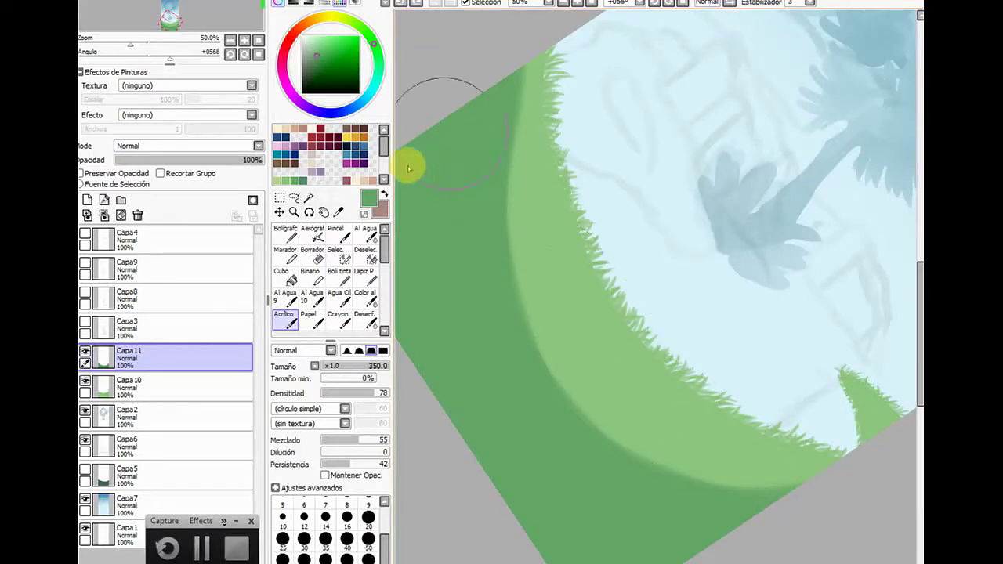
Trim the darker green's boundary near the canvas's left edge with the Borrador at size 98 and repaint it with the Acrílico brush
click(315, 252)
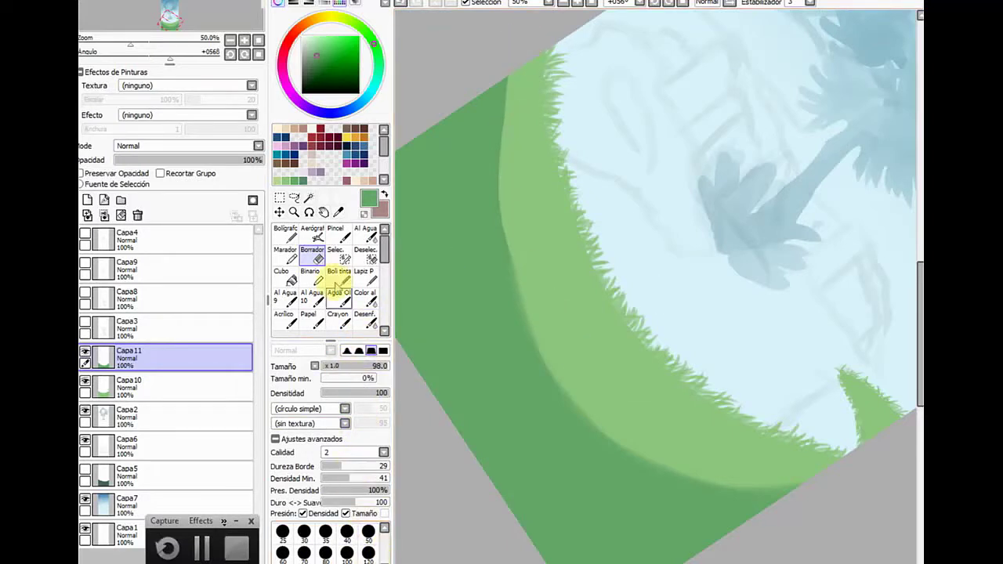
click(285, 316)
mouse_move(463, 104)
mouse_down()
mouse_move(459, 294)
mouse_move(452, 101)
mouse_move(475, 334)
mouse_move(462, 262)
mouse_up()
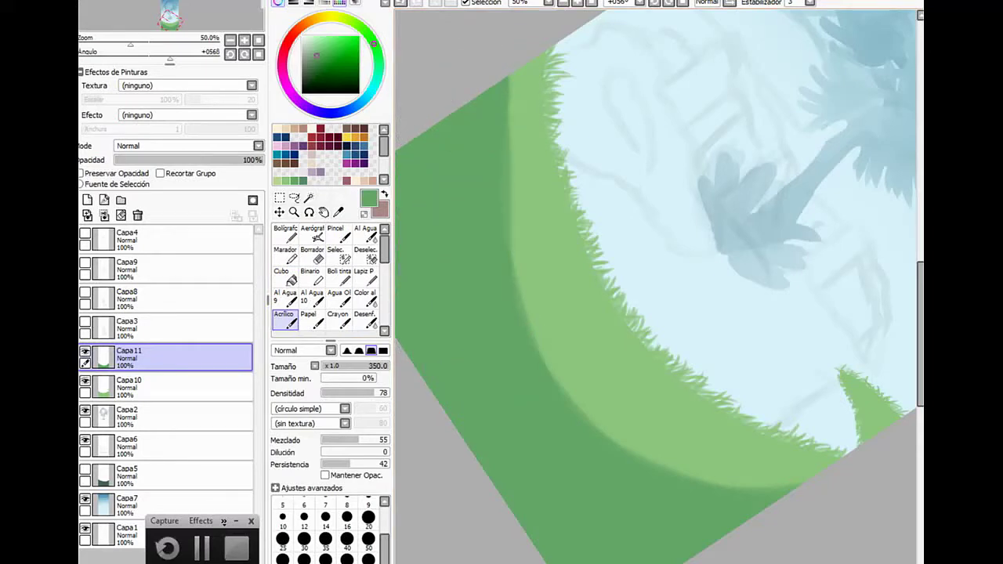
Rotate the canvas to 11° and paint grass blades along the darker green's whole edge at brush size 23 and density 72
click(657, 4)
click(657, 4)
click(657, 4)
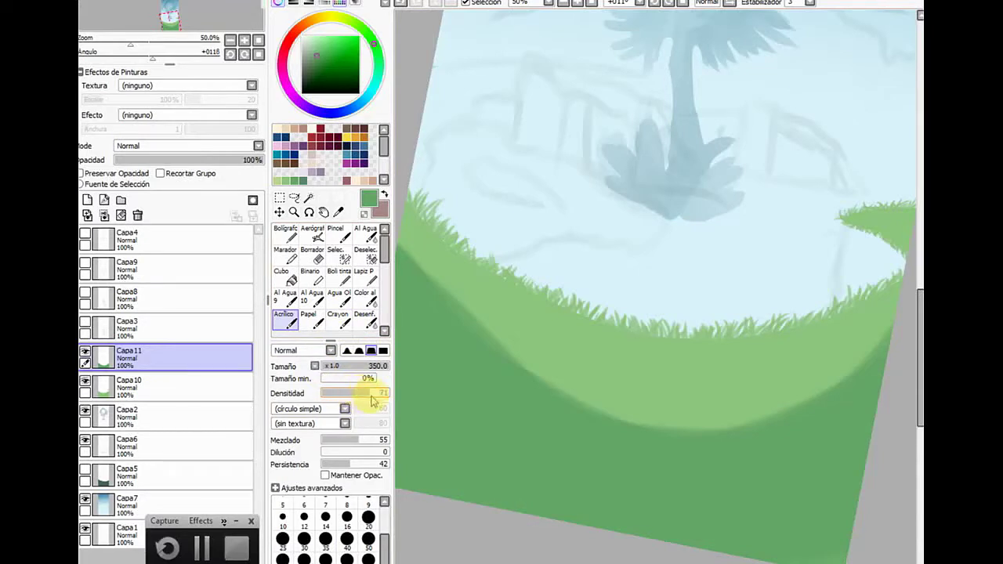
mouse_move(377, 366)
mouse_down()
mouse_move(382, 355)
mouse_move(349, 379)
mouse_up()
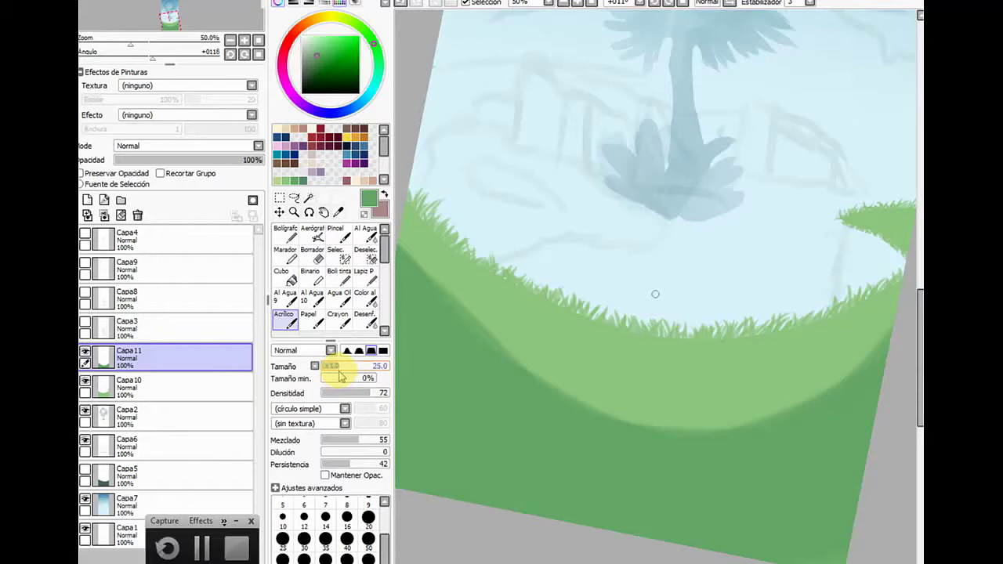
drag(341, 377, 339, 378)
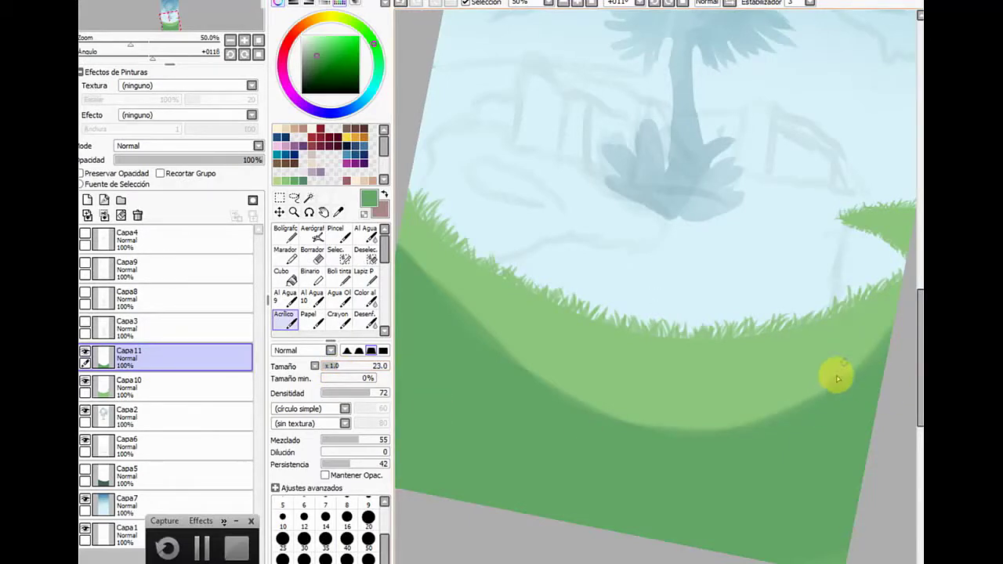
mouse_move(832, 387)
mouse_down()
mouse_move(874, 349)
mouse_move(888, 346)
mouse_move(884, 320)
mouse_up()
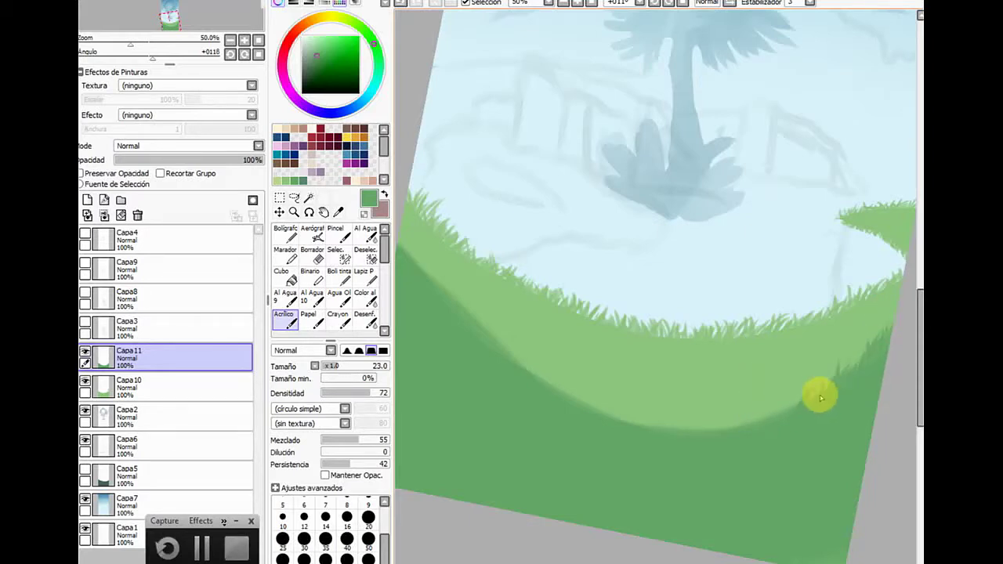
mouse_move(504, 359)
mouse_down()
mouse_move(499, 335)
mouse_move(511, 334)
mouse_up()
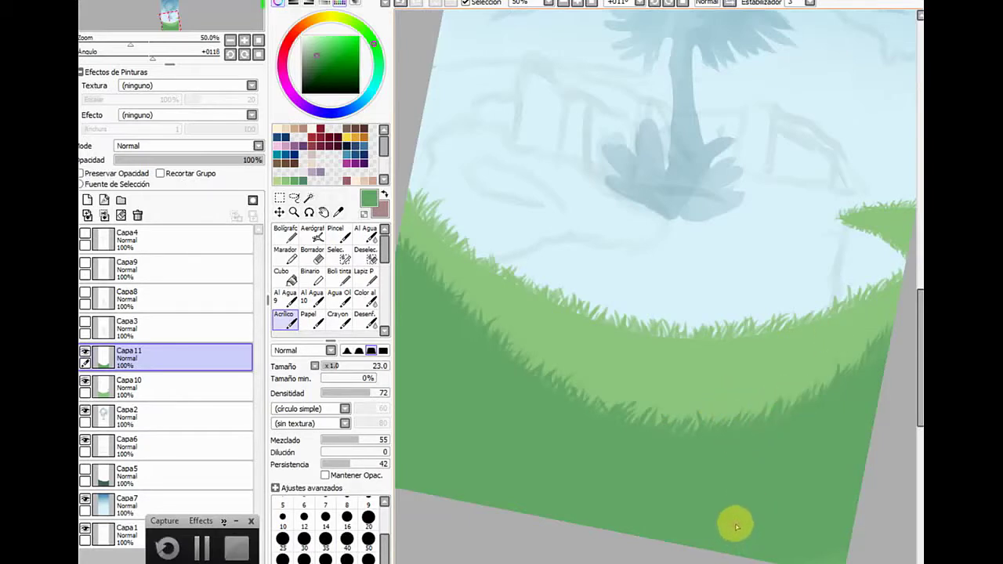
Lasso the darker green's grassy edge and raise it with Deformación Libre, lifting its lower right corner further
click(294, 198)
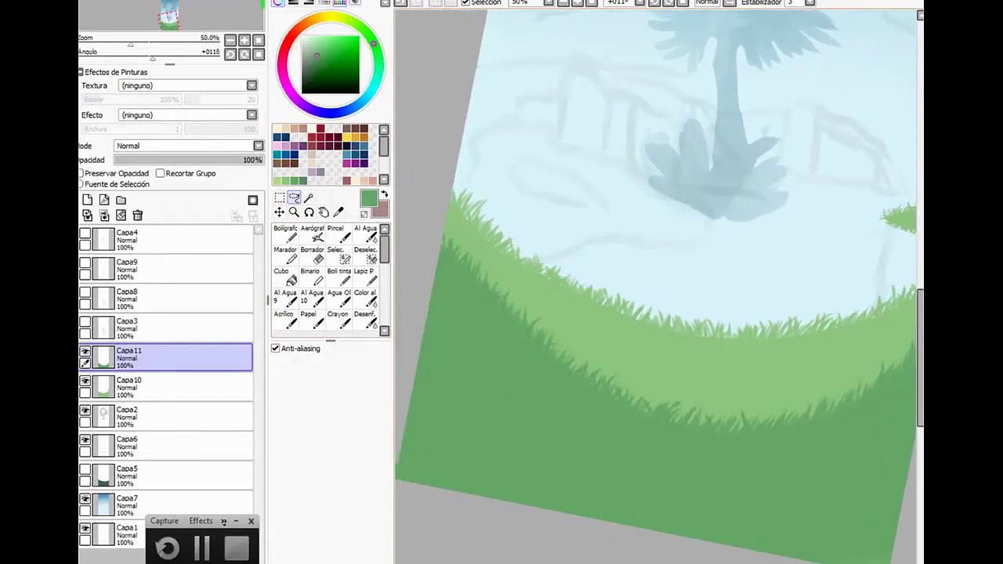
mouse_move(446, 308)
mouse_down()
mouse_move(398, 199)
mouse_move(580, 241)
mouse_move(740, 255)
mouse_up()
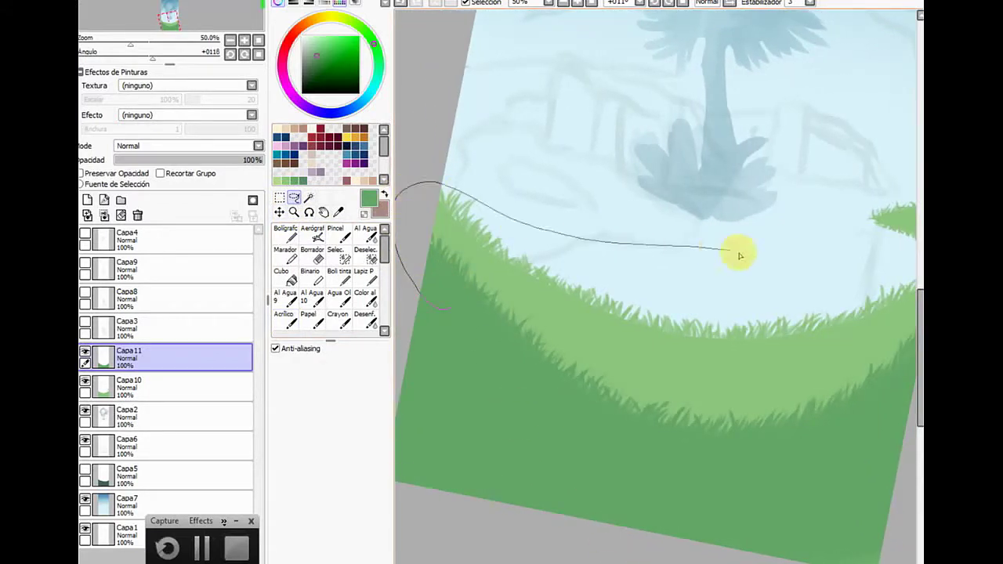
mouse_move(917, 464)
mouse_down()
mouse_move(761, 479)
mouse_move(521, 355)
mouse_up()
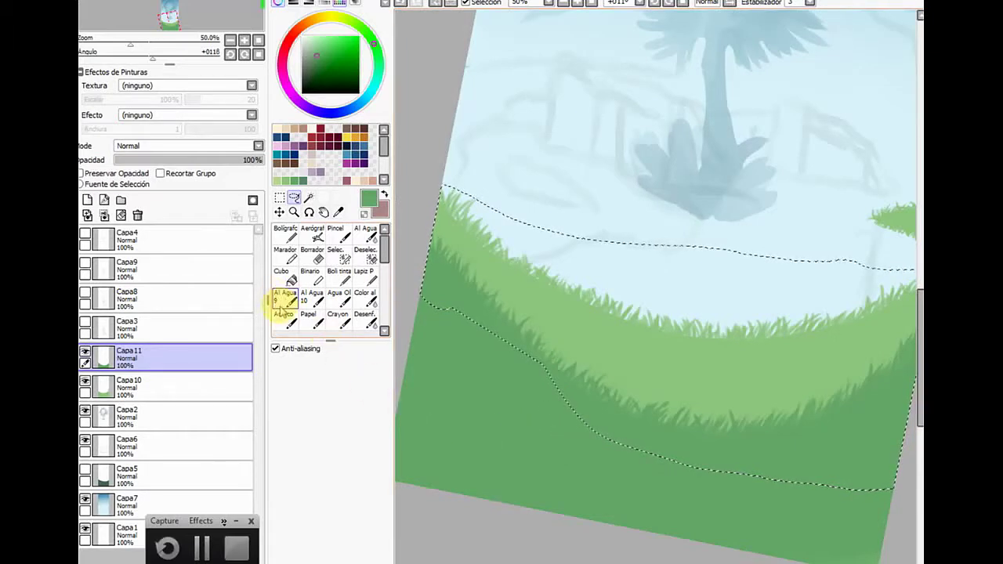
click(280, 212)
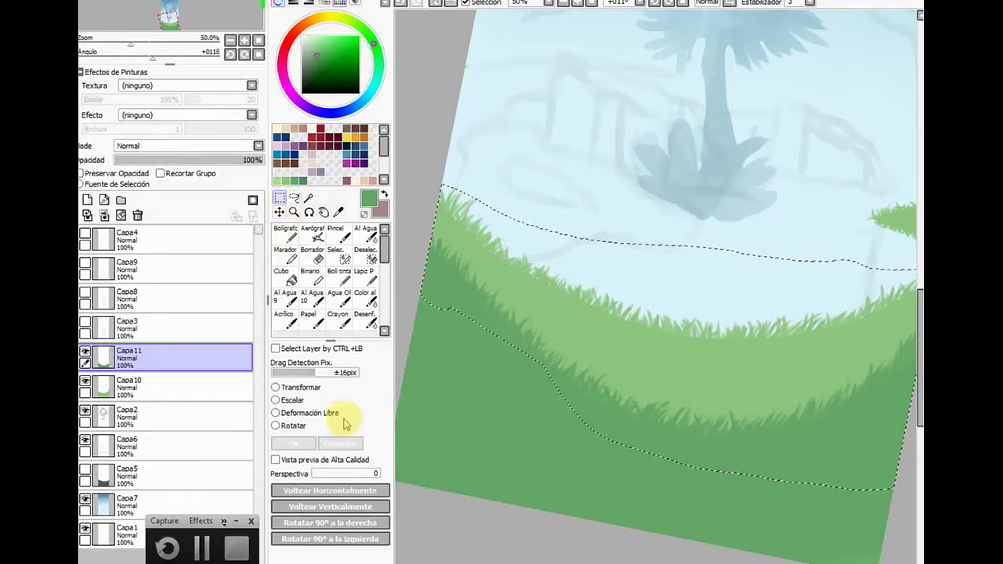
click(279, 387)
click(329, 412)
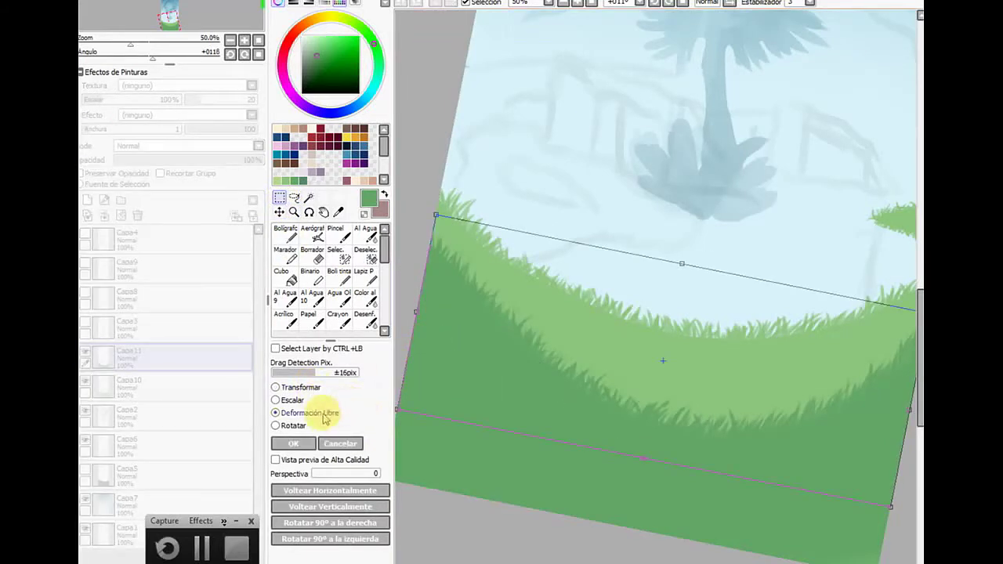
drag(643, 458, 650, 428)
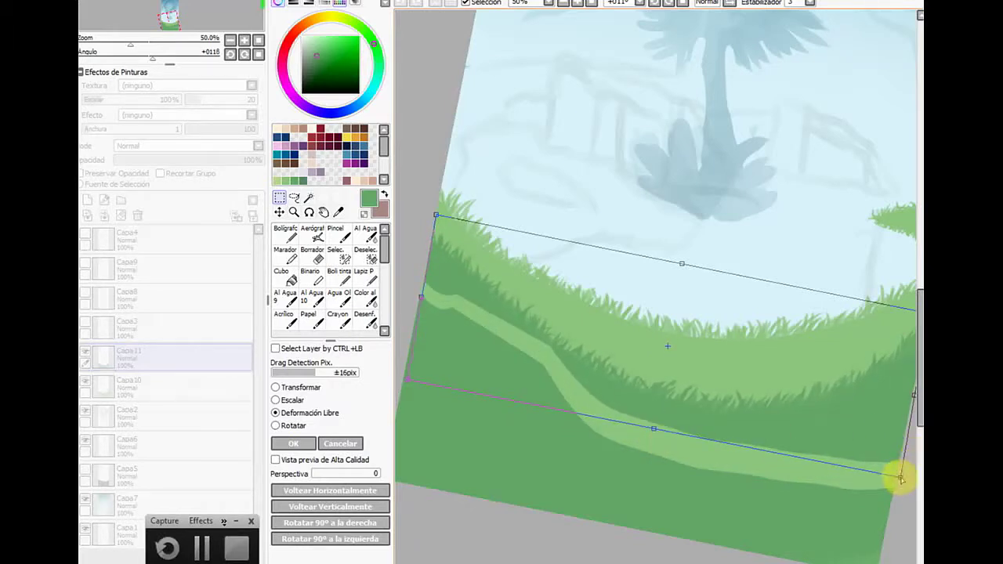
drag(898, 475, 904, 451)
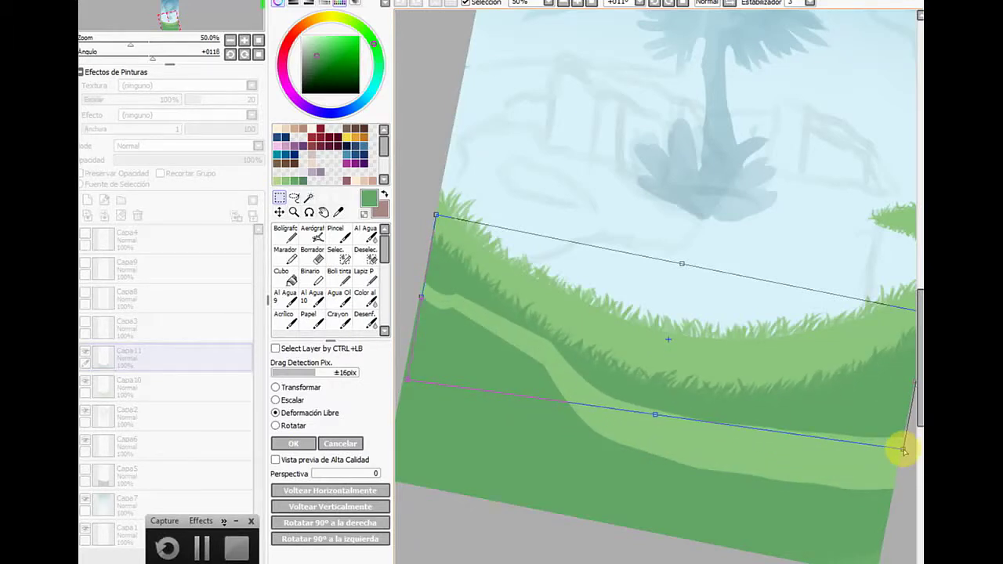
key(Return)
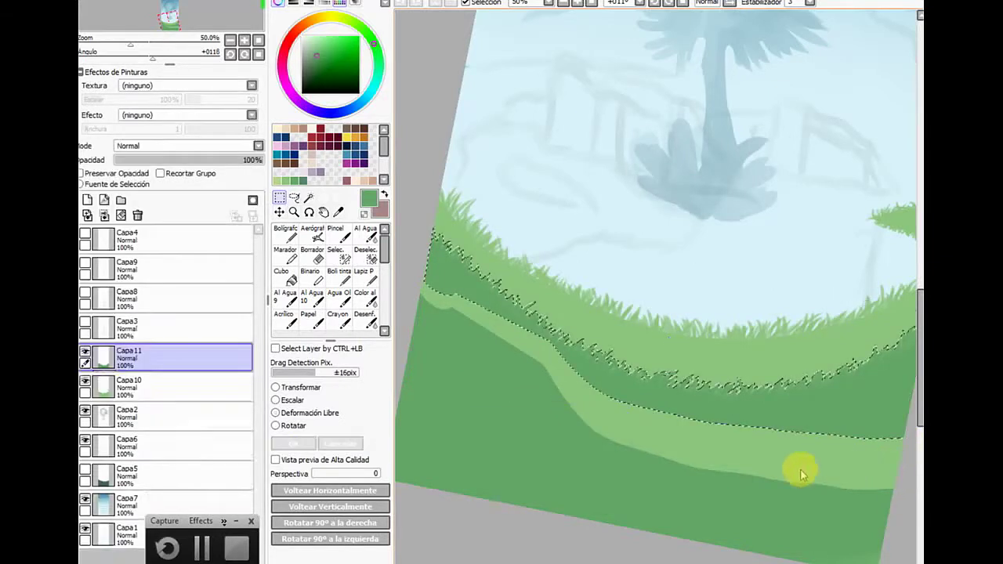
Deselect and paint over the light green gap below the raised grass edge with the Acrílico brush at size 68
click(291, 1)
click(287, 4)
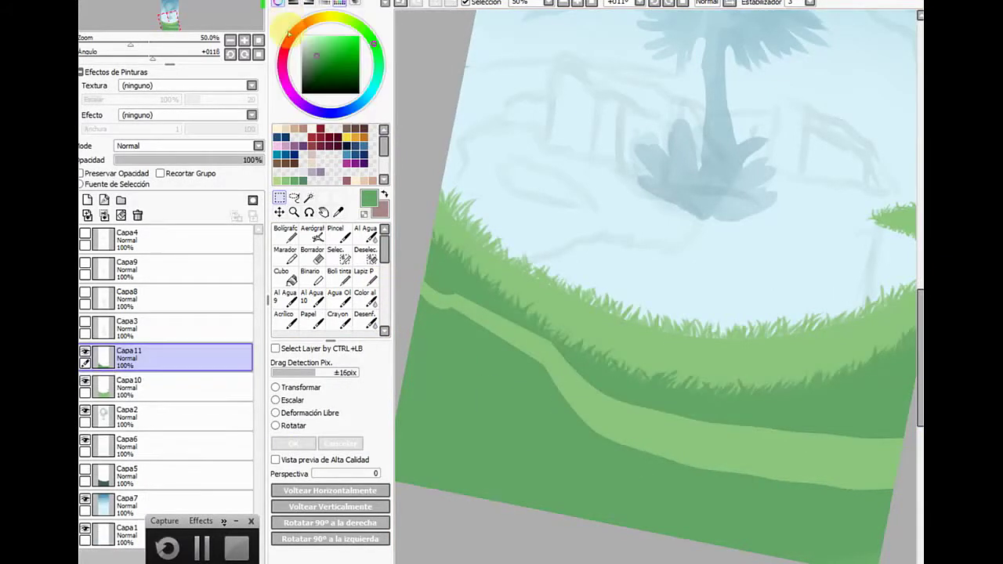
click(284, 317)
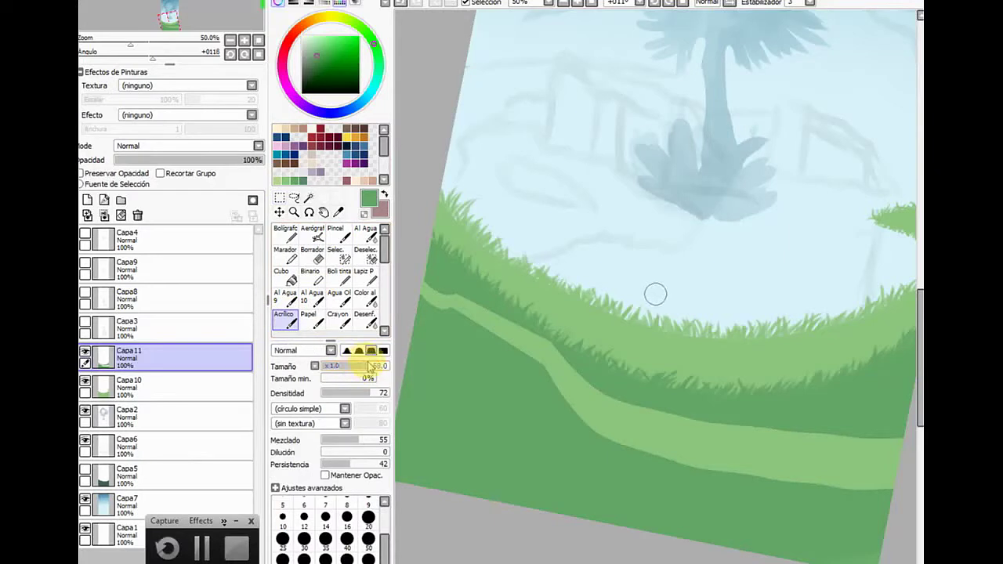
mouse_move(410, 261)
mouse_down()
mouse_move(466, 326)
mouse_move(518, 342)
mouse_move(499, 323)
mouse_move(545, 369)
mouse_move(503, 341)
mouse_move(563, 366)
mouse_move(507, 346)
mouse_move(669, 470)
mouse_move(660, 448)
mouse_move(718, 481)
mouse_move(665, 428)
mouse_move(718, 467)
mouse_move(673, 409)
mouse_move(784, 484)
mouse_move(754, 447)
mouse_move(830, 508)
mouse_move(801, 449)
mouse_move(830, 456)
mouse_move(810, 433)
mouse_move(872, 482)
mouse_move(853, 430)
mouse_move(905, 507)
mouse_move(890, 422)
mouse_move(839, 421)
mouse_up()
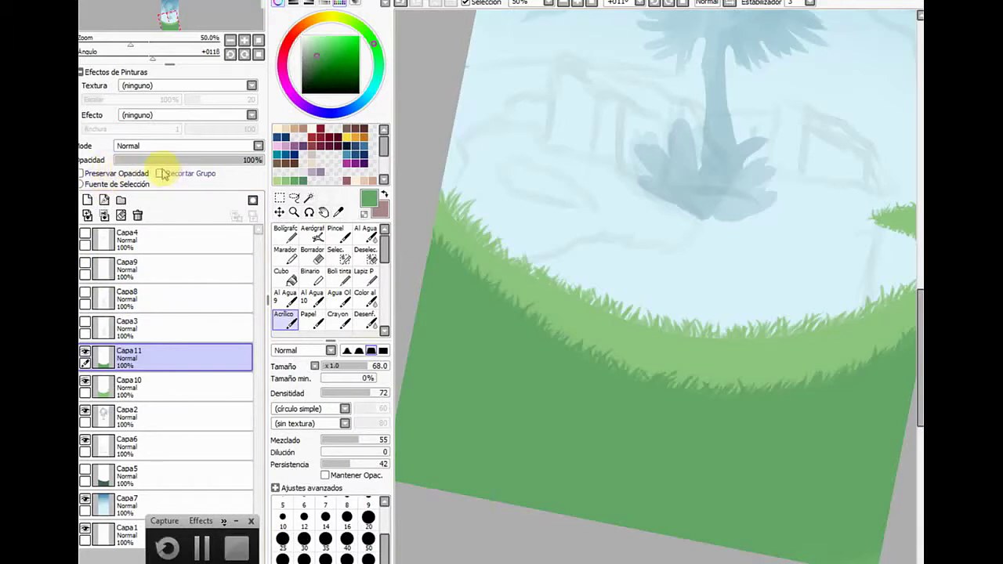
Clip the darker green layer with Recortar Grupo and add a new layer above it, clipped the same way
click(87, 200)
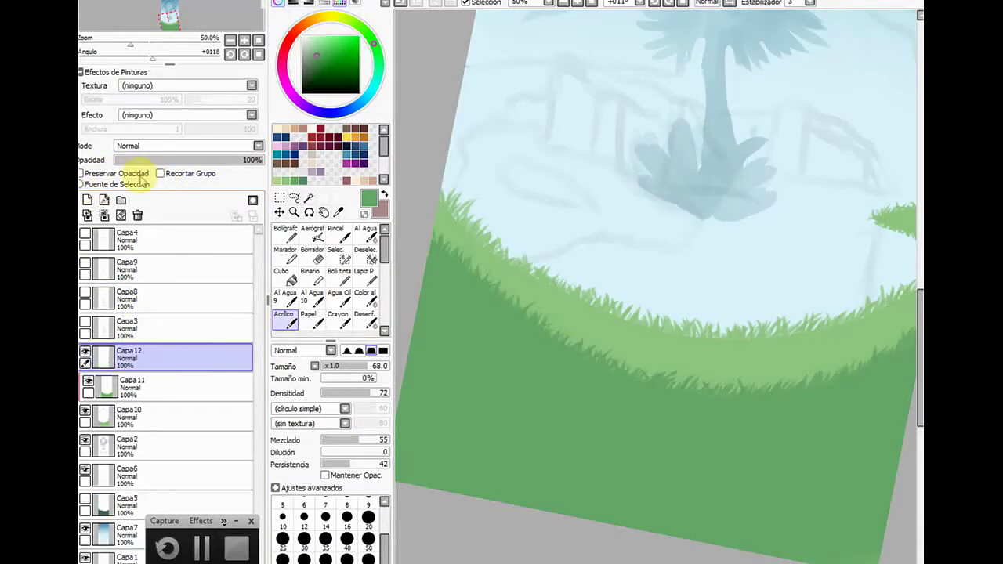
click(161, 173)
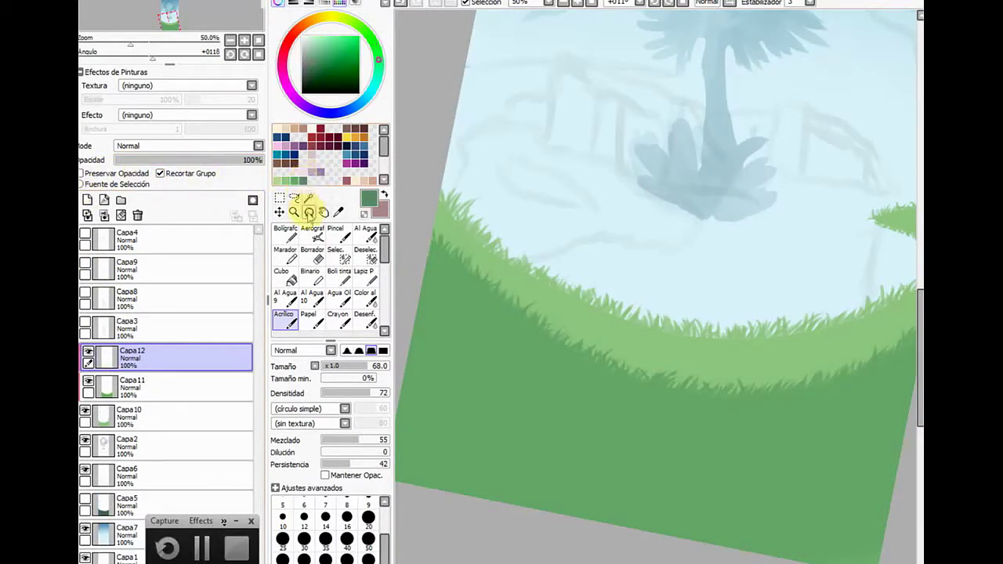
click(284, 232)
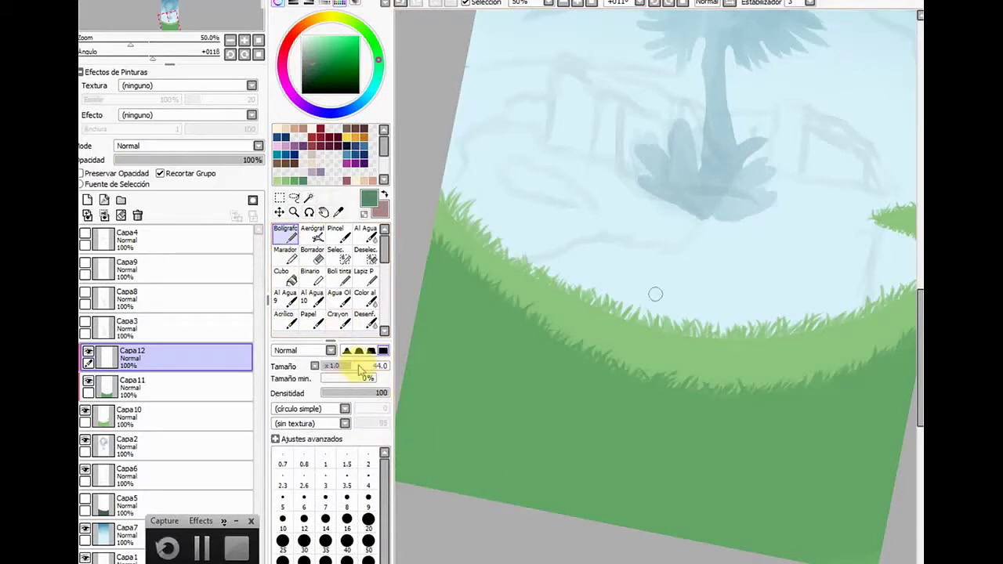
click(368, 562)
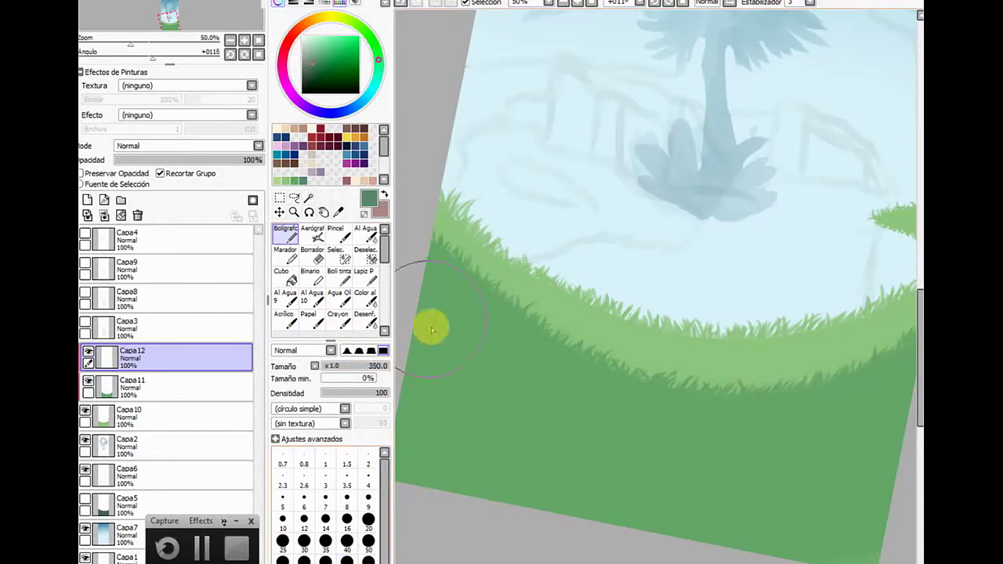
mouse_move(408, 359)
mouse_down()
mouse_move(482, 476)
mouse_move(422, 404)
mouse_move(463, 477)
mouse_up()
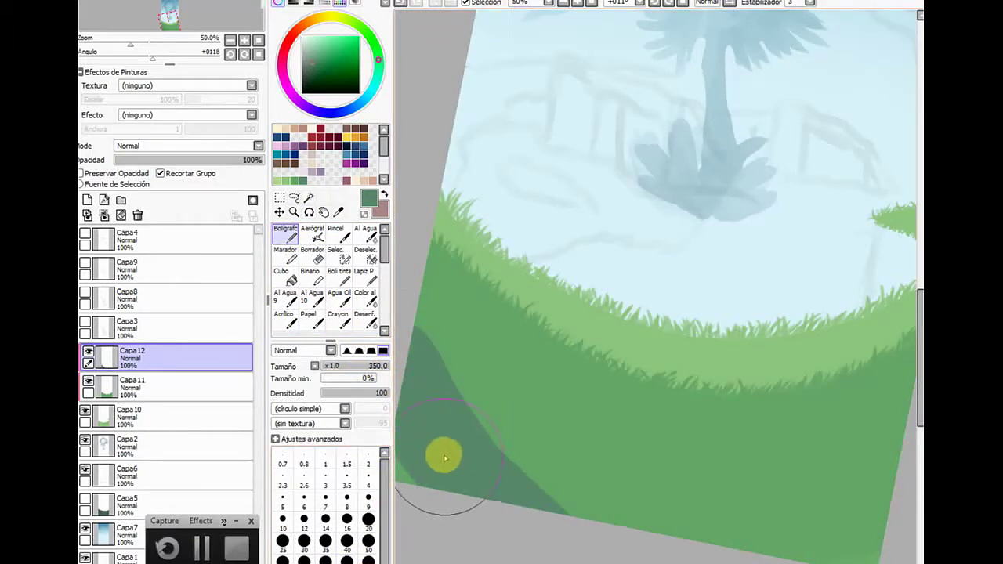
key(ctrl+z)
click(284, 318)
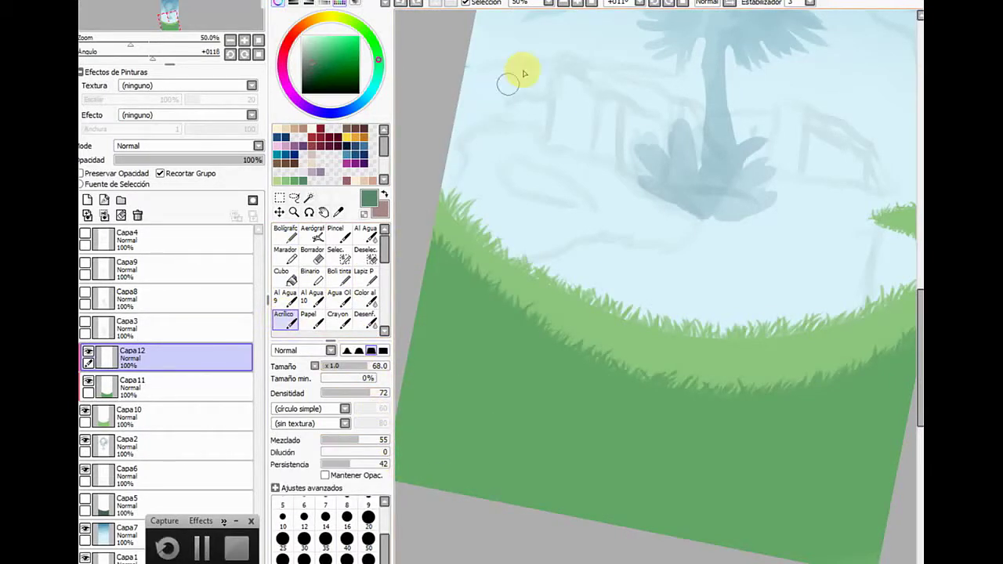
Rotate the canvas to 45° and fill the lowest part of the ground with bluish dark green using Acrílico at size 350
click(680, 3)
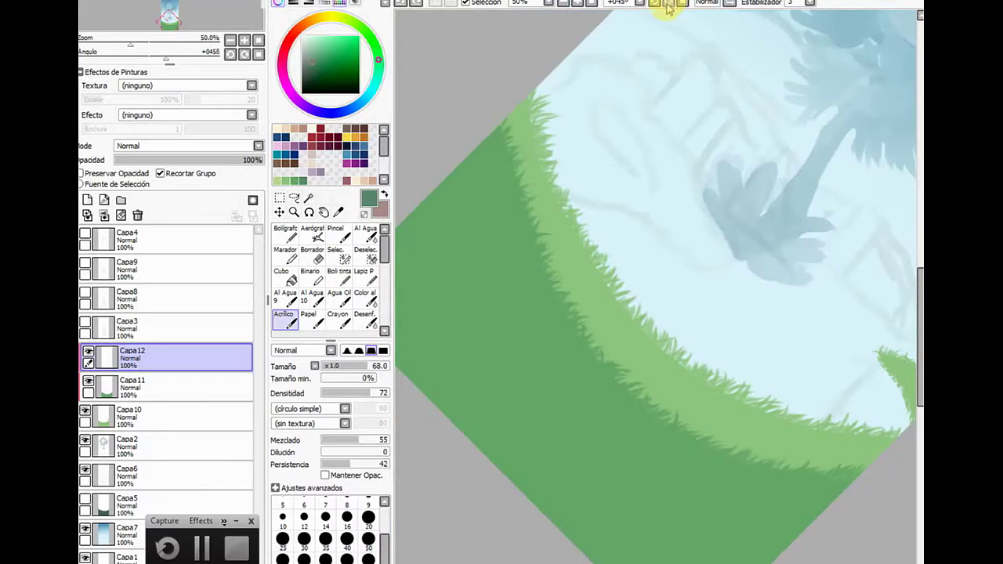
drag(500, 293, 553, 292)
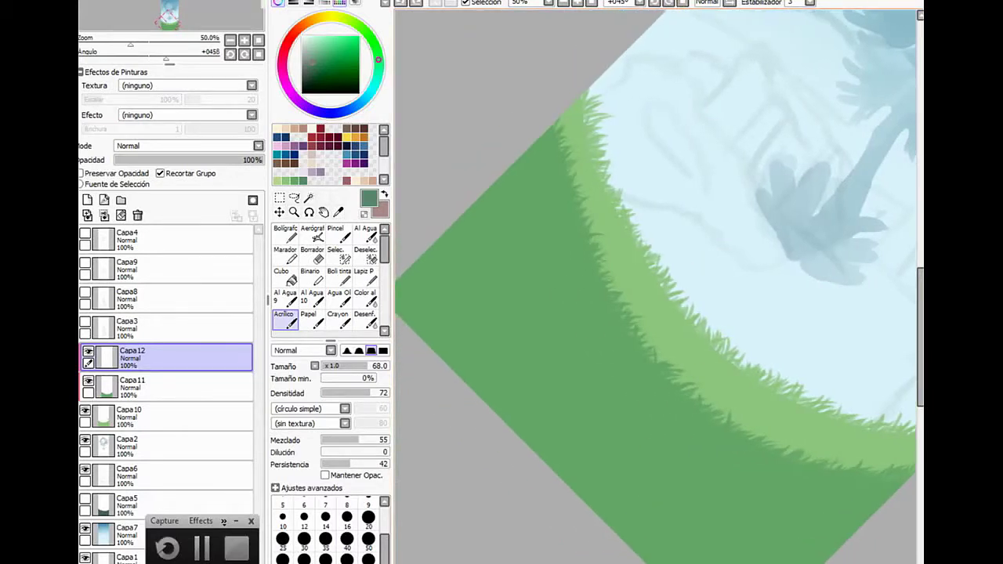
click(370, 559)
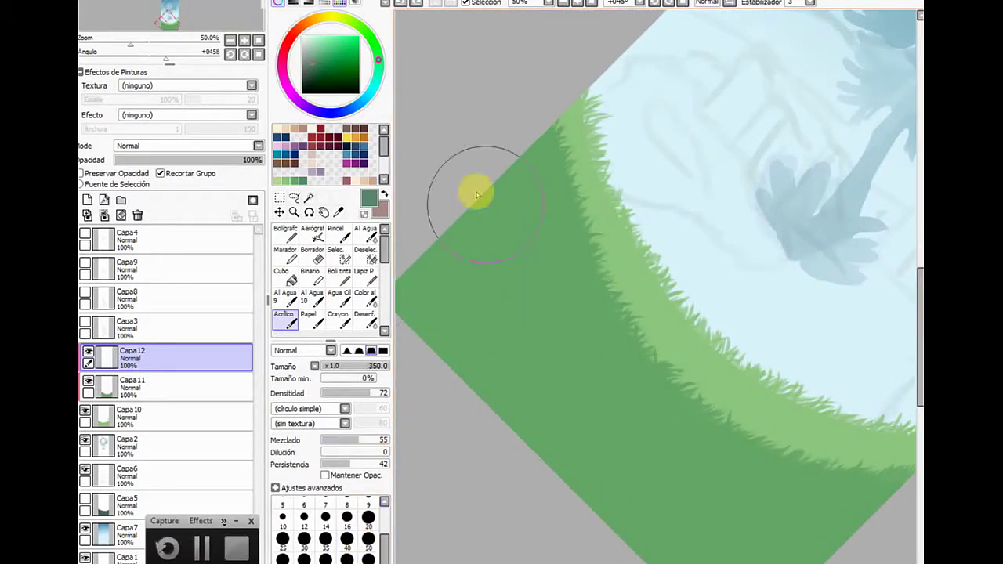
mouse_move(465, 202)
mouse_down()
mouse_move(504, 331)
mouse_move(412, 240)
mouse_move(446, 193)
mouse_move(466, 298)
mouse_move(604, 486)
mouse_up()
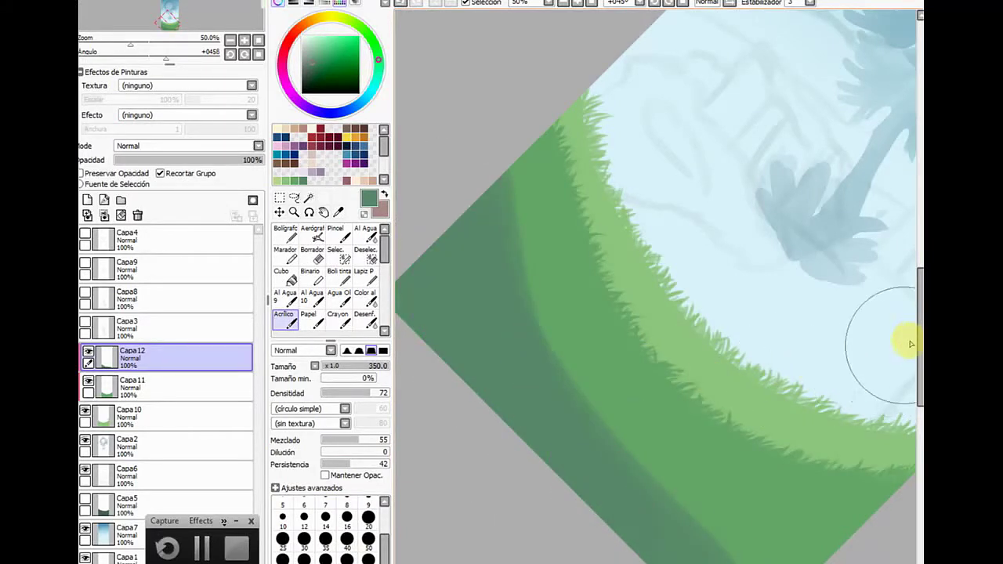
scroll(914, 362, down, 2)
mouse_move(571, 429)
mouse_down()
mouse_move(679, 511)
mouse_move(768, 559)
mouse_move(569, 405)
mouse_move(538, 355)
mouse_move(546, 341)
mouse_move(486, 230)
mouse_move(484, 89)
mouse_move(624, 449)
mouse_move(487, 258)
mouse_move(754, 516)
mouse_move(551, 378)
mouse_move(858, 531)
mouse_up()
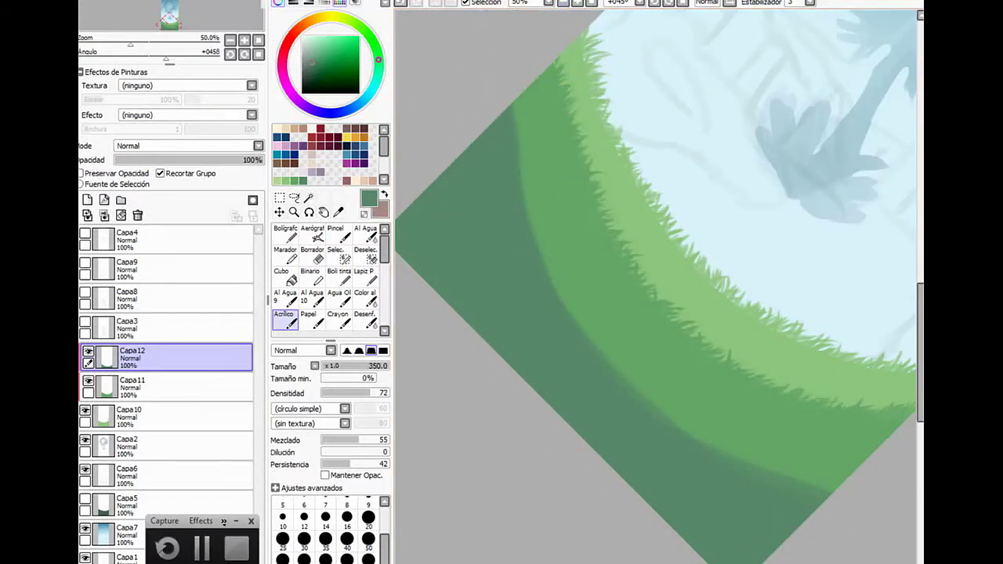
Reset the canvas rotation to 0° and paint grass blades along the bluish dark green's edge at size 22, mirroring the view for one side
click(639, 3)
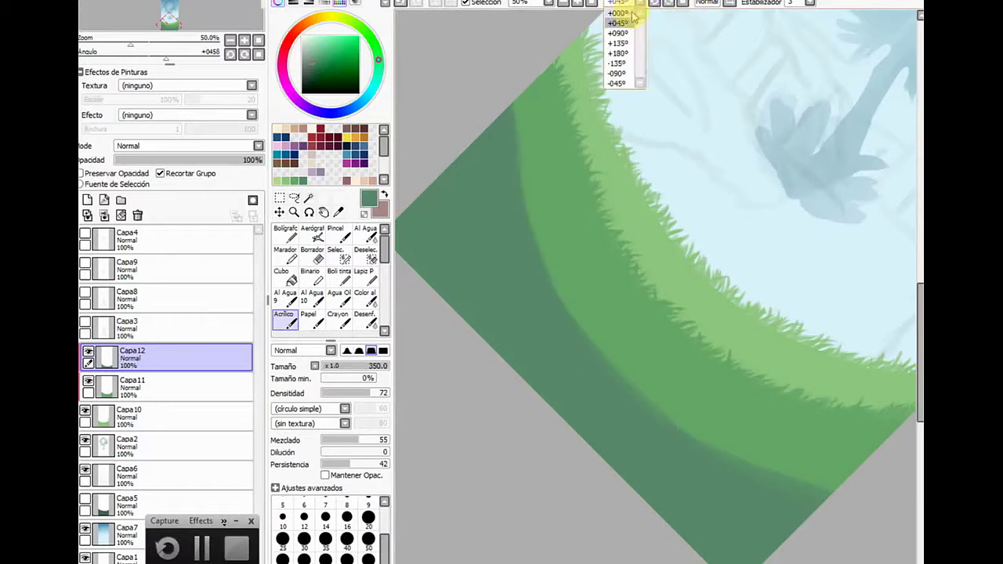
click(627, 24)
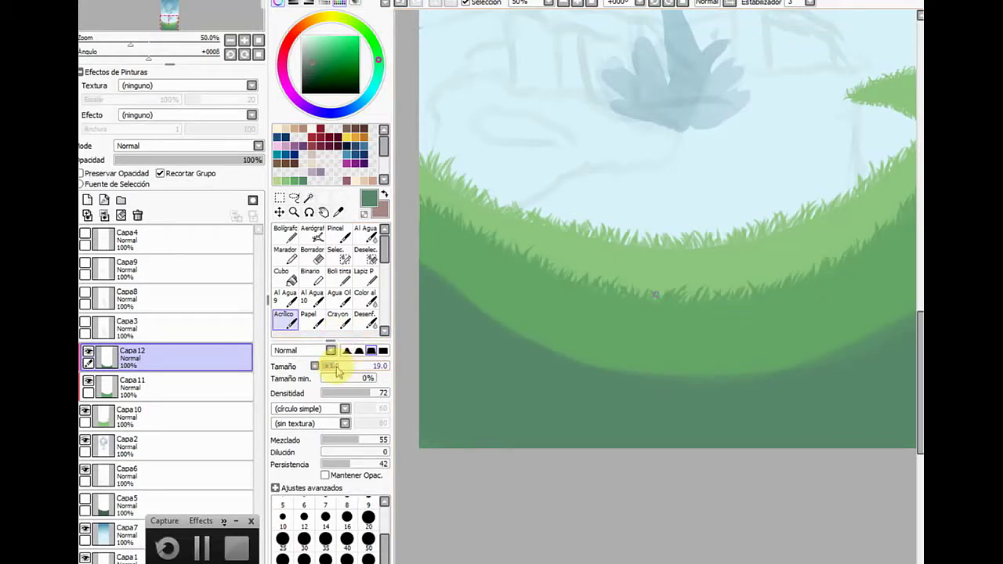
drag(337, 371, 342, 371)
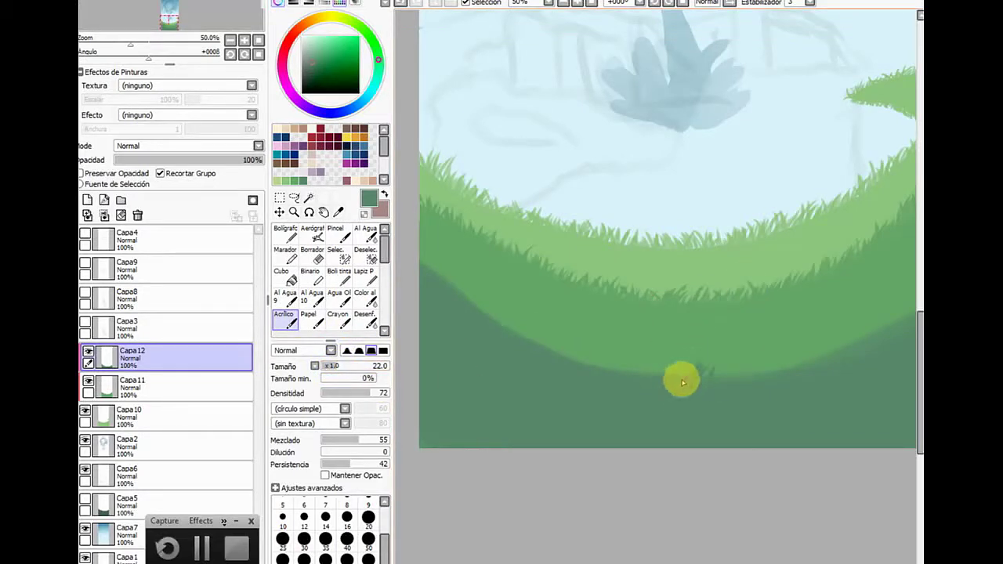
mouse_move(689, 377)
mouse_down()
mouse_move(713, 363)
mouse_move(707, 384)
mouse_move(721, 363)
mouse_move(700, 384)
mouse_move(751, 367)
mouse_move(727, 376)
mouse_move(747, 353)
mouse_move(732, 382)
mouse_move(770, 361)
mouse_move(735, 377)
mouse_move(745, 385)
mouse_move(780, 355)
mouse_move(789, 360)
mouse_move(799, 339)
mouse_move(790, 376)
mouse_move(817, 344)
mouse_move(784, 371)
mouse_move(803, 346)
mouse_move(765, 363)
mouse_move(766, 404)
mouse_move(750, 369)
mouse_move(792, 386)
mouse_move(787, 375)
mouse_move(836, 339)
mouse_move(811, 366)
mouse_move(841, 350)
mouse_up()
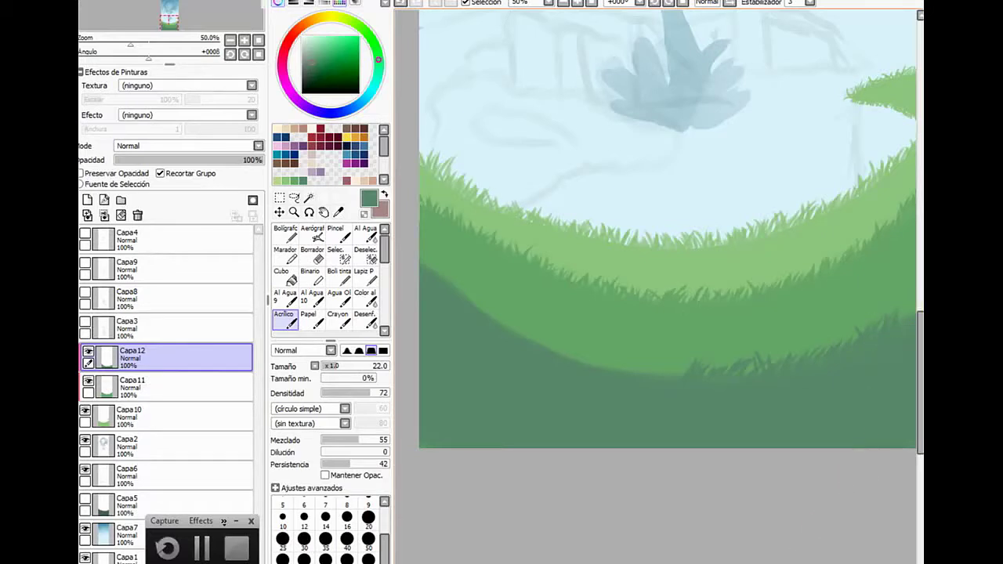
drag(731, 563, 749, 563)
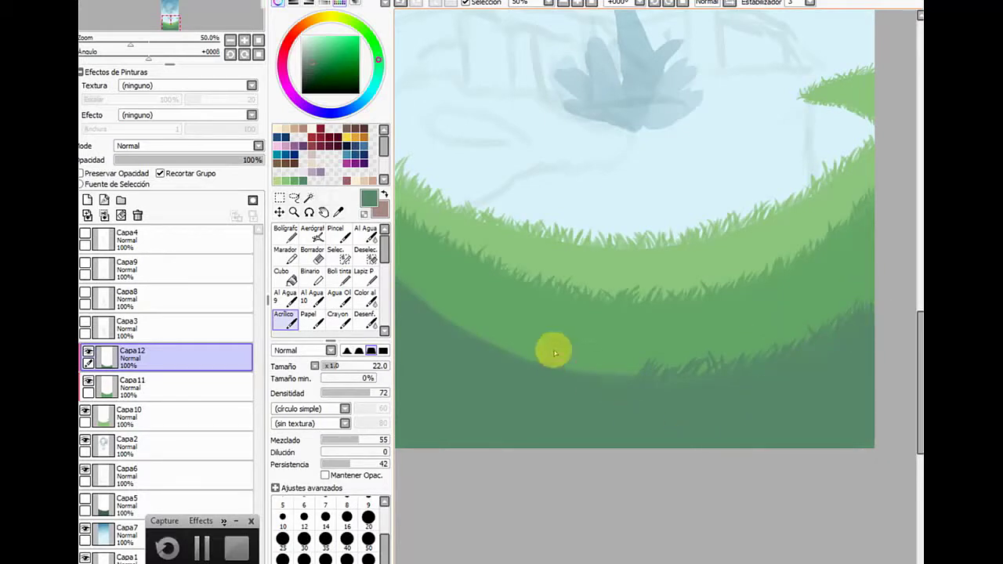
scroll(613, 547, left, 2)
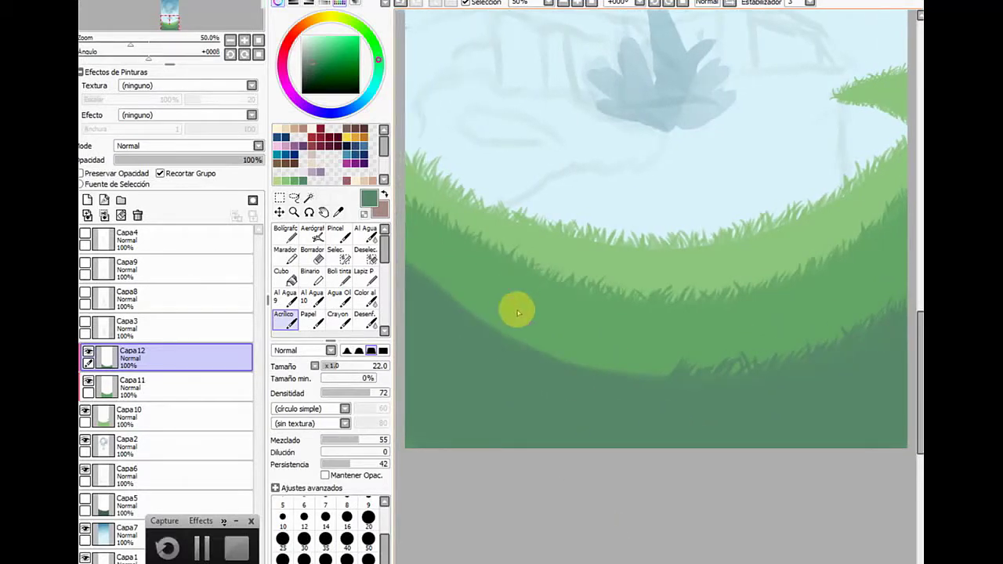
key(h)
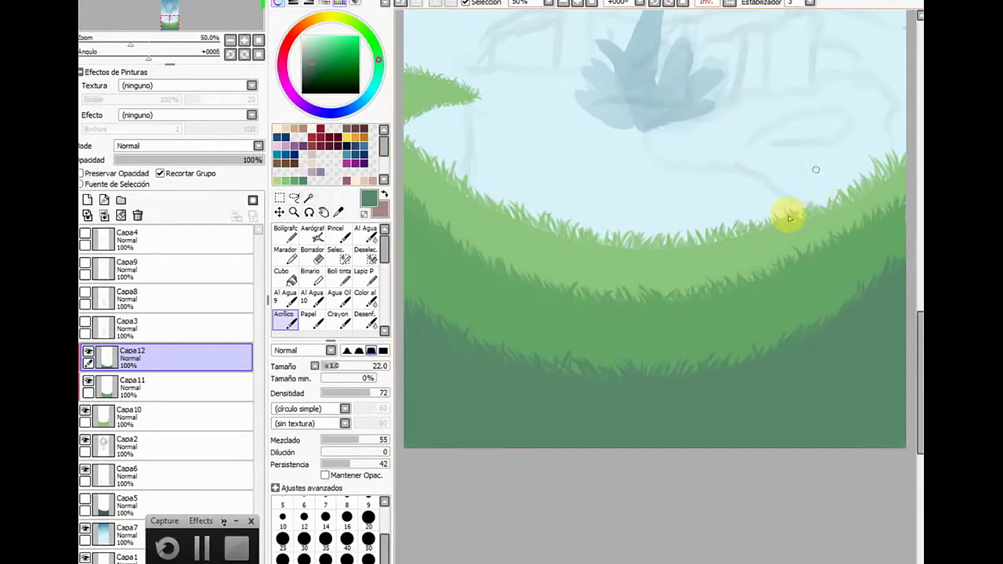
click(712, 4)
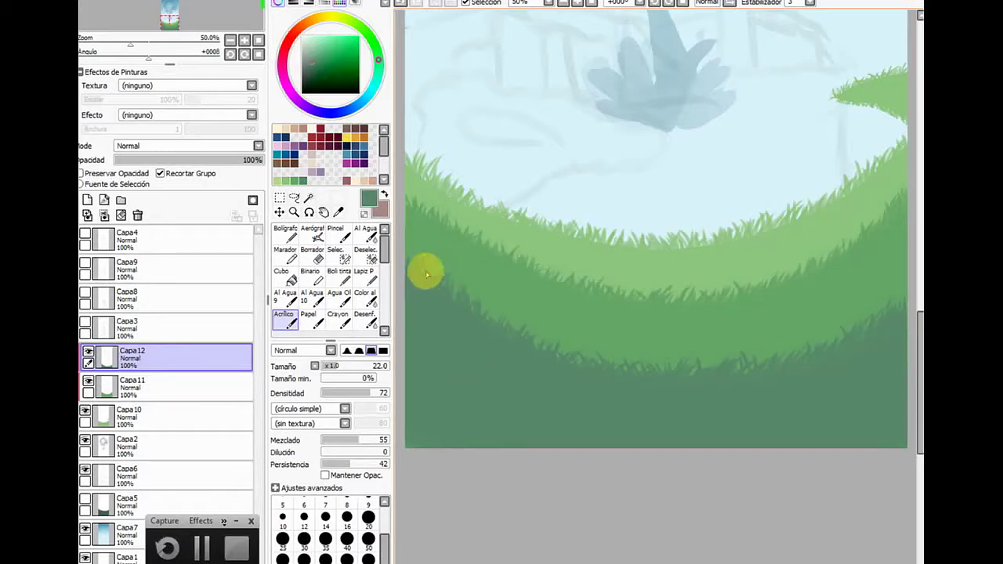
Add the last grass blades to the bluish dark green's edge, and duplicate Capa11, placing the copy directly beneath the original
drag(429, 282, 425, 242)
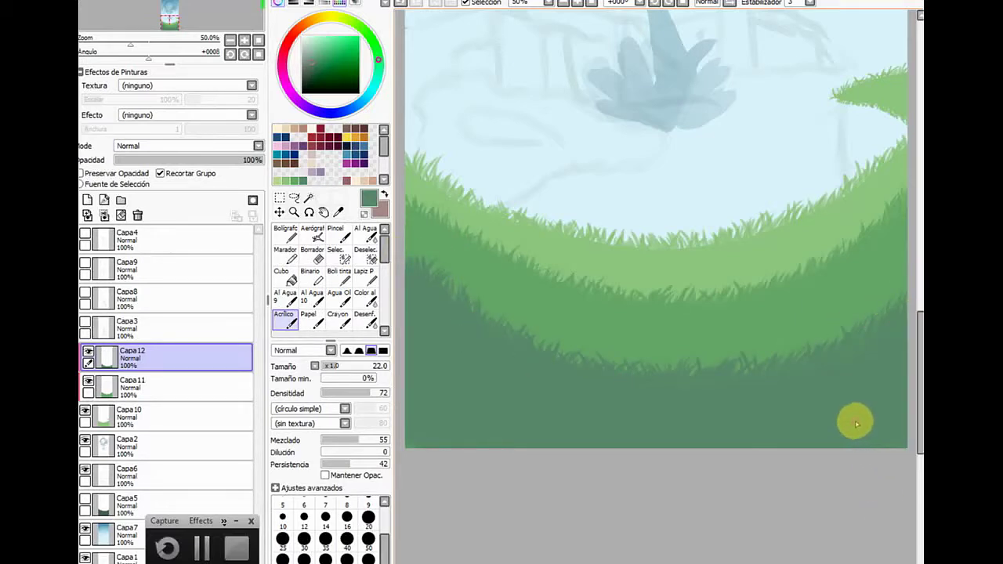
click(172, 386)
click(231, 1)
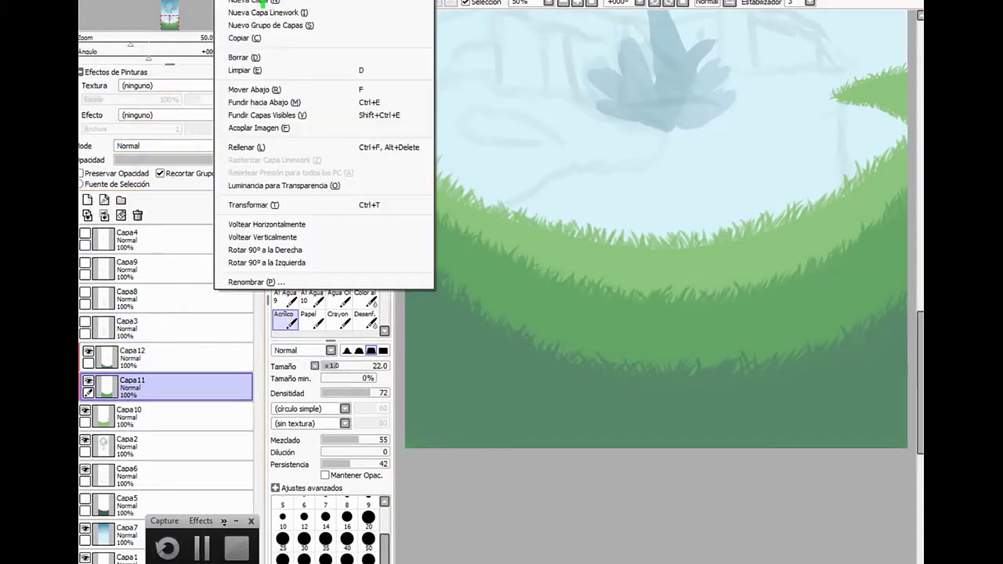
click(283, 39)
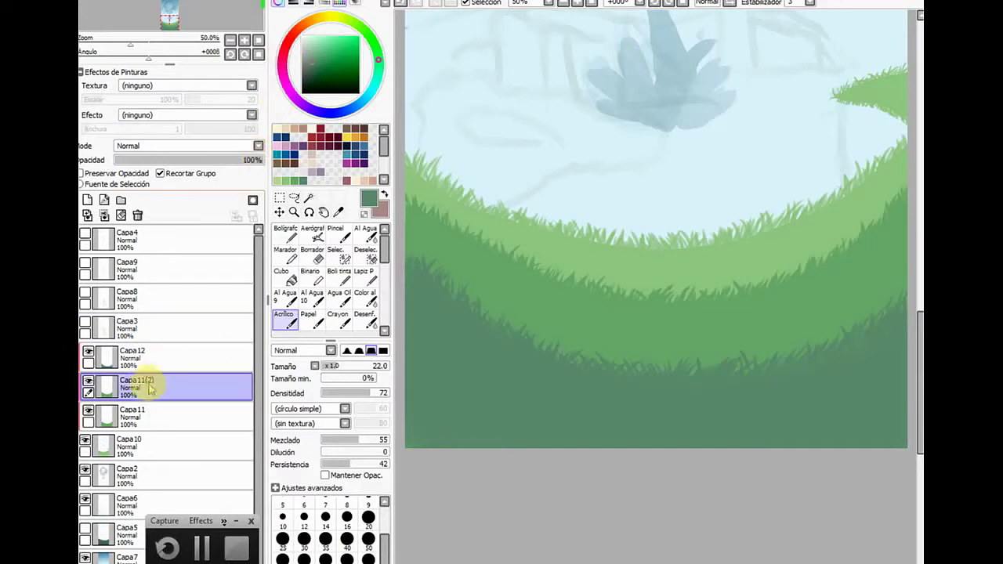
drag(146, 385, 149, 435)
Blur the grass edge of the Capa11 copy into the light green with the Desenf. brush at size 165 and density 92
click(365, 317)
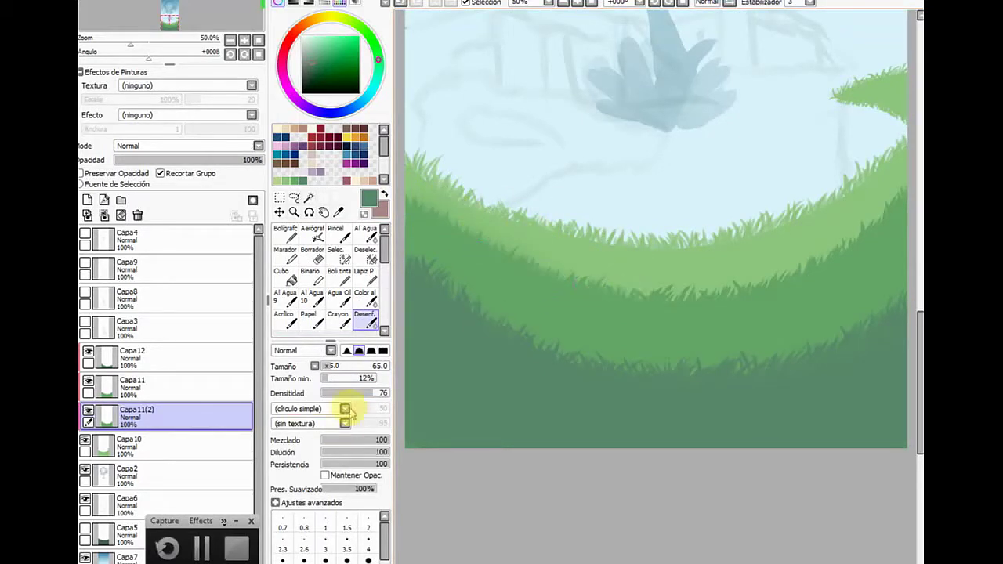
drag(361, 367, 414, 331)
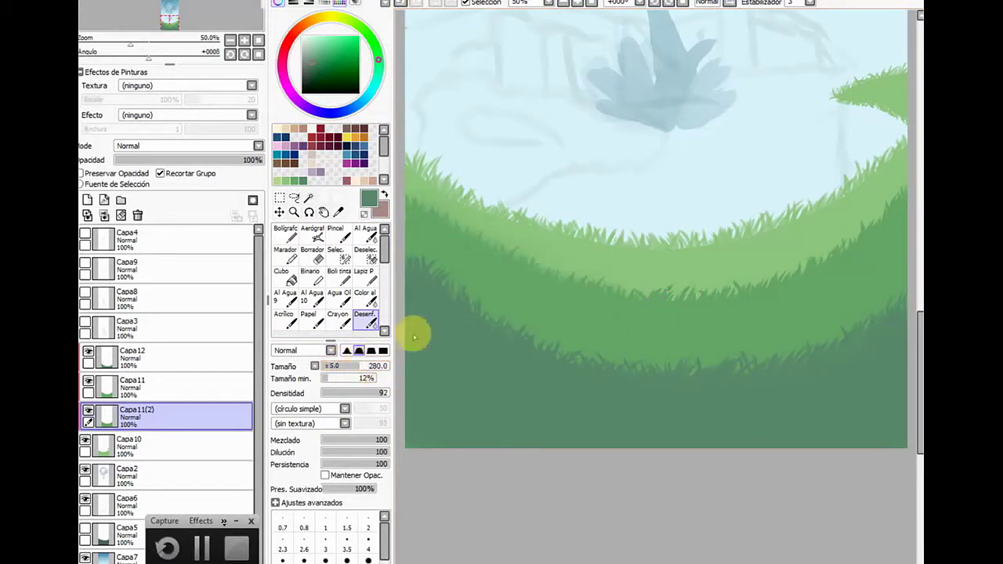
click(345, 368)
mouse_move(455, 222)
mouse_down()
mouse_move(491, 251)
mouse_move(492, 243)
mouse_move(654, 278)
mouse_move(484, 252)
mouse_move(595, 294)
mouse_up()
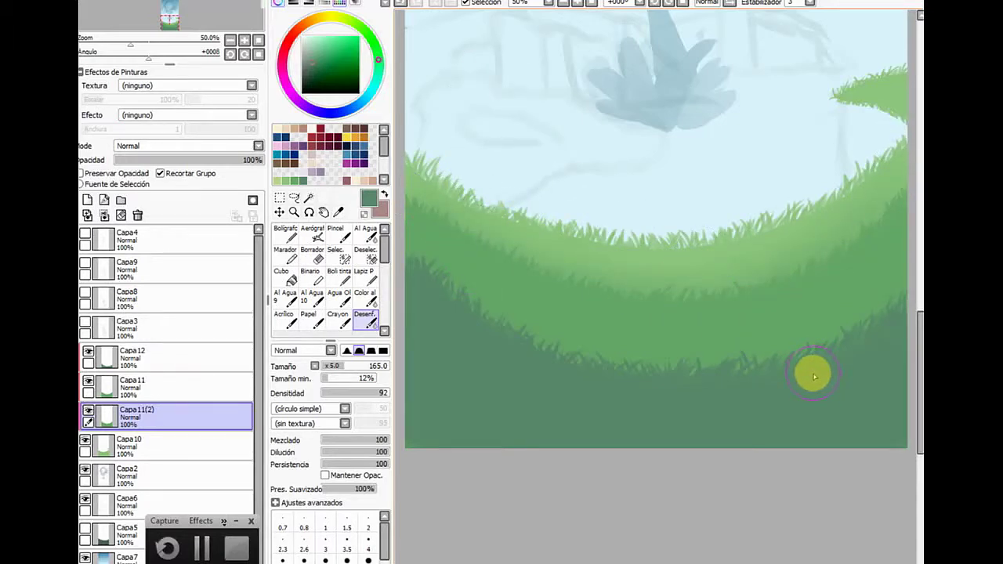
Place a copy of Capa12 beneath the original, clipped with Recortar Grupo, and blur the copy's grass edge
click(148, 355)
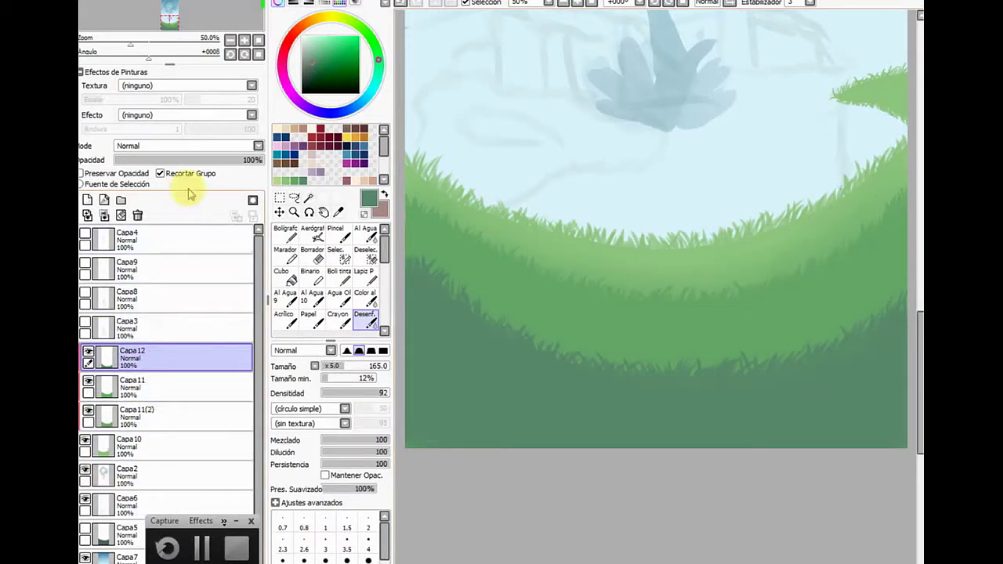
click(227, 2)
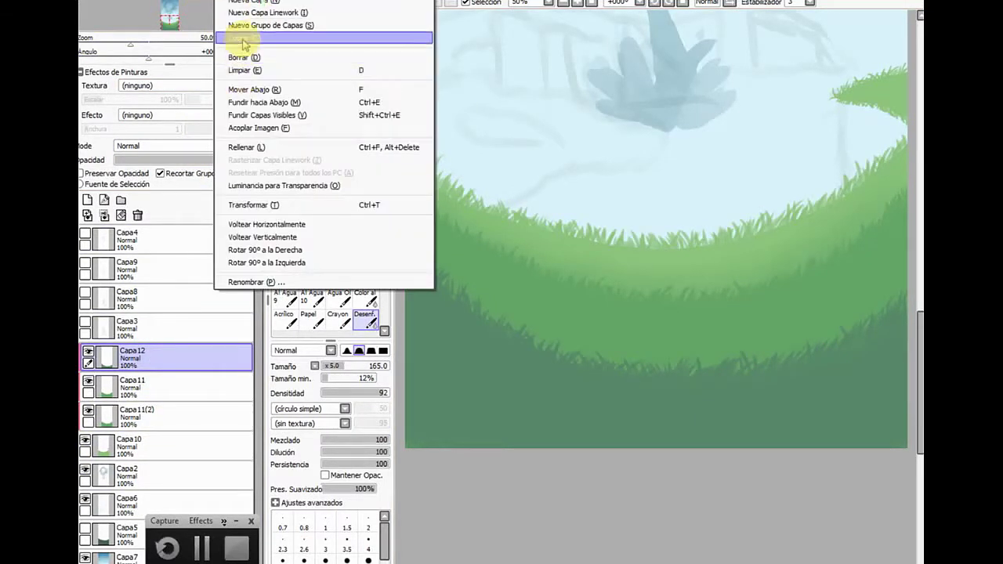
click(243, 40)
drag(157, 352, 161, 399)
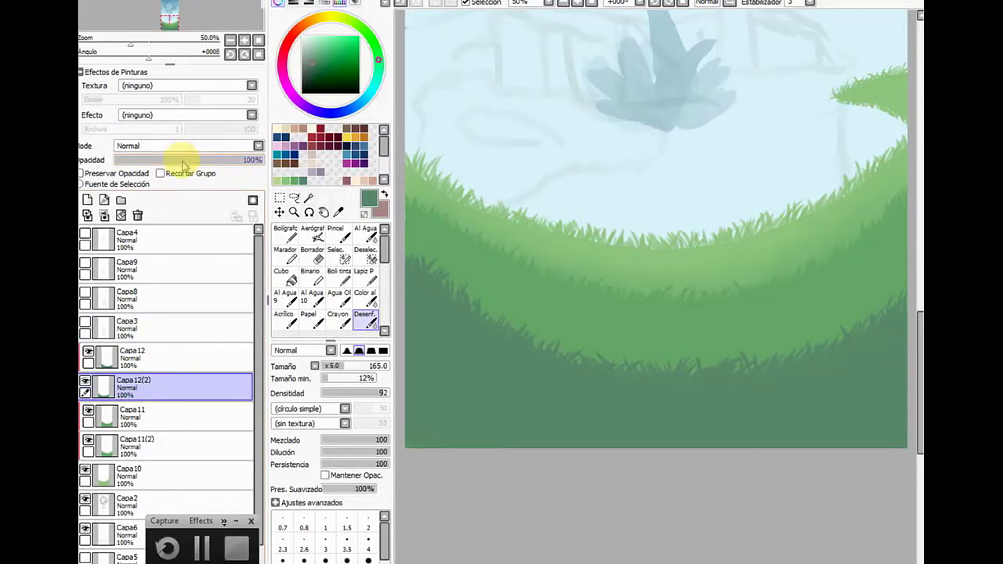
click(159, 173)
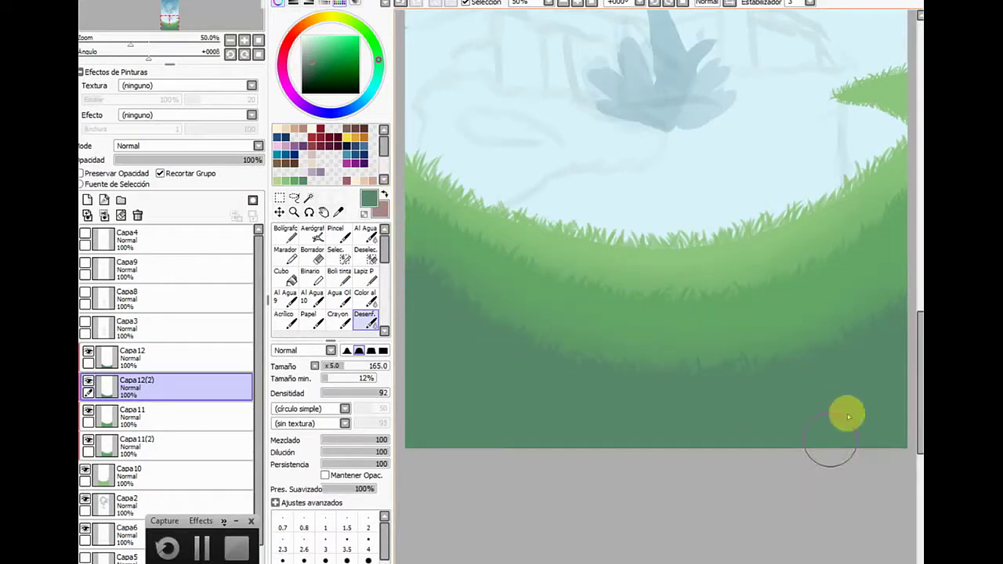
Paint finer grass blades along the light green ground's upper edge on Capa10 using its sampled green and Acrílico at size 13
scroll(917, 375, up, 4)
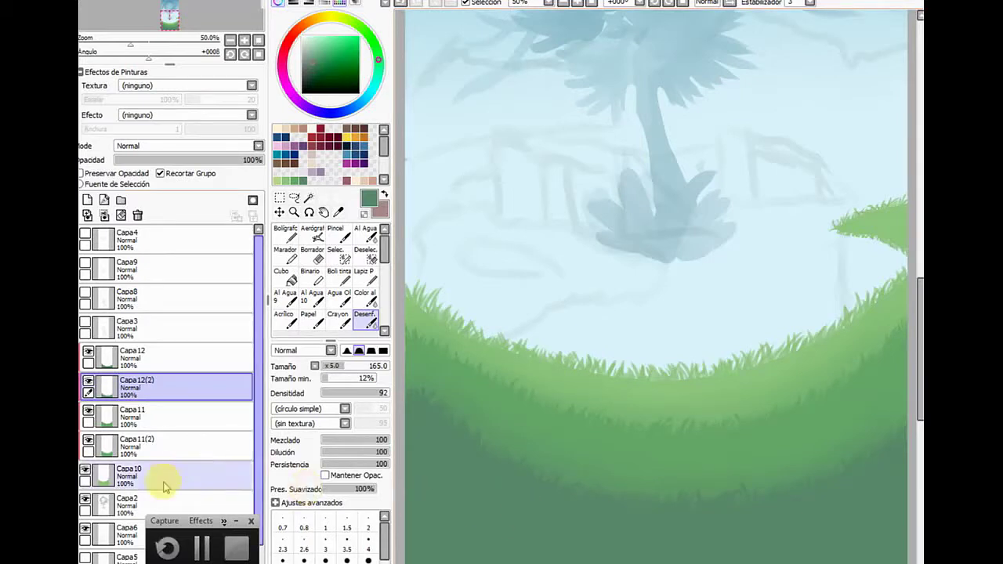
click(137, 475)
click(338, 211)
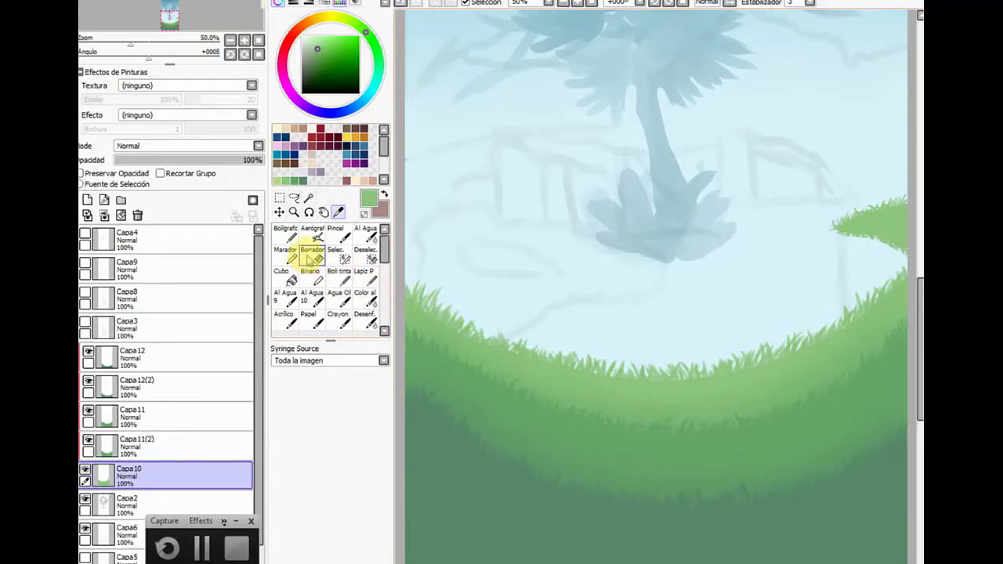
click(284, 319)
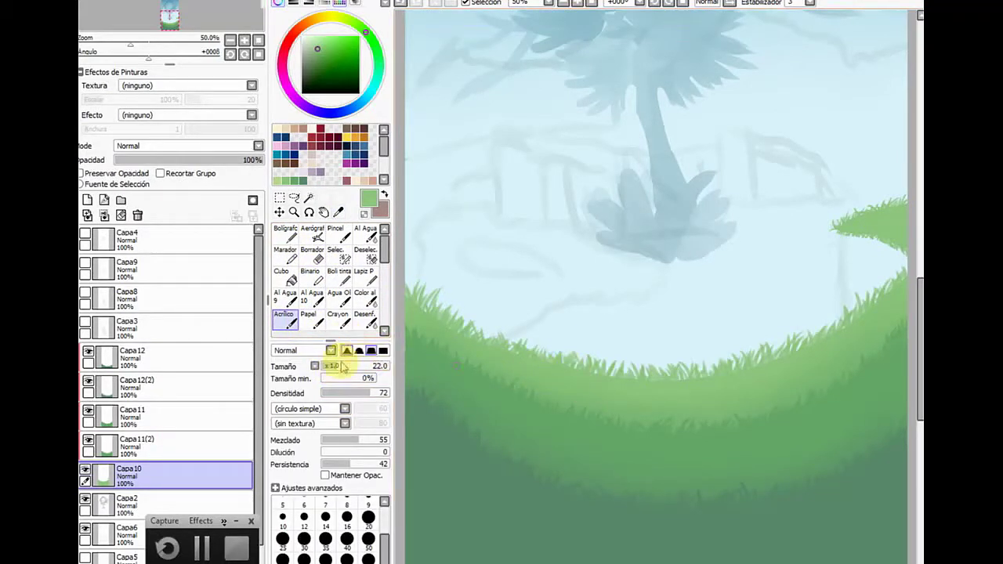
click(331, 370)
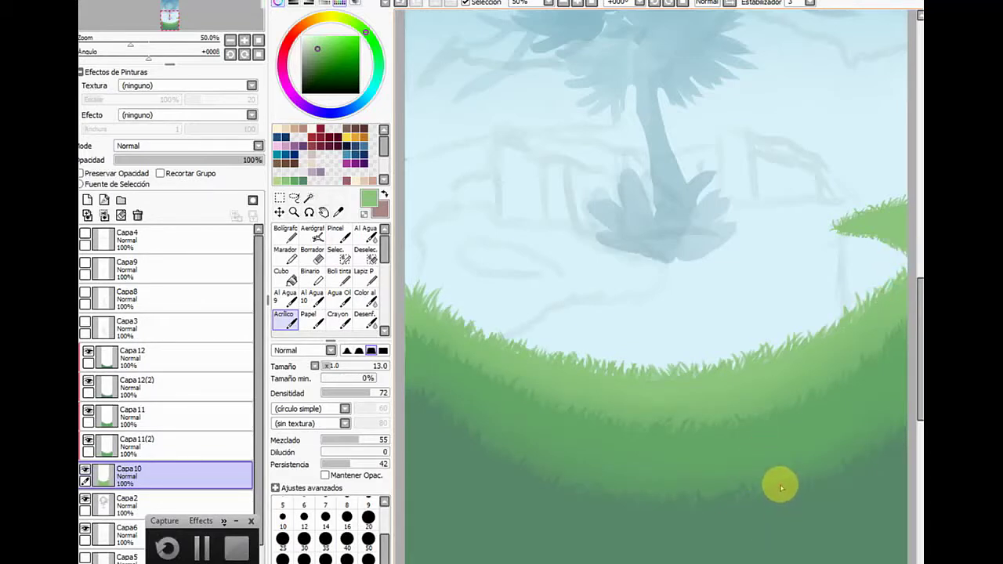
Soften the light green ground's upper grass edge with the Desenf. brush at density 35
click(365, 319)
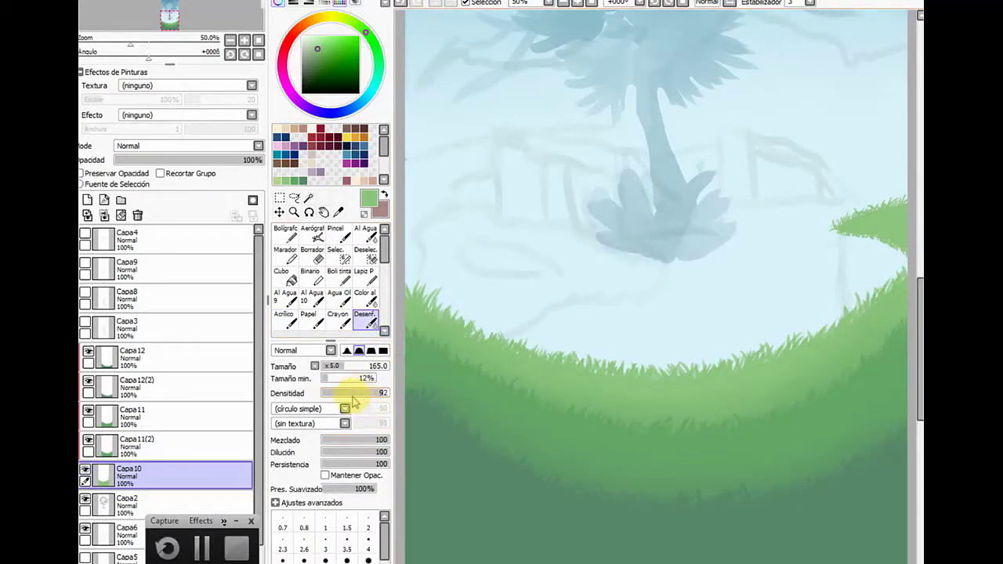
drag(359, 396, 345, 394)
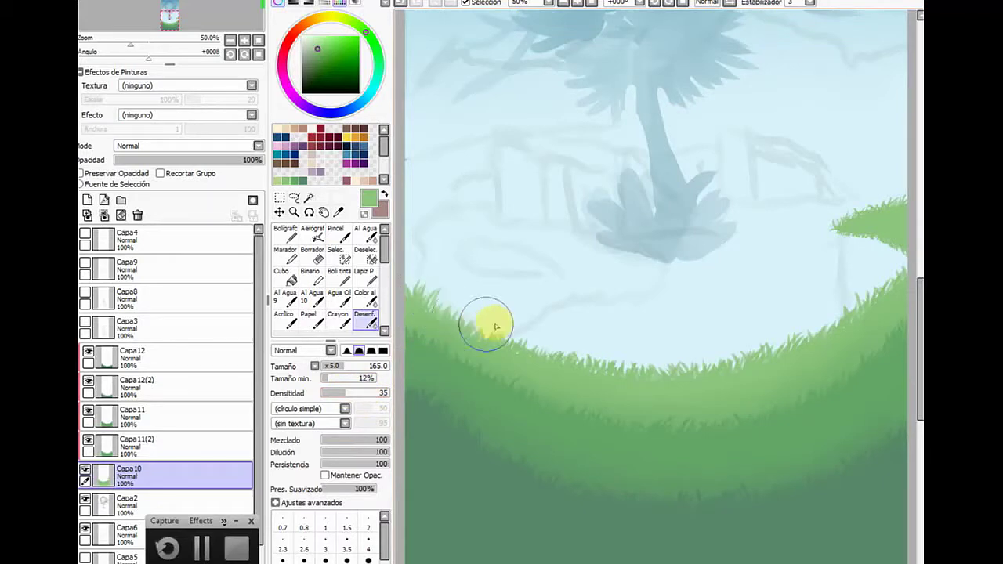
mouse_move(517, 353)
mouse_down()
mouse_move(569, 361)
mouse_move(644, 360)
mouse_move(641, 371)
mouse_move(780, 346)
mouse_move(844, 309)
mouse_move(876, 307)
mouse_move(853, 213)
mouse_move(903, 210)
mouse_move(838, 233)
mouse_move(880, 239)
mouse_up()
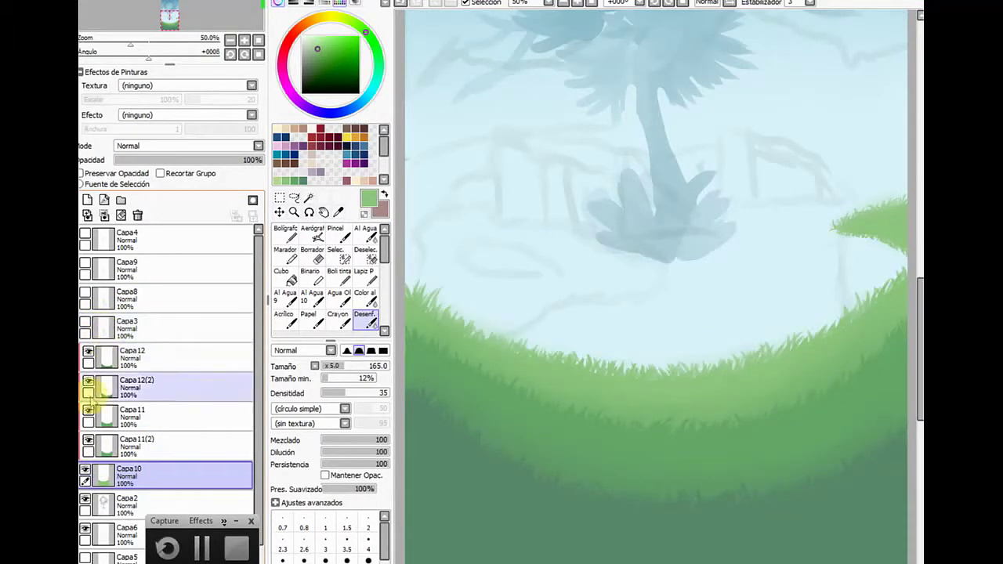
Add a new layer above Capa2 and open the reference image Cocoon_500_AF.png from the Referencias FFXIII folder
click(117, 511)
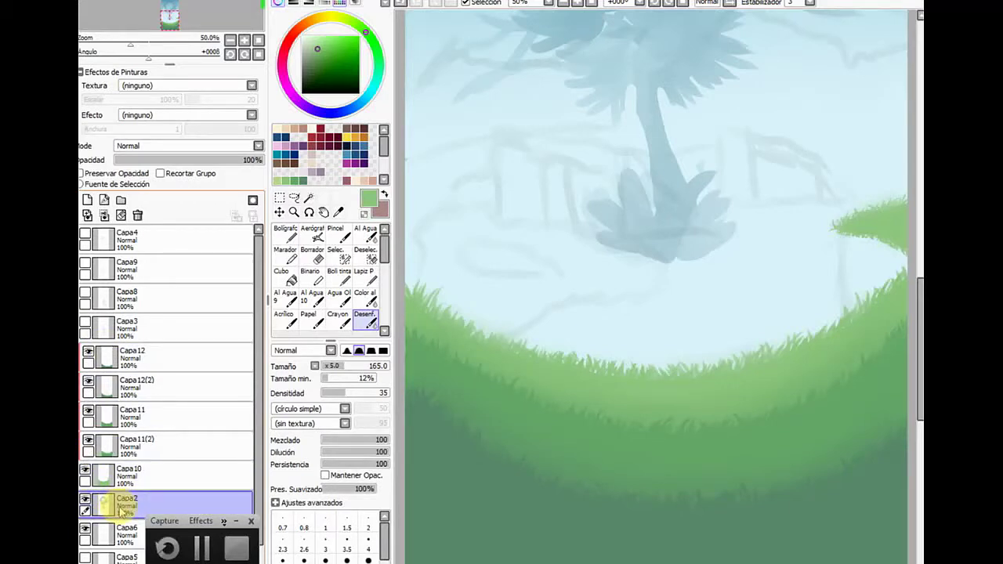
click(87, 200)
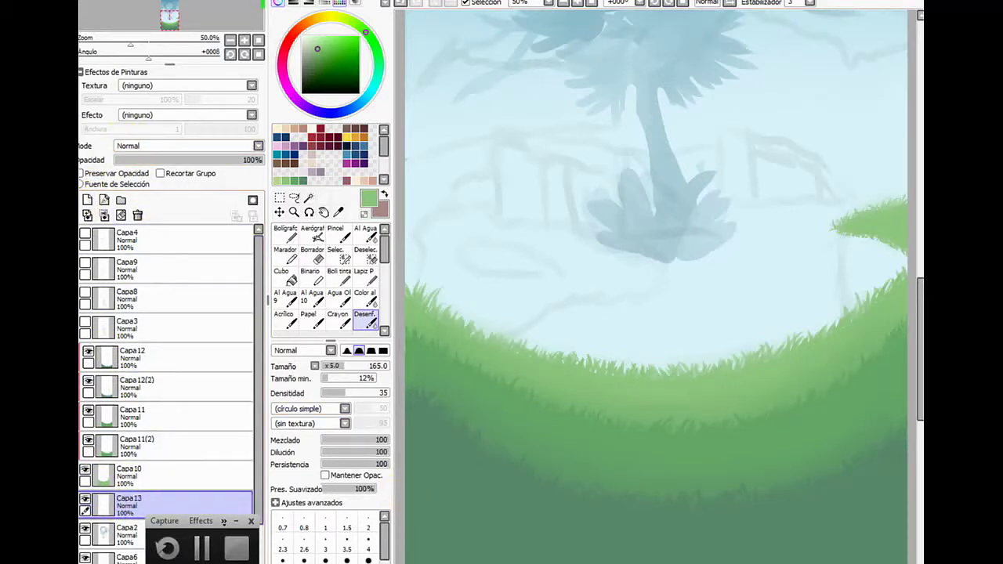
right_click(174, 563)
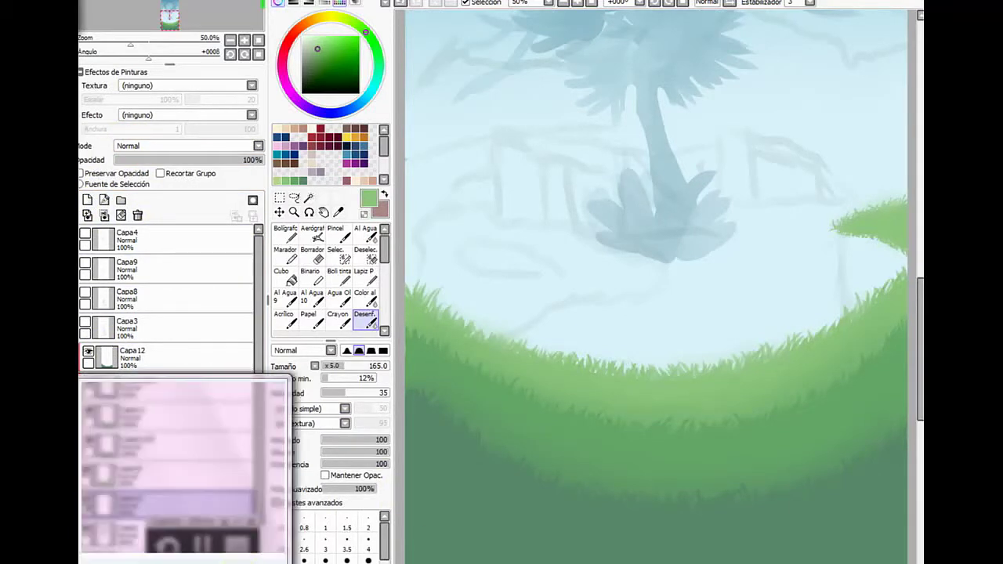
click(174, 563)
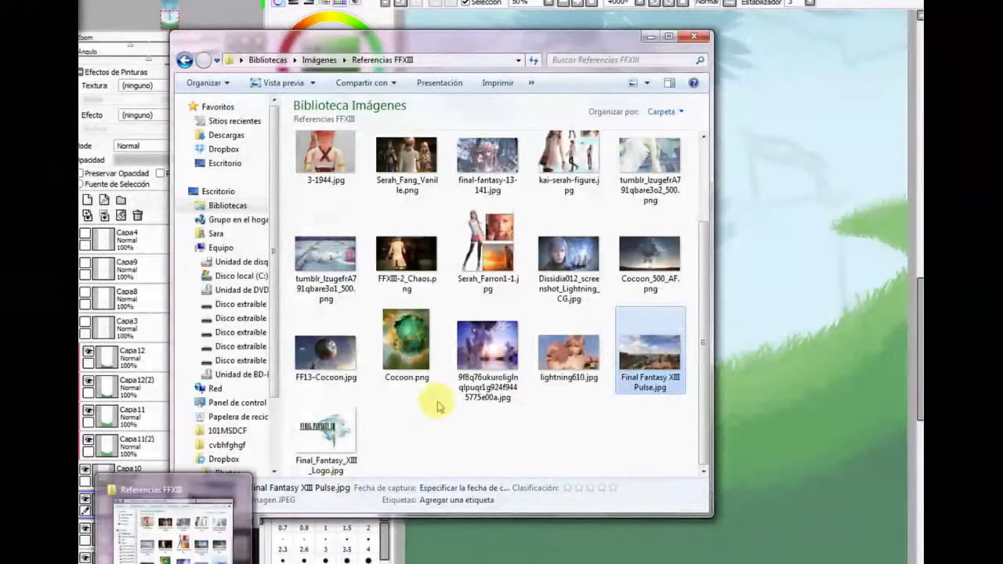
click(635, 333)
click(645, 276)
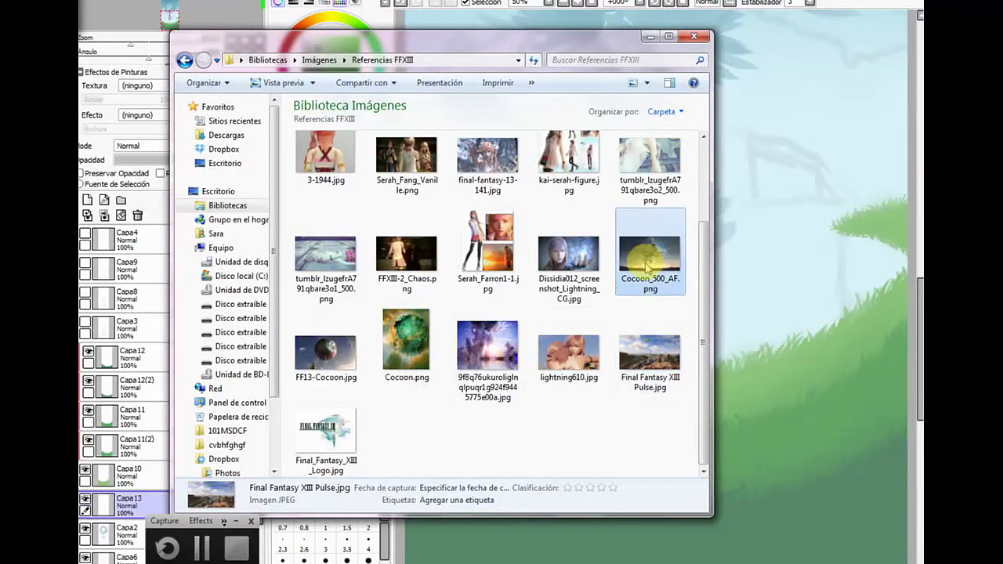
drag(645, 262, 810, 148)
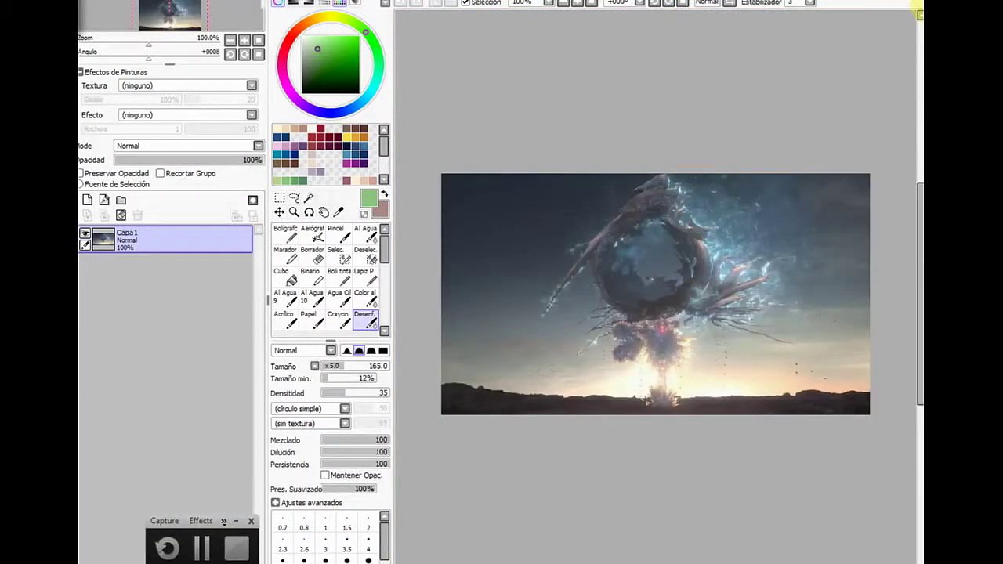
Arrange the Cocoon_500_AF.png reference beside the Cocoon.sai painting in separate windows, enlarging the painting's window
click(908, 2)
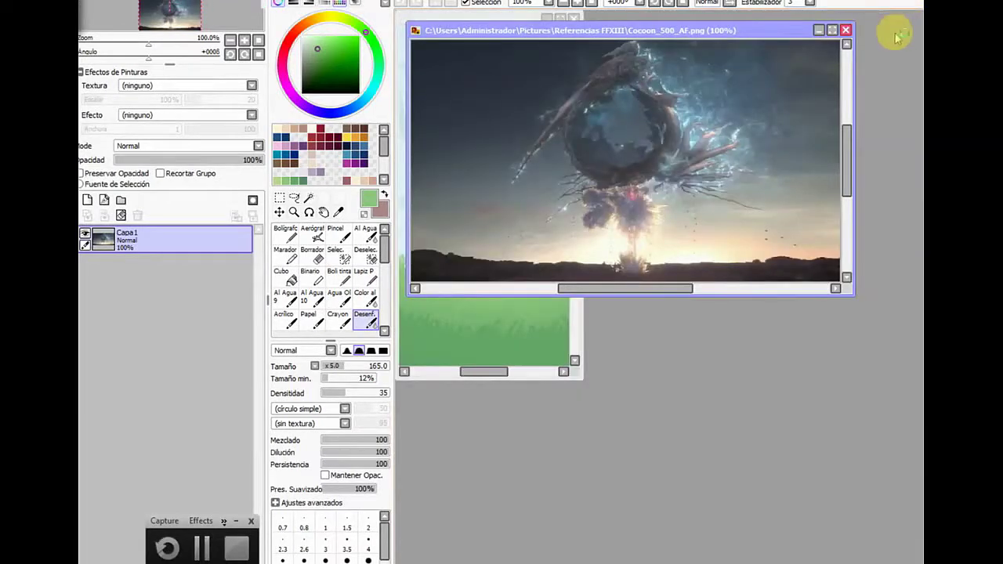
drag(621, 36, 793, 24)
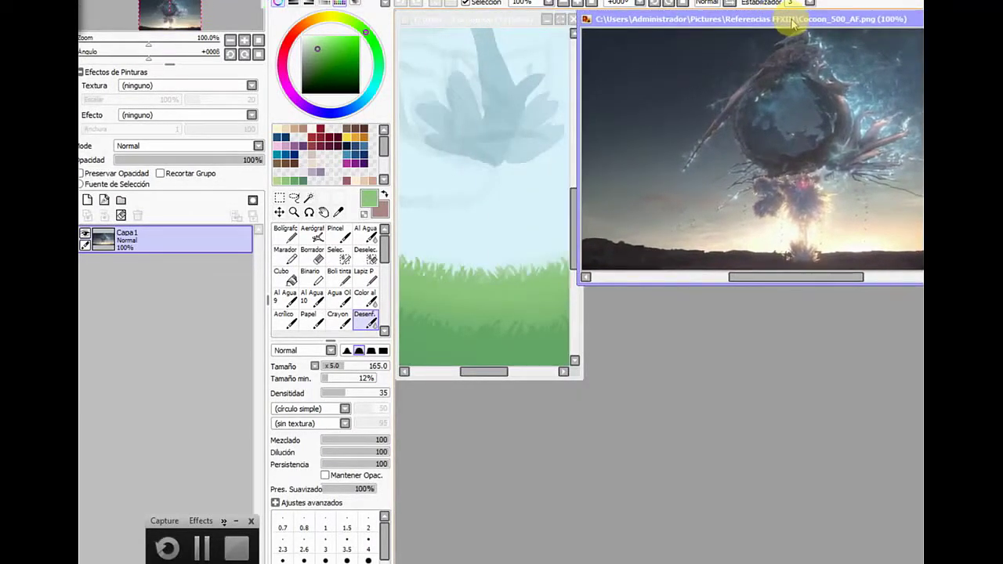
drag(578, 380, 694, 563)
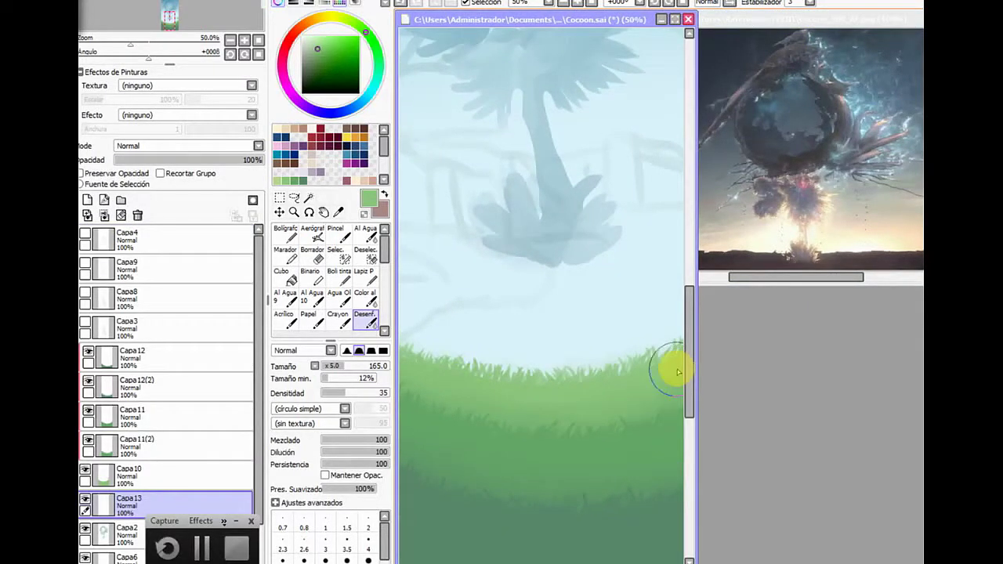
drag(693, 383, 671, 290)
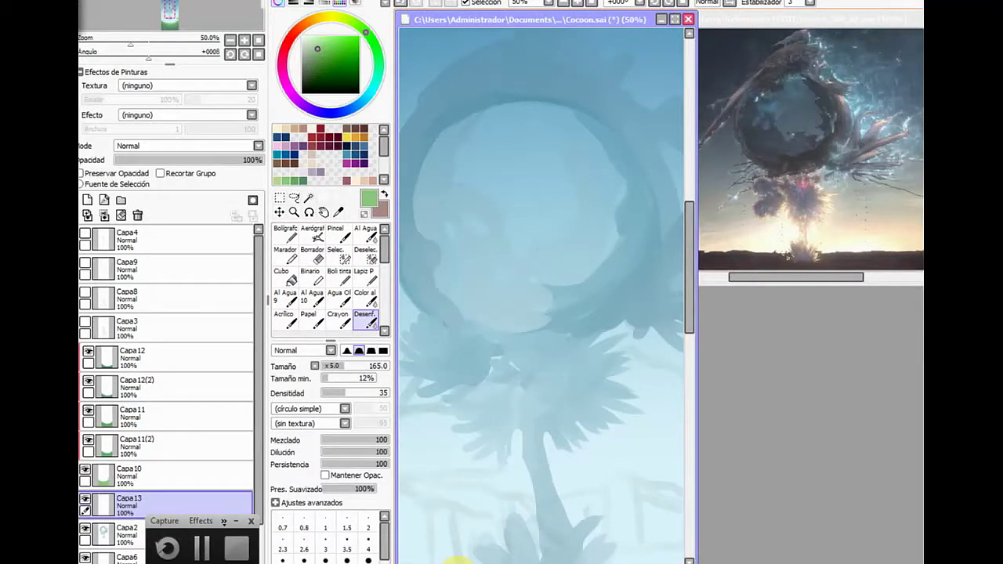
Paint a solid pale blue-grey disc over the sketched ring on Capa13 using Bolígrafo at size 500 with minimum size 100%
click(294, 212)
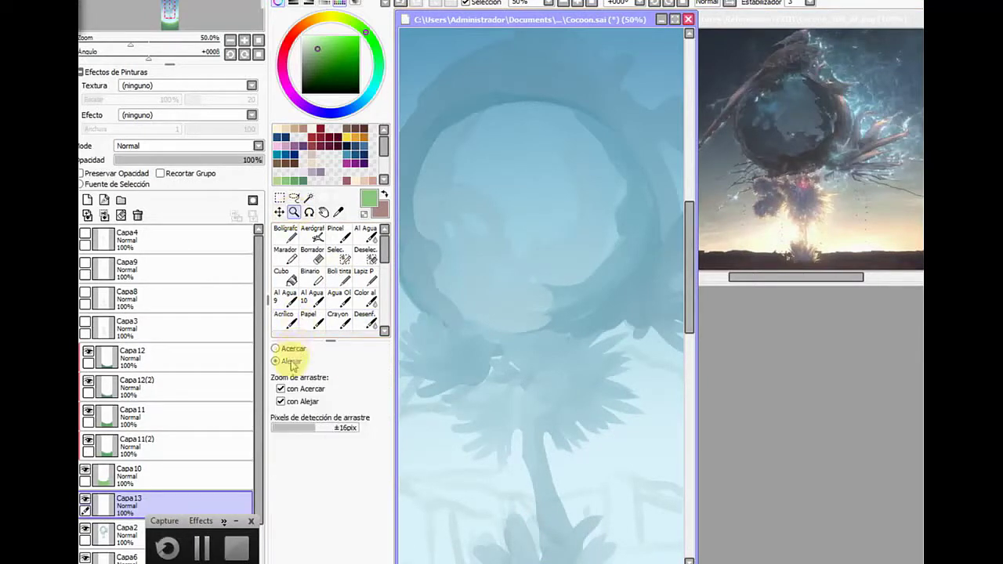
click(291, 361)
click(493, 333)
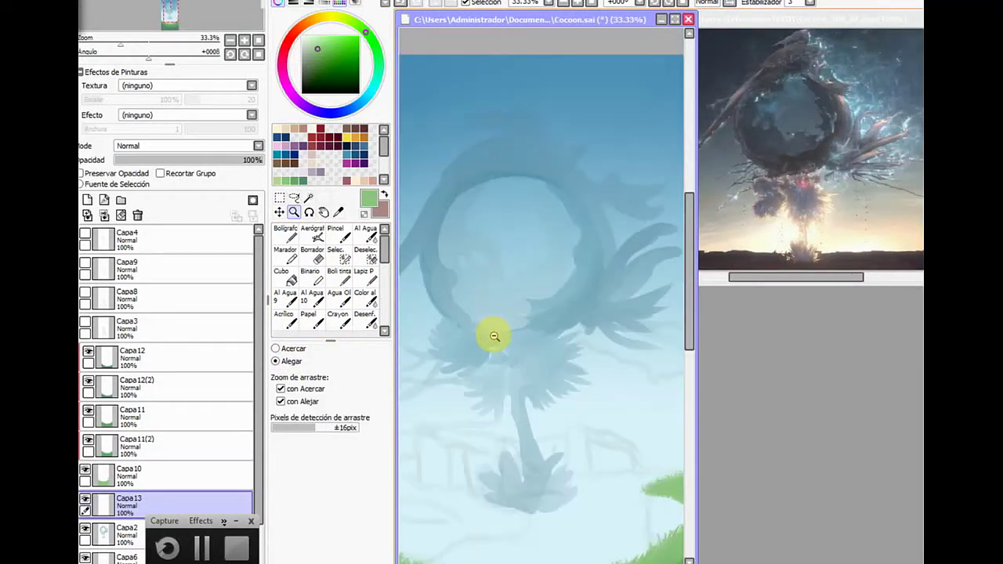
click(287, 232)
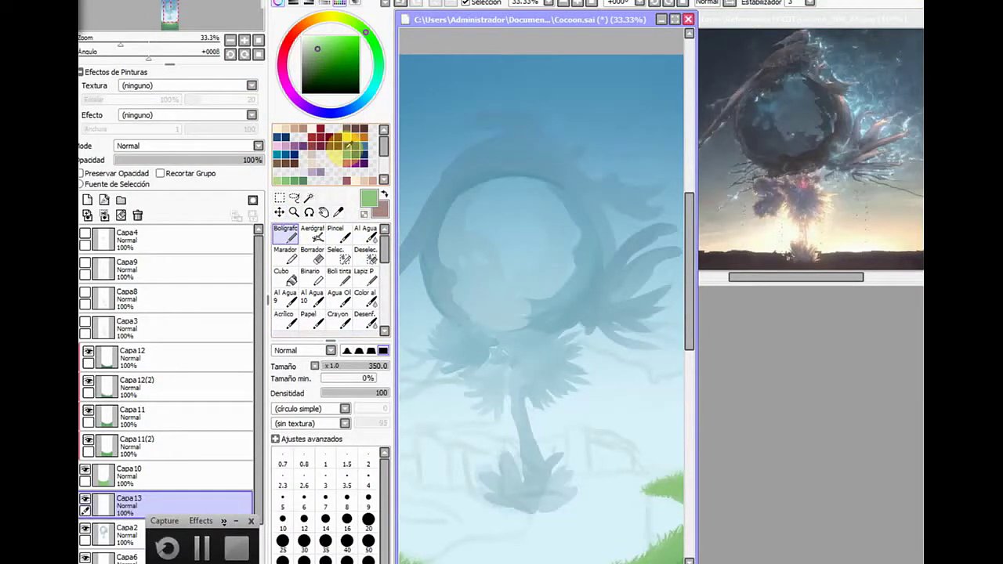
click(370, 92)
click(318, 45)
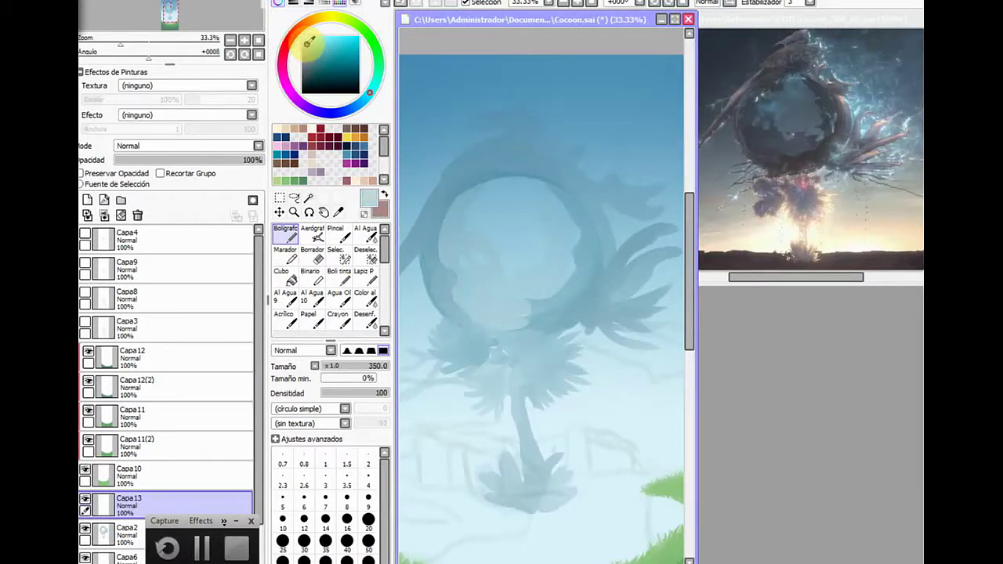
drag(310, 47, 305, 41)
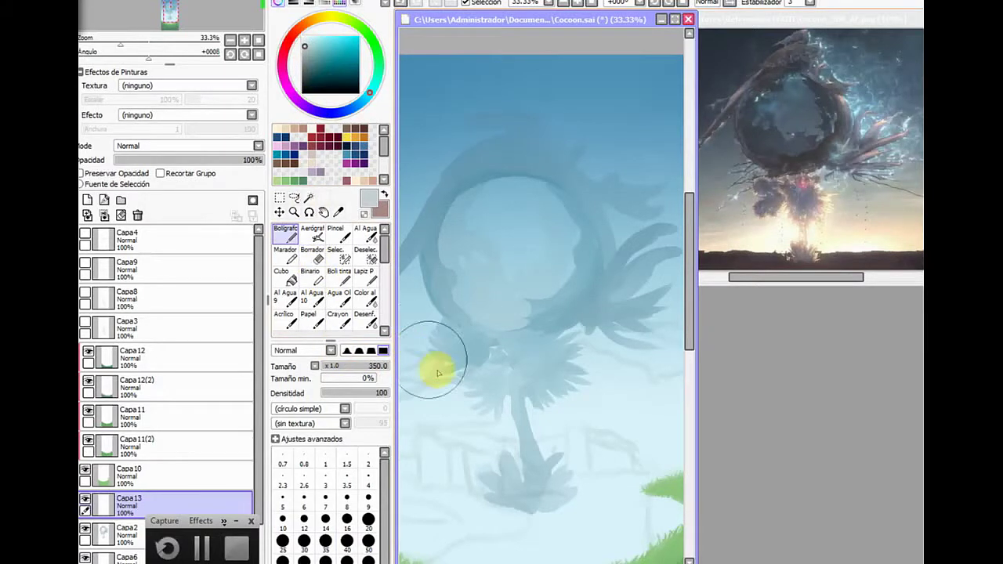
click(491, 339)
click(325, 563)
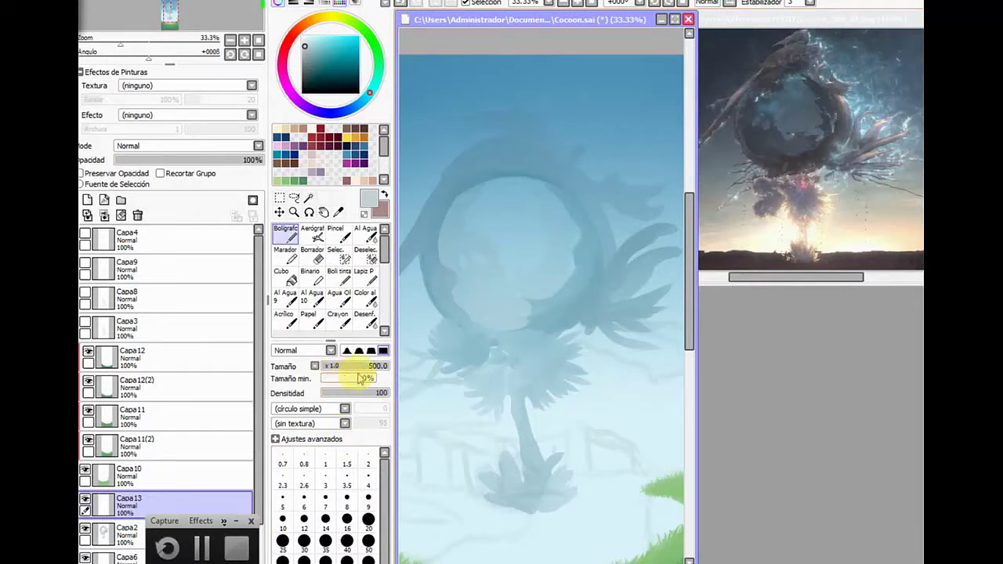
drag(341, 377, 375, 378)
mouse_move(497, 262)
mouse_down()
mouse_move(502, 243)
mouse_move(519, 251)
mouse_up()
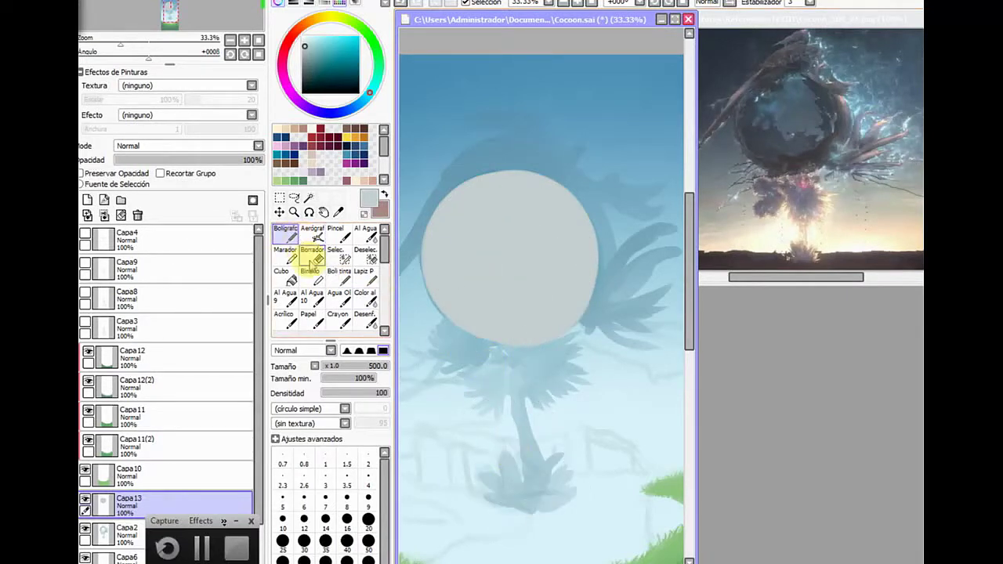
Trim the disc's lower and right edges into a cleaner circle with the Borrador at size 98
click(312, 258)
mouse_move(477, 346)
mouse_down()
mouse_move(546, 348)
mouse_move(490, 358)
mouse_move(587, 315)
mouse_up()
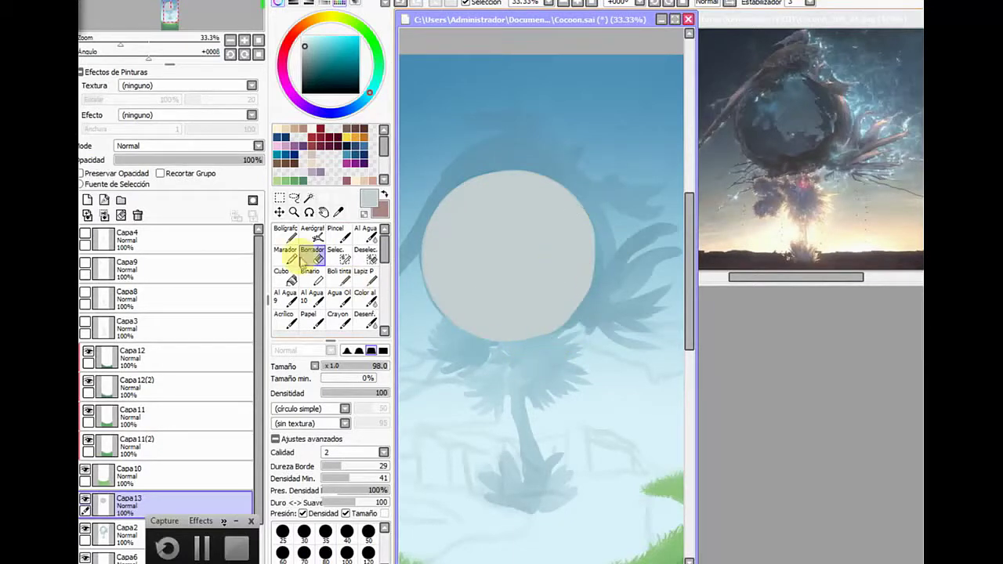
Undo the last disc stroke and fill out the disc's right edge with Bolígrafo at size 500
click(285, 232)
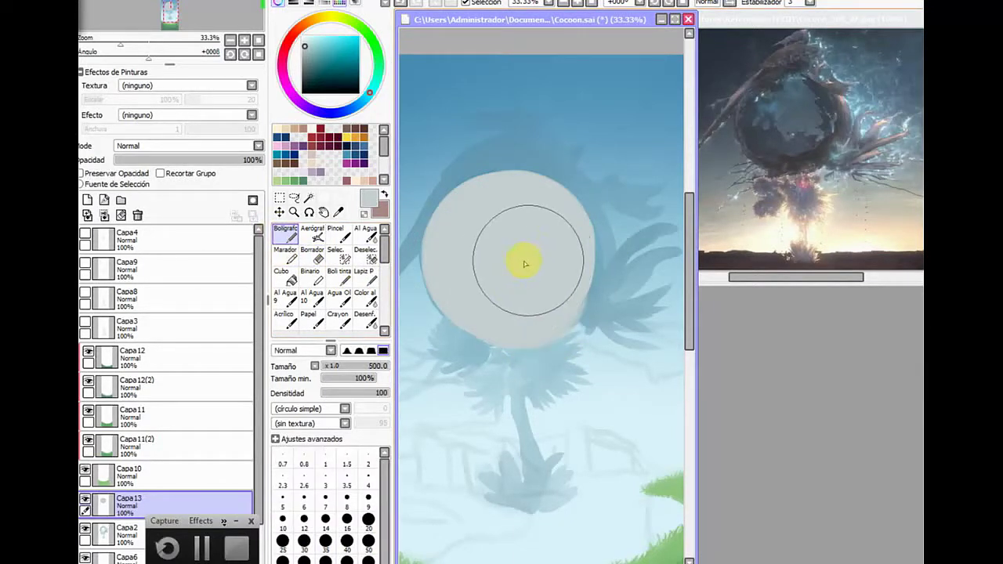
key(ctrl+z)
mouse_move(528, 267)
mouse_down()
mouse_move(534, 251)
mouse_move(542, 271)
mouse_move(513, 288)
mouse_move(520, 263)
mouse_move(517, 286)
mouse_move(544, 271)
mouse_up()
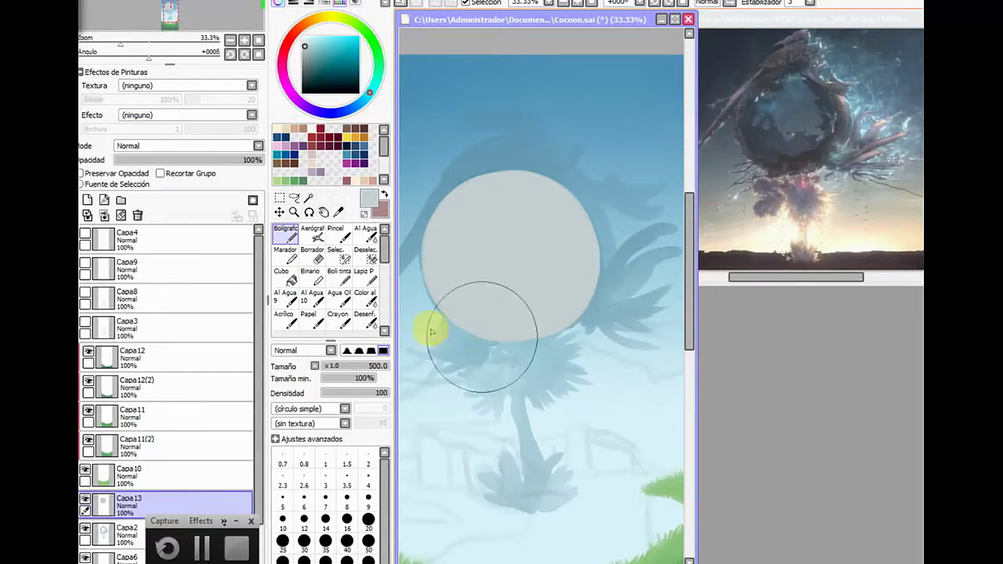
Hollow out the disc with the Borrador at size 350, leaving a thin, even ring on Capa13
click(312, 257)
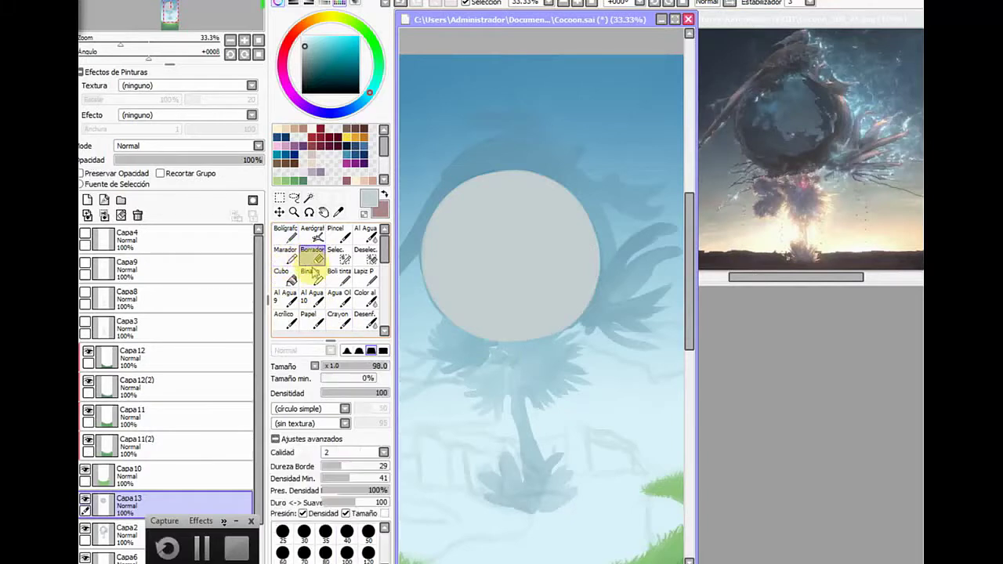
click(473, 258)
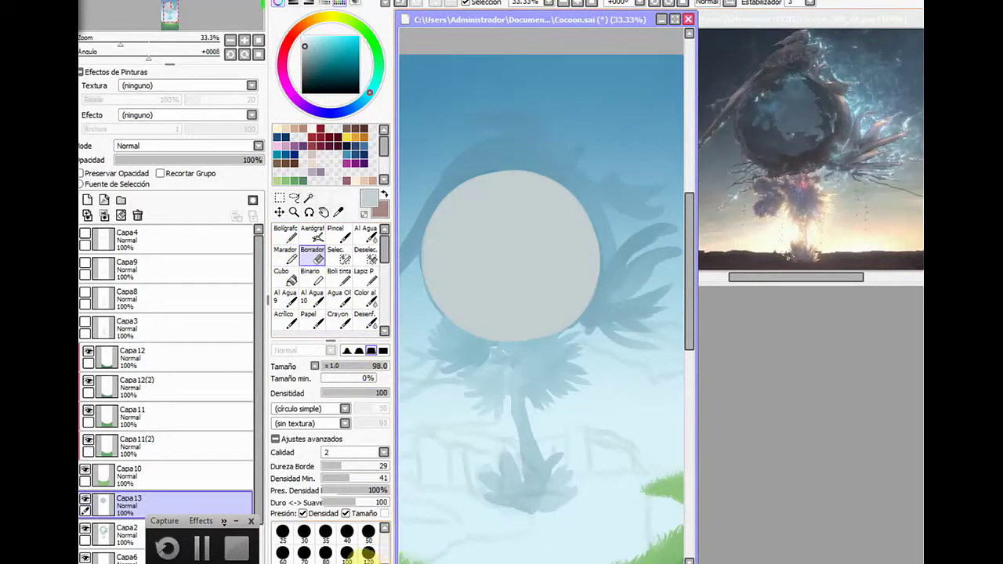
click(367, 561)
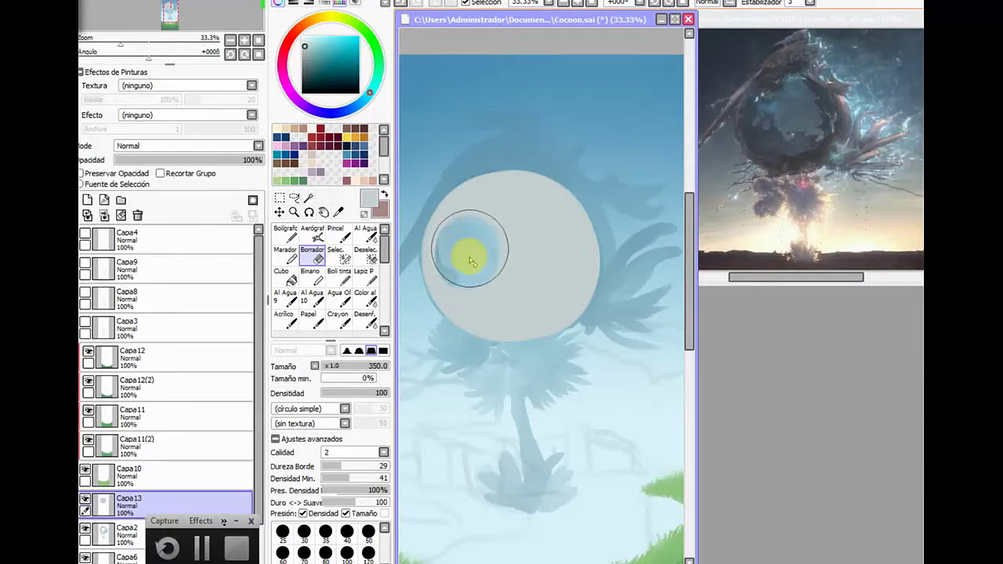
drag(496, 229, 480, 243)
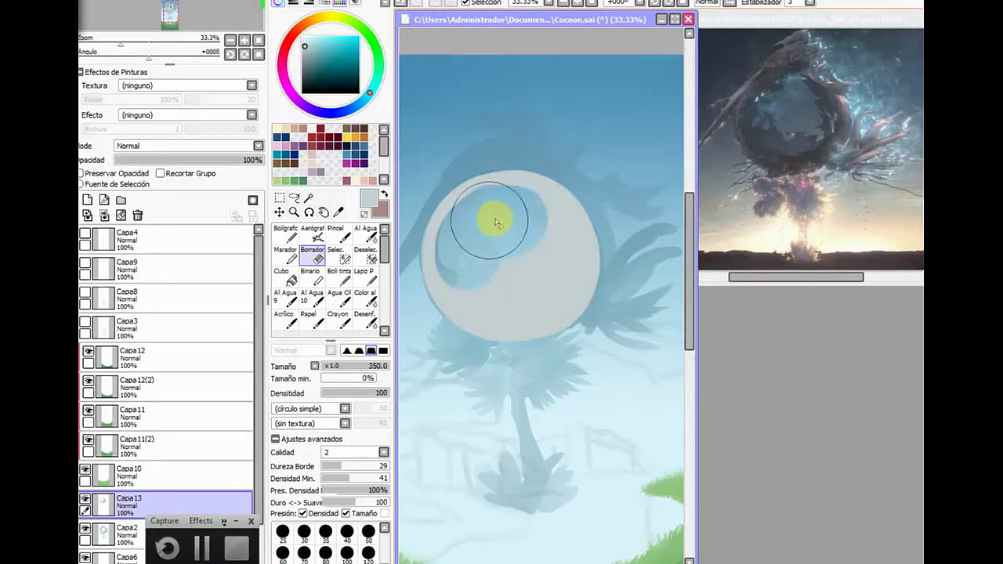
drag(497, 223, 525, 245)
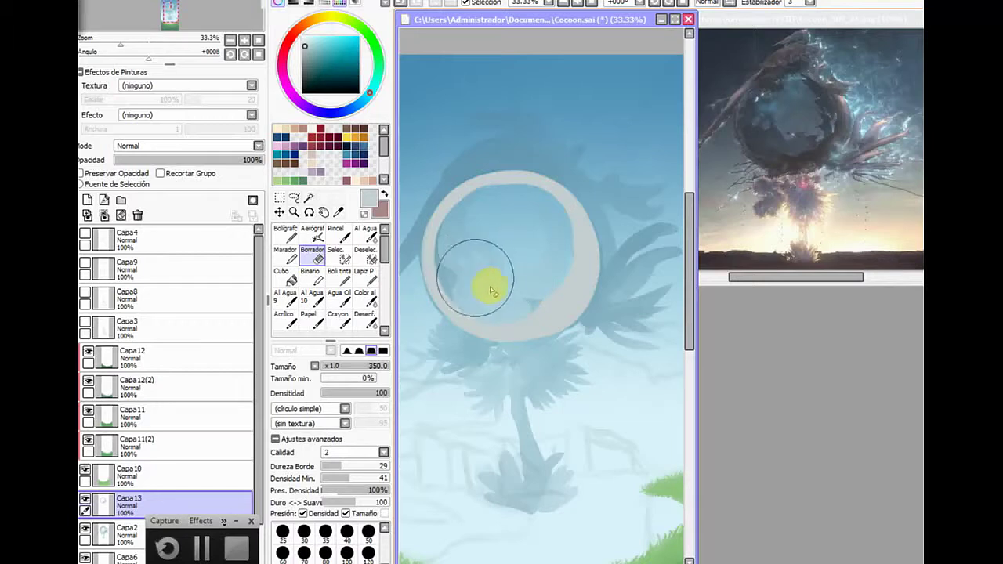
mouse_move(476, 281)
mouse_down()
mouse_move(496, 296)
mouse_move(524, 287)
mouse_move(539, 294)
mouse_move(520, 296)
mouse_move(551, 278)
mouse_move(540, 233)
mouse_move(522, 224)
mouse_move(544, 235)
mouse_move(551, 251)
mouse_move(532, 228)
mouse_move(546, 272)
mouse_up()
Paint irregular, broken shapes along the ring's right, lower and left inner edges using Acrílico at size 44
click(285, 323)
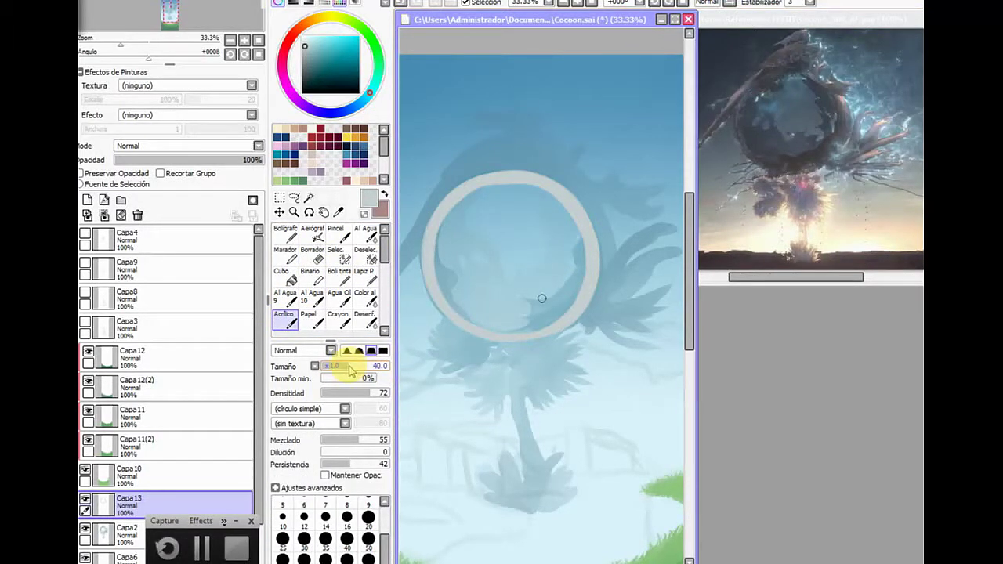
drag(349, 370, 353, 368)
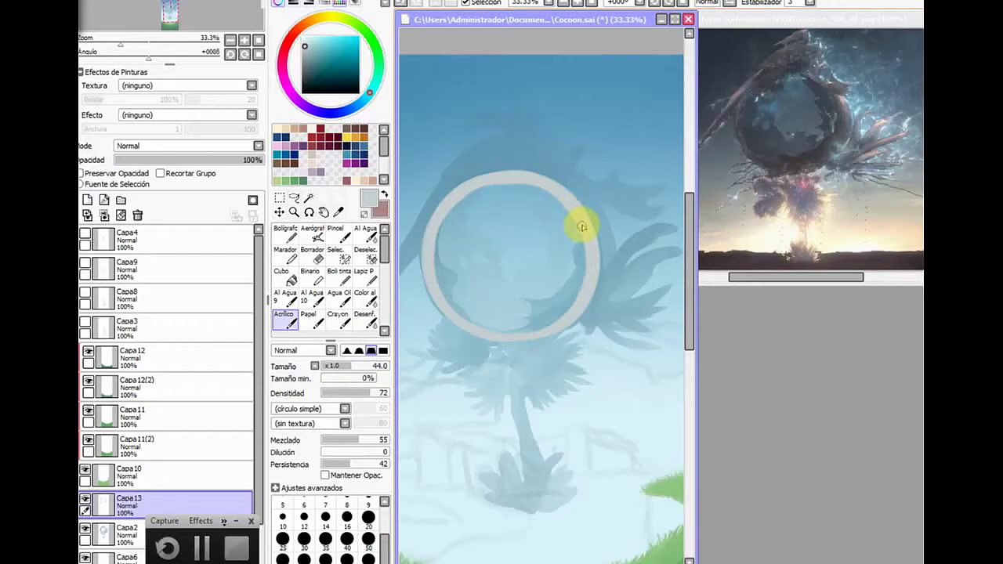
drag(582, 227, 576, 272)
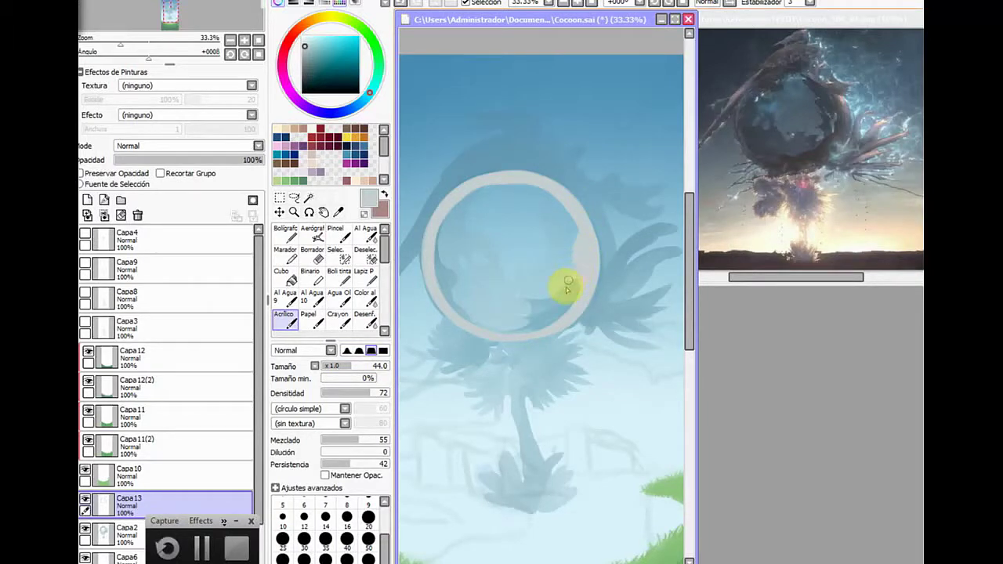
drag(536, 298, 571, 308)
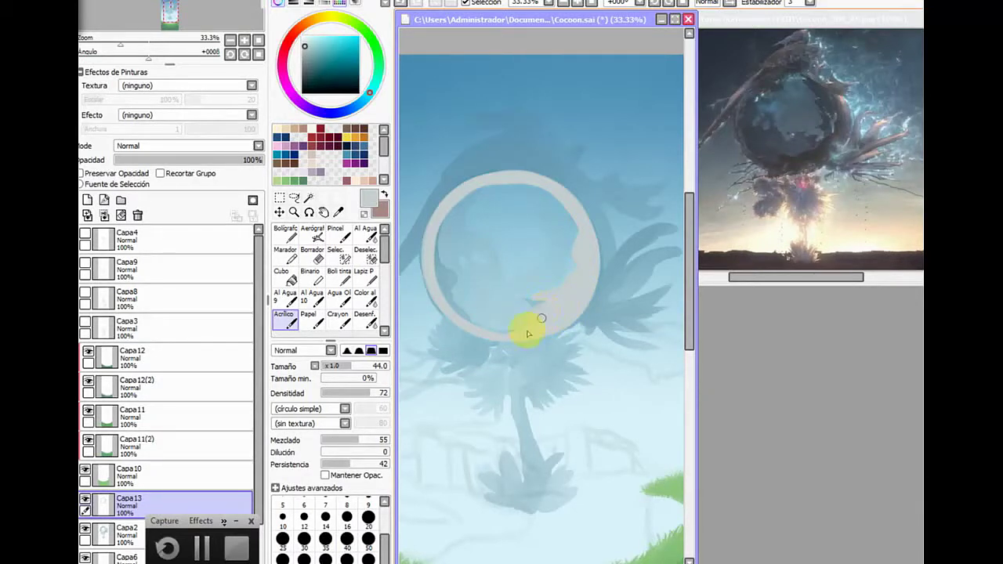
drag(527, 333, 490, 337)
key(ctrl+z)
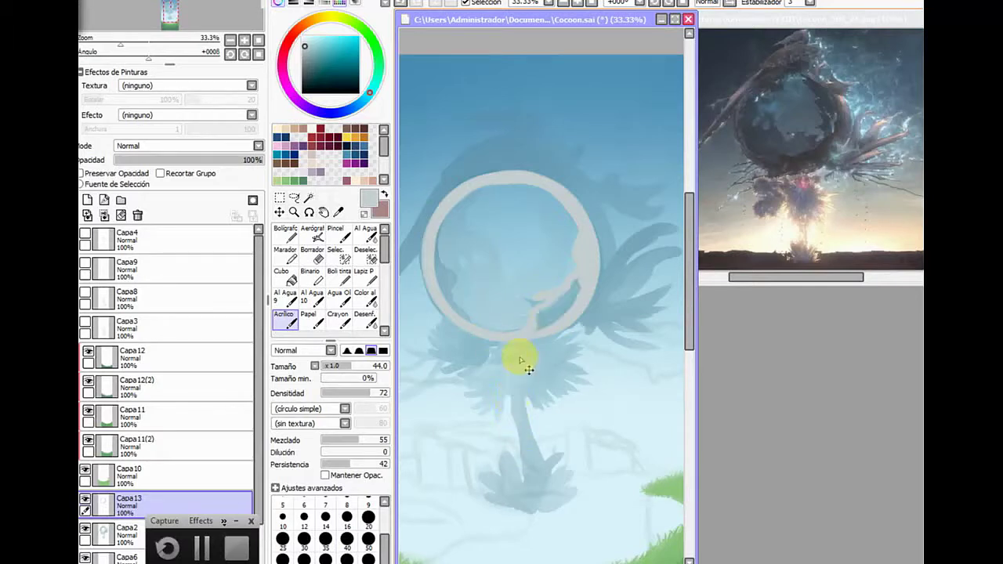
mouse_move(540, 314)
mouse_down()
mouse_move(576, 281)
mouse_move(582, 292)
mouse_move(558, 317)
mouse_move(579, 238)
mouse_move(582, 270)
mouse_up()
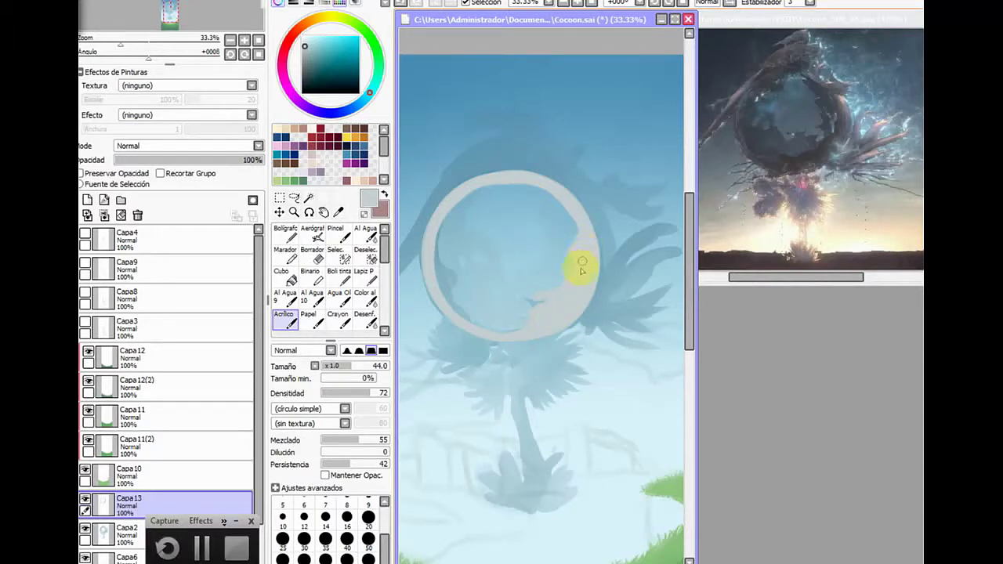
mouse_move(439, 259)
mouse_down()
mouse_move(436, 225)
mouse_move(437, 263)
mouse_up()
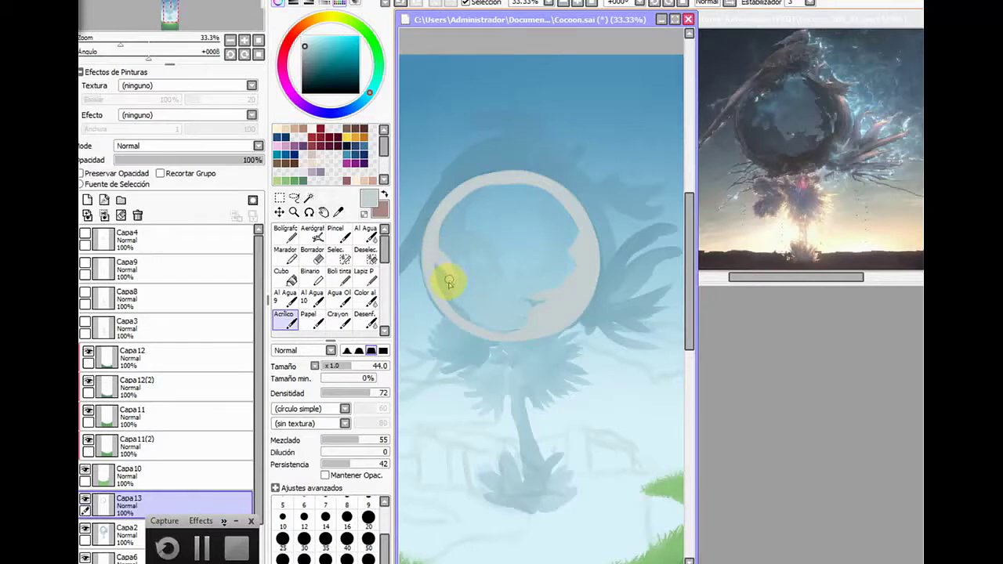
drag(468, 326, 444, 280)
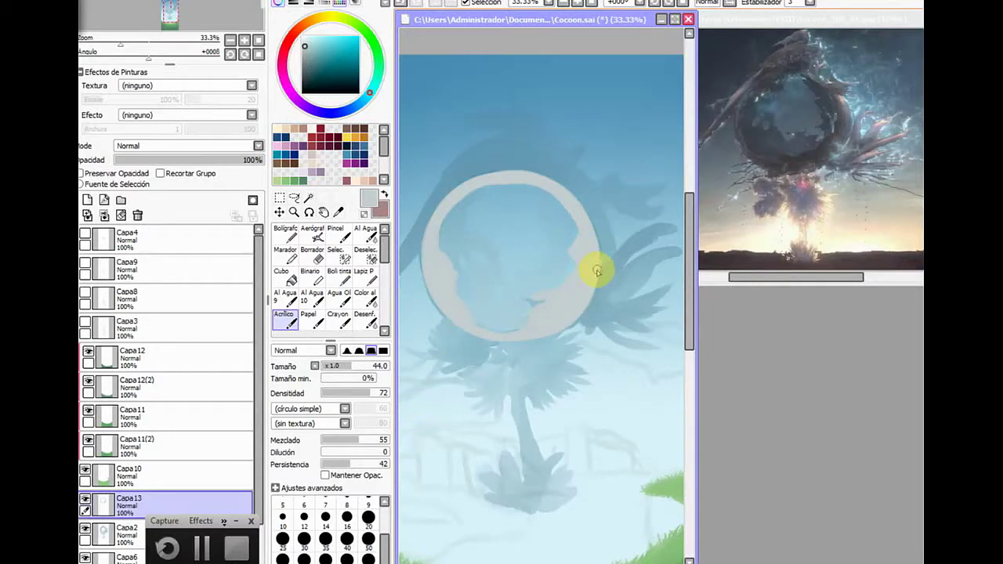
Paint the fan of curved, pointed feathers growing from the ring's right side over the sketch, rotating the canvas as needed
mouse_move(597, 271)
mouse_down()
mouse_move(616, 239)
mouse_move(606, 254)
mouse_move(648, 221)
mouse_move(628, 226)
mouse_move(619, 235)
mouse_move(660, 230)
mouse_move(628, 250)
mouse_move(641, 229)
mouse_move(623, 268)
mouse_move(653, 227)
mouse_move(664, 228)
mouse_move(656, 232)
mouse_move(674, 256)
mouse_move(643, 279)
mouse_move(608, 273)
mouse_move(635, 223)
mouse_move(609, 290)
mouse_move(636, 232)
mouse_move(622, 273)
mouse_move(624, 254)
mouse_move(597, 297)
mouse_move(613, 258)
mouse_move(603, 322)
mouse_move(603, 274)
mouse_move(631, 230)
mouse_move(587, 301)
mouse_move(601, 273)
mouse_move(629, 287)
mouse_up()
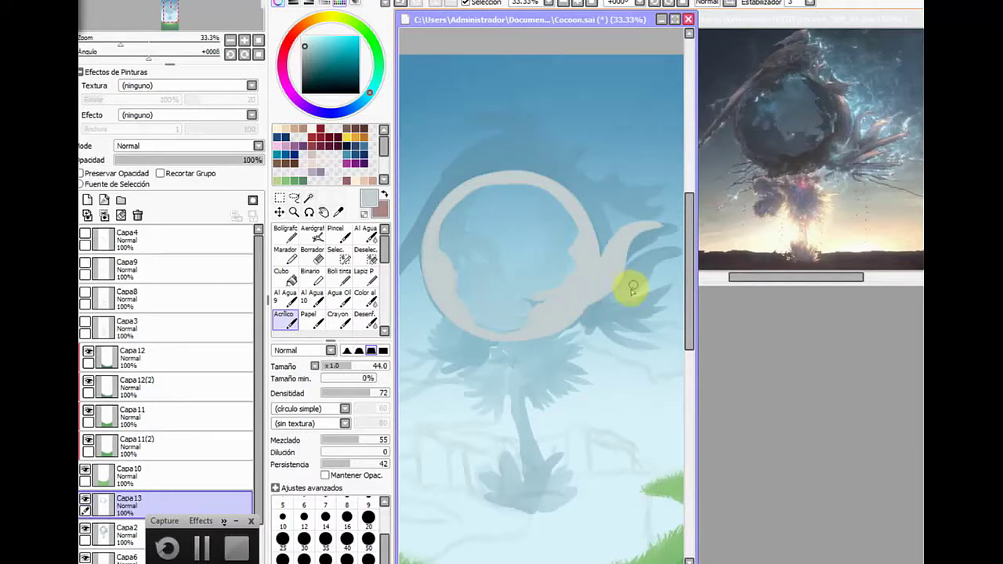
drag(560, 562, 567, 562)
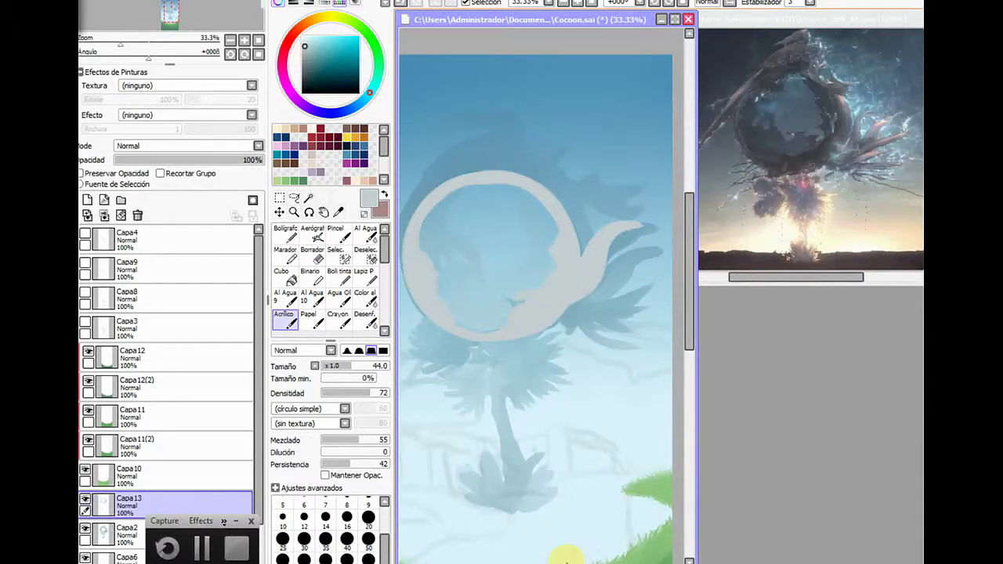
click(650, 4)
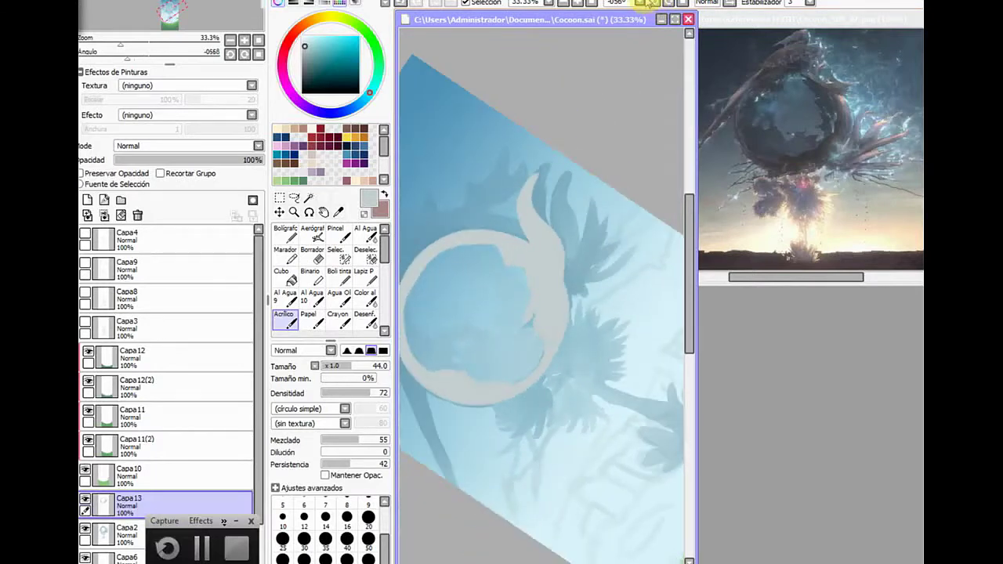
mouse_move(566, 278)
mouse_down()
mouse_move(576, 205)
mouse_move(564, 232)
mouse_move(589, 174)
mouse_move(567, 263)
mouse_move(568, 227)
mouse_move(572, 240)
mouse_move(587, 205)
mouse_move(600, 261)
mouse_move(569, 273)
mouse_move(598, 215)
mouse_move(574, 244)
mouse_move(614, 192)
mouse_move(567, 283)
mouse_move(597, 212)
mouse_move(549, 354)
mouse_move(573, 268)
mouse_move(615, 236)
mouse_move(568, 293)
mouse_move(584, 271)
mouse_up()
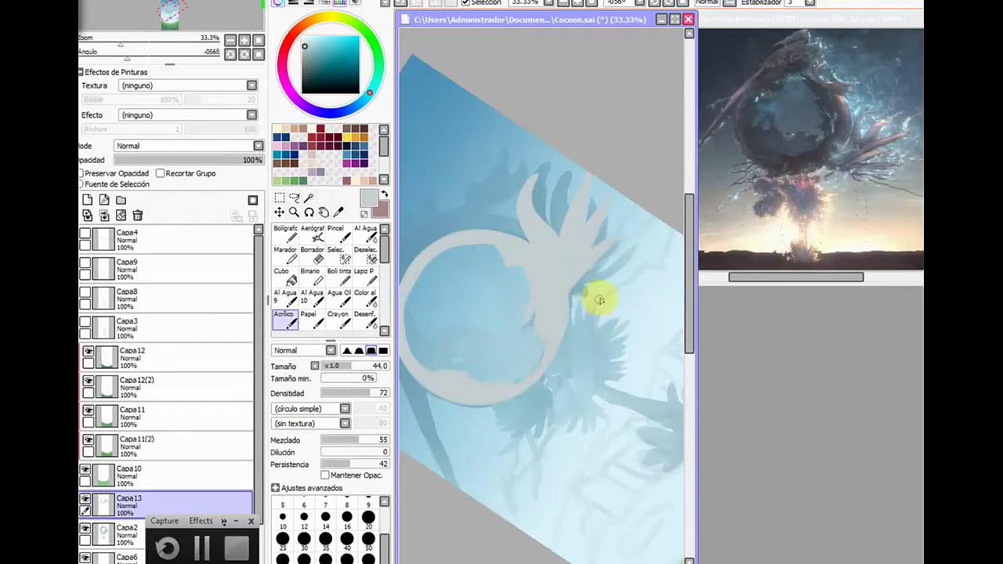
mouse_move(586, 293)
mouse_down()
mouse_move(532, 226)
mouse_move(548, 212)
mouse_move(558, 232)
mouse_move(552, 198)
mouse_move(565, 225)
mouse_move(554, 201)
mouse_move(562, 216)
mouse_move(556, 203)
mouse_move(548, 227)
mouse_move(558, 186)
mouse_move(549, 218)
mouse_move(556, 186)
mouse_move(572, 240)
mouse_move(564, 157)
mouse_up()
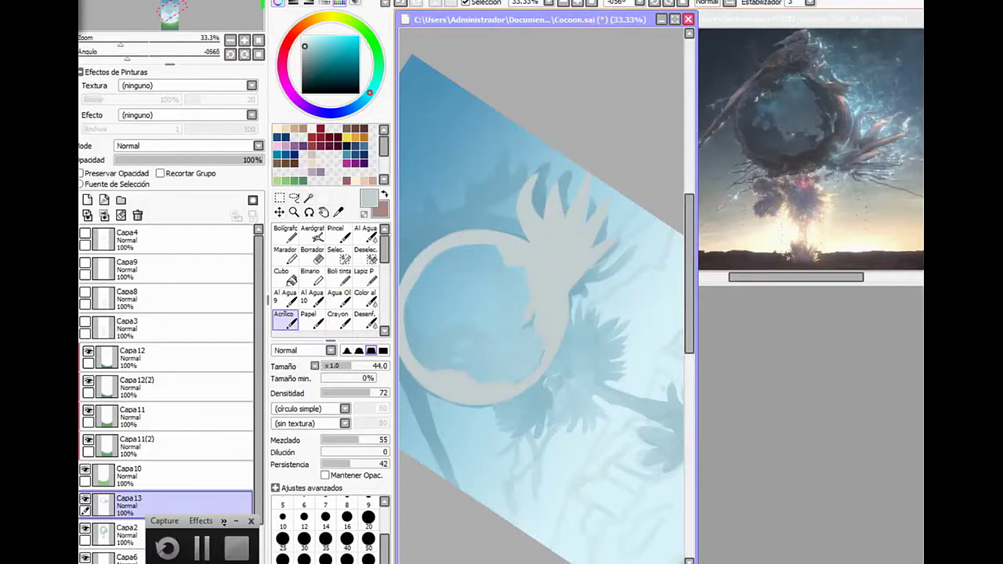
click(665, 4)
click(540, 271)
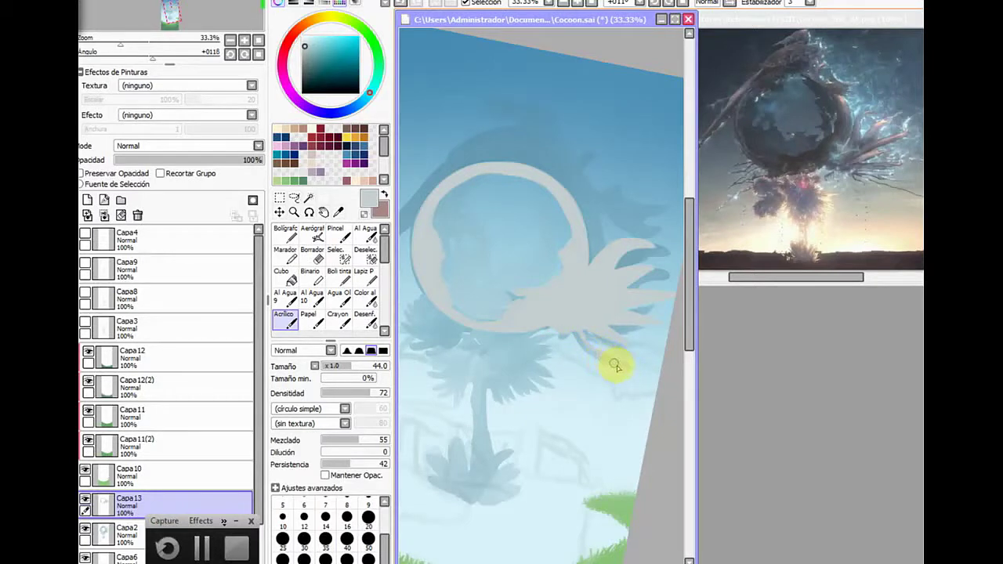
drag(635, 375, 658, 384)
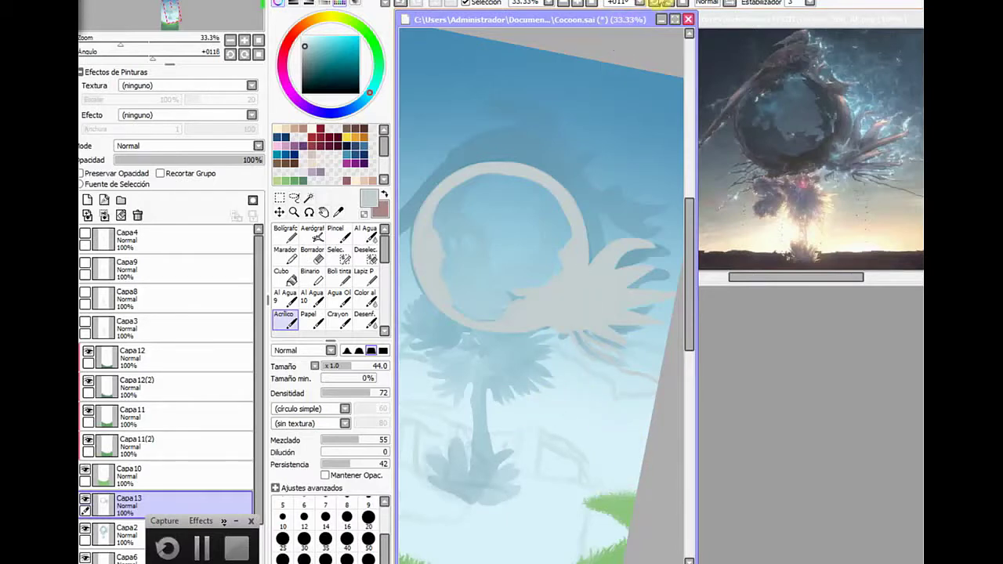
Paint the thin wavy tendrils below the ring and the long tapering spike extending down from its left side
click(653, 4)
click(654, 4)
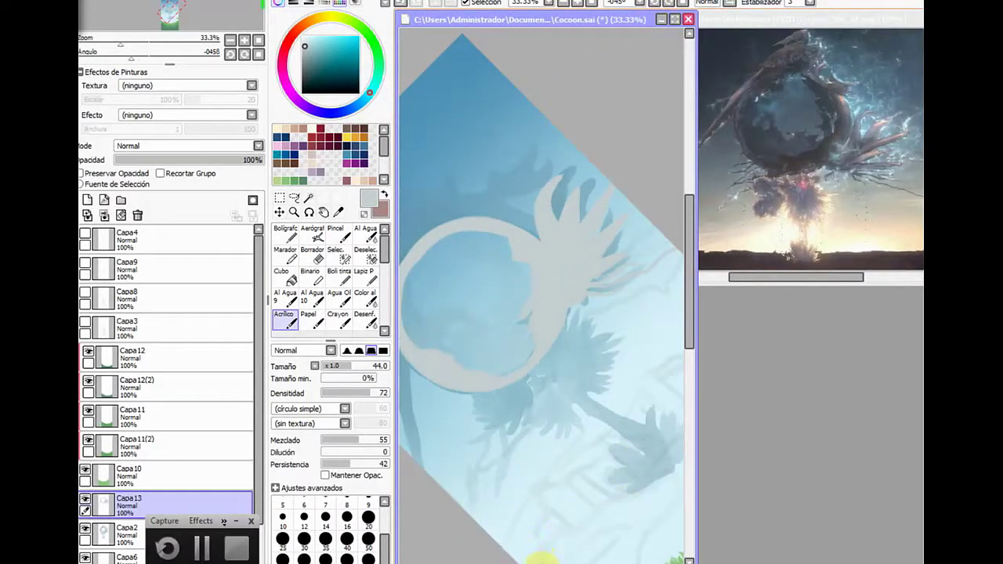
drag(531, 562, 511, 562)
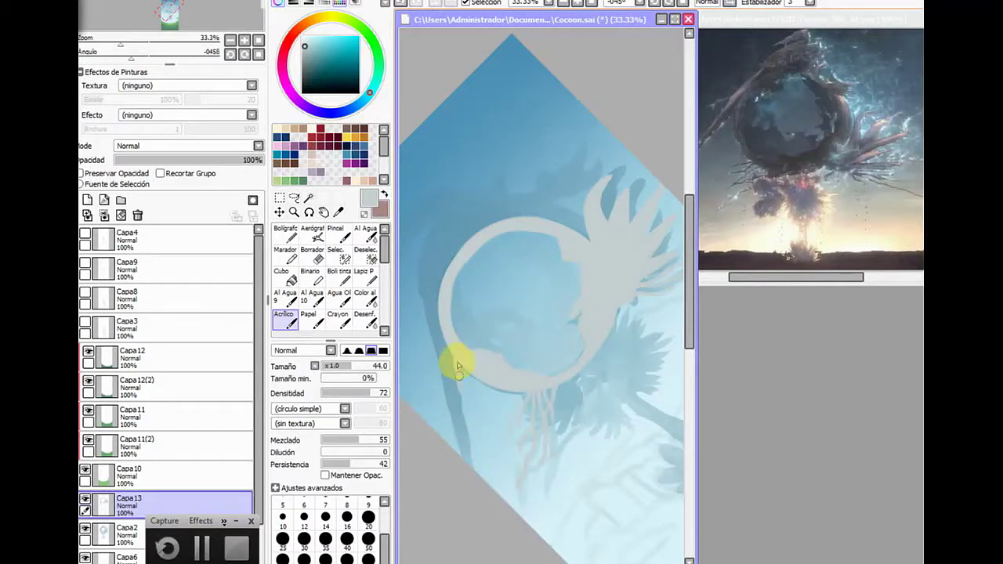
drag(456, 365, 463, 436)
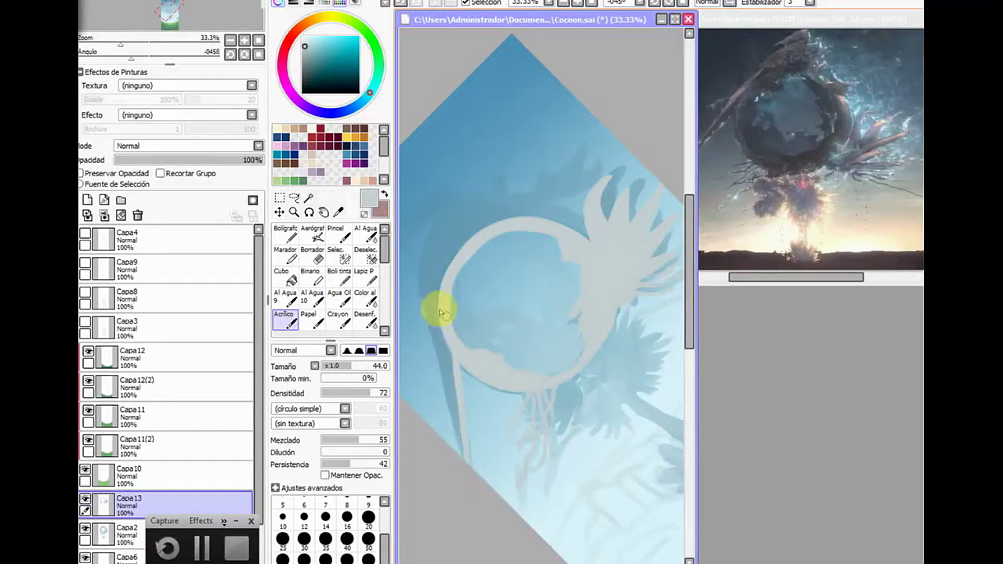
mouse_move(452, 367)
mouse_down()
mouse_move(465, 466)
mouse_move(449, 335)
mouse_move(463, 460)
mouse_move(441, 354)
mouse_move(448, 385)
mouse_move(440, 318)
mouse_move(460, 450)
mouse_move(446, 261)
mouse_move(460, 386)
mouse_up()
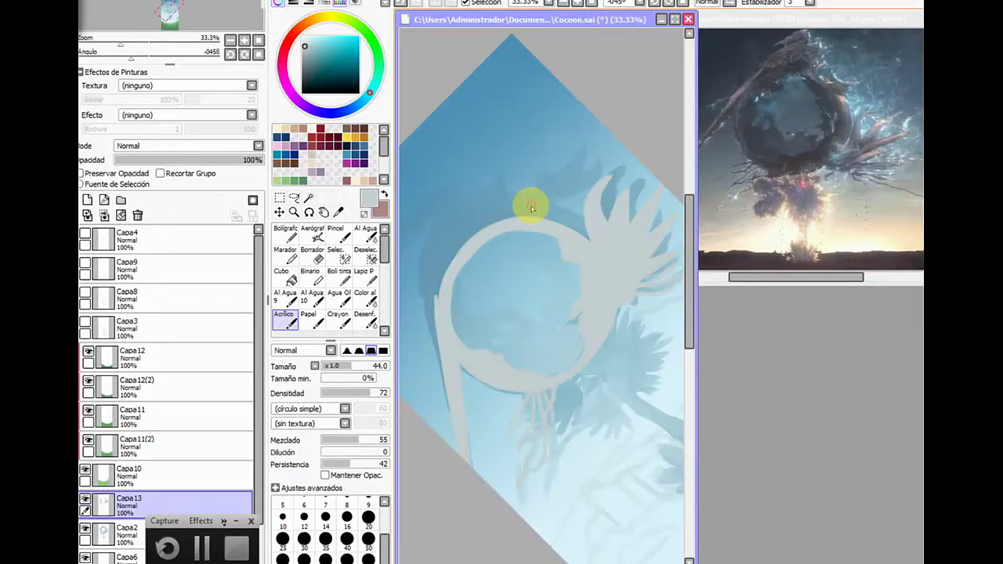
Paint the solid mass and pointed crest over the ring's upper left and top, following the dark sketch
mouse_move(433, 327)
mouse_down()
mouse_move(439, 314)
mouse_move(441, 327)
mouse_move(416, 291)
mouse_move(446, 233)
mouse_move(437, 303)
mouse_move(439, 277)
mouse_move(418, 282)
mouse_move(421, 292)
mouse_move(421, 262)
mouse_move(416, 283)
mouse_move(434, 230)
mouse_move(448, 276)
mouse_move(438, 285)
mouse_move(416, 262)
mouse_move(436, 241)
mouse_up()
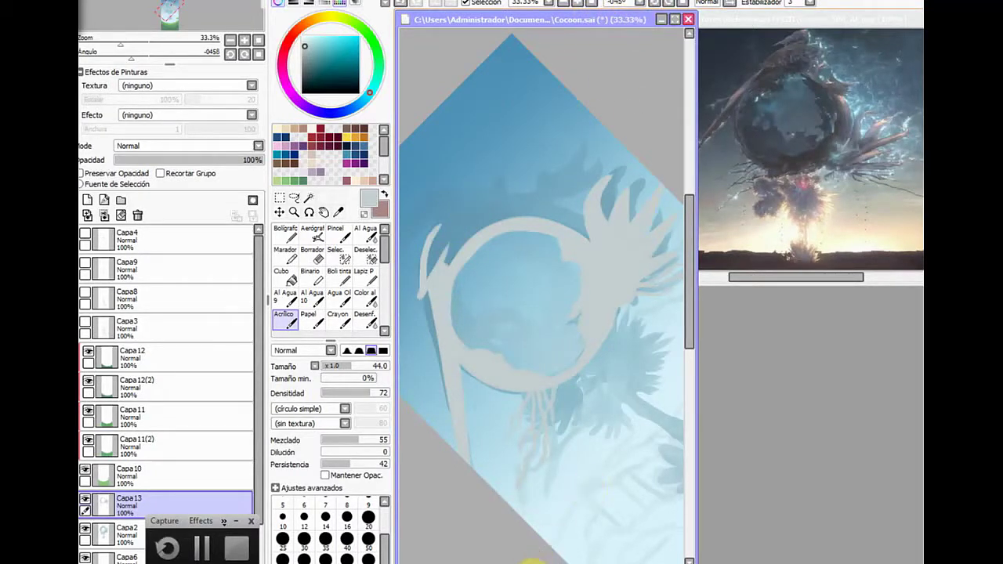
drag(533, 562, 521, 562)
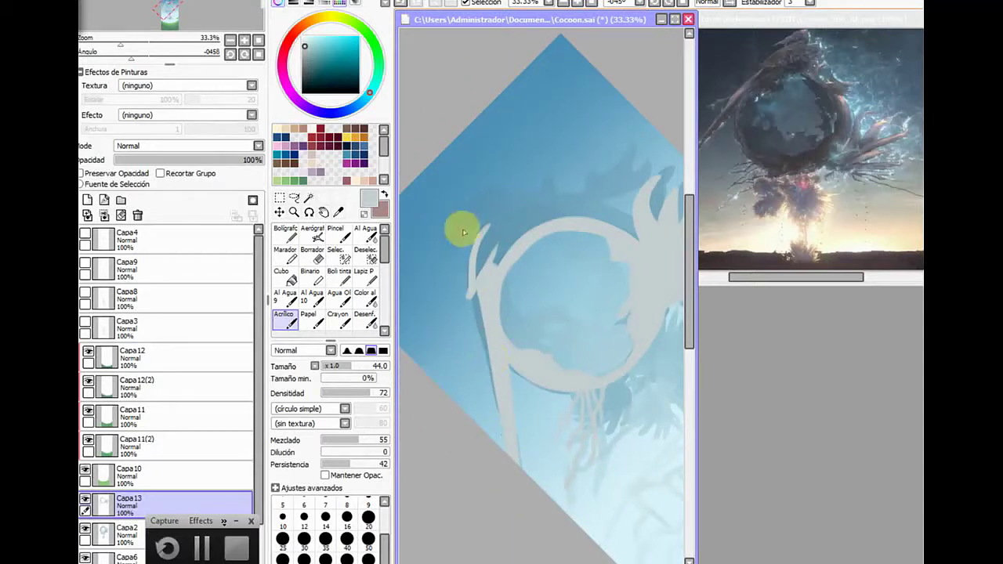
mouse_move(484, 228)
mouse_down()
mouse_move(451, 251)
mouse_move(458, 229)
mouse_move(440, 246)
mouse_move(485, 196)
mouse_move(504, 210)
mouse_move(501, 228)
mouse_move(537, 220)
mouse_move(507, 209)
mouse_move(530, 196)
mouse_move(544, 210)
mouse_move(565, 208)
mouse_move(574, 183)
mouse_move(620, 163)
mouse_move(604, 184)
mouse_move(614, 186)
mouse_move(630, 176)
mouse_move(604, 180)
mouse_move(618, 162)
mouse_move(632, 170)
mouse_move(596, 203)
mouse_move(609, 222)
mouse_move(616, 188)
mouse_move(488, 228)
mouse_move(502, 263)
mouse_move(488, 347)
mouse_move(478, 225)
mouse_move(478, 259)
mouse_move(491, 216)
mouse_move(479, 206)
mouse_move(461, 225)
mouse_move(479, 208)
mouse_move(468, 223)
mouse_move(487, 204)
mouse_move(508, 208)
mouse_move(477, 197)
mouse_move(515, 220)
mouse_move(488, 212)
mouse_move(513, 242)
mouse_move(499, 250)
mouse_move(526, 202)
mouse_move(534, 227)
mouse_move(535, 197)
mouse_move(546, 195)
mouse_move(538, 208)
mouse_move(549, 217)
mouse_move(578, 202)
mouse_move(590, 208)
mouse_move(577, 233)
mouse_move(604, 185)
mouse_move(585, 198)
mouse_move(587, 232)
mouse_move(605, 179)
mouse_move(634, 259)
mouse_up()
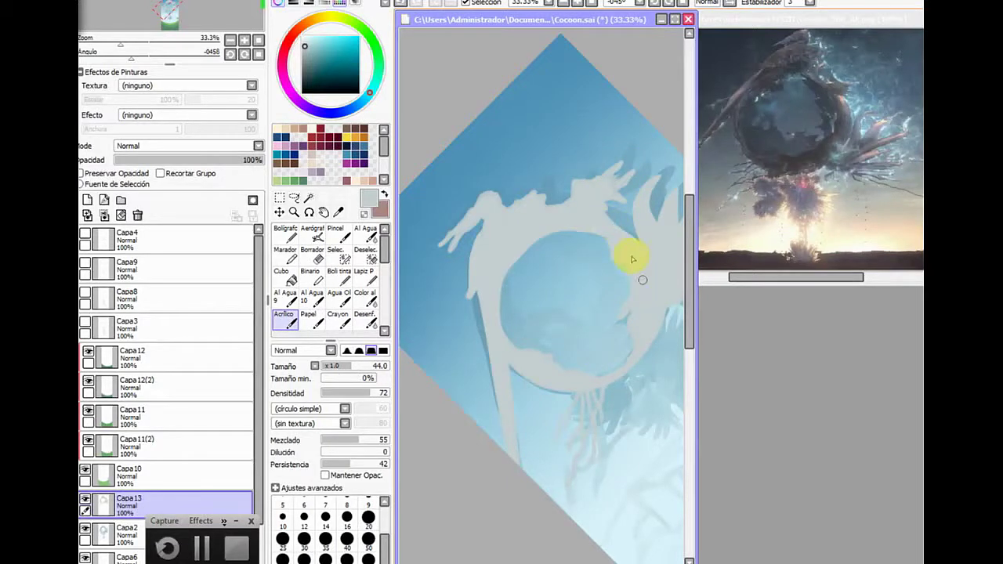
Reset the canvas rotation and paint the center and spiky petals of the pillar's base on Capa13 over the sketch
click(614, 3)
click(607, 28)
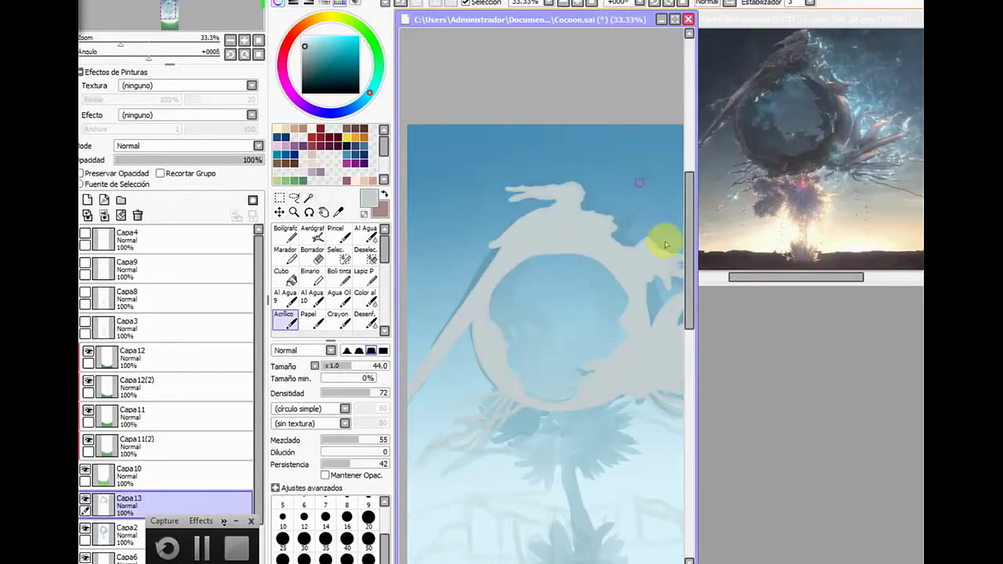
scroll(689, 307, down, 5)
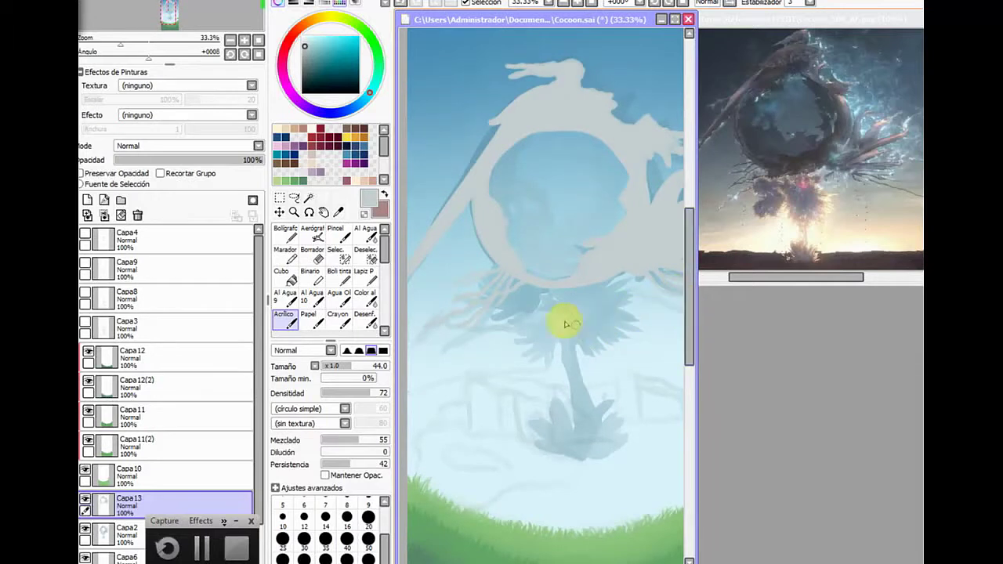
drag(573, 412, 587, 455)
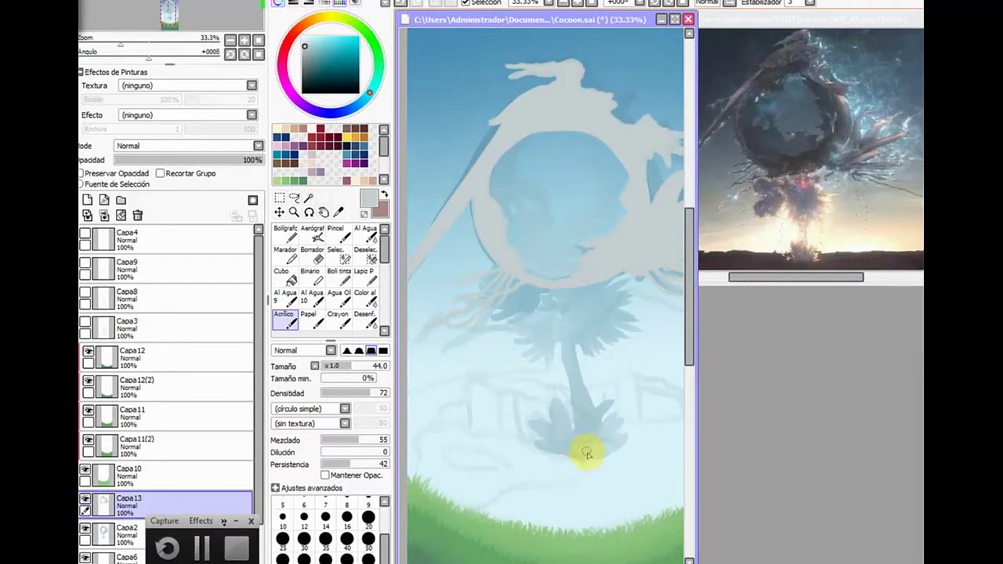
mouse_move(580, 418)
mouse_down()
mouse_move(586, 448)
mouse_move(602, 405)
mouse_move(587, 442)
mouse_move(583, 416)
mouse_move(595, 443)
mouse_move(608, 410)
mouse_move(597, 445)
mouse_move(627, 410)
mouse_move(615, 452)
mouse_up()
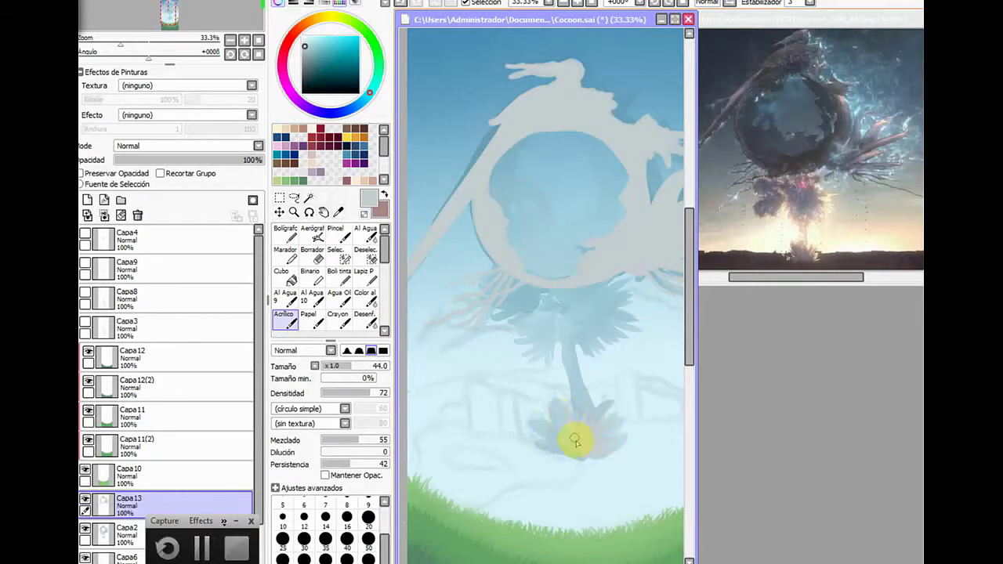
mouse_move(552, 424)
mouse_down()
mouse_move(580, 455)
mouse_move(563, 446)
mouse_move(575, 456)
mouse_move(558, 456)
mouse_move(642, 489)
mouse_move(605, 454)
mouse_move(600, 481)
mouse_up()
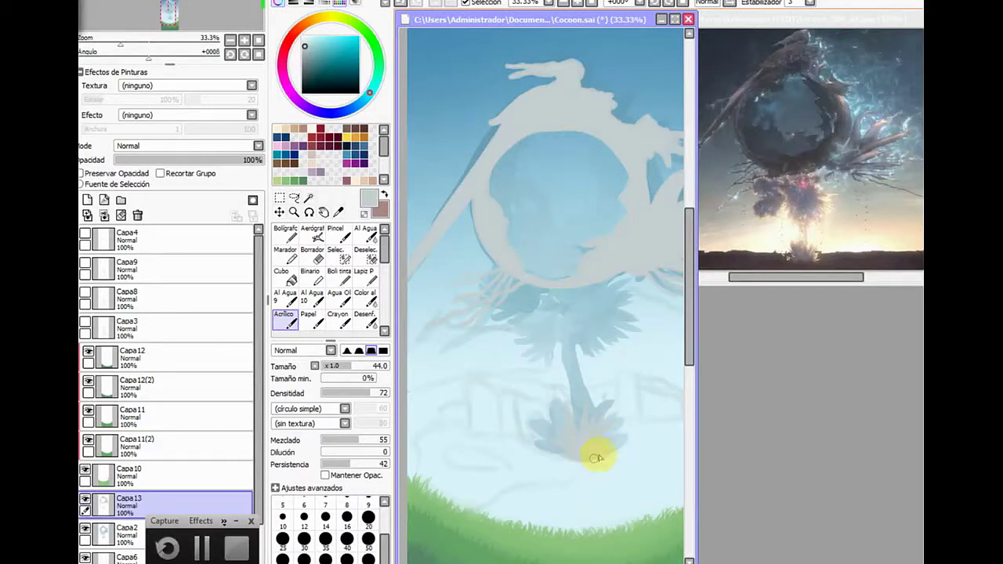
Paint the spiky feathered cluster under the ring and the thin trunk joining it to the pillar's base
mouse_move(599, 458)
mouse_down()
mouse_move(628, 438)
mouse_move(601, 472)
mouse_move(600, 443)
mouse_move(624, 409)
mouse_move(589, 433)
mouse_move(585, 411)
mouse_move(580, 435)
mouse_move(578, 409)
mouse_move(593, 465)
mouse_move(575, 417)
mouse_move(572, 456)
mouse_move(558, 419)
mouse_move(572, 435)
mouse_move(585, 383)
mouse_move(582, 310)
mouse_move(567, 295)
mouse_move(559, 312)
mouse_move(619, 352)
mouse_move(594, 345)
mouse_move(594, 287)
mouse_move(574, 304)
mouse_move(562, 291)
mouse_move(569, 306)
mouse_move(590, 304)
mouse_move(561, 312)
mouse_move(570, 319)
mouse_move(549, 349)
mouse_move(572, 315)
mouse_move(581, 346)
mouse_move(572, 321)
mouse_move(588, 339)
mouse_move(575, 319)
mouse_move(614, 327)
mouse_move(576, 318)
mouse_move(591, 332)
mouse_move(575, 320)
mouse_move(603, 303)
mouse_move(588, 323)
mouse_move(599, 312)
mouse_move(576, 324)
mouse_move(630, 289)
mouse_move(580, 321)
mouse_move(615, 289)
mouse_move(581, 320)
mouse_move(601, 323)
mouse_move(586, 321)
mouse_move(580, 336)
mouse_move(600, 369)
mouse_move(574, 334)
mouse_up()
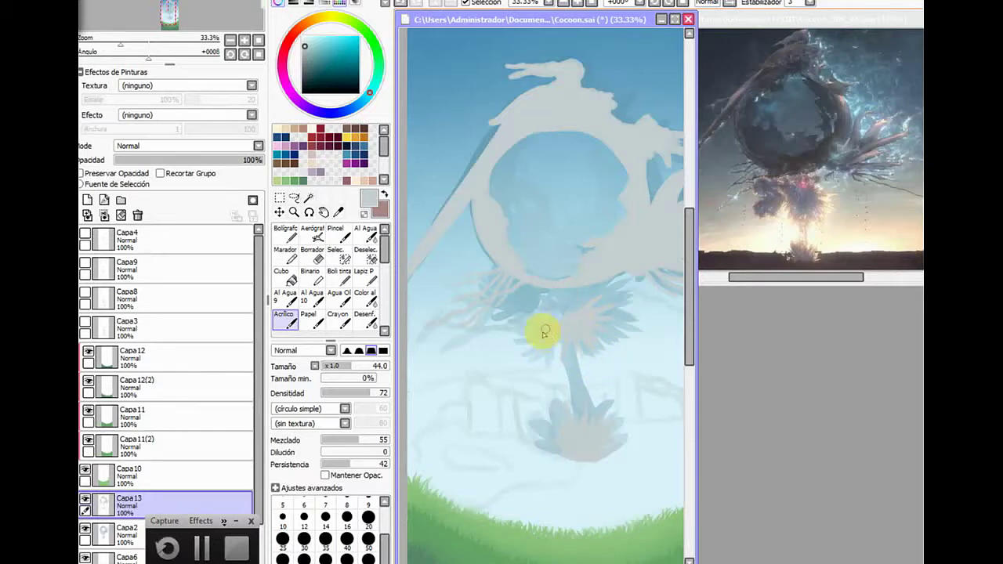
mouse_move(576, 320)
mouse_down()
mouse_move(547, 302)
mouse_move(572, 320)
mouse_move(561, 299)
mouse_move(574, 322)
mouse_move(551, 294)
mouse_move(583, 321)
mouse_move(572, 291)
mouse_move(576, 317)
mouse_move(595, 284)
mouse_move(581, 310)
mouse_move(584, 293)
mouse_move(563, 292)
mouse_move(568, 311)
mouse_move(605, 223)
mouse_move(597, 300)
mouse_up()
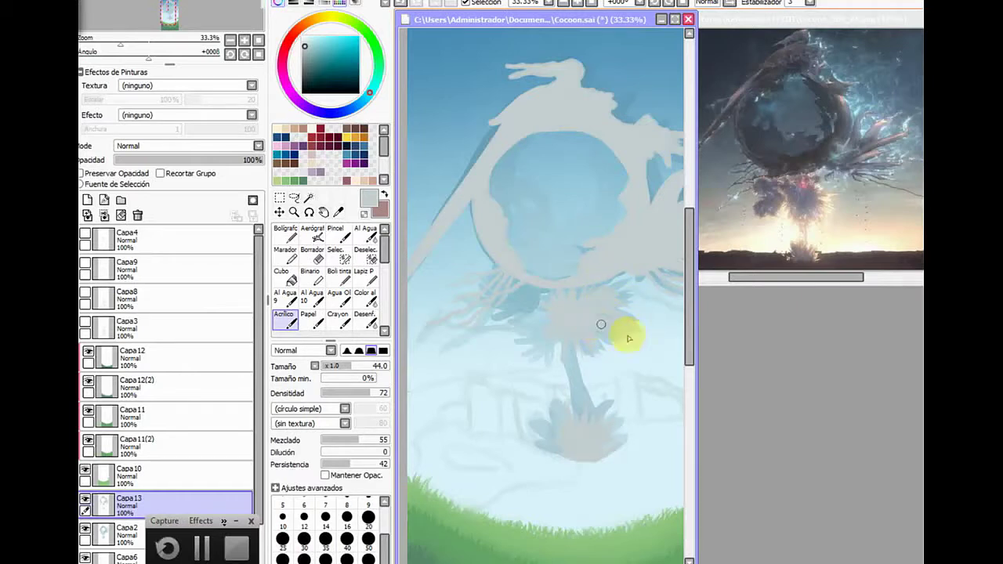
drag(596, 362, 586, 342)
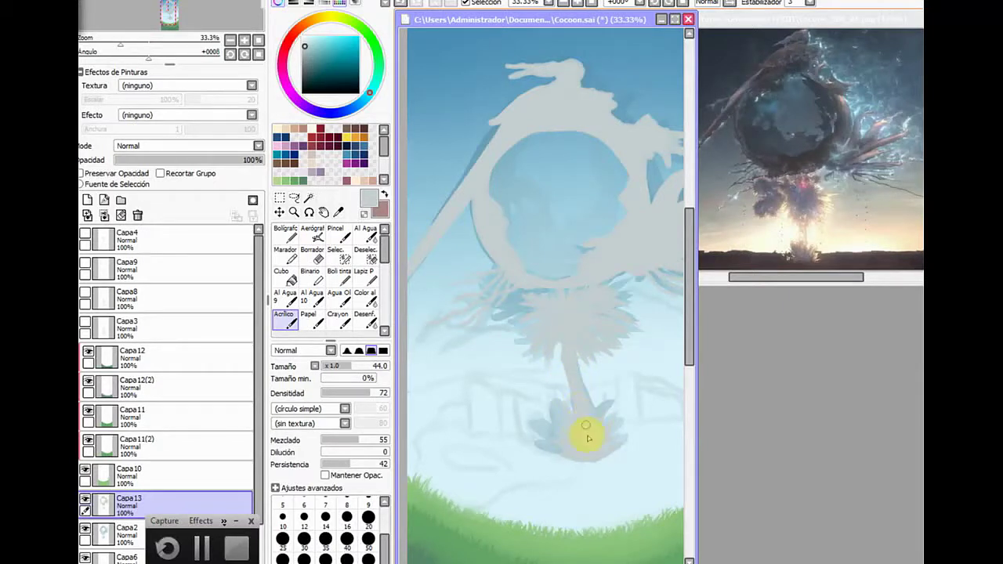
drag(588, 436, 553, 405)
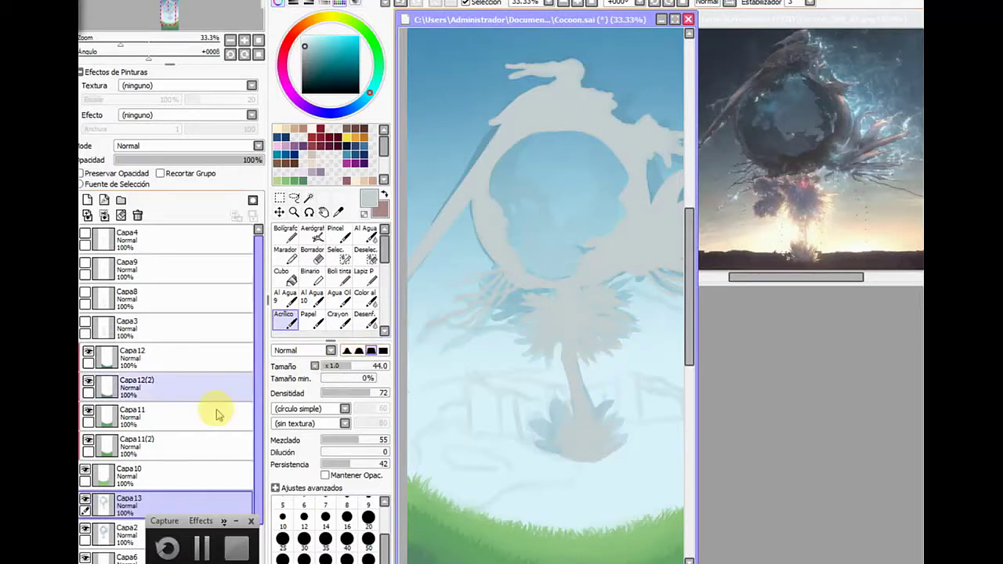
Add a new layer directly below Capa13 and outline the jagged inner wall and its small holes in a darker gray-teal
click(110, 535)
click(88, 200)
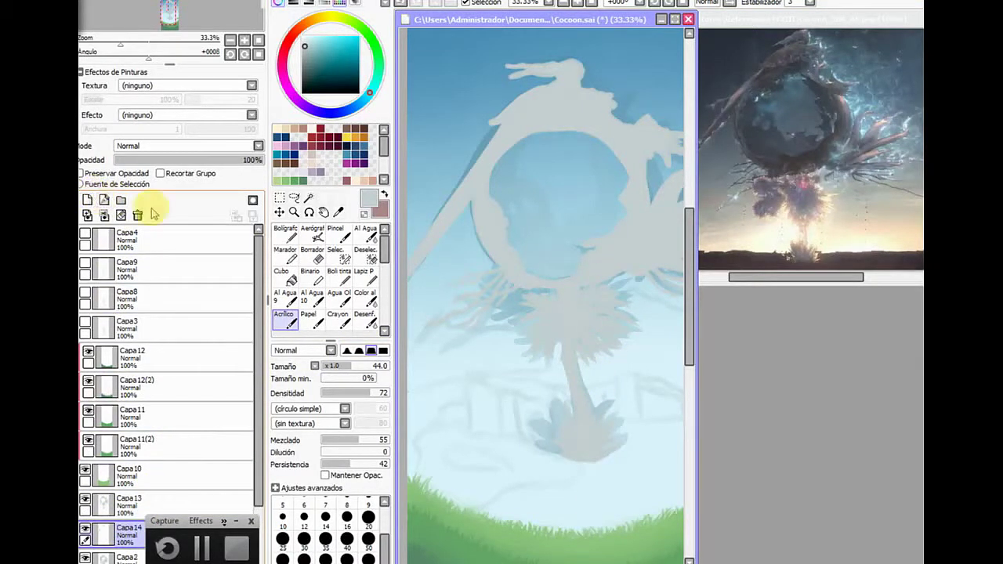
click(310, 52)
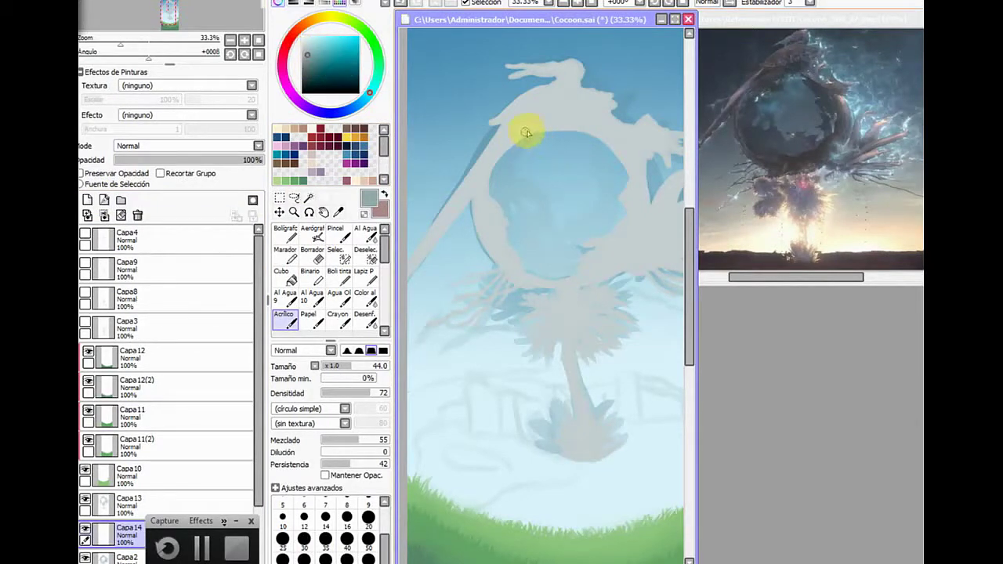
mouse_move(525, 138)
mouse_down()
mouse_move(508, 169)
mouse_move(515, 142)
mouse_move(513, 183)
mouse_move(546, 205)
mouse_up()
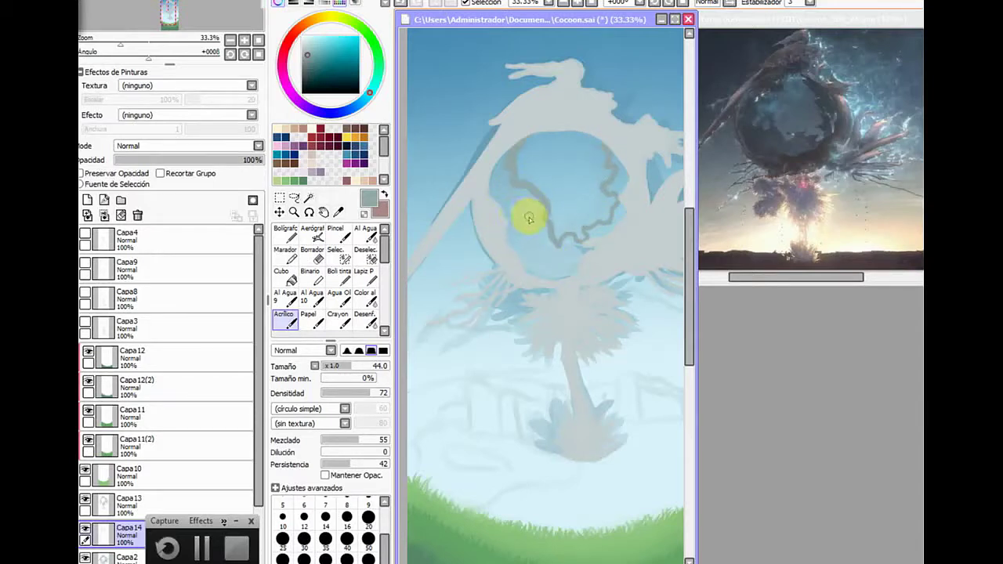
mouse_move(533, 221)
mouse_down()
mouse_move(536, 256)
mouse_move(536, 247)
mouse_up()
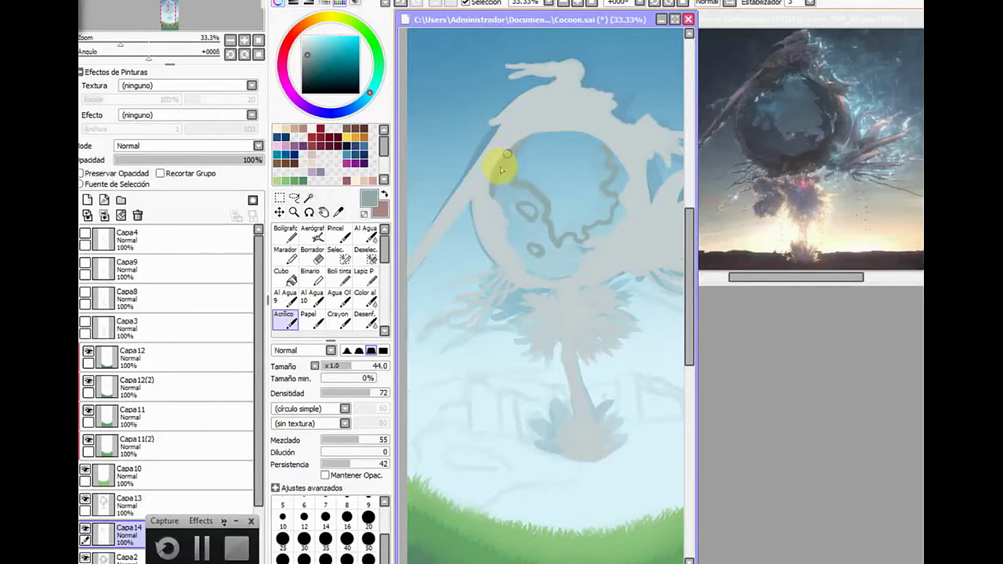
Fill the outlined broken wall inside the ring with the gray-teal, leaving the center opening and small holes clear
mouse_move(502, 169)
mouse_down()
mouse_move(502, 214)
mouse_move(507, 175)
mouse_move(502, 207)
mouse_move(522, 224)
mouse_move(509, 189)
mouse_move(541, 209)
mouse_move(528, 226)
mouse_move(537, 224)
mouse_move(537, 257)
mouse_move(512, 216)
mouse_move(512, 238)
mouse_move(502, 223)
mouse_move(522, 250)
mouse_move(517, 239)
mouse_move(533, 235)
mouse_move(547, 247)
mouse_move(544, 232)
mouse_move(522, 224)
mouse_move(539, 276)
mouse_up()
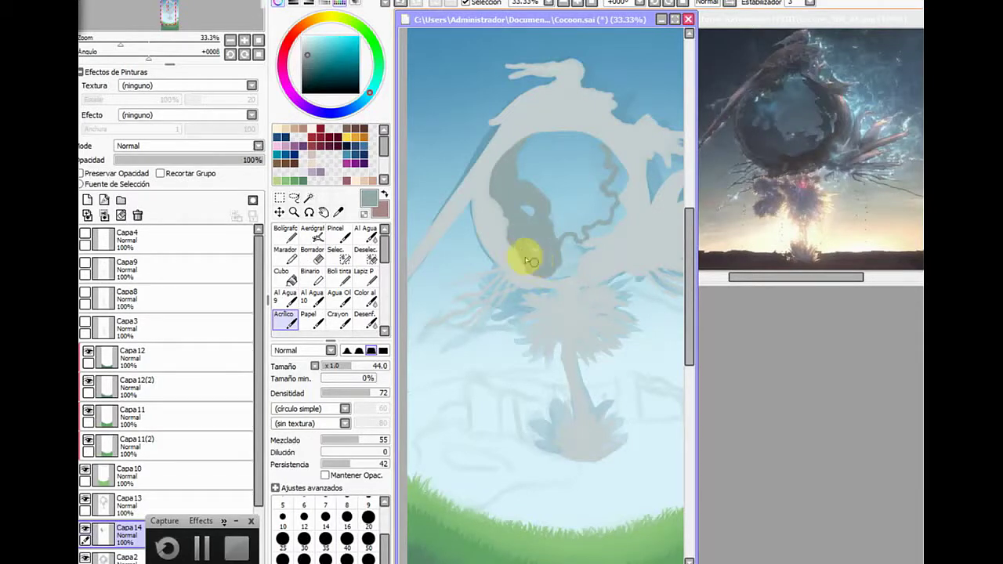
mouse_move(537, 263)
mouse_down()
mouse_move(568, 253)
mouse_move(573, 270)
mouse_move(565, 248)
mouse_up()
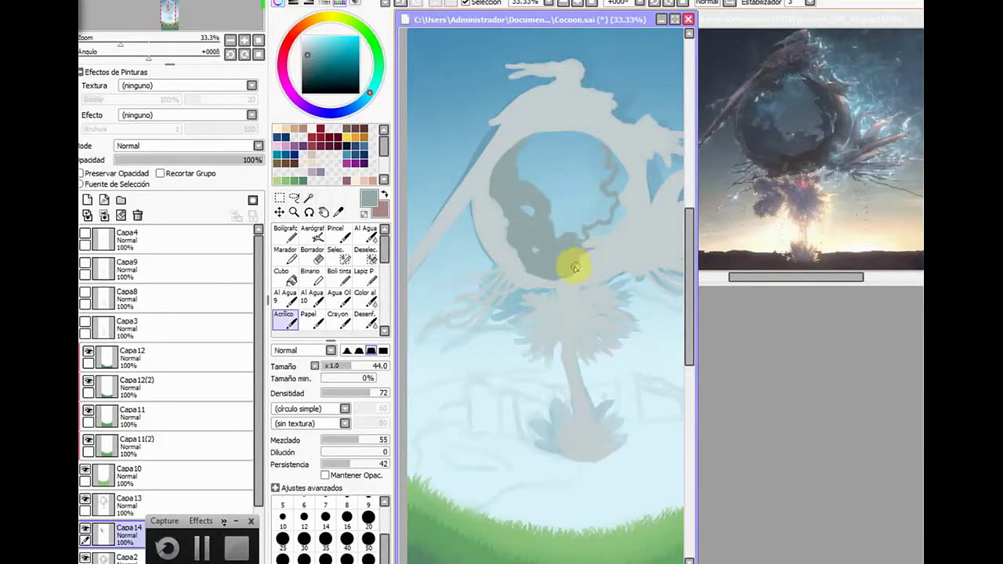
drag(575, 268, 595, 241)
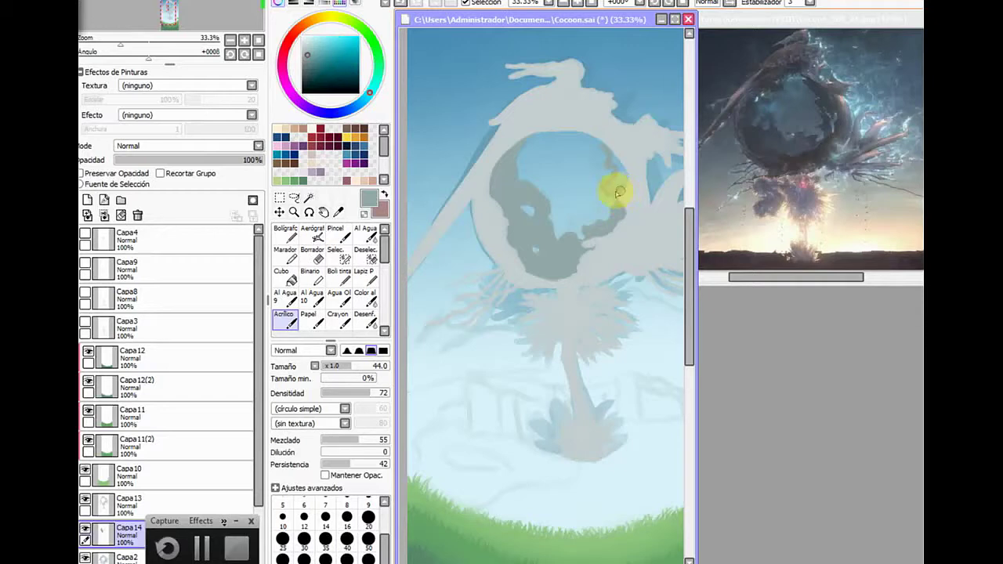
drag(624, 169, 588, 145)
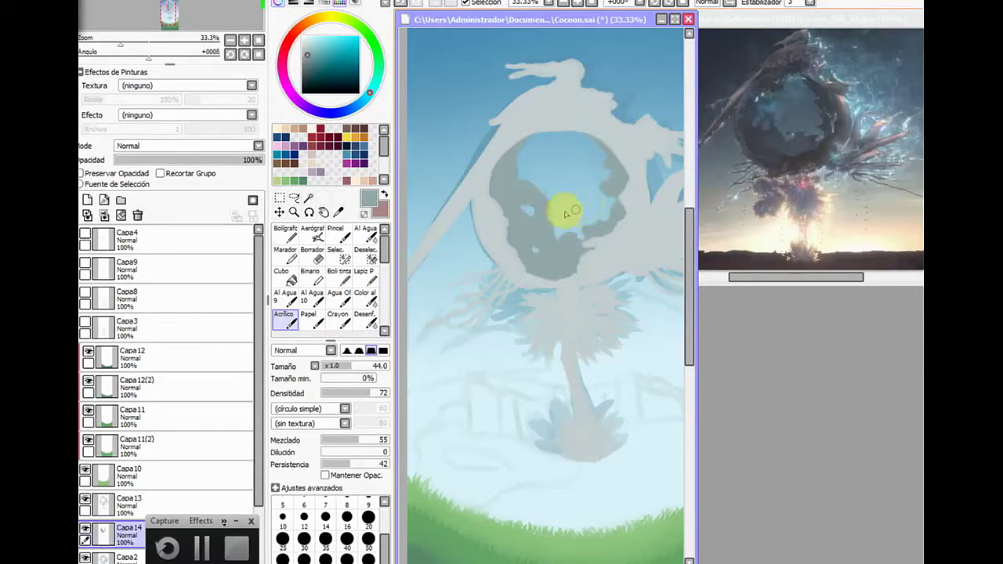
mouse_move(564, 249)
mouse_down()
mouse_move(535, 201)
mouse_move(530, 210)
mouse_move(503, 196)
mouse_move(499, 225)
mouse_move(528, 260)
mouse_move(573, 276)
mouse_move(584, 264)
mouse_move(563, 277)
mouse_move(578, 260)
mouse_up()
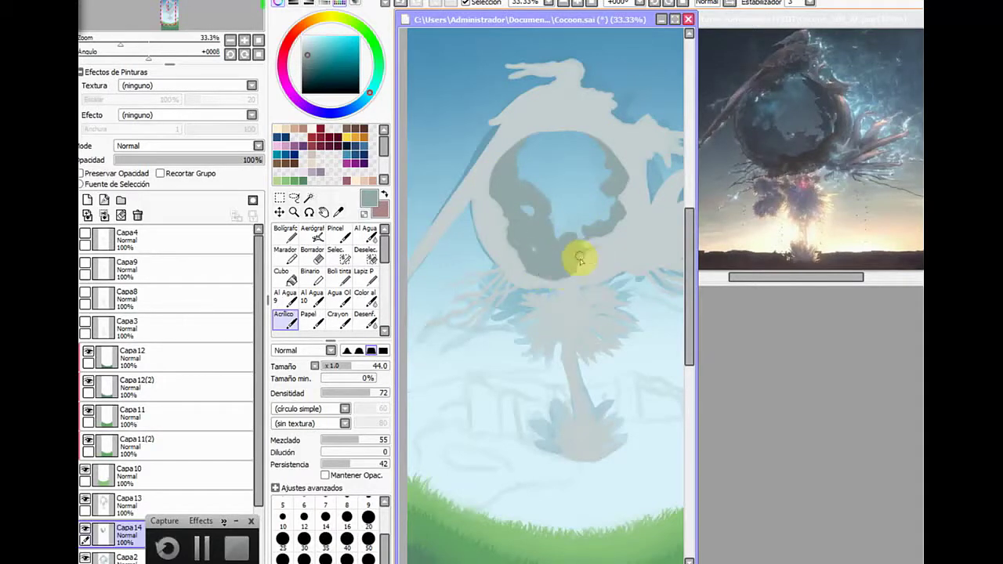
click(313, 254)
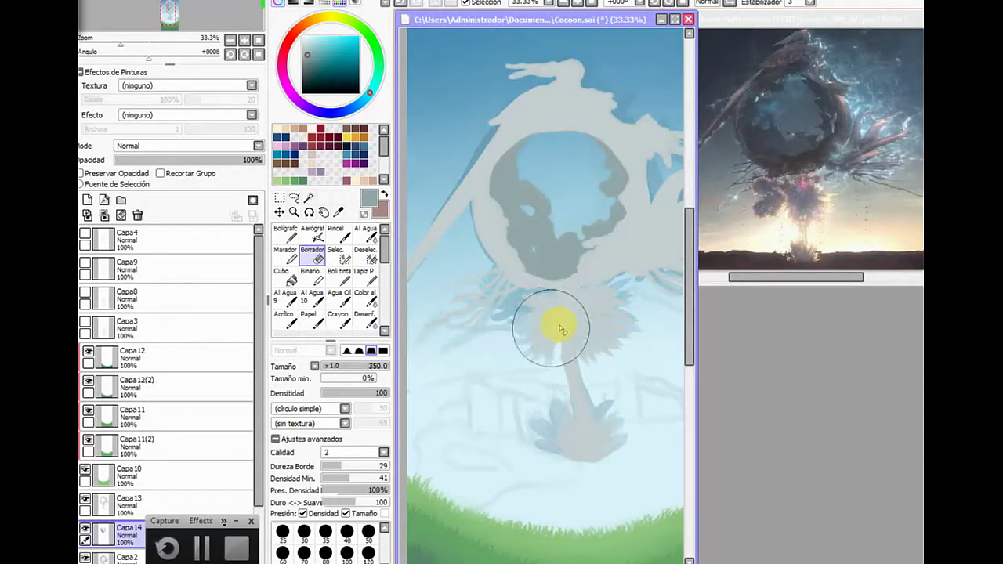
drag(531, 442, 522, 419)
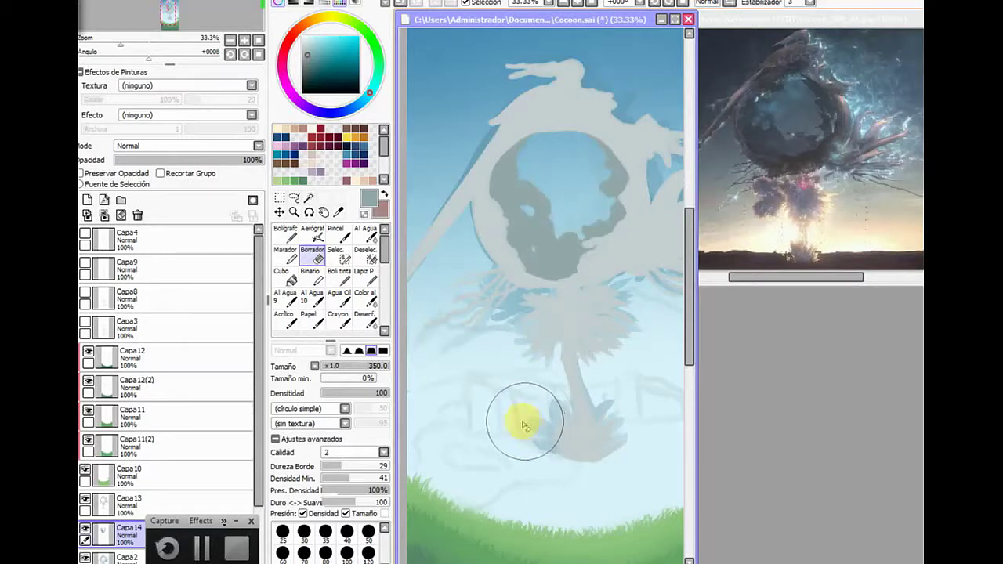
click(287, 234)
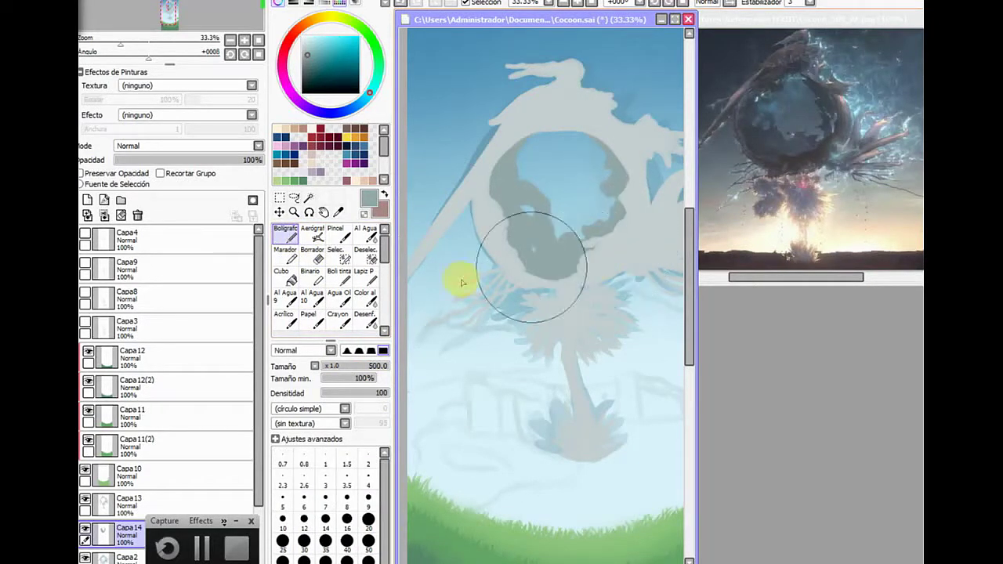
click(288, 319)
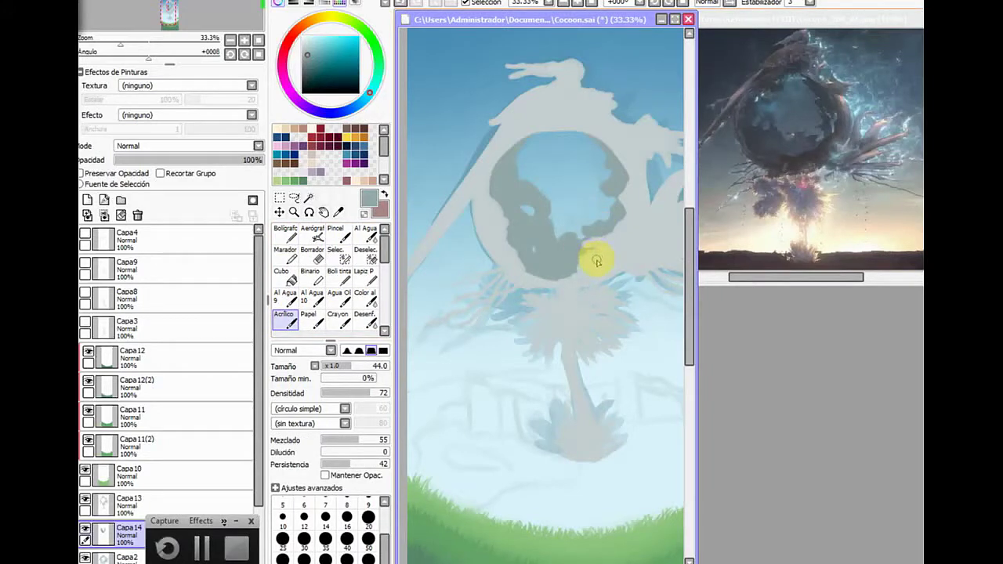
Preserve Capa14's opacity and start shading the broken inner wall in a darker teal with Acrílico at size 66
click(82, 173)
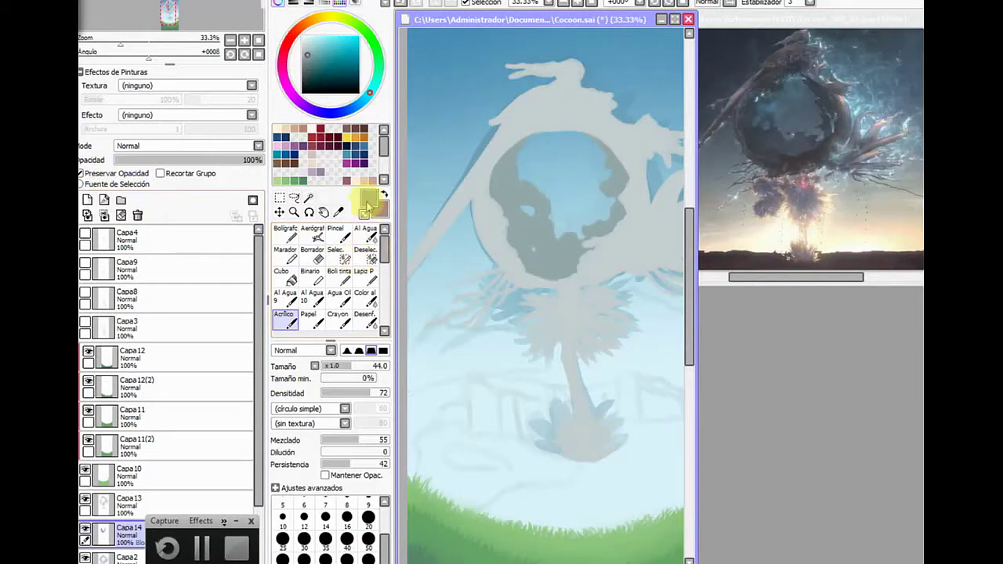
click(311, 60)
click(458, 246)
click(366, 366)
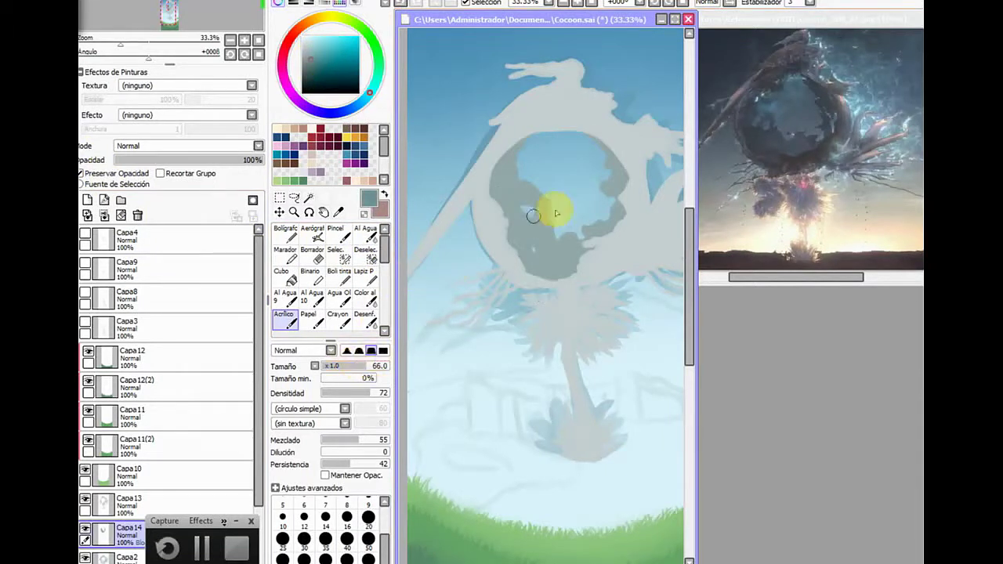
mouse_move(553, 212)
mouse_down()
mouse_move(515, 188)
mouse_move(537, 191)
mouse_move(529, 212)
mouse_move(518, 143)
mouse_move(499, 202)
mouse_move(542, 226)
mouse_move(533, 175)
mouse_move(494, 173)
mouse_move(593, 224)
mouse_move(572, 269)
mouse_move(520, 264)
mouse_move(616, 233)
mouse_move(606, 164)
mouse_move(609, 197)
mouse_move(538, 251)
mouse_move(556, 224)
mouse_move(553, 237)
mouse_move(516, 241)
mouse_move(526, 209)
mouse_move(573, 240)
mouse_move(544, 268)
mouse_move(577, 253)
mouse_move(609, 196)
mouse_move(513, 217)
mouse_move(496, 191)
mouse_move(540, 209)
mouse_move(459, 201)
mouse_up()
Shade the inner wall in dark teal using Acrílico with the softer second edge shape, density 45 and size 84
click(359, 350)
click(353, 393)
click(375, 366)
click(304, 37)
click(319, 43)
drag(320, 43, 312, 71)
mouse_move(527, 236)
mouse_down()
mouse_move(553, 274)
mouse_move(522, 250)
mouse_move(558, 288)
mouse_move(586, 255)
mouse_move(544, 259)
mouse_move(542, 223)
mouse_move(497, 220)
mouse_move(490, 177)
mouse_move(499, 190)
mouse_move(518, 141)
mouse_move(531, 207)
mouse_move(561, 255)
mouse_move(619, 216)
mouse_up()
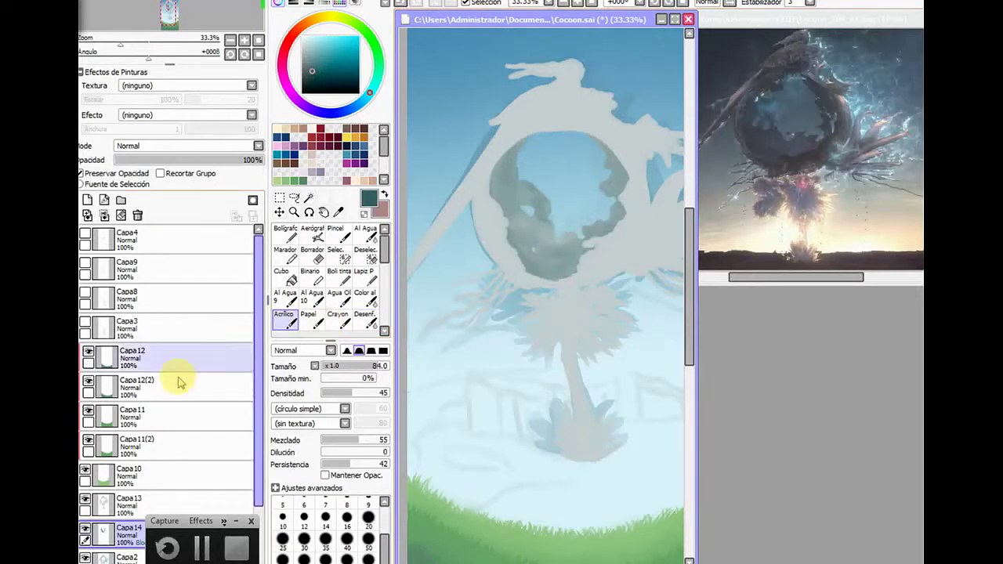
Preserve Capa13's opacity and shade the ring's lower inner edge in a medium teal
click(125, 501)
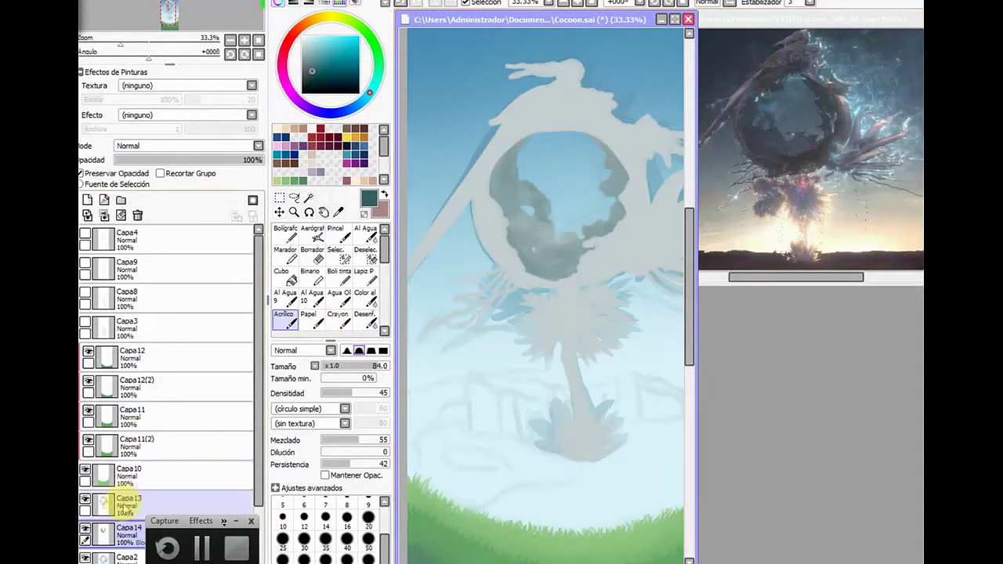
click(132, 173)
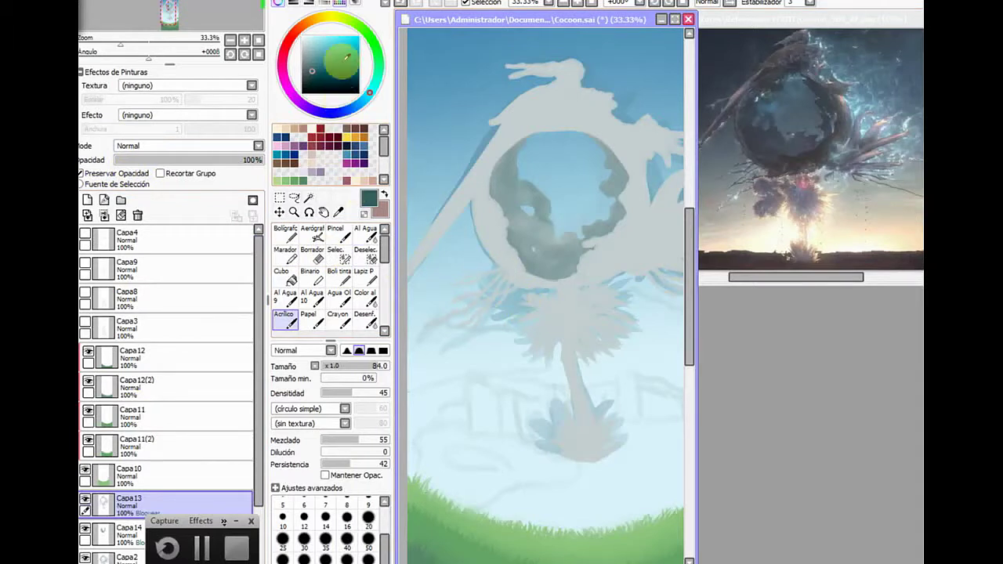
click(311, 60)
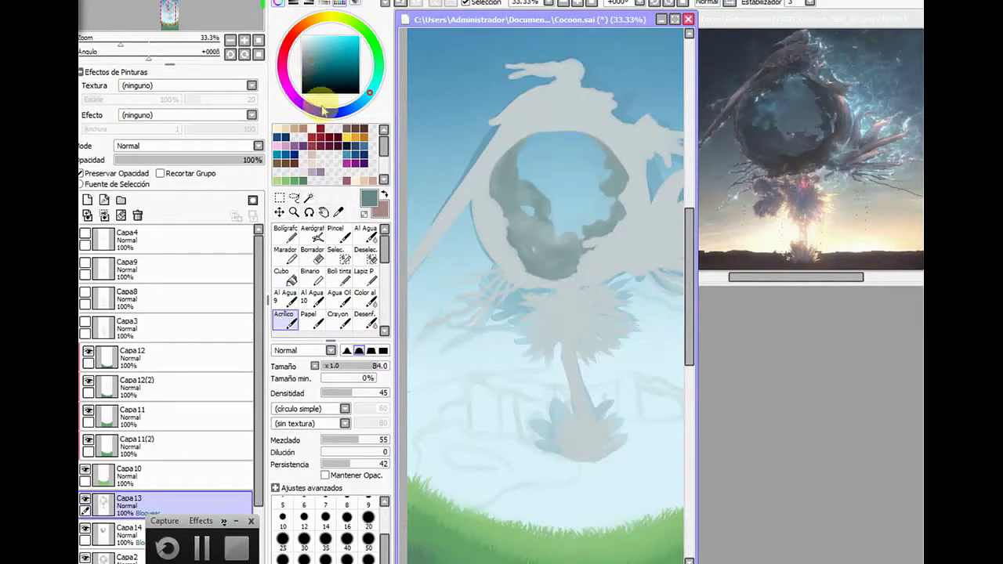
mouse_move(566, 248)
mouse_down()
mouse_move(524, 292)
mouse_move(504, 224)
mouse_move(525, 259)
mouse_move(509, 257)
mouse_move(504, 200)
mouse_move(524, 268)
mouse_move(491, 195)
mouse_move(539, 281)
mouse_move(521, 258)
mouse_move(589, 268)
mouse_up()
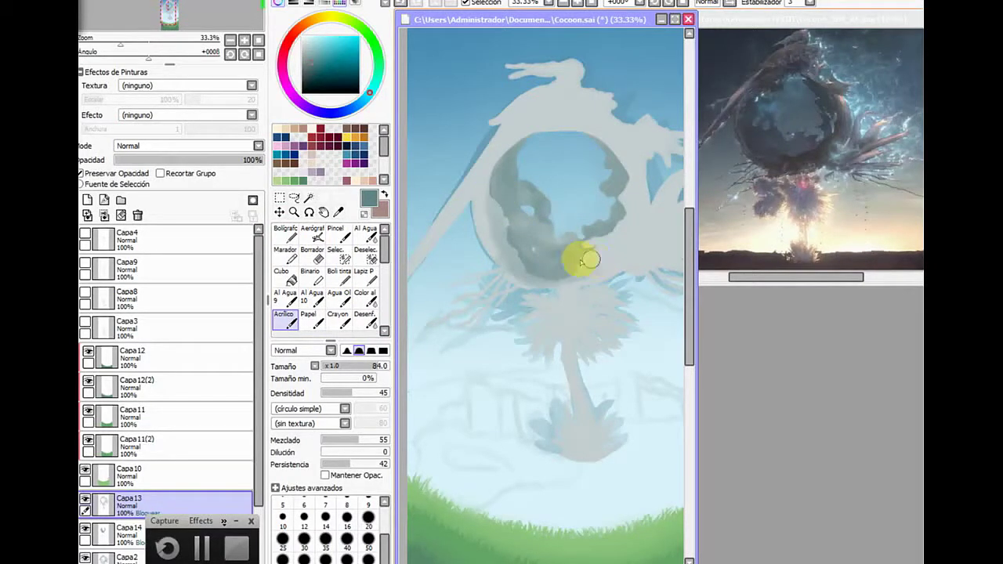
Set the brush density to 68 and shade the ring's left, lower and right edges on Capa13
click(367, 393)
mouse_move(500, 220)
mouse_down()
mouse_move(533, 281)
mouse_move(493, 232)
mouse_move(504, 200)
mouse_move(542, 274)
mouse_move(493, 203)
mouse_move(539, 272)
mouse_move(498, 203)
mouse_move(517, 274)
mouse_move(489, 194)
mouse_move(538, 273)
mouse_move(524, 273)
mouse_move(531, 314)
mouse_up()
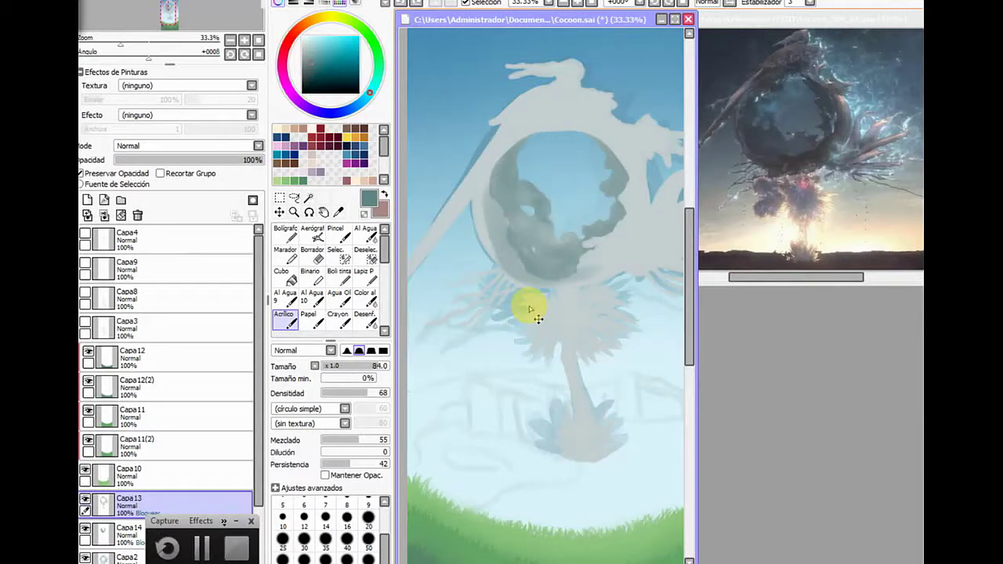
mouse_move(531, 308)
mouse_down()
mouse_move(522, 269)
mouse_move(566, 358)
mouse_move(517, 265)
mouse_move(609, 274)
mouse_move(560, 281)
mouse_move(589, 235)
mouse_move(589, 267)
mouse_move(624, 260)
mouse_move(618, 267)
mouse_up()
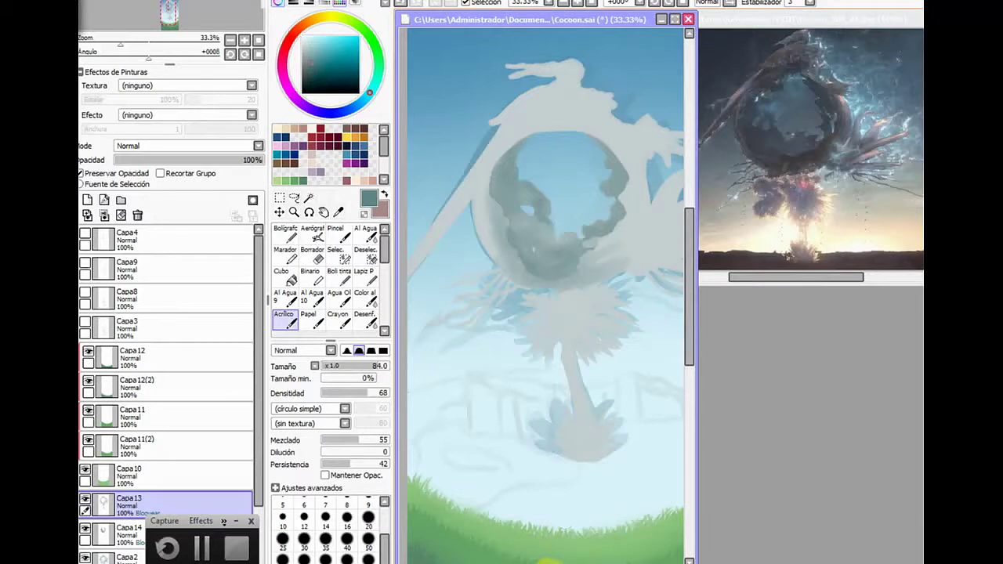
drag(551, 562, 562, 562)
mouse_move(551, 269)
mouse_down()
mouse_move(580, 248)
mouse_move(565, 233)
mouse_move(550, 264)
mouse_move(588, 220)
mouse_move(544, 266)
mouse_move(569, 258)
mouse_move(559, 271)
mouse_move(594, 199)
mouse_move(576, 271)
mouse_move(593, 177)
mouse_move(591, 251)
mouse_move(588, 162)
mouse_move(596, 235)
mouse_move(593, 216)
mouse_move(544, 275)
mouse_move(576, 229)
mouse_move(543, 257)
mouse_move(579, 227)
mouse_move(572, 236)
mouse_move(584, 129)
mouse_move(579, 243)
mouse_move(565, 123)
mouse_move(548, 278)
mouse_move(585, 287)
mouse_move(627, 190)
mouse_up()
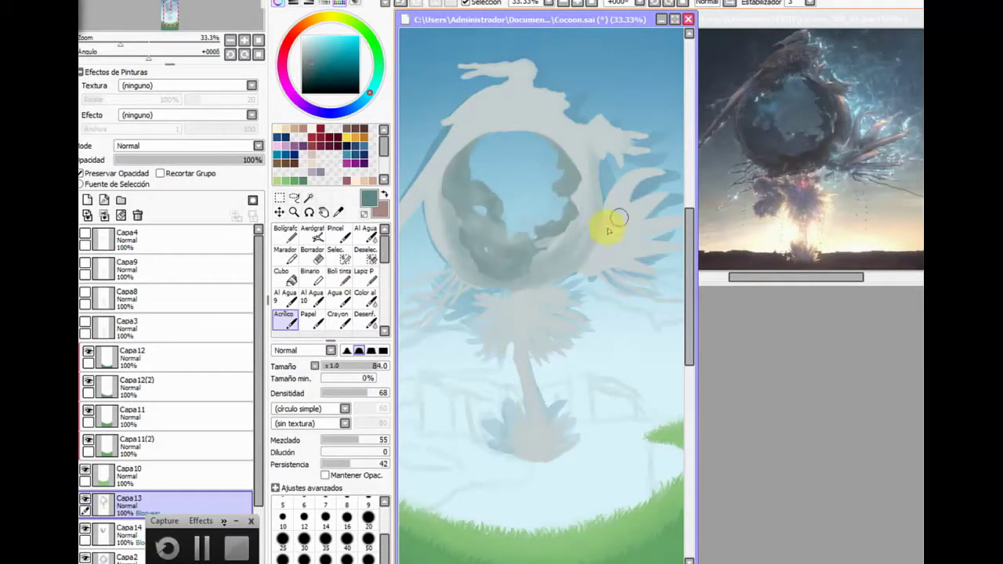
Shade the bases of the feathers on the ring's right side and the pillar's trunk with the same teal
mouse_move(609, 231)
mouse_down()
mouse_move(636, 171)
mouse_move(603, 218)
mouse_move(654, 184)
mouse_move(594, 254)
mouse_move(669, 212)
mouse_move(609, 232)
mouse_move(654, 203)
mouse_move(612, 257)
mouse_move(593, 249)
mouse_move(619, 228)
mouse_move(583, 253)
mouse_move(636, 231)
mouse_move(614, 240)
mouse_move(662, 243)
mouse_move(607, 258)
mouse_move(623, 249)
mouse_move(577, 276)
mouse_move(627, 272)
mouse_move(584, 251)
mouse_move(631, 281)
mouse_move(651, 263)
mouse_move(594, 256)
mouse_move(656, 245)
mouse_move(665, 253)
mouse_move(596, 200)
mouse_move(591, 162)
mouse_move(595, 196)
mouse_move(560, 140)
mouse_move(591, 193)
mouse_move(573, 145)
mouse_move(589, 153)
mouse_move(597, 192)
mouse_move(579, 123)
mouse_move(604, 205)
mouse_move(587, 137)
mouse_move(621, 168)
mouse_move(606, 151)
mouse_move(635, 148)
mouse_move(591, 116)
mouse_move(639, 143)
mouse_move(678, 122)
mouse_move(488, 145)
mouse_move(477, 196)
mouse_move(438, 227)
mouse_move(465, 269)
mouse_move(490, 274)
mouse_move(431, 234)
mouse_move(473, 269)
mouse_move(422, 193)
mouse_move(486, 196)
mouse_move(501, 361)
mouse_up()
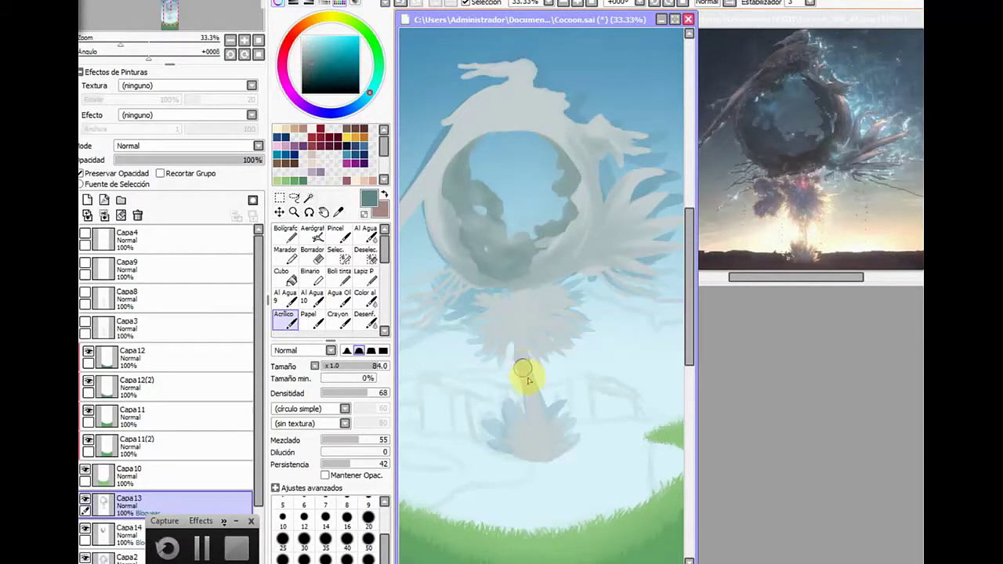
drag(540, 440, 555, 385)
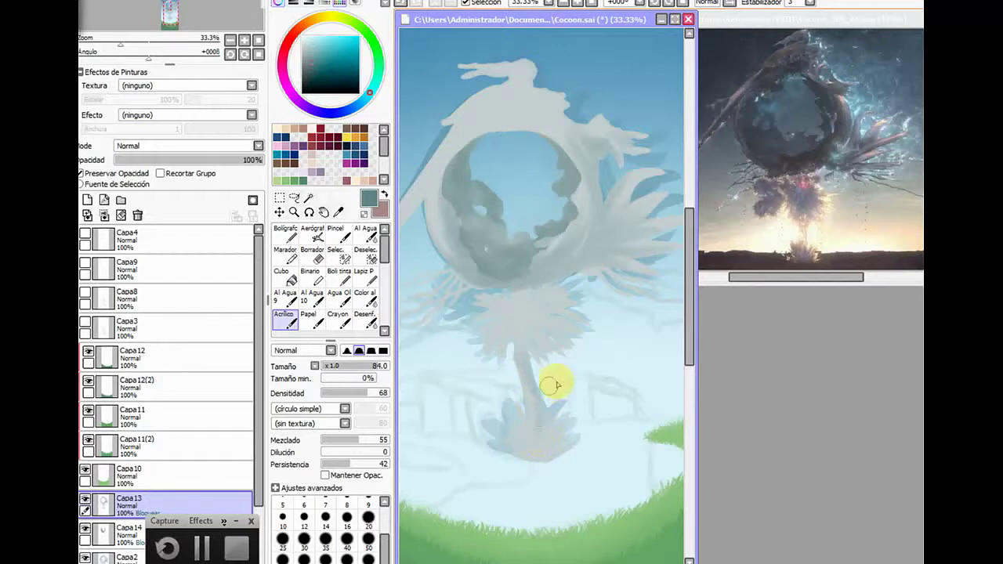
mouse_move(564, 423)
mouse_down()
mouse_move(468, 466)
mouse_move(463, 506)
mouse_move(473, 514)
mouse_up()
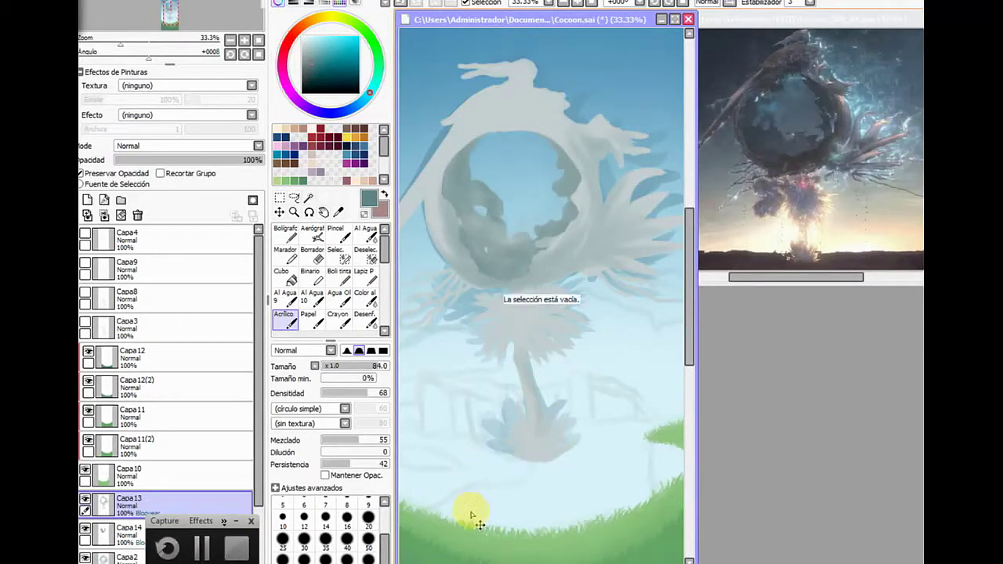
Set the brush size to 53, shade the leaf cluster at the pillar's base and the tuft beneath the ring, and undo the last stroke
click(365, 366)
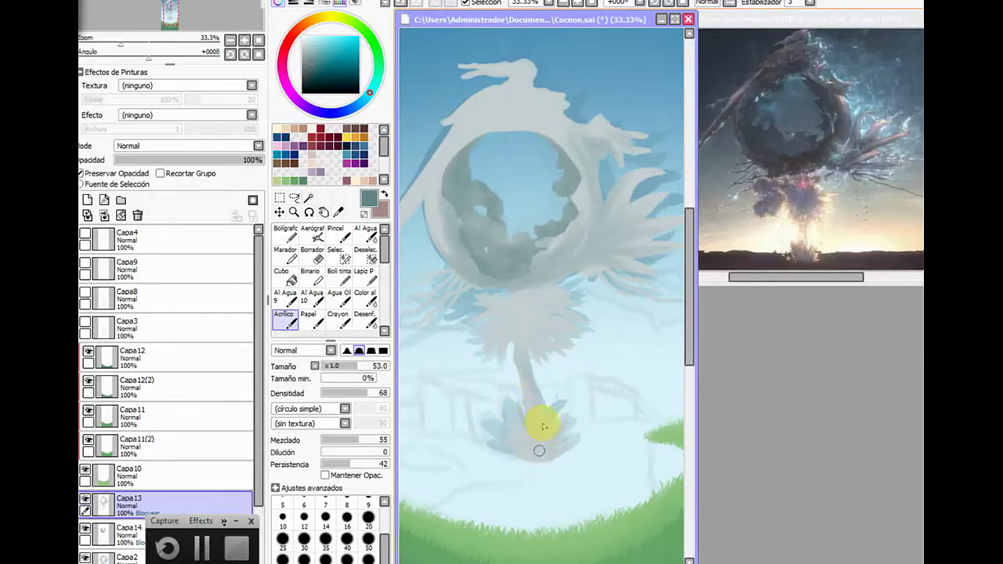
mouse_move(511, 421)
mouse_down()
mouse_move(544, 464)
mouse_move(508, 423)
mouse_move(524, 420)
mouse_move(548, 473)
mouse_move(521, 337)
mouse_move(528, 372)
mouse_up()
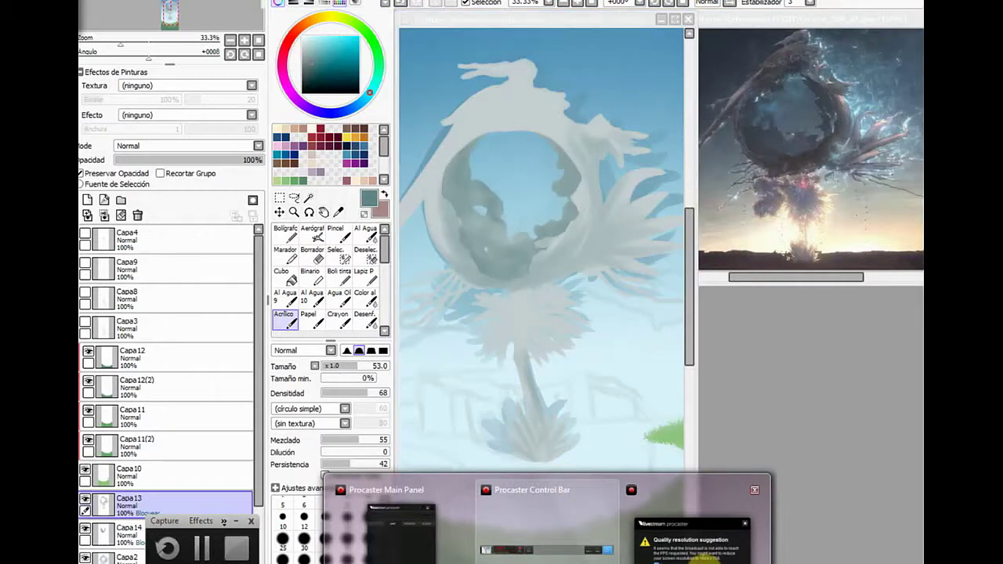
click(705, 542)
click(608, 237)
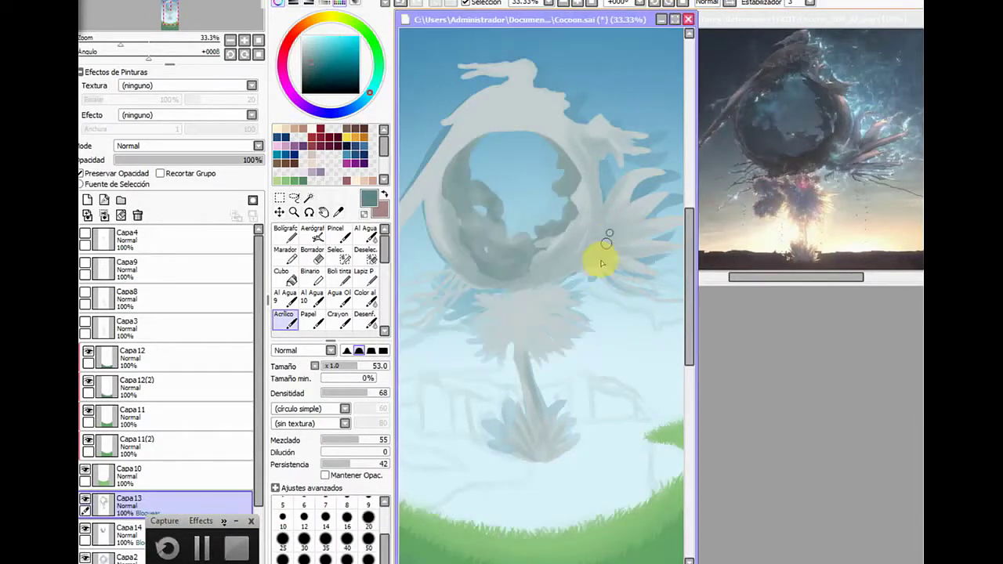
mouse_move(537, 404)
mouse_down()
mouse_move(539, 428)
mouse_move(527, 378)
mouse_move(531, 464)
mouse_up()
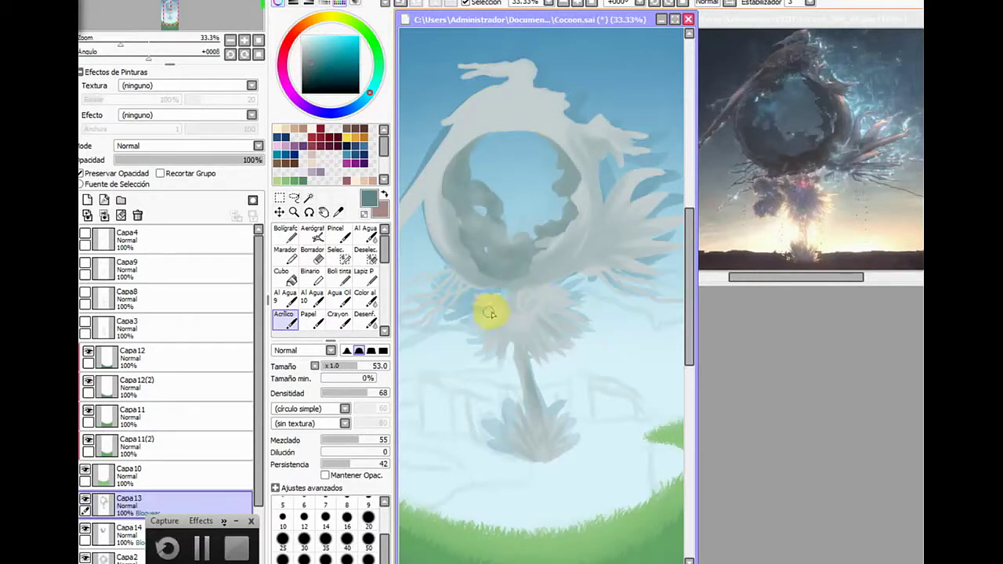
mouse_move(447, 139)
mouse_down()
mouse_move(462, 225)
mouse_move(453, 252)
mouse_move(437, 174)
mouse_move(439, 242)
mouse_move(458, 183)
mouse_move(431, 174)
mouse_move(453, 265)
mouse_move(446, 163)
mouse_move(455, 254)
mouse_up()
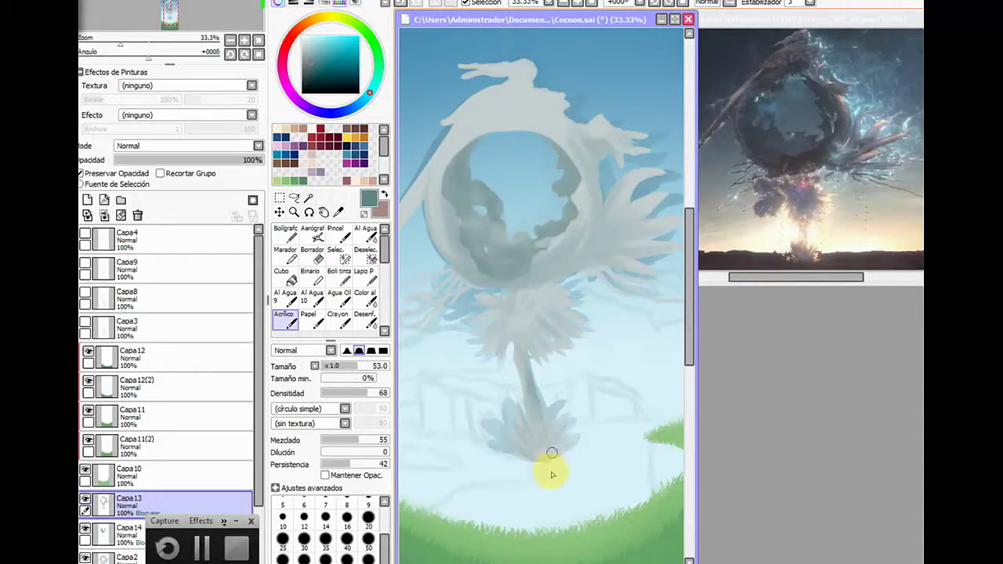
key(ctrl+z)
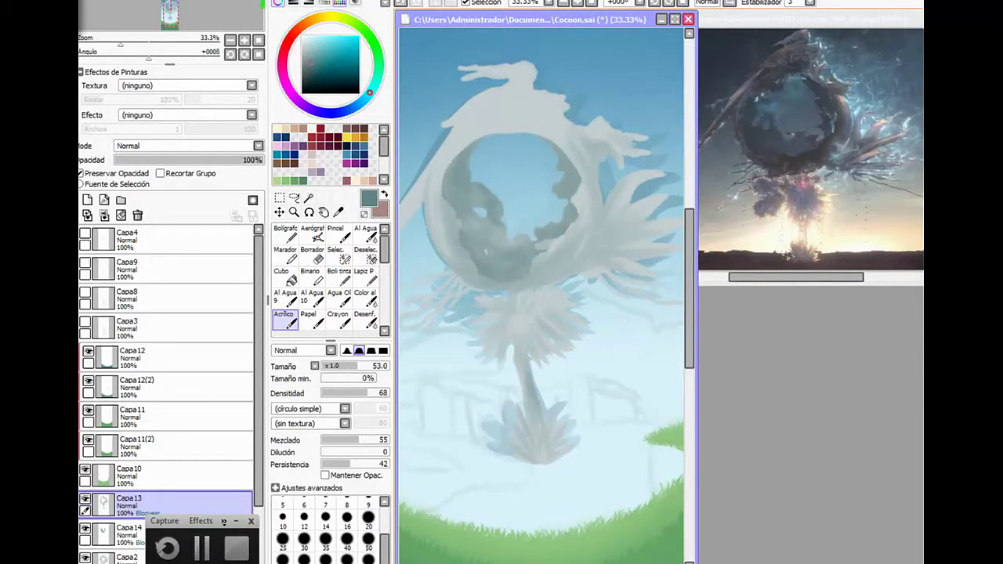
Rotate the canvas view to -45° and shade the long spike on the ring's left side in dark teal
scroll(541, 296, left, 3)
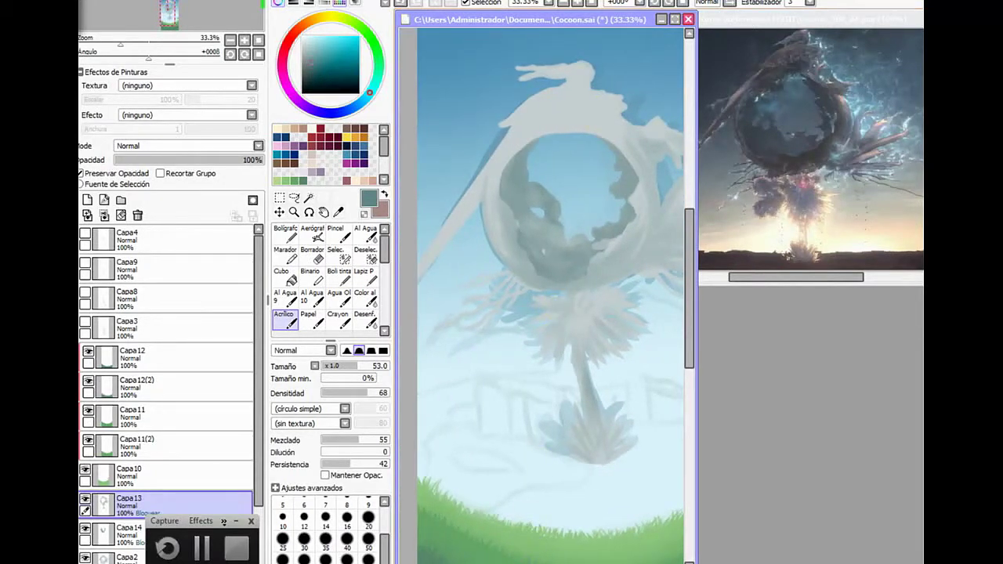
click(656, 3)
click(656, 3)
click(655, 3)
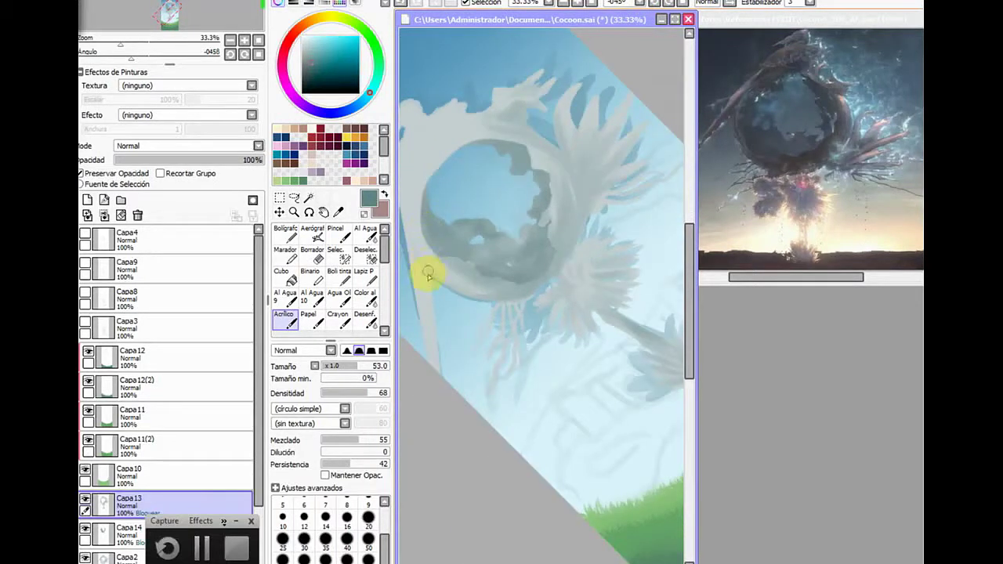
drag(419, 257, 436, 352)
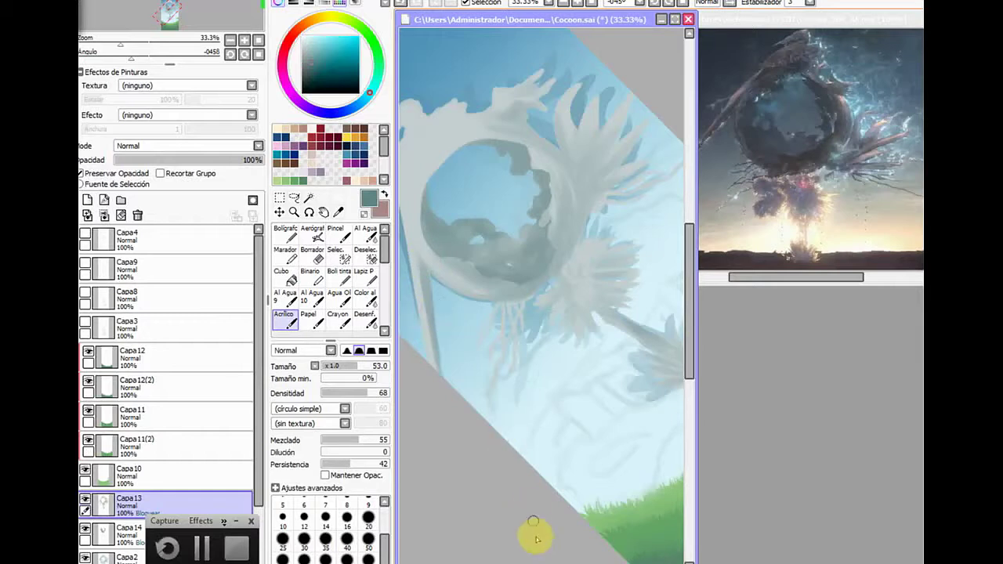
Shade the ring's upper-left rim and the folds beneath the figure on top with the same dark teal
drag(538, 563, 530, 563)
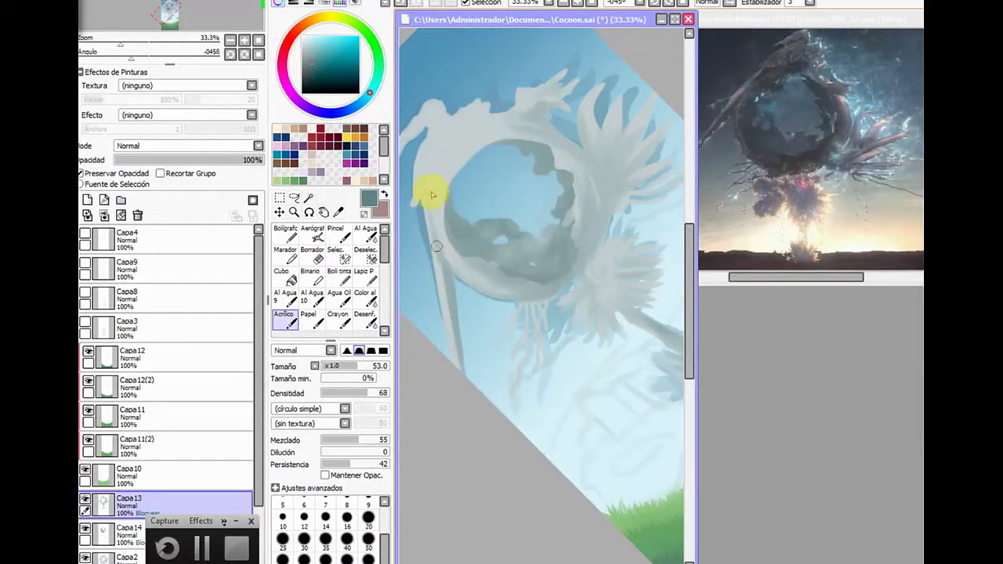
drag(432, 195, 448, 137)
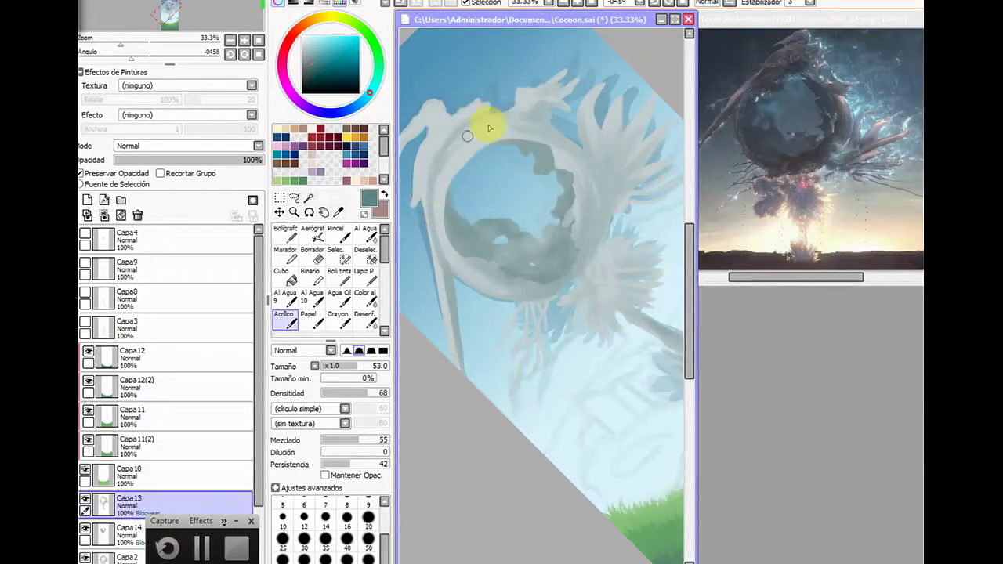
mouse_move(460, 139)
mouse_down()
mouse_move(412, 210)
mouse_move(432, 159)
mouse_move(424, 192)
mouse_move(442, 157)
mouse_move(410, 210)
mouse_move(451, 114)
mouse_up()
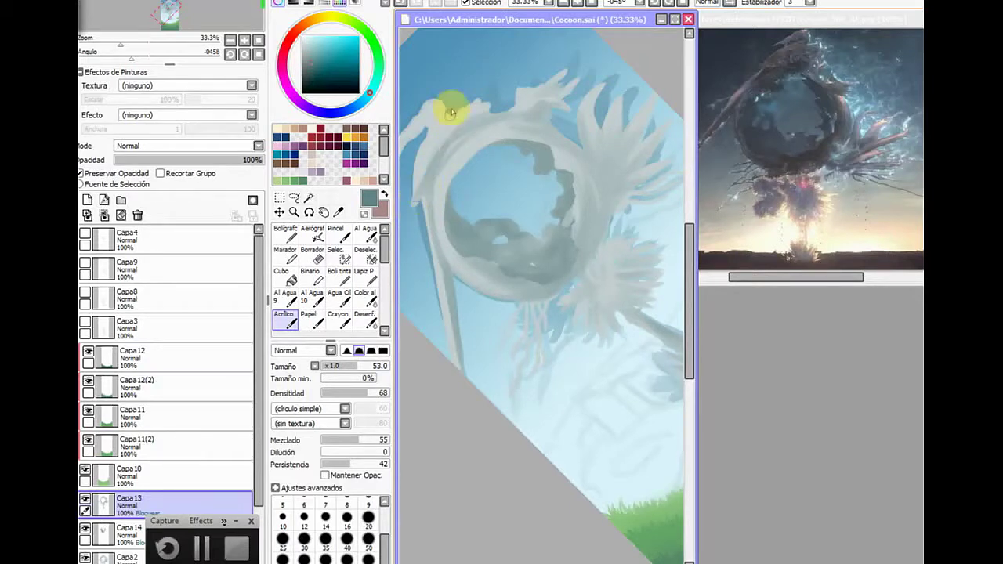
mouse_move(442, 151)
mouse_down()
mouse_move(482, 107)
mouse_move(428, 133)
mouse_up()
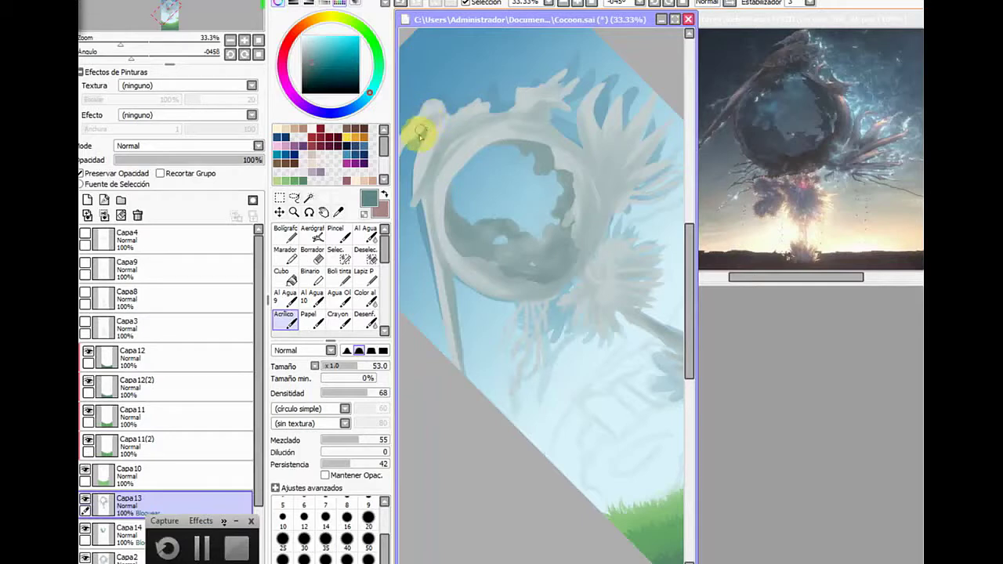
drag(539, 561, 528, 563)
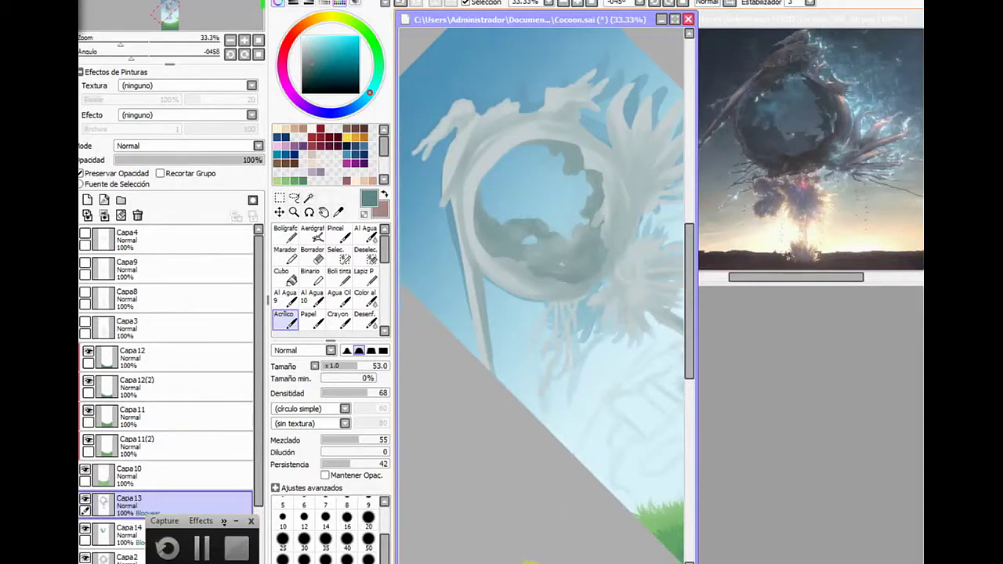
mouse_move(457, 94)
mouse_down()
mouse_move(449, 133)
mouse_move(423, 163)
mouse_move(448, 117)
mouse_move(451, 217)
mouse_move(574, 166)
mouse_up()
Reset the canvas rotation to 0° and highlight the spike and the ring's upper and right rim in pale teal
click(636, 3)
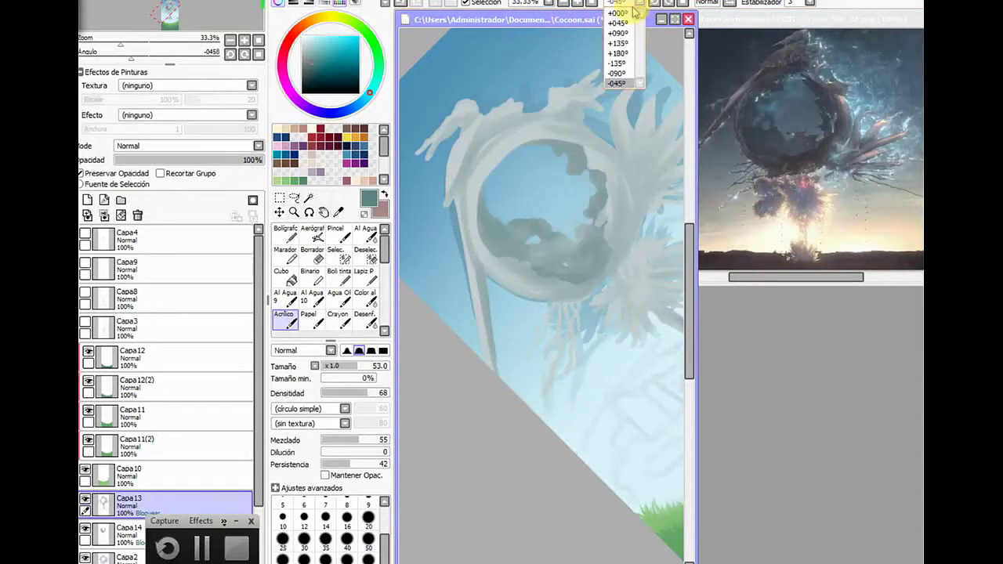
click(629, 17)
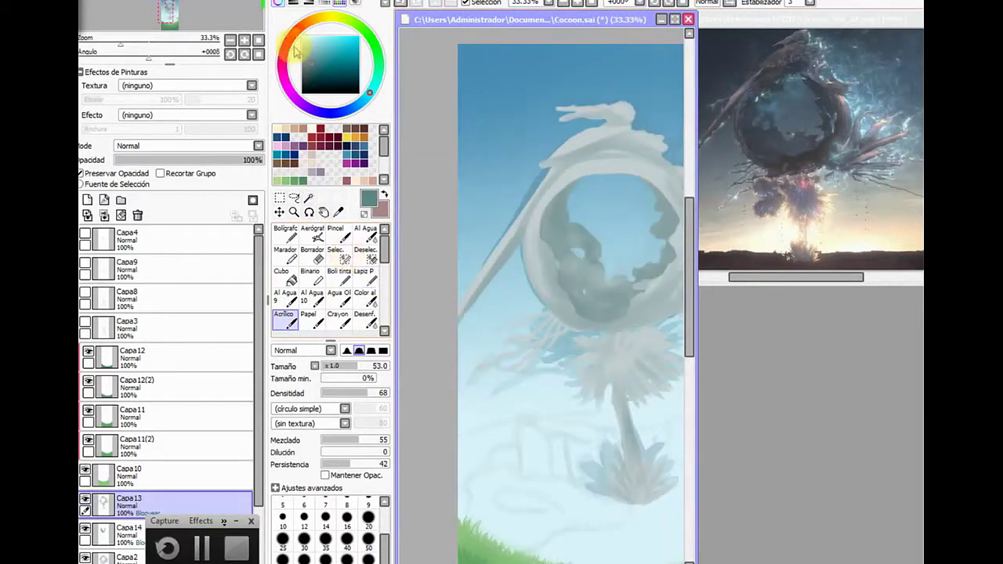
click(308, 39)
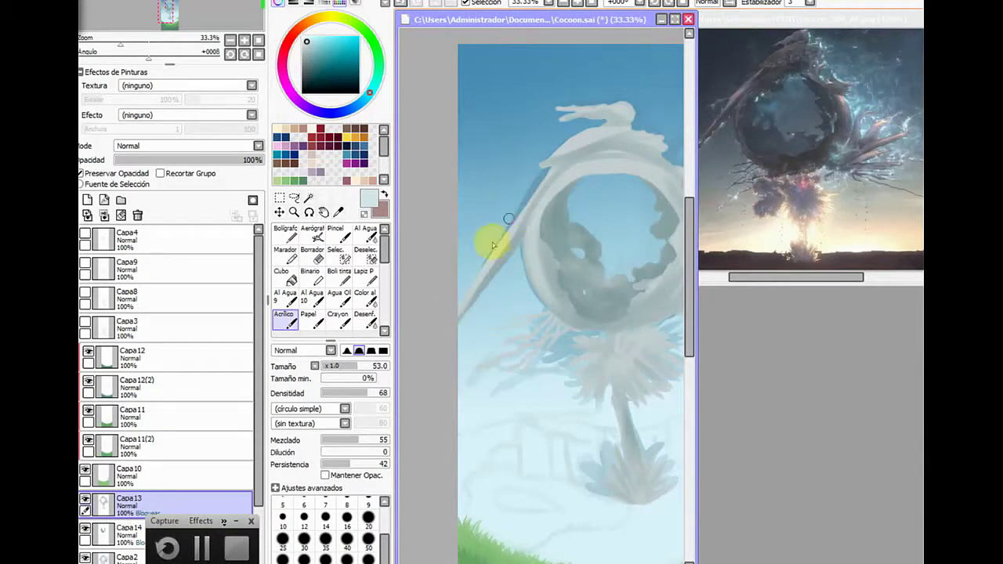
drag(470, 558, 508, 559)
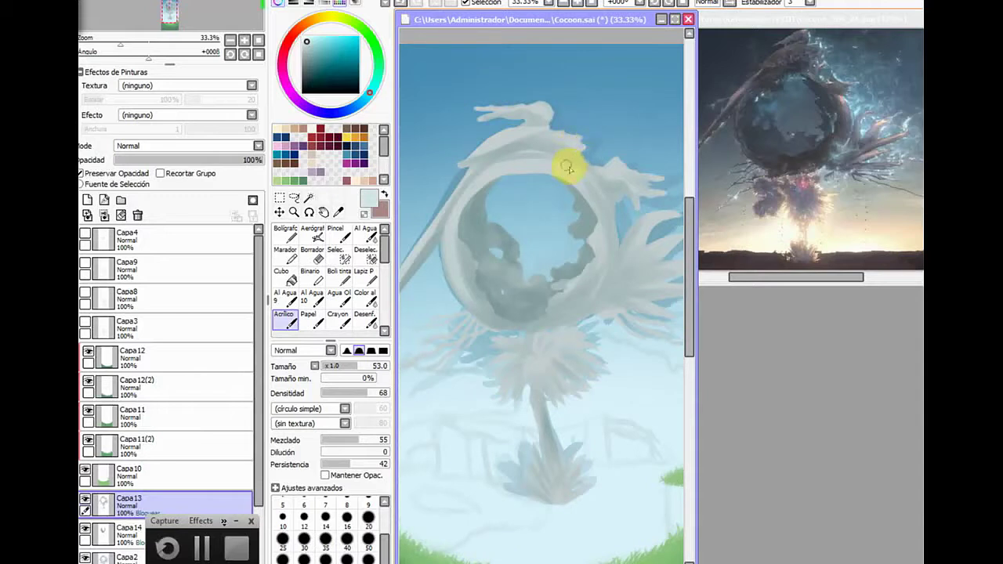
mouse_move(567, 168)
mouse_down()
mouse_move(606, 210)
mouse_move(594, 202)
mouse_move(607, 279)
mouse_move(599, 210)
mouse_move(570, 265)
mouse_move(591, 211)
mouse_move(595, 281)
mouse_move(608, 252)
mouse_move(598, 200)
mouse_move(601, 273)
mouse_move(609, 274)
mouse_move(607, 249)
mouse_move(584, 276)
mouse_up()
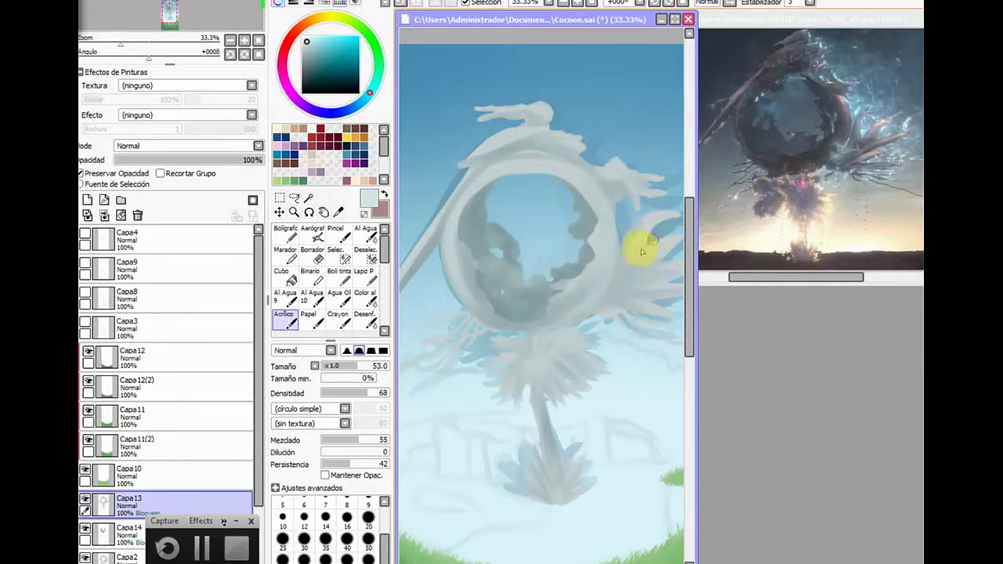
Highlight the large feathers on the ring's right side with the pale teal
drag(641, 252, 684, 214)
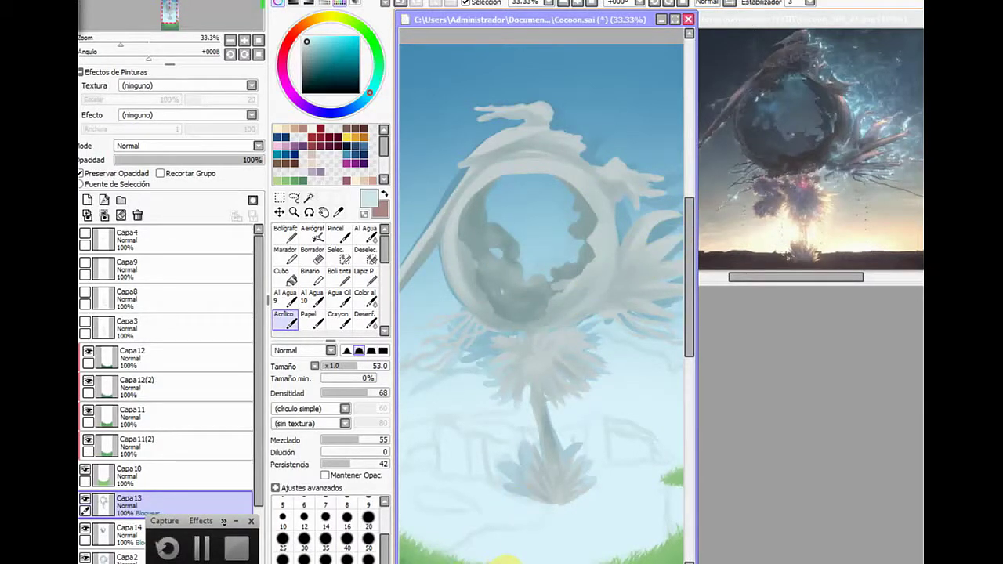
drag(505, 563, 534, 563)
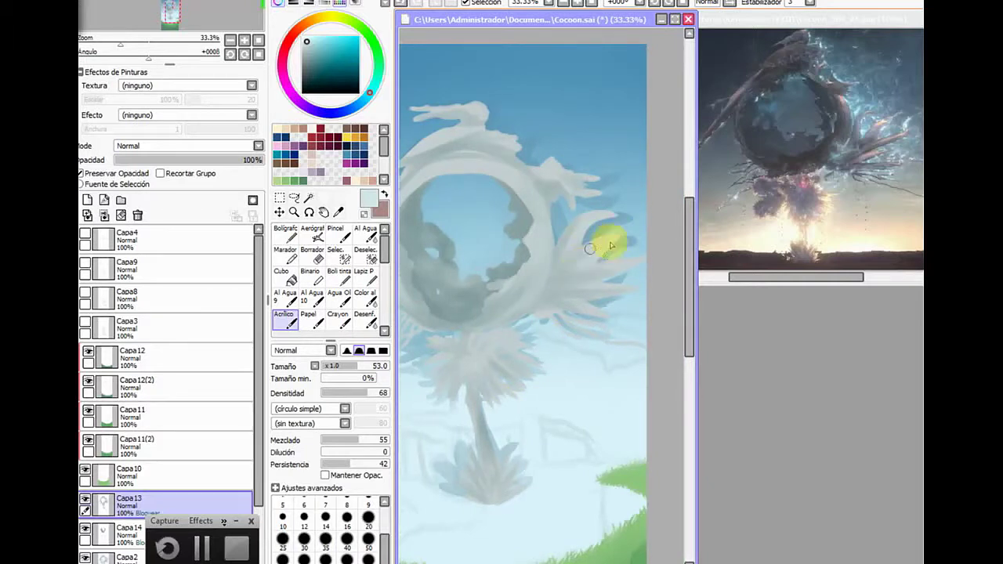
mouse_move(611, 245)
mouse_down()
mouse_move(557, 279)
mouse_move(619, 261)
mouse_up()
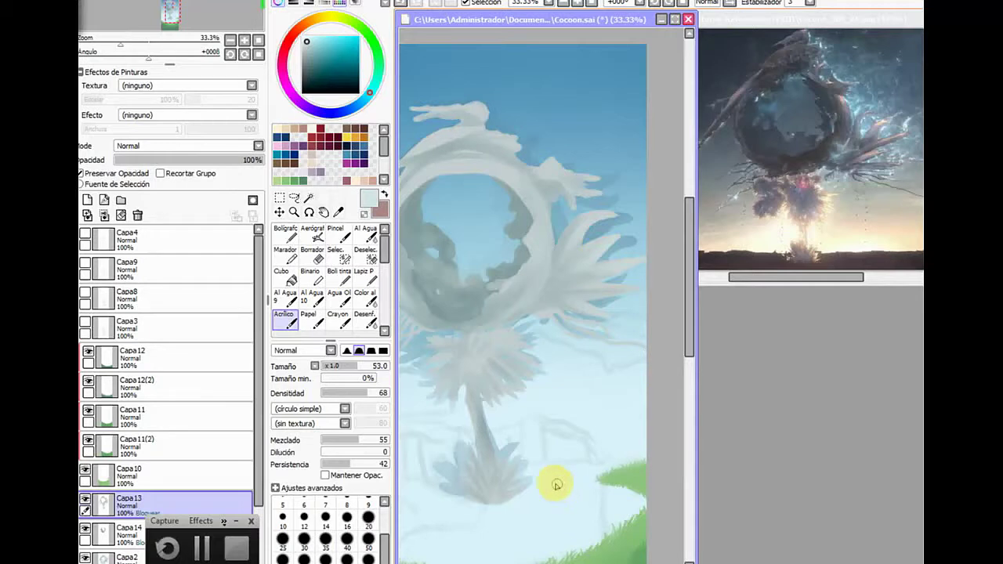
Shade the bases and gaps of the ring's right feathers with medium teal and a greyish blue
click(329, 52)
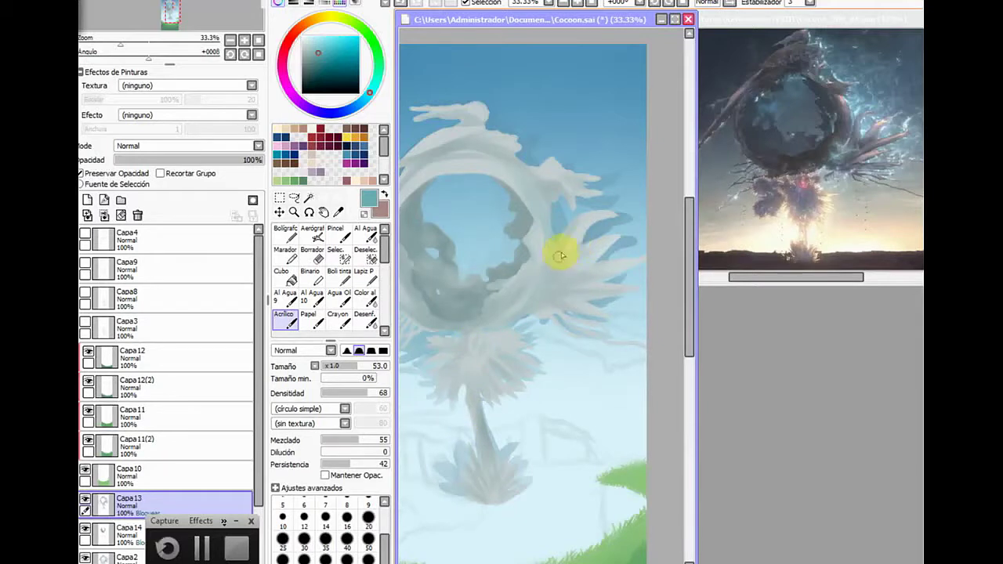
mouse_move(560, 256)
mouse_down()
mouse_move(613, 213)
mouse_move(569, 249)
mouse_move(607, 235)
mouse_move(572, 251)
mouse_up()
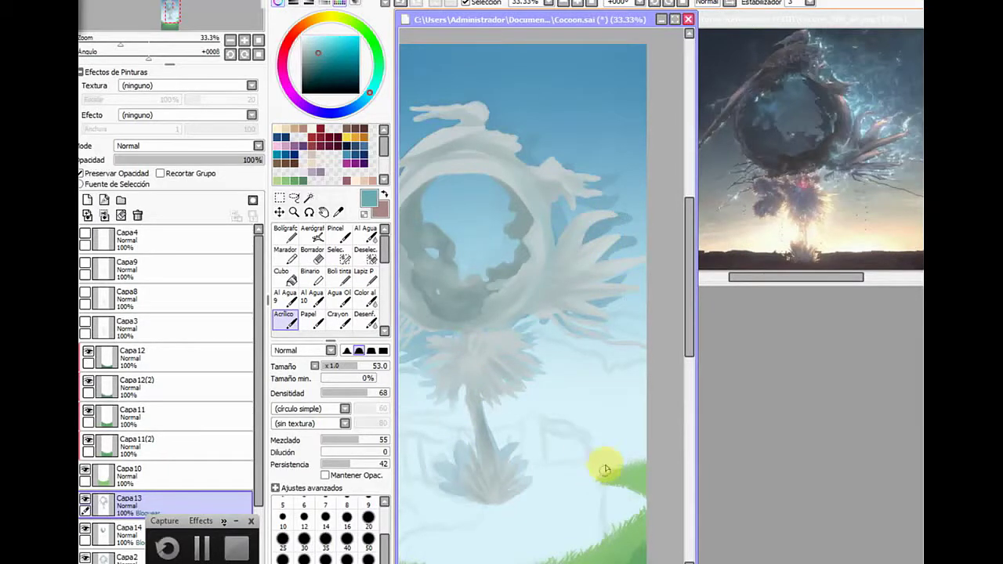
key(Left)
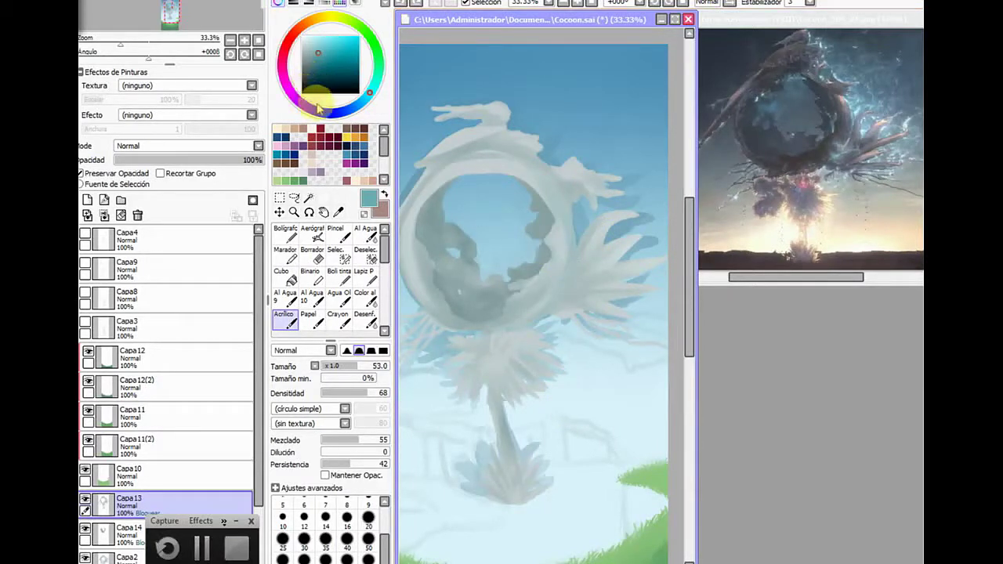
drag(318, 108, 349, 108)
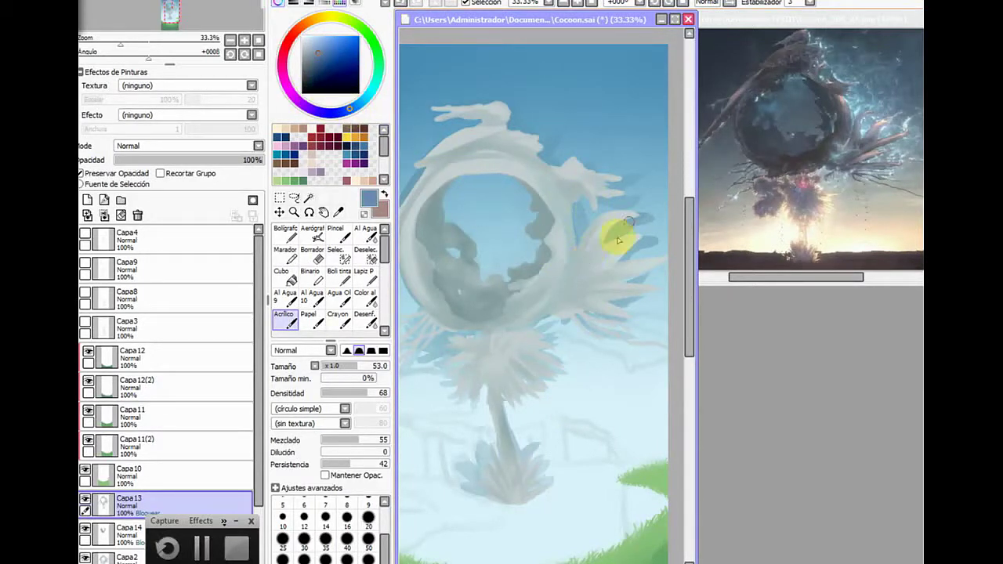
drag(618, 241, 587, 259)
mouse_move(627, 221)
mouse_down()
mouse_move(581, 259)
mouse_move(626, 258)
mouse_move(588, 280)
mouse_move(639, 253)
mouse_move(590, 274)
mouse_up()
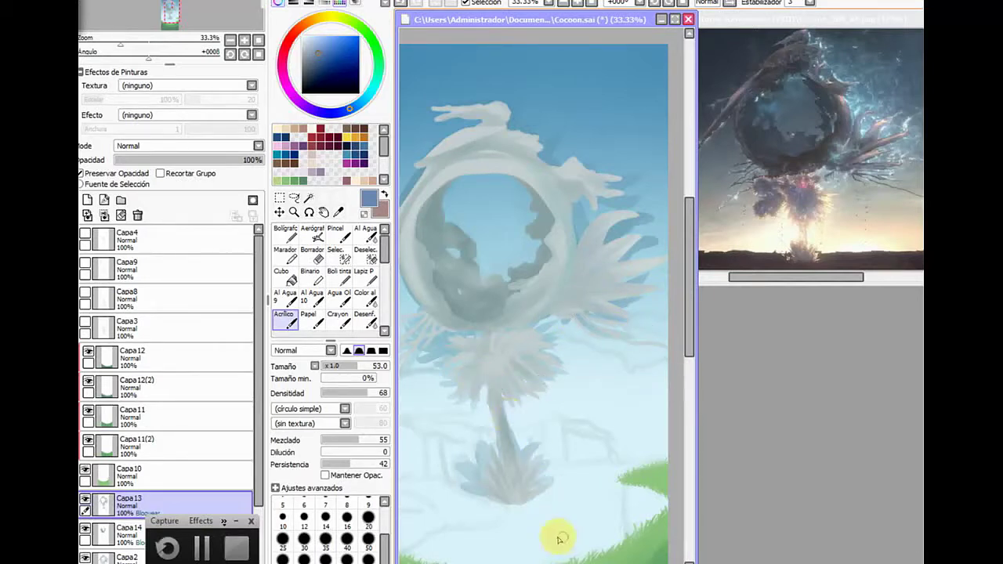
Shade the ring's left, lower and upper rims in the greyish blue and hide layer Capa2
drag(558, 562, 522, 563)
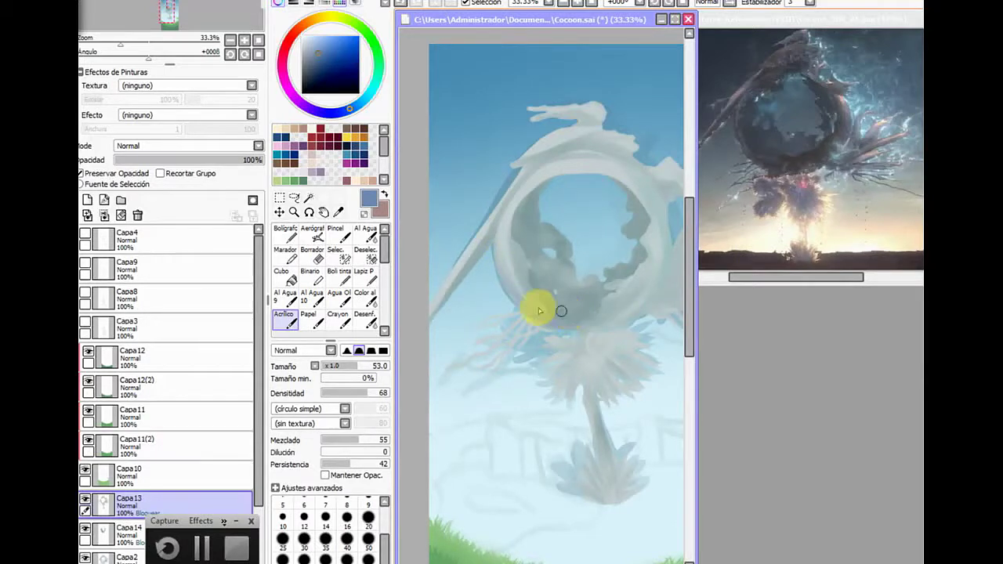
mouse_move(539, 311)
mouse_down()
mouse_move(623, 293)
mouse_move(570, 308)
mouse_move(563, 321)
mouse_move(621, 317)
mouse_move(572, 330)
mouse_move(638, 280)
mouse_move(589, 326)
mouse_move(619, 299)
mouse_move(649, 298)
mouse_move(566, 331)
mouse_move(547, 326)
mouse_move(655, 297)
mouse_move(595, 318)
mouse_move(651, 247)
mouse_move(602, 320)
mouse_move(634, 247)
mouse_move(666, 247)
mouse_move(519, 290)
mouse_move(528, 303)
mouse_move(510, 282)
mouse_move(525, 280)
mouse_move(548, 319)
mouse_move(507, 218)
mouse_move(546, 321)
mouse_move(511, 248)
mouse_up()
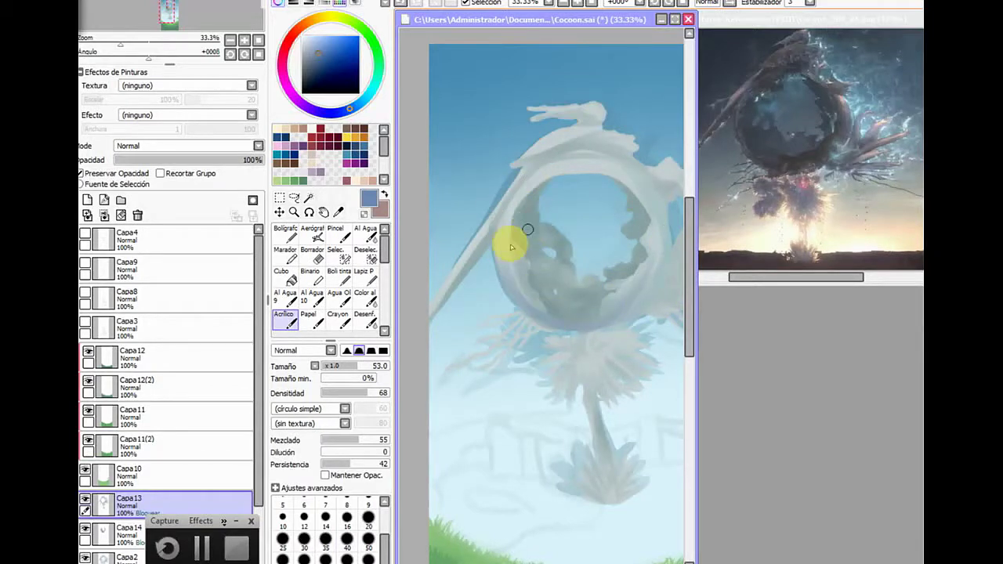
mouse_move(428, 316)
mouse_down()
mouse_move(521, 165)
mouse_move(442, 293)
mouse_move(489, 215)
mouse_move(513, 296)
mouse_up()
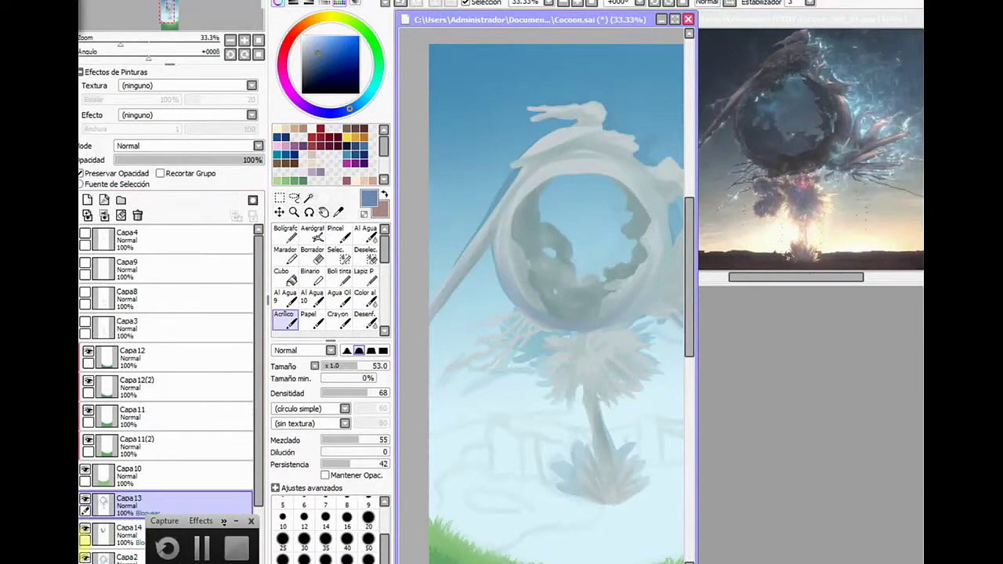
click(85, 557)
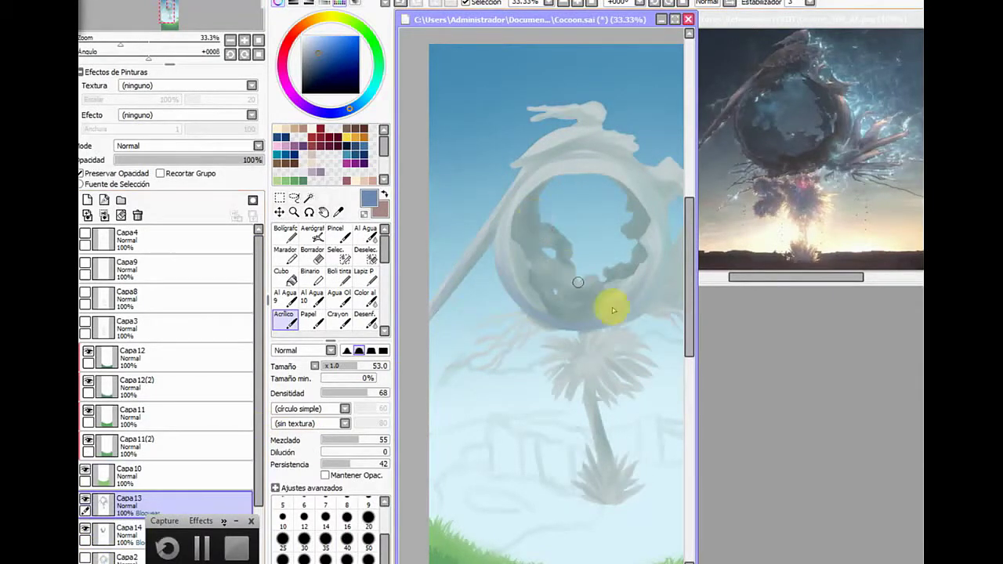
mouse_move(522, 182)
mouse_down()
mouse_move(509, 226)
mouse_move(566, 171)
mouse_move(556, 170)
mouse_move(522, 199)
mouse_move(640, 173)
mouse_move(546, 176)
mouse_move(576, 165)
mouse_move(547, 184)
mouse_move(648, 235)
mouse_move(538, 132)
mouse_move(522, 155)
mouse_move(577, 128)
mouse_move(520, 160)
mouse_move(582, 127)
mouse_move(562, 130)
mouse_move(598, 132)
mouse_move(570, 123)
mouse_move(595, 111)
mouse_move(560, 108)
mouse_move(632, 158)
mouse_move(627, 151)
mouse_move(649, 180)
mouse_move(572, 156)
mouse_move(638, 203)
mouse_move(555, 168)
mouse_move(509, 217)
mouse_move(506, 274)
mouse_move(536, 174)
mouse_move(498, 233)
mouse_move(578, 179)
mouse_move(508, 200)
mouse_move(577, 187)
mouse_move(590, 159)
mouse_move(554, 176)
mouse_move(643, 251)
mouse_move(501, 213)
mouse_move(513, 304)
mouse_move(584, 155)
mouse_move(645, 226)
mouse_move(617, 163)
mouse_move(606, 366)
mouse_move(622, 210)
mouse_move(521, 244)
mouse_move(518, 285)
mouse_move(509, 244)
mouse_move(575, 312)
mouse_move(544, 250)
mouse_up()
Shift the brush hue to a cyan-leaning blue and shade the ring, its right feathers and the pillar's trunk
drag(321, 78, 318, 53)
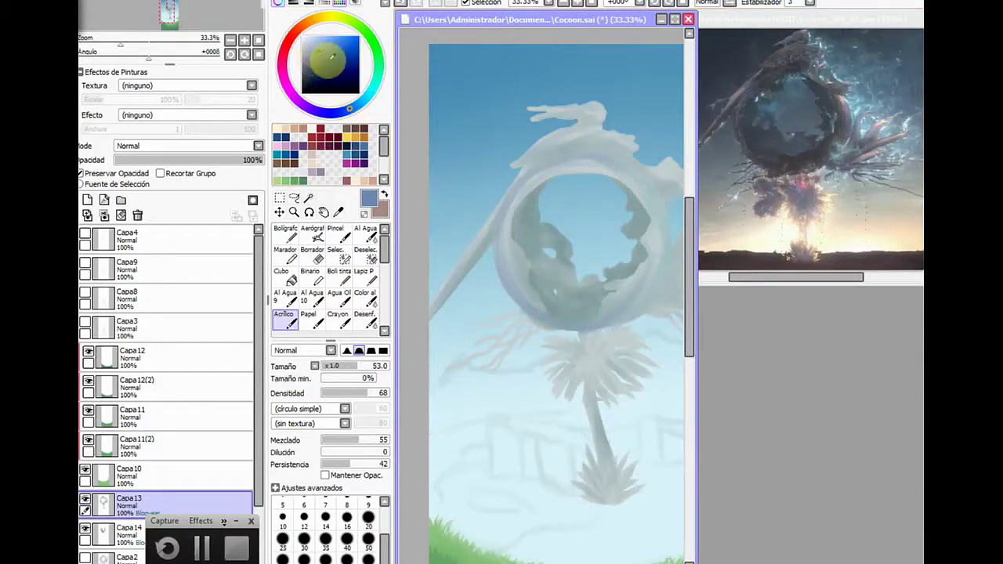
drag(354, 105, 365, 98)
mouse_move(458, 217)
mouse_down()
mouse_move(572, 325)
mouse_move(526, 281)
mouse_move(512, 231)
mouse_move(557, 322)
mouse_move(585, 333)
mouse_move(661, 254)
mouse_move(611, 305)
mouse_move(647, 254)
mouse_move(593, 313)
mouse_move(651, 234)
mouse_move(624, 310)
mouse_move(656, 231)
mouse_move(649, 275)
mouse_move(646, 196)
mouse_move(661, 251)
mouse_move(639, 224)
mouse_up()
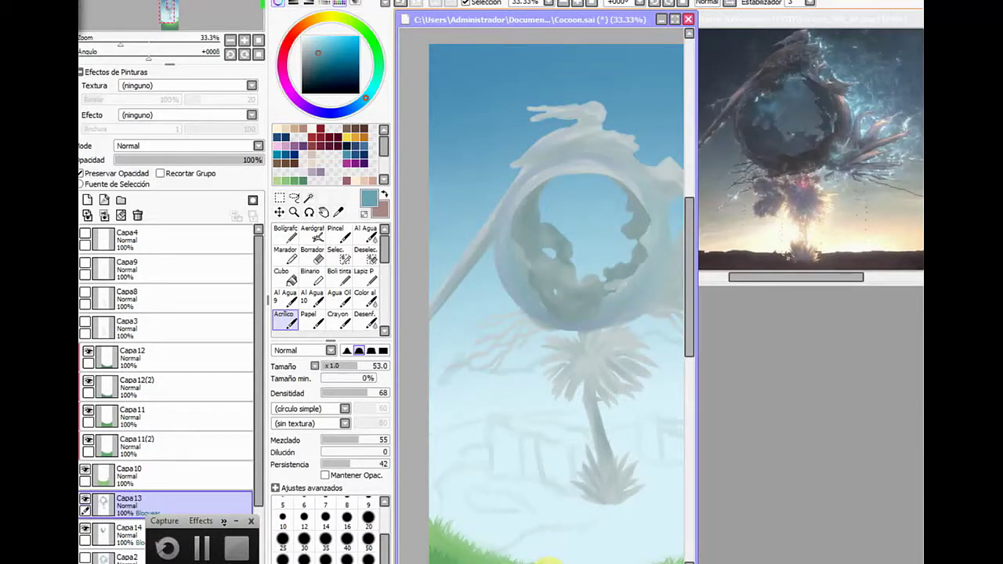
drag(549, 561, 584, 562)
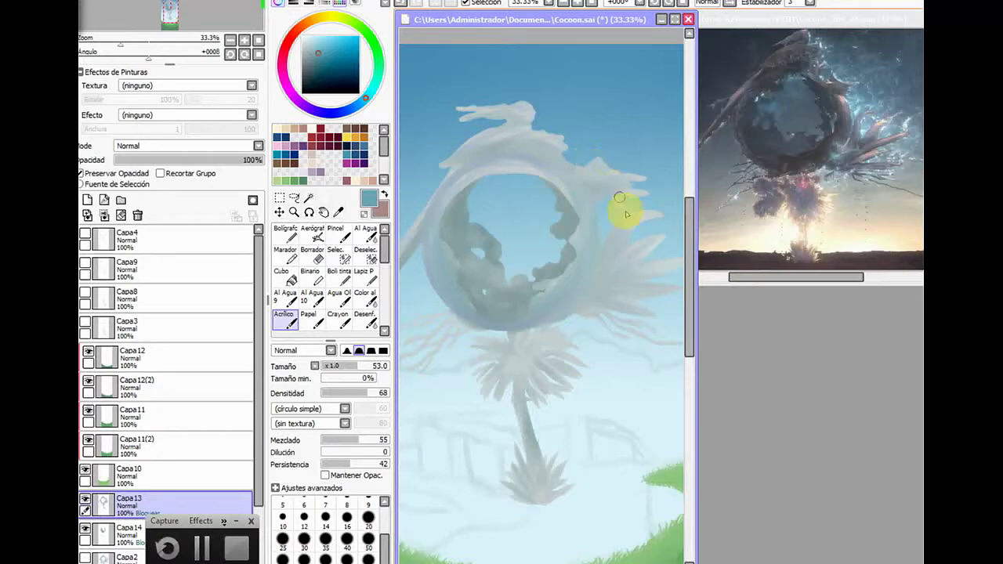
mouse_move(626, 214)
mouse_down()
mouse_move(416, 227)
mouse_move(524, 427)
mouse_up()
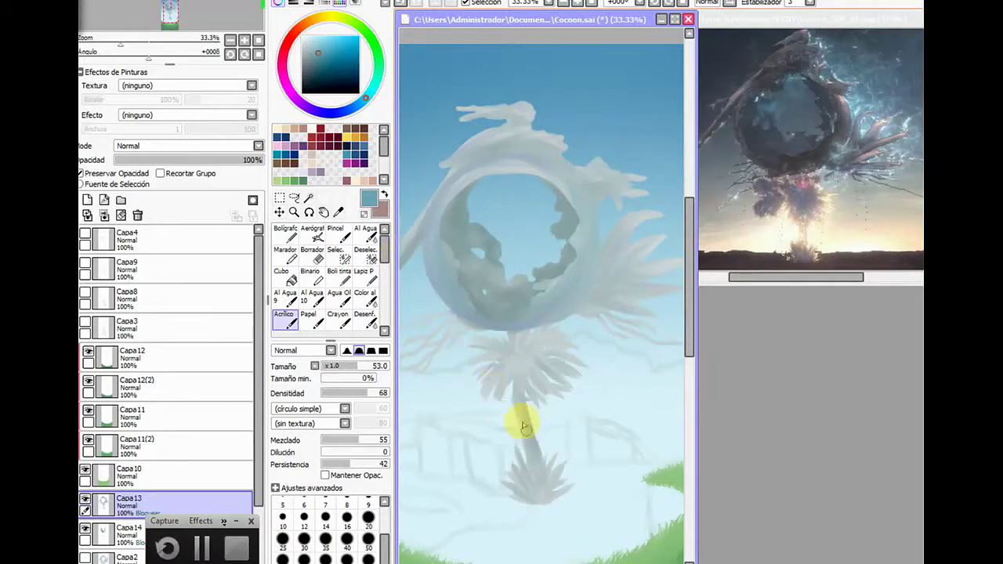
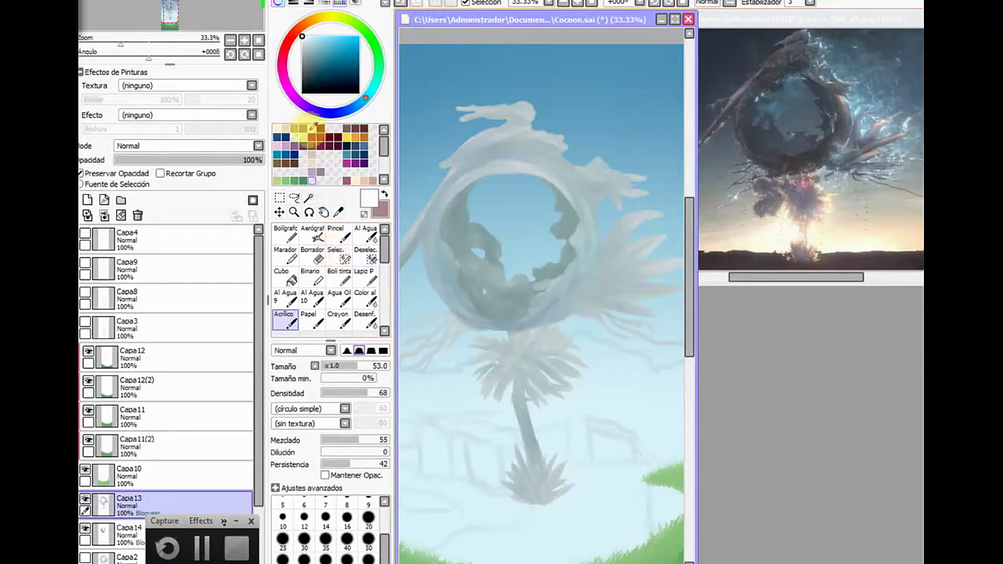
Shade the ring's upper band and the slanted arm on its left side in dark teal
click(313, 76)
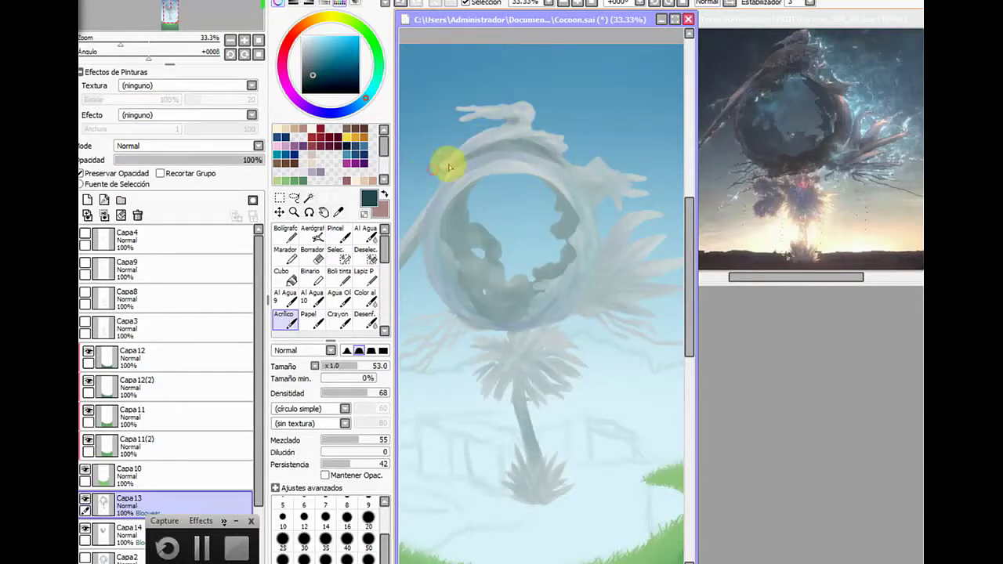
drag(545, 558, 505, 561)
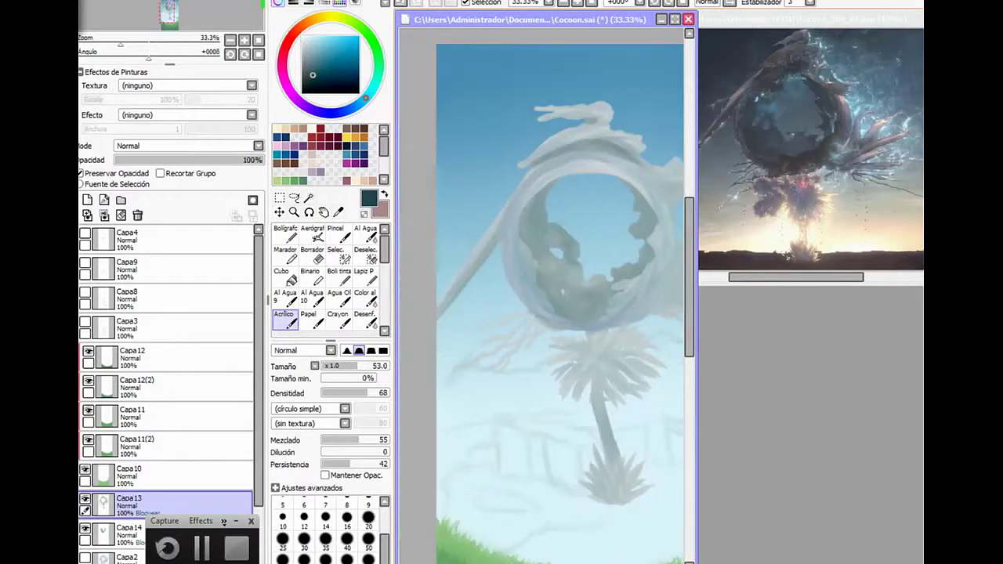
drag(436, 322, 495, 238)
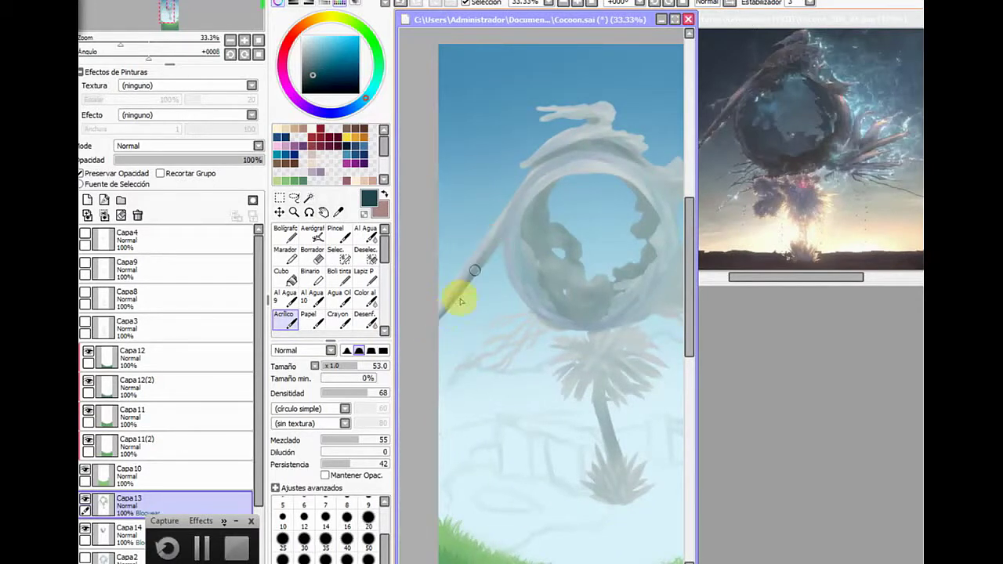
drag(461, 301, 507, 225)
drag(475, 275, 527, 191)
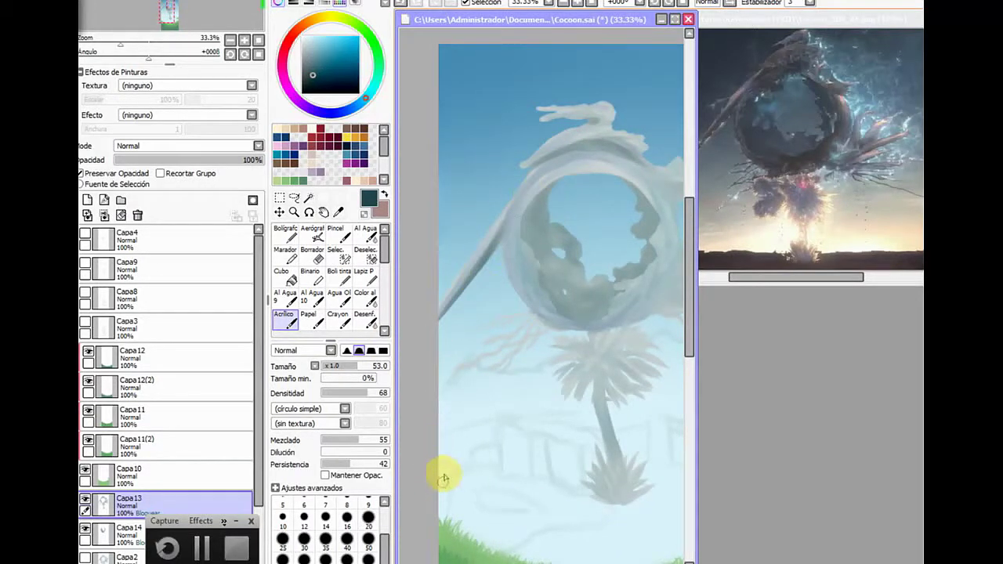
On layer Capa14, darken the broken inner wall's left and lower parts with the dark teal at brush size 66 and density 30
click(104, 533)
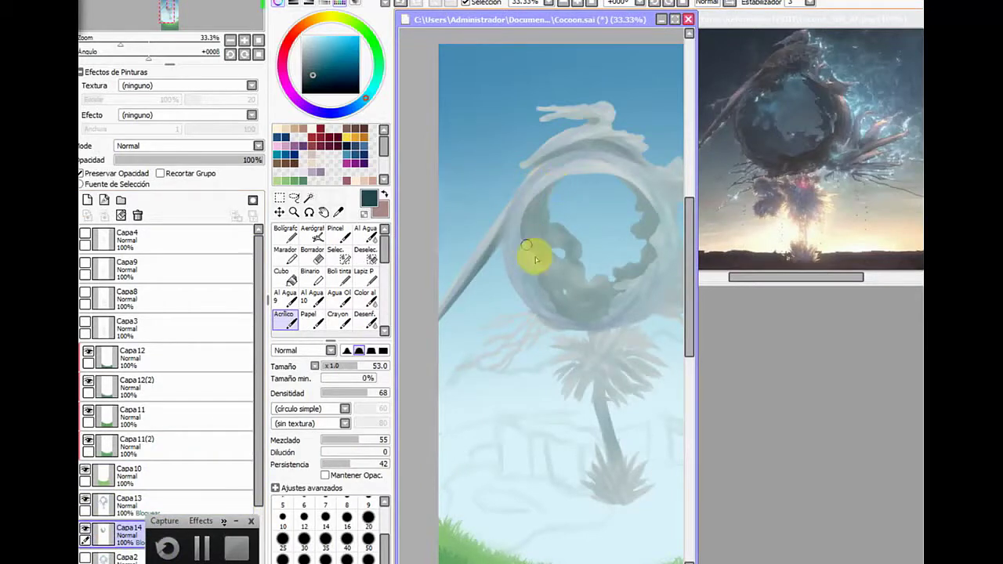
mouse_move(534, 206)
mouse_down()
mouse_move(564, 300)
mouse_move(521, 241)
mouse_move(566, 194)
mouse_move(530, 248)
mouse_move(562, 201)
mouse_move(572, 271)
mouse_move(497, 257)
mouse_up()
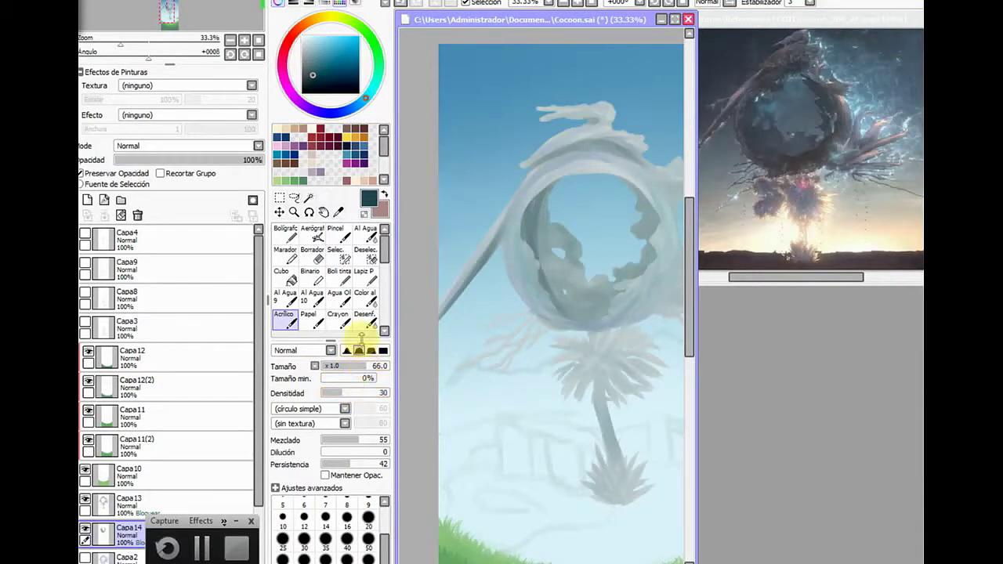
mouse_move(571, 247)
mouse_down()
mouse_move(556, 181)
mouse_move(604, 301)
mouse_move(526, 242)
mouse_move(654, 291)
mouse_move(562, 318)
mouse_move(662, 229)
mouse_move(562, 291)
mouse_move(553, 250)
mouse_move(553, 281)
mouse_move(579, 162)
mouse_move(584, 237)
mouse_move(608, 316)
mouse_move(550, 302)
mouse_move(578, 312)
mouse_move(632, 222)
mouse_move(642, 170)
mouse_move(651, 232)
mouse_move(547, 180)
mouse_up()
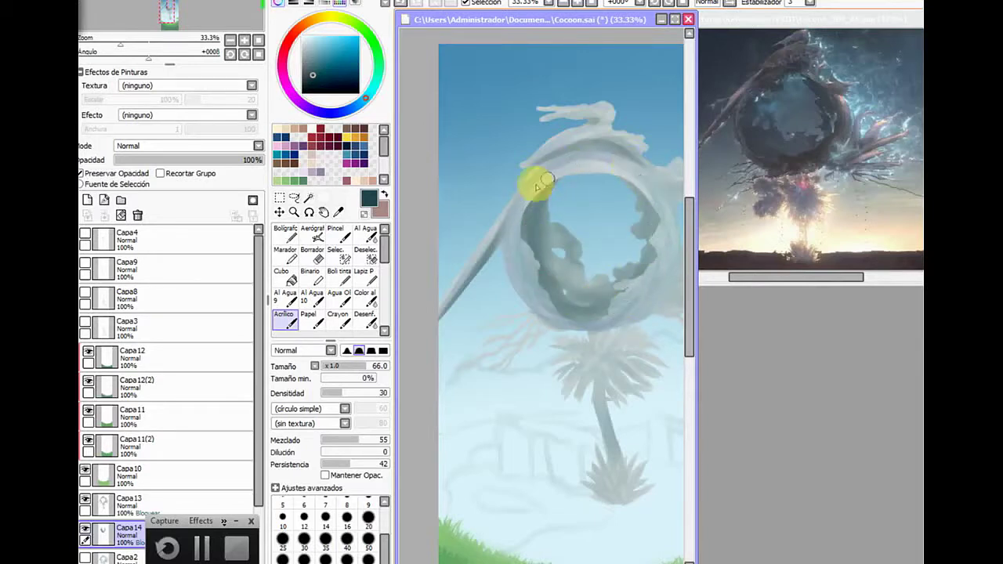
On layer Capa13, shade the pillar's feathers and base with the dark teal at brush size 50
click(128, 506)
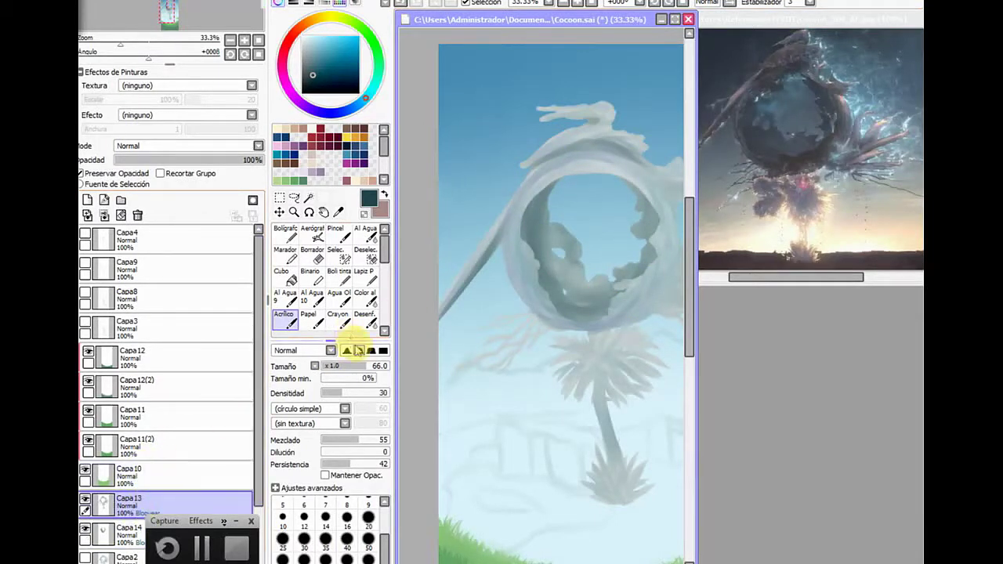
click(357, 351)
click(374, 365)
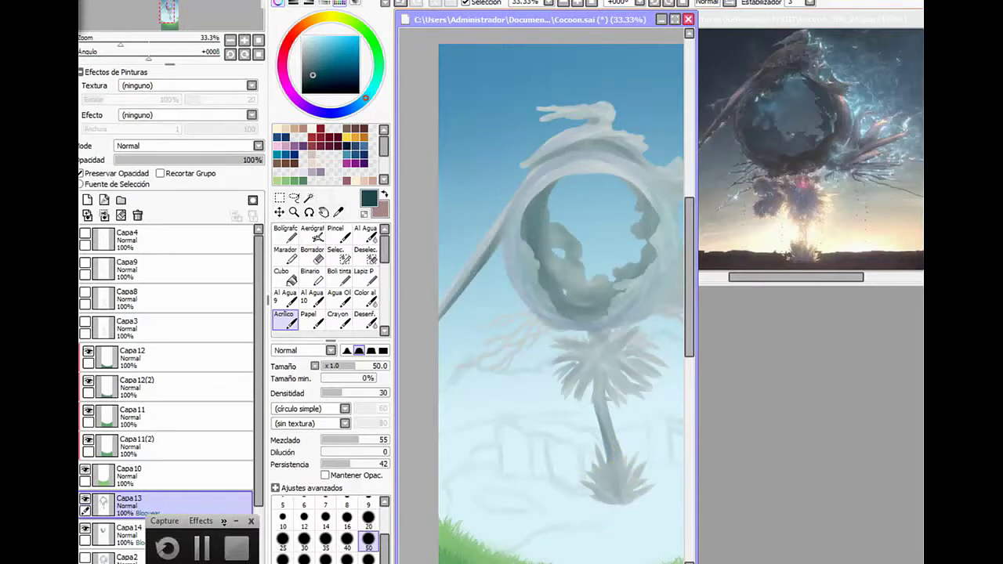
Highlight the ring's left rim in a near-white blue at density 90
click(316, 48)
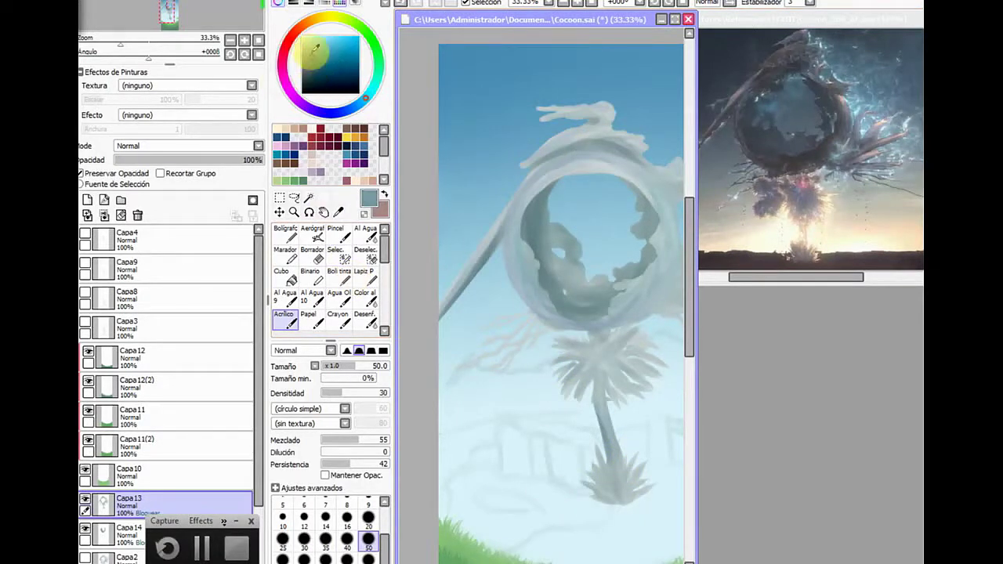
click(383, 393)
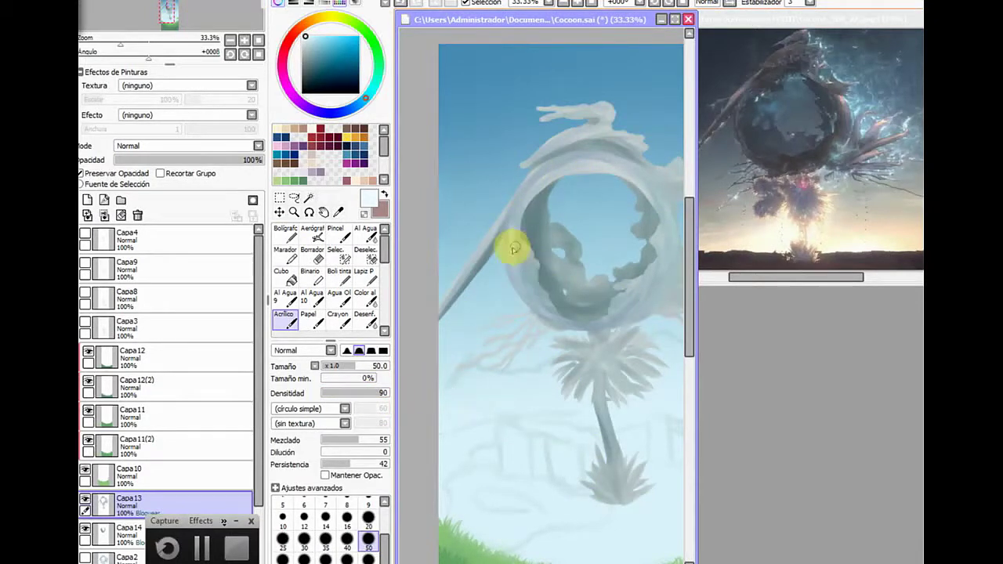
mouse_move(514, 249)
mouse_down()
mouse_move(524, 287)
mouse_move(533, 280)
mouse_up()
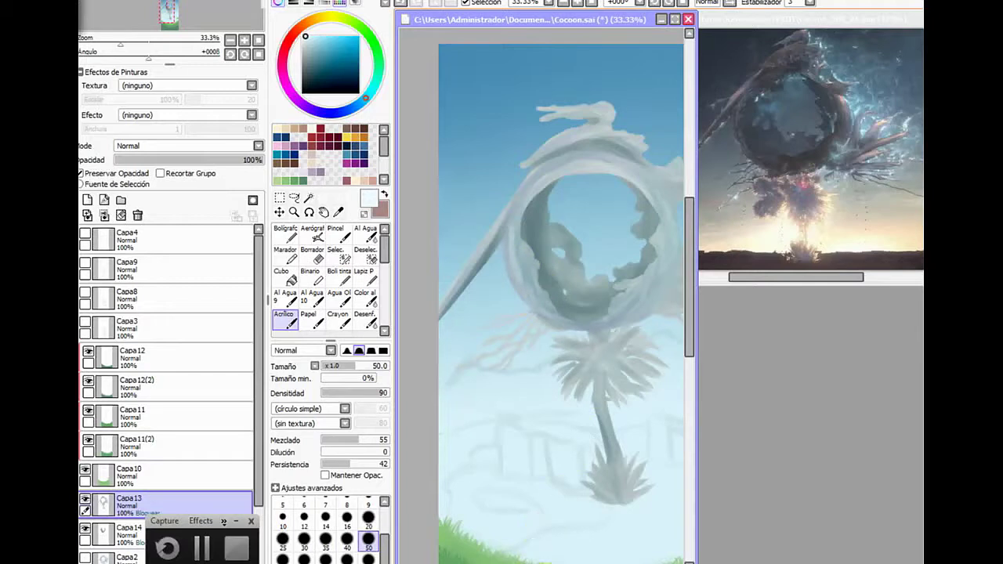
Shade the ring's right feathers and the pillar's trunk in dark teal at density 56
drag(533, 562, 564, 562)
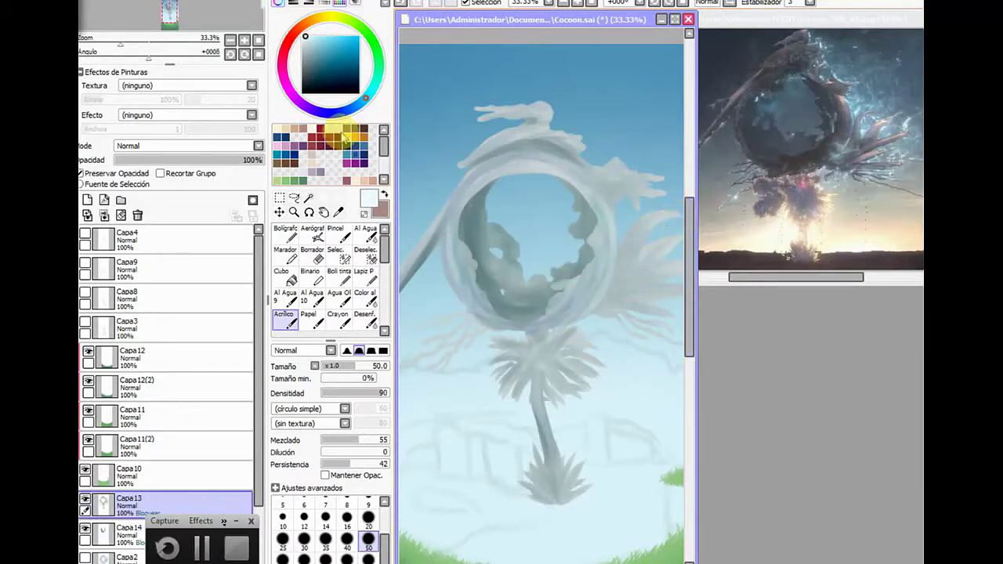
drag(316, 44, 313, 76)
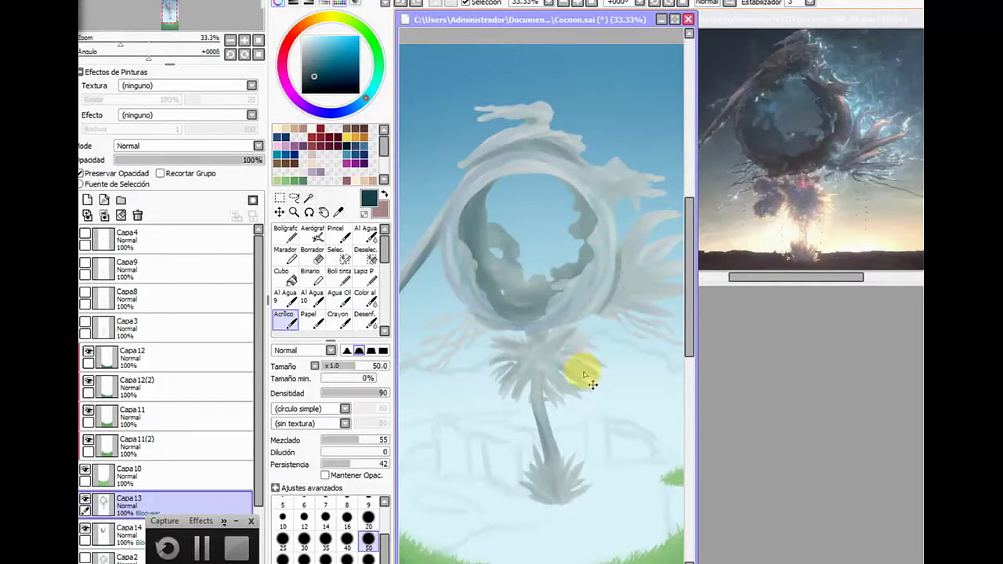
click(359, 392)
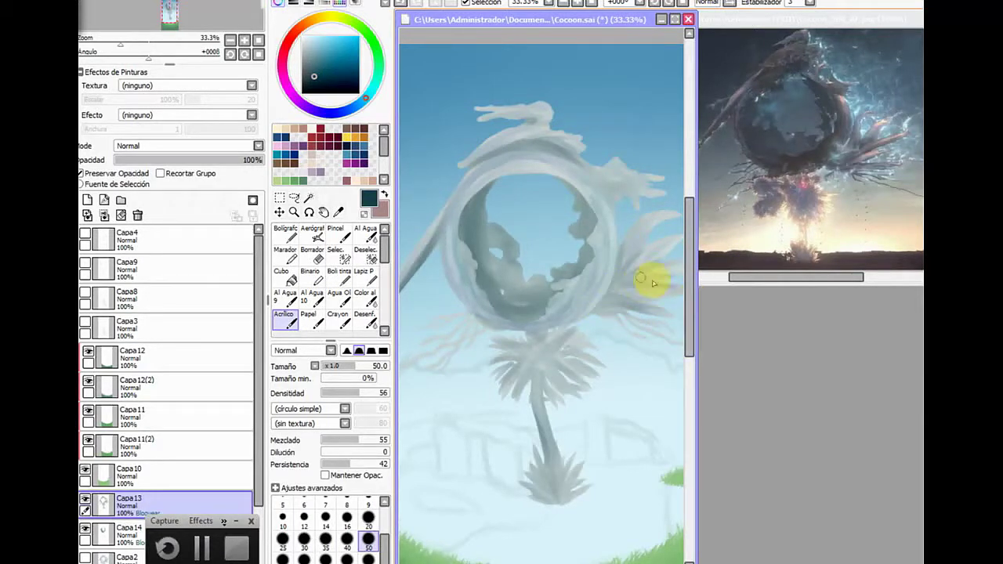
mouse_move(631, 276)
mouse_down()
mouse_move(703, 217)
mouse_move(628, 270)
mouse_move(663, 229)
mouse_move(643, 239)
mouse_move(656, 253)
mouse_move(684, 210)
mouse_up()
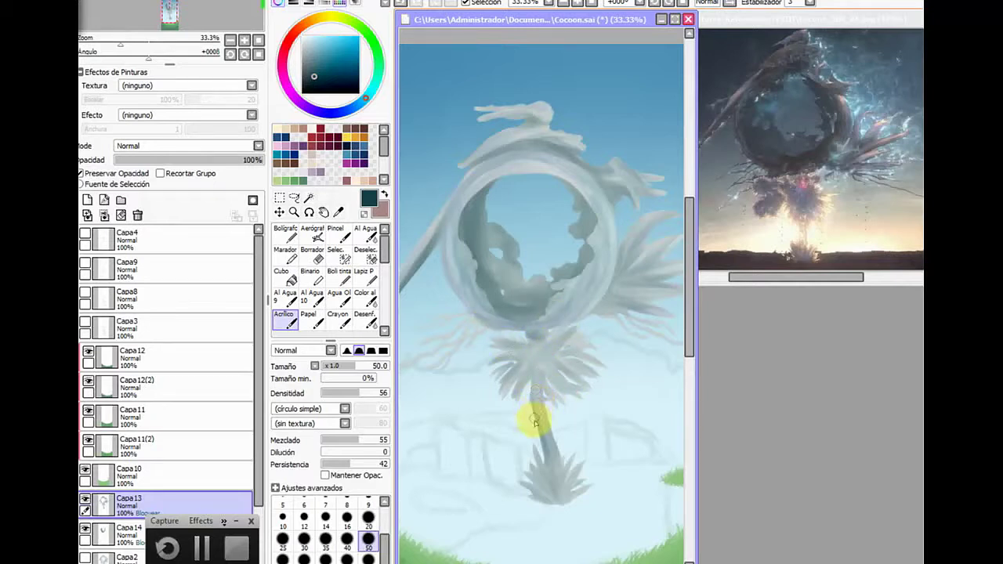
drag(541, 432, 554, 476)
drag(552, 431, 560, 482)
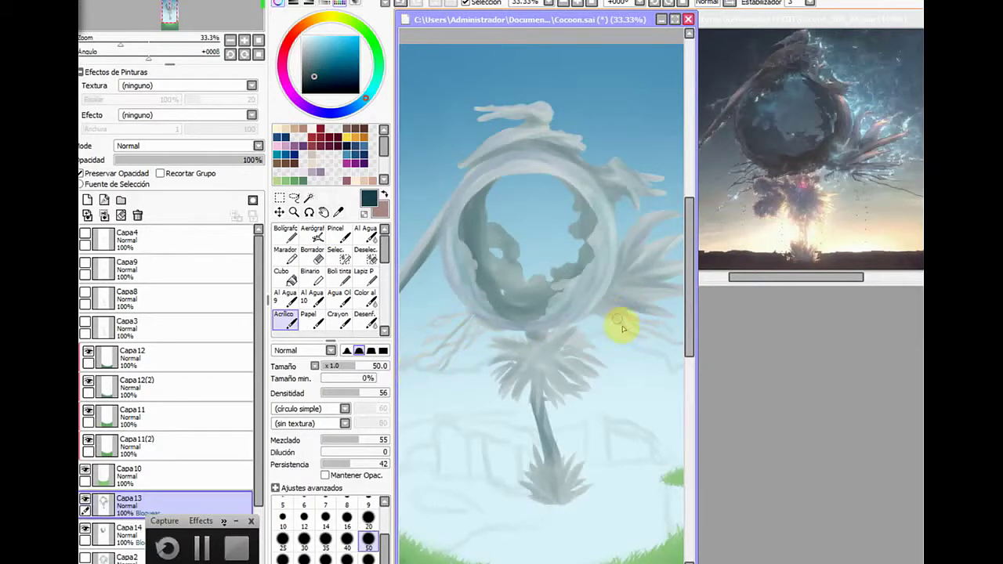
drag(478, 299, 515, 306)
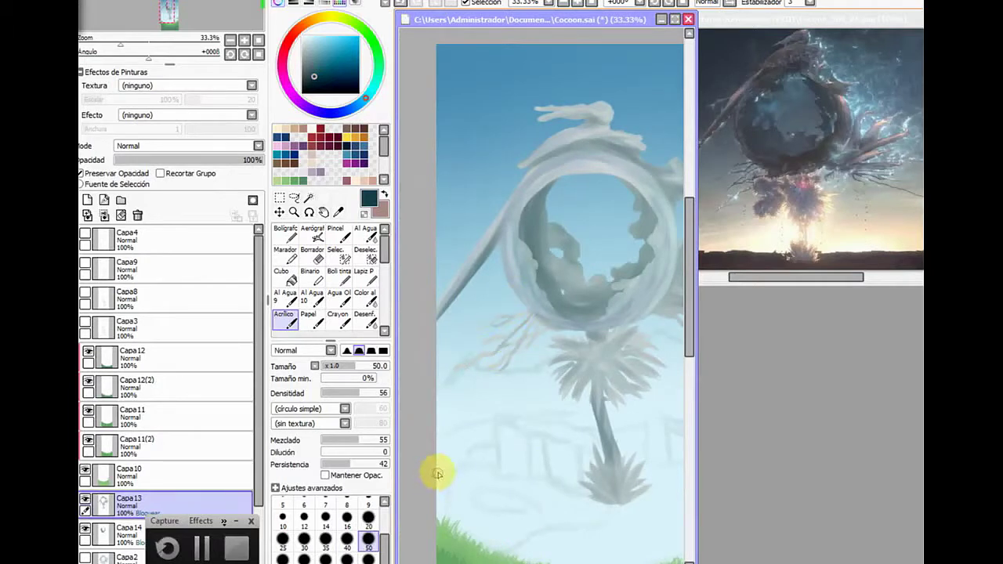
Create a layer group above Capa12 and move Capa12, Capa12(2), Capa11, Capa11(2) and Capa10 into it
click(187, 351)
click(121, 200)
drag(167, 381, 173, 363)
drag(175, 423, 192, 403)
drag(180, 448, 195, 429)
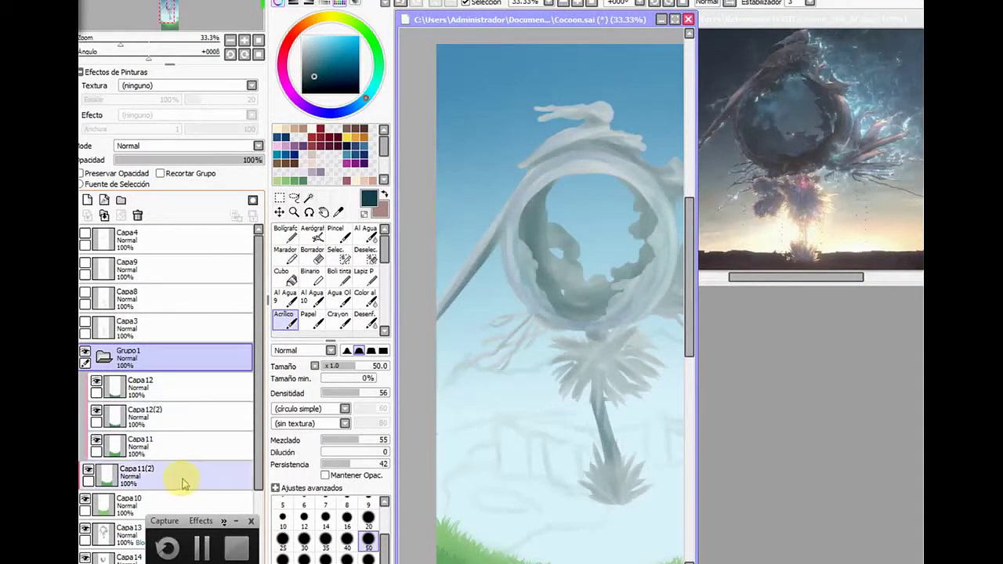
drag(183, 475, 195, 456)
drag(136, 507, 142, 477)
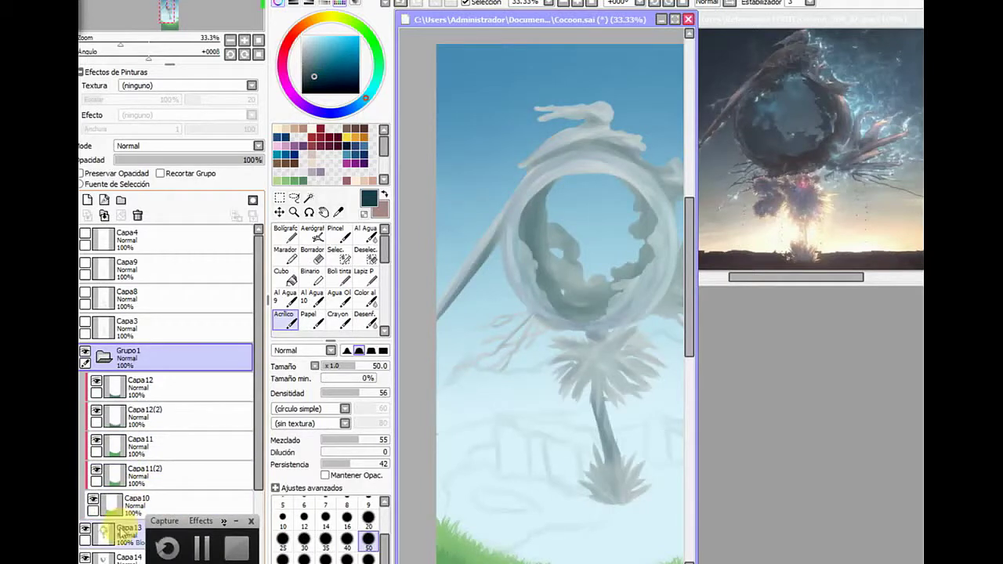
Create a second layer group above Capa13 and move Capa13, Capa14 and Capa2 into it
click(122, 531)
click(121, 202)
drag(259, 411, 255, 492)
drag(185, 445, 194, 415)
drag(185, 470, 191, 453)
drag(142, 504, 157, 492)
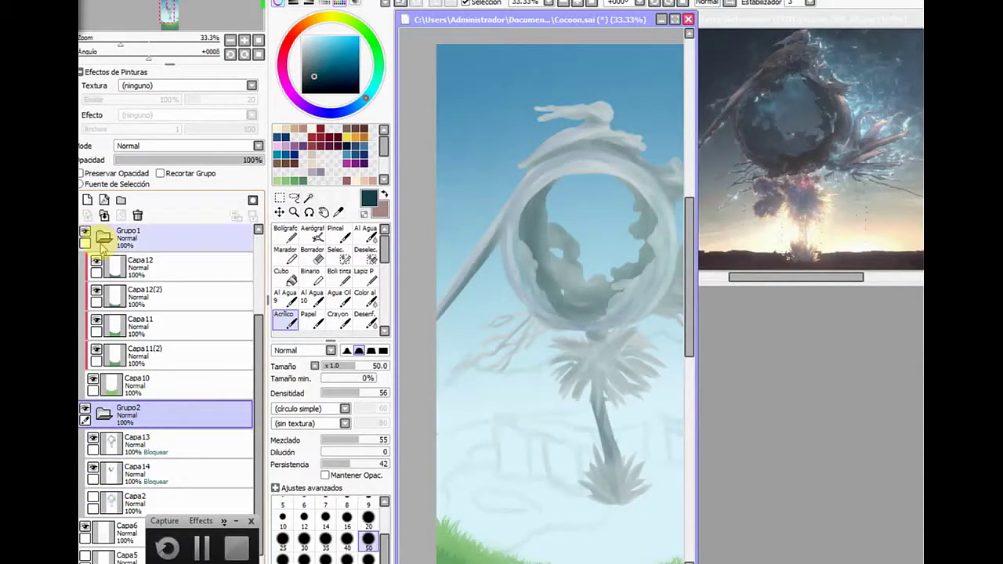
Add a new layer at the top of the Cocoon group, clipped to the layers below, with blending mode Superponer
click(87, 201)
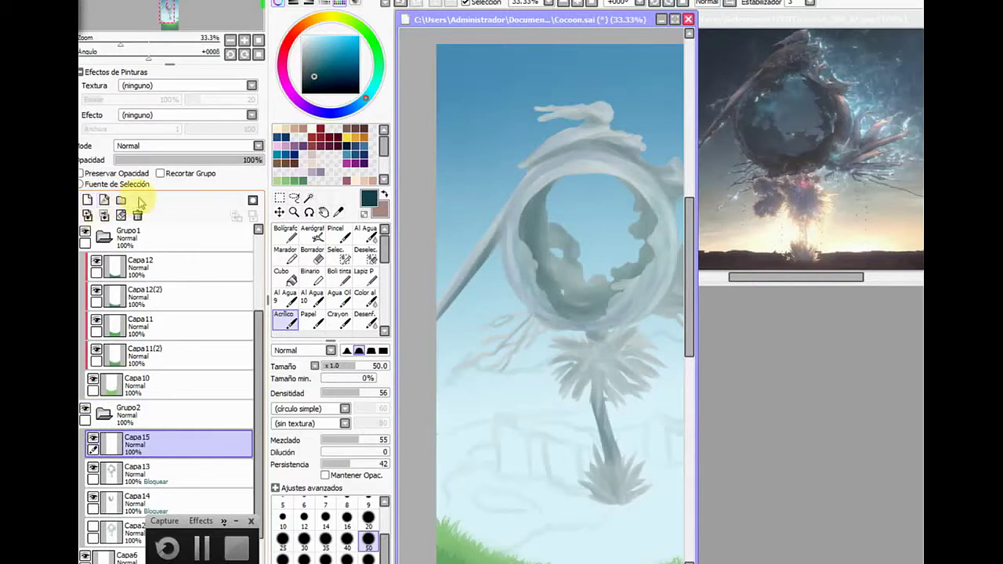
click(160, 173)
click(168, 145)
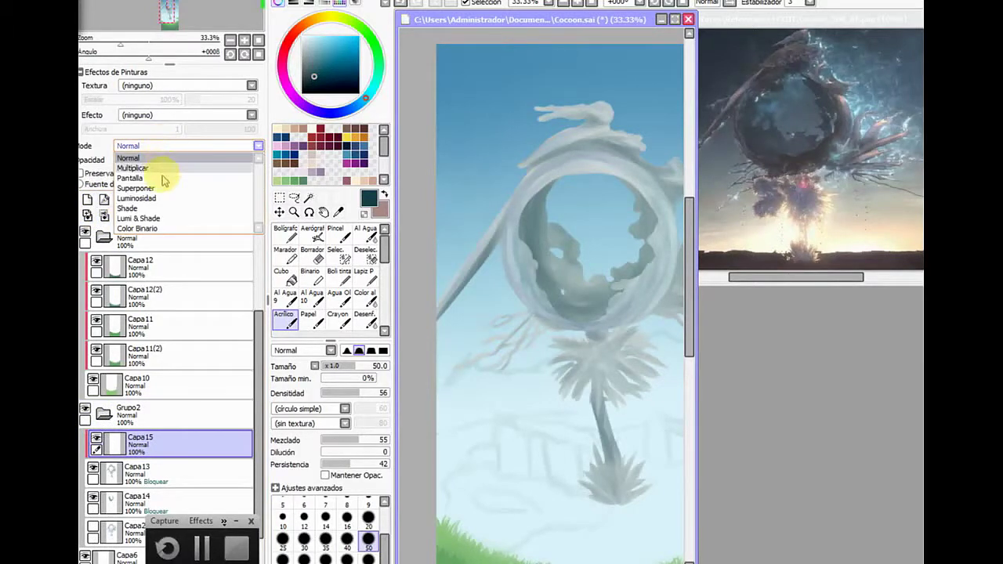
click(165, 178)
Airbrush muted violet-blue at size 340 over the ring, right feathers and pillar, and soften it with the blur brush at size 245, density 57
click(674, 19)
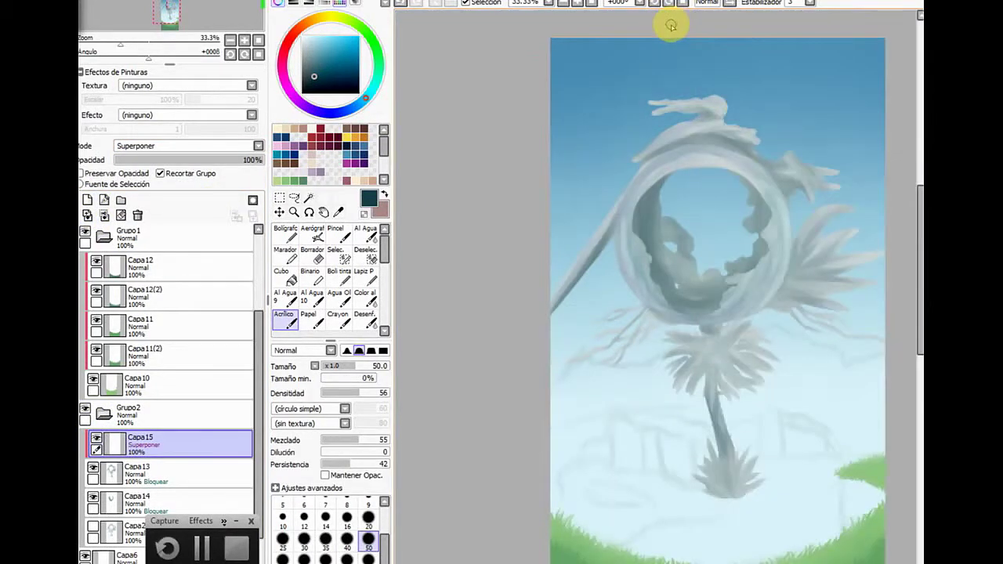
drag(698, 562, 730, 562)
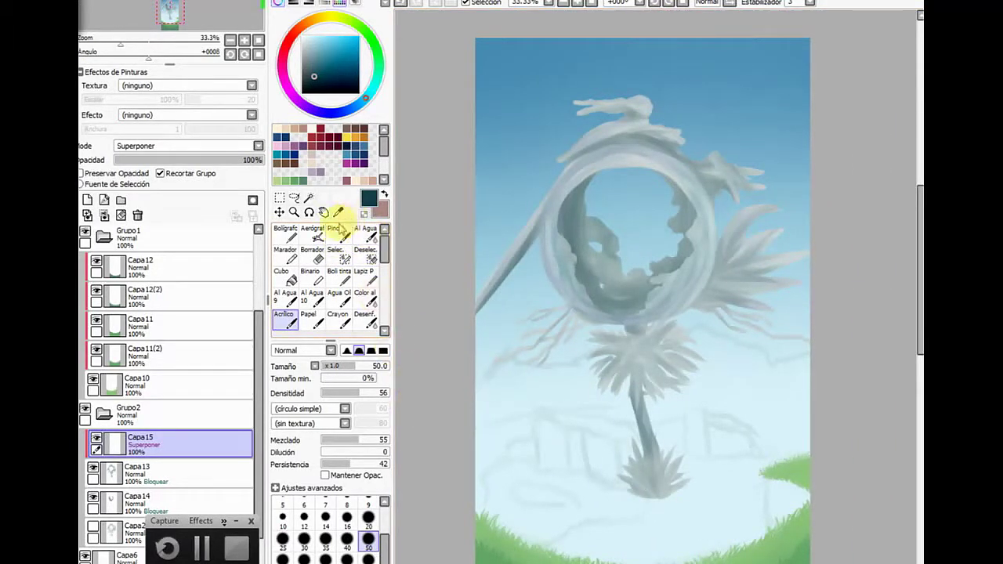
click(312, 233)
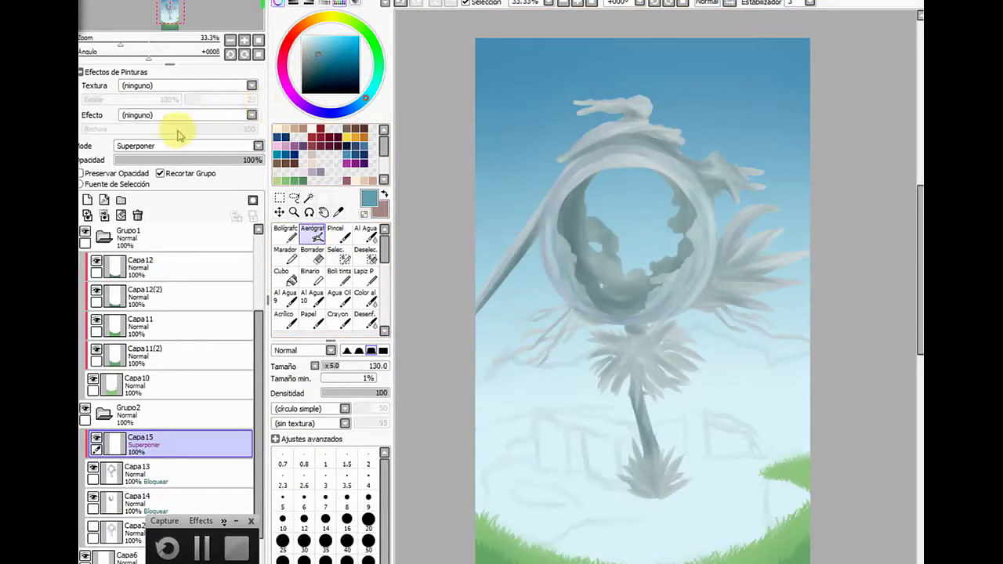
click(368, 366)
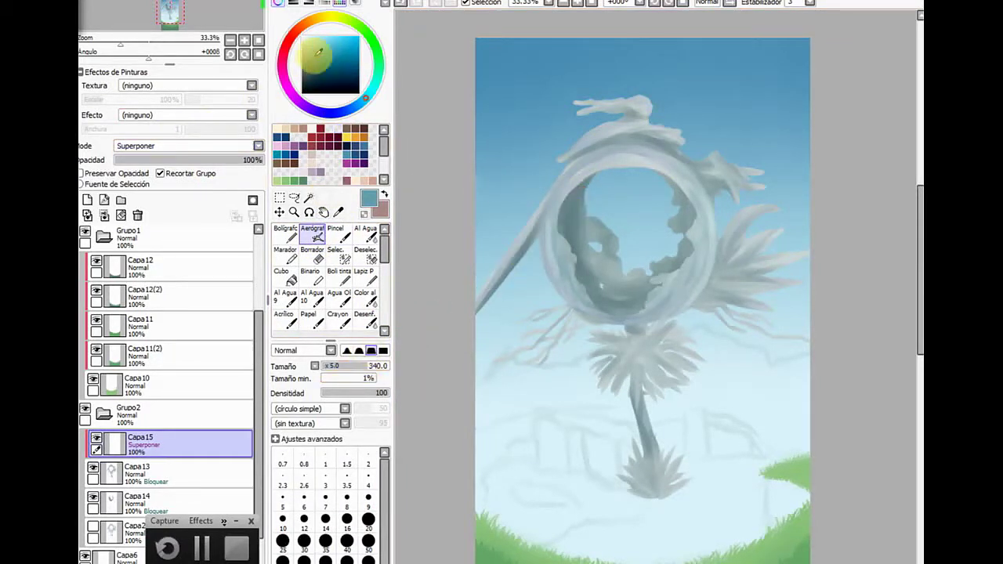
click(326, 112)
mouse_move(591, 305)
mouse_down()
mouse_move(682, 253)
mouse_move(678, 206)
mouse_move(667, 326)
mouse_move(647, 334)
mouse_move(609, 412)
mouse_move(644, 486)
mouse_move(548, 264)
mouse_move(542, 337)
mouse_move(513, 357)
mouse_up()
drag(735, 326, 739, 230)
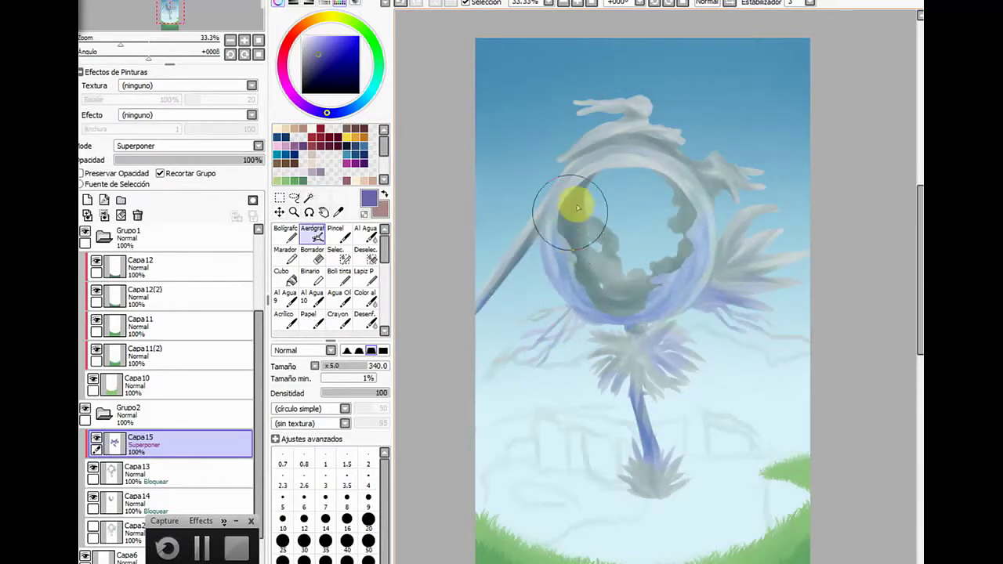
mouse_move(703, 242)
mouse_down()
mouse_move(713, 274)
mouse_move(734, 291)
mouse_up()
drag(719, 186, 701, 191)
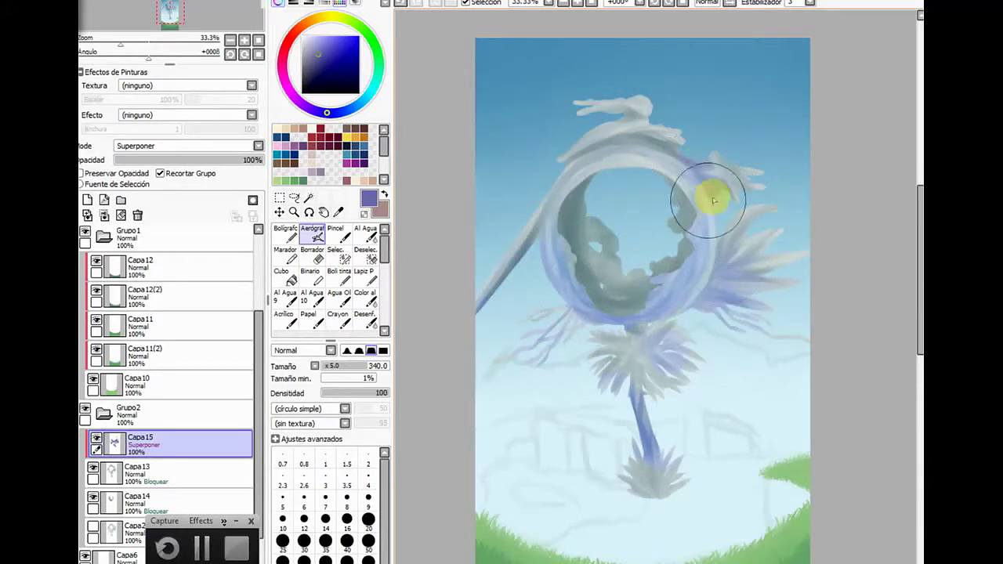
click(366, 322)
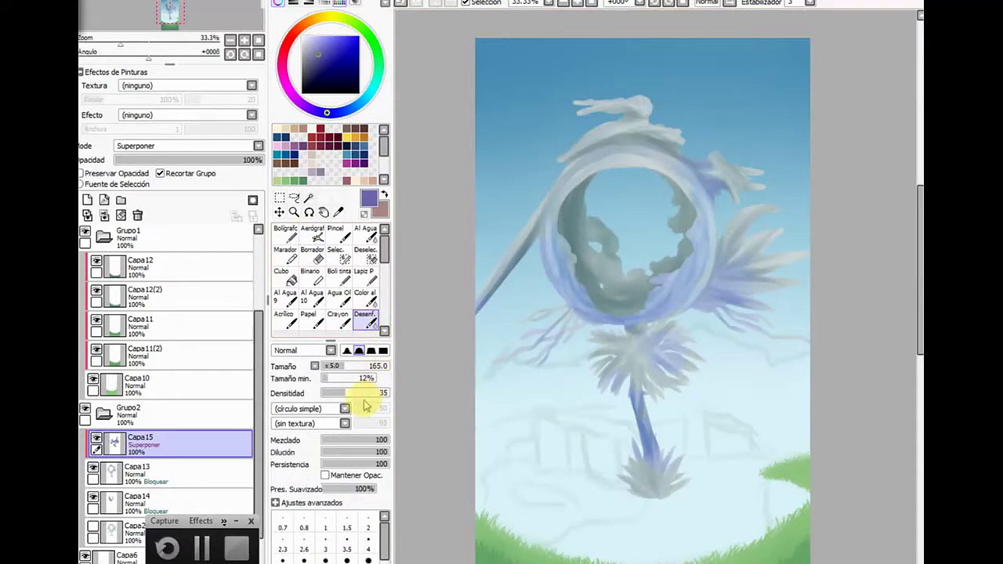
mouse_move(590, 174)
mouse_down()
mouse_move(531, 242)
mouse_move(584, 160)
mouse_move(588, 201)
mouse_move(611, 232)
mouse_move(633, 305)
mouse_move(659, 294)
mouse_move(608, 306)
mouse_move(696, 228)
mouse_move(717, 183)
mouse_move(657, 128)
mouse_move(734, 327)
mouse_move(747, 260)
mouse_move(757, 323)
mouse_move(746, 220)
mouse_move(638, 337)
mouse_move(618, 329)
mouse_move(530, 94)
mouse_move(688, 108)
mouse_move(805, 185)
mouse_up()
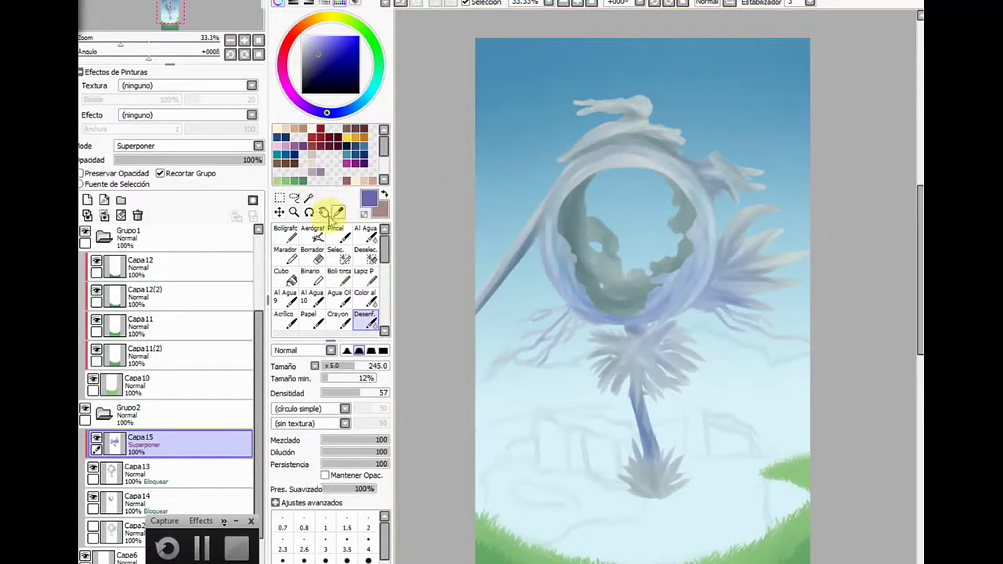
Airbrush a light cyan-blue over the ring's upper edges, its top ornaments and the slanted left arm
drag(348, 107, 364, 96)
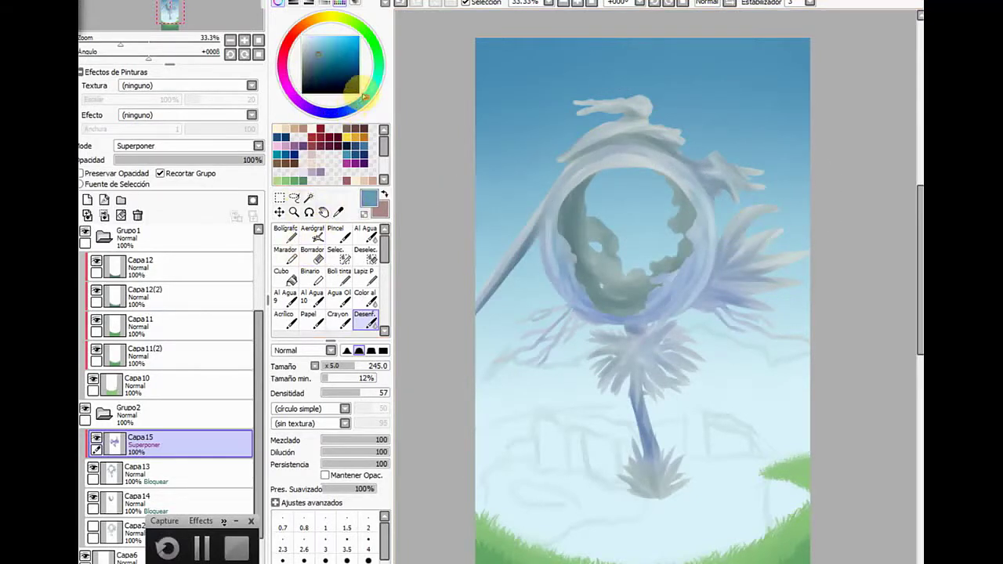
drag(320, 46, 315, 46)
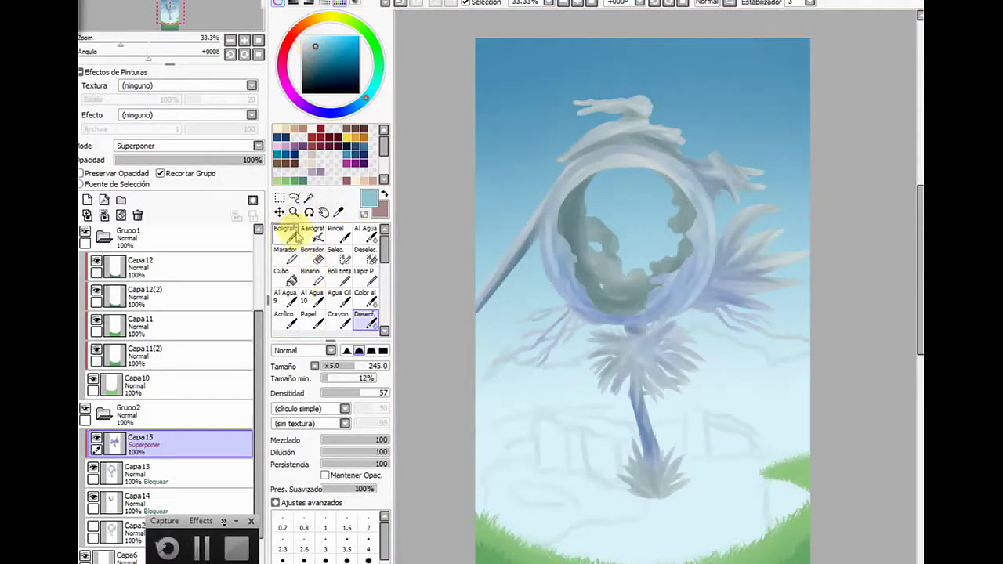
click(312, 234)
mouse_move(578, 237)
mouse_down()
mouse_move(569, 210)
mouse_move(582, 174)
mouse_move(550, 200)
mouse_move(518, 262)
mouse_move(525, 245)
mouse_move(559, 229)
mouse_move(603, 249)
mouse_move(633, 321)
mouse_move(697, 276)
mouse_move(714, 216)
mouse_move(706, 196)
mouse_move(724, 159)
mouse_move(748, 178)
mouse_move(758, 261)
mouse_move(779, 244)
mouse_move(751, 306)
mouse_move(752, 340)
mouse_move(646, 103)
mouse_up()
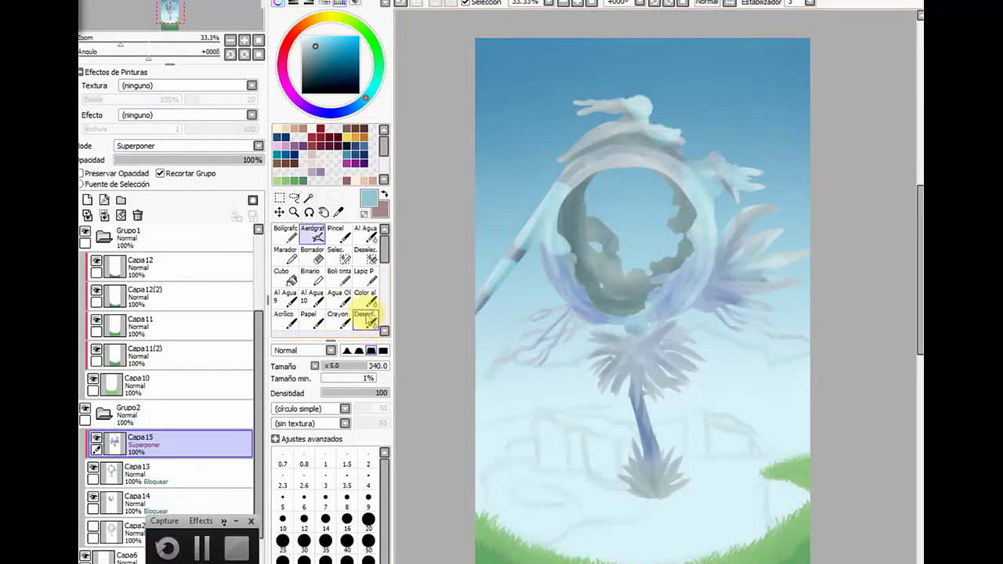
Soften the cyan tint on the slanted arm, ring and right feathers with the blur brush at size 245, density 57
click(366, 317)
mouse_move(566, 347)
mouse_down()
mouse_move(644, 529)
mouse_move(568, 233)
mouse_move(522, 247)
mouse_move(568, 196)
mouse_move(538, 194)
mouse_move(577, 155)
mouse_move(596, 167)
mouse_move(622, 257)
mouse_move(676, 274)
mouse_move(669, 315)
mouse_move(683, 316)
mouse_move(685, 273)
mouse_move(709, 294)
mouse_up()
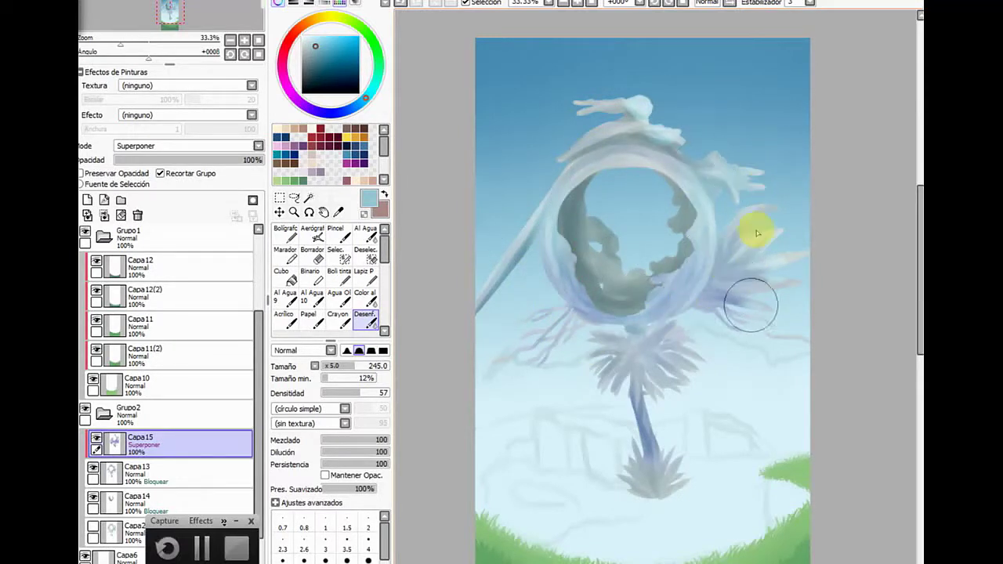
mouse_move(567, 205)
mouse_down()
mouse_move(598, 333)
mouse_move(670, 198)
mouse_move(565, 236)
mouse_move(648, 166)
mouse_move(604, 301)
mouse_move(717, 215)
mouse_move(540, 245)
mouse_move(671, 250)
mouse_up()
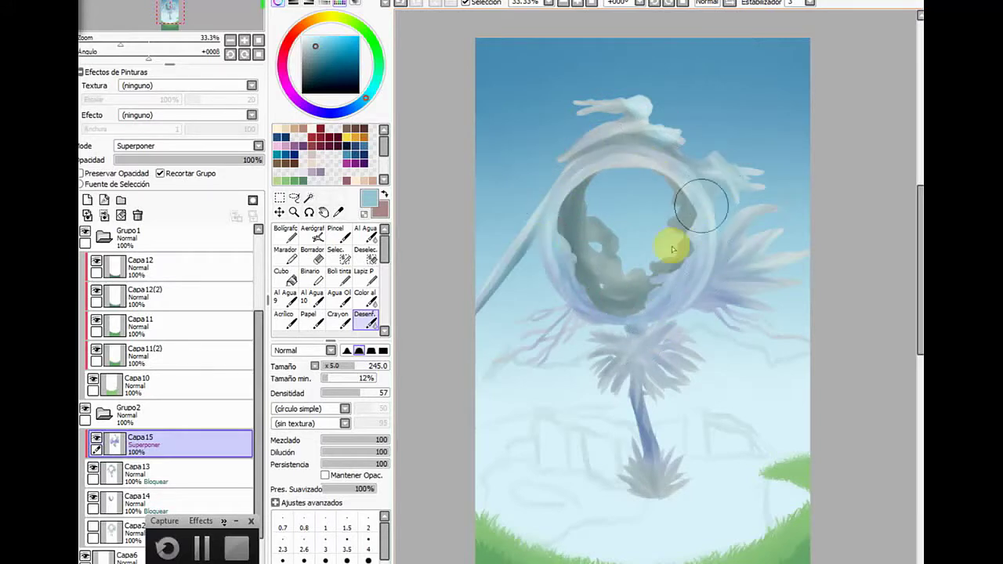
Airbrush muted violet at size 340 along the ring's upper-left edge and blend it with the blur brush at size 245
click(310, 108)
click(314, 60)
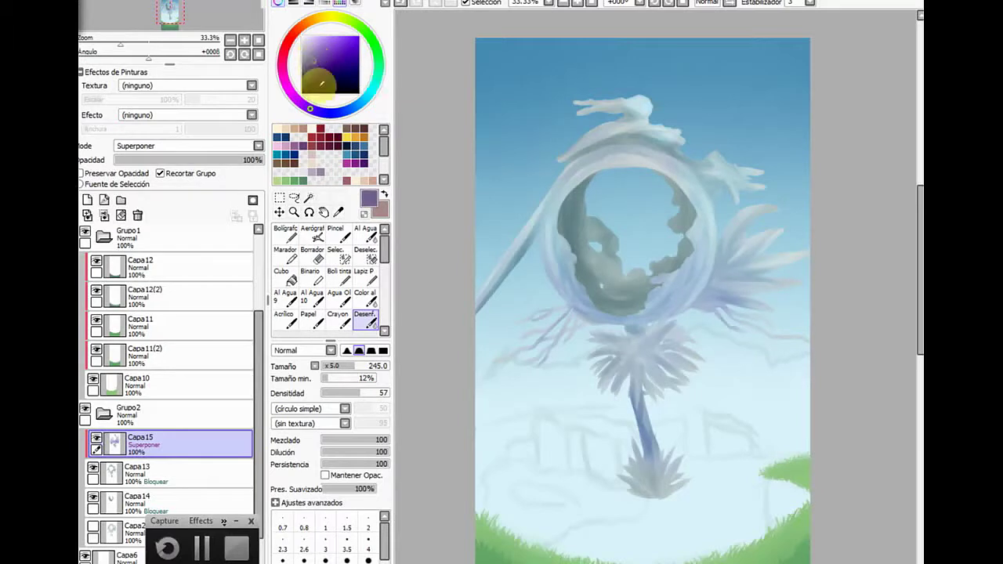
click(313, 235)
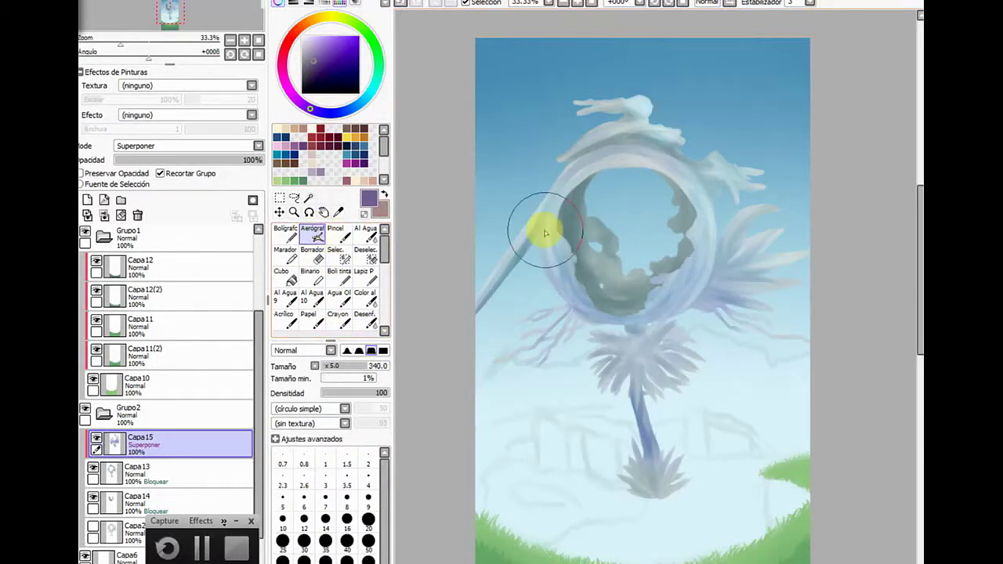
mouse_move(538, 224)
mouse_down()
mouse_move(589, 268)
mouse_move(689, 280)
mouse_move(703, 258)
mouse_move(682, 169)
mouse_move(597, 135)
mouse_move(548, 196)
mouse_up()
click(364, 318)
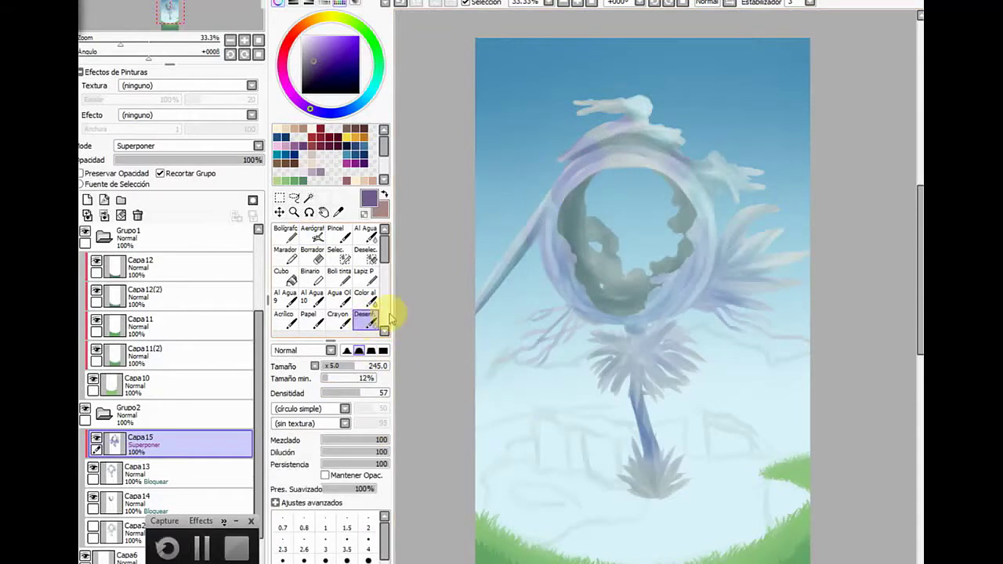
drag(618, 157, 663, 167)
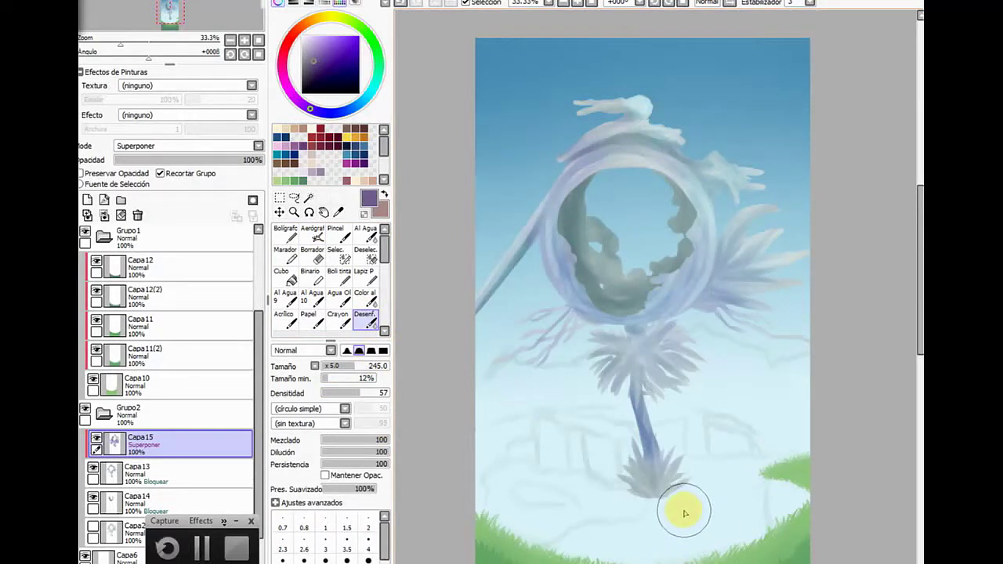
Add a new layer directly above Capa14, clipped to it, with blending mode Superponer
click(188, 500)
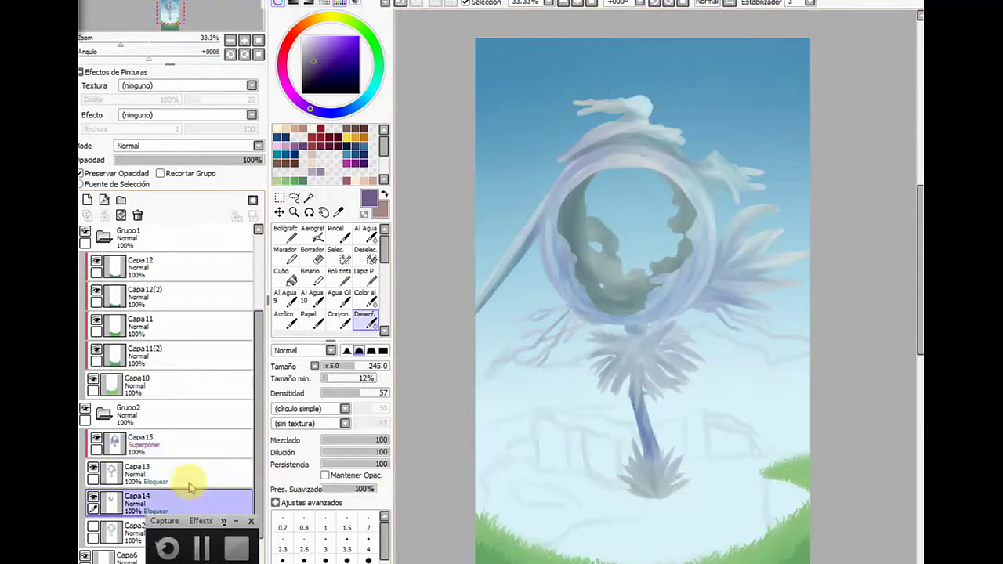
click(104, 199)
click(188, 146)
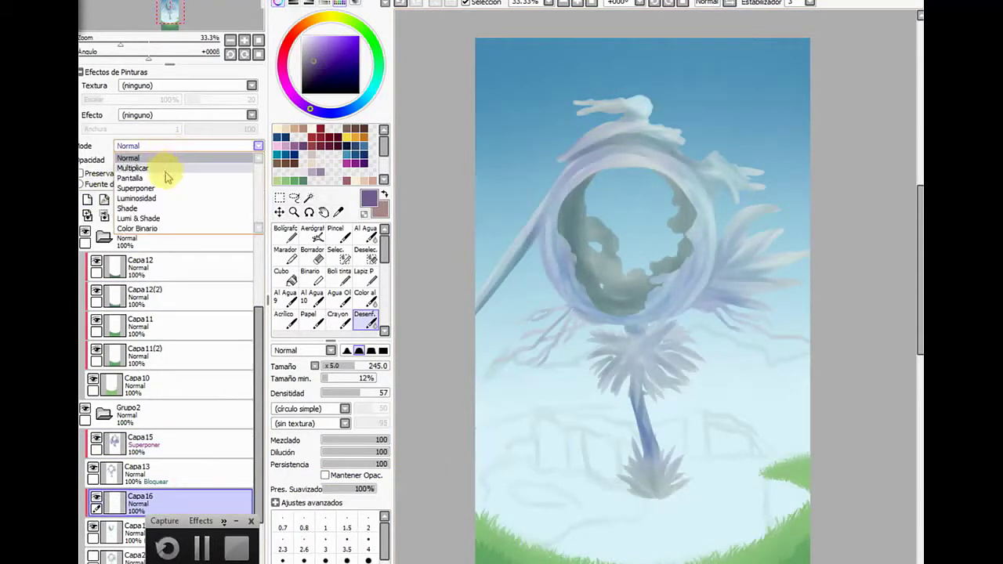
click(165, 189)
Airbrush violet and muted blue over the left and lower parts of the ring's inner wall, and blur the transitions
click(312, 234)
mouse_move(588, 247)
mouse_down()
mouse_move(572, 230)
mouse_move(576, 213)
mouse_move(609, 286)
mouse_move(520, 276)
mouse_up()
drag(378, 107, 357, 109)
click(318, 54)
mouse_move(609, 216)
mouse_down()
mouse_move(624, 267)
mouse_move(651, 272)
mouse_move(674, 250)
mouse_move(670, 196)
mouse_up()
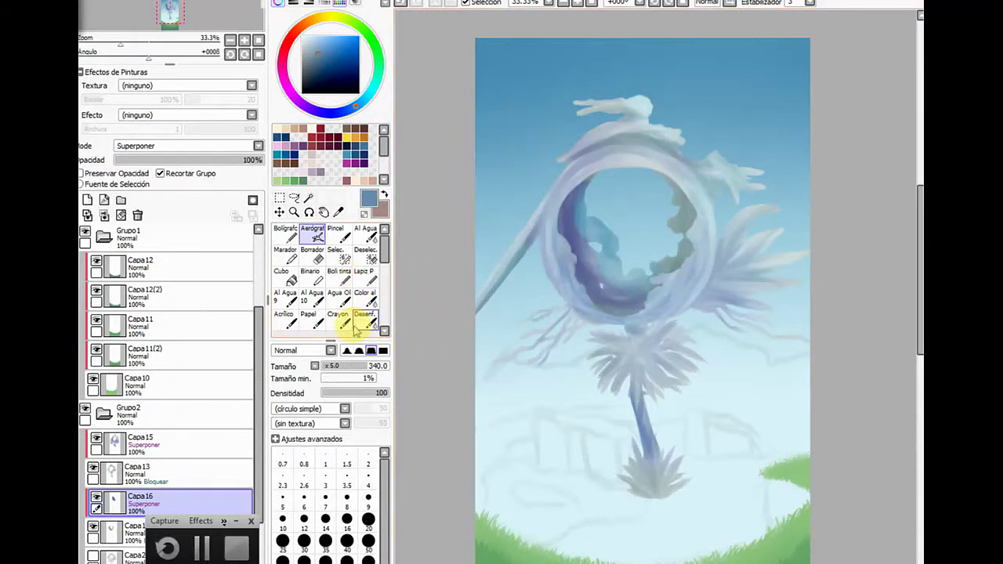
click(364, 317)
mouse_move(638, 227)
mouse_down()
mouse_move(584, 196)
mouse_move(595, 251)
mouse_move(692, 169)
mouse_move(684, 262)
mouse_move(623, 311)
mouse_move(594, 300)
mouse_move(672, 291)
mouse_up()
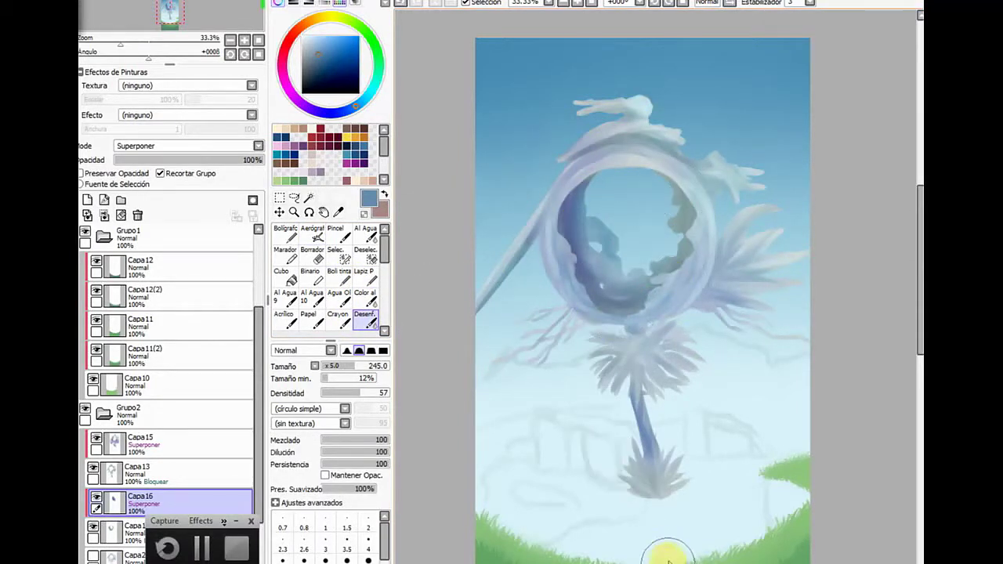
Airbrush muted blue on the inner wall's upper-right part and dark violet on its lower-right part, and blend both with the blur brush
click(286, 233)
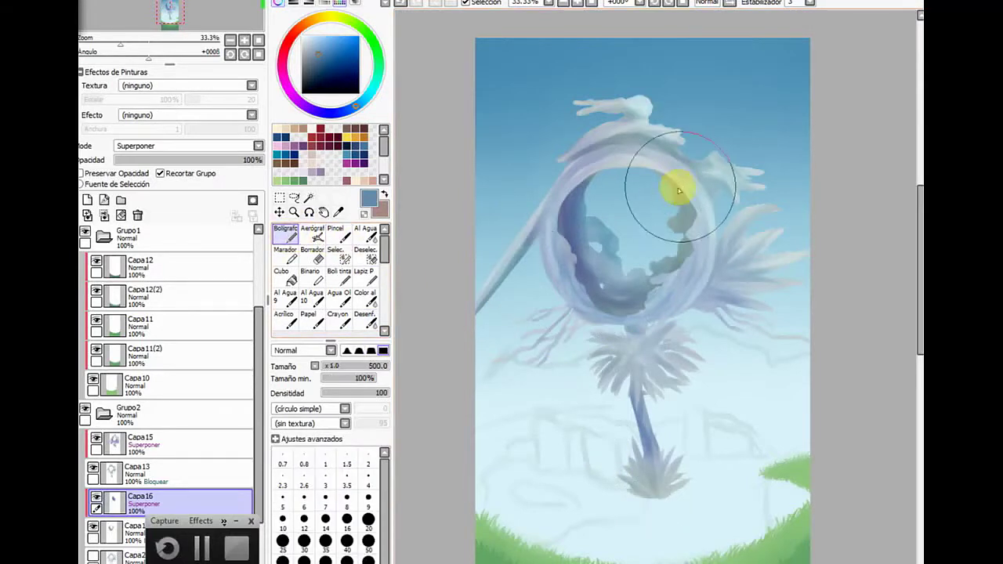
click(311, 233)
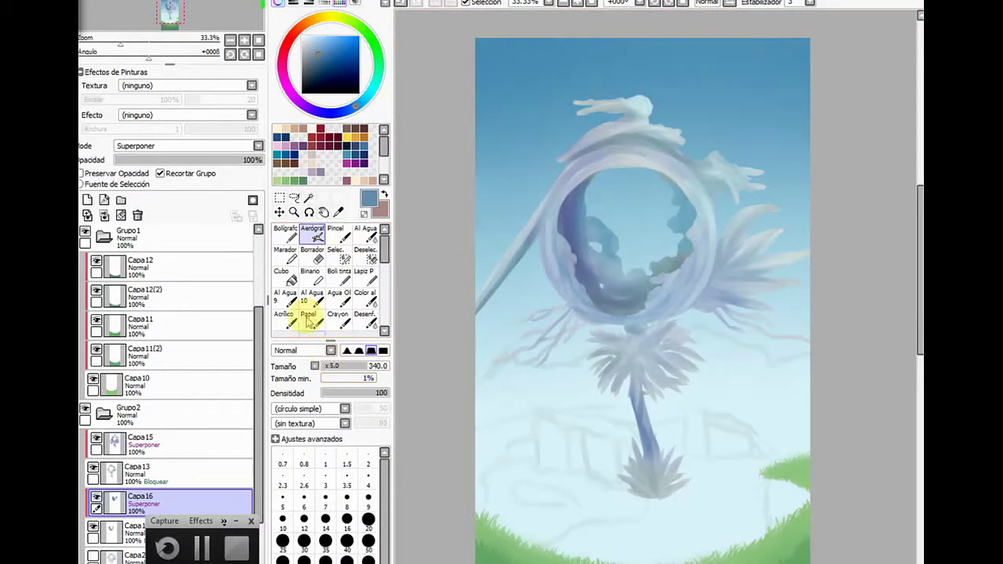
click(332, 113)
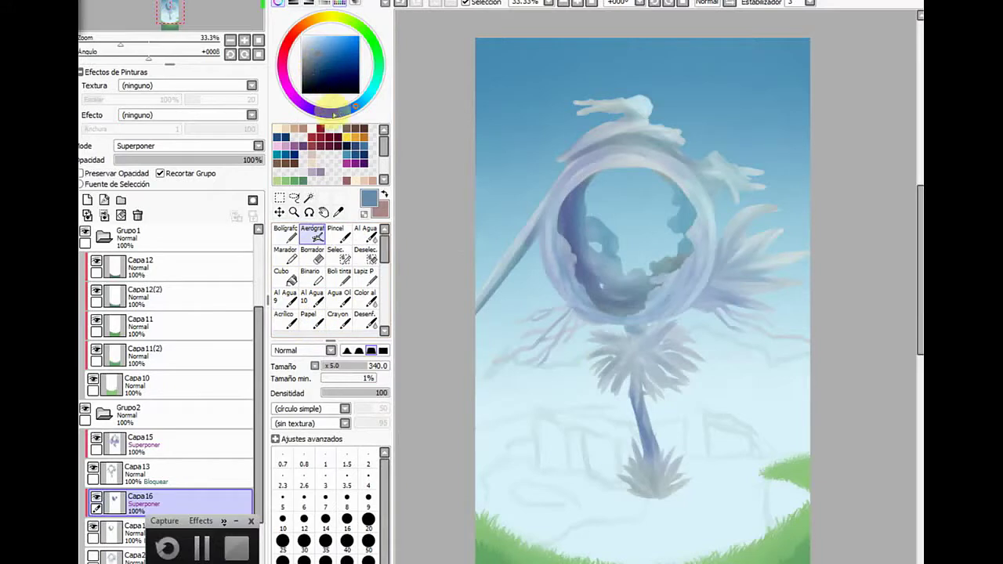
click(316, 48)
click(313, 64)
click(311, 109)
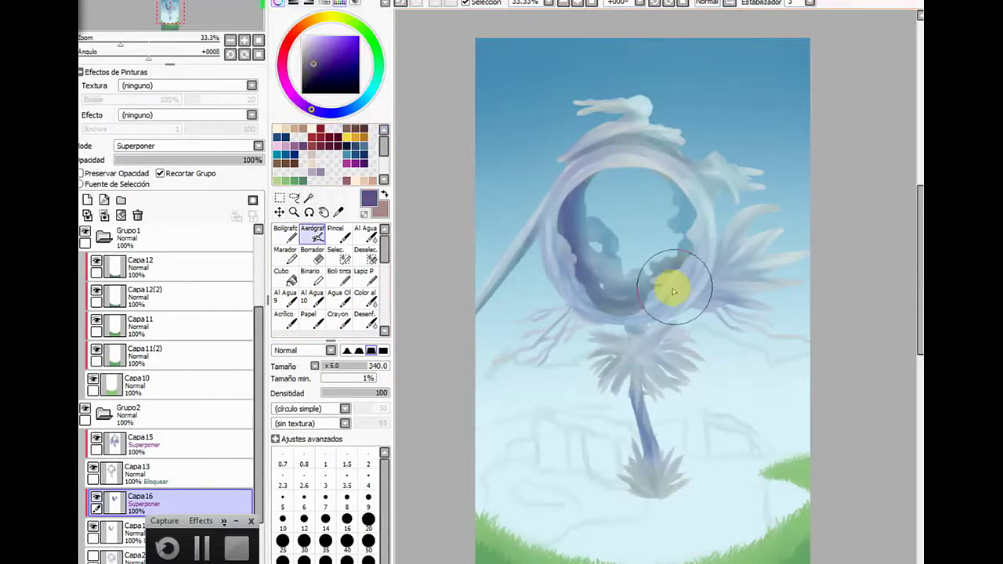
drag(667, 290, 692, 284)
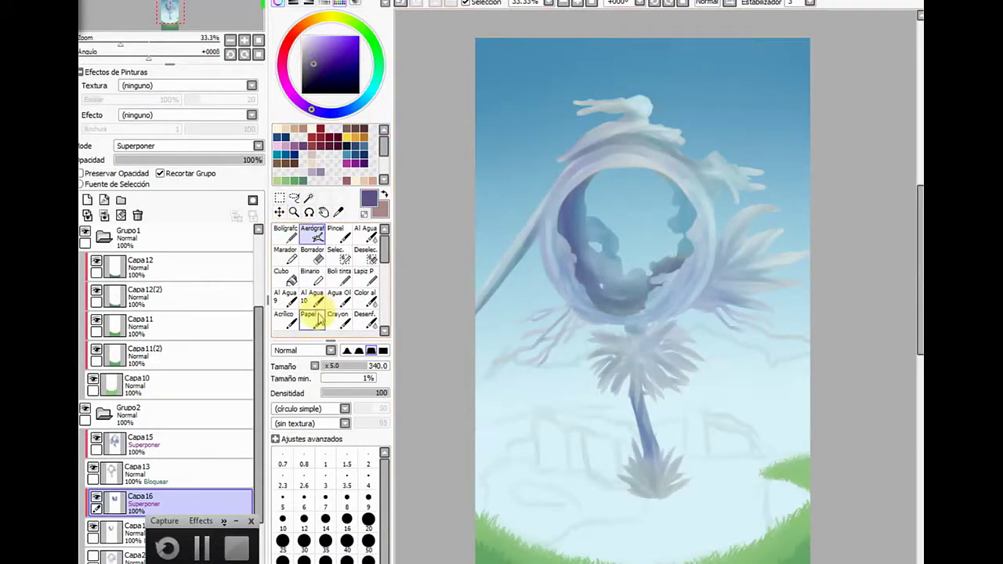
click(365, 317)
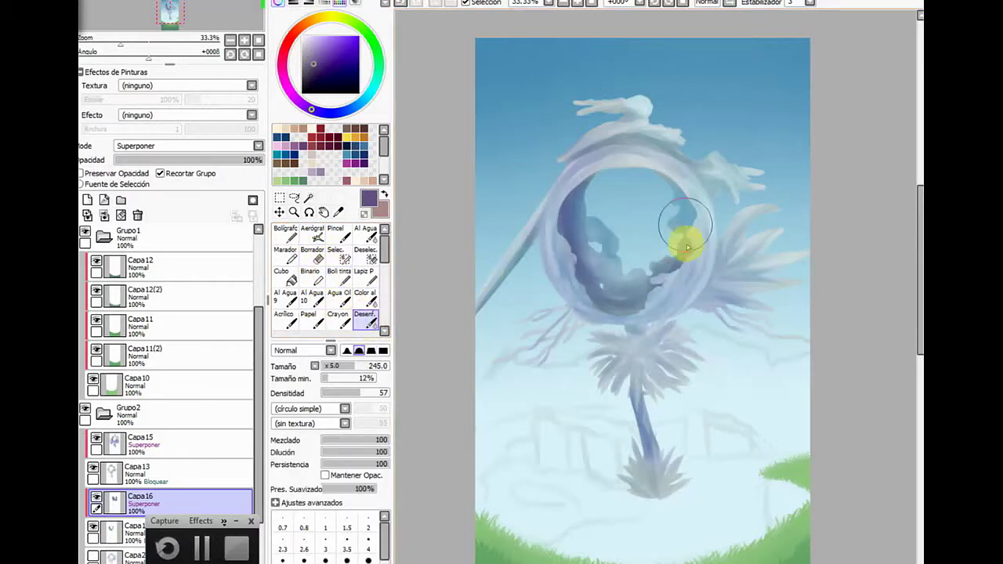
mouse_move(689, 202)
mouse_down()
mouse_move(686, 227)
mouse_move(600, 276)
mouse_move(630, 219)
mouse_move(608, 497)
mouse_move(632, 429)
mouse_up()
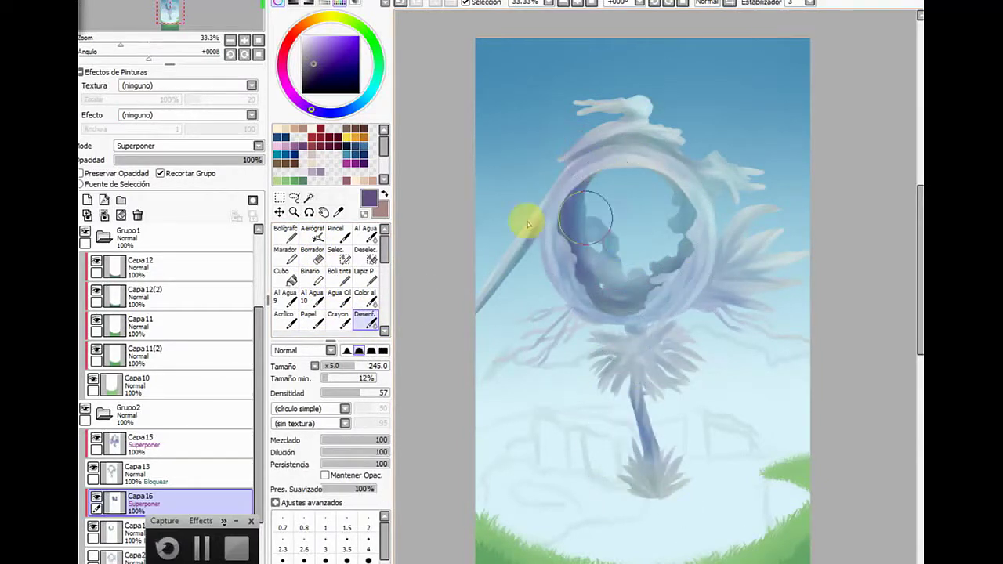
Add a new clipped layer in Normal mode and place it between Capa15 and Capa13
click(135, 427)
click(134, 439)
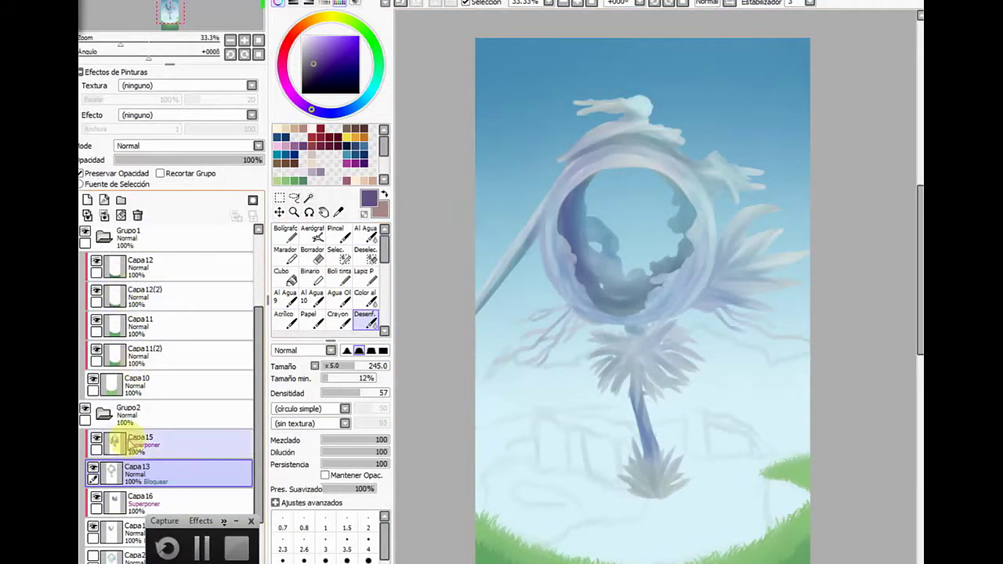
click(87, 200)
click(188, 172)
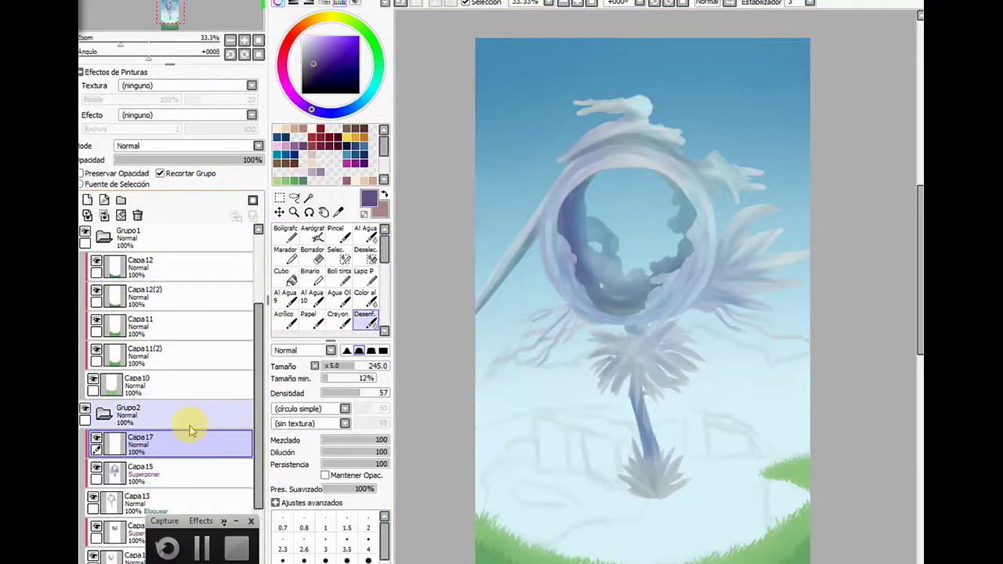
drag(188, 486, 189, 435)
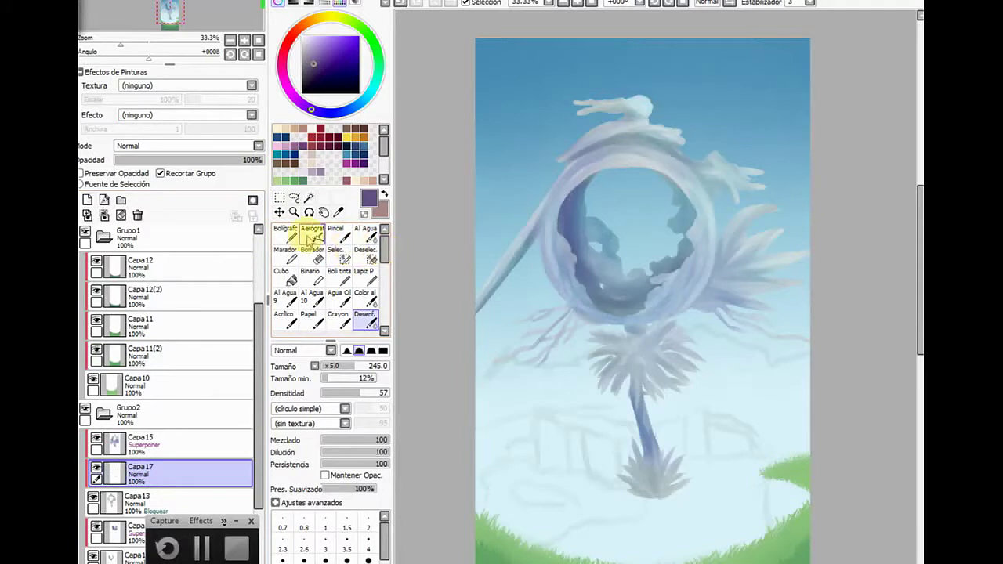
Paint fine highlights on the feather tuft below the ring with the Acrílico brush at size 34, density 38, in pale cyan sampled from the ring
click(284, 317)
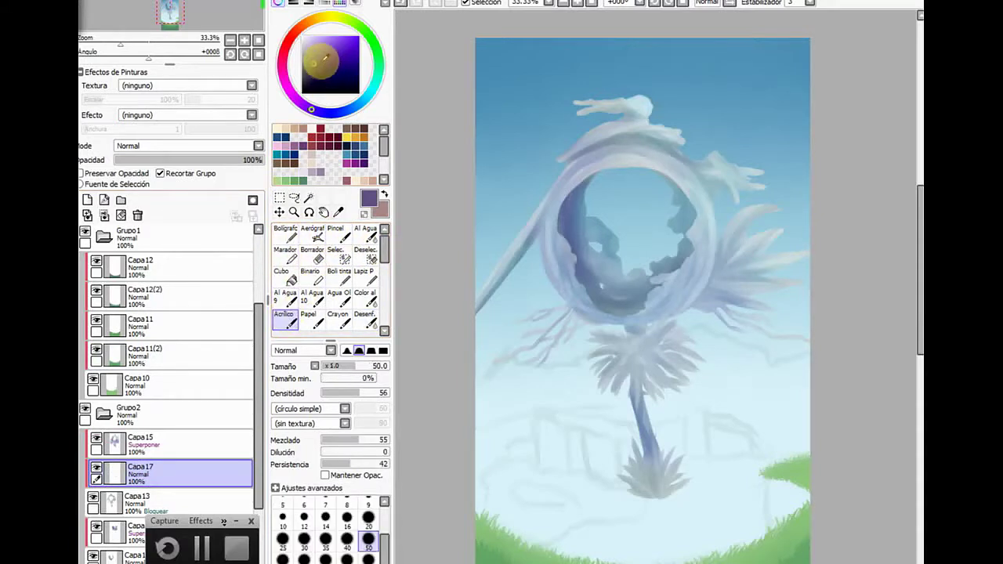
click(301, 37)
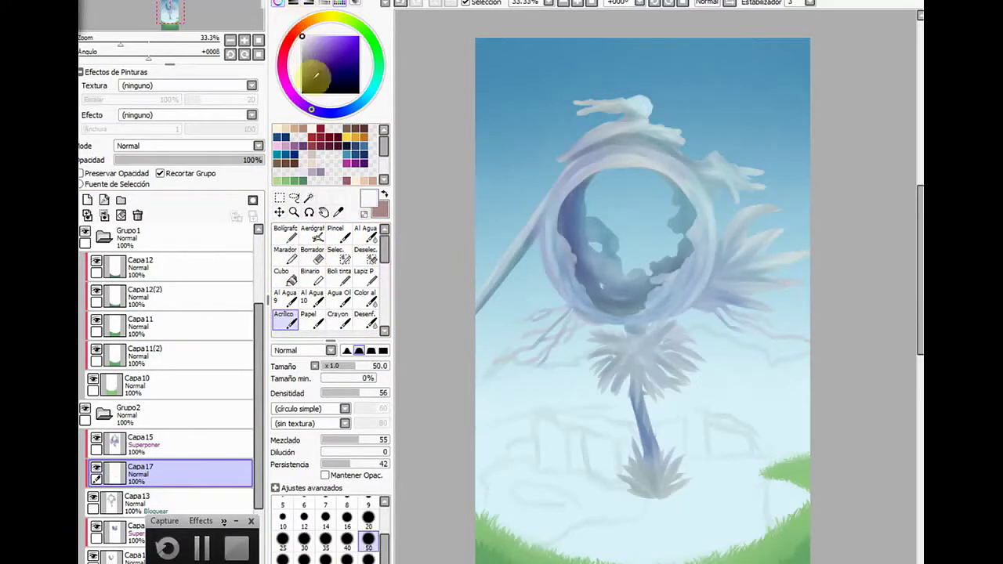
click(336, 369)
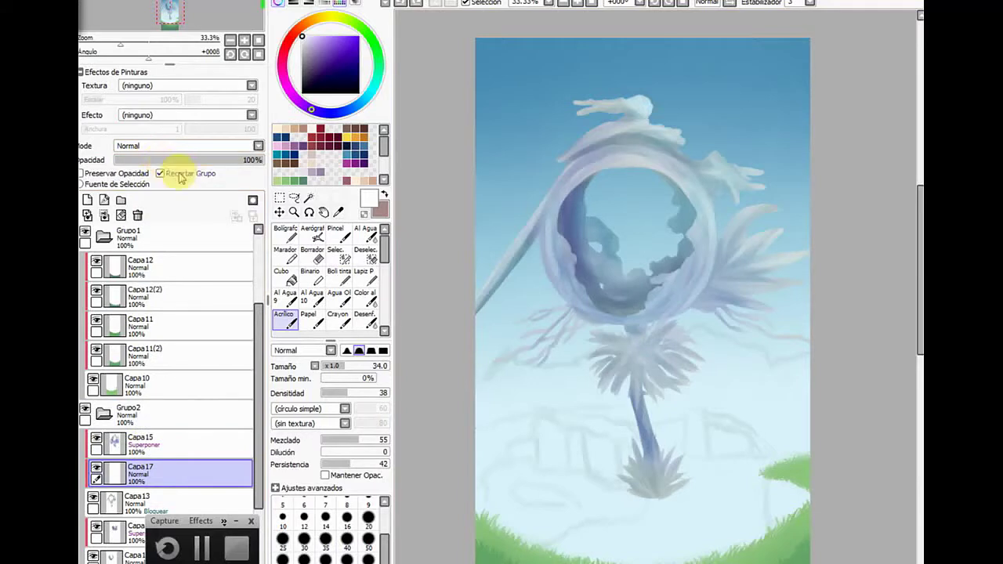
click(360, 100)
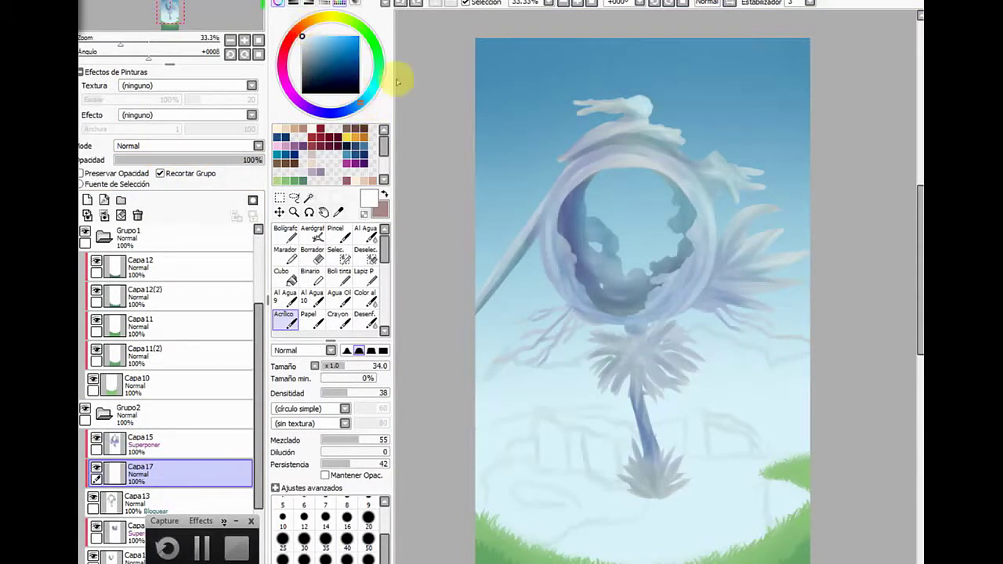
click(338, 211)
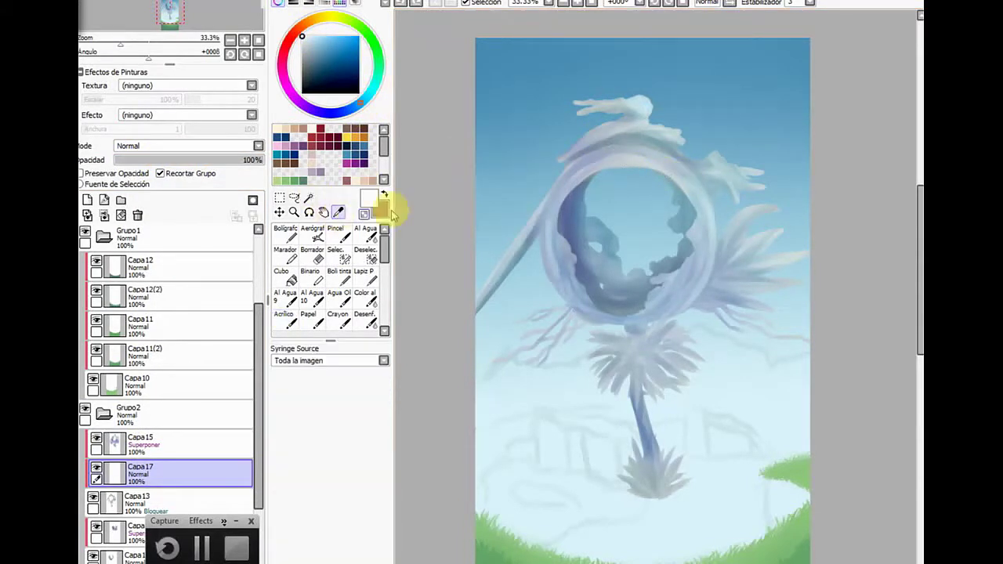
click(713, 212)
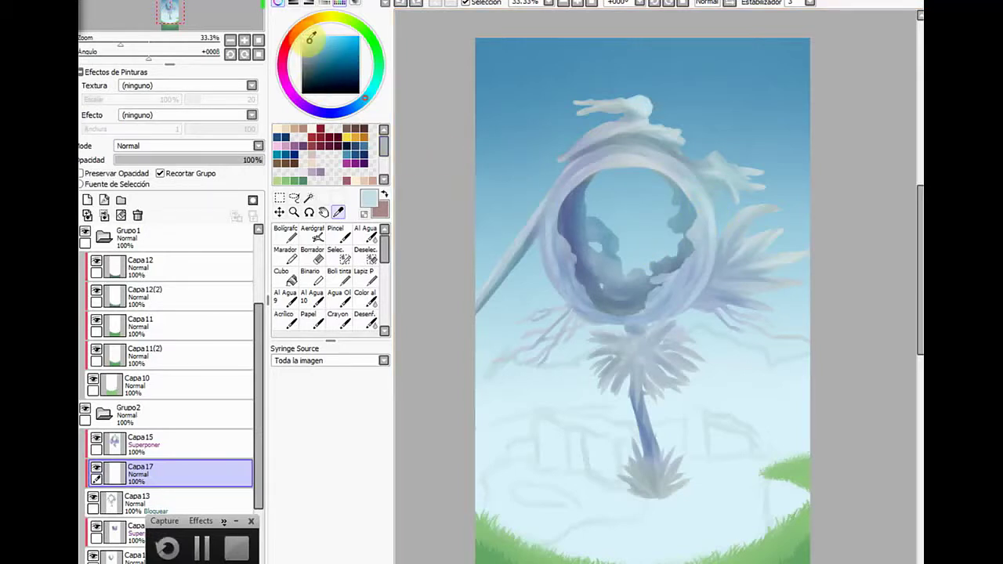
click(312, 232)
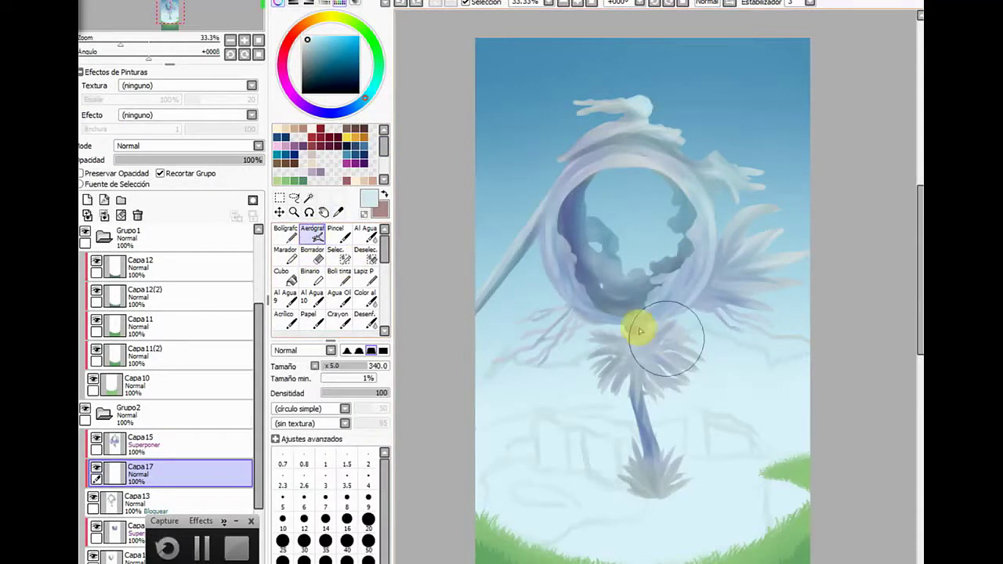
click(285, 317)
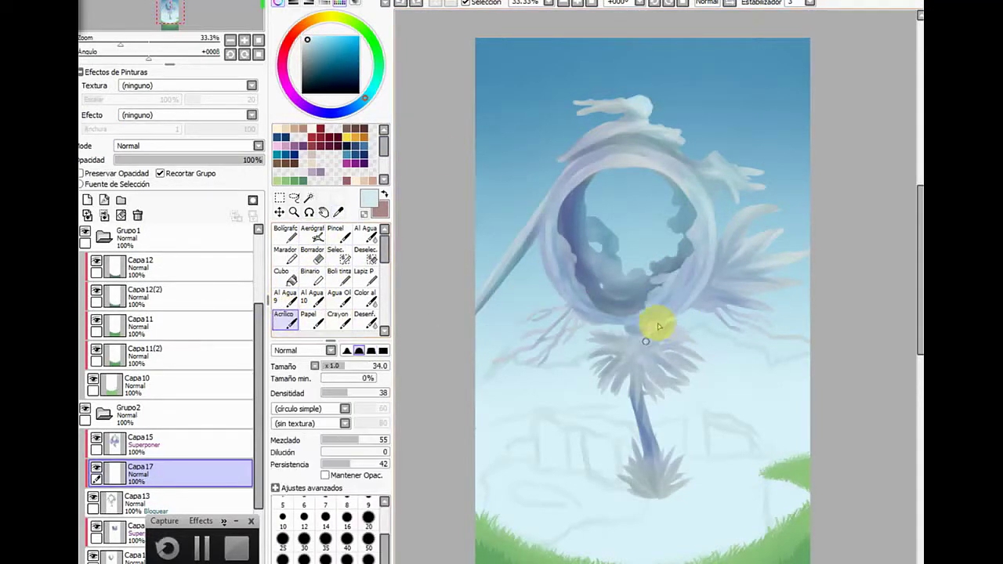
drag(659, 327, 674, 326)
mouse_move(653, 367)
mouse_down()
mouse_move(682, 398)
mouse_move(648, 367)
mouse_move(658, 467)
mouse_move(637, 414)
mouse_move(642, 384)
mouse_move(664, 409)
mouse_move(647, 384)
mouse_move(657, 410)
mouse_move(632, 383)
mouse_move(634, 432)
mouse_move(638, 387)
mouse_move(616, 419)
mouse_move(630, 377)
mouse_move(613, 391)
mouse_move(639, 361)
mouse_move(609, 404)
mouse_move(611, 383)
mouse_move(601, 393)
mouse_move(619, 371)
mouse_move(603, 372)
mouse_move(626, 348)
mouse_up()
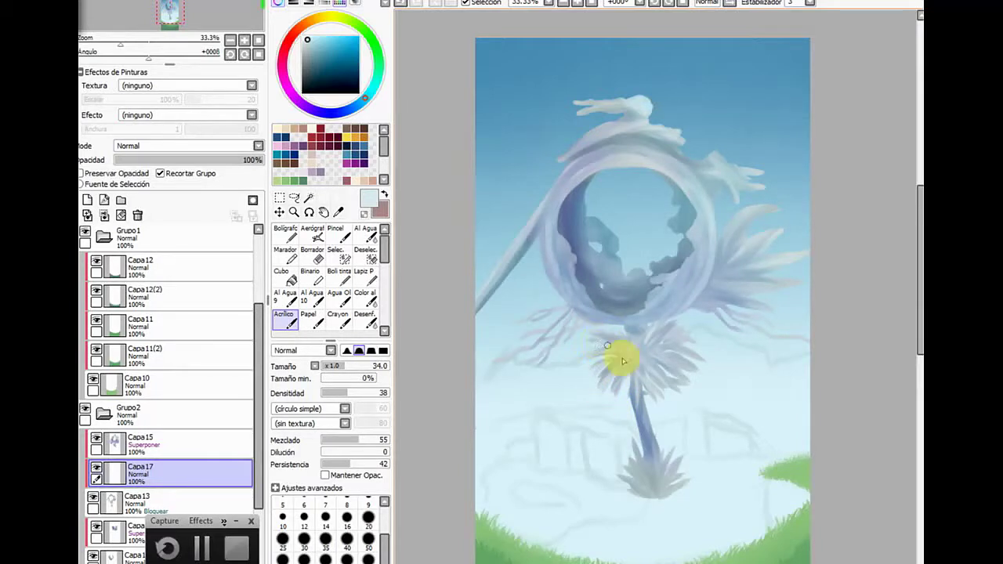
mouse_move(613, 399)
mouse_down()
mouse_move(616, 368)
mouse_move(598, 338)
mouse_move(609, 331)
mouse_move(629, 353)
mouse_up()
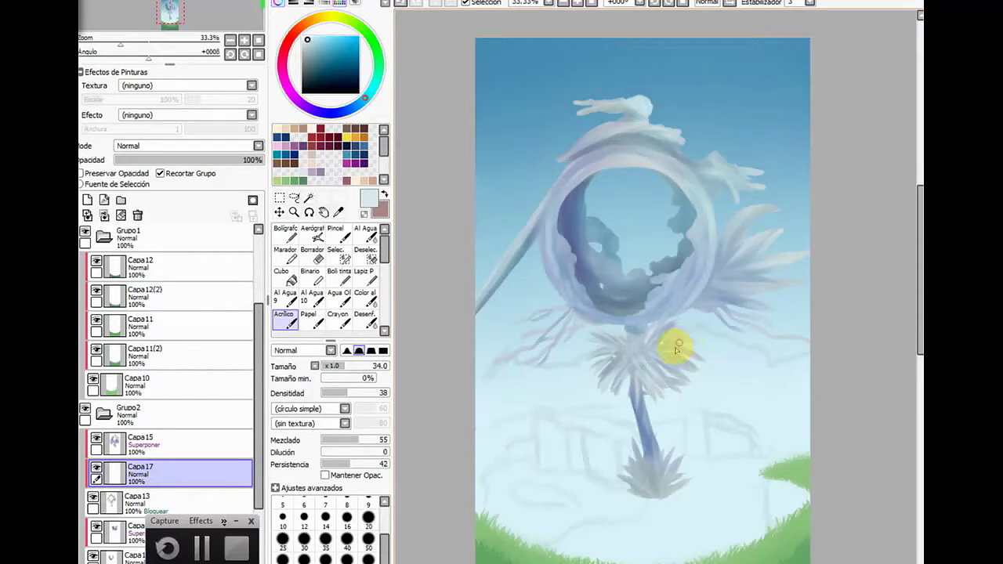
Paint pale cyan highlight strokes on the tuft's right feathers, down the pillar and over the feathers at its base
drag(683, 357, 641, 472)
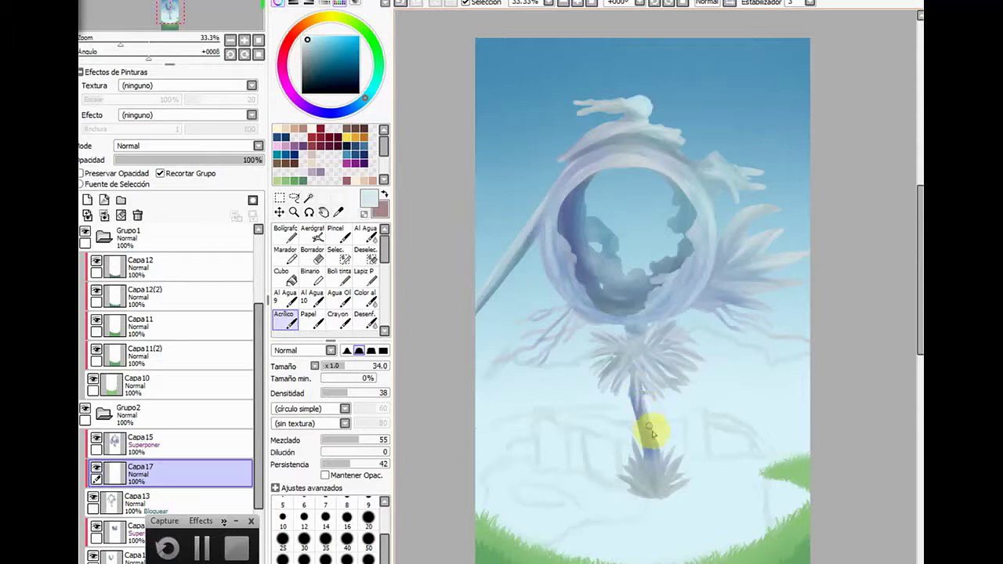
mouse_move(650, 431)
mouse_down()
mouse_move(649, 461)
mouse_move(644, 417)
mouse_move(663, 461)
mouse_move(661, 490)
mouse_move(655, 445)
mouse_move(663, 494)
mouse_up()
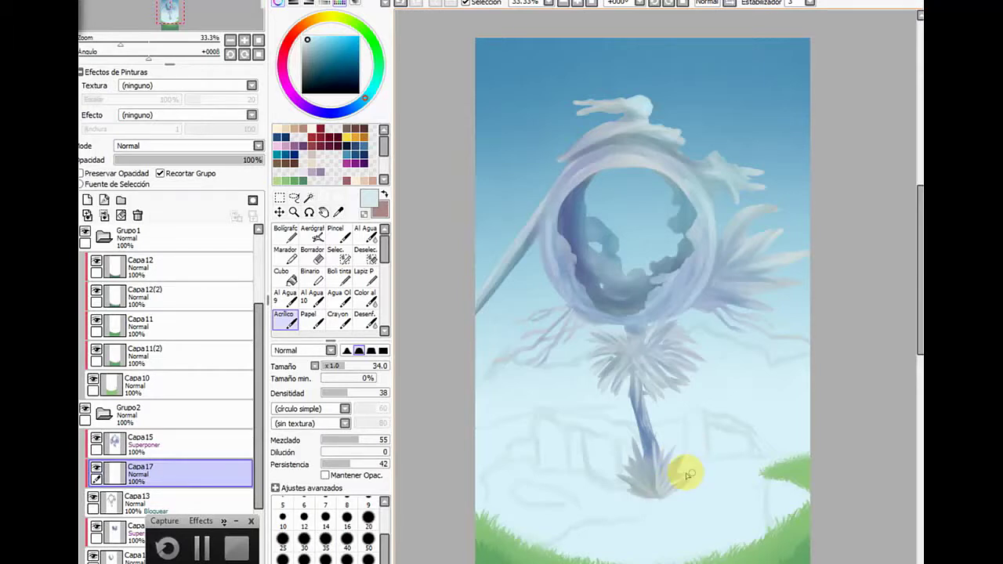
Paint pale highlight strokes on the leafy tufts at the stem's base and middle and on the feathery petals beside the ring on Capa17
mouse_move(633, 444)
mouse_down()
mouse_move(650, 515)
mouse_move(654, 470)
mouse_move(658, 501)
mouse_up()
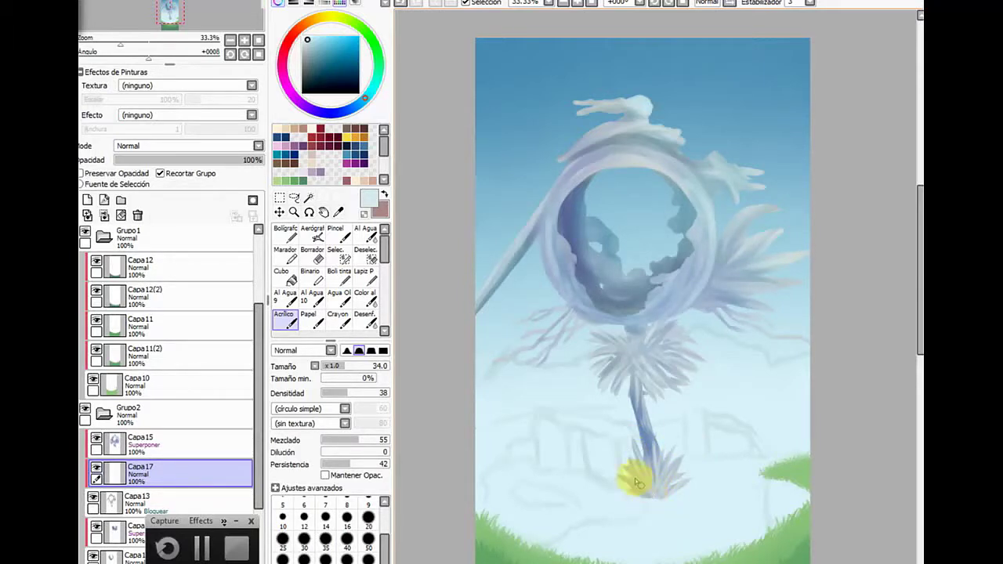
mouse_move(665, 464)
mouse_down()
mouse_move(729, 249)
mouse_move(752, 211)
mouse_move(741, 246)
mouse_move(770, 222)
mouse_move(729, 253)
mouse_move(700, 350)
mouse_up()
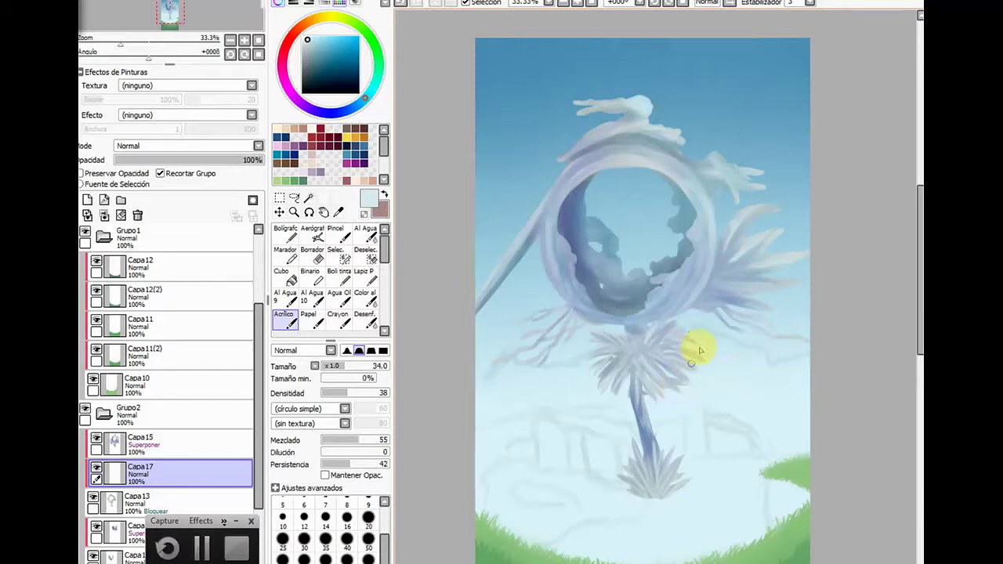
mouse_move(745, 315)
mouse_down()
mouse_move(740, 270)
mouse_move(755, 236)
mouse_move(732, 233)
mouse_move(729, 248)
mouse_move(749, 211)
mouse_move(781, 214)
mouse_up()
click(732, 289)
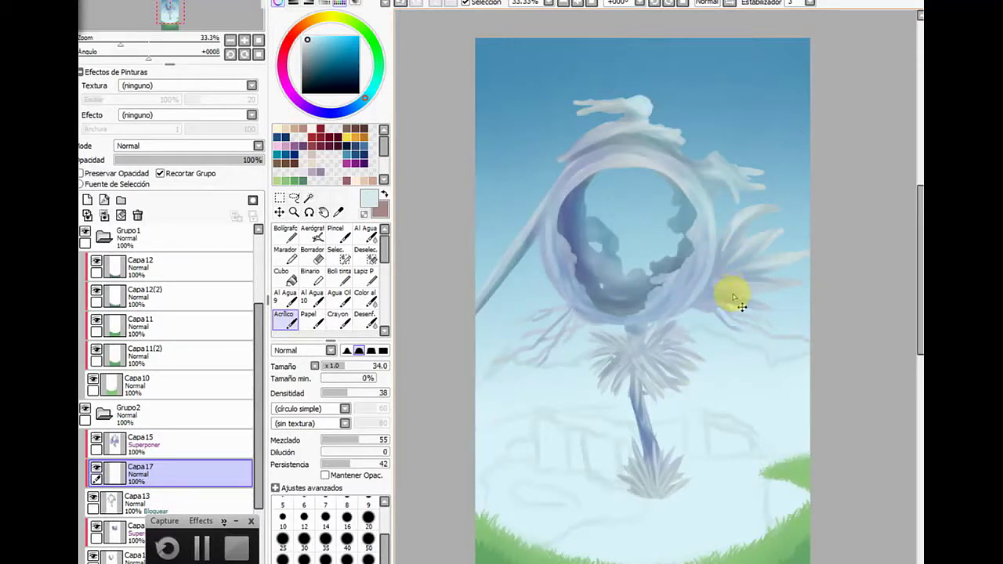
mouse_move(734, 296)
mouse_down()
mouse_move(768, 201)
mouse_move(727, 227)
mouse_move(790, 207)
mouse_move(723, 269)
mouse_move(755, 233)
mouse_move(725, 269)
mouse_move(753, 239)
mouse_move(731, 264)
mouse_move(757, 241)
mouse_move(748, 269)
mouse_move(761, 271)
mouse_move(720, 279)
mouse_move(722, 291)
mouse_move(738, 268)
mouse_up()
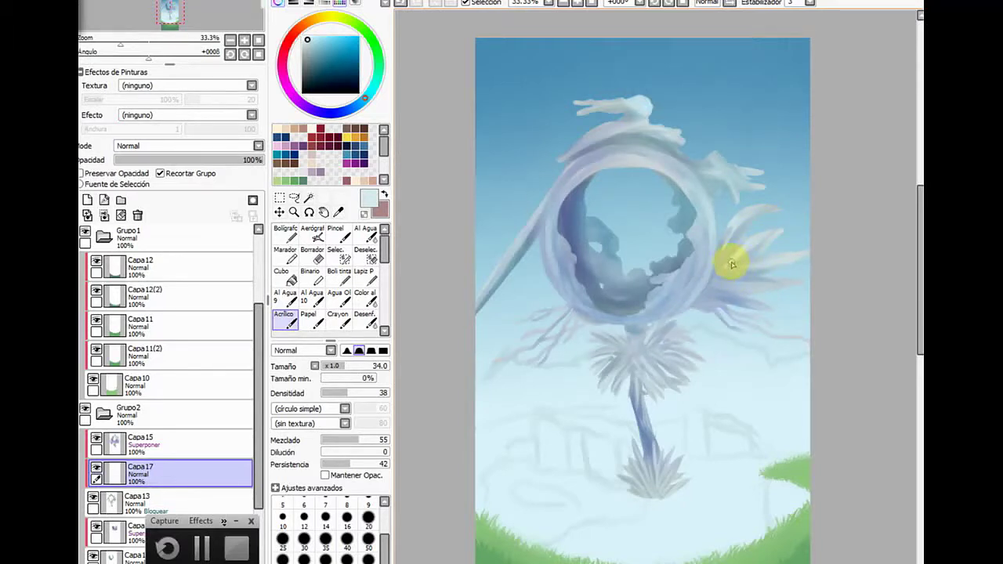
Paint pale highlights along the lower rim and outer side of the ring, rotating the canvas to suit the strokes
click(668, 4)
mouse_move(683, 381)
mouse_down()
mouse_move(690, 351)
mouse_move(722, 425)
mouse_move(683, 353)
mouse_move(690, 381)
mouse_up()
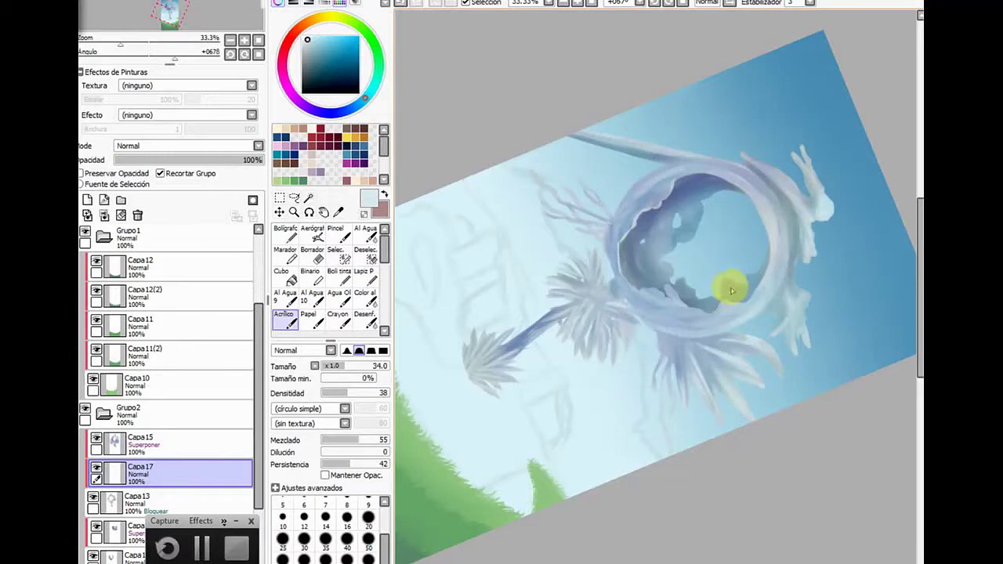
drag(730, 299, 666, 291)
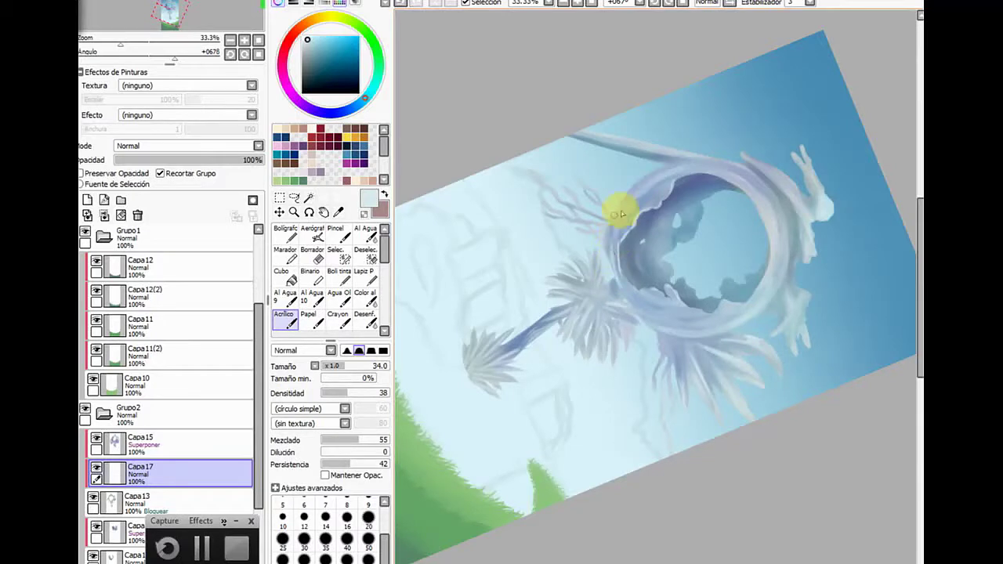
mouse_move(616, 215)
mouse_down()
mouse_move(616, 252)
mouse_move(631, 193)
mouse_move(614, 254)
mouse_move(640, 193)
mouse_move(614, 261)
mouse_move(622, 290)
mouse_move(668, 334)
mouse_up()
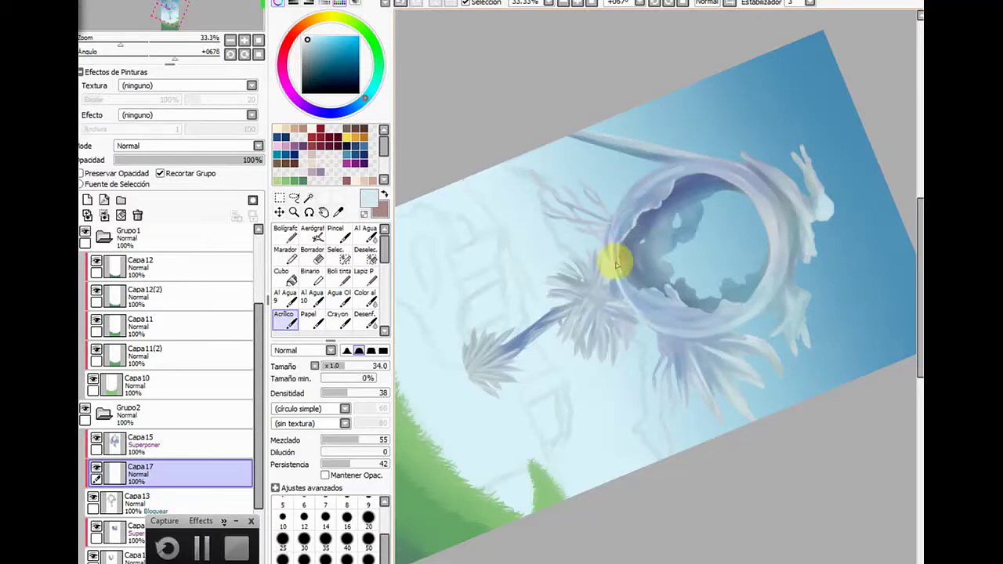
drag(658, 188, 638, 286)
click(668, 3)
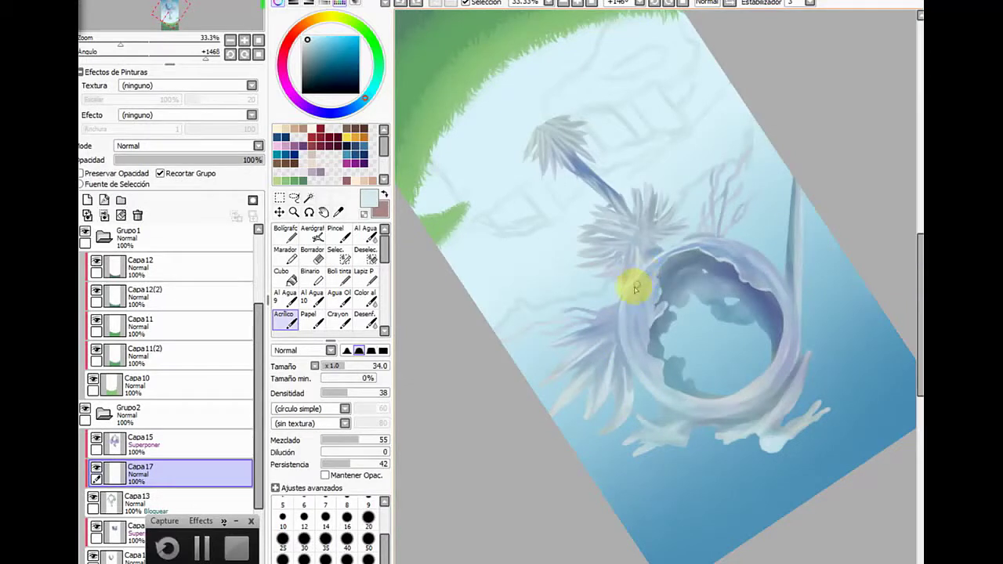
mouse_move(633, 359)
mouse_down()
mouse_move(647, 345)
mouse_move(637, 314)
mouse_up()
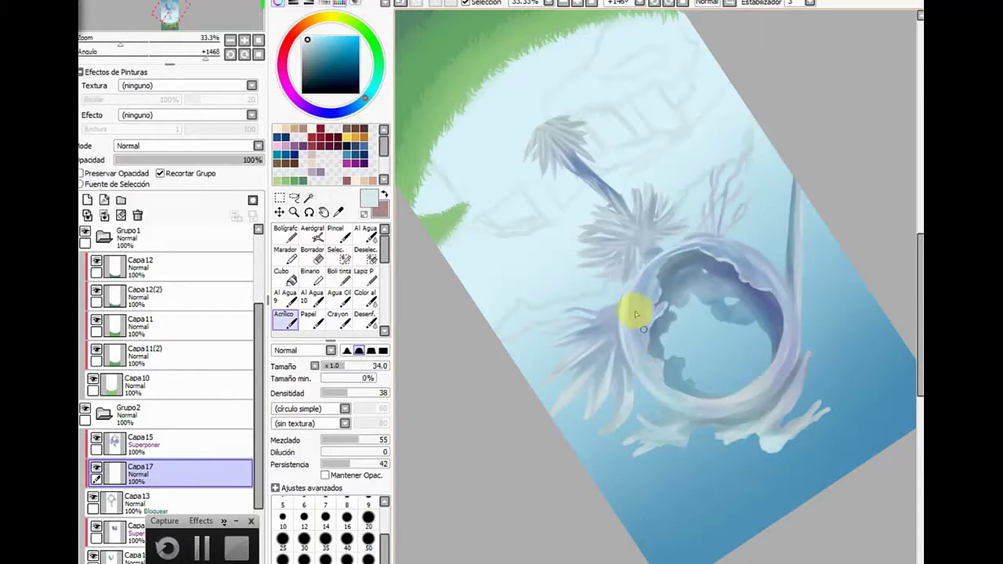
mouse_move(645, 276)
mouse_down()
mouse_move(635, 335)
mouse_move(639, 279)
mouse_move(643, 372)
mouse_move(627, 319)
mouse_move(664, 365)
mouse_move(643, 294)
mouse_move(627, 322)
mouse_move(658, 279)
mouse_move(636, 282)
mouse_move(657, 409)
mouse_move(644, 316)
mouse_up()
Restore the upright canvas angle and paint pale highlights along the diagonal tendril and the ring's upper outer edge
click(639, 4)
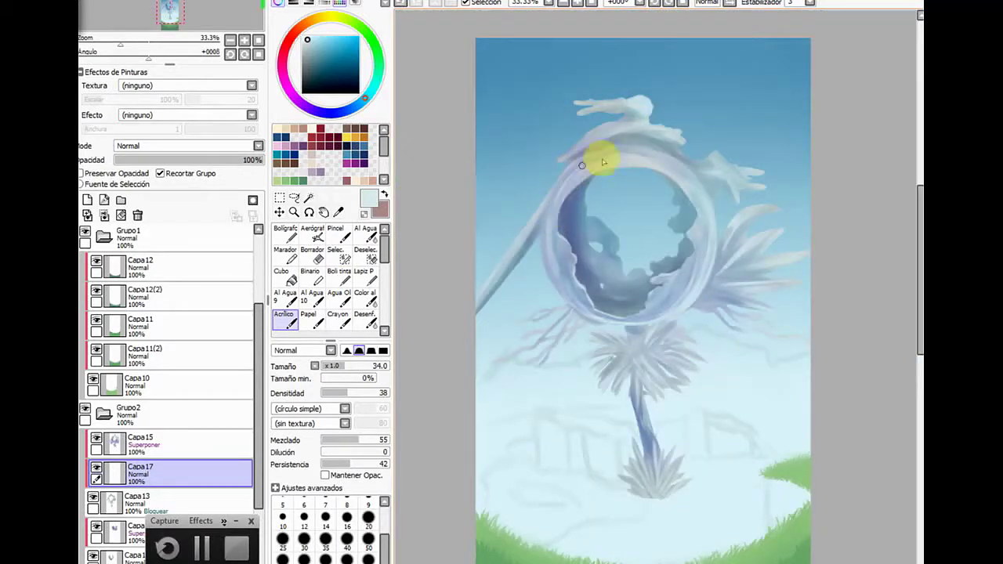
drag(558, 204, 475, 309)
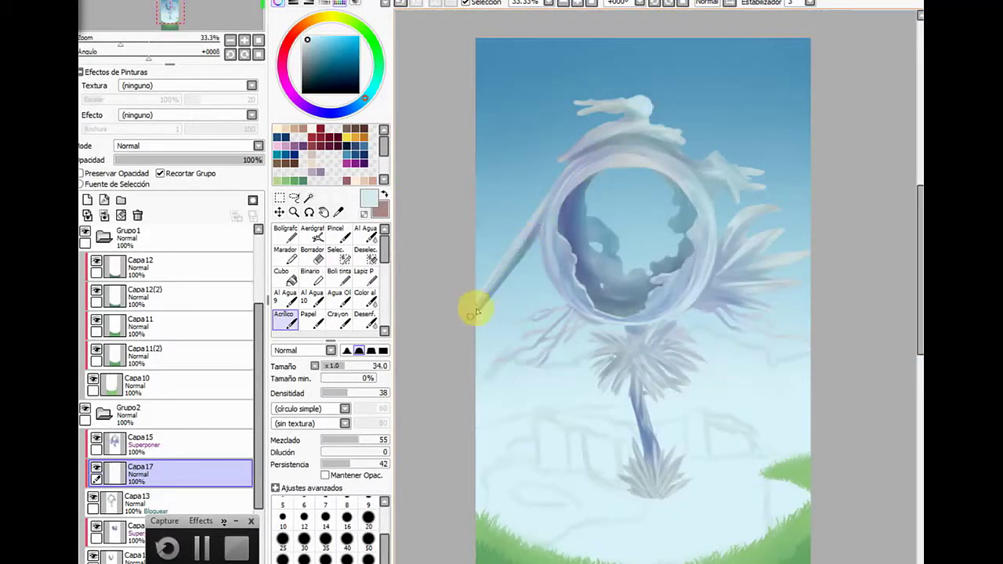
drag(503, 275, 475, 307)
drag(519, 250, 472, 316)
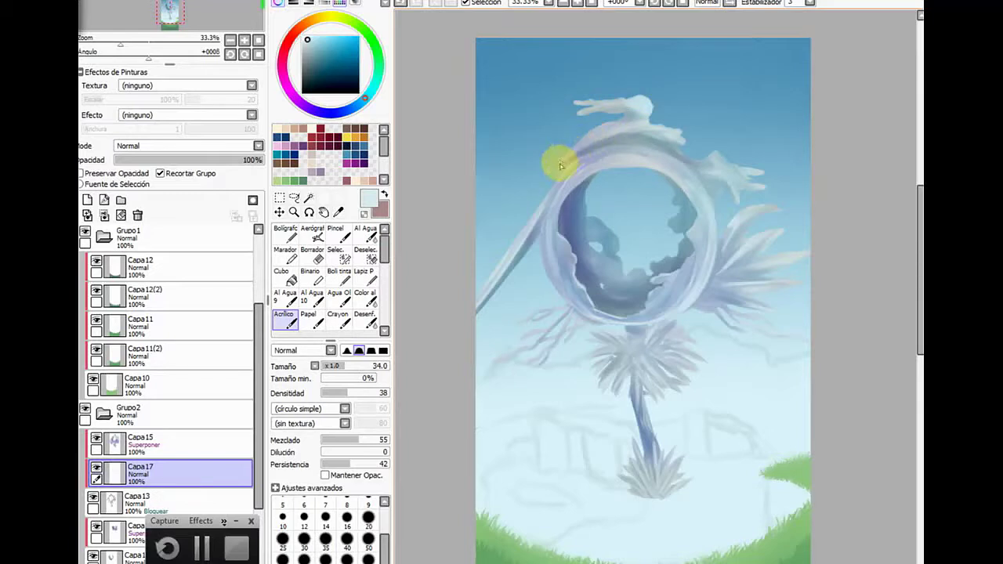
mouse_move(571, 158)
mouse_down()
mouse_move(607, 132)
mouse_move(577, 138)
mouse_move(596, 131)
mouse_up()
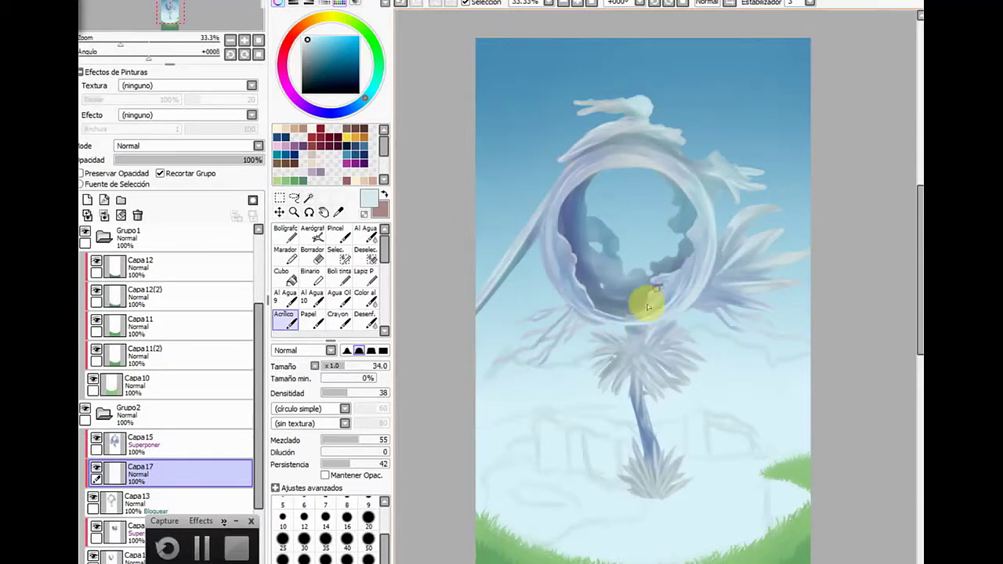
Blend the new highlights on the ring's lower and inner rim with the Desenf. blur brush at size 90
click(365, 320)
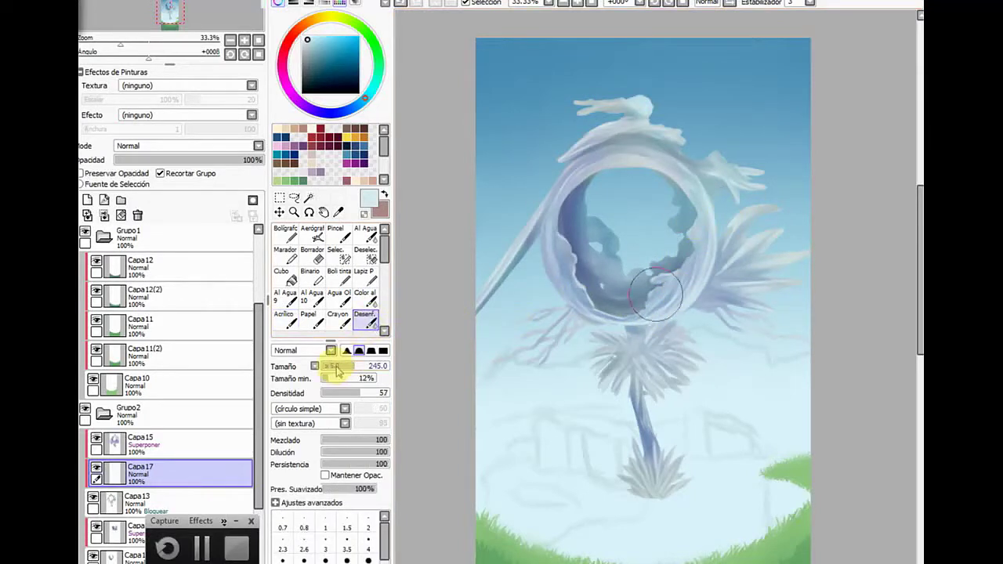
drag(336, 371, 339, 371)
mouse_move(652, 307)
mouse_down()
mouse_move(627, 265)
mouse_move(689, 290)
mouse_move(656, 312)
mouse_move(702, 263)
mouse_move(667, 304)
mouse_move(701, 231)
mouse_move(684, 294)
mouse_move(687, 187)
mouse_up()
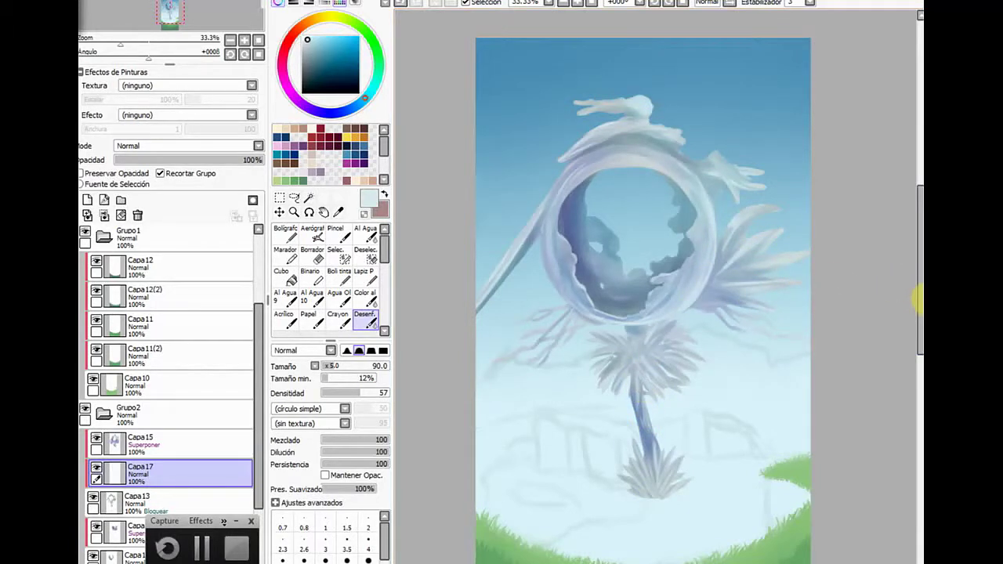
Save the painting under its current file name
scroll(913, 301, down, 2)
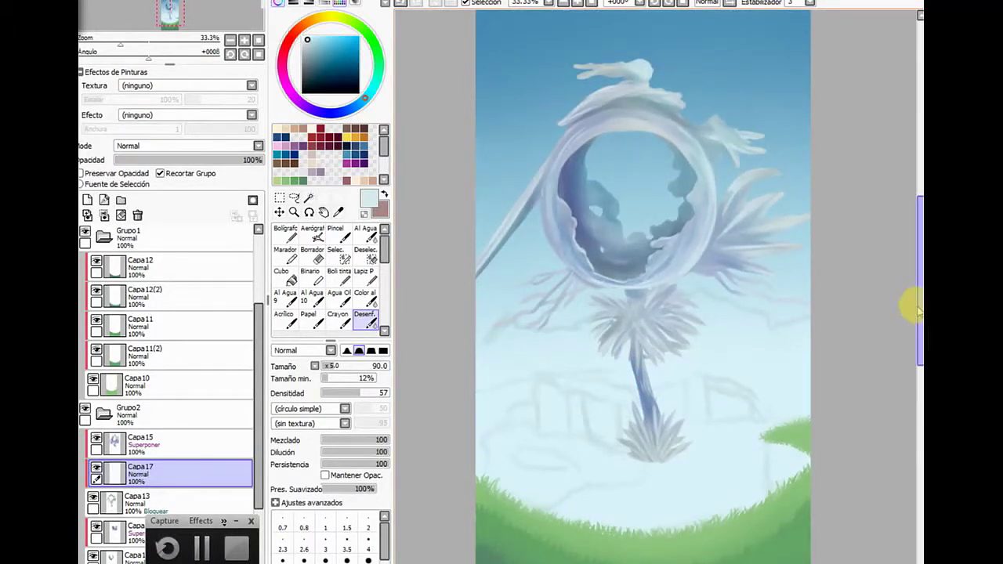
click(105, 2)
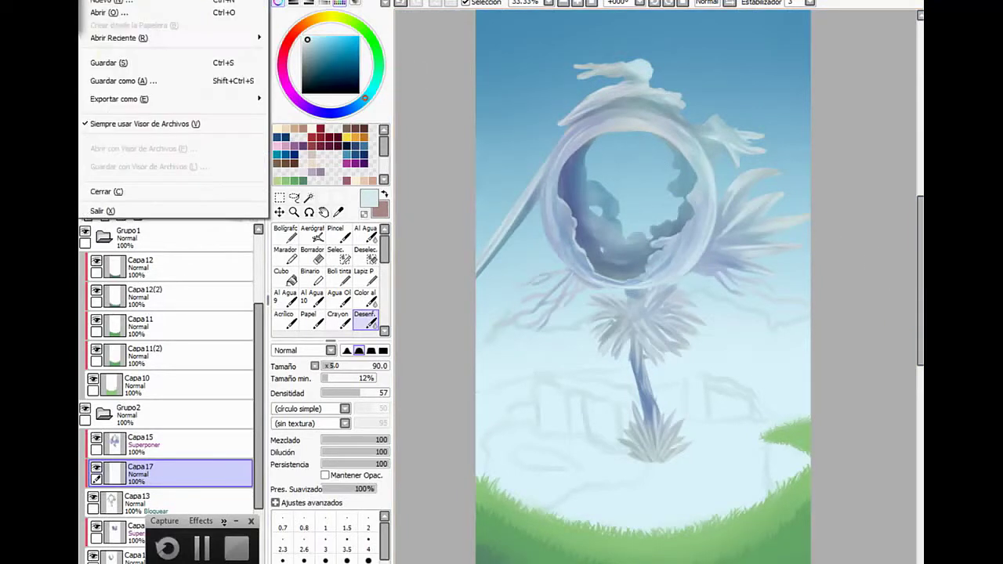
click(117, 65)
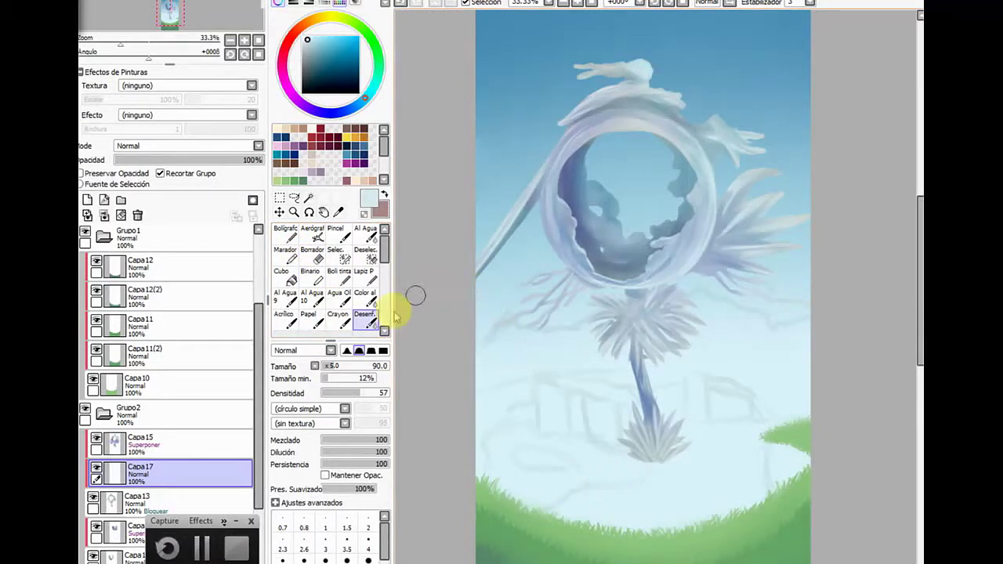
Collapse the Grupo2 and Grupo1 layer groups and create a new layer group directly above Capa6
click(232, 398)
click(101, 414)
click(104, 416)
click(114, 384)
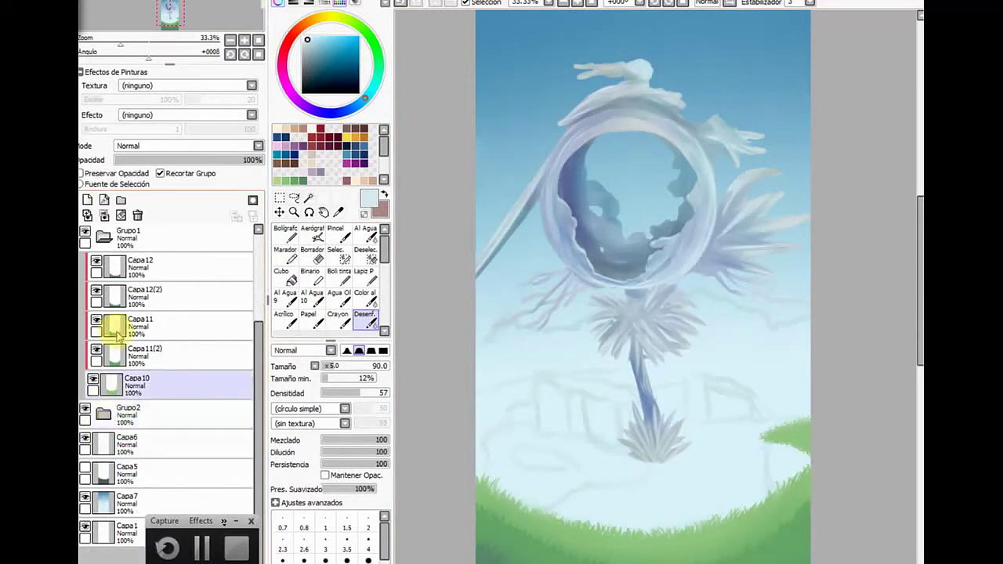
click(118, 235)
click(103, 236)
click(133, 306)
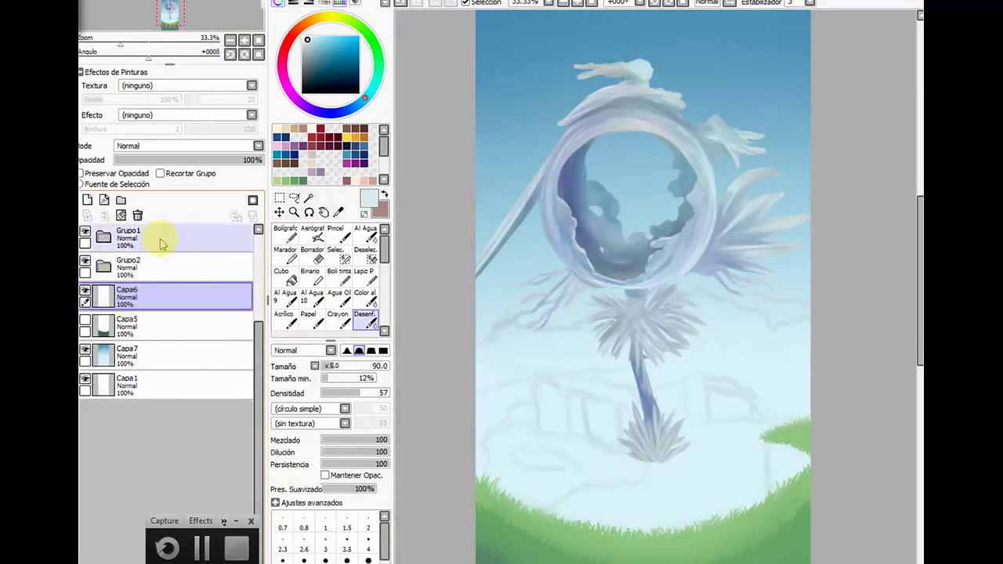
click(122, 201)
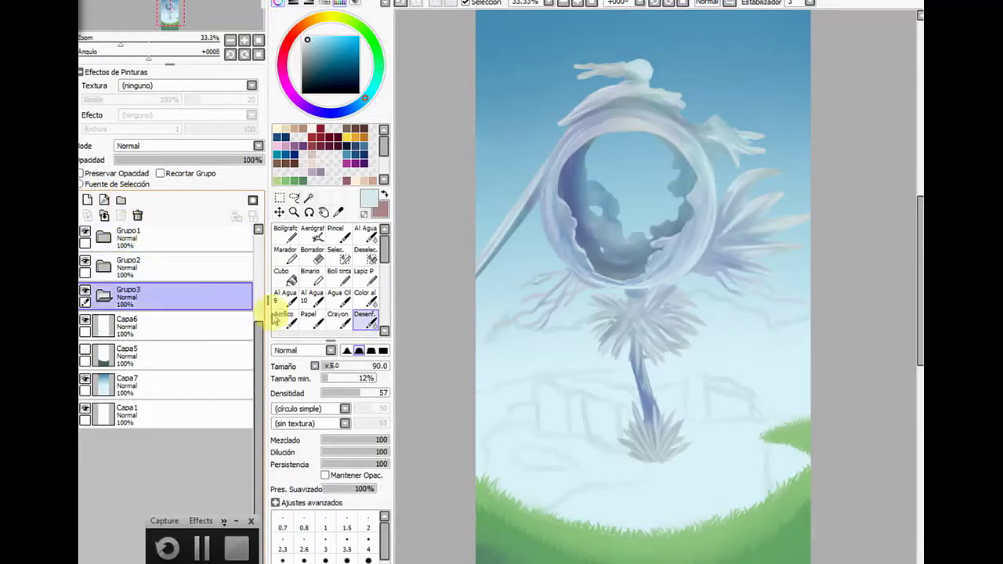
Set up the Acrílico brush with the light green swatch, density 100, size 100 and a harder edge shape
click(286, 180)
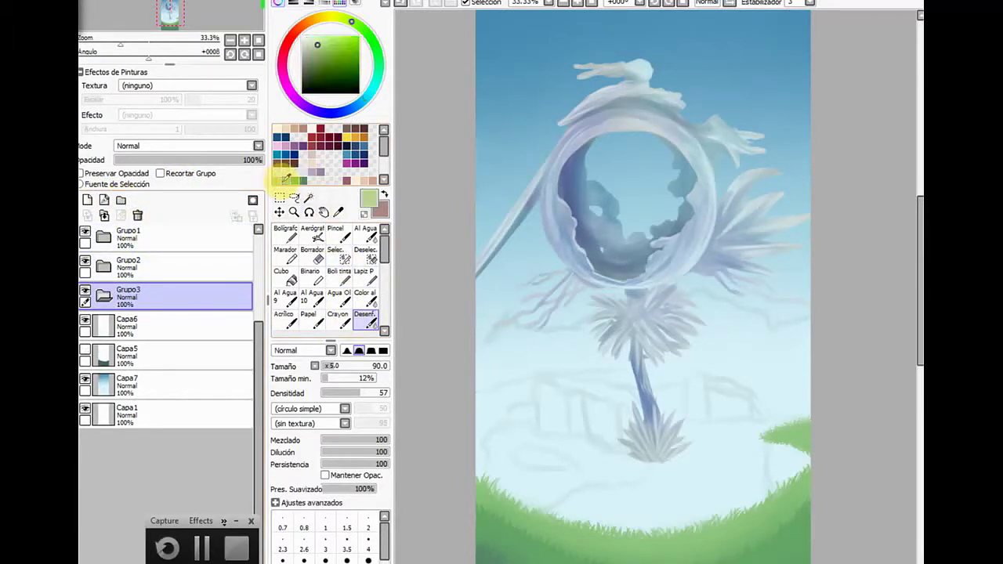
click(285, 232)
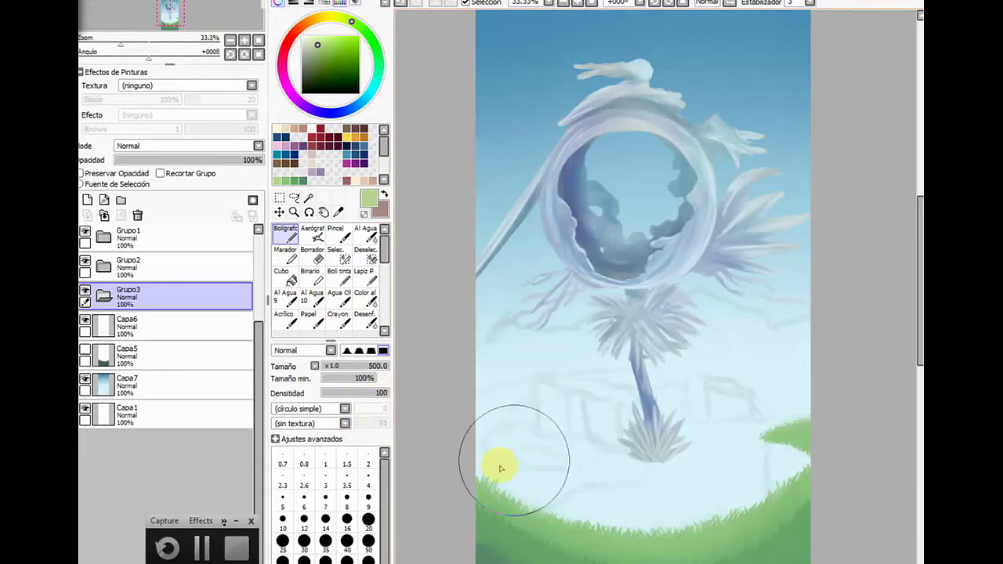
click(286, 315)
drag(345, 393, 384, 388)
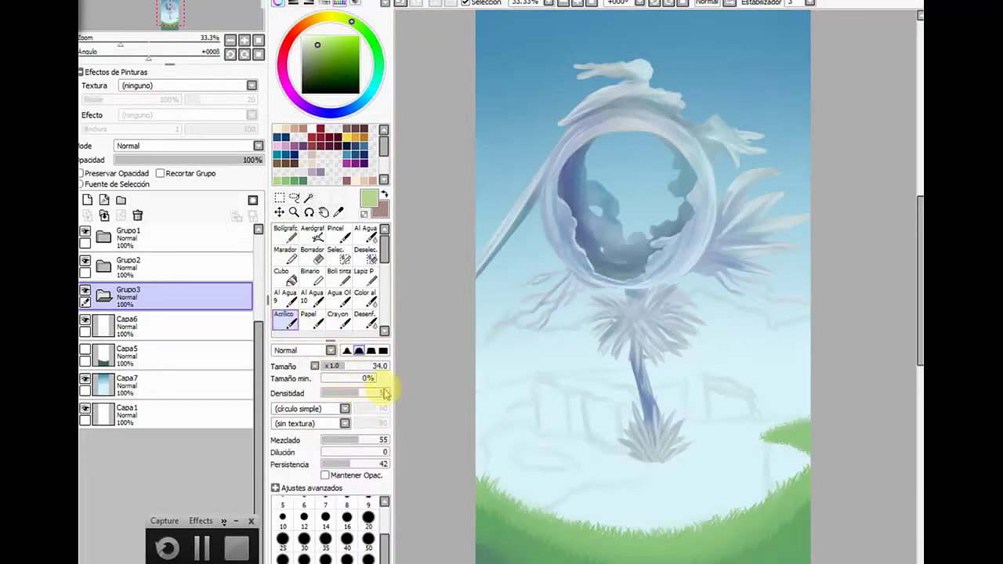
click(371, 350)
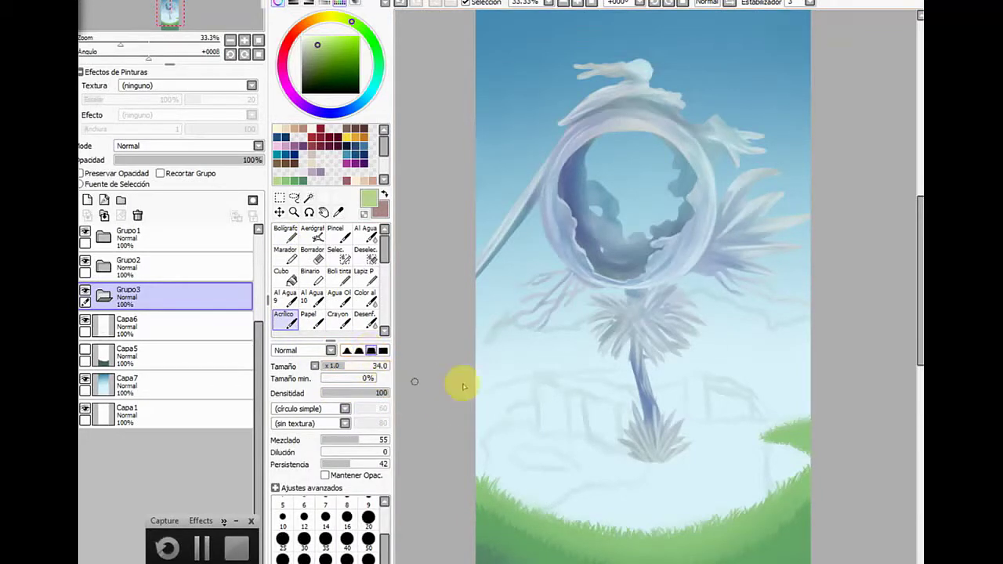
drag(387, 374, 395, 376)
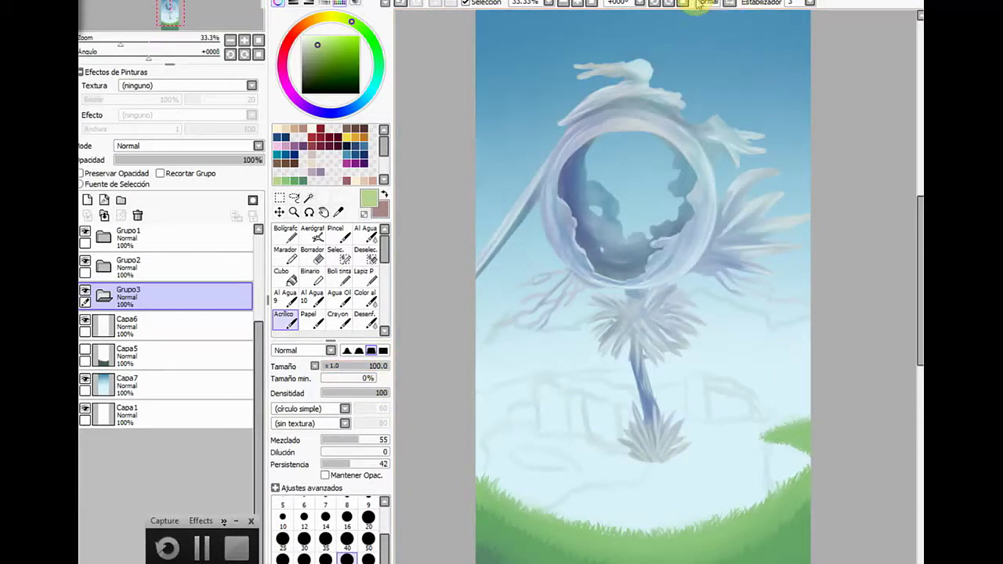
Create a layer inside Grupo3 and paint a light green hill across the canvas behind the stem and foreground grass
click(667, 10)
click(667, 9)
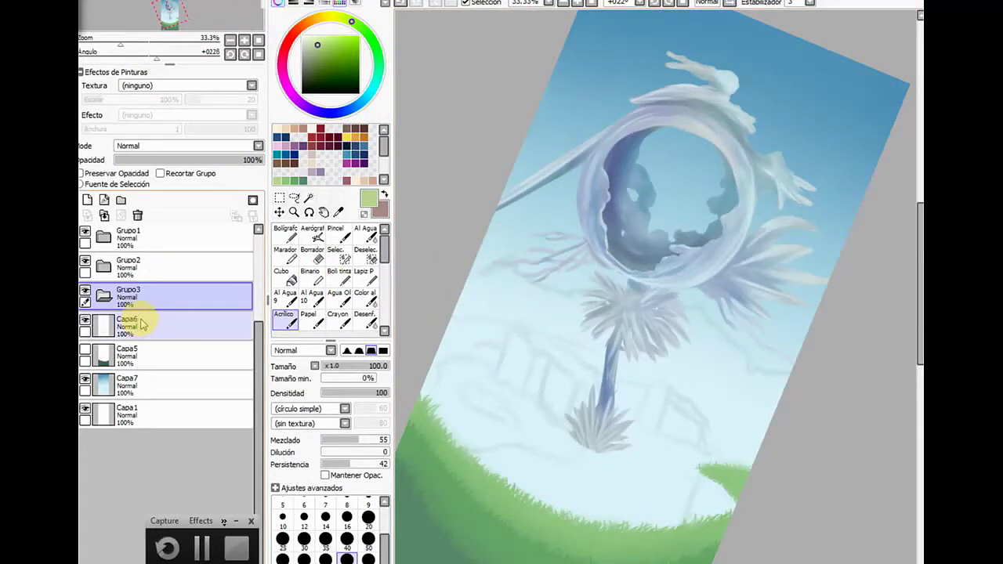
click(88, 201)
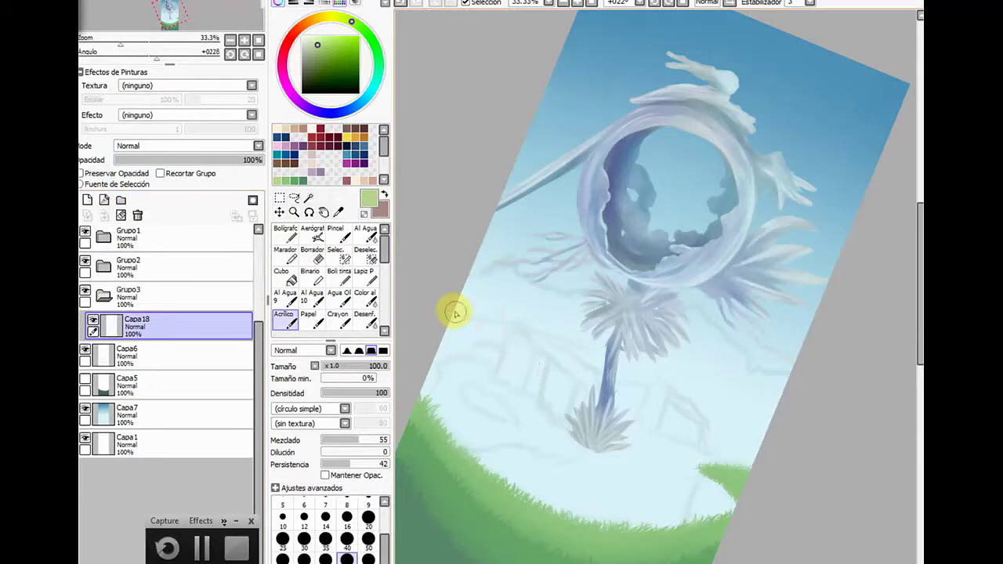
mouse_move(455, 313)
mouse_down()
mouse_move(571, 358)
mouse_move(551, 358)
mouse_move(793, 480)
mouse_up()
mouse_move(452, 314)
mouse_down()
mouse_move(595, 414)
mouse_move(704, 457)
mouse_move(749, 509)
mouse_move(679, 482)
mouse_move(727, 518)
mouse_move(613, 499)
mouse_move(641, 490)
mouse_up()
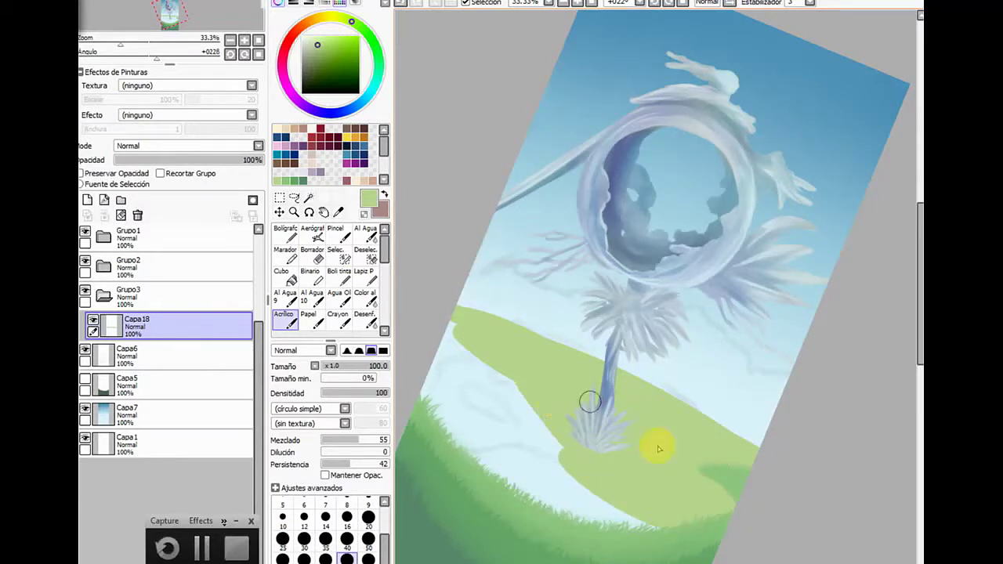
mouse_move(499, 397)
mouse_down()
mouse_move(415, 352)
mouse_move(447, 426)
mouse_move(425, 376)
mouse_move(423, 335)
mouse_move(470, 392)
mouse_move(443, 327)
mouse_move(604, 519)
mouse_move(635, 538)
mouse_move(694, 538)
mouse_up()
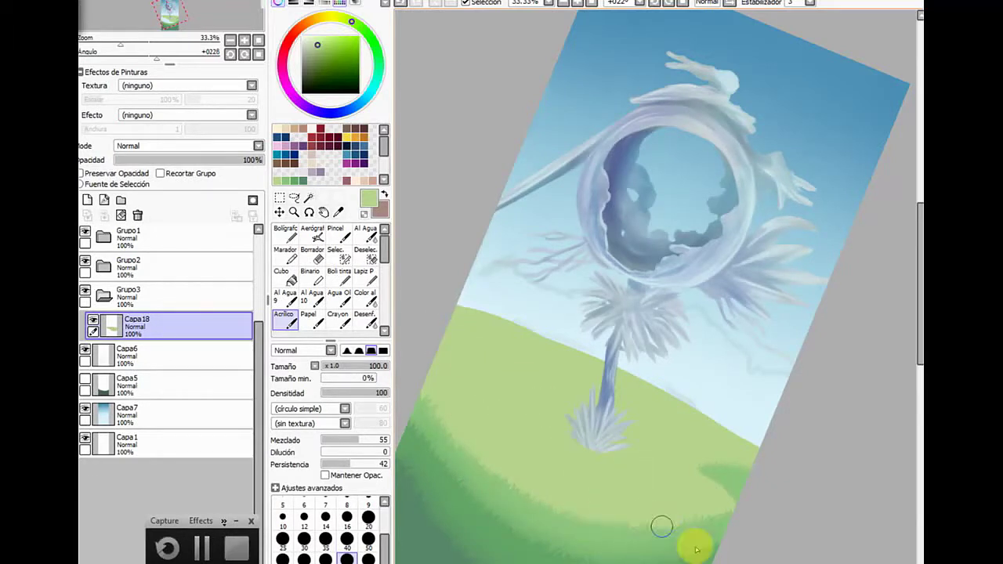
mouse_move(471, 314)
mouse_down()
mouse_move(430, 295)
mouse_move(639, 395)
mouse_up()
drag(721, 437, 784, 471)
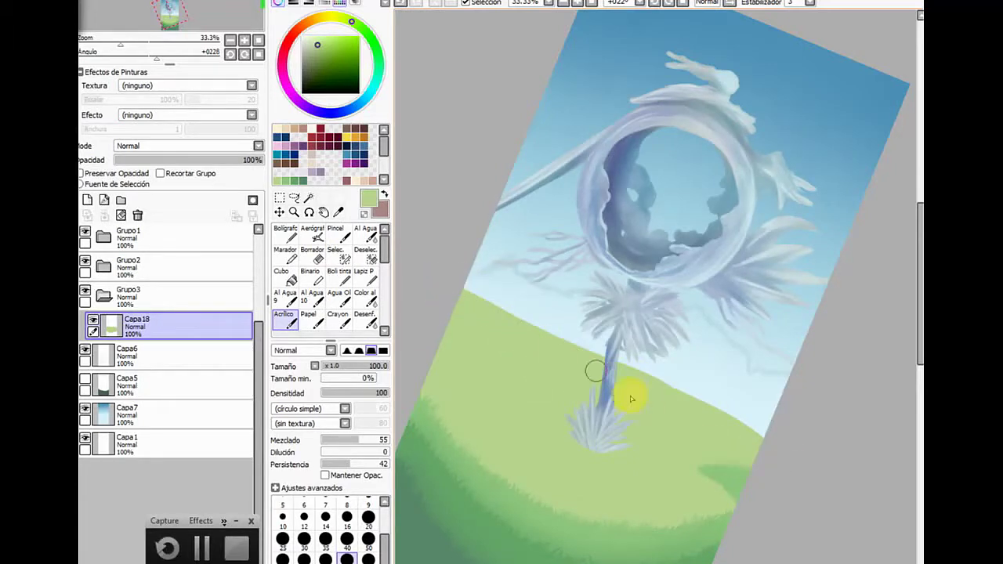
Make a rectangular selection over the lower part of the canvas, starting level with the hill's highest point
drag(917, 251, 915, 283)
click(622, 5)
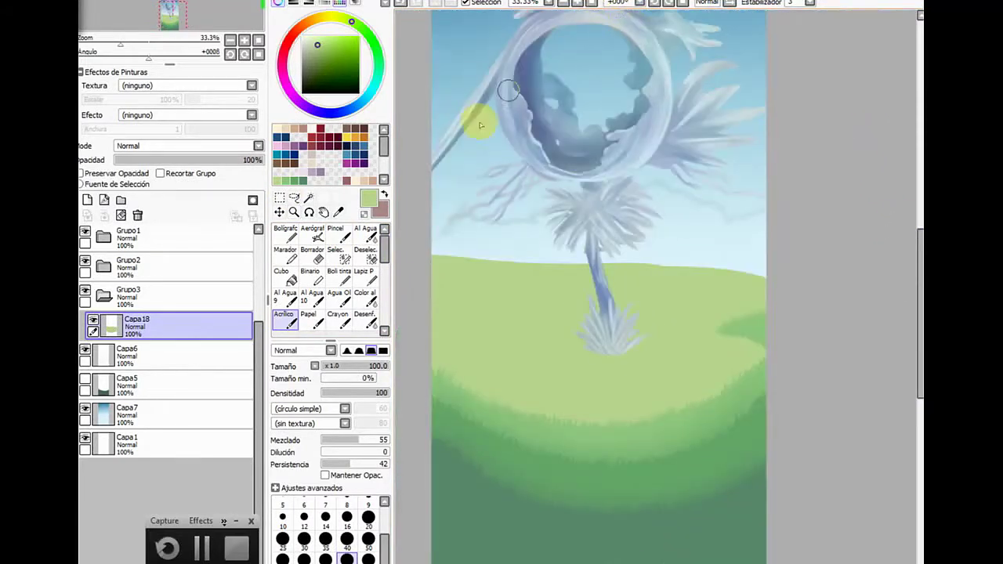
click(279, 197)
mouse_move(424, 256)
mouse_down()
mouse_move(533, 314)
mouse_move(799, 509)
mouse_move(842, 558)
mouse_up()
Fill the gaps along the selection's upper edge with light green using the Acrílico brush to level the horizon, and clear the selection
click(286, 318)
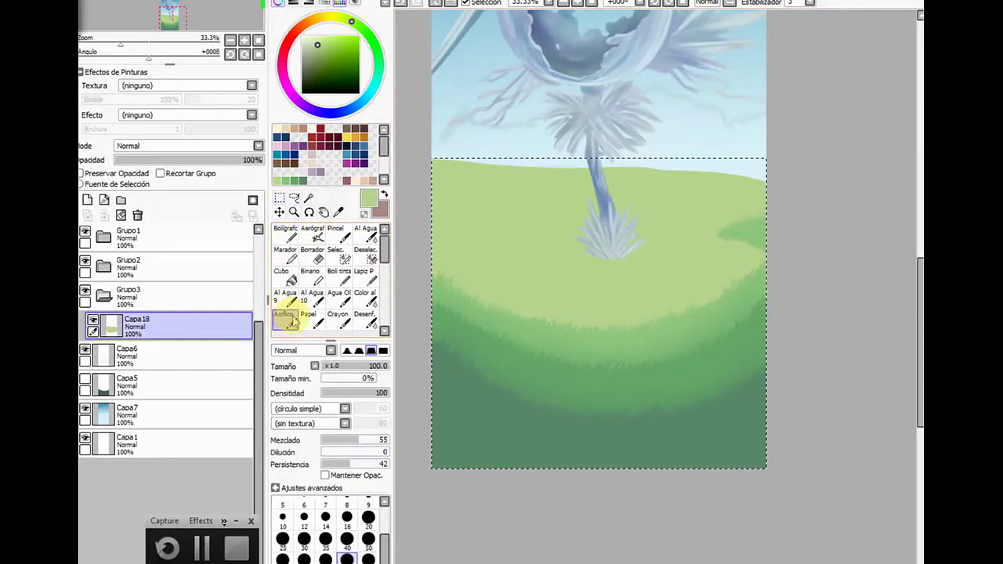
mouse_move(416, 152)
mouse_down()
mouse_move(745, 164)
mouse_move(621, 167)
mouse_move(702, 170)
mouse_up()
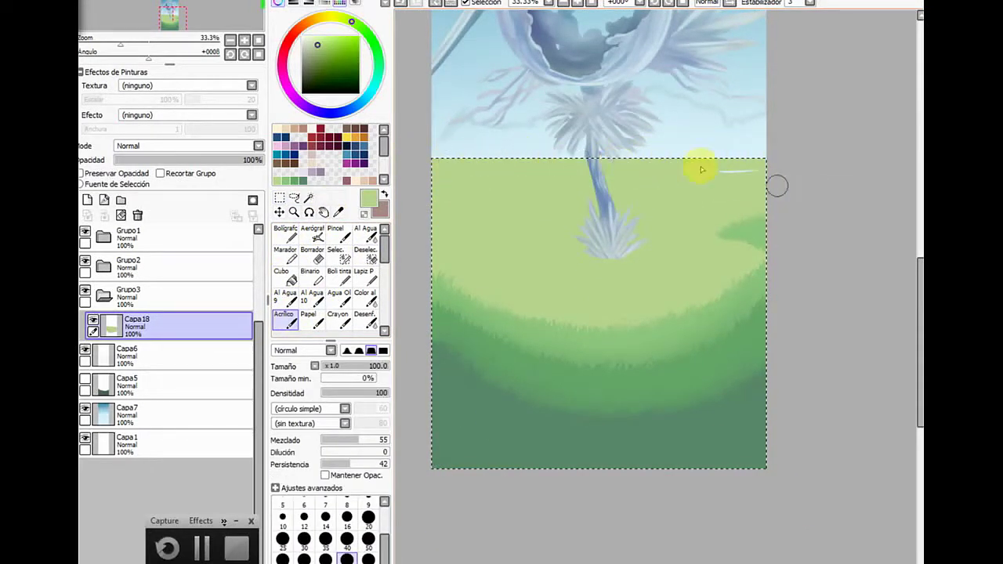
click(274, 1)
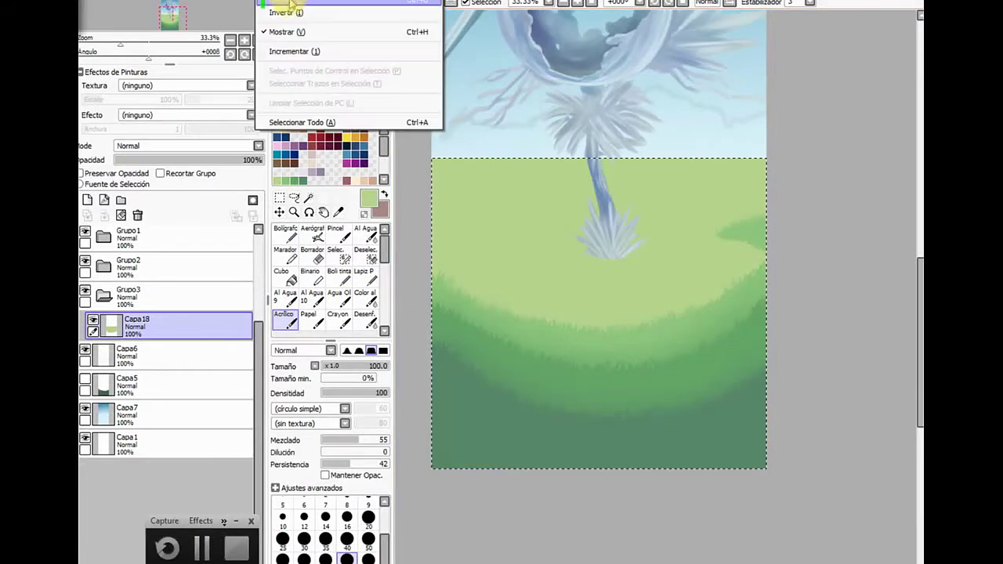
click(294, 5)
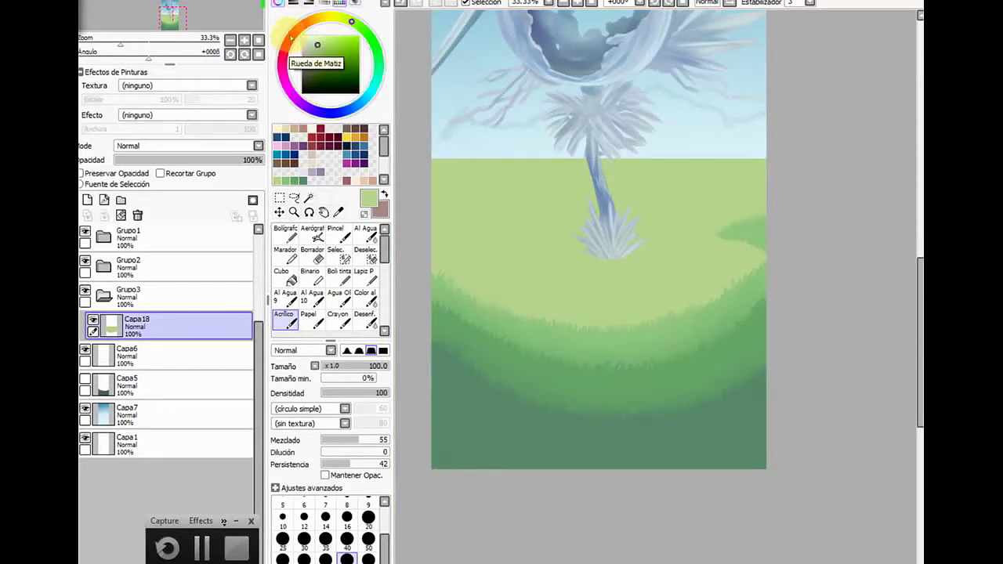
click(586, 290)
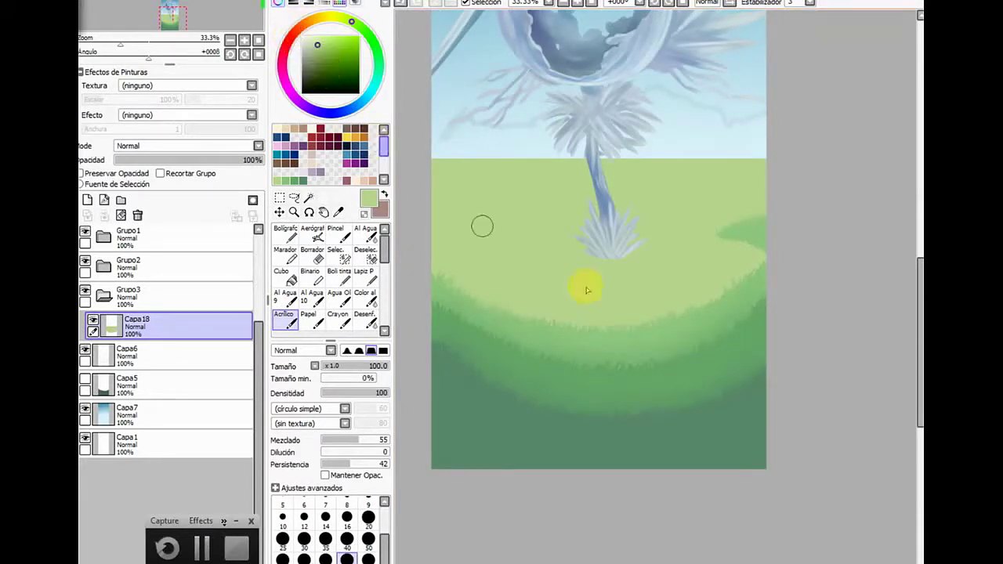
drag(922, 341, 921, 321)
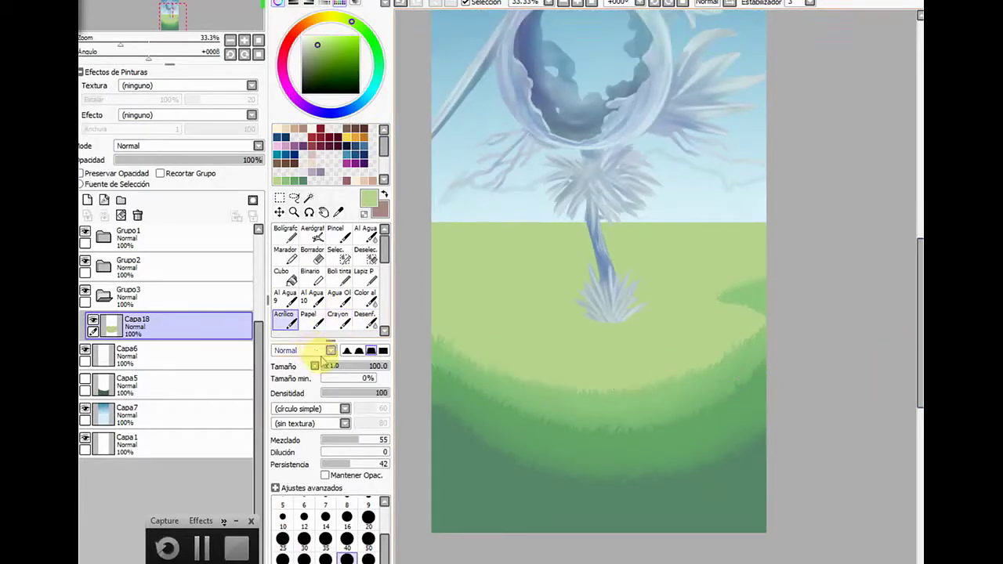
click(293, 213)
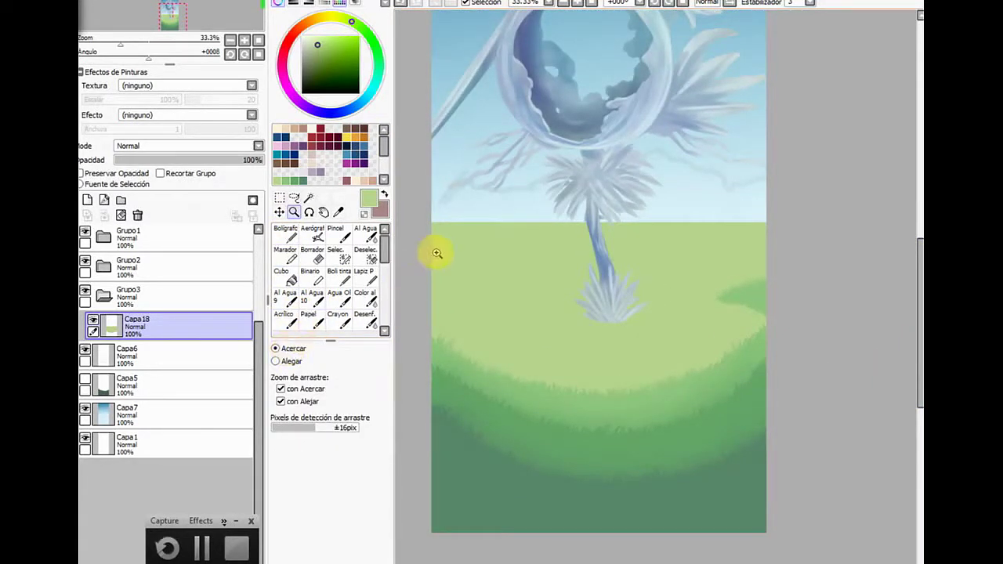
click(436, 253)
click(530, 214)
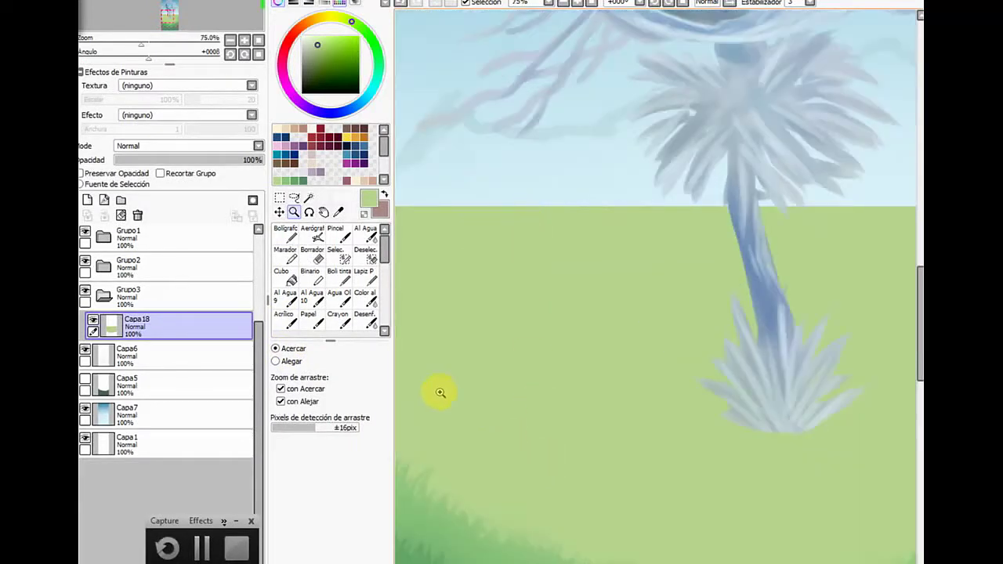
click(286, 362)
click(506, 321)
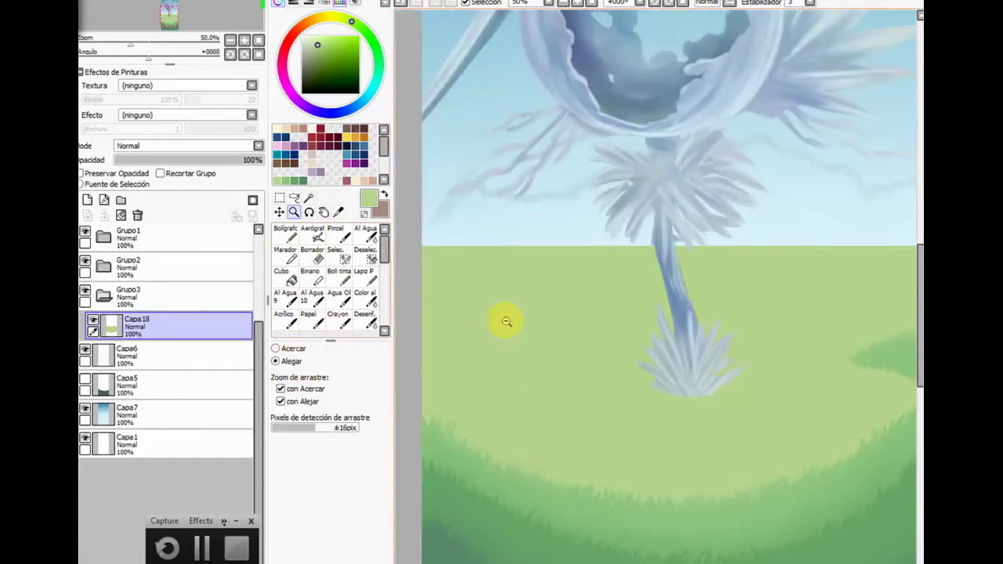
click(506, 322)
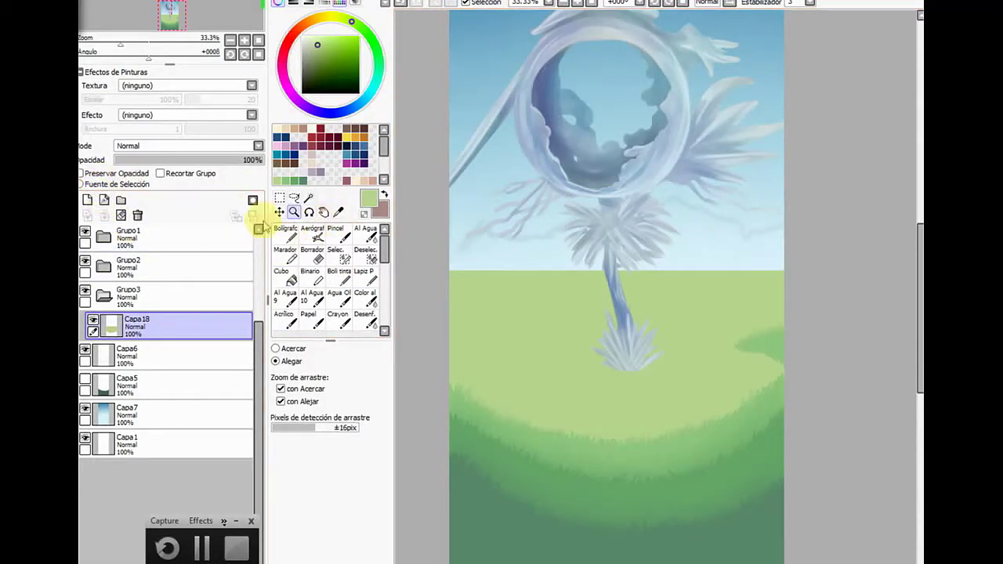
Add a new layer above Capa18 inside Grupo3 and choose the medium green swatch as the paint colour
click(88, 199)
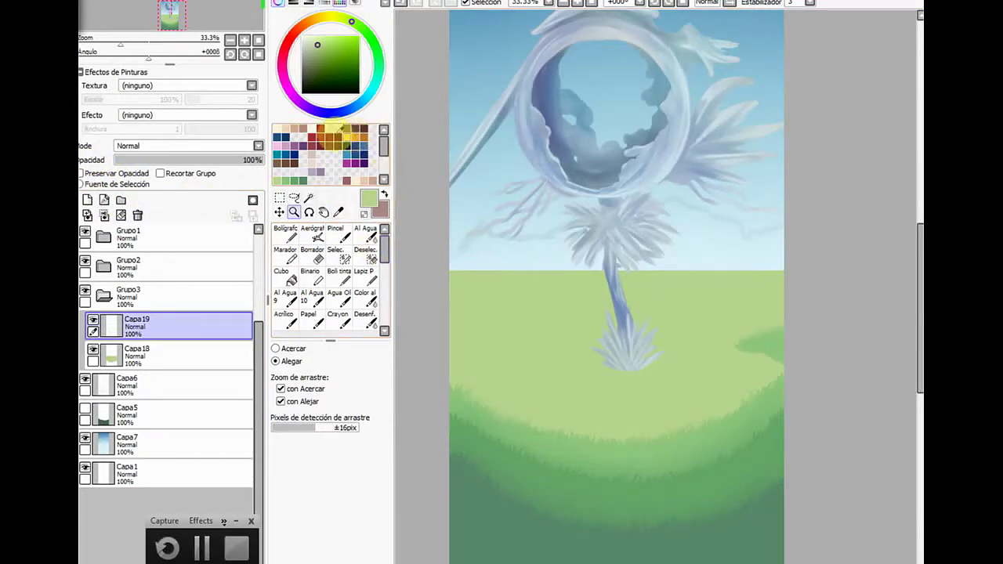
click(287, 180)
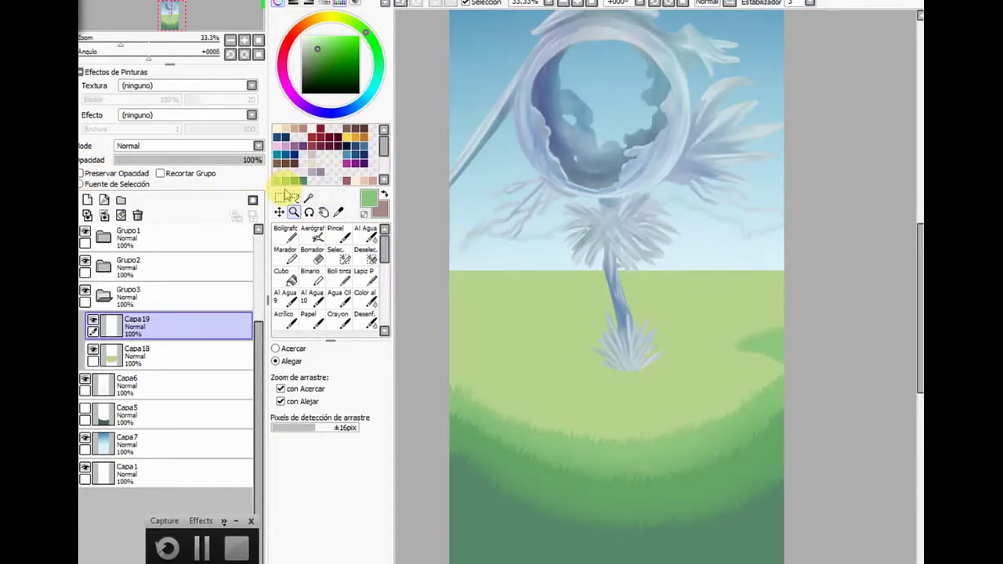
click(286, 233)
mouse_move(447, 325)
mouse_down()
mouse_move(551, 375)
mouse_move(450, 355)
mouse_move(470, 426)
mouse_up()
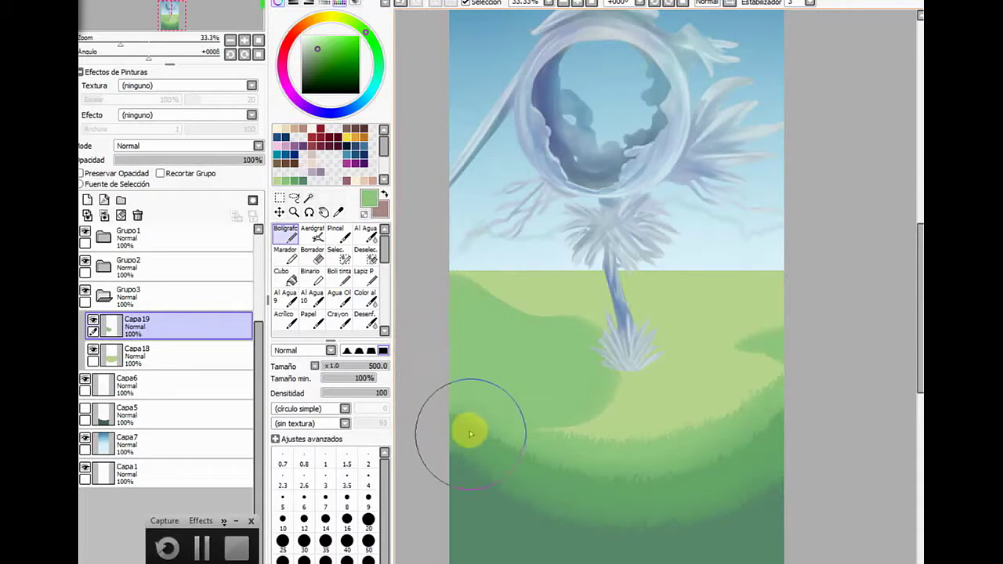
key(ctrl+z)
Switch to the Acrílico brush and set its size to 350
click(284, 318)
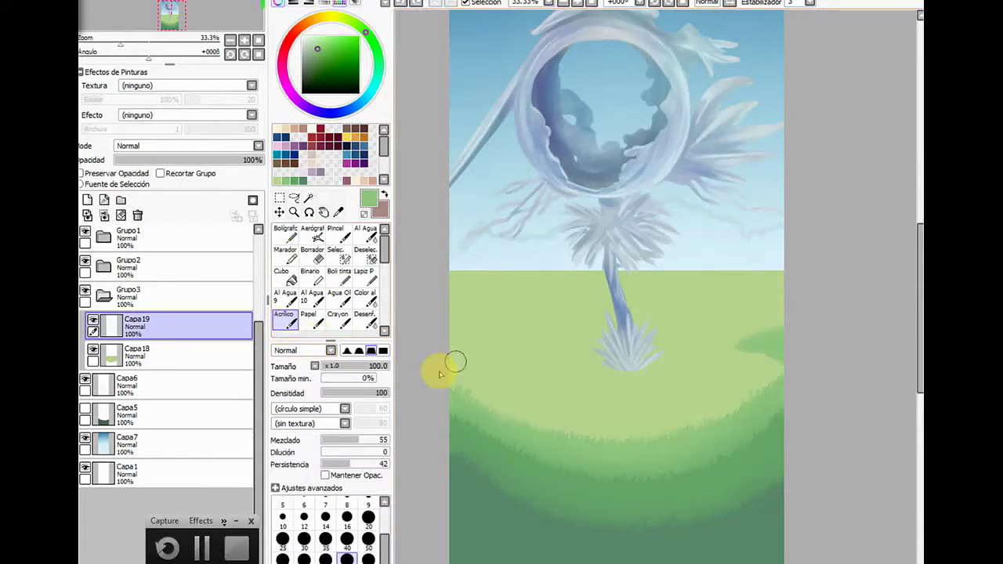
click(368, 553)
mouse_move(447, 324)
mouse_down()
mouse_move(448, 369)
mouse_move(426, 325)
mouse_move(461, 331)
mouse_up()
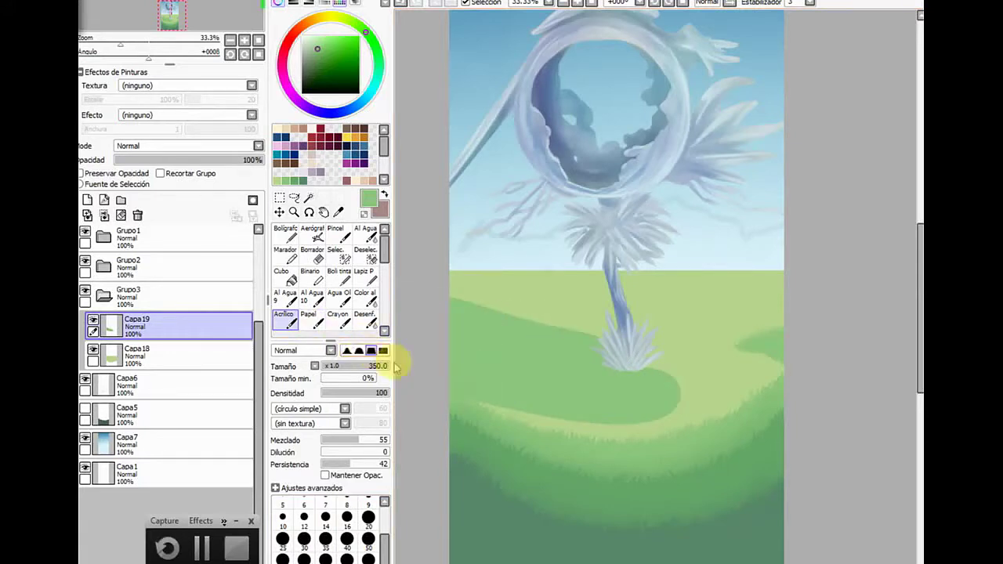
key(ctrl+z)
key(ctrl+z)
key(ctrl+z)
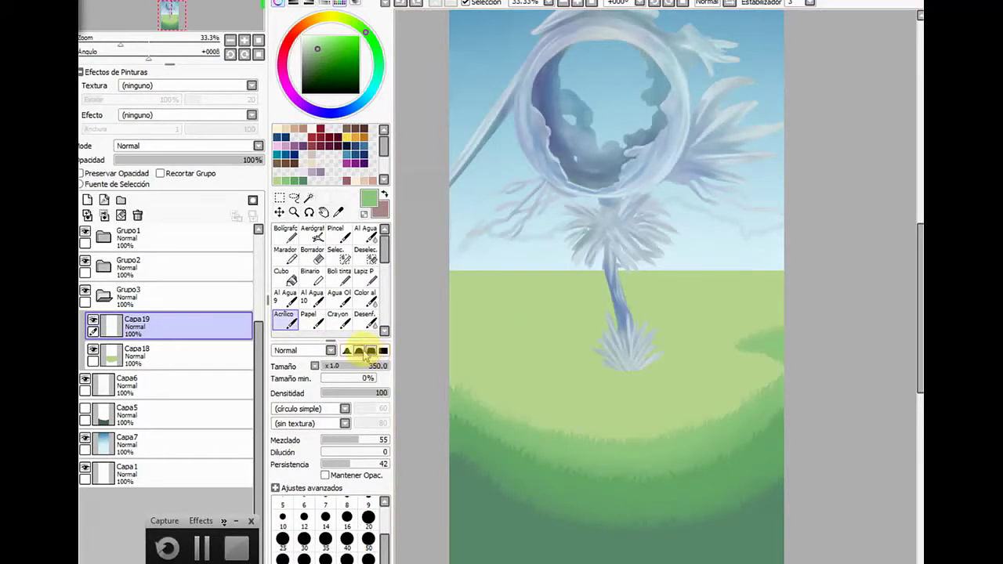
Give the Acrílico brush a softer edge shape and paint a medium green band across the hill, below a light green horizon strip
click(360, 351)
mouse_move(423, 326)
mouse_down()
mouse_move(560, 352)
mouse_move(560, 336)
mouse_move(441, 327)
mouse_move(594, 403)
mouse_move(723, 396)
mouse_move(533, 444)
mouse_move(554, 425)
mouse_up()
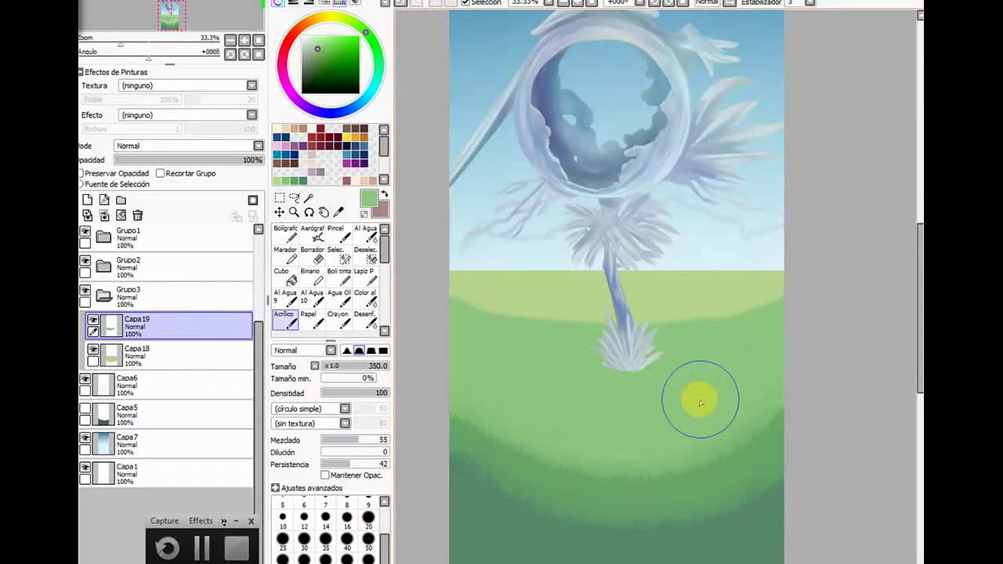
mouse_move(504, 313)
mouse_down()
mouse_move(634, 337)
mouse_move(799, 332)
mouse_move(597, 345)
mouse_up()
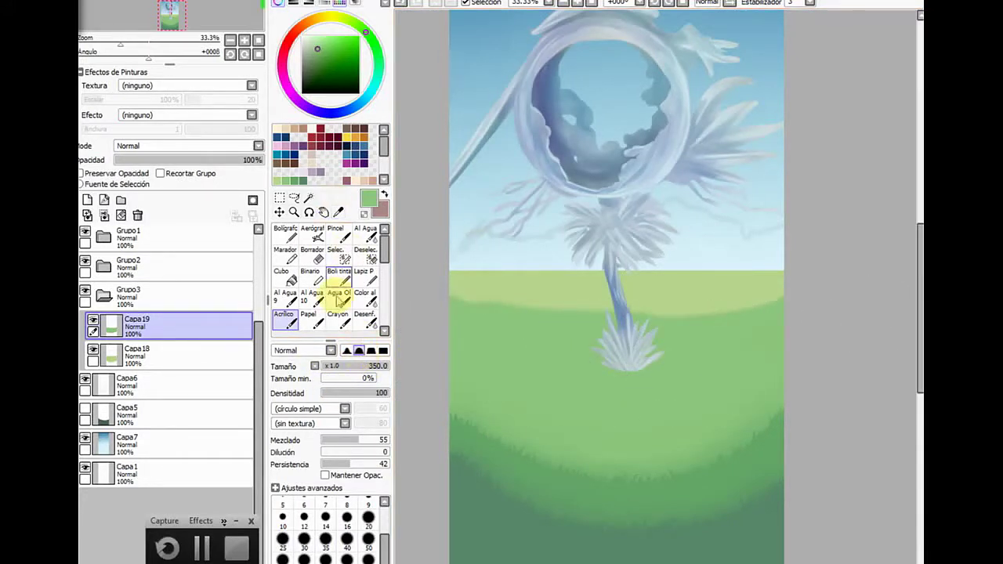
Set the Acrílico brush to size 4 and density 77 and paint fine grass blades along the medium green band's upper edge
click(334, 367)
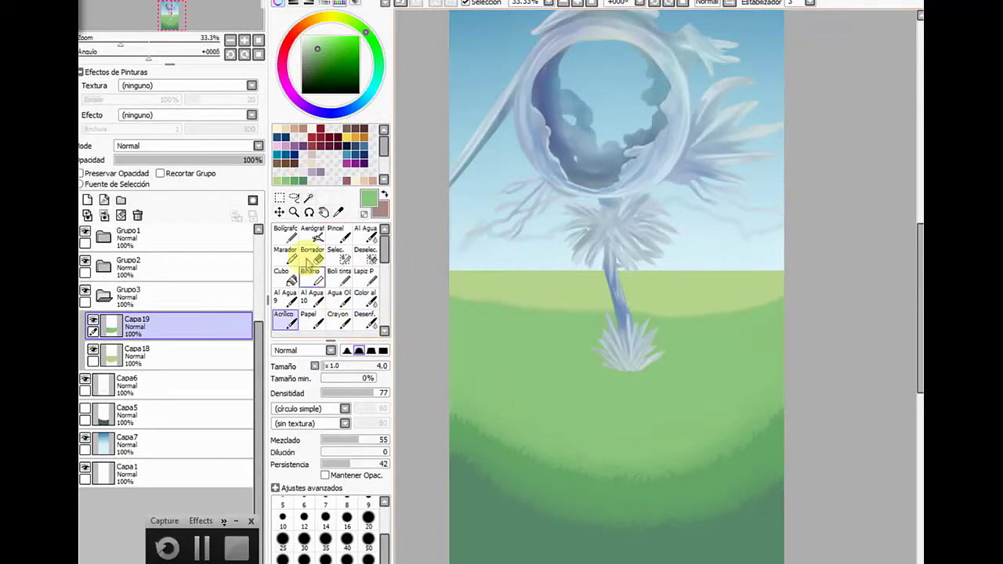
click(294, 211)
click(294, 349)
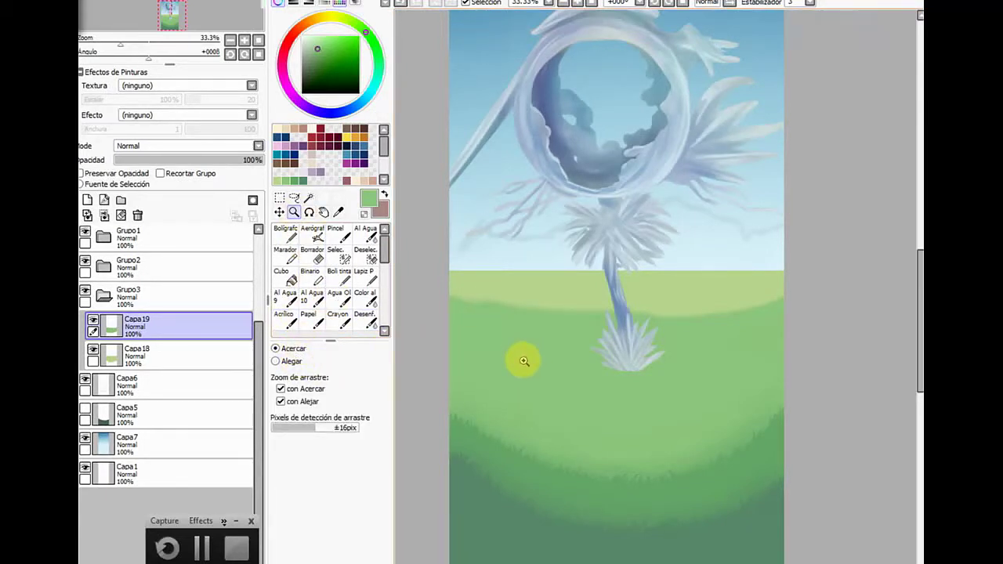
click(517, 363)
click(279, 250)
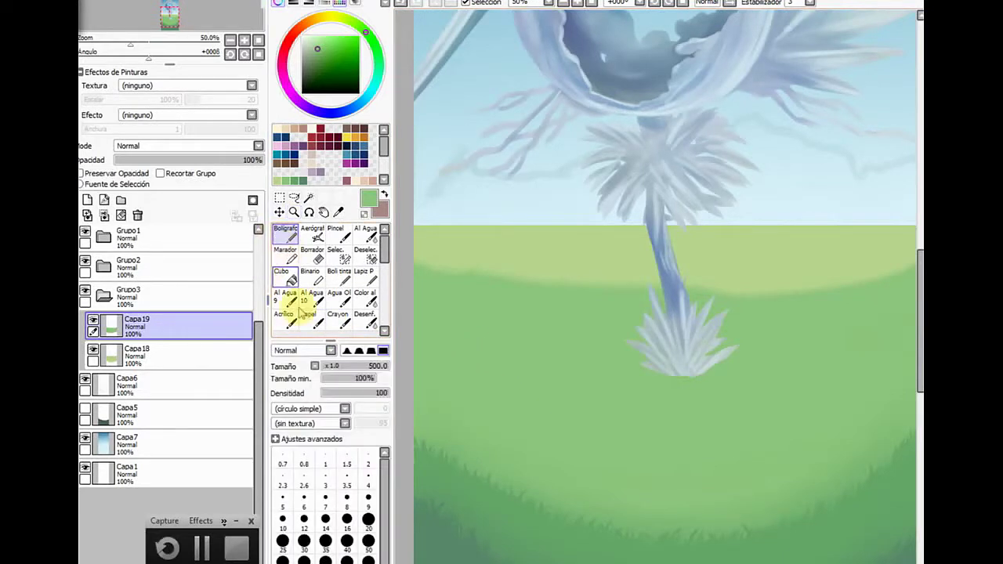
click(285, 316)
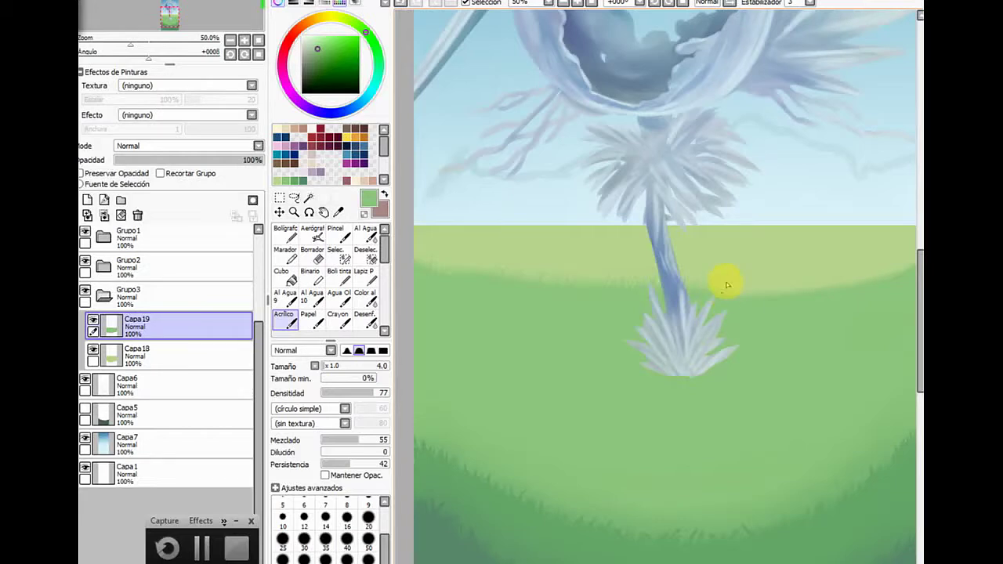
drag(693, 563, 717, 563)
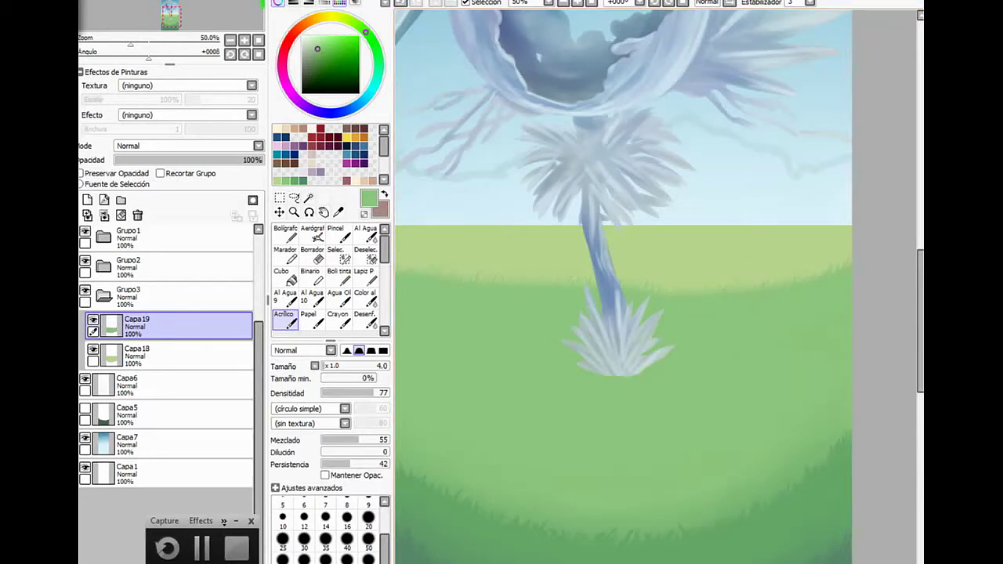
drag(705, 561, 651, 562)
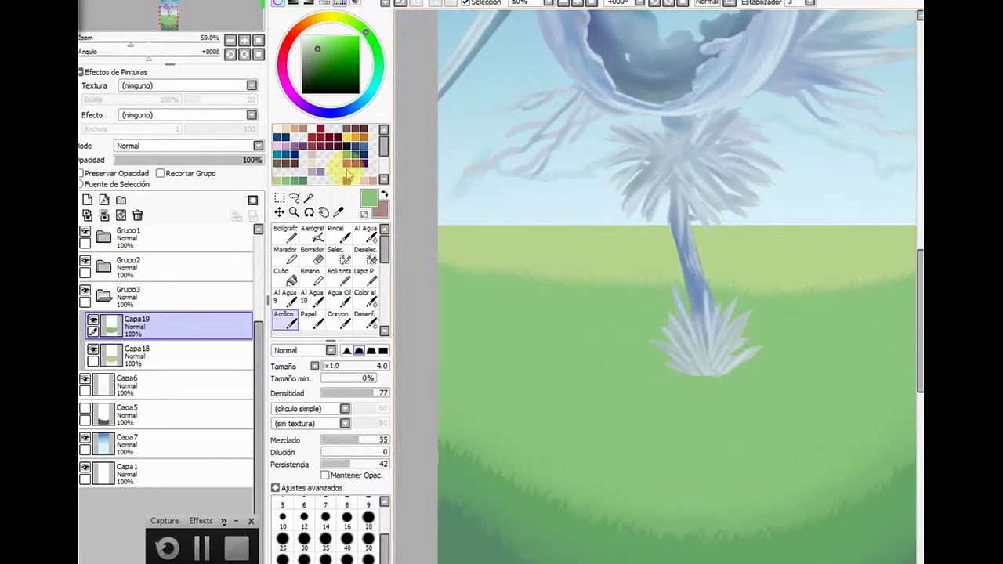
Choose the darker green swatch and add a new layer above Capa19 inside Grupo3
click(292, 181)
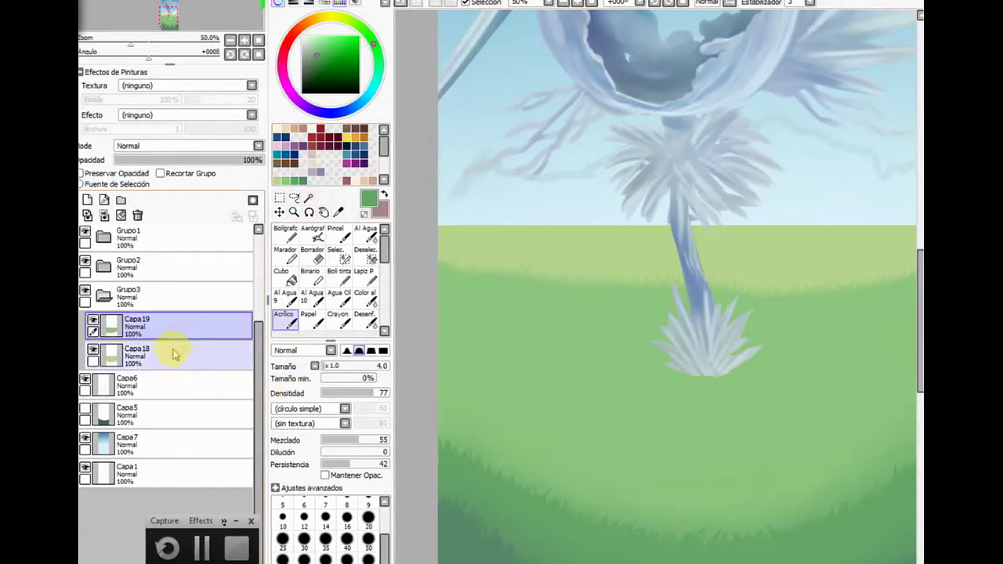
click(87, 200)
Set the Acrílico brush to size 350 and paint a curved darker green band across the hill behind the plant's base
click(294, 212)
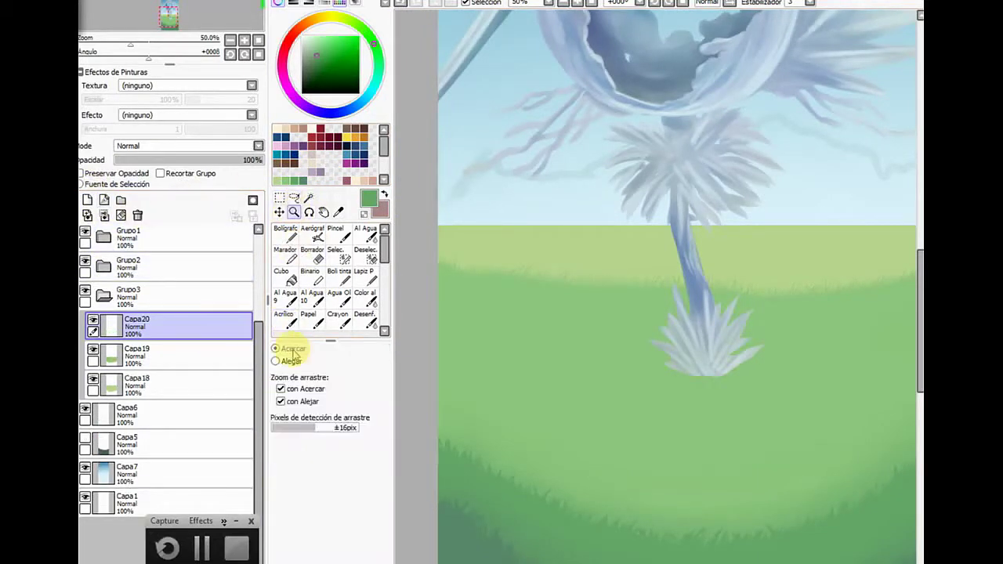
click(289, 362)
click(512, 359)
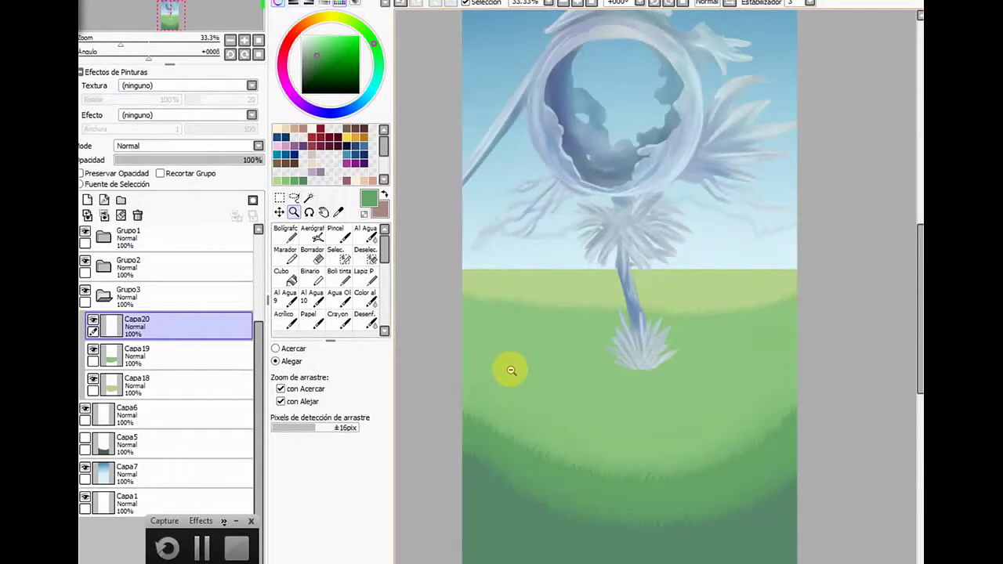
click(285, 320)
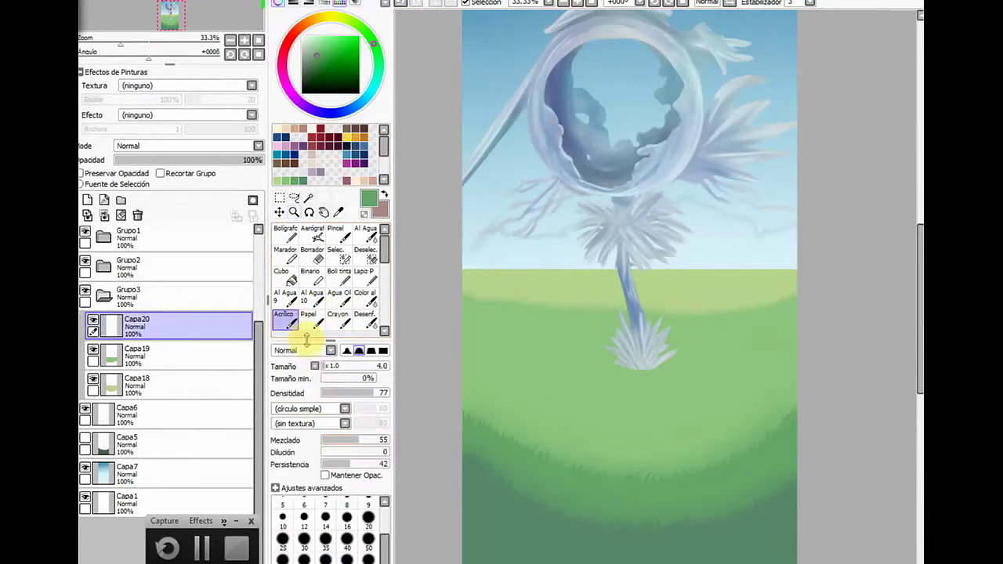
click(379, 366)
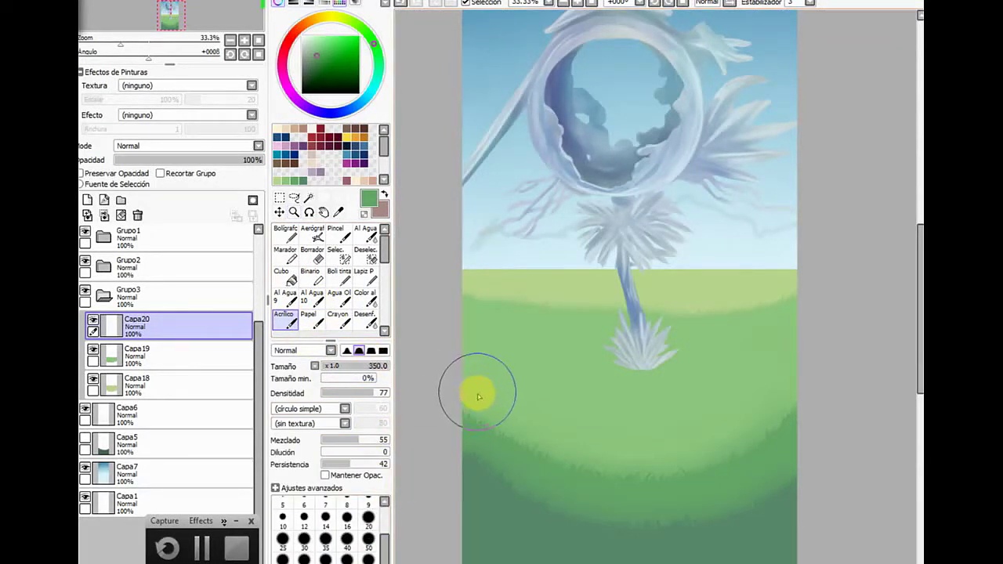
mouse_move(449, 364)
mouse_down()
mouse_move(527, 403)
mouse_move(568, 442)
mouse_move(443, 374)
mouse_move(657, 439)
mouse_move(454, 346)
mouse_move(625, 396)
mouse_move(474, 374)
mouse_move(668, 395)
mouse_move(642, 389)
mouse_move(801, 391)
mouse_move(700, 397)
mouse_move(800, 349)
mouse_move(621, 421)
mouse_move(594, 472)
mouse_move(601, 481)
mouse_move(706, 378)
mouse_move(775, 393)
mouse_move(721, 396)
mouse_move(830, 348)
mouse_move(709, 421)
mouse_move(801, 383)
mouse_move(723, 412)
mouse_move(525, 371)
mouse_move(419, 309)
mouse_up()
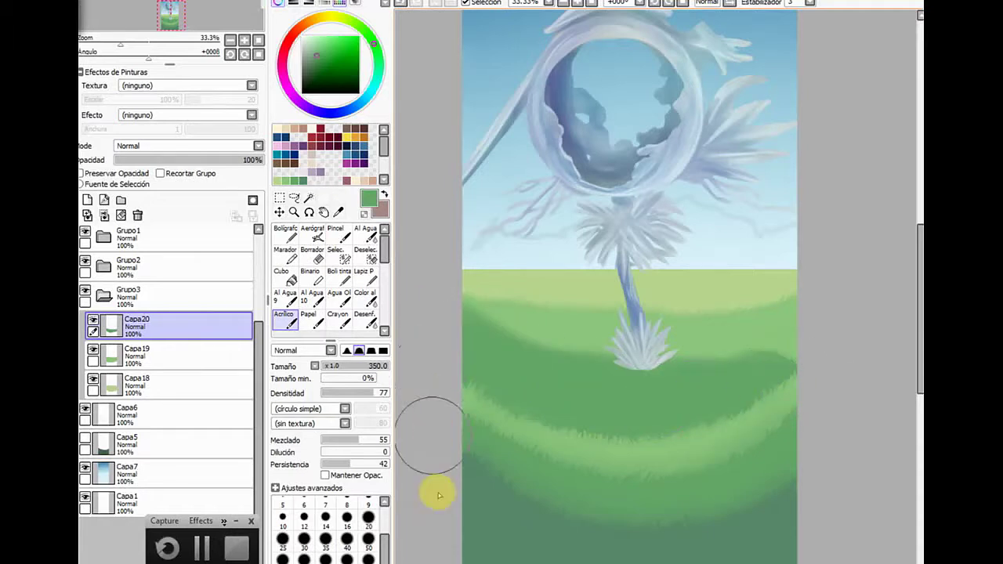
mouse_move(506, 562)
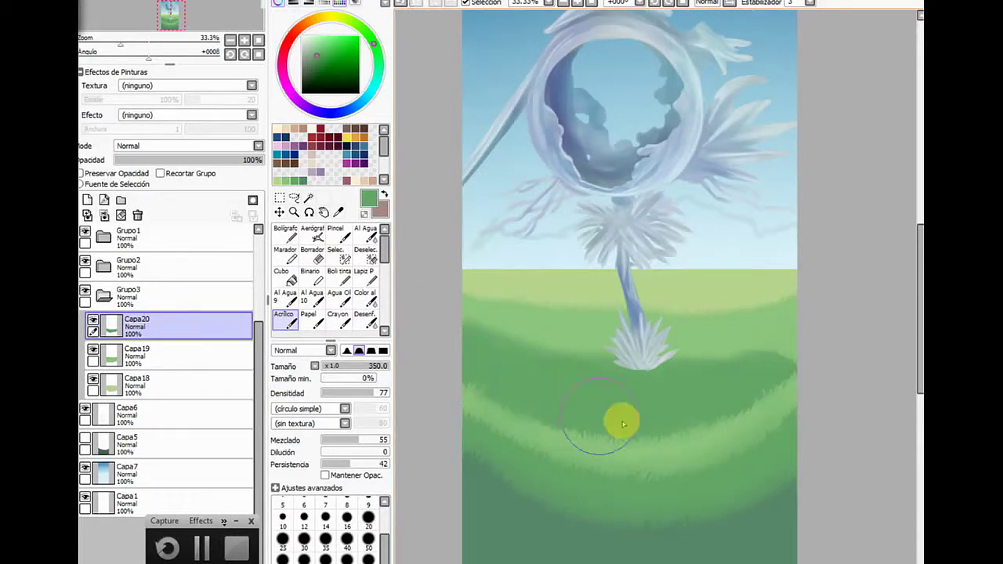
Set the Acrílico brush to size 7 and paint fine grass blades along the darker green band's upper edge on both sides of the plant
click(338, 366)
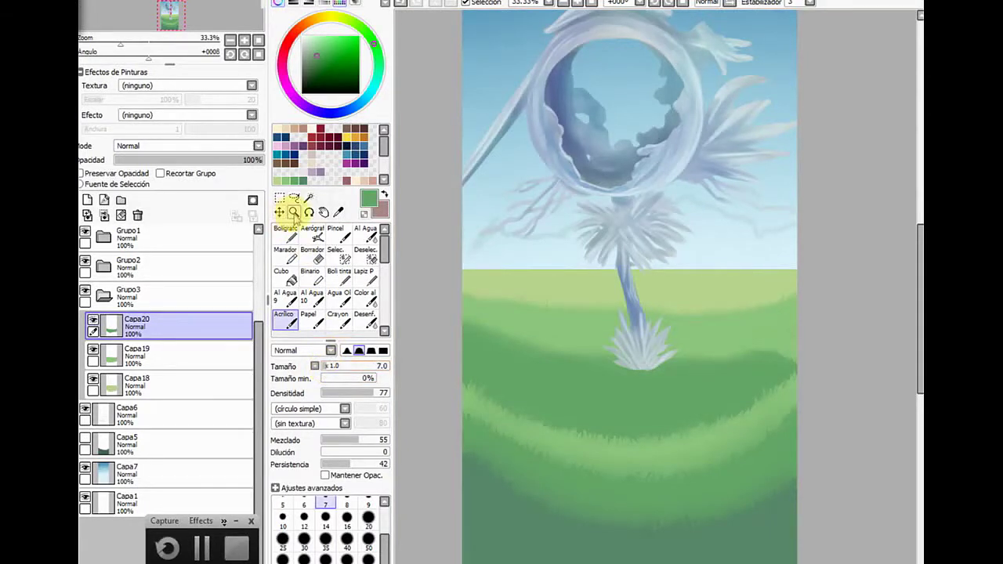
click(293, 212)
click(490, 419)
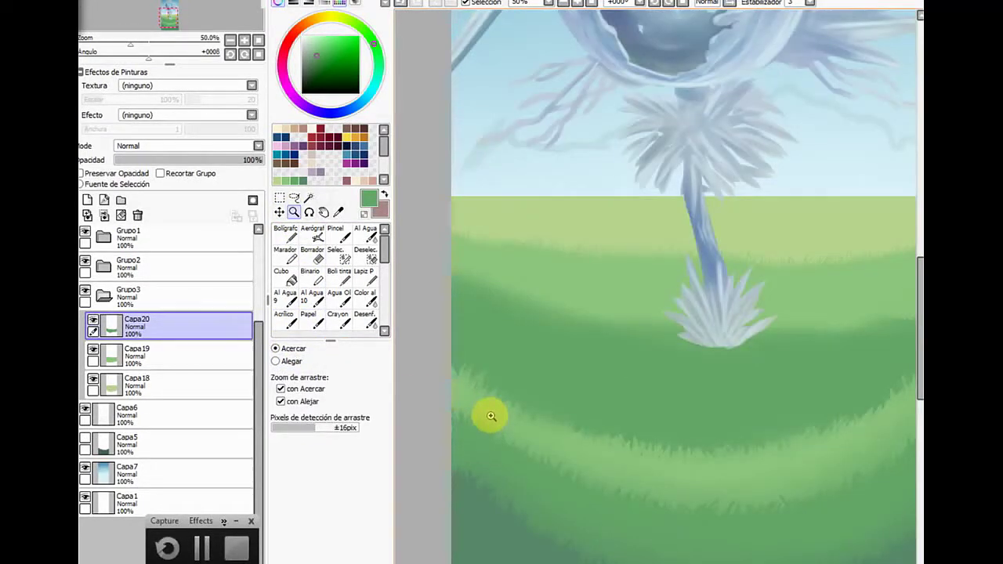
click(285, 318)
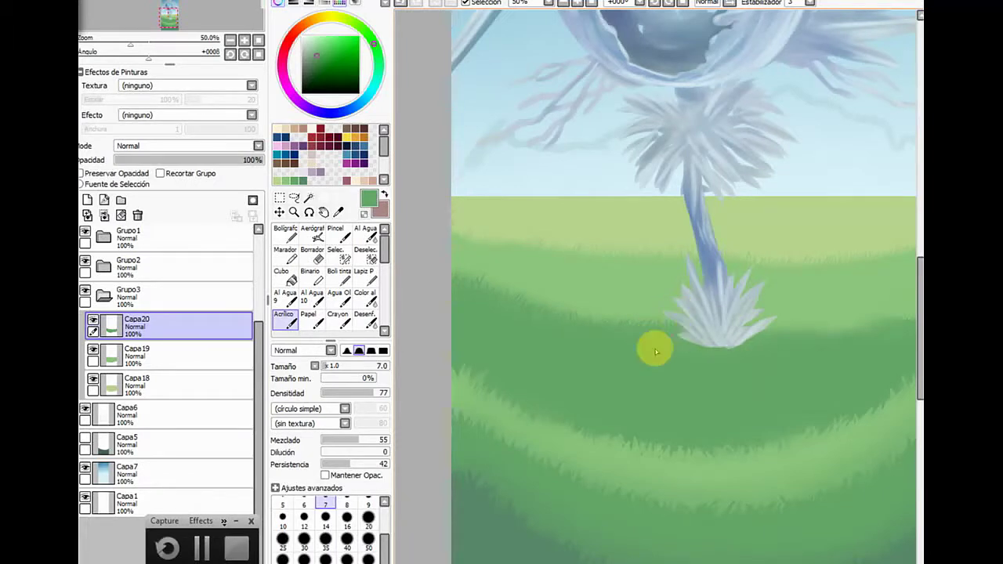
drag(678, 563, 713, 563)
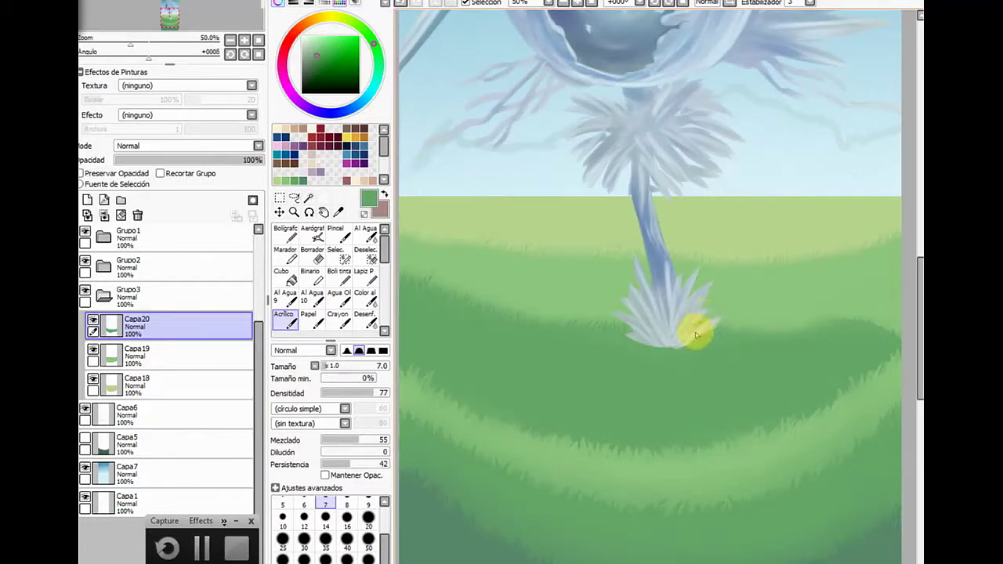
drag(695, 335, 727, 319)
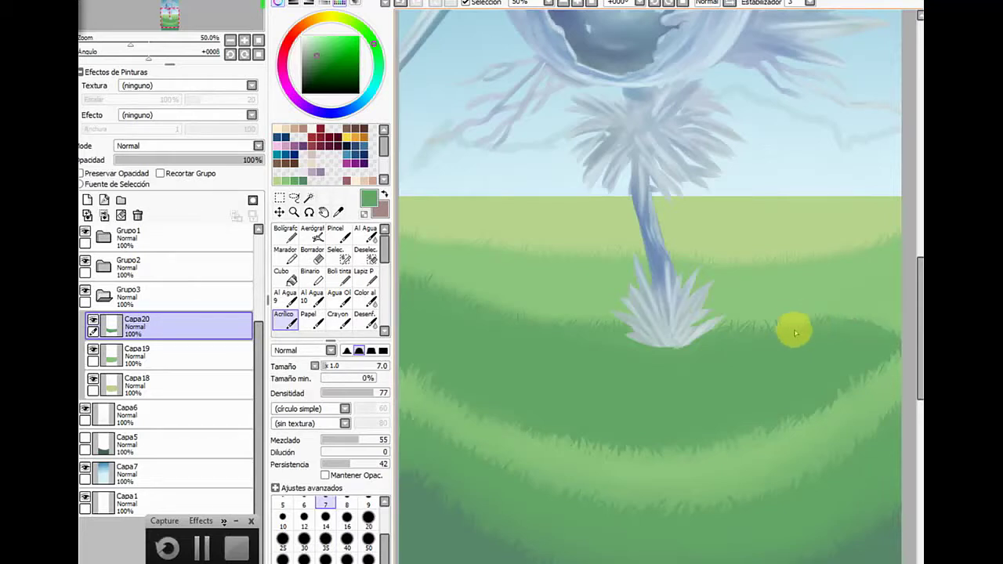
Choose the bluish dark green swatch, shade the darker green band's lower part at size 350, and set the Acrílico brush to size 8
click(303, 181)
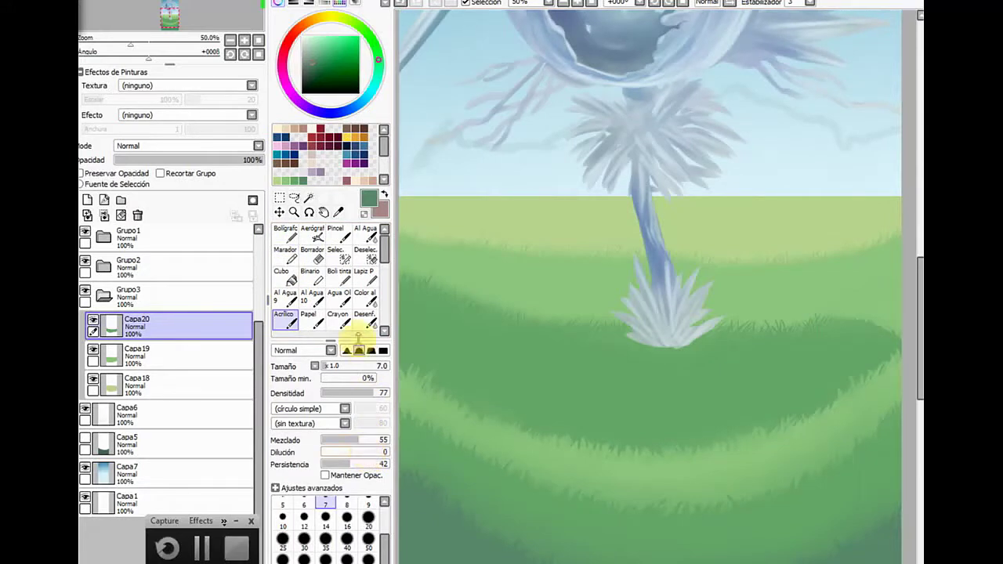
scroll(658, 287, left, 1)
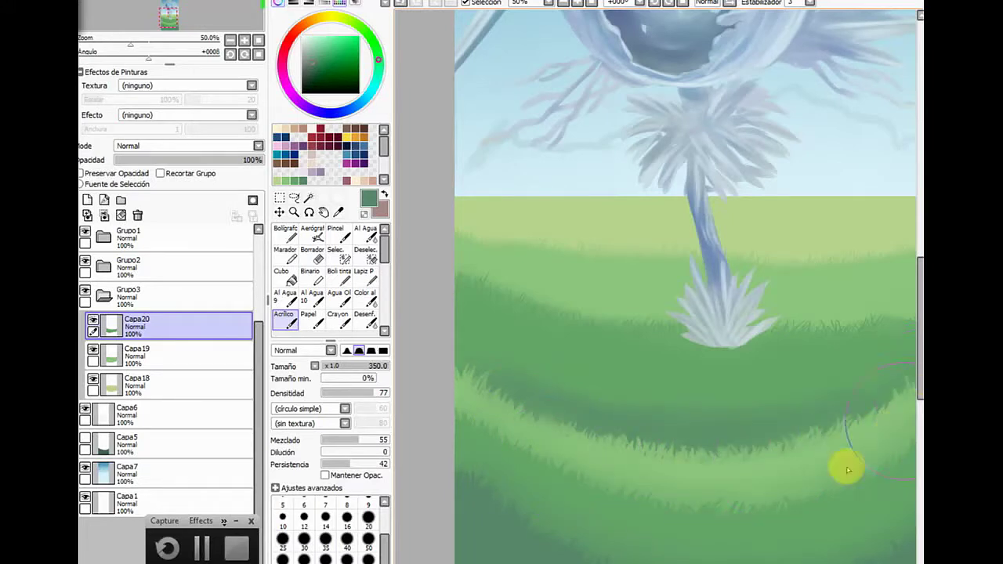
scroll(796, 453, right, 2)
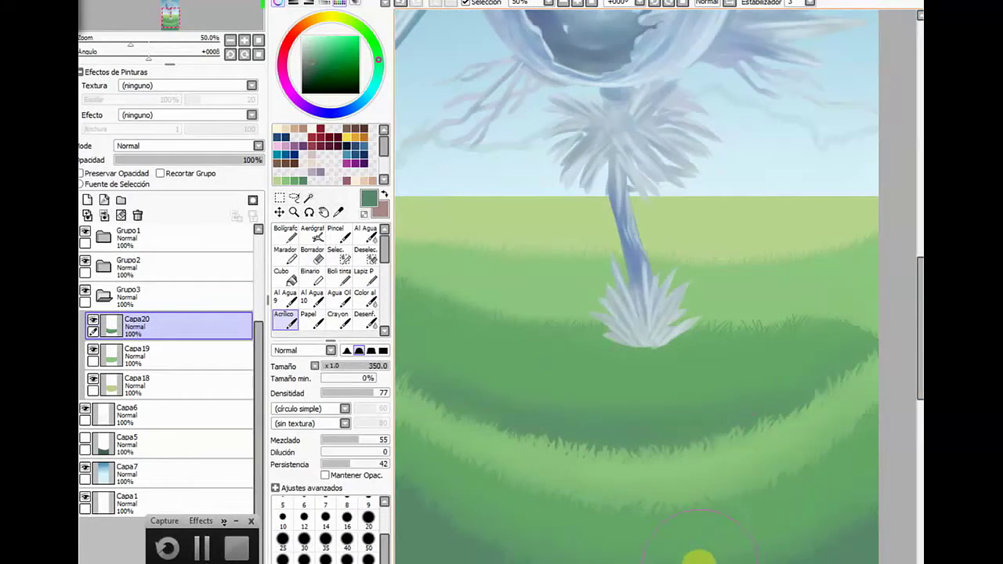
scroll(637, 282, left, 2)
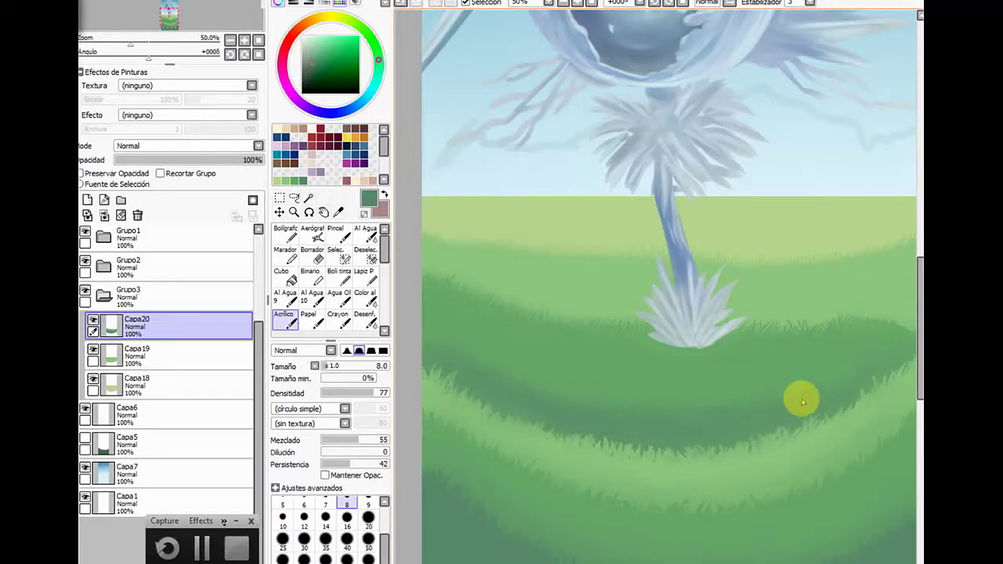
Duplicate layer Capa19, move the copy beneath the original and clip it to Capa18 with Recortar Grupo
click(134, 357)
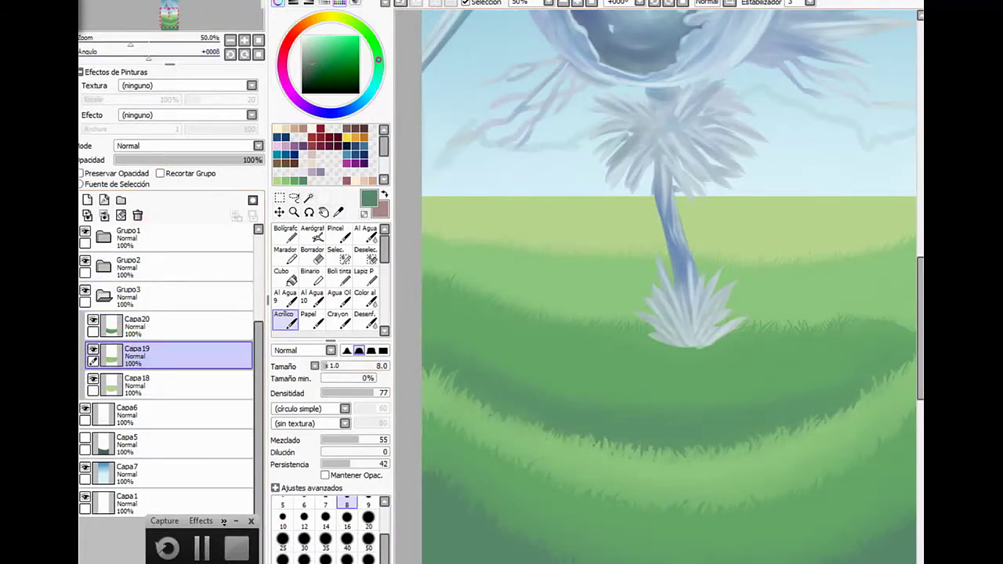
click(235, 1)
click(253, 35)
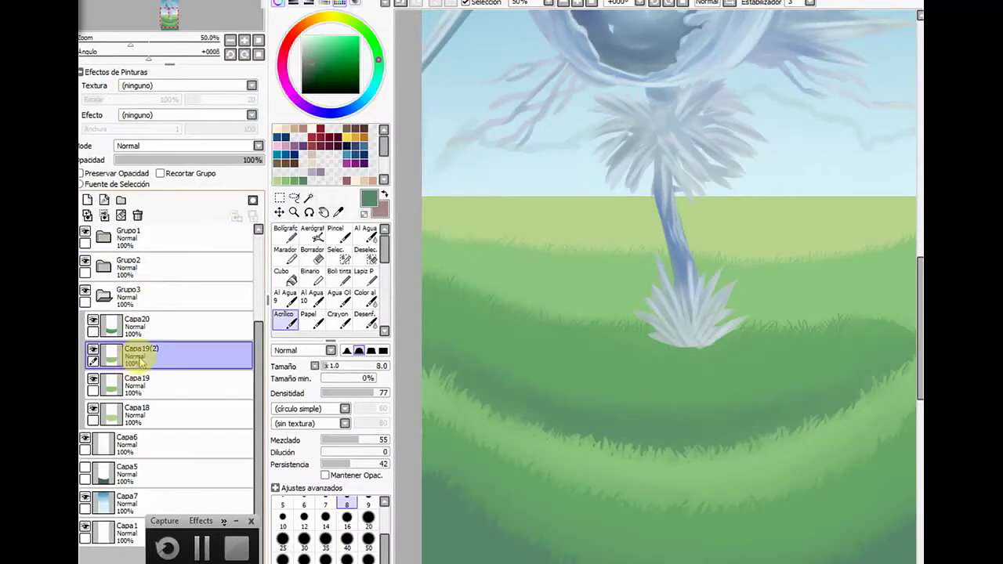
drag(141, 359, 138, 388)
click(160, 173)
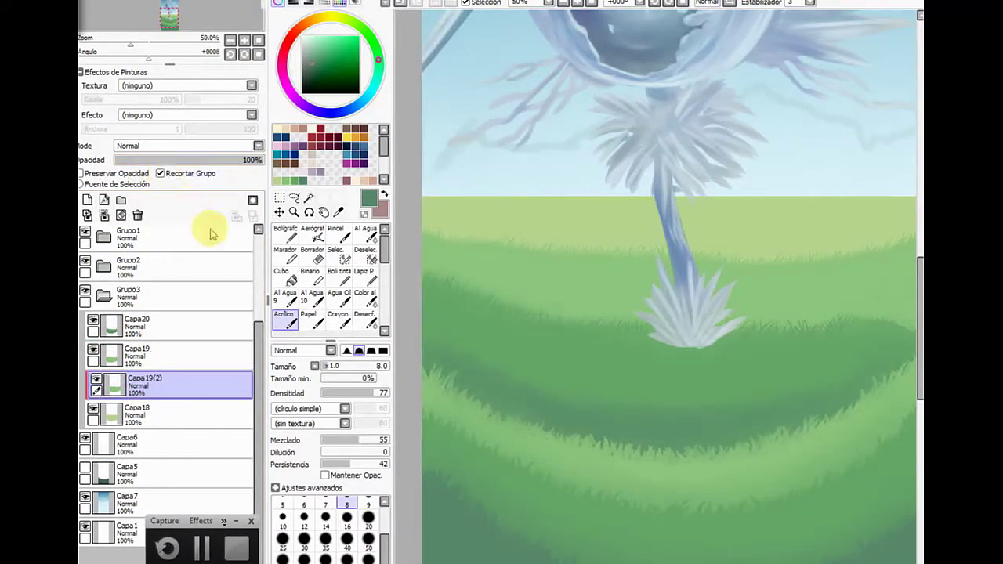
Blur the grass along the medium green band's upper edge on Capa19(2) using the Desenf. brush at size 150
click(365, 320)
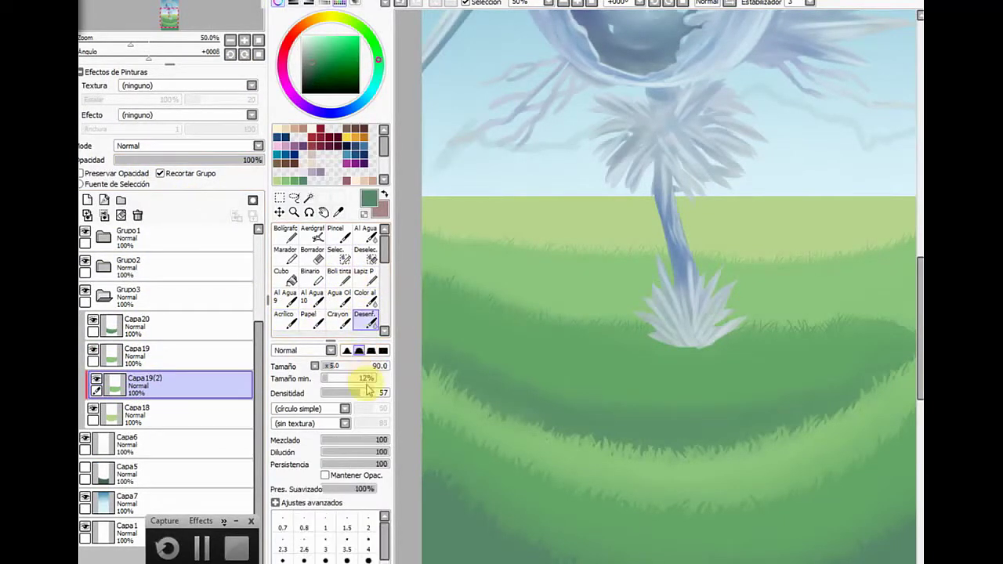
click(343, 367)
mouse_move(444, 276)
mouse_down()
mouse_move(424, 240)
mouse_move(490, 248)
mouse_move(414, 238)
mouse_move(417, 227)
mouse_move(551, 236)
mouse_move(526, 252)
mouse_move(453, 232)
mouse_up()
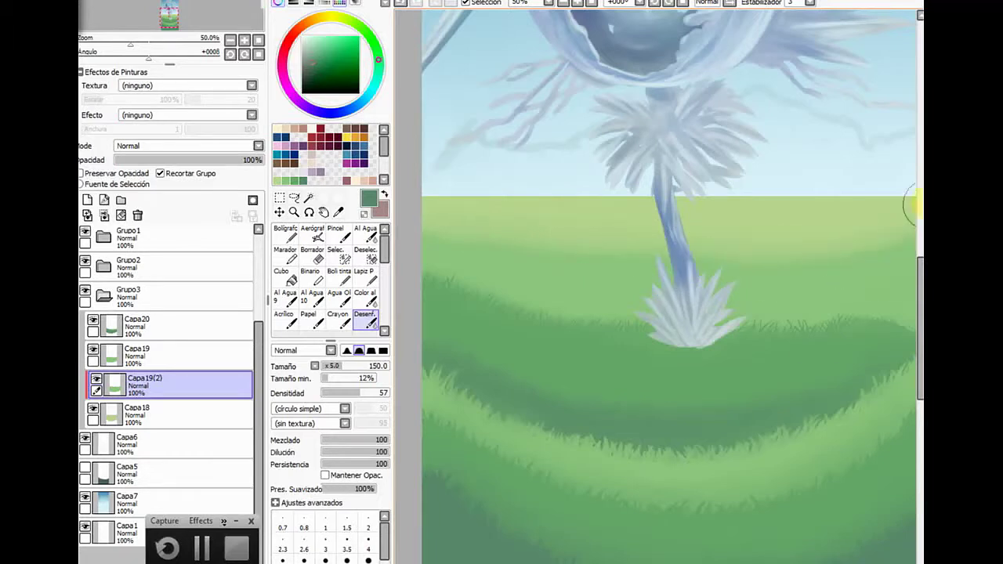
drag(662, 563, 672, 562)
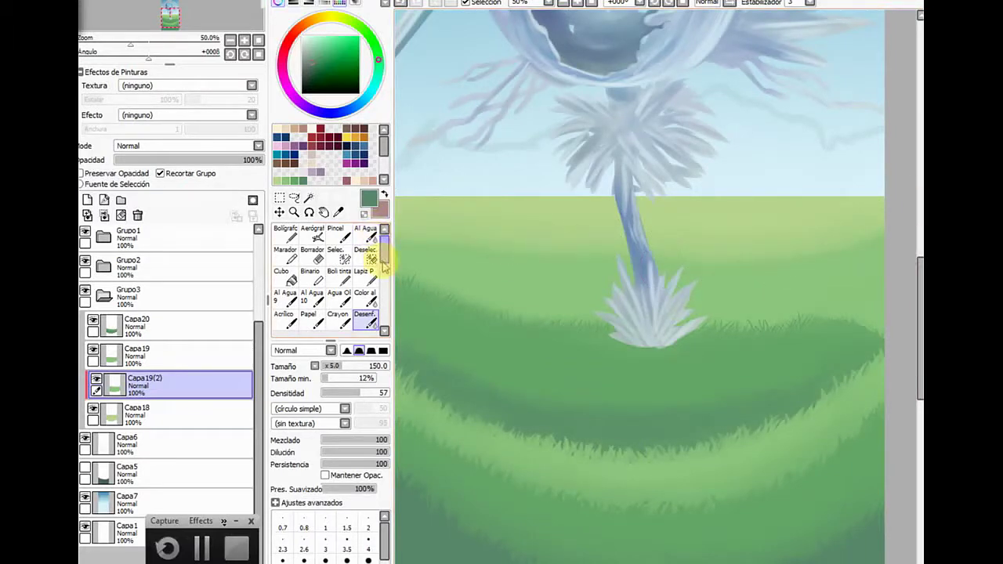
Turn on Recortar Grupo for layers Capa19 and Capa20 so both clip to Capa18
click(141, 353)
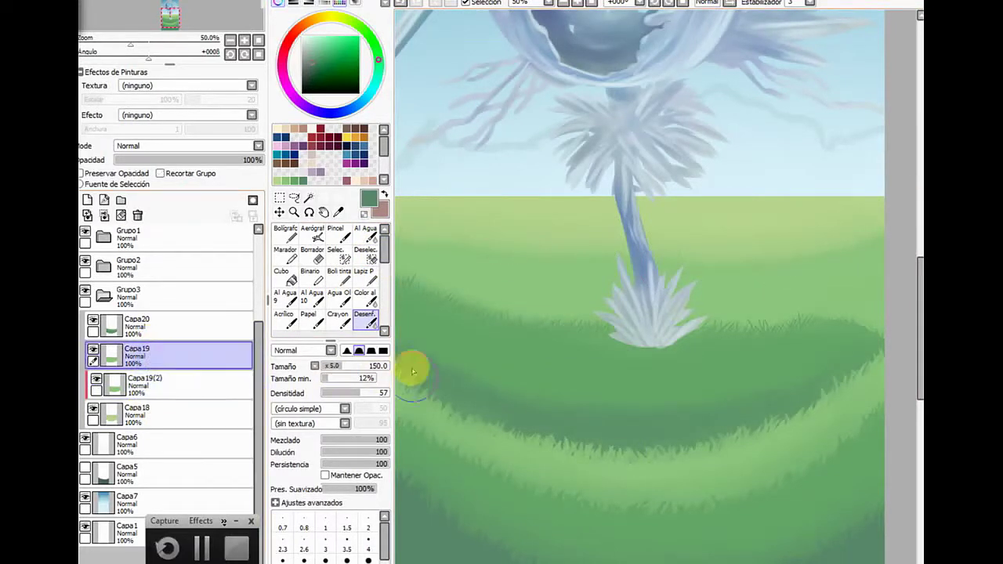
click(160, 173)
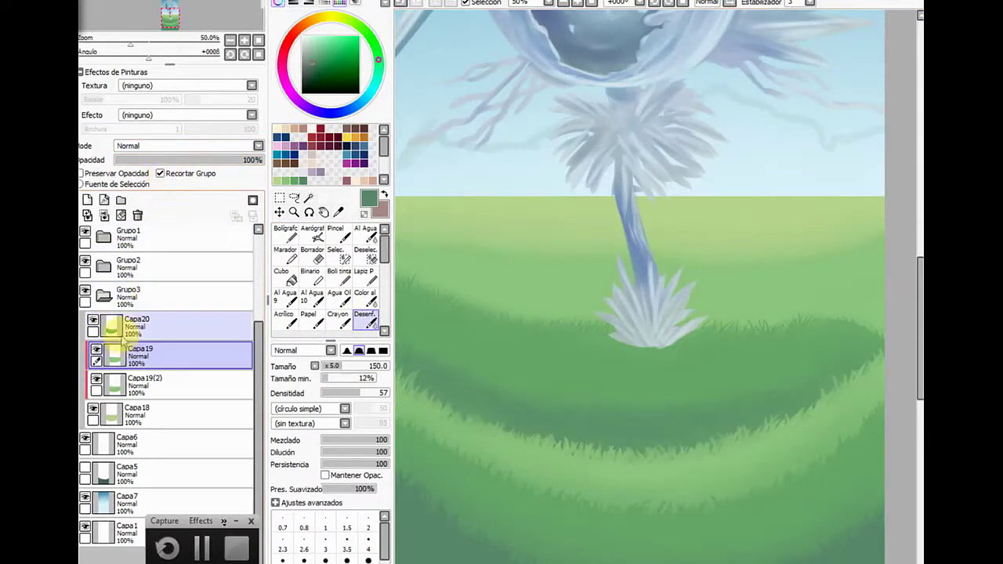
click(127, 329)
click(191, 174)
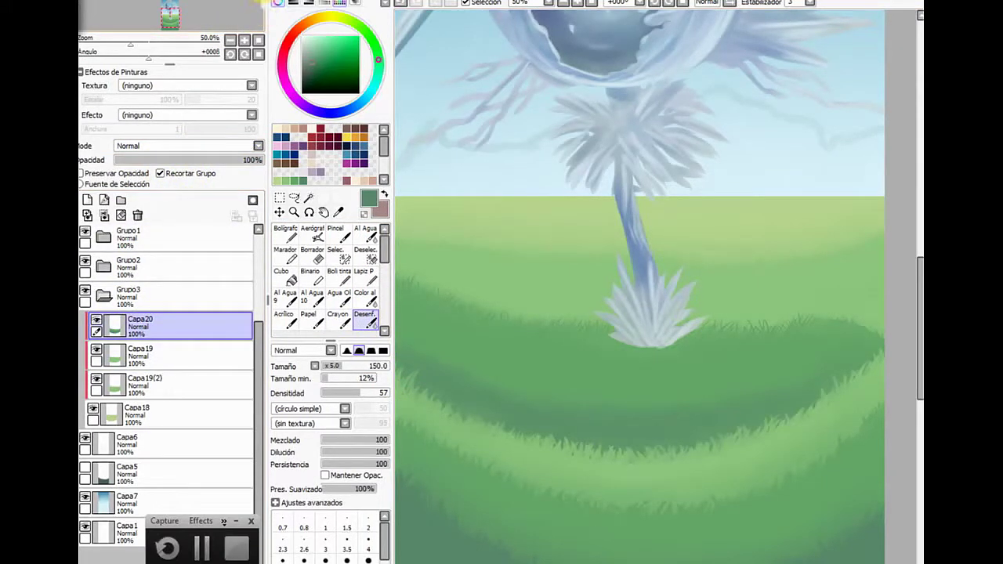
Duplicate layer Capa20, move the copy beneath the original and blur the copy's upper grass edge with the Desenf. brush
click(253, 3)
click(243, 25)
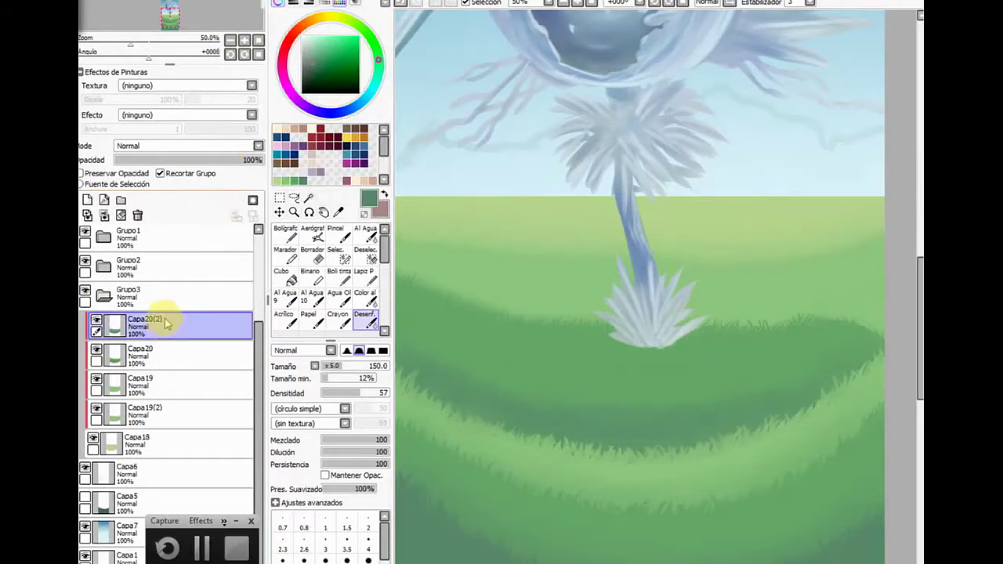
drag(168, 318, 169, 362)
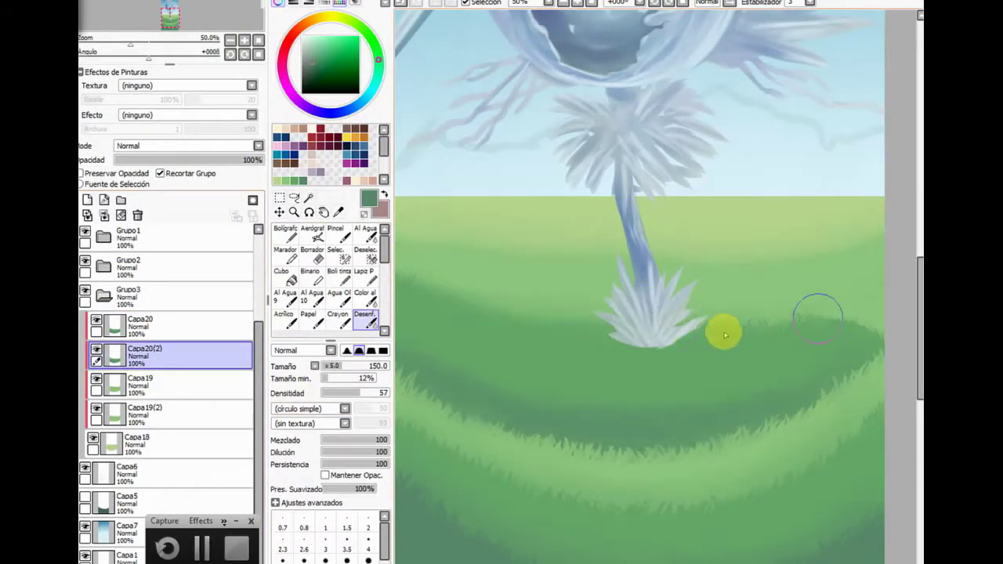
scroll(374, 326, down, 1)
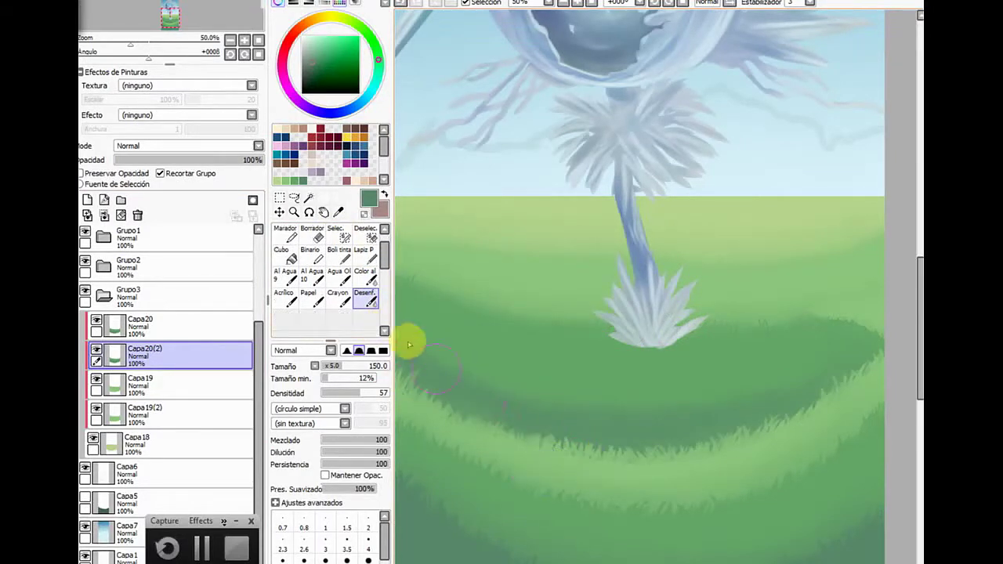
Blur the darker green band's upper grass edge on Capa20 and Capa20(2), mainly beside the plant's base, at size 150
drag(669, 563, 650, 563)
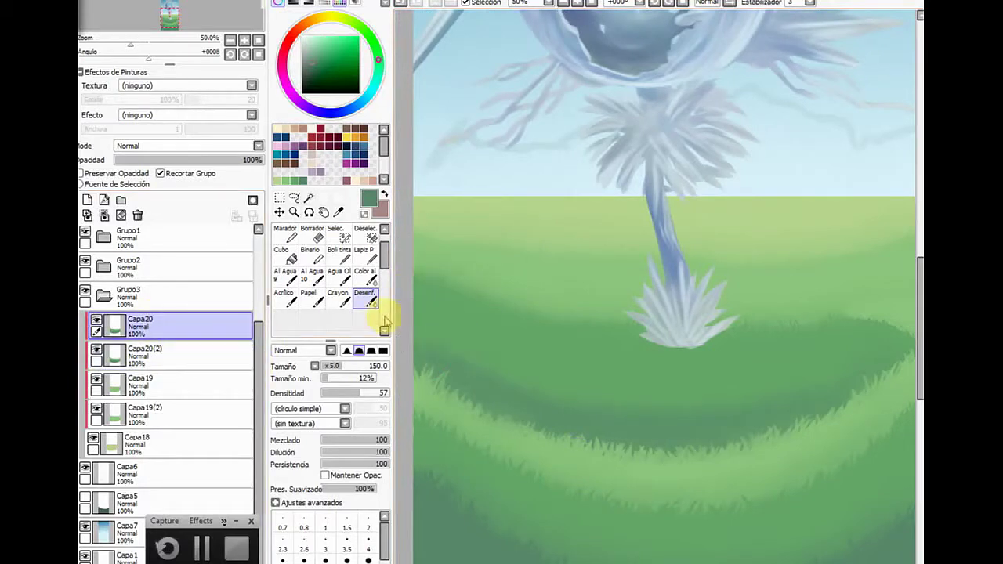
scroll(384, 320, down, 3)
click(191, 317)
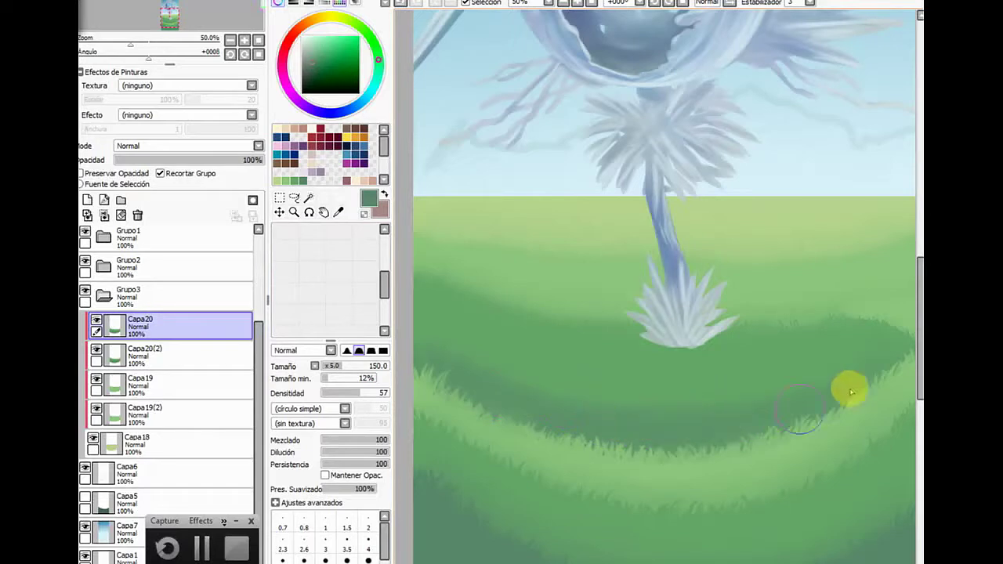
click(159, 359)
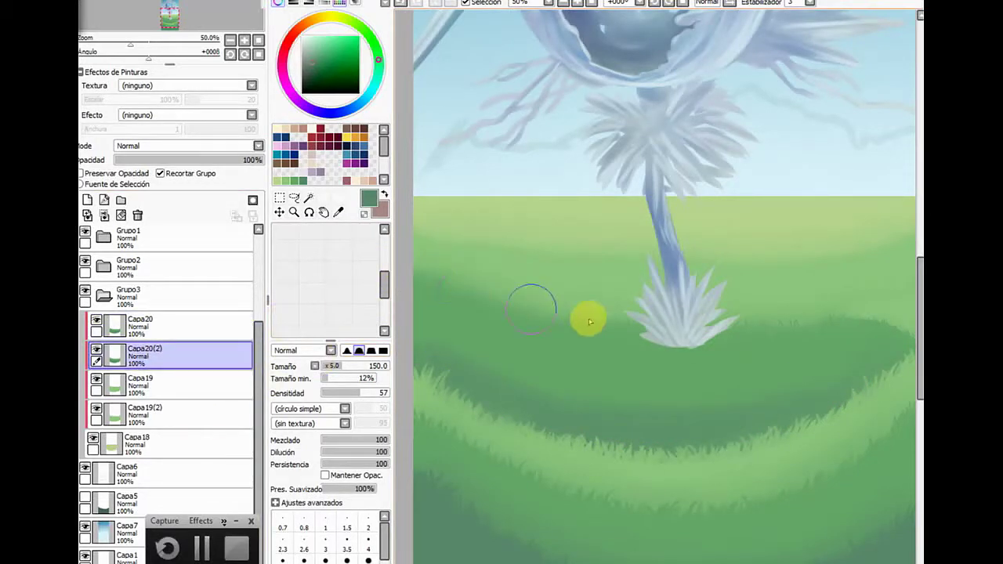
click(163, 325)
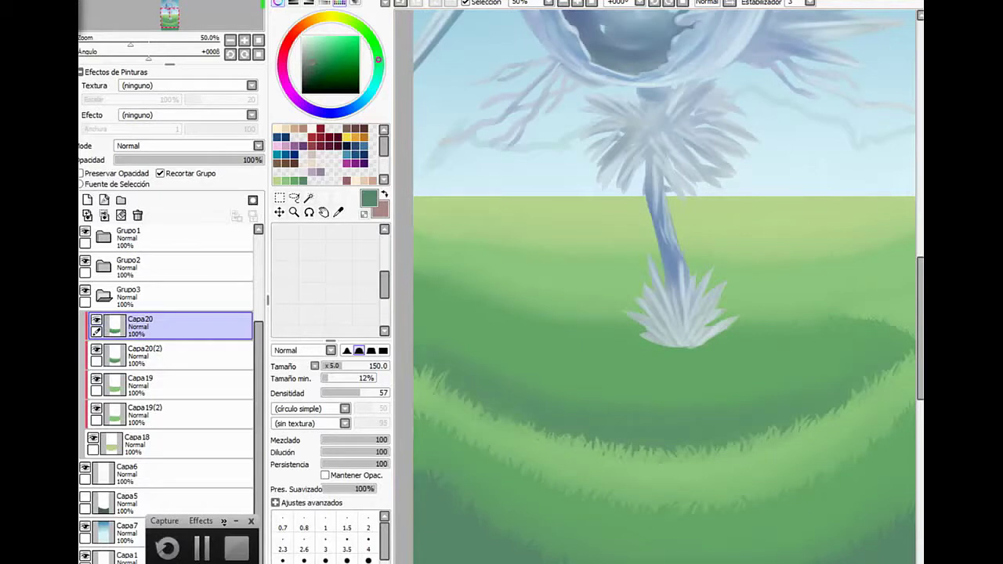
Soften the remaining band edges toward the canvas's right side with the Desenf. brush on Capa19, Capa20(2) and Capa20
click(201, 385)
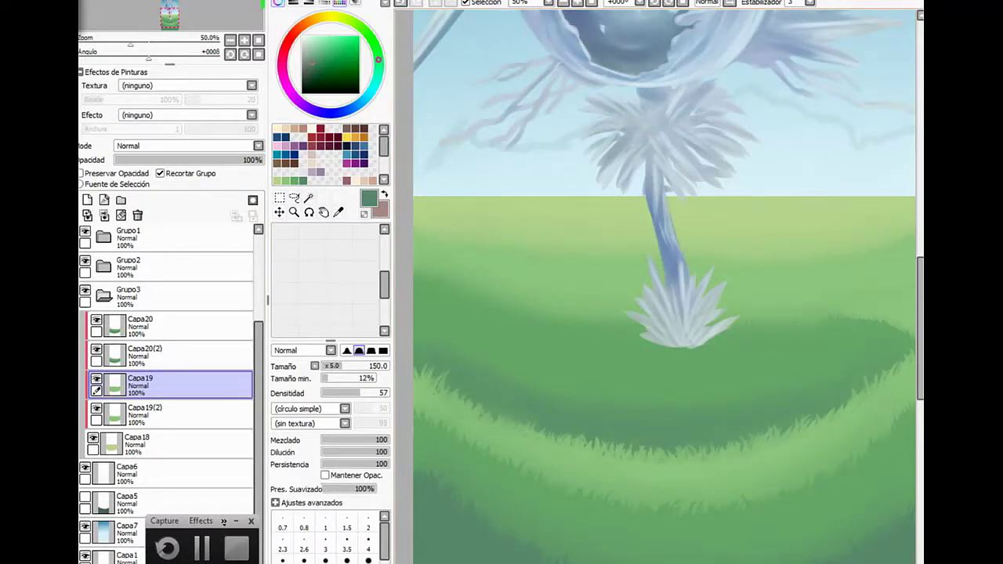
drag(734, 563, 757, 561)
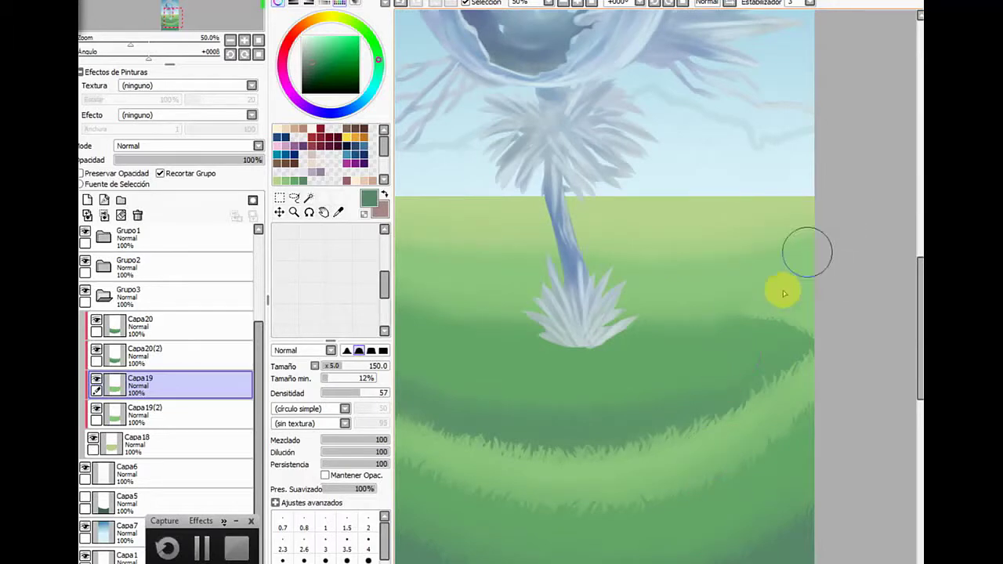
click(180, 357)
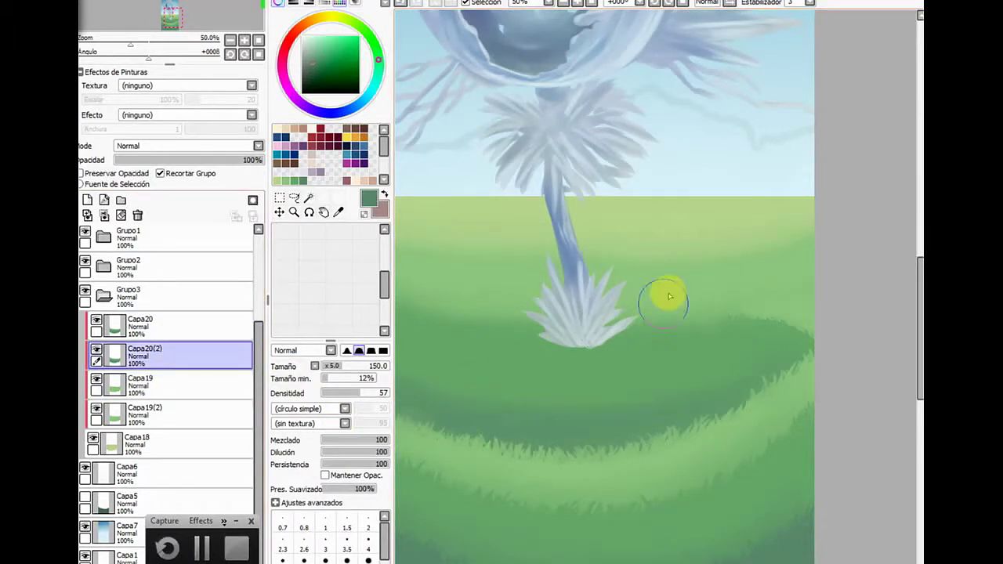
click(184, 331)
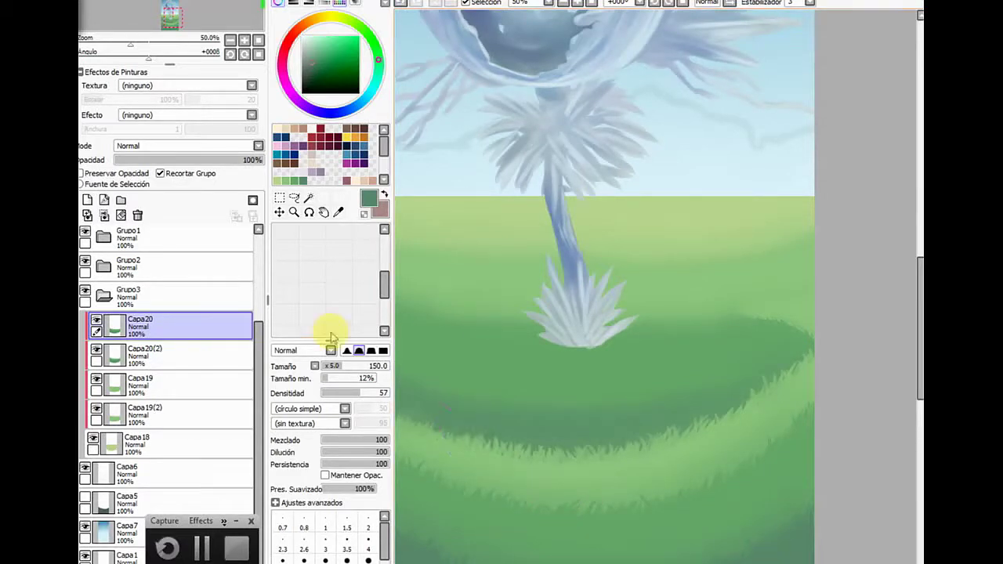
Collapse Grupo3 and create a new layer group above it containing one empty layer
drag(101, 325, 102, 296)
click(146, 293)
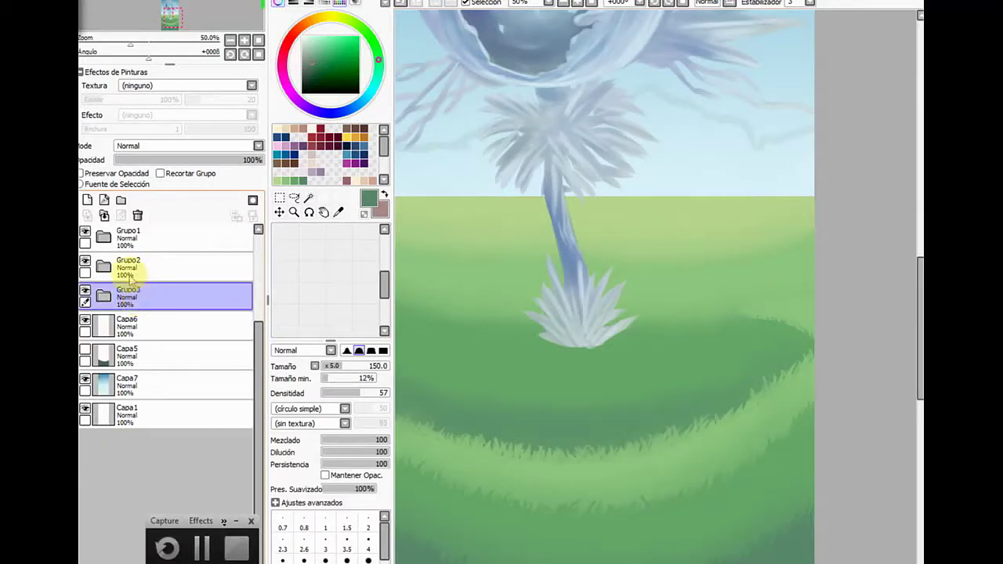
click(121, 200)
click(87, 200)
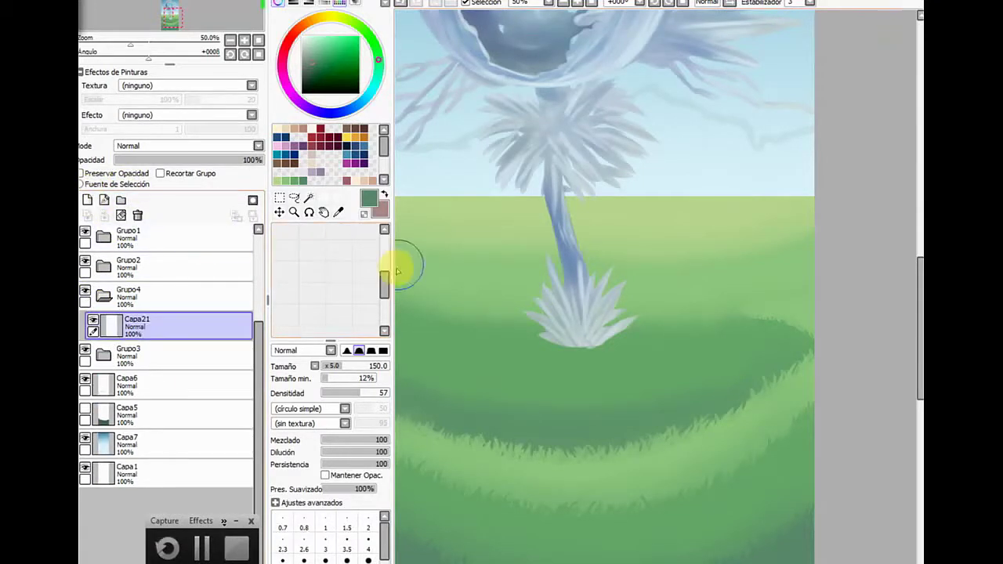
Set up the Acrílico brush with a harder edge shape, density 100, size 80 and a pale blue-green colour
drag(384, 290, 381, 230)
click(281, 318)
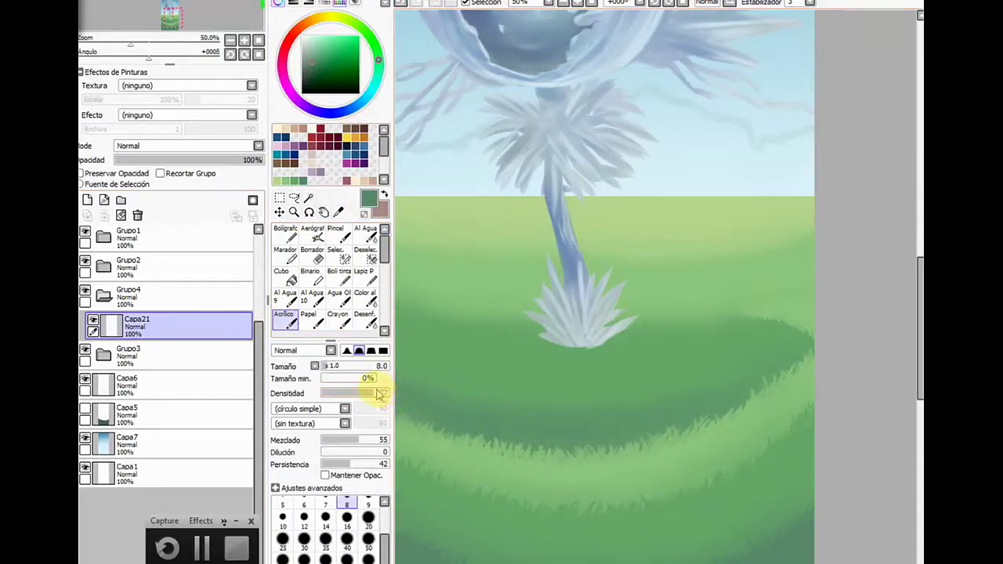
click(371, 350)
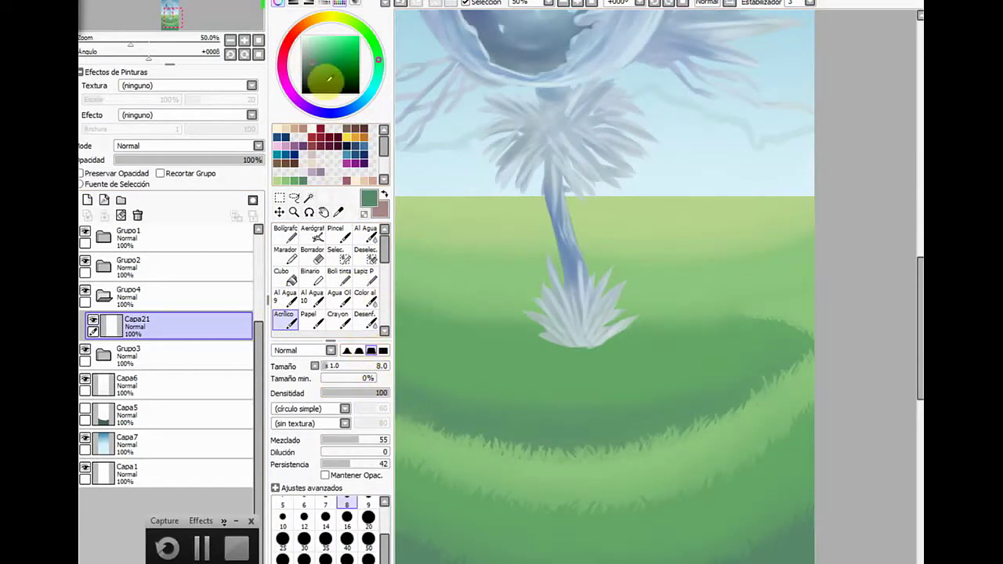
click(315, 47)
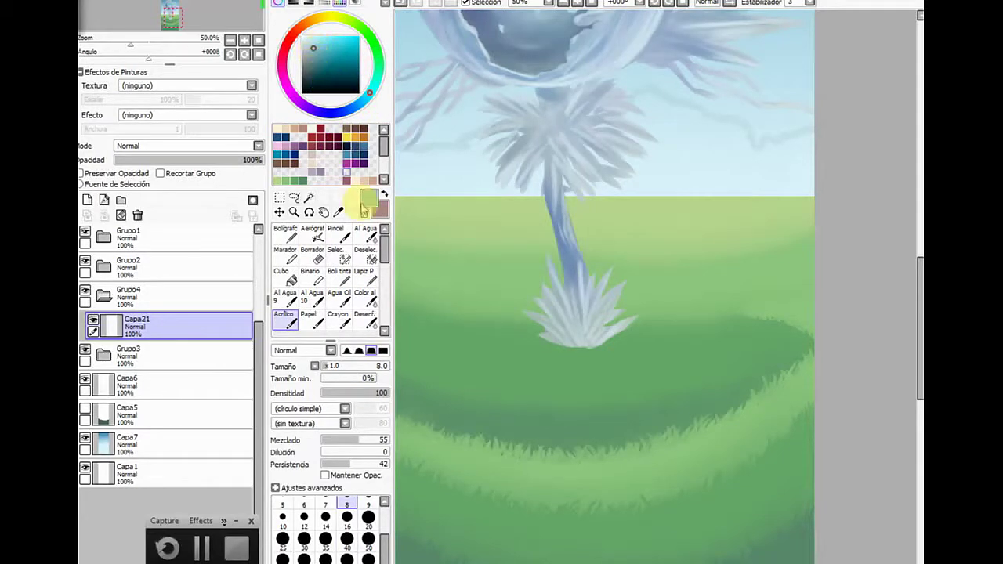
drag(367, 366, 374, 366)
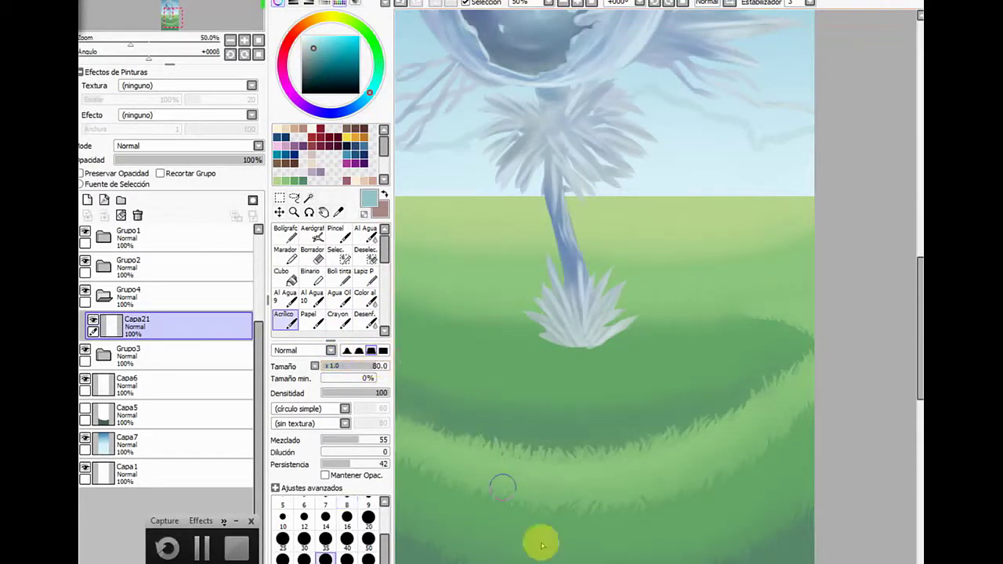
Paint an irregular closed pond outline on Capa21 around the plant's base, reaching from the horizon grass to the lighter grass band
drag(659, 561, 613, 561)
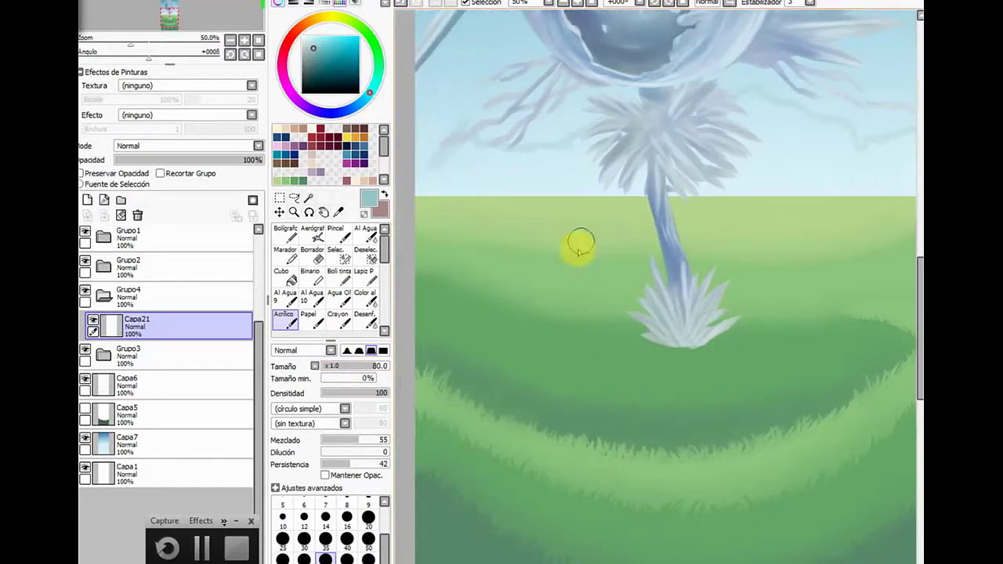
drag(462, 318, 547, 268)
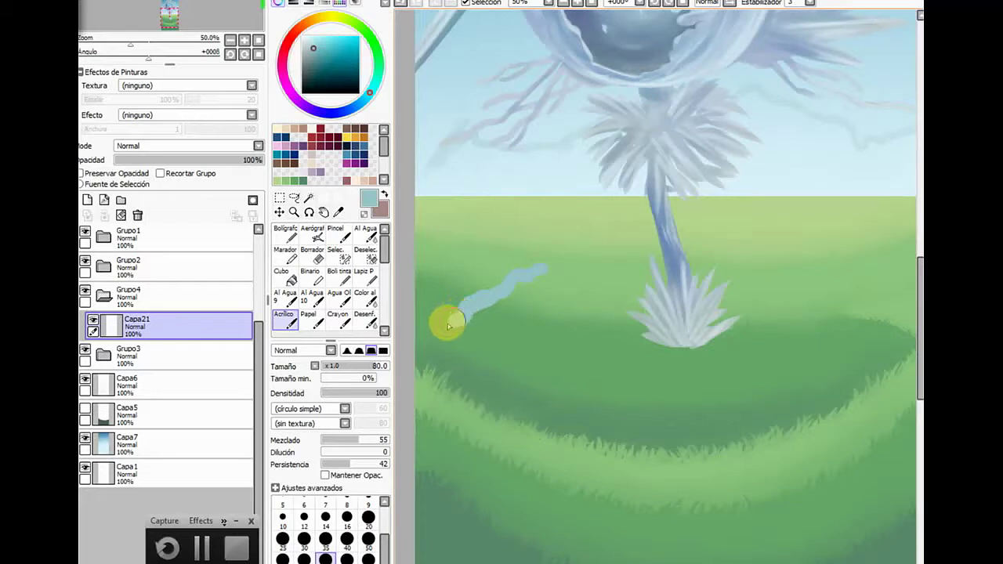
mouse_move(448, 325)
mouse_down()
mouse_move(424, 336)
mouse_move(455, 334)
mouse_move(422, 328)
mouse_move(468, 312)
mouse_move(436, 335)
mouse_move(515, 375)
mouse_up()
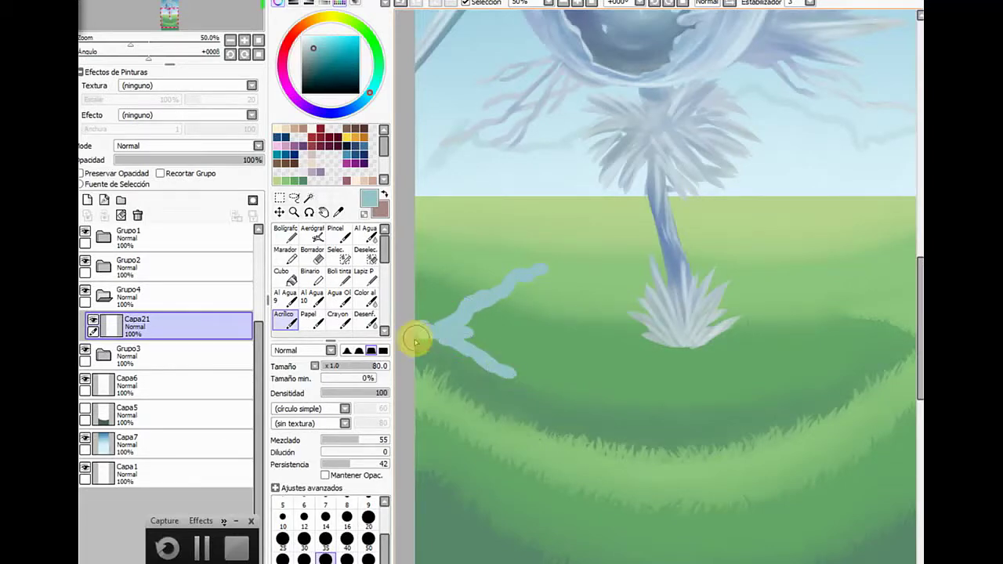
mouse_move(448, 349)
mouse_down()
mouse_move(461, 370)
mouse_move(482, 367)
mouse_move(539, 408)
mouse_move(649, 435)
mouse_move(702, 433)
mouse_up()
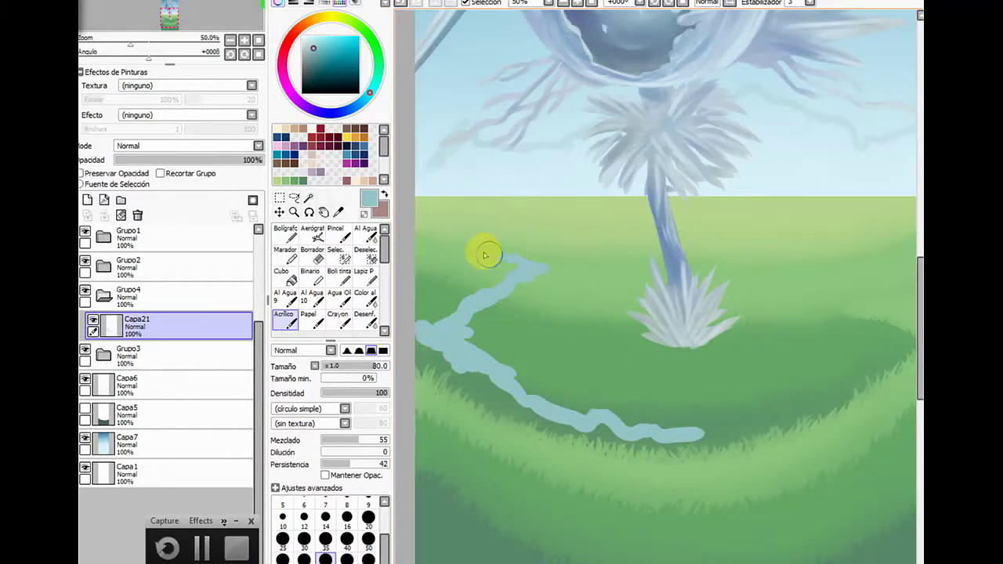
key(ctrl+z)
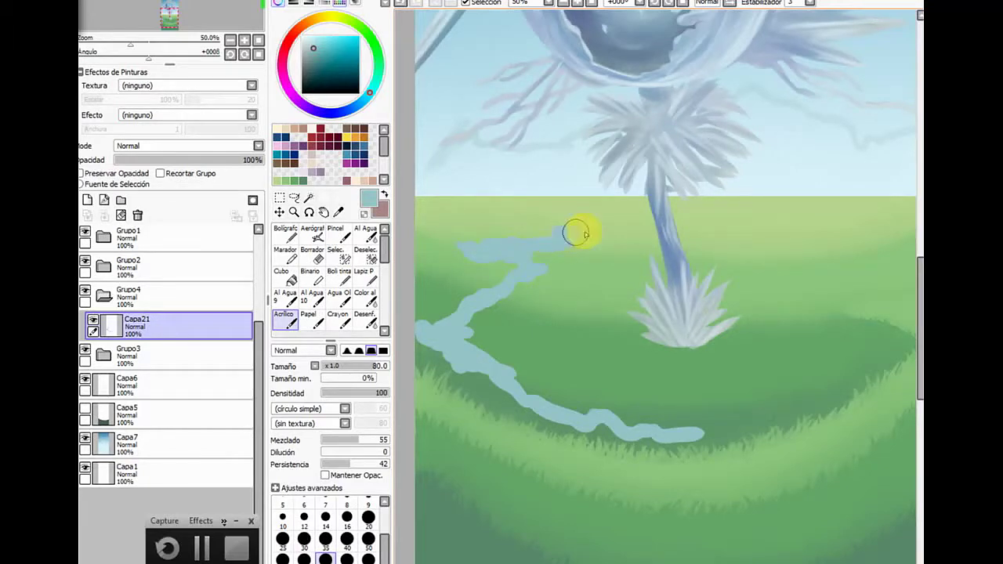
drag(618, 230, 699, 231)
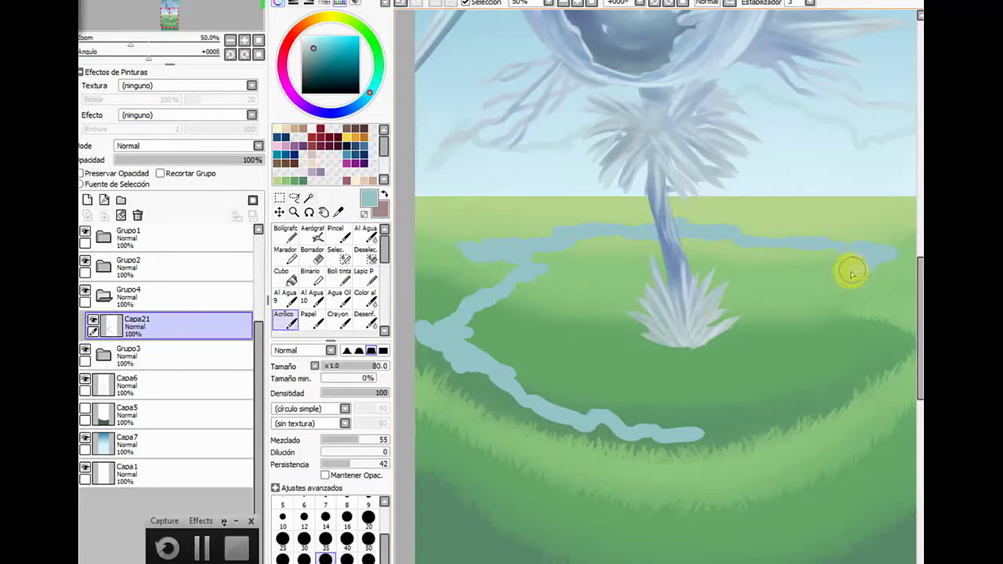
mouse_move(840, 335)
mouse_down()
mouse_move(806, 383)
mouse_move(775, 387)
mouse_move(810, 411)
mouse_move(759, 410)
mouse_move(741, 428)
mouse_up()
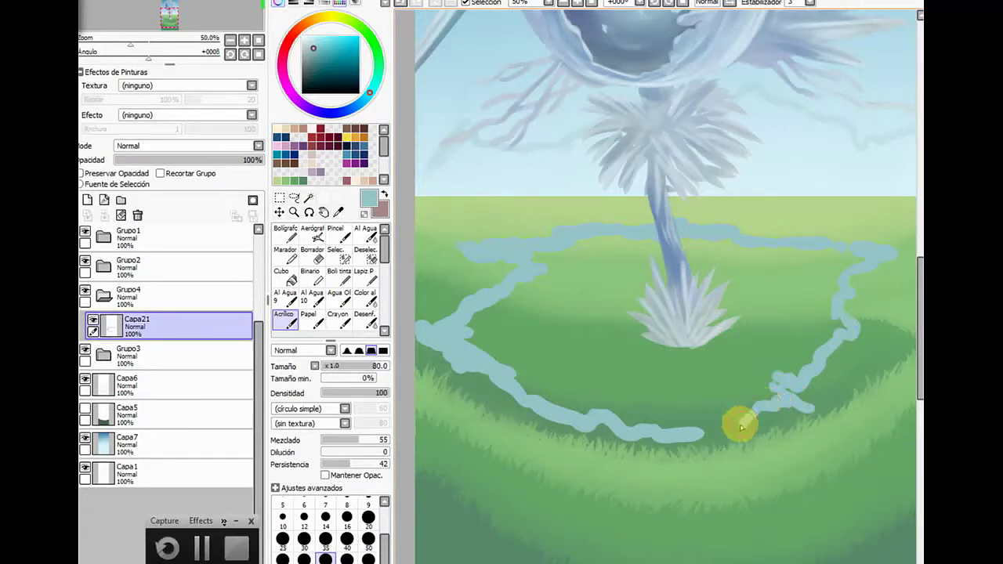
click(772, 382)
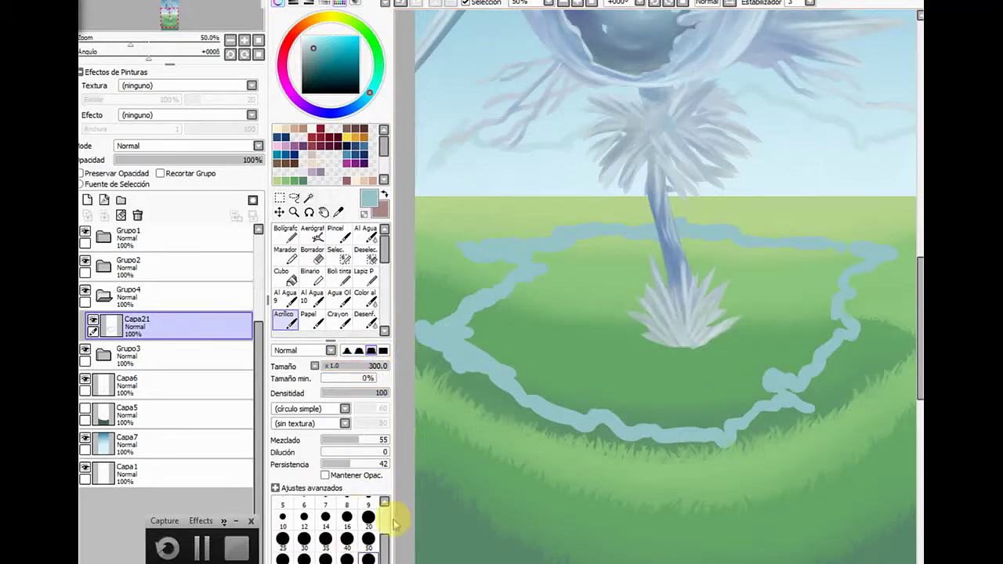
Fill the pond outline with the same pale blue-green, using size 300 for the centre and size 100 near the edges
mouse_move(580, 342)
mouse_down()
mouse_move(571, 336)
mouse_move(697, 353)
mouse_move(743, 303)
mouse_move(796, 329)
mouse_up()
click(346, 558)
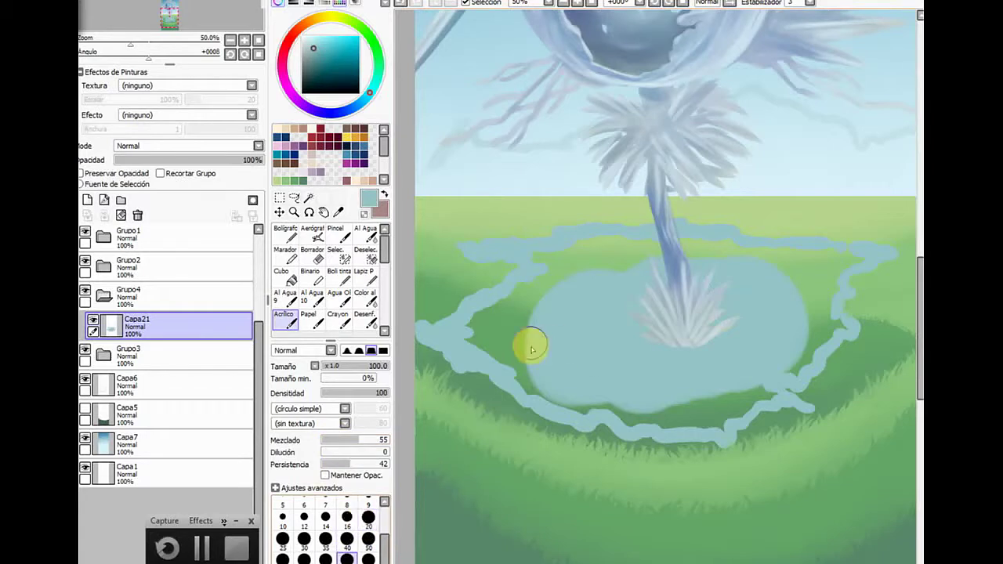
mouse_move(531, 350)
mouse_down()
mouse_move(532, 321)
mouse_move(527, 343)
mouse_move(474, 341)
mouse_up()
mouse_move(499, 305)
mouse_down()
mouse_move(563, 284)
mouse_move(550, 269)
mouse_move(642, 268)
mouse_move(630, 256)
mouse_move(685, 271)
mouse_move(732, 263)
mouse_move(657, 329)
mouse_move(686, 356)
mouse_move(628, 274)
mouse_move(741, 342)
mouse_move(788, 305)
mouse_move(788, 371)
mouse_move(810, 337)
mouse_move(834, 326)
mouse_move(813, 325)
mouse_move(815, 307)
mouse_move(834, 270)
mouse_move(855, 259)
mouse_move(734, 278)
mouse_move(736, 267)
mouse_move(786, 261)
mouse_move(612, 386)
mouse_move(572, 342)
mouse_move(525, 329)
mouse_move(512, 353)
mouse_move(517, 376)
mouse_move(590, 407)
mouse_move(641, 415)
mouse_move(628, 420)
mouse_move(714, 406)
mouse_move(711, 425)
mouse_move(735, 407)
mouse_up()
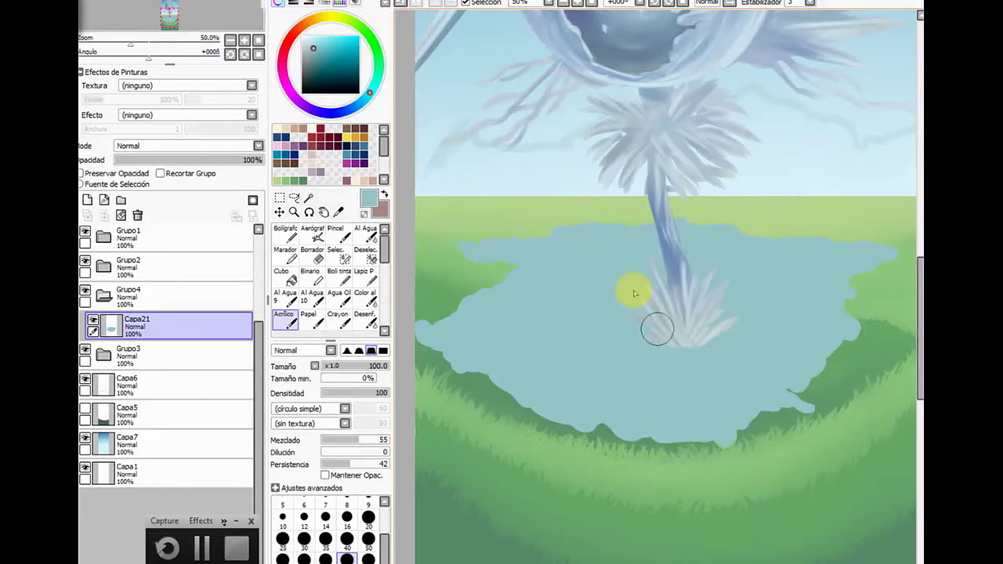
Lock Capa21's opacity and paint darker teal along the pond's left and lower parts with the Bolígrafo brush
click(117, 173)
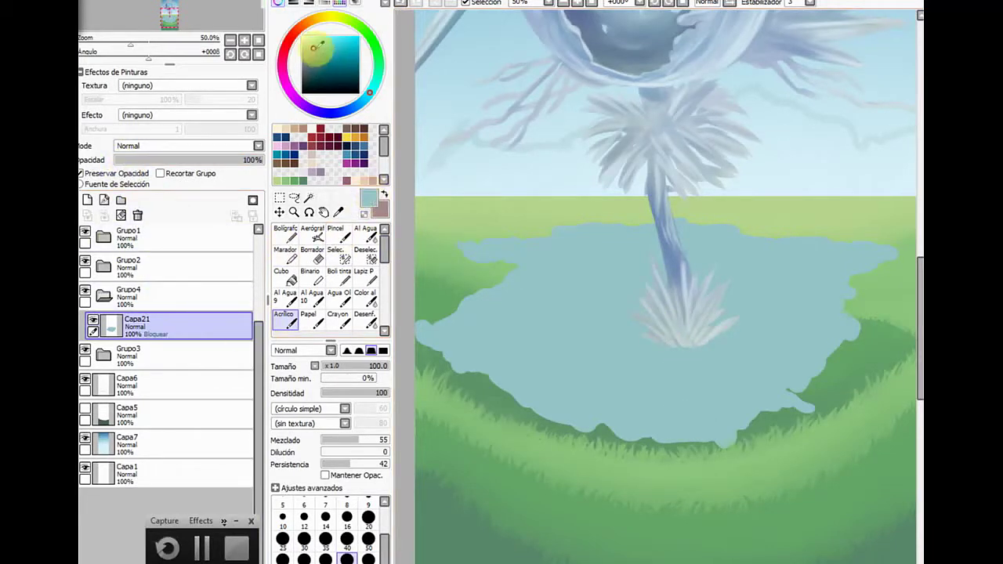
click(315, 58)
click(292, 233)
mouse_move(494, 349)
mouse_down()
mouse_move(472, 310)
mouse_move(481, 270)
mouse_up()
mouse_move(482, 460)
mouse_down()
mouse_move(502, 394)
mouse_move(596, 467)
mouse_move(723, 502)
mouse_move(658, 539)
mouse_up()
Blend the darker teal across the pond with a softer-edged Acrílico brush at size 100 and density 32
click(296, 329)
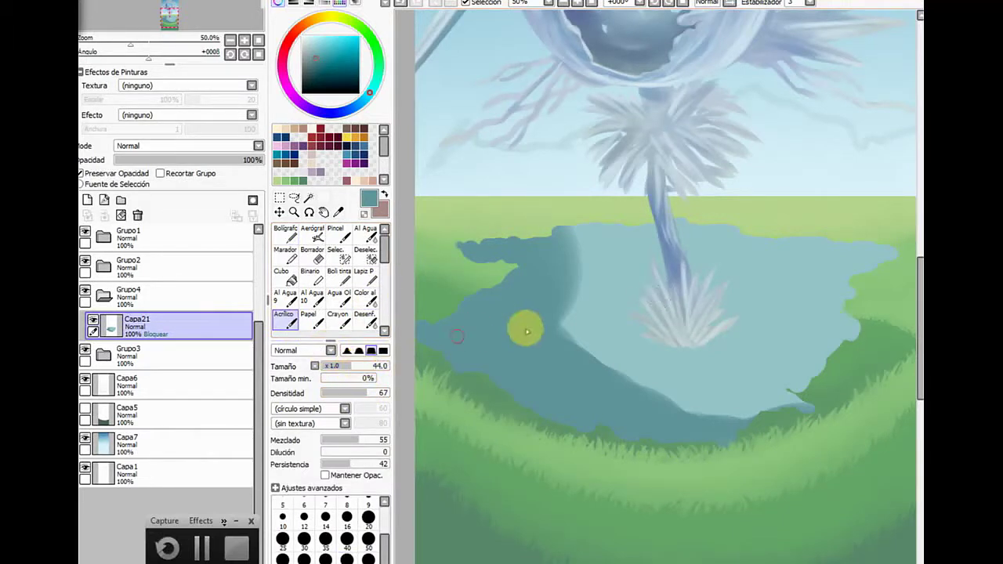
drag(591, 337, 580, 235)
key(ctrl+z)
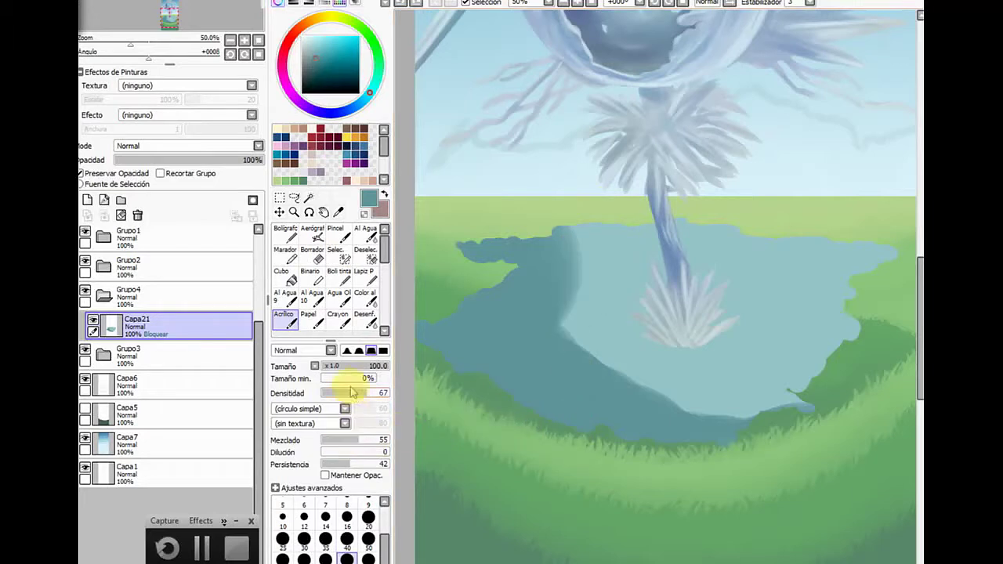
drag(349, 396, 342, 396)
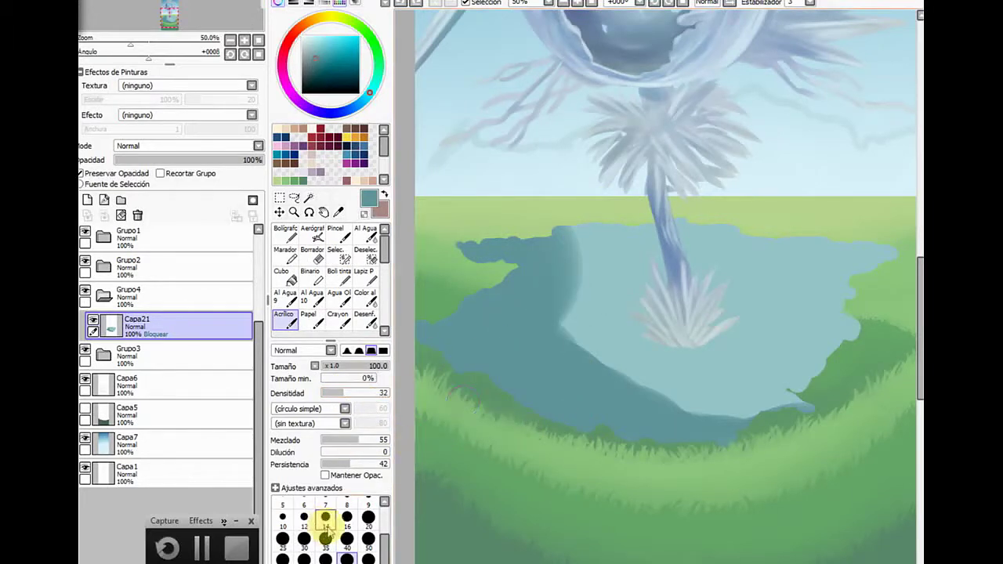
click(358, 350)
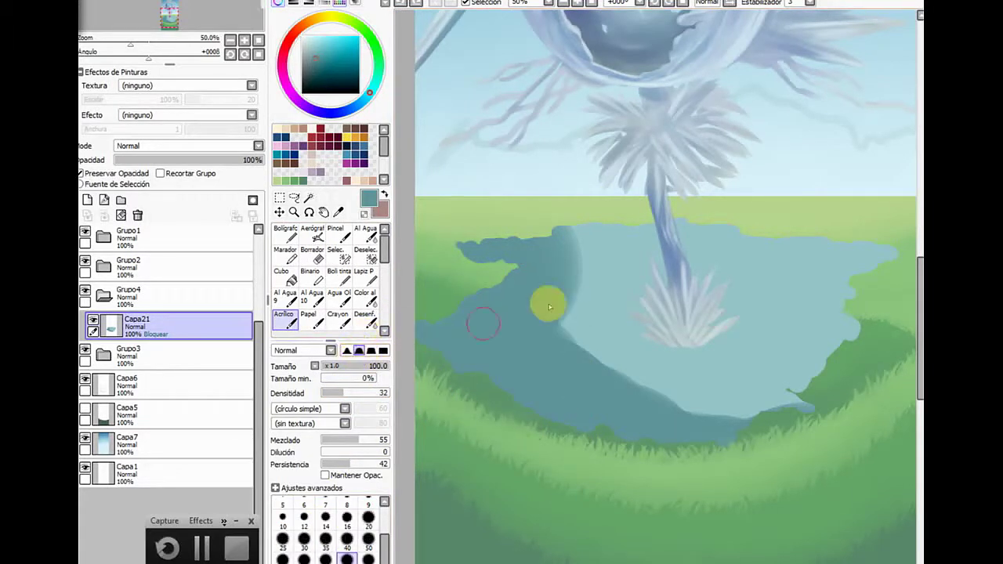
mouse_move(566, 332)
mouse_down()
mouse_move(611, 347)
mouse_move(560, 247)
mouse_move(567, 321)
mouse_move(554, 296)
mouse_move(560, 239)
mouse_move(586, 240)
mouse_move(583, 221)
mouse_move(619, 251)
mouse_move(610, 321)
mouse_move(563, 290)
mouse_move(695, 416)
mouse_move(587, 352)
mouse_move(763, 401)
mouse_move(721, 410)
mouse_move(745, 425)
mouse_move(735, 401)
mouse_move(690, 425)
mouse_move(559, 361)
mouse_move(564, 288)
mouse_move(594, 254)
mouse_move(601, 264)
mouse_move(625, 249)
mouse_move(656, 302)
mouse_move(672, 388)
mouse_move(689, 381)
mouse_move(684, 402)
mouse_move(695, 372)
mouse_move(747, 407)
mouse_move(695, 394)
mouse_move(838, 301)
mouse_move(760, 414)
mouse_move(819, 364)
mouse_move(699, 361)
mouse_move(806, 385)
mouse_move(706, 387)
mouse_move(751, 410)
mouse_move(552, 253)
mouse_move(621, 397)
mouse_move(603, 322)
mouse_move(607, 367)
mouse_move(616, 360)
mouse_move(593, 392)
mouse_move(738, 414)
mouse_move(606, 392)
mouse_move(710, 342)
mouse_move(697, 363)
mouse_move(767, 414)
mouse_move(592, 388)
mouse_move(750, 446)
mouse_up()
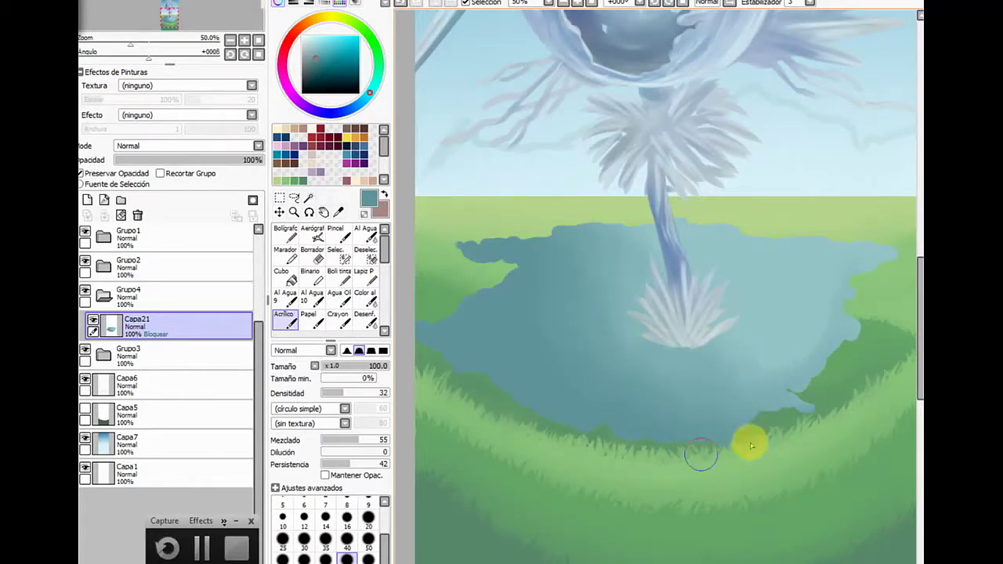
Sample the pond's pale teal and paint over its left end with the Bolígrafo brush at size 500
click(384, 193)
click(338, 211)
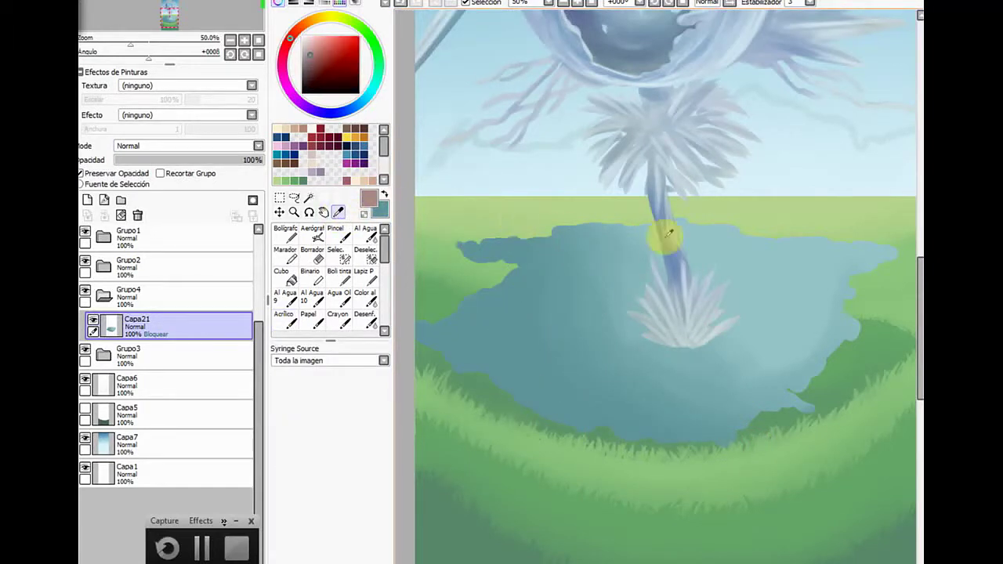
click(775, 253)
click(286, 232)
drag(470, 307, 502, 336)
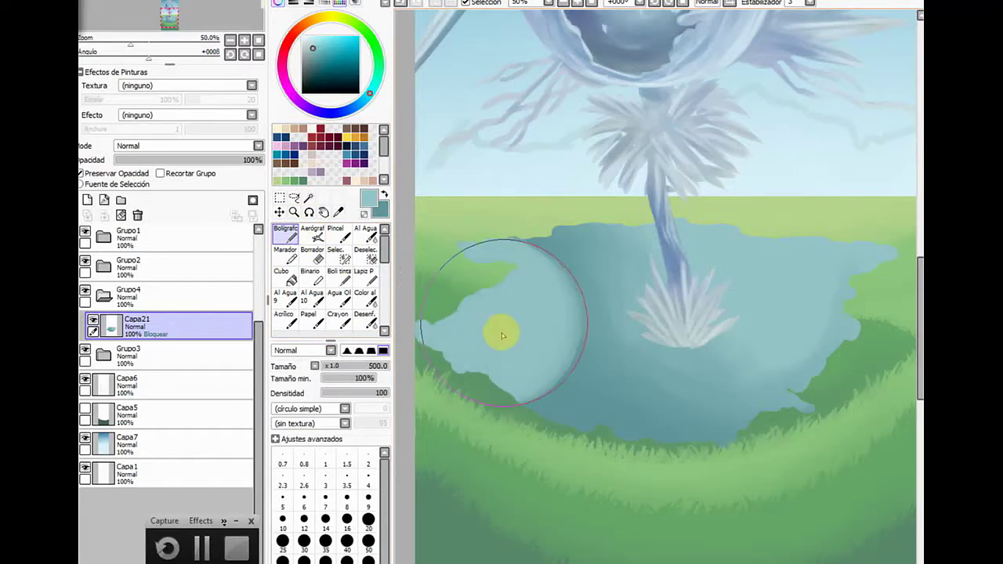
Blend the pale left end into the rest of the pond with darker teal, using the Acrílico brush at size 100
click(366, 317)
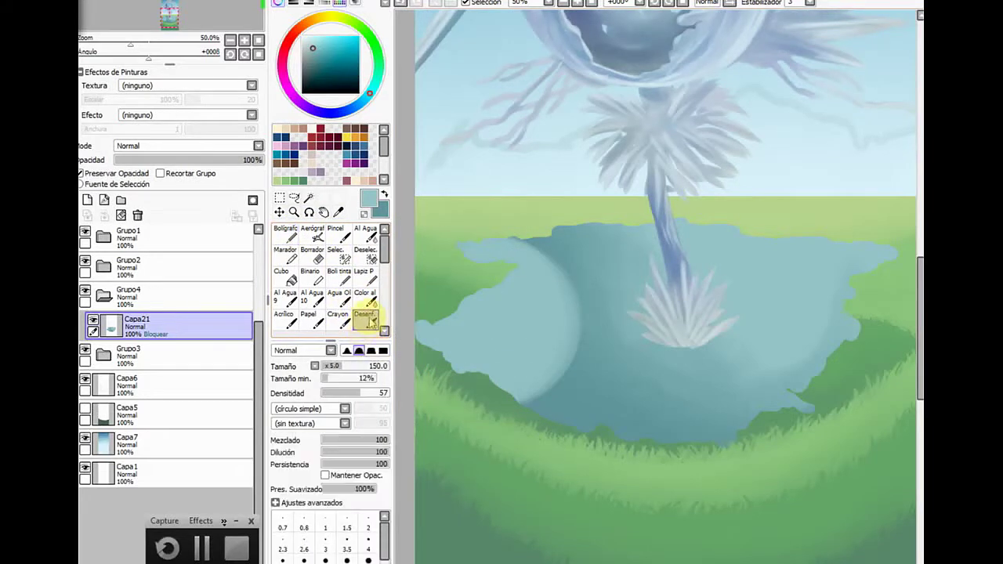
click(287, 318)
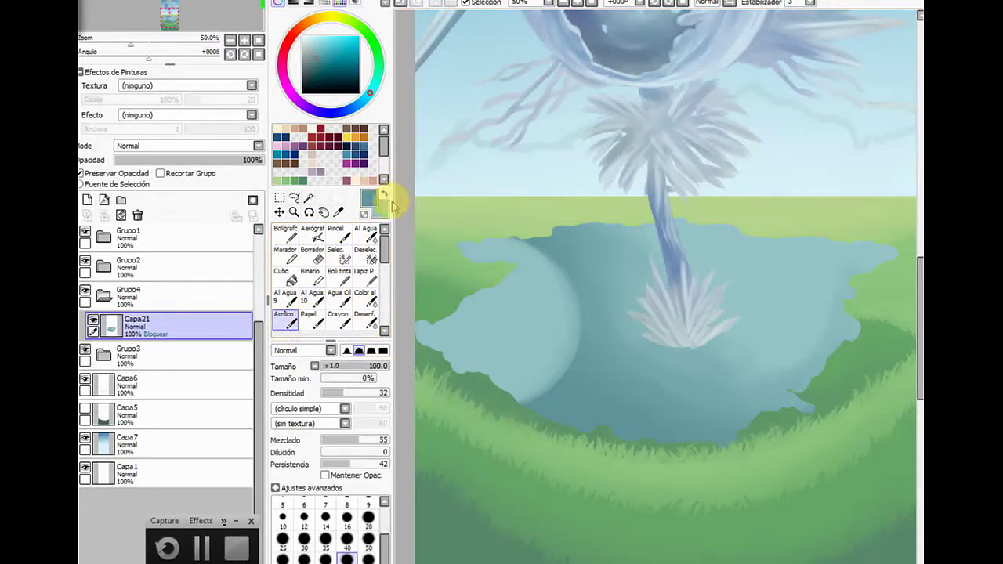
mouse_move(540, 239)
mouse_down()
mouse_move(573, 331)
mouse_move(558, 389)
mouse_move(528, 349)
mouse_move(528, 309)
mouse_move(561, 309)
mouse_move(523, 311)
mouse_move(559, 313)
mouse_move(572, 366)
mouse_move(564, 429)
mouse_move(586, 406)
mouse_move(515, 366)
mouse_move(517, 308)
mouse_move(528, 343)
mouse_move(533, 227)
mouse_move(558, 260)
mouse_move(520, 256)
mouse_move(499, 308)
mouse_move(462, 303)
mouse_move(459, 319)
mouse_move(484, 306)
mouse_move(517, 320)
mouse_move(564, 395)
mouse_move(578, 369)
mouse_move(544, 393)
mouse_move(481, 350)
mouse_up()
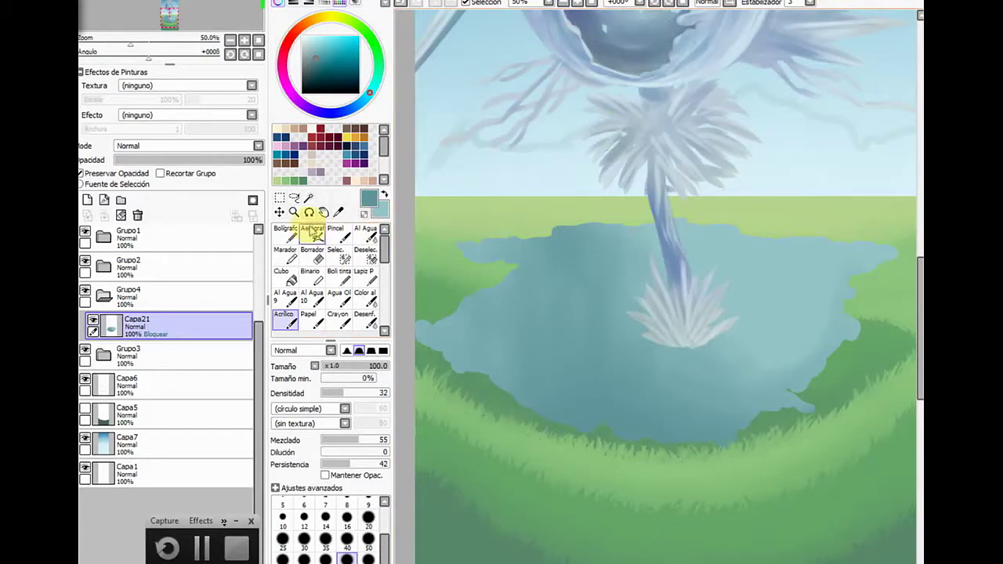
Refine the pond's shading at 33.3% zoom with darker and paler teal Acrílico strokes at size 100
click(293, 212)
click(289, 361)
click(510, 344)
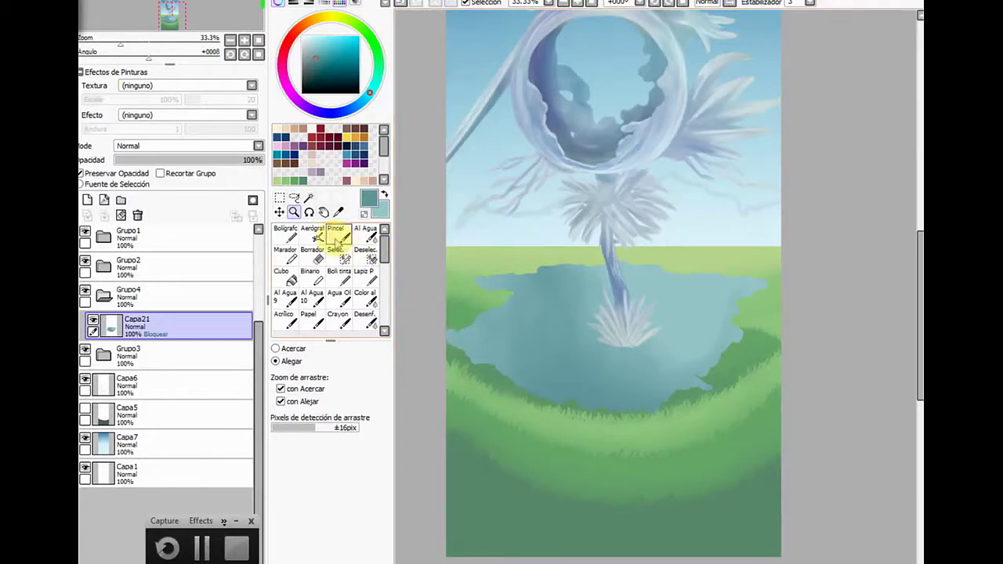
click(284, 319)
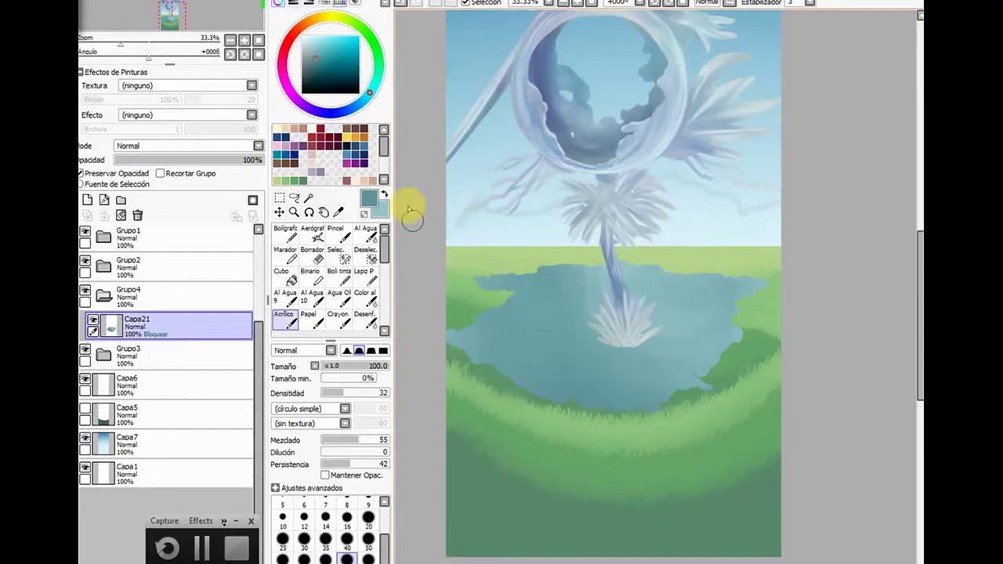
click(386, 194)
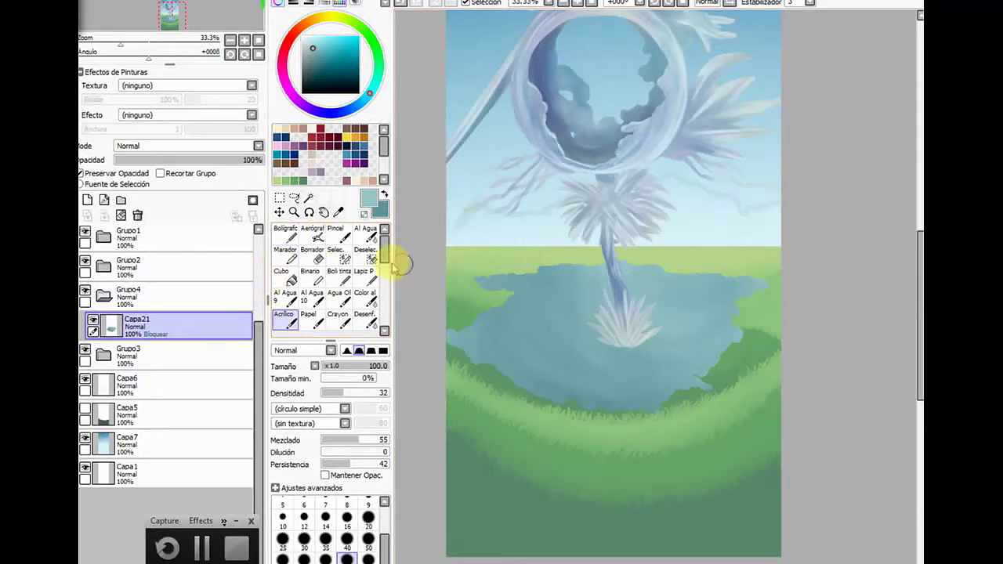
Add a layer clipped to the pond and paint very pale teal ripple arcs around the plant's base at size 35
click(86, 200)
click(160, 173)
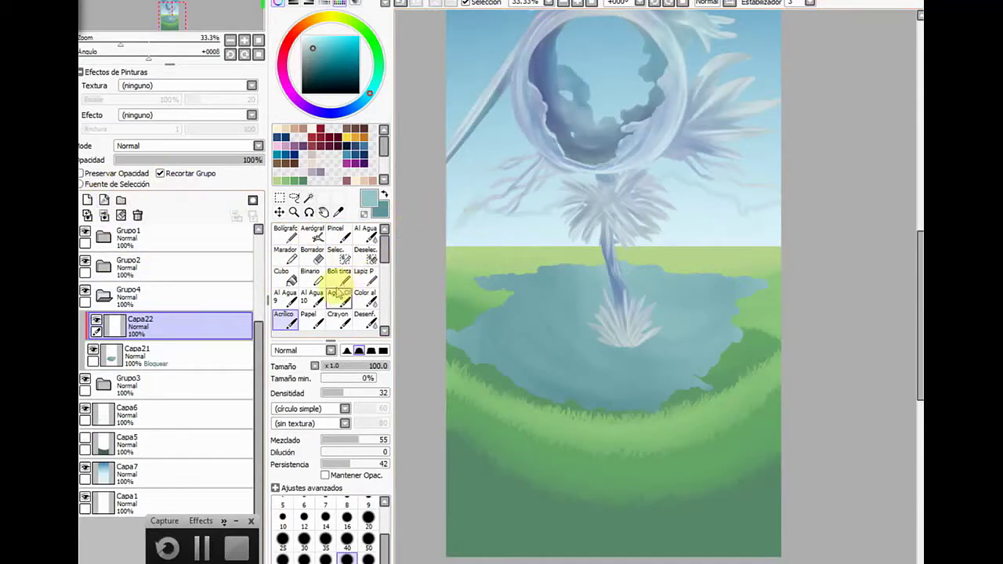
click(312, 40)
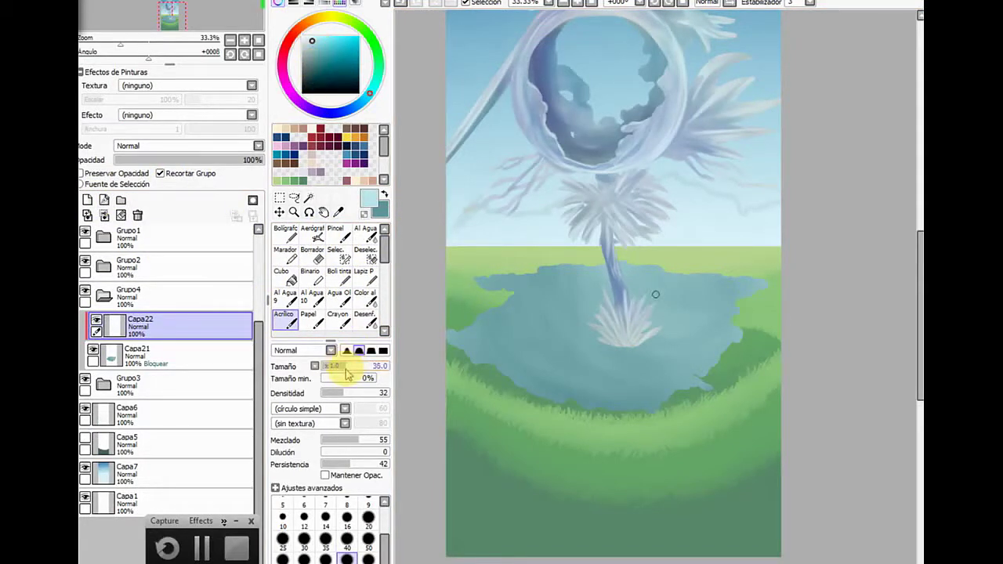
drag(348, 375, 350, 374)
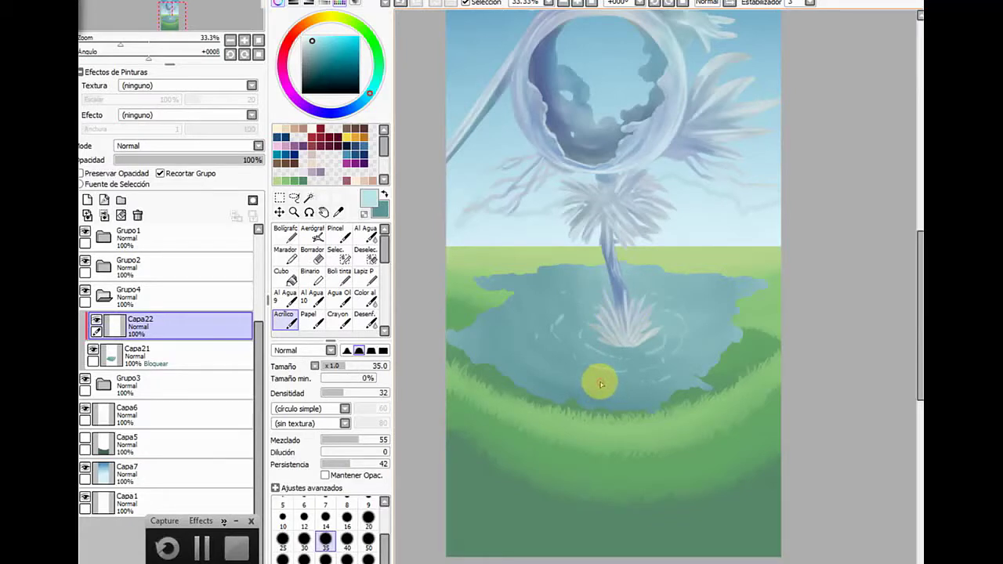
Add a second clipped layer directly above Capa21 and paint subtle muted-blue ripples around the plant, adjusting the brush size to 49
click(204, 358)
click(87, 200)
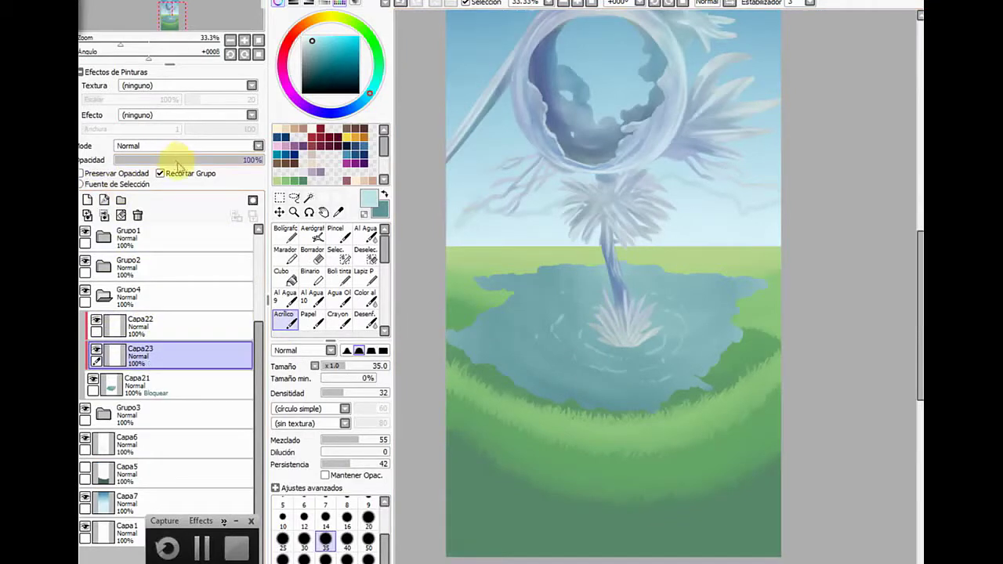
click(385, 195)
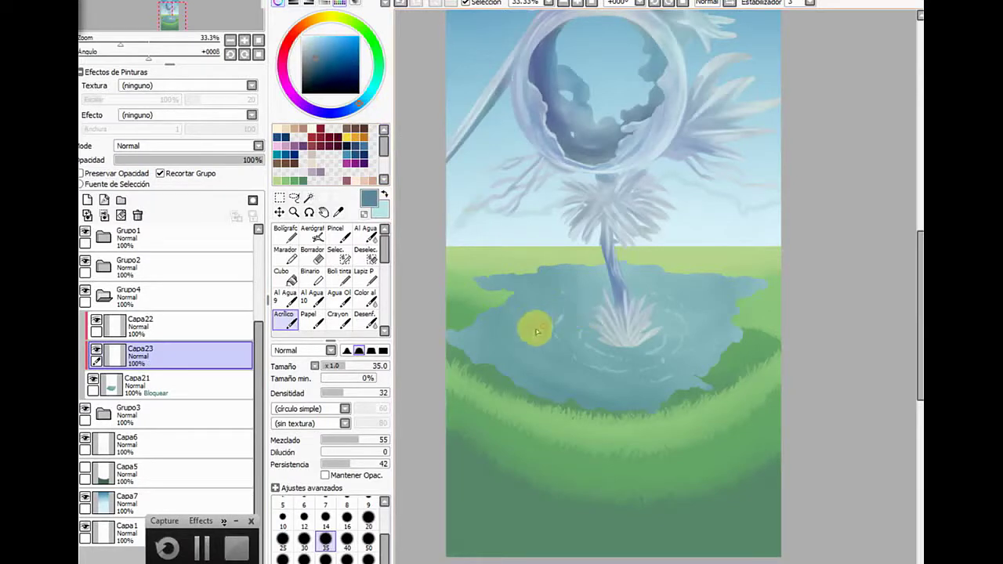
drag(558, 343, 606, 372)
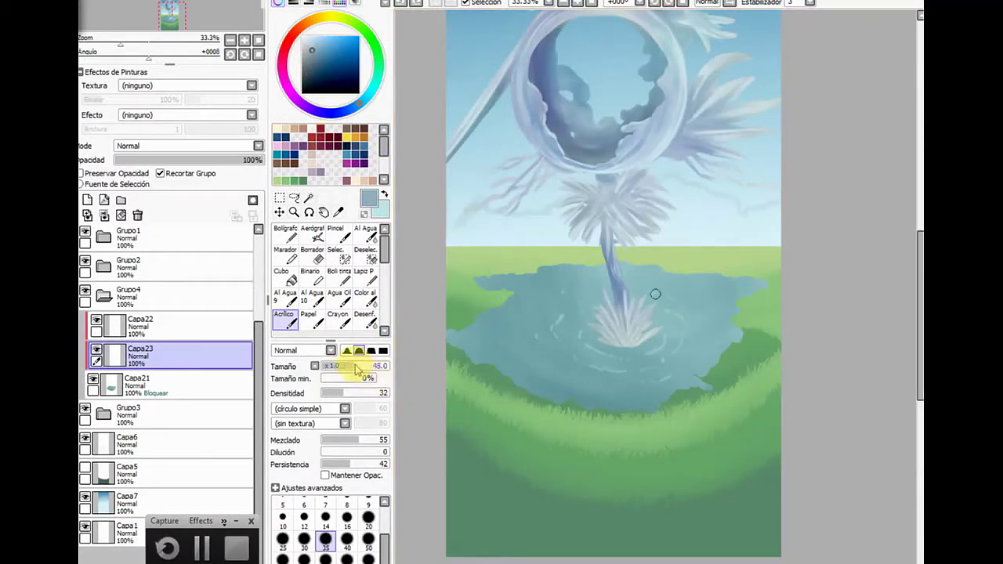
drag(357, 370, 362, 367)
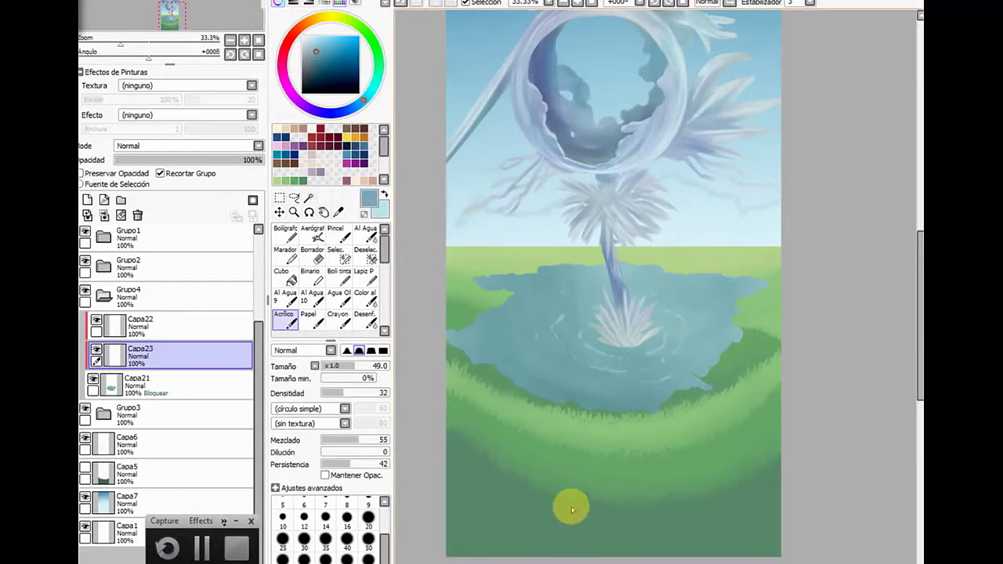
Paint darker teal ripple dashes around the plant's base on Capa23, using the Acrílico brush at size 49
click(320, 52)
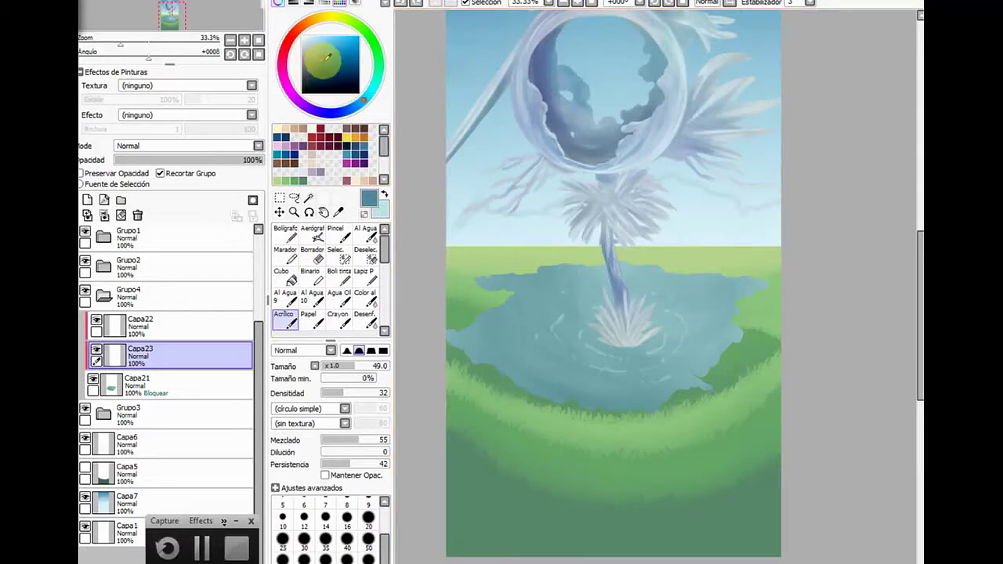
mouse_move(553, 340)
mouse_down()
mouse_move(566, 360)
mouse_move(574, 326)
mouse_move(586, 353)
mouse_move(605, 363)
mouse_move(600, 328)
mouse_move(576, 332)
mouse_move(593, 307)
mouse_move(600, 338)
mouse_move(631, 348)
mouse_move(602, 343)
mouse_move(634, 349)
mouse_move(652, 339)
mouse_move(599, 300)
mouse_move(552, 316)
mouse_move(598, 299)
mouse_move(584, 309)
mouse_move(635, 324)
mouse_move(641, 376)
mouse_move(585, 350)
mouse_move(620, 364)
mouse_move(579, 372)
mouse_move(651, 377)
mouse_move(687, 363)
mouse_move(677, 364)
mouse_move(688, 336)
mouse_move(652, 355)
mouse_move(687, 326)
mouse_move(688, 337)
mouse_move(542, 356)
mouse_move(531, 336)
mouse_move(557, 300)
mouse_move(521, 327)
mouse_up()
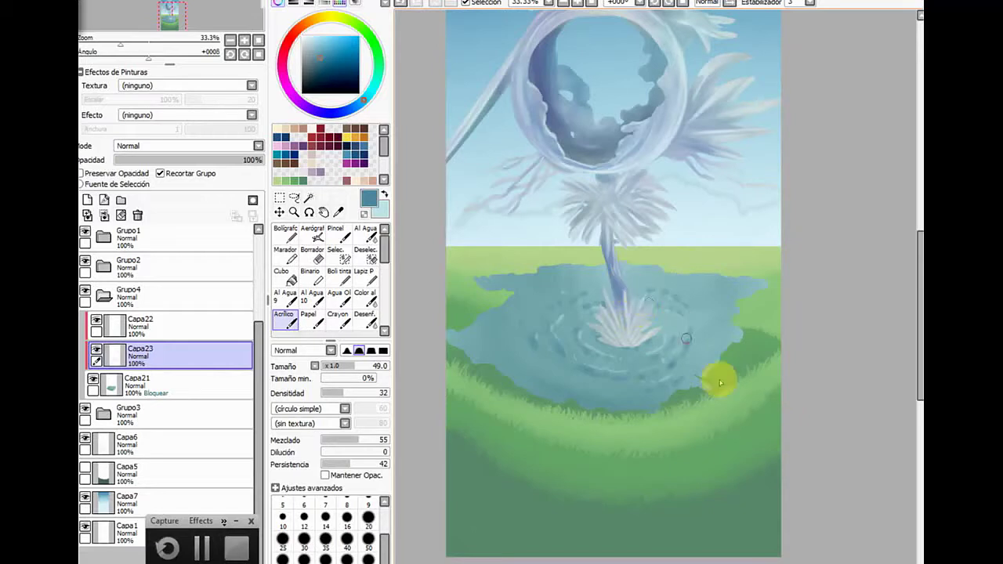
mouse_move(680, 361)
mouse_down()
mouse_move(692, 326)
mouse_move(651, 300)
mouse_move(681, 311)
mouse_up()
mouse_move(583, 364)
mouse_down()
mouse_move(550, 323)
mouse_move(569, 305)
mouse_up()
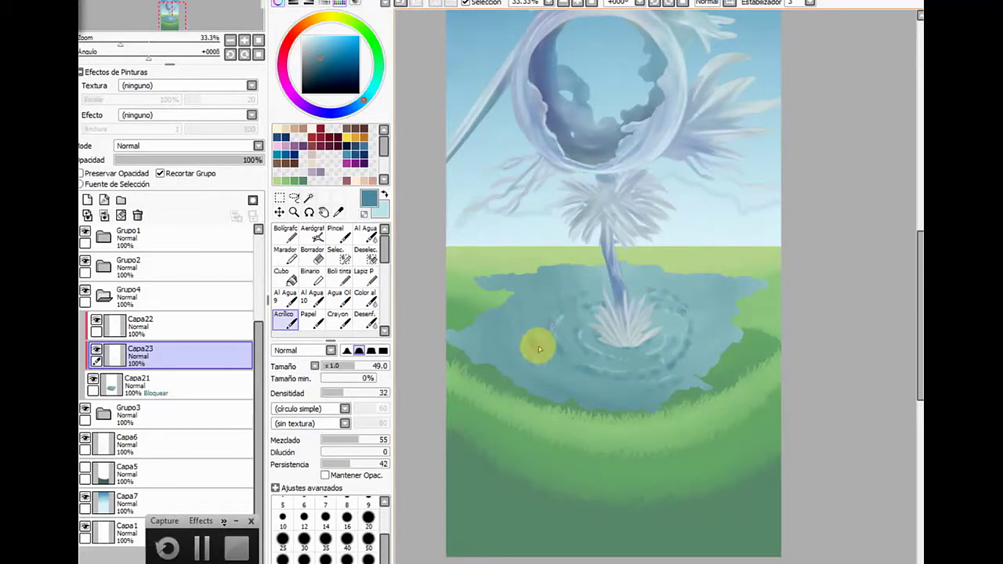
drag(537, 347, 553, 288)
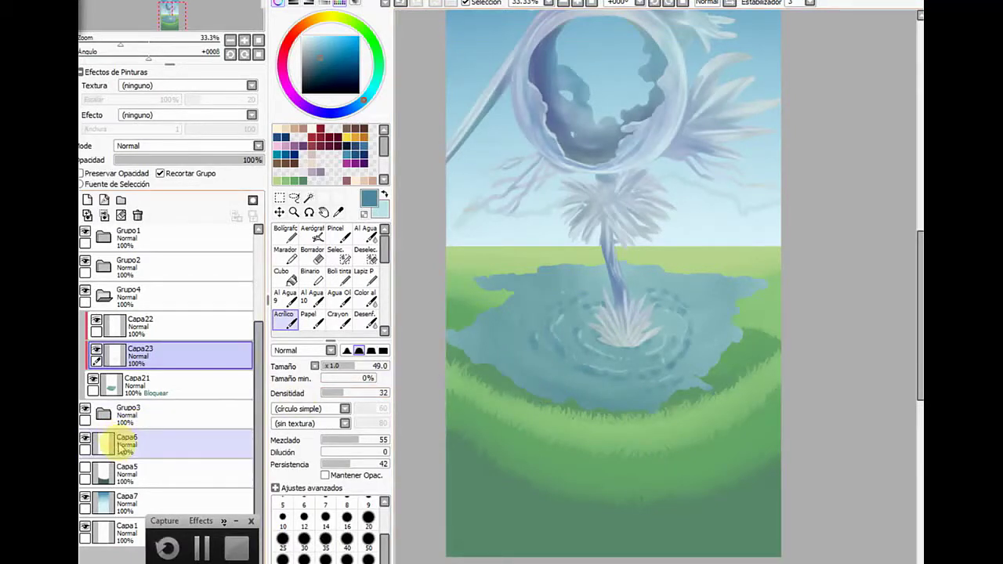
On Capa6, sample the pale grass green and draw an uneven outline of distant hills across the lower sky
click(106, 444)
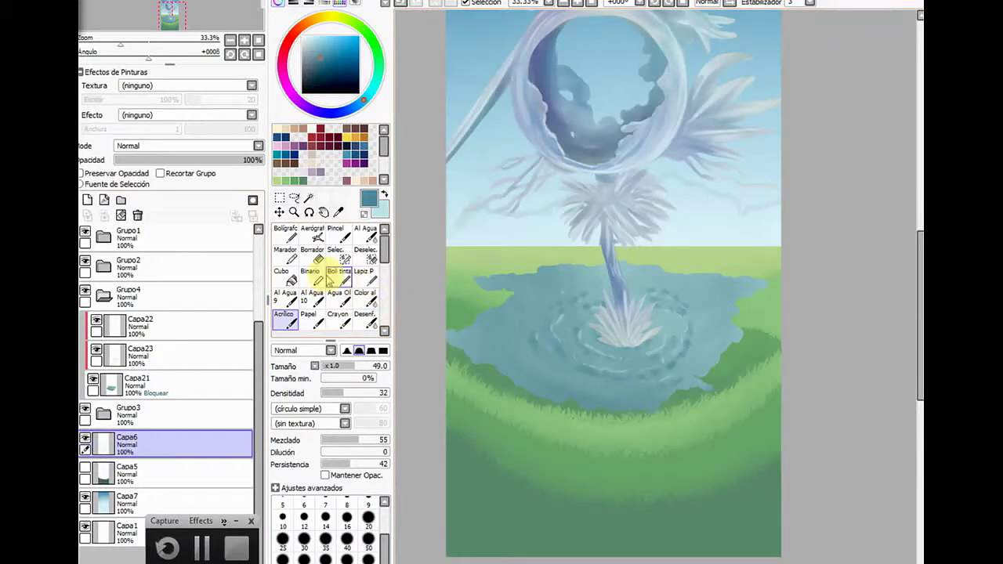
click(338, 212)
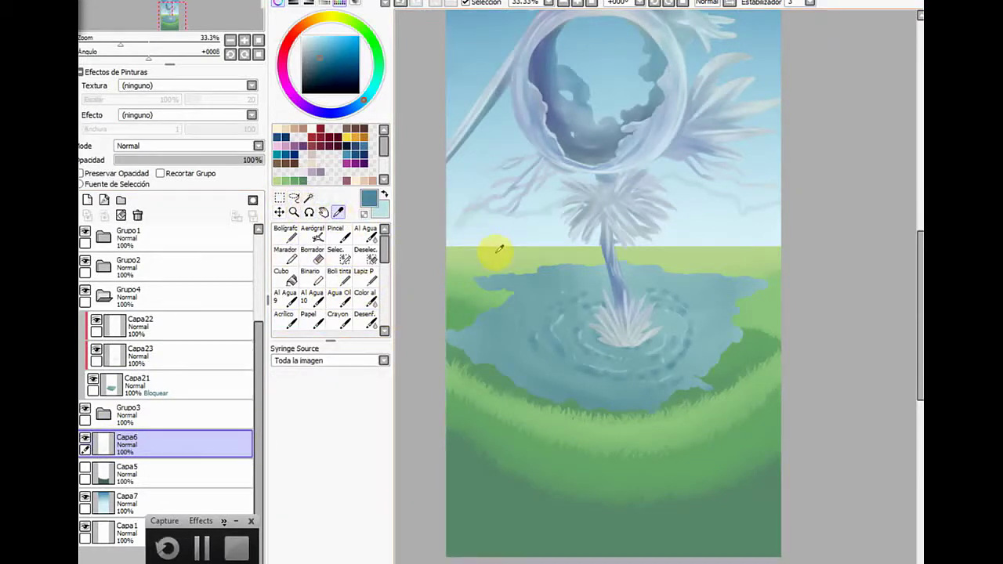
click(499, 250)
click(286, 233)
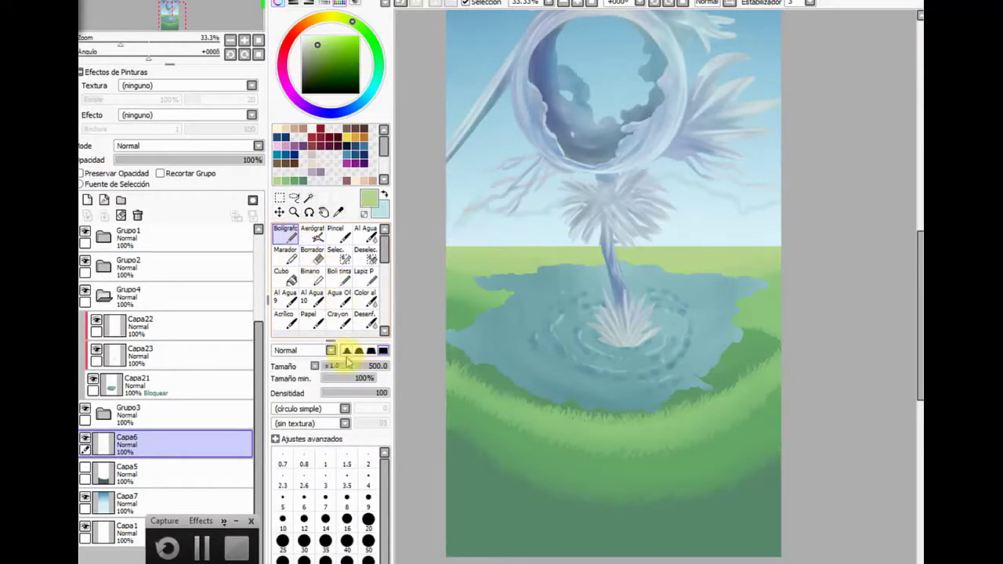
click(344, 366)
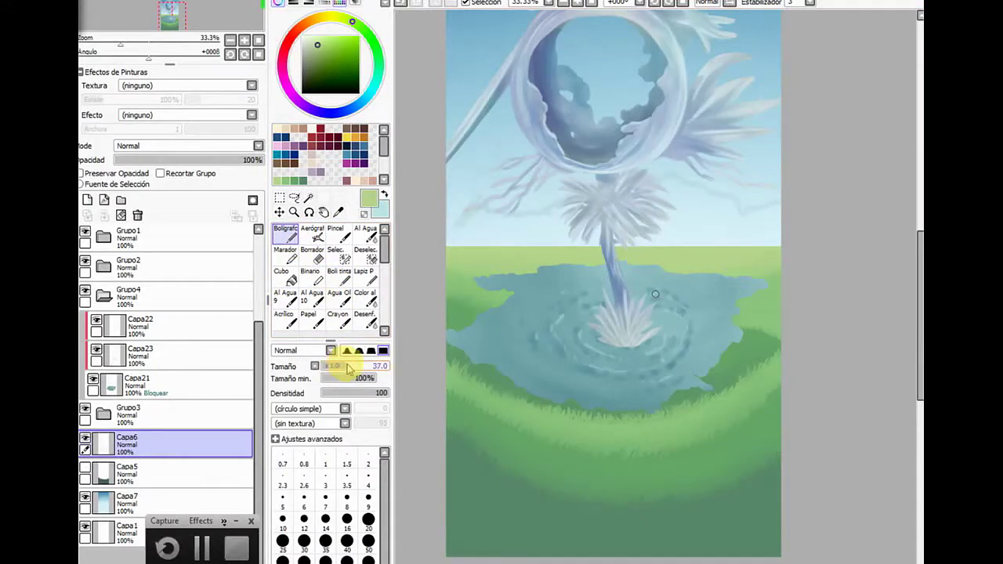
click(350, 367)
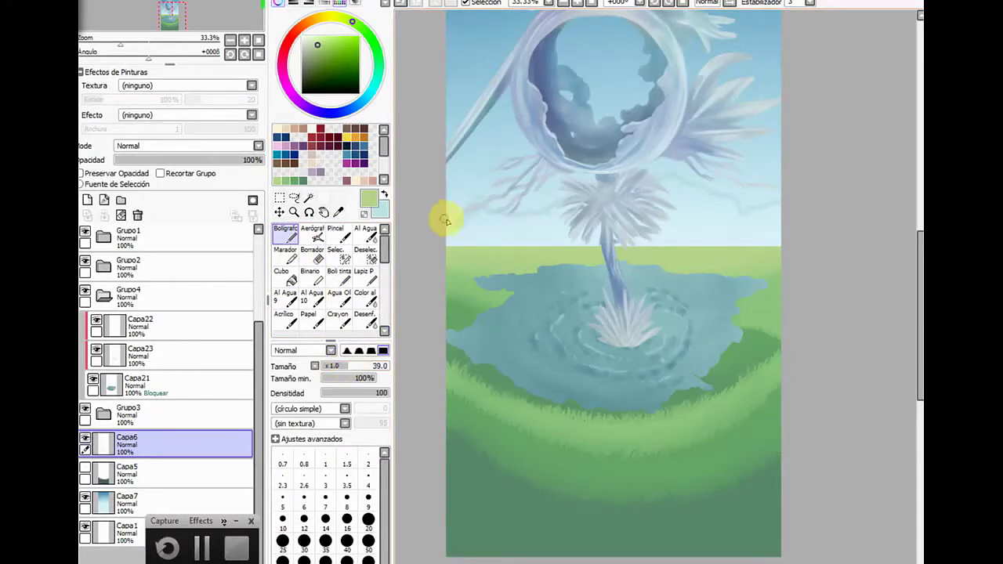
click(285, 318)
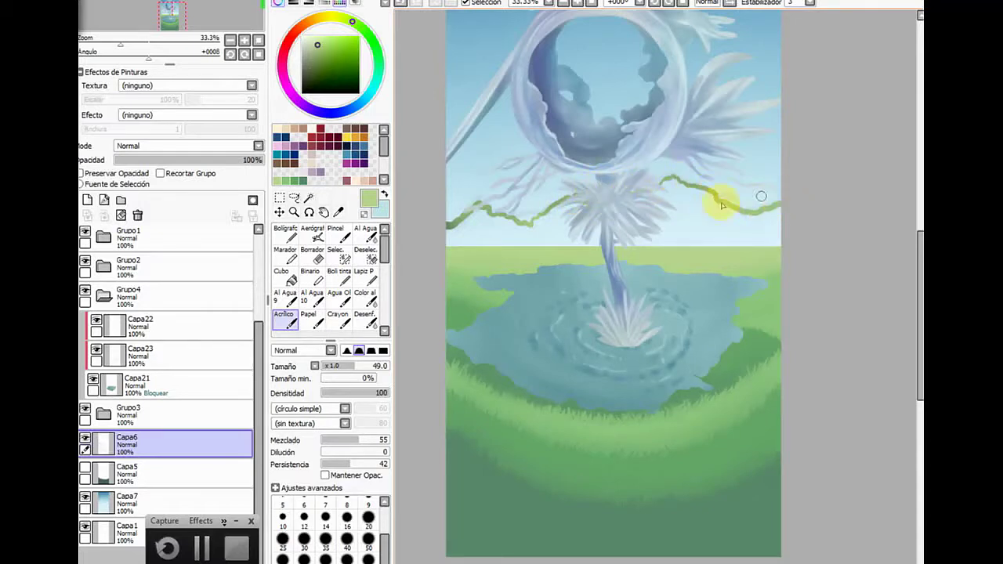
Fill the distant hills left of the plant with pale green, using the Acrílico brush at size 74
click(361, 366)
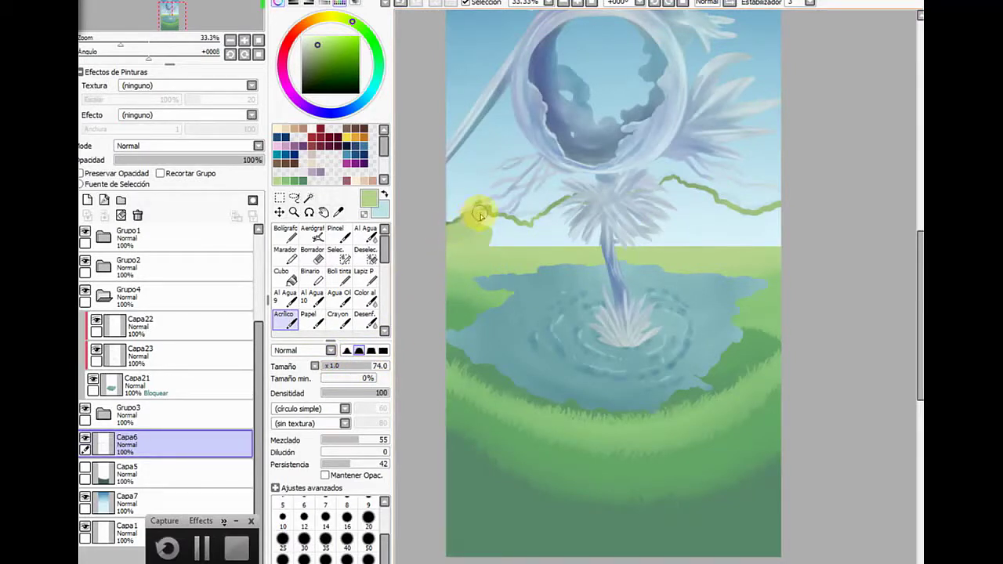
drag(481, 215, 450, 232)
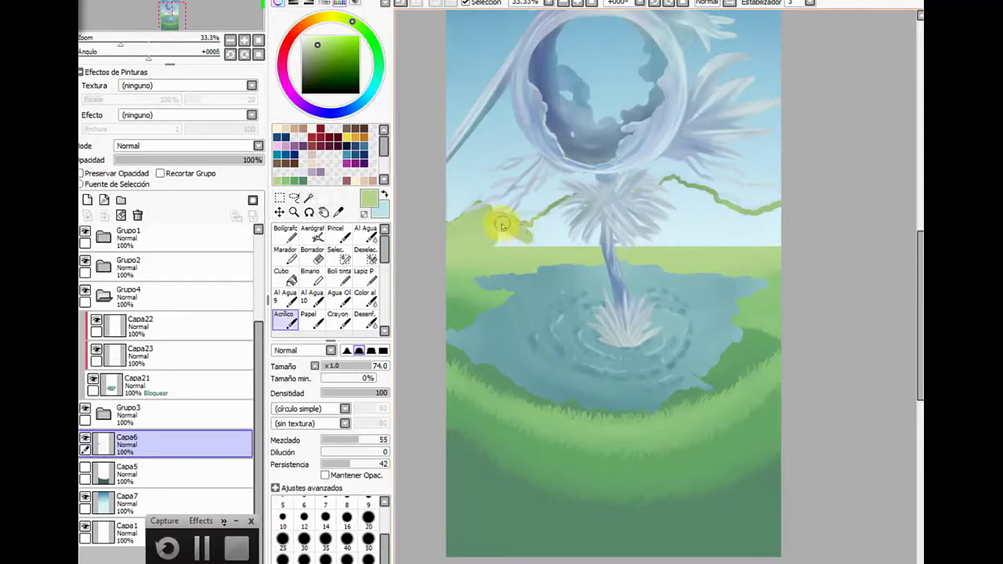
drag(535, 249, 490, 252)
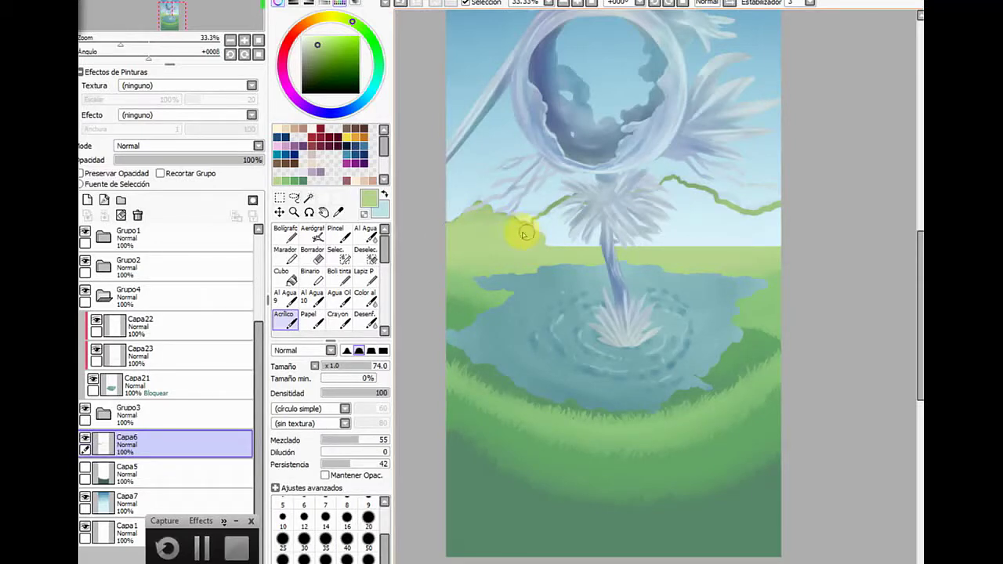
drag(519, 249, 600, 229)
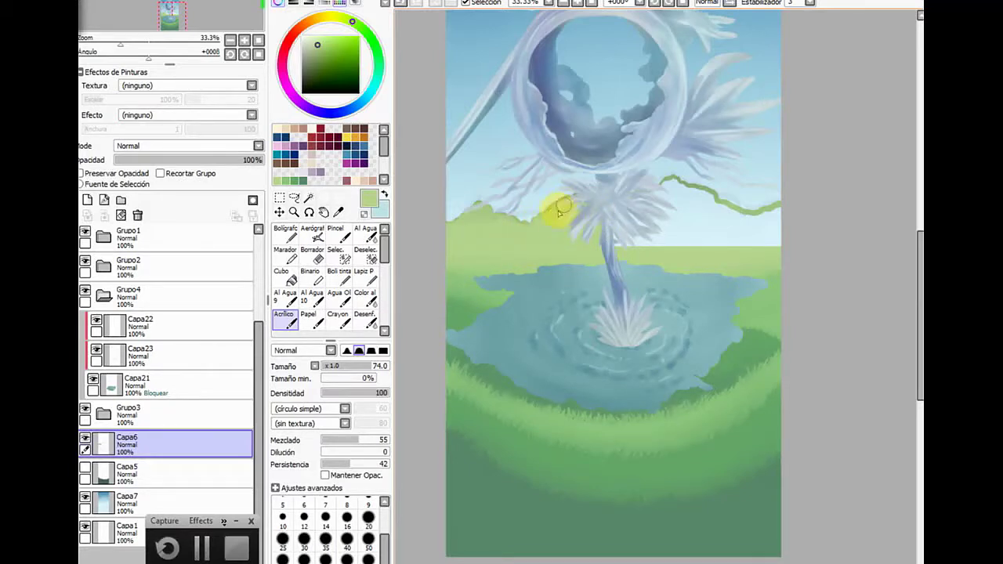
Fill the distant hills behind and right of the plant with pale green, and enlarge the Acrílico brush to 350
mouse_move(581, 213)
mouse_down()
mouse_move(575, 257)
mouse_move(600, 210)
mouse_move(641, 244)
mouse_move(576, 204)
mouse_move(620, 266)
mouse_move(657, 234)
mouse_up()
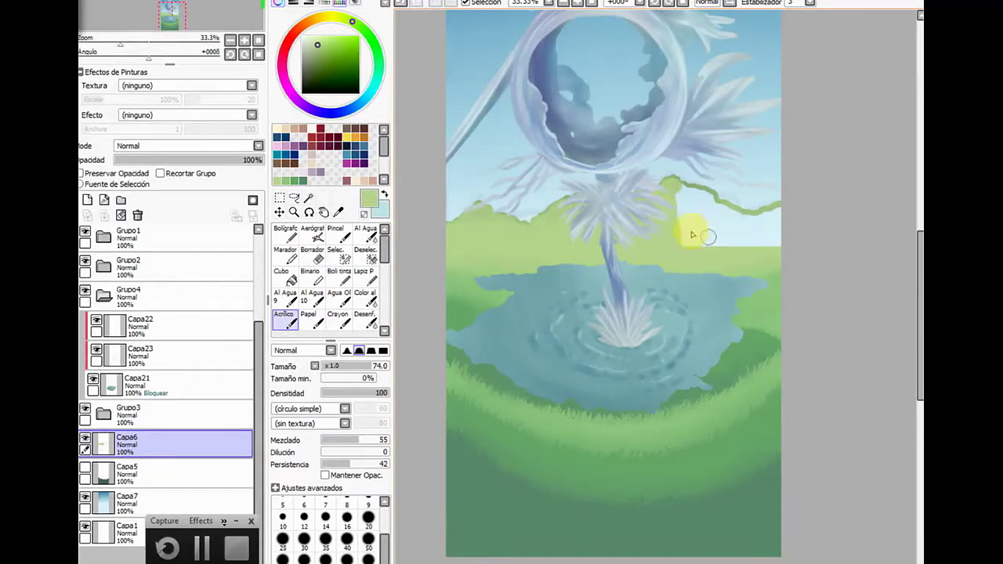
mouse_move(672, 236)
mouse_down()
mouse_move(699, 247)
mouse_move(687, 220)
mouse_up()
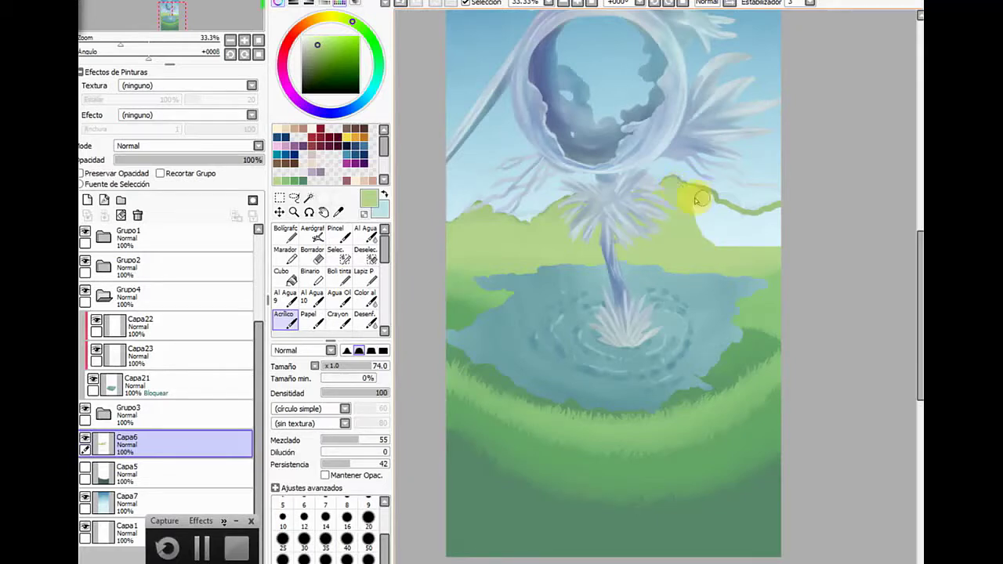
drag(717, 215, 721, 241)
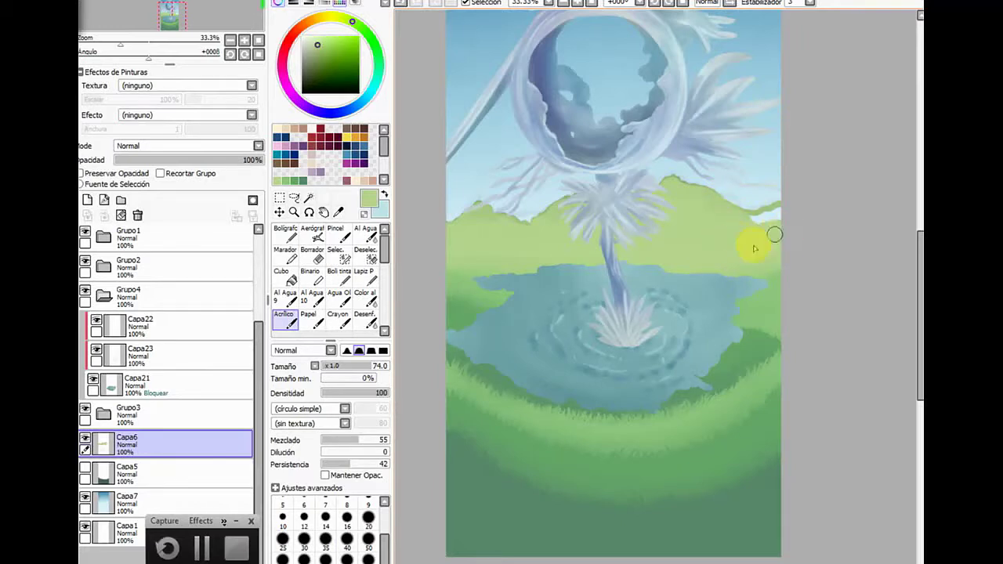
mouse_move(750, 226)
mouse_down()
mouse_move(766, 213)
mouse_move(708, 213)
mouse_up()
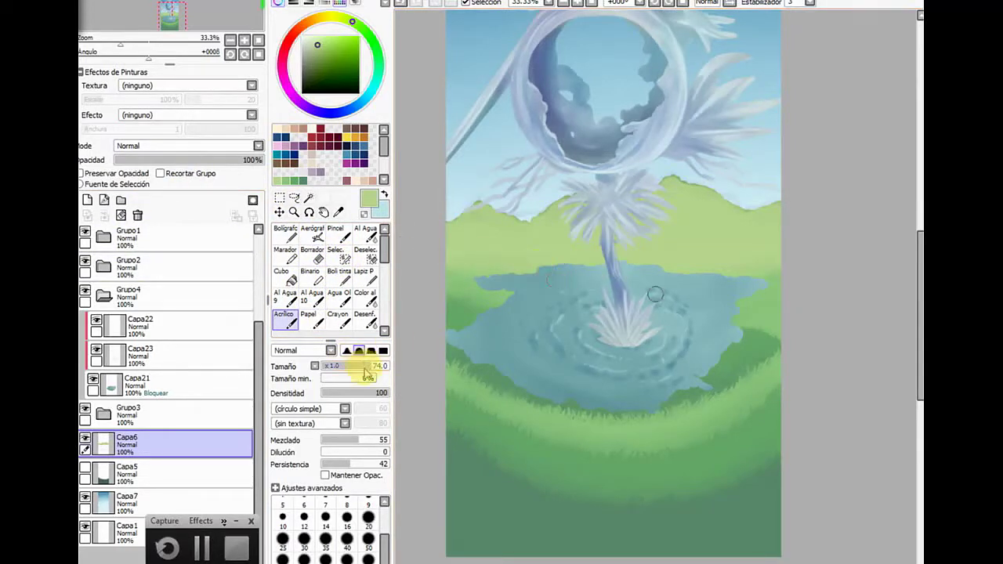
drag(365, 366, 382, 366)
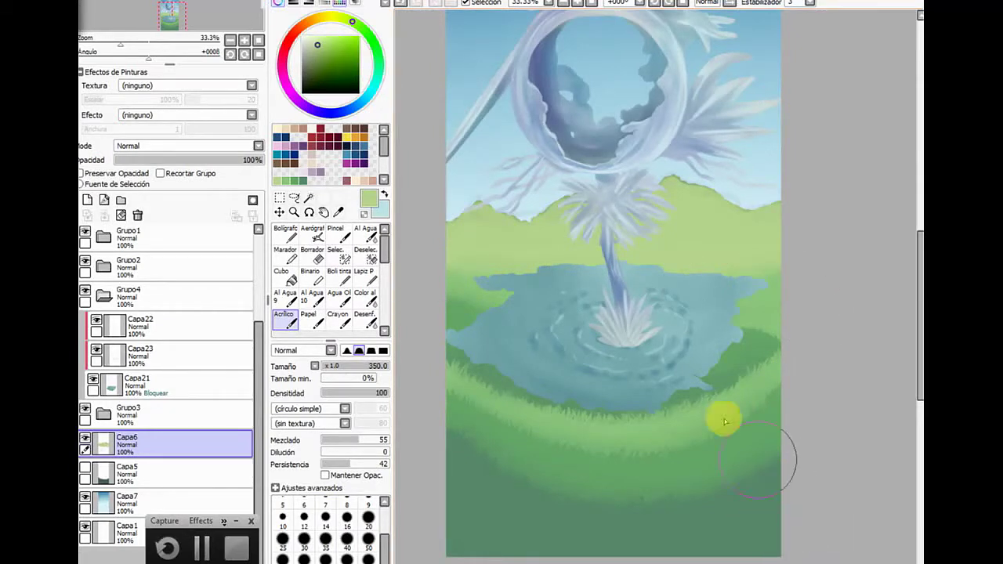
Transform the pond on Capa21, stretching it wider past both side edges of the canvas
click(129, 384)
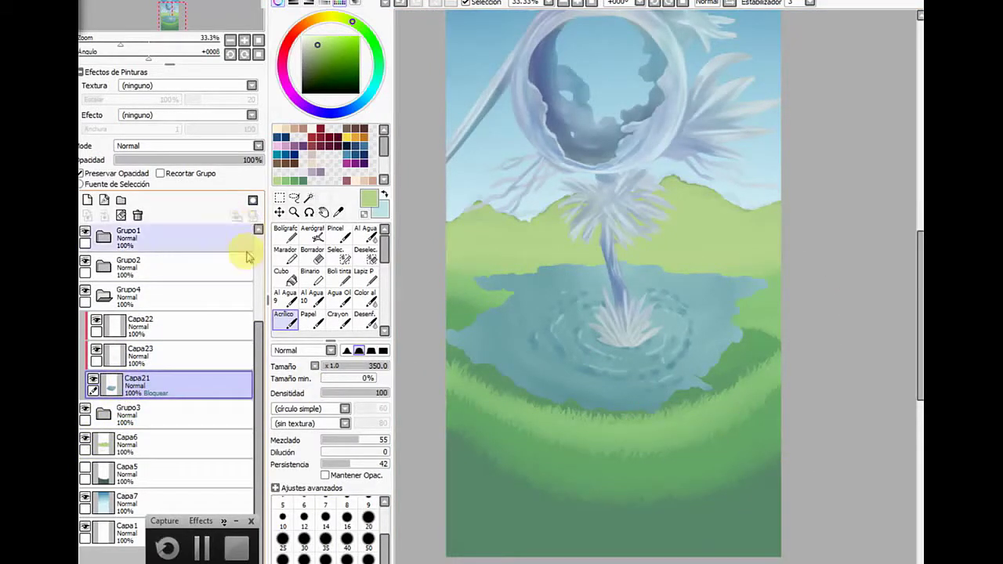
click(279, 198)
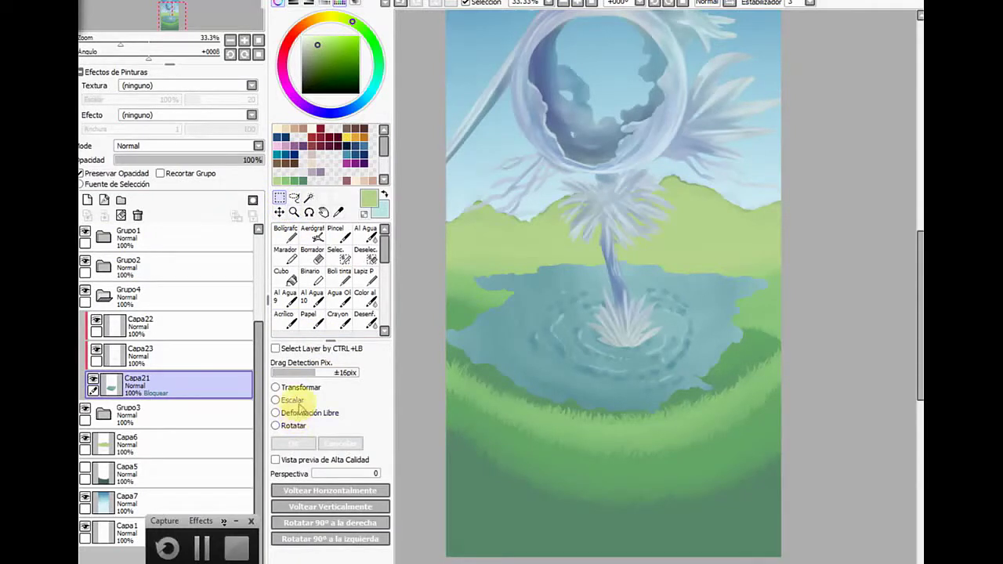
click(287, 387)
drag(769, 415, 838, 425)
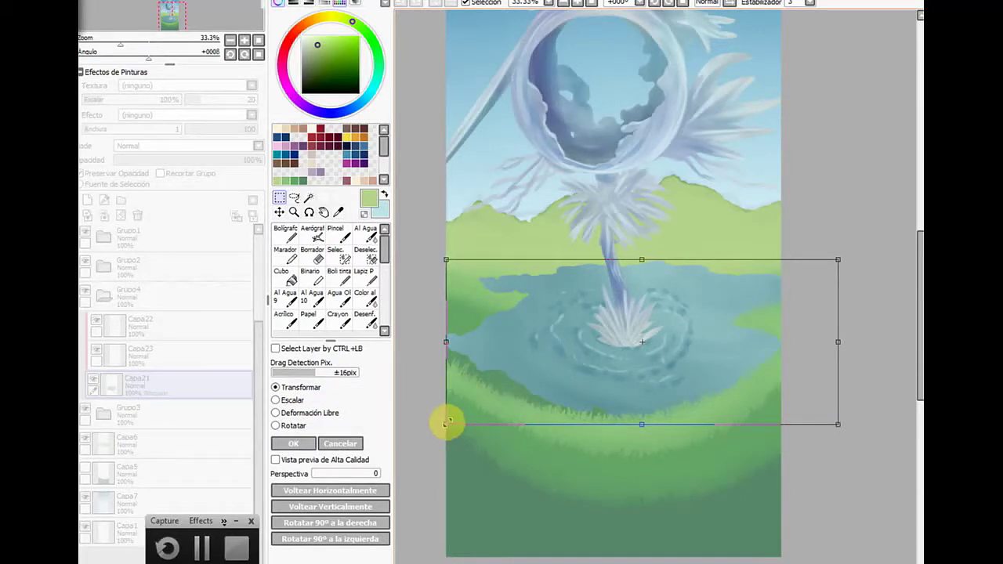
drag(446, 425, 327, 431)
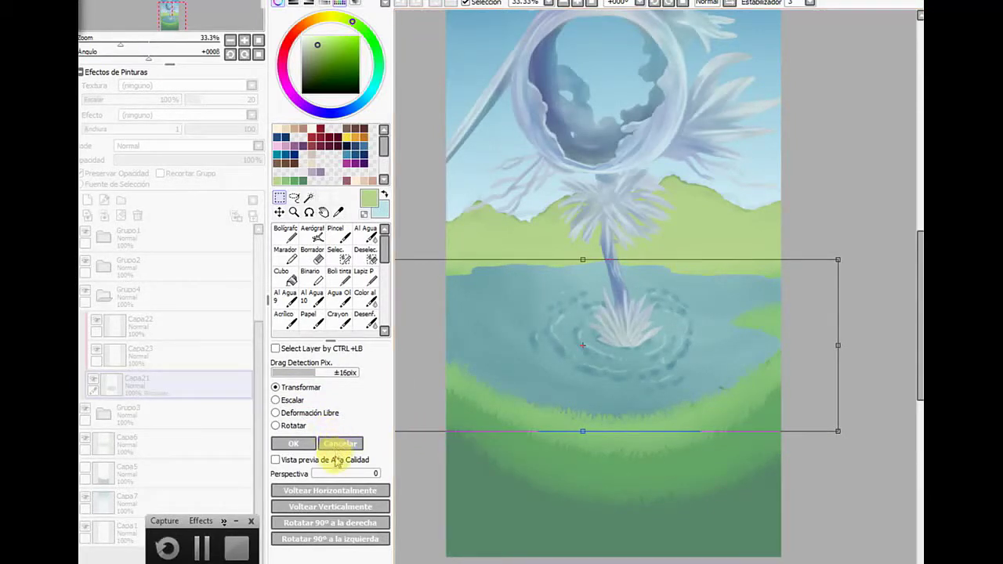
click(337, 443)
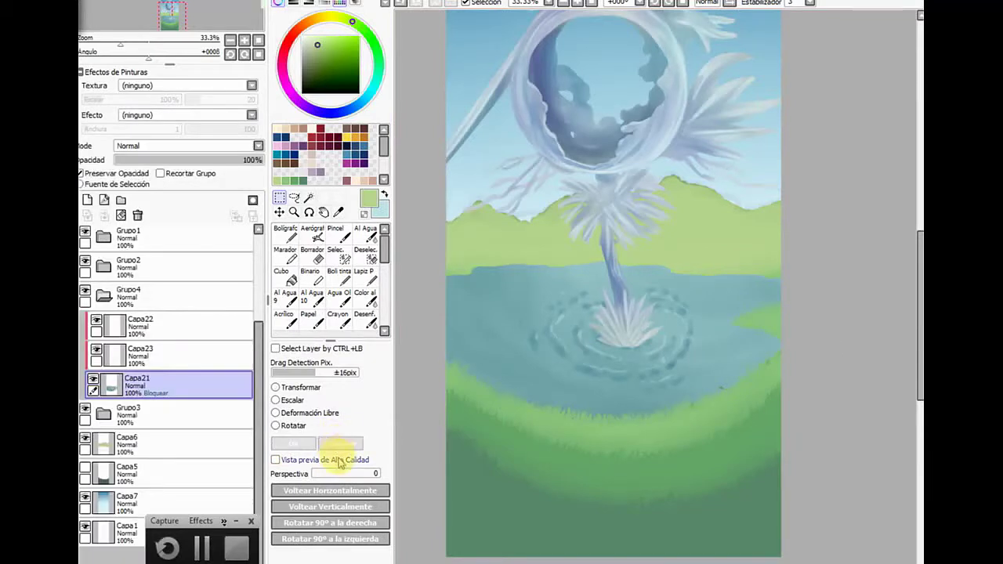
Paint a mid-green band across the lower part of the hills on Capa6 with Bolígrafo at size 80, rotating the canvas
click(96, 446)
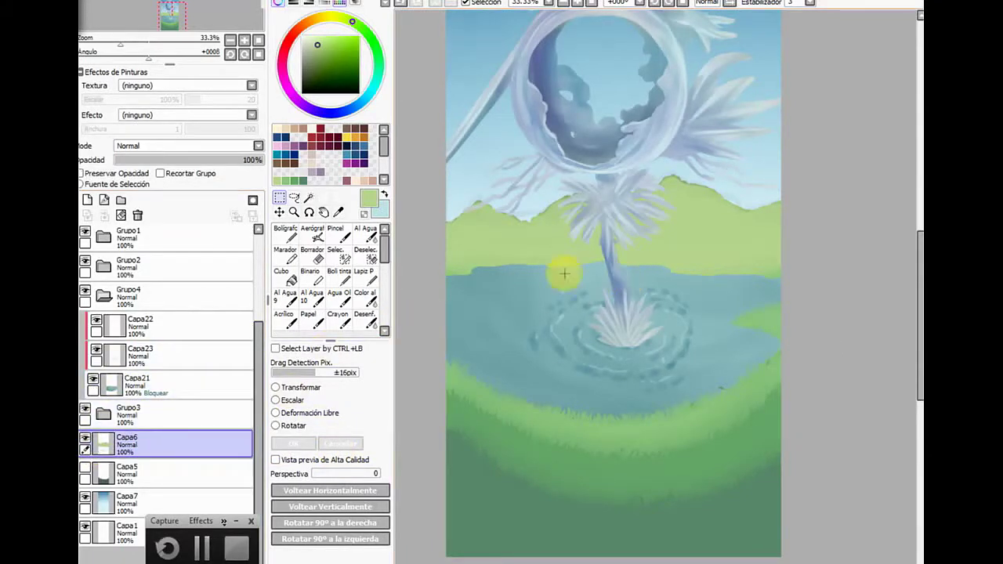
click(287, 179)
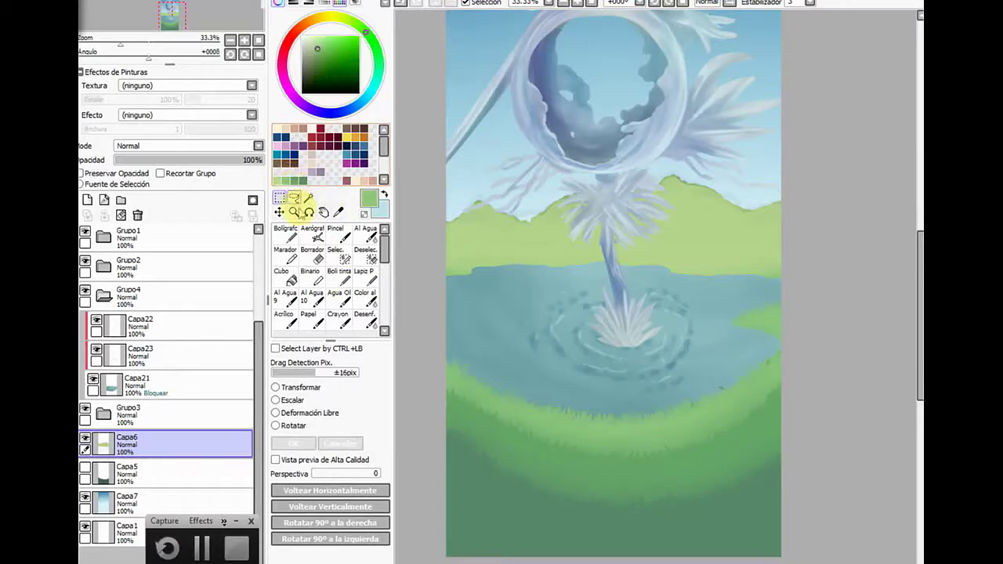
click(286, 230)
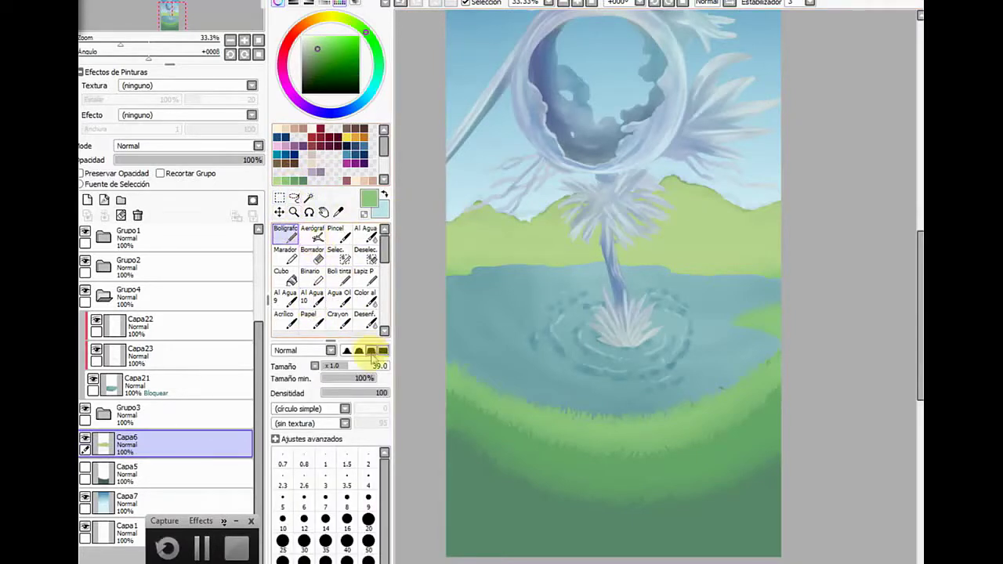
click(370, 367)
drag(441, 246, 564, 241)
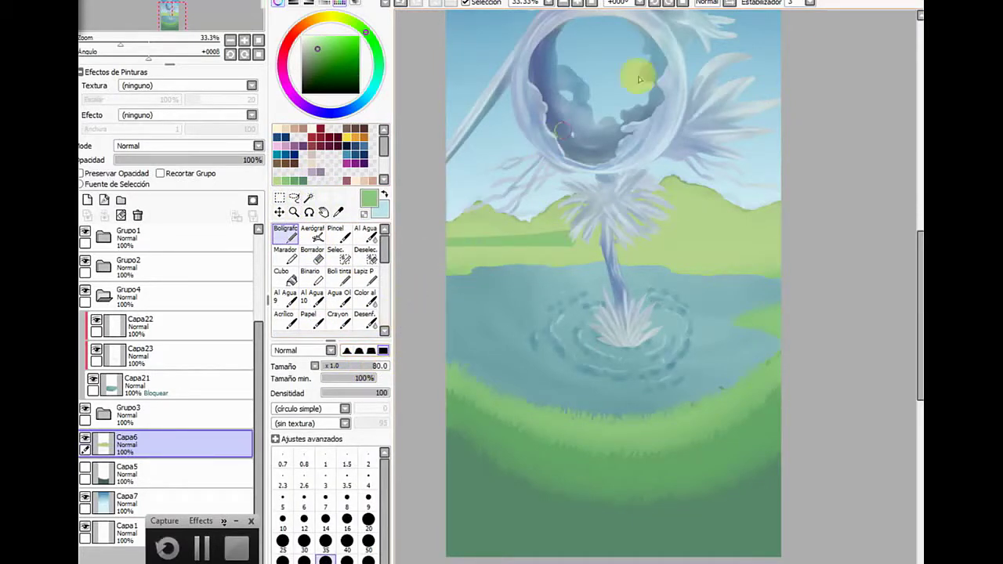
click(661, 4)
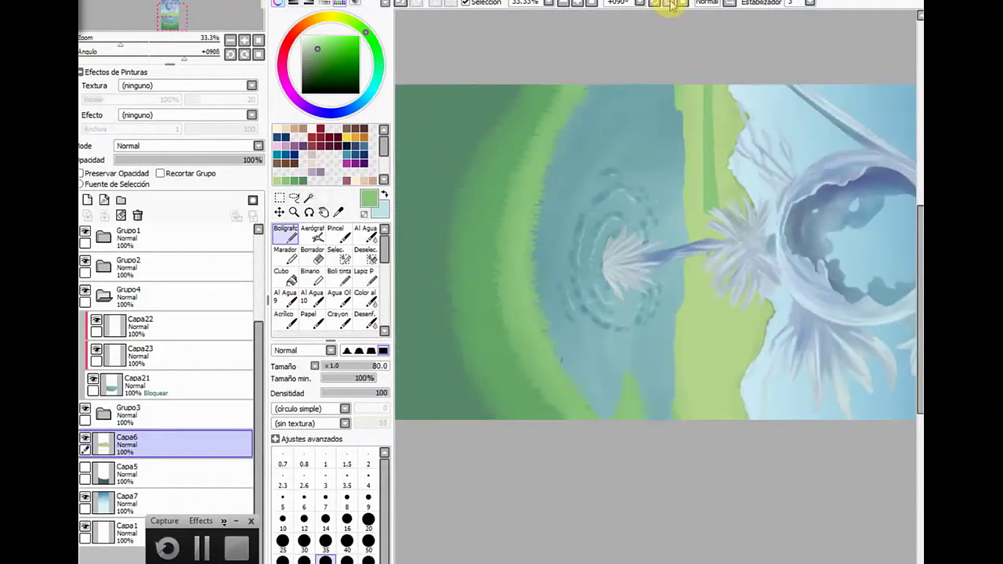
mouse_move(757, 83)
mouse_down()
mouse_move(710, 264)
mouse_move(688, 419)
mouse_up()
Preserve Capa6's opacity and paint the hills above the band mid green with the Acrílico brush at size 350, density 40
click(284, 316)
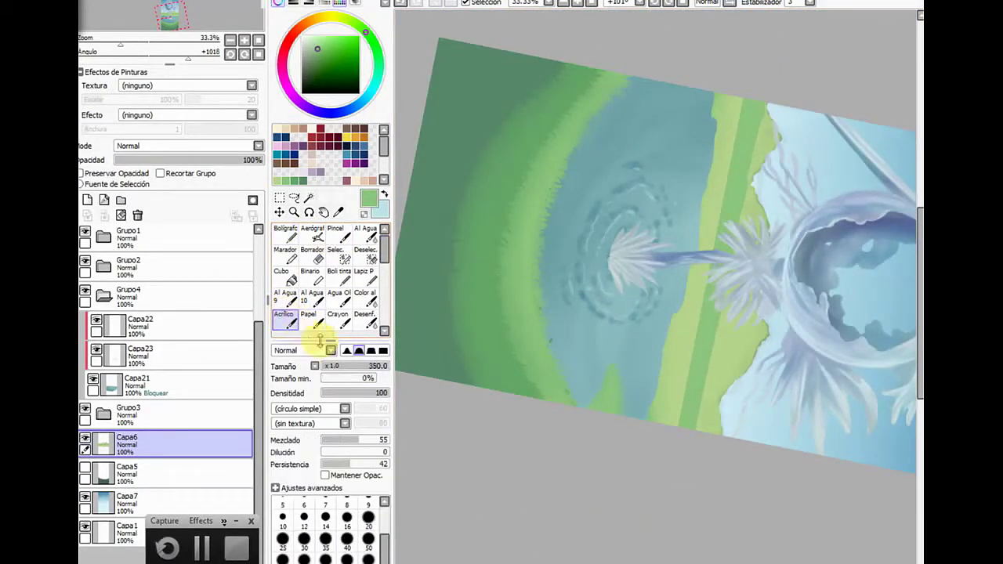
drag(355, 393, 348, 393)
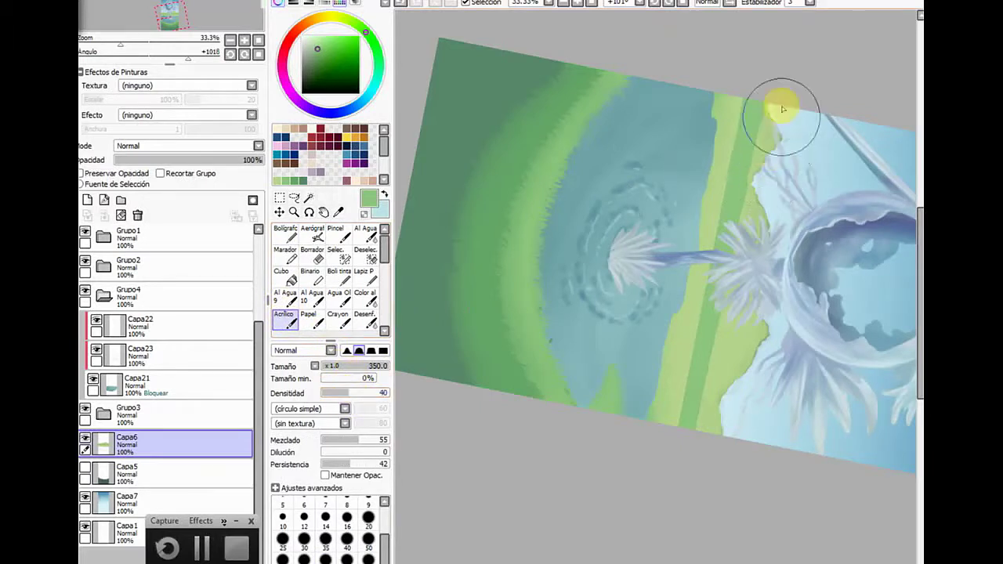
mouse_move(769, 96)
mouse_down()
mouse_move(749, 195)
mouse_move(752, 149)
mouse_up()
key(ctrl+z)
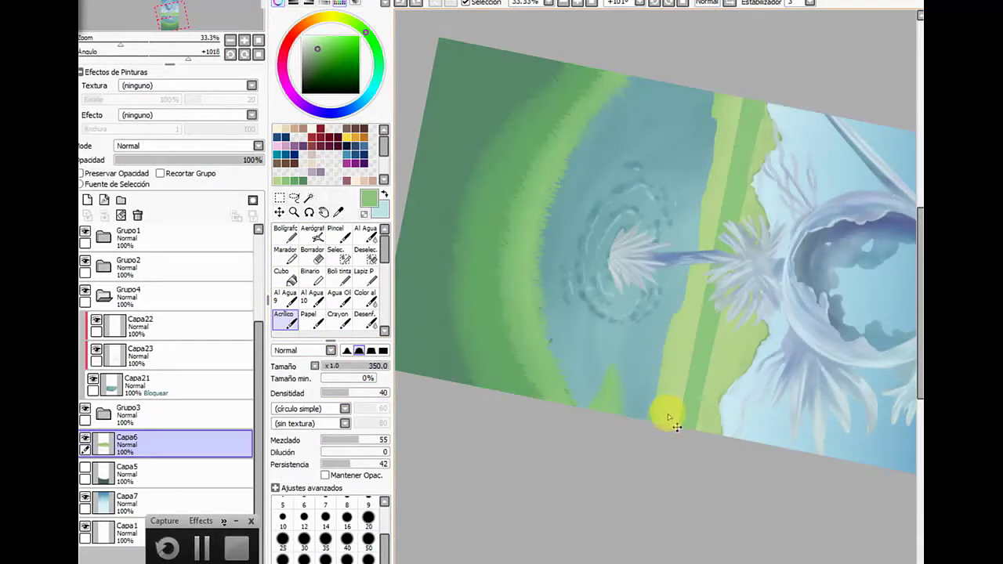
click(118, 174)
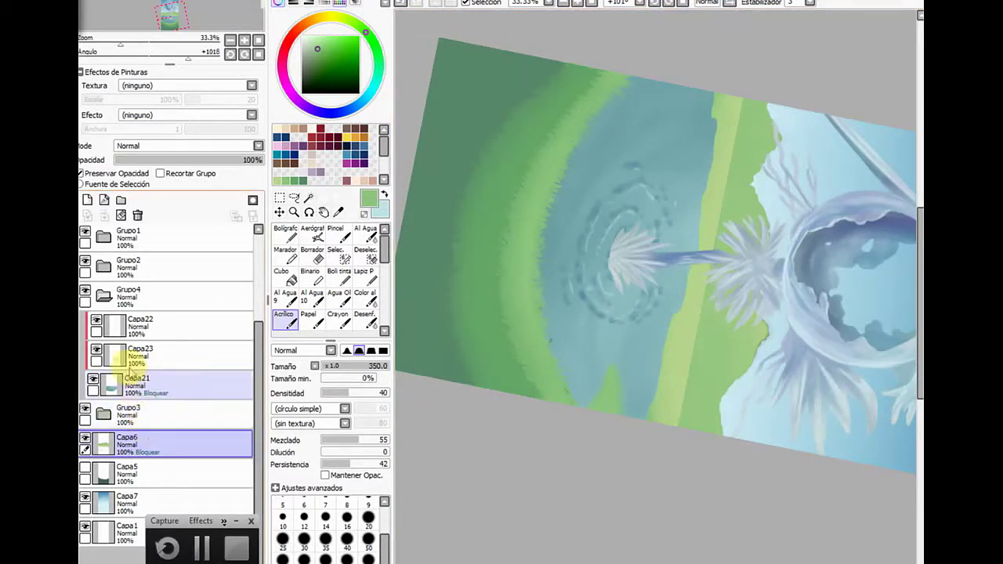
Blend the pale strip along the pond's far shore into soft mid green on Capa19(2) in Grupo3
click(102, 412)
click(116, 476)
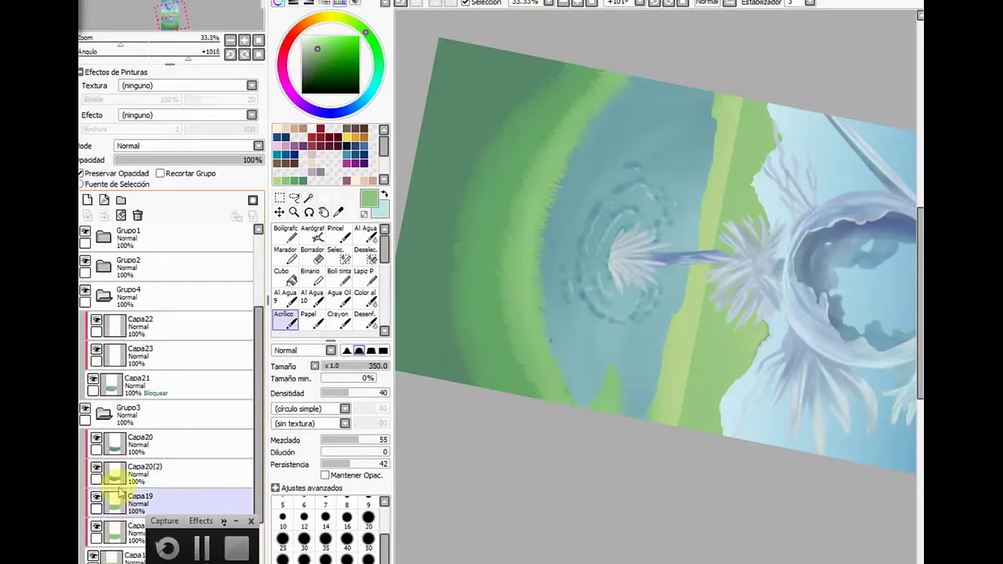
click(116, 446)
click(113, 533)
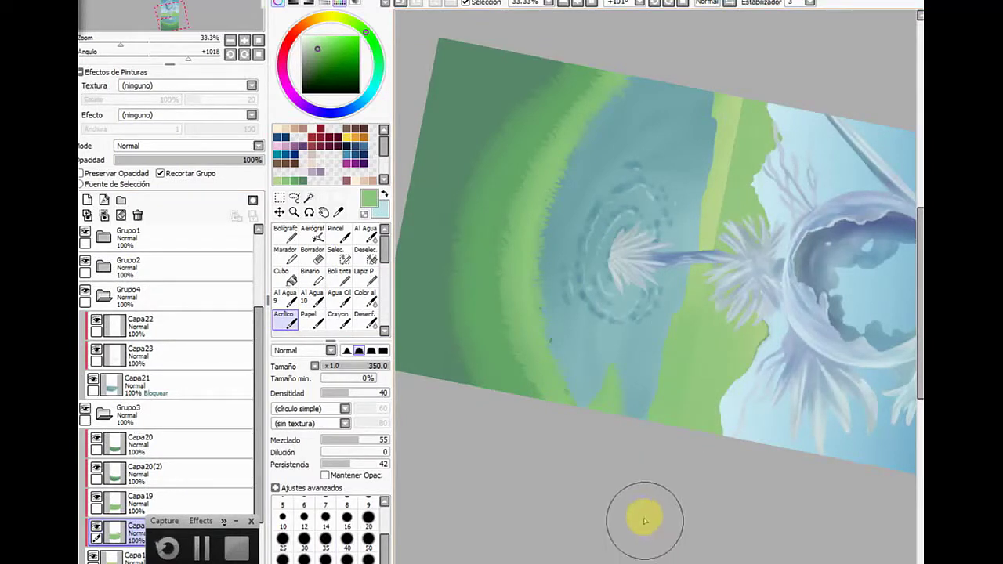
key(ctrl+z)
key(ctrl+z)
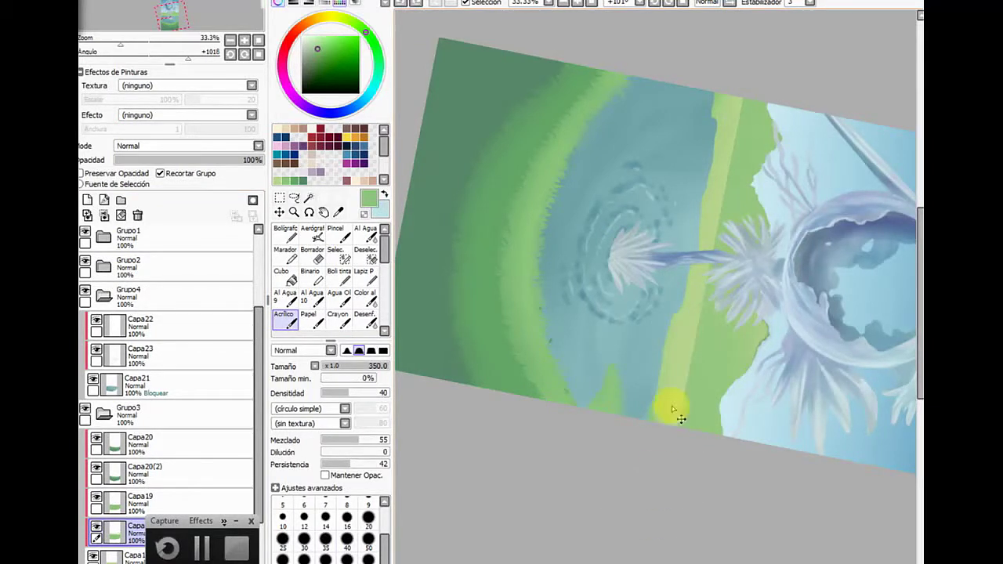
mouse_move(693, 381)
mouse_down()
mouse_move(704, 315)
mouse_move(689, 342)
mouse_move(743, 105)
mouse_move(672, 435)
mouse_up()
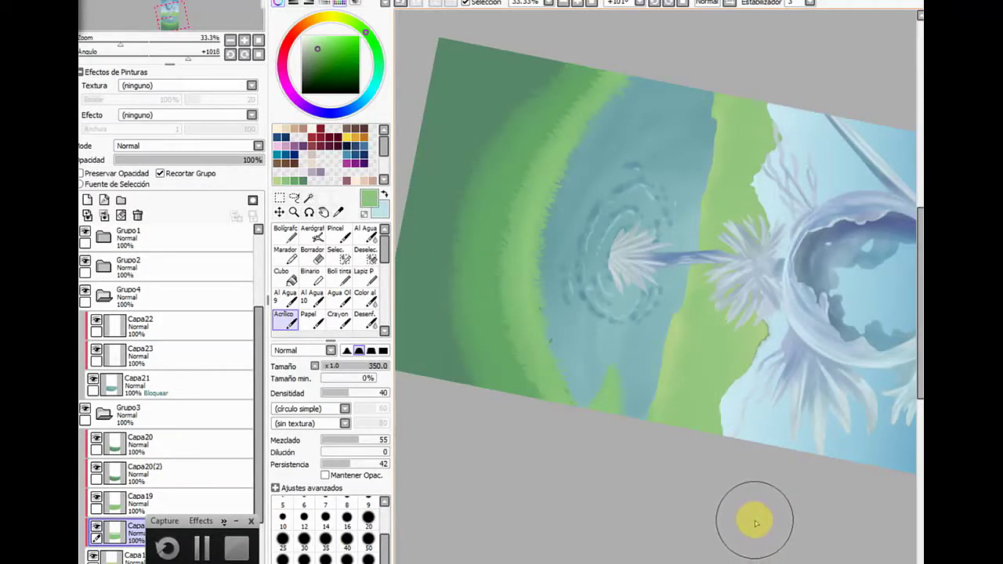
Shade the hill contours on Capa6 in a deeper green with the Acrílico brush at size 32, density 69
click(638, 7)
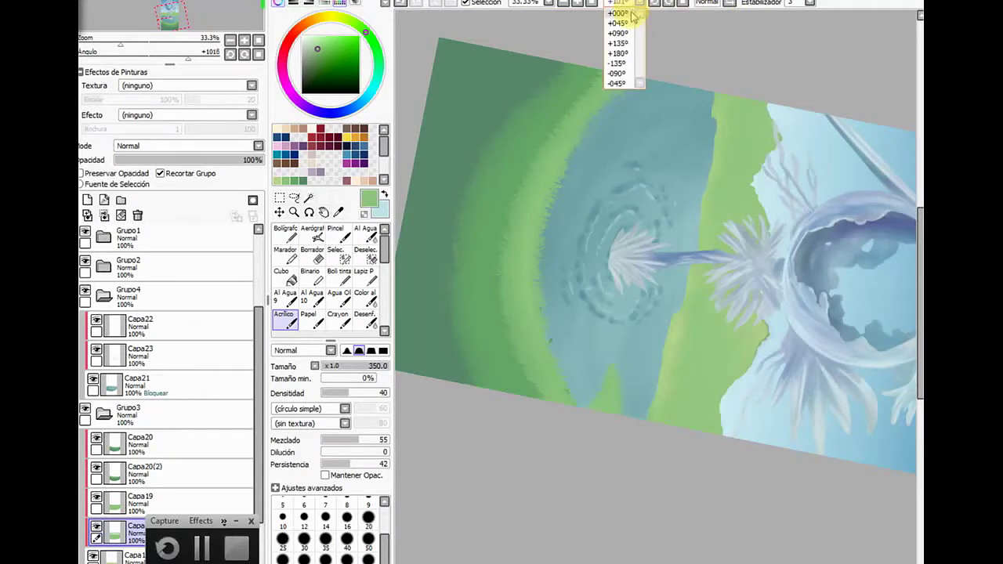
click(635, 39)
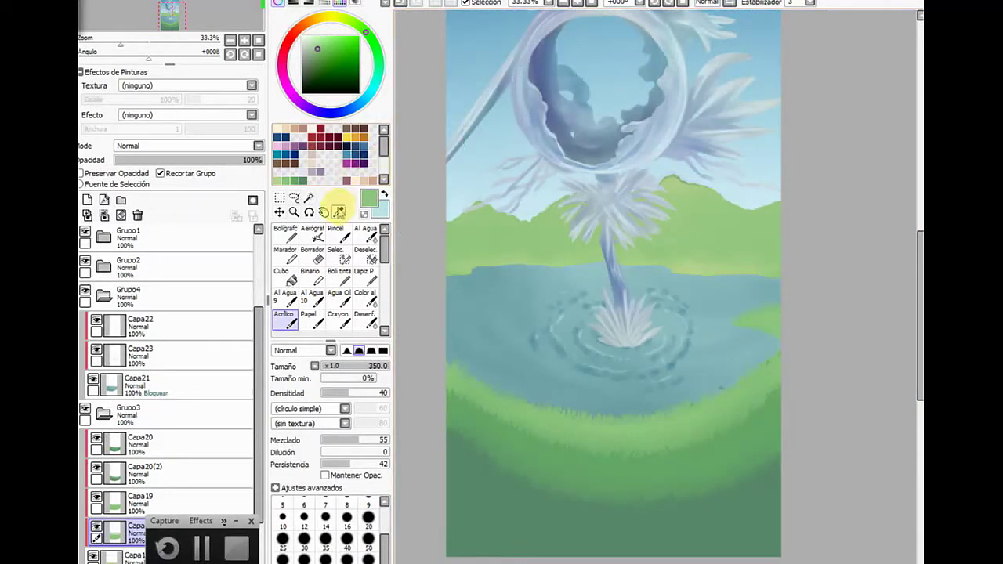
click(337, 212)
click(298, 181)
click(292, 325)
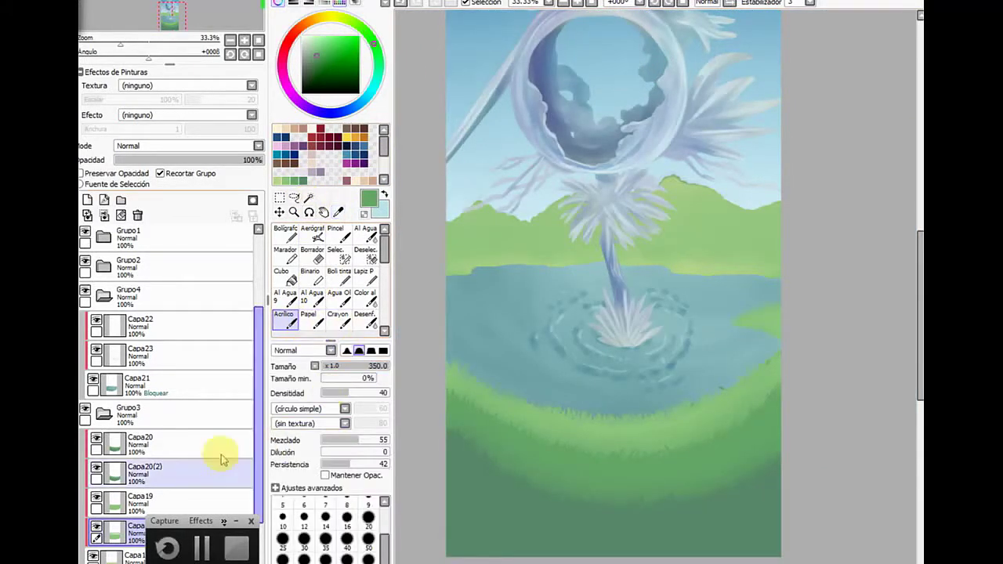
click(105, 417)
click(174, 441)
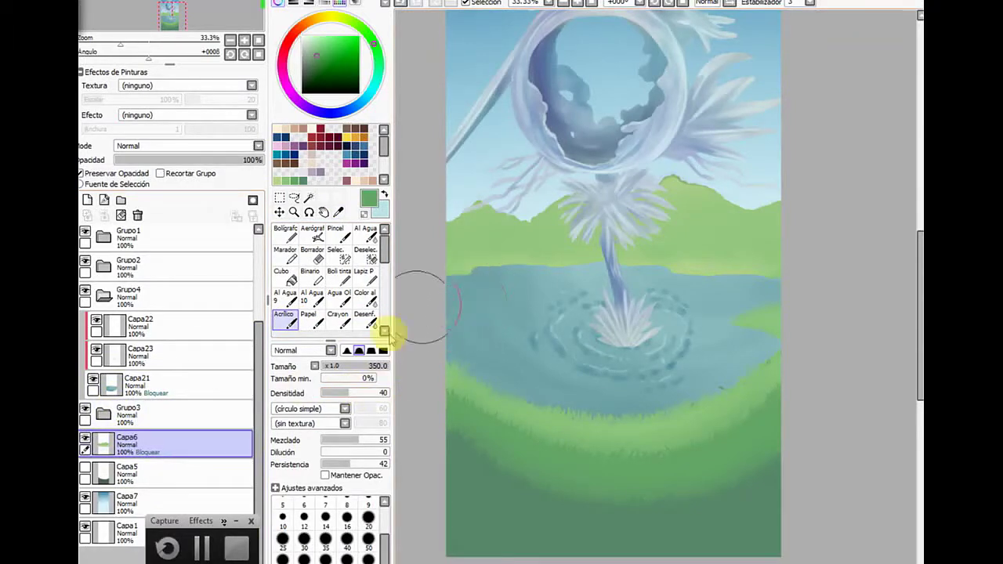
click(337, 366)
click(359, 393)
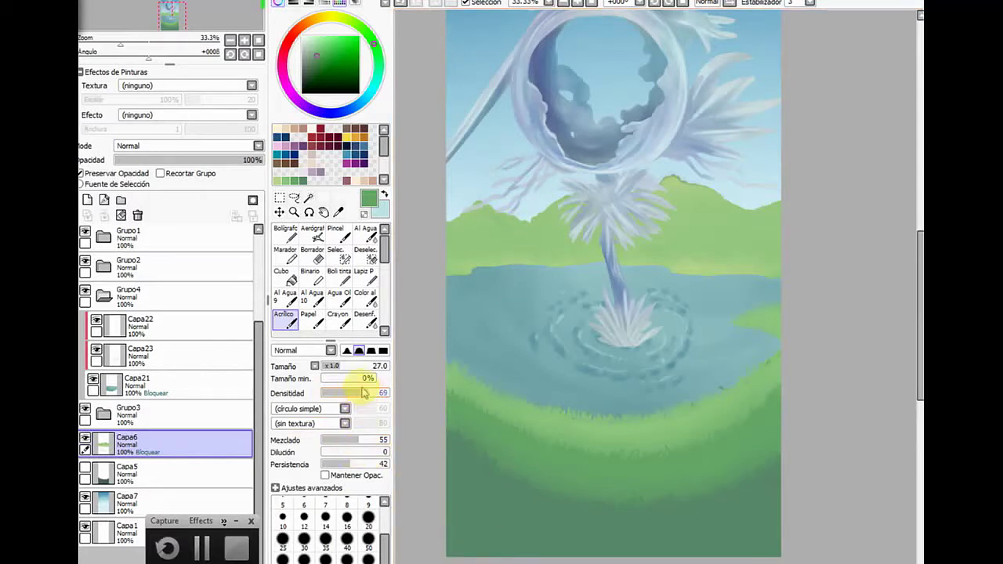
click(339, 366)
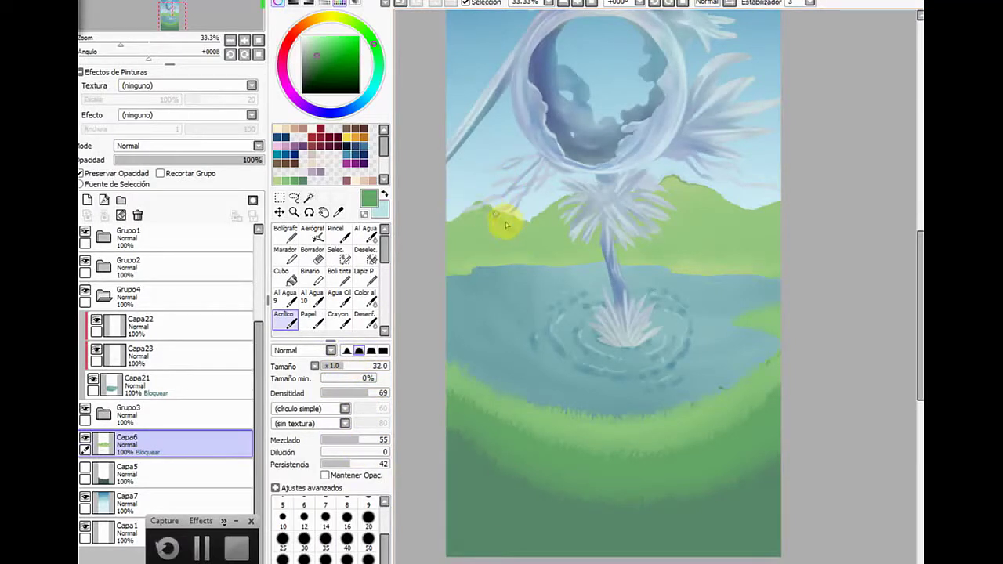
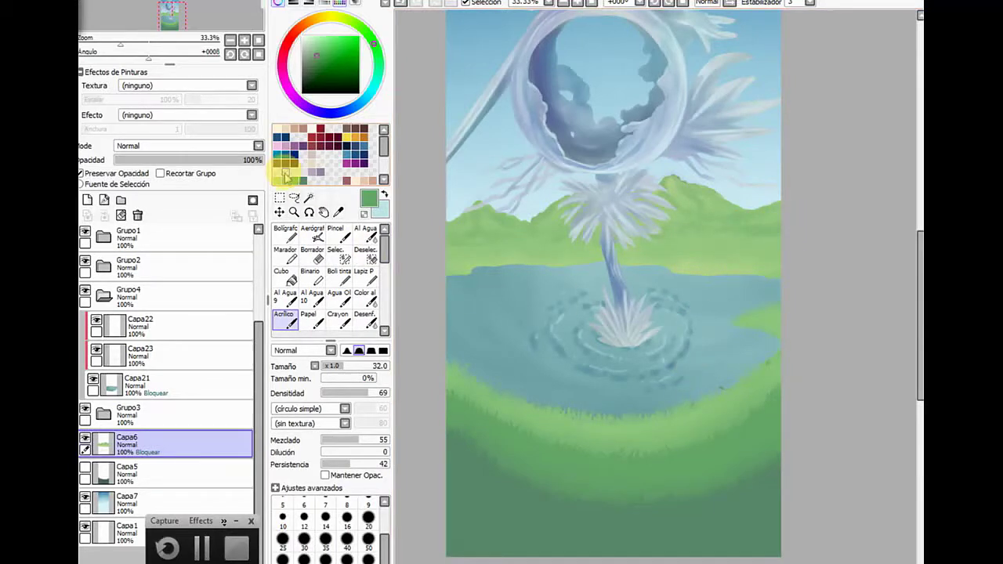
Deepen the hills on Capa6 with dark blue-green shadows and add olive and pale yellow-green highlights
click(306, 172)
click(303, 180)
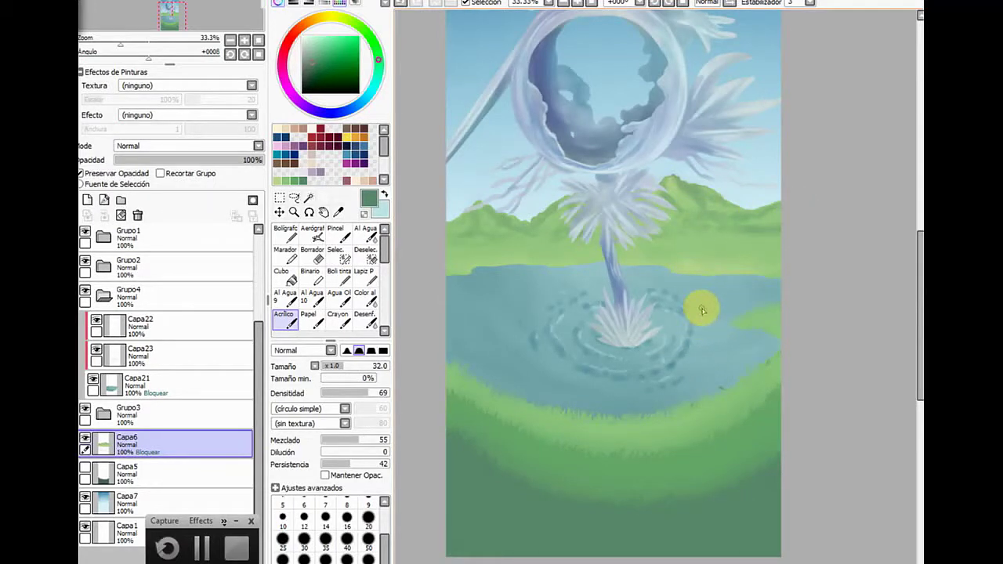
drag(342, 22, 337, 16)
click(485, 220)
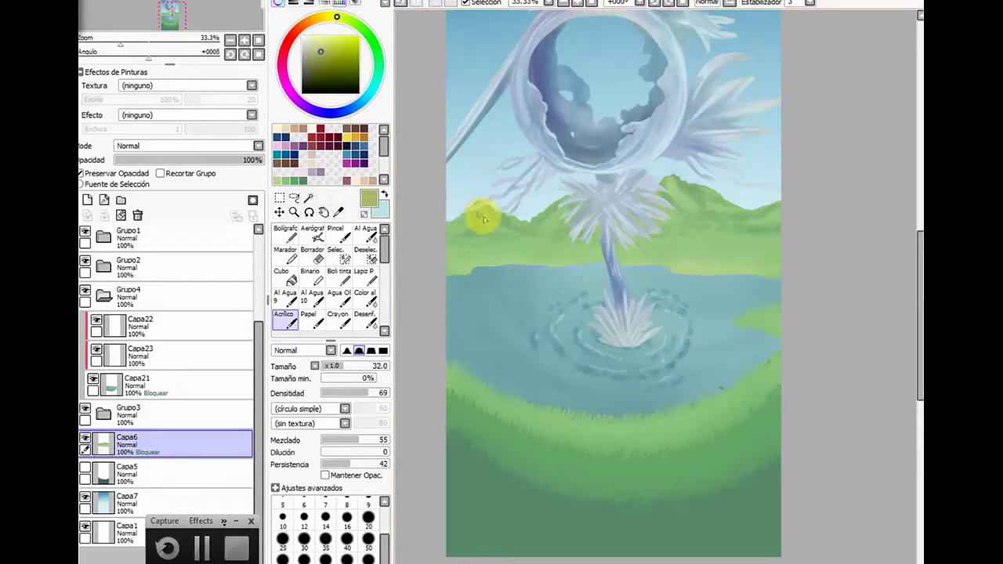
mouse_move(487, 225)
mouse_down()
mouse_move(497, 227)
mouse_move(477, 230)
mouse_move(465, 220)
mouse_move(469, 235)
mouse_up()
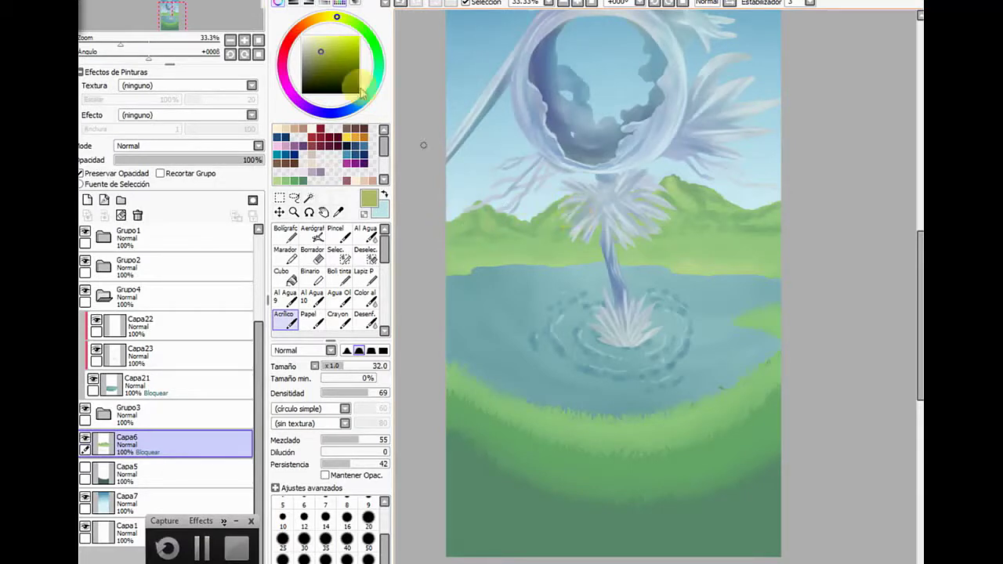
click(323, 41)
mouse_move(692, 216)
mouse_down()
mouse_move(671, 188)
mouse_move(705, 214)
mouse_move(734, 210)
mouse_move(700, 187)
mouse_move(718, 200)
mouse_move(694, 190)
mouse_move(795, 200)
mouse_move(781, 228)
mouse_move(769, 212)
mouse_move(750, 224)
mouse_move(784, 217)
mouse_move(670, 216)
mouse_move(712, 227)
mouse_move(675, 239)
mouse_move(726, 233)
mouse_move(734, 250)
mouse_move(697, 254)
mouse_move(639, 287)
mouse_move(644, 197)
mouse_move(546, 222)
mouse_move(588, 217)
mouse_move(571, 241)
mouse_move(599, 246)
mouse_move(607, 233)
mouse_move(485, 208)
mouse_move(497, 232)
mouse_move(533, 230)
mouse_move(449, 232)
mouse_move(470, 229)
mouse_move(464, 218)
mouse_move(471, 244)
mouse_move(518, 242)
mouse_move(562, 259)
mouse_move(517, 241)
mouse_move(565, 249)
mouse_up()
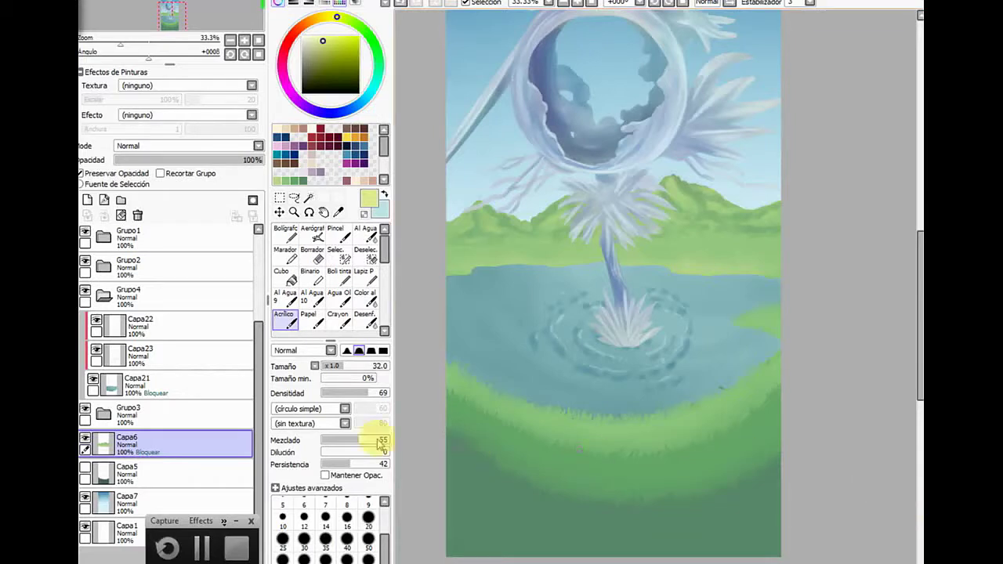
Move layer Capa6 into Grupo3 and expand the group
click(106, 412)
click(104, 415)
click(104, 416)
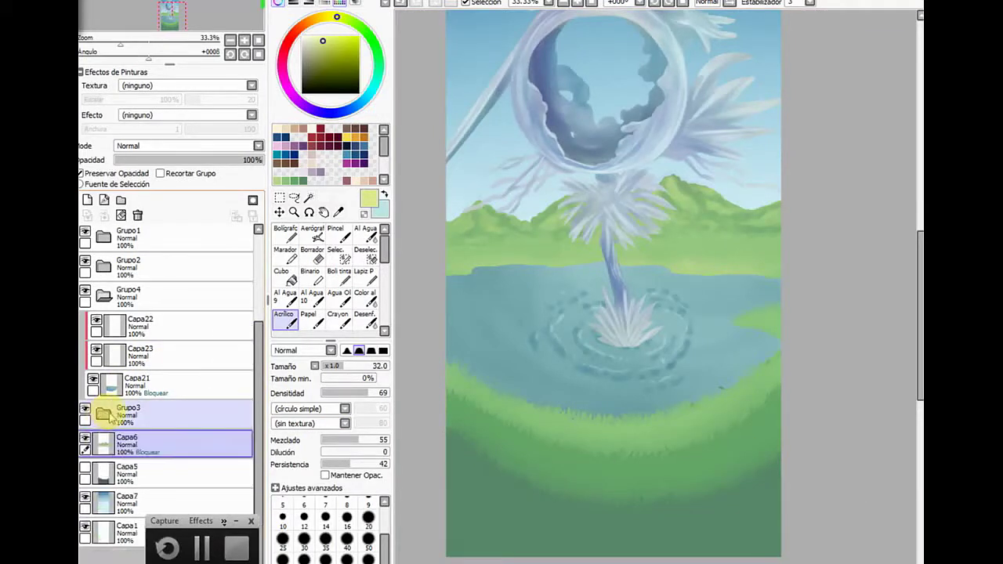
click(124, 443)
drag(126, 445, 128, 411)
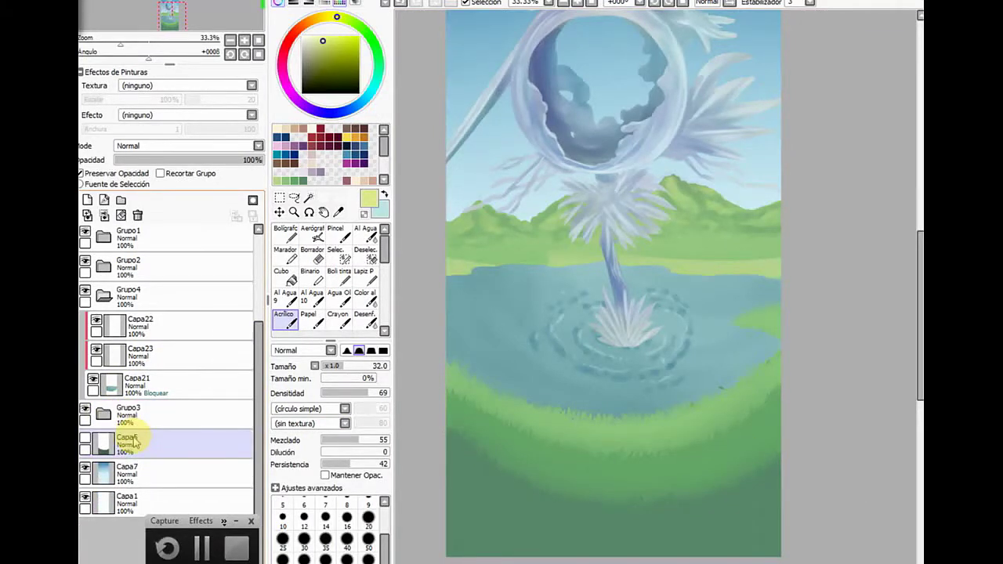
click(105, 414)
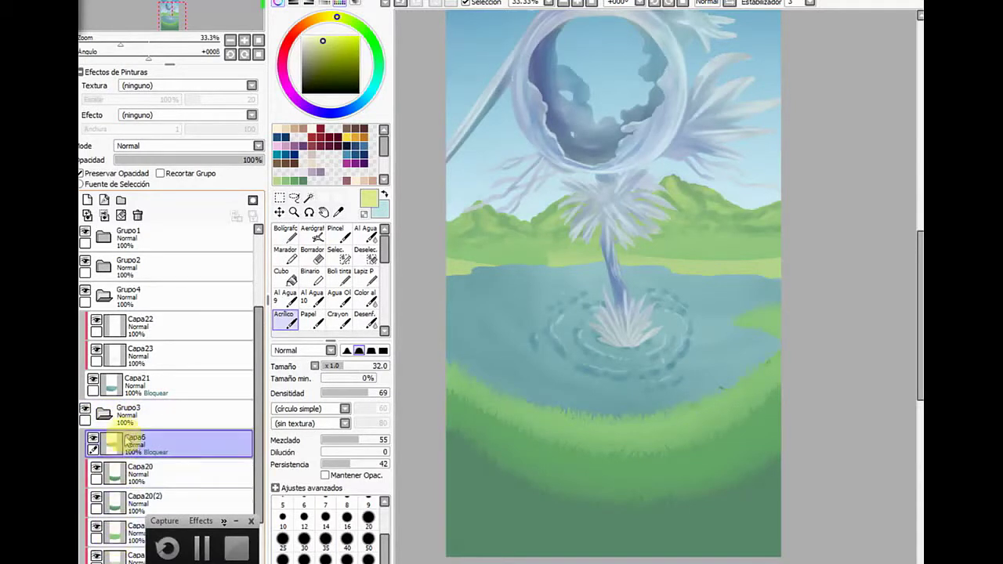
Reorder Capa6 within Grupo3 to sit directly below Capa18, and collapse the group
drag(125, 441, 113, 540)
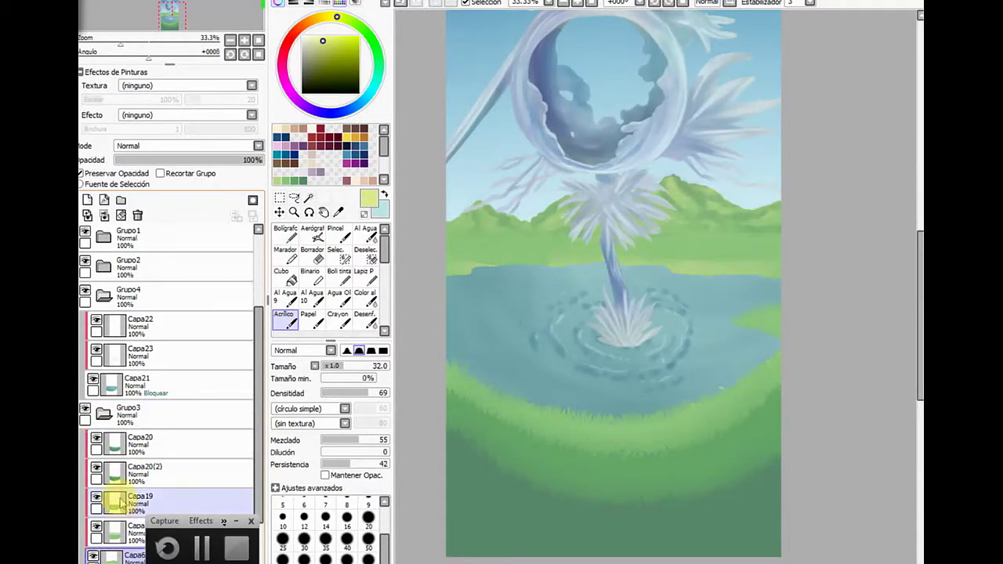
click(104, 415)
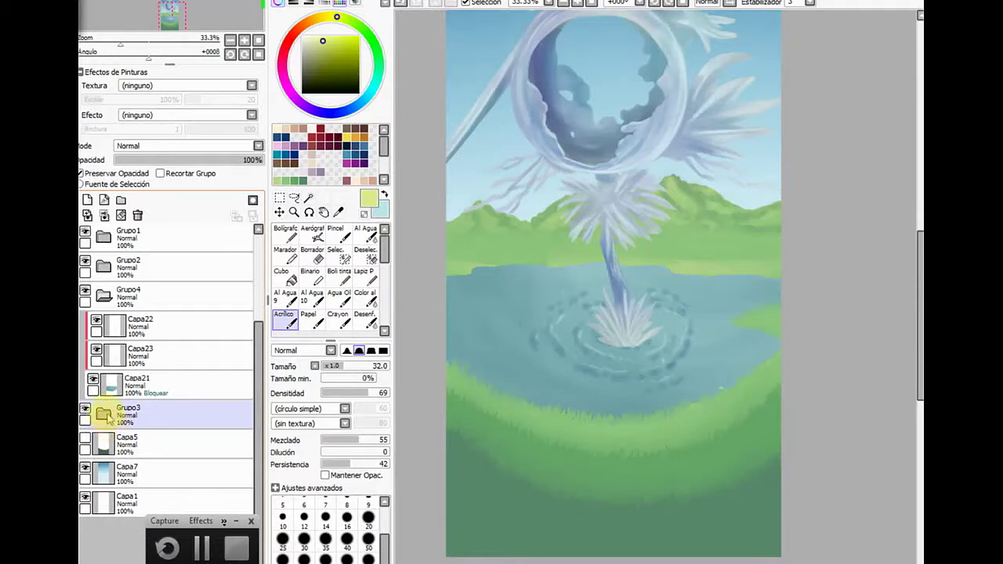
click(104, 415)
click(114, 555)
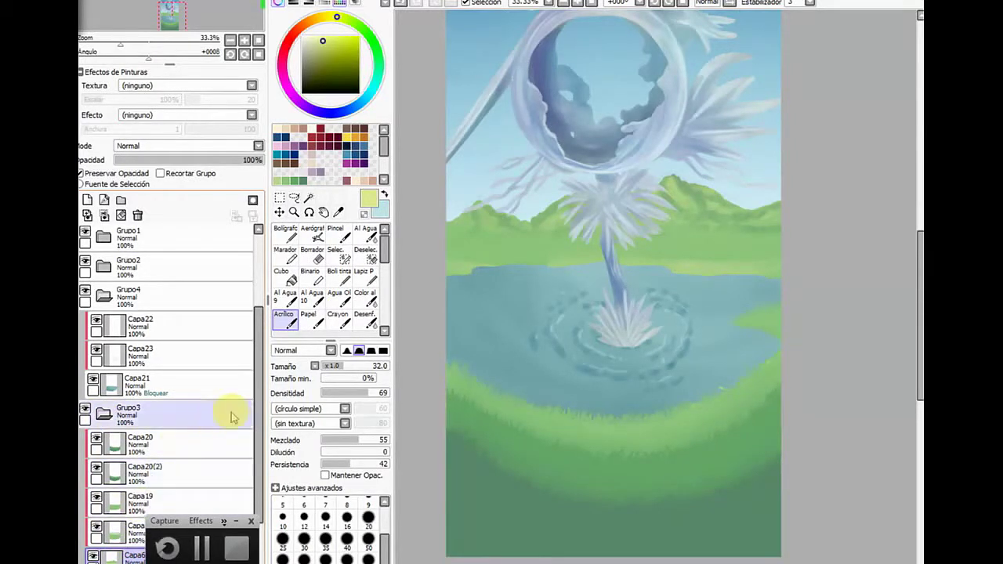
drag(257, 409, 252, 477)
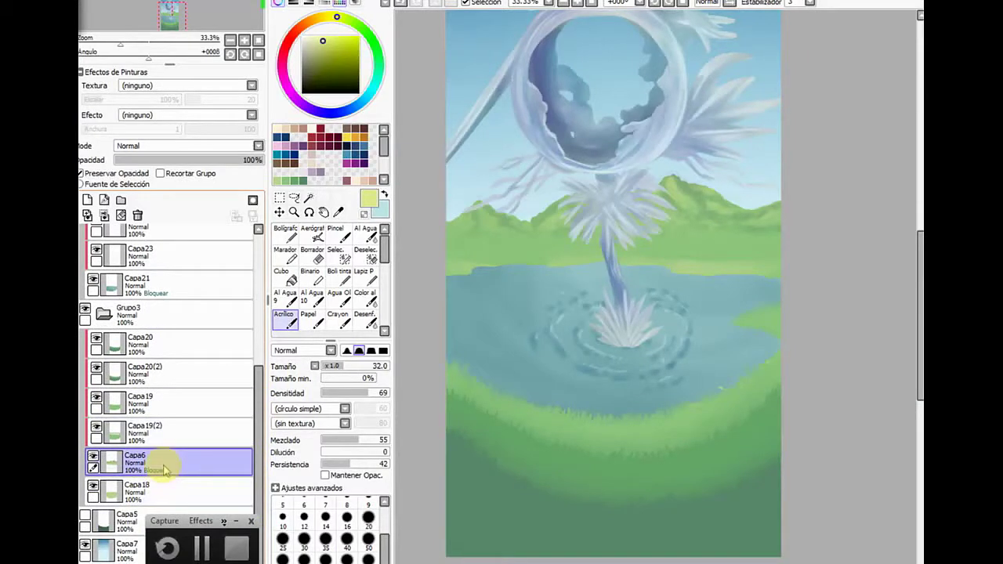
drag(161, 464, 166, 515)
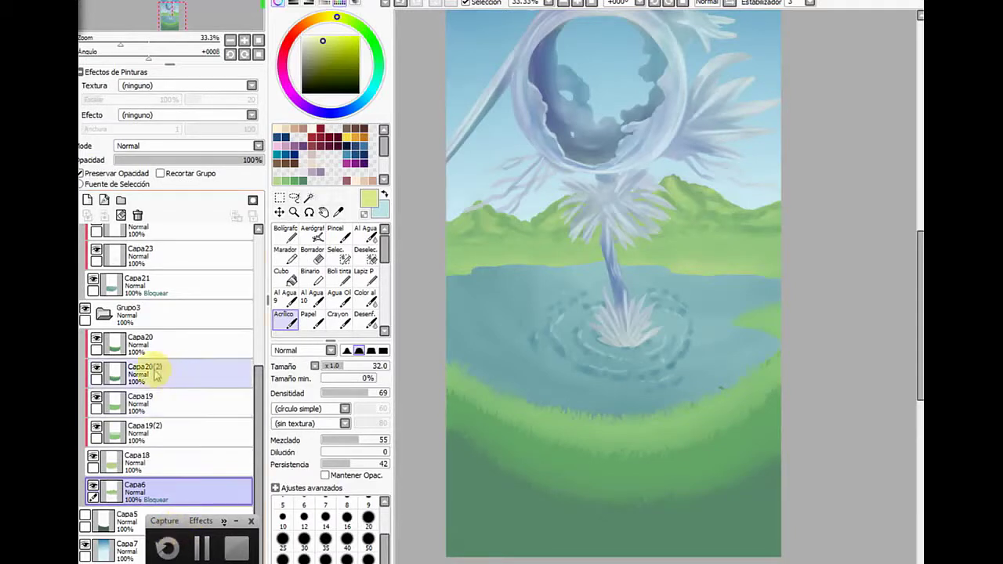
click(102, 313)
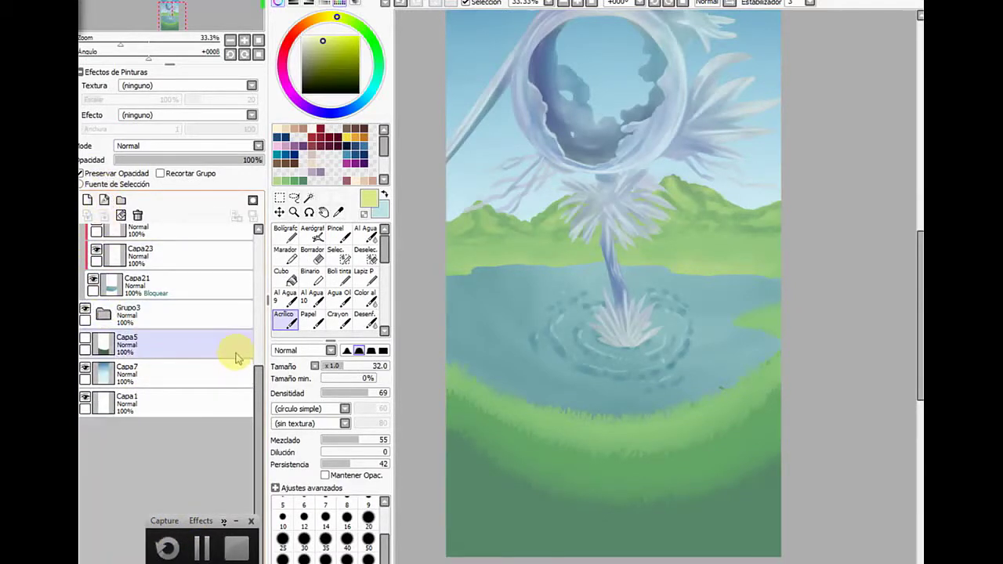
Paint a dark slate-blue edge along the pond's left side on Capa21 with the Bolígrafo at size 80
click(218, 296)
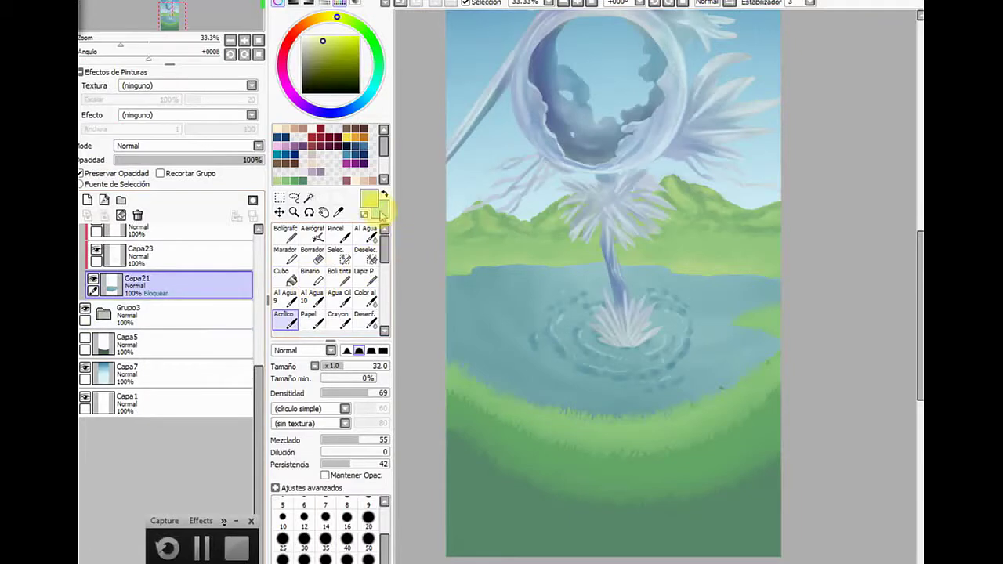
click(384, 194)
click(286, 234)
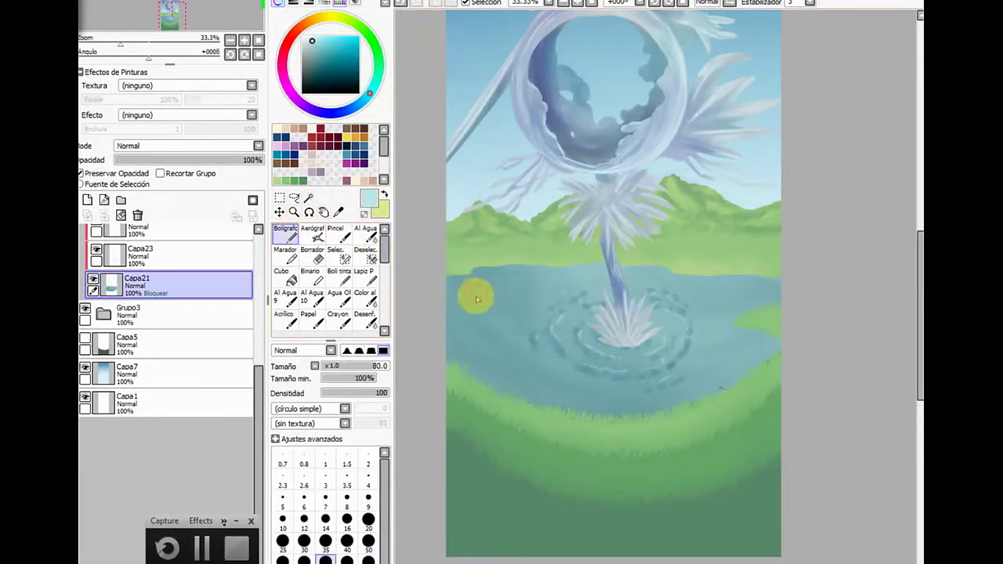
drag(474, 296, 487, 330)
key(ctrl+z)
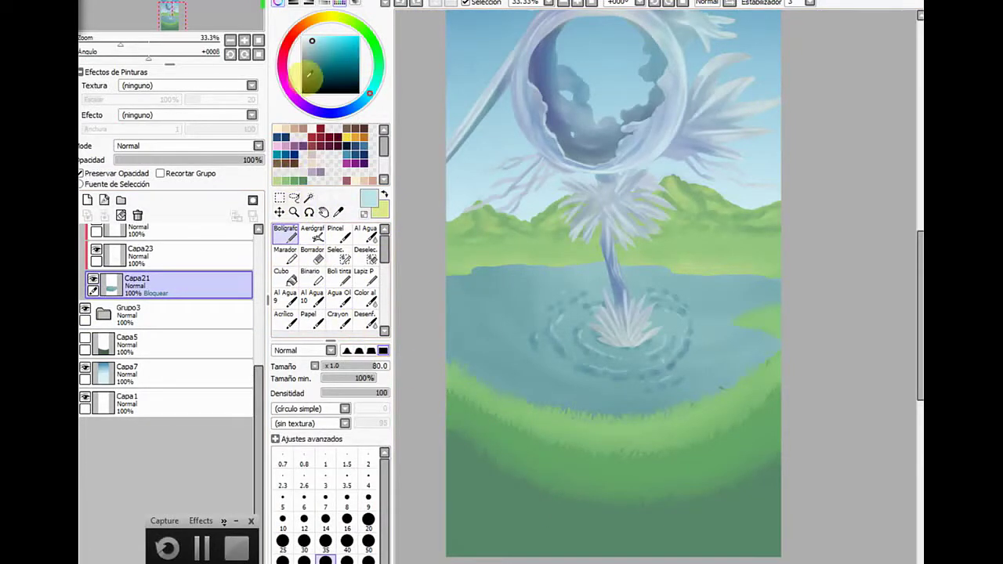
drag(354, 105, 359, 102)
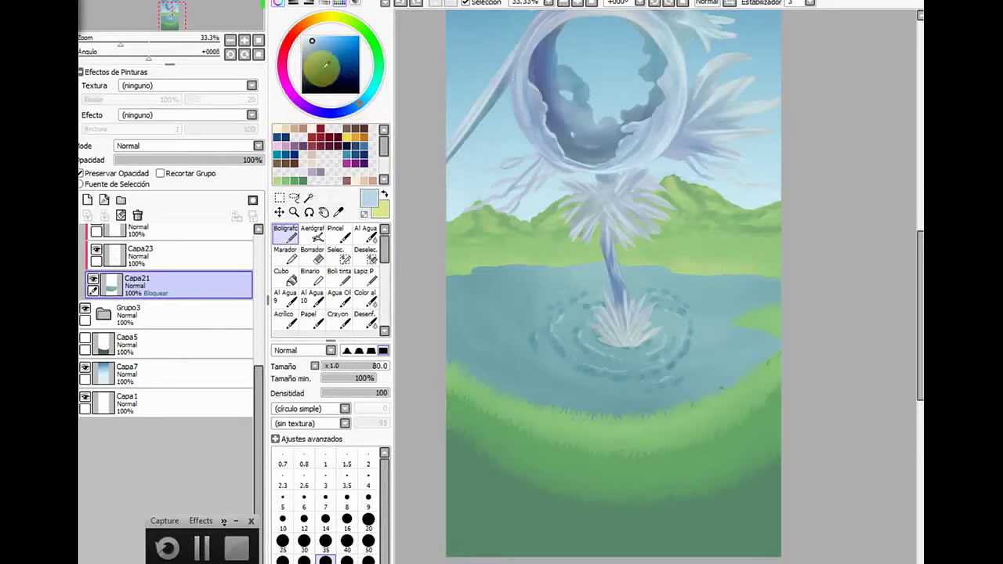
drag(465, 291, 485, 382)
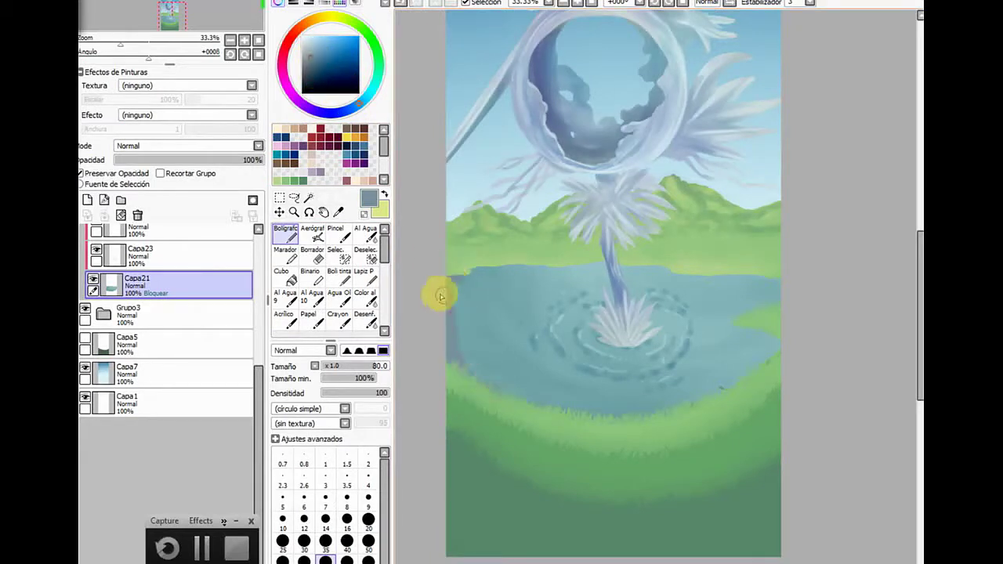
click(314, 63)
mouse_move(459, 282)
mouse_down()
mouse_move(497, 401)
mouse_move(449, 274)
mouse_move(468, 362)
mouse_up()
Blend the pond's dark blue left edge into the water with the Acrílico brush at size 69, density 42
click(285, 316)
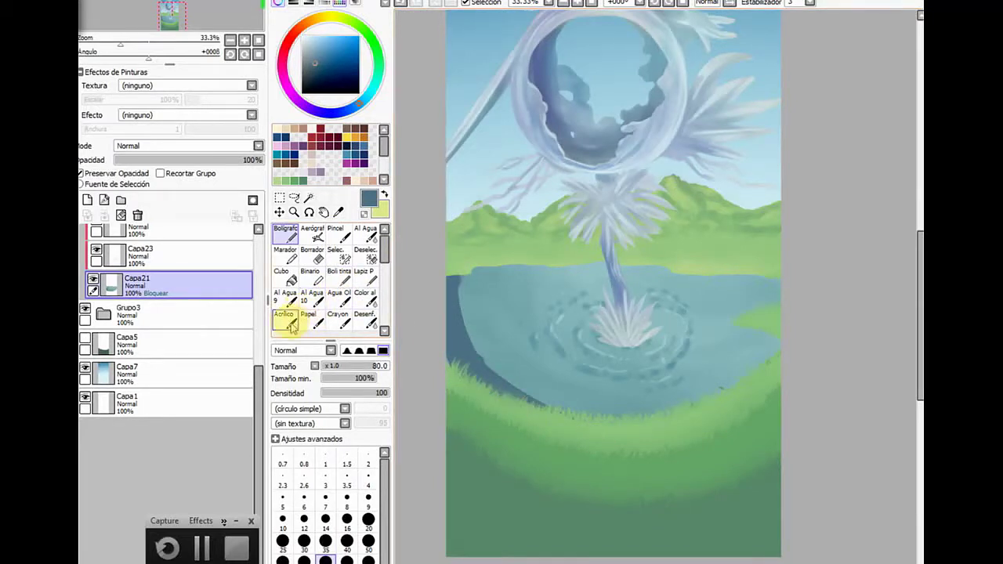
click(350, 394)
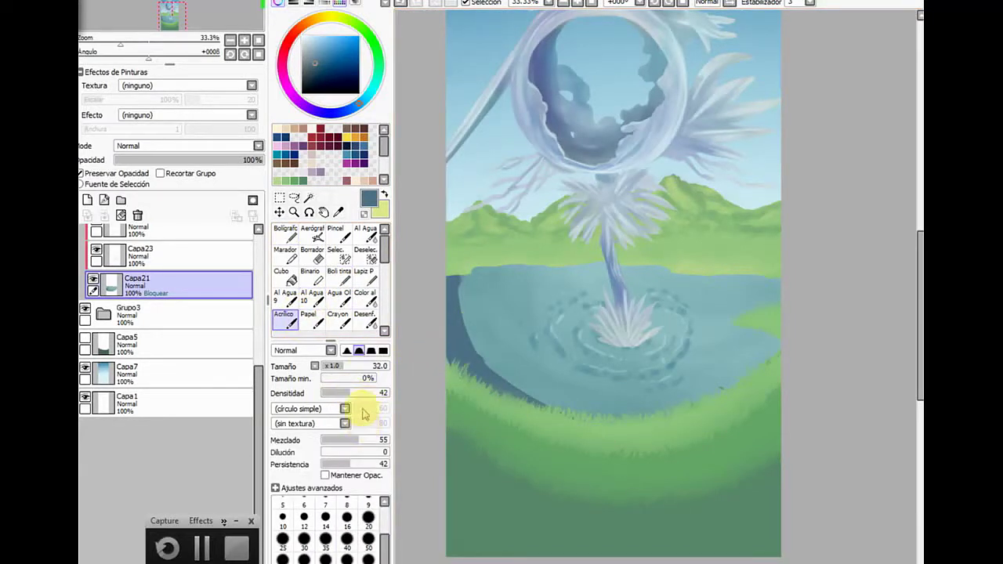
click(357, 367)
click(377, 366)
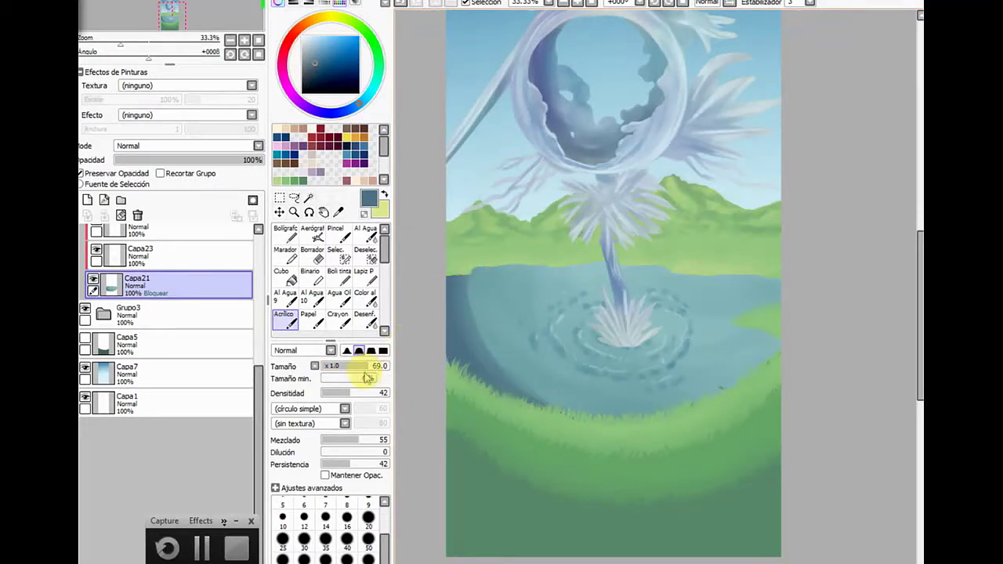
Soften and extend the dark blue shading around the pond's edges with the Acrílico brush at size 82, density 30
drag(351, 392, 342, 392)
click(667, 4)
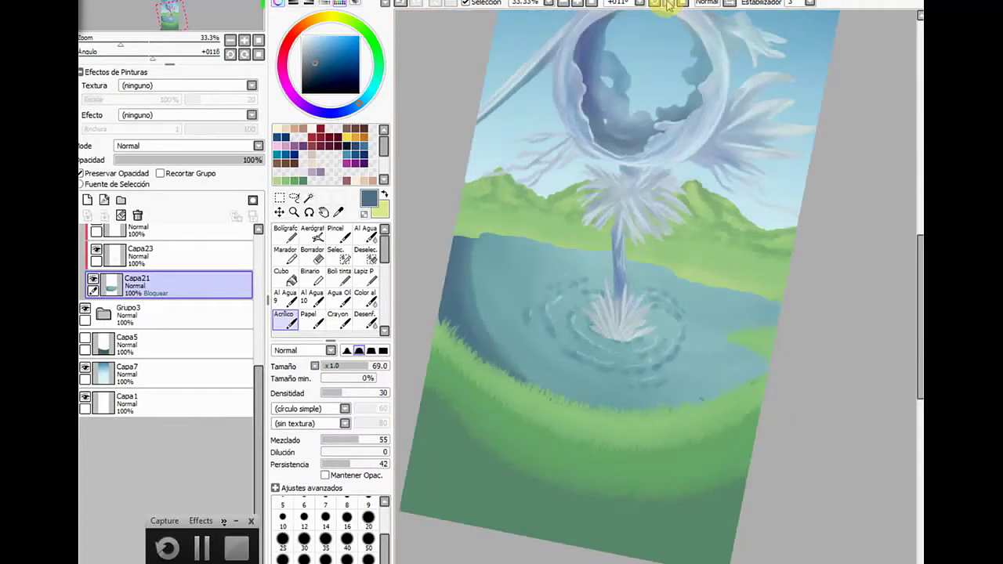
click(668, 4)
click(668, 4)
click(668, 4)
click(373, 366)
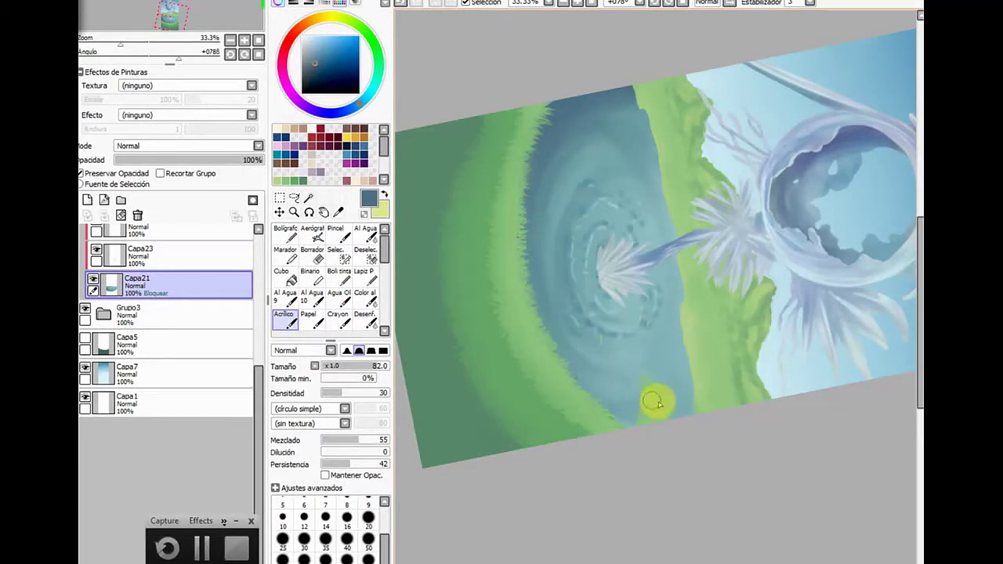
Paint a dark navy-blue edge along the pond's far-left end and grassy bank on Capa21 with the Bolígrafo at size 80
click(286, 233)
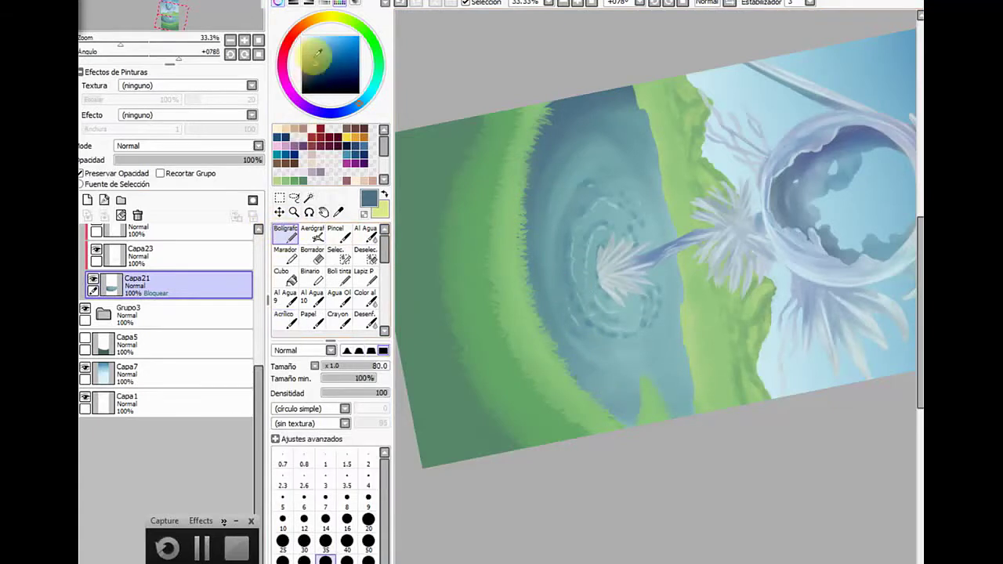
mouse_move(577, 96)
mouse_down()
mouse_move(510, 178)
mouse_move(538, 124)
mouse_move(634, 111)
mouse_move(544, 101)
mouse_move(527, 246)
mouse_move(553, 341)
mouse_up()
drag(597, 394, 650, 432)
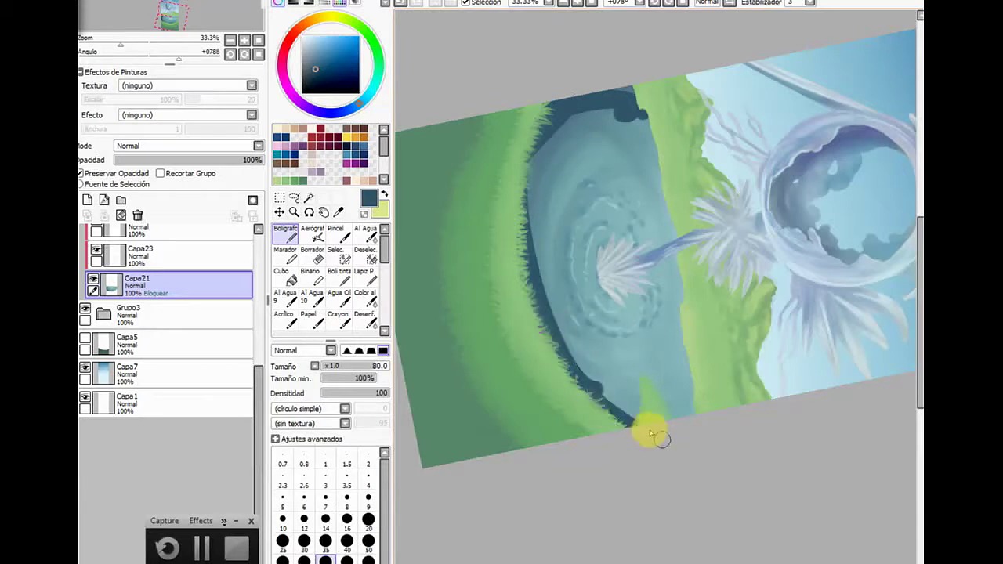
Blend the navy edge into the water all around the pond with the Acrílico brush, ending at size 85, density 45
click(366, 205)
click(285, 318)
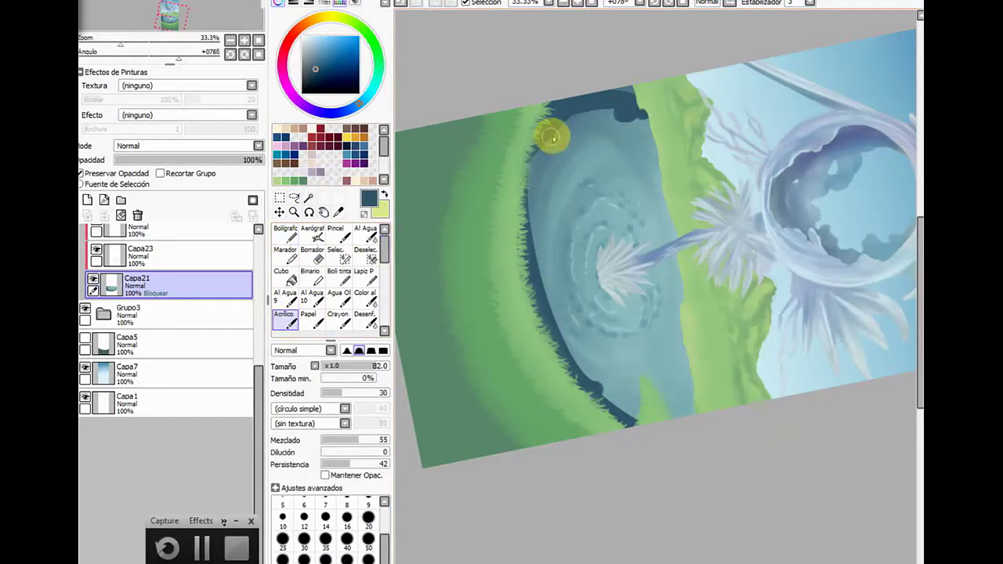
mouse_move(566, 111)
mouse_down()
mouse_move(605, 158)
mouse_move(655, 155)
mouse_move(528, 158)
mouse_move(582, 102)
mouse_move(556, 107)
mouse_move(585, 97)
mouse_move(527, 163)
mouse_move(528, 244)
mouse_move(534, 107)
mouse_move(535, 203)
mouse_move(568, 346)
mouse_move(526, 263)
mouse_move(609, 395)
mouse_move(654, 419)
mouse_move(612, 390)
mouse_move(599, 402)
mouse_move(652, 419)
mouse_move(584, 403)
mouse_move(630, 422)
mouse_move(550, 352)
mouse_up()
click(356, 328)
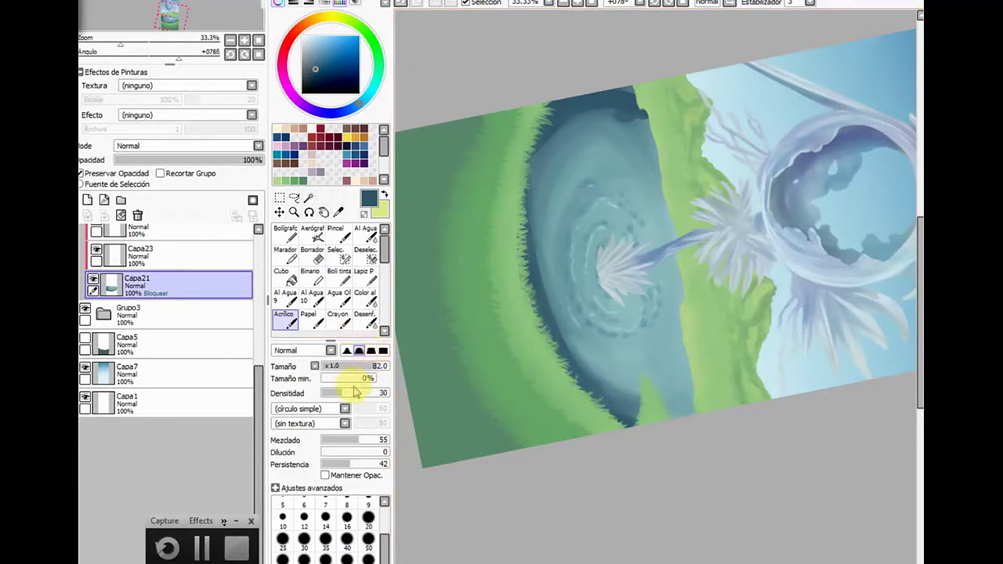
mouse_move(497, 318)
mouse_down()
mouse_move(588, 363)
mouse_move(584, 390)
mouse_move(561, 278)
mouse_move(549, 303)
mouse_move(617, 404)
mouse_move(544, 326)
mouse_move(623, 391)
mouse_move(721, 380)
mouse_move(573, 383)
mouse_move(670, 410)
mouse_move(564, 371)
mouse_move(678, 364)
mouse_move(622, 389)
mouse_move(575, 338)
mouse_move(657, 262)
mouse_move(612, 370)
mouse_move(671, 297)
mouse_move(646, 390)
mouse_move(660, 296)
mouse_up()
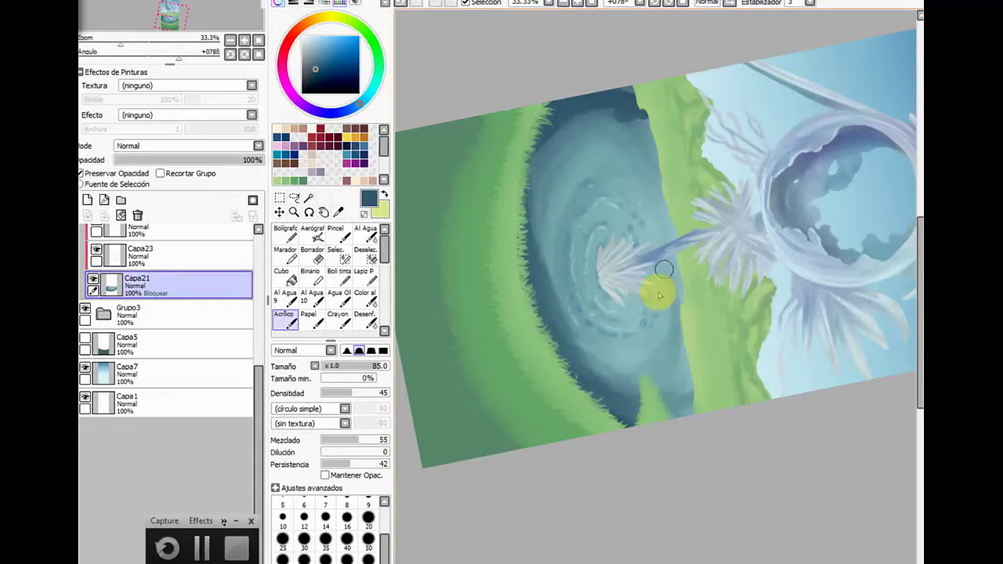
mouse_move(696, 418)
mouse_down()
mouse_move(601, 401)
mouse_move(535, 308)
mouse_move(671, 376)
mouse_move(527, 336)
mouse_move(656, 382)
mouse_move(549, 352)
mouse_move(563, 272)
mouse_move(532, 234)
mouse_move(563, 312)
mouse_move(601, 202)
mouse_move(535, 223)
mouse_move(543, 253)
mouse_move(635, 210)
mouse_move(625, 182)
mouse_move(550, 244)
mouse_move(604, 106)
mouse_move(534, 148)
mouse_move(636, 188)
mouse_move(647, 155)
mouse_move(606, 91)
mouse_move(629, 208)
mouse_move(672, 258)
mouse_move(634, 150)
mouse_move(681, 290)
mouse_move(625, 155)
mouse_move(634, 97)
mouse_move(545, 282)
mouse_move(642, 124)
mouse_move(535, 203)
mouse_move(592, 201)
mouse_move(632, 120)
mouse_move(535, 142)
mouse_move(598, 168)
mouse_move(664, 267)
mouse_move(671, 189)
mouse_move(622, 129)
mouse_move(639, 379)
mouse_move(677, 313)
mouse_move(564, 365)
mouse_move(712, 372)
mouse_move(573, 380)
mouse_move(616, 366)
mouse_move(694, 399)
mouse_move(642, 443)
mouse_move(621, 392)
mouse_move(700, 380)
mouse_move(653, 424)
mouse_move(668, 333)
mouse_move(679, 343)
mouse_move(586, 115)
mouse_move(567, 145)
mouse_move(591, 368)
mouse_move(626, 184)
mouse_move(543, 303)
mouse_move(627, 255)
mouse_move(635, 204)
mouse_move(545, 231)
mouse_move(524, 258)
mouse_move(612, 233)
mouse_move(533, 167)
mouse_move(581, 340)
mouse_move(537, 327)
mouse_move(639, 400)
mouse_move(536, 341)
mouse_move(583, 343)
mouse_move(536, 299)
mouse_move(588, 320)
mouse_move(565, 341)
mouse_move(654, 326)
mouse_move(576, 354)
mouse_move(642, 308)
mouse_move(650, 367)
mouse_move(654, 215)
mouse_move(647, 385)
mouse_move(660, 175)
mouse_move(634, 261)
mouse_move(616, 126)
mouse_up()
Sample a light teal from the ripples, paint lighter water bands with the Bolígrafo, and blend them with the Acrílico at size 85
click(338, 212)
click(592, 272)
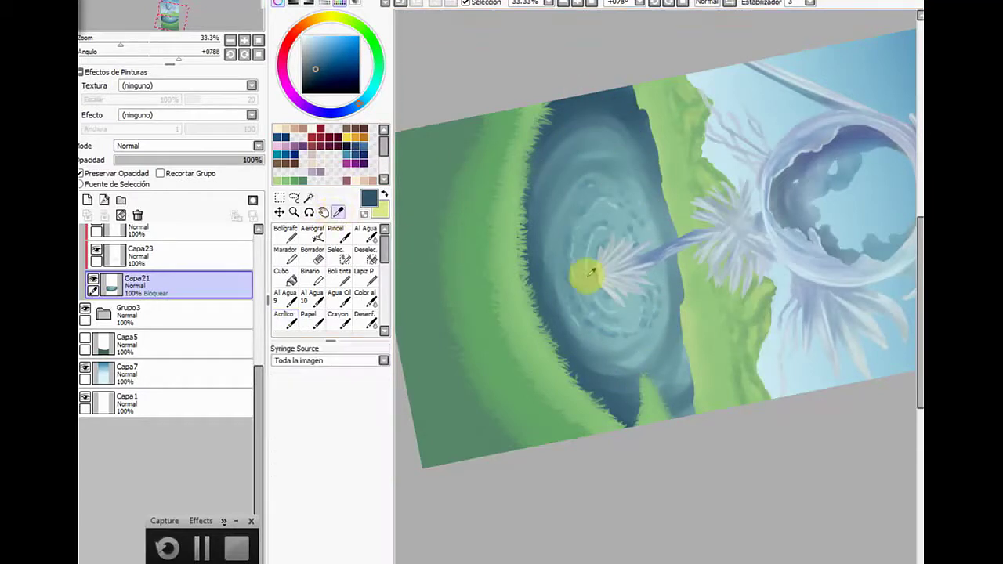
click(631, 313)
click(287, 233)
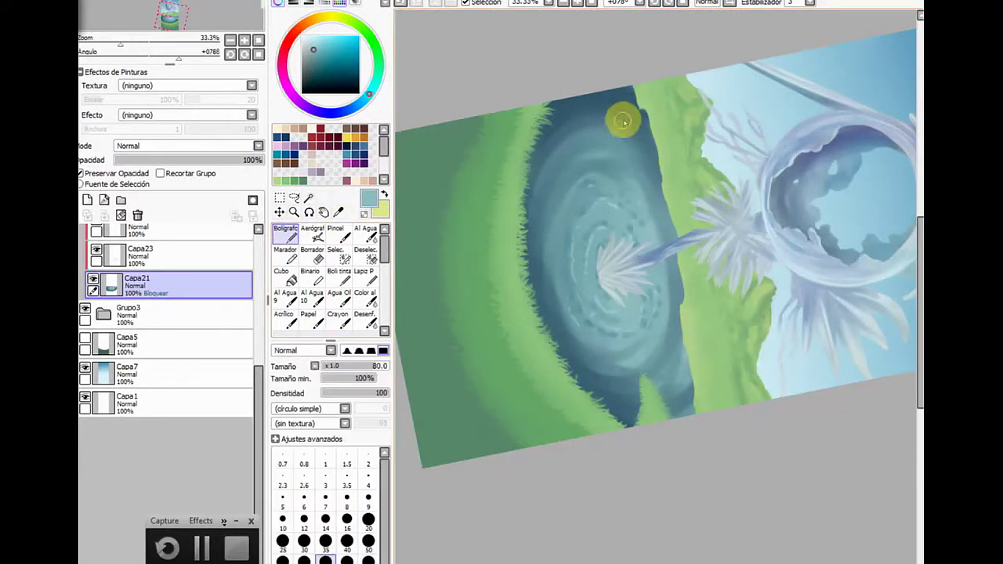
click(283, 316)
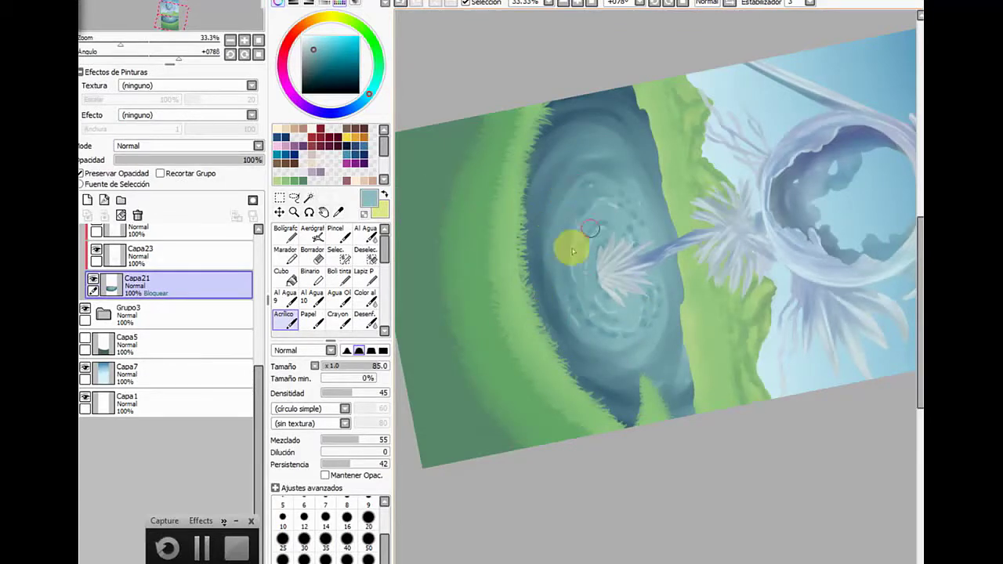
Paint fine pale-blue and near-white ripple highlights across the pond on Capa23 with the Acrílico brush at size 17
click(619, 3)
click(610, 36)
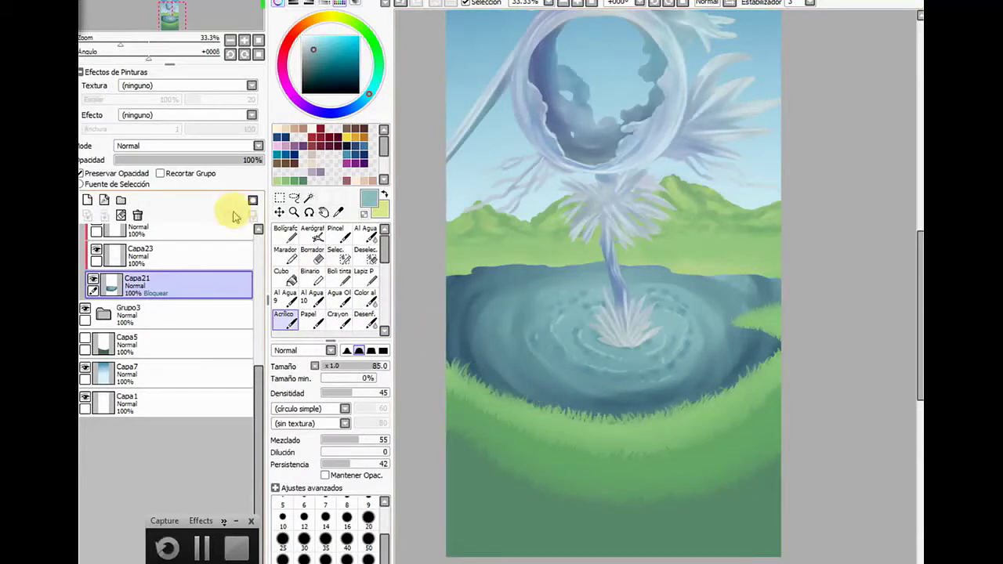
click(284, 234)
click(179, 254)
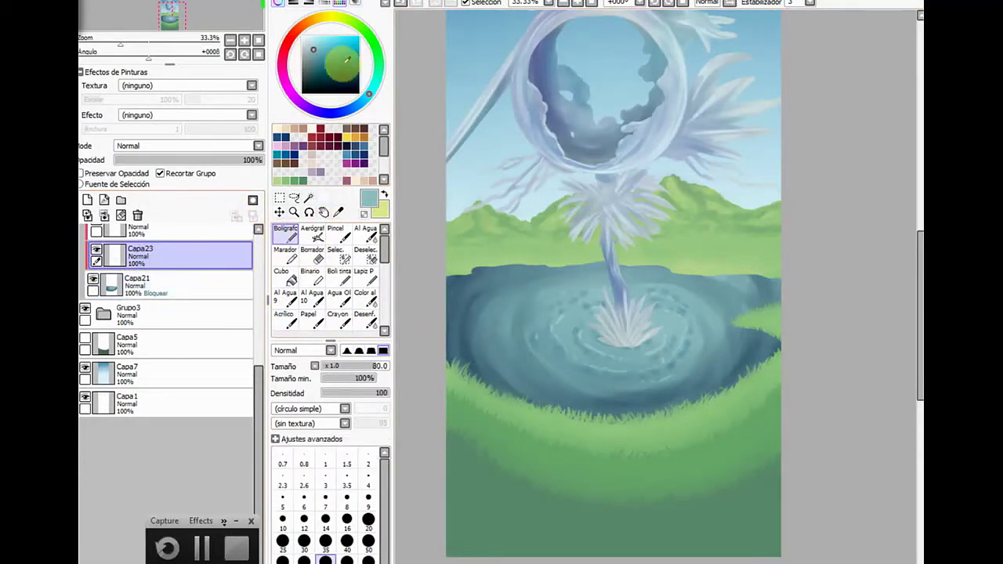
click(285, 320)
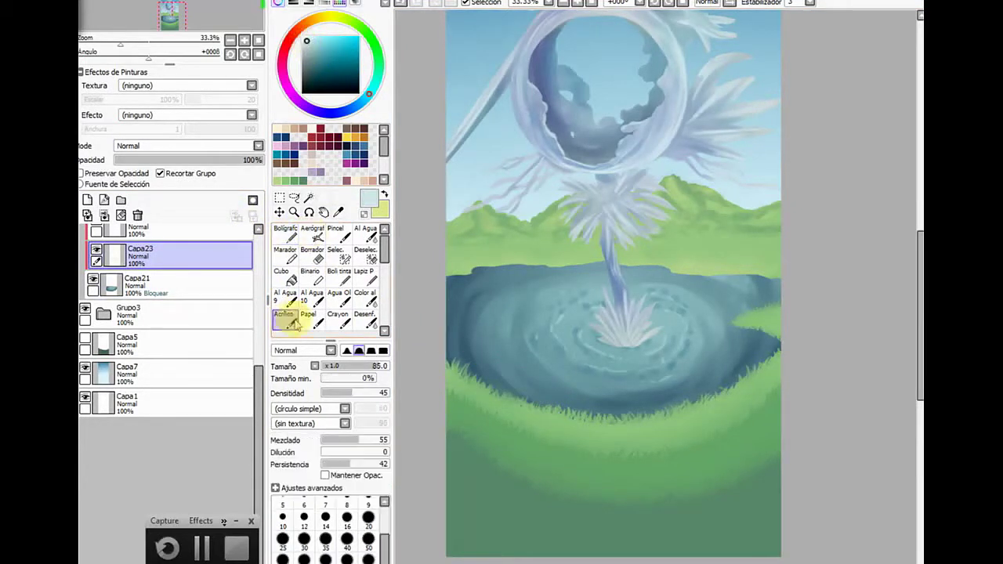
drag(499, 351, 506, 353)
drag(510, 354, 517, 354)
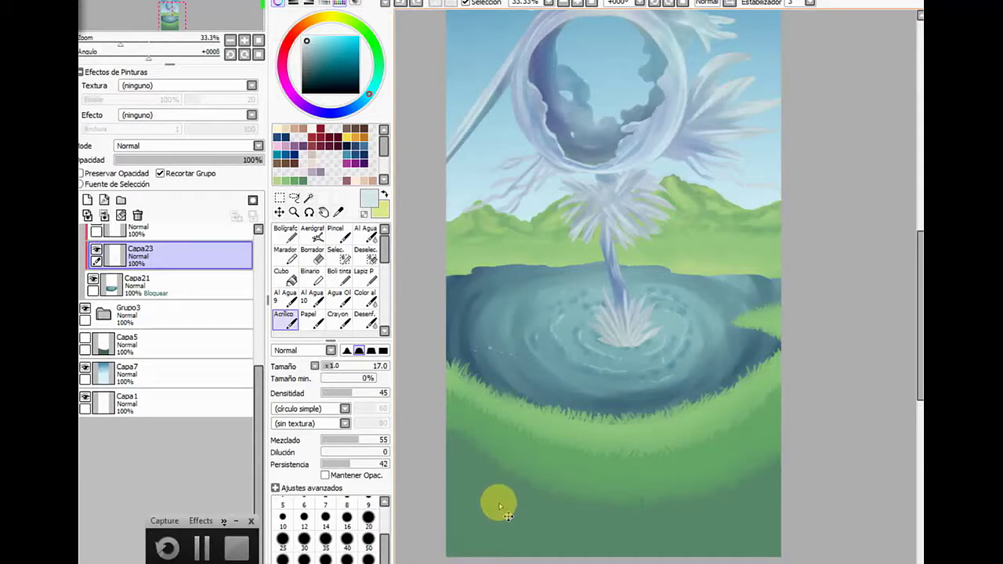
click(312, 234)
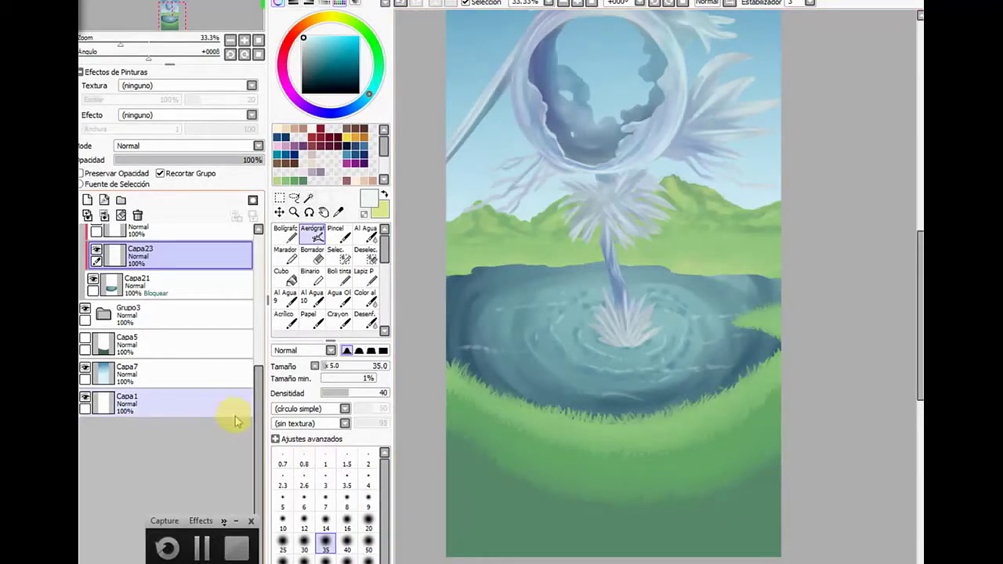
Expand Grupo2 and duplicate the flower layer Capa13
scroll(247, 400, up, 5)
drag(255, 343, 255, 345)
click(104, 310)
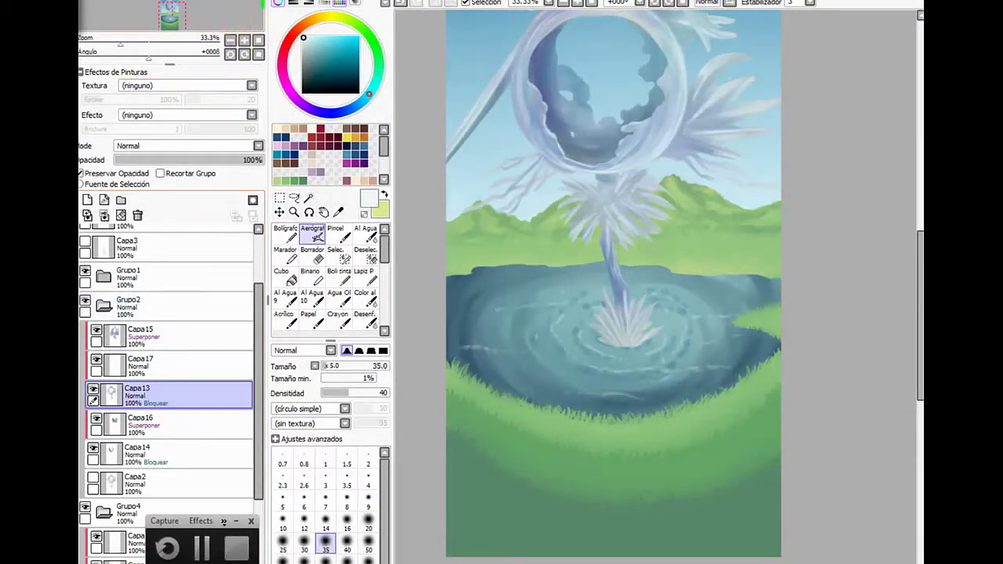
click(223, 2)
click(239, 38)
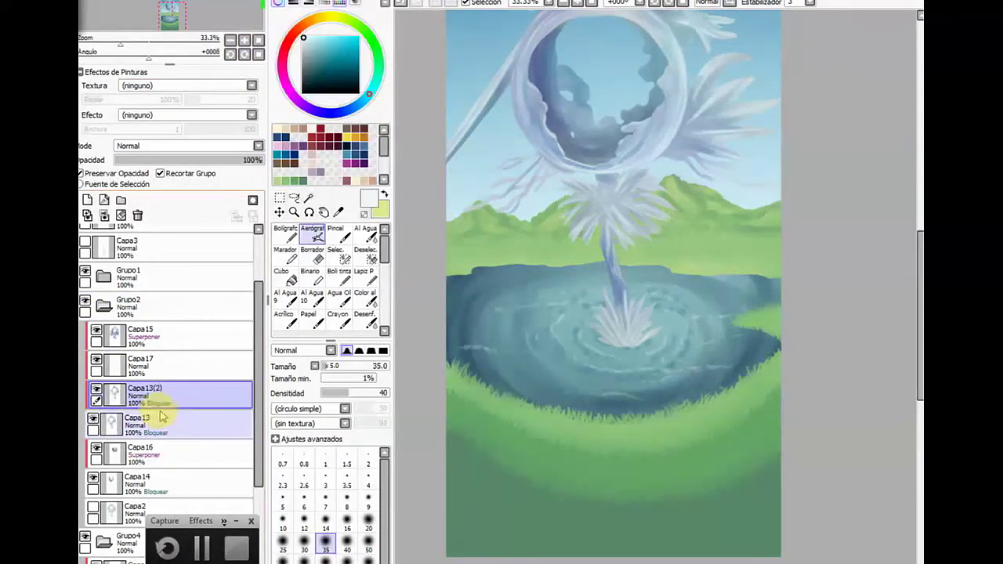
Place the Capa13 copy in Grupo4 between Capa23 and Capa21, and collapse Grupo2
scroll(246, 384, down, 3)
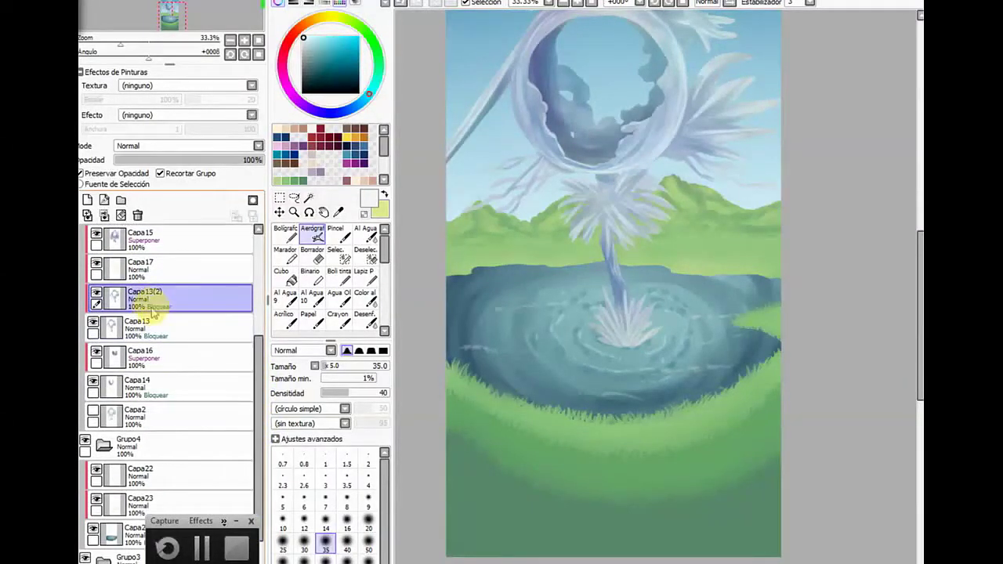
drag(153, 310, 138, 518)
drag(257, 358, 257, 302)
click(108, 304)
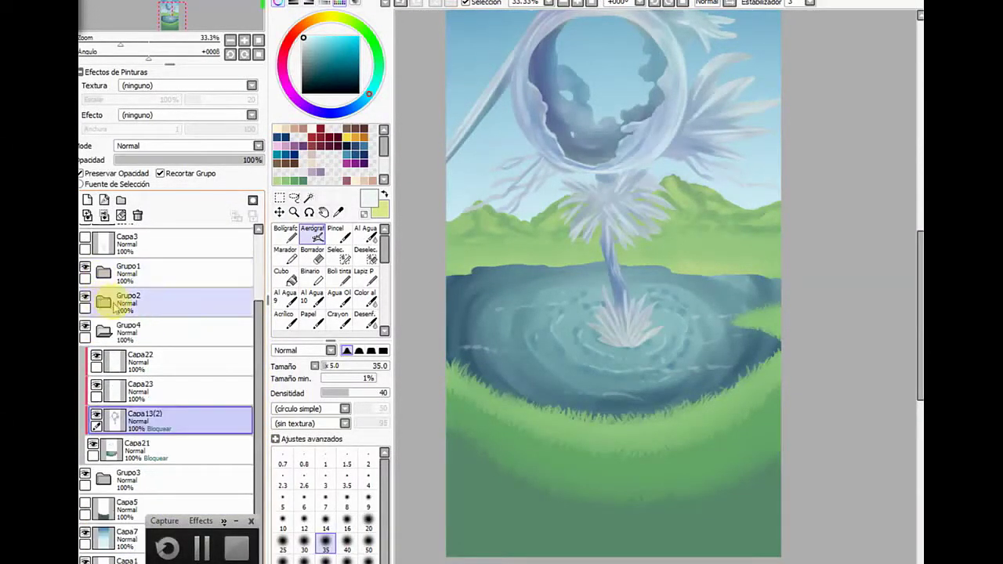
Transform the Capa13 copy into an upside-down mirror image of the flower over the pond
click(280, 212)
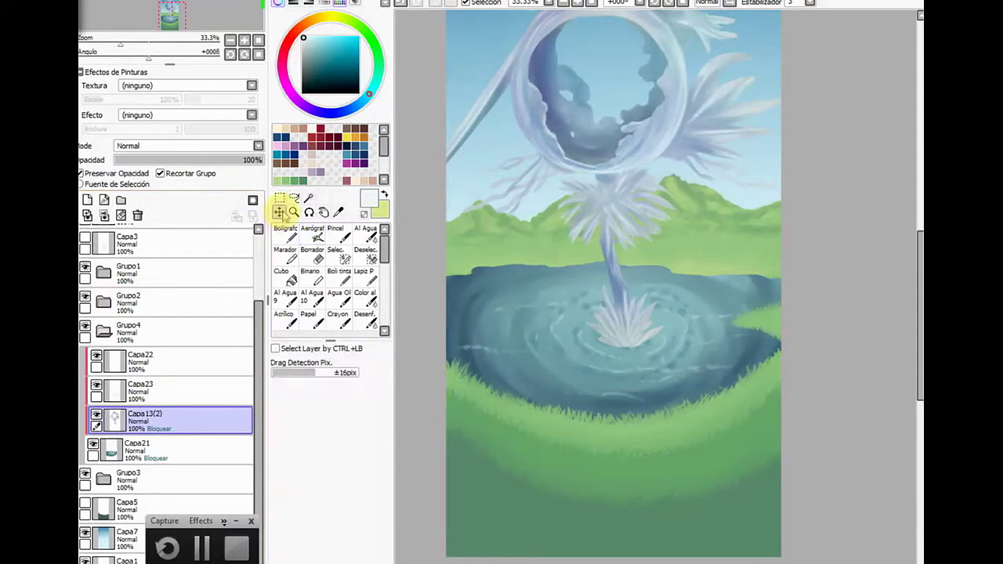
key(ctrl+t)
click(302, 389)
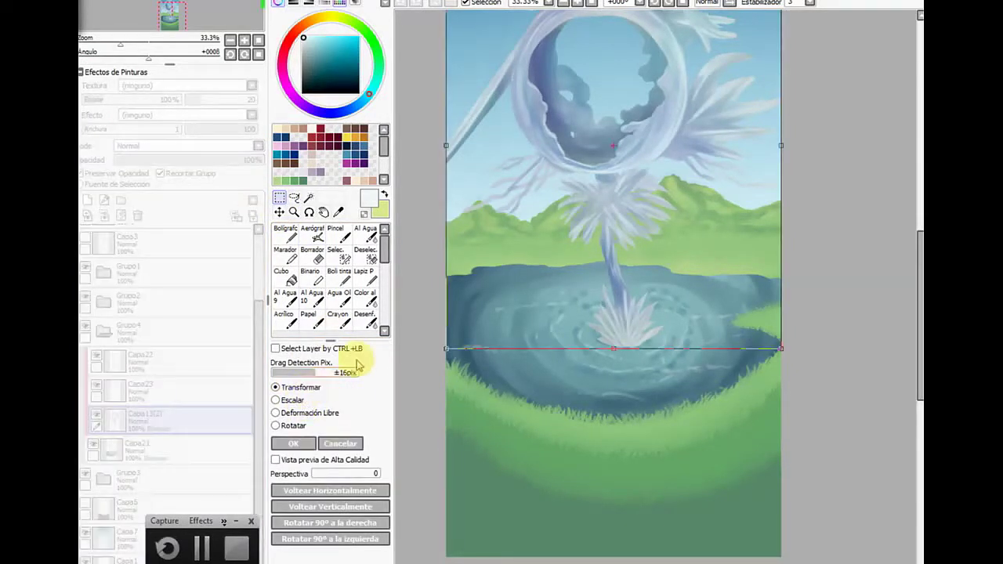
drag(913, 257, 914, 232)
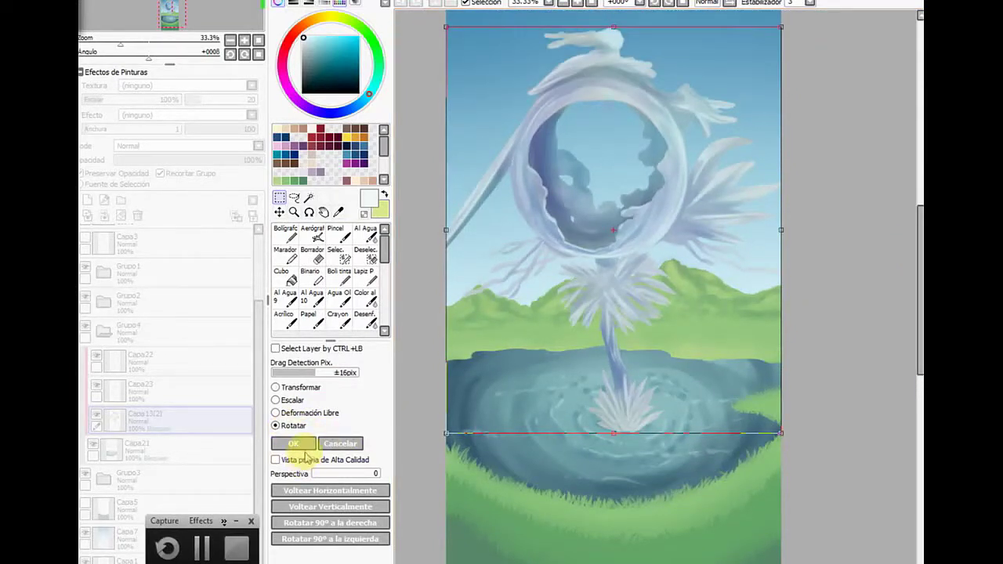
click(352, 507)
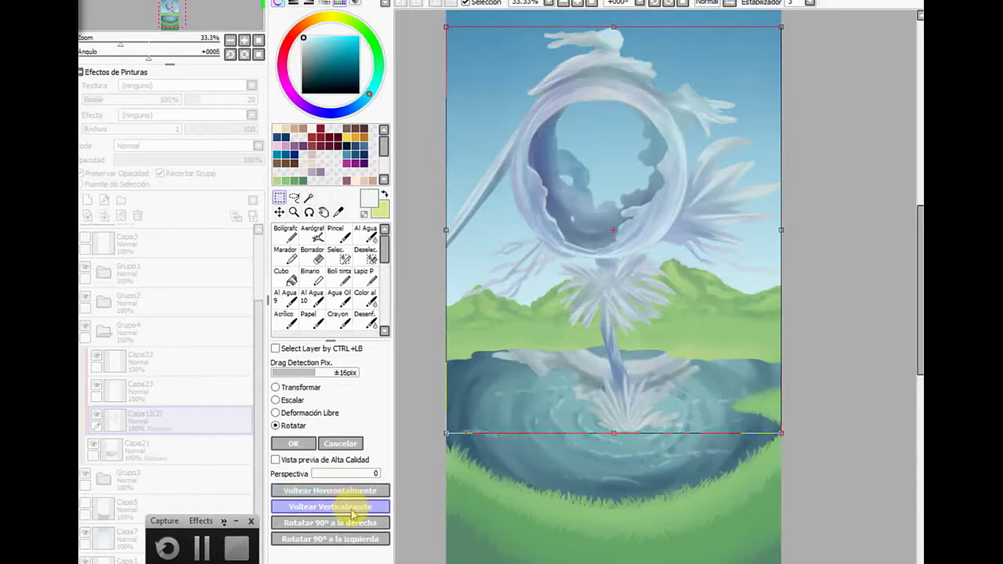
drag(583, 371, 594, 464)
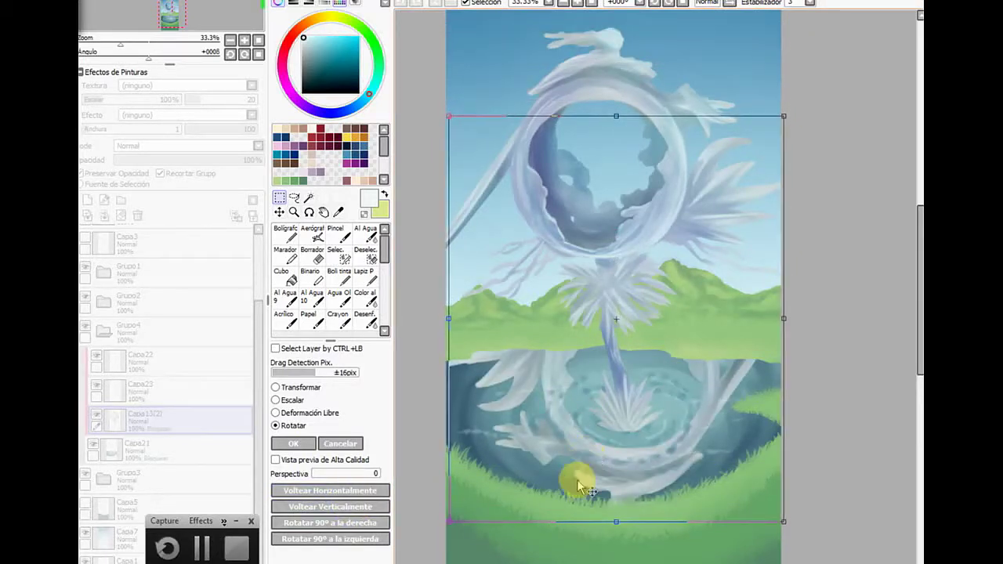
click(314, 507)
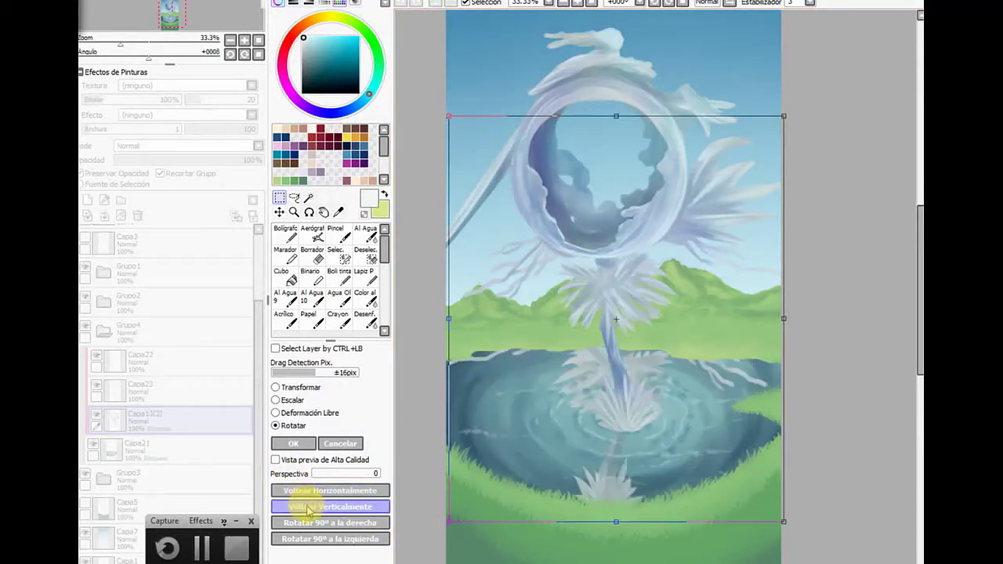
click(310, 507)
click(310, 489)
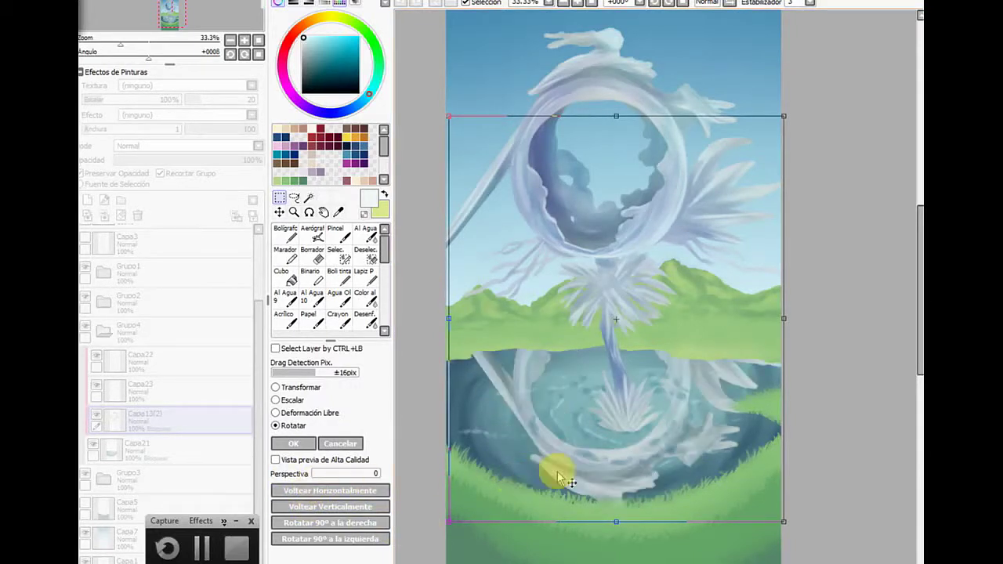
Shift the mirrored flower down to meet the stem's base, shorten it to fit the pond, and apply the transformation
drag(574, 461, 594, 542)
drag(918, 349, 919, 429)
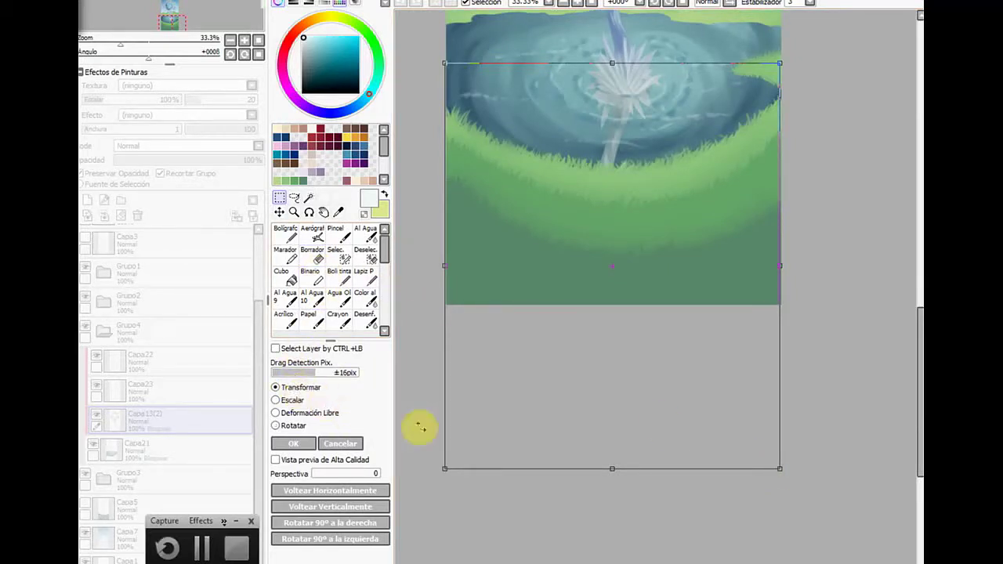
mouse_move(775, 465)
mouse_down()
mouse_move(761, 430)
mouse_move(764, 347)
mouse_move(772, 364)
mouse_up()
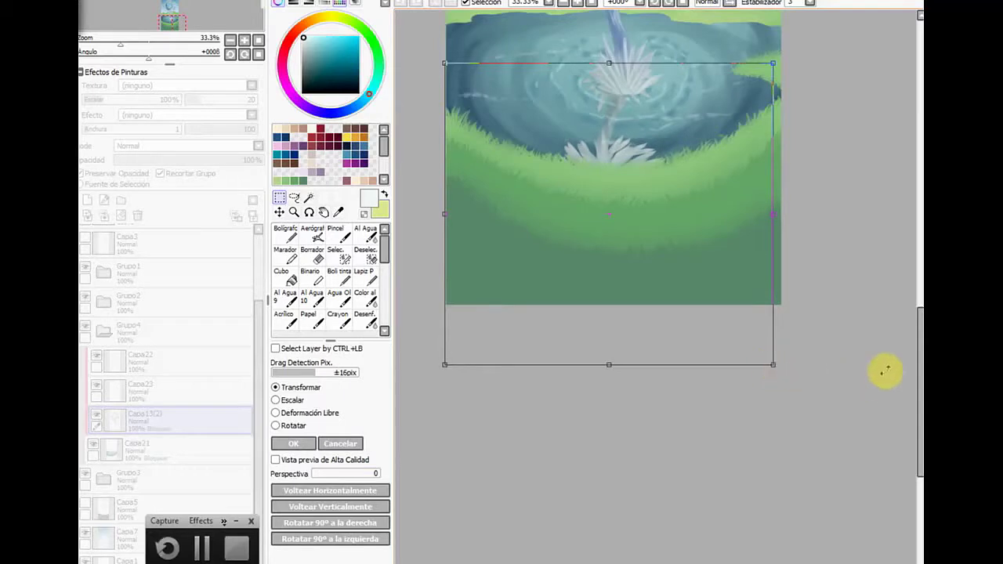
scroll(909, 333, up, 3)
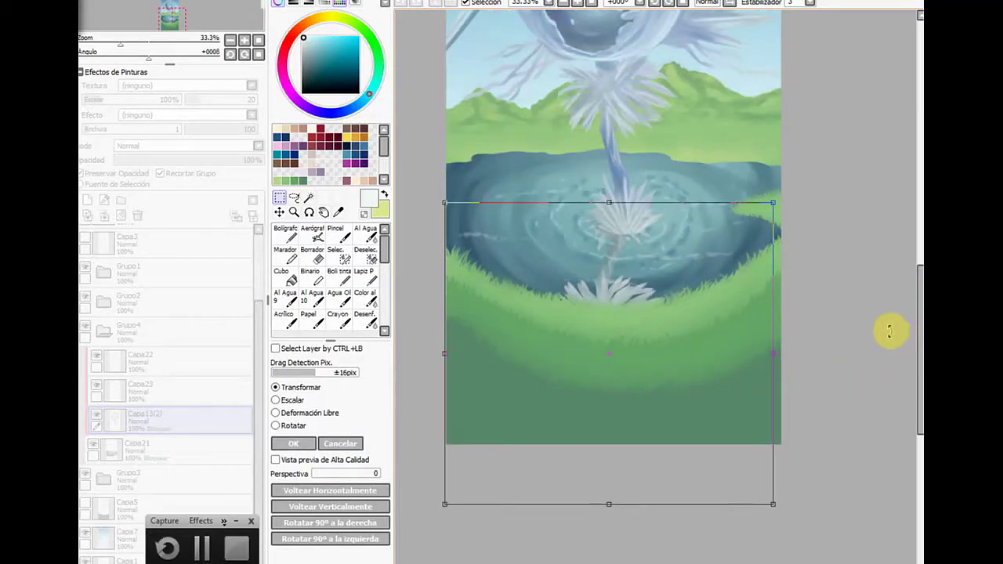
drag(608, 288, 626, 312)
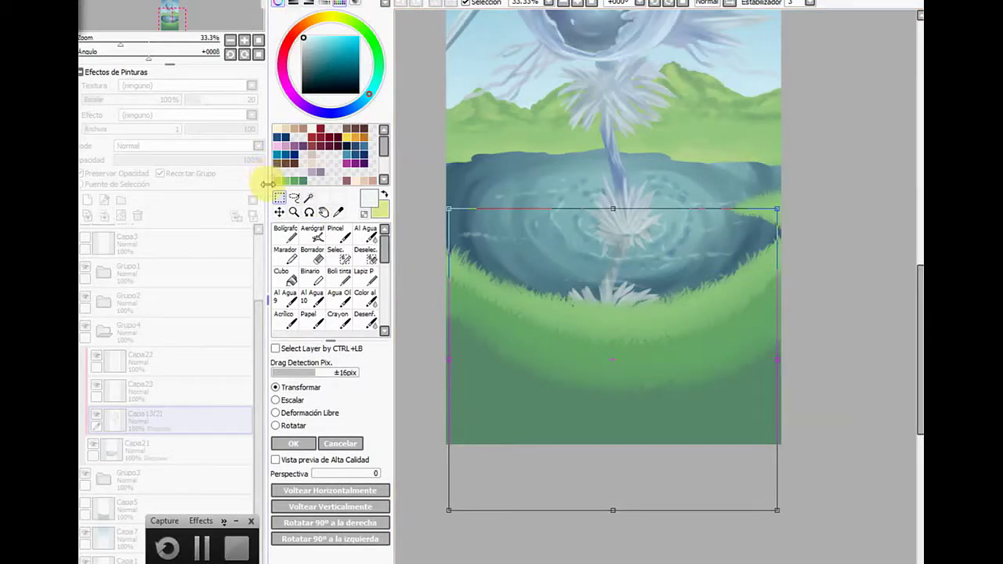
key(Return)
Set the mirrored flower layer's blend mode to Superponer
click(135, 149)
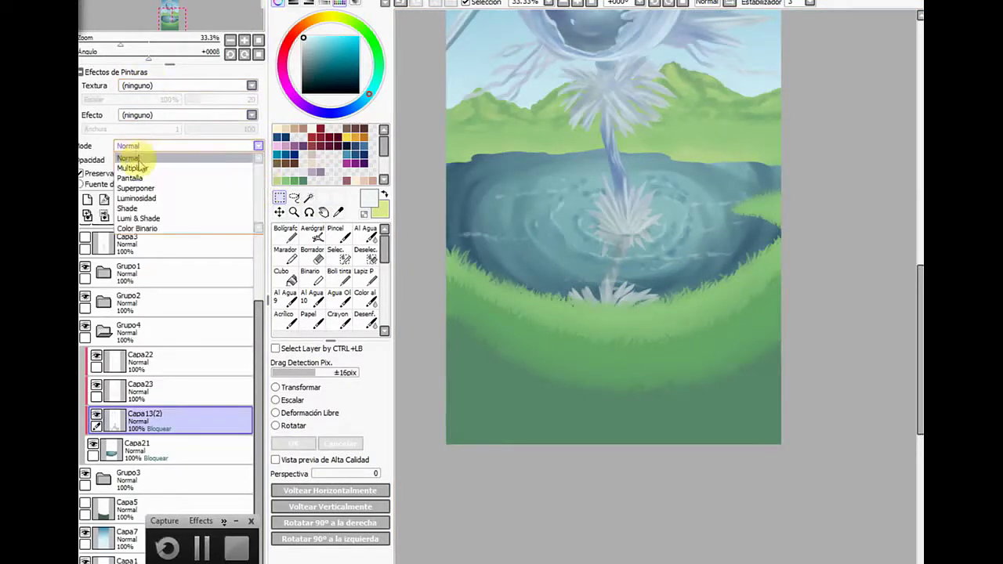
click(142, 195)
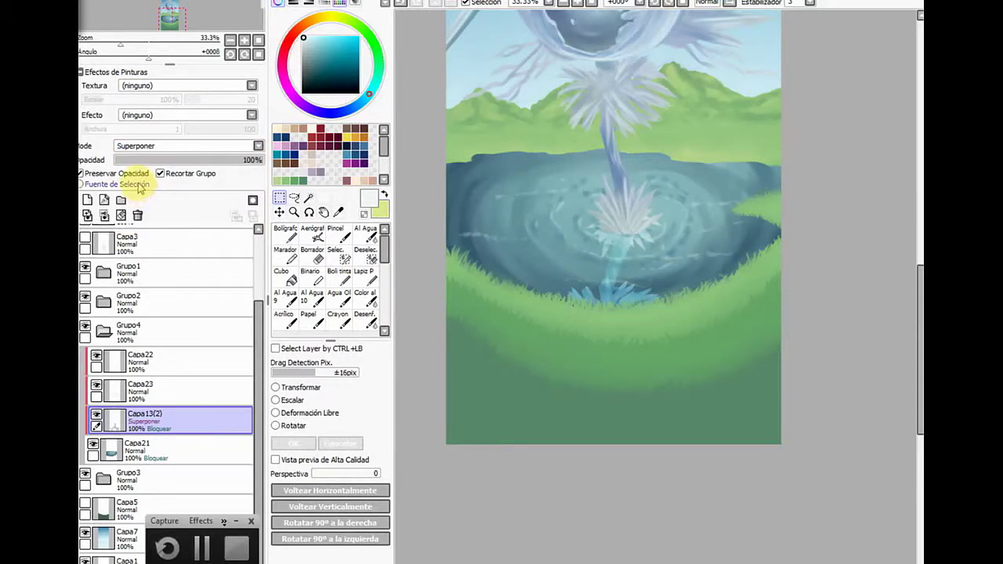
Turn off Preservar Opacidad for the reflection and blur its stem and petals with the Desenf. brush at size 150, density 57
click(365, 318)
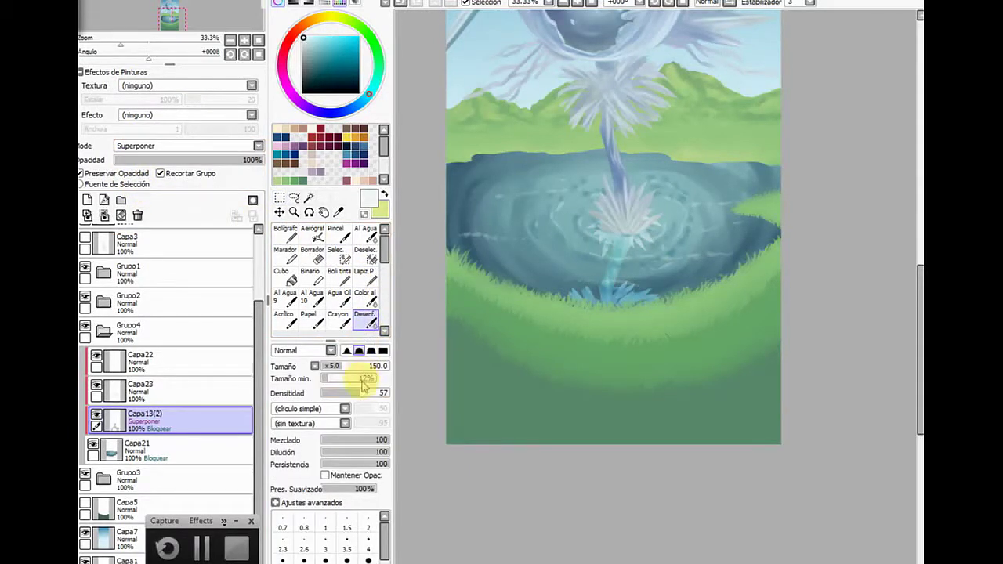
mouse_move(620, 277)
mouse_down()
mouse_move(587, 292)
mouse_move(610, 287)
mouse_move(585, 316)
mouse_up()
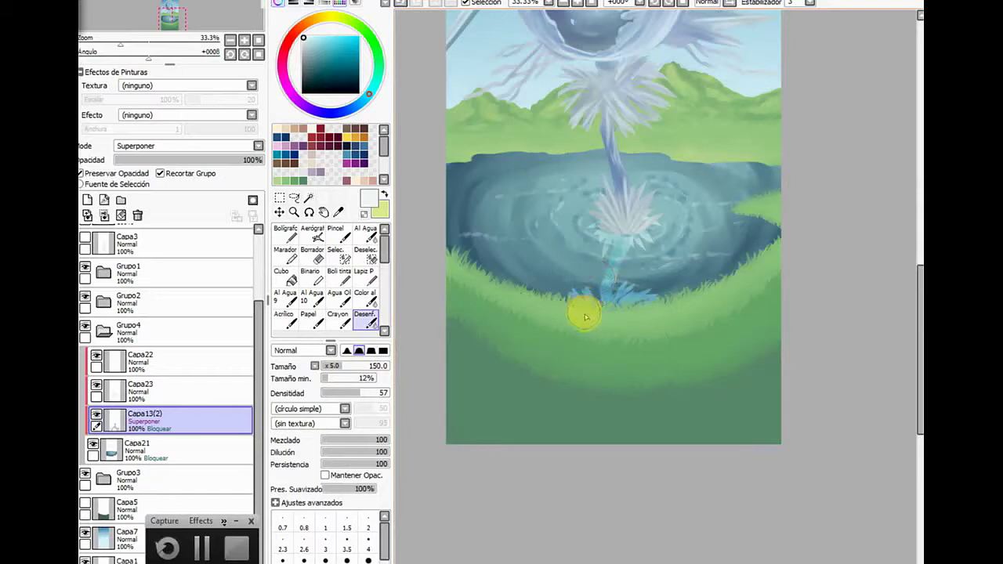
click(117, 176)
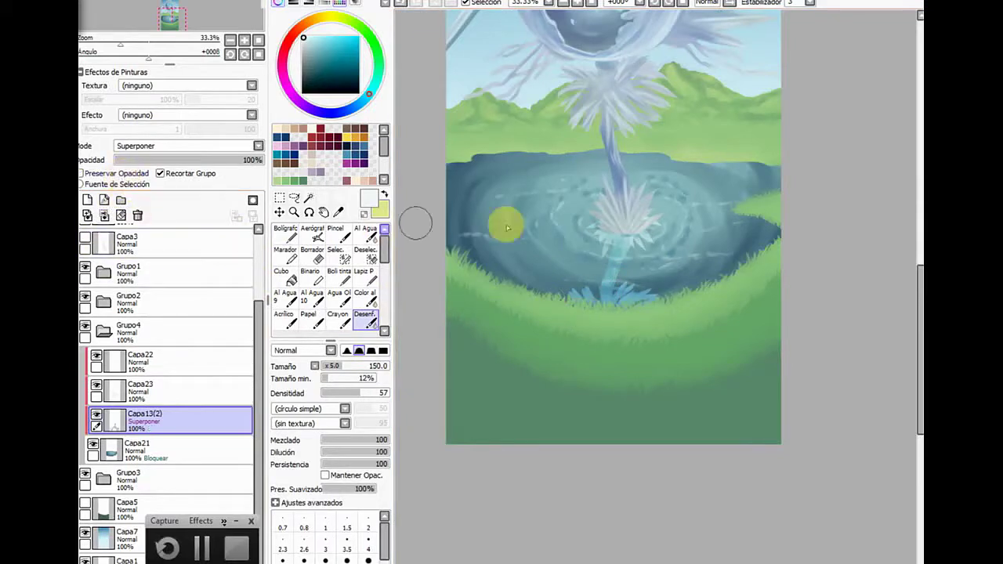
mouse_move(574, 296)
mouse_down()
mouse_move(607, 291)
mouse_move(611, 250)
mouse_move(596, 243)
mouse_move(616, 256)
mouse_move(642, 244)
mouse_move(631, 307)
mouse_up()
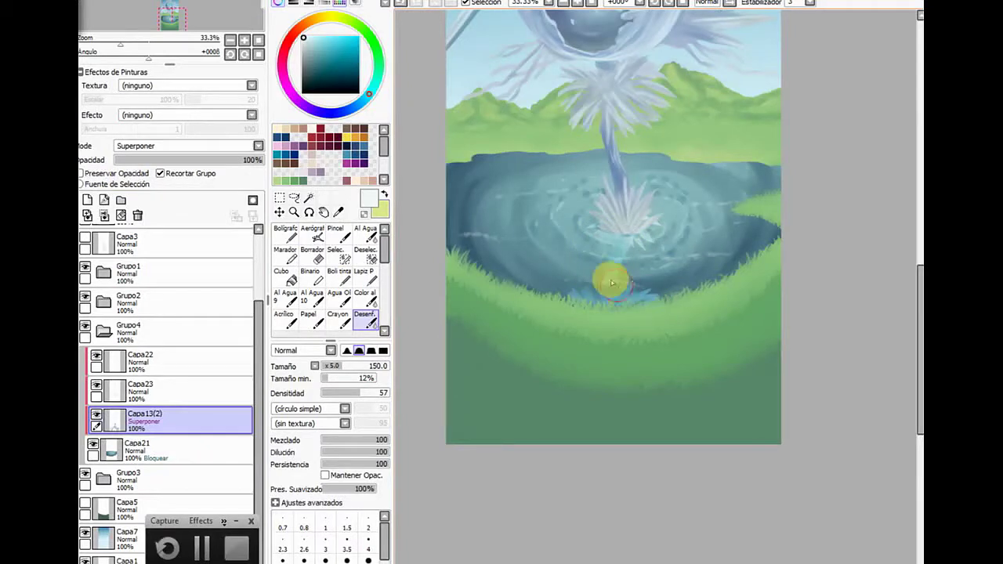
mouse_move(592, 300)
mouse_down()
mouse_move(552, 290)
mouse_move(598, 308)
mouse_move(648, 298)
mouse_move(631, 258)
mouse_move(641, 247)
mouse_move(629, 274)
mouse_up()
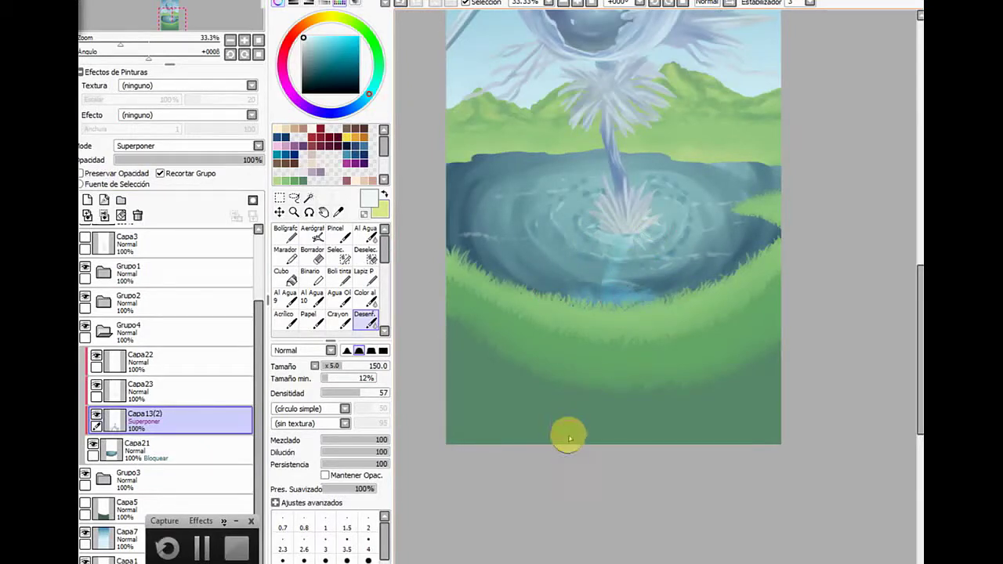
Add a clipped layer above Capa22 in the pond's group, set it to Multiplicar, and choose the Bolígrafo brush
click(124, 449)
click(116, 360)
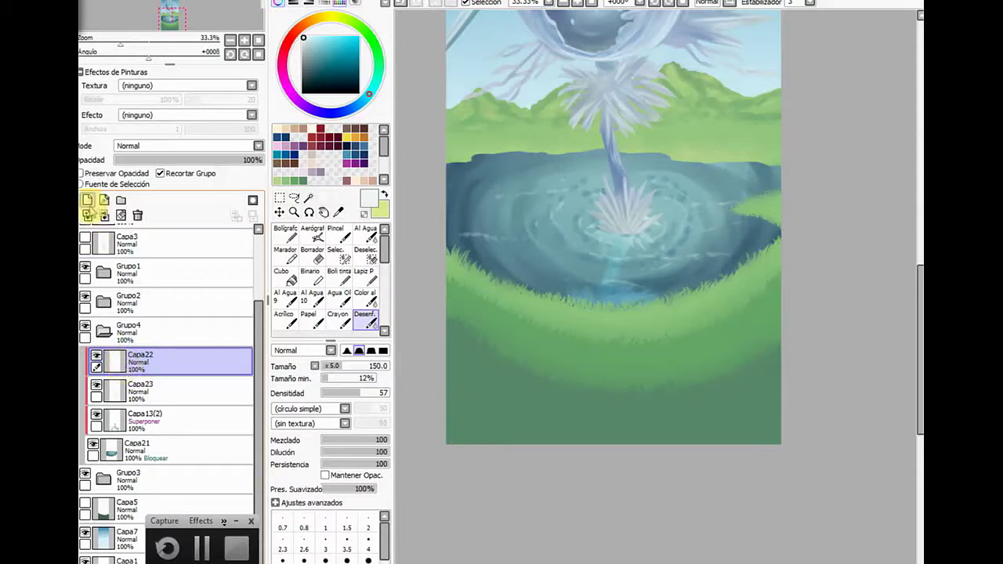
click(87, 200)
click(174, 146)
click(168, 171)
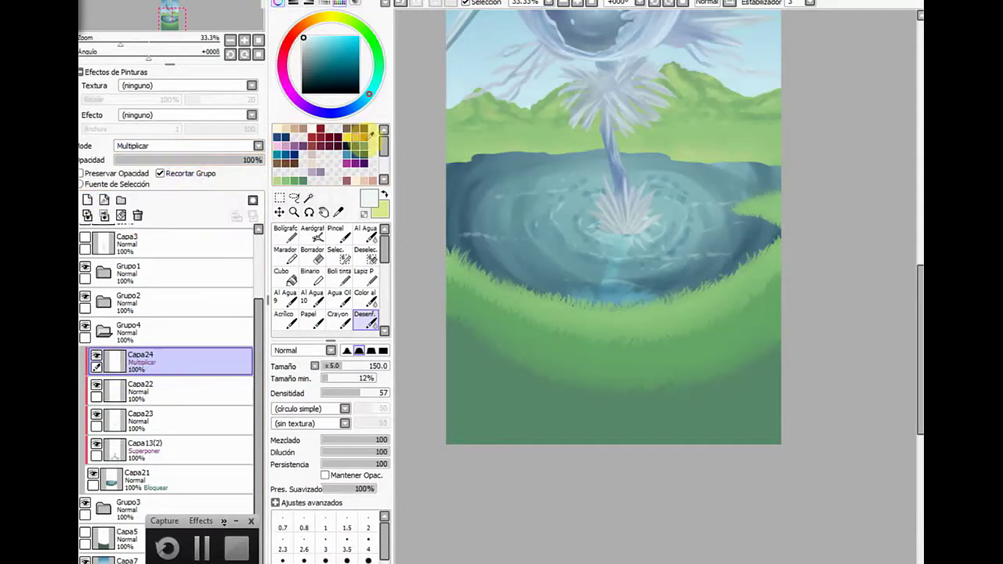
click(285, 233)
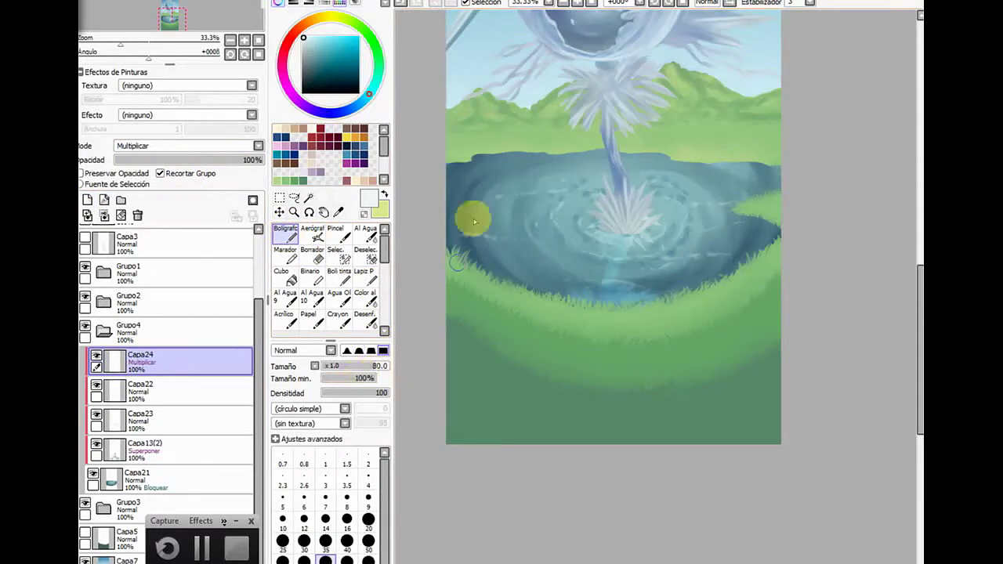
click(309, 52)
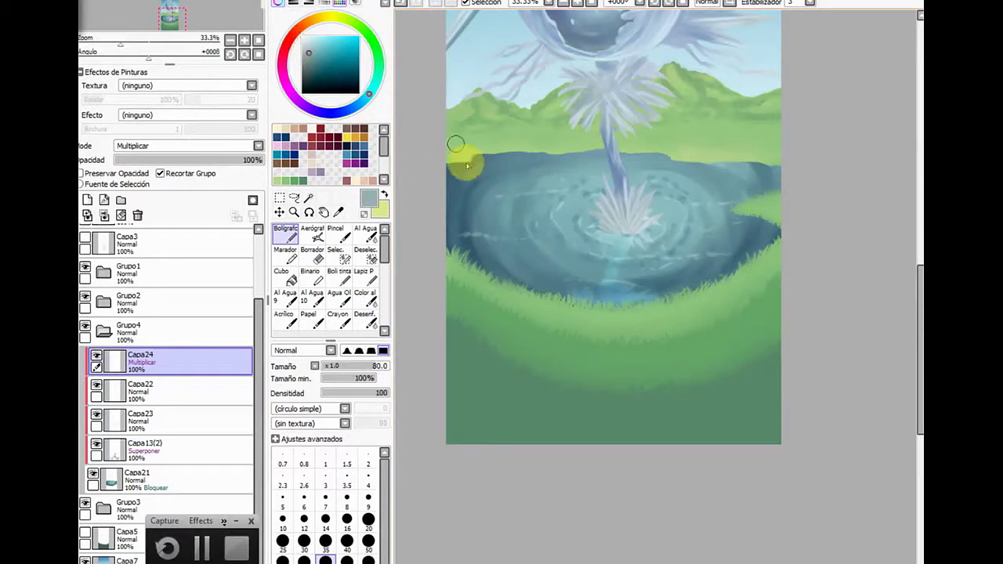
drag(463, 162, 510, 290)
mouse_move(453, 188)
mouse_down()
mouse_move(481, 249)
mouse_move(577, 316)
mouse_up()
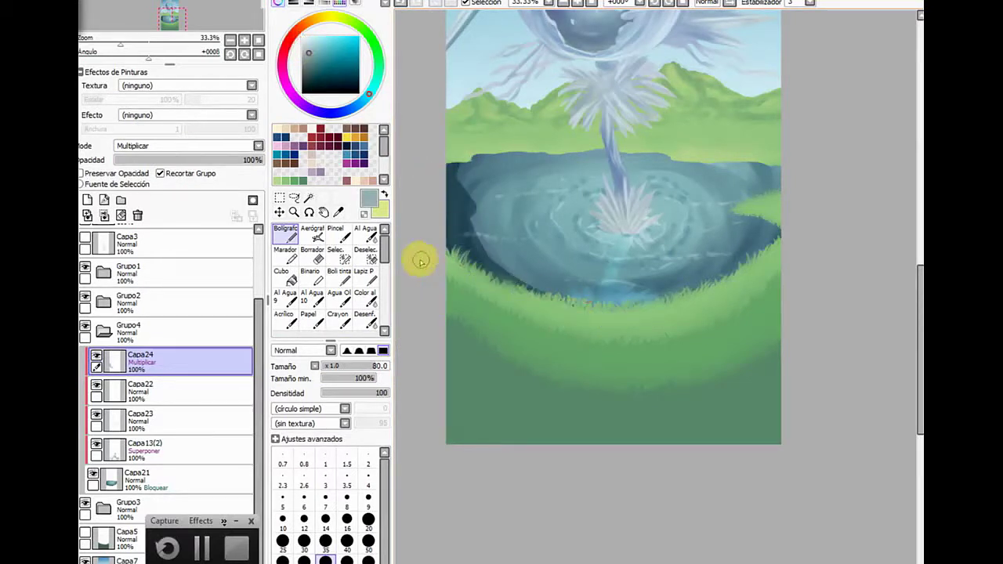
key(ctrl+z)
key(ctrl+z)
key(ctrl+z)
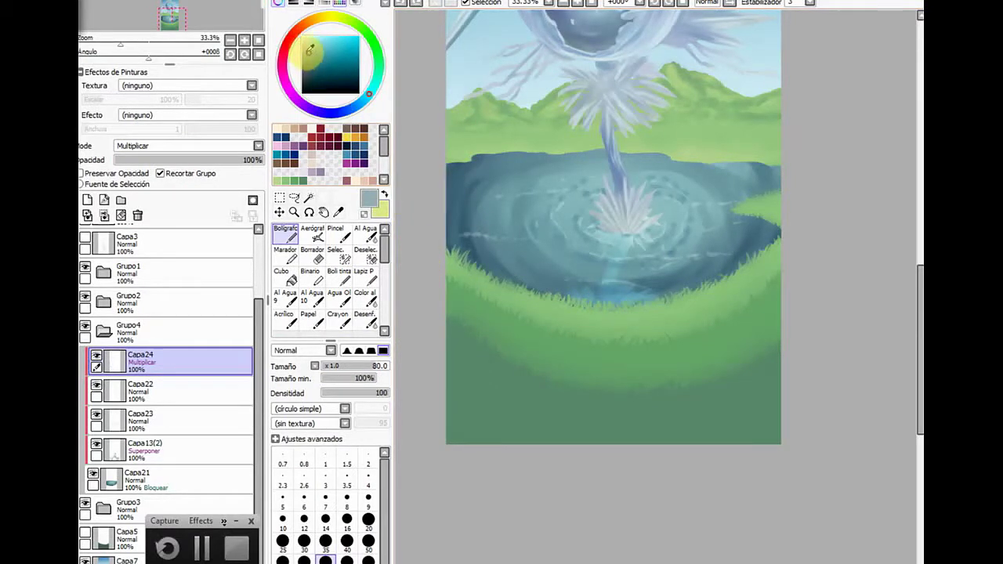
Paint pale blue-grey shadows along the pond's left and near edges, and soften them with the Desenf. brush at size 150
drag(460, 177, 492, 282)
mouse_move(445, 210)
mouse_down()
mouse_move(522, 295)
mouse_move(493, 266)
mouse_move(707, 285)
mouse_move(683, 291)
mouse_move(699, 271)
mouse_move(674, 276)
mouse_up()
click(363, 319)
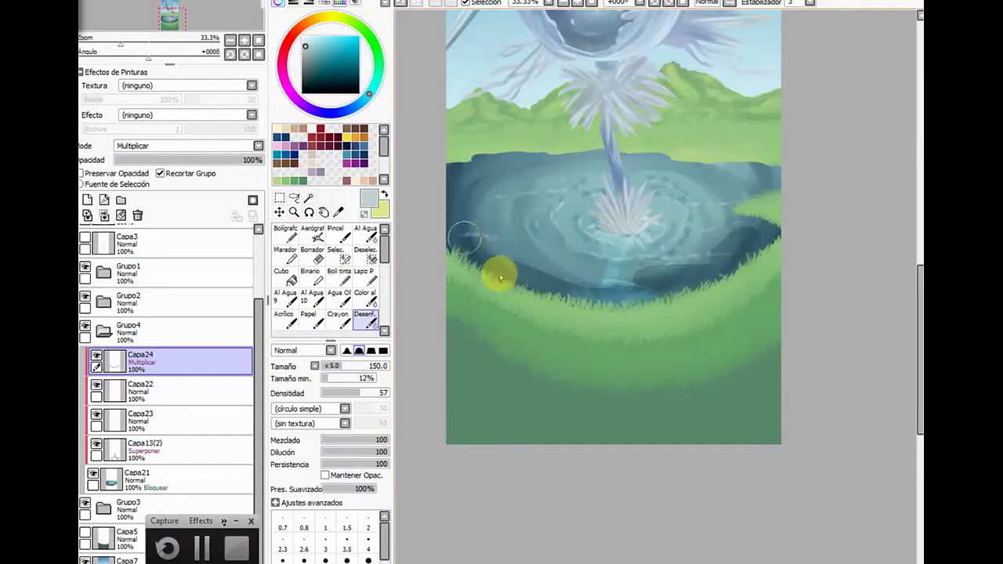
mouse_move(560, 279)
mouse_down()
mouse_move(485, 237)
mouse_move(541, 276)
mouse_move(625, 276)
mouse_move(689, 254)
mouse_move(692, 275)
mouse_move(769, 184)
mouse_move(664, 289)
mouse_move(492, 140)
mouse_move(490, 165)
mouse_move(448, 237)
mouse_move(639, 282)
mouse_move(785, 208)
mouse_move(743, 168)
mouse_move(522, 204)
mouse_up()
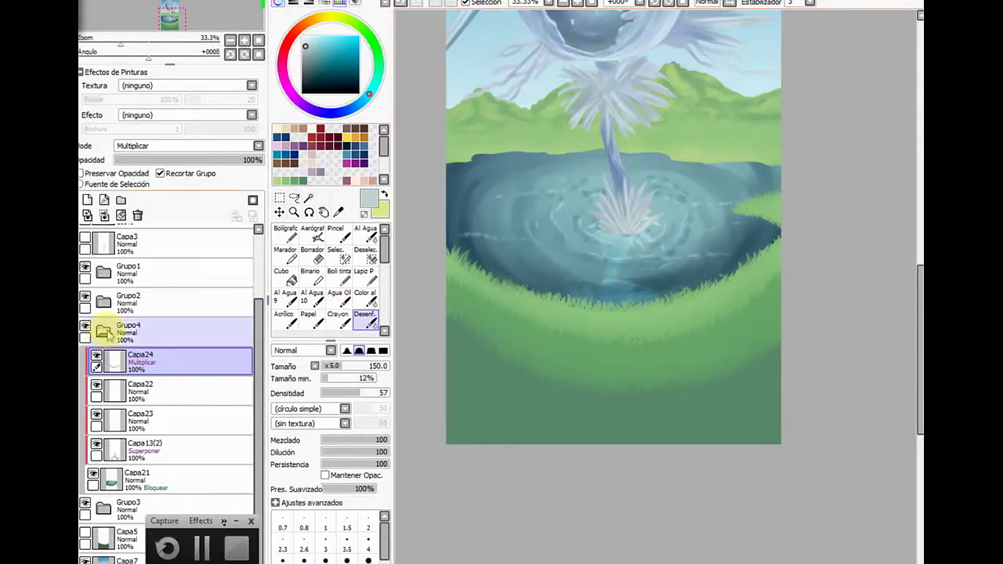
Add a new layer at the bottom of Grupo1, directly beneath Capa10
click(104, 333)
click(105, 302)
click(104, 301)
click(105, 272)
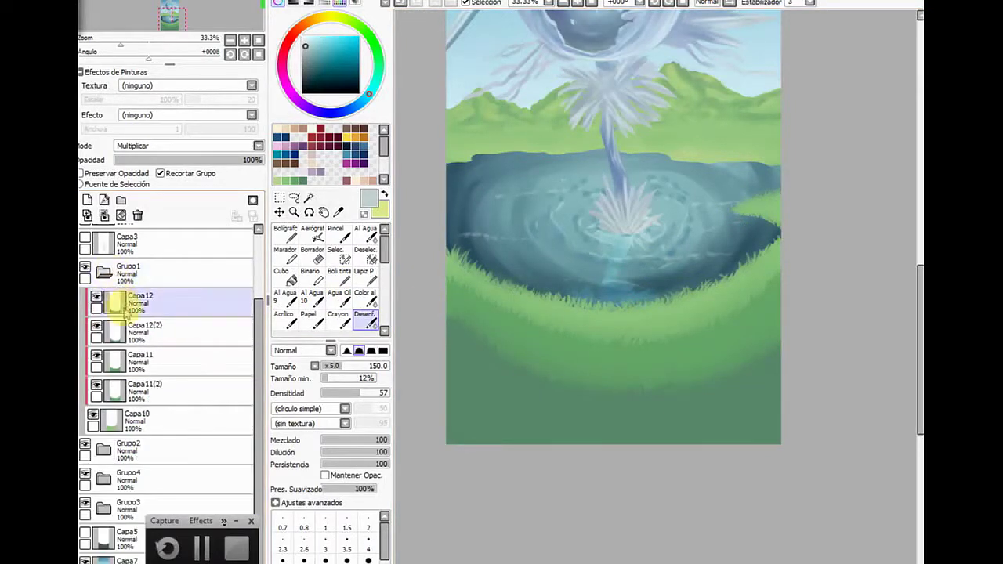
click(86, 199)
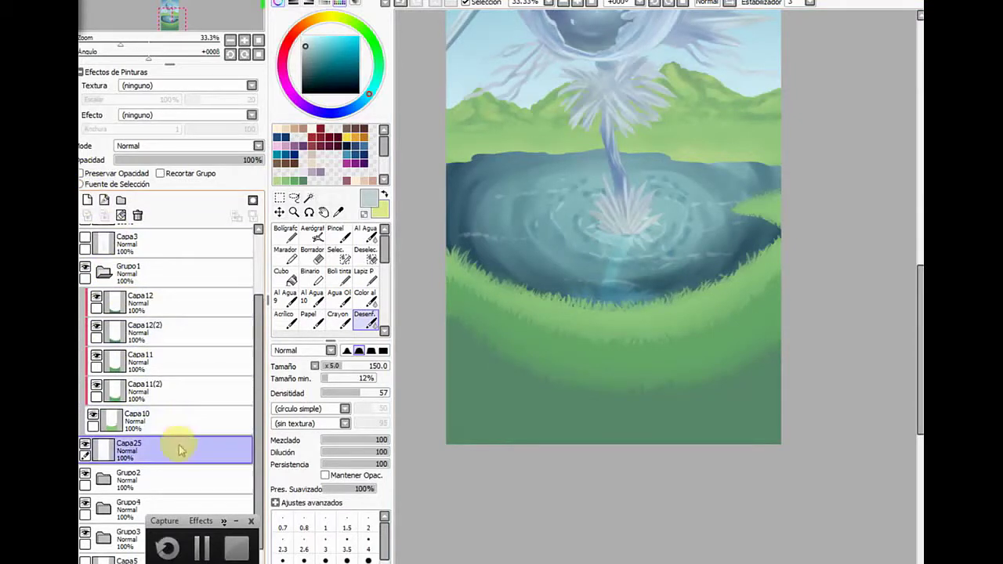
click(180, 441)
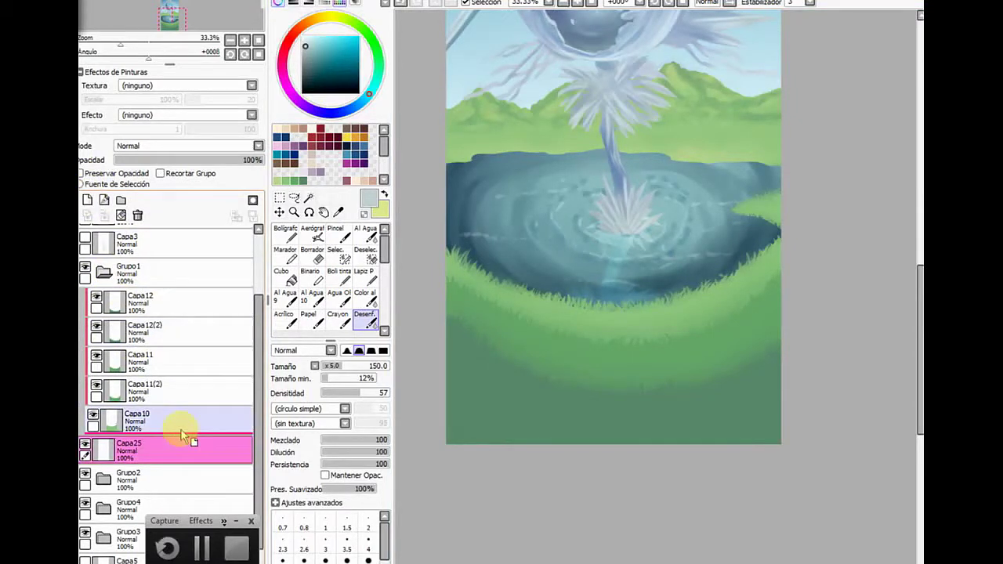
Paint a beige earth bank at the pond's right end with Bolígrafo at size 80, preserve its opacity, and pick a darker grey-brown
click(286, 233)
drag(302, 35, 322, 30)
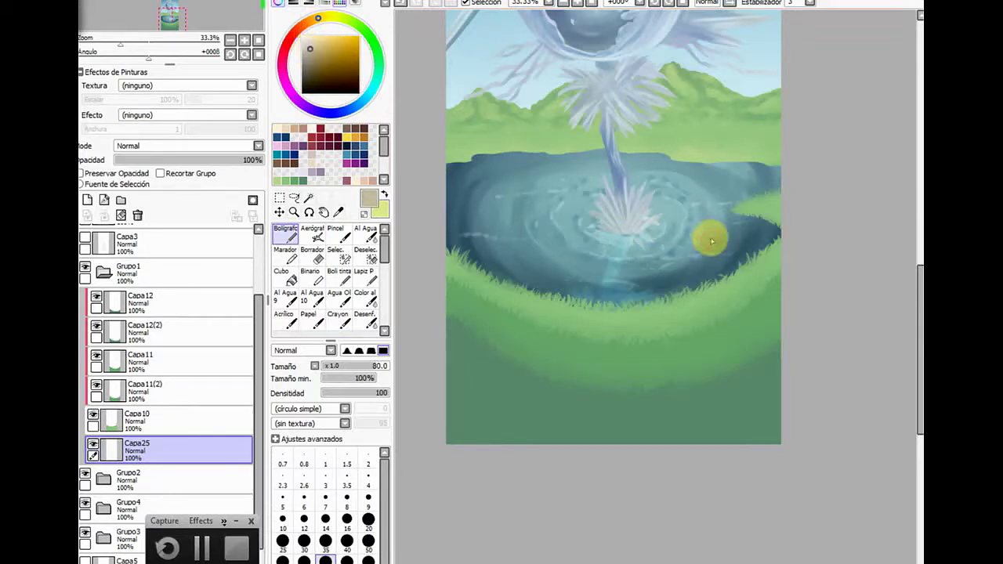
mouse_move(743, 226)
mouse_down()
mouse_move(751, 278)
mouse_move(749, 238)
mouse_move(761, 263)
mouse_move(767, 234)
mouse_move(781, 247)
mouse_move(778, 259)
mouse_move(735, 241)
mouse_move(745, 229)
mouse_move(729, 351)
mouse_up()
key(ctrl+z)
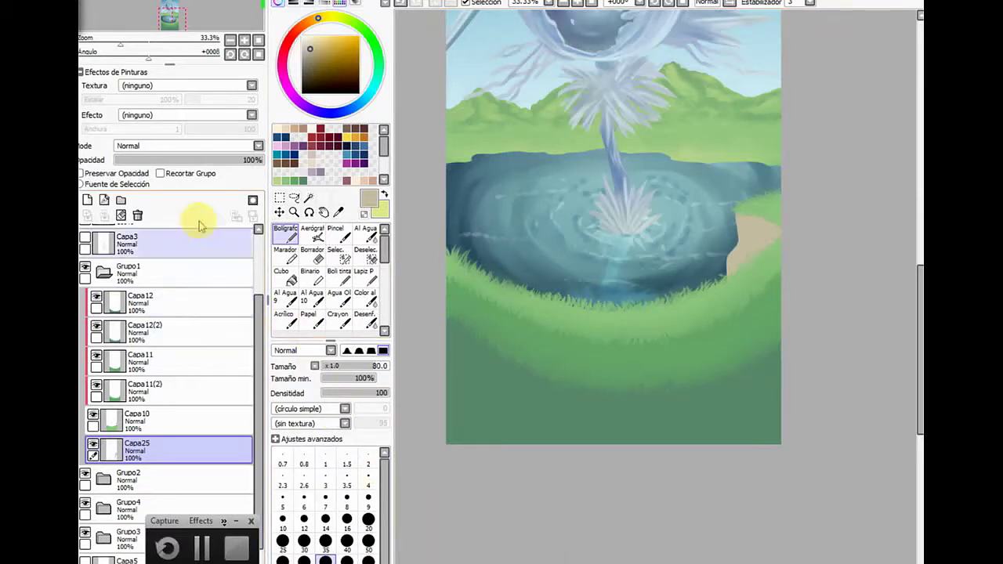
click(118, 174)
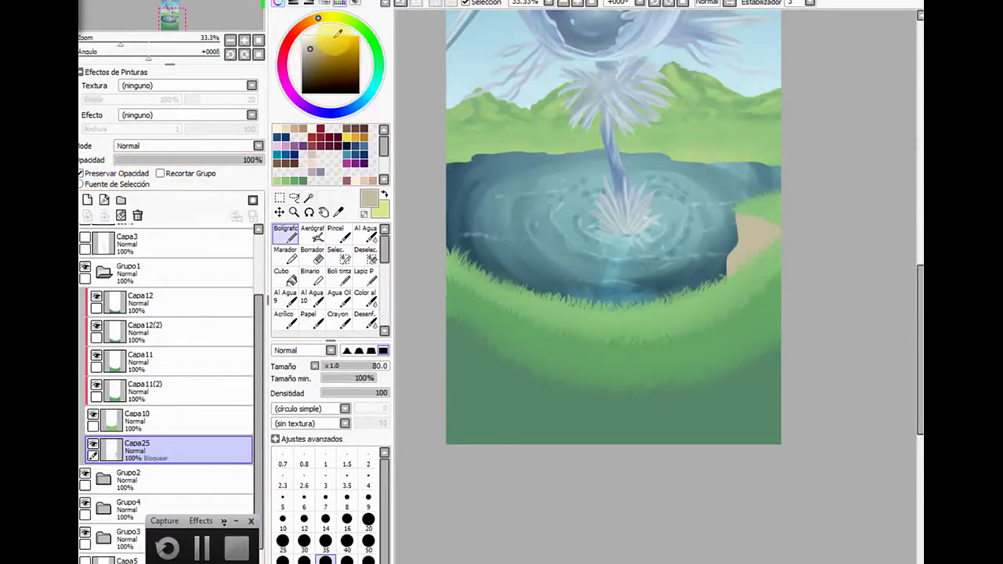
click(312, 60)
drag(750, 209, 745, 257)
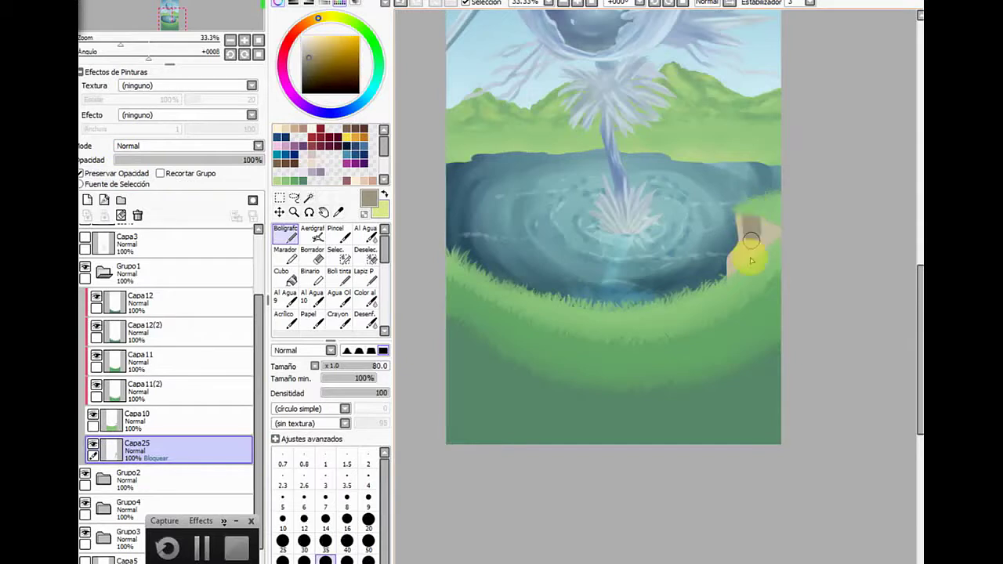
key(ctrl+z)
key(ctrl+z)
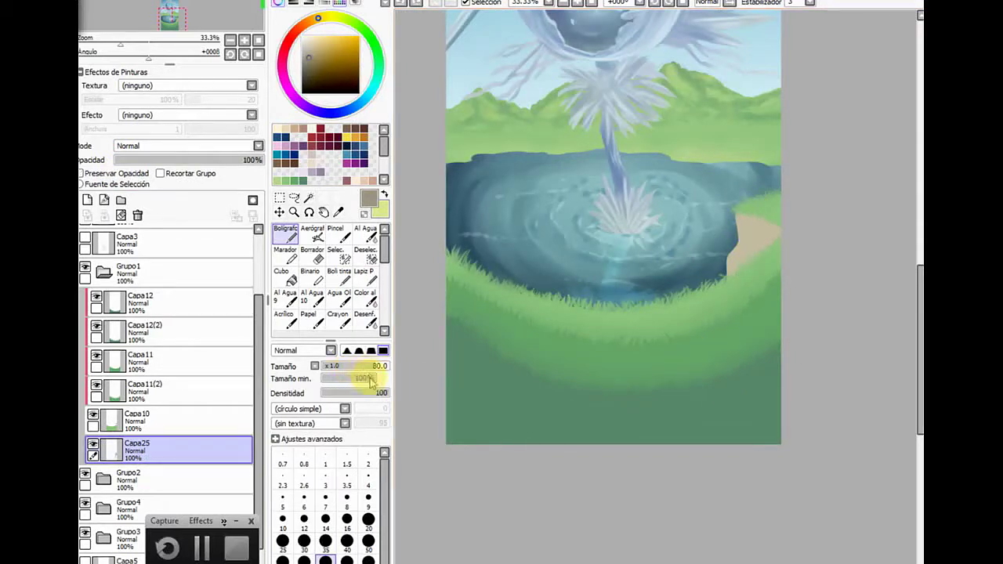
Set the brush's minimum size to 0%, turn on Preservar Opacidad, and paint grey-brown cracks across the earth bank
drag(371, 380, 323, 380)
click(83, 173)
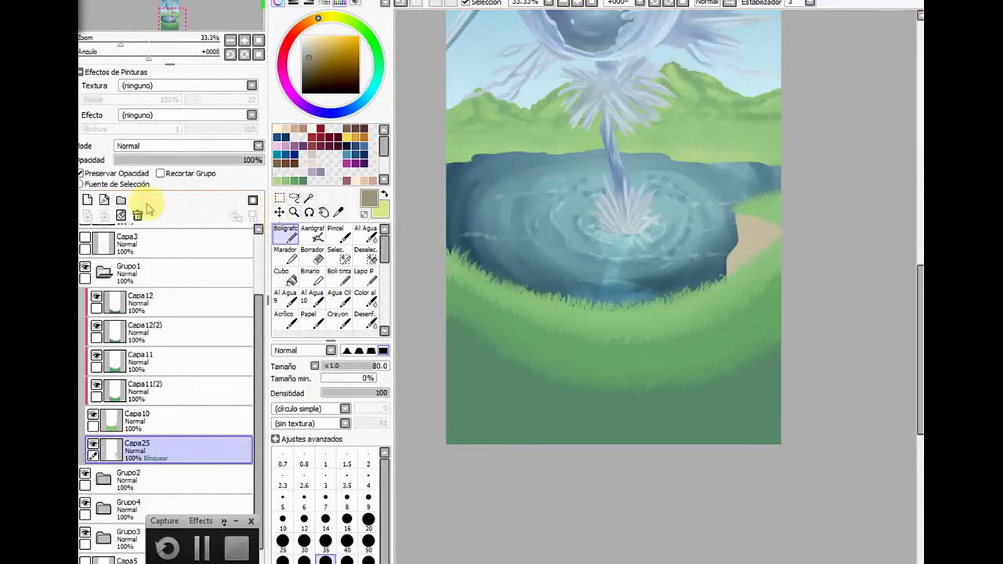
drag(752, 207, 752, 232)
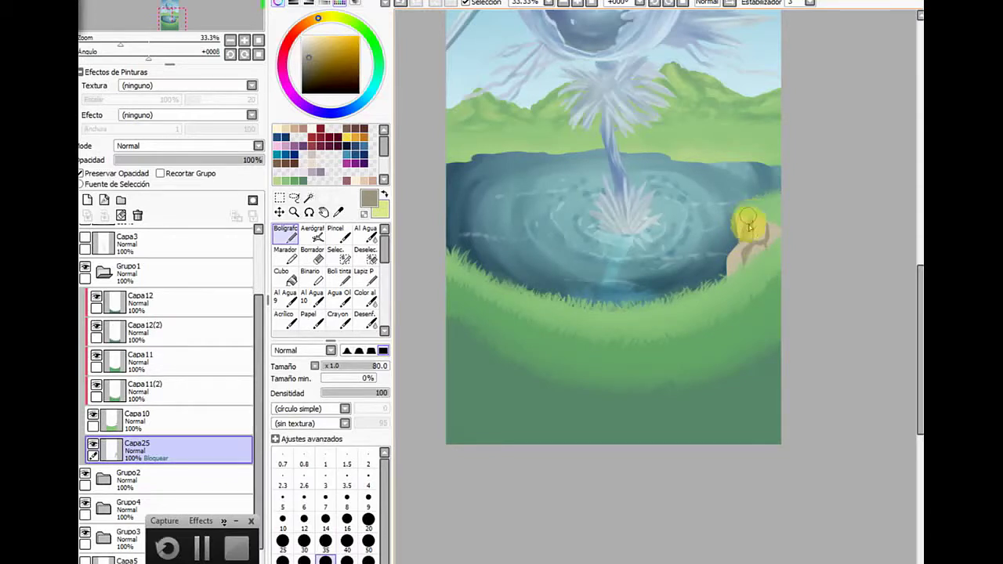
drag(742, 272, 760, 259)
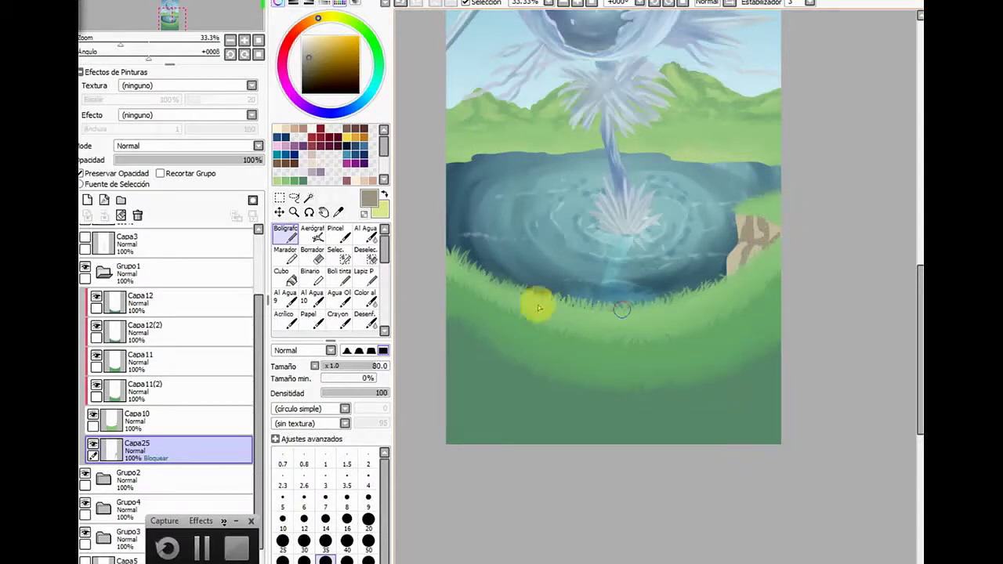
Blend the bank's grey-brown cracks with the Acrílico brush at size 44, also using beige sampled from the bank
click(284, 318)
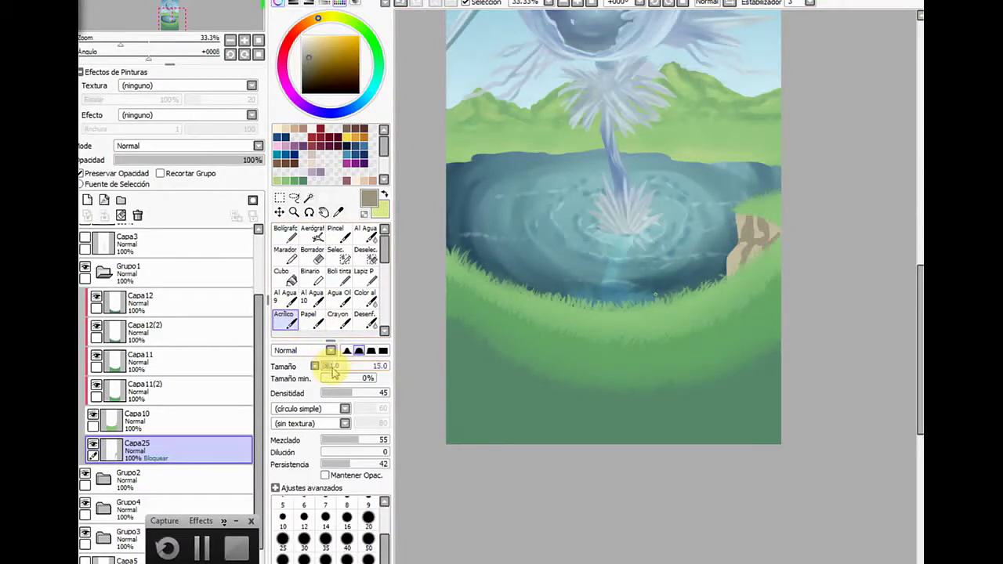
click(352, 367)
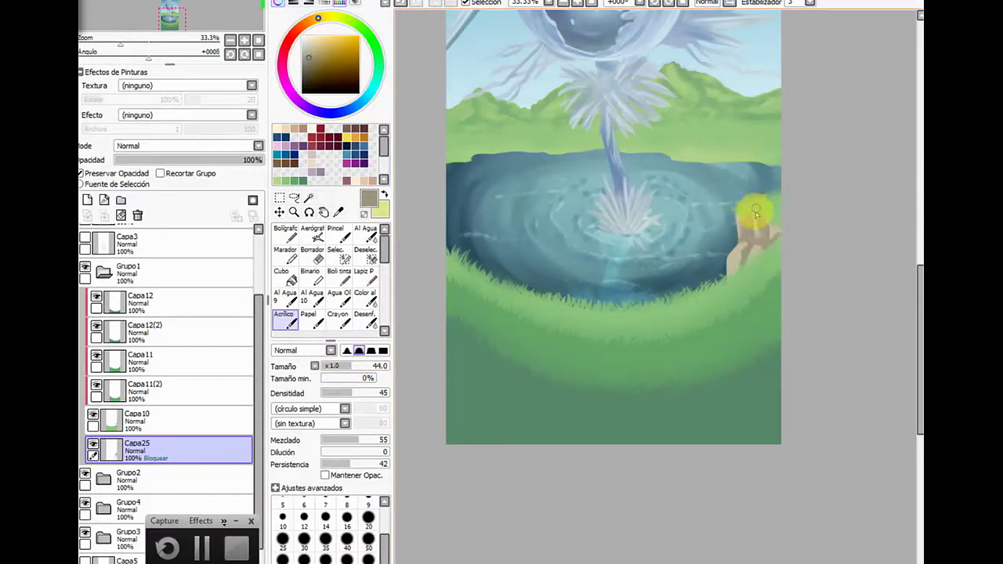
drag(765, 246, 756, 257)
click(384, 195)
click(339, 211)
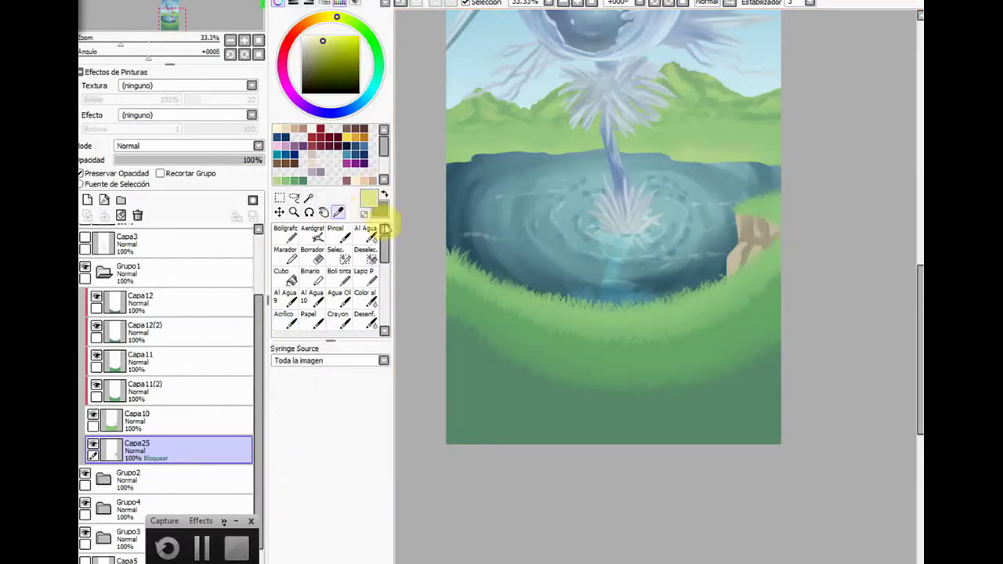
click(733, 265)
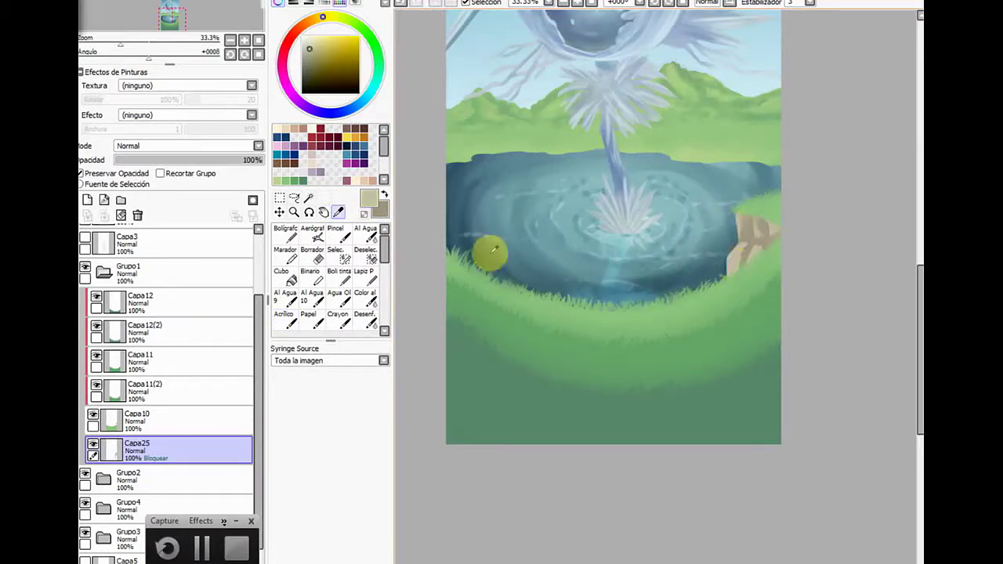
click(283, 320)
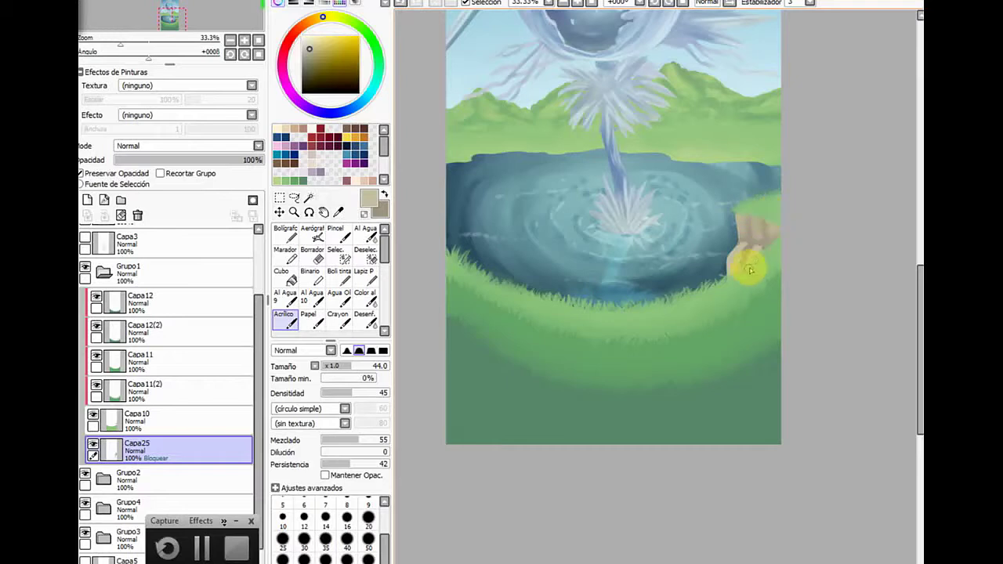
Paint darker brown strokes along the bank's upper edge and lower folds with Bolígrafo at size 80
click(384, 192)
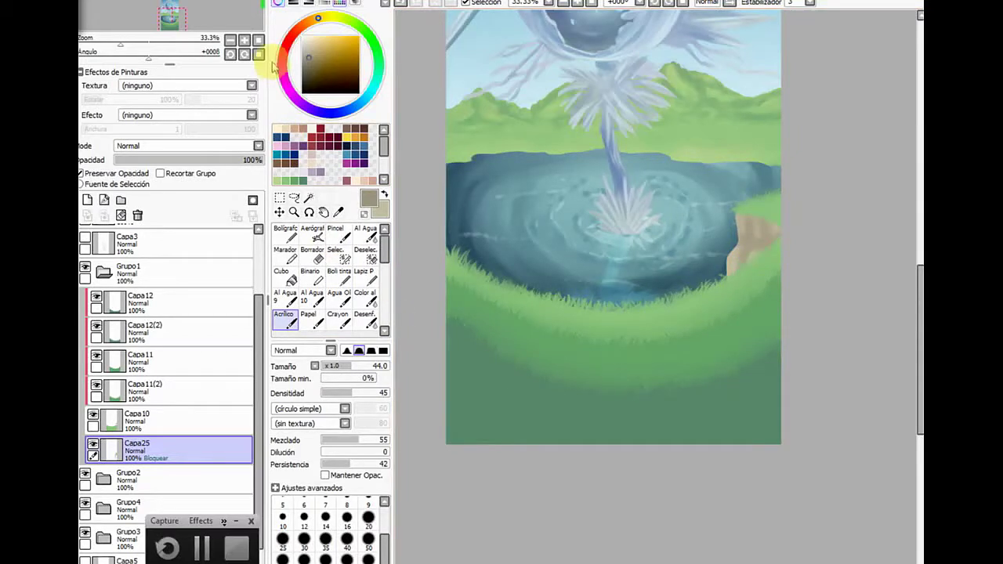
click(285, 233)
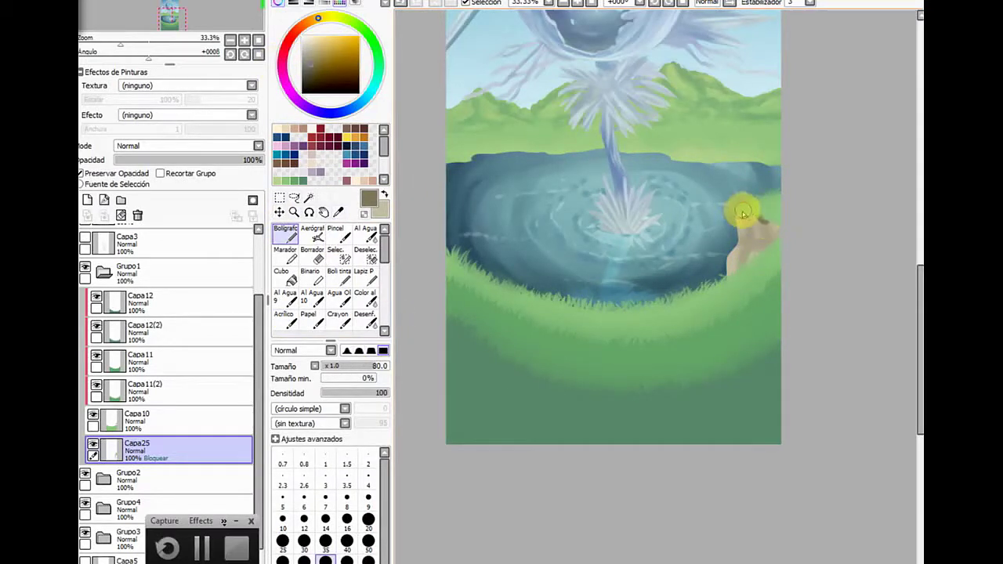
mouse_move(743, 213)
mouse_down()
mouse_move(784, 229)
mouse_move(758, 254)
mouse_move(729, 255)
mouse_move(748, 248)
mouse_move(737, 279)
mouse_move(750, 254)
mouse_up()
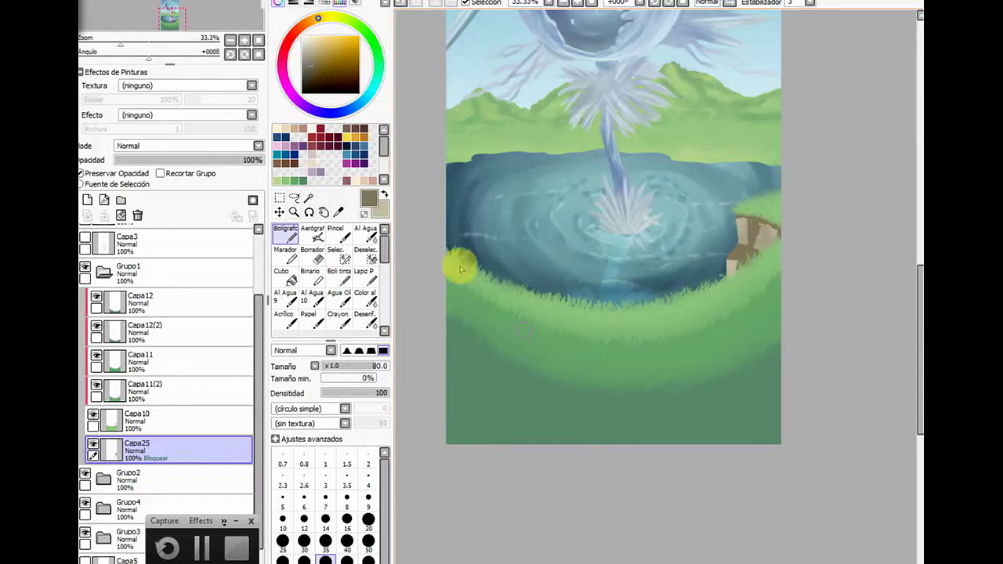
Blend the bank's dark strokes into rounded earth forms with Acrílico at size 44, alternating dark brown and beige
click(285, 317)
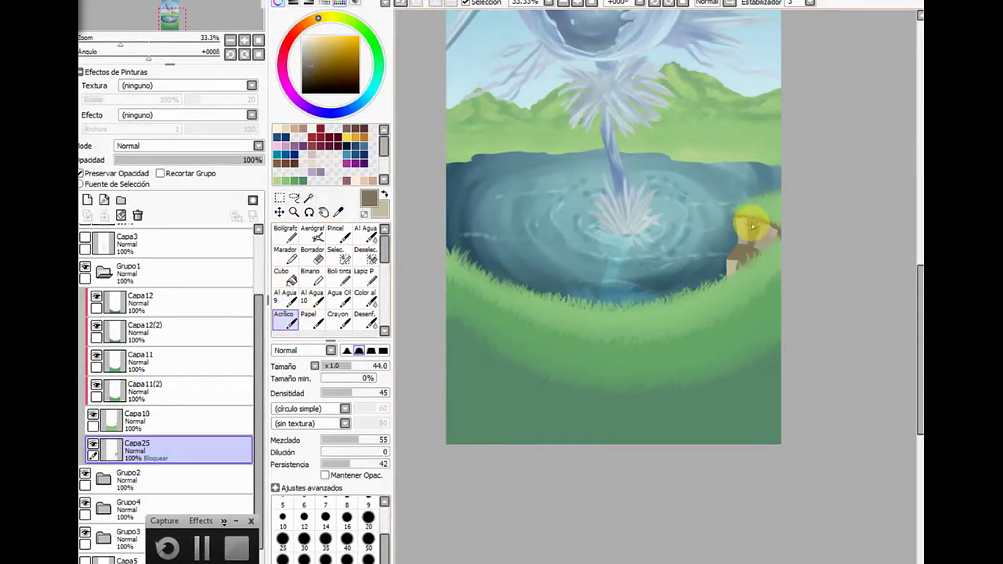
mouse_move(757, 232)
mouse_down()
mouse_move(733, 218)
mouse_move(778, 233)
mouse_move(765, 256)
mouse_move(730, 259)
mouse_move(742, 265)
mouse_move(736, 284)
mouse_move(736, 250)
mouse_move(752, 237)
mouse_move(739, 224)
mouse_move(772, 232)
mouse_up()
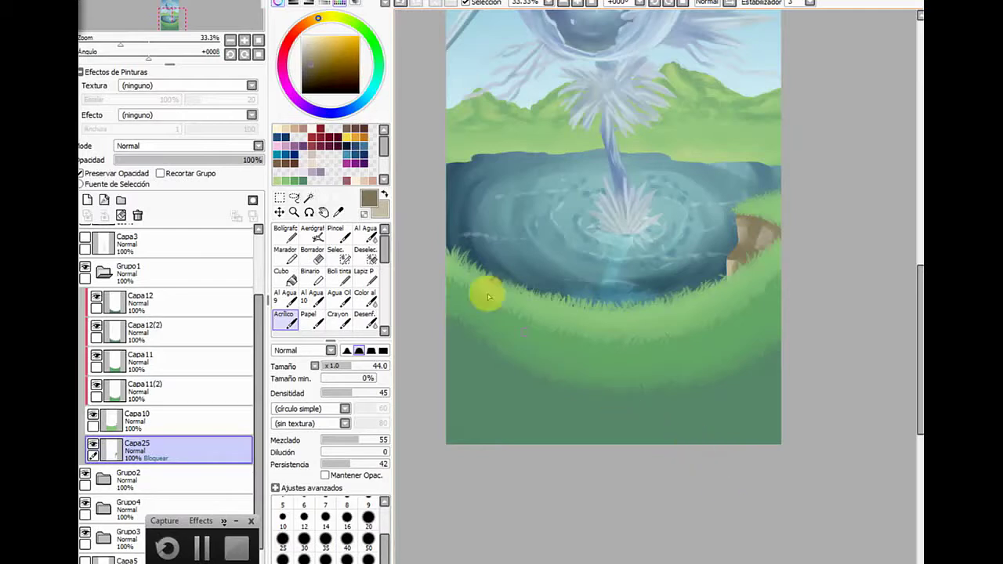
click(384, 193)
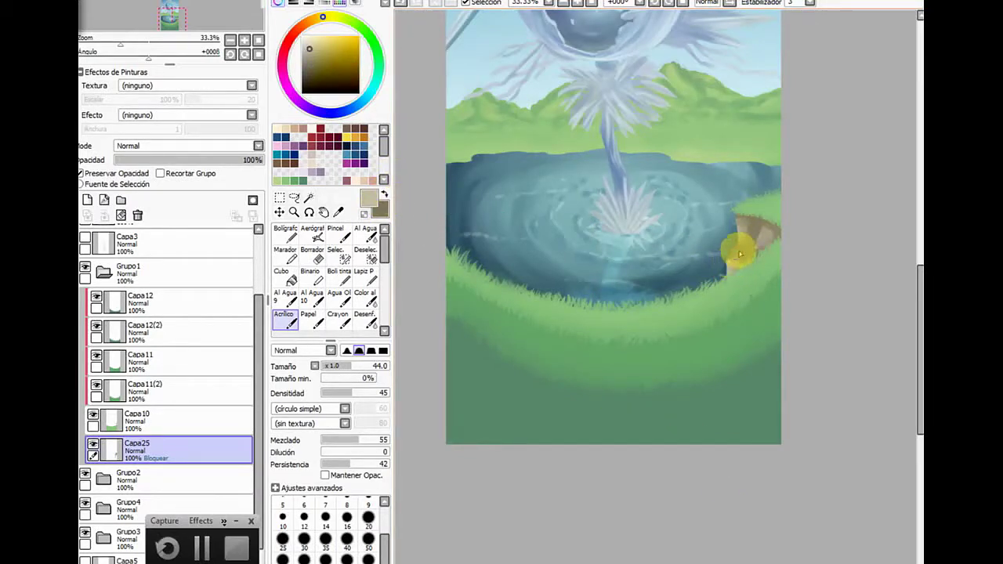
mouse_move(734, 257)
mouse_down()
mouse_move(736, 299)
mouse_move(742, 227)
mouse_move(760, 245)
mouse_up()
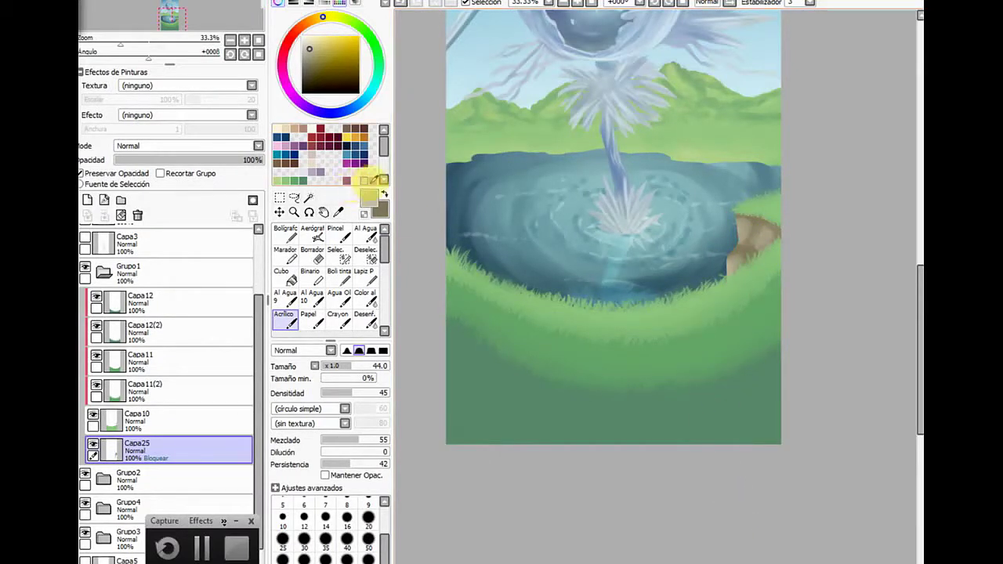
click(383, 193)
mouse_move(759, 215)
mouse_down()
mouse_move(751, 244)
mouse_move(753, 223)
mouse_move(764, 231)
mouse_move(748, 245)
mouse_up()
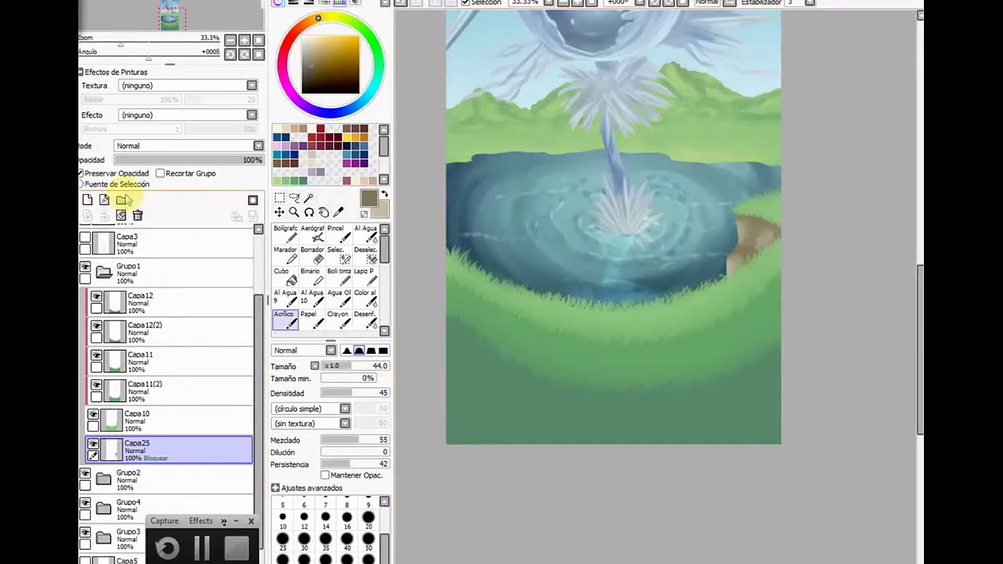
Add a clipped Multiplicar layer directly above the earth bank's layer and shade the bank in beige with Bolígrafo at size 80
click(87, 201)
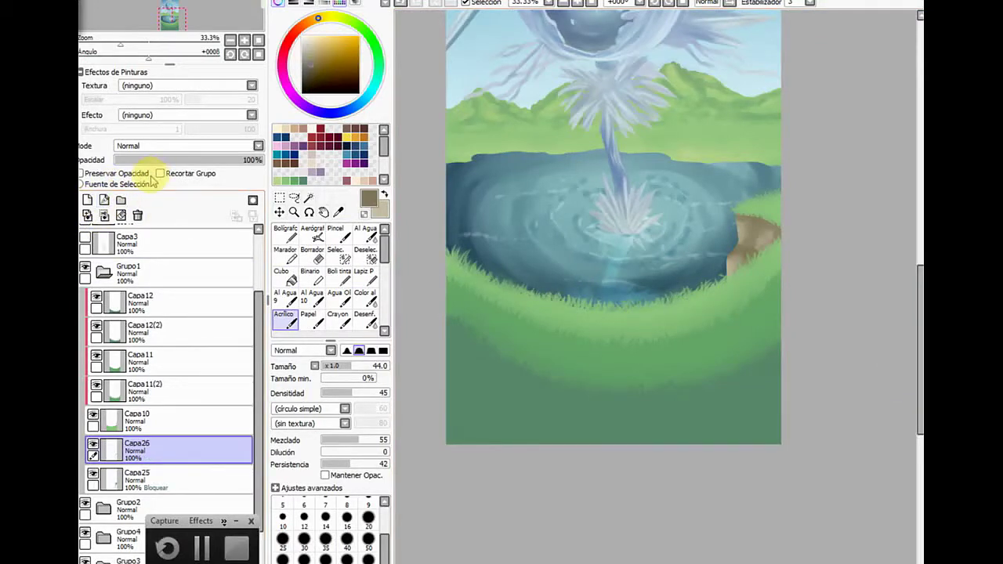
click(160, 174)
click(384, 194)
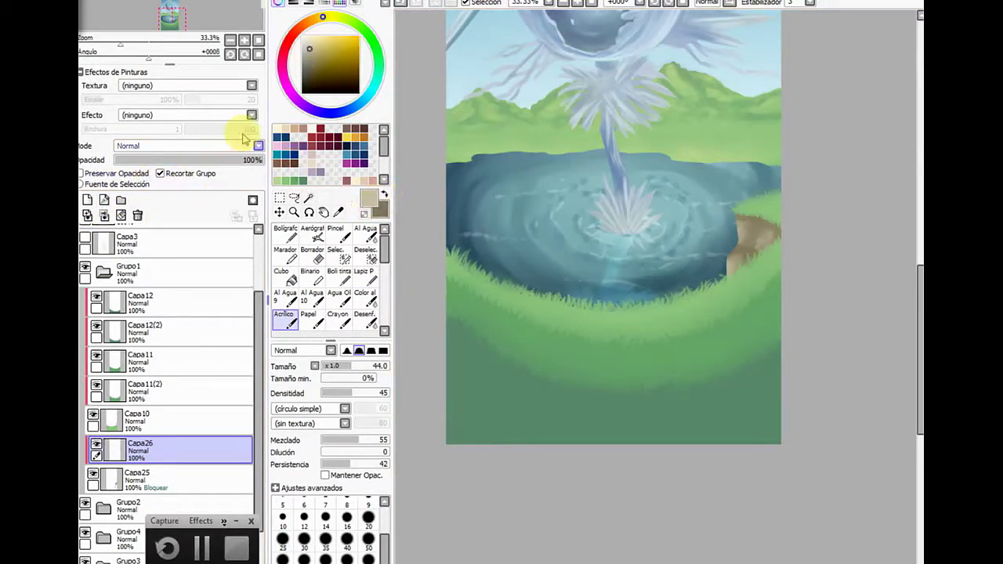
click(186, 147)
click(185, 164)
click(285, 232)
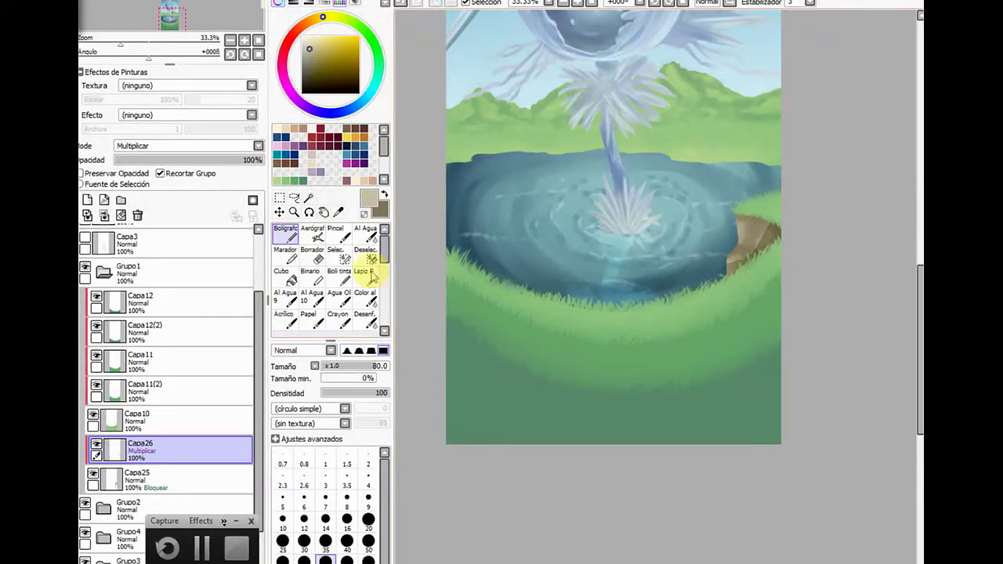
Blend the earth bank's multiply shading with Acrílico at size 67 and density 25, and soften it with Desenf. at size 150
click(292, 324)
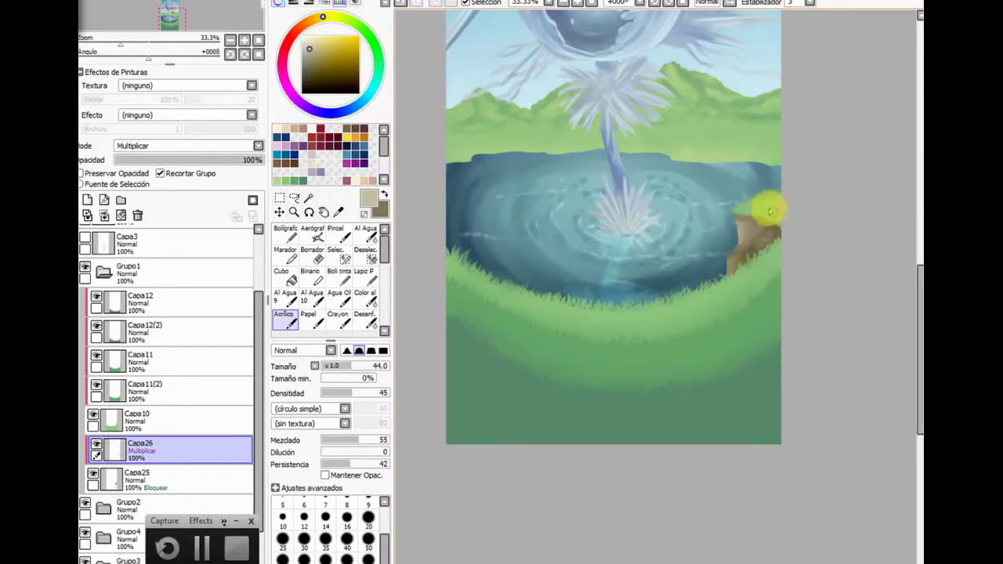
click(366, 366)
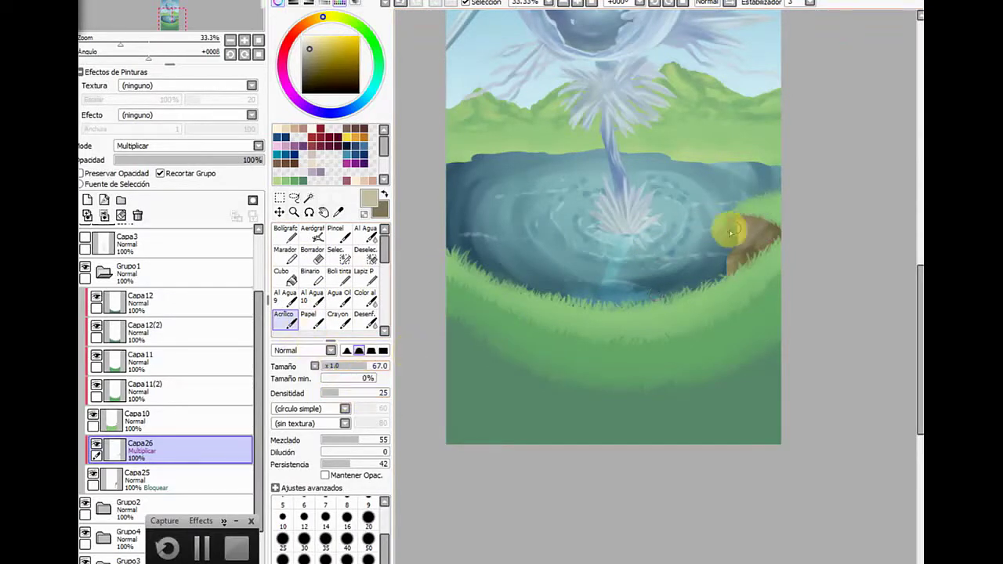
mouse_move(728, 232)
mouse_down()
mouse_move(759, 210)
mouse_move(760, 231)
mouse_move(743, 239)
mouse_move(732, 205)
mouse_up()
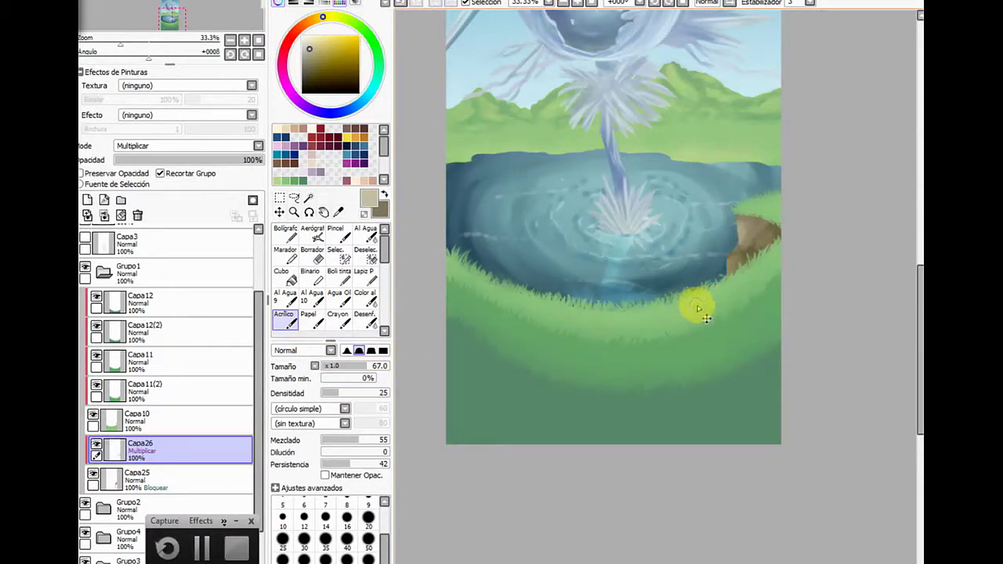
click(365, 319)
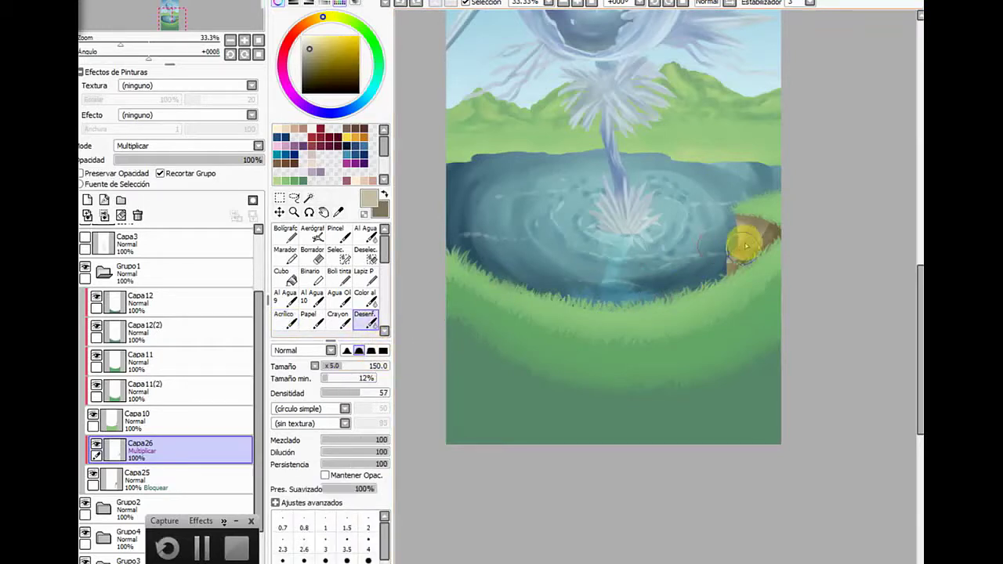
mouse_move(762, 244)
mouse_down()
mouse_move(723, 265)
mouse_move(745, 264)
mouse_up()
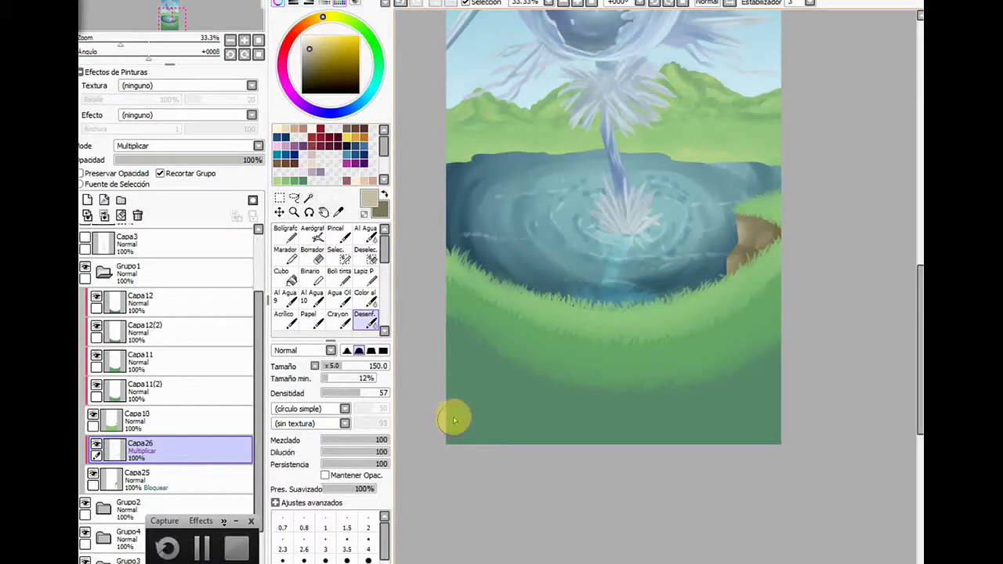
Soften the foreground grass shading across its clipped layers and the grass edge on Capa10 with Desenf. at size 150
click(96, 357)
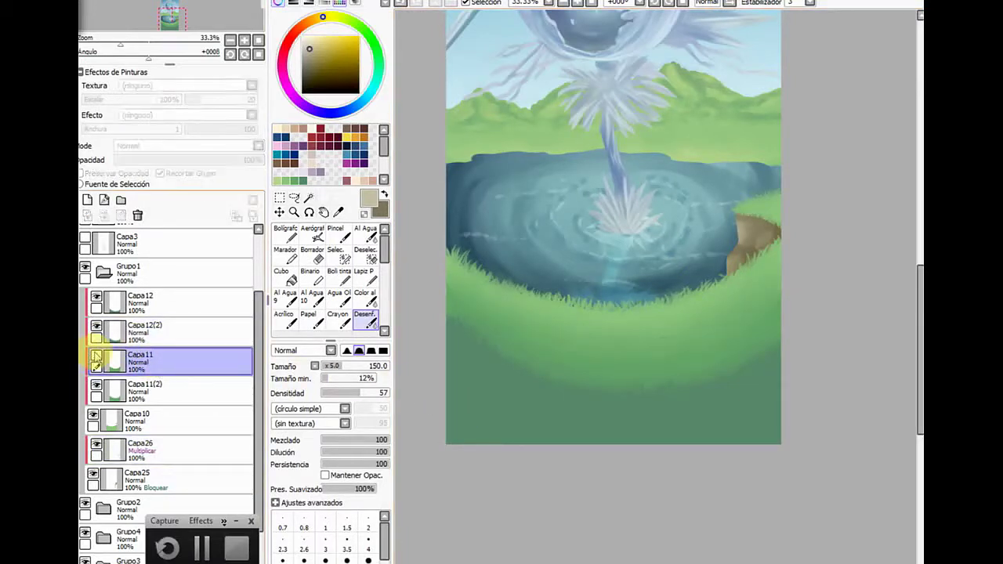
click(95, 356)
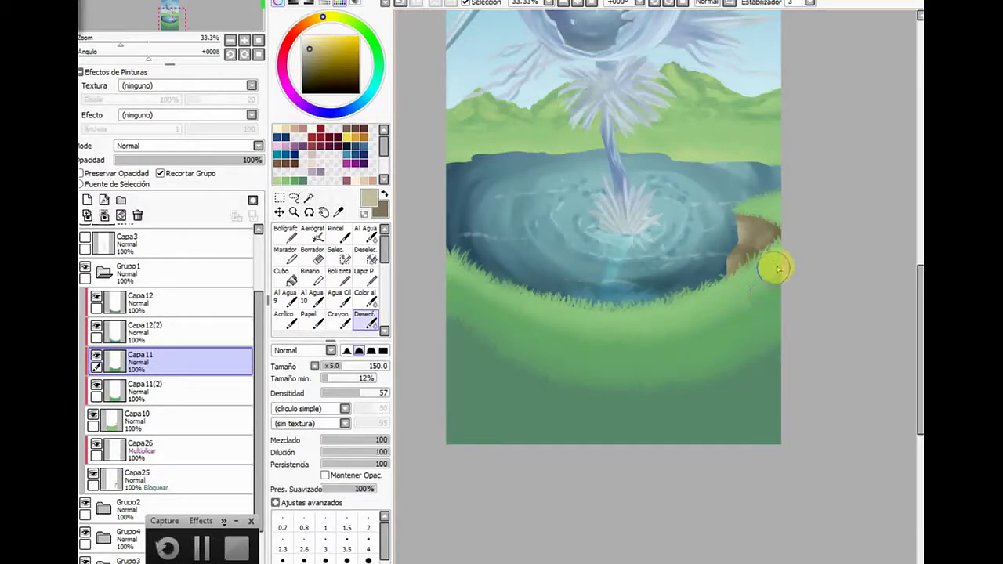
click(208, 394)
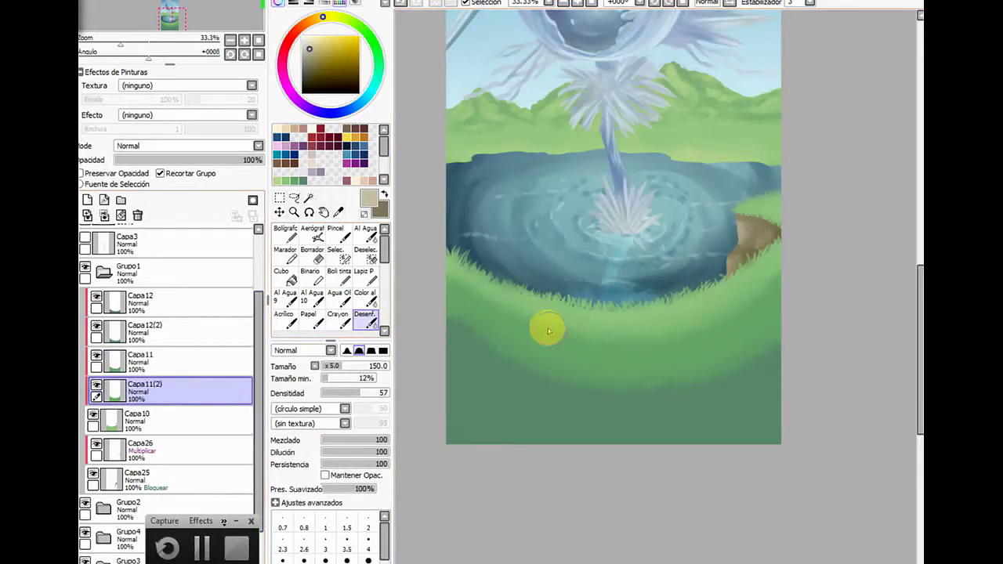
click(178, 307)
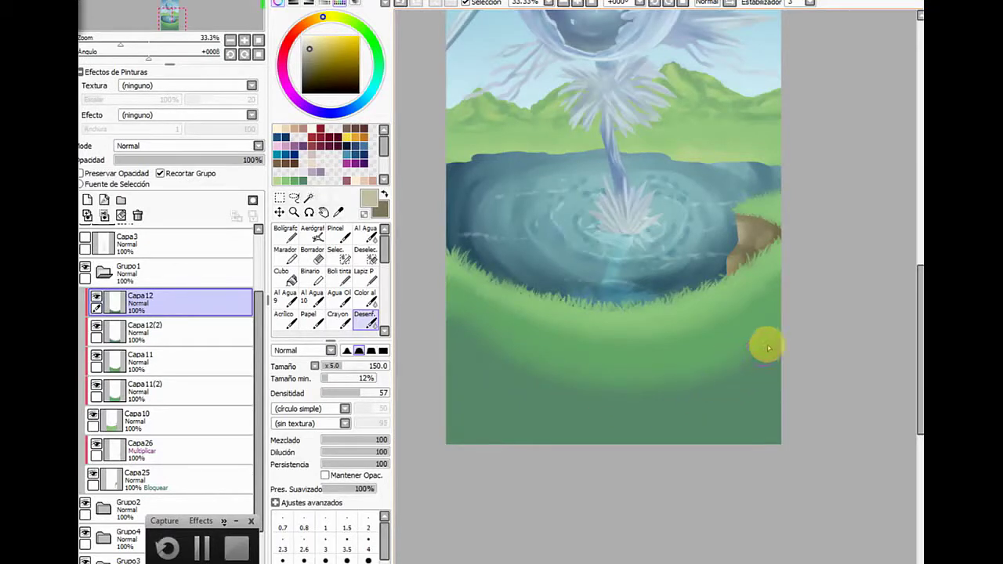
click(181, 335)
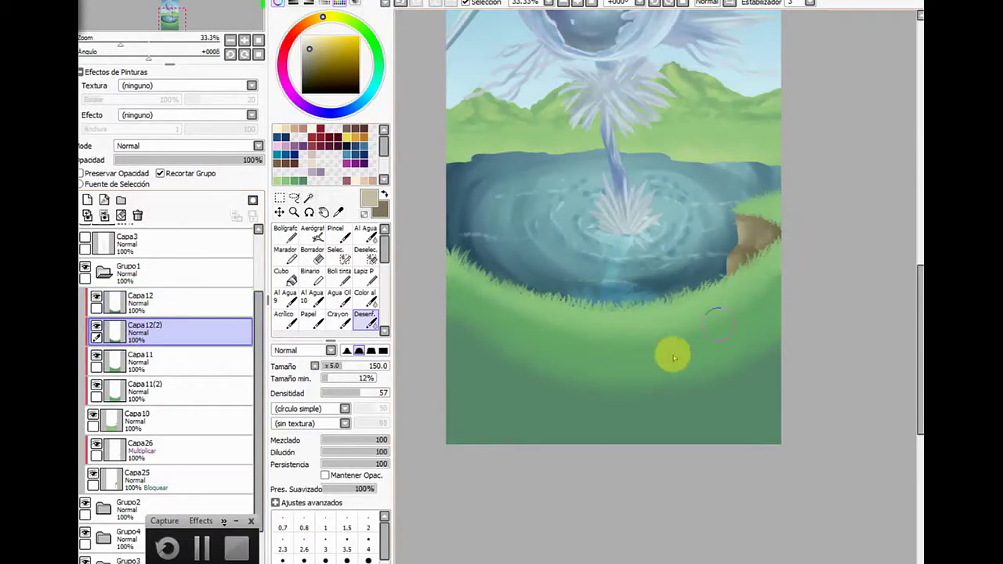
click(116, 361)
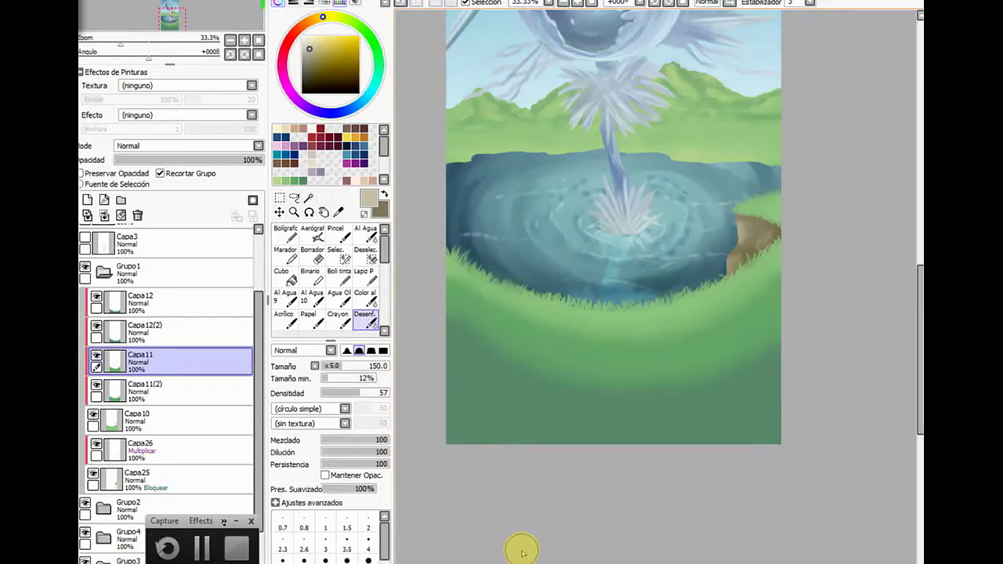
click(135, 415)
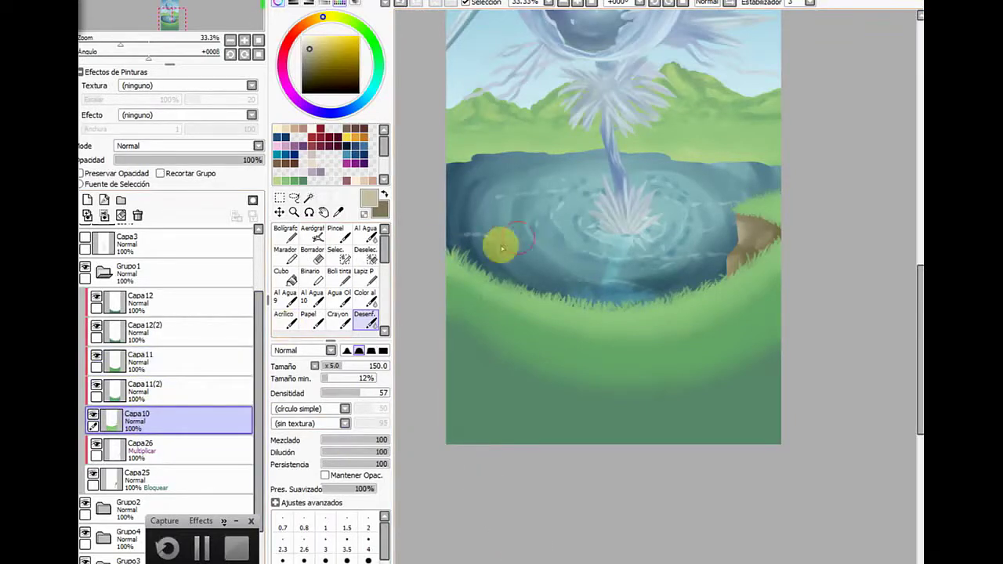
mouse_move(467, 265)
mouse_down()
mouse_move(546, 305)
mouse_move(525, 304)
mouse_move(649, 315)
mouse_move(728, 288)
mouse_move(717, 294)
mouse_move(765, 261)
mouse_move(778, 240)
mouse_move(743, 207)
mouse_move(782, 195)
mouse_up()
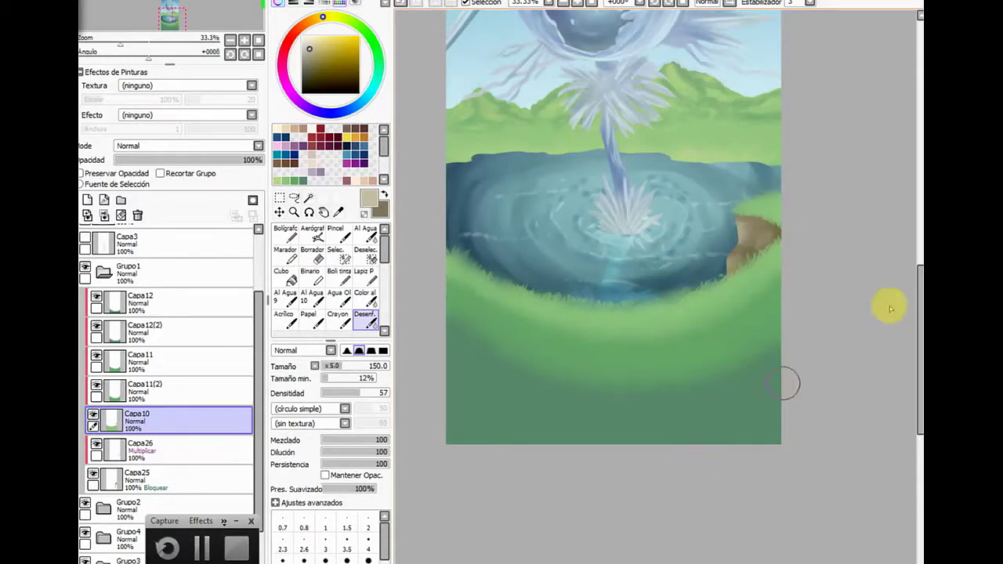
Collapse Grupo1 and create a new layer folder at the top of the layer stack
scroll(917, 314, up, 5)
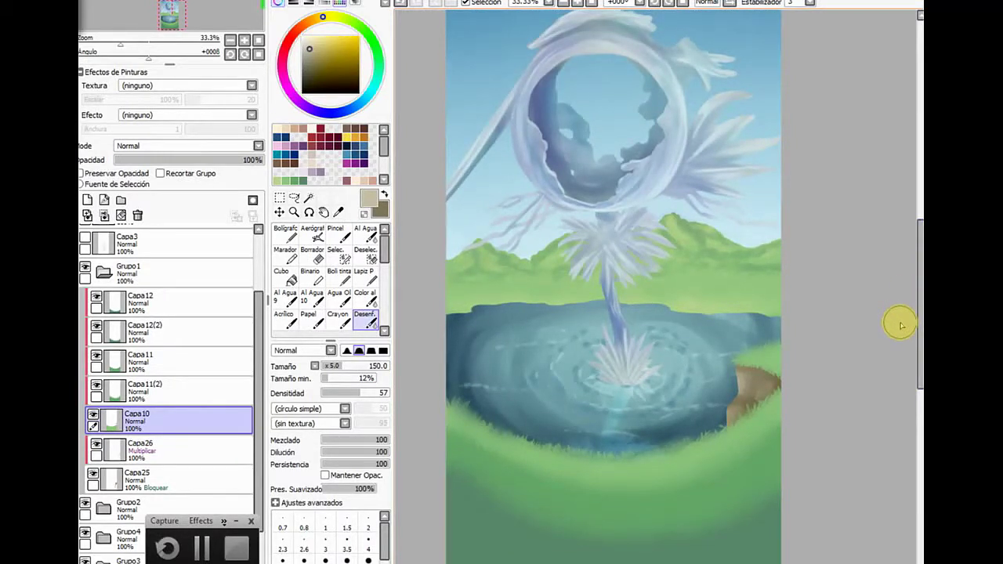
click(103, 272)
click(174, 306)
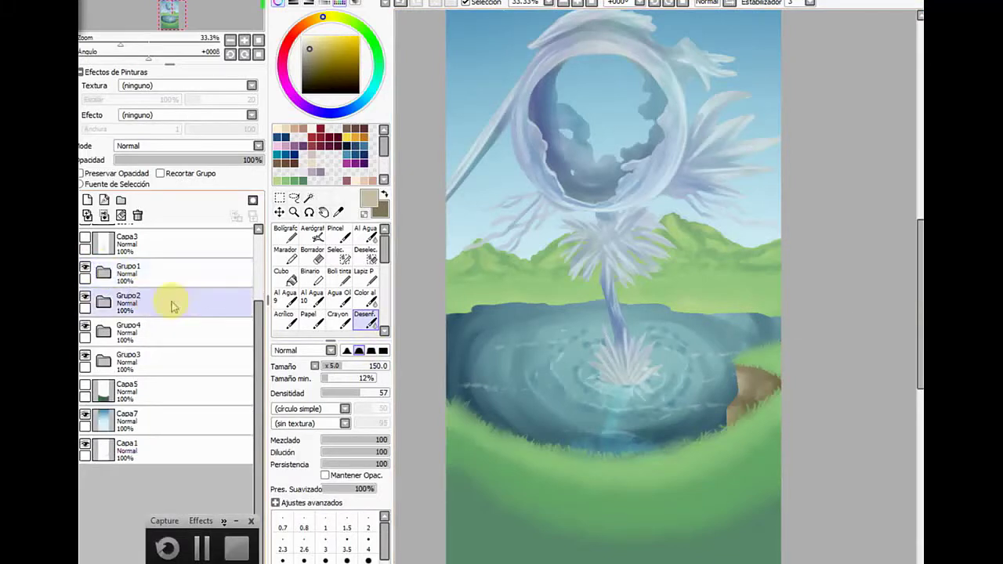
drag(257, 313, 257, 235)
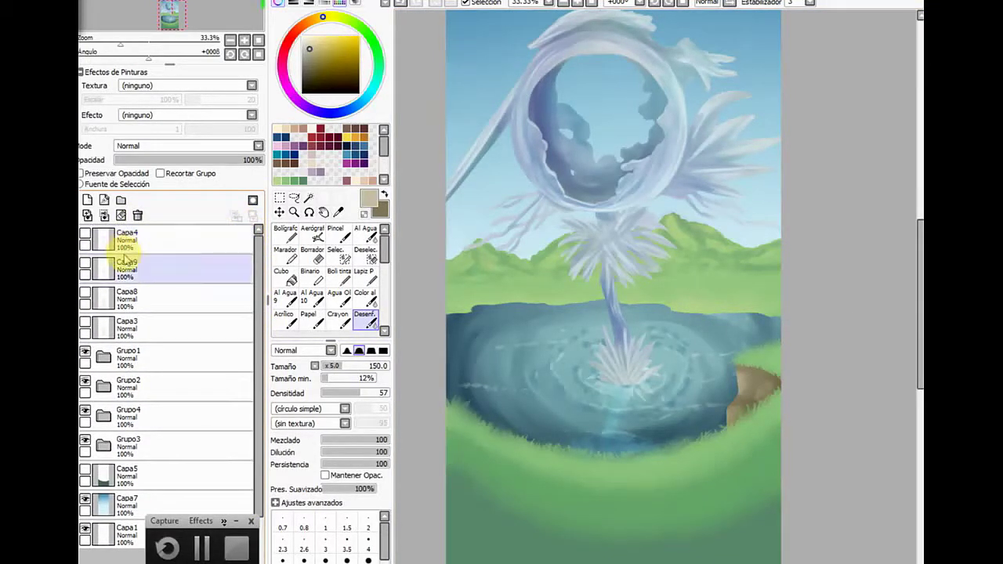
click(121, 199)
Show the character sketch layers Capa9, Capa8, Capa3 and Capa4
click(85, 293)
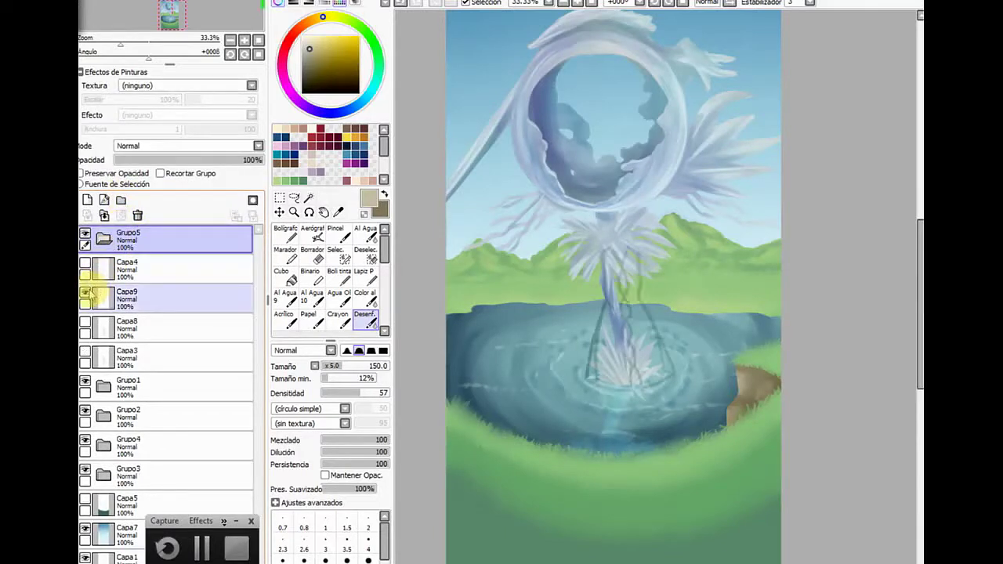
click(84, 320)
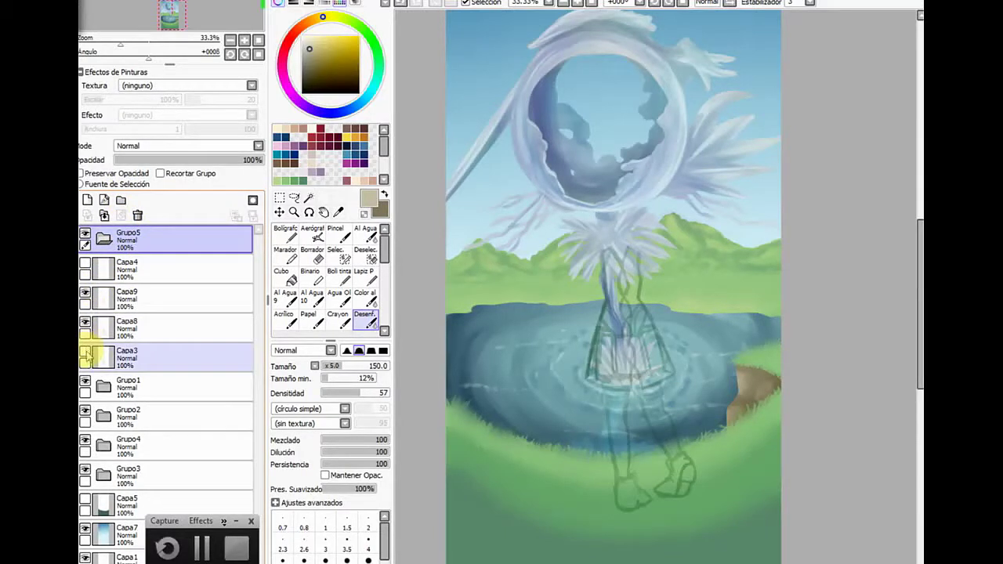
click(85, 350)
click(86, 268)
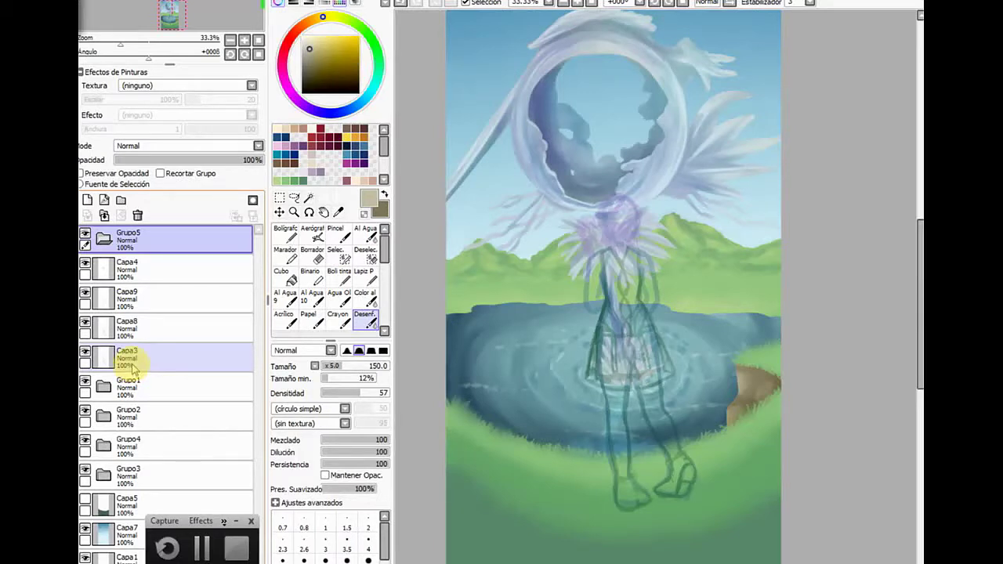
Add a new layer above Capa4 and place it inside the new Grupo5 folder
click(169, 265)
click(87, 200)
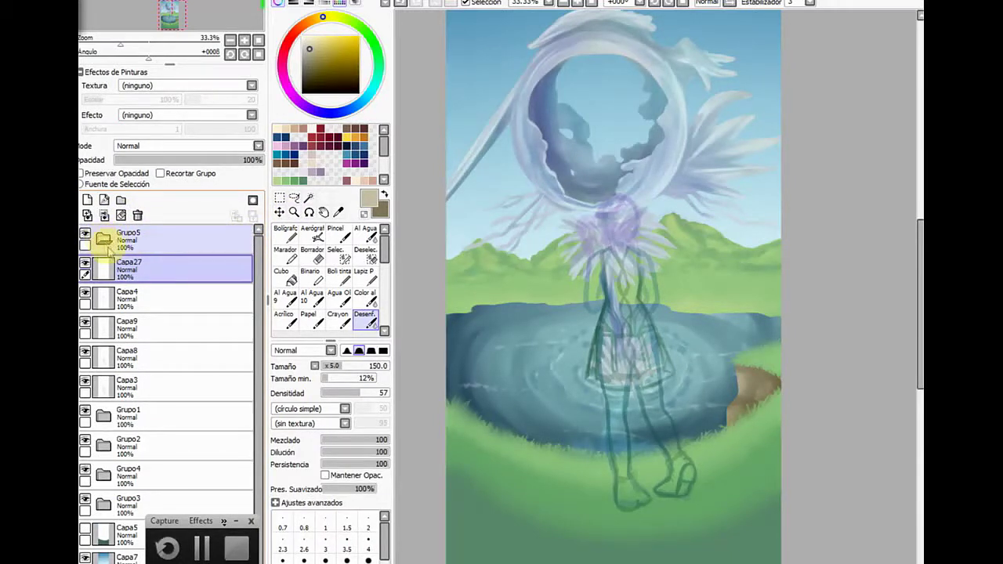
drag(140, 271, 148, 237)
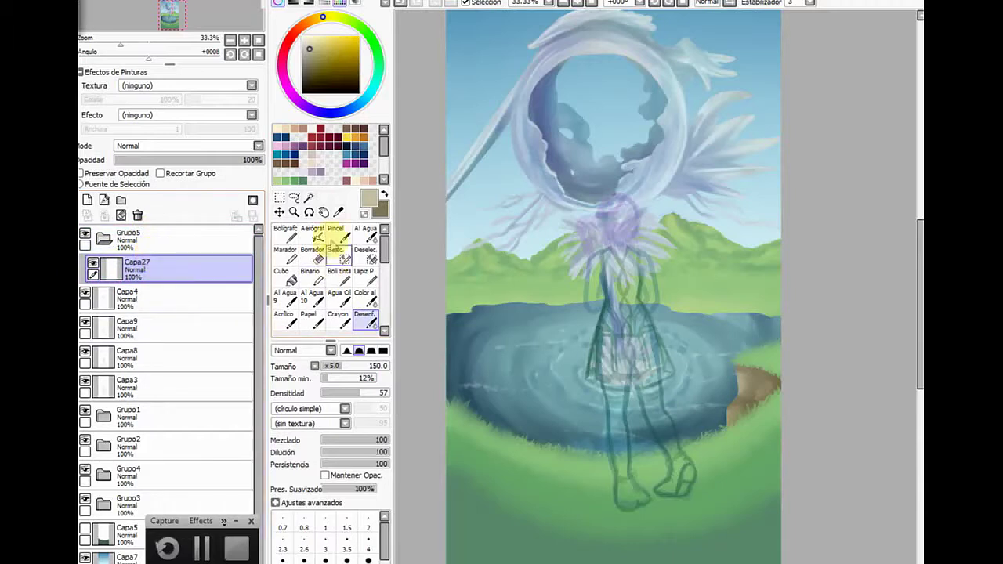
Choose a pale beige skin tone and hide Capa4, Capa9 and Capa8, keeping only the body sketch on Capa3 as a guide
click(285, 234)
click(311, 34)
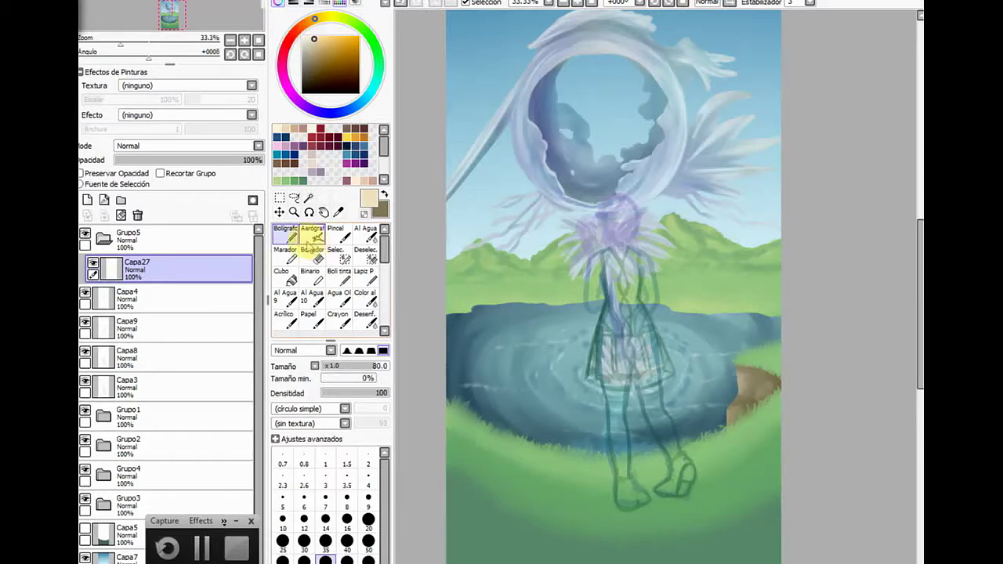
click(294, 212)
click(611, 286)
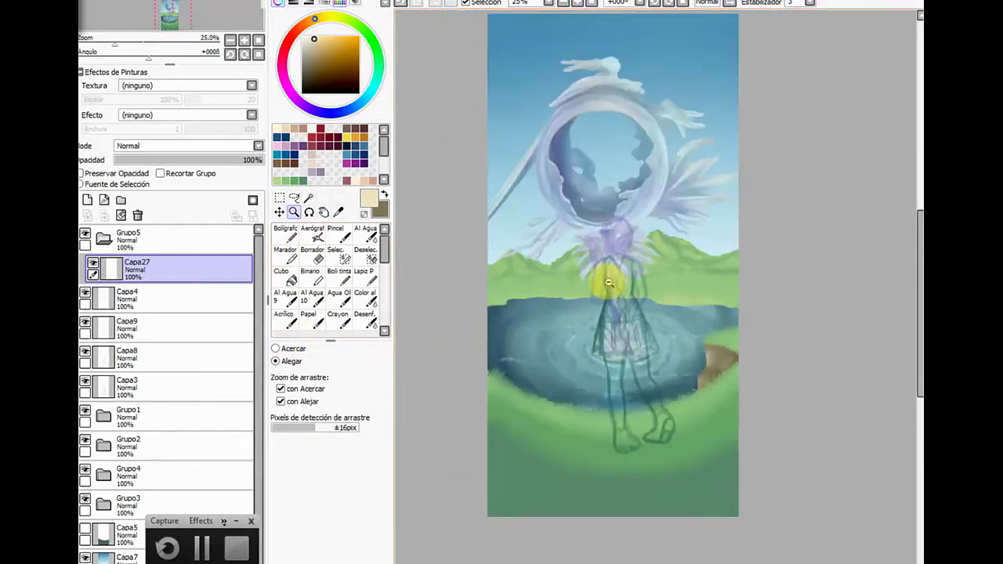
click(289, 349)
click(597, 274)
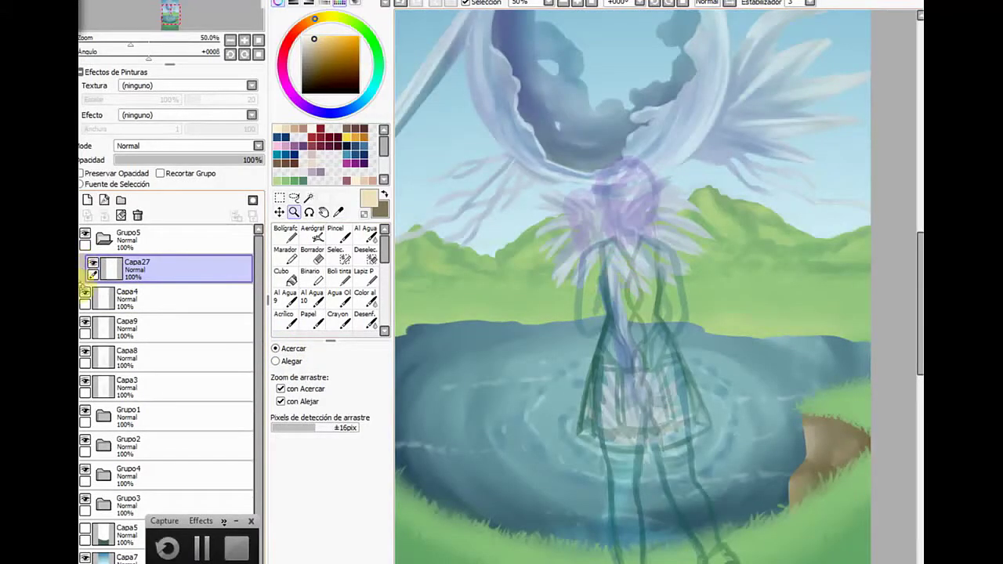
click(88, 297)
click(86, 329)
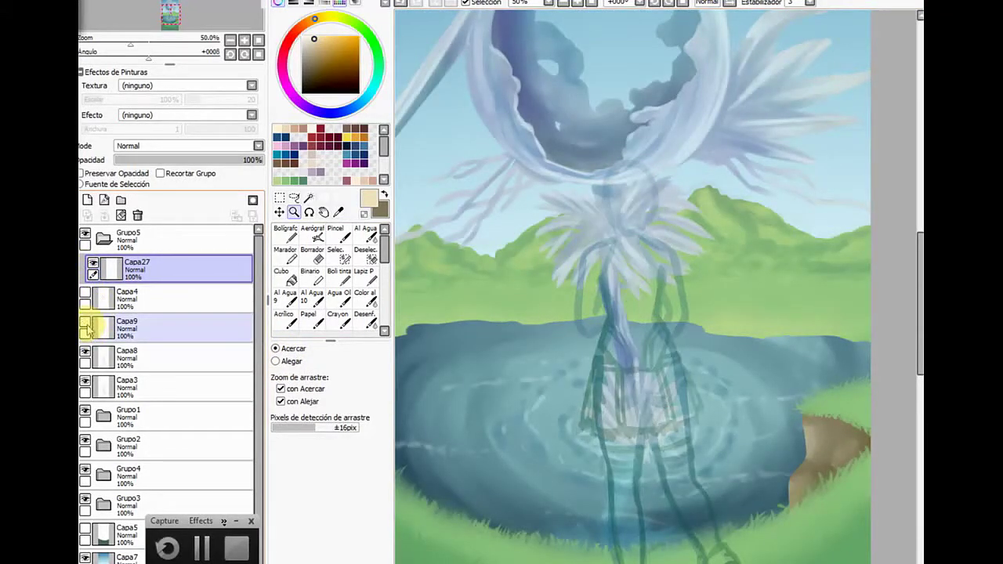
click(86, 357)
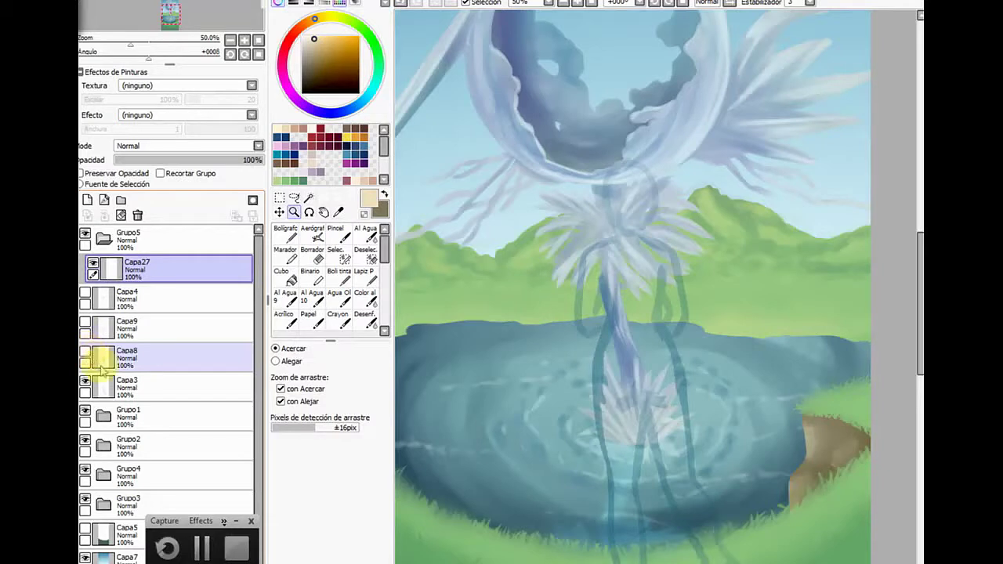
Fill the figure's head, torso, arms and thighs in pale beige over the sketch with Bolígrafo at sizes 80 and 48
click(285, 233)
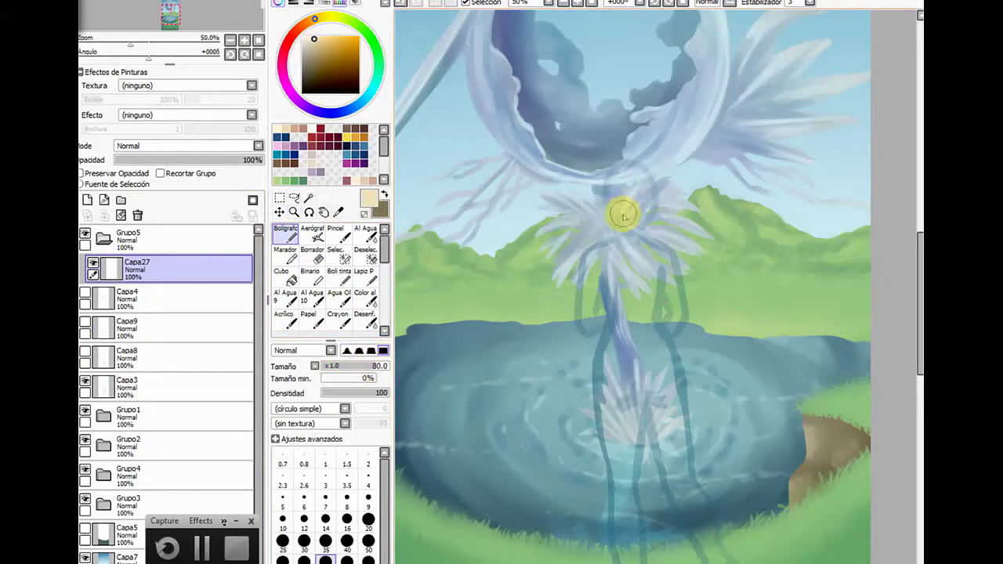
mouse_move(626, 183)
mouse_down()
mouse_move(631, 215)
mouse_move(633, 204)
mouse_move(621, 219)
mouse_move(620, 187)
mouse_move(618, 203)
mouse_move(619, 188)
mouse_move(619, 215)
mouse_move(619, 185)
mouse_move(633, 341)
mouse_move(611, 271)
mouse_move(621, 332)
mouse_move(613, 289)
mouse_move(621, 312)
mouse_move(608, 379)
mouse_move(610, 358)
mouse_move(620, 444)
mouse_move(606, 374)
mouse_move(615, 441)
mouse_move(618, 321)
mouse_move(626, 424)
mouse_move(628, 367)
mouse_move(627, 398)
mouse_move(657, 279)
mouse_move(644, 297)
mouse_move(632, 255)
mouse_move(654, 270)
mouse_move(632, 244)
mouse_move(662, 262)
mouse_move(663, 285)
mouse_move(649, 251)
mouse_move(663, 264)
mouse_move(663, 297)
mouse_move(677, 310)
mouse_move(665, 291)
mouse_move(678, 316)
mouse_move(666, 339)
mouse_up()
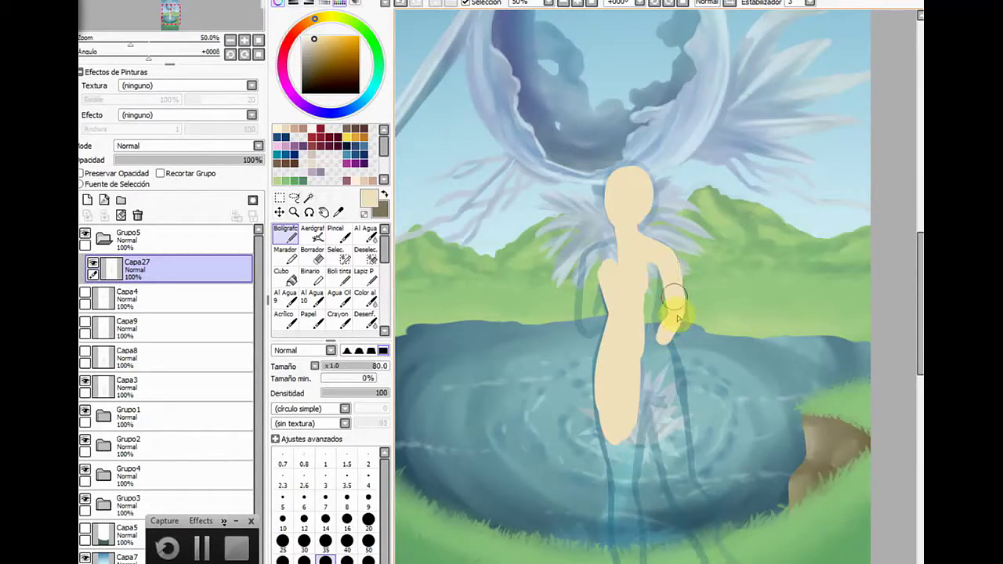
click(354, 366)
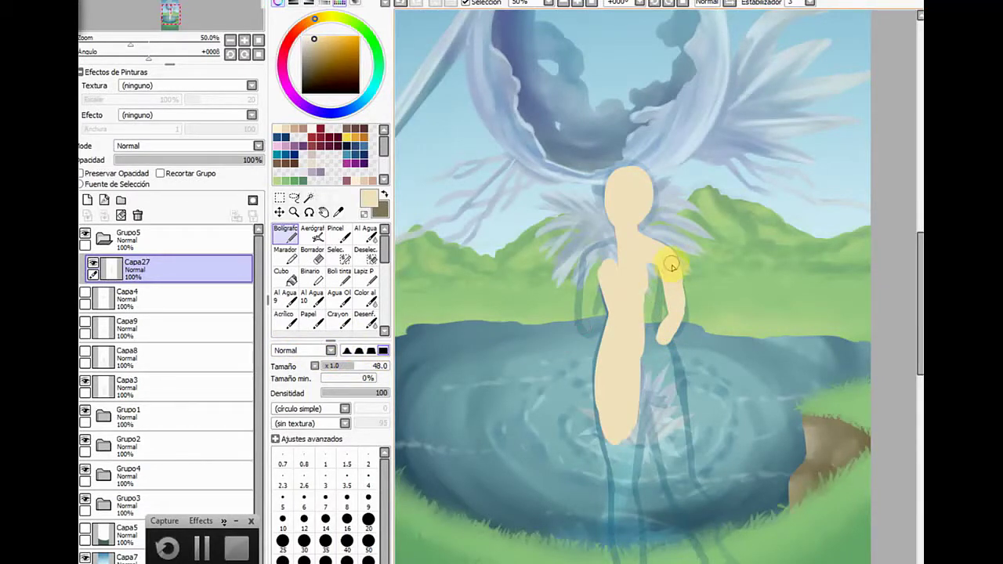
mouse_move(671, 267)
mouse_down()
mouse_move(684, 323)
mouse_move(678, 300)
mouse_move(652, 358)
mouse_move(682, 315)
mouse_move(643, 358)
mouse_up()
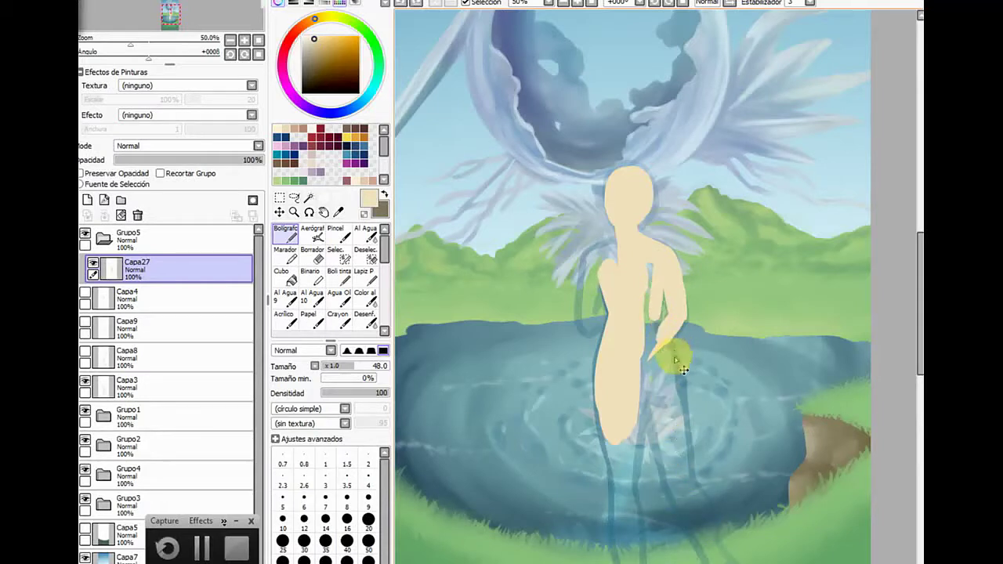
mouse_move(661, 339)
mouse_down()
mouse_move(679, 311)
mouse_move(662, 346)
mouse_move(677, 300)
mouse_move(681, 317)
mouse_move(652, 373)
mouse_move(655, 267)
mouse_move(640, 327)
mouse_move(652, 332)
mouse_move(653, 302)
mouse_move(669, 377)
mouse_move(653, 334)
mouse_move(675, 382)
mouse_move(657, 340)
mouse_move(669, 410)
mouse_move(636, 337)
mouse_move(656, 415)
mouse_move(637, 334)
mouse_move(654, 389)
mouse_move(645, 337)
mouse_move(663, 379)
mouse_up()
mouse_move(658, 258)
mouse_down()
mouse_move(598, 230)
mouse_move(577, 280)
mouse_move(589, 261)
mouse_move(591, 300)
mouse_move(596, 252)
mouse_move(591, 259)
mouse_move(621, 244)
mouse_move(599, 253)
mouse_move(616, 264)
mouse_move(591, 261)
mouse_move(588, 298)
mouse_move(587, 263)
mouse_move(583, 356)
mouse_move(584, 302)
mouse_move(588, 328)
mouse_move(605, 313)
mouse_move(592, 317)
mouse_move(597, 279)
mouse_move(587, 279)
mouse_move(583, 318)
mouse_move(589, 274)
mouse_up()
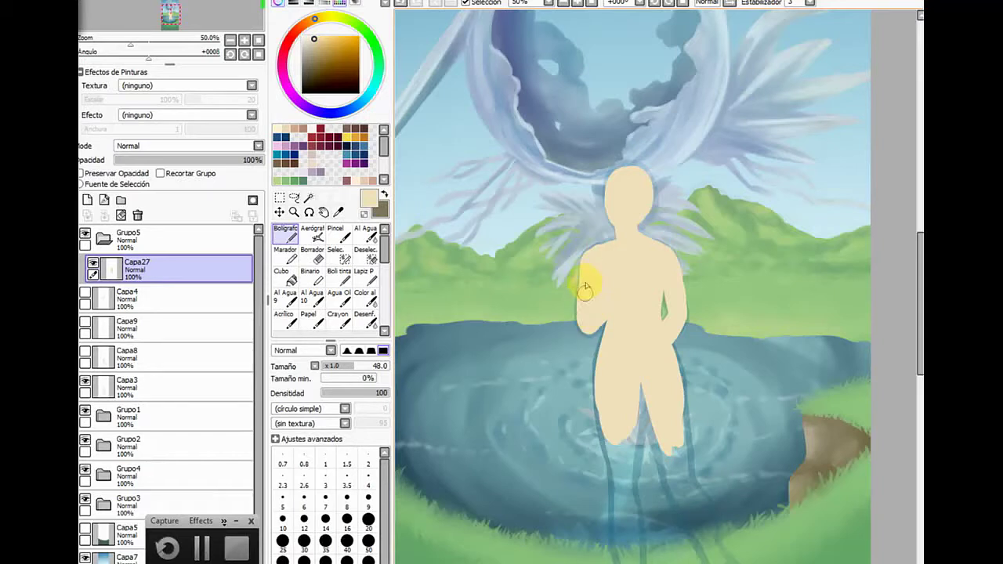
Trim the outer edge of the figure's left-hand shoulder with a hard-edged Borrador at size 23
click(312, 255)
drag(345, 362, 339, 373)
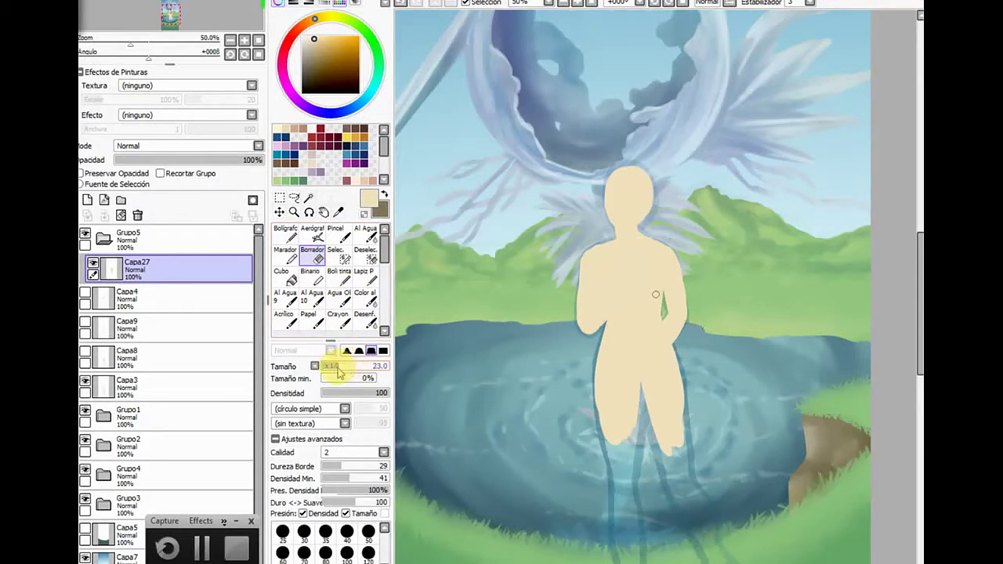
click(381, 351)
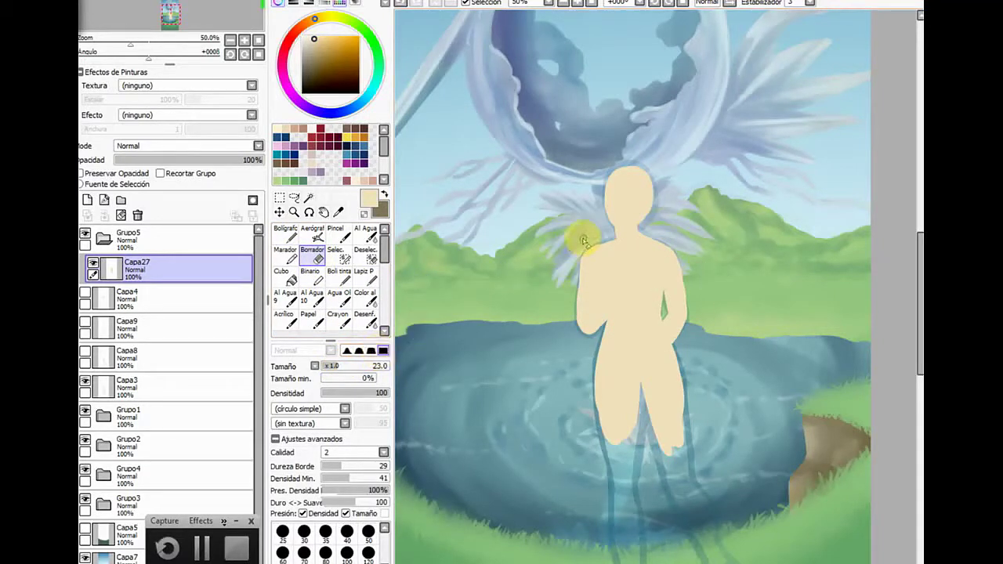
mouse_move(578, 259)
mouse_down()
mouse_move(577, 335)
mouse_move(570, 294)
mouse_move(573, 328)
mouse_move(585, 251)
mouse_move(575, 263)
mouse_move(590, 252)
mouse_move(573, 259)
mouse_move(595, 243)
mouse_move(573, 259)
mouse_move(604, 240)
mouse_move(565, 271)
mouse_move(595, 237)
mouse_up()
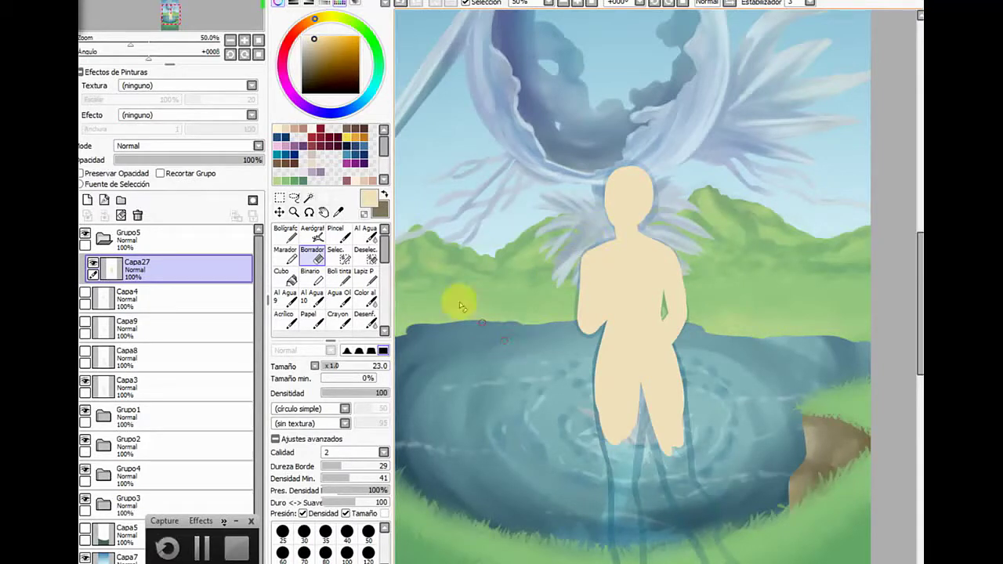
Fill the gap between the thighs and extend the left-hand leg down to the ankle in pale beige with Bolígrafo at size 48
click(286, 233)
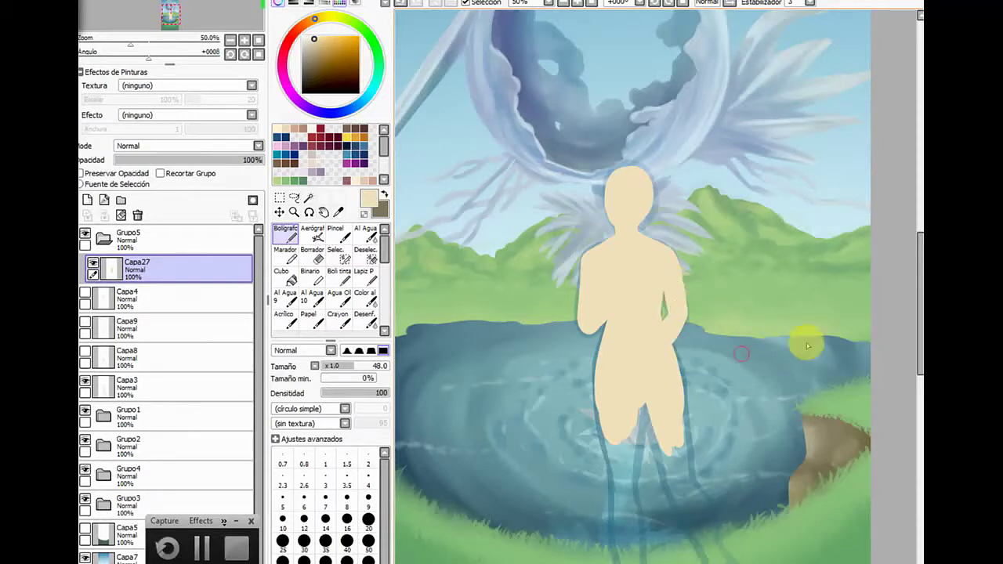
drag(920, 303, 917, 327)
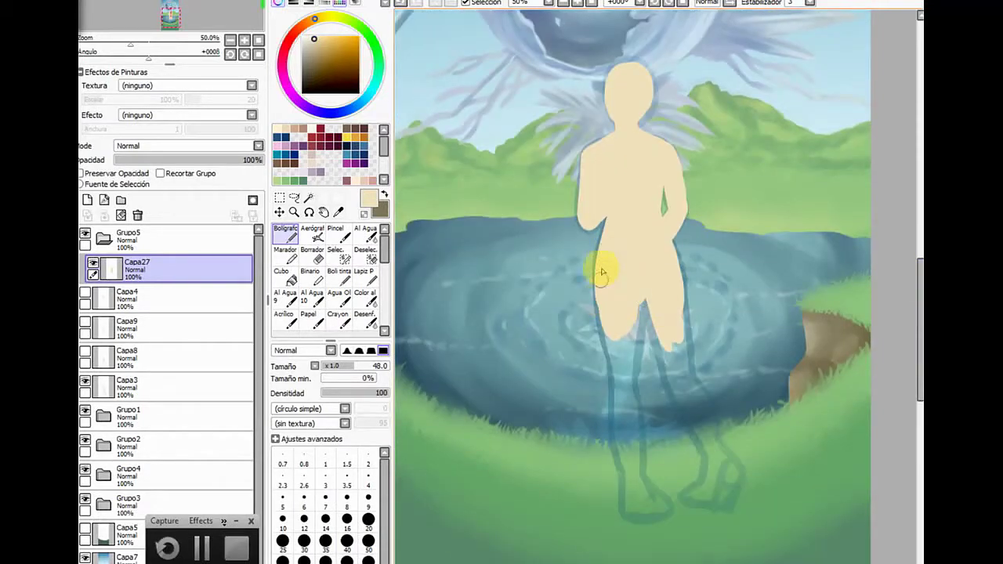
mouse_move(601, 272)
mouse_down()
mouse_move(623, 394)
mouse_move(637, 291)
mouse_move(629, 385)
mouse_move(623, 341)
mouse_move(621, 414)
mouse_move(612, 384)
mouse_move(616, 371)
mouse_move(631, 477)
mouse_move(626, 380)
mouse_move(636, 438)
mouse_move(627, 408)
mouse_move(637, 518)
mouse_move(618, 363)
mouse_move(623, 451)
mouse_move(613, 420)
mouse_move(633, 503)
mouse_move(604, 410)
mouse_up()
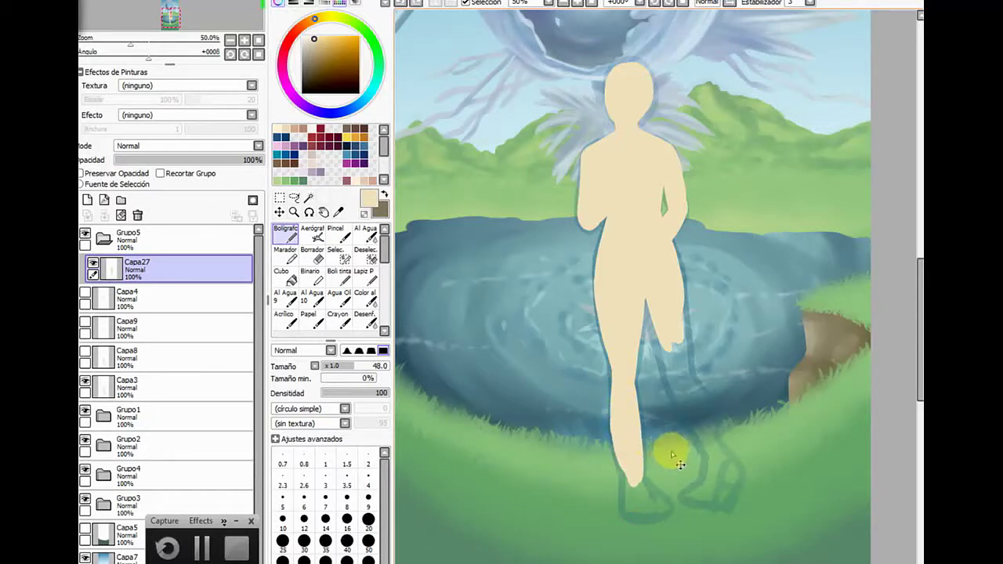
Paint the straight leg's foot in skin tone over the sketch and clean up the lower leg's edges with the eraser
mouse_move(671, 455)
mouse_down()
mouse_move(645, 399)
mouse_move(635, 416)
mouse_move(614, 410)
mouse_move(627, 510)
mouse_move(645, 487)
mouse_move(661, 490)
mouse_move(638, 466)
mouse_move(629, 519)
mouse_move(654, 510)
mouse_move(645, 489)
mouse_move(641, 514)
mouse_up()
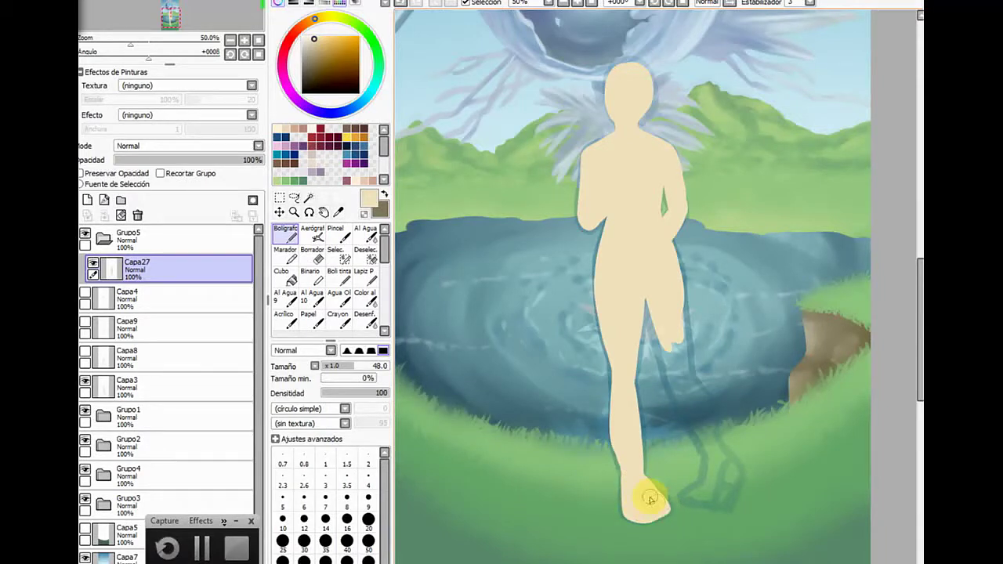
click(316, 255)
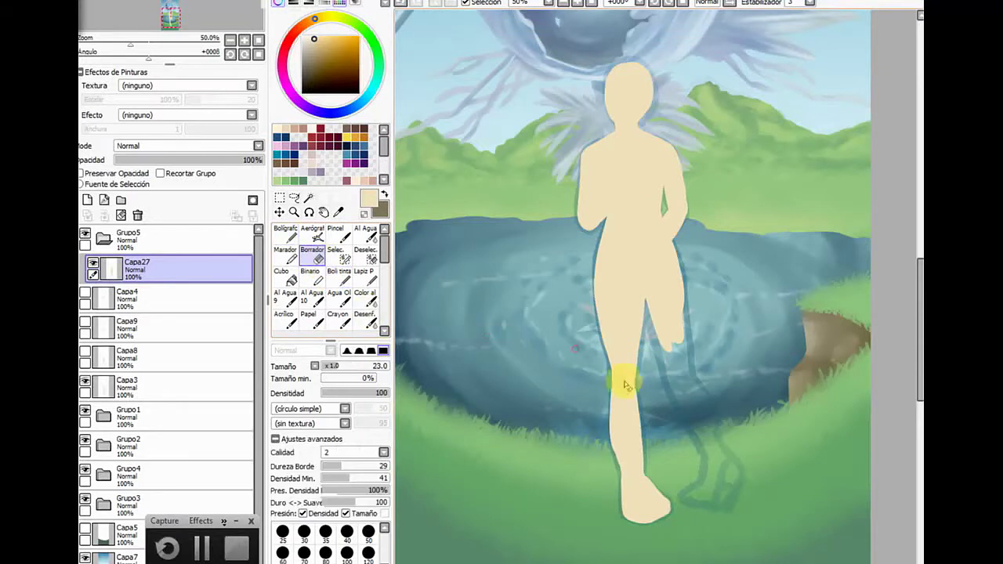
mouse_move(625, 383)
mouse_down()
mouse_move(602, 381)
mouse_move(605, 458)
mouse_move(611, 453)
mouse_move(601, 459)
mouse_move(613, 463)
mouse_move(601, 389)
mouse_move(619, 481)
mouse_up()
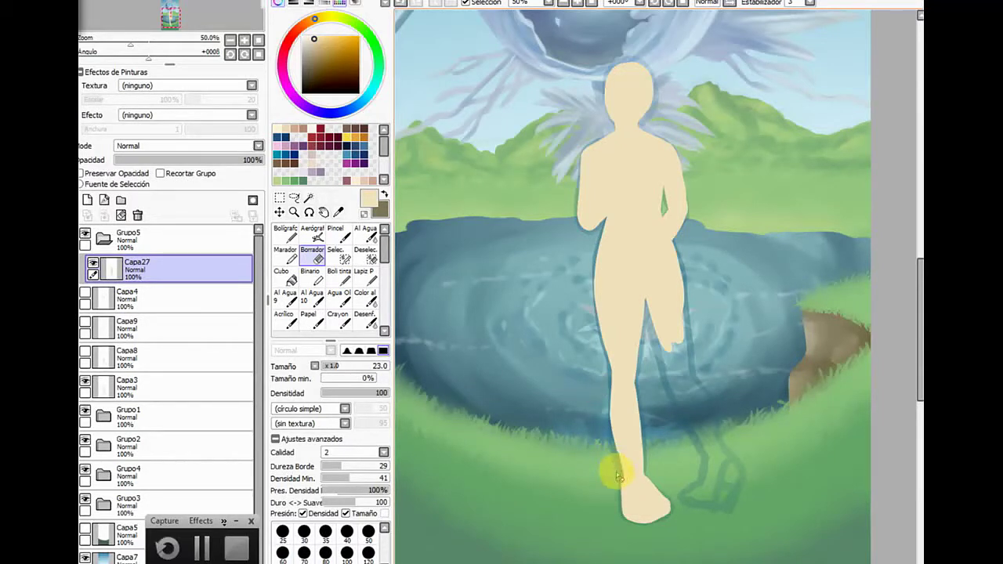
mouse_move(617, 476)
mouse_down()
mouse_move(619, 465)
mouse_move(620, 522)
mouse_move(616, 475)
mouse_move(650, 455)
mouse_move(647, 476)
mouse_move(664, 491)
mouse_move(655, 481)
mouse_up()
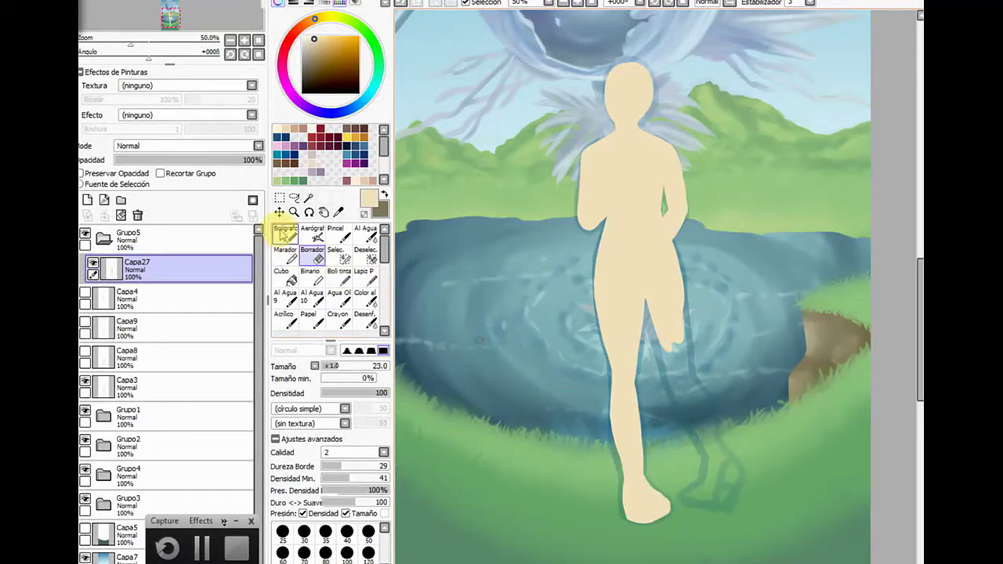
Paint the rest of the bent leg and its foot in skin tone with the Bolígrafo at size 48, following the sketch
click(284, 233)
mouse_move(605, 357)
mouse_down()
mouse_move(628, 344)
mouse_move(631, 436)
mouse_move(661, 287)
mouse_move(652, 311)
mouse_move(646, 286)
mouse_move(672, 389)
mouse_move(666, 374)
mouse_move(690, 415)
mouse_move(675, 286)
mouse_move(683, 375)
mouse_move(706, 435)
mouse_move(670, 341)
mouse_move(674, 380)
mouse_move(693, 395)
mouse_move(707, 444)
mouse_move(702, 396)
mouse_move(712, 455)
mouse_move(682, 420)
mouse_move(701, 441)
mouse_up()
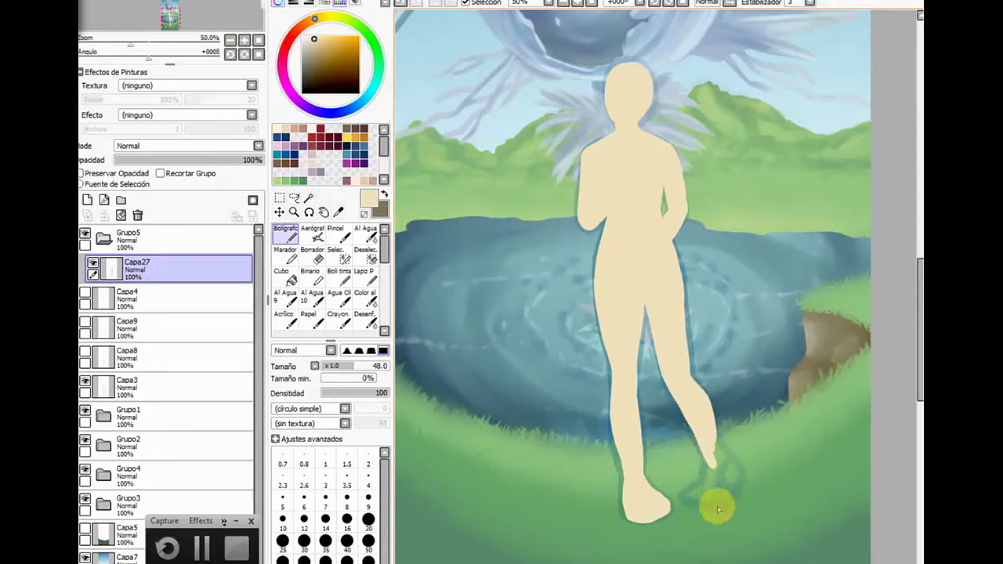
mouse_move(728, 527)
mouse_down()
mouse_move(690, 412)
mouse_move(723, 476)
mouse_move(690, 406)
mouse_move(716, 445)
mouse_move(711, 436)
mouse_move(701, 492)
mouse_move(707, 472)
mouse_move(691, 495)
mouse_move(710, 462)
mouse_move(687, 496)
mouse_move(702, 505)
mouse_move(687, 500)
mouse_move(722, 508)
mouse_move(710, 425)
mouse_move(732, 468)
mouse_move(724, 496)
mouse_move(702, 505)
mouse_move(716, 508)
mouse_move(723, 463)
mouse_up()
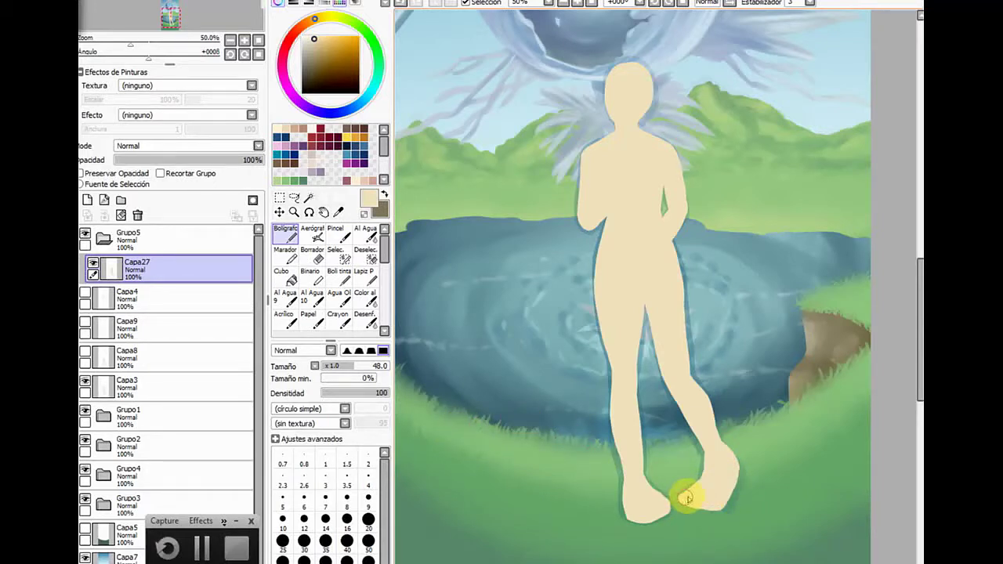
mouse_move(686, 497)
mouse_down()
mouse_move(711, 466)
mouse_move(702, 519)
mouse_move(732, 439)
mouse_move(737, 486)
mouse_up()
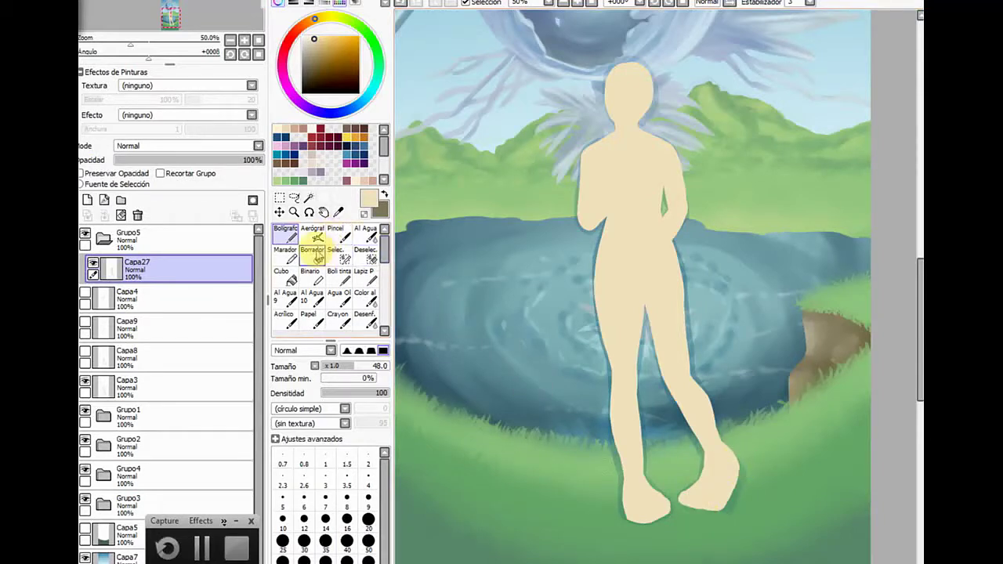
Trim the outline of the bent leg's foot with the eraser and rebuild its rounded heel in skin tone
click(312, 254)
mouse_move(740, 468)
mouse_down()
mouse_move(713, 549)
mouse_move(711, 512)
mouse_move(681, 503)
mouse_move(685, 521)
mouse_move(693, 515)
mouse_move(680, 510)
mouse_move(727, 518)
mouse_move(679, 505)
mouse_up()
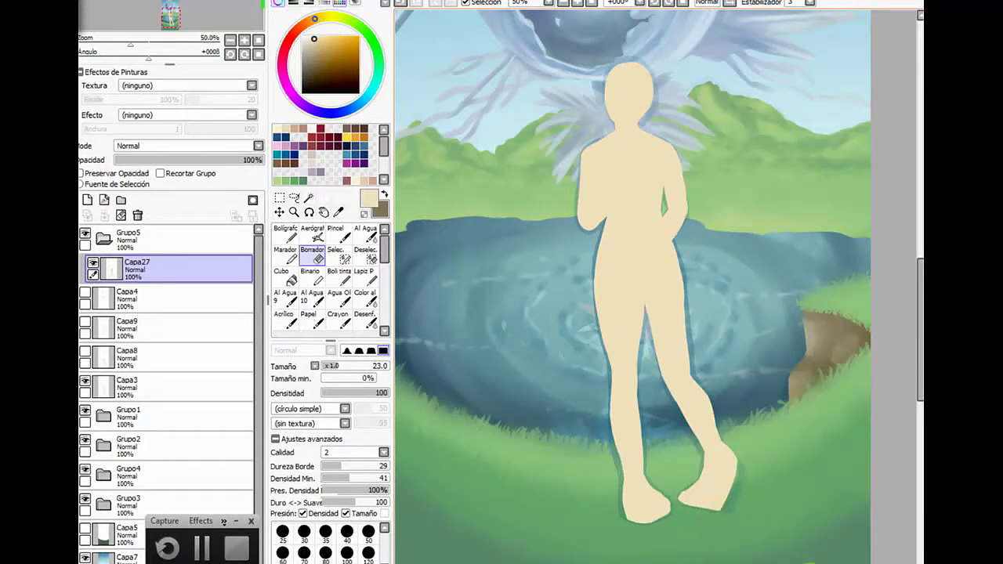
click(286, 232)
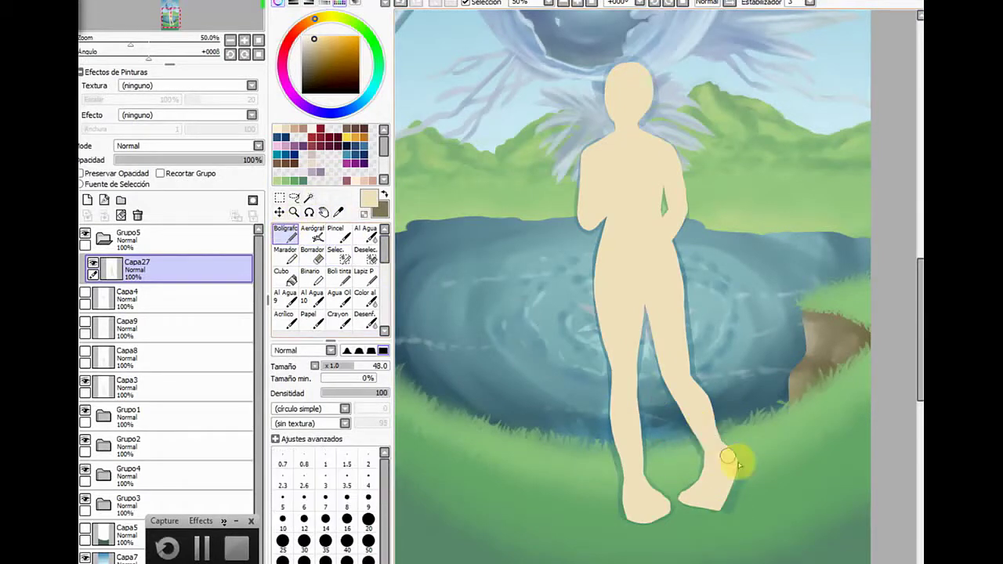
drag(730, 468, 712, 505)
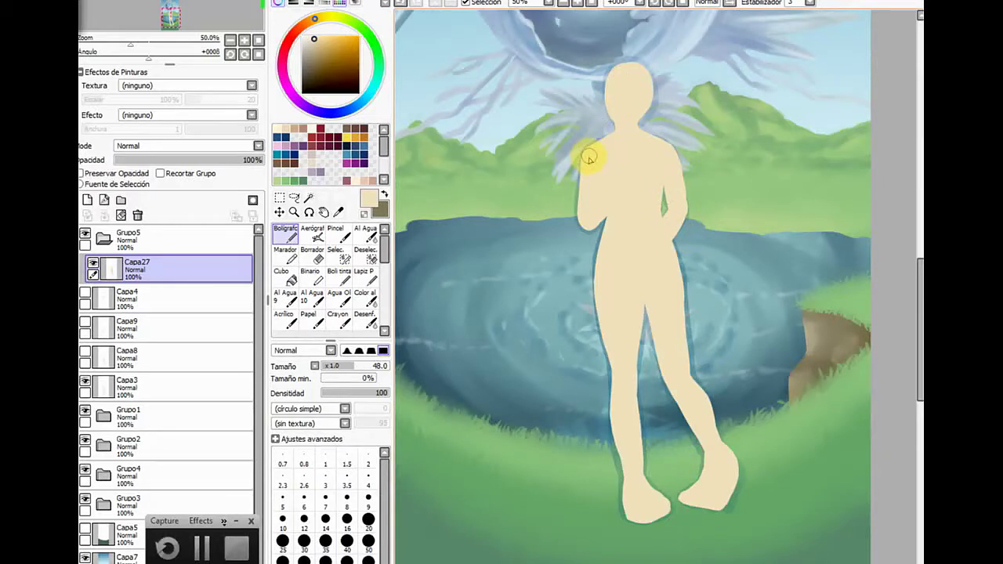
Touch up the figure's shoulders and bent arm in a temporarily mirrored canvas view, reducing the brush size to 32
click(728, 3)
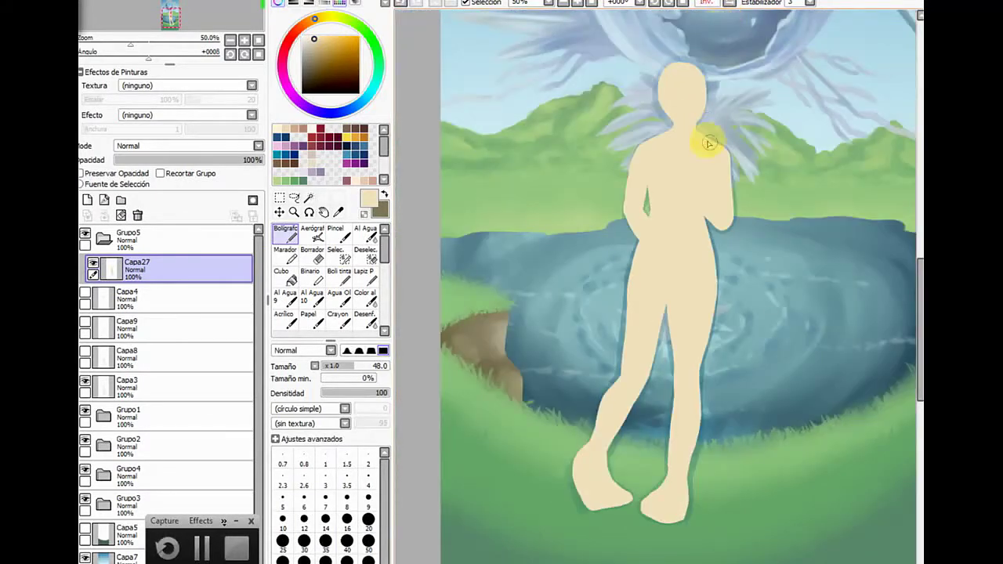
mouse_move(707, 144)
mouse_down()
mouse_move(689, 119)
mouse_move(644, 155)
mouse_move(654, 163)
mouse_move(719, 149)
mouse_move(700, 134)
mouse_move(705, 167)
mouse_move(716, 157)
mouse_move(694, 133)
mouse_move(721, 154)
mouse_move(726, 176)
mouse_move(660, 104)
mouse_move(630, 127)
mouse_move(634, 169)
mouse_move(493, 274)
mouse_move(633, 169)
mouse_move(628, 203)
mouse_up()
click(494, 275)
click(343, 366)
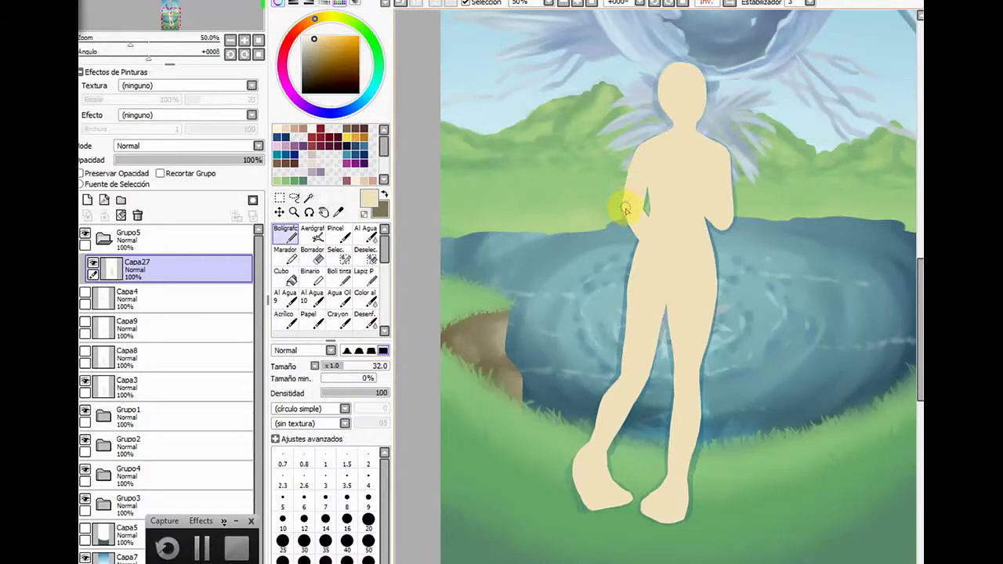
click(707, 2)
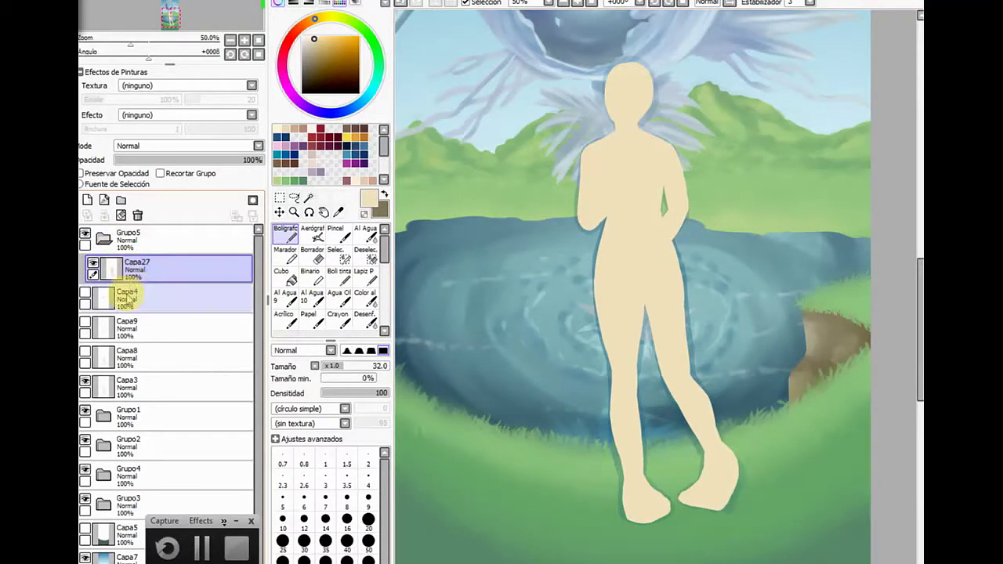
Move the hair sketch layer Capa4 to the top of Grupo5, make it visible, and add an empty layer above Capa27
drag(127, 299, 134, 256)
click(93, 264)
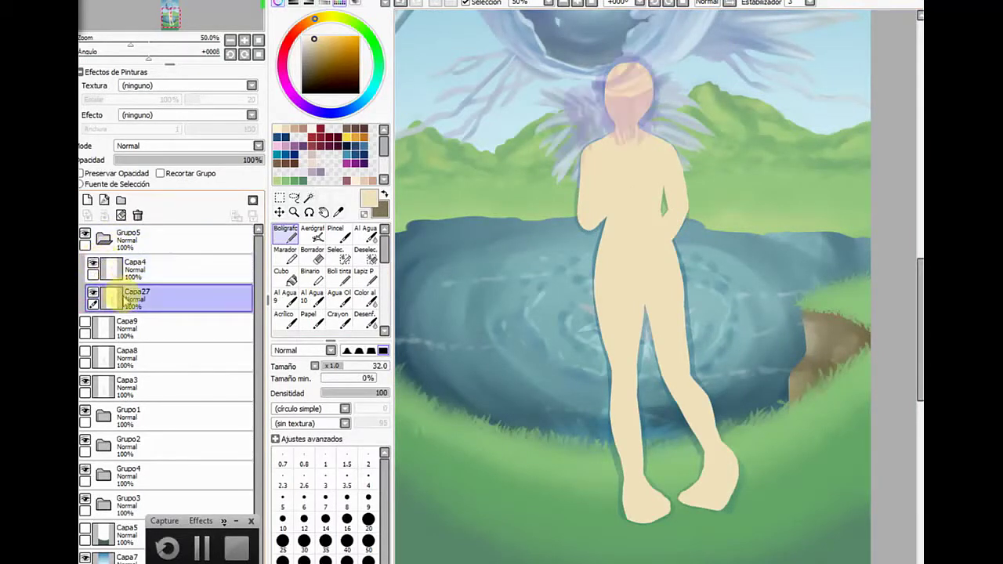
click(88, 201)
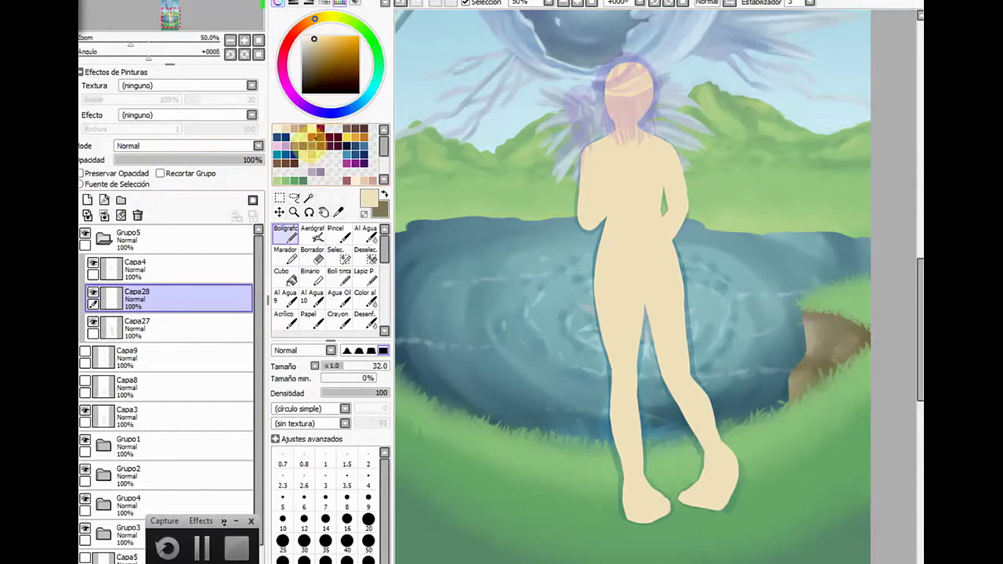
Paint the head hair and side ponytail in pale pink over the sketch, using brush size 17 for outlining and 28 for filling
click(278, 145)
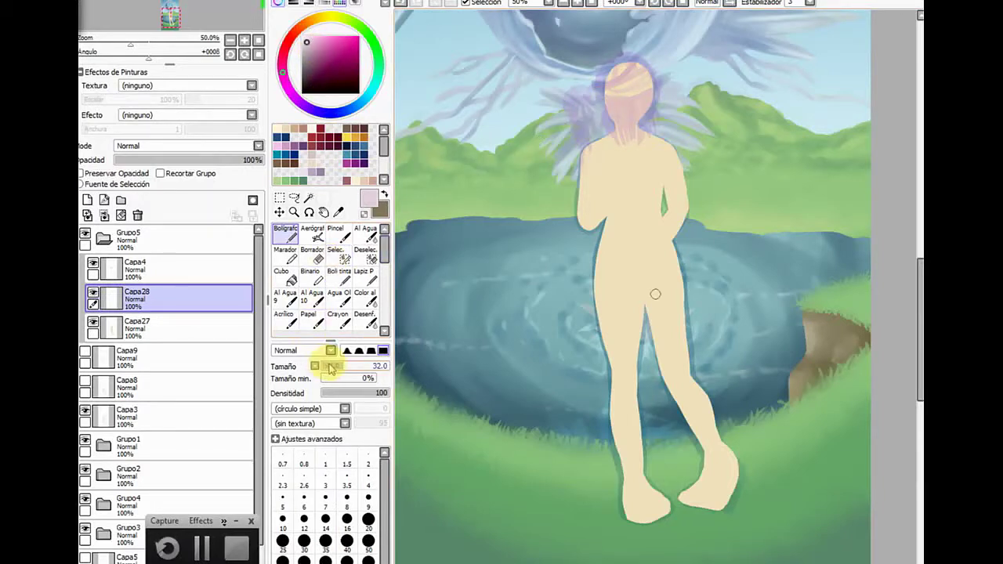
click(332, 367)
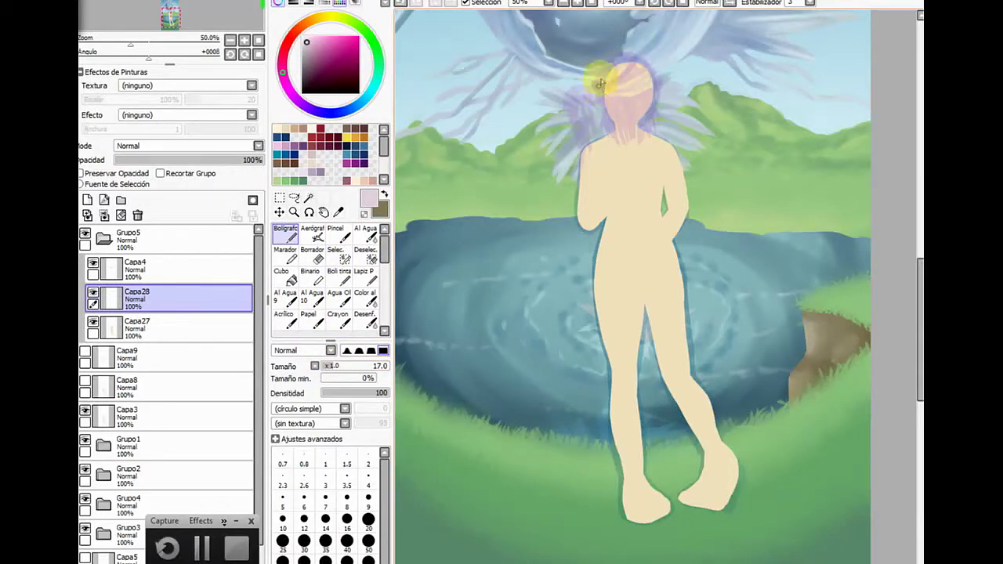
mouse_move(601, 82)
mouse_down()
mouse_move(619, 60)
mouse_move(640, 71)
mouse_move(613, 90)
mouse_move(600, 83)
mouse_move(613, 120)
mouse_move(600, 101)
mouse_move(601, 88)
mouse_move(627, 127)
mouse_move(609, 110)
mouse_move(631, 123)
mouse_move(617, 132)
mouse_move(604, 78)
mouse_move(640, 50)
mouse_move(643, 77)
mouse_up()
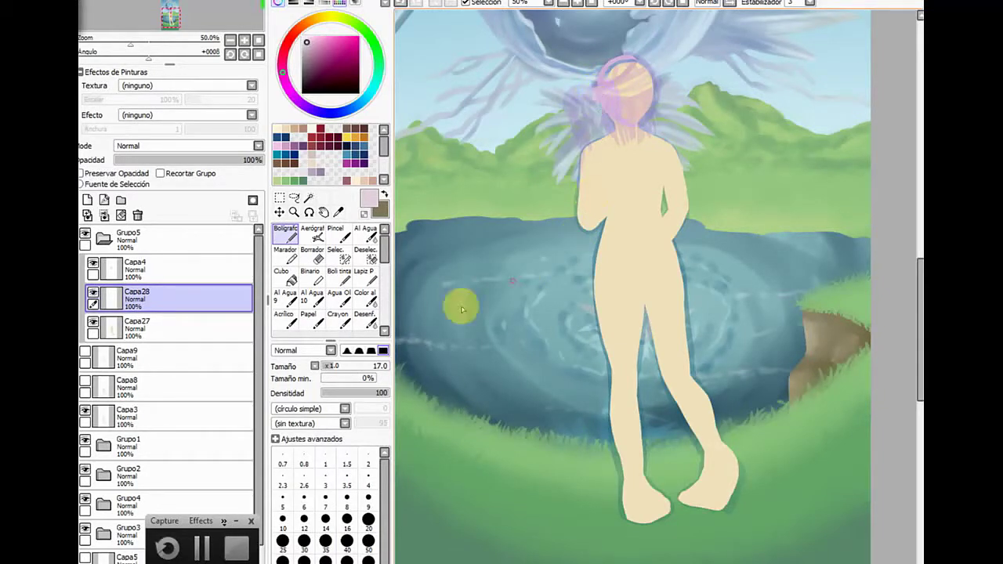
drag(341, 371, 349, 370)
click(611, 85)
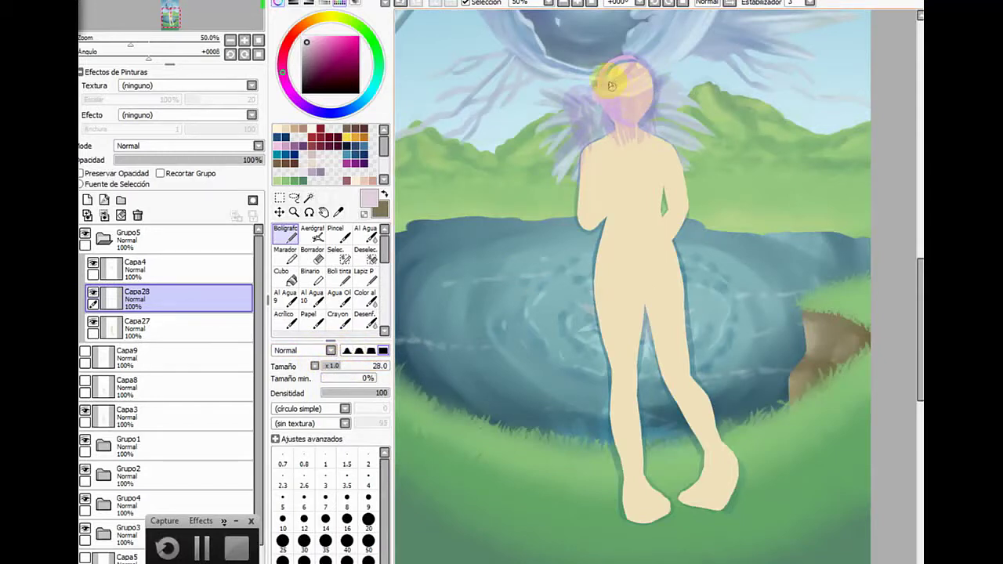
mouse_move(613, 72)
mouse_down()
mouse_move(642, 72)
mouse_move(637, 63)
mouse_move(647, 79)
mouse_move(627, 59)
mouse_move(651, 86)
mouse_move(641, 120)
mouse_move(623, 118)
mouse_move(617, 82)
mouse_move(633, 100)
mouse_move(628, 73)
mouse_move(643, 95)
mouse_move(644, 83)
mouse_move(631, 117)
mouse_move(640, 76)
mouse_up()
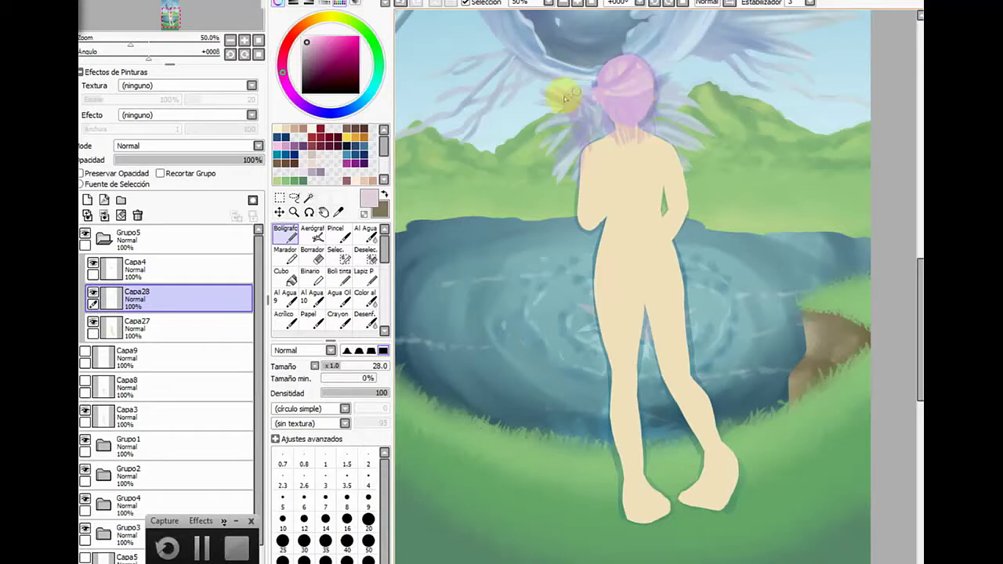
mouse_move(565, 98)
mouse_down()
mouse_move(589, 94)
mouse_move(584, 115)
mouse_move(593, 94)
mouse_move(575, 106)
mouse_move(577, 92)
mouse_move(584, 122)
mouse_move(588, 95)
mouse_move(572, 113)
mouse_move(579, 95)
mouse_move(587, 139)
mouse_move(590, 94)
mouse_move(571, 118)
mouse_move(575, 110)
mouse_move(597, 141)
mouse_move(569, 109)
mouse_move(586, 111)
mouse_move(598, 151)
mouse_move(577, 114)
mouse_move(578, 165)
mouse_move(573, 116)
mouse_move(585, 149)
mouse_move(586, 119)
mouse_move(592, 141)
mouse_move(587, 122)
mouse_move(587, 161)
mouse_move(576, 157)
mouse_move(591, 127)
mouse_move(580, 174)
mouse_move(576, 157)
mouse_move(590, 178)
mouse_move(578, 159)
mouse_move(584, 124)
mouse_move(588, 222)
mouse_move(594, 115)
mouse_move(559, 198)
mouse_move(566, 171)
mouse_move(624, 107)
mouse_move(602, 98)
mouse_move(616, 139)
mouse_up()
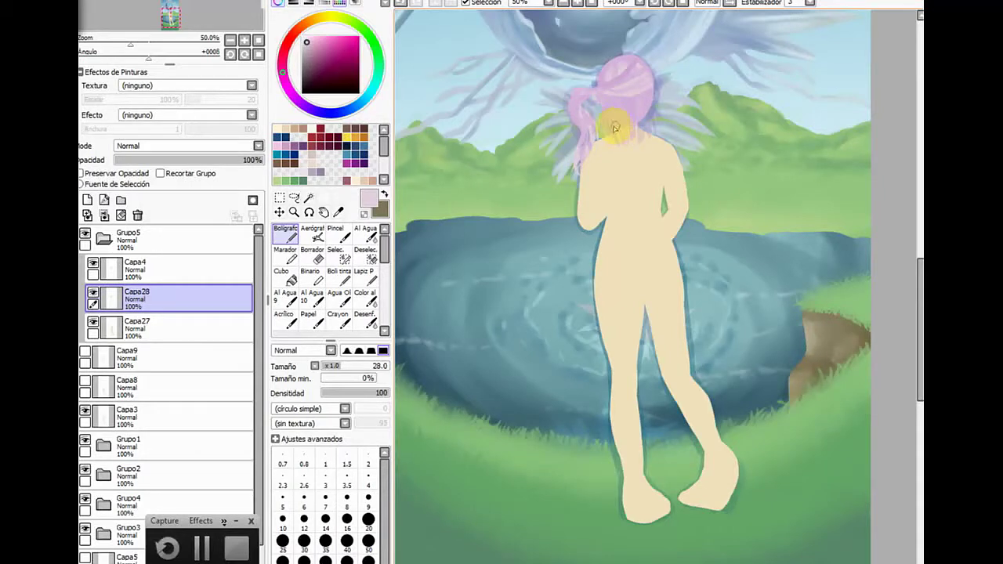
Hide the Capa4 sketch and refine the ponytail and the hair ends at the neck on layer Capa28
click(93, 292)
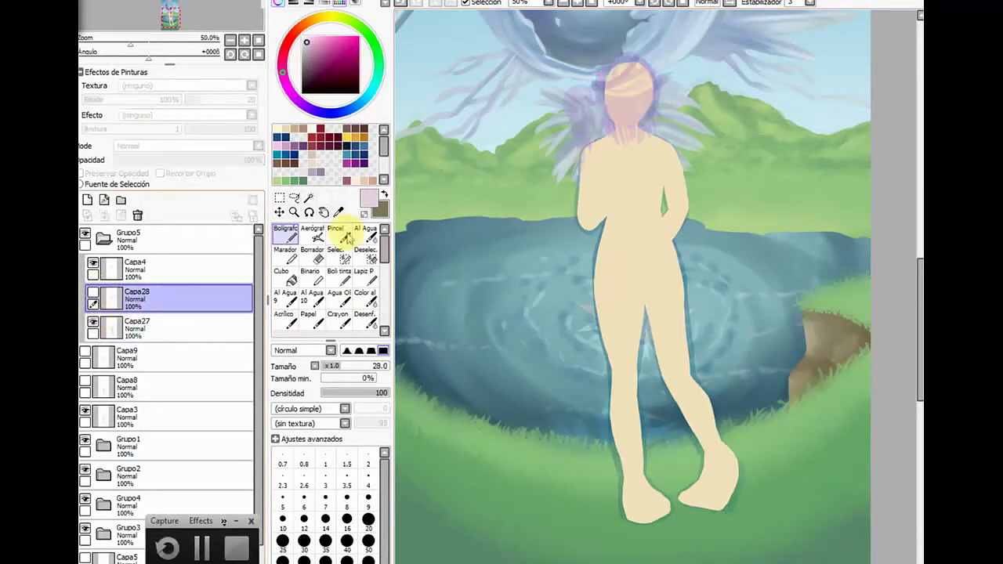
click(93, 291)
click(93, 262)
click(574, 141)
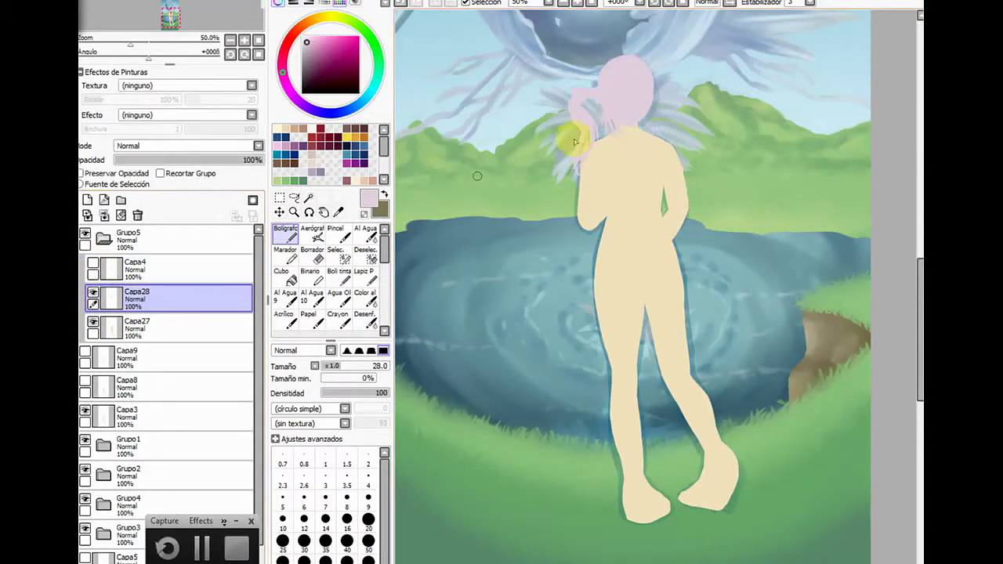
drag(574, 141, 615, 105)
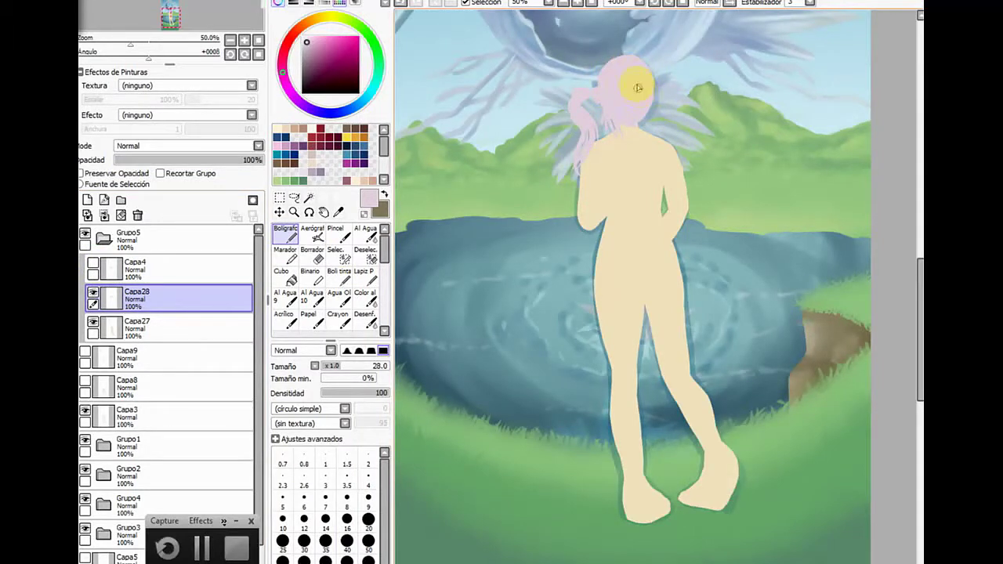
drag(650, 87, 651, 120)
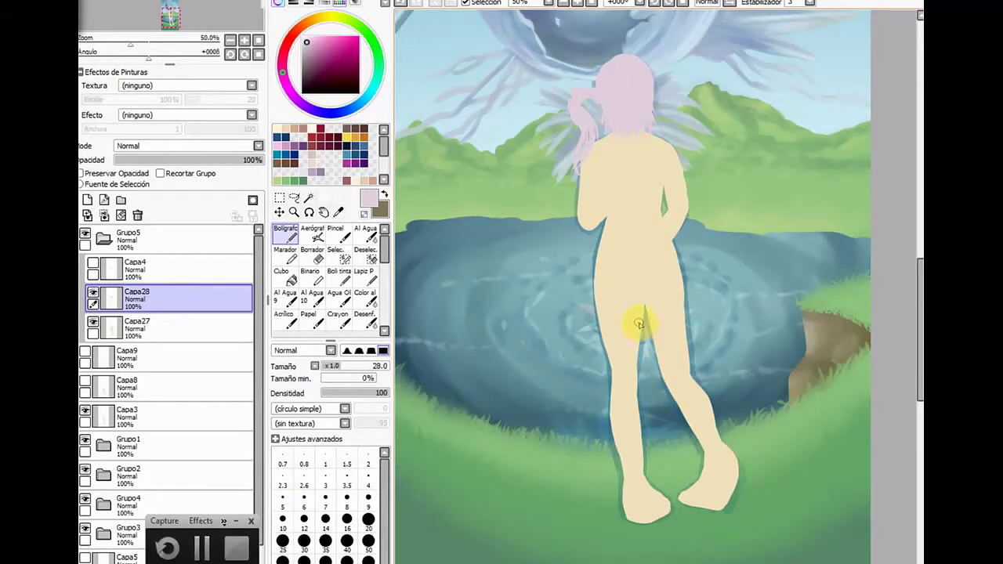
Add a new layer above Capa27 and place the dress sketch layer Capa9 directly beneath it, made visible
click(98, 323)
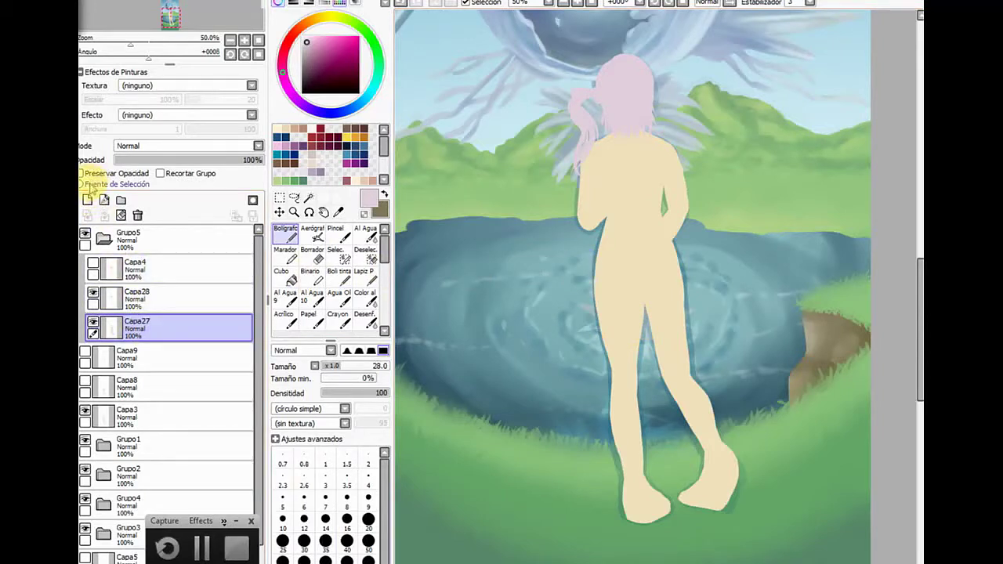
click(87, 199)
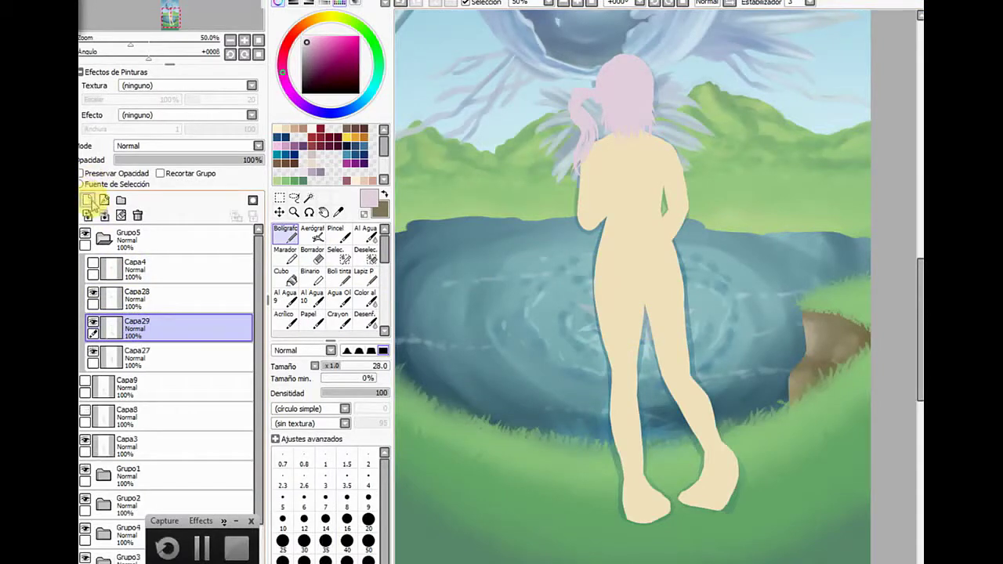
drag(133, 360, 154, 356)
click(93, 354)
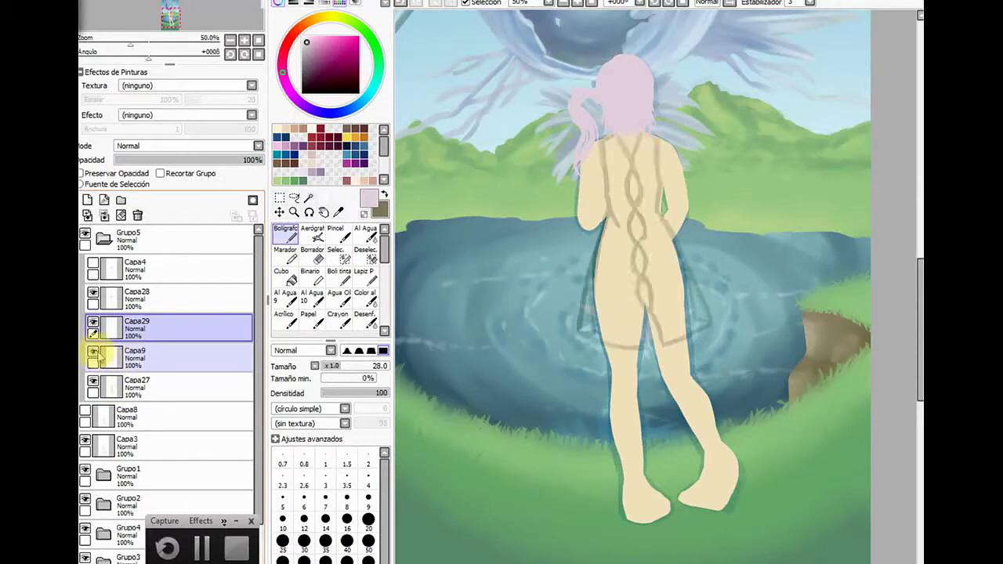
click(94, 354)
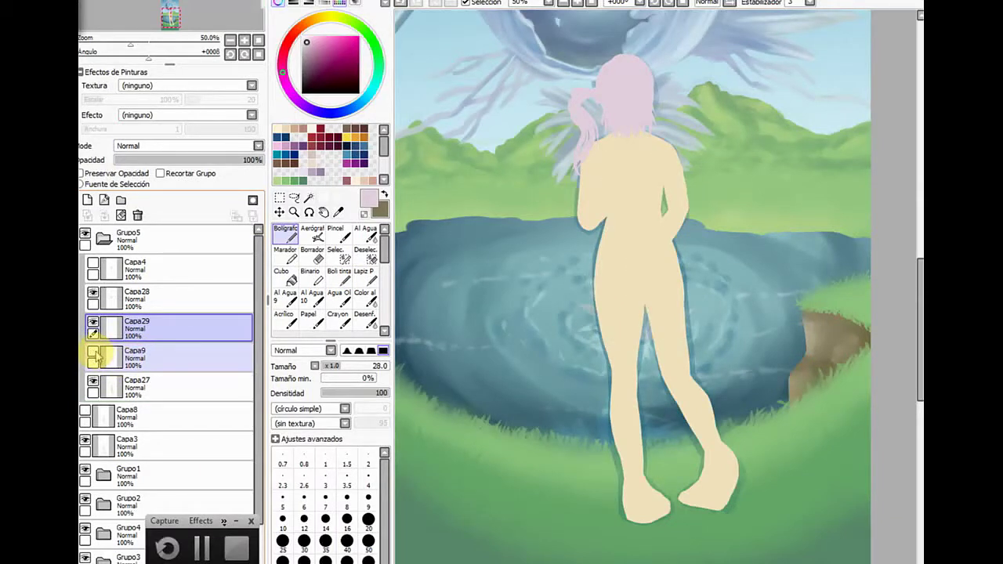
click(94, 353)
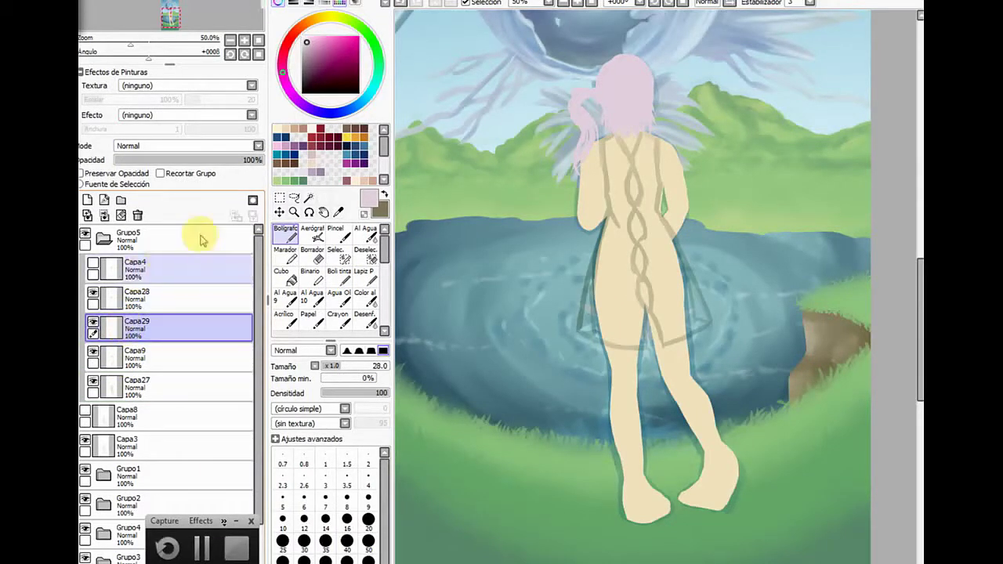
Outline the dress's neckline, armholes and both flared sides in very pale pink on Capa29 with the pen at size 28
click(305, 36)
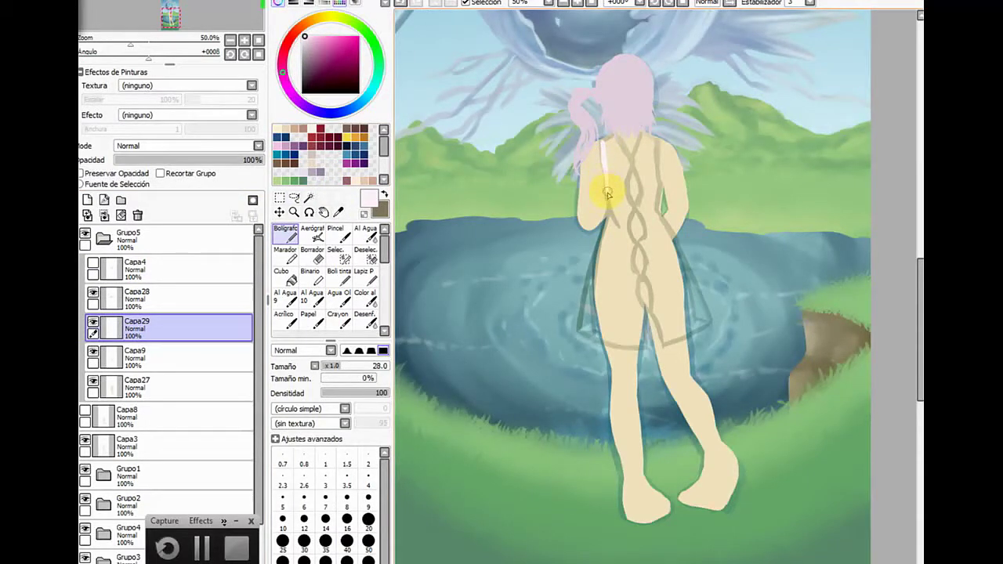
mouse_move(608, 194)
mouse_down()
mouse_move(587, 309)
mouse_move(578, 291)
mouse_move(595, 256)
mouse_move(587, 324)
mouse_move(587, 287)
mouse_move(578, 321)
mouse_move(609, 237)
mouse_move(605, 141)
mouse_up()
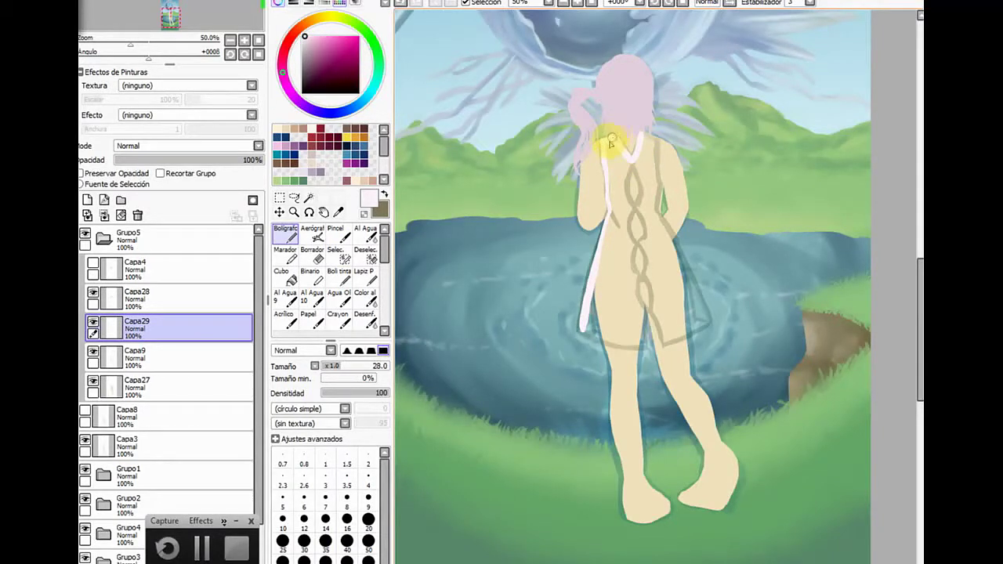
drag(610, 142, 646, 142)
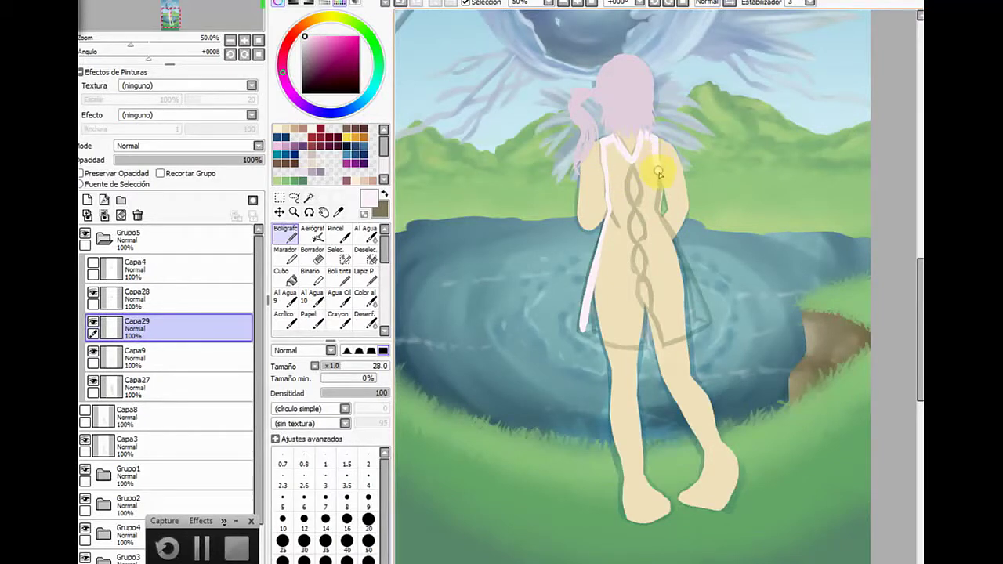
drag(653, 183, 664, 239)
click(312, 256)
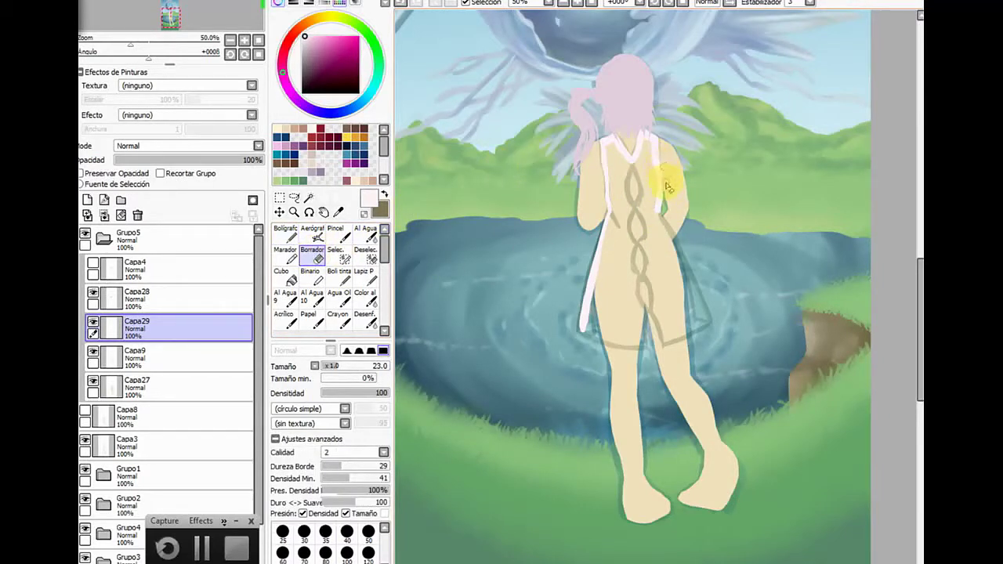
click(285, 233)
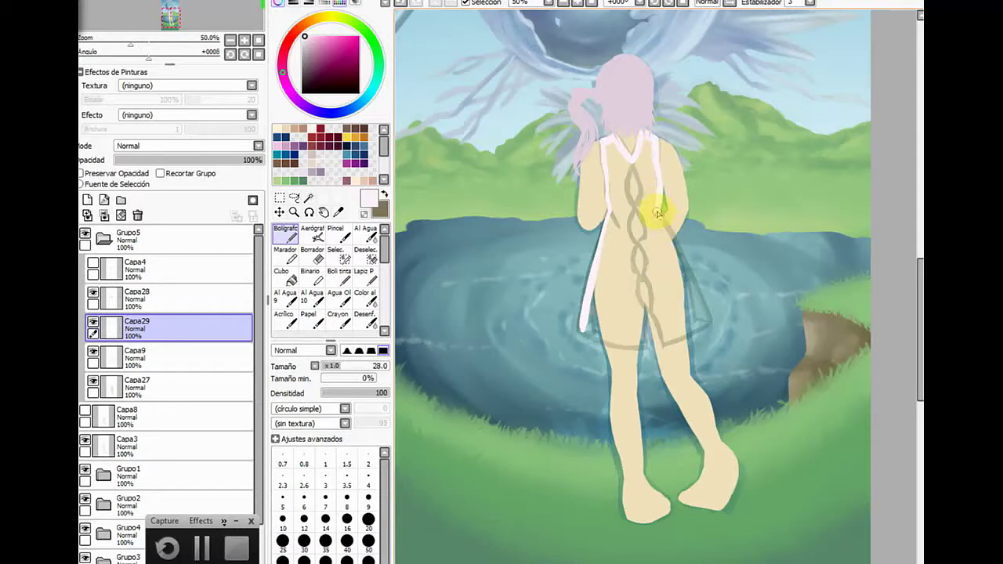
mouse_move(657, 214)
mouse_down()
mouse_move(684, 265)
mouse_move(680, 257)
mouse_move(672, 265)
mouse_move(709, 321)
mouse_up()
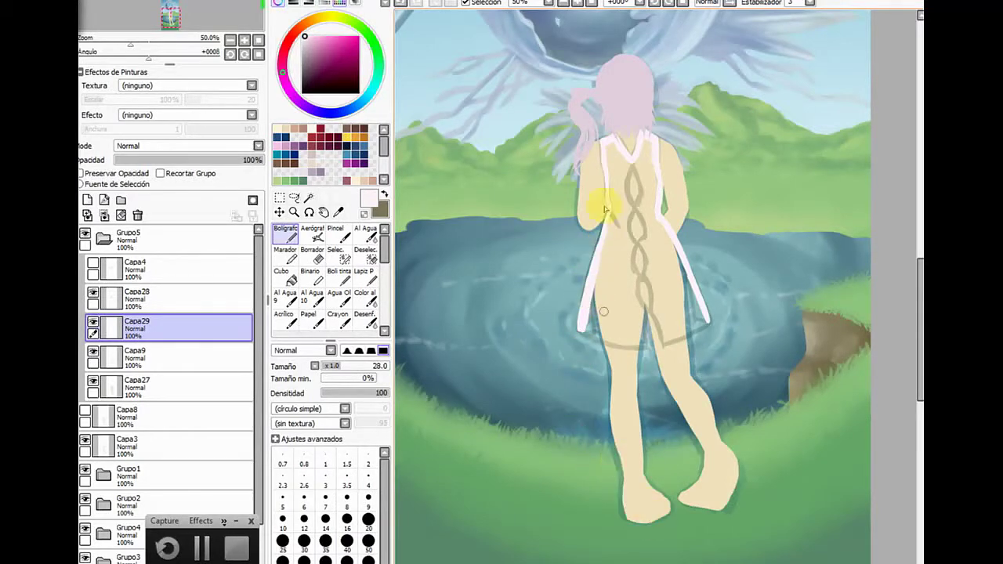
Trace the dress's hem and its centre slit in the same very pale pink to close the outline
click(668, 3)
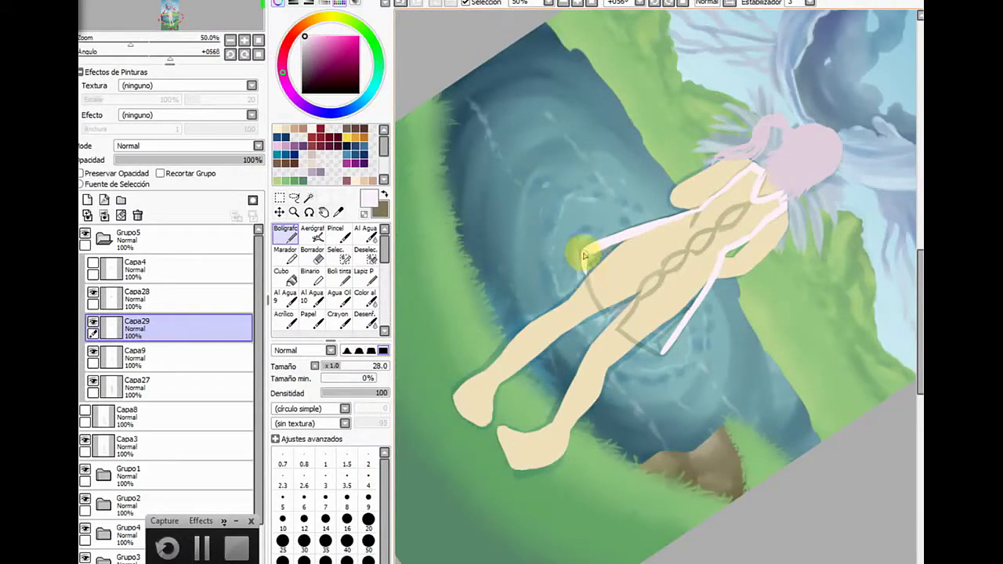
drag(579, 250, 602, 306)
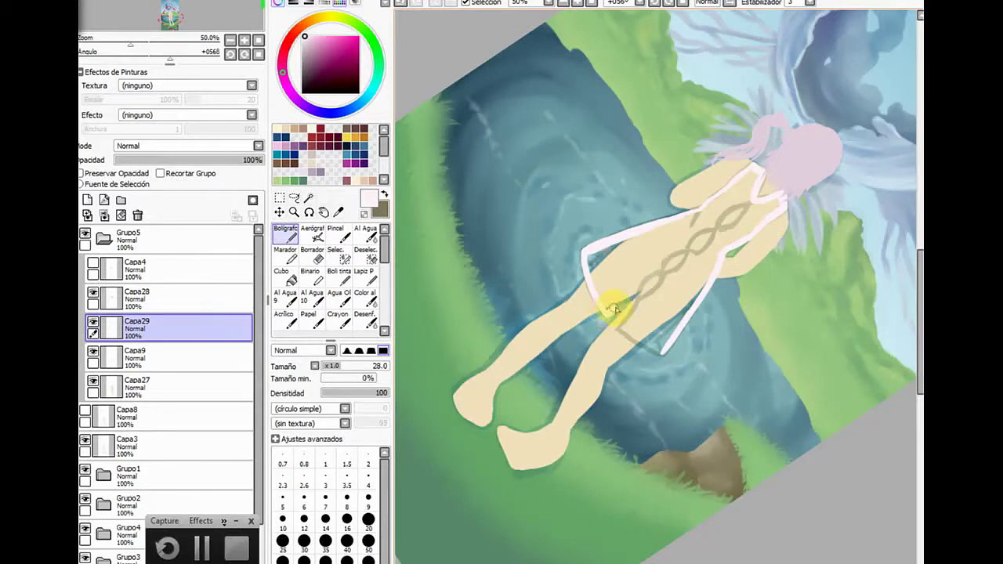
mouse_move(637, 299)
mouse_down()
mouse_move(629, 372)
mouse_move(612, 362)
mouse_move(623, 327)
mouse_move(664, 355)
mouse_up()
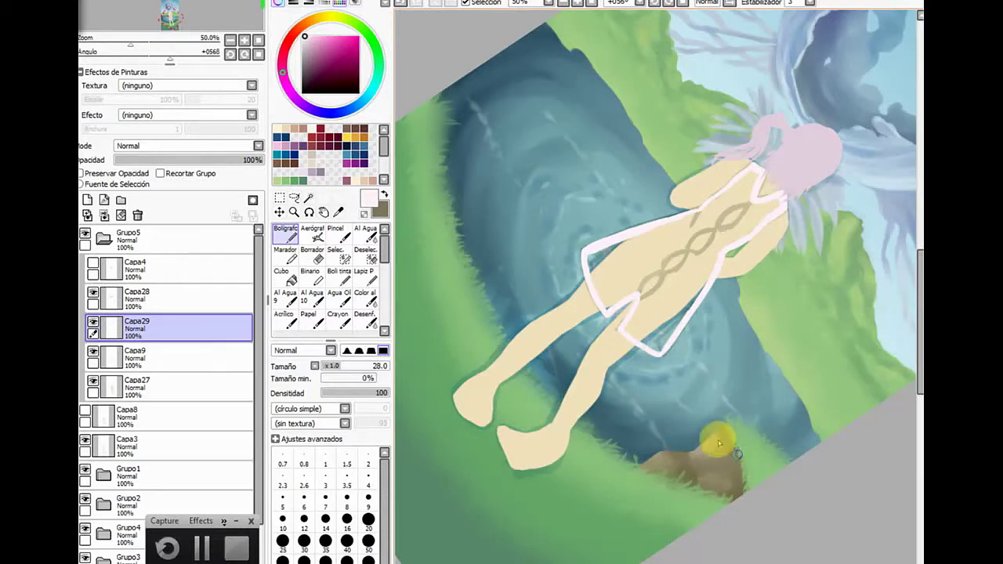
click(637, 4)
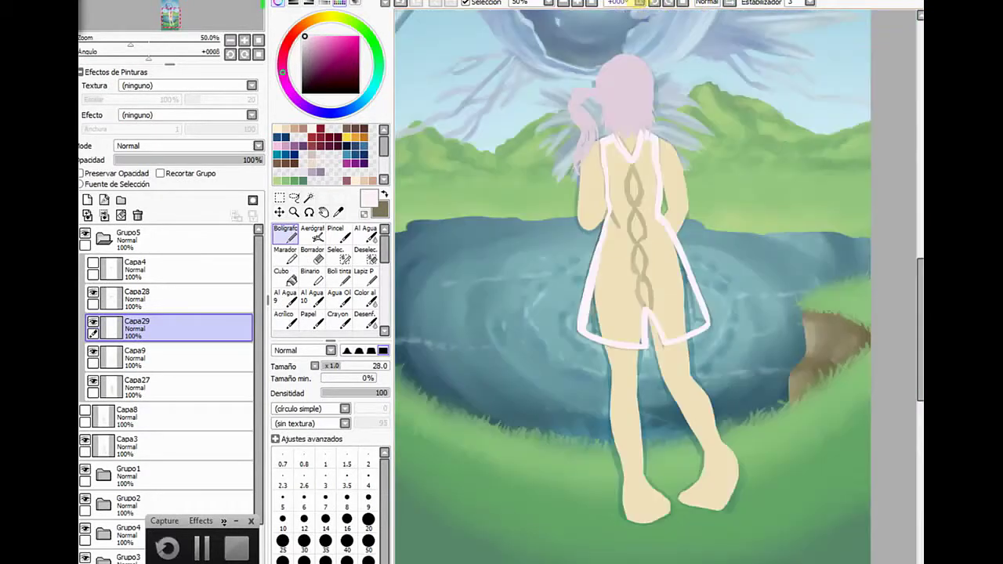
Trace the crossed lacing down the back of the dress and bucket-fill both halves with the very pale pink
mouse_move(627, 182)
mouse_down()
mouse_move(644, 232)
mouse_move(631, 262)
mouse_move(651, 298)
mouse_move(640, 302)
mouse_move(648, 251)
mouse_move(628, 230)
mouse_move(641, 187)
mouse_move(631, 147)
mouse_up()
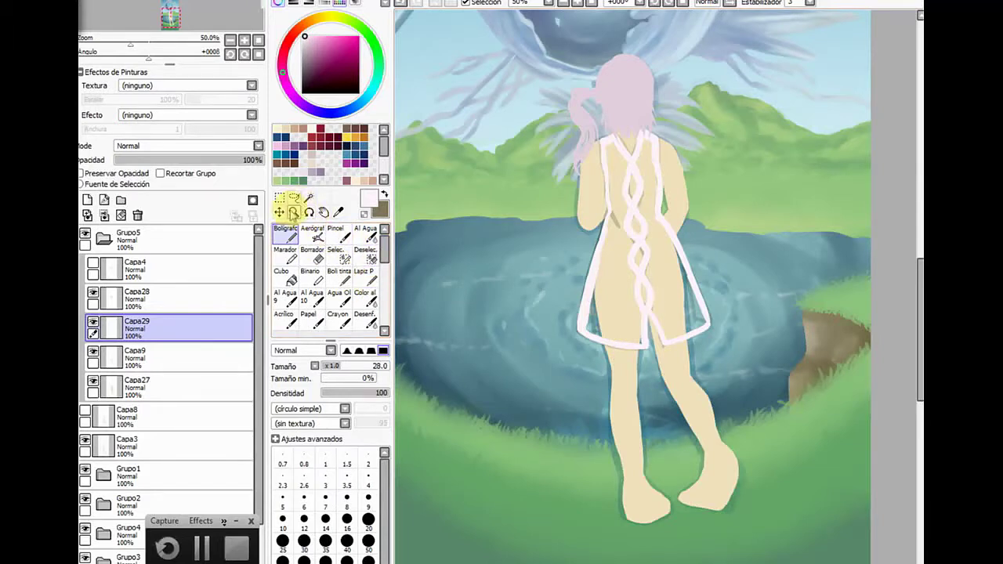
click(286, 279)
click(642, 258)
click(660, 268)
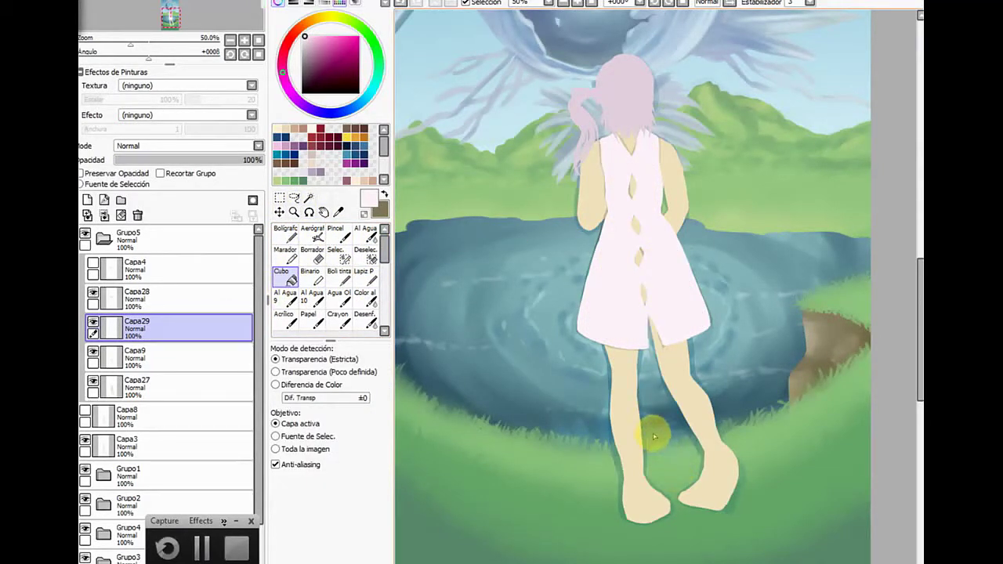
Touch up the dress with the pen at size 12, reduce Capa29's opacity to 34%, and hide the layer
click(287, 233)
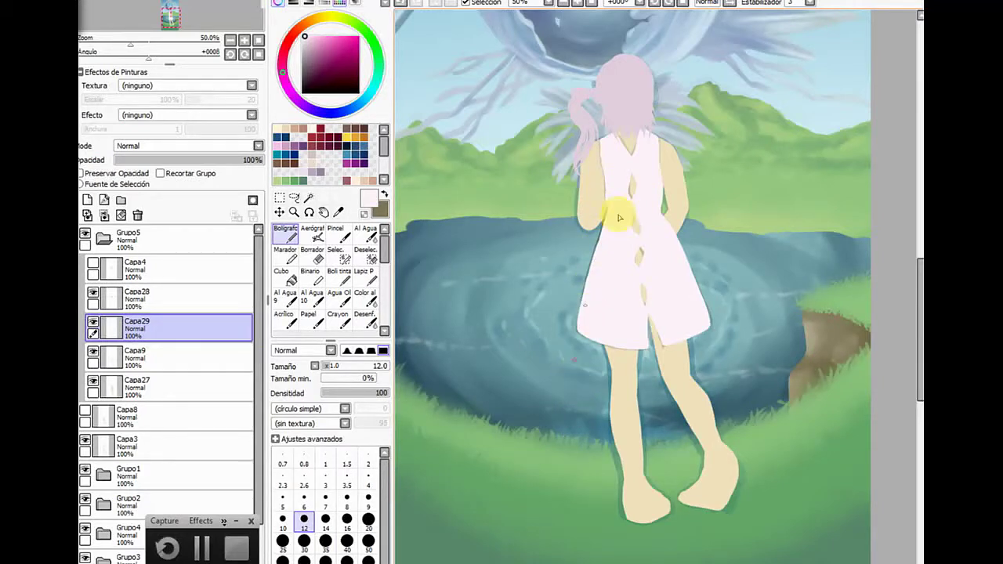
click(171, 160)
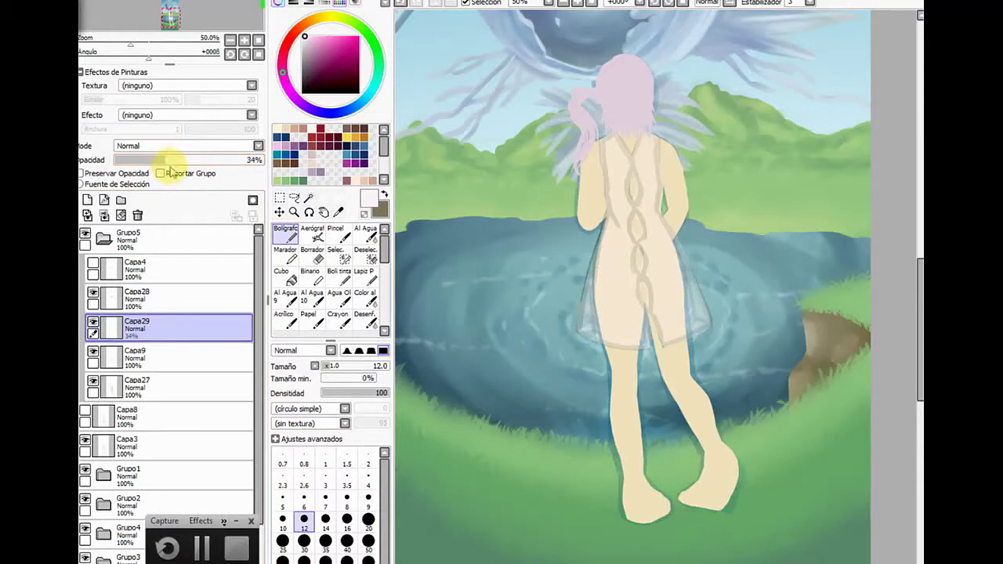
click(92, 325)
Move the sketch layers Capa9 and Capa4 out of Grupo5, placing them between Capa8 and Capa3
drag(129, 357, 130, 423)
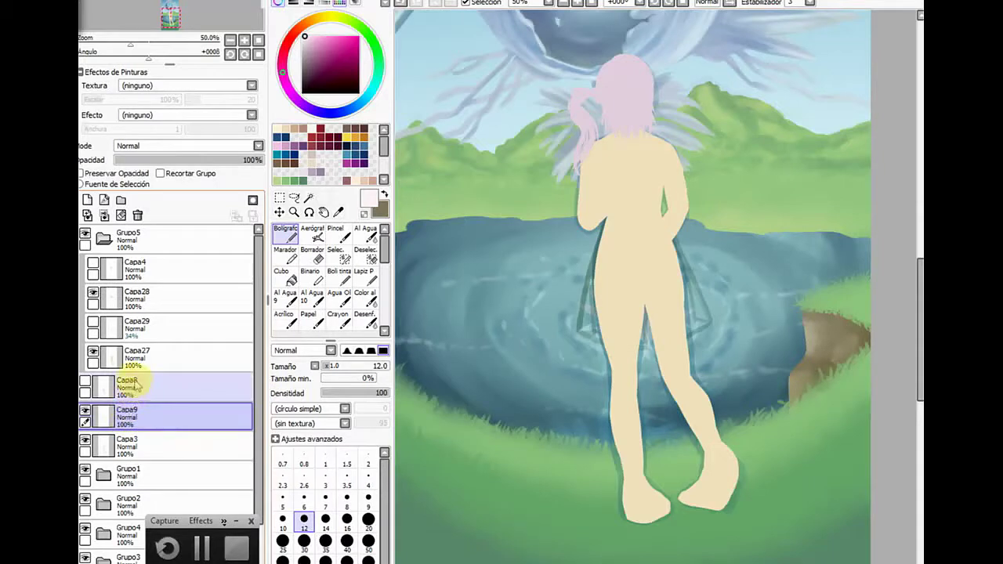
click(151, 322)
mouse_move(154, 319)
mouse_down()
mouse_move(157, 410)
mouse_move(165, 320)
mouse_up()
click(137, 269)
drag(137, 269, 130, 385)
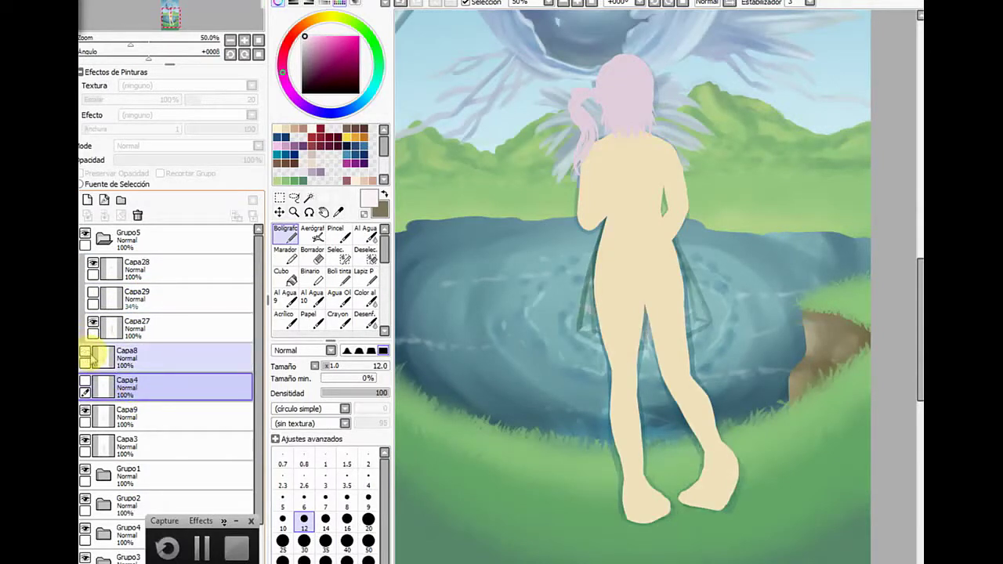
Move the sketch layer Capa8 into Grupo5, make it visible, and add an empty layer directly above Capa27
mouse_move(86, 356)
mouse_down()
mouse_move(123, 347)
mouse_move(150, 325)
mouse_up()
click(93, 323)
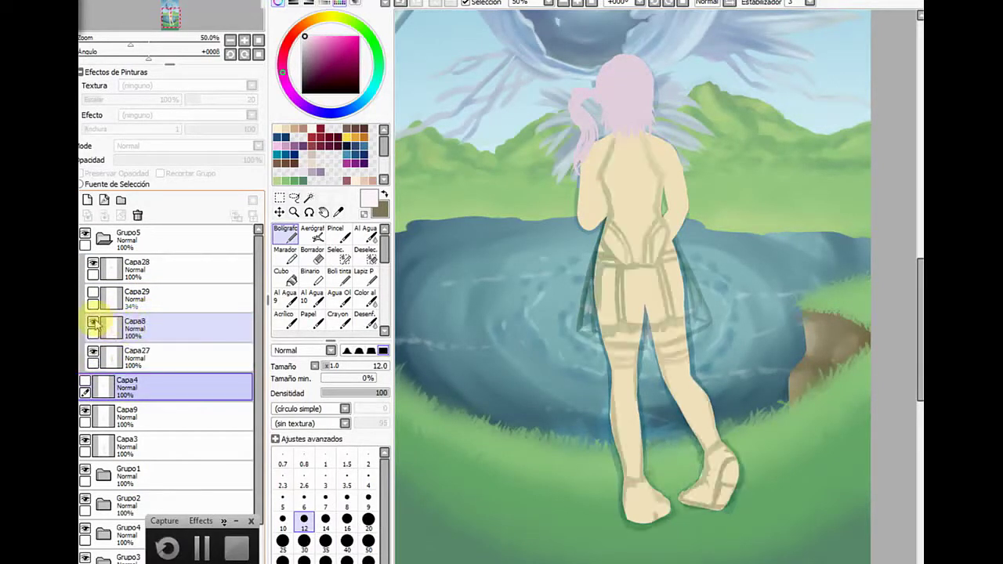
click(127, 352)
click(87, 199)
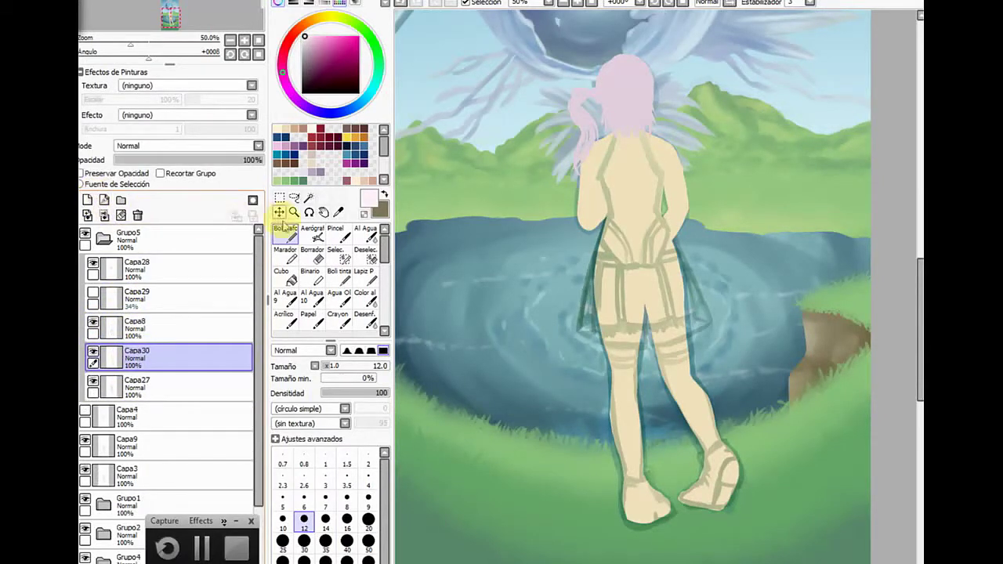
Set the paint color to white and the pen size to 16, and move Capa30 above the Capa8 sketch
click(323, 33)
drag(321, 37, 291, 32)
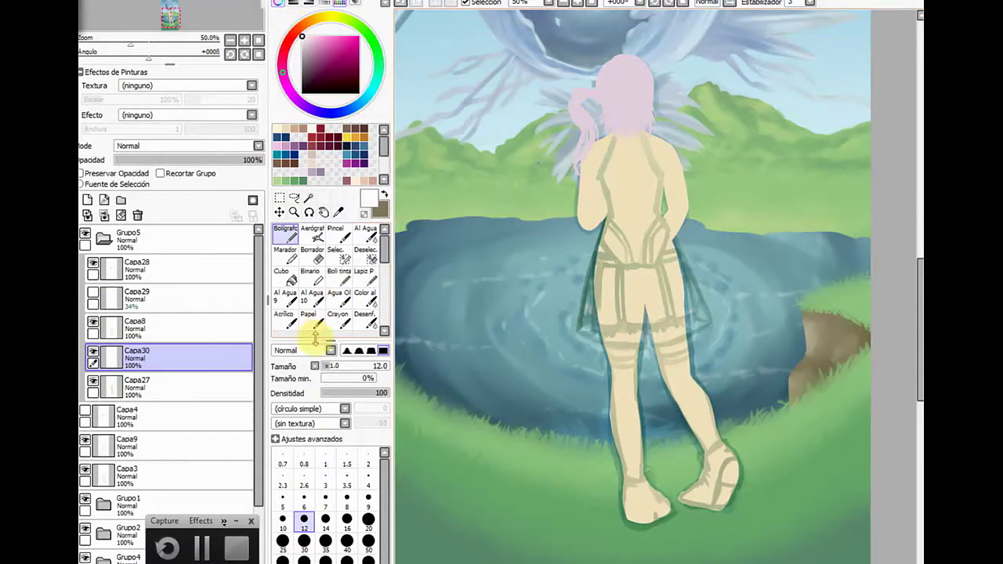
click(335, 370)
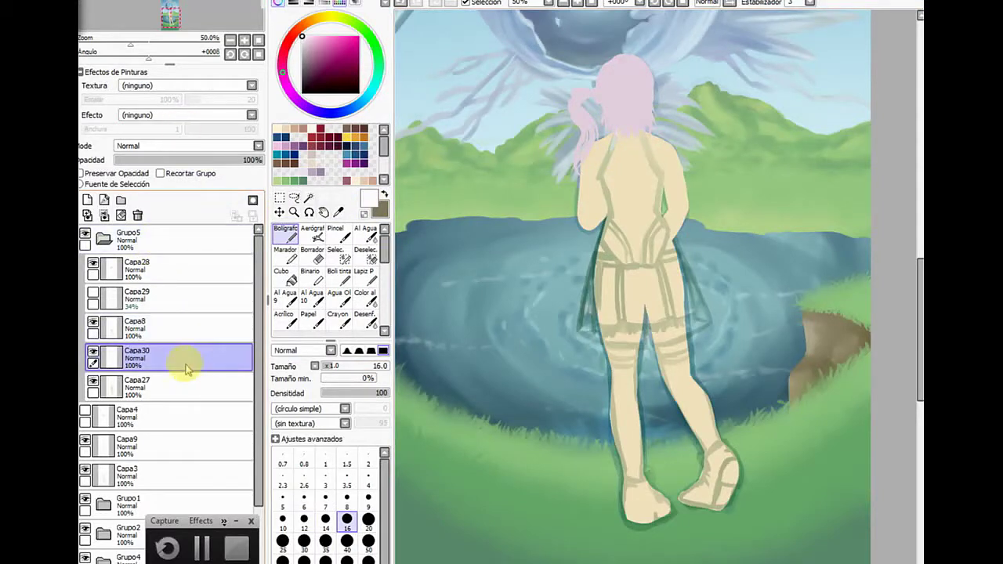
drag(186, 363, 190, 320)
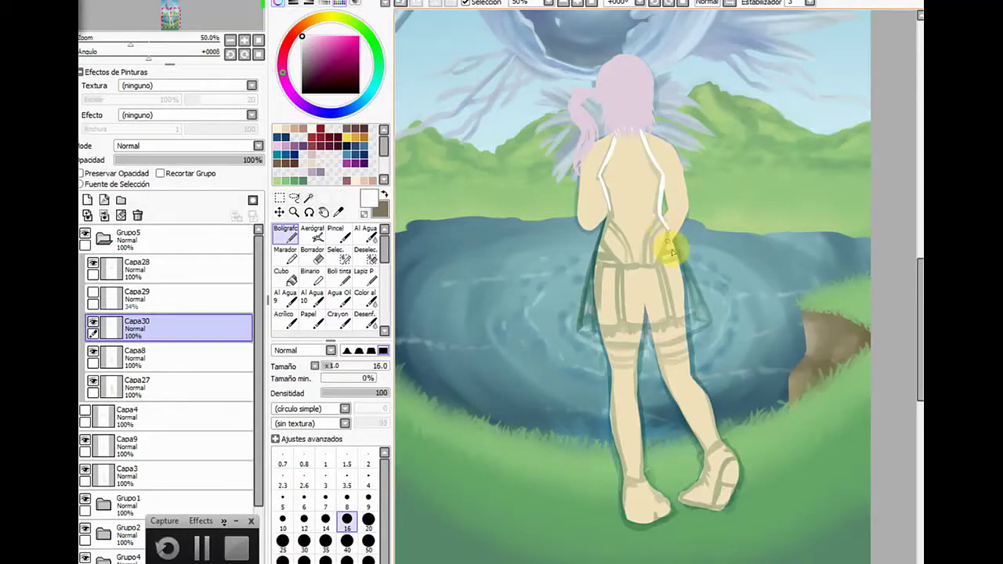
Outline and bucket-fill the sleeveless torso garment in white on Capa30, using the eraser at size 10 to trim its edges
drag(669, 234, 656, 262)
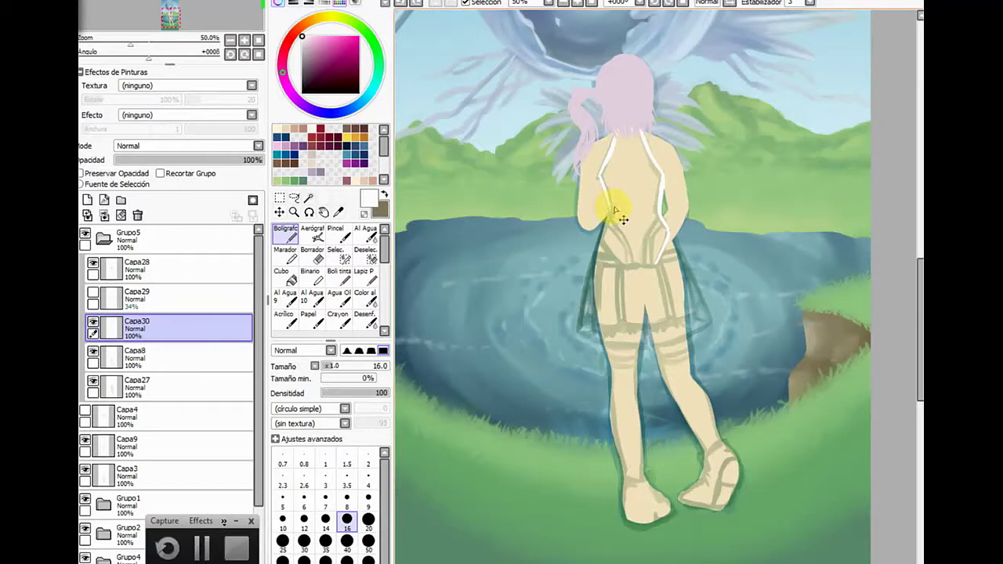
drag(611, 212, 602, 238)
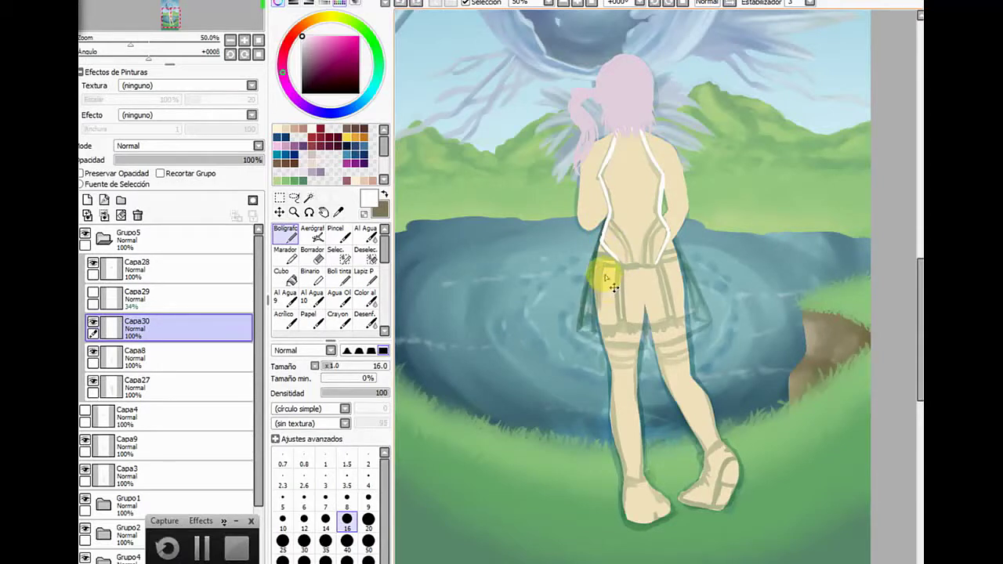
click(313, 254)
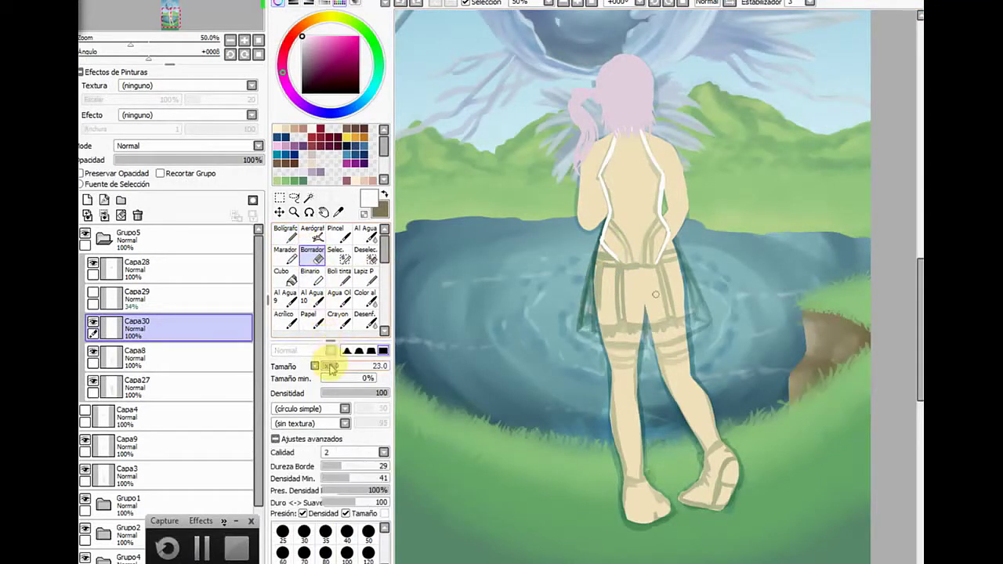
click(329, 366)
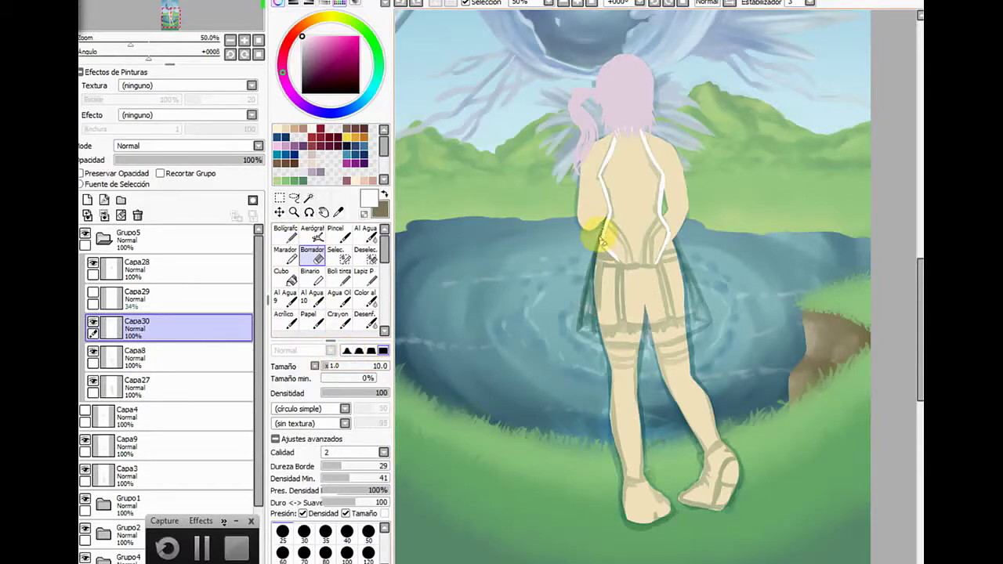
click(285, 233)
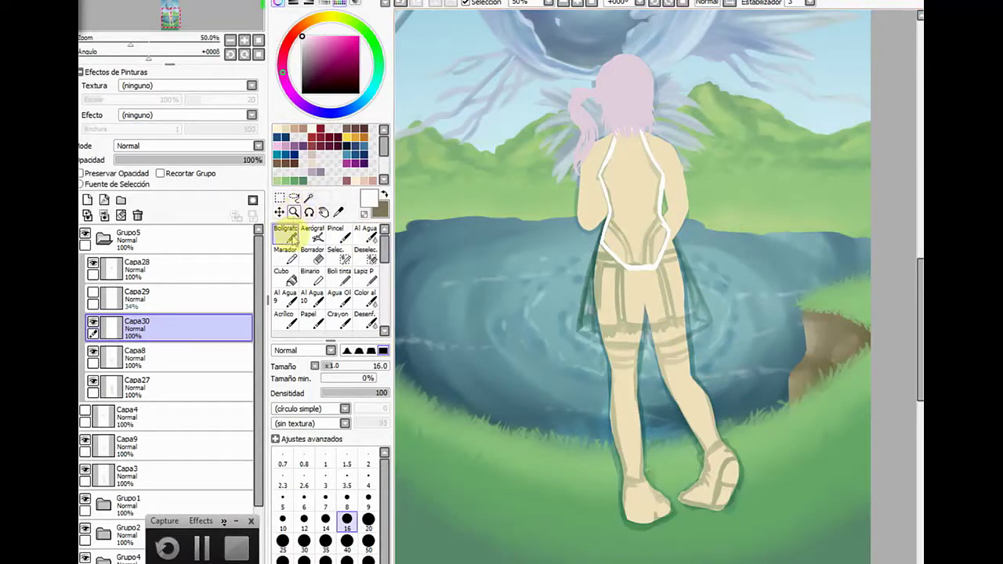
click(284, 276)
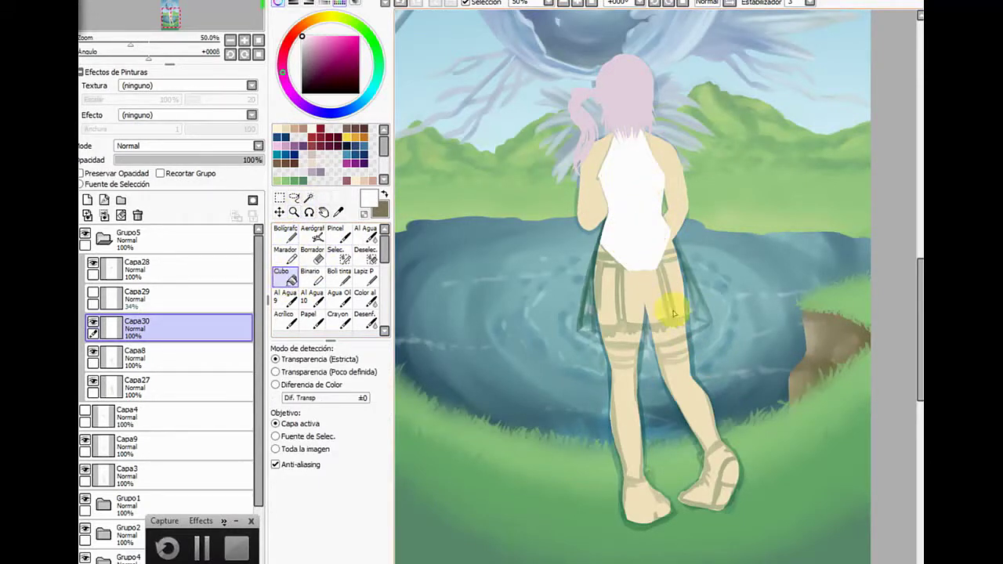
click(310, 253)
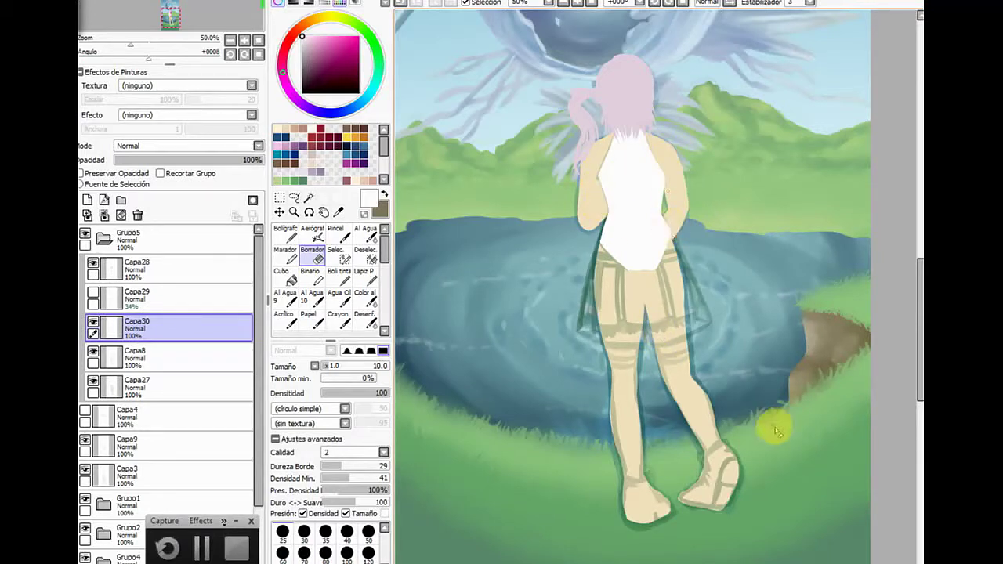
Check the garment sketch by toggling Capa8's visibility, and add an empty layer directly above it
click(125, 357)
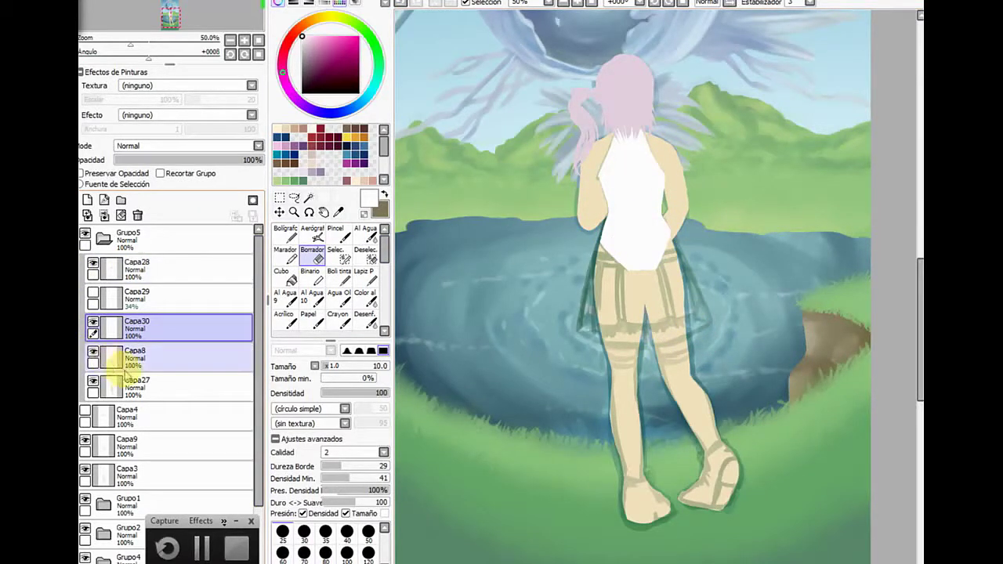
click(93, 352)
click(93, 352)
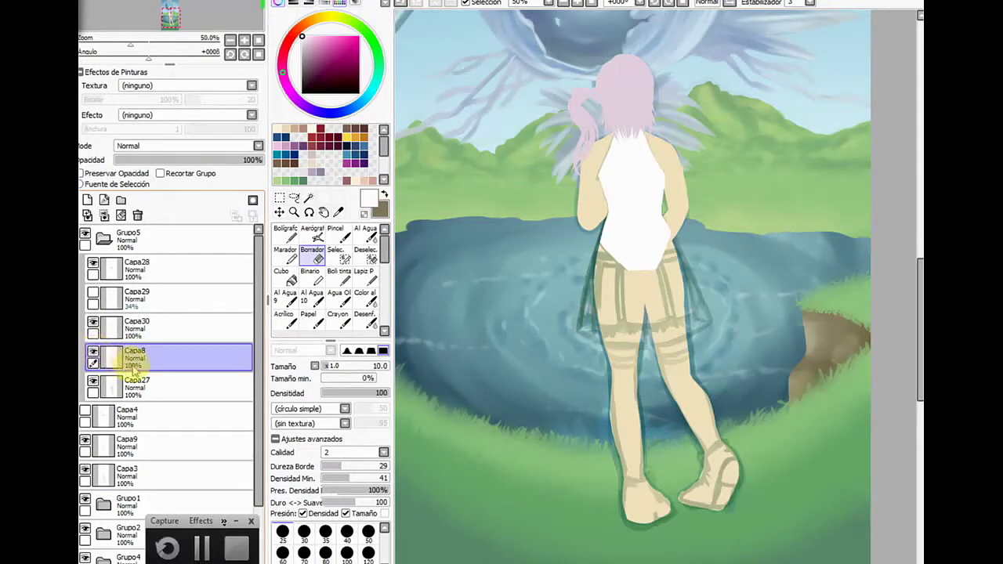
click(88, 200)
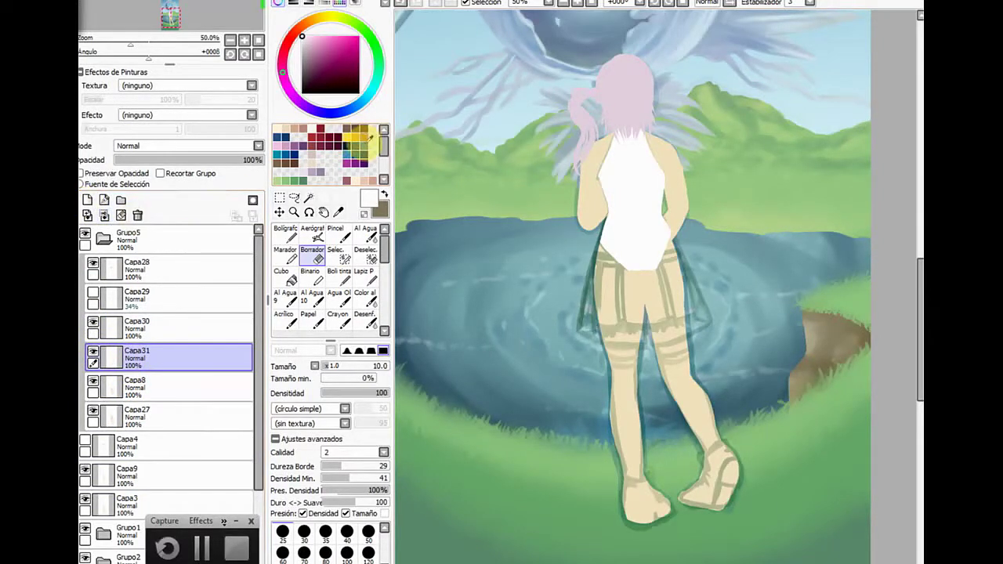
Outline the flared skirt in muted red on Capa31 with the pen at size 16, following the sketch from waist to wavy hem
click(320, 129)
drag(312, 52, 334, 47)
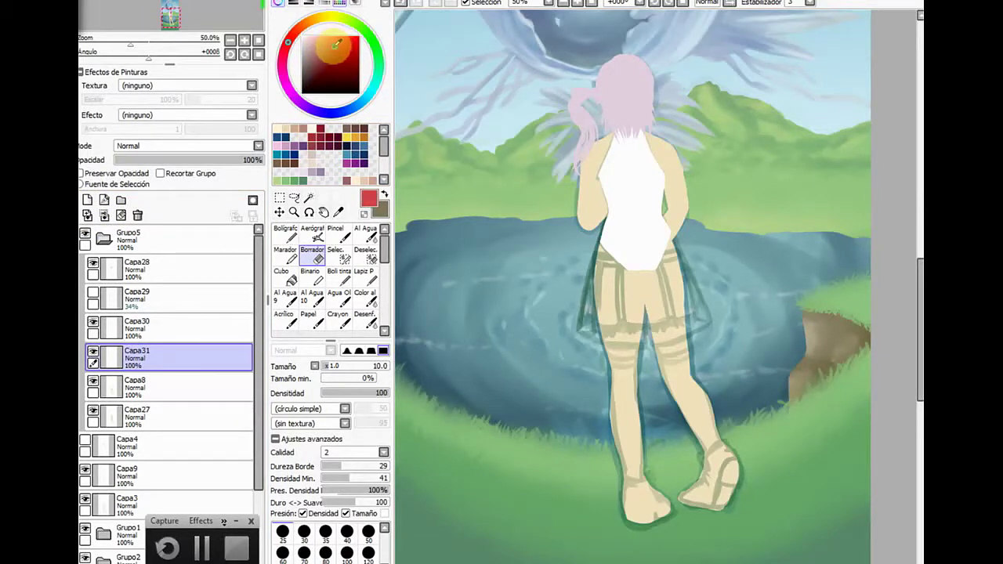
click(289, 43)
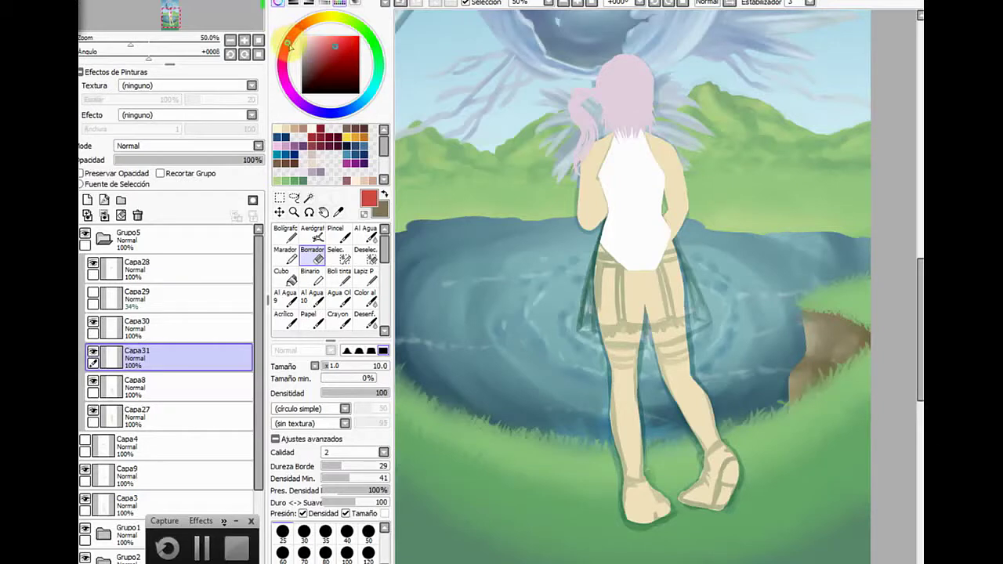
click(287, 44)
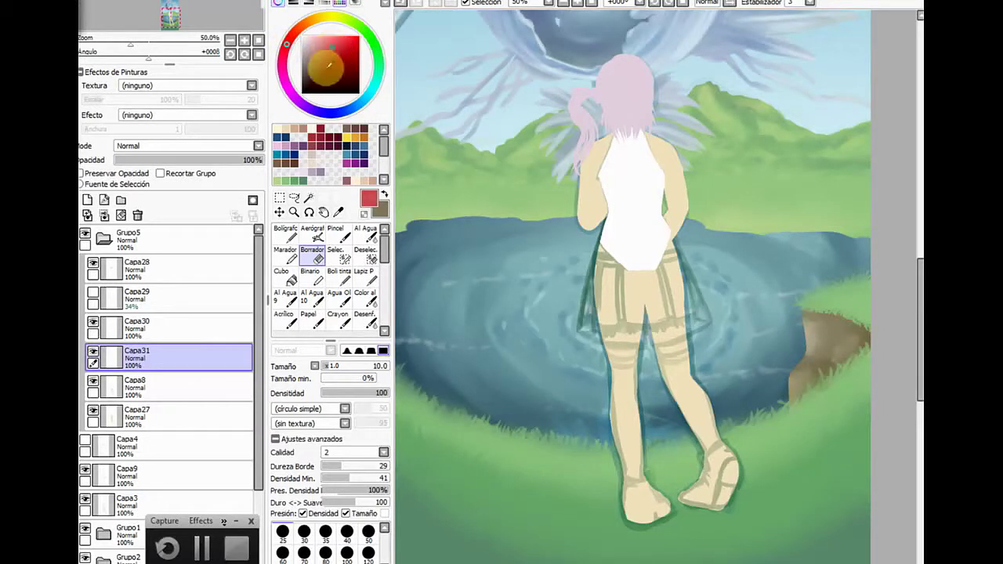
click(285, 232)
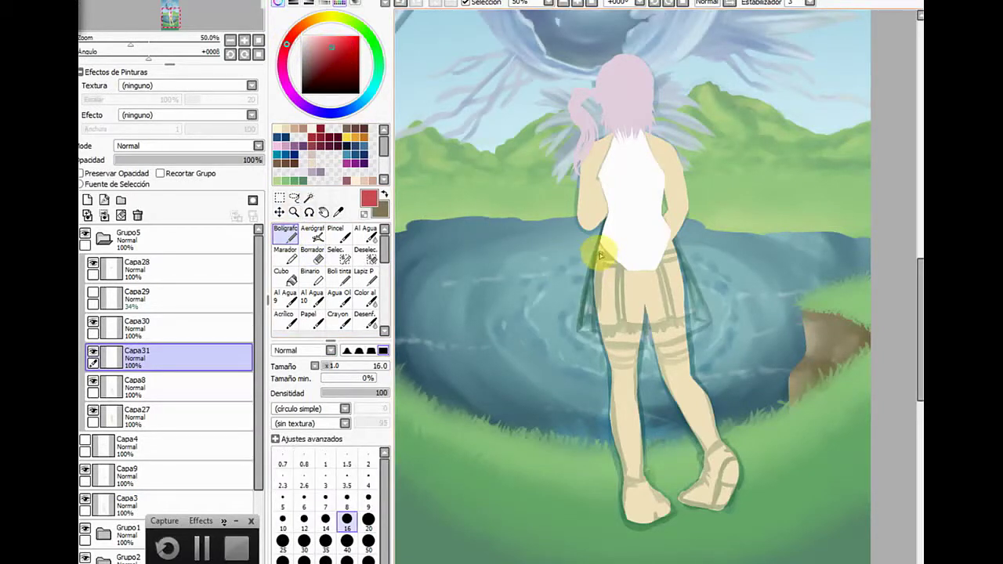
mouse_move(600, 252)
mouse_down()
mouse_move(611, 255)
mouse_move(599, 253)
mouse_up()
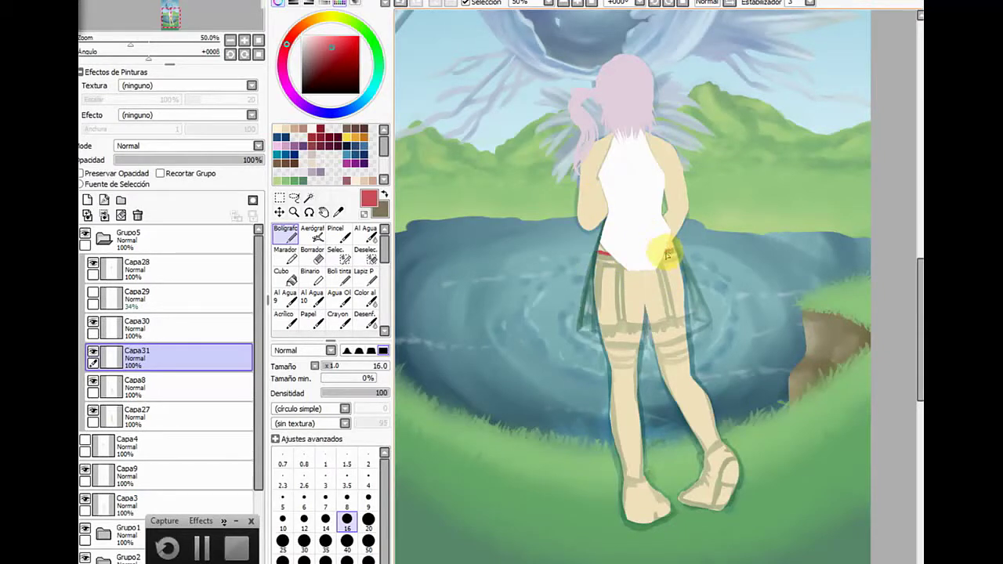
drag(662, 252, 672, 250)
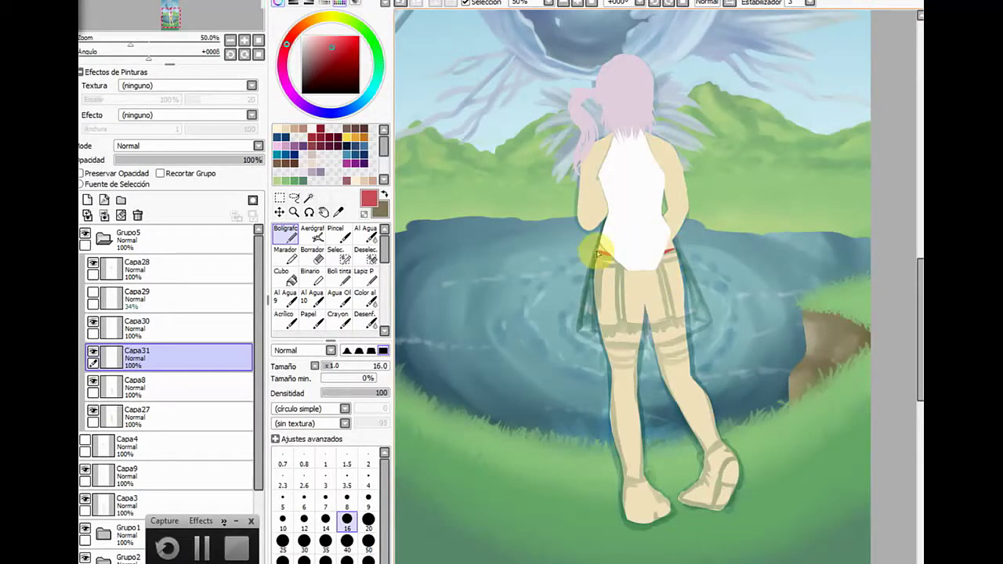
mouse_move(597, 252)
mouse_down()
mouse_move(582, 314)
mouse_move(637, 330)
mouse_up()
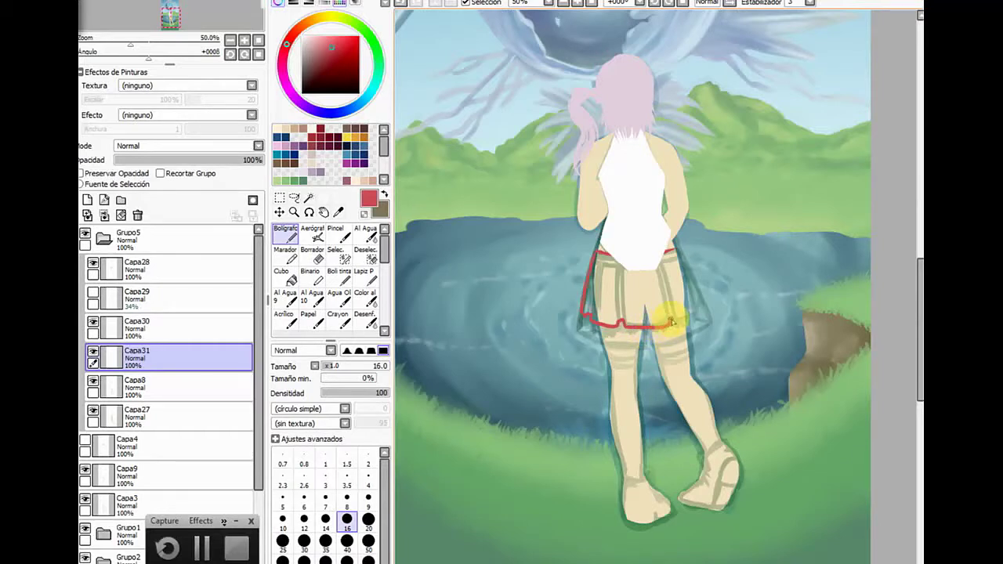
drag(691, 320, 697, 317)
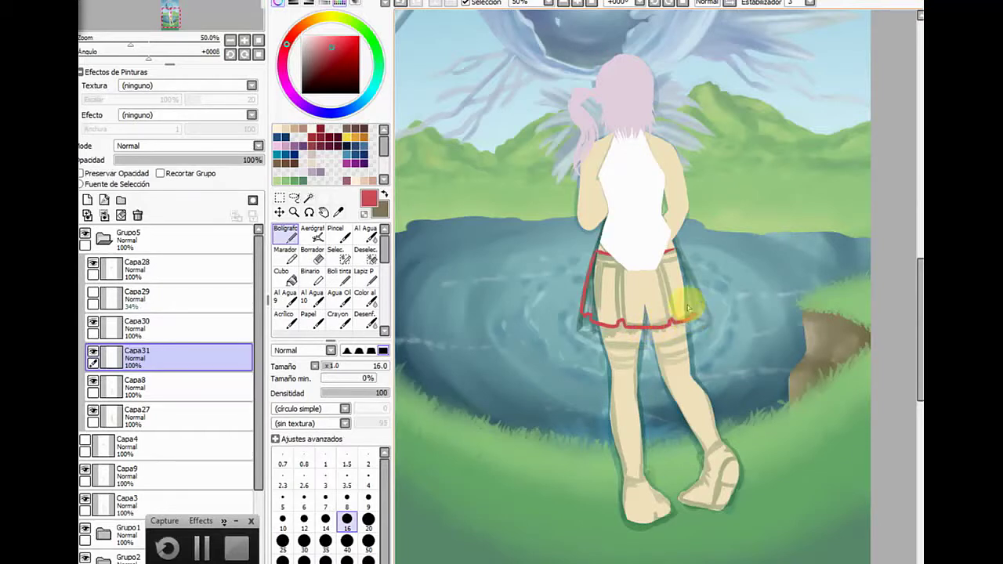
drag(676, 248, 694, 314)
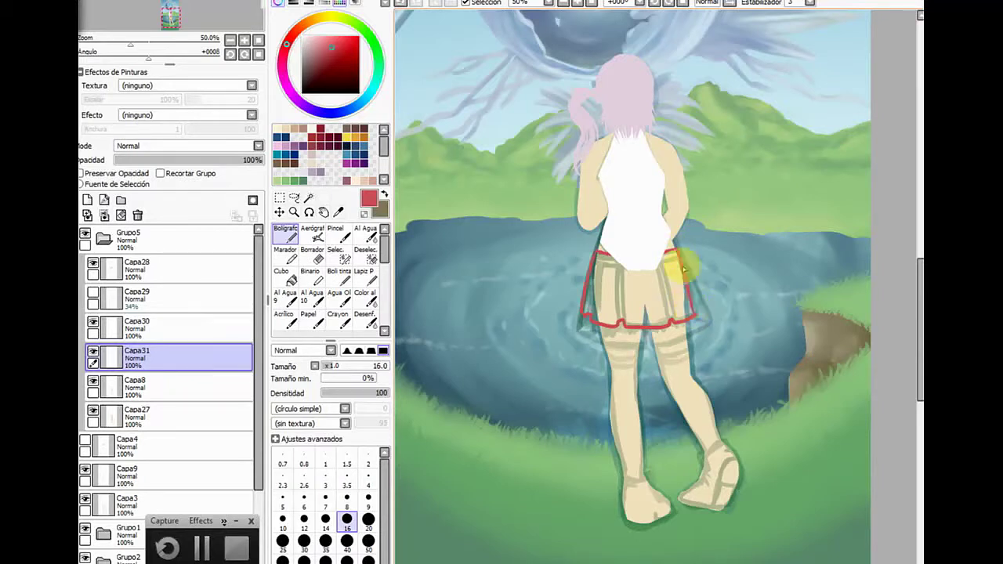
drag(688, 276, 699, 318)
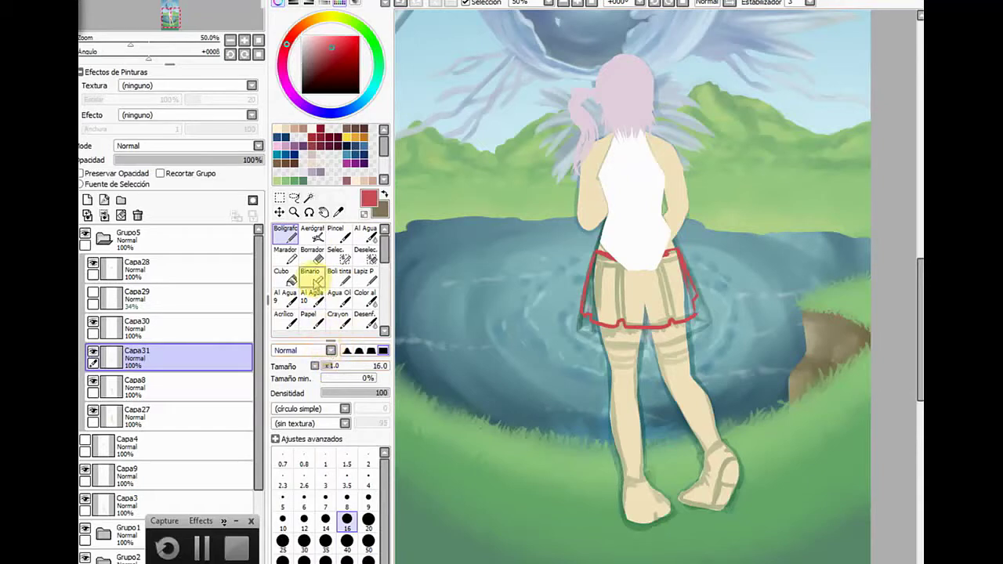
Clean up the skirt outline's right side with the eraser at size 10 and redraw it so it meets the hem's corner
click(312, 254)
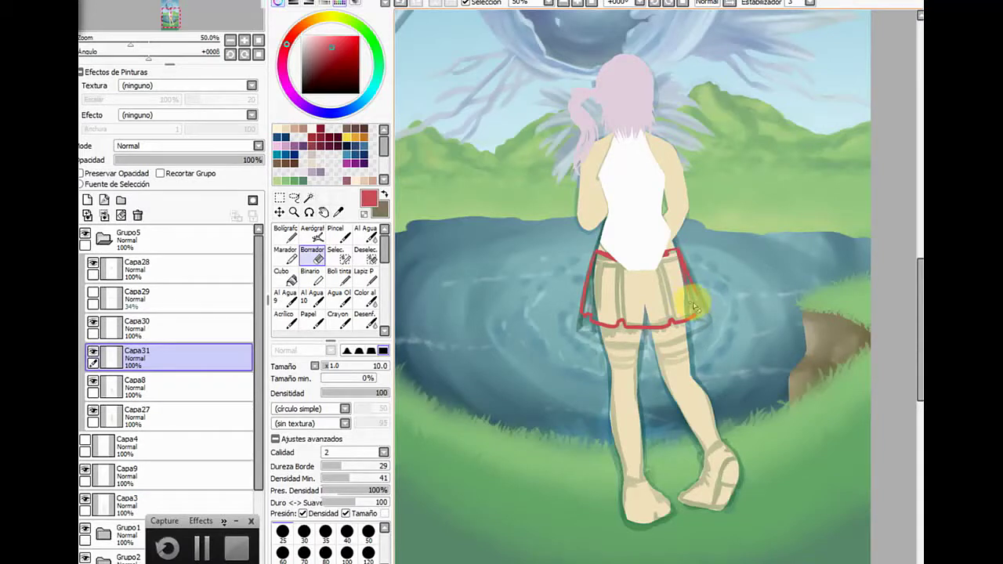
drag(694, 306, 693, 315)
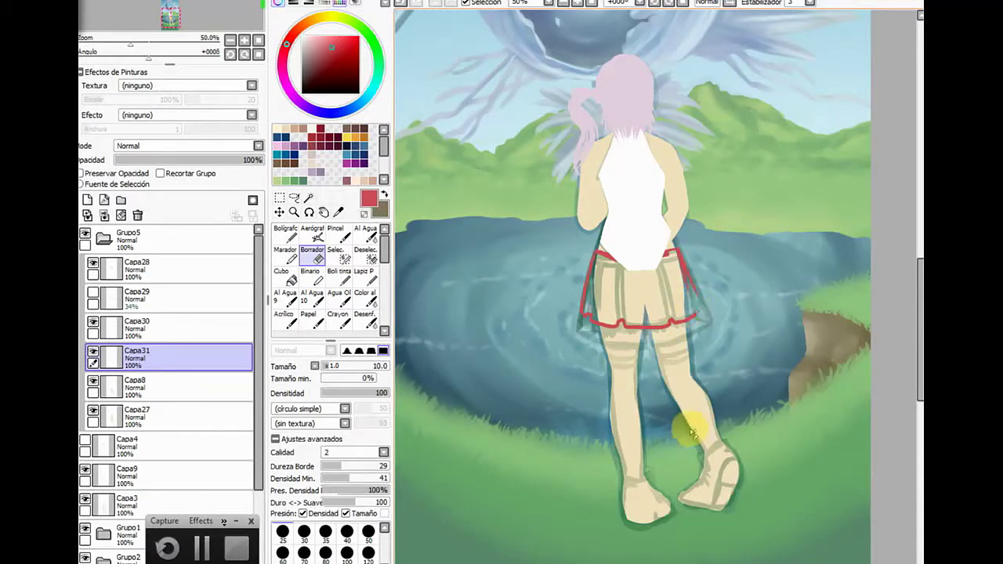
click(286, 233)
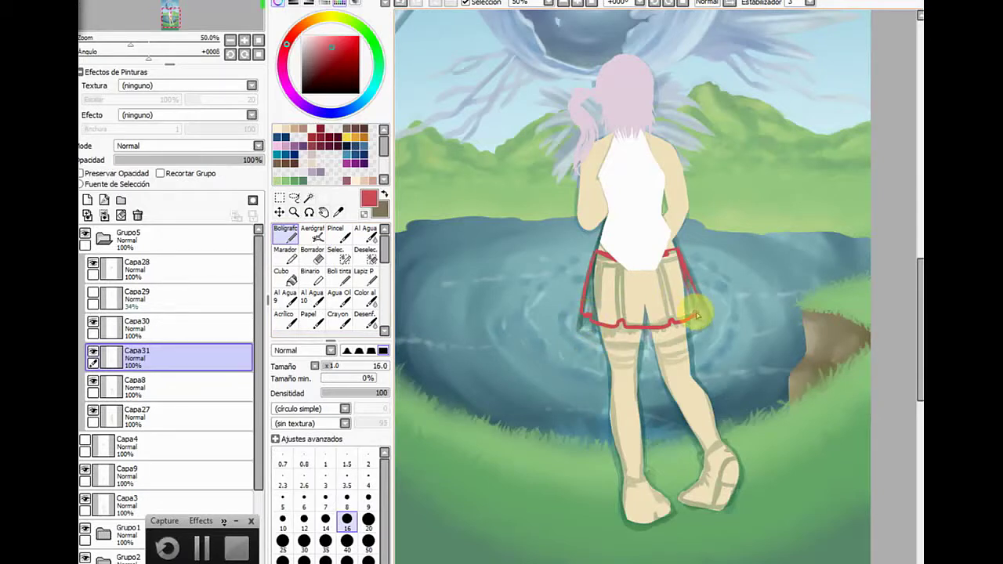
mouse_move(700, 312)
mouse_down()
mouse_move(677, 254)
mouse_move(700, 310)
mouse_up()
key(ctrl+z)
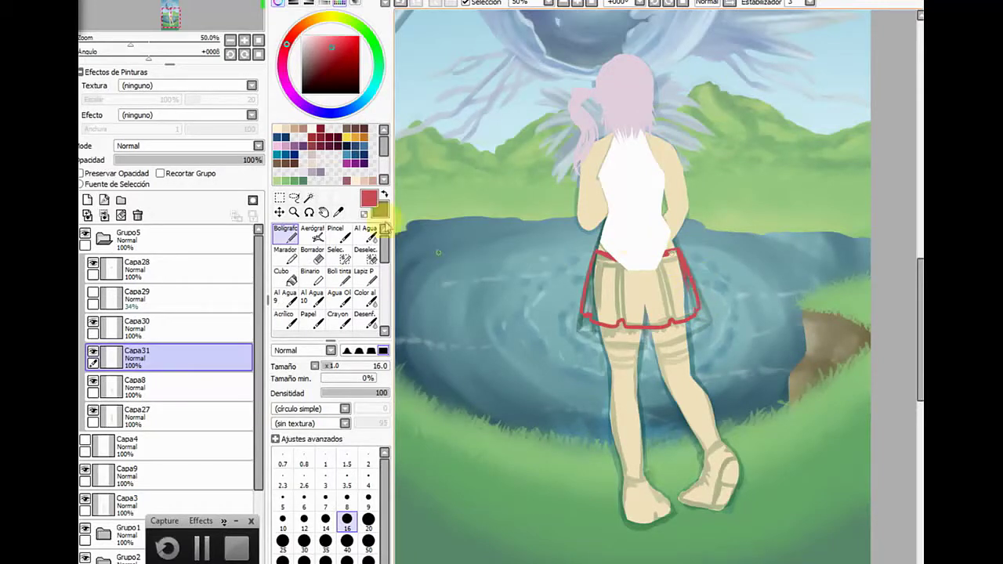
Select the inside of the skirt outline with the magic wand, bucket-fill it in the muted red, and clear the selection
click(309, 198)
click(638, 287)
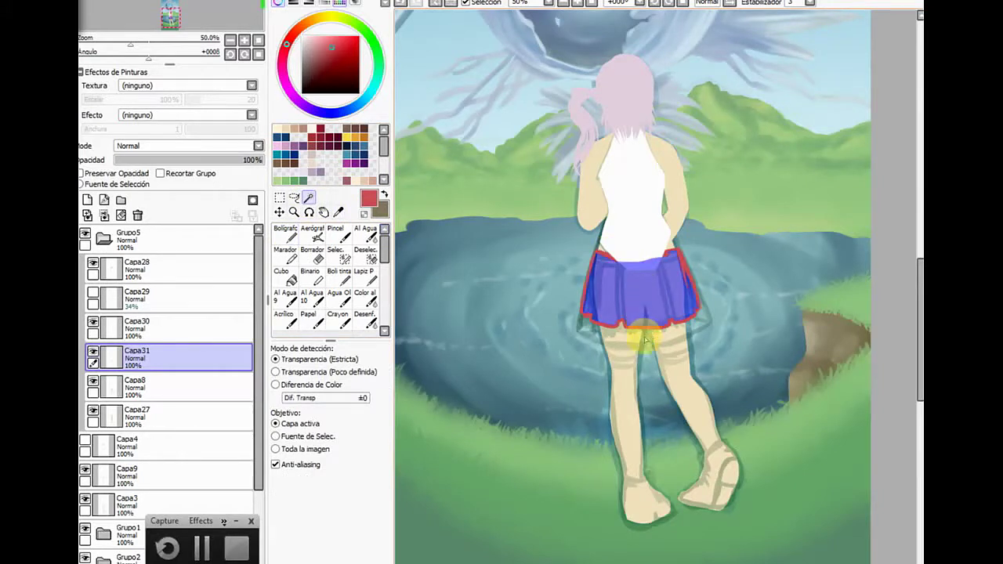
click(294, 212)
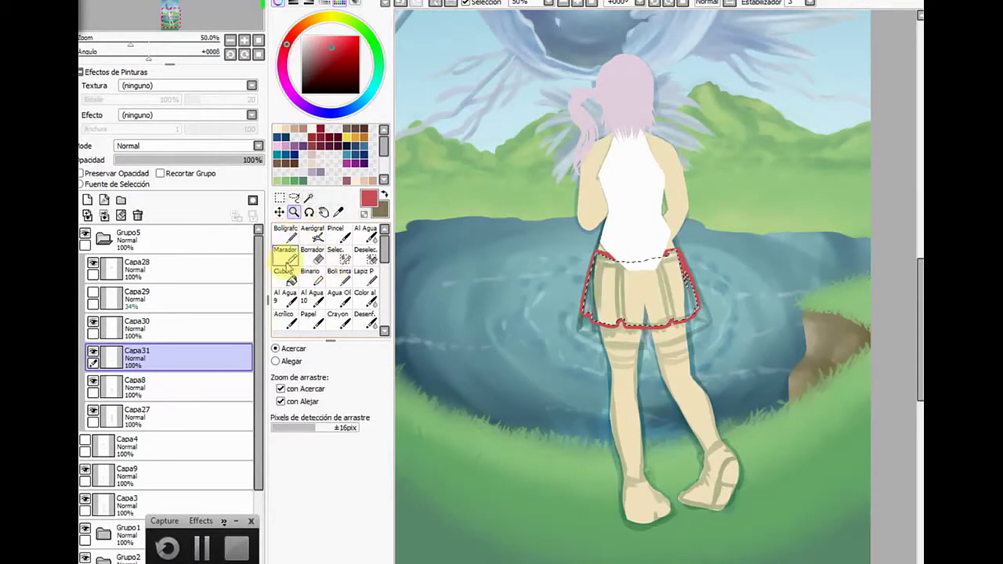
click(284, 274)
click(627, 312)
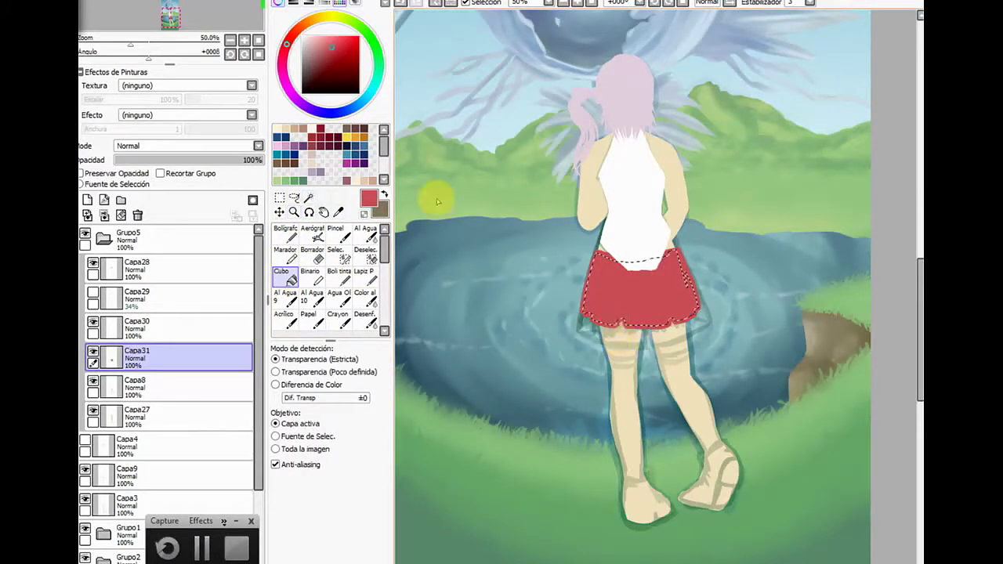
click(309, 2)
click(300, 8)
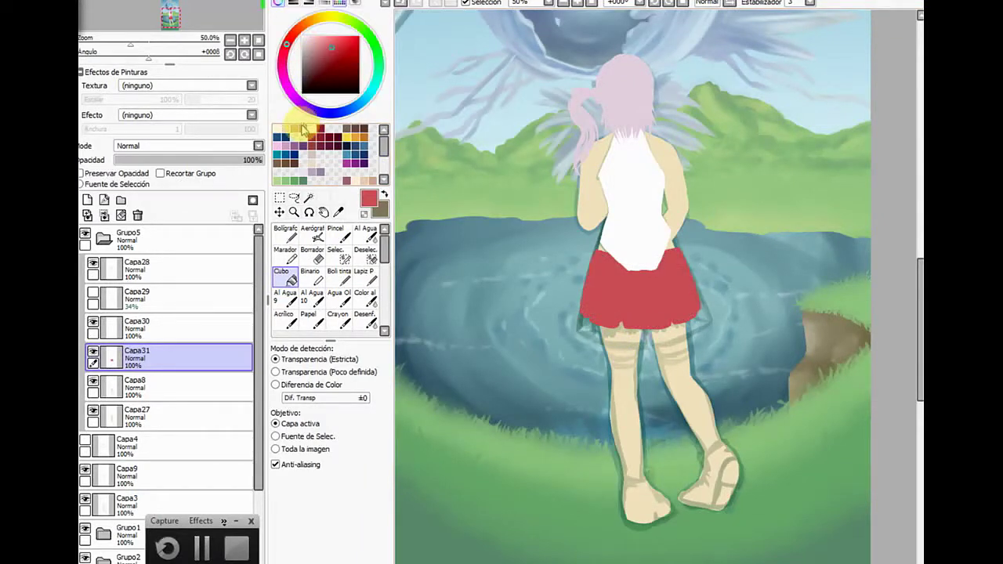
Touch up the lower edge of the torso garment on Capa30 with the pen in white
click(285, 232)
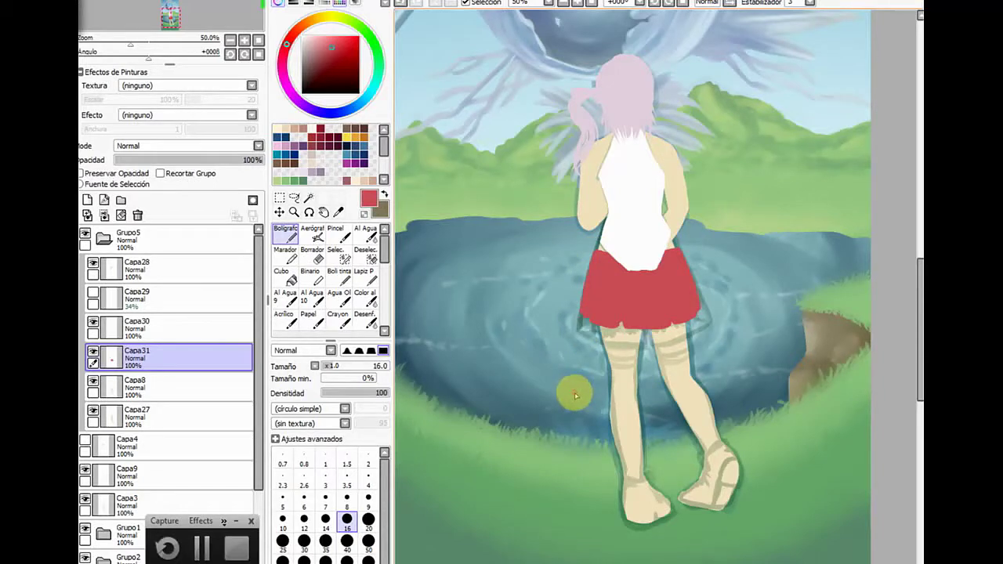
click(122, 326)
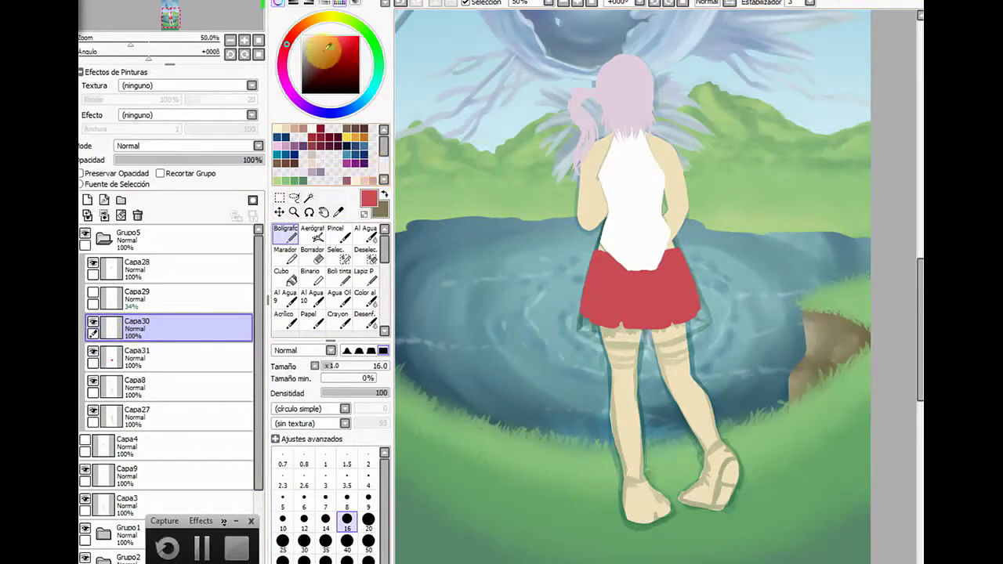
drag(329, 47, 290, 22)
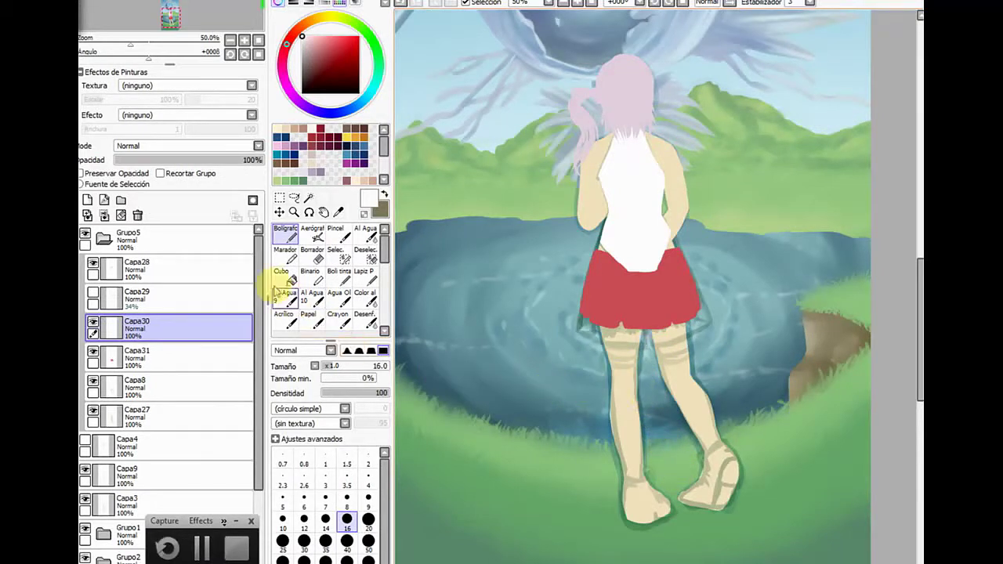
Add an empty layer directly above Capa8 and draw the left stocking's top edge on it in dark gray
click(150, 387)
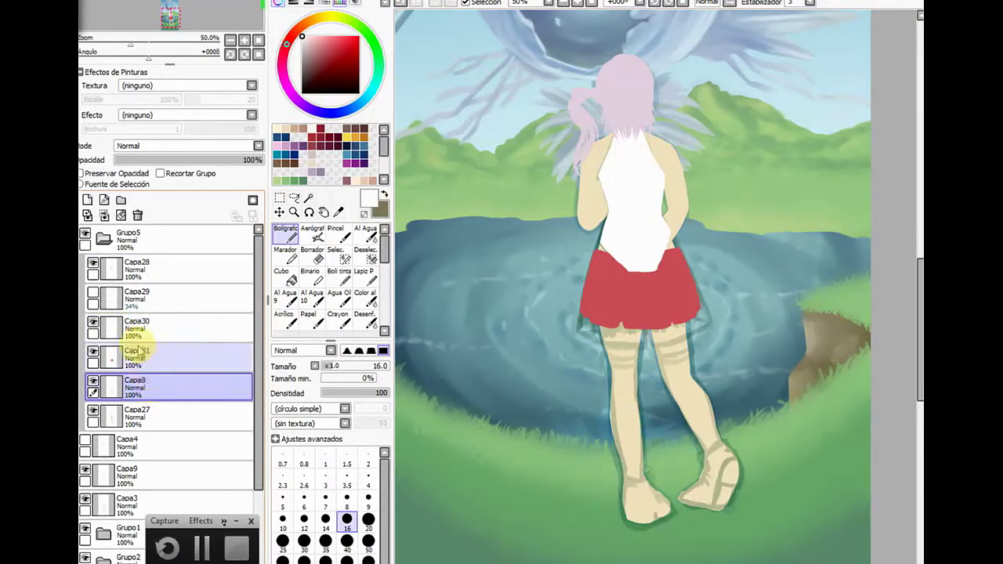
click(87, 200)
click(309, 70)
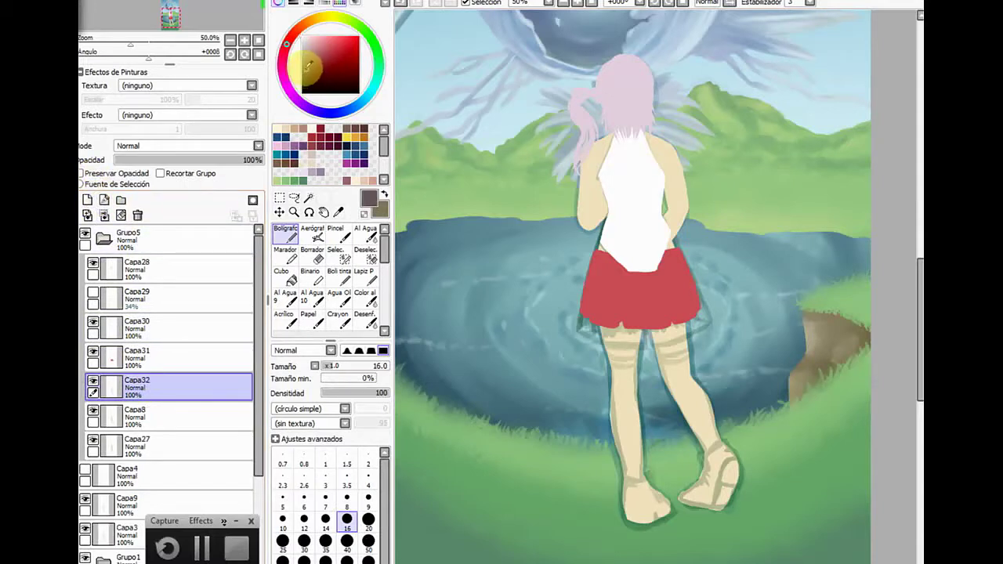
drag(306, 64, 310, 69)
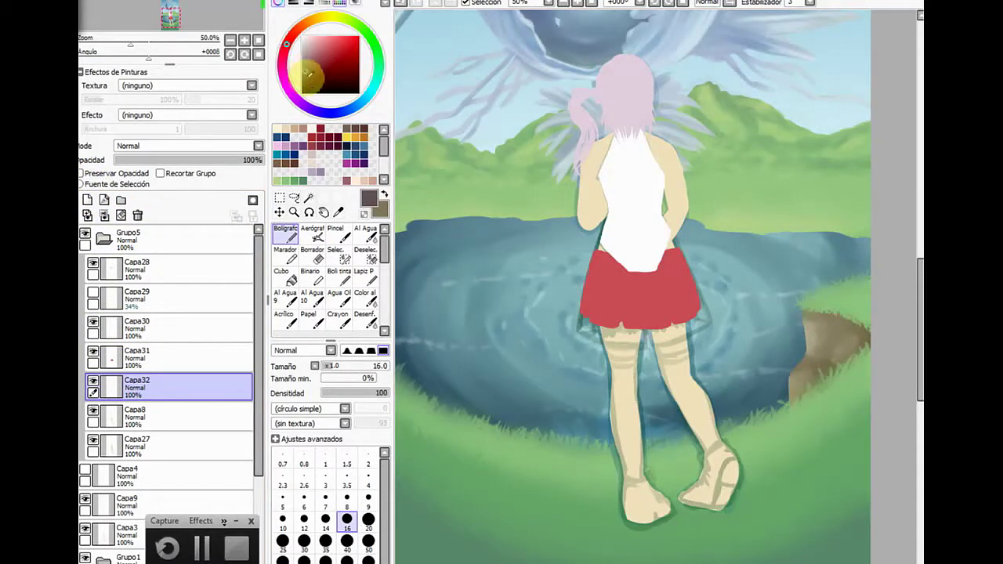
click(316, 111)
drag(316, 111, 332, 112)
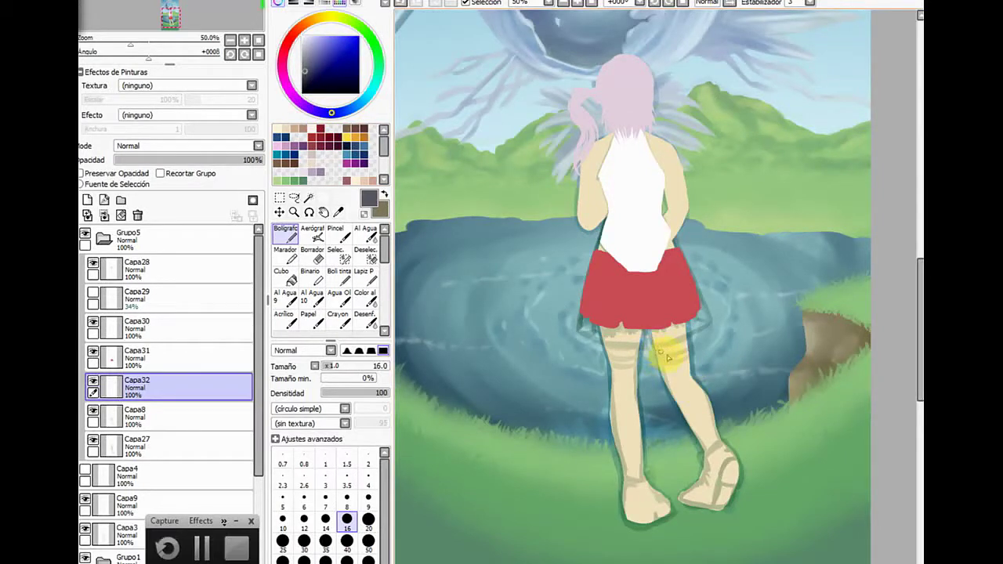
click(304, 72)
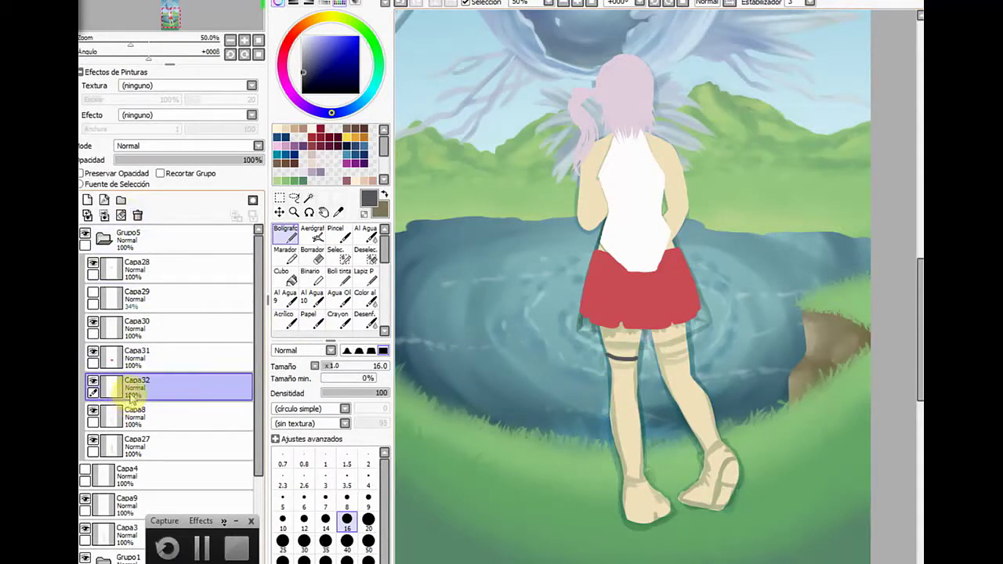
Move Capa32 below Capa8 as a clipping layer on Capa27, and draw the left stocking's side edge and the right stocking's top edge
drag(130, 397, 134, 427)
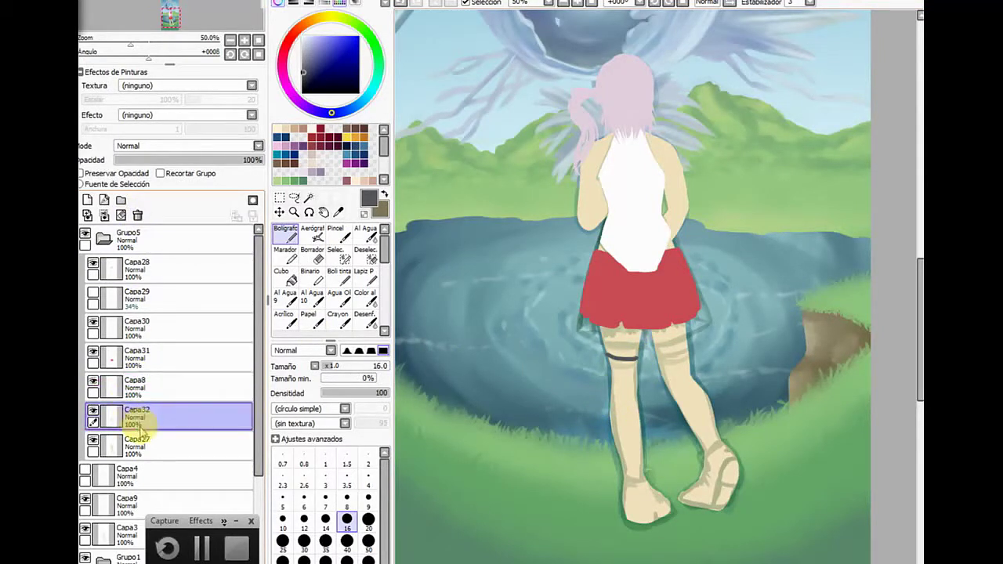
click(161, 175)
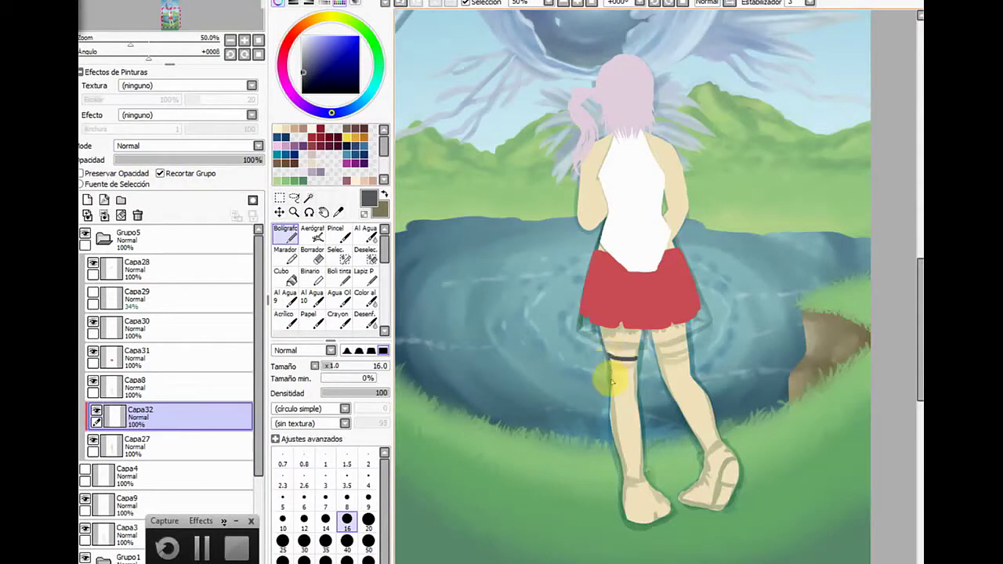
drag(612, 367, 616, 443)
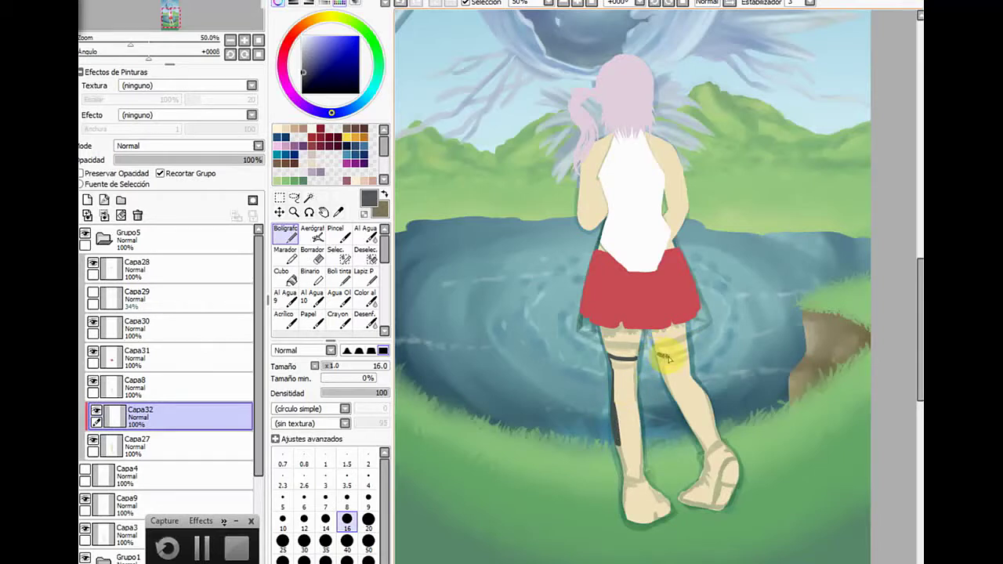
mouse_move(665, 358)
mouse_down()
mouse_move(691, 349)
mouse_move(652, 359)
mouse_up()
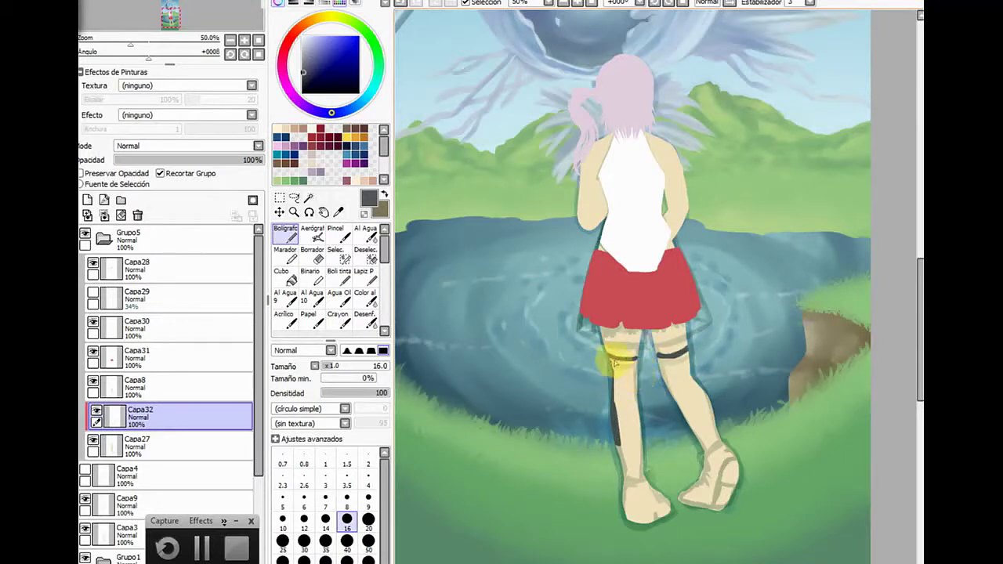
Paint both stockings solid dark gray down to the ankles with the pen at size 21
click(343, 366)
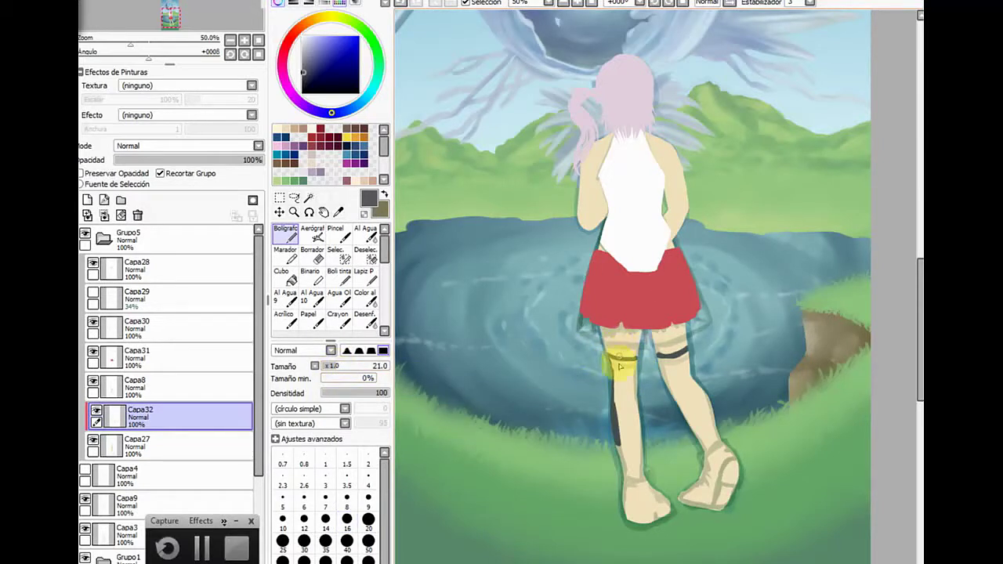
mouse_move(615, 363)
mouse_down()
mouse_move(639, 366)
mouse_move(609, 367)
mouse_move(616, 399)
mouse_move(632, 406)
mouse_move(633, 366)
mouse_move(609, 421)
mouse_move(613, 398)
mouse_move(619, 468)
mouse_move(610, 447)
mouse_move(625, 478)
mouse_move(612, 473)
mouse_move(627, 446)
mouse_move(636, 467)
mouse_move(643, 418)
mouse_up()
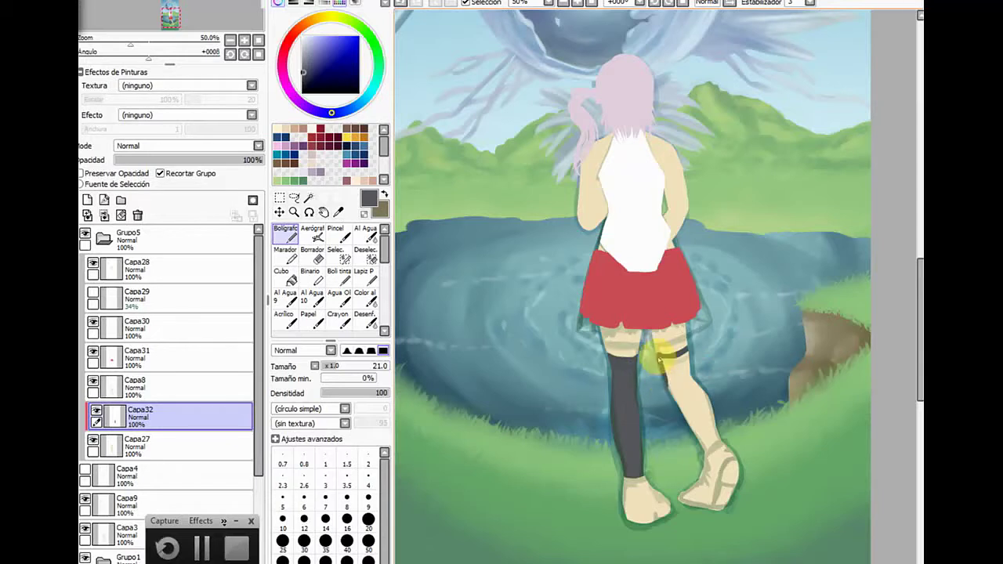
mouse_move(658, 359)
mouse_down()
mouse_move(680, 421)
mouse_move(693, 401)
mouse_move(705, 448)
mouse_up()
mouse_move(665, 367)
mouse_down()
mouse_move(678, 414)
mouse_move(683, 361)
mouse_move(683, 370)
mouse_move(662, 359)
mouse_move(679, 359)
mouse_move(669, 365)
mouse_move(679, 363)
mouse_move(678, 403)
mouse_move(688, 373)
mouse_move(686, 436)
mouse_move(696, 404)
mouse_move(708, 435)
mouse_move(713, 409)
mouse_move(714, 449)
mouse_up()
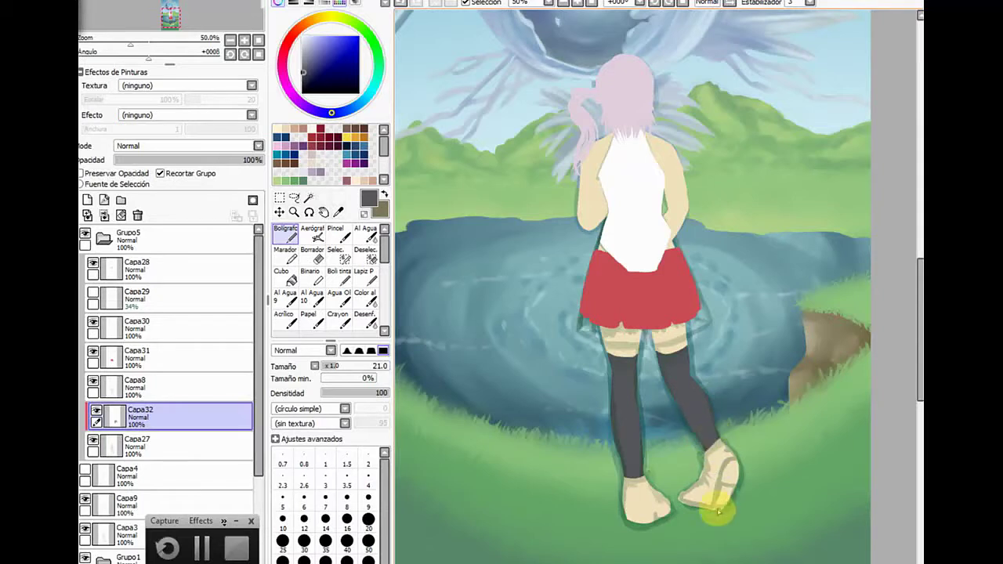
Trim the skin color along the outer edge of the right leg on Capa27 with the eraser at size 13
click(164, 446)
click(285, 275)
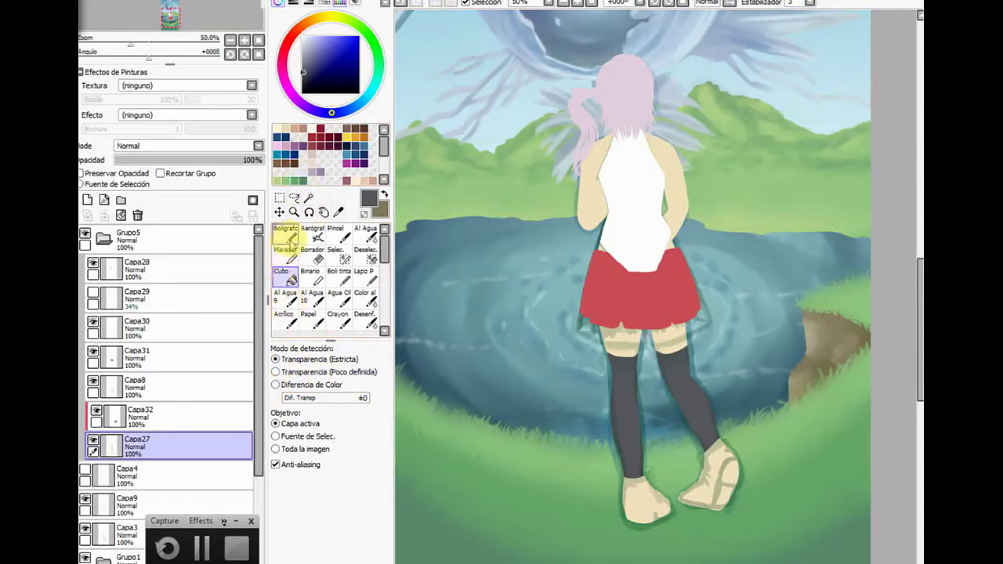
click(312, 256)
drag(332, 373, 378, 368)
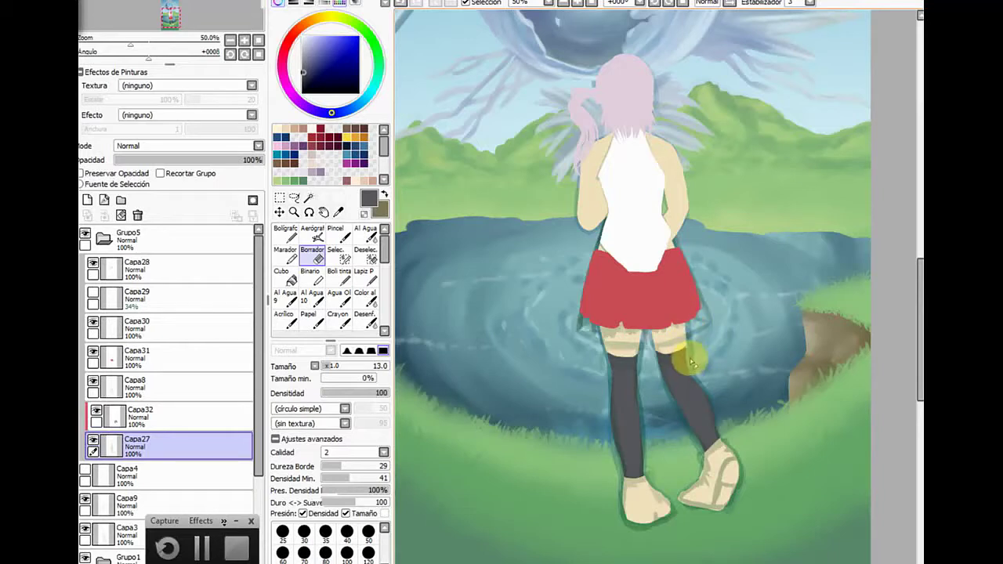
mouse_move(698, 381)
mouse_down()
mouse_move(694, 366)
mouse_move(717, 430)
mouse_up()
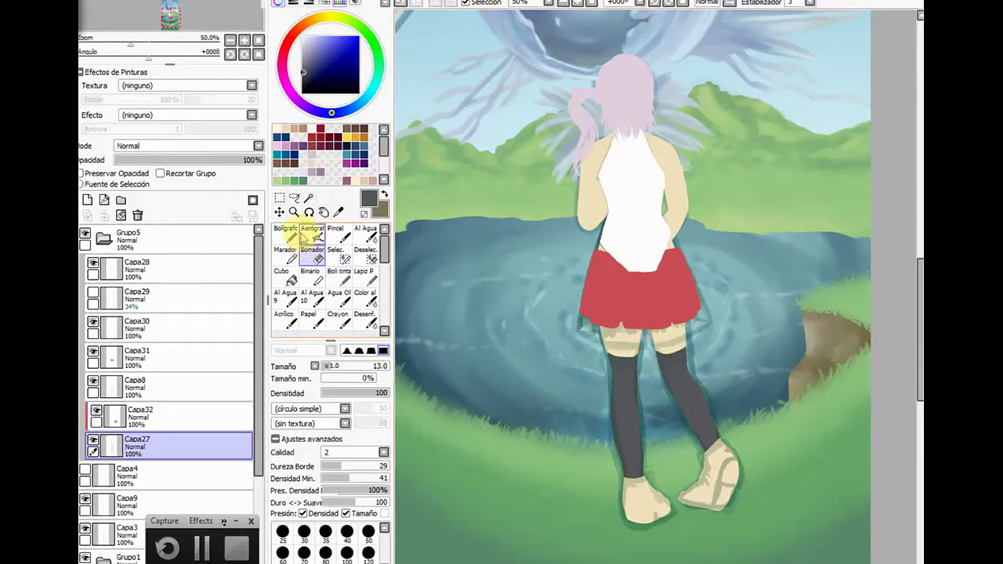
Sample the skin color and touch up the right thigh just below the skirt on Capa27 with the pen
click(338, 211)
click(599, 353)
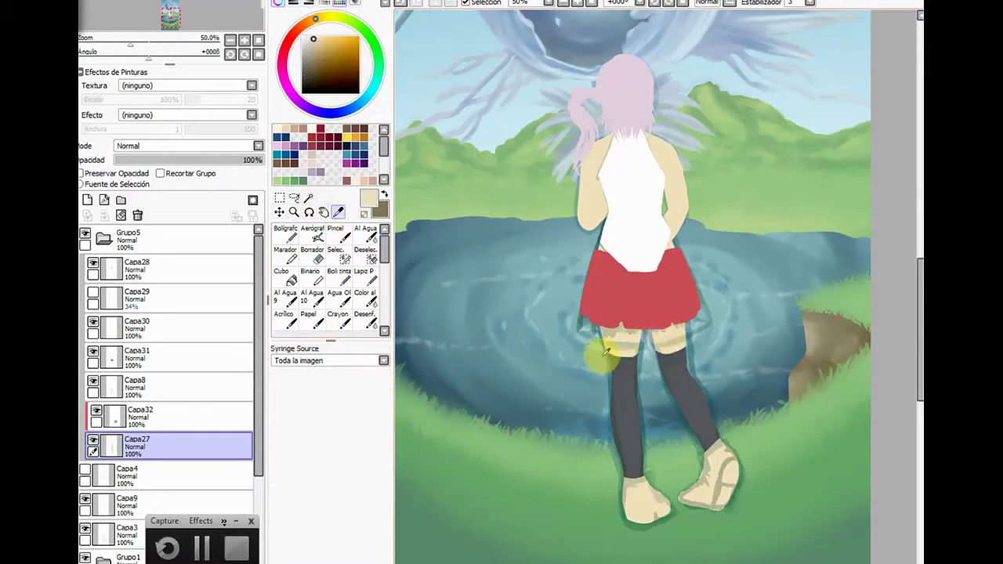
click(285, 233)
mouse_move(681, 323)
mouse_down()
mouse_move(678, 309)
mouse_move(682, 339)
mouse_up()
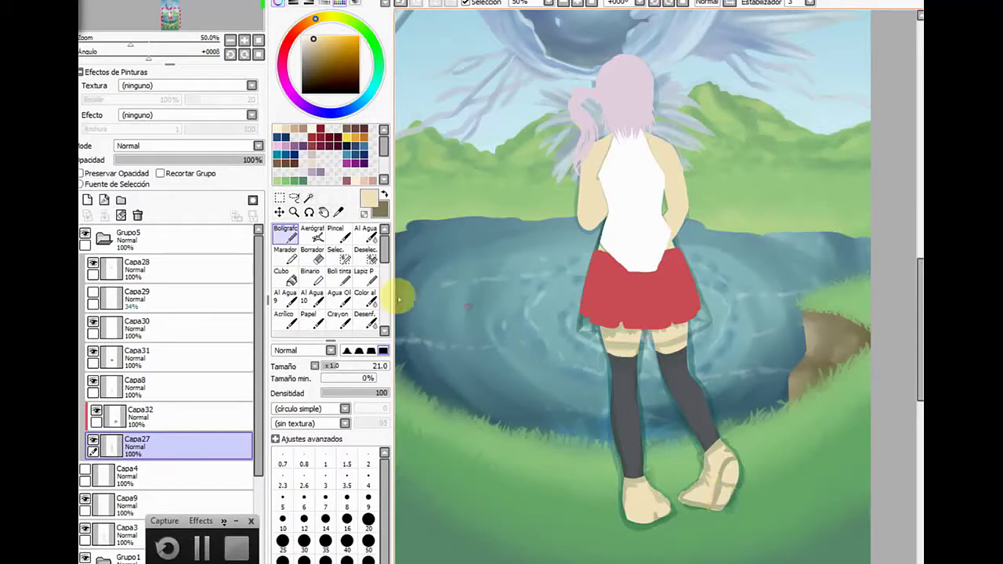
Add an empty layer and place it between Capa31 and Capa8, leaving the Capa29 sketch hidden
click(97, 296)
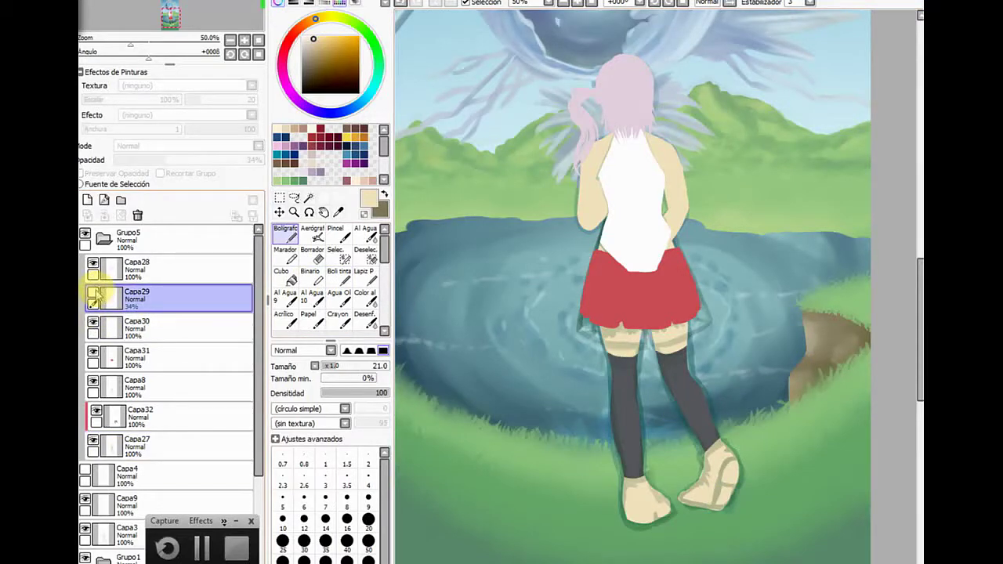
click(93, 295)
click(93, 295)
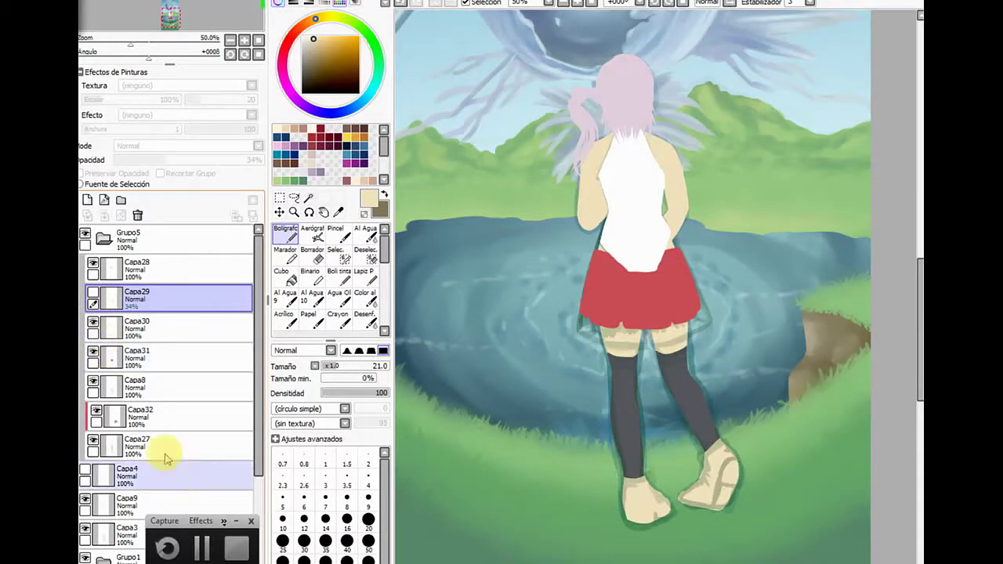
click(133, 354)
click(88, 199)
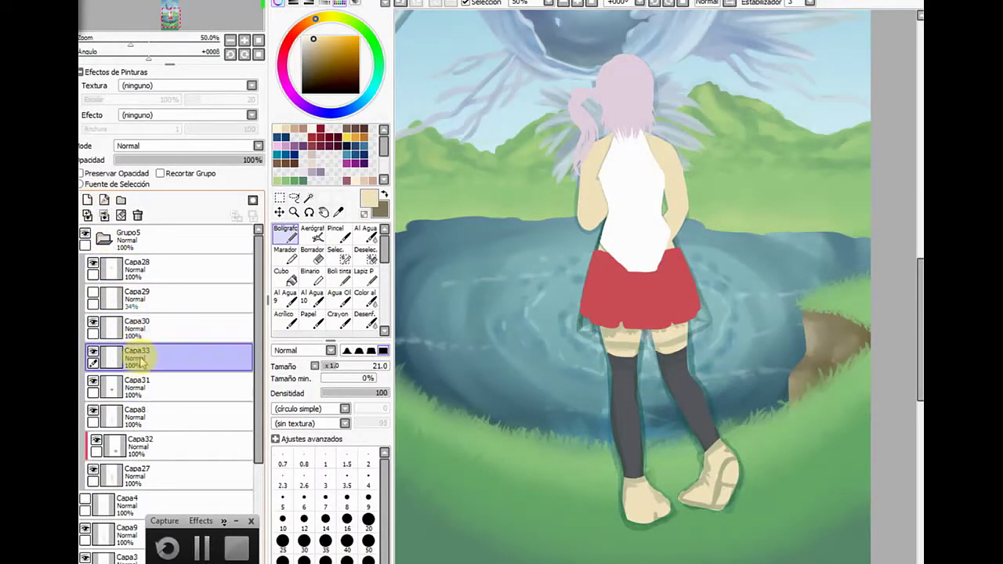
drag(138, 358, 142, 395)
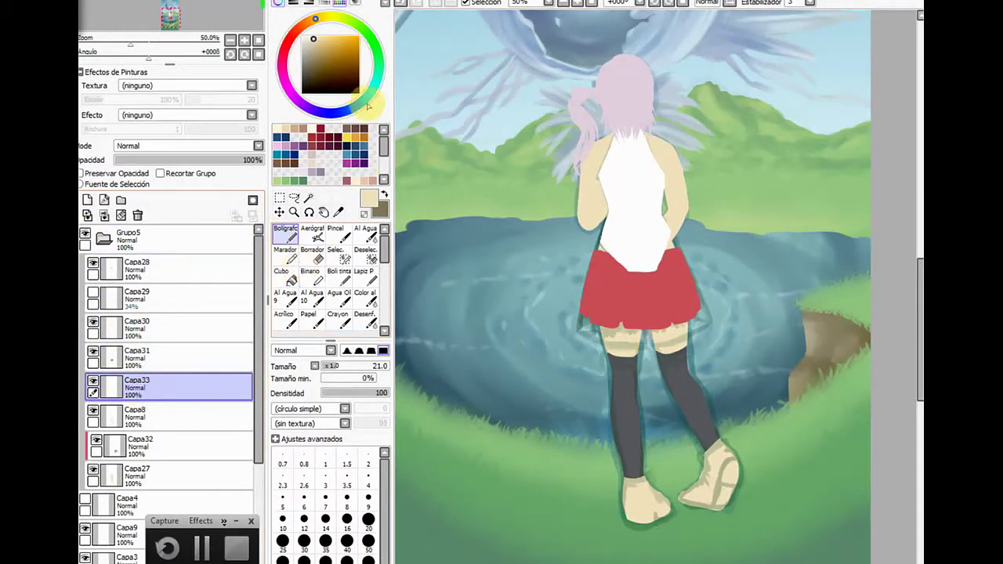
Choose a near-black color and set the Acrílico brush to size 11 and density 76
drag(320, 76, 307, 79)
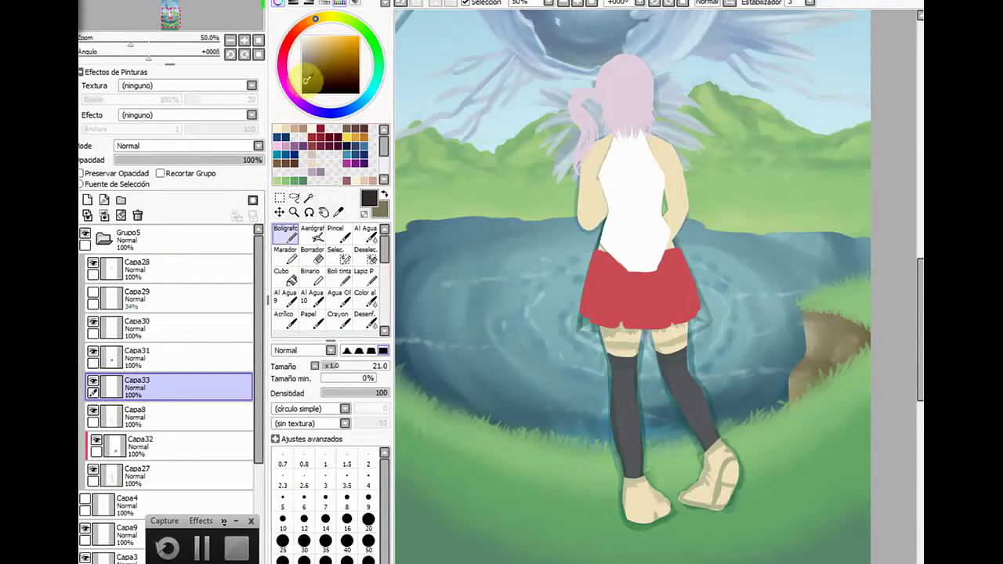
click(282, 295)
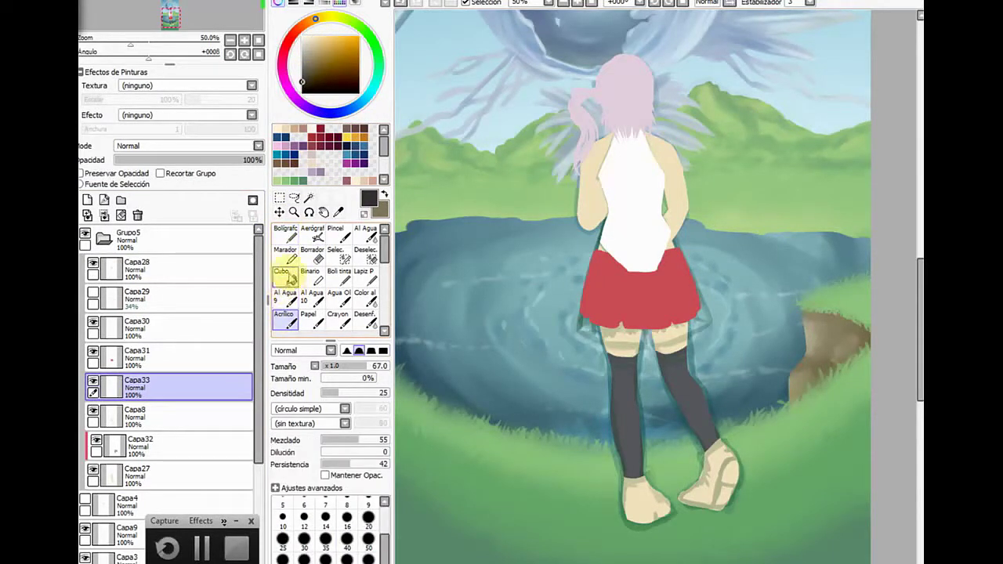
click(293, 211)
click(589, 335)
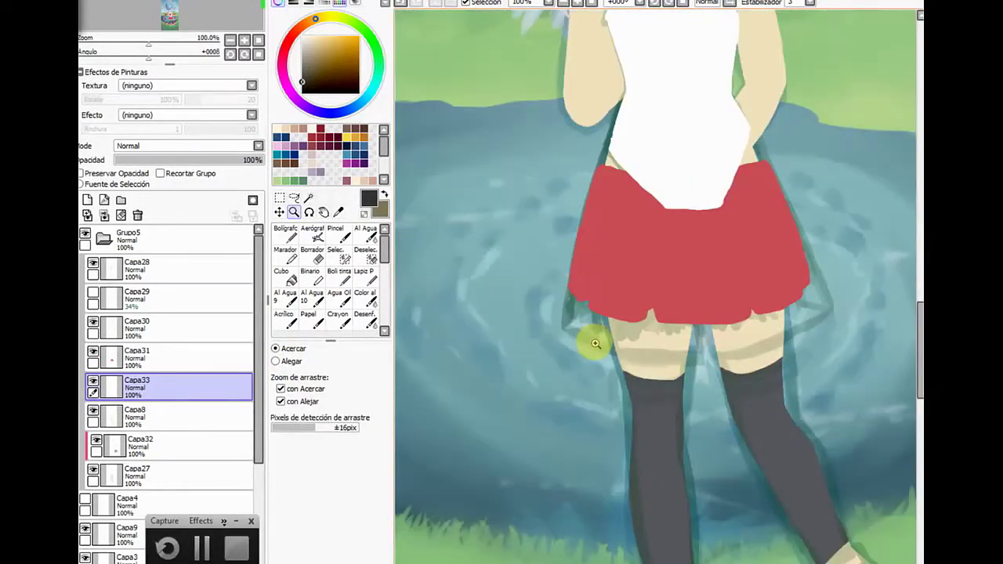
click(286, 236)
click(283, 320)
click(359, 350)
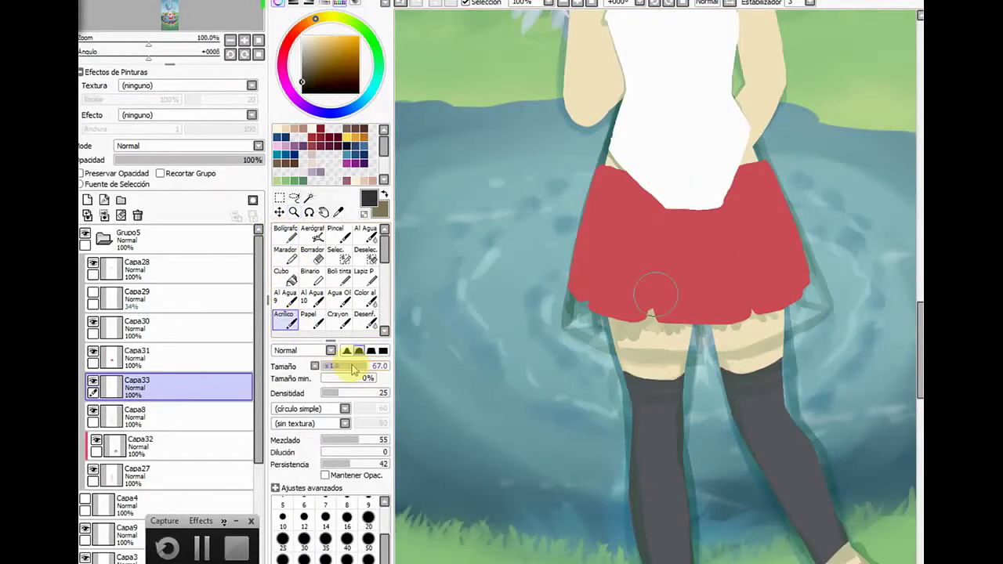
drag(328, 369, 330, 369)
click(372, 393)
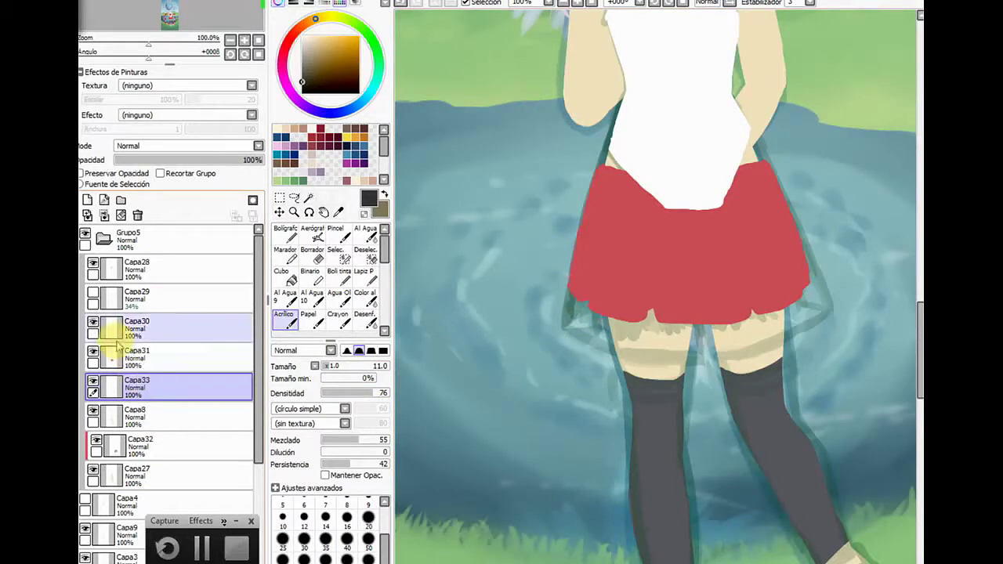
Sample the skirt's red and smooth the skirt's left side edge on Capa31 with the pen at size 12
click(172, 354)
click(338, 212)
click(610, 268)
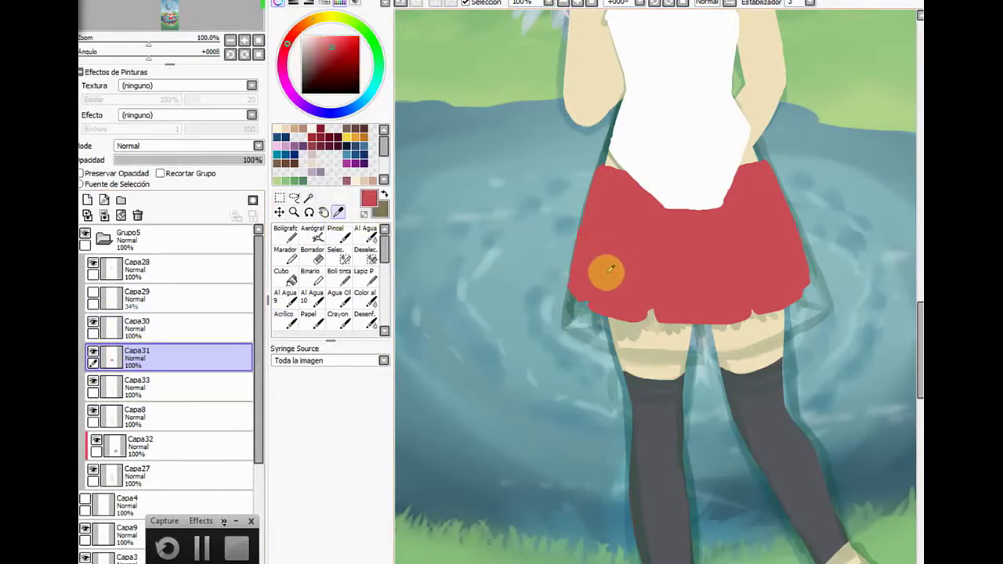
click(285, 233)
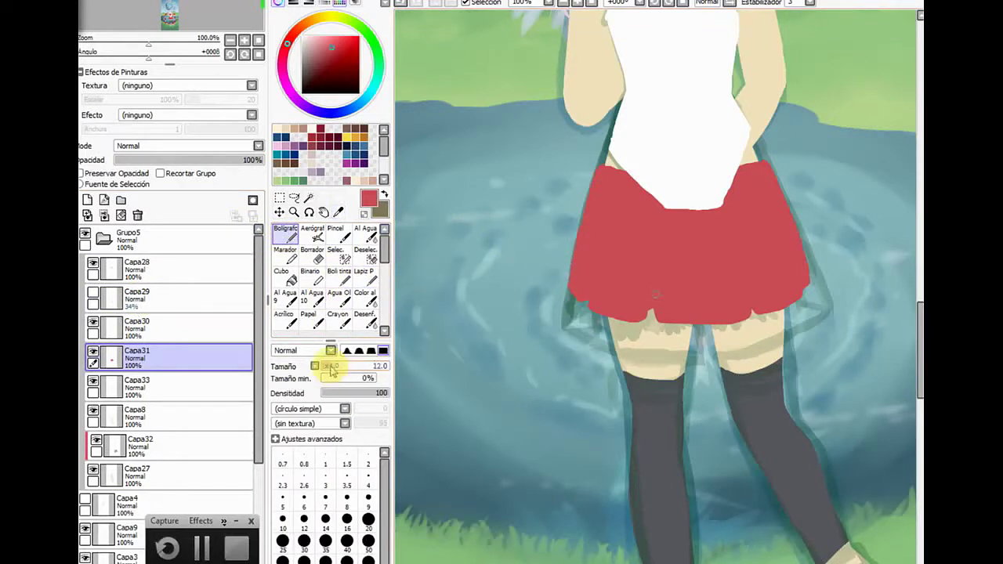
click(304, 519)
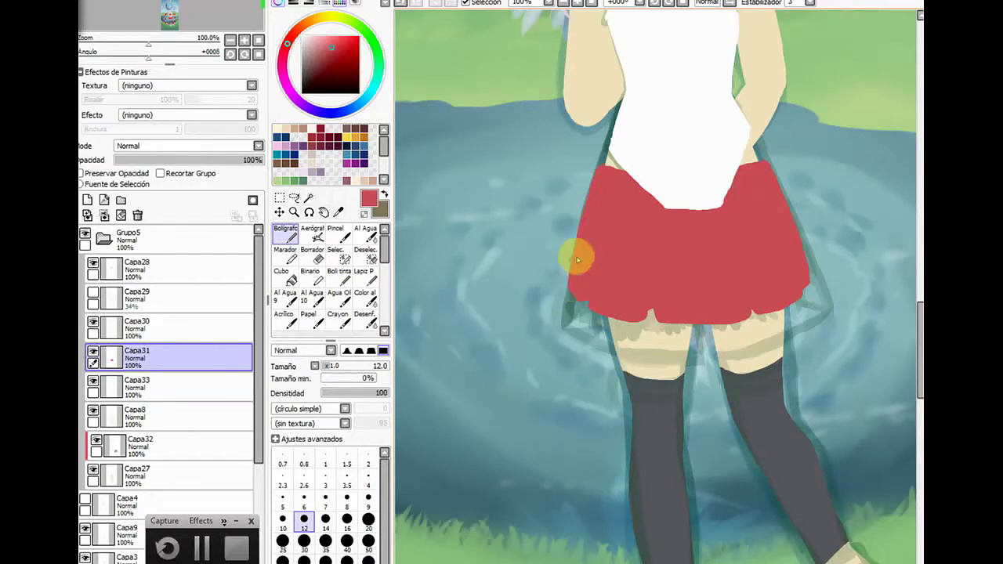
mouse_move(573, 290)
mouse_down()
mouse_move(587, 190)
mouse_move(604, 172)
mouse_up()
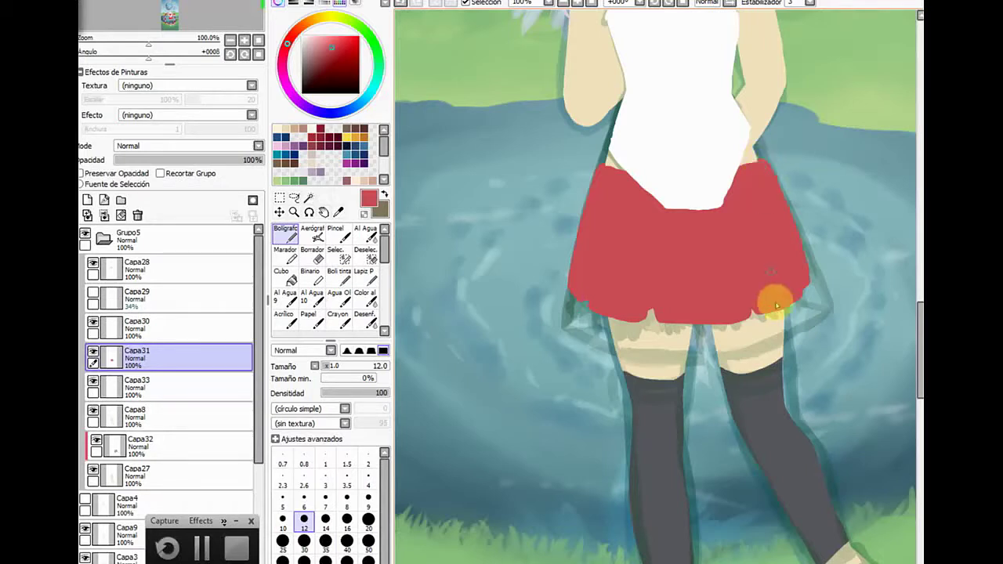
Clean up the lower left edge of the white top on Capa30 with the eraser at size 13
click(312, 254)
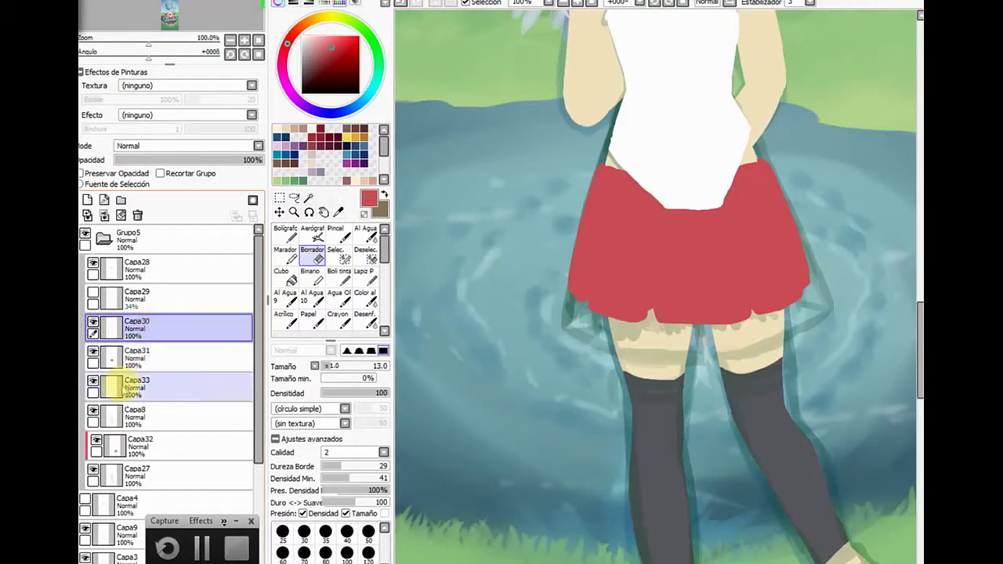
click(117, 415)
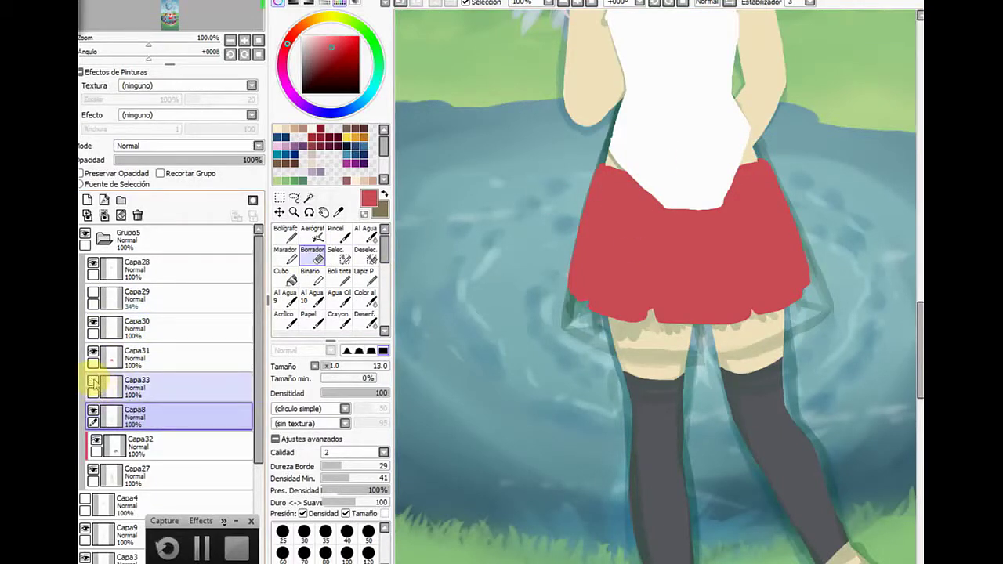
click(112, 354)
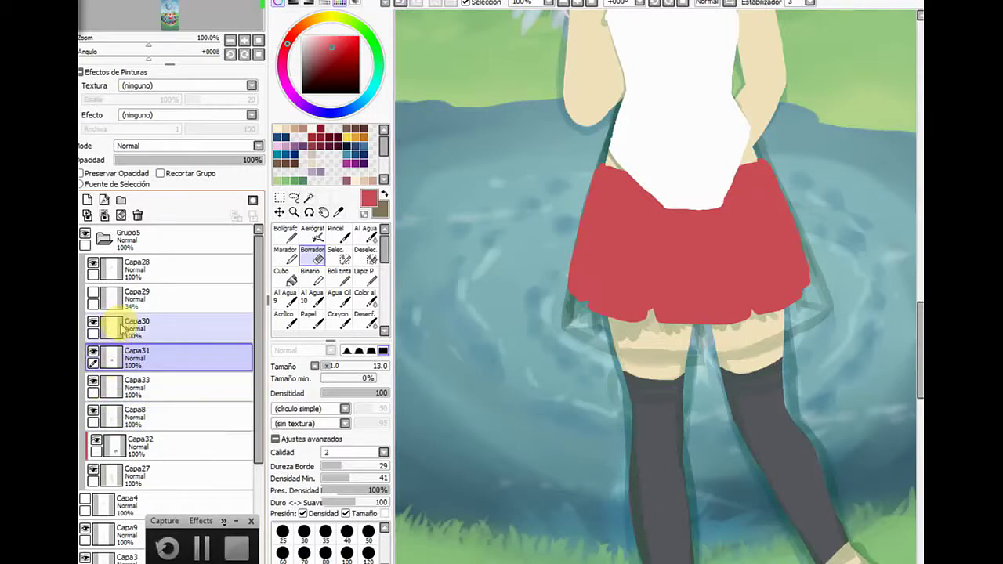
click(107, 328)
click(93, 322)
click(93, 322)
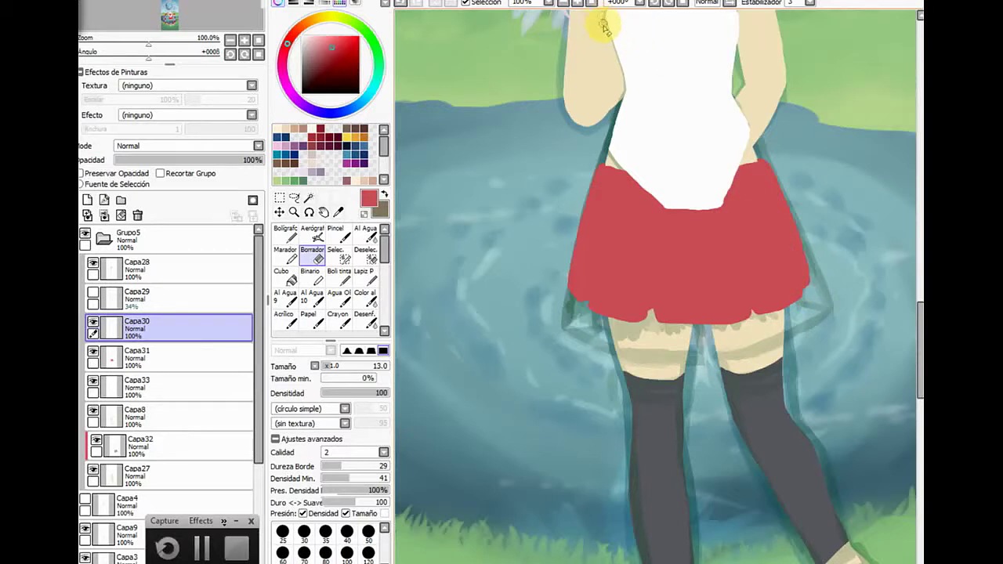
drag(618, 206, 625, 196)
Draw a near-black ruffled lace outline on Capa33 under the skirt's hem, from the left corner past the middle, with the Acrílico brush at size 5
click(164, 382)
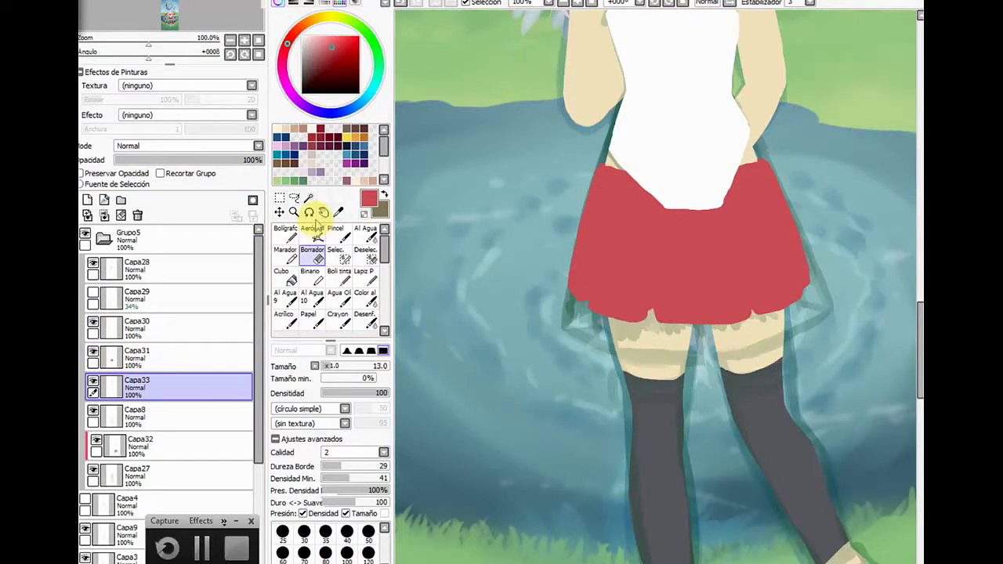
drag(329, 63, 302, 83)
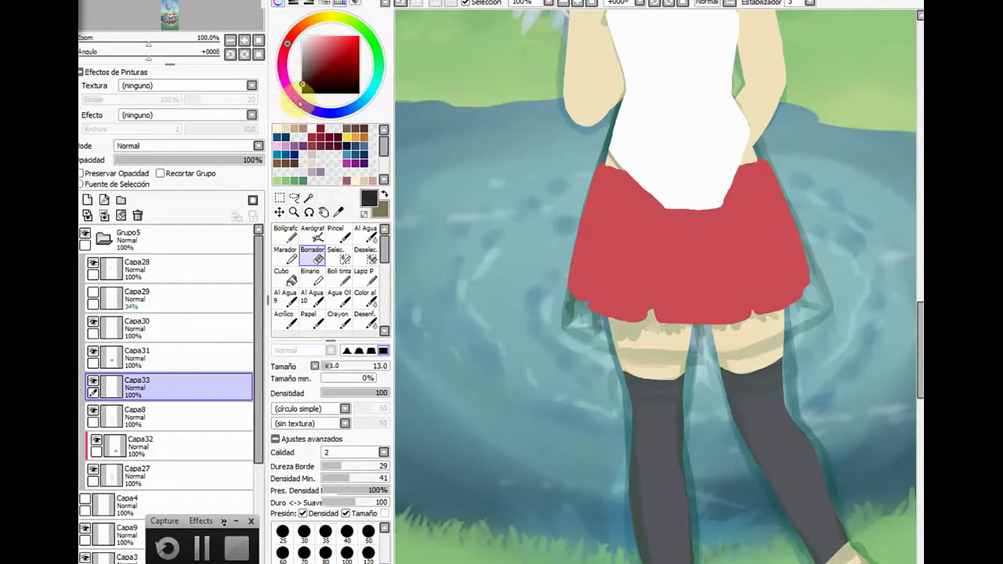
click(289, 320)
click(325, 367)
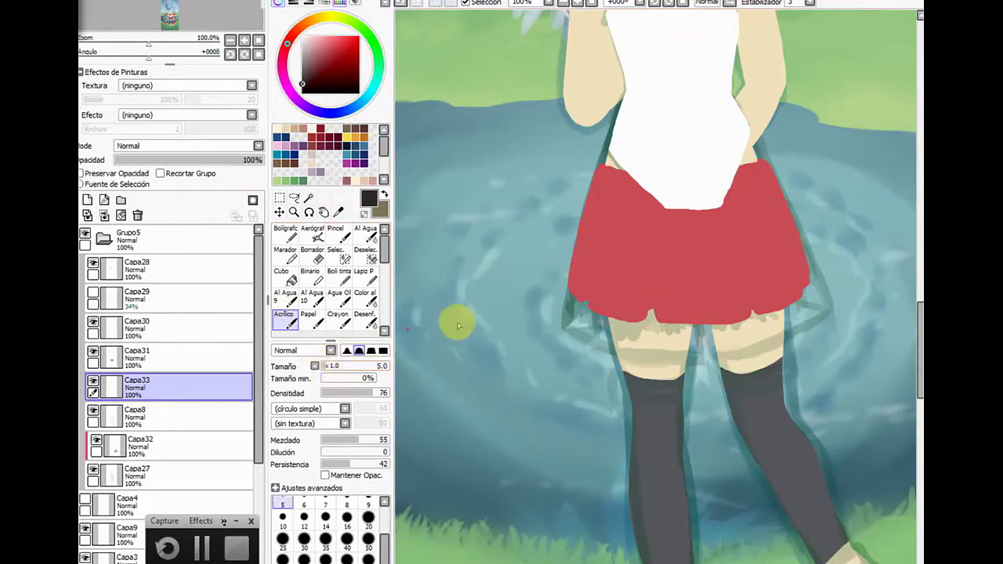
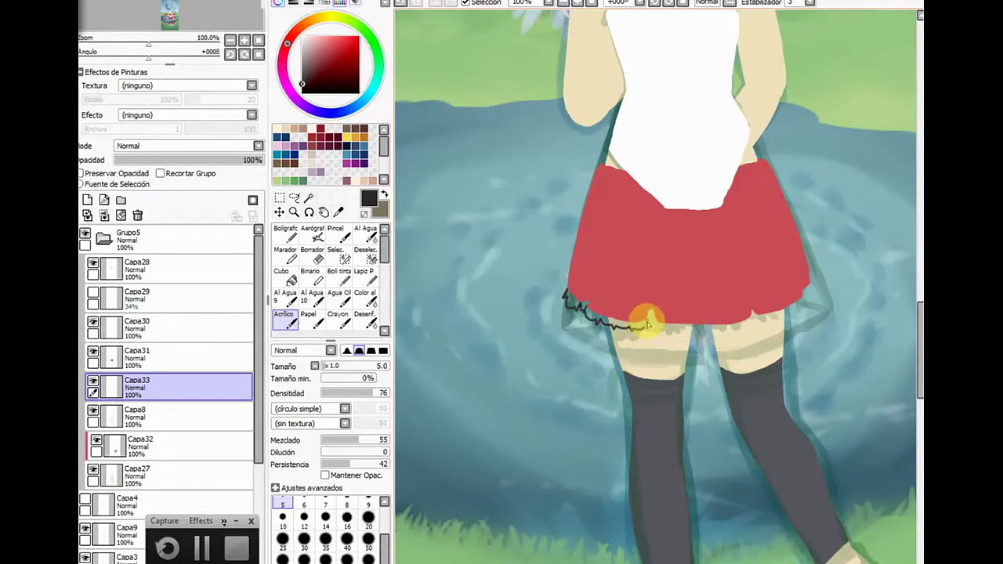
mouse_move(646, 329)
mouse_down()
mouse_move(649, 317)
mouse_move(648, 329)
mouse_up()
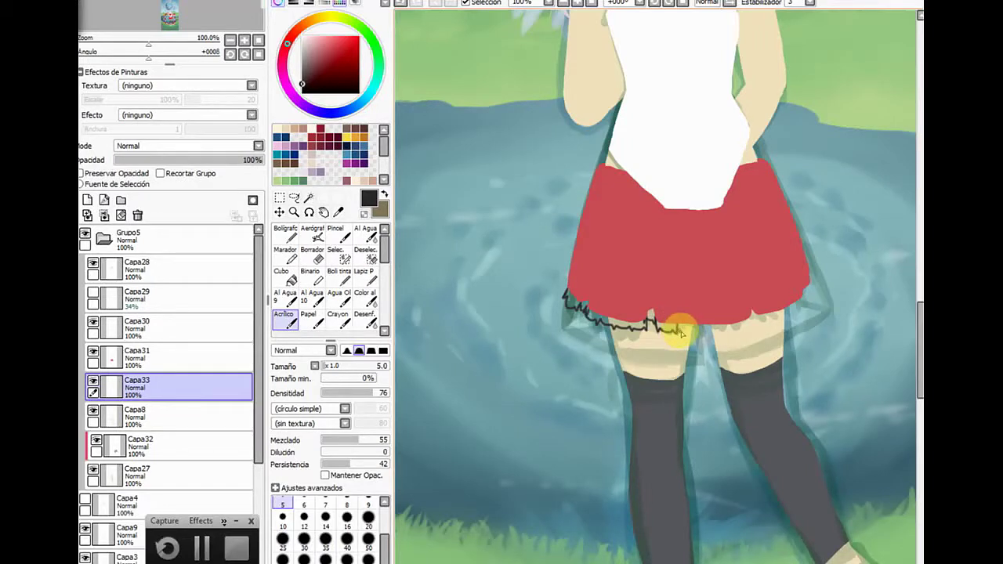
drag(690, 332, 696, 335)
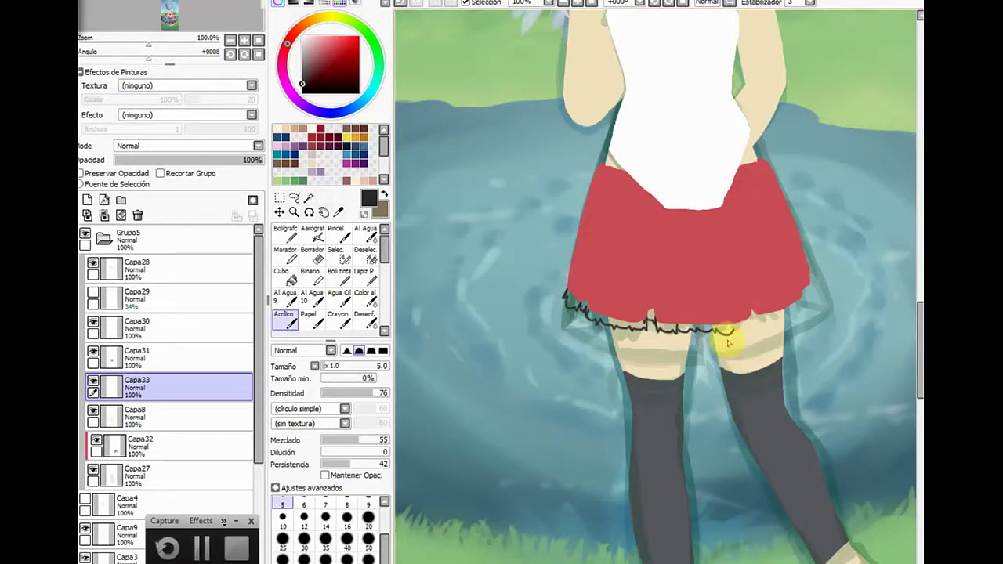
key(ctrl+z)
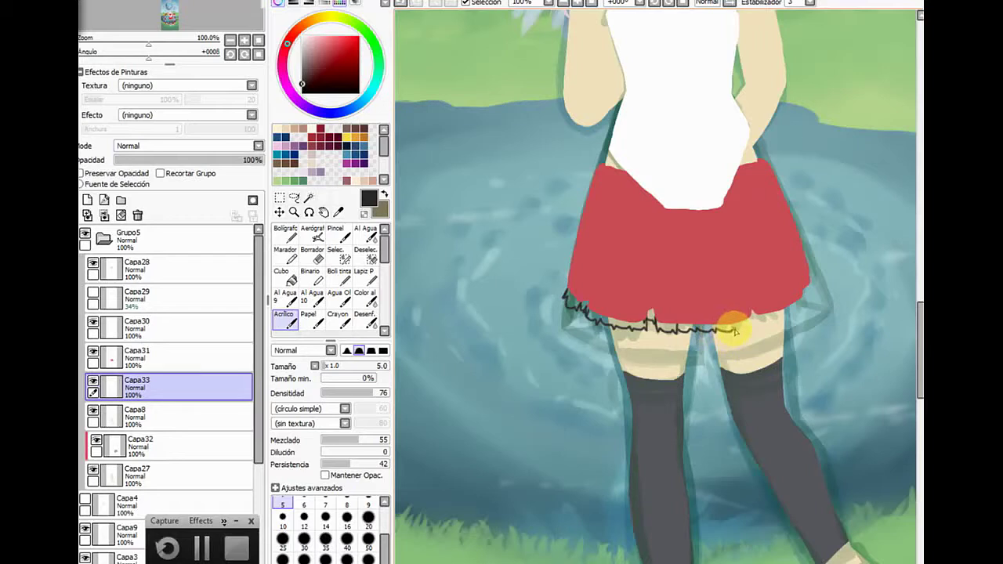
Extend the ruffled lace outline around the second hem notch to the skirt's right corner and trace along the hem
click(754, 317)
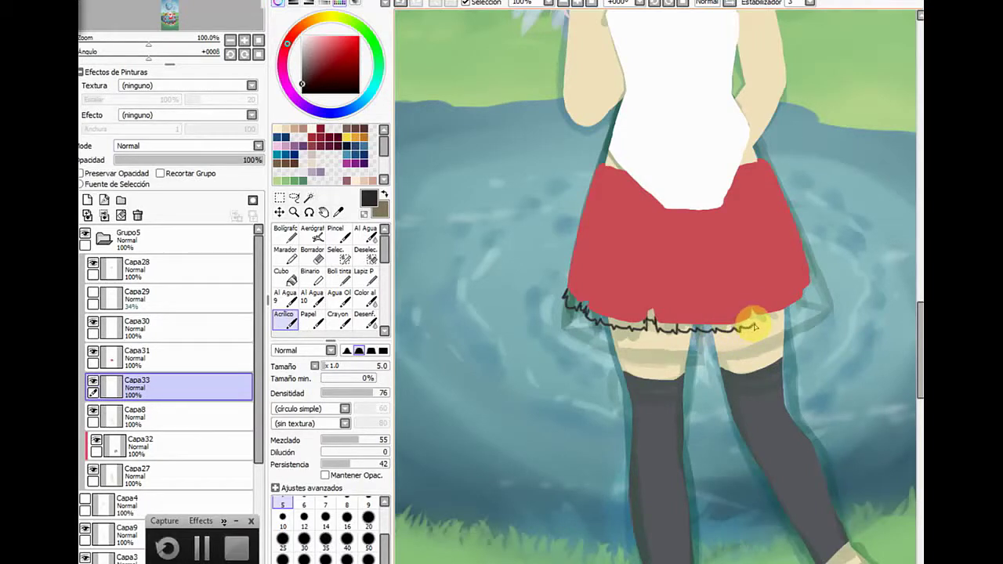
drag(758, 328, 755, 315)
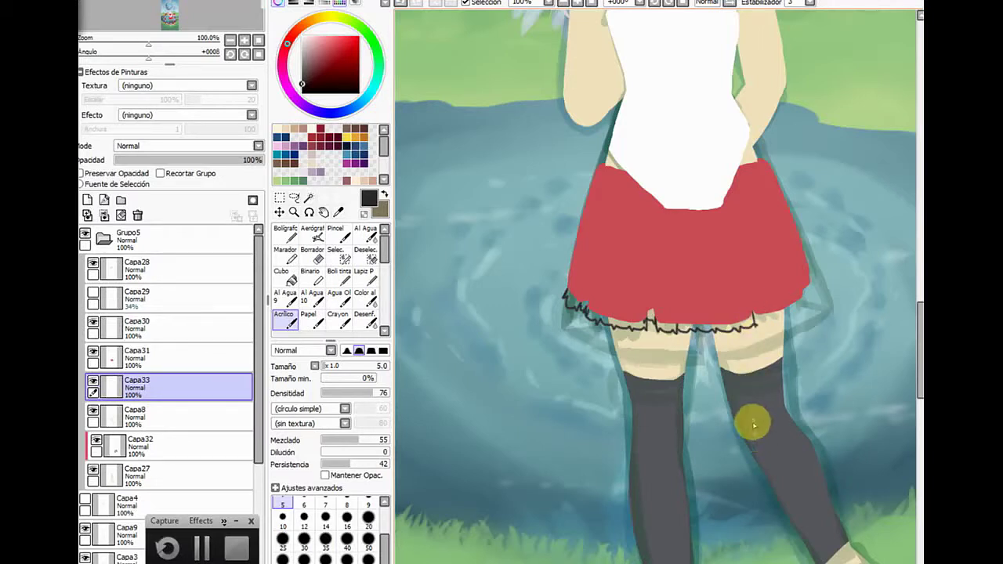
key(ctrl+z)
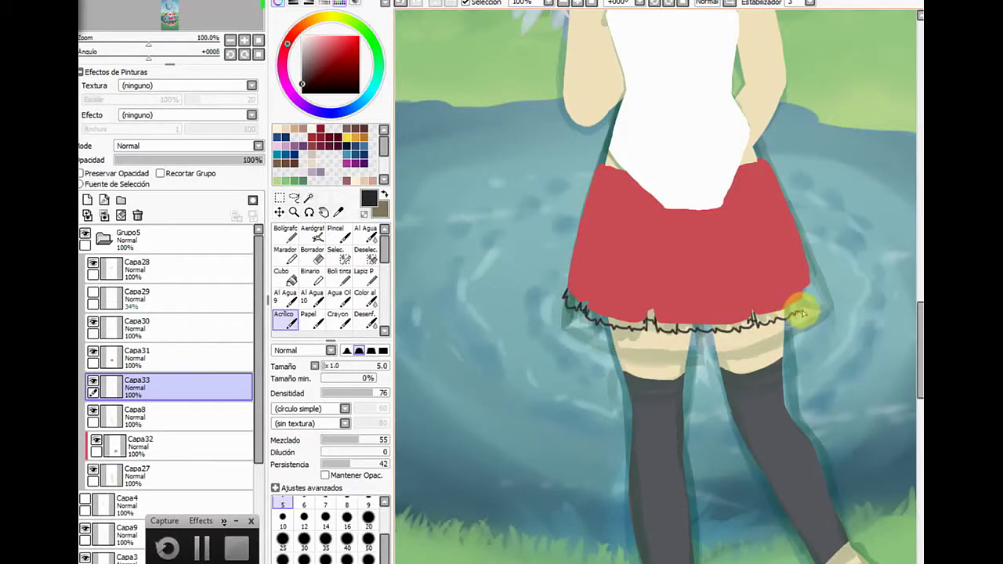
drag(805, 310, 805, 294)
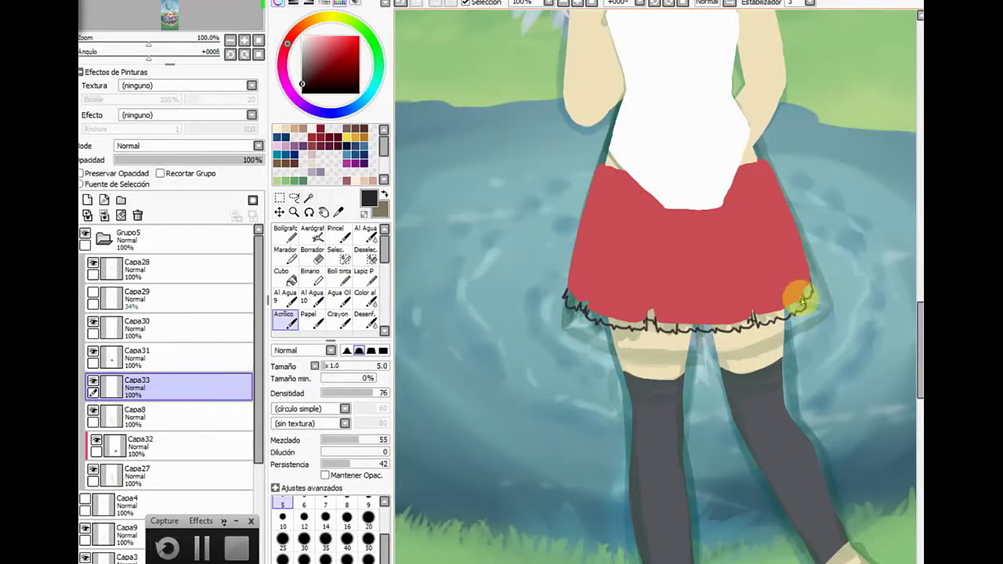
drag(801, 301, 751, 318)
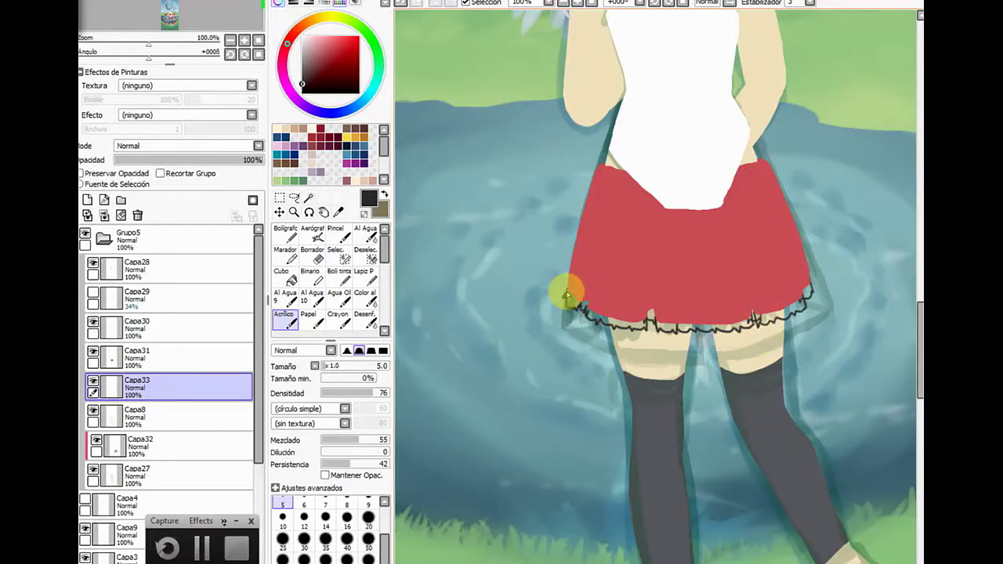
mouse_move(573, 286)
mouse_down()
mouse_move(708, 287)
mouse_move(807, 272)
mouse_move(810, 283)
mouse_up()
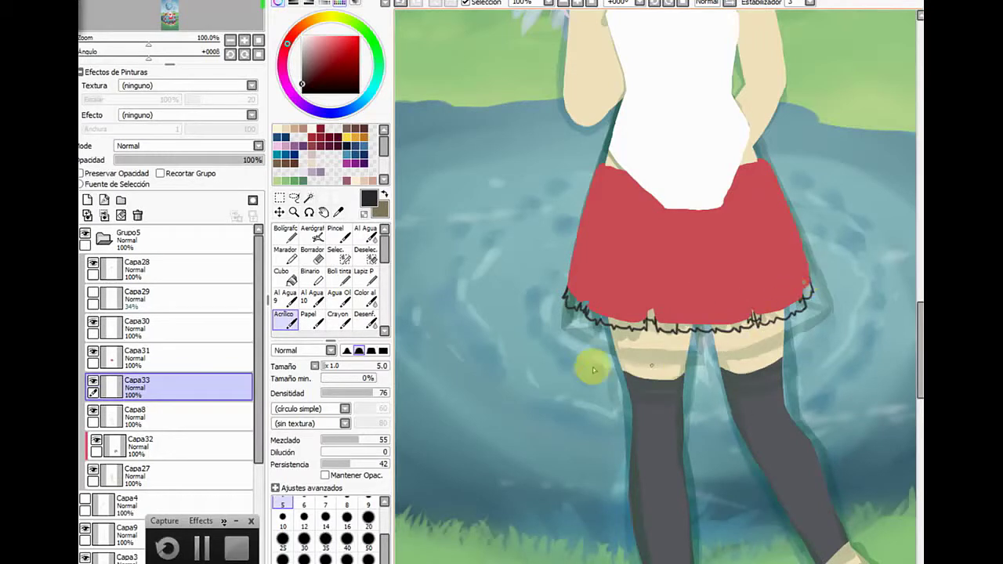
Select the inside of the lace outline on Capa33 with the magic wand and cover the missed edges with the selection brush at sizes 1 and 6
click(308, 197)
click(667, 315)
click(649, 323)
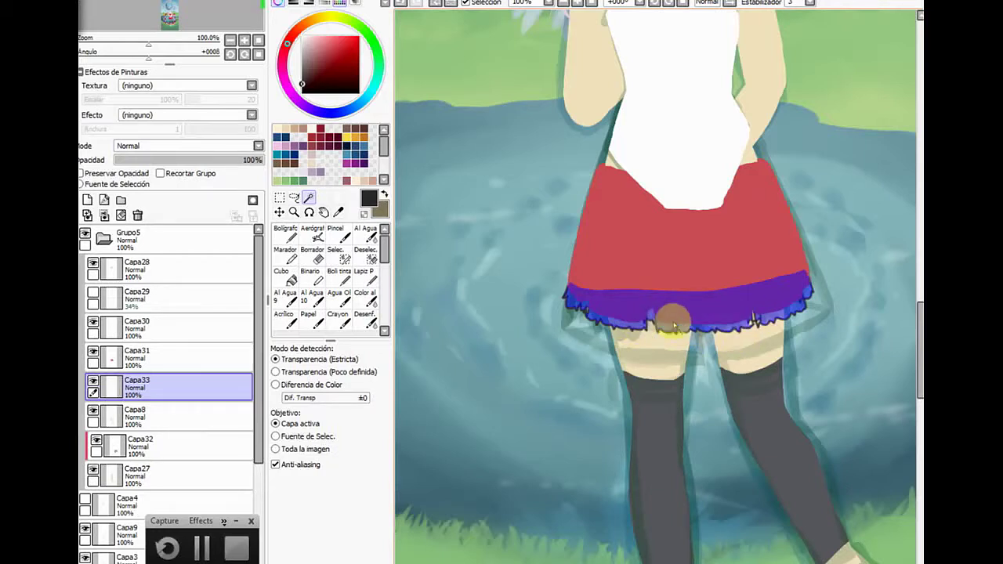
click(365, 319)
click(337, 255)
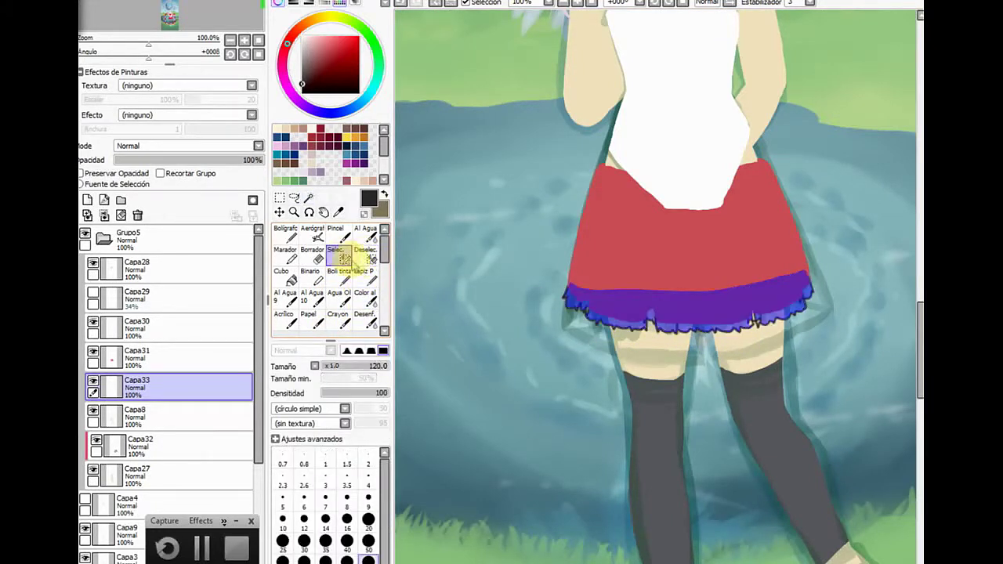
drag(358, 366, 320, 366)
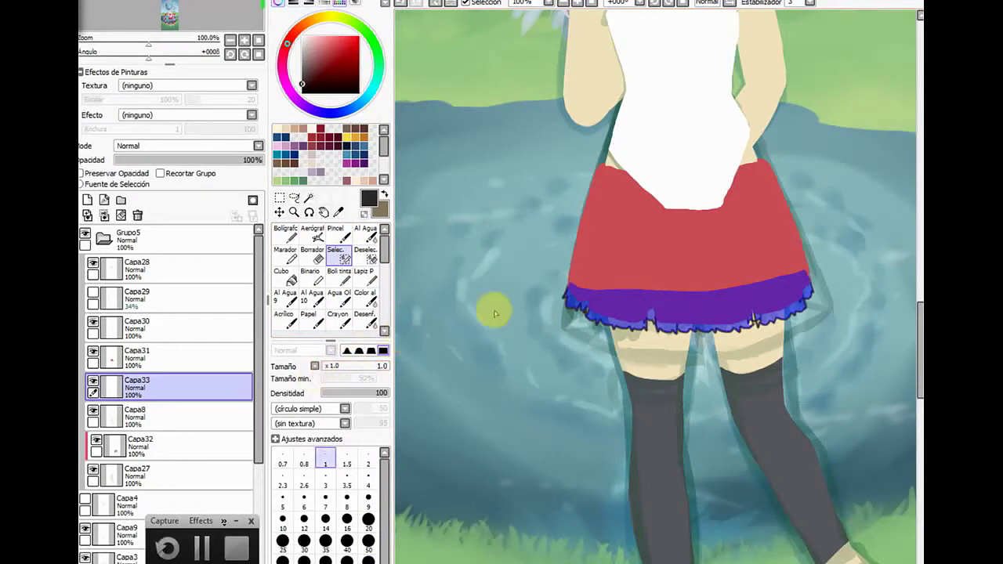
mouse_move(566, 298)
mouse_down()
mouse_move(599, 312)
mouse_move(586, 315)
mouse_move(667, 324)
mouse_move(650, 328)
mouse_move(653, 312)
mouse_move(751, 320)
mouse_up()
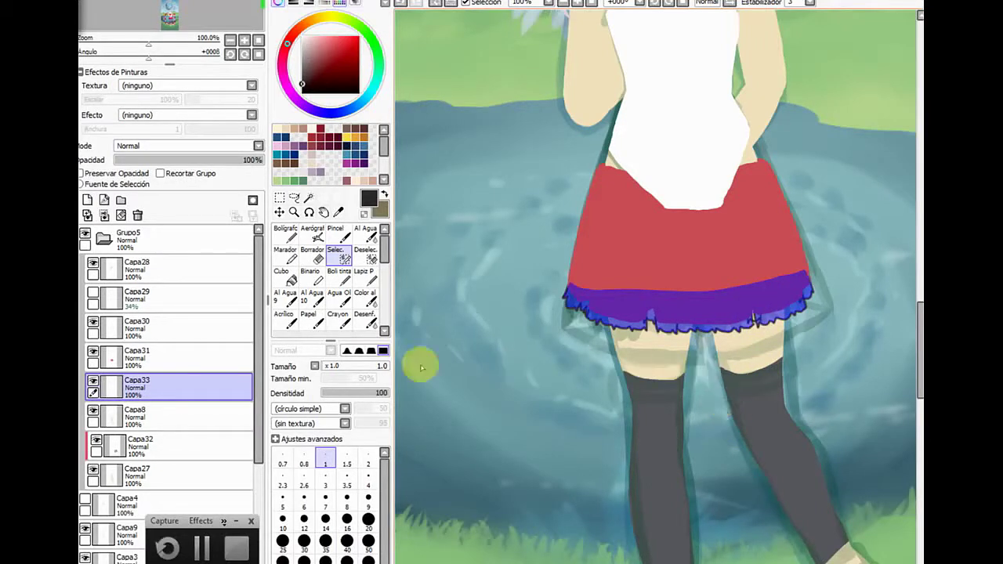
drag(321, 366, 336, 392)
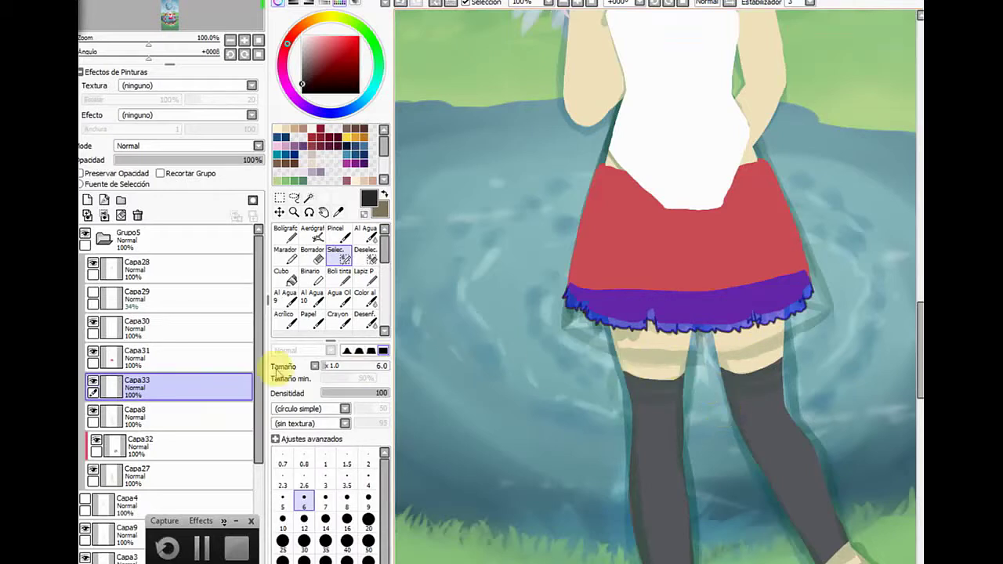
Fill the selected lace area with near-black on a new layer above Capa33, using the bucket with a transparency difference of 71
click(284, 274)
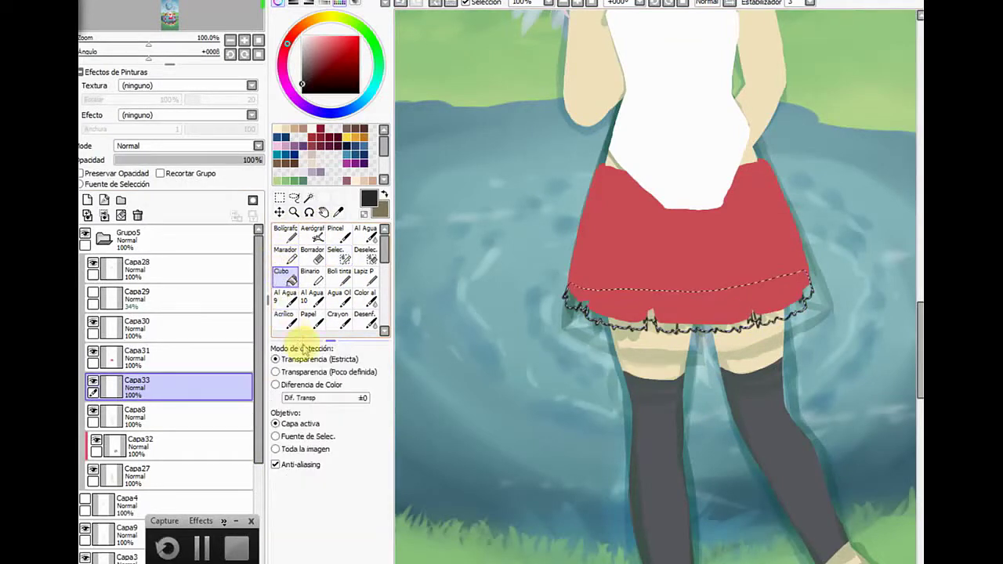
click(322, 399)
drag(313, 400, 306, 400)
click(596, 310)
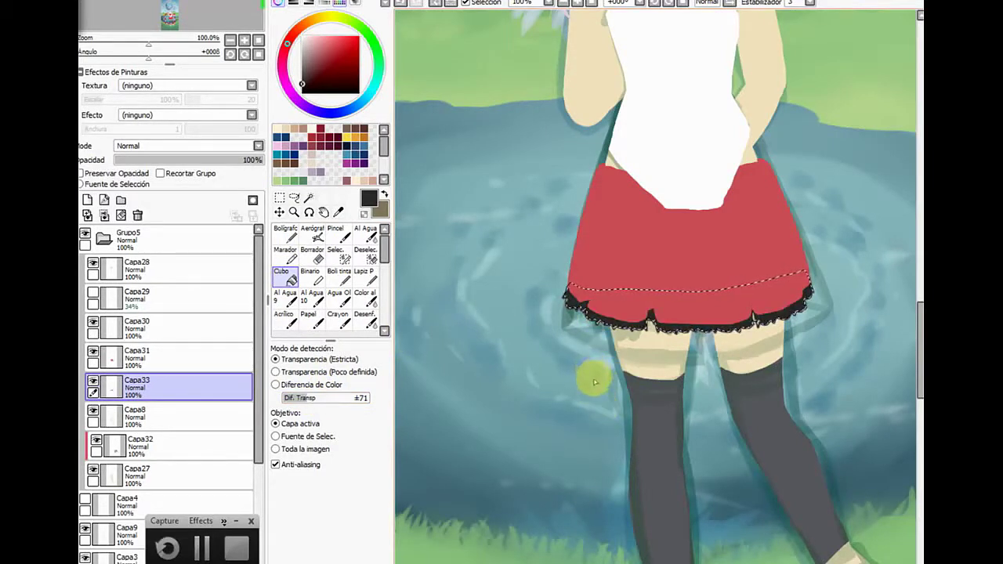
key(ctrl+z)
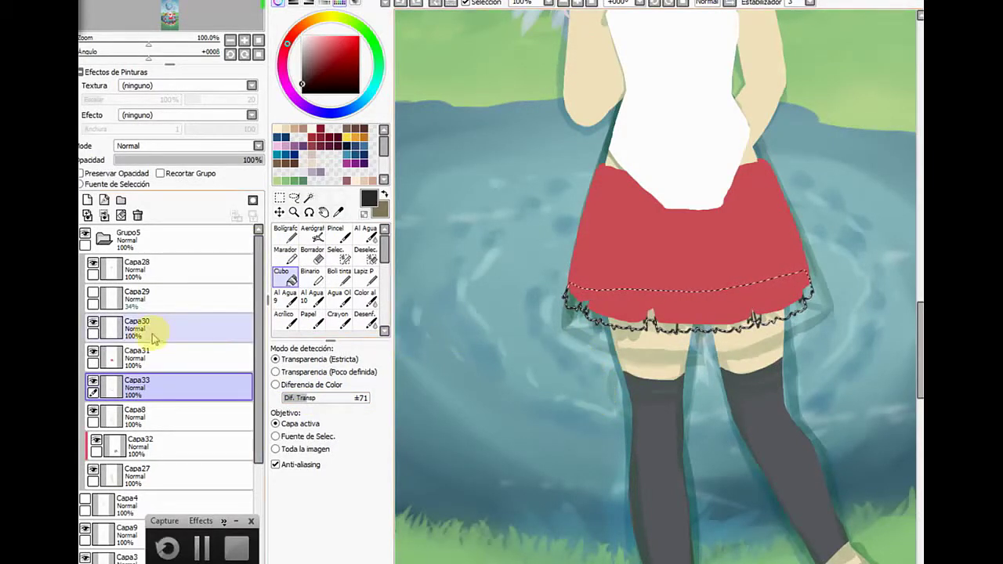
click(87, 200)
click(601, 314)
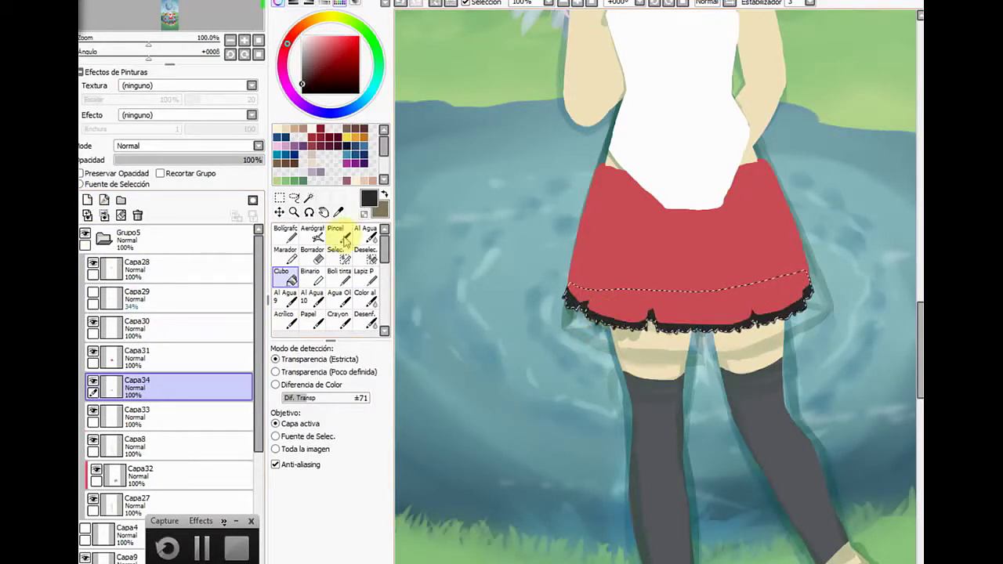
Set the lace fill layer's opacity to 63% and clear the selection
drag(207, 160, 210, 161)
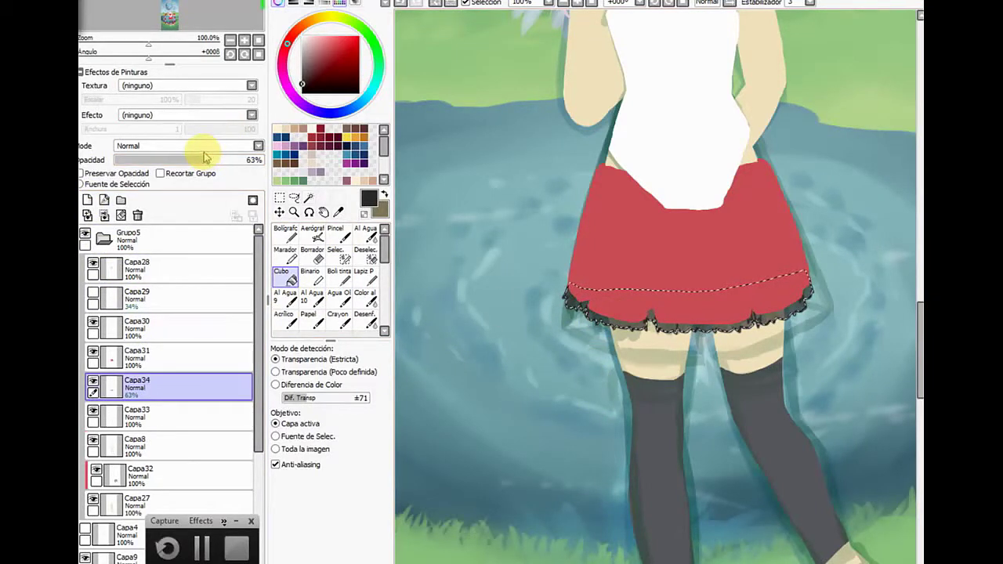
click(271, 1)
click(284, 5)
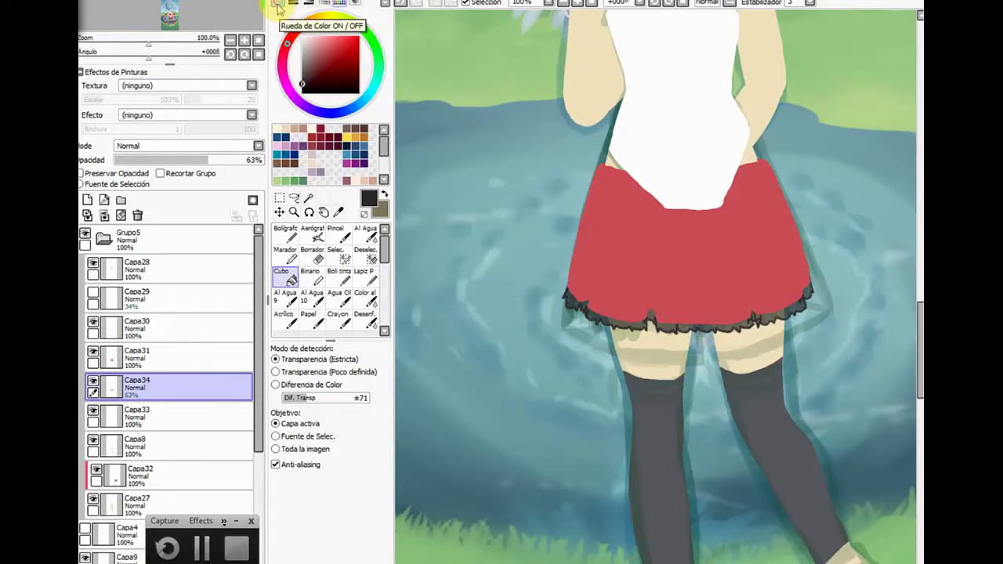
Turn on preserve opacity for the two lace layers, Capa34 and Capa33
click(107, 174)
click(118, 415)
click(110, 176)
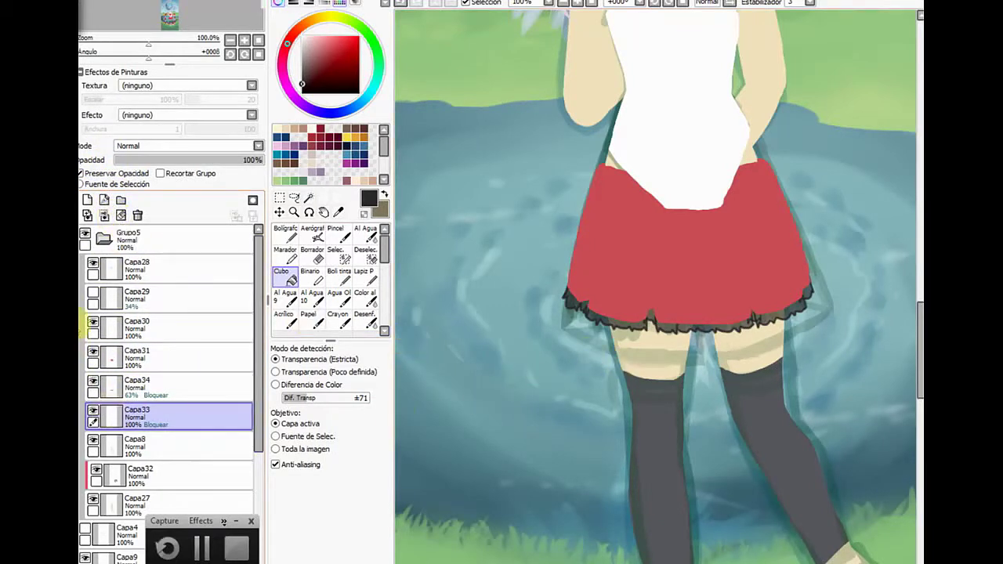
click(92, 295)
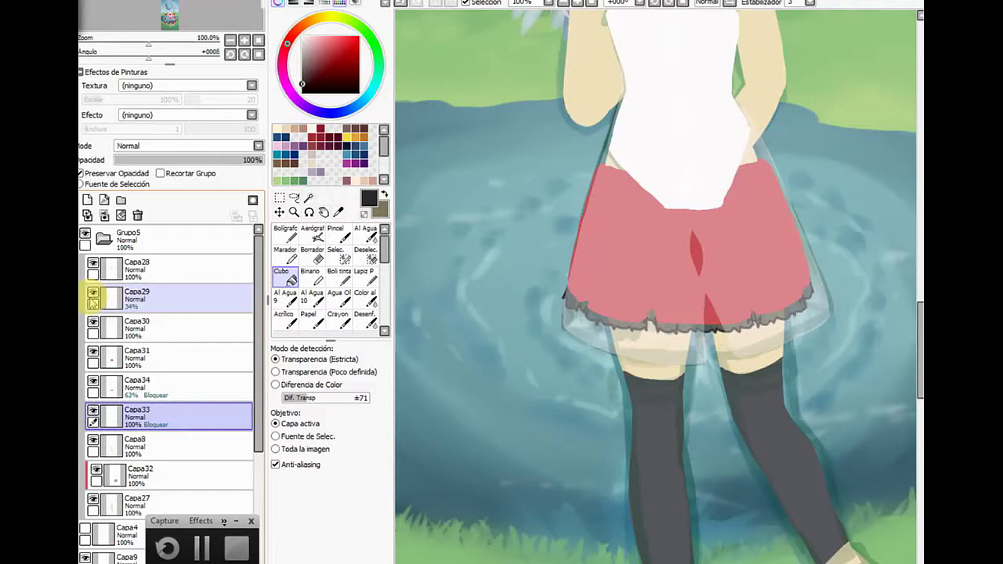
click(93, 299)
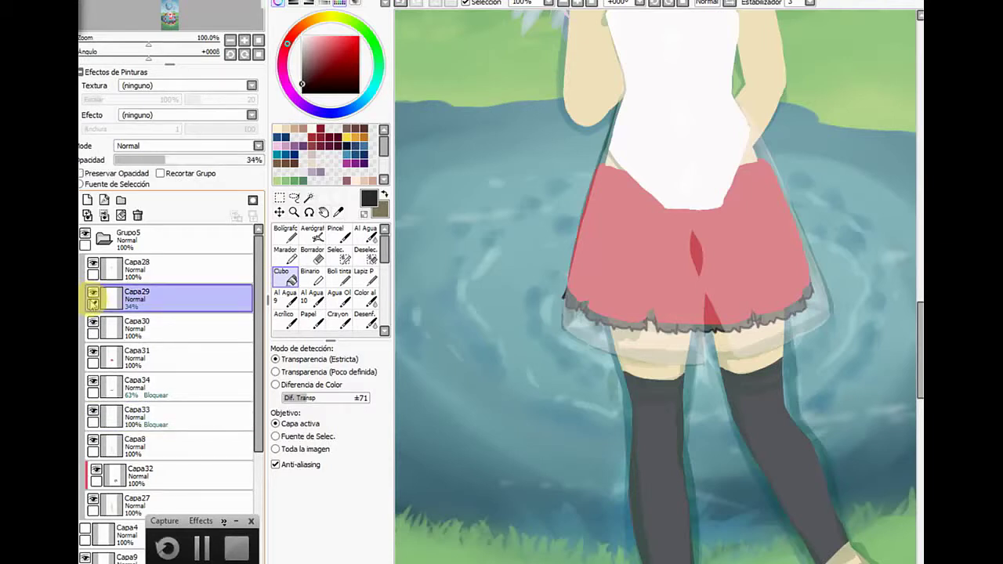
click(93, 294)
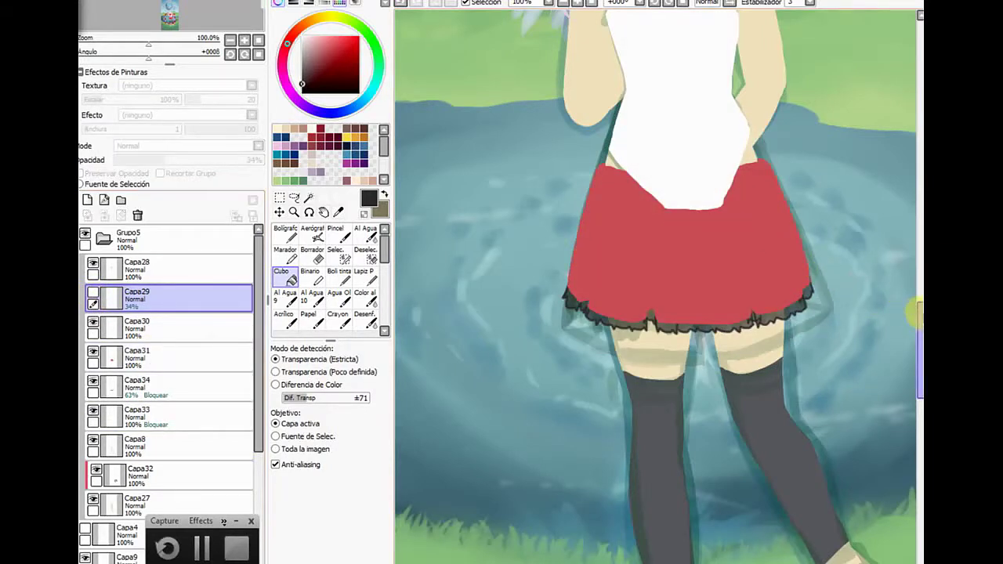
Hide layers Capa8, Capa9 and Capa3, and move Capa8 out of the figure's group to just above Capa4
drag(918, 314, 919, 289)
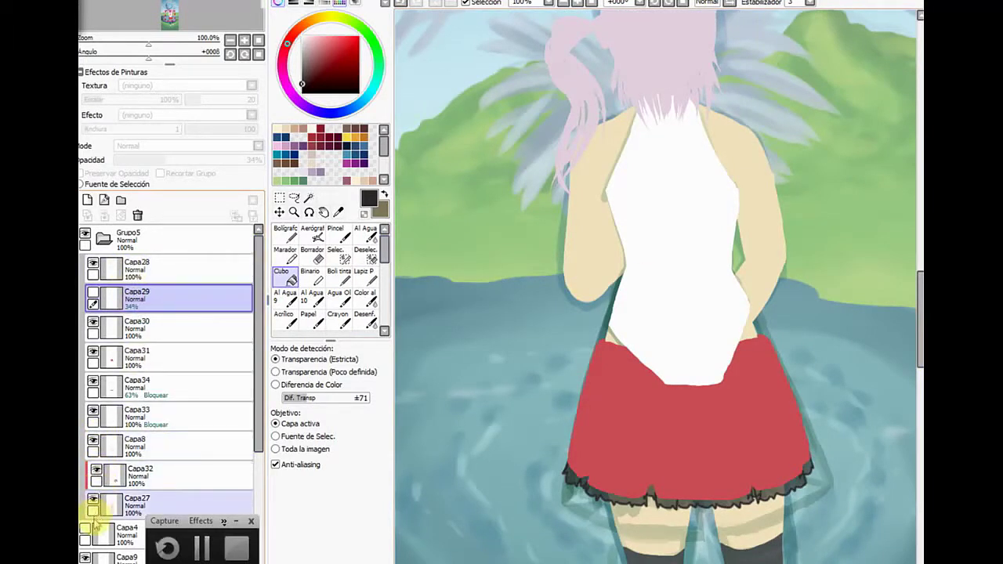
click(93, 441)
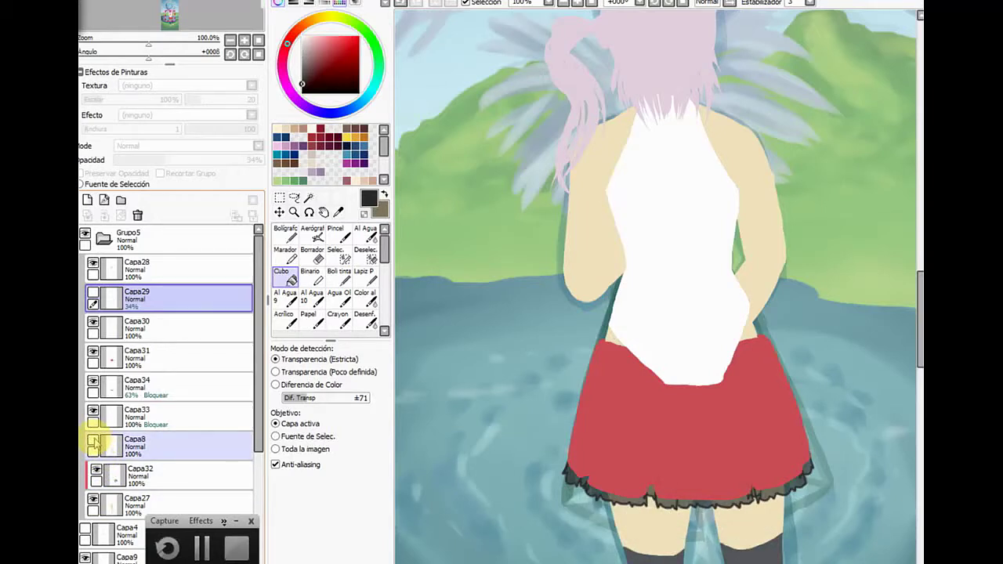
click(88, 557)
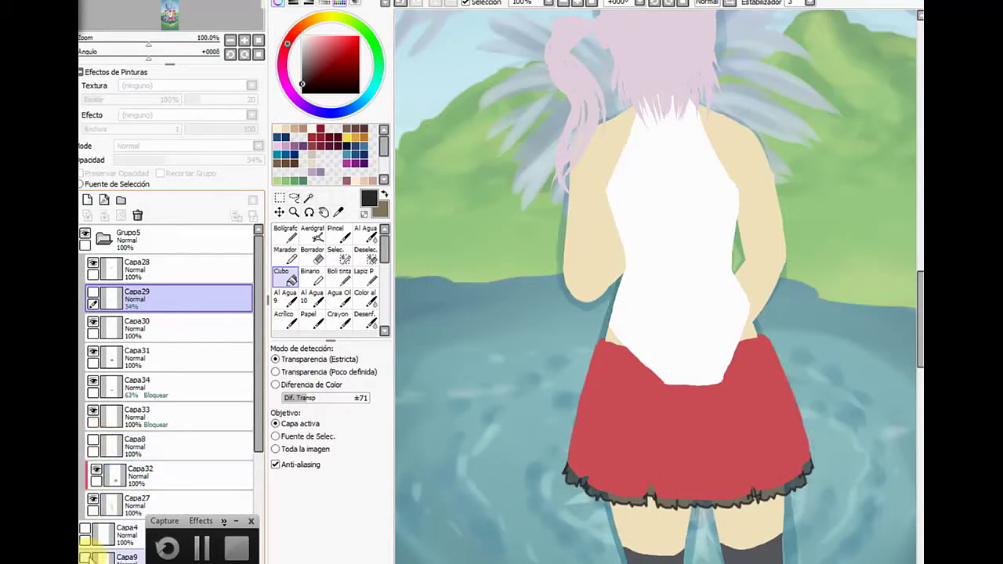
scroll(249, 438, down, 2)
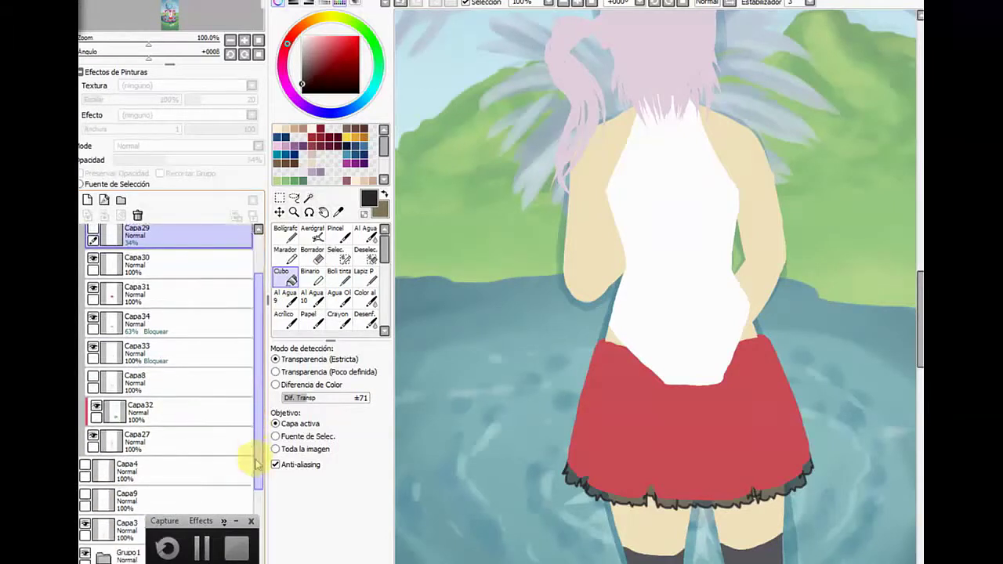
click(92, 509)
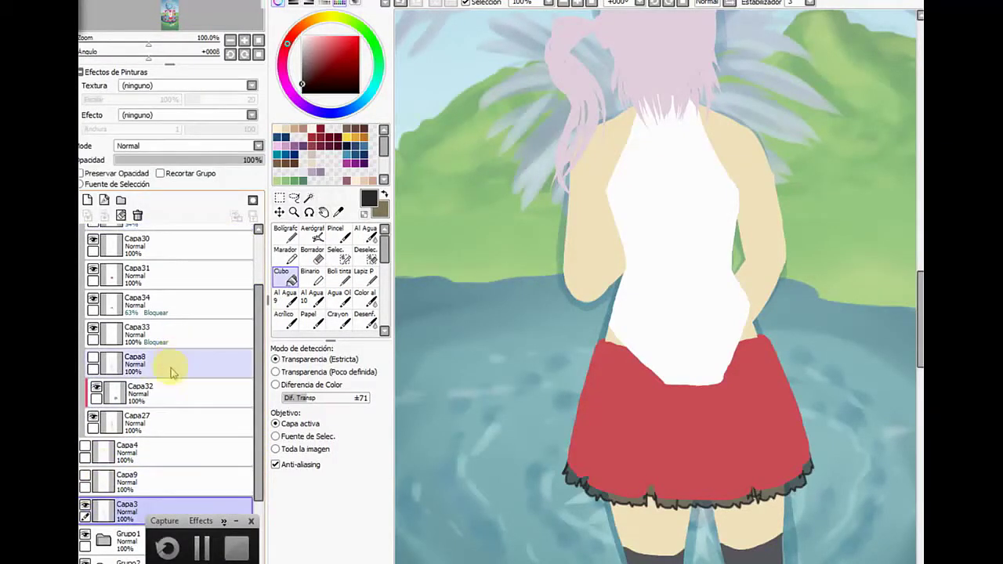
drag(171, 369, 138, 459)
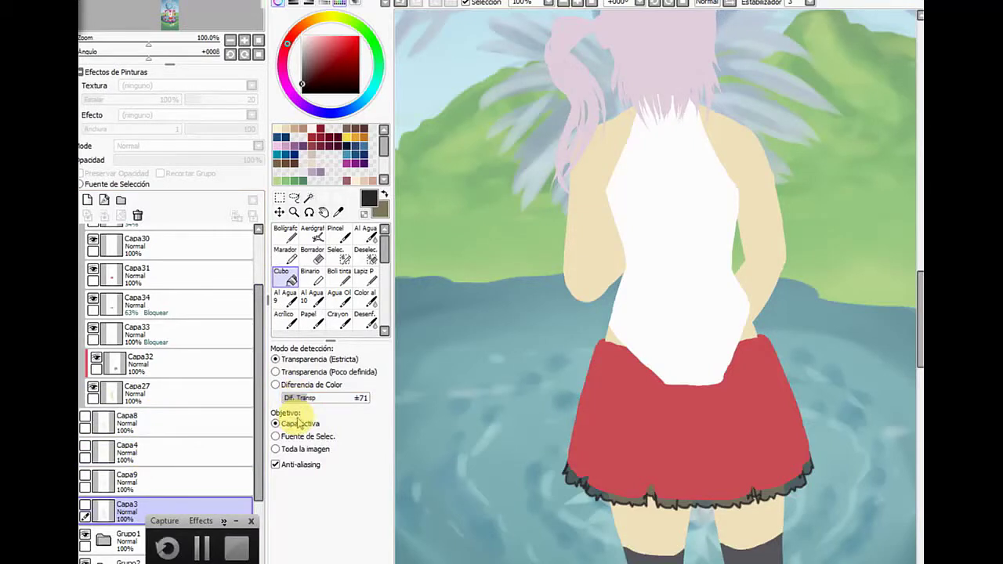
Sample the skin tone, shift it to a darker peach and paint a shadow on the left inner arm on Capa27 with the pen at size 12
click(338, 212)
click(606, 169)
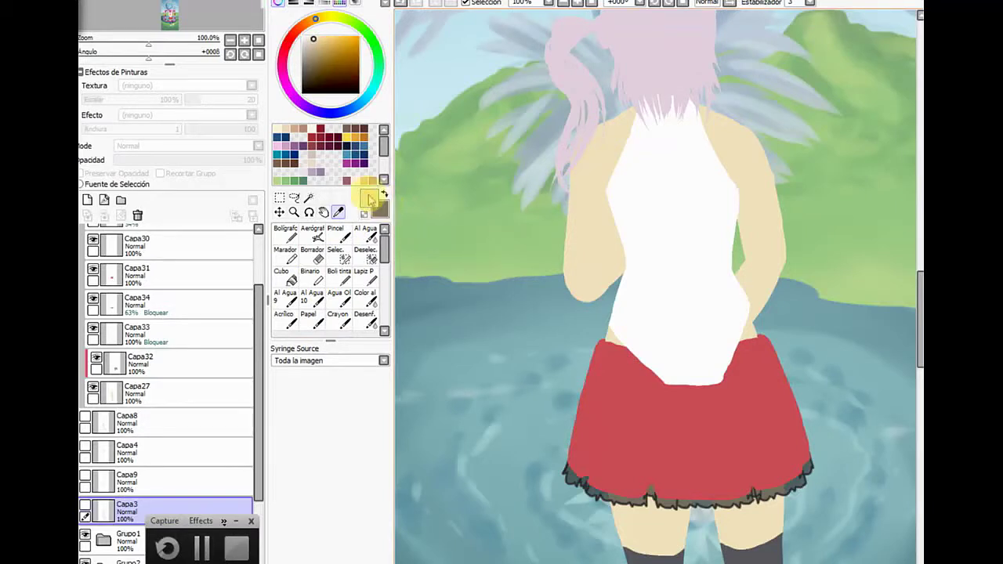
click(384, 194)
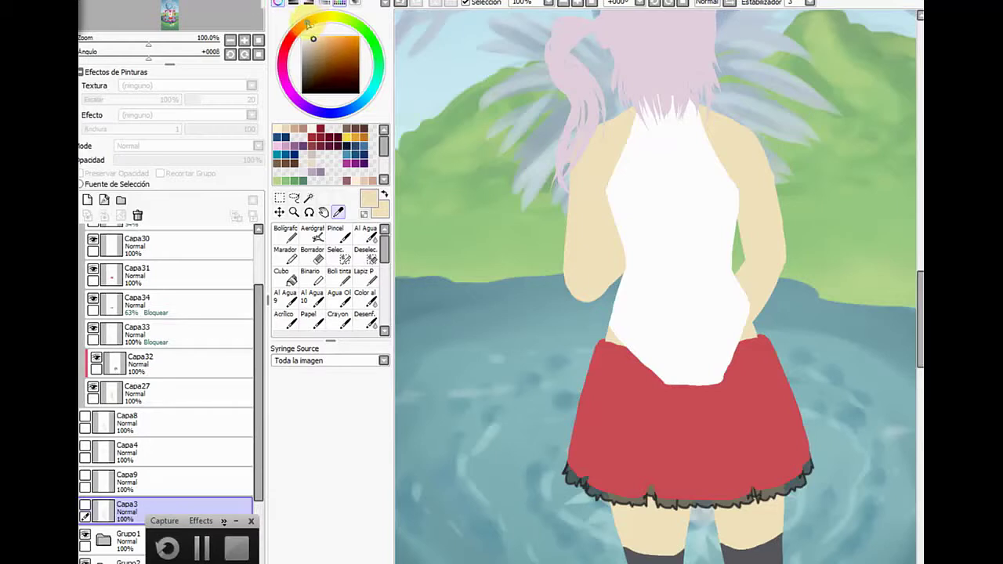
click(310, 30)
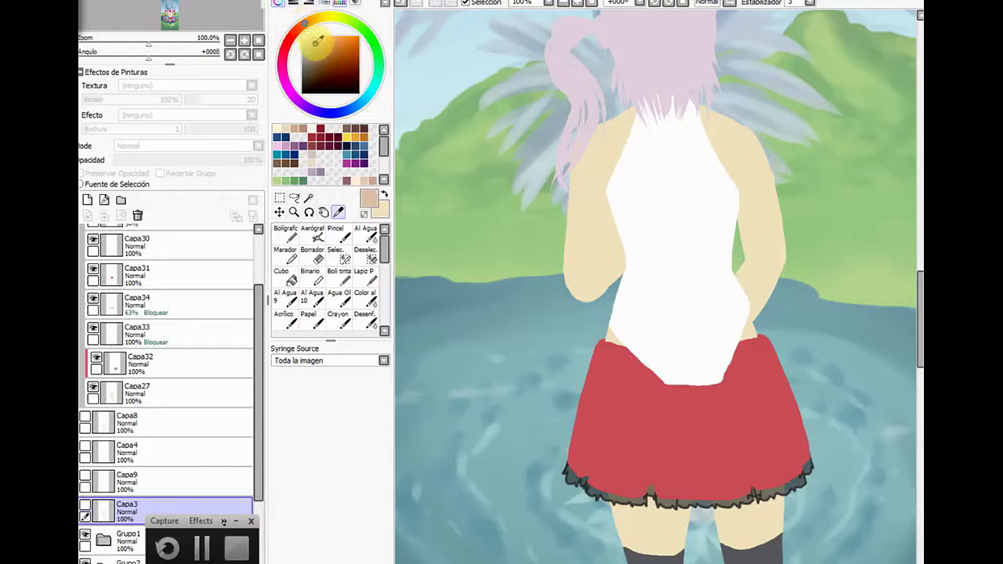
click(285, 233)
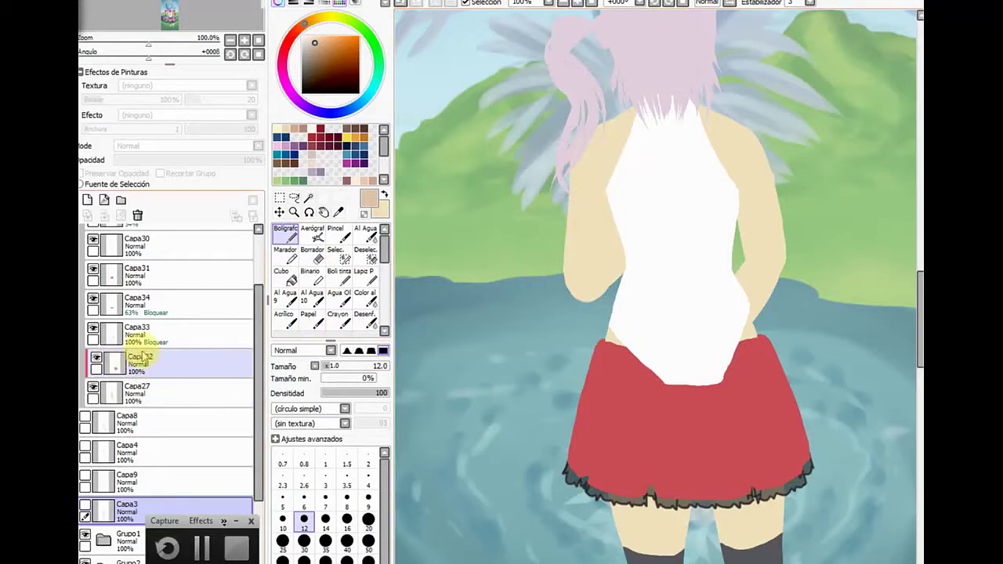
click(175, 385)
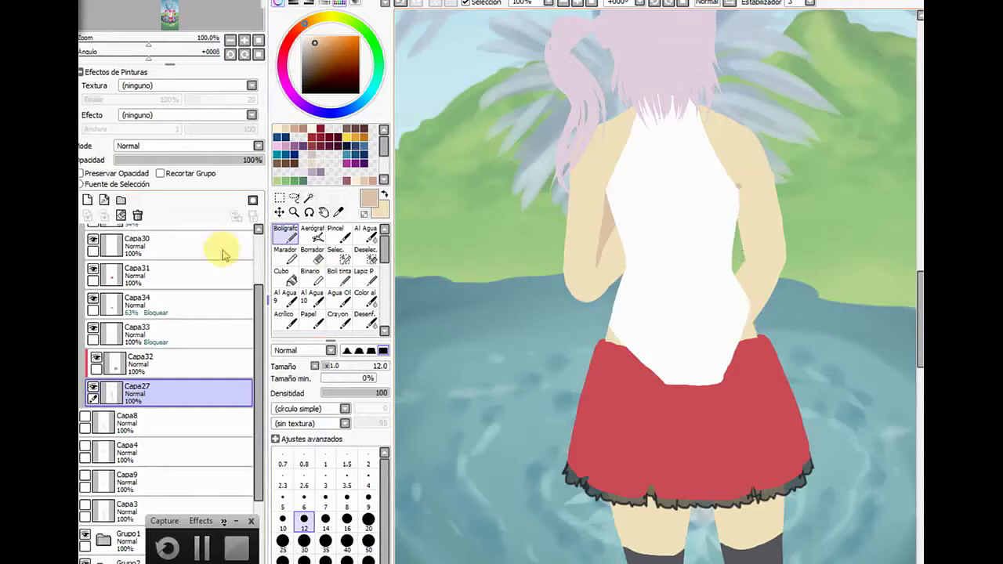
Refine the arm contours on Capa27, trimming with the eraser at size 13 and repainting the light skin tone with the pen at size 12
click(312, 254)
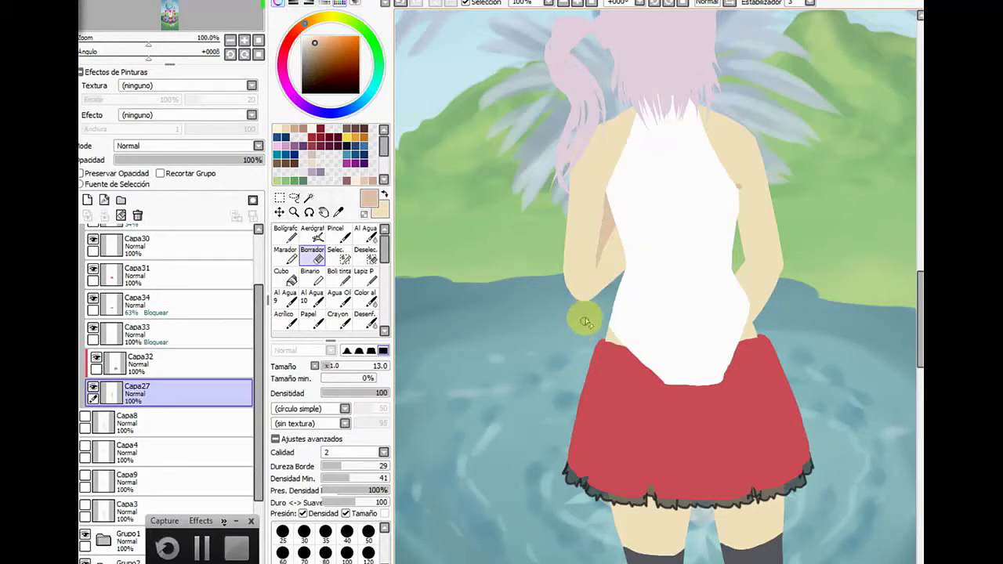
click(384, 195)
click(287, 234)
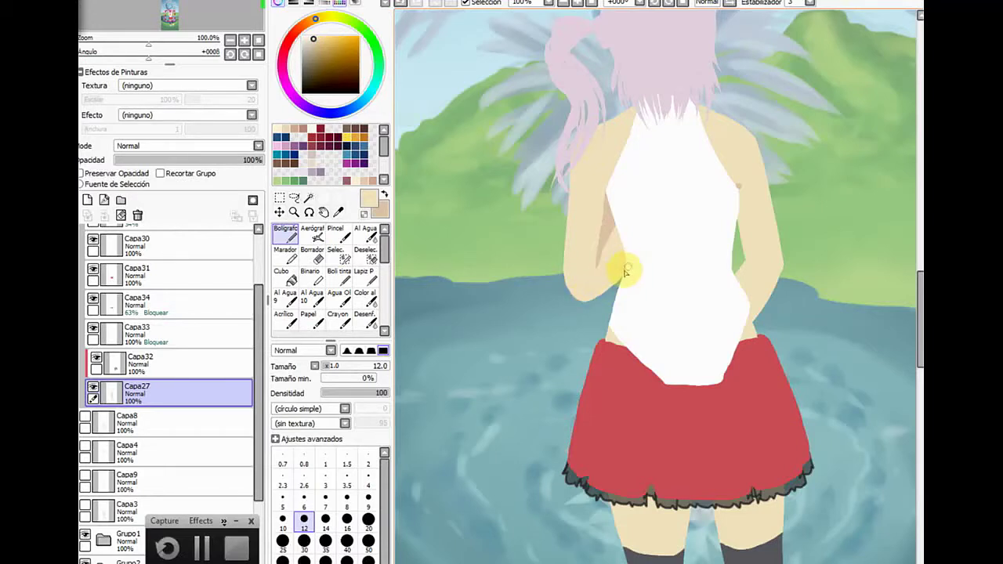
click(314, 252)
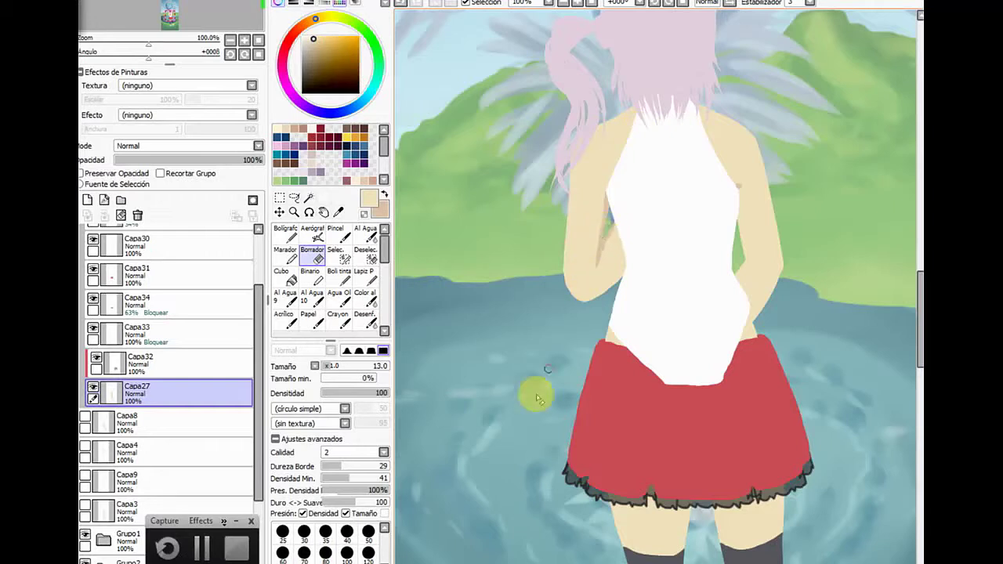
Preserve Capa27's opacity and shade both inner arms, the right forearm and the waist in darker peach with the pen at size 12
click(82, 173)
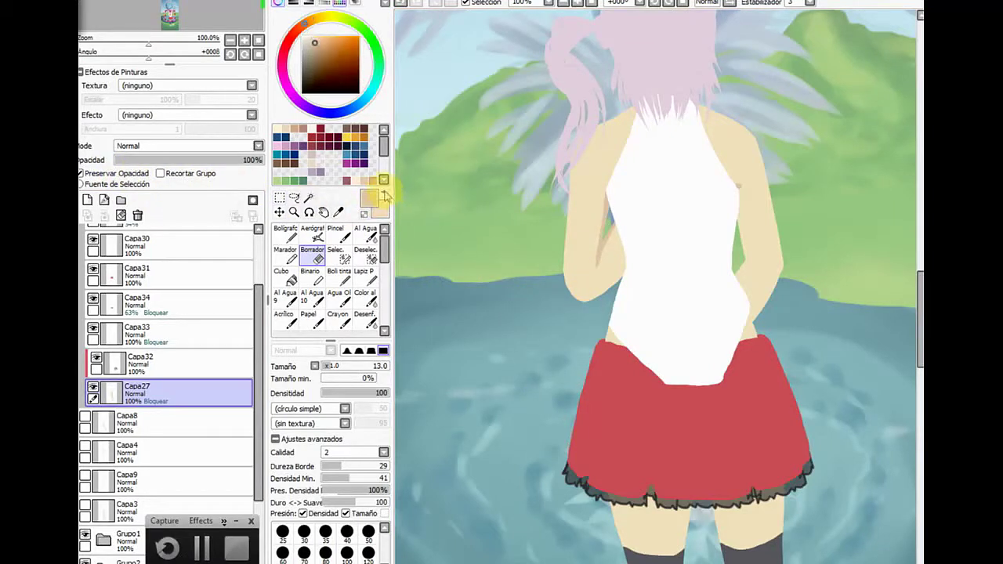
click(286, 232)
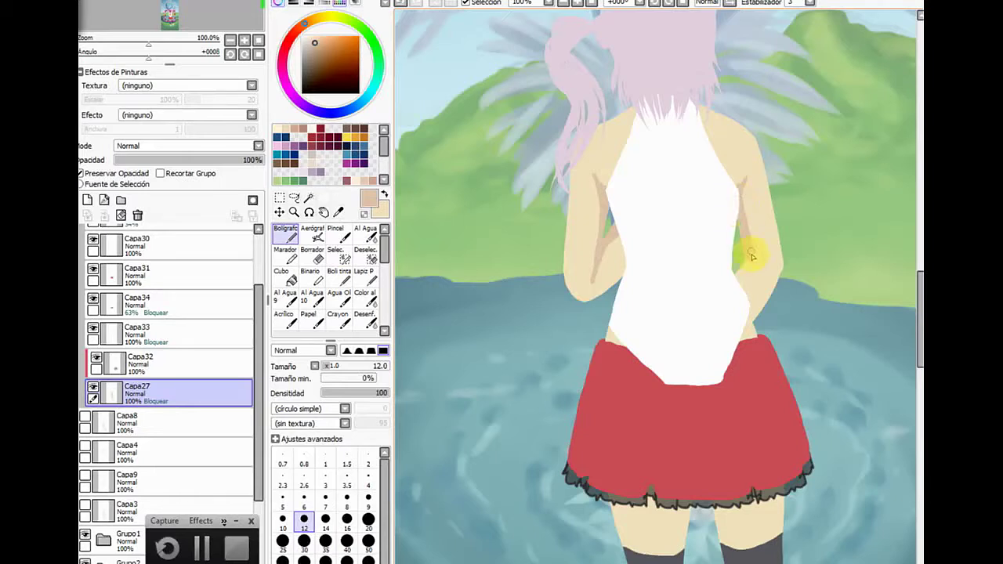
mouse_move(744, 265)
mouse_down()
mouse_move(749, 332)
mouse_move(755, 321)
mouse_up()
mouse_move(745, 276)
mouse_down()
mouse_move(750, 374)
mouse_move(741, 337)
mouse_up()
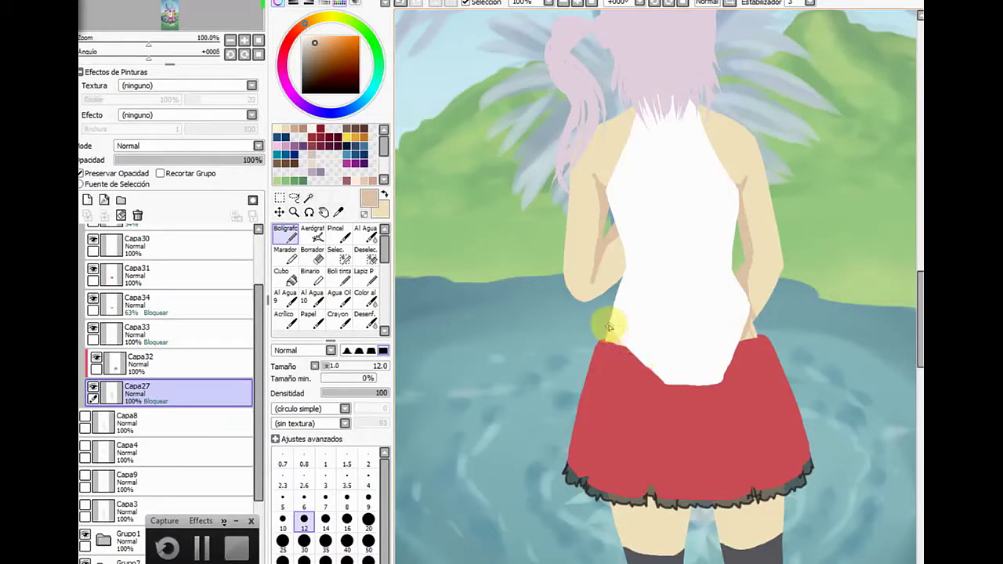
Shade the skin of both shoulders along the edges of the white top with the darker peach
mouse_move(636, 110)
mouse_down()
mouse_move(629, 137)
mouse_move(634, 110)
mouse_move(603, 180)
mouse_up()
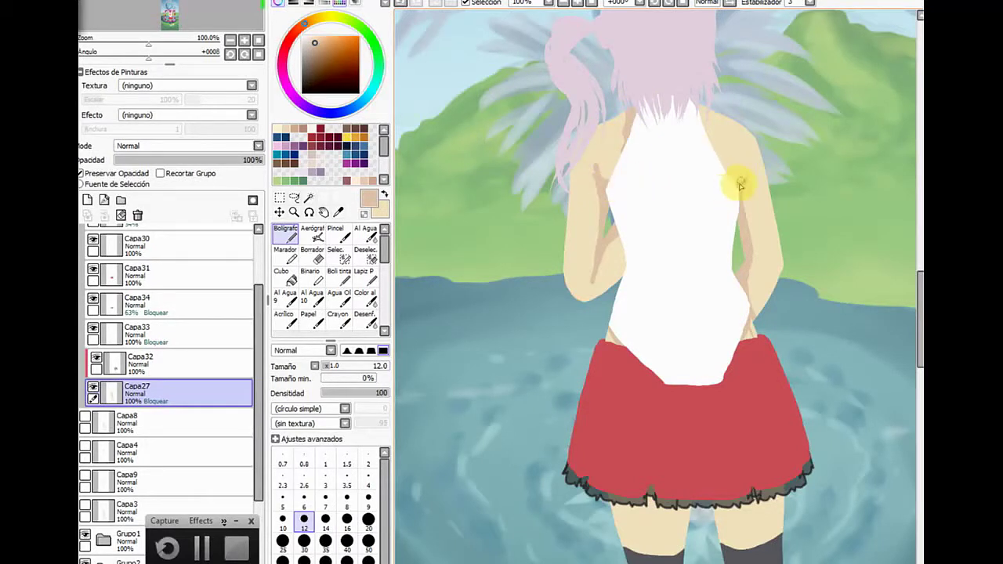
mouse_move(740, 179)
mouse_down()
mouse_move(721, 123)
mouse_move(705, 148)
mouse_move(710, 113)
mouse_up()
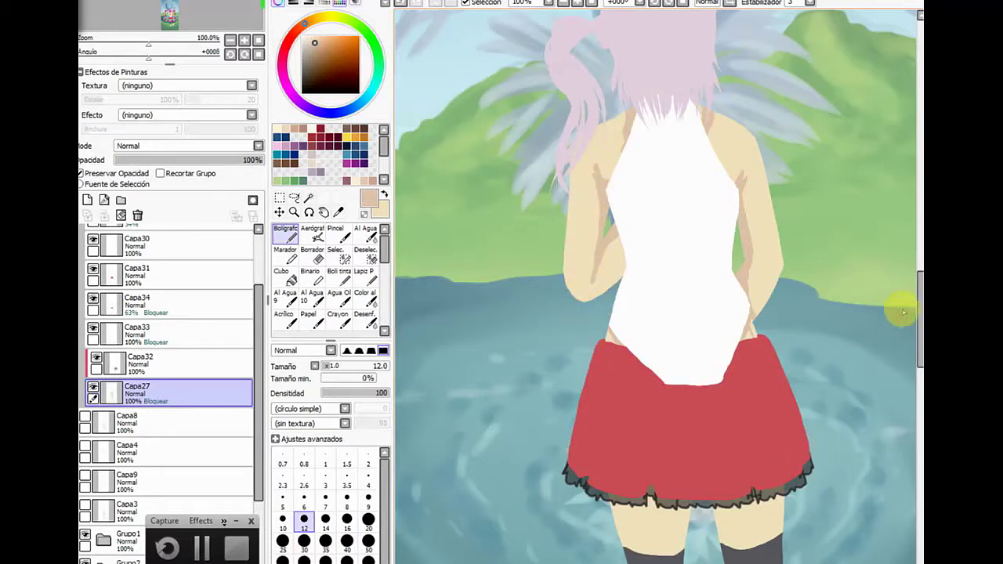
scroll(903, 313, down, 3)
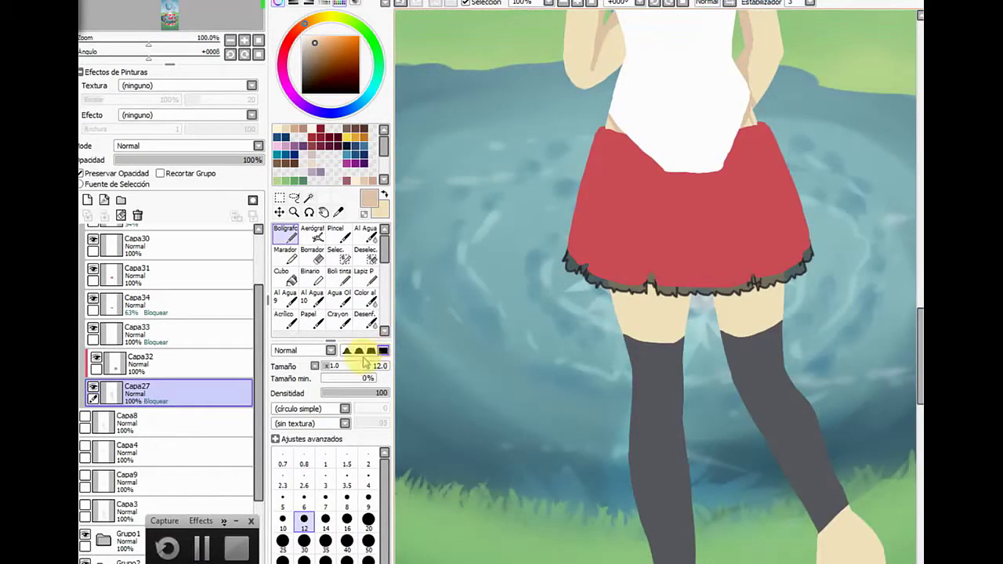
Shade the thighs beneath the lace hem and along their left sides on Capa27 in darker peach with the pen at size 23
drag(364, 362, 381, 369)
mouse_move(612, 278)
mouse_down()
mouse_move(604, 287)
mouse_move(786, 288)
mouse_move(730, 300)
mouse_up()
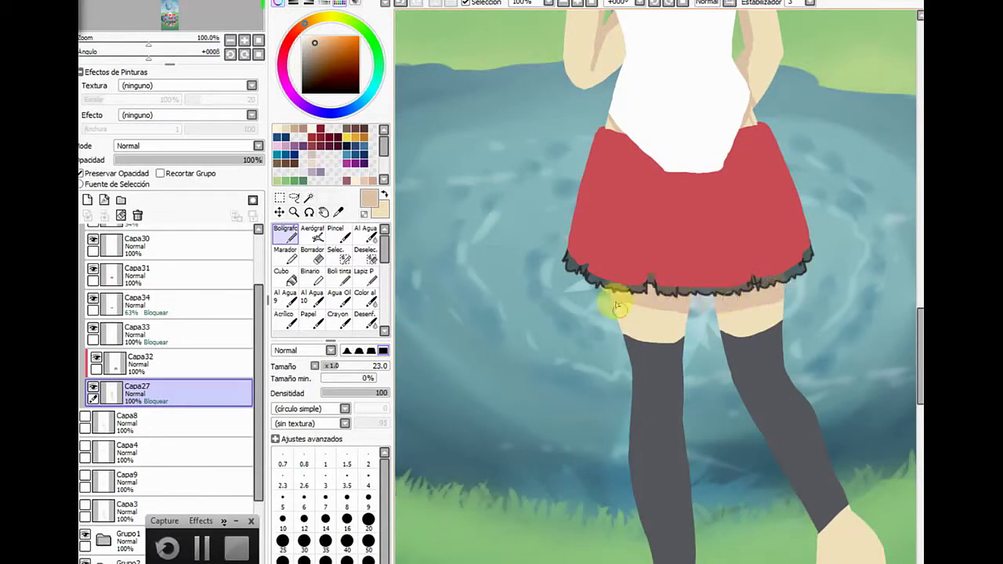
drag(616, 306, 631, 335)
mouse_move(730, 284)
mouse_down()
mouse_move(731, 332)
mouse_move(723, 331)
mouse_up()
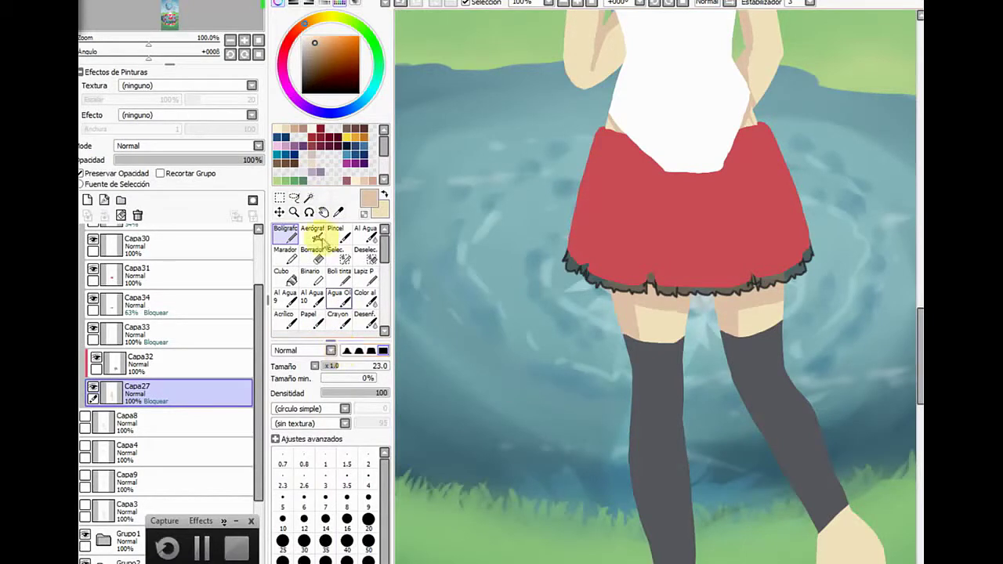
Darken the shadow color to brown and paint deeper shadows on the upper thighs and both inner arms with the size 23 pen
click(315, 52)
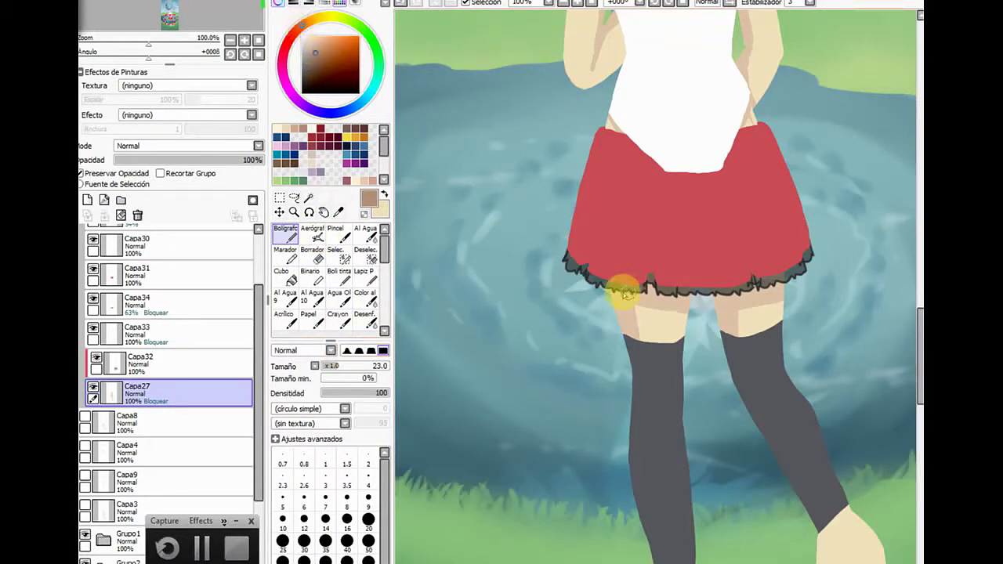
mouse_move(618, 294)
mouse_down()
mouse_move(645, 352)
mouse_move(629, 309)
mouse_move(663, 305)
mouse_move(652, 287)
mouse_move(678, 298)
mouse_move(625, 297)
mouse_move(727, 315)
mouse_move(716, 299)
mouse_move(737, 299)
mouse_move(711, 297)
mouse_move(738, 302)
mouse_move(738, 365)
mouse_up()
drag(916, 320, 869, 285)
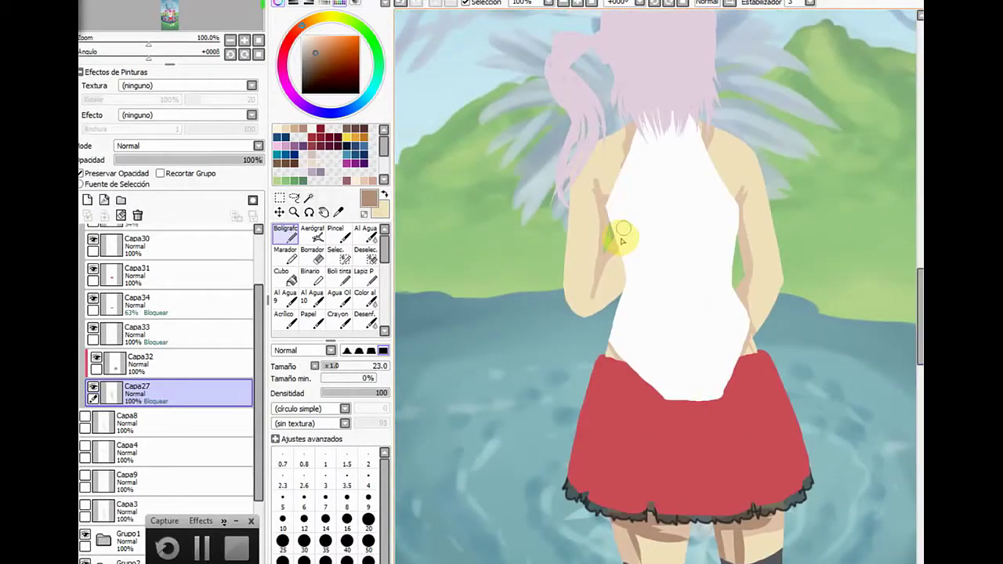
mouse_move(597, 287)
mouse_down()
mouse_move(616, 242)
mouse_move(601, 253)
mouse_move(609, 216)
mouse_up()
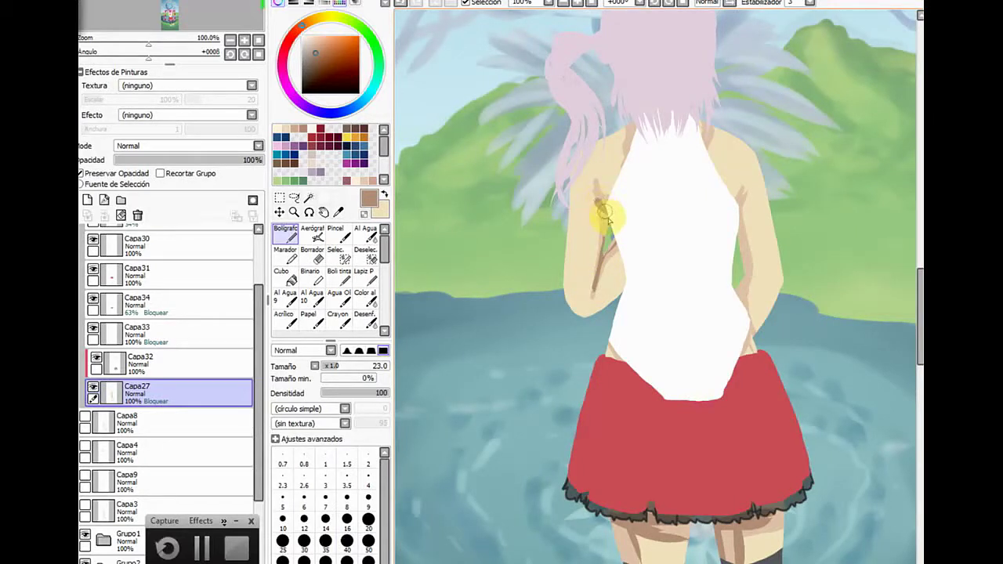
mouse_move(740, 205)
mouse_down()
mouse_move(729, 298)
mouse_move(749, 326)
mouse_up()
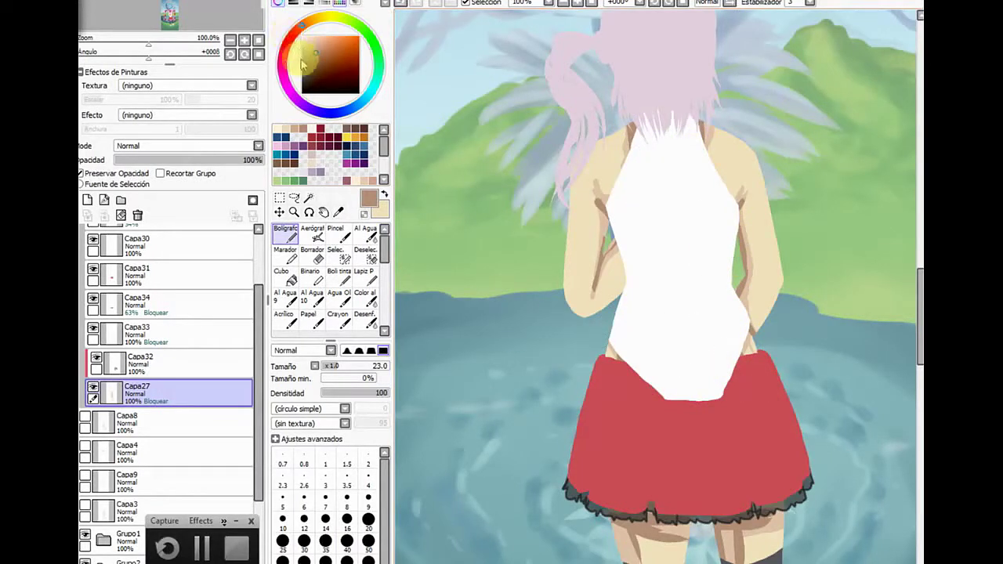
Blend the shoulder shadows beside the white top using the Pincel brush at size 29 and density 17
click(335, 234)
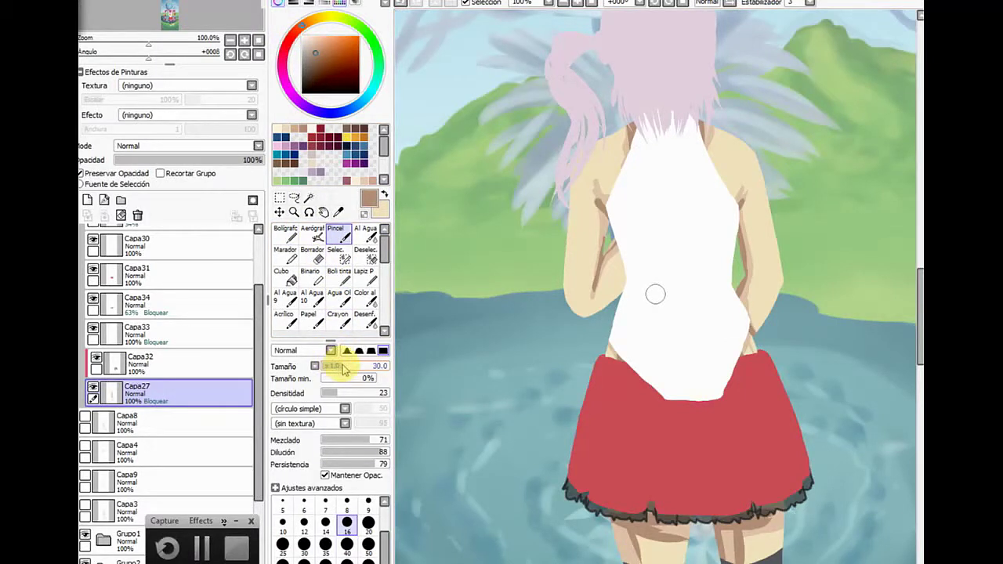
drag(343, 370, 340, 370)
click(340, 393)
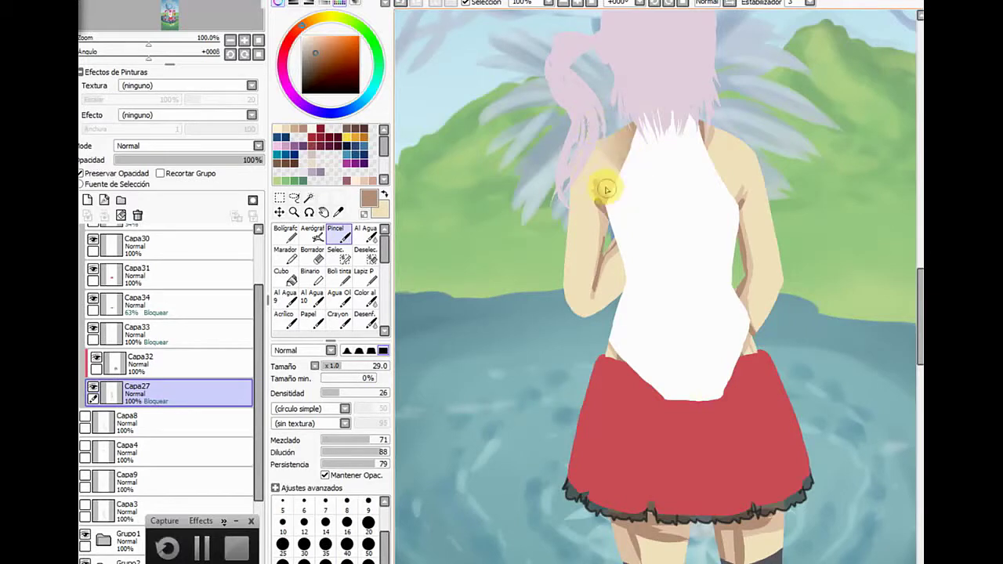
click(332, 393)
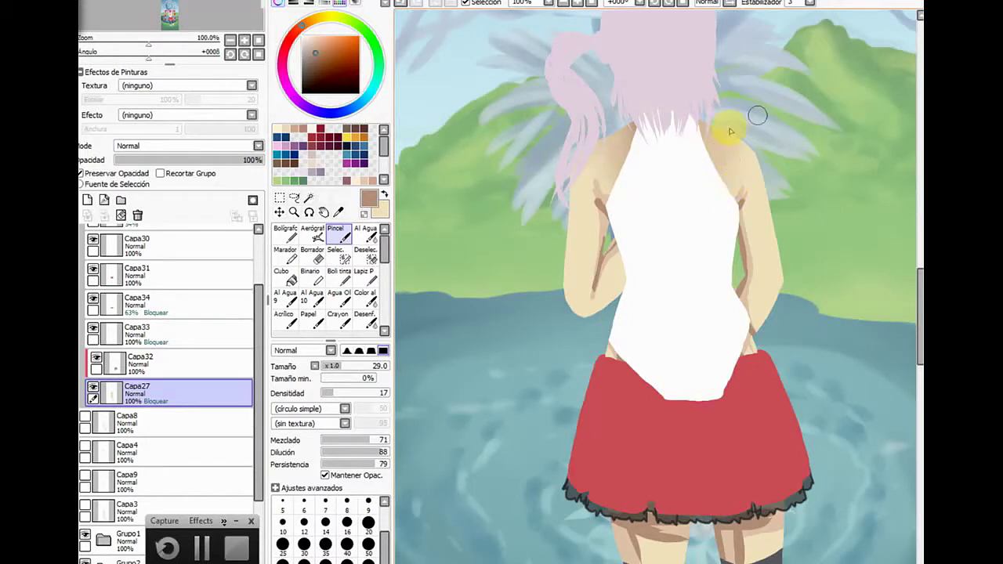
Blend the brown shadows along both inner arms and the waist with the Pincel brush at size 19
click(337, 366)
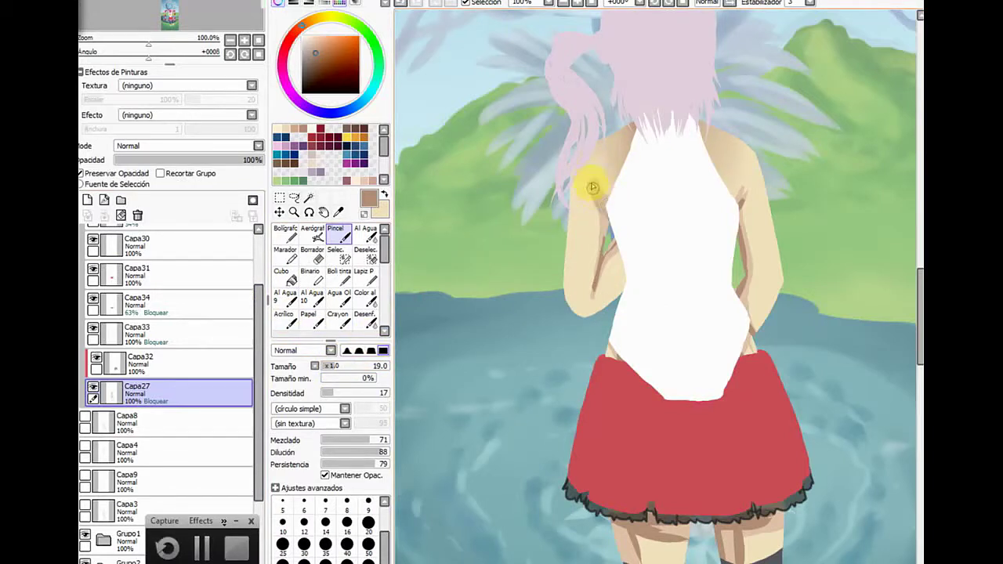
mouse_move(593, 187)
mouse_down()
mouse_move(604, 242)
mouse_move(600, 230)
mouse_up()
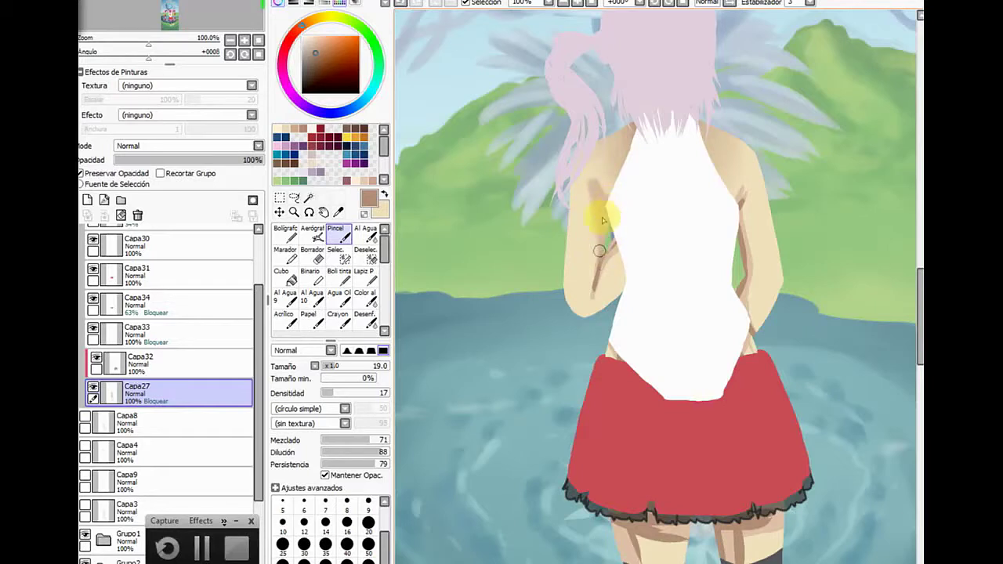
click(384, 194)
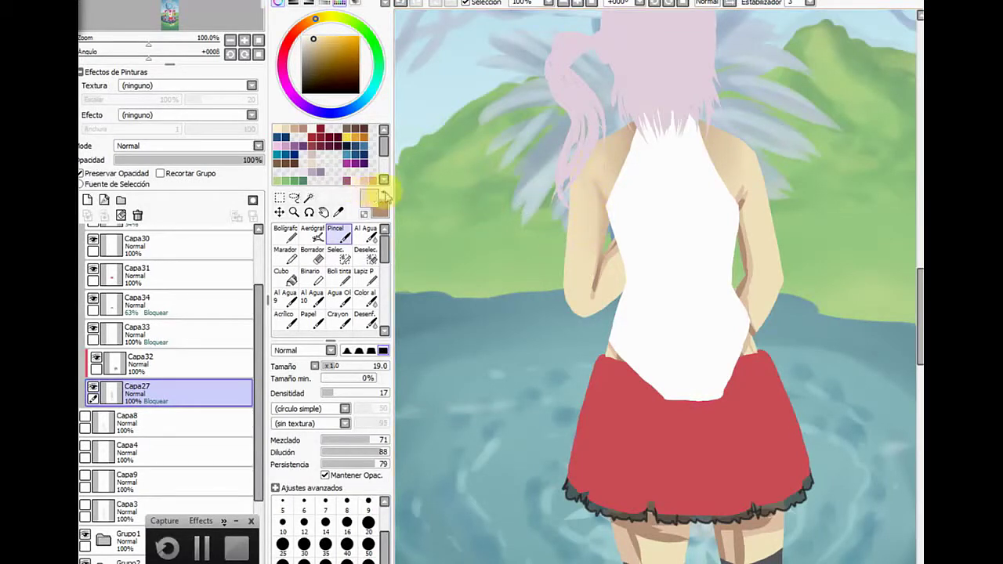
click(384, 194)
mouse_move(620, 232)
mouse_down()
mouse_move(601, 278)
mouse_move(616, 249)
mouse_move(604, 261)
mouse_move(600, 244)
mouse_move(594, 287)
mouse_move(616, 231)
mouse_move(591, 296)
mouse_move(629, 237)
mouse_move(613, 261)
mouse_move(627, 290)
mouse_move(598, 313)
mouse_move(714, 179)
mouse_move(768, 195)
mouse_move(739, 206)
mouse_move(734, 219)
mouse_move(747, 184)
mouse_move(734, 249)
mouse_move(739, 213)
mouse_move(751, 275)
mouse_move(743, 210)
mouse_move(748, 277)
mouse_move(747, 268)
mouse_move(738, 293)
mouse_move(747, 276)
mouse_move(744, 304)
mouse_move(759, 333)
mouse_move(747, 288)
mouse_move(749, 346)
mouse_up()
mouse_move(630, 351)
mouse_down()
mouse_move(620, 384)
mouse_move(617, 364)
mouse_move(624, 416)
mouse_up()
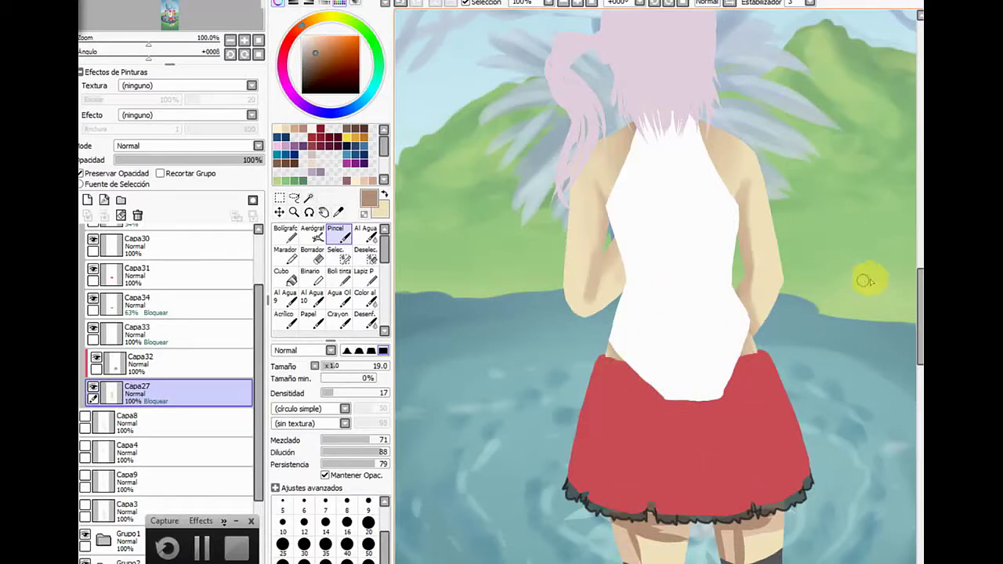
Soften the shadow edge on the left forearm with the light skin tone using the size 19 Pincel brush
drag(919, 279, 920, 311)
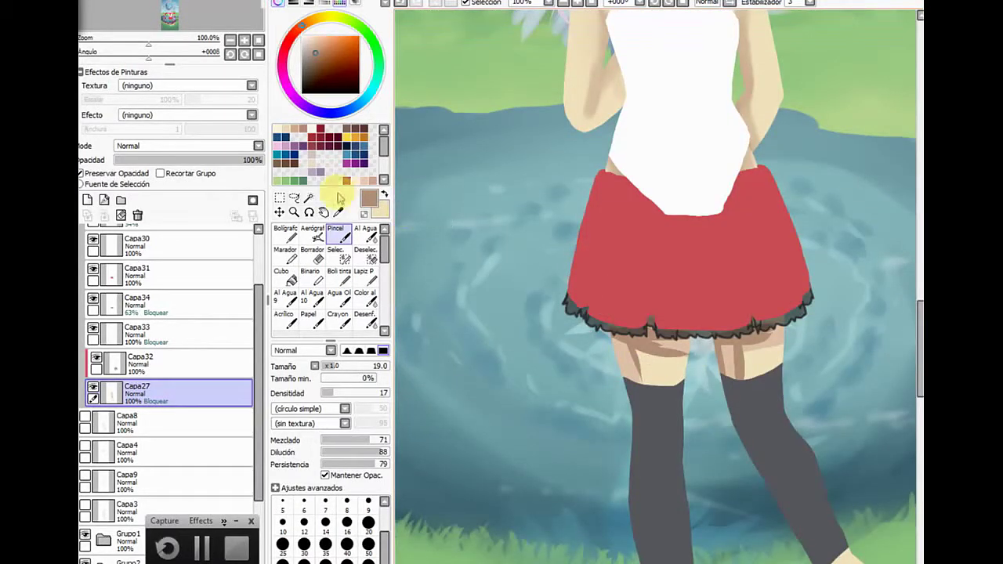
click(383, 192)
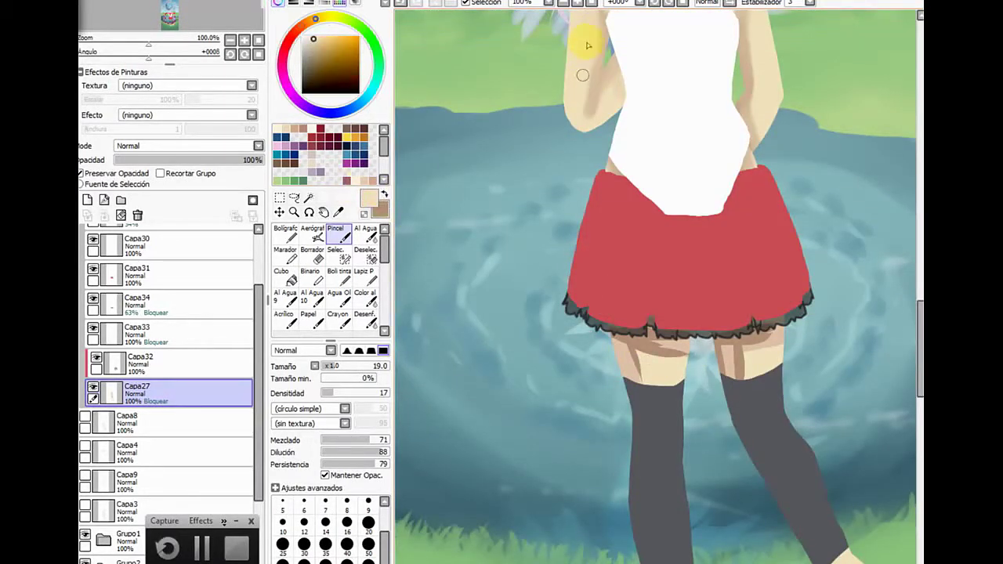
drag(592, 49, 572, 123)
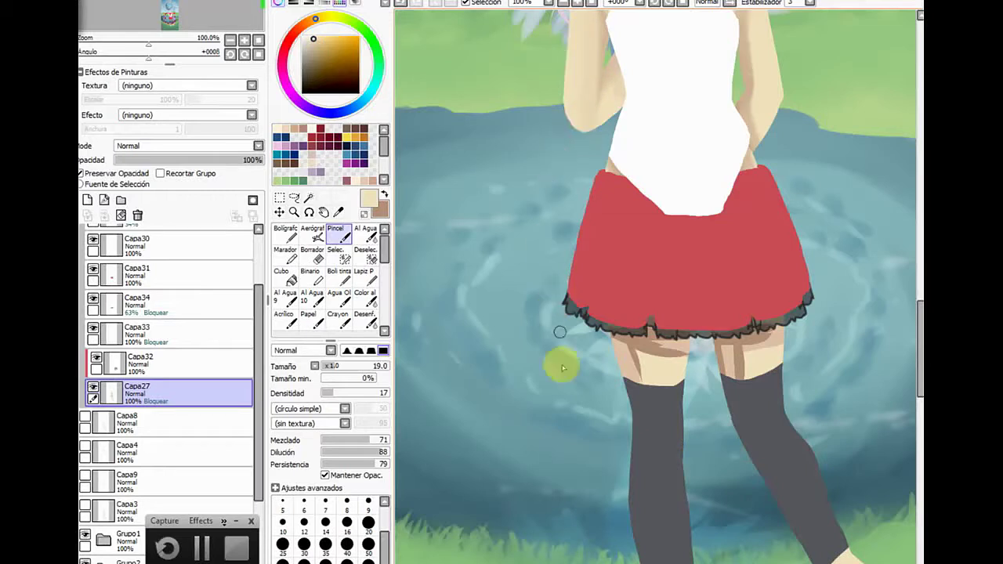
Blend the thigh shadows under the skirt with the brown tone, enlarging the Pincel brush to size 31
click(379, 207)
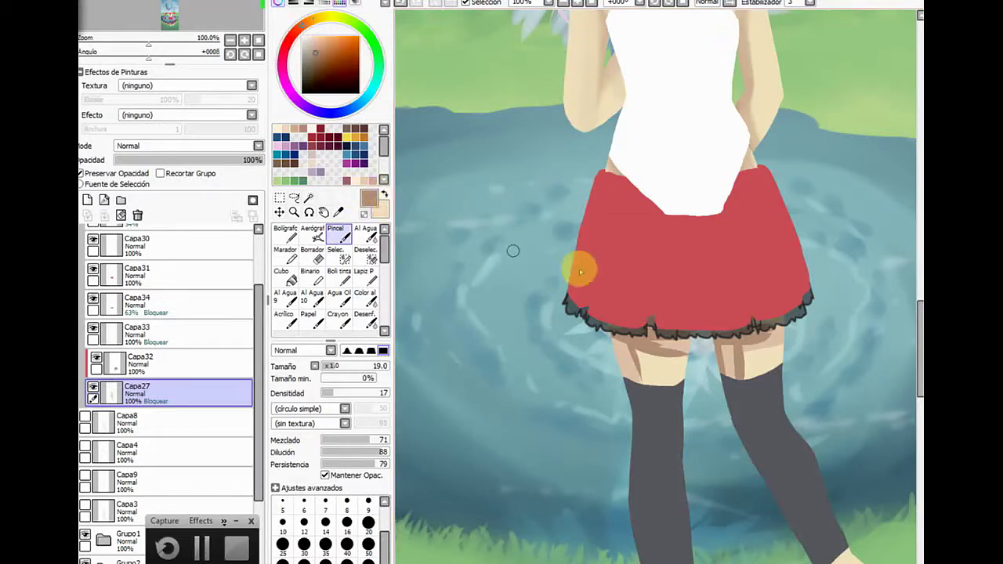
drag(643, 396, 630, 329)
drag(631, 378, 618, 317)
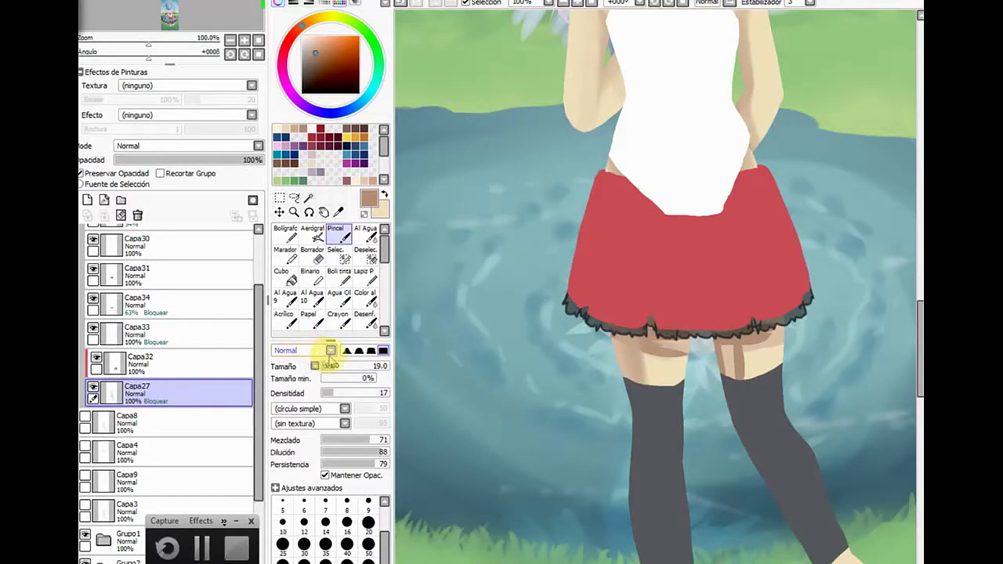
click(336, 366)
drag(340, 369, 345, 369)
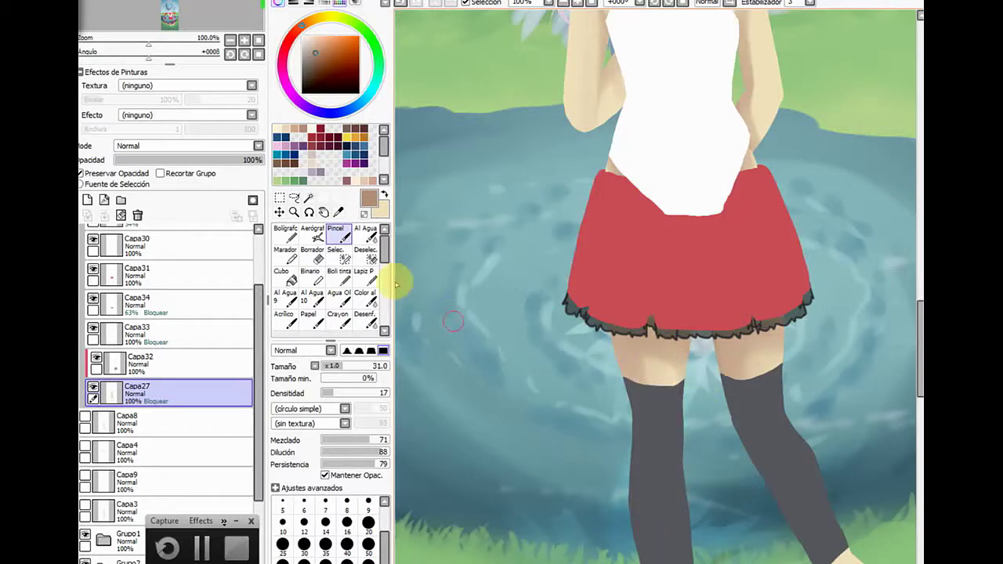
Add pale cream highlights to both thighs with the size 23 pen and blend them with the Pincel brush at size 26
click(380, 207)
click(279, 240)
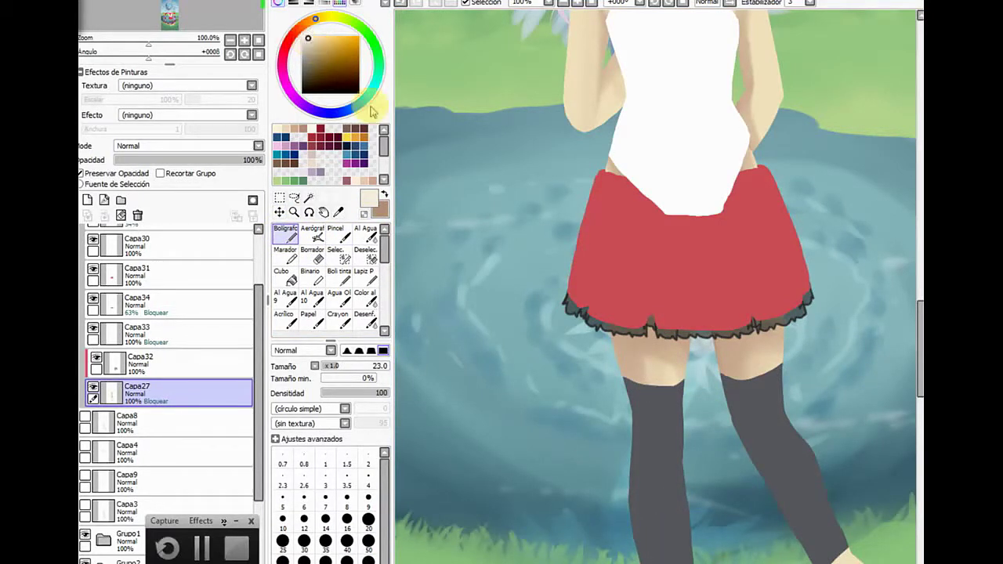
mouse_move(654, 373)
mouse_down()
mouse_move(674, 370)
mouse_move(678, 342)
mouse_move(685, 358)
mouse_move(668, 381)
mouse_up()
drag(772, 332, 776, 373)
click(335, 233)
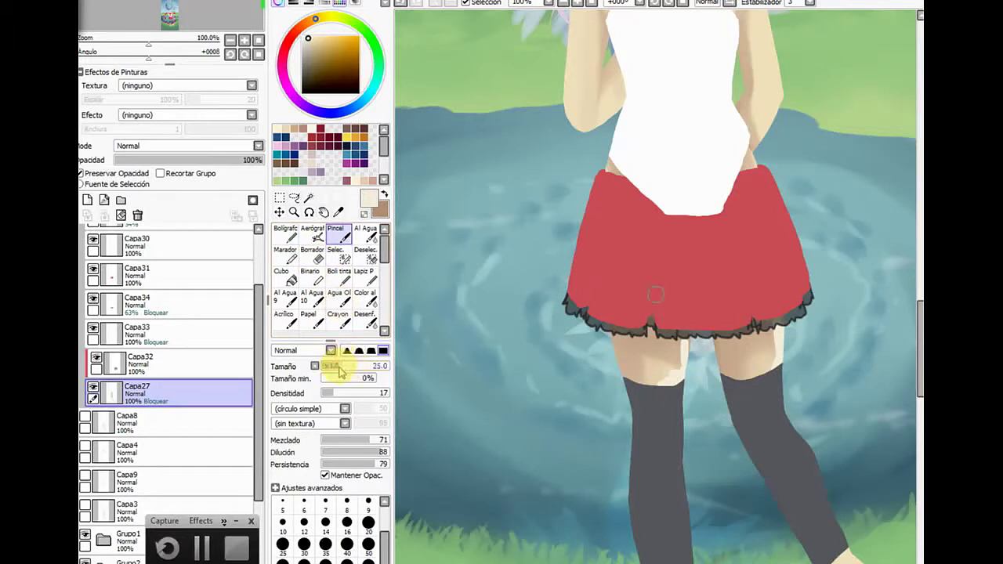
mouse_move(686, 383)
mouse_down()
mouse_move(686, 350)
mouse_move(673, 387)
mouse_move(654, 371)
mouse_move(685, 369)
mouse_move(679, 350)
mouse_move(668, 394)
mouse_move(640, 371)
mouse_move(644, 388)
mouse_move(671, 348)
mouse_move(687, 354)
mouse_move(650, 357)
mouse_up()
mouse_move(794, 319)
mouse_down()
mouse_move(789, 353)
mouse_move(765, 377)
mouse_move(774, 336)
mouse_up()
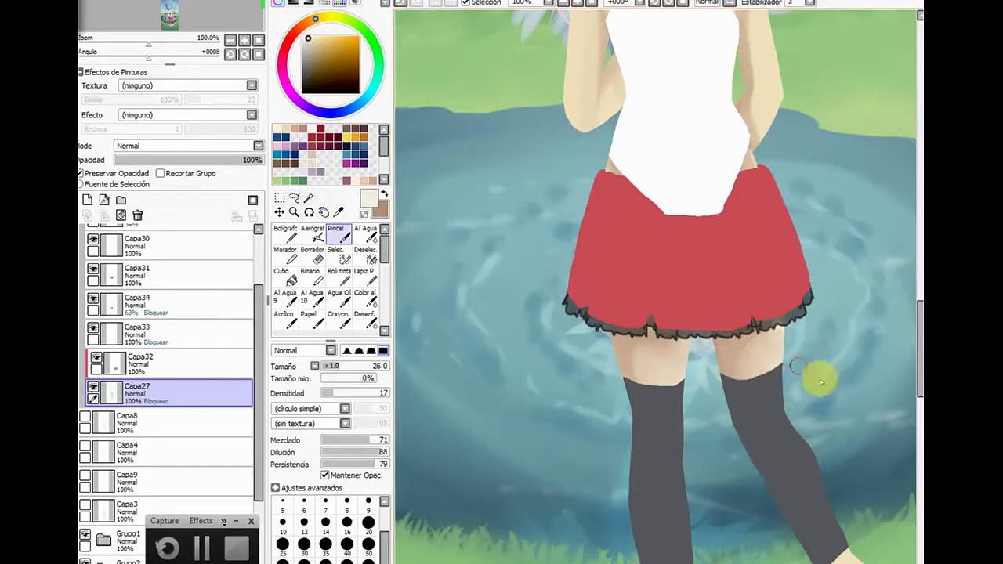
Paint pale cream highlights on both arms with the size 23 pen and blend them with the Pincel brush at size 26
scroll(909, 298, up, 5)
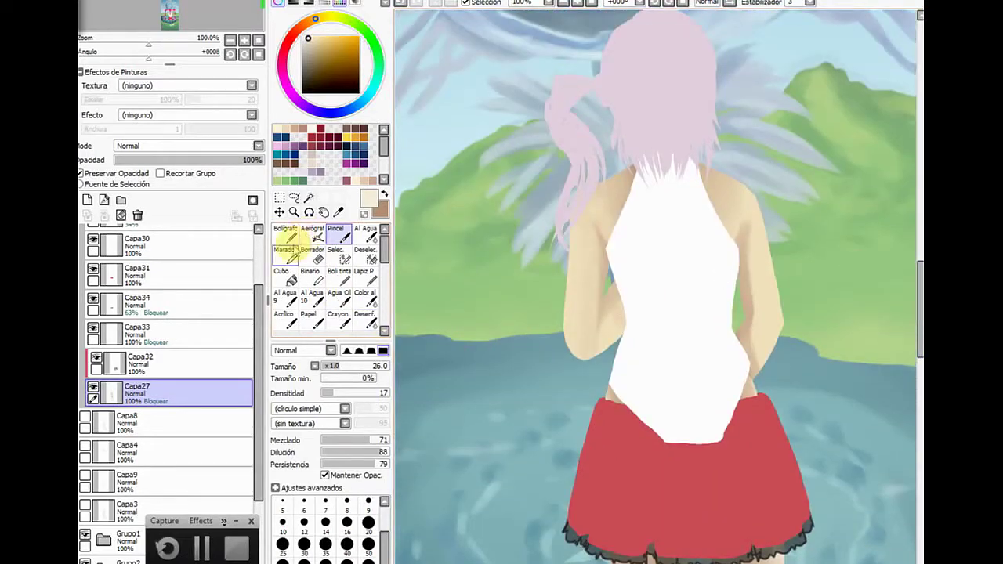
click(286, 235)
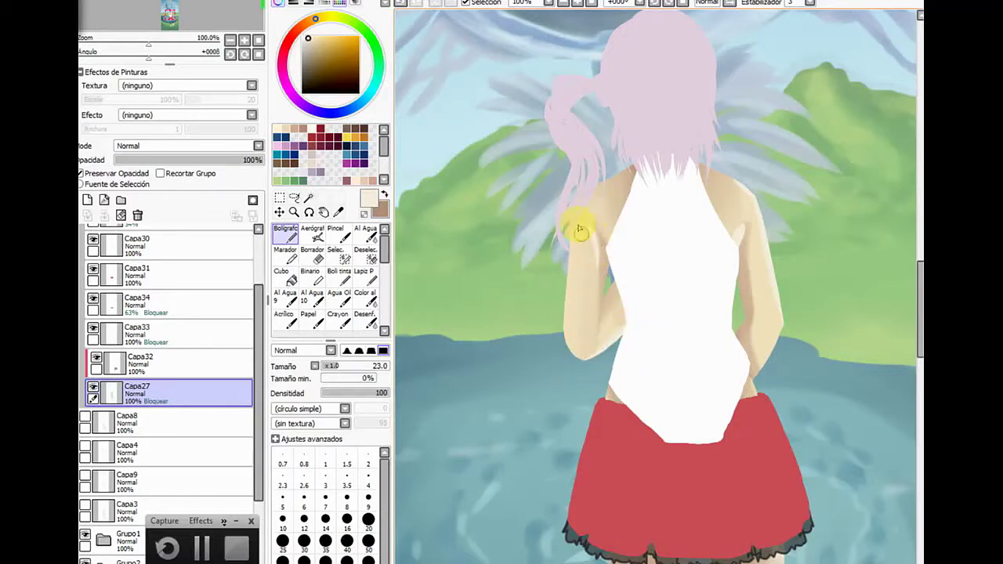
click(365, 233)
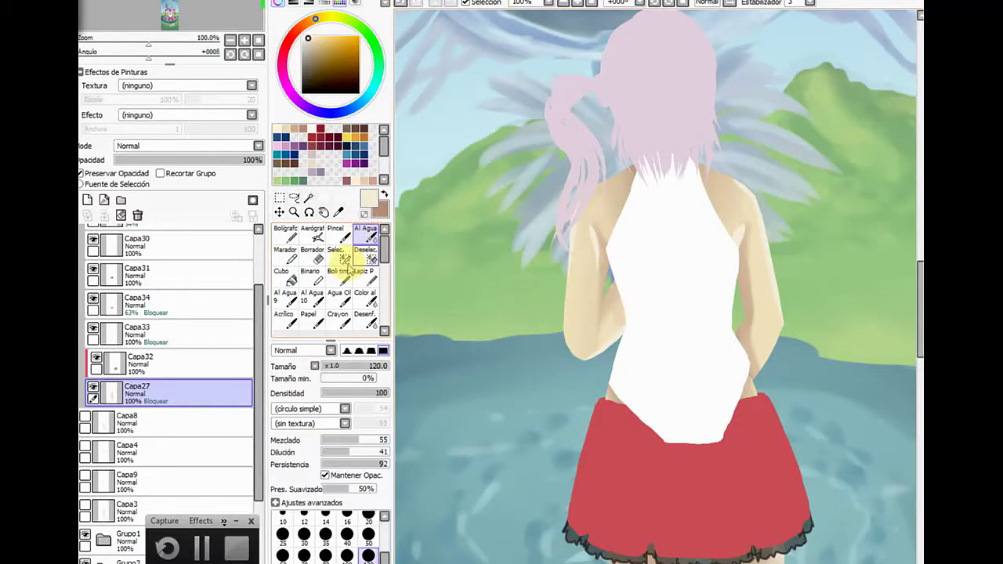
click(335, 233)
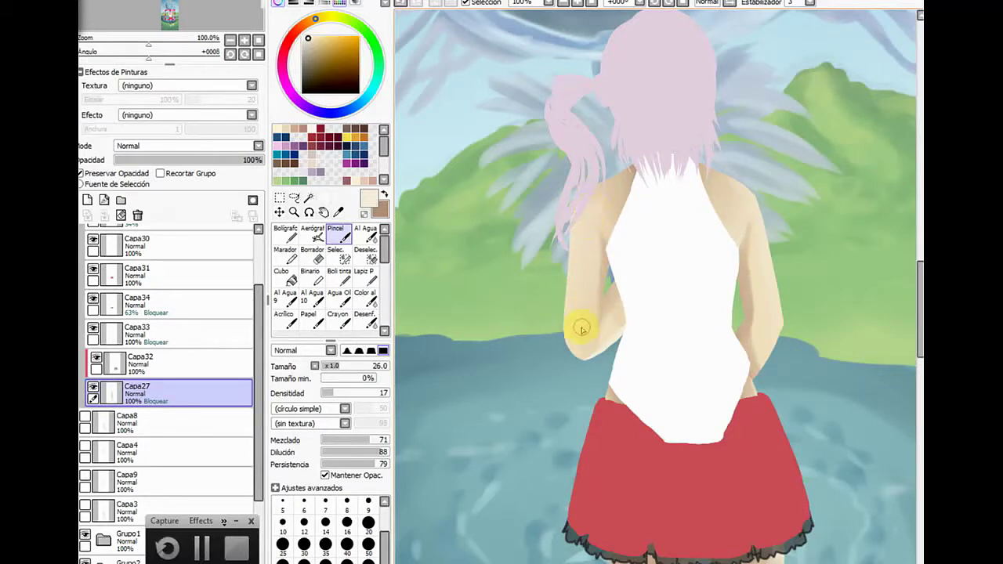
mouse_move(582, 329)
mouse_down()
mouse_move(591, 362)
mouse_move(582, 364)
mouse_move(606, 348)
mouse_move(602, 360)
mouse_move(610, 323)
mouse_move(598, 364)
mouse_move(625, 304)
mouse_move(619, 325)
mouse_move(588, 356)
mouse_move(608, 347)
mouse_move(640, 275)
mouse_up()
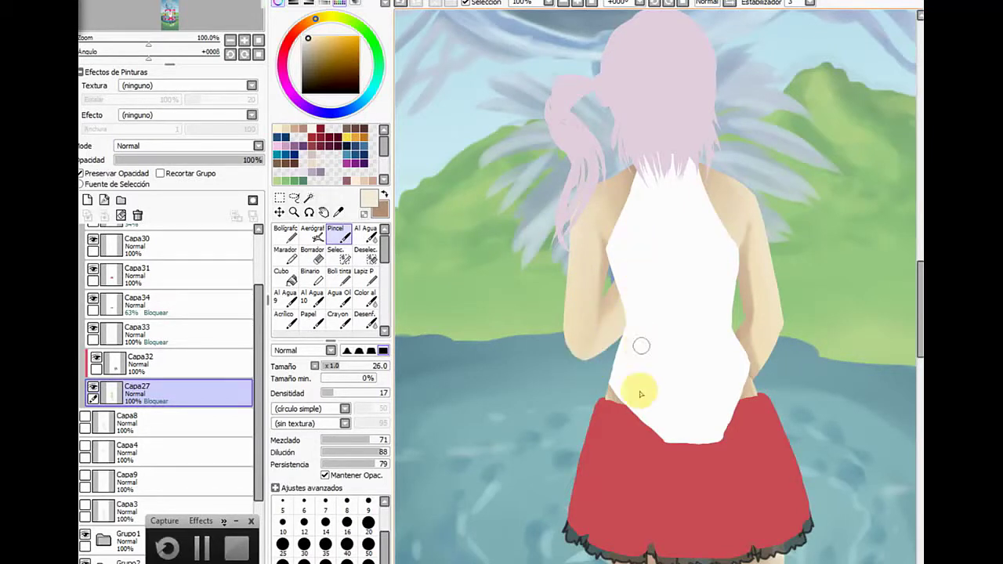
Add a pale cream highlight at the right side of the waist with the pen and blend it with the Pincel brush at size 16
click(285, 233)
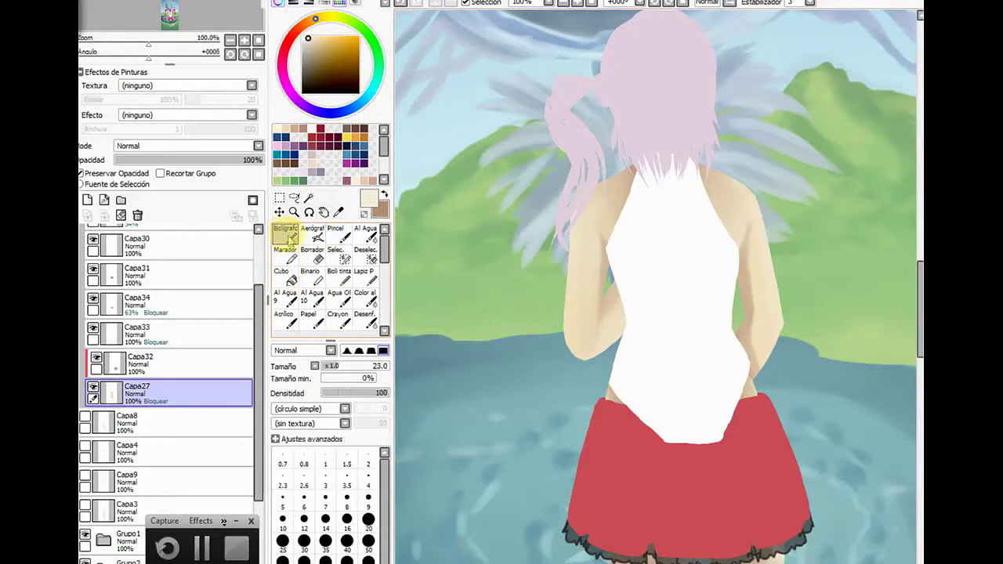
drag(745, 375, 760, 411)
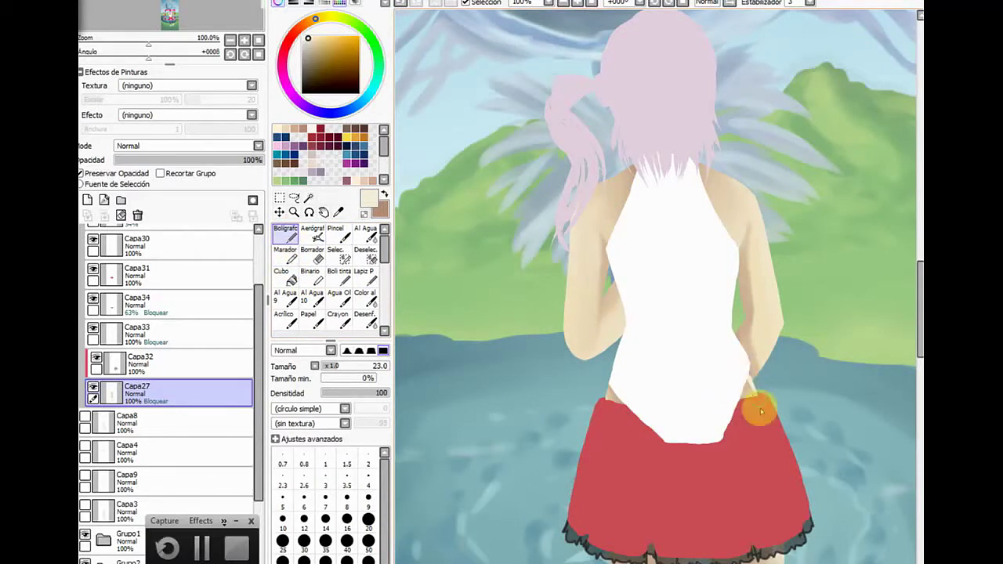
click(335, 234)
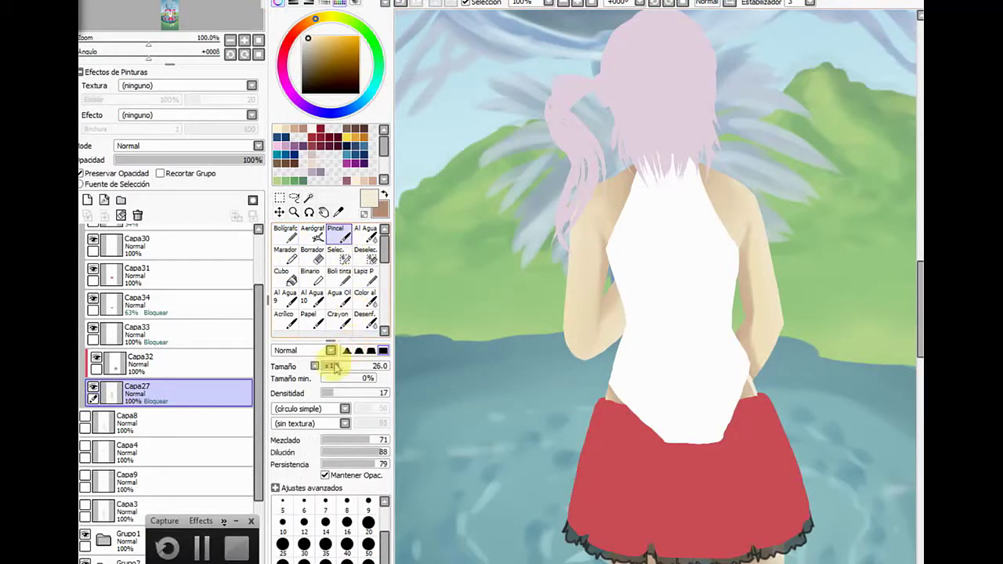
click(347, 523)
mouse_move(748, 379)
mouse_down()
mouse_move(759, 407)
mouse_move(742, 371)
mouse_up()
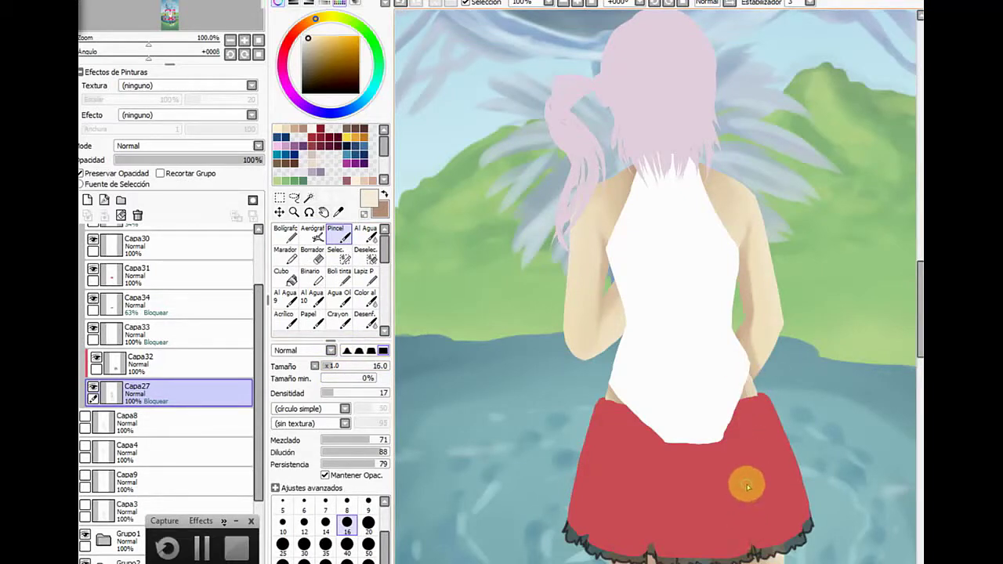
drag(744, 484, 730, 446)
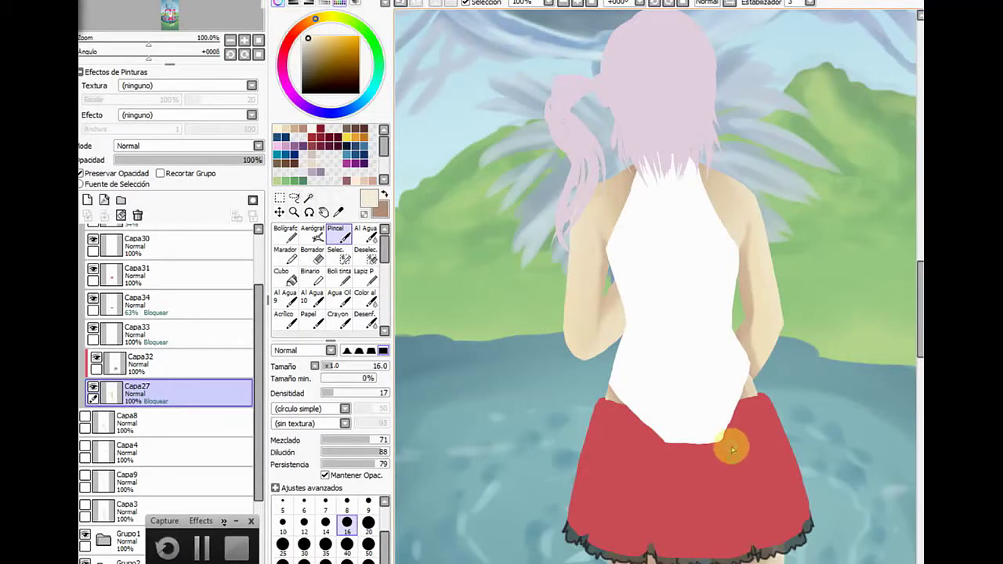
Shift the brown shadow color to mauve, paint inner-arm shadows with the size 23 pen, and blend them with the Pincel brush at size 16
click(384, 194)
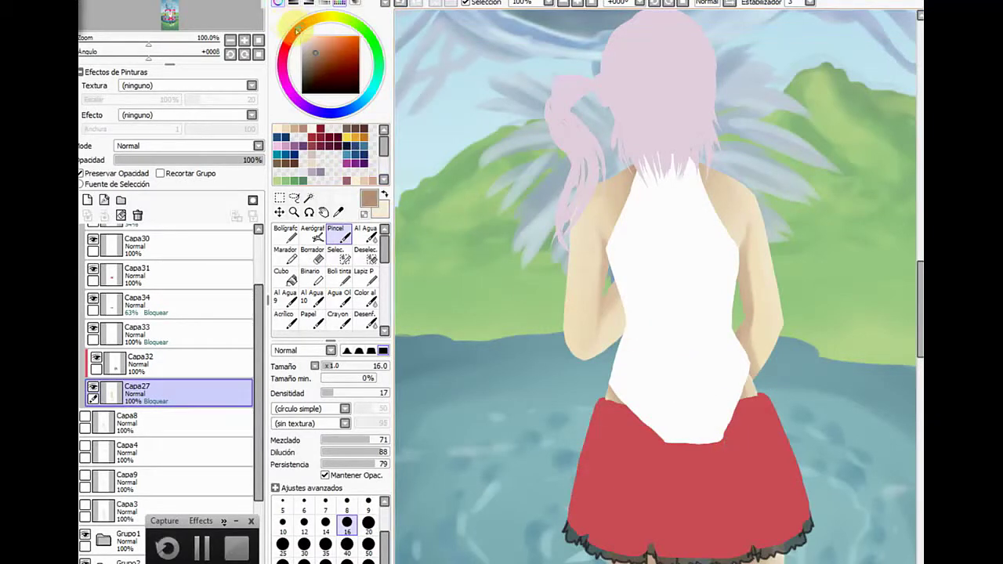
drag(298, 30, 282, 59)
click(285, 233)
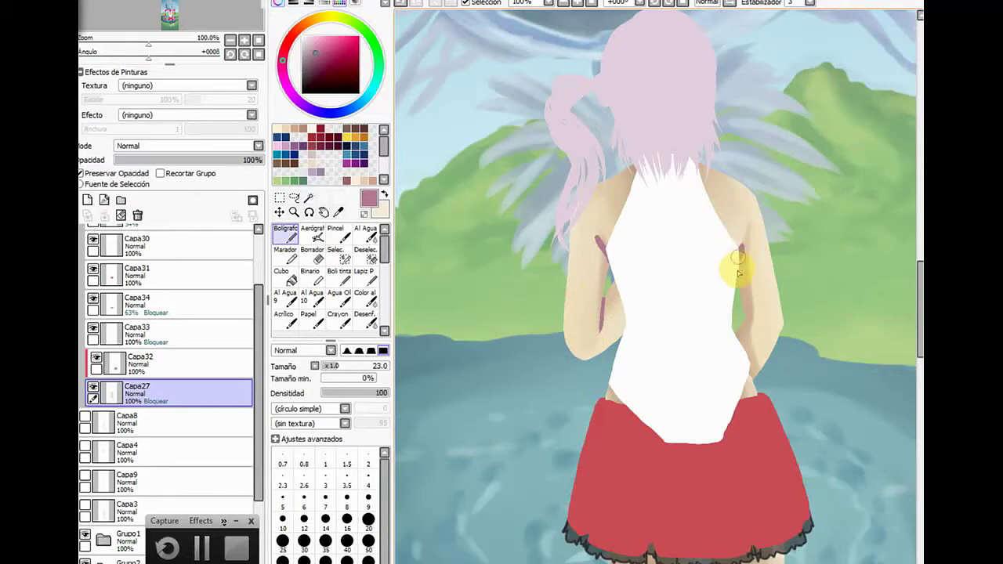
click(337, 234)
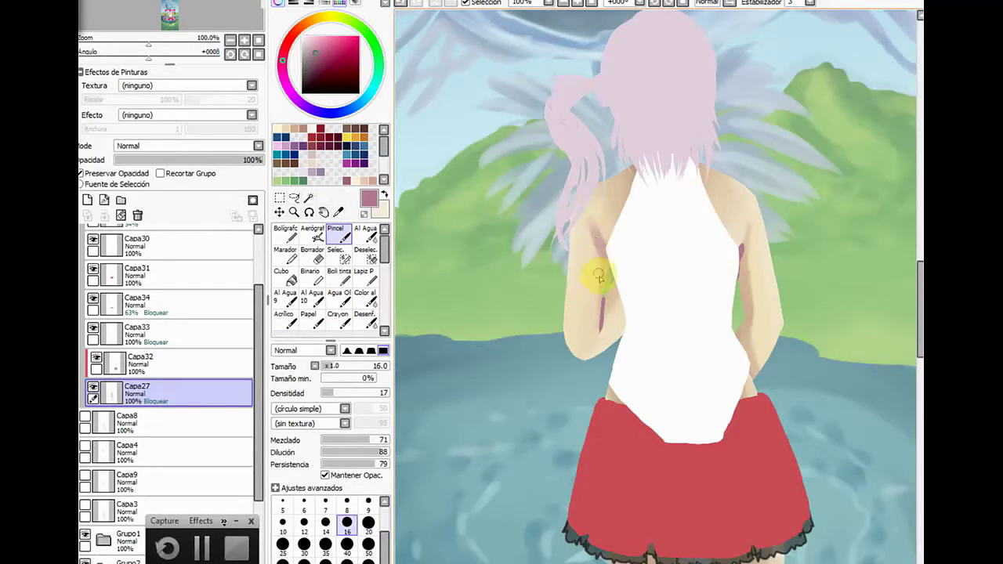
drag(593, 289, 609, 309)
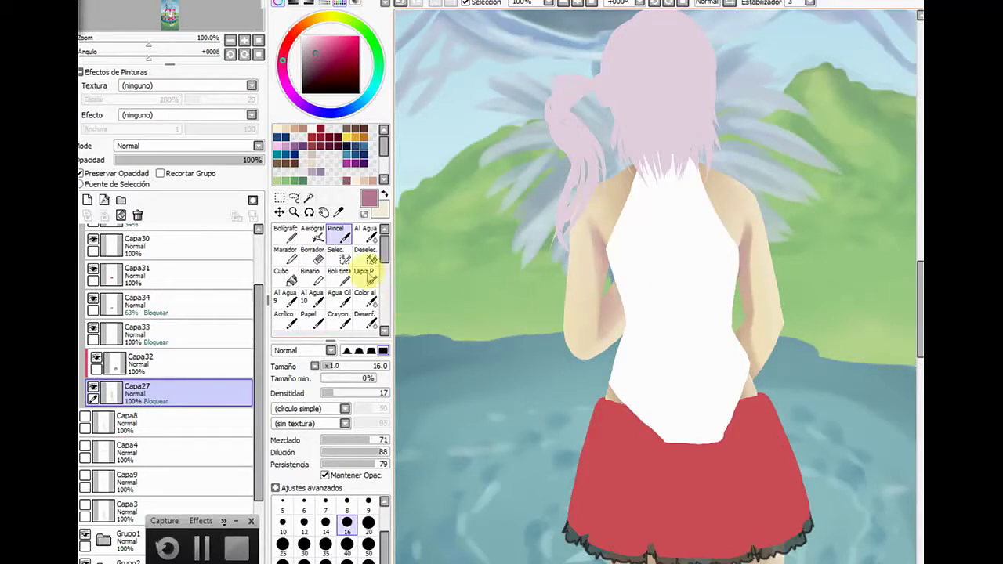
Turn off opacity preservation on layer Capa27 and trim the left arm's edge with the size 13 eraser
click(312, 234)
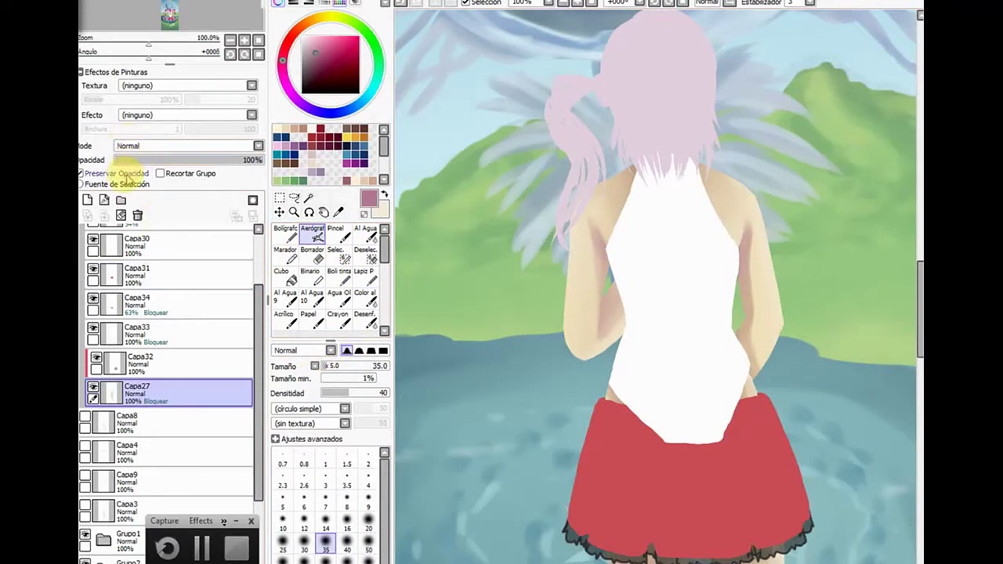
click(125, 175)
click(326, 366)
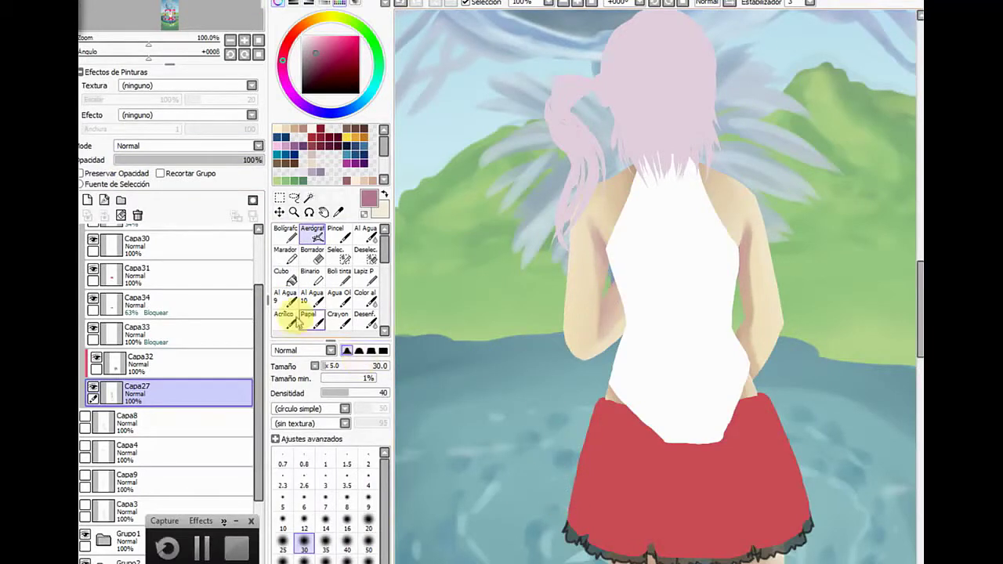
click(317, 255)
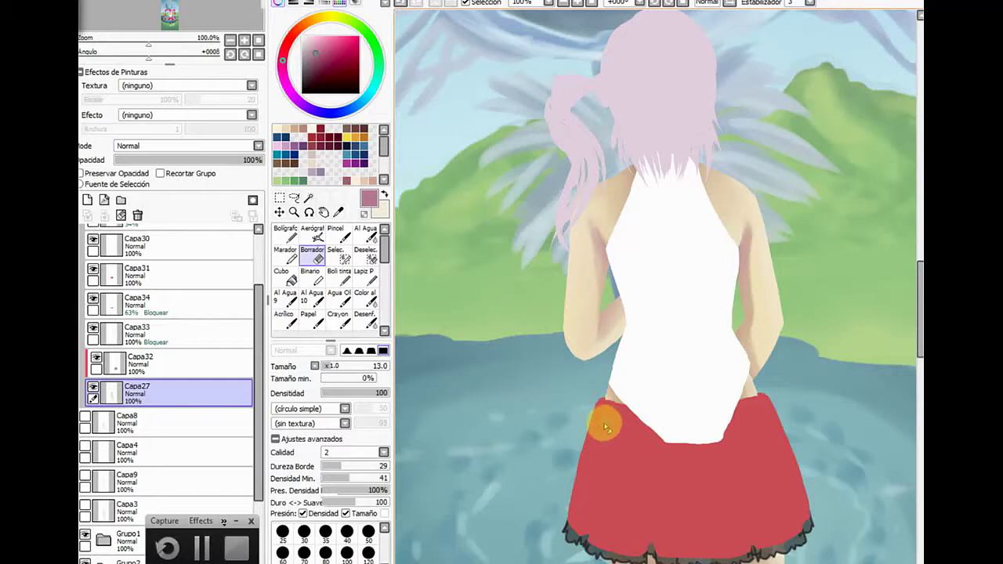
Sample the skin tone from the left arm, repaint its inner contour with the size 23 pen, and trim the outline with the size 13 eraser
click(384, 194)
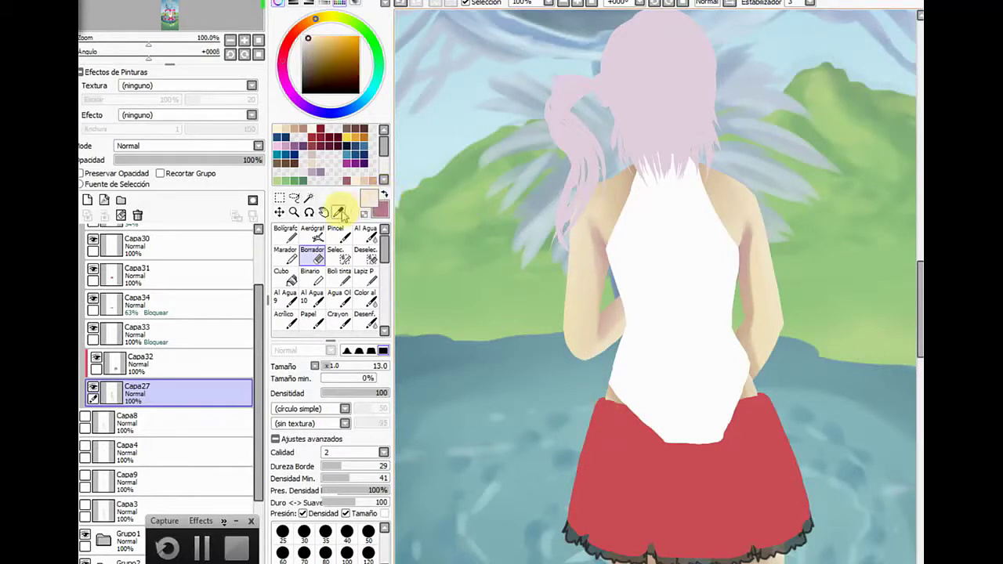
click(338, 212)
click(587, 284)
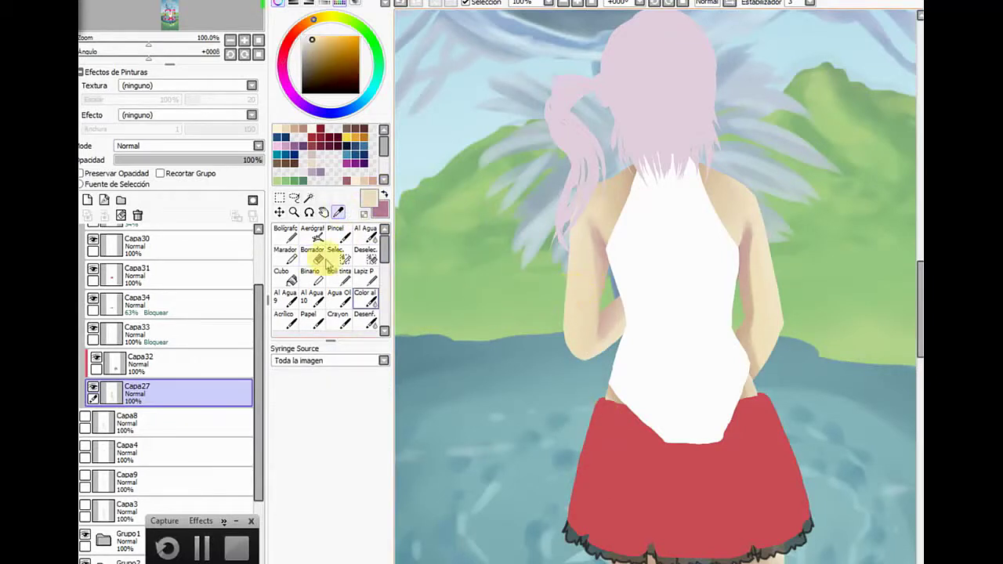
click(282, 232)
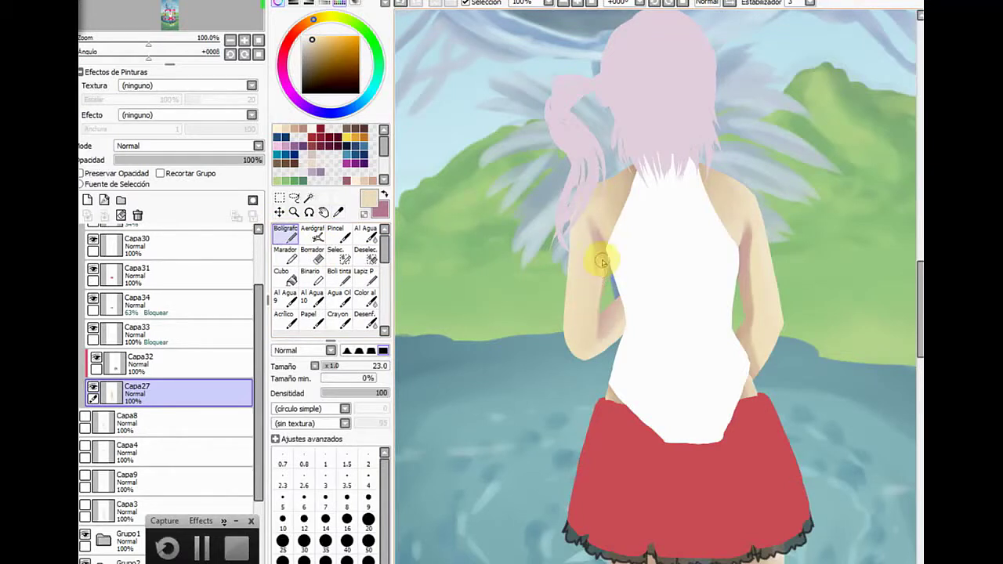
drag(602, 316, 626, 287)
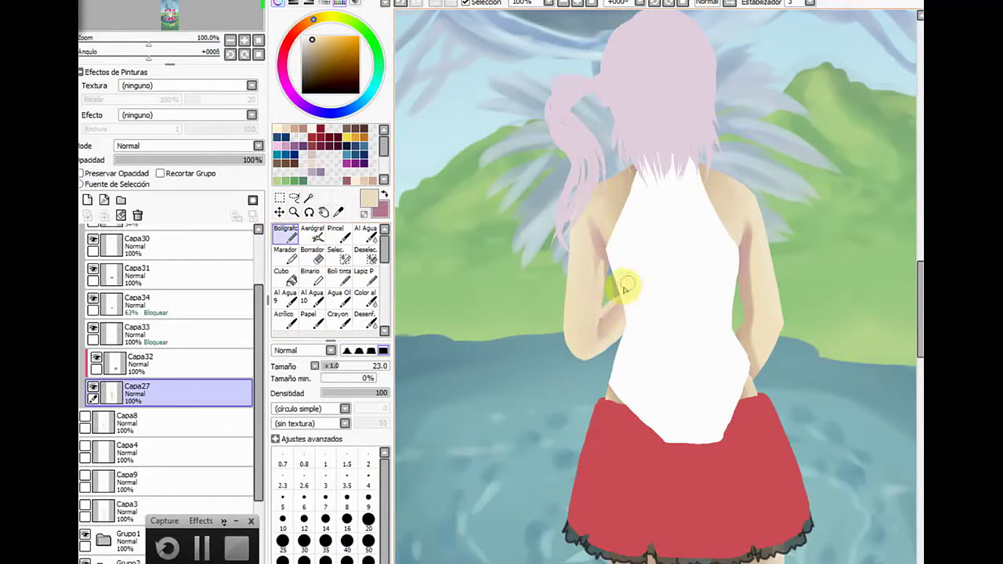
click(313, 254)
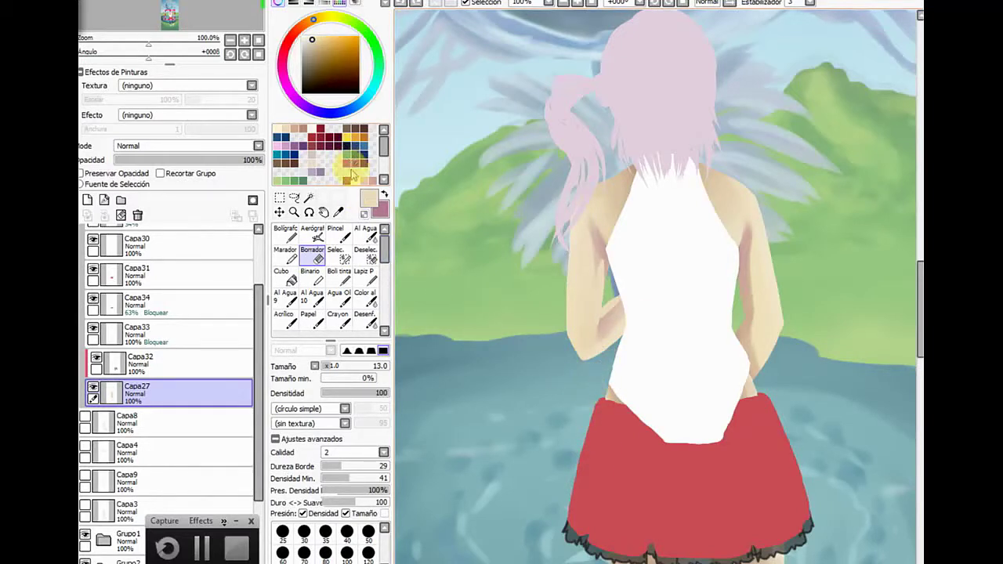
Preserve Capa27's opacity again, paint mauve shadows on the left arm and elbow with the pen, and blend them with the Pincel brush at size 16
click(116, 174)
click(384, 193)
click(286, 232)
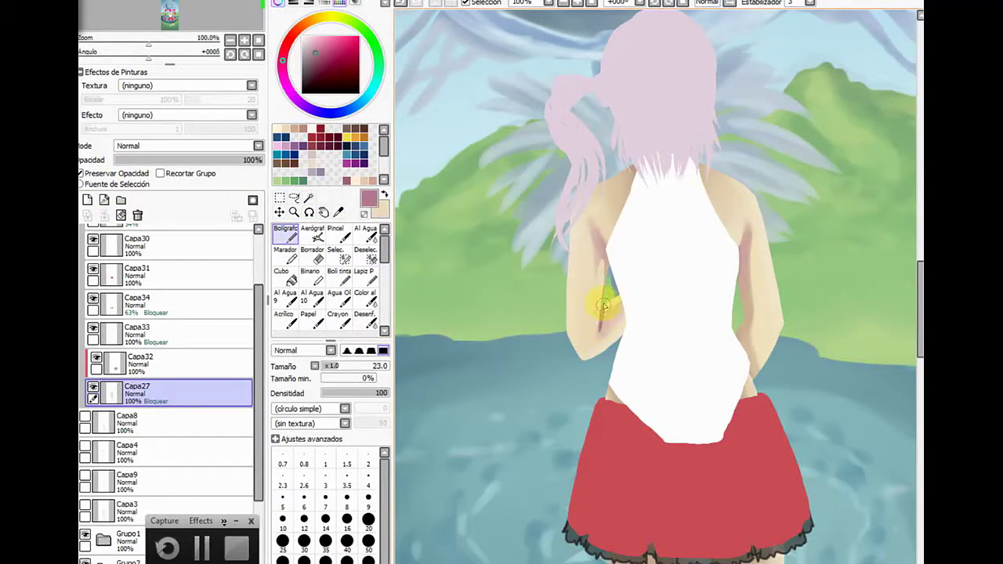
click(336, 232)
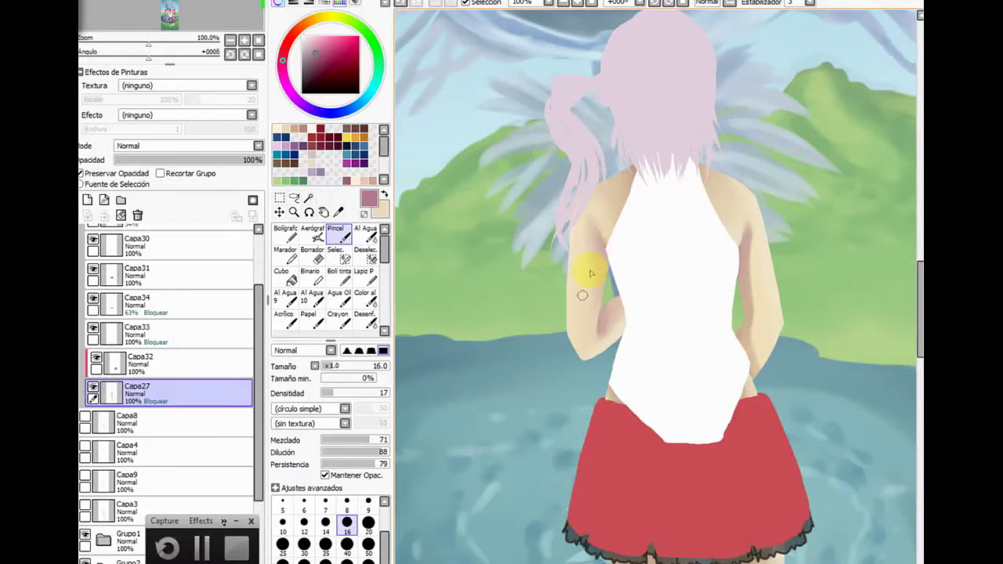
mouse_move(592, 293)
mouse_down()
mouse_move(615, 311)
mouse_move(606, 338)
mouse_up()
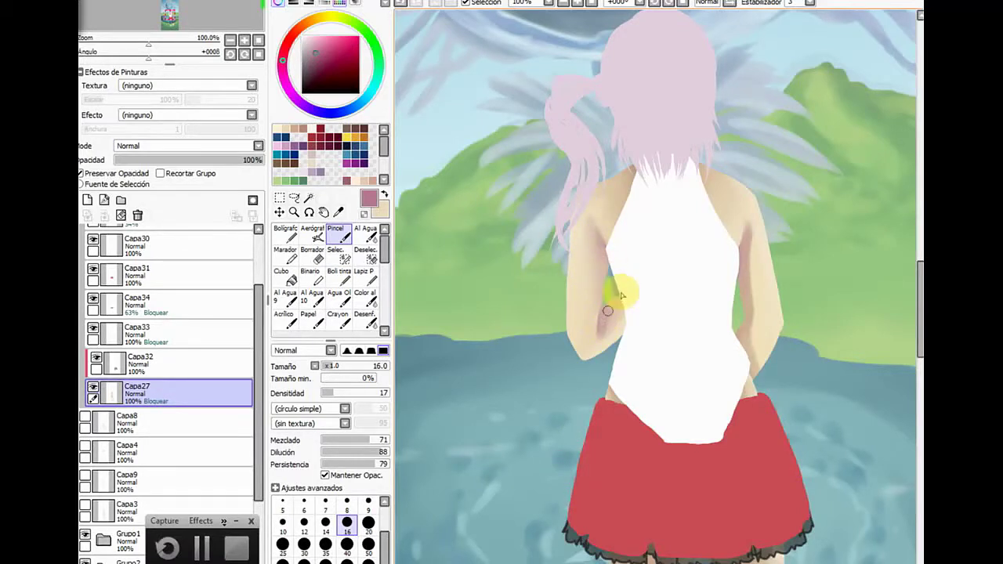
mouse_move(621, 295)
mouse_down()
mouse_move(598, 341)
mouse_move(647, 273)
mouse_move(541, 480)
mouse_up()
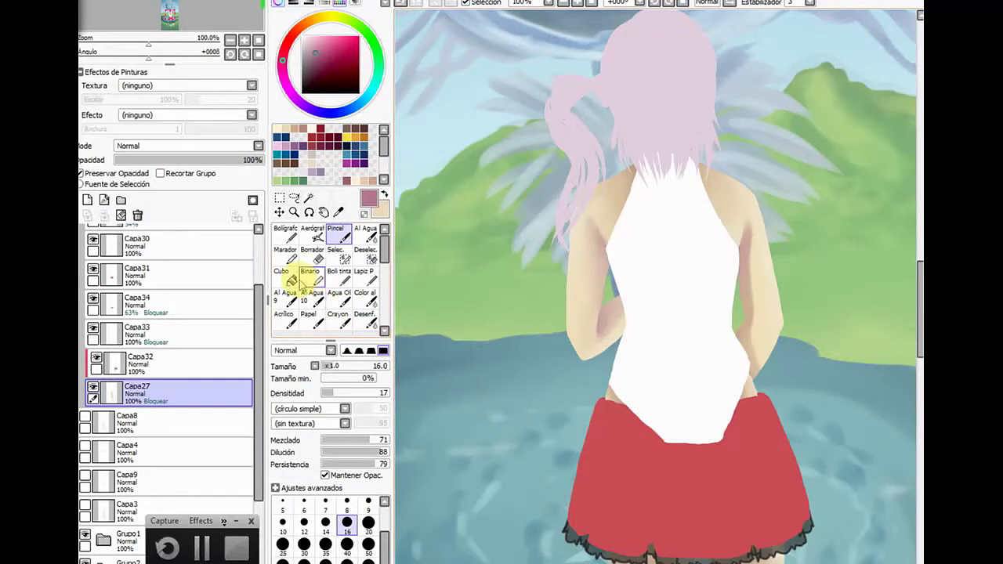
Turn off opacity preservation and reshape the left arm's outer contour with the skin-tone size 23 pen and the size 13 eraser
click(134, 175)
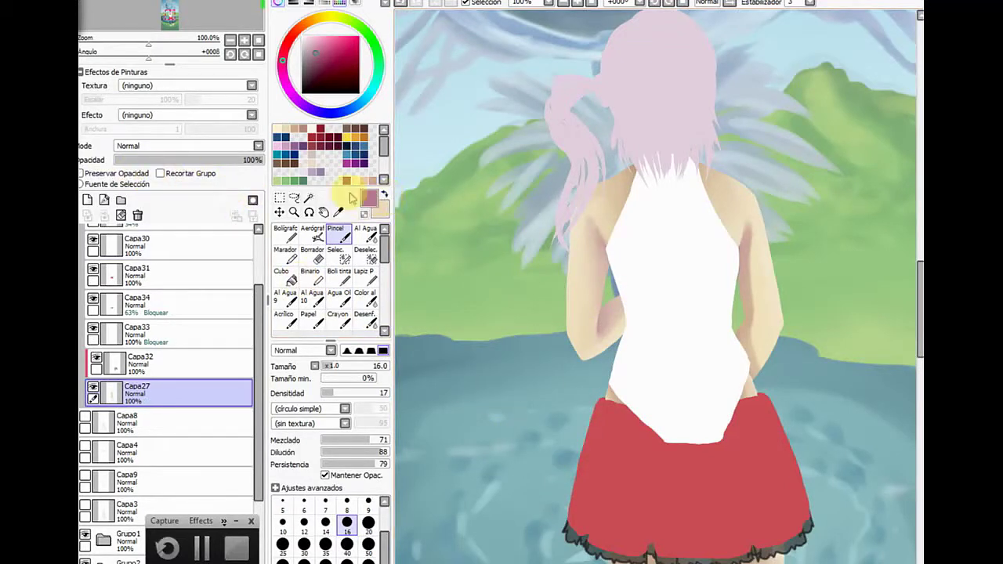
click(383, 194)
click(287, 233)
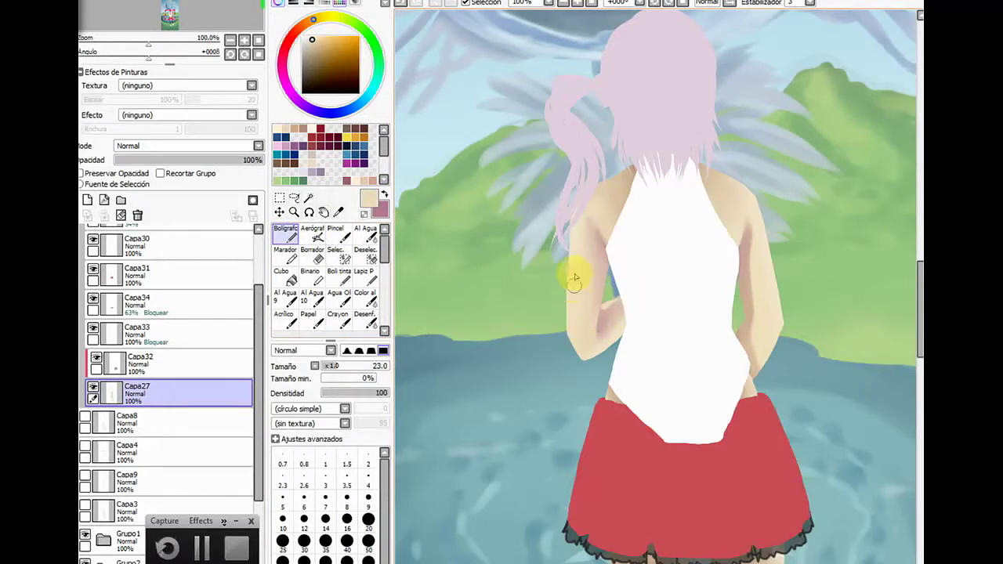
click(312, 256)
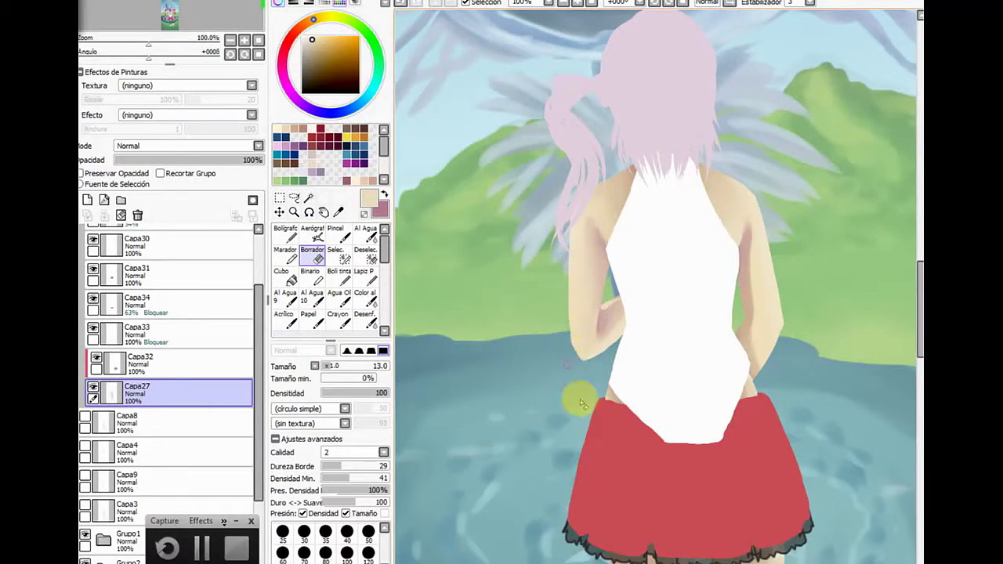
click(286, 232)
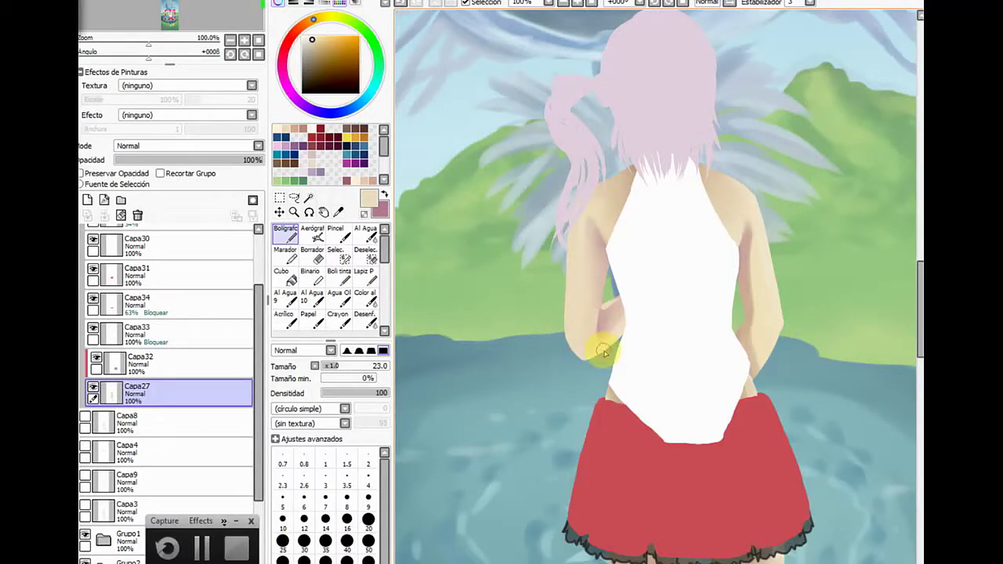
click(313, 255)
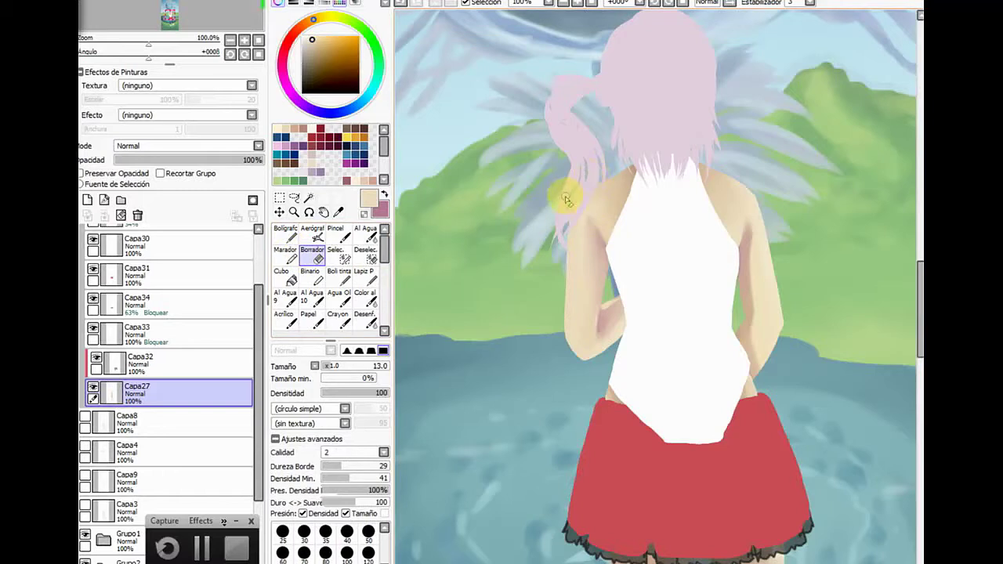
With opacity preserved, add mauve shadows at both armpits and blend the left arm's shading with mauve and skin tone using the Pincel brush at size 31
click(84, 173)
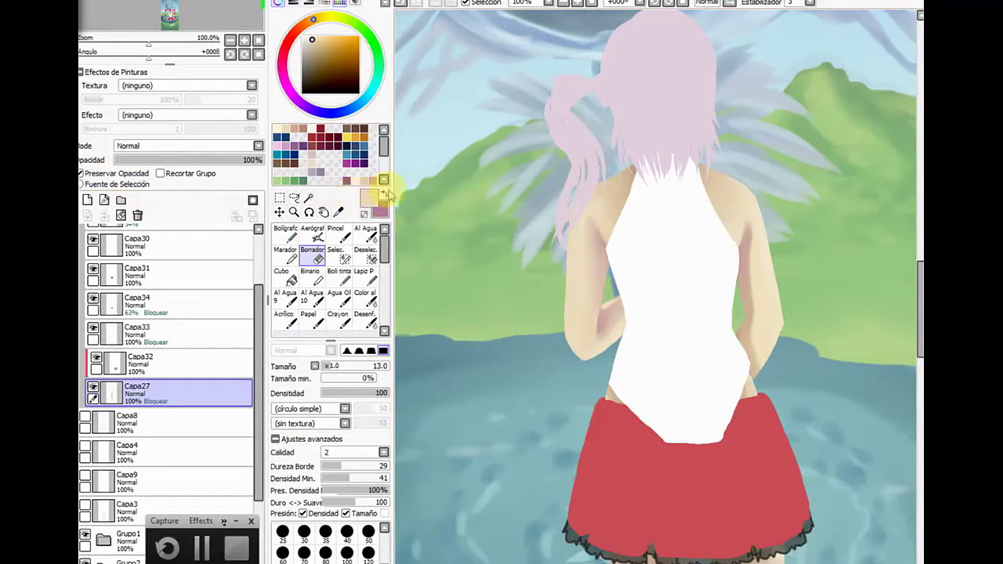
click(385, 192)
click(286, 233)
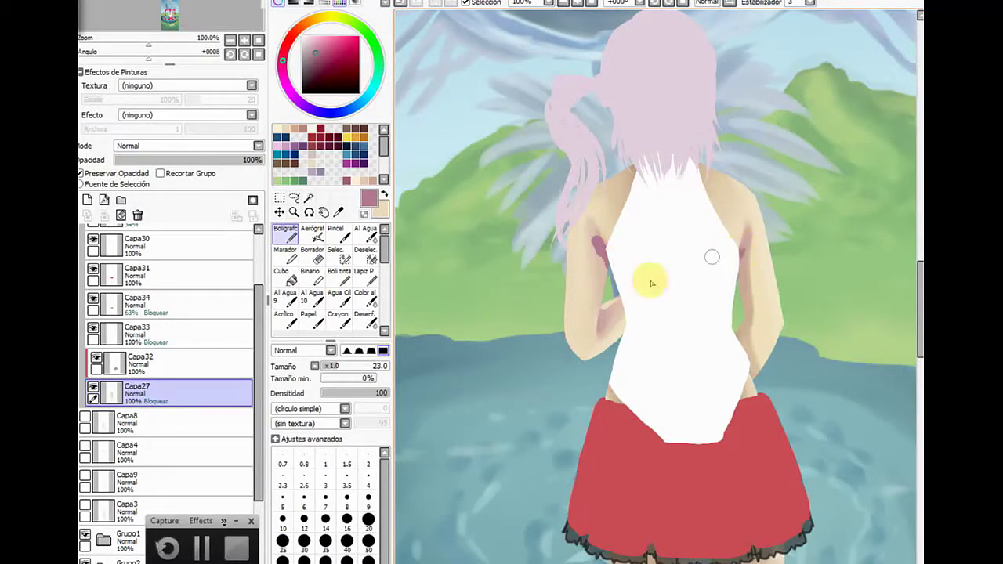
click(335, 234)
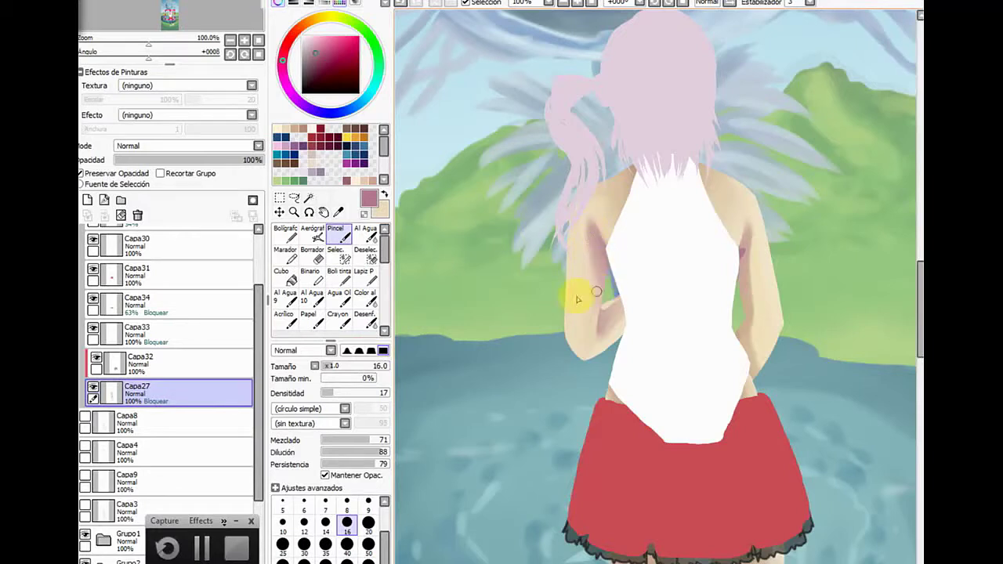
drag(339, 366, 354, 366)
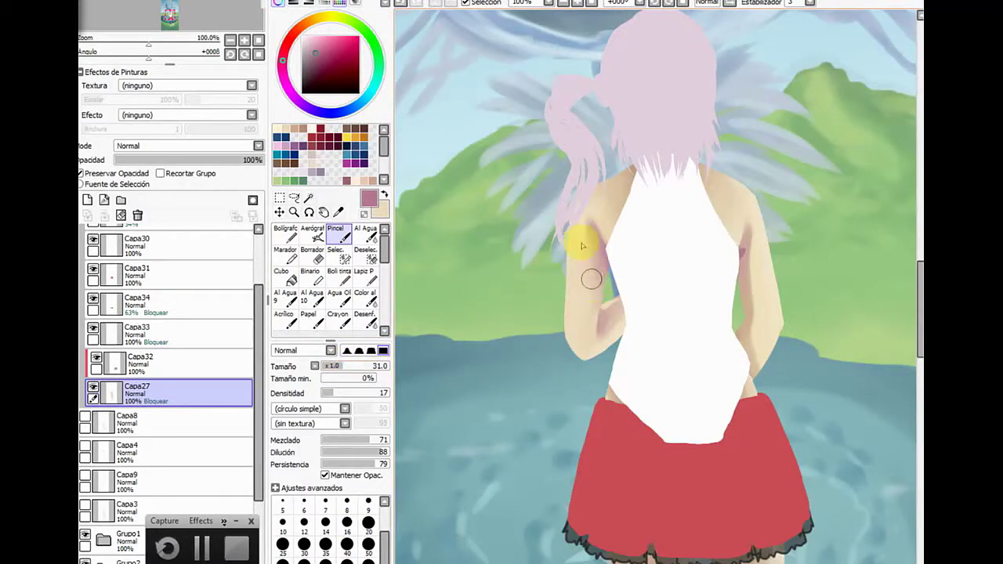
click(384, 193)
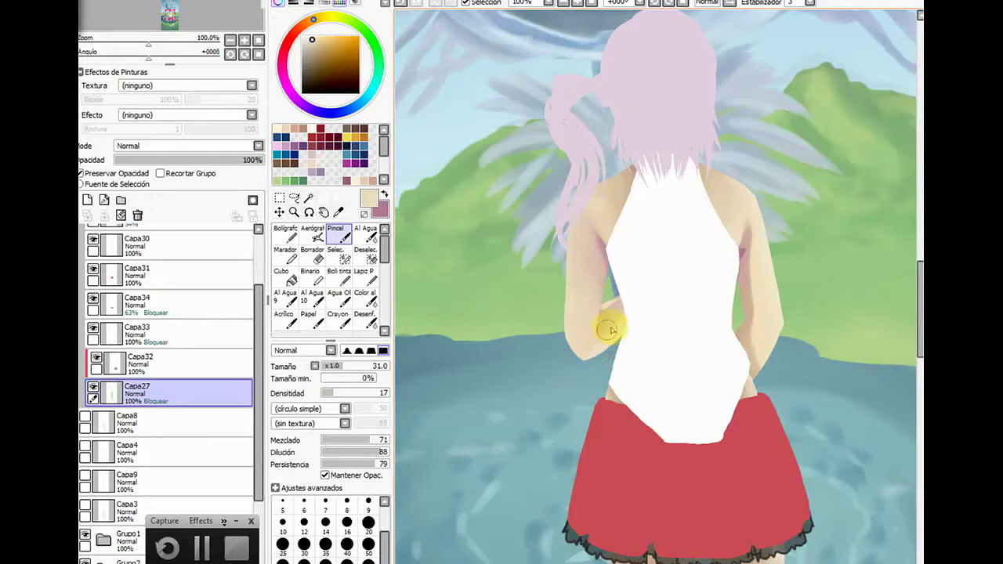
Repaint the mauve shadow on the left forearm with the size 23 pen and blend it with the Pincel brush at size 31
click(286, 234)
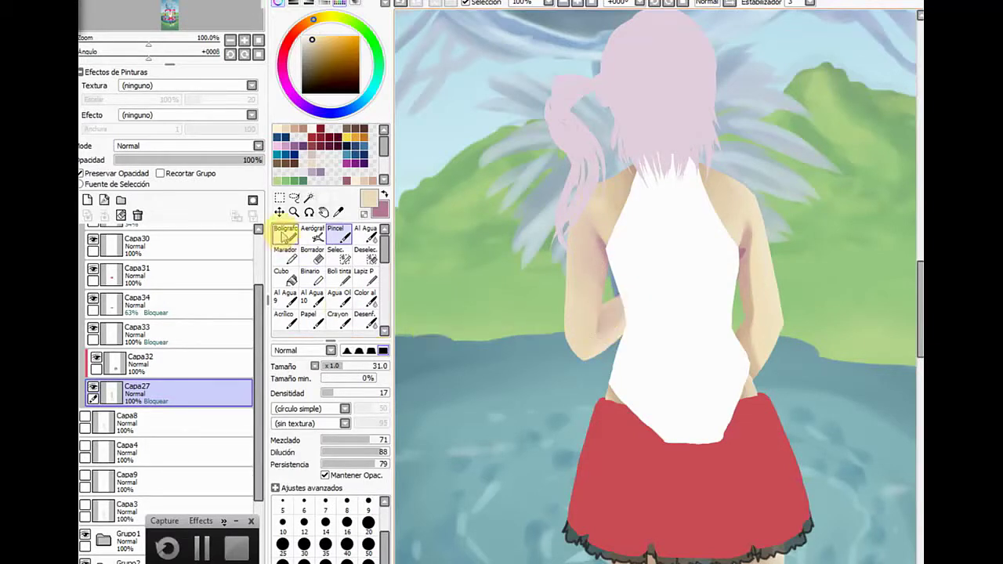
click(384, 194)
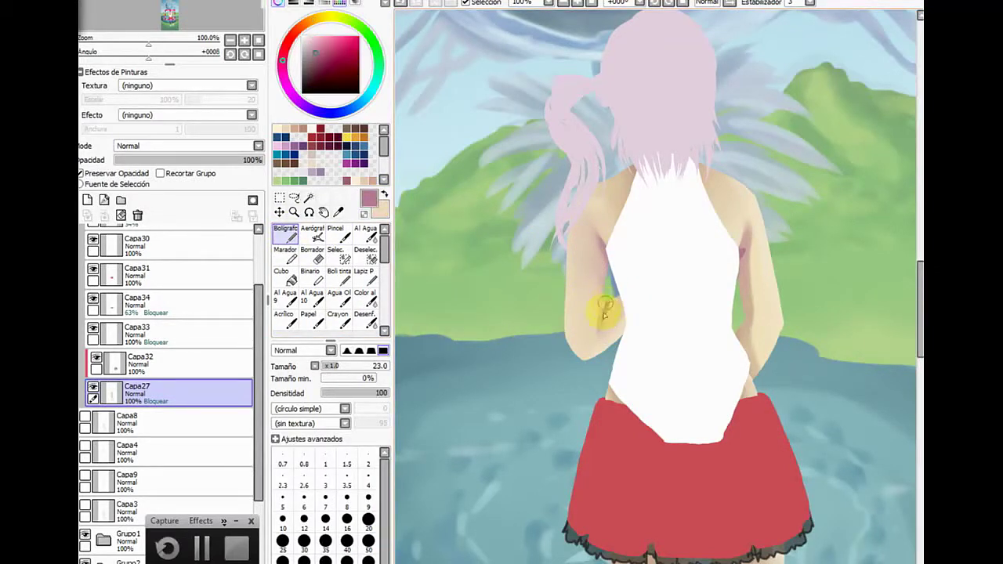
click(335, 233)
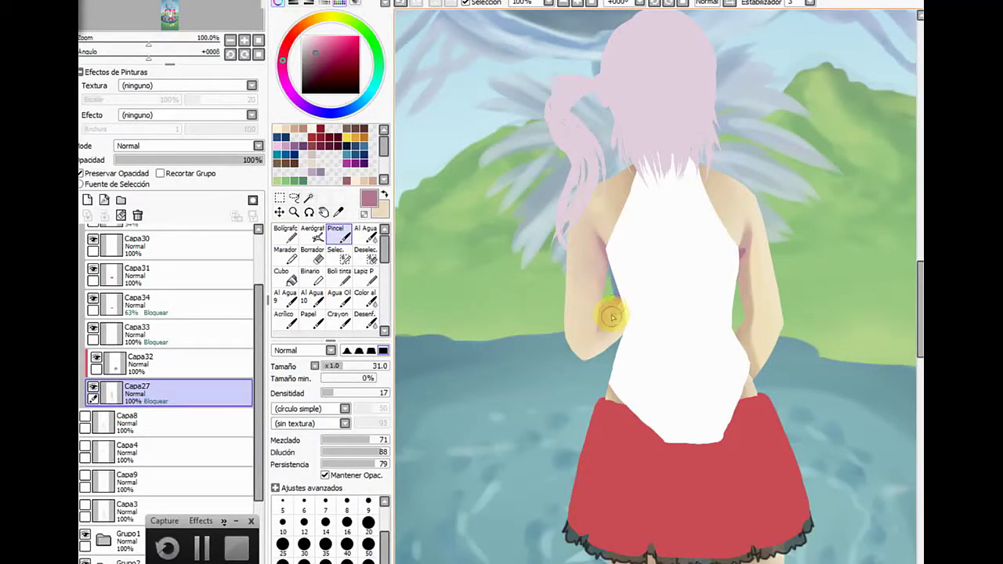
mouse_move(612, 316)
mouse_down()
mouse_move(628, 264)
mouse_move(623, 325)
mouse_move(602, 358)
mouse_move(580, 363)
mouse_move(596, 352)
mouse_move(617, 274)
mouse_move(603, 127)
mouse_up()
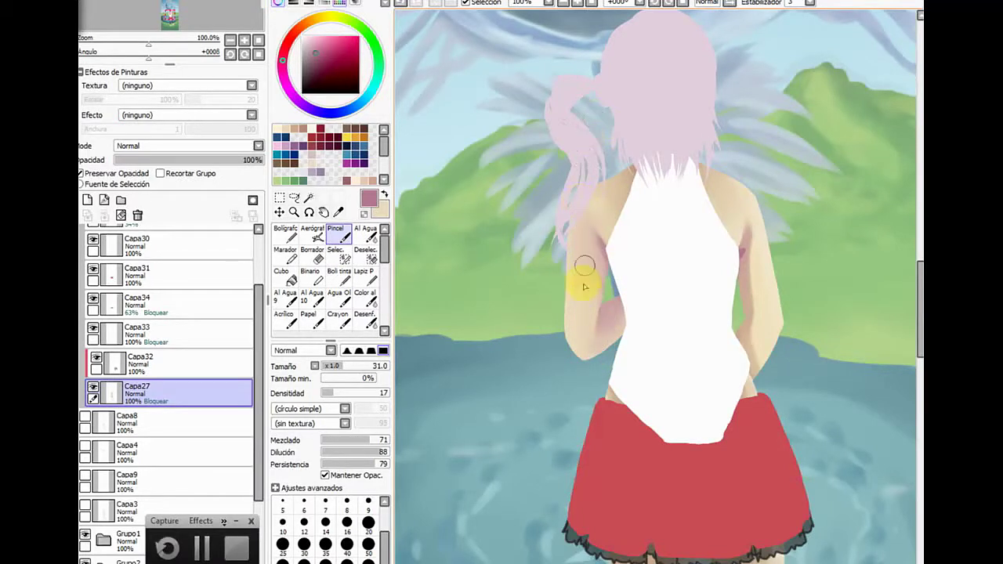
Soften the right upper arm with the skin tone at Pincel size 31 and blend the mauve shadow at its armpit at size 19
click(384, 195)
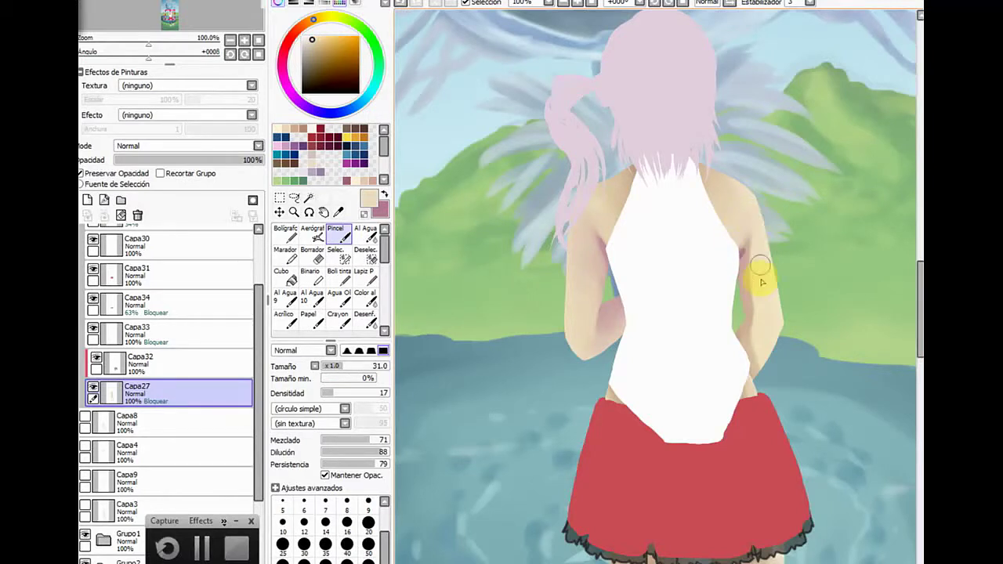
mouse_move(750, 292)
mouse_down()
mouse_move(755, 369)
mouse_move(672, 551)
mouse_move(755, 322)
mouse_move(764, 399)
mouse_move(710, 508)
mouse_move(602, 406)
mouse_up()
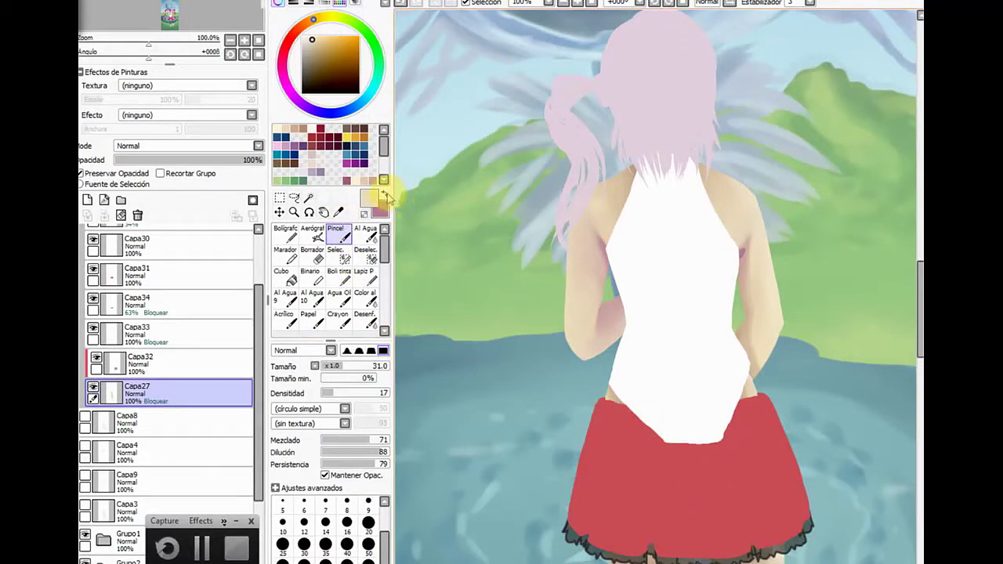
click(384, 194)
drag(343, 366, 336, 370)
mouse_move(761, 191)
mouse_down()
mouse_move(738, 260)
mouse_move(740, 251)
mouse_move(752, 233)
mouse_move(739, 262)
mouse_move(749, 237)
mouse_move(745, 297)
mouse_move(745, 251)
mouse_move(733, 269)
mouse_move(747, 174)
mouse_up()
mouse_move(737, 243)
mouse_down()
mouse_move(756, 324)
mouse_move(734, 247)
mouse_up()
Add a mauve shadow along the right forearm beside the waist with the size 23 pen and blend it with the Pincel brush at size 19
click(285, 234)
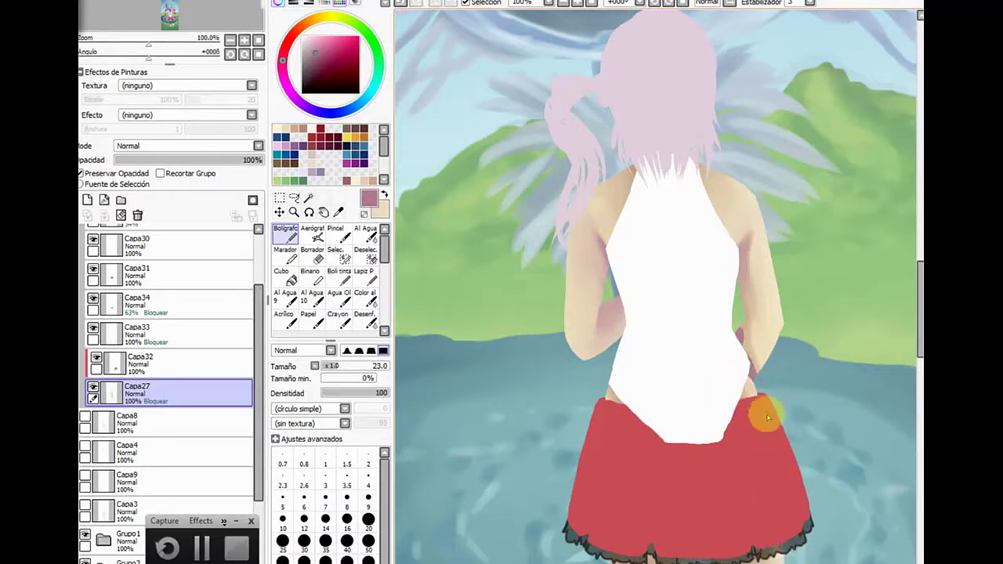
click(335, 236)
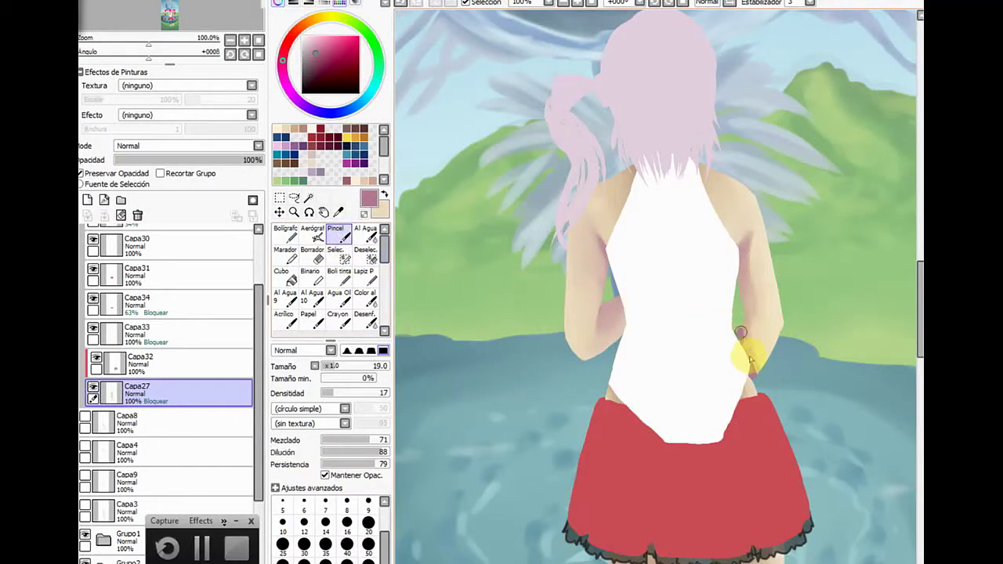
mouse_move(749, 316)
mouse_down()
mouse_move(761, 322)
mouse_move(744, 345)
mouse_move(761, 381)
mouse_move(778, 336)
mouse_up()
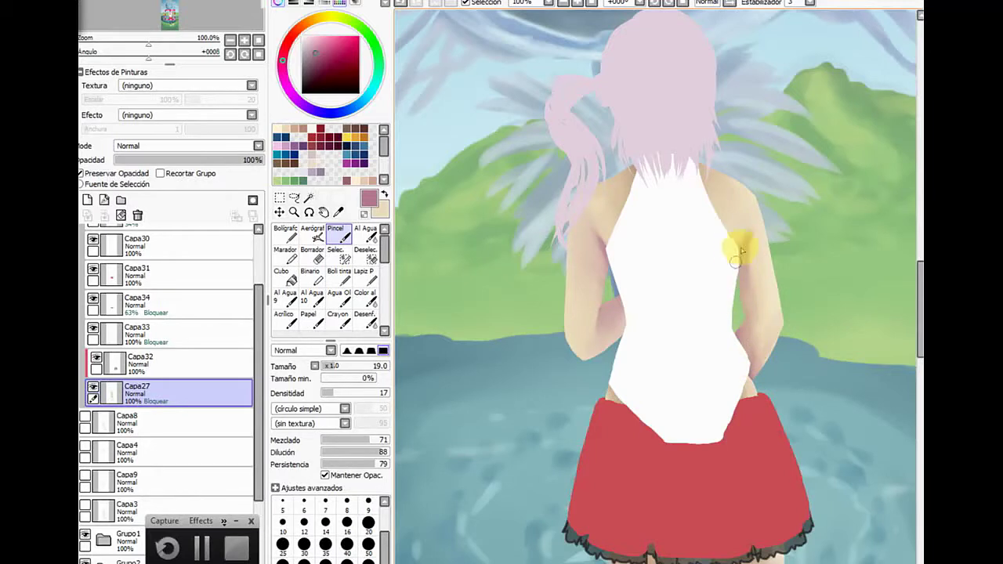
Add mauve shadows to both shoulders beside the neck with the size 23 pen and blend them with the Pincel brush at size 19
click(384, 194)
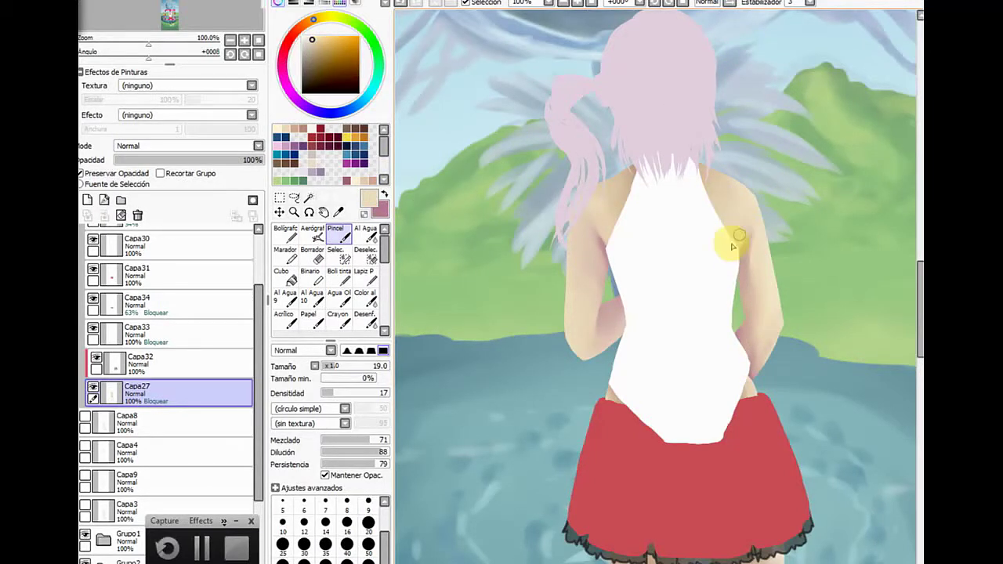
click(285, 232)
click(384, 193)
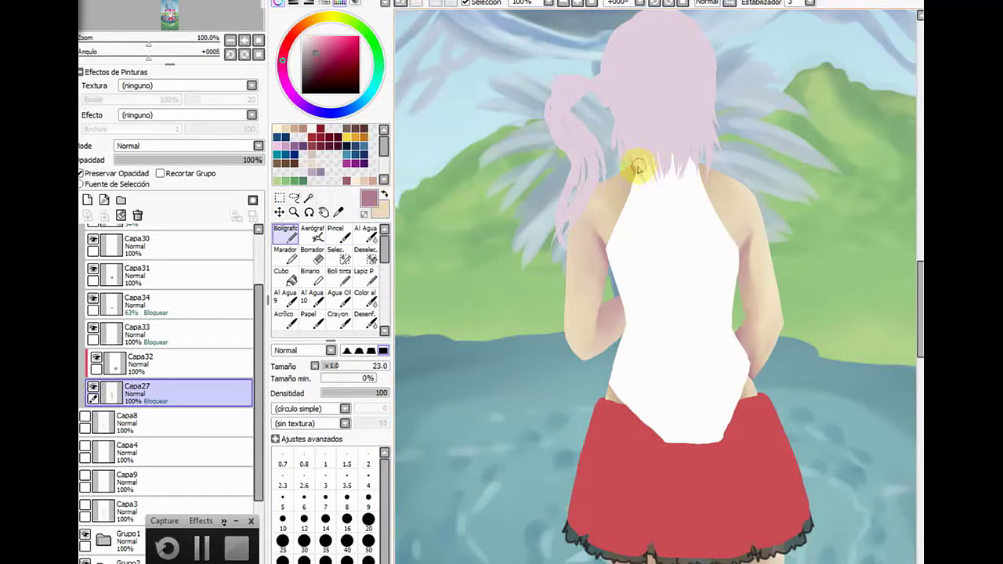
click(336, 233)
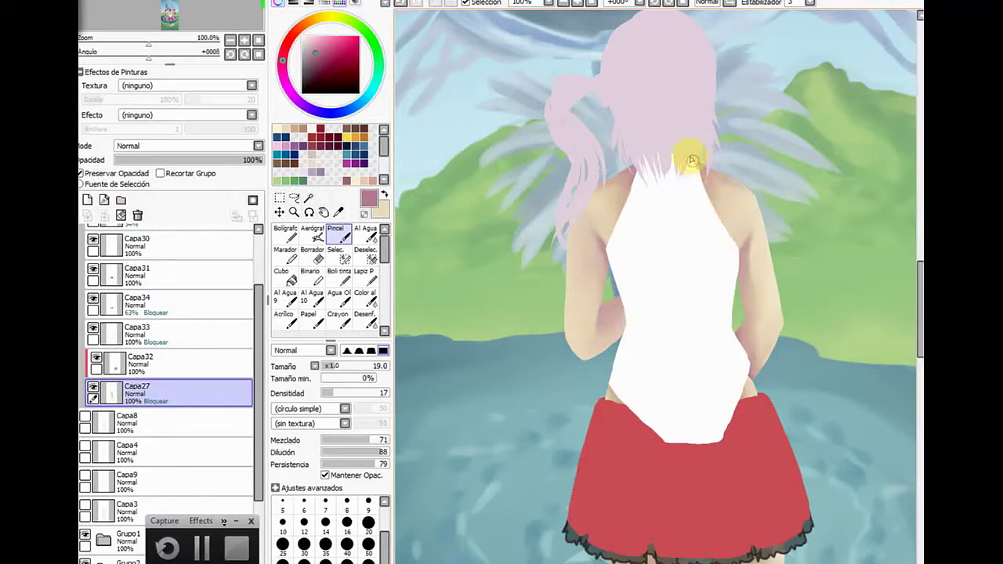
Paint mauve shadows on both thighs below the skirt's lace with the size 23 pen and blend them with the Pincel brush at size 19
scroll(914, 310, down, 2)
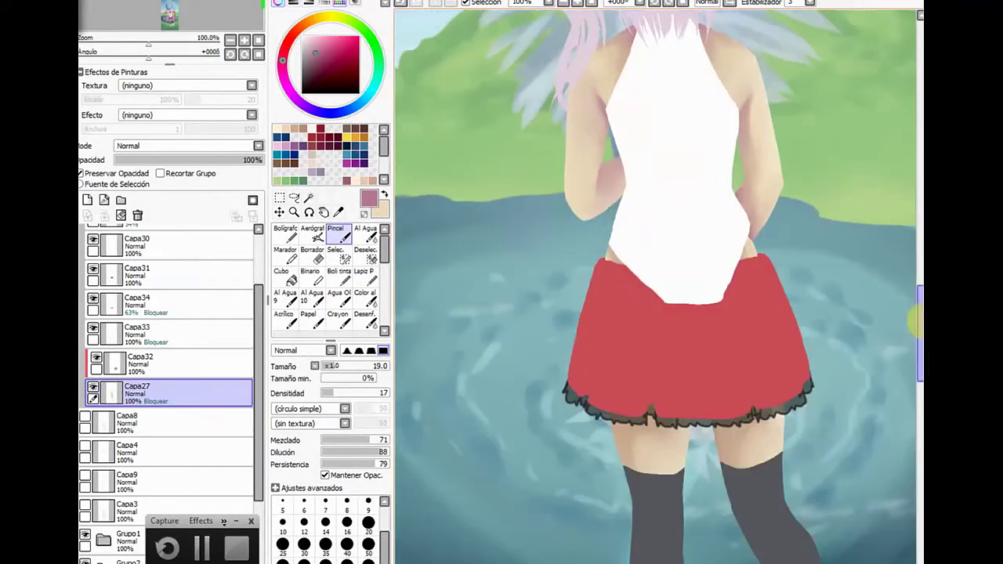
click(291, 233)
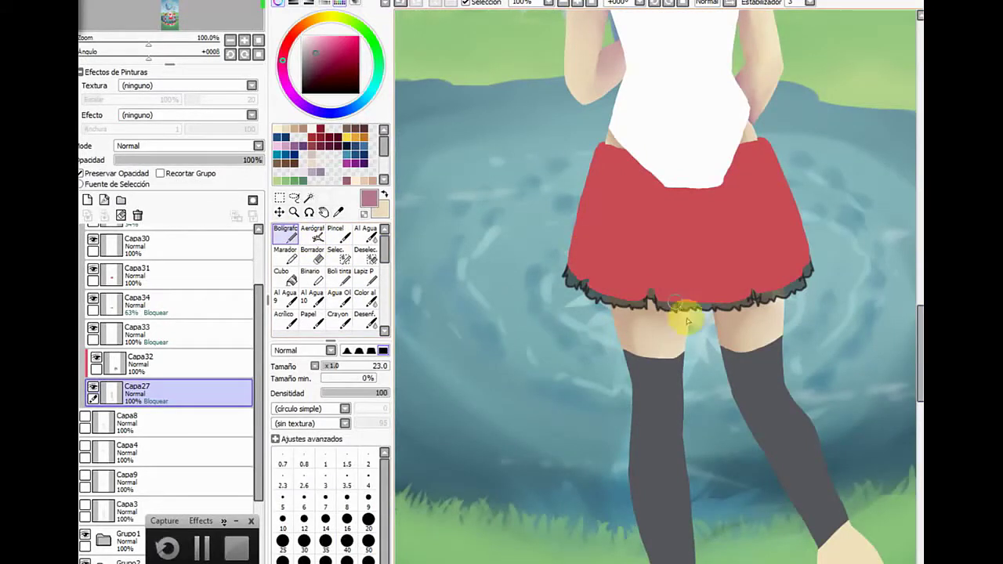
mouse_move(610, 300)
mouse_down()
mouse_move(682, 304)
mouse_move(624, 303)
mouse_move(634, 308)
mouse_move(642, 379)
mouse_up()
drag(721, 314, 727, 357)
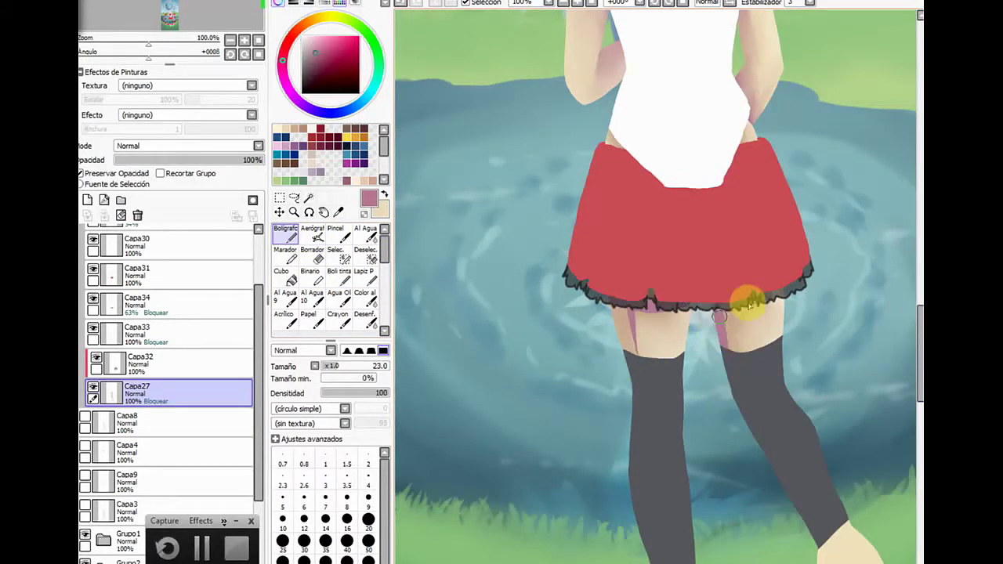
mouse_move(748, 303)
mouse_down()
mouse_move(763, 291)
mouse_move(741, 341)
mouse_up()
click(336, 233)
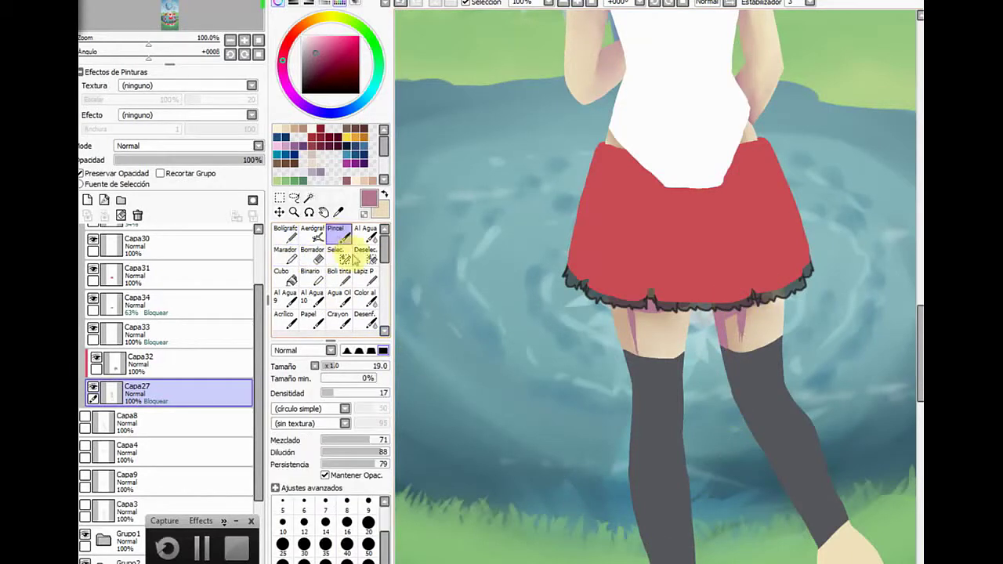
mouse_move(625, 300)
mouse_down()
mouse_move(637, 351)
mouse_move(622, 328)
mouse_move(674, 310)
mouse_move(678, 320)
mouse_move(654, 314)
mouse_move(682, 318)
mouse_move(631, 296)
mouse_move(646, 313)
mouse_move(638, 341)
mouse_move(643, 313)
mouse_move(648, 360)
mouse_move(664, 313)
mouse_move(701, 313)
mouse_move(638, 326)
mouse_move(682, 323)
mouse_move(604, 316)
mouse_move(727, 328)
mouse_move(724, 316)
mouse_move(729, 364)
mouse_move(736, 299)
mouse_move(752, 302)
mouse_move(739, 335)
mouse_move(754, 319)
mouse_move(750, 302)
mouse_move(728, 355)
mouse_move(751, 387)
mouse_up()
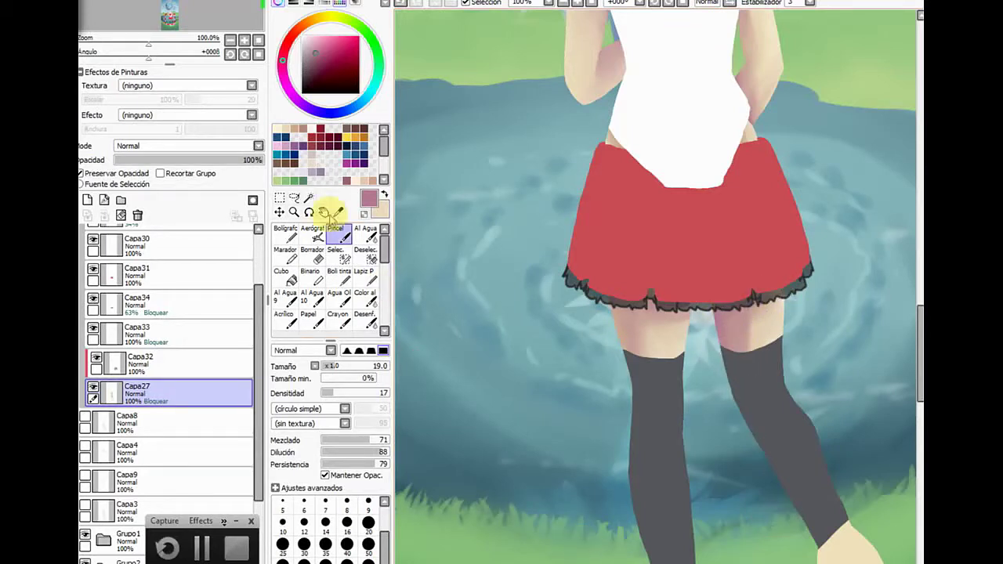
Add a mauve shadow along the left thigh's outer edge with the size 23 pen and blend it with the Pincel brush at size 19
click(286, 233)
click(639, 329)
mouse_move(639, 329)
mouse_down()
mouse_move(622, 336)
mouse_move(629, 352)
mouse_up()
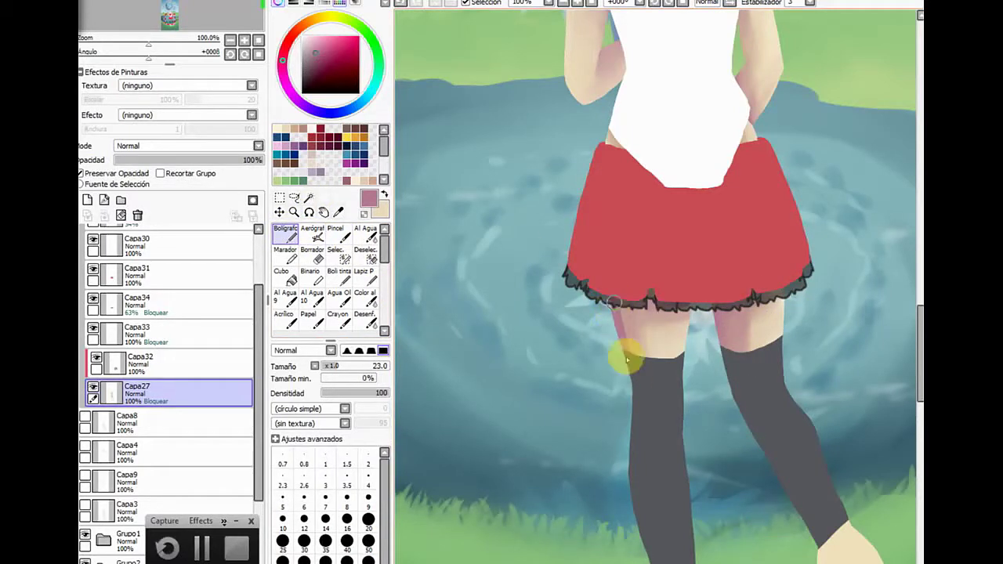
click(335, 232)
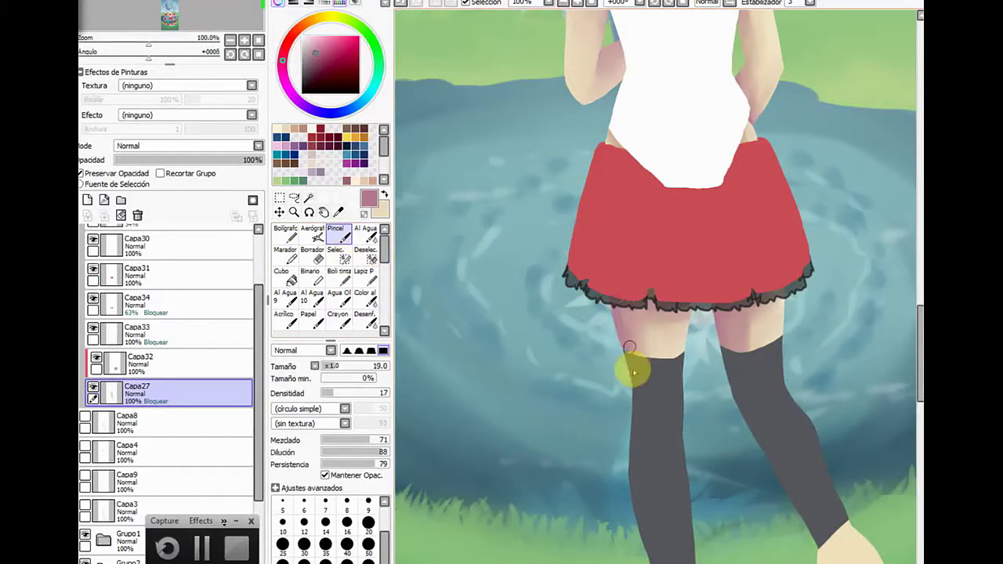
mouse_move(638, 309)
mouse_down()
mouse_move(665, 424)
mouse_move(617, 319)
mouse_move(627, 371)
mouse_up()
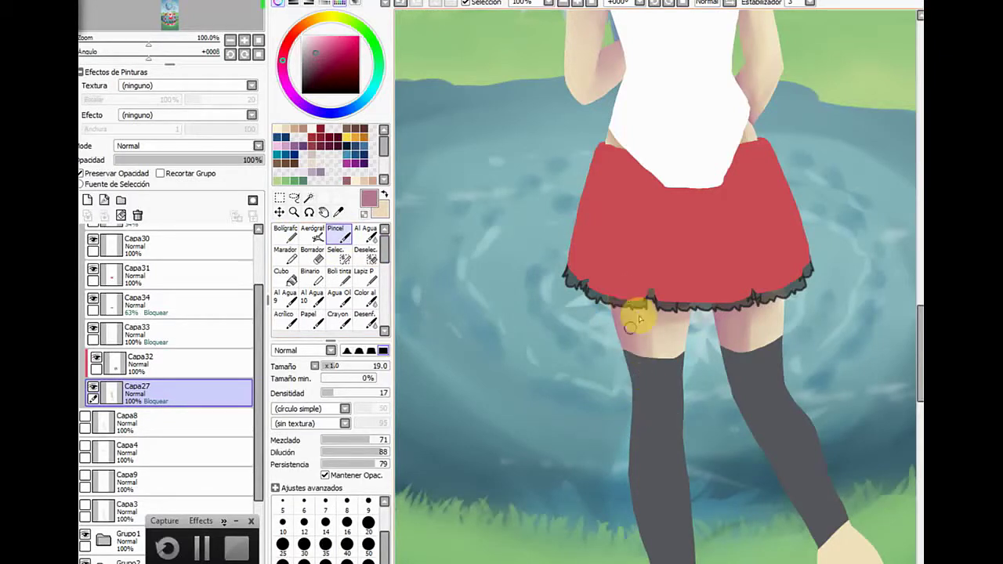
Deepen and soften the mauve shading on both thighs under the lace hem with the Pincel brush at size 19
drag(642, 329, 671, 413)
drag(658, 291, 686, 436)
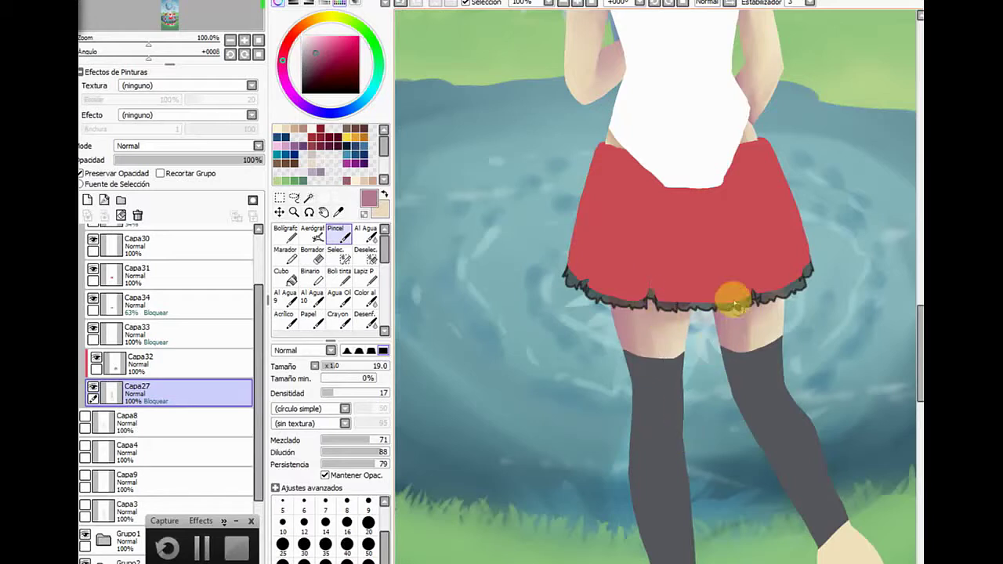
drag(734, 300, 765, 421)
drag(746, 342, 761, 410)
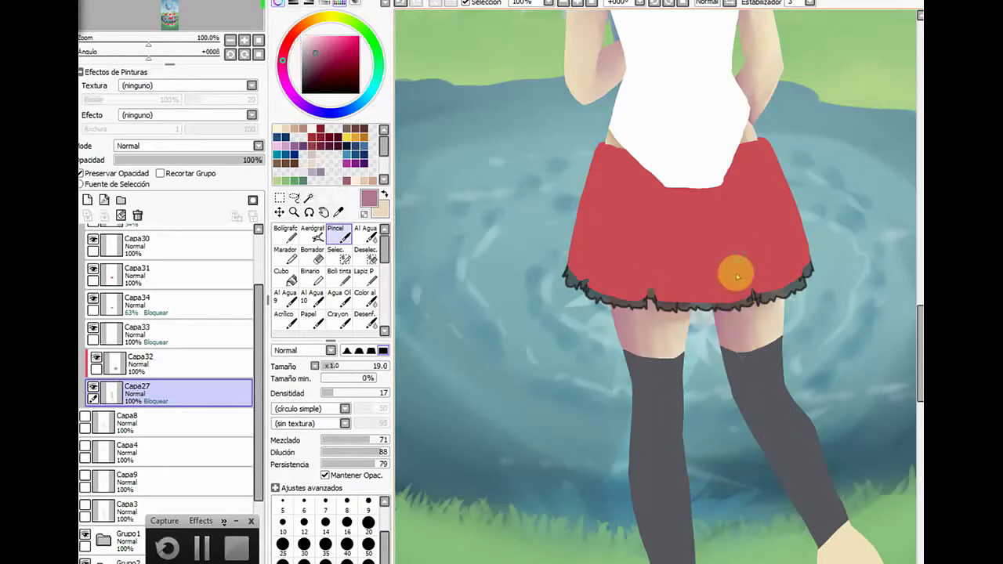
mouse_move(649, 286)
mouse_down()
mouse_move(638, 356)
mouse_move(624, 290)
mouse_move(616, 299)
mouse_move(655, 384)
mouse_move(624, 336)
mouse_move(640, 324)
mouse_move(634, 308)
mouse_move(658, 255)
mouse_move(665, 281)
mouse_move(644, 317)
mouse_move(661, 302)
mouse_move(683, 311)
mouse_move(650, 286)
mouse_move(650, 296)
mouse_move(653, 280)
mouse_move(661, 303)
mouse_move(698, 317)
mouse_move(734, 311)
mouse_move(714, 328)
mouse_move(726, 303)
mouse_move(750, 300)
mouse_up()
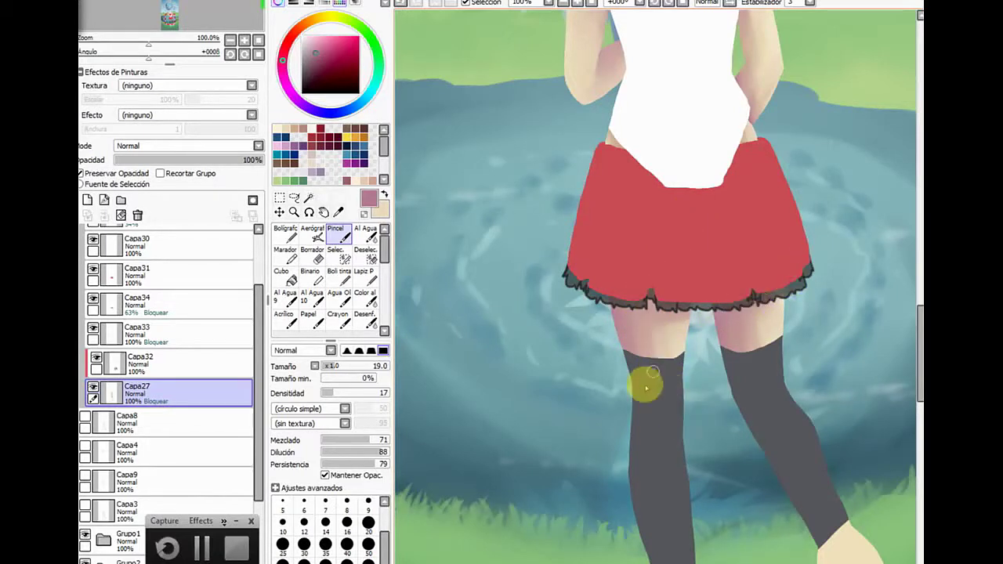
mouse_move(627, 279)
mouse_down()
mouse_move(656, 262)
mouse_move(684, 212)
mouse_move(688, 285)
mouse_up()
On layer Capa31, sample the skirt's red into both color slots, darken the main color to crimson, and preserve the layer's opacity
scroll(914, 298, up, 5)
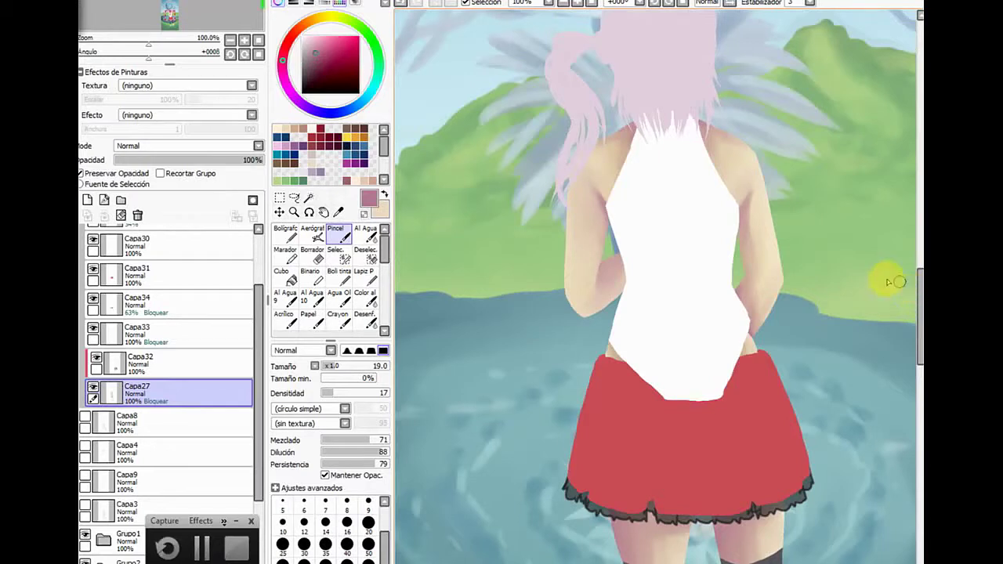
click(179, 276)
click(339, 211)
drag(609, 381, 665, 444)
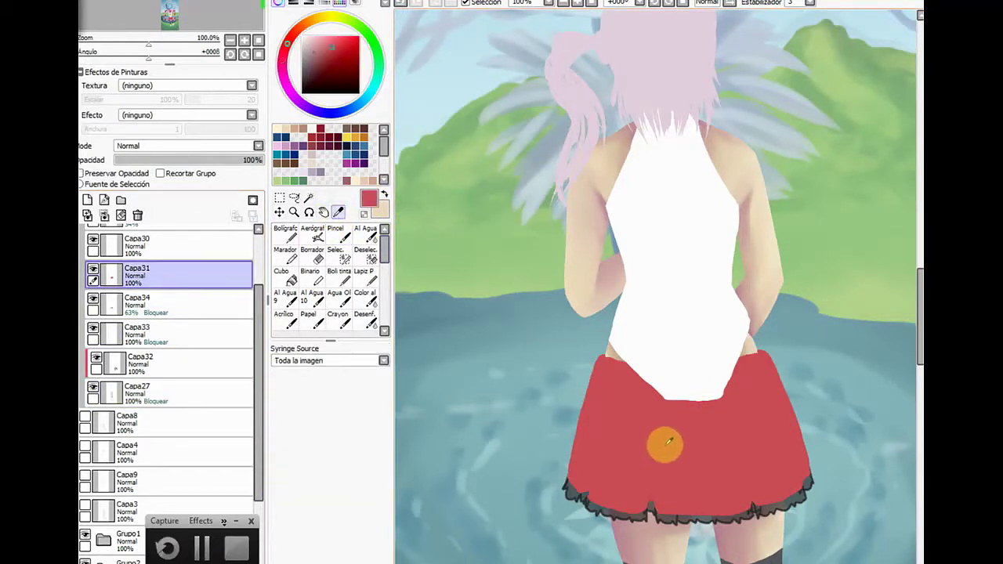
click(384, 195)
click(635, 441)
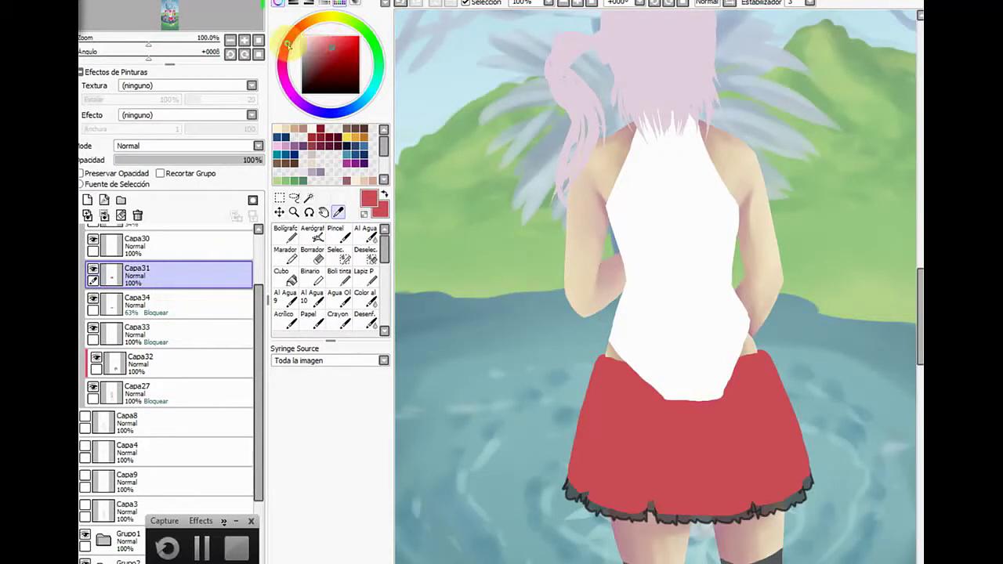
click(286, 48)
click(286, 233)
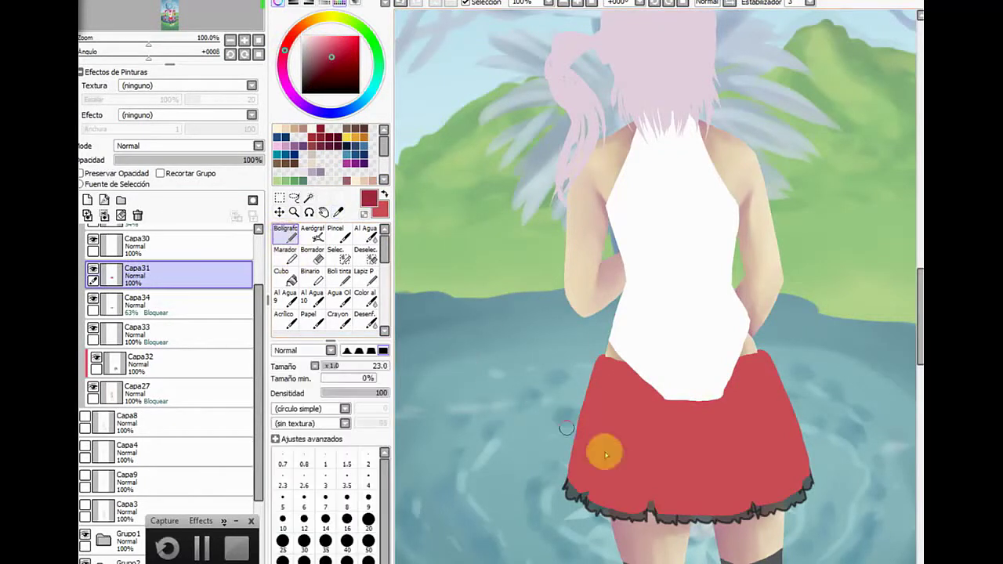
drag(651, 494, 654, 531)
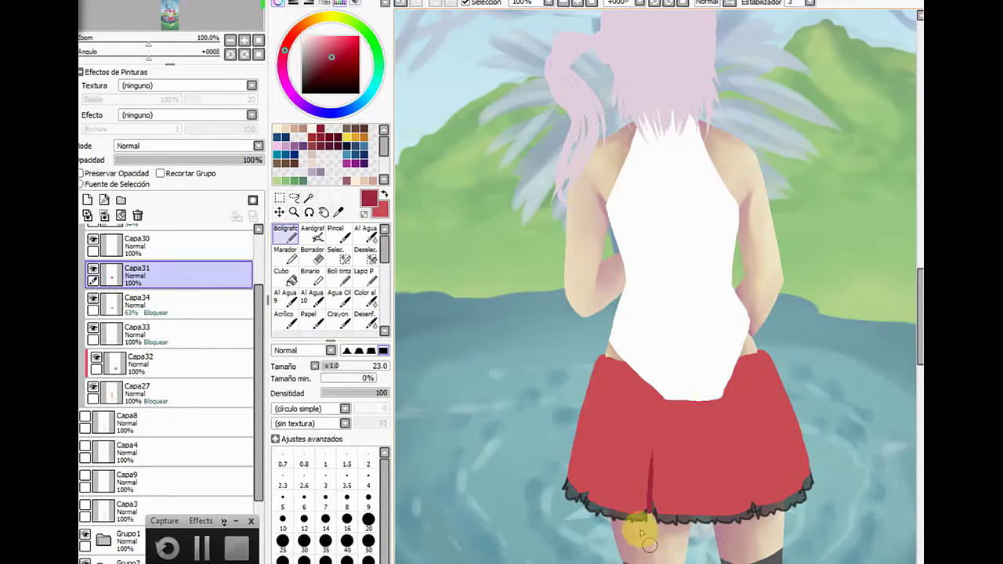
click(81, 173)
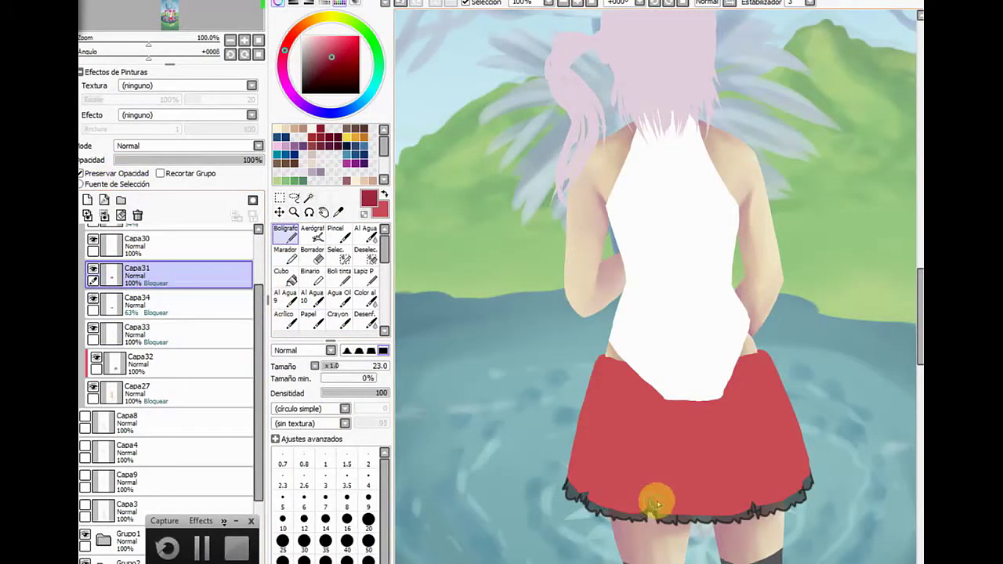
Paint dark crimson pleat lines down the skirt from waist to hem with the size 23 pen
drag(650, 514, 650, 358)
mouse_move(587, 464)
mouse_down()
mouse_move(584, 499)
mouse_move(610, 359)
mouse_move(597, 435)
mouse_move(619, 348)
mouse_up()
mouse_move(731, 396)
mouse_down()
mouse_move(729, 354)
mouse_move(743, 479)
mouse_up()
mouse_move(730, 374)
mouse_down()
mouse_move(728, 365)
mouse_move(763, 561)
mouse_up()
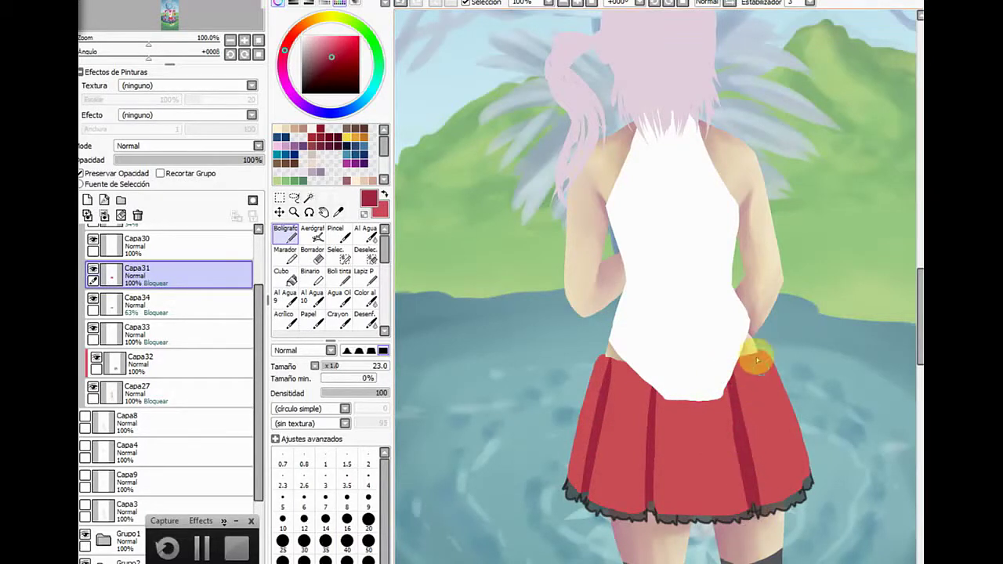
mouse_move(757, 360)
mouse_down()
mouse_move(794, 456)
mouse_move(756, 348)
mouse_move(803, 477)
mouse_up()
drag(774, 395, 813, 524)
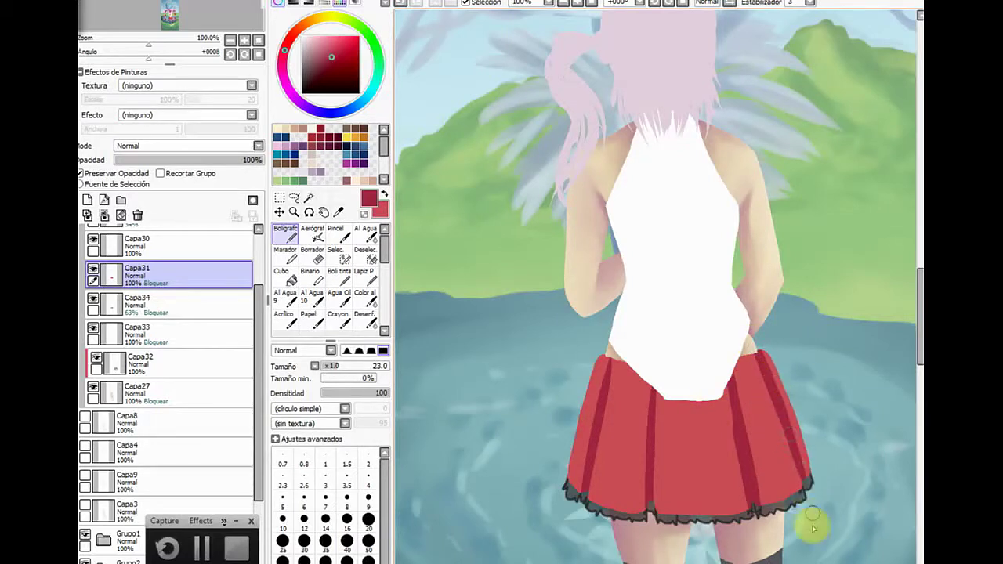
Narrow the pleat line right of the skirt's center by painting the base red along its edge with the size 23 pen
key(x)
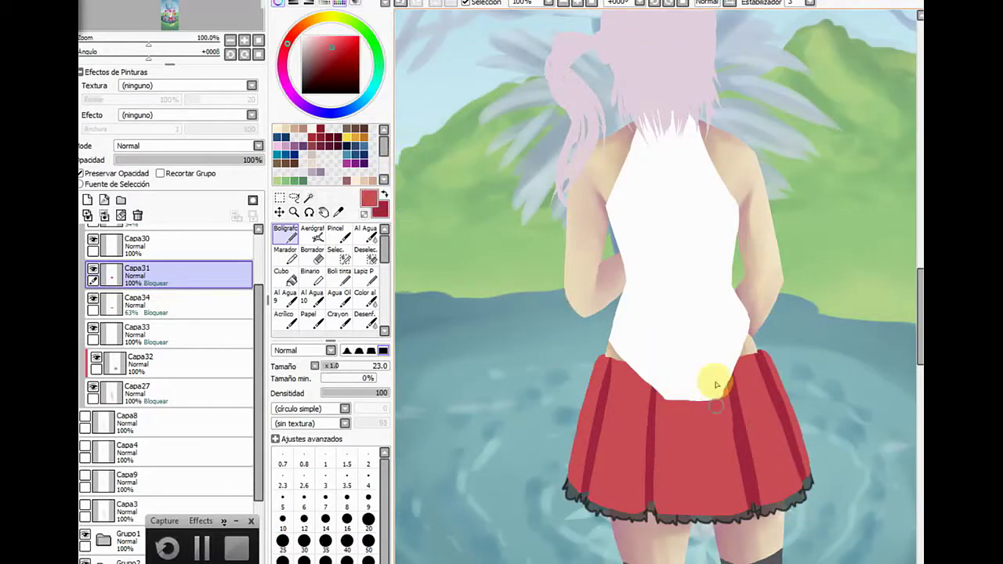
drag(717, 385, 737, 497)
drag(723, 387, 744, 519)
mouse_move(723, 392)
mouse_down()
mouse_move(747, 527)
mouse_move(734, 449)
mouse_up()
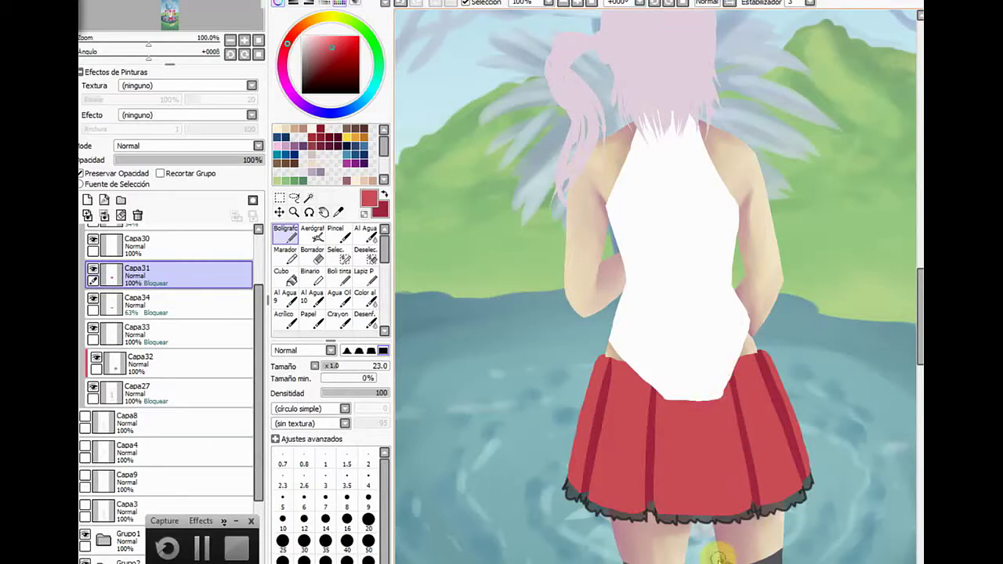
mouse_move(717, 555)
mouse_down()
mouse_move(702, 504)
mouse_move(703, 406)
mouse_up()
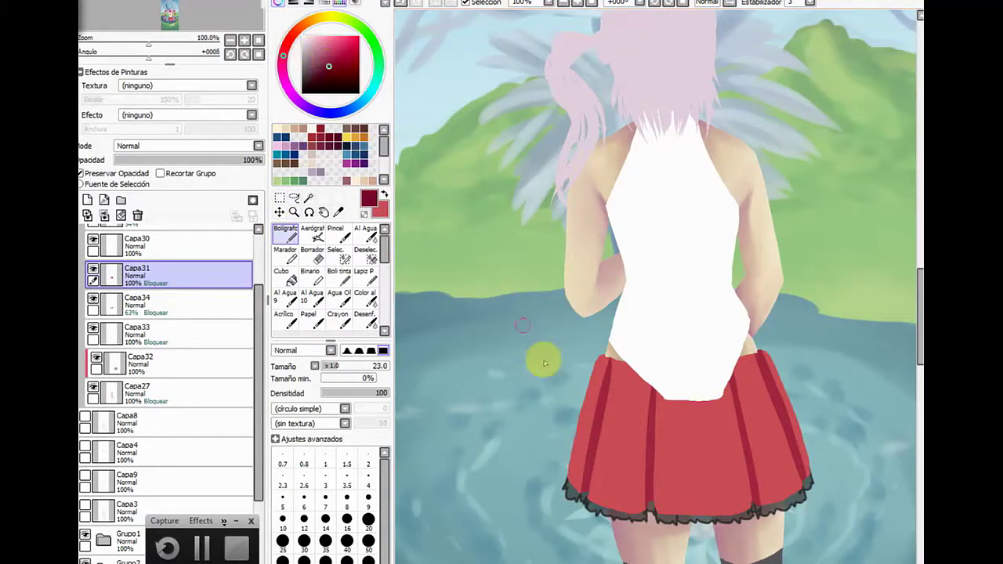
Add deeper maroon shadows along the skirt's pleat lines with the size 23 pen
mouse_move(611, 360)
mouse_down()
mouse_move(609, 350)
mouse_move(580, 494)
mouse_up()
mouse_move(658, 372)
mouse_down()
mouse_move(653, 485)
mouse_move(651, 394)
mouse_move(643, 508)
mouse_move(652, 375)
mouse_move(644, 507)
mouse_move(646, 446)
mouse_move(643, 470)
mouse_move(716, 376)
mouse_move(732, 400)
mouse_move(731, 368)
mouse_move(751, 481)
mouse_move(738, 402)
mouse_move(748, 464)
mouse_move(726, 391)
mouse_move(753, 513)
mouse_move(732, 392)
mouse_move(753, 504)
mouse_move(742, 441)
mouse_move(779, 415)
mouse_move(764, 366)
mouse_move(795, 457)
mouse_move(771, 378)
mouse_move(778, 413)
mouse_up()
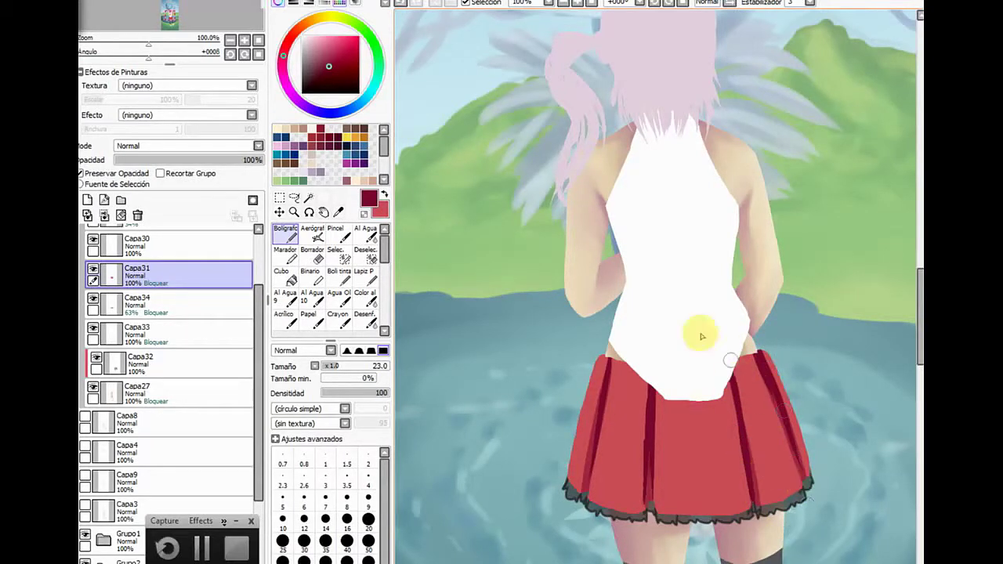
Blend the maroon pleat shadows into the red skirt with the Pincel brush, reducing its size from 19 to 15
click(335, 235)
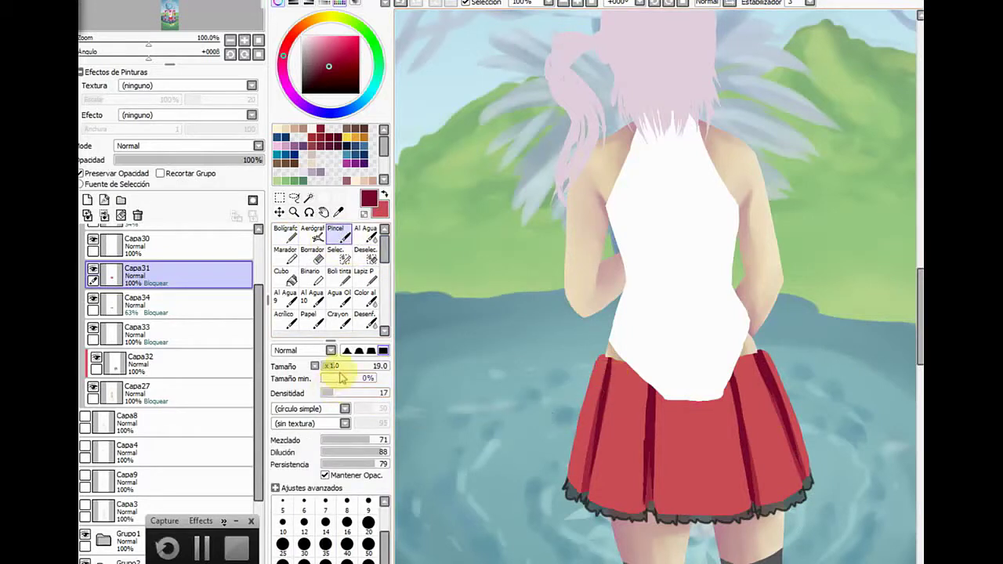
mouse_move(584, 367)
mouse_down()
mouse_move(615, 359)
mouse_move(604, 400)
mouse_move(610, 351)
mouse_move(593, 459)
mouse_move(599, 416)
mouse_move(623, 388)
mouse_move(642, 415)
mouse_move(649, 394)
mouse_move(646, 535)
mouse_move(654, 388)
mouse_move(620, 511)
mouse_move(730, 473)
mouse_up()
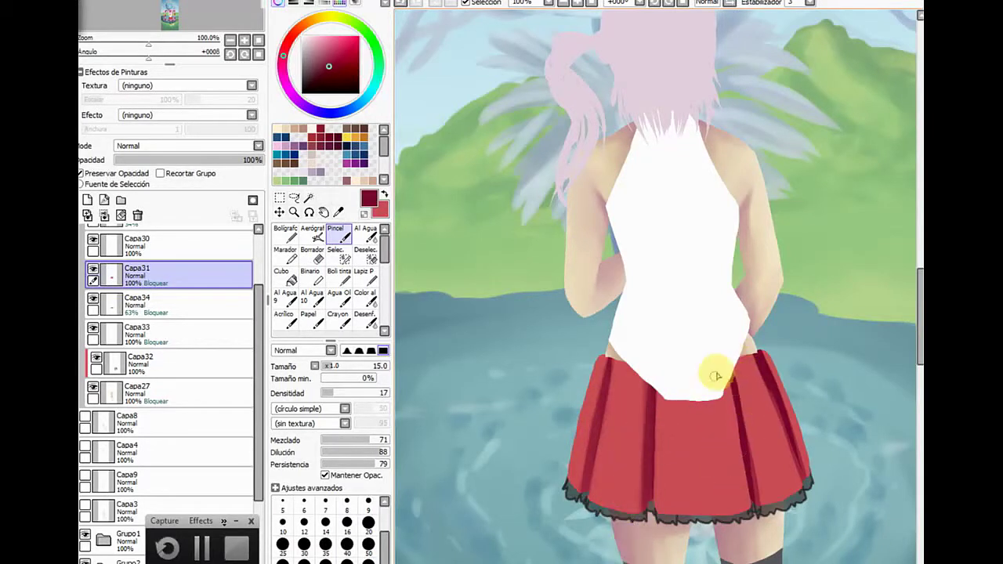
mouse_move(732, 383)
mouse_down()
mouse_move(745, 459)
mouse_move(735, 391)
mouse_move(756, 500)
mouse_move(731, 348)
mouse_move(742, 477)
mouse_move(779, 344)
mouse_move(755, 350)
mouse_move(795, 462)
mouse_move(802, 476)
mouse_move(768, 366)
mouse_move(817, 489)
mouse_move(761, 357)
mouse_move(792, 441)
mouse_up()
mouse_move(752, 354)
mouse_down()
mouse_move(616, 312)
mouse_move(601, 343)
mouse_up()
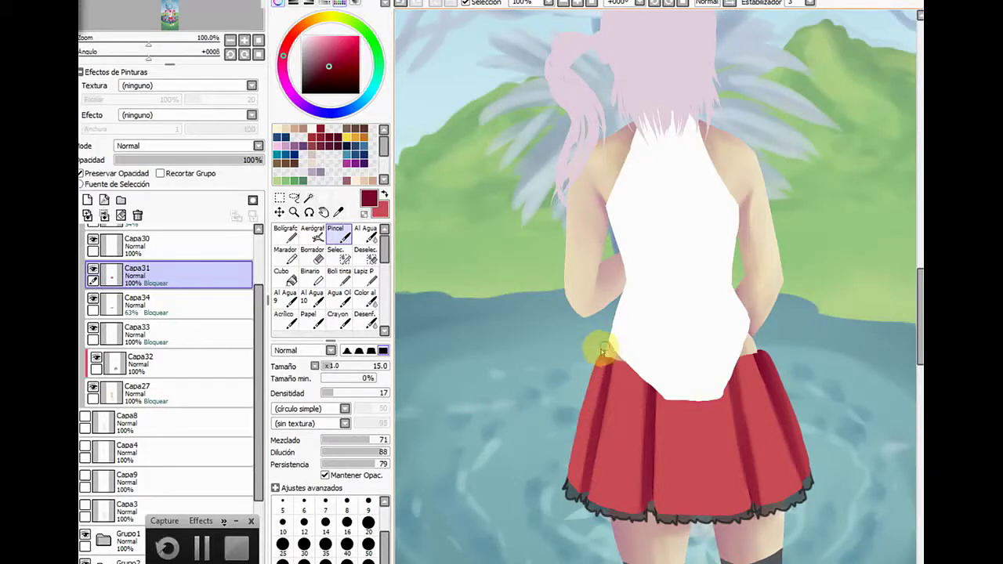
Touch up the skirt's far-right pleat with the base red and blend it with the Pincel brush at size 15
key(n)
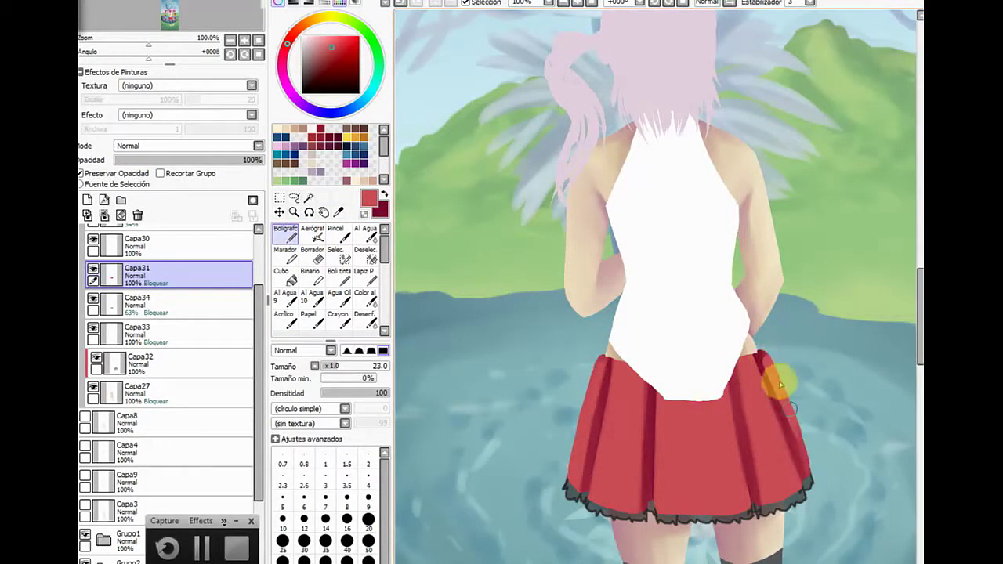
click(336, 233)
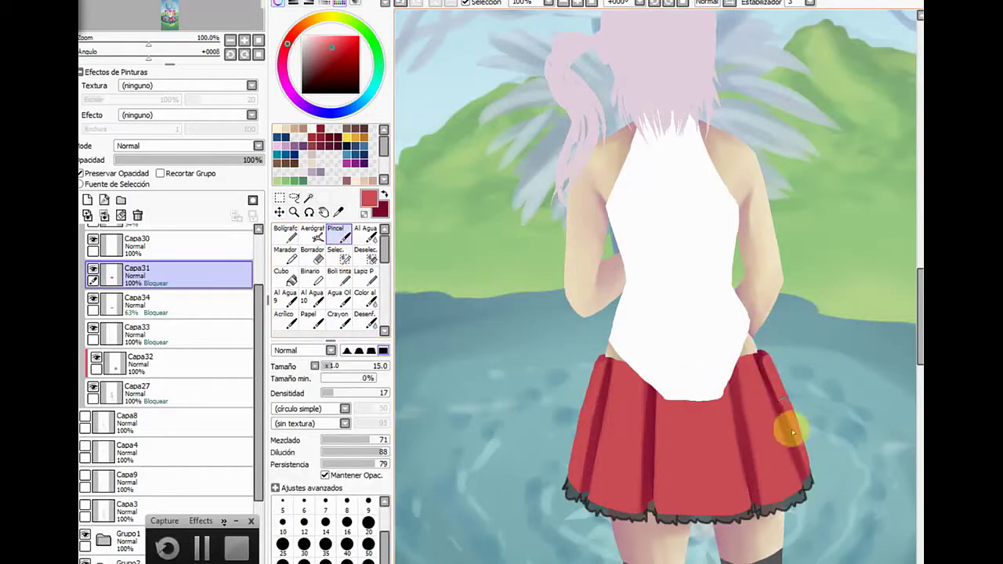
mouse_move(792, 431)
mouse_down()
mouse_move(814, 493)
mouse_move(782, 400)
mouse_move(794, 433)
mouse_move(783, 405)
mouse_up()
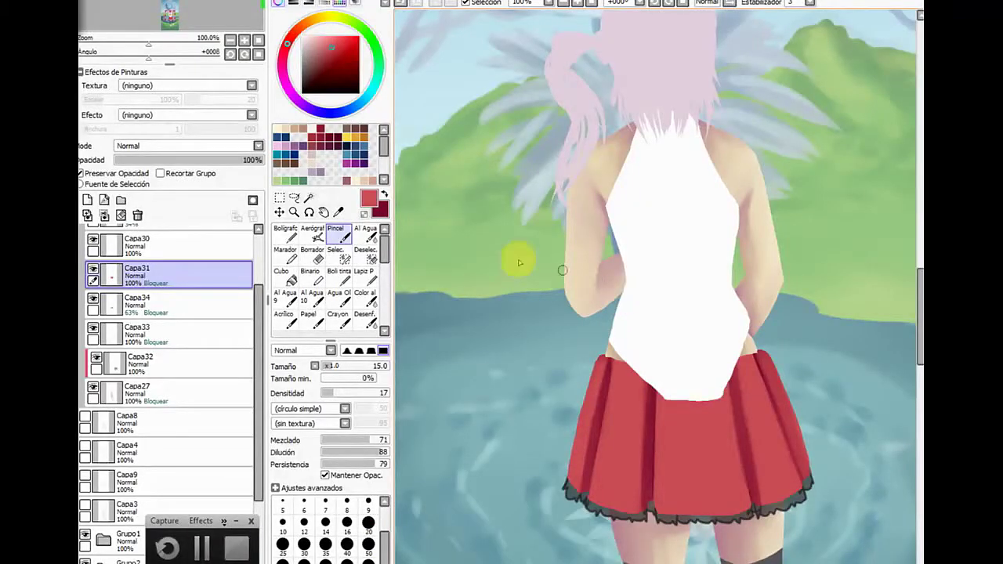
Turn off opacity preservation and trim the skirt's right outer edge with the size 13 eraser
click(314, 257)
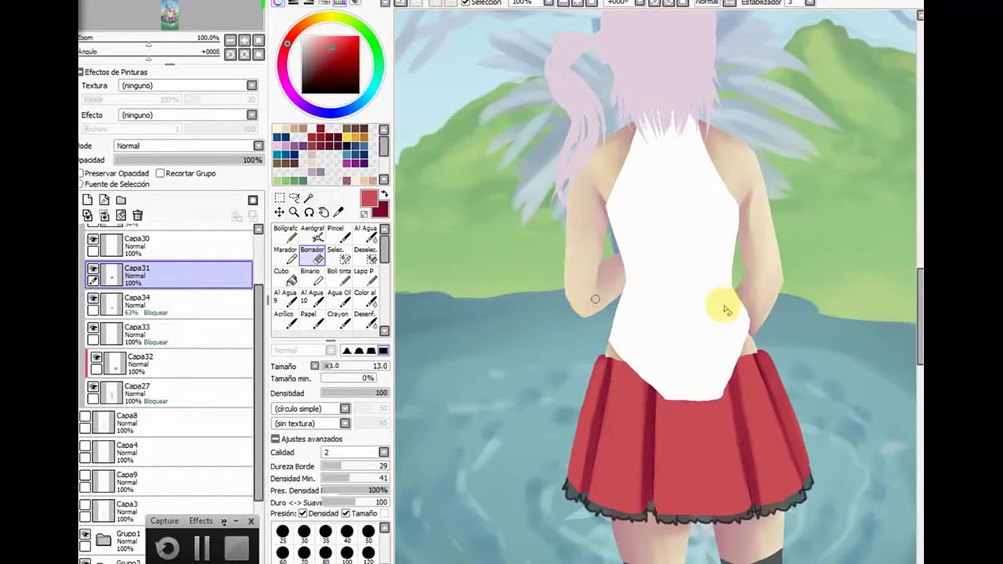
mouse_move(762, 345)
mouse_down()
mouse_move(790, 391)
mouse_move(761, 338)
mouse_move(788, 395)
mouse_up()
drag(757, 327, 806, 446)
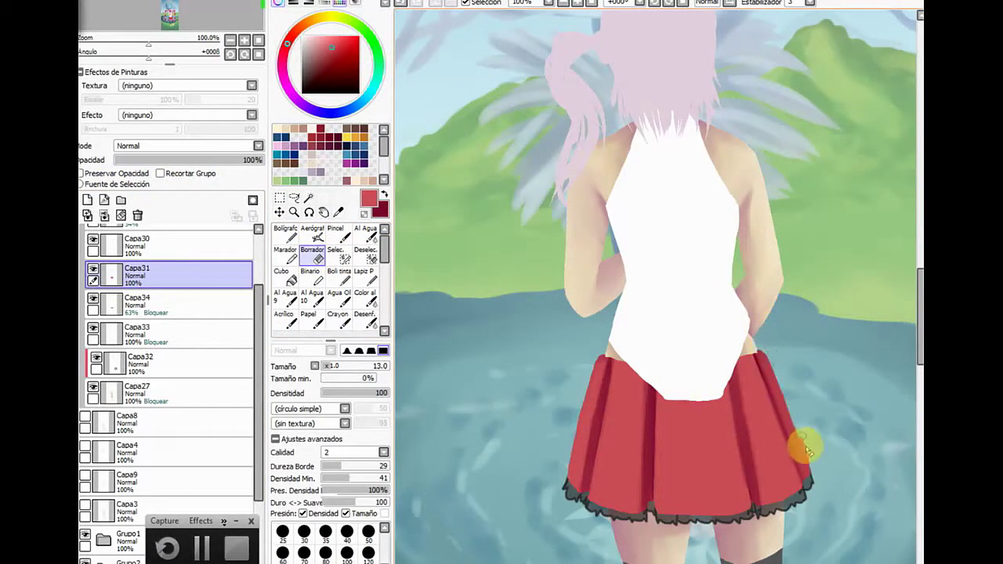
drag(781, 376, 805, 454)
drag(793, 415, 841, 556)
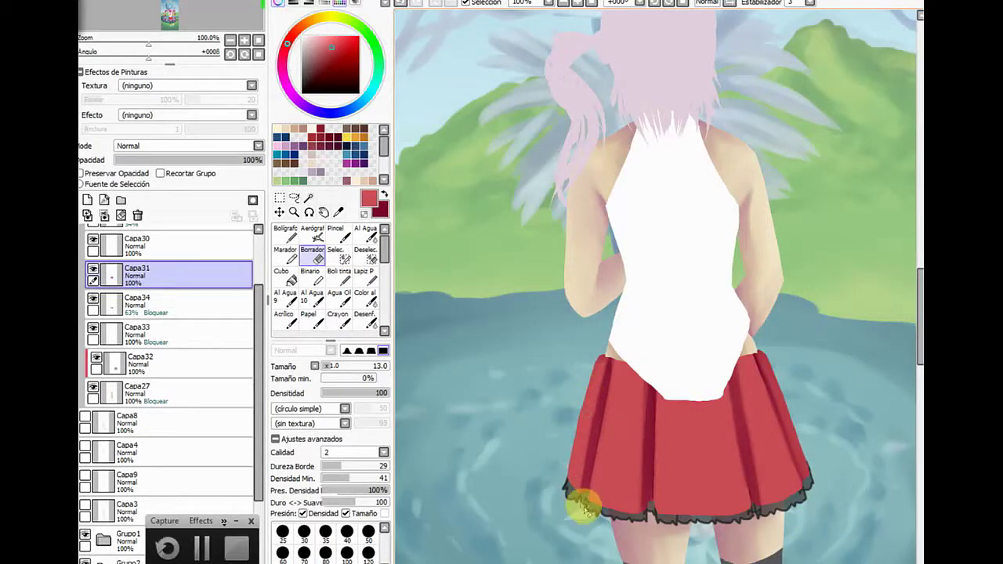
Trim stray paint along the skirt's hem corners on layers Capa31 and Capa34 with the size 13 eraser
drag(585, 499, 586, 495)
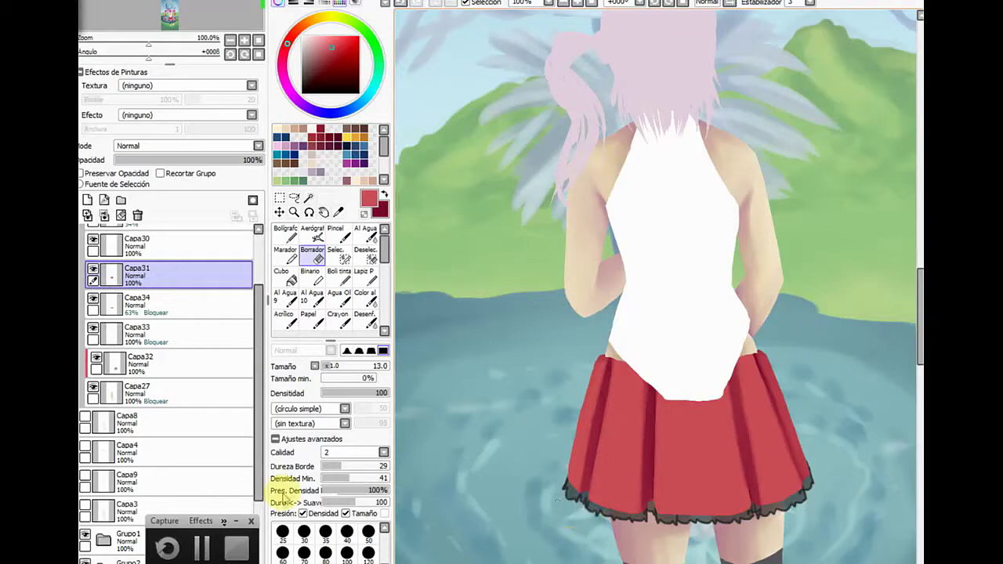
click(160, 302)
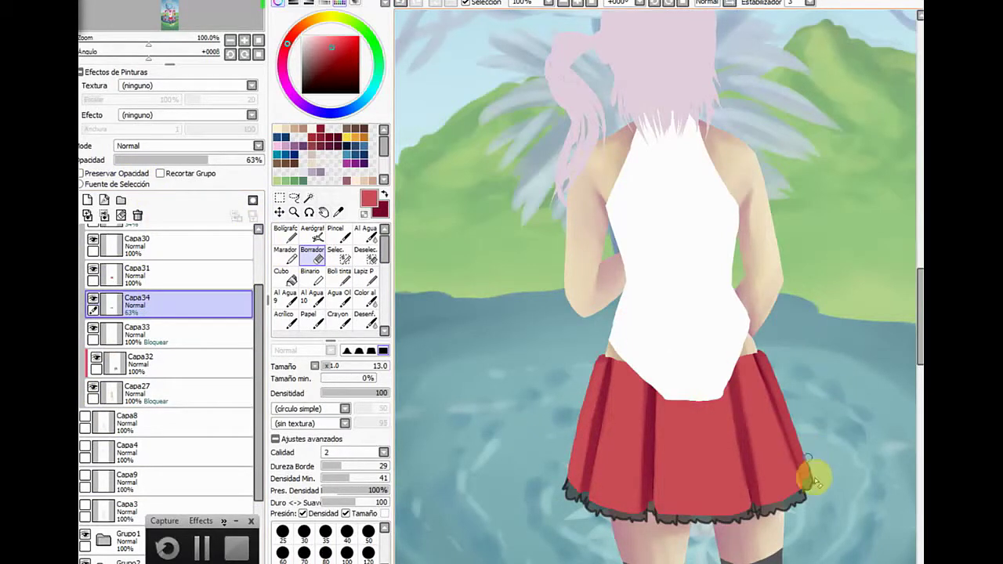
drag(815, 479, 824, 504)
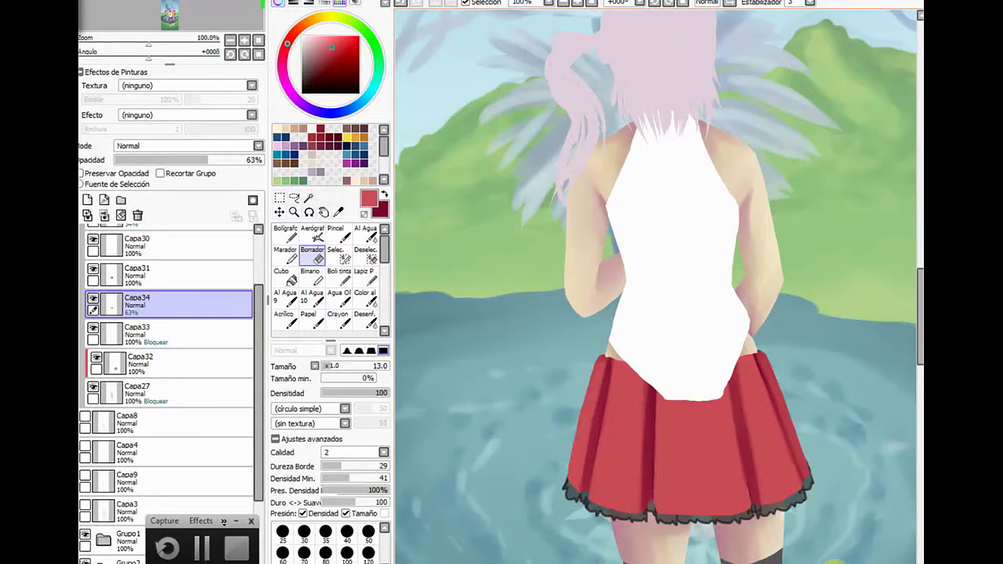
Turn opacity preservation back on for the pleat shadow layer Capa34, keeping it on for Capa33
click(135, 327)
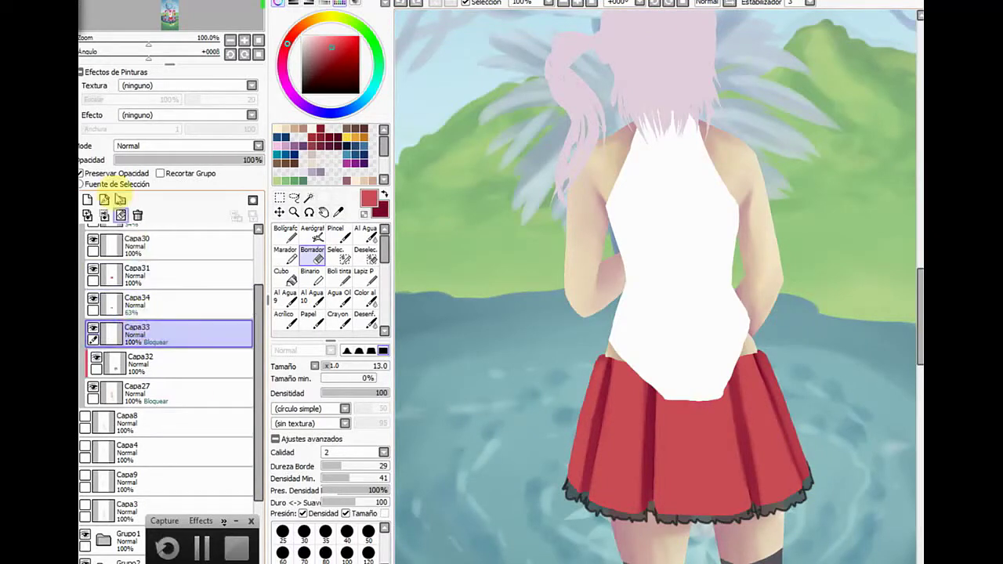
click(108, 172)
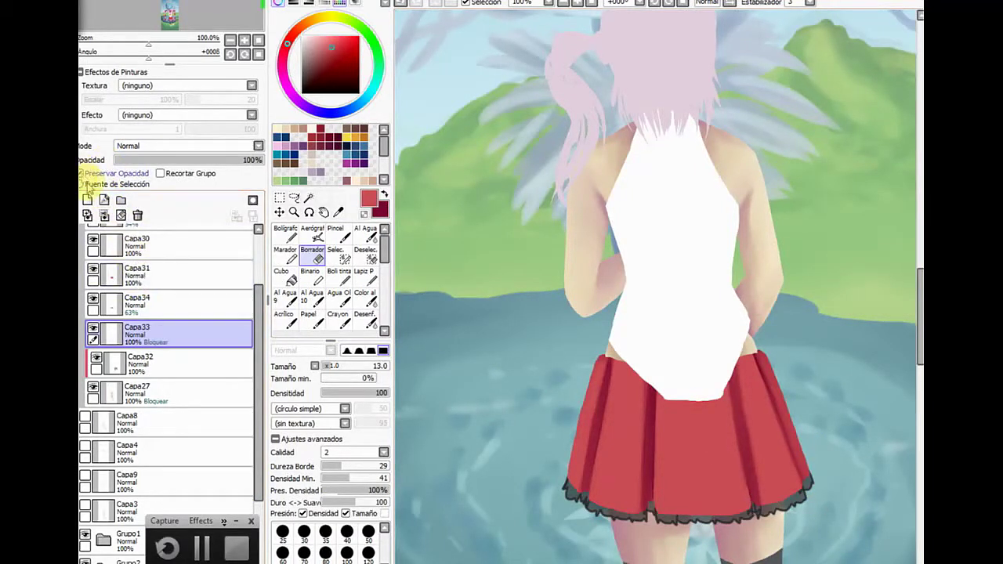
click(133, 302)
click(82, 173)
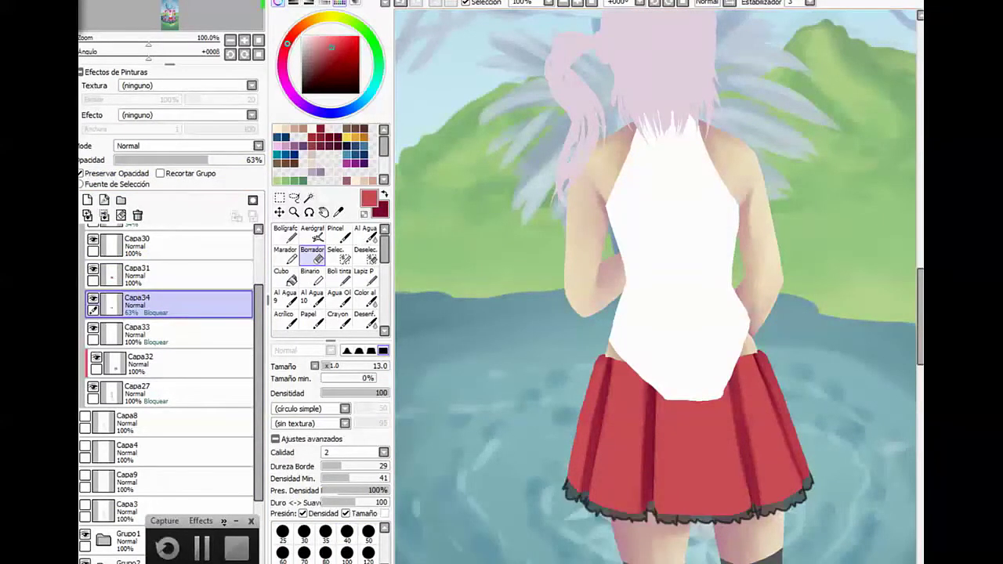
key(super+d)
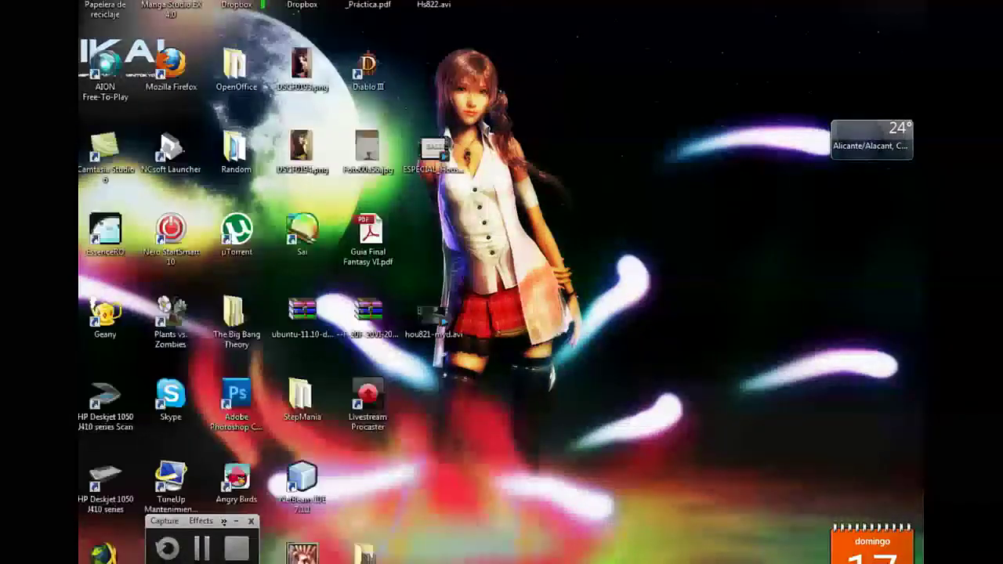
key(alt+Tab)
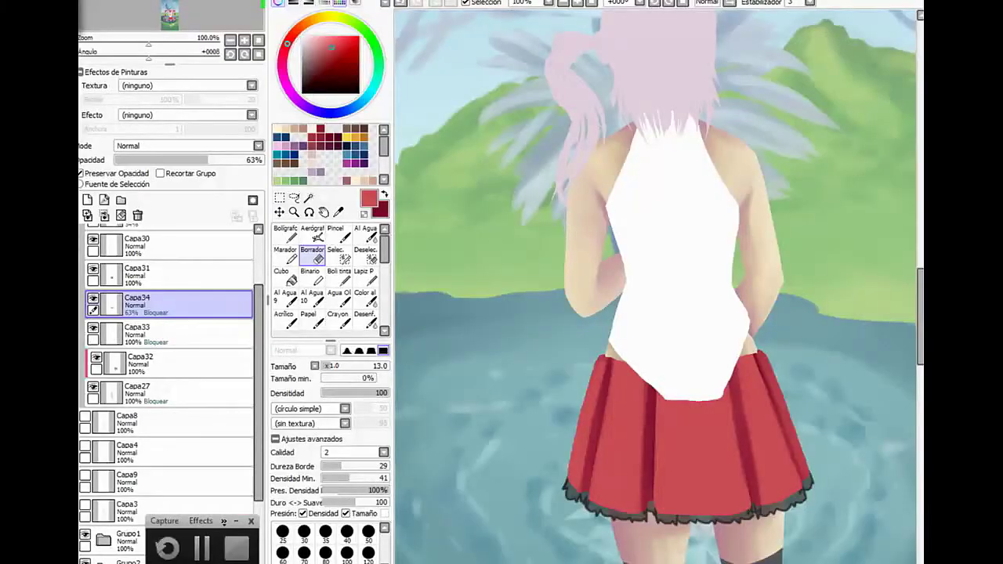
click(631, 477)
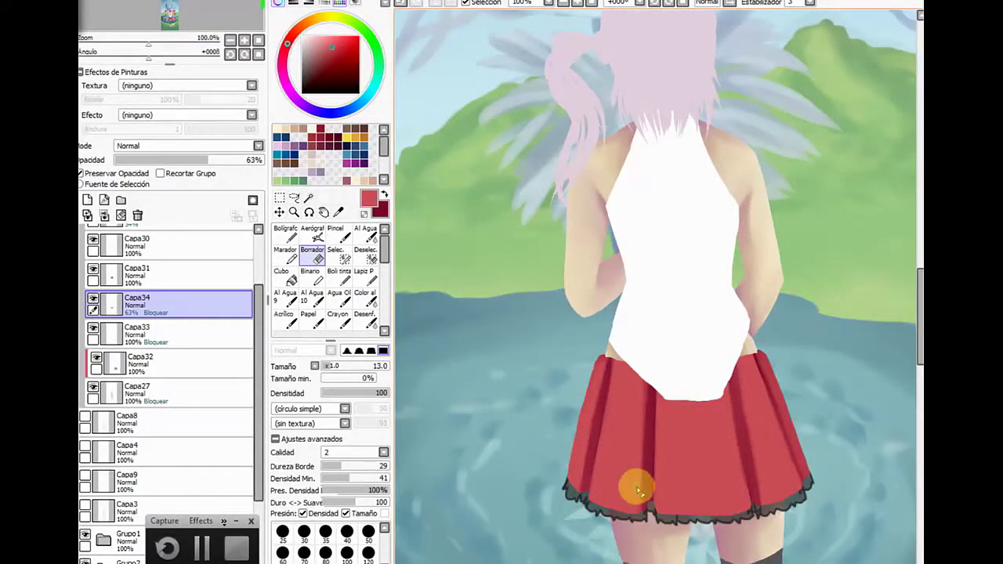
Create a new layer directly above the skirt layer Capa31
click(174, 274)
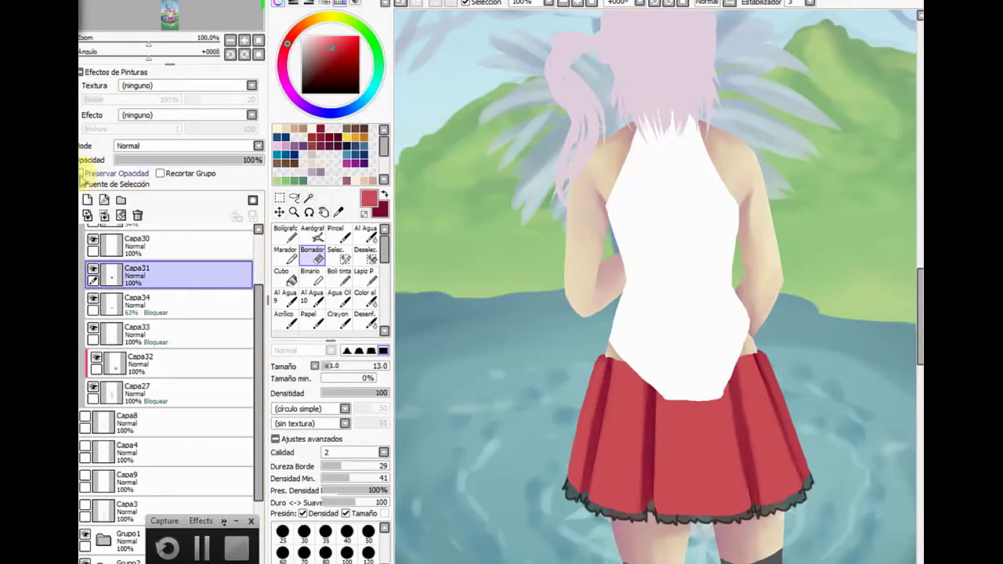
click(87, 200)
click(82, 173)
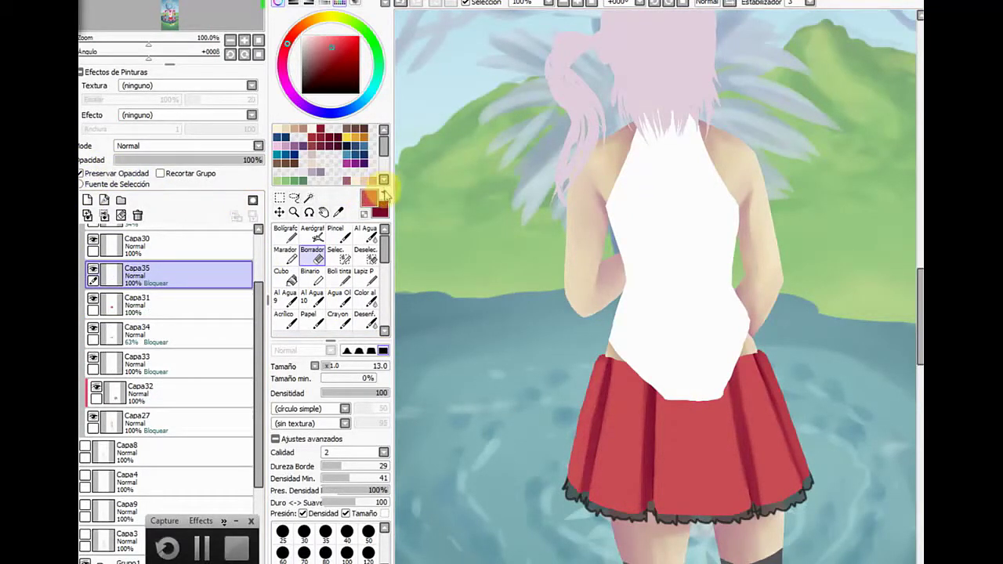
Choose a very dark maroon and the size 5 Acrílico brush, and clip the new layer to the skirt with opacity preservation off
click(668, 3)
click(668, 3)
click(668, 4)
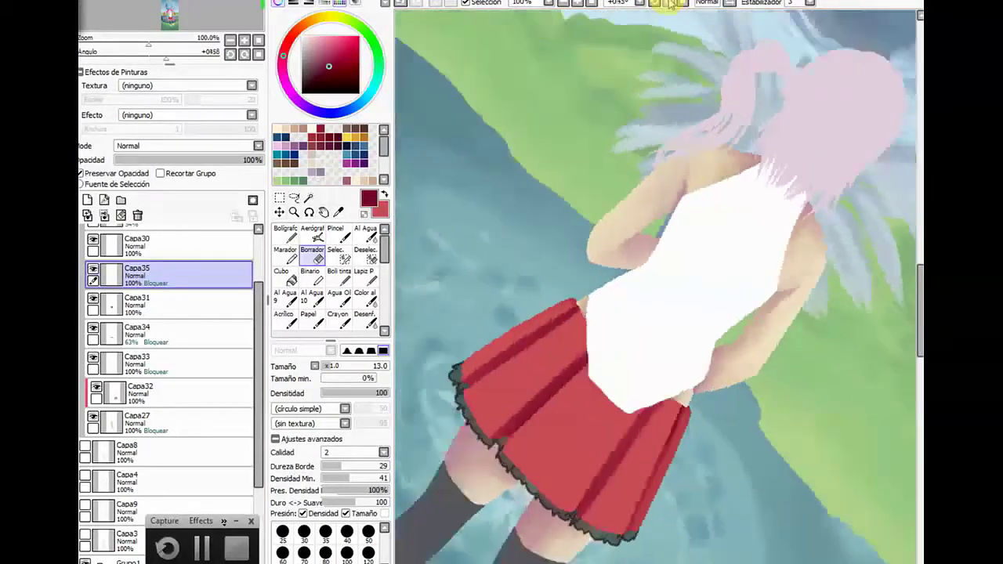
click(668, 3)
click(667, 3)
click(668, 3)
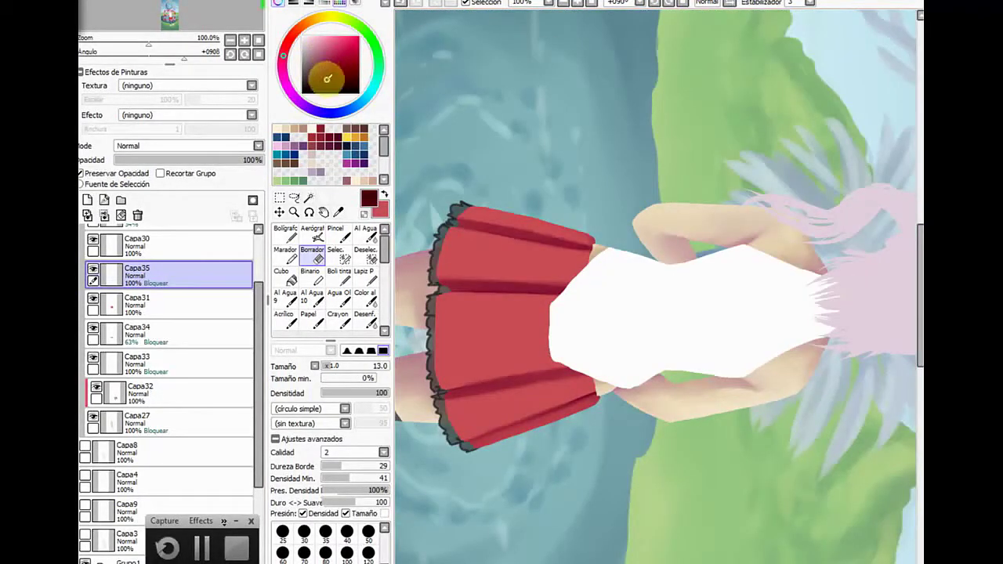
click(284, 318)
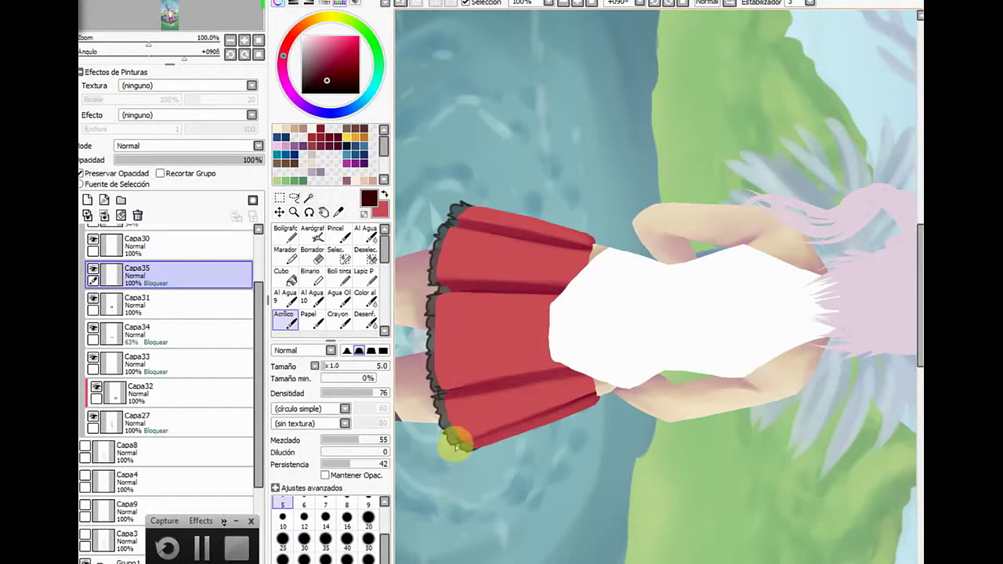
click(161, 173)
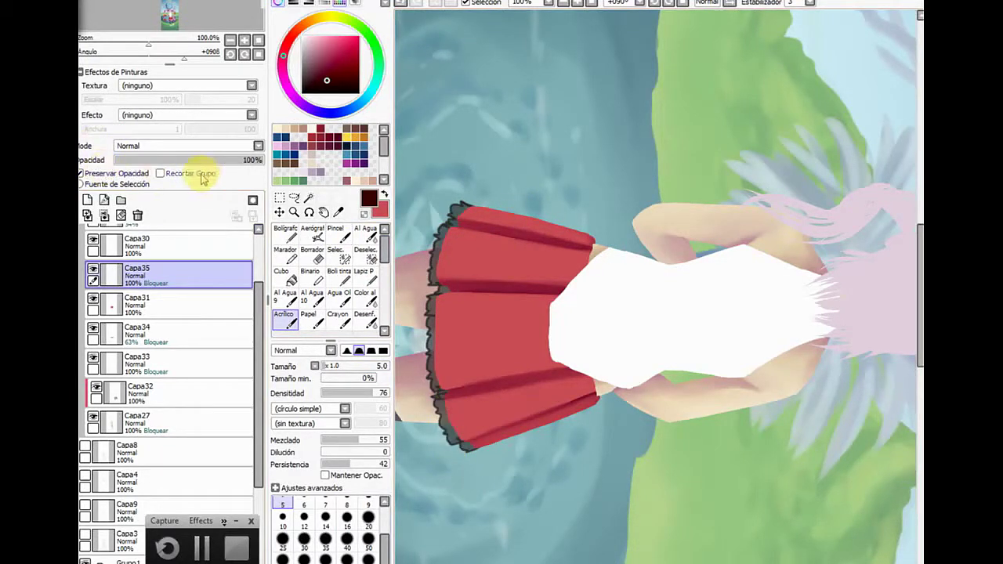
click(107, 173)
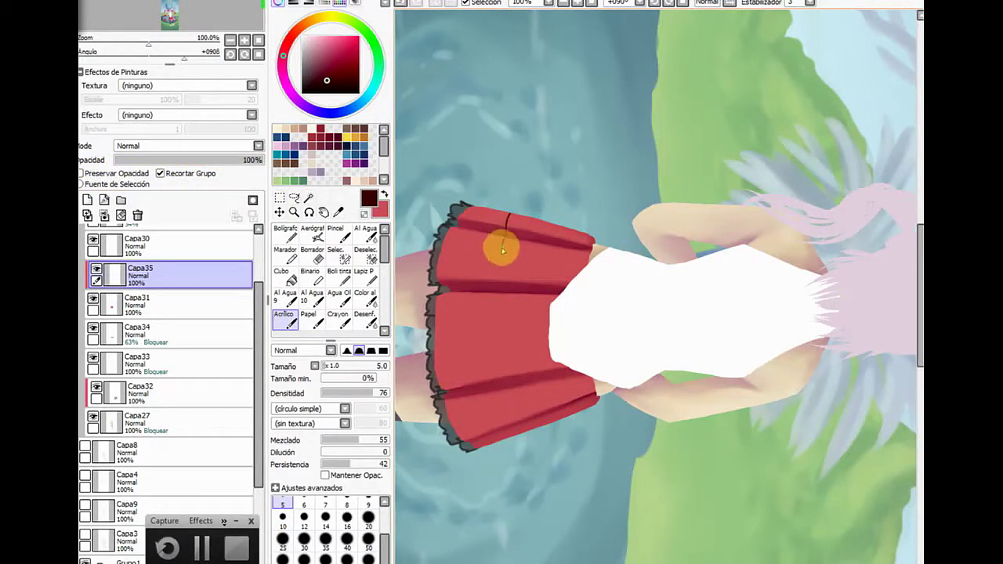
Draw four thin dark maroon stripes around the middle and lower part of the skirt, following the pleats
drag(501, 312, 501, 346)
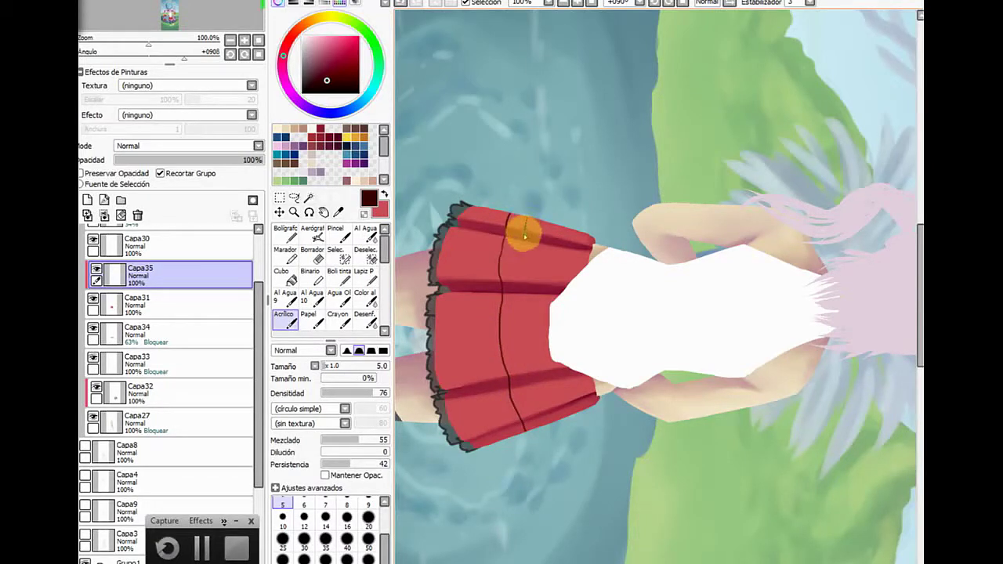
drag(525, 243, 521, 276)
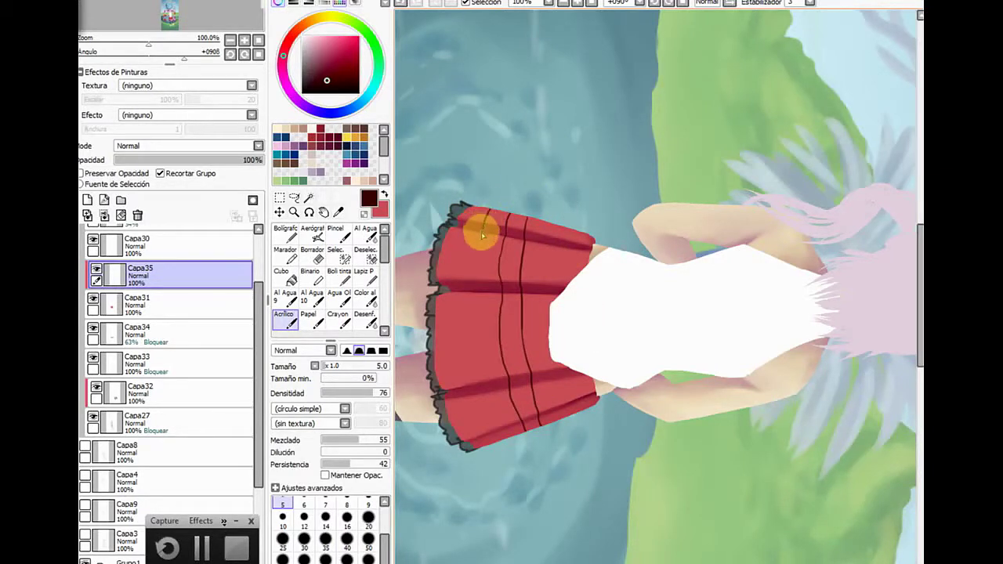
drag(482, 234, 480, 266)
drag(476, 306, 485, 382)
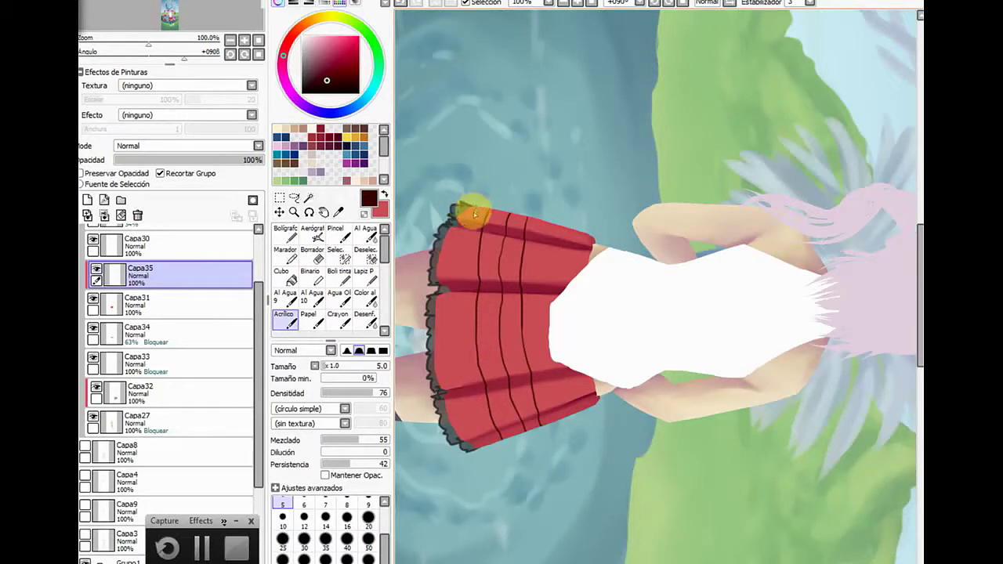
mouse_move(475, 214)
mouse_down()
mouse_move(455, 292)
mouse_move(461, 383)
mouse_up()
drag(471, 423, 485, 446)
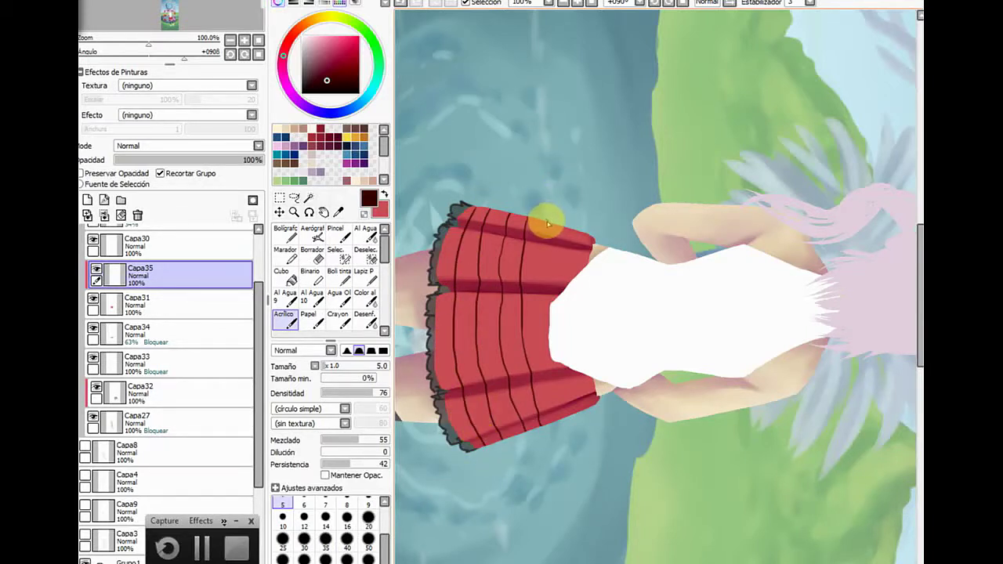
Add more dark maroon stripes around the skirt's upper part near the waist and darken parts of the existing lines
drag(546, 247, 552, 362)
mouse_move(547, 213)
mouse_down()
mouse_move(557, 229)
mouse_move(542, 293)
mouse_up()
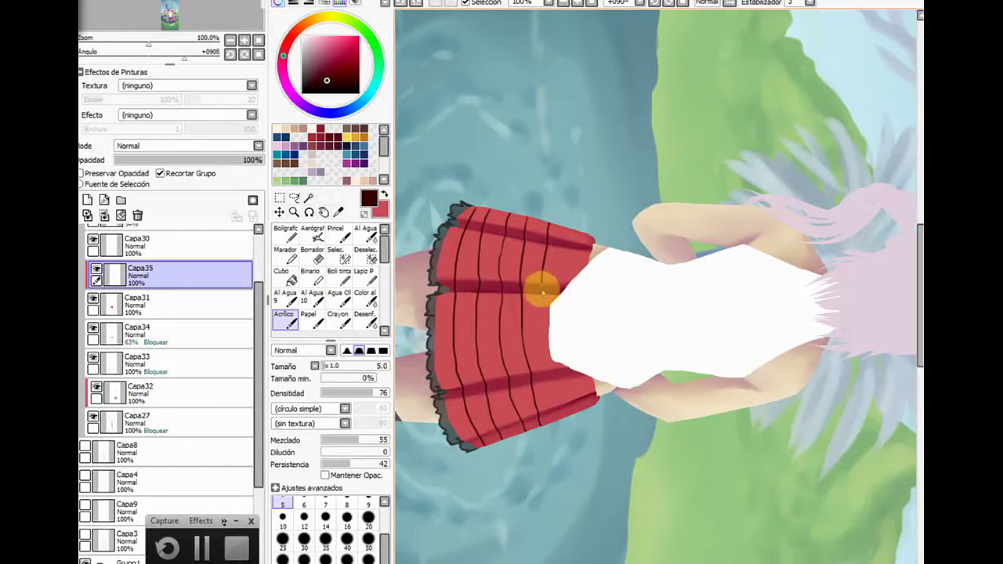
drag(544, 353, 547, 401)
mouse_move(563, 232)
mouse_down()
mouse_move(559, 315)
mouse_move(571, 415)
mouse_up()
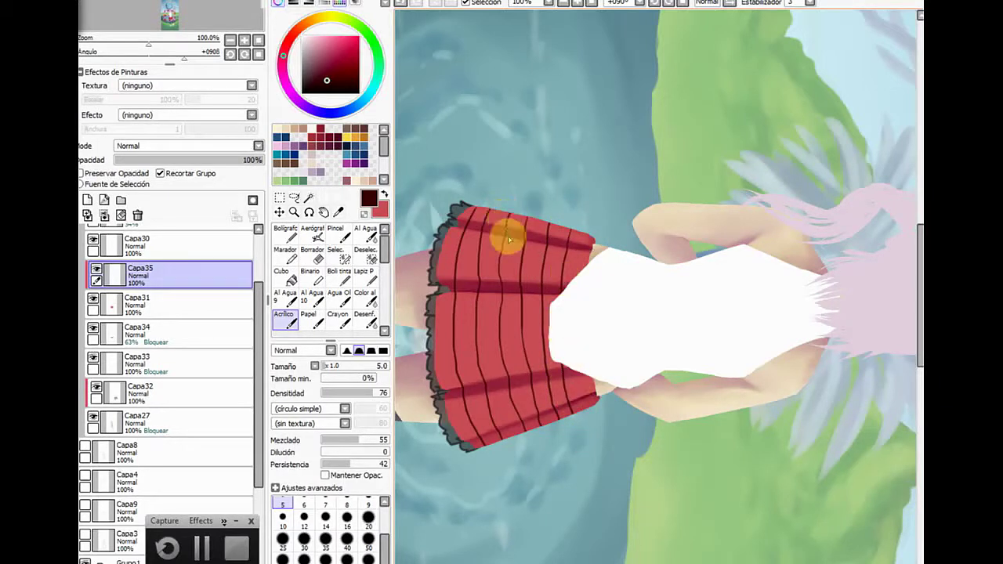
mouse_move(507, 237)
mouse_down()
mouse_move(501, 283)
mouse_move(472, 330)
mouse_up()
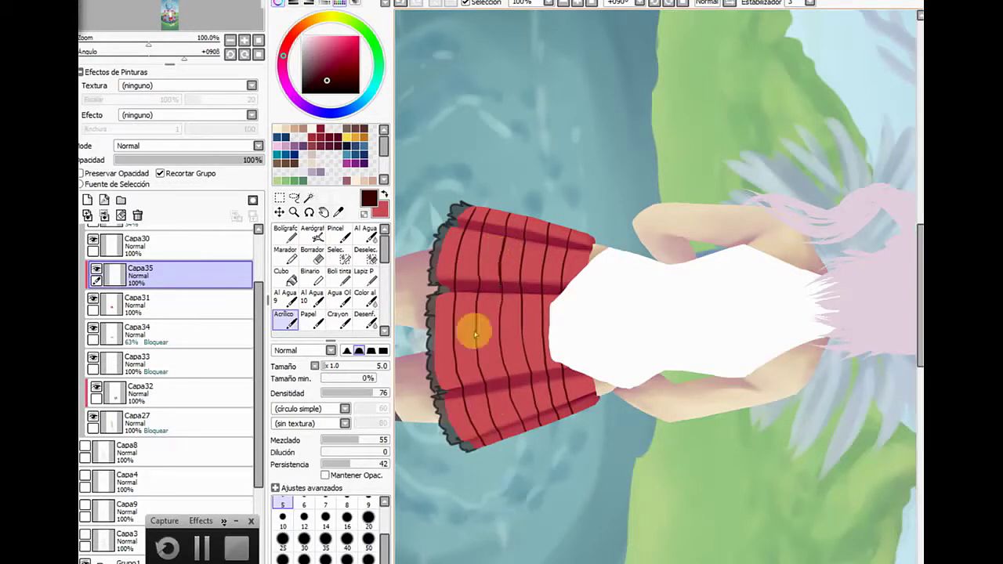
Reset the canvas rotation and draw thin dark maroon lines from waist to hem down the skirt's central panel
click(636, 3)
click(625, 10)
double_click(667, 0)
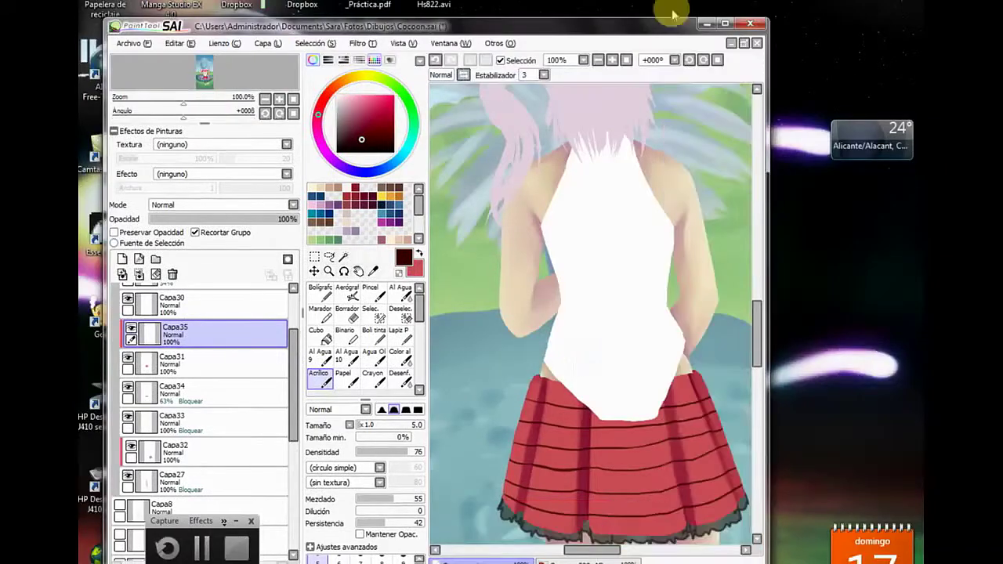
drag(656, 27, 664, 4)
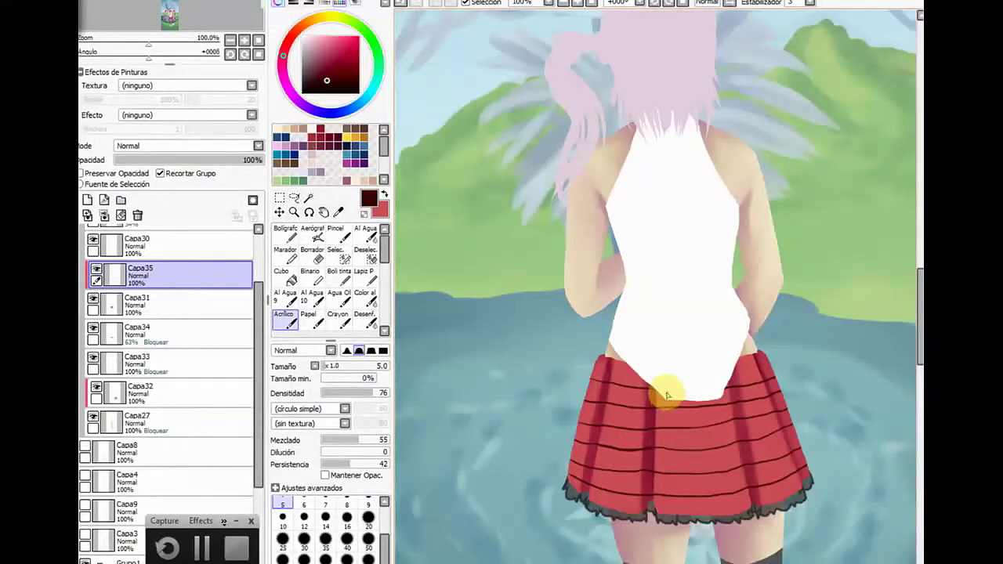
drag(671, 416, 675, 518)
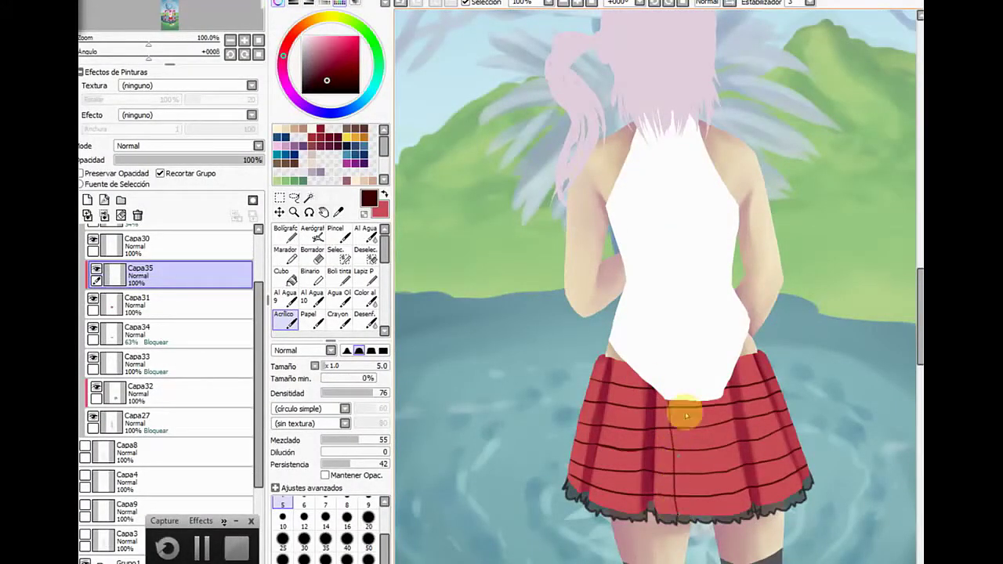
drag(687, 403, 700, 523)
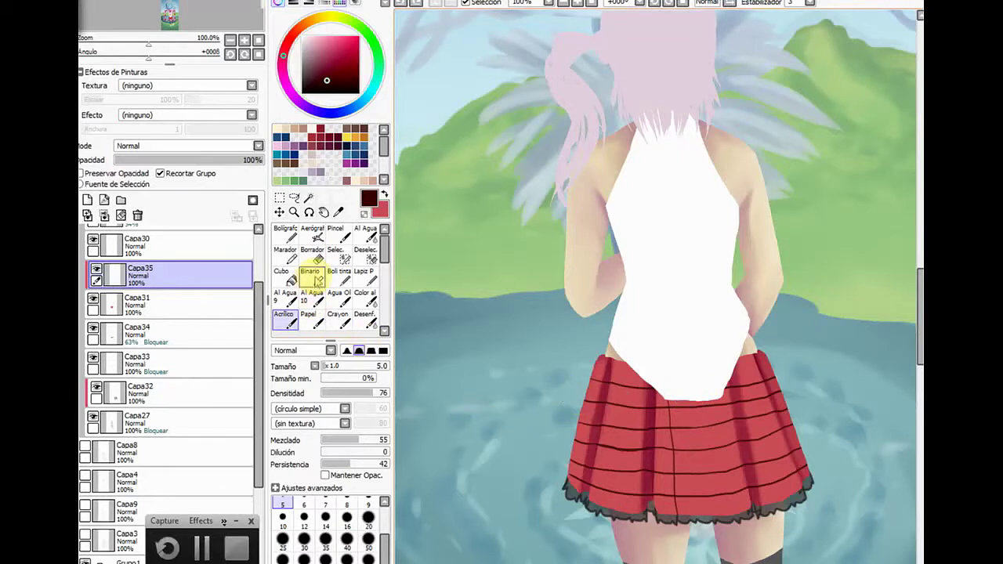
drag(690, 400, 703, 523)
drag(711, 401, 725, 523)
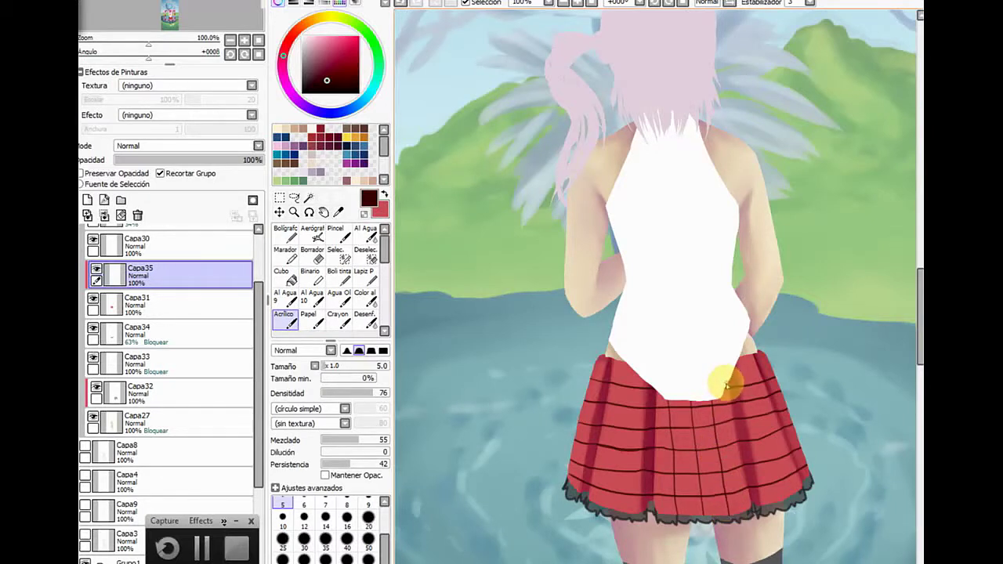
Complete the plaid grid with waist-to-hem lines over the skirt's right and left pleats, fanning outward toward the hem
drag(727, 389, 749, 509)
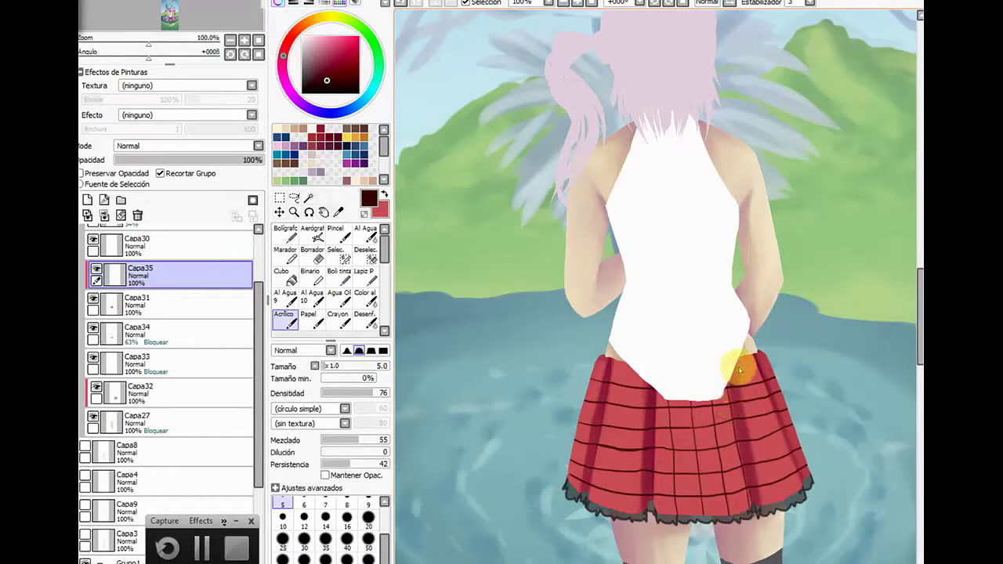
drag(733, 367, 759, 522)
mouse_move(743, 357)
mouse_down()
mouse_move(773, 473)
mouse_move(770, 519)
mouse_up()
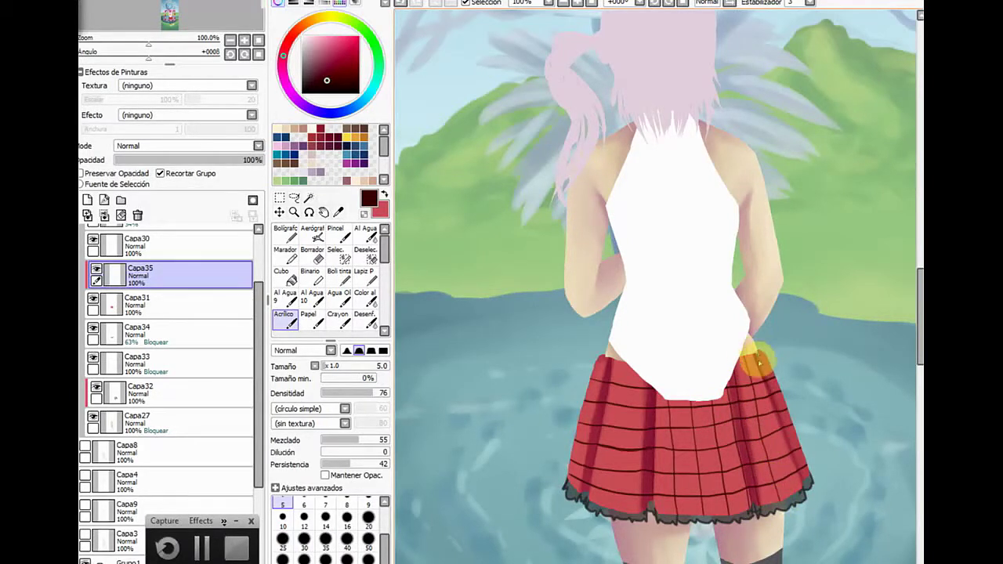
drag(758, 362, 800, 486)
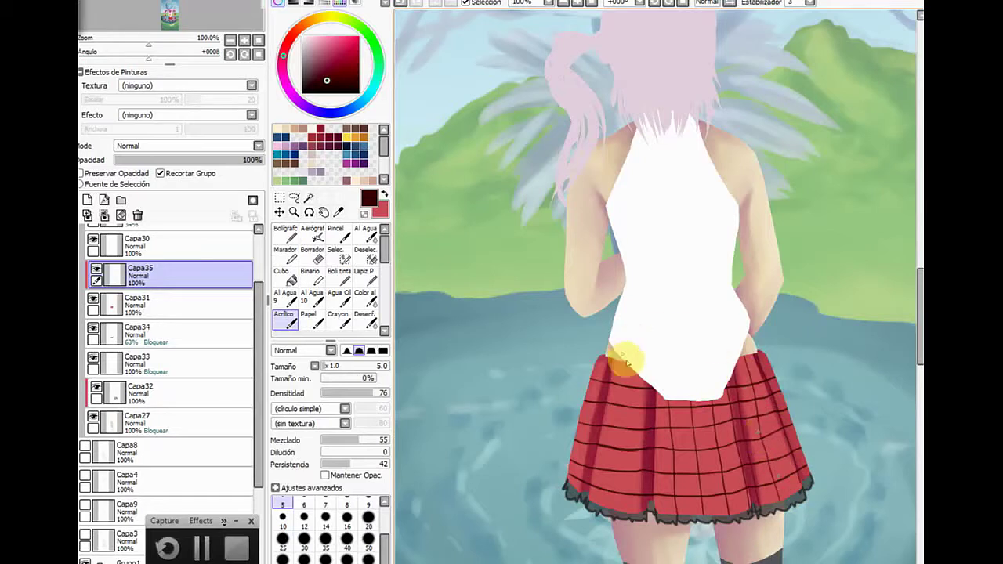
mouse_move(624, 362)
mouse_down()
mouse_move(652, 389)
mouse_move(663, 520)
mouse_move(635, 370)
mouse_move(637, 507)
mouse_move(619, 364)
mouse_move(624, 524)
mouse_move(611, 388)
mouse_move(597, 499)
mouse_move(592, 438)
mouse_move(609, 405)
mouse_move(600, 376)
mouse_move(608, 363)
mouse_move(604, 503)
mouse_move(603, 352)
mouse_move(589, 480)
mouse_move(584, 497)
mouse_move(589, 407)
mouse_move(562, 513)
mouse_up()
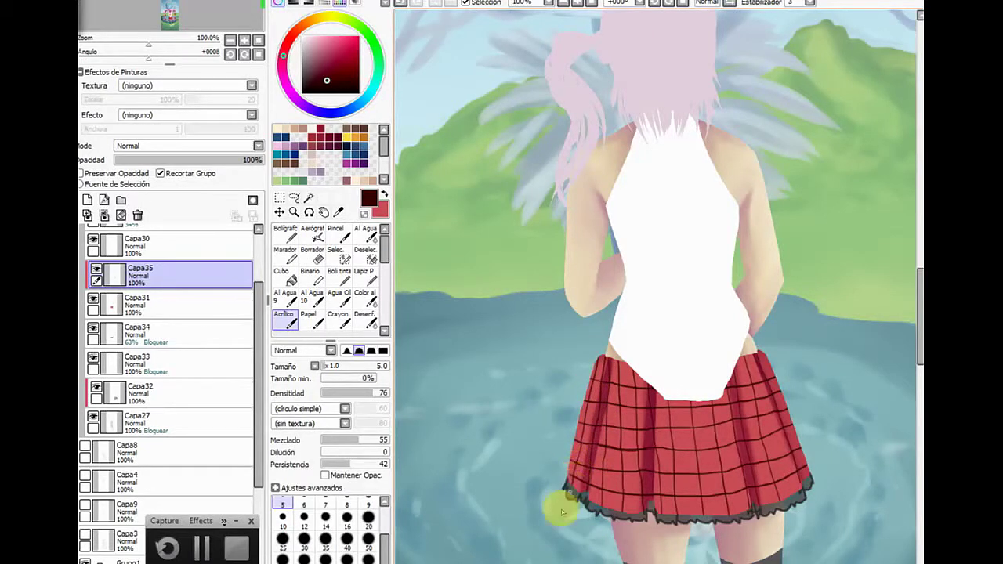
Set the plaid line layer Capa35 to Multiplicar at 37% opacity and add a new clipped layer beneath it, above Capa31
click(203, 160)
click(205, 145)
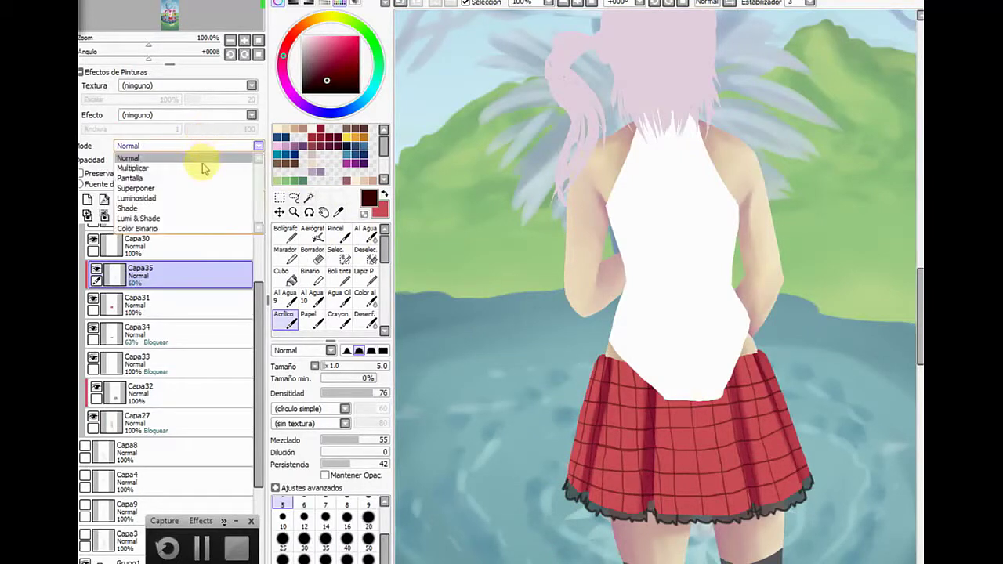
click(204, 162)
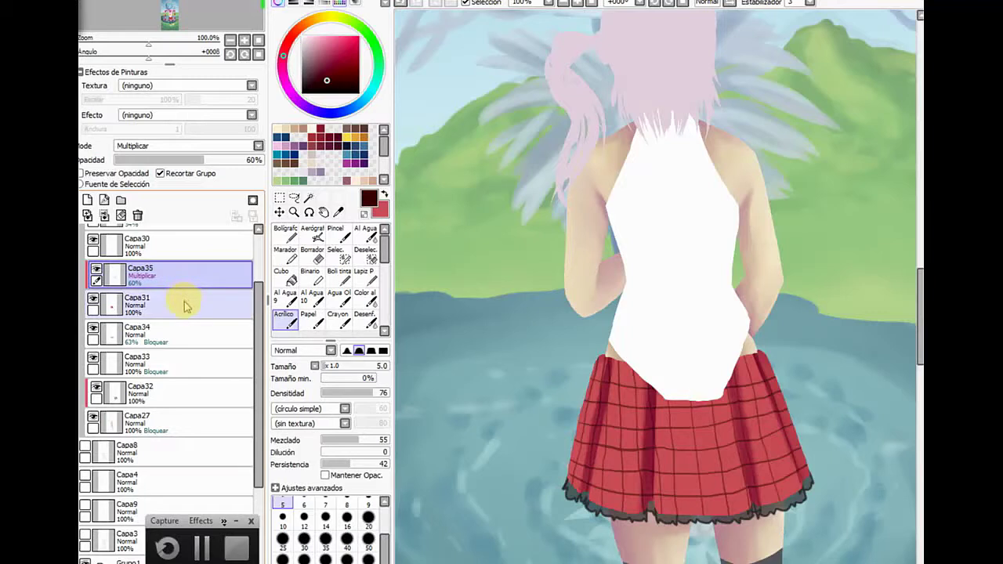
click(171, 161)
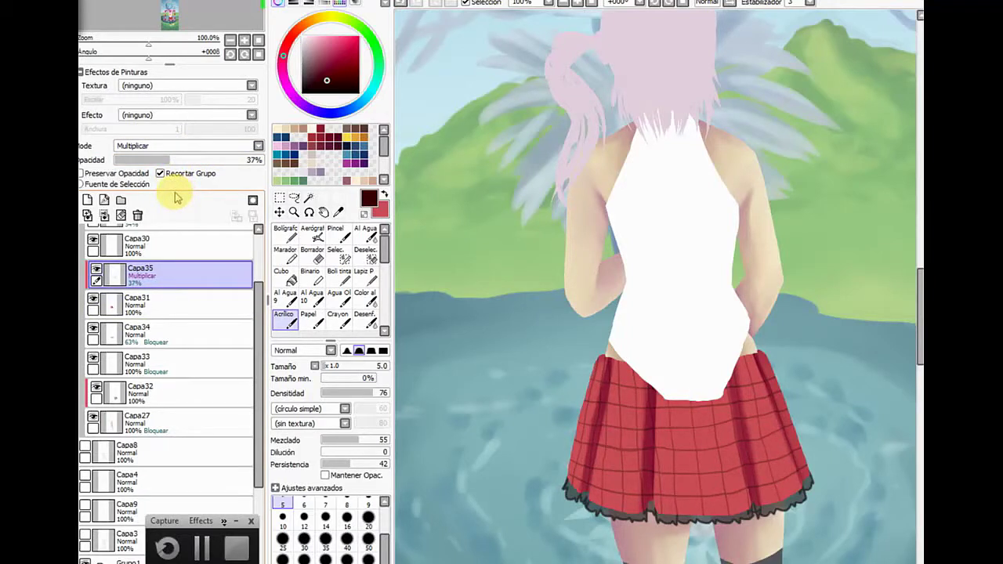
click(182, 307)
click(88, 201)
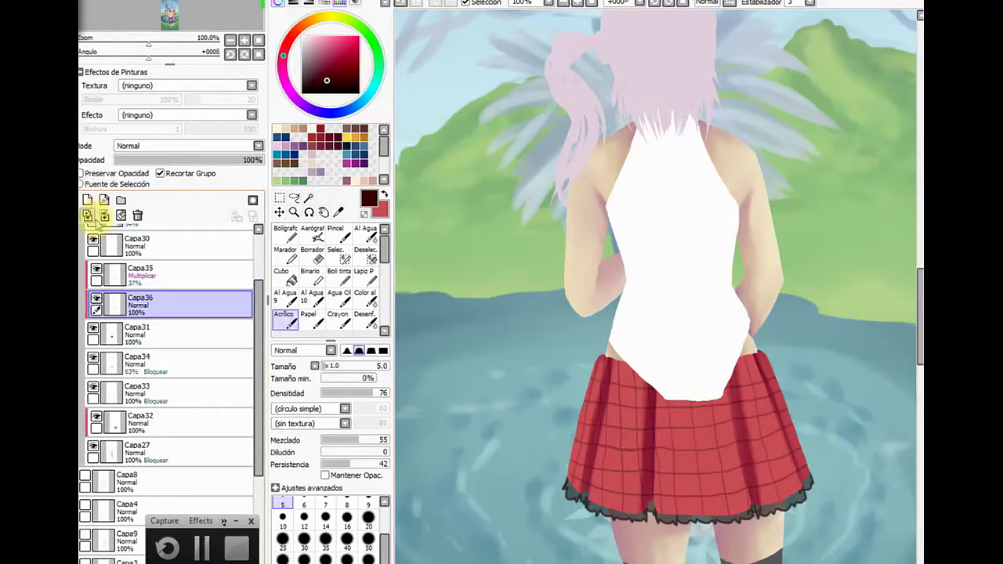
click(322, 72)
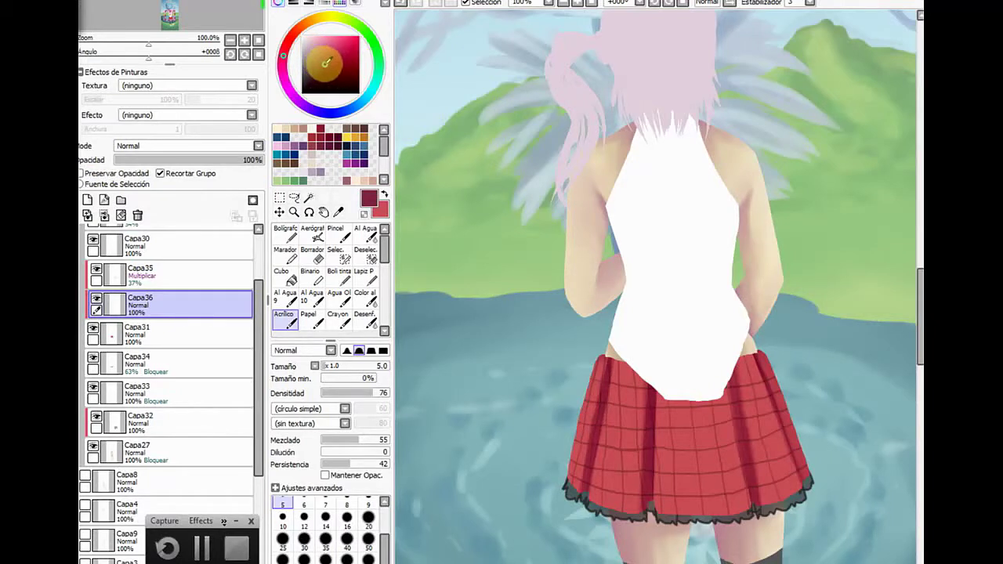
click(334, 370)
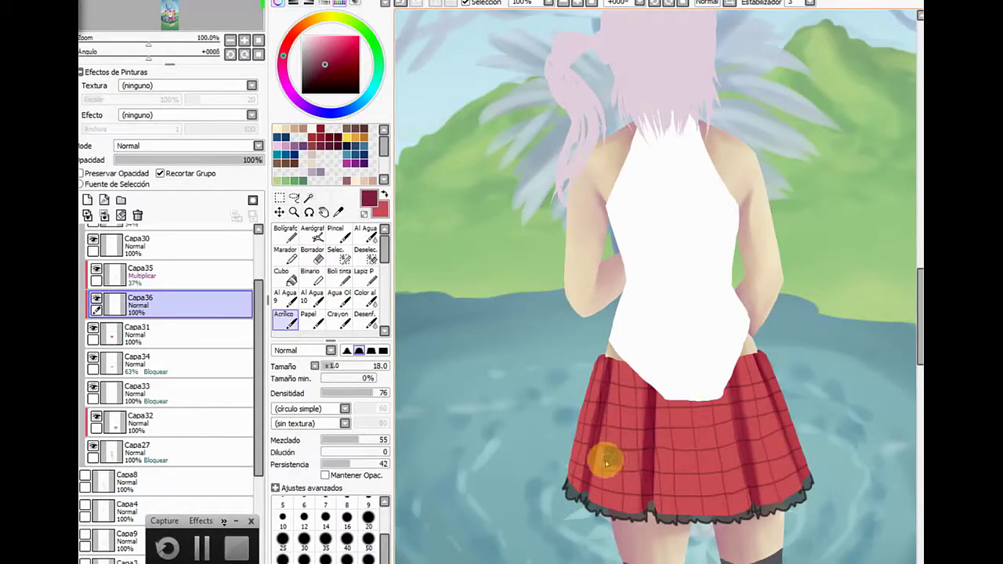
mouse_move(620, 473)
mouse_down()
mouse_move(620, 410)
mouse_move(624, 449)
mouse_move(615, 469)
mouse_up()
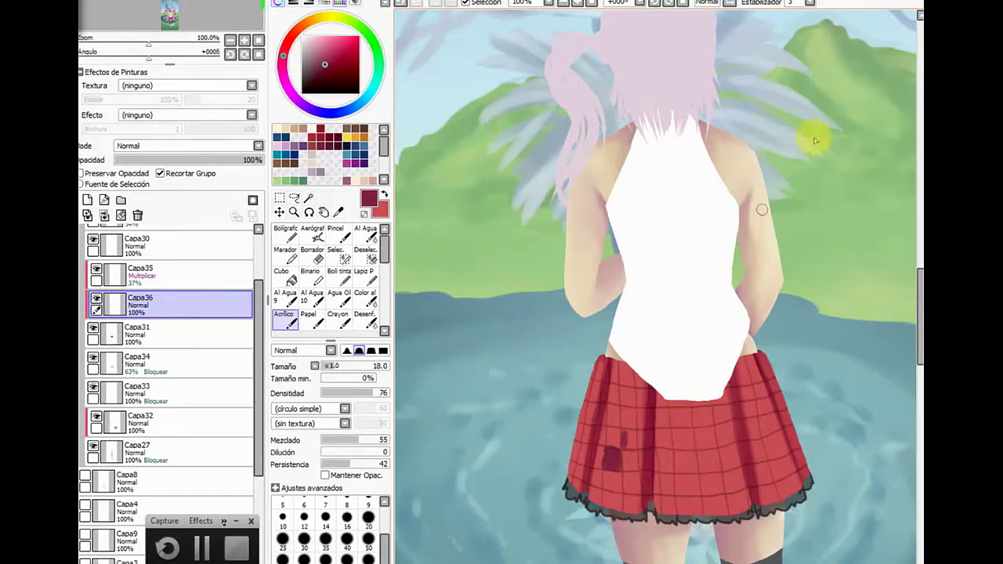
key(super+d)
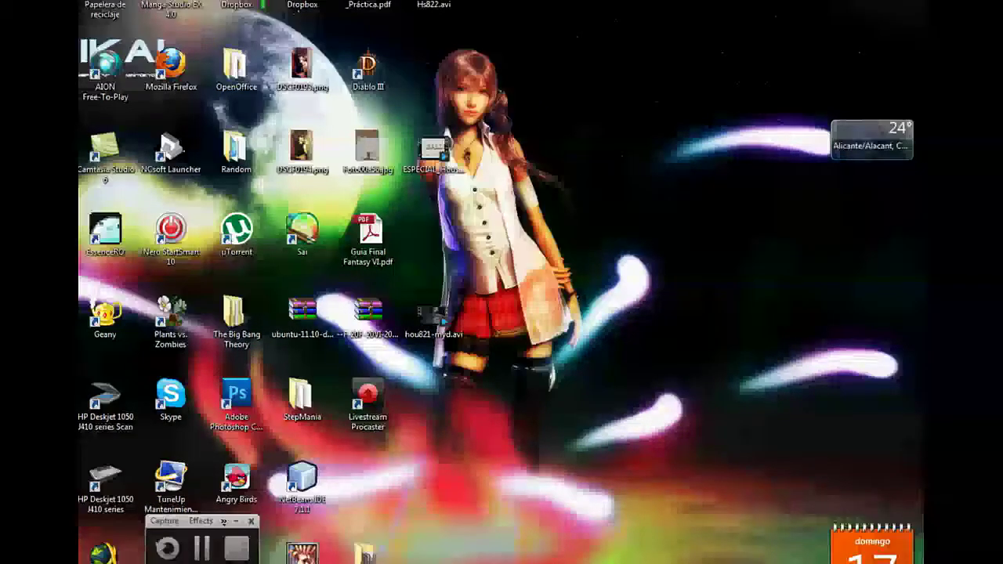
key(alt+Tab)
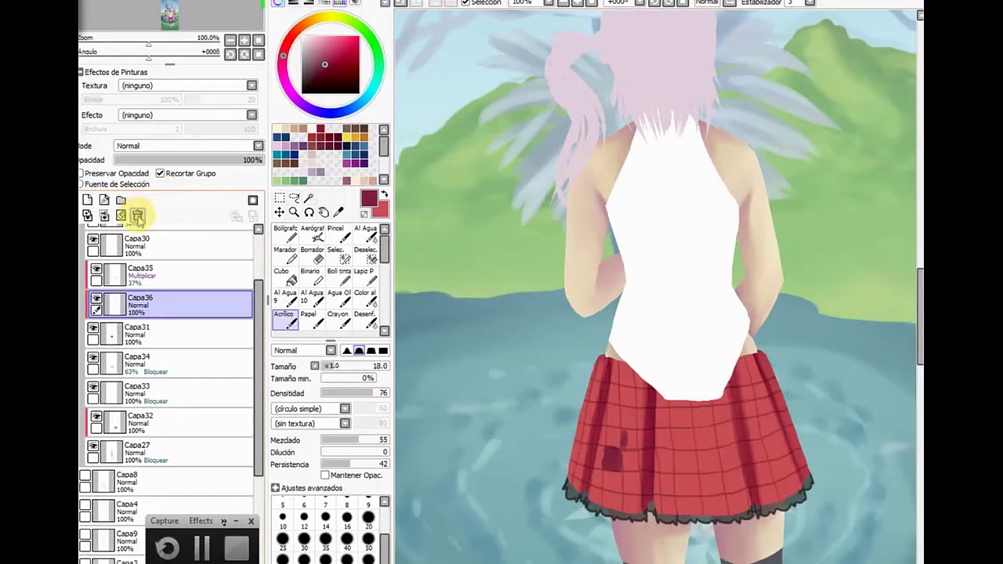
click(138, 216)
click(88, 200)
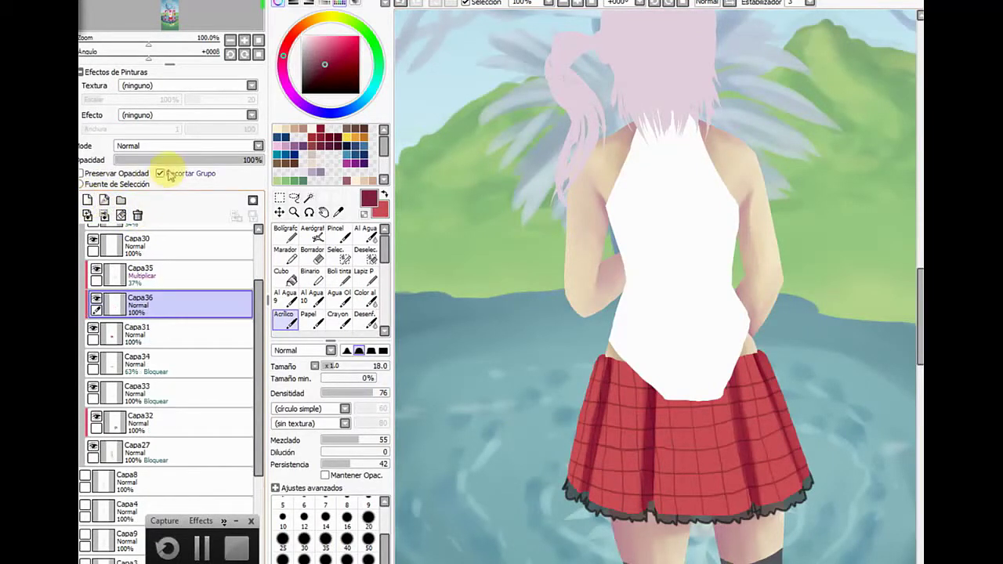
click(165, 174)
key(ctrl+z)
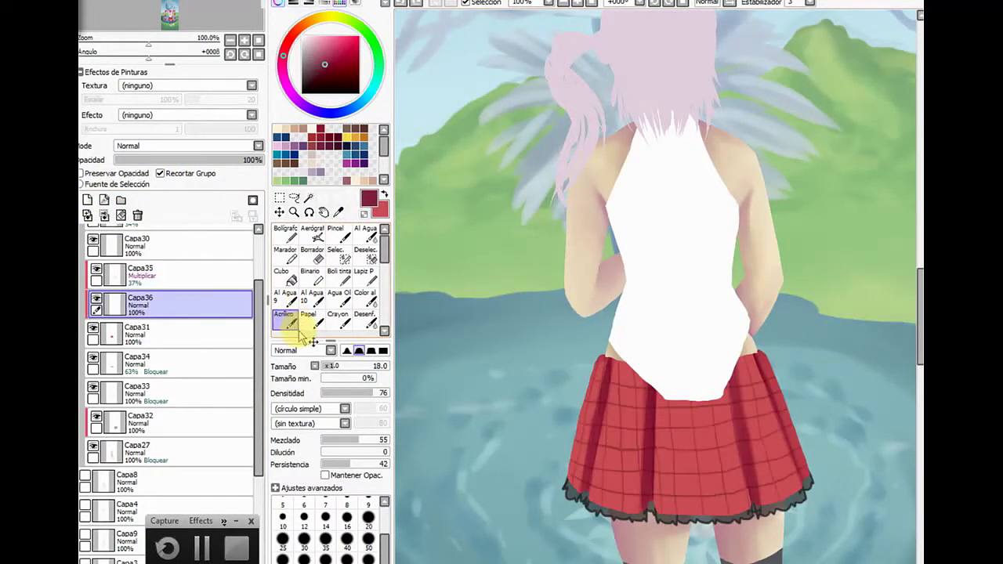
Add a clipped layer directly above Capa31 and paint dark crimson vertical plaid stripes down the skirt
click(113, 334)
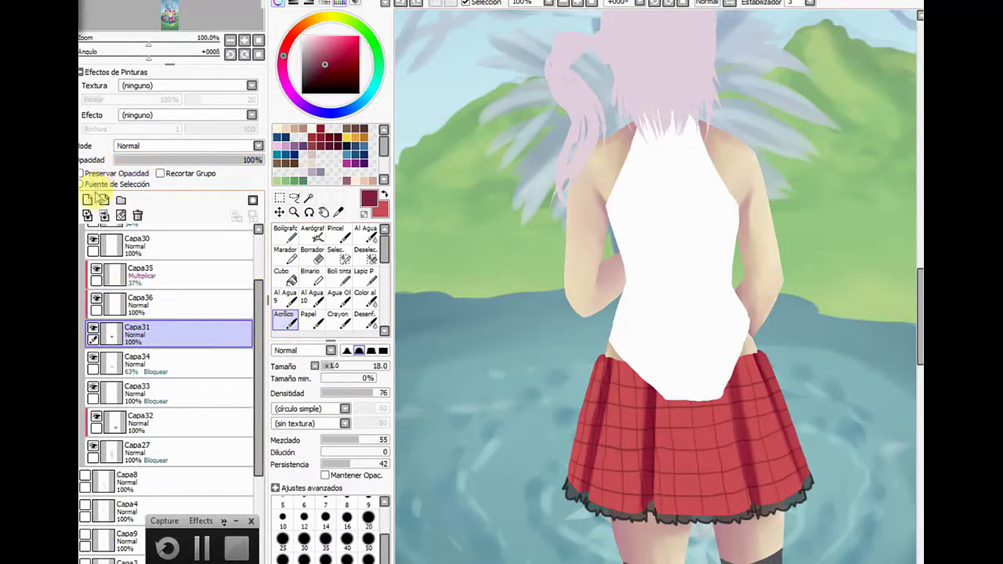
click(88, 200)
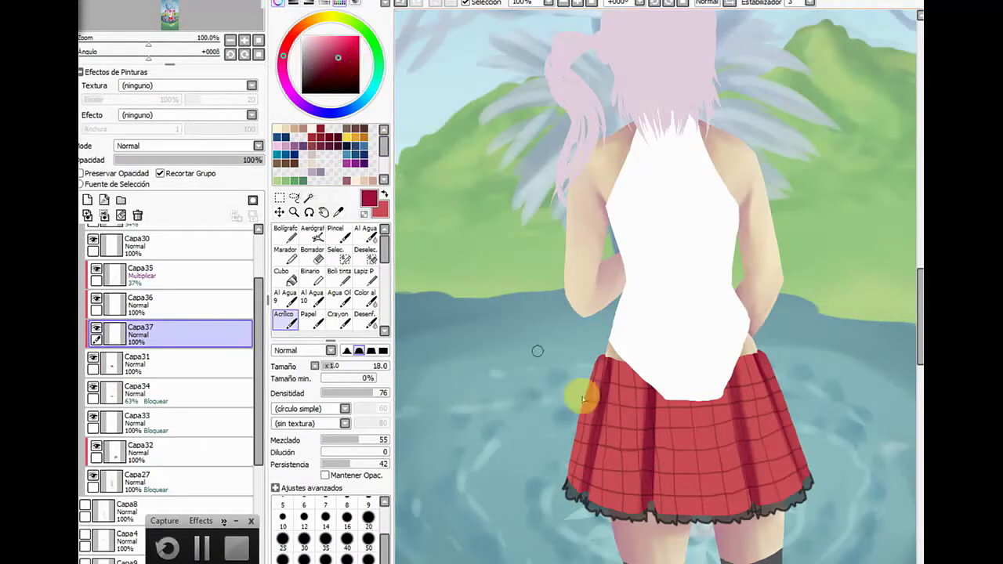
mouse_move(644, 382)
mouse_down()
mouse_move(666, 463)
mouse_move(655, 385)
mouse_move(670, 460)
mouse_move(665, 391)
mouse_move(663, 472)
mouse_move(660, 415)
mouse_move(658, 455)
mouse_move(658, 434)
mouse_move(666, 526)
mouse_move(666, 436)
mouse_move(669, 522)
mouse_move(696, 398)
mouse_move(703, 459)
mouse_move(696, 387)
mouse_move(710, 485)
mouse_move(706, 387)
mouse_move(705, 489)
mouse_move(695, 398)
mouse_move(707, 516)
mouse_move(705, 448)
mouse_move(718, 515)
mouse_move(710, 432)
mouse_move(721, 534)
mouse_move(704, 416)
mouse_move(730, 387)
mouse_move(725, 366)
mouse_move(758, 526)
mouse_move(742, 385)
mouse_move(751, 344)
mouse_move(739, 394)
mouse_move(745, 365)
mouse_move(759, 381)
mouse_move(784, 502)
mouse_move(768, 399)
mouse_move(776, 444)
mouse_up()
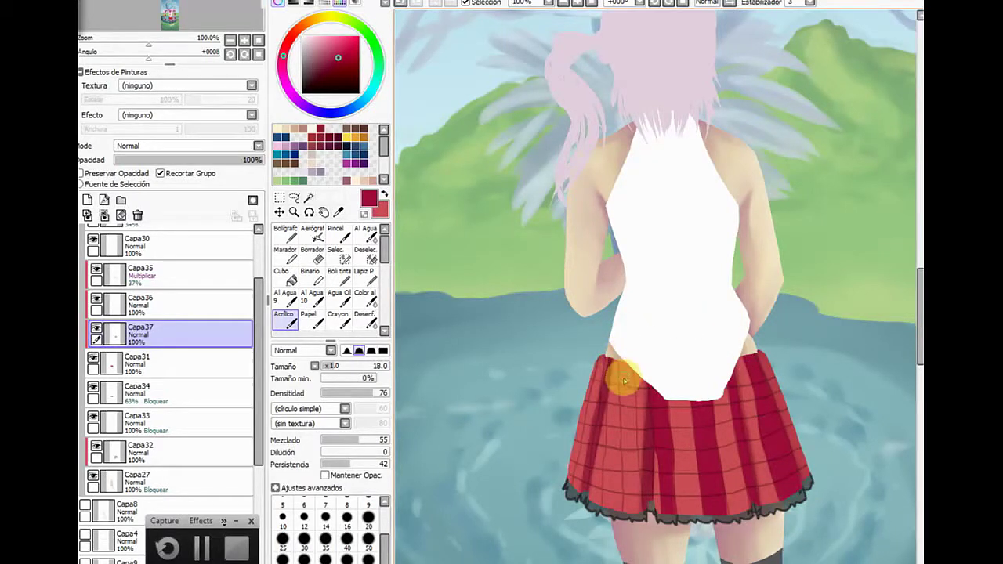
mouse_move(620, 358)
mouse_down()
mouse_move(633, 519)
mouse_move(637, 491)
mouse_move(625, 486)
mouse_move(625, 522)
mouse_up()
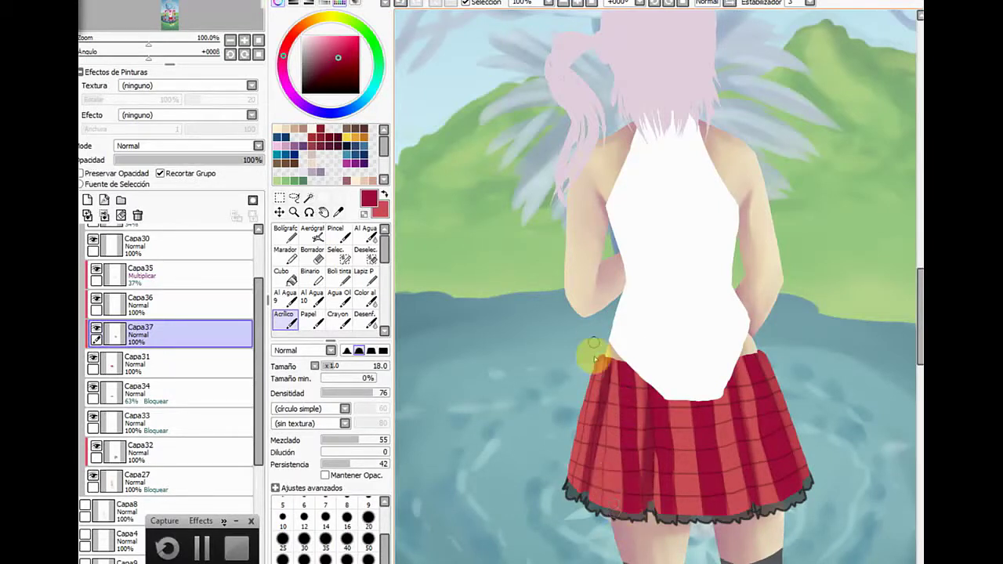
mouse_move(604, 341)
mouse_down()
mouse_move(605, 470)
mouse_move(604, 359)
mouse_move(589, 501)
mouse_move(598, 431)
mouse_move(588, 396)
mouse_up()
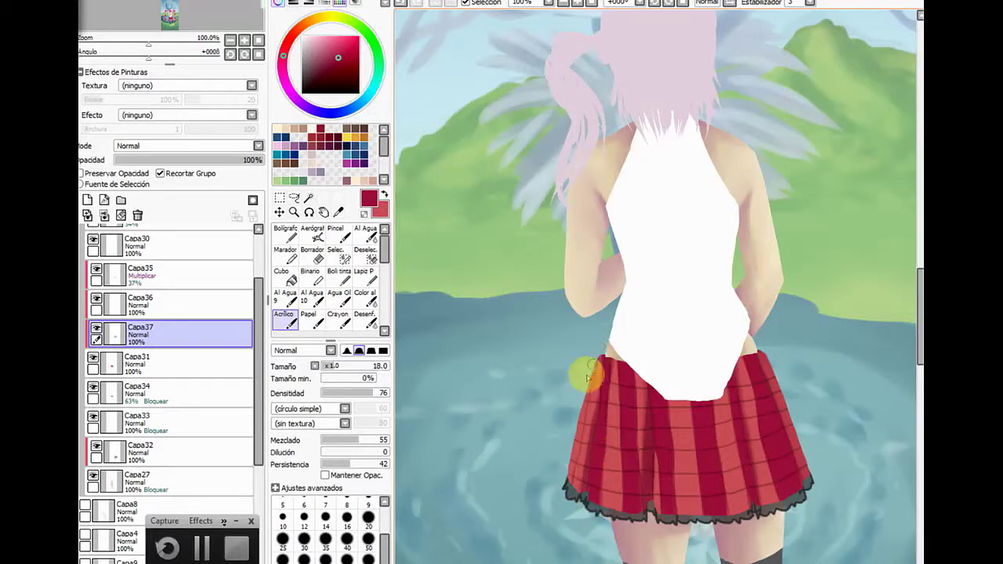
mouse_move(597, 353)
mouse_down()
mouse_move(567, 484)
mouse_move(573, 445)
mouse_up()
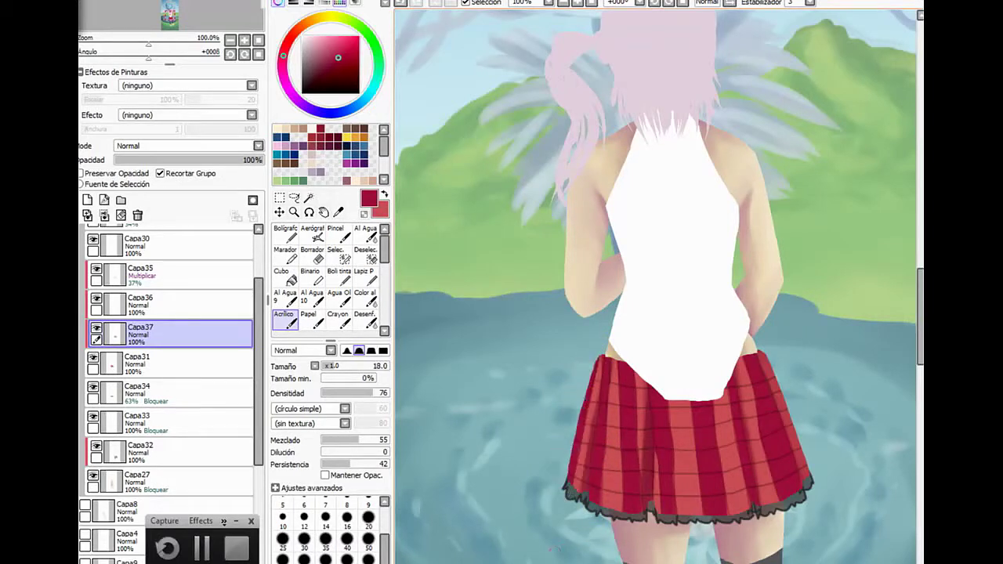
Set the plaid stripe layer's blending mode to Multiplicar and its opacity to 43%
click(232, 146)
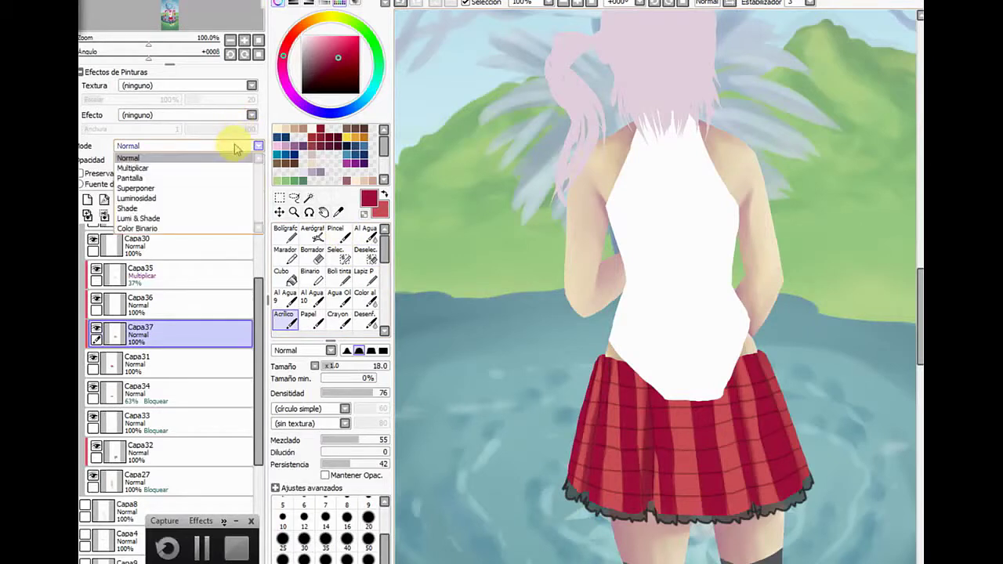
click(233, 168)
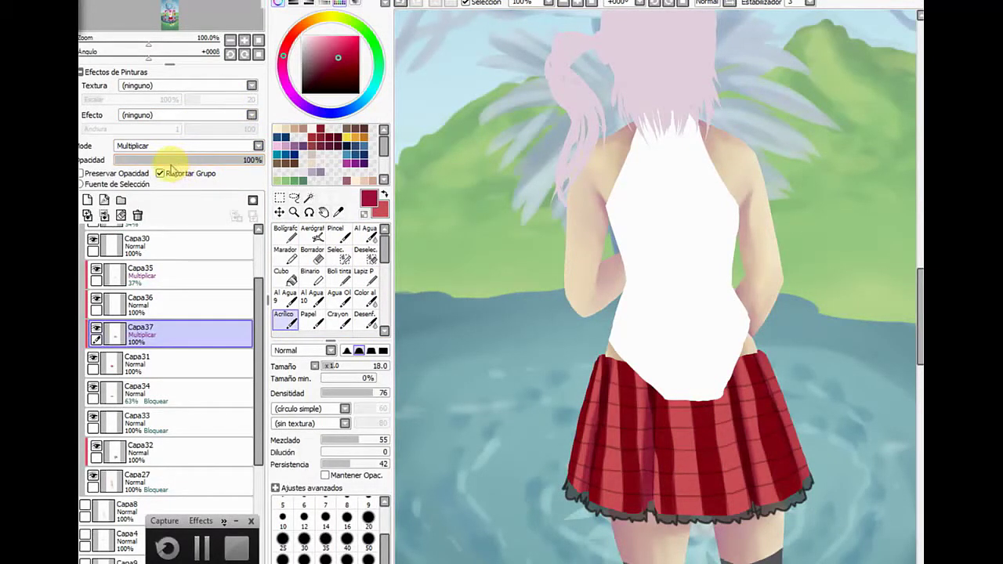
drag(180, 162, 188, 162)
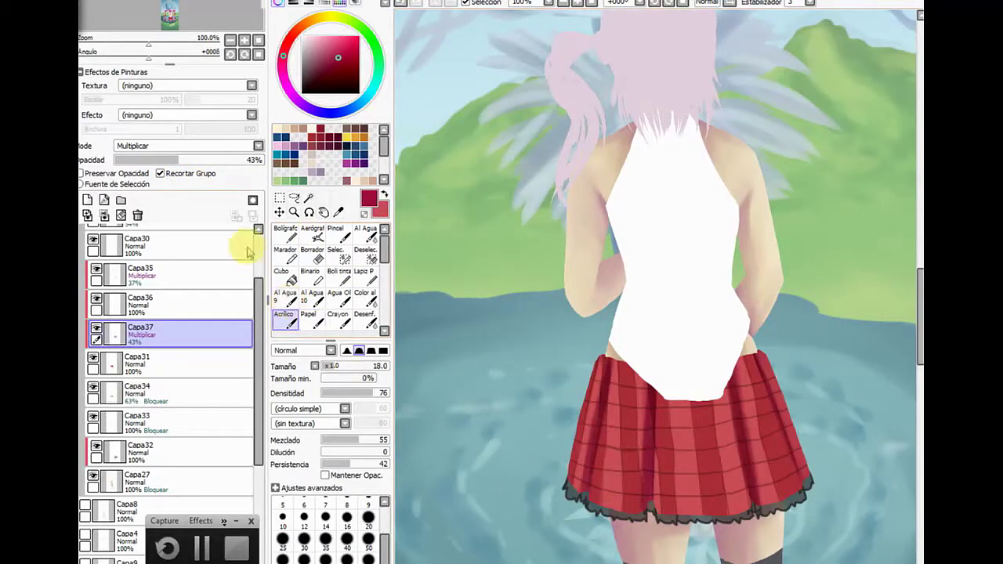
Add a new layer above Capa35, clip it to the skirt group and set its mode to Multiplicar
click(87, 198)
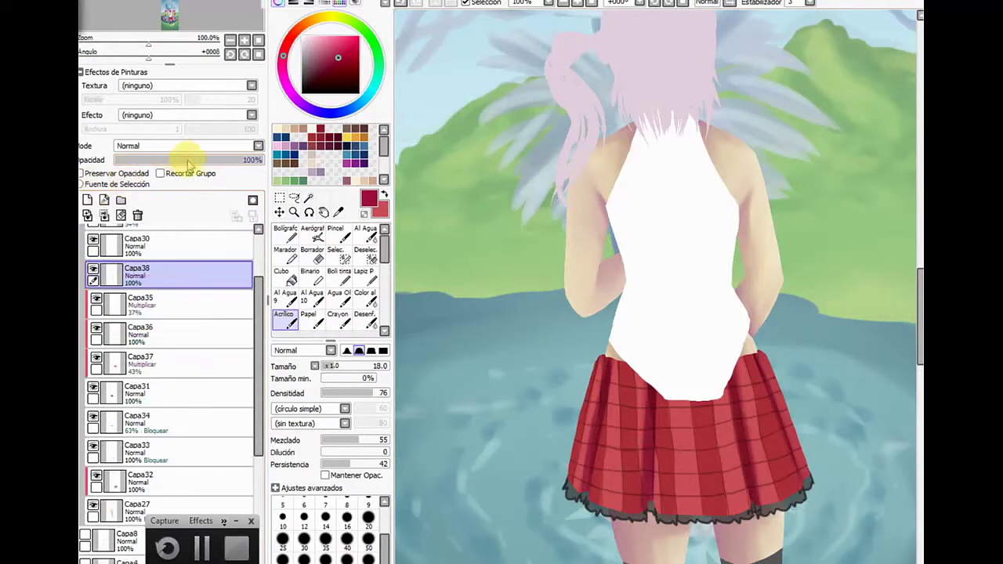
click(188, 146)
click(182, 169)
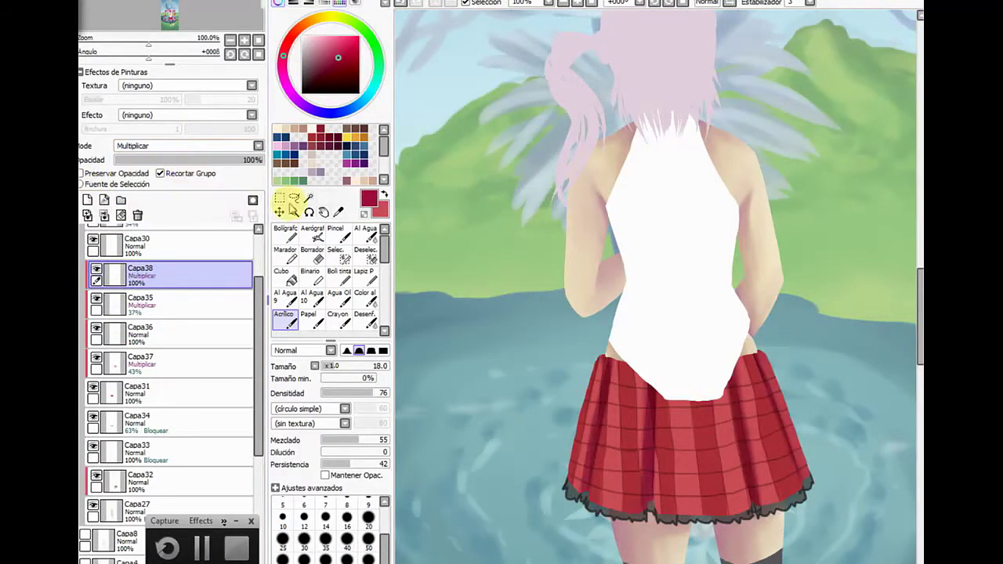
Paint shadows along the skirt's pleat folds and outer edge with the Bolígrafo in a muted dark pink
click(285, 232)
click(328, 53)
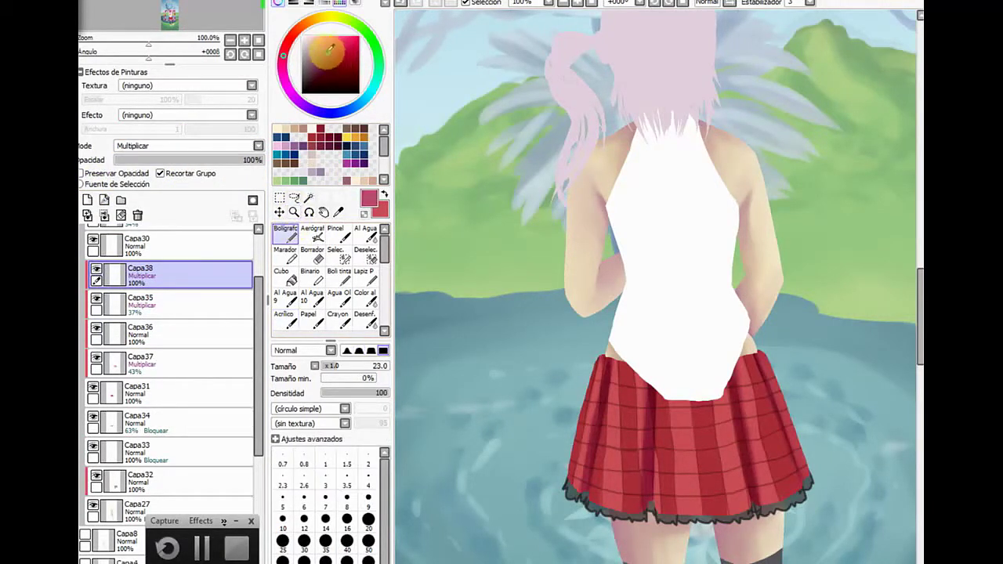
mouse_move(606, 359)
mouse_down()
mouse_move(588, 485)
mouse_move(608, 420)
mouse_move(637, 397)
mouse_move(647, 516)
mouse_move(653, 404)
mouse_move(641, 513)
mouse_up()
drag(737, 381, 751, 502)
drag(759, 358, 784, 437)
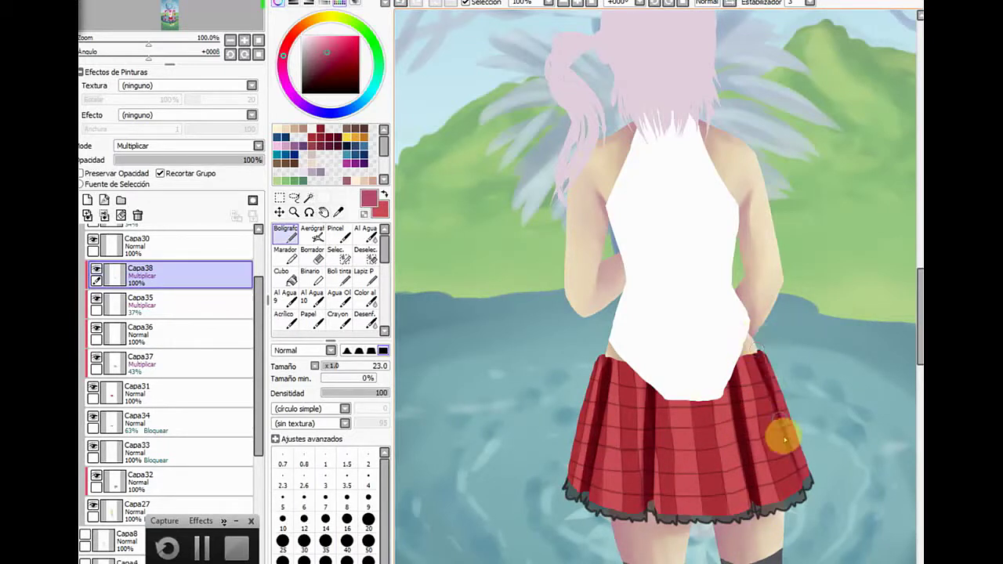
drag(761, 340, 804, 504)
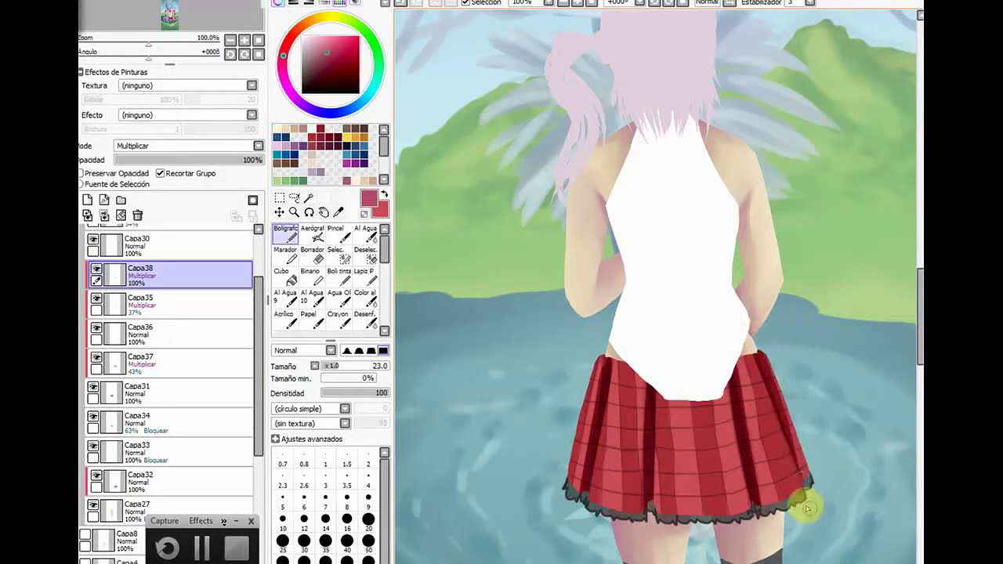
Blend the pleat shadows along the skirt's folds with the Pincel brush
click(335, 234)
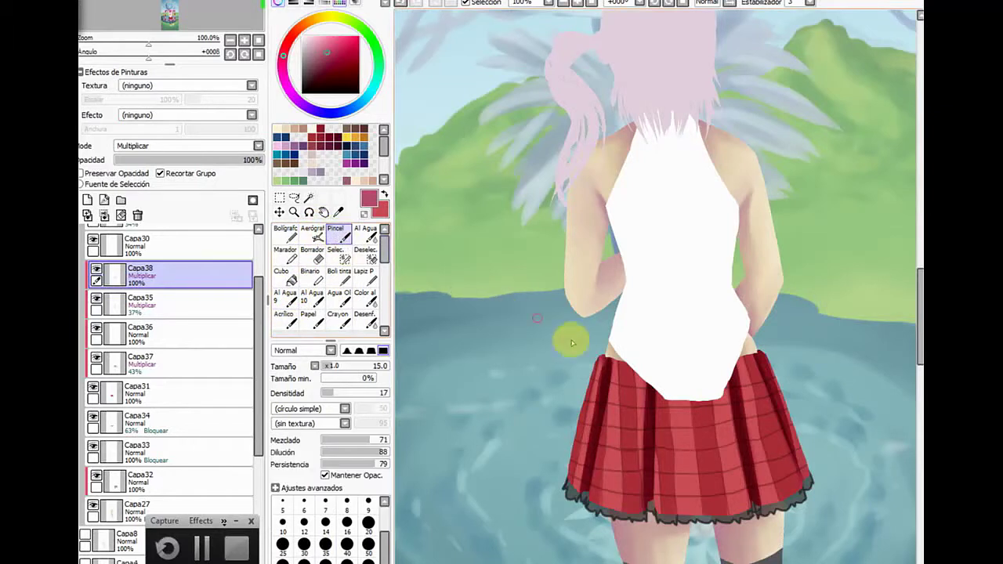
drag(607, 363, 588, 478)
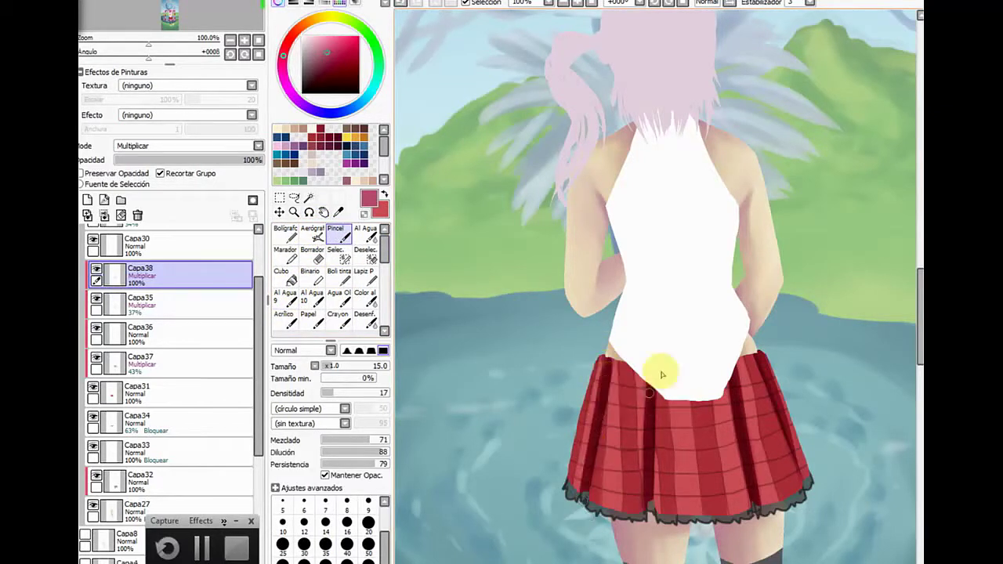
drag(644, 382, 651, 535)
drag(724, 356, 761, 510)
drag(767, 348, 799, 470)
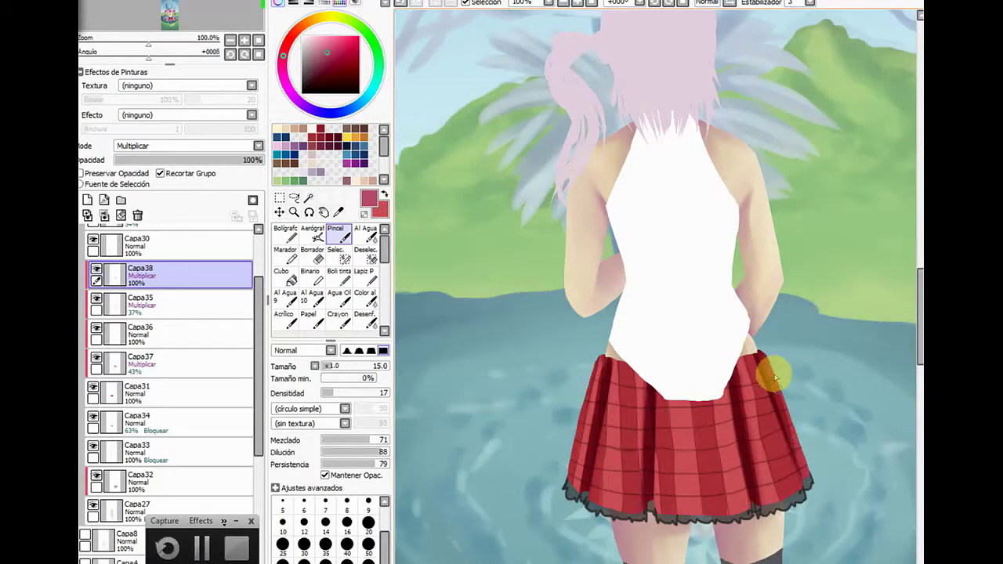
drag(774, 374, 798, 467)
mouse_move(786, 415)
mouse_down()
mouse_move(776, 482)
mouse_move(754, 462)
mouse_up()
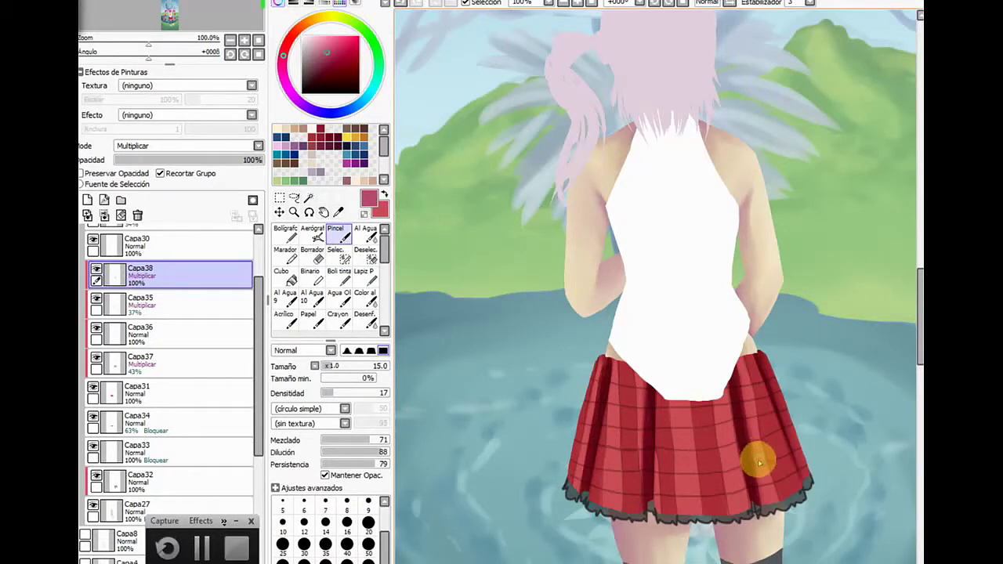
drag(759, 463, 754, 459)
Paint a lighter pink shadow down the skirt's centre with the Bolígrafo and soften it with the Pincel brush
click(284, 233)
drag(323, 58, 318, 43)
mouse_move(700, 408)
mouse_down()
mouse_move(709, 439)
mouse_move(706, 492)
mouse_up()
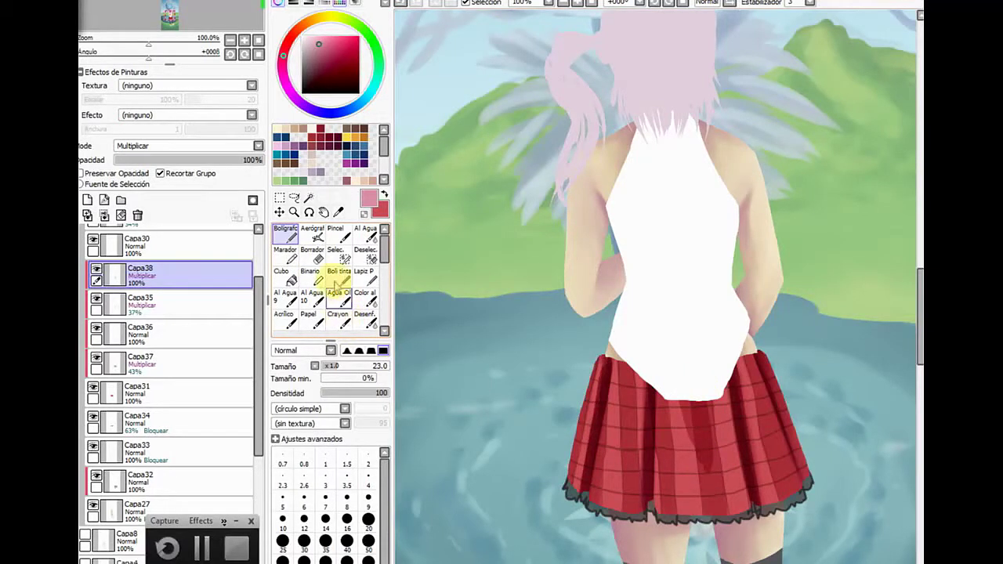
click(335, 232)
mouse_move(679, 388)
mouse_down()
mouse_move(682, 424)
mouse_move(713, 496)
mouse_move(711, 423)
mouse_move(717, 520)
mouse_move(692, 465)
mouse_move(711, 479)
mouse_move(712, 422)
mouse_move(720, 515)
mouse_move(686, 401)
mouse_move(681, 490)
mouse_up()
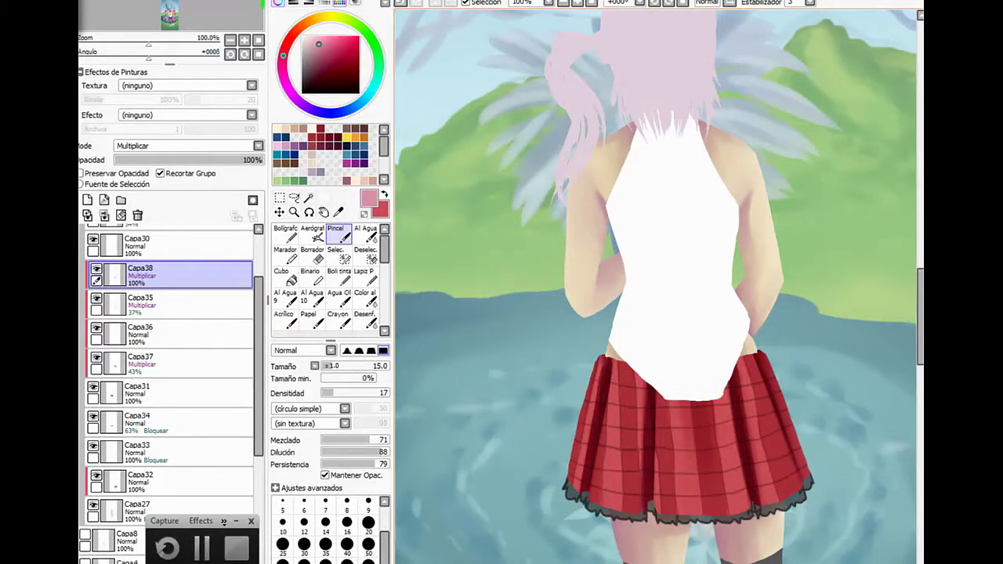
Check the whole figure at 33.3% zoom, briefly showing Capa29 and hiding Capa30 for comparison
click(294, 212)
click(276, 362)
double_click(525, 257)
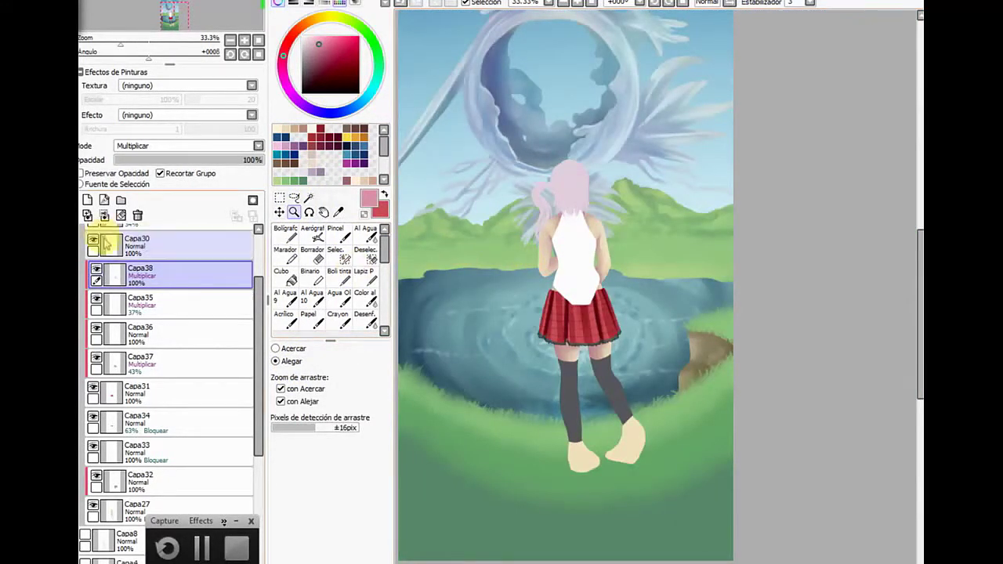
drag(256, 313, 253, 269)
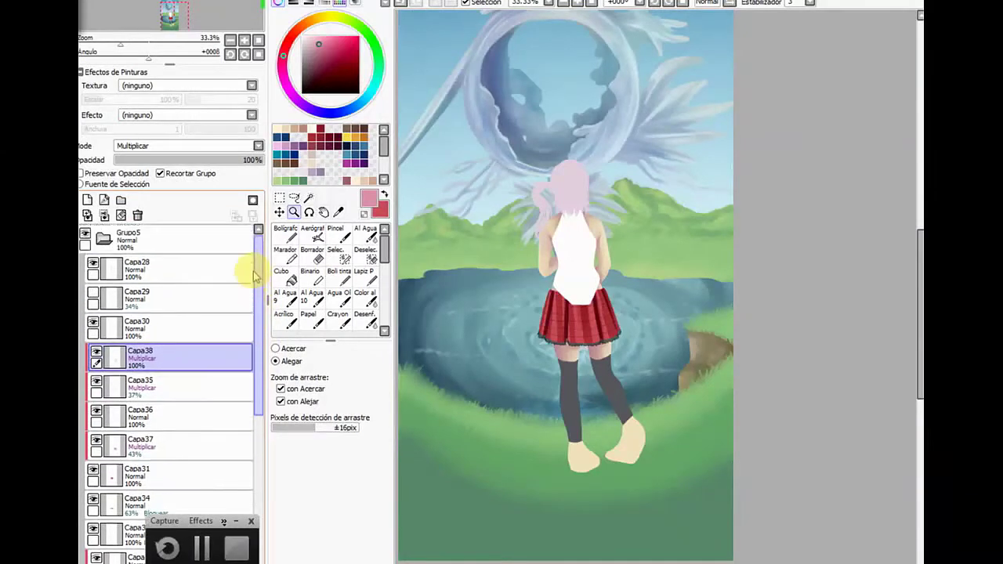
click(93, 294)
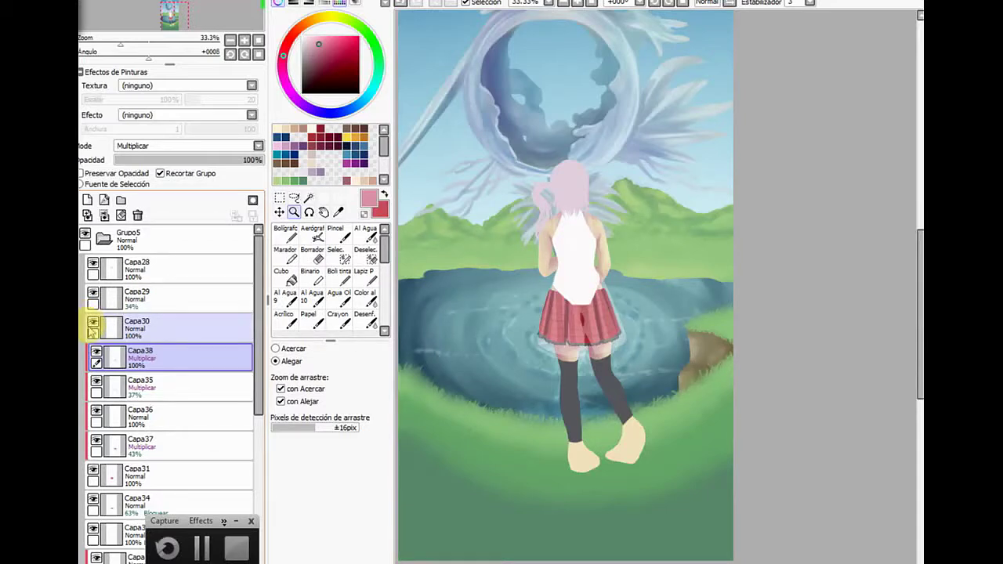
click(92, 325)
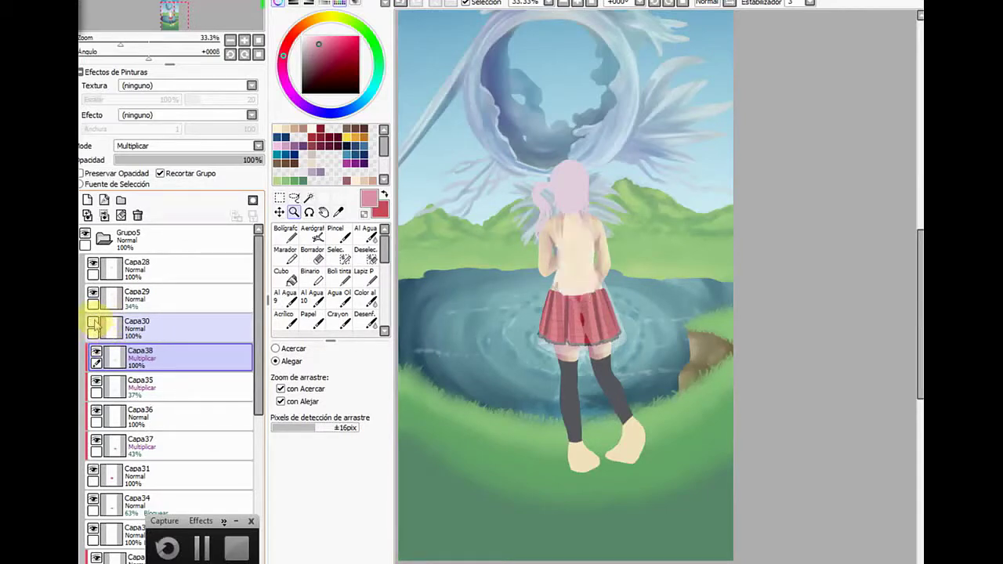
click(92, 325)
click(94, 297)
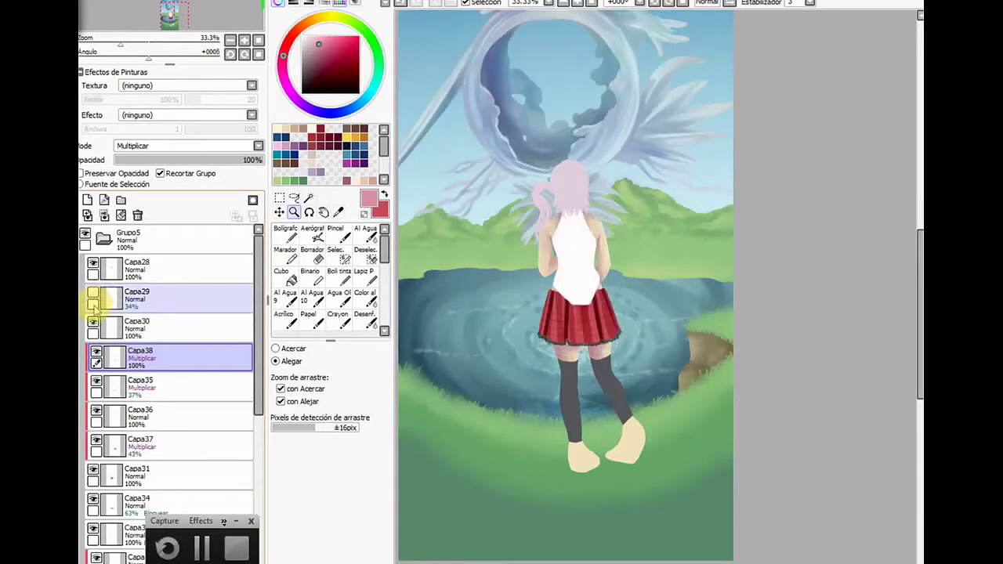
Sample the white of the girl's top as the drawing colour
click(291, 348)
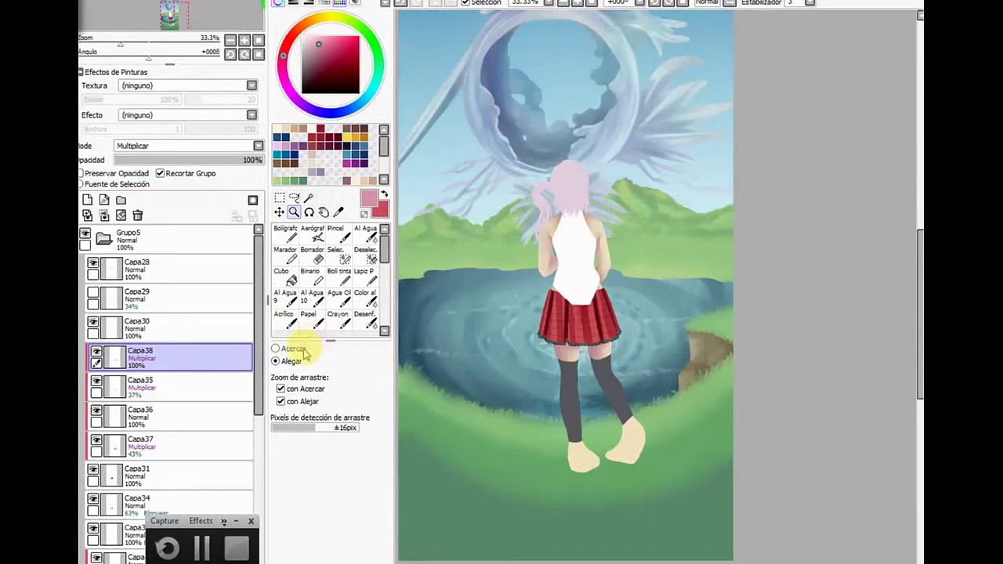
click(525, 233)
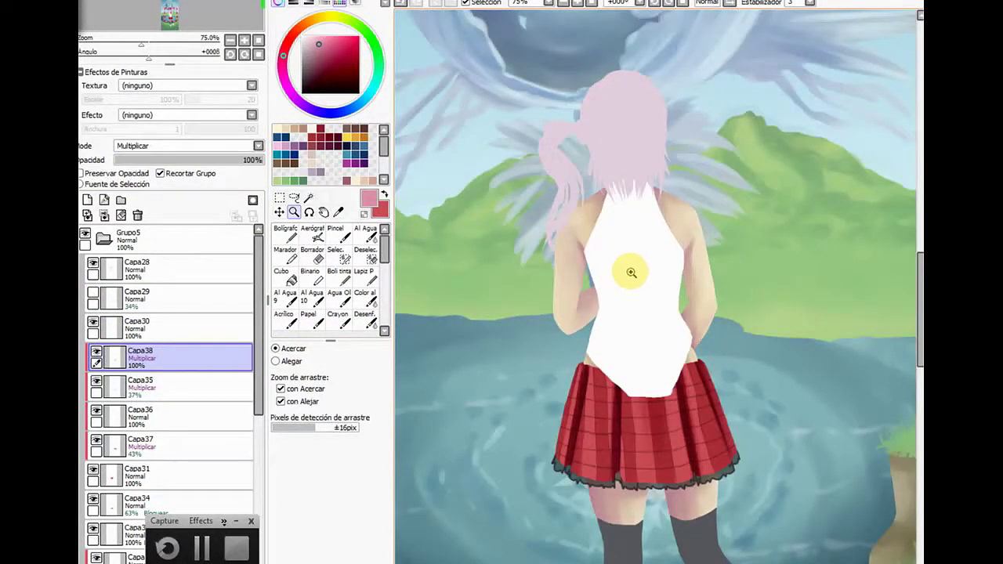
click(338, 212)
click(612, 243)
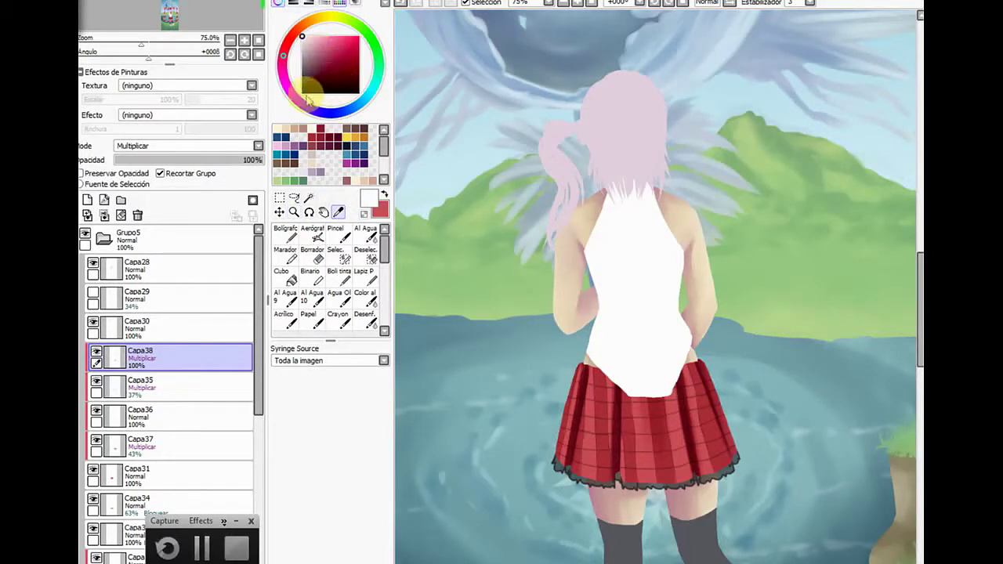
Preserve Capa30's opacity and paint pale grey-blue fold shadows across the white top with the Bolígrafo
click(370, 94)
click(305, 42)
click(285, 234)
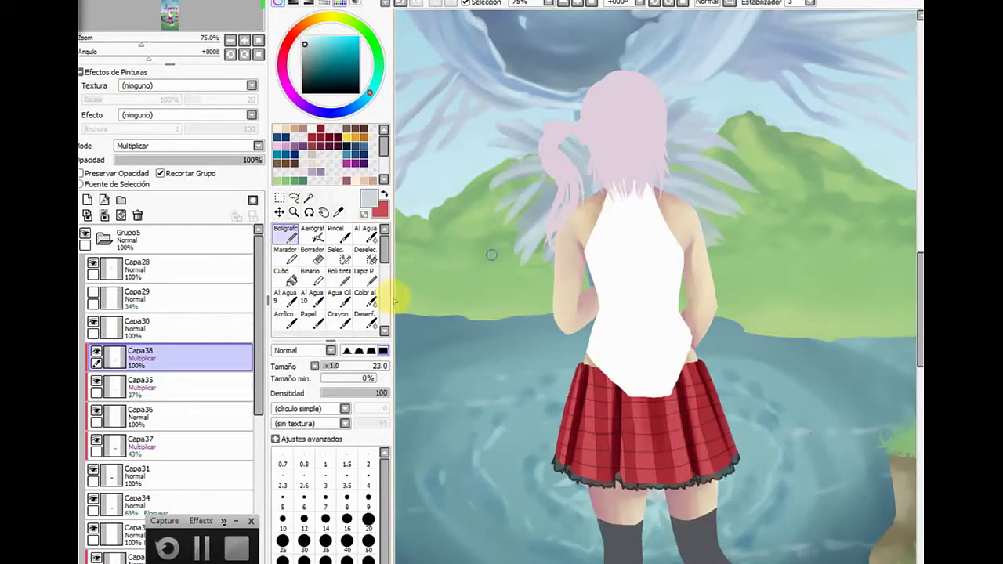
click(100, 327)
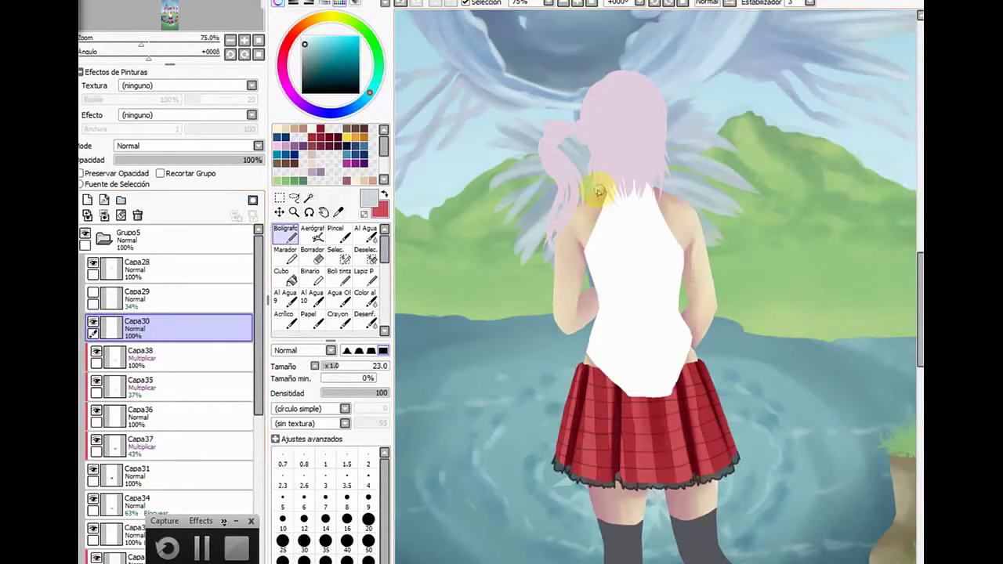
drag(625, 191, 605, 209)
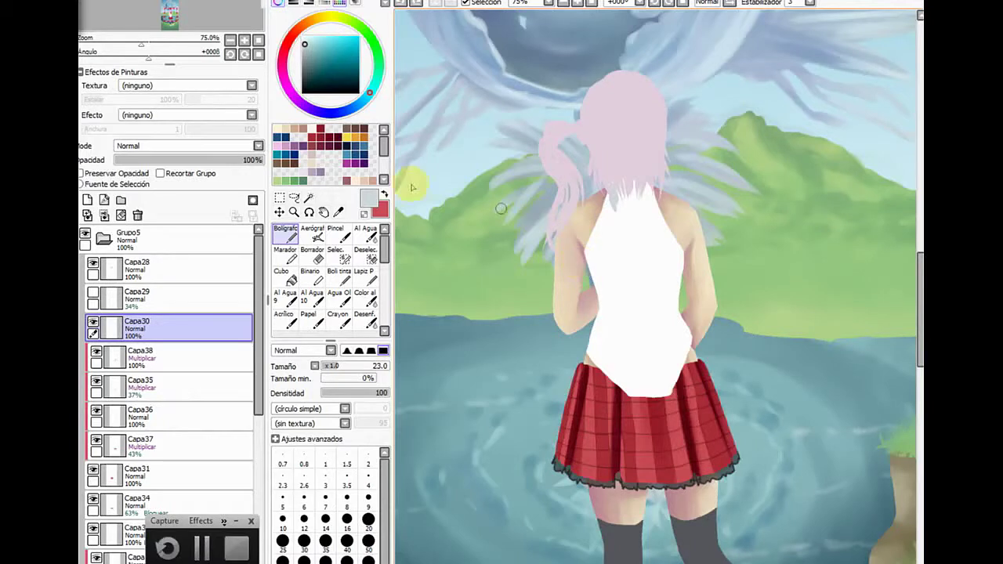
click(83, 174)
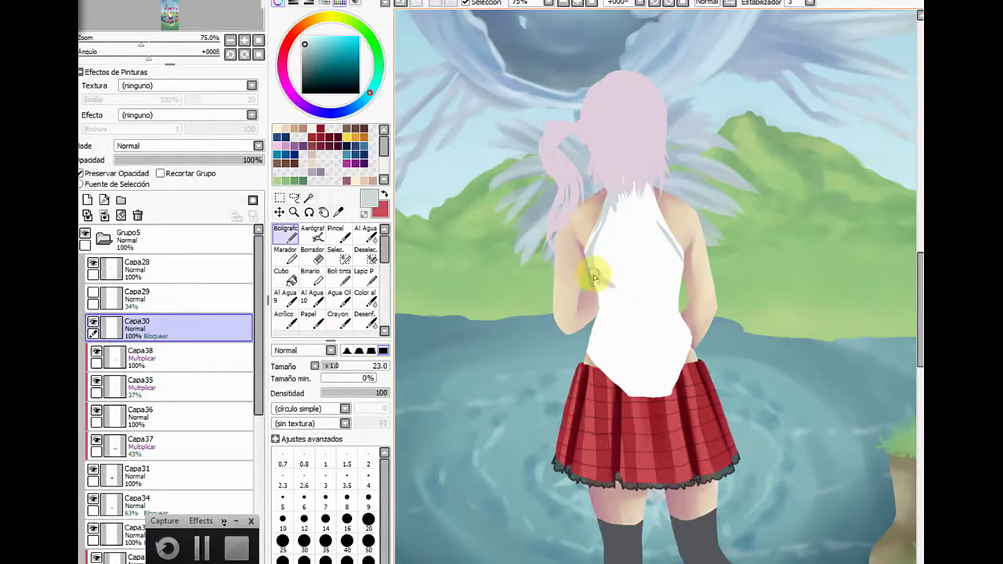
mouse_move(605, 301)
mouse_down()
mouse_move(630, 307)
mouse_move(614, 299)
mouse_move(626, 325)
mouse_move(598, 309)
mouse_move(624, 344)
mouse_move(616, 336)
mouse_move(633, 405)
mouse_move(603, 328)
mouse_move(606, 343)
mouse_move(593, 329)
mouse_move(615, 355)
mouse_up()
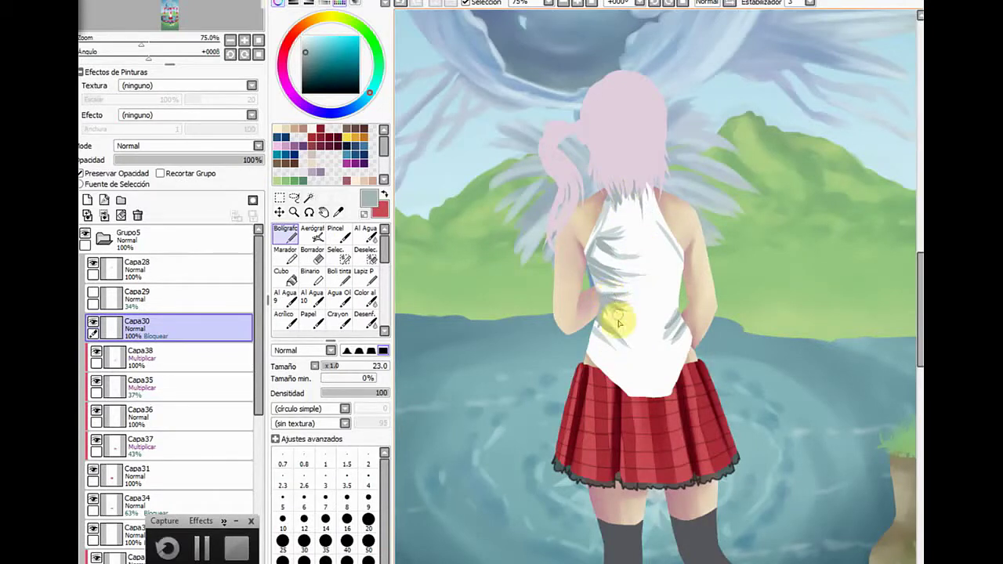
Blend the grey fold shadows on the white top with the Pincel at size 15 and density 17
click(339, 234)
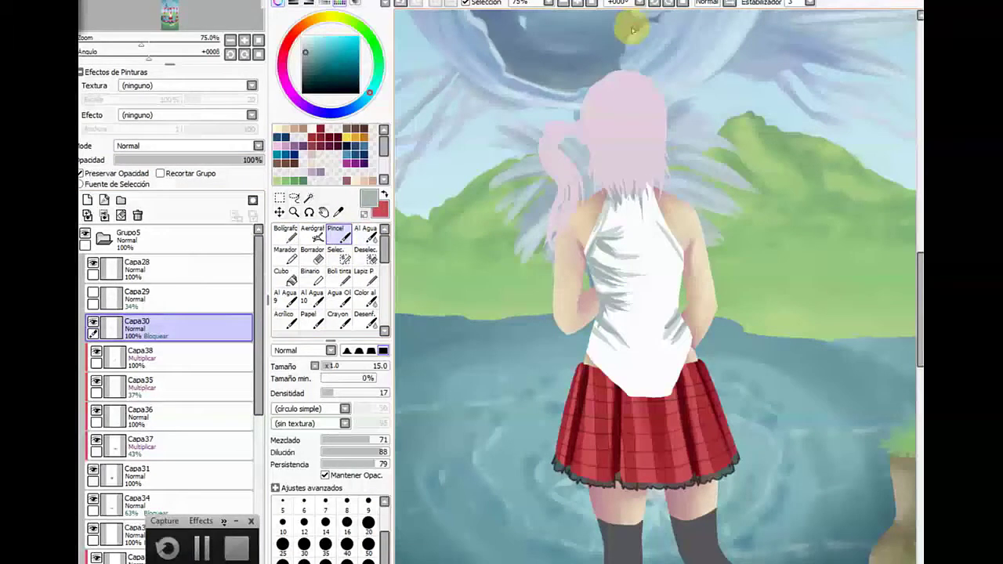
click(672, 3)
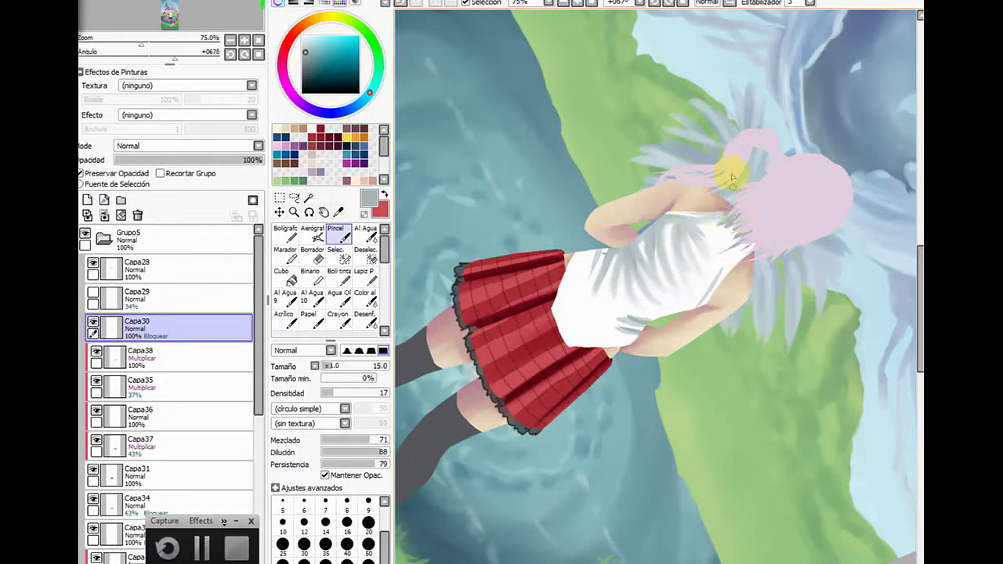
click(627, 3)
click(617, 14)
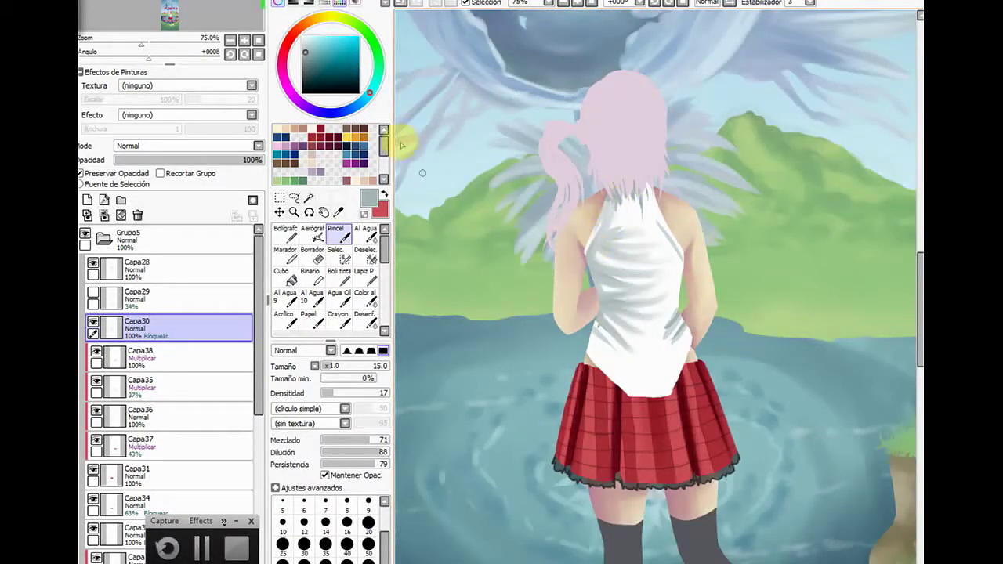
Touch up the shoulder edge of the top in white with the Bolígrafo
click(384, 194)
drag(318, 53, 295, 35)
click(284, 234)
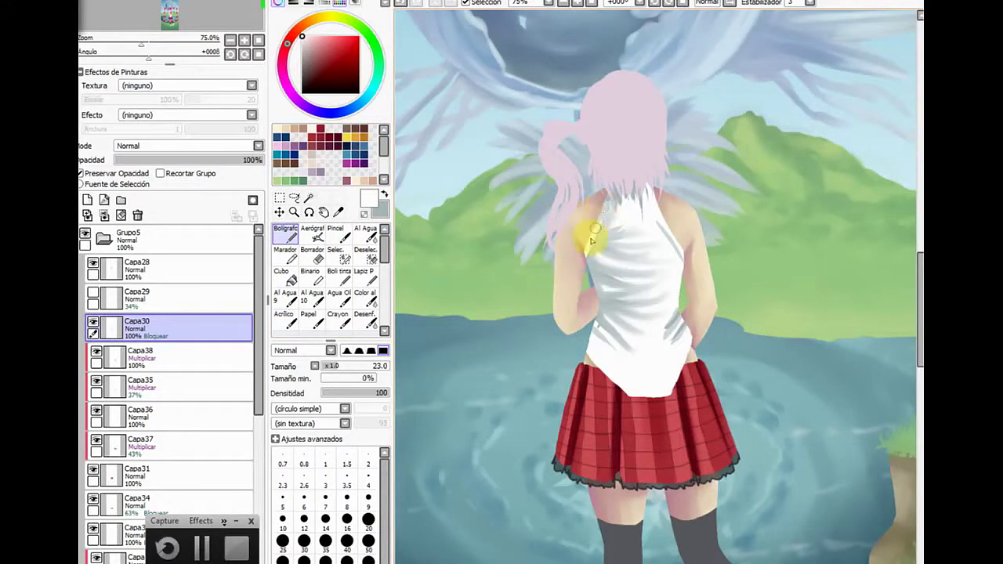
Soften the shadows around the collar and upper back in grey-blue with the Pincel
click(383, 193)
click(337, 233)
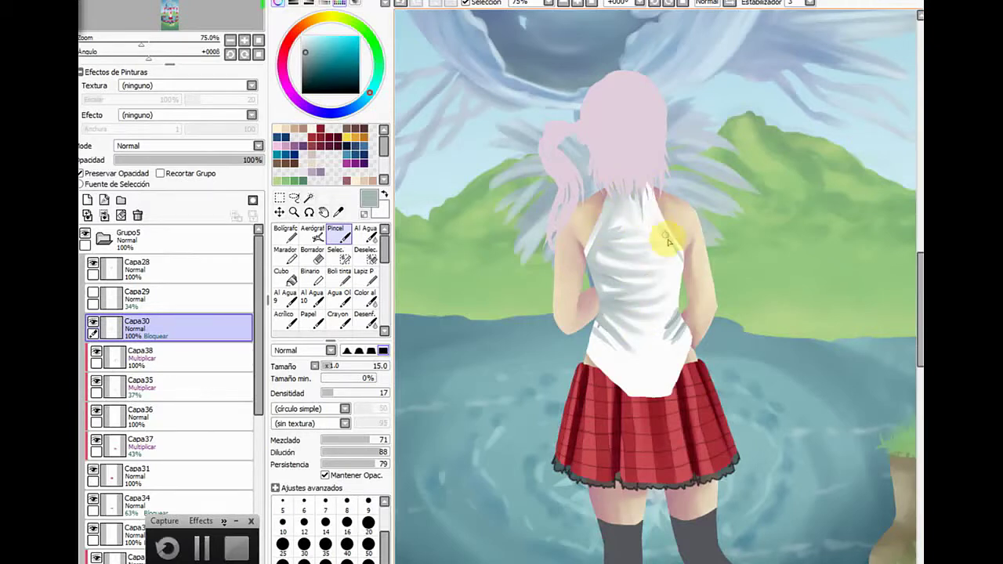
mouse_move(668, 242)
mouse_down()
mouse_move(632, 176)
mouse_move(646, 229)
mouse_move(641, 203)
mouse_move(683, 262)
mouse_move(636, 177)
mouse_move(681, 265)
mouse_move(642, 214)
mouse_move(671, 211)
mouse_move(681, 291)
mouse_move(649, 351)
mouse_move(684, 286)
mouse_move(654, 342)
mouse_move(690, 317)
mouse_move(682, 333)
mouse_move(687, 325)
mouse_move(637, 355)
mouse_move(605, 287)
mouse_move(665, 282)
mouse_move(603, 291)
mouse_move(594, 276)
mouse_move(655, 271)
mouse_move(615, 279)
mouse_move(616, 267)
mouse_move(646, 270)
mouse_move(591, 257)
mouse_move(607, 239)
mouse_up()
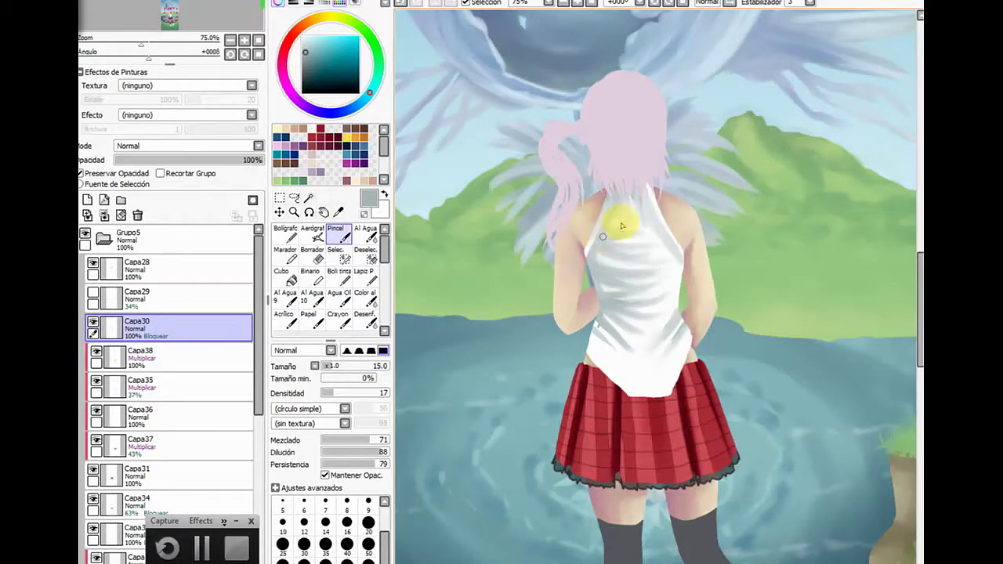
Brush white highlights between the folds across the back of the top with the Pincel
click(668, 2)
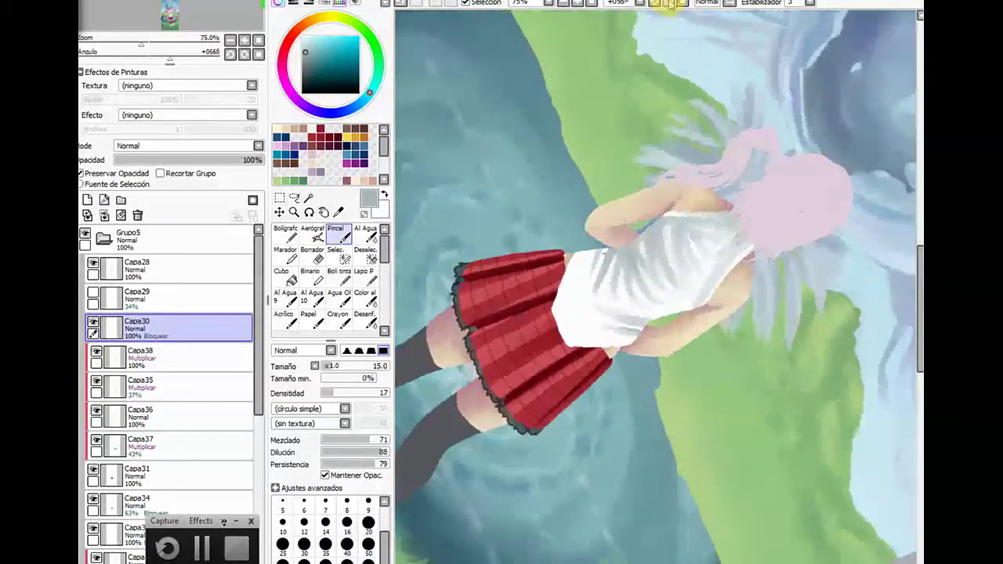
click(384, 194)
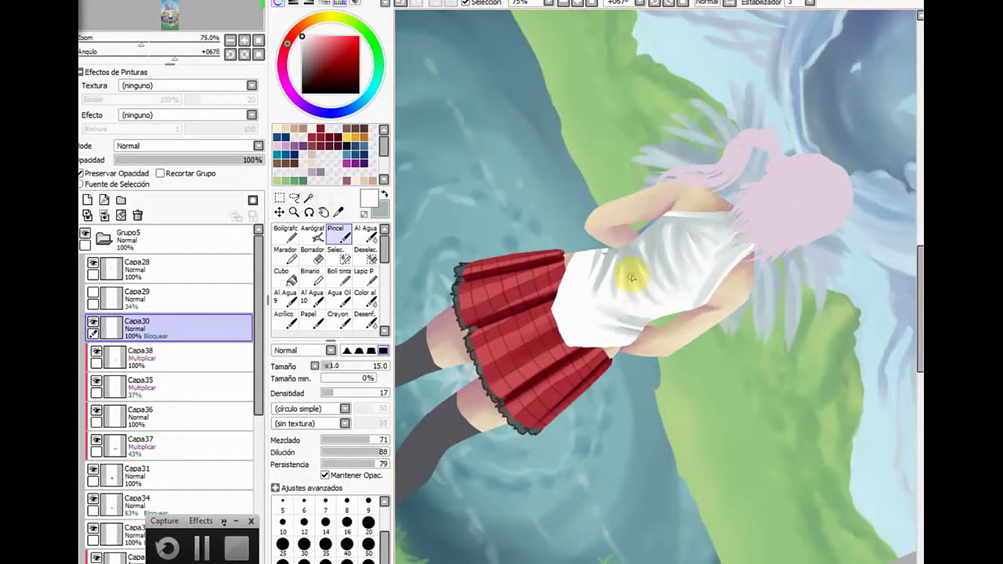
mouse_move(631, 277)
mouse_down()
mouse_move(627, 259)
mouse_move(622, 303)
mouse_move(626, 261)
mouse_move(602, 297)
mouse_move(615, 262)
mouse_move(658, 300)
mouse_move(635, 259)
mouse_move(656, 296)
mouse_move(650, 247)
mouse_move(638, 247)
mouse_move(653, 273)
mouse_move(673, 294)
mouse_move(642, 249)
mouse_move(693, 309)
mouse_move(640, 248)
mouse_move(672, 289)
mouse_move(655, 235)
mouse_move(662, 288)
mouse_move(648, 240)
mouse_move(642, 253)
mouse_move(672, 263)
mouse_move(686, 296)
mouse_move(675, 246)
mouse_move(692, 302)
mouse_move(674, 250)
mouse_move(689, 288)
mouse_move(678, 265)
mouse_move(686, 232)
mouse_move(698, 284)
mouse_move(685, 227)
mouse_move(704, 254)
mouse_up()
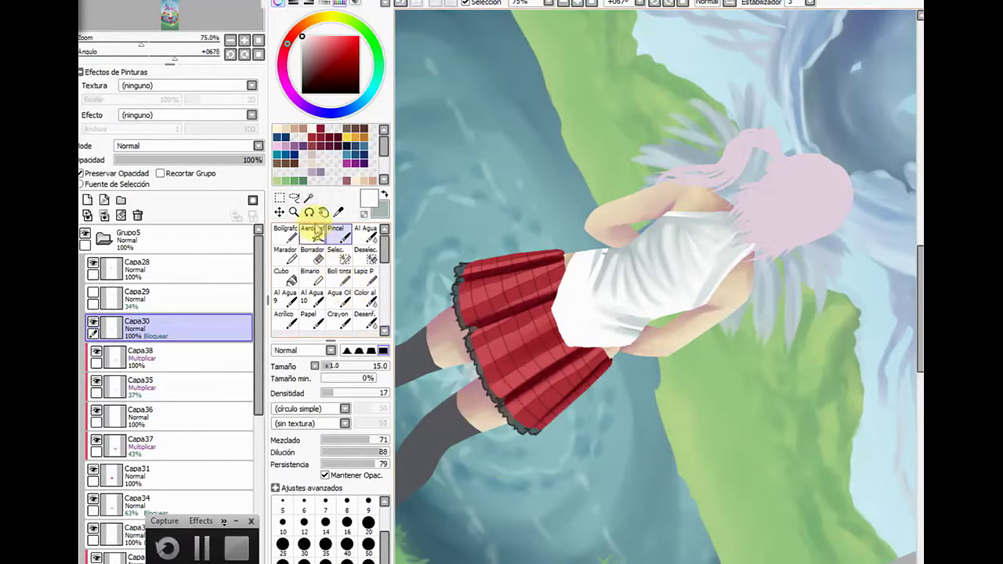
Deepen the grey-blue fold shadows across the upper back and near the collar with the Pincel
click(385, 193)
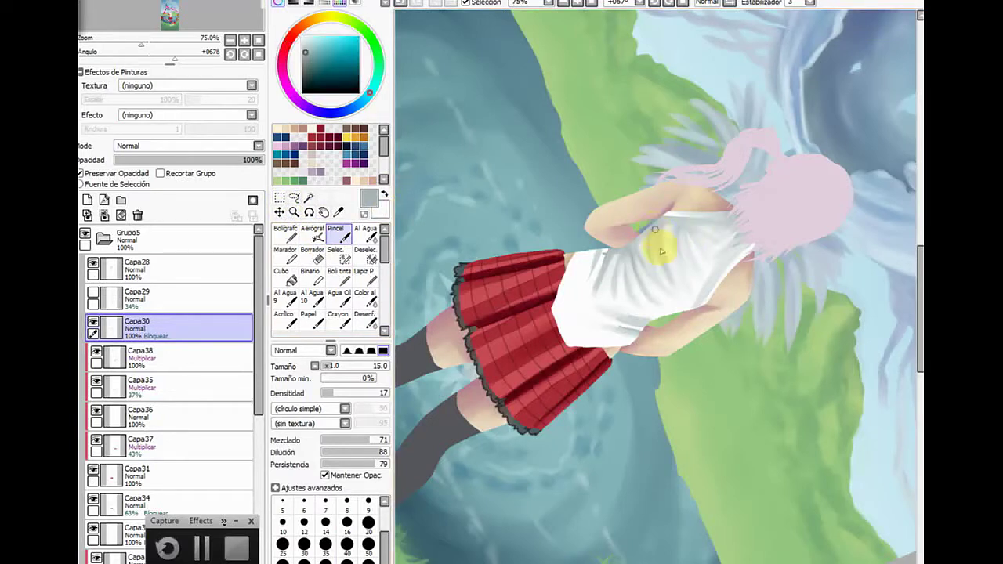
drag(661, 251, 690, 305)
mouse_move(667, 242)
mouse_down()
mouse_move(674, 293)
mouse_move(643, 247)
mouse_move(678, 306)
mouse_move(631, 251)
mouse_move(655, 293)
mouse_move(647, 296)
mouse_move(678, 312)
mouse_up()
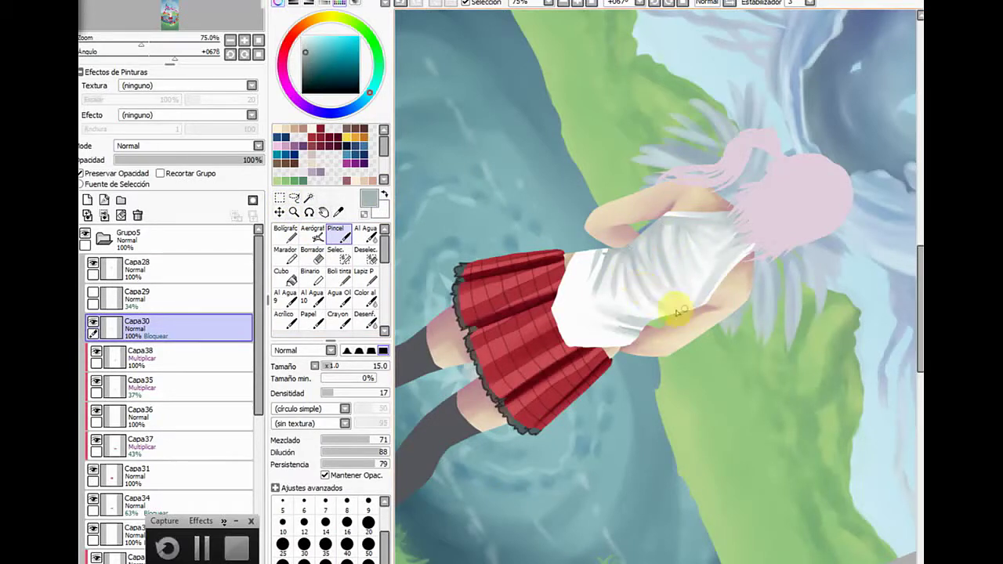
drag(654, 231, 683, 296)
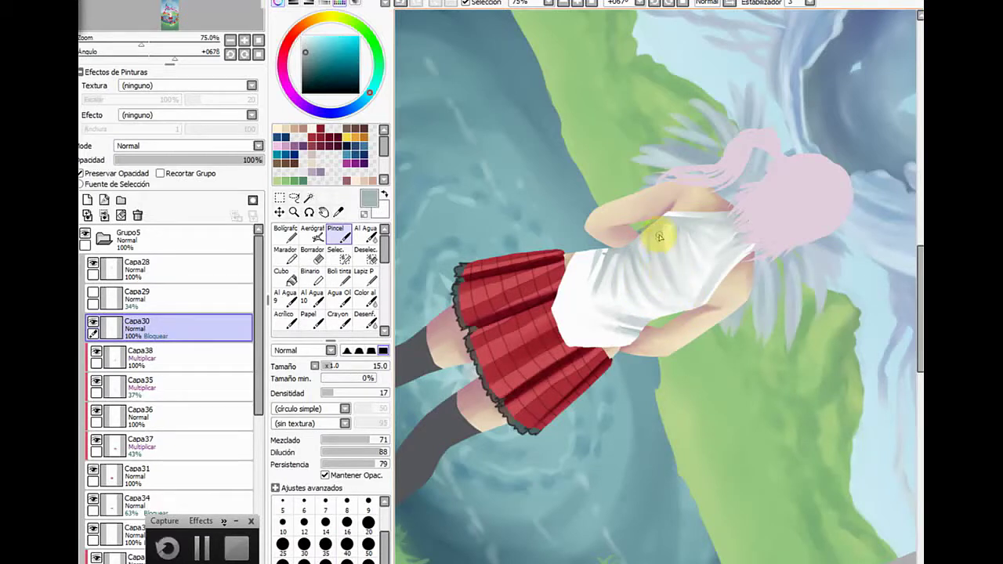
mouse_move(652, 256)
mouse_down()
mouse_move(684, 308)
mouse_move(678, 225)
mouse_move(700, 283)
mouse_move(674, 222)
mouse_move(704, 290)
mouse_move(684, 222)
mouse_move(706, 276)
mouse_move(680, 229)
mouse_move(718, 267)
mouse_move(699, 232)
mouse_up()
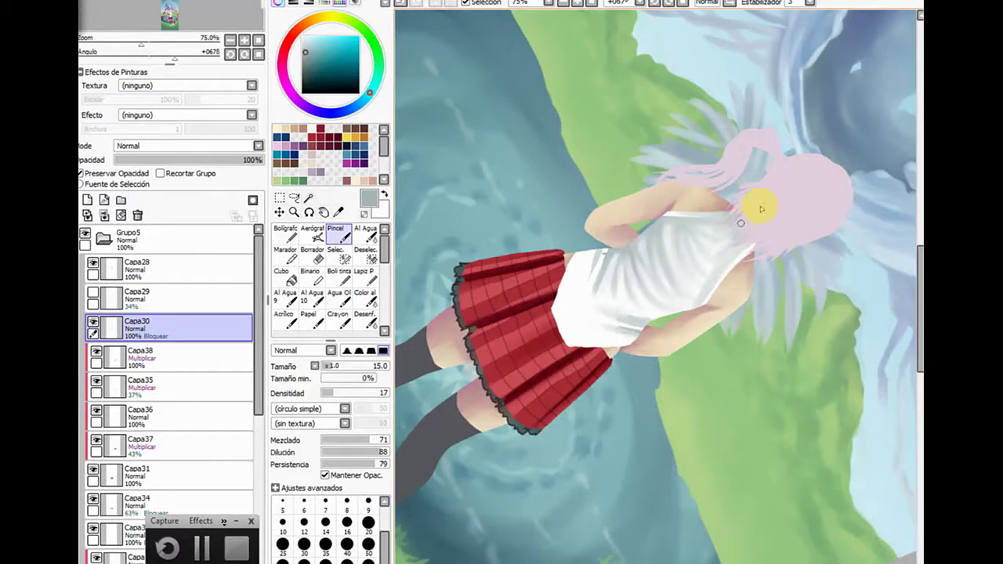
mouse_move(761, 209)
mouse_down()
mouse_move(691, 263)
mouse_move(632, 240)
mouse_move(629, 281)
mouse_move(623, 271)
mouse_move(647, 301)
mouse_move(617, 259)
mouse_move(617, 284)
mouse_move(624, 249)
mouse_move(617, 304)
mouse_move(613, 294)
mouse_move(618, 289)
mouse_move(642, 315)
mouse_move(621, 265)
mouse_move(641, 344)
mouse_move(635, 363)
mouse_move(628, 340)
mouse_move(683, 178)
mouse_up()
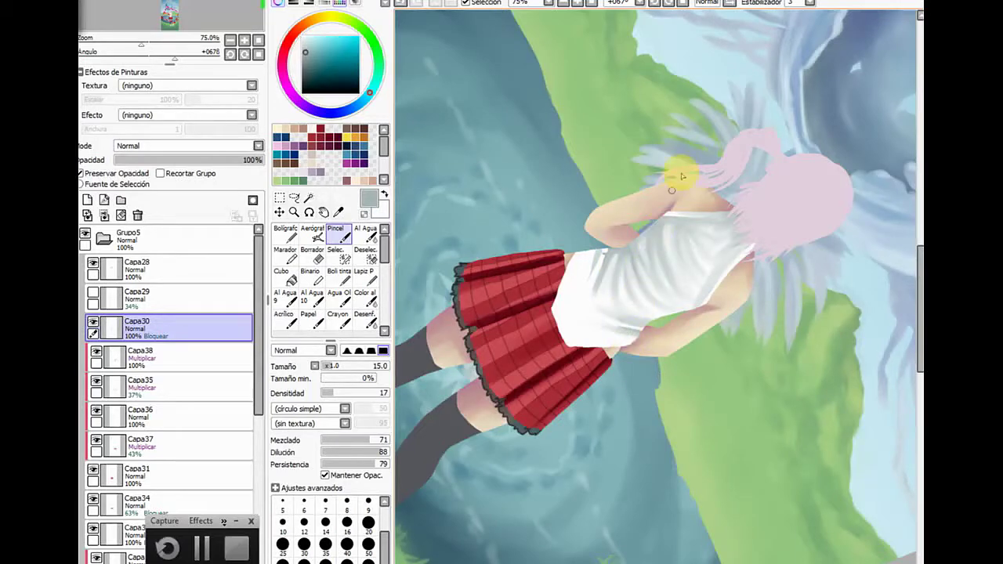
click(621, 3)
click(613, 57)
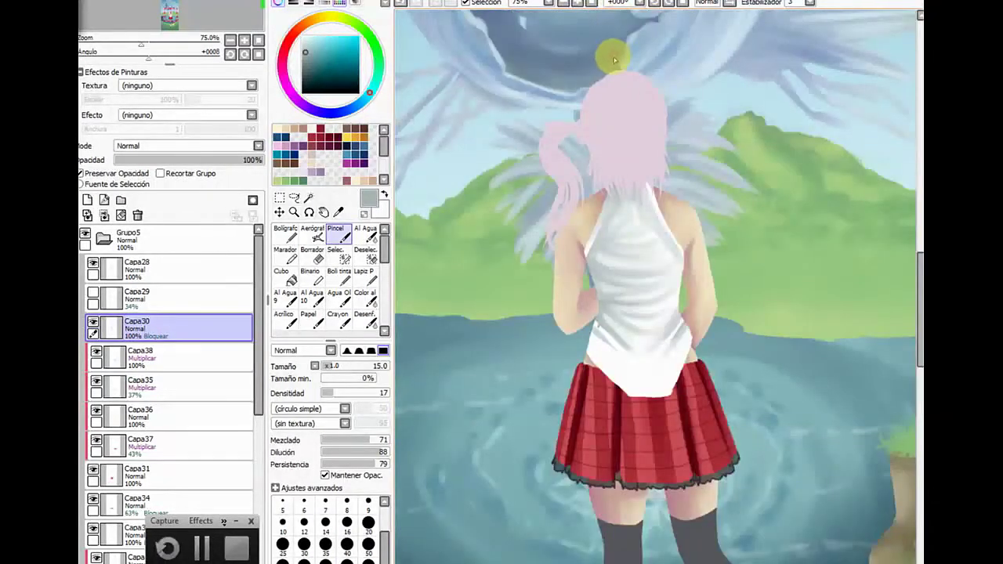
Set the Pincel's density to 51 and paint white highlights along the top's folds
click(385, 195)
click(354, 395)
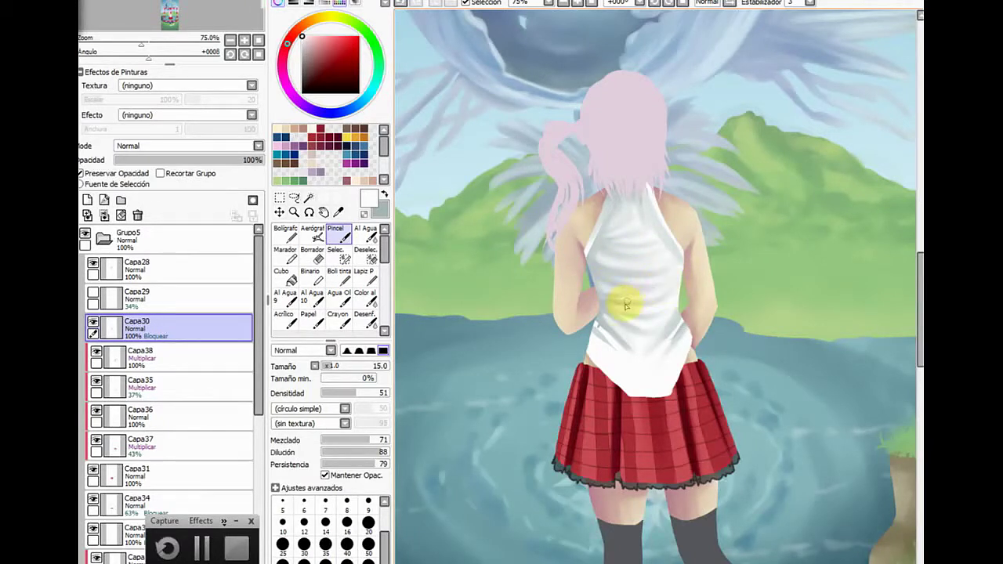
click(596, 463)
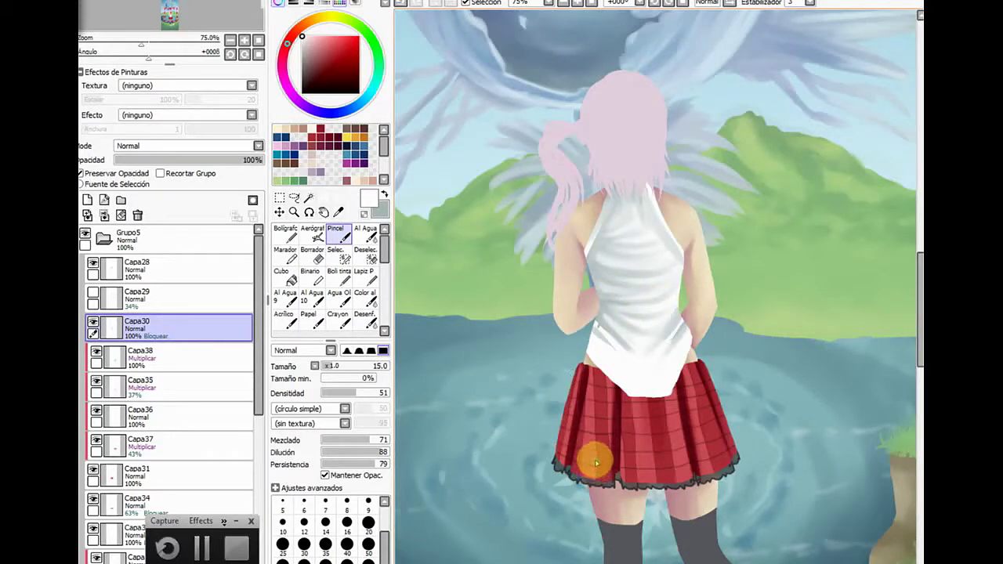
drag(596, 463, 593, 415)
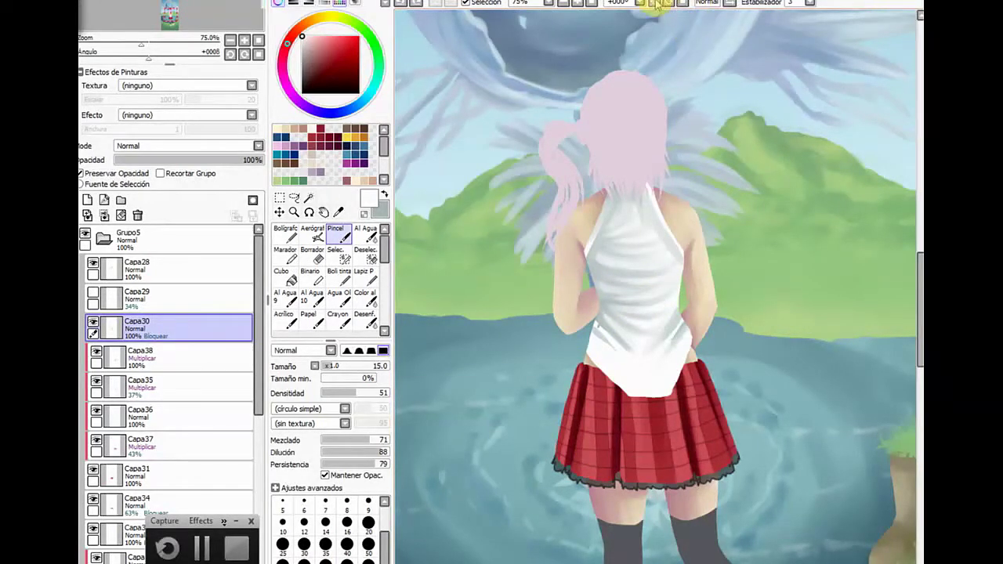
Refine the top's back and waist folds with grey-blue shadows and white highlights using the Pincel
click(659, 3)
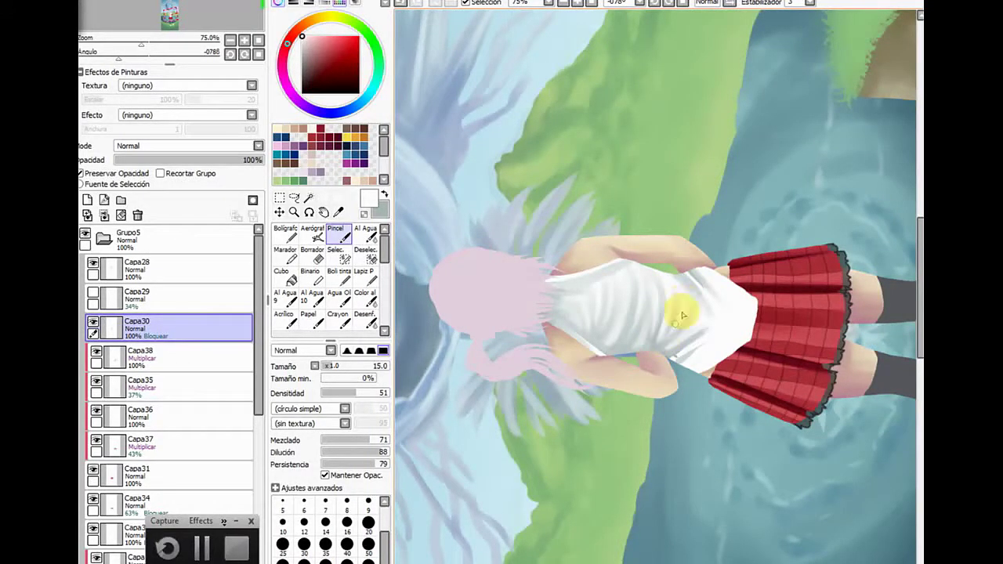
click(385, 194)
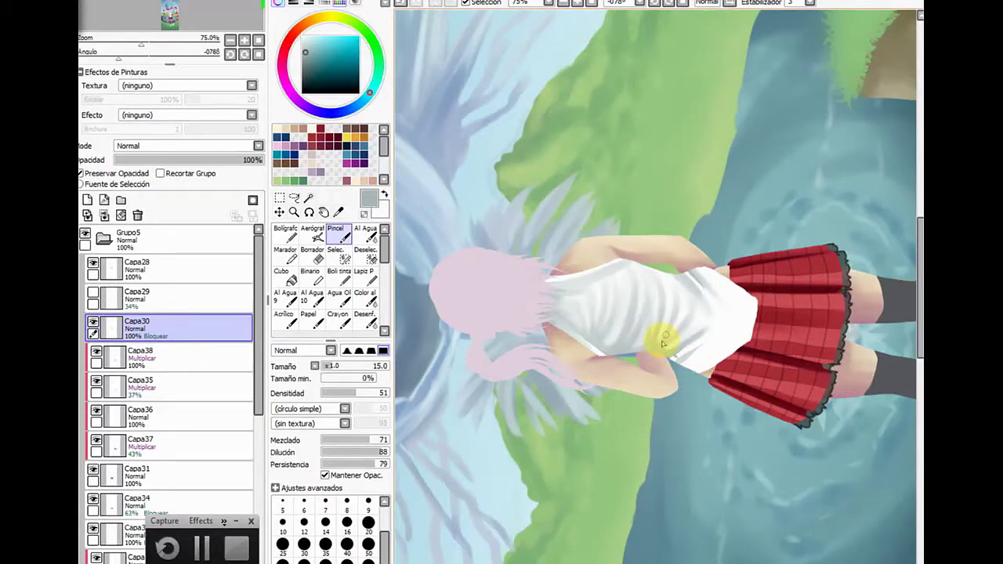
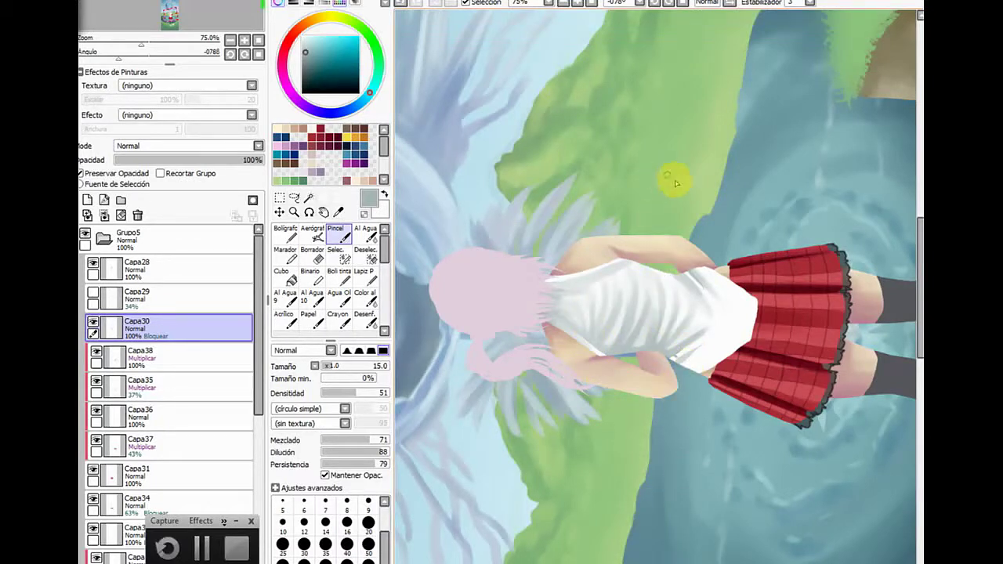
click(384, 195)
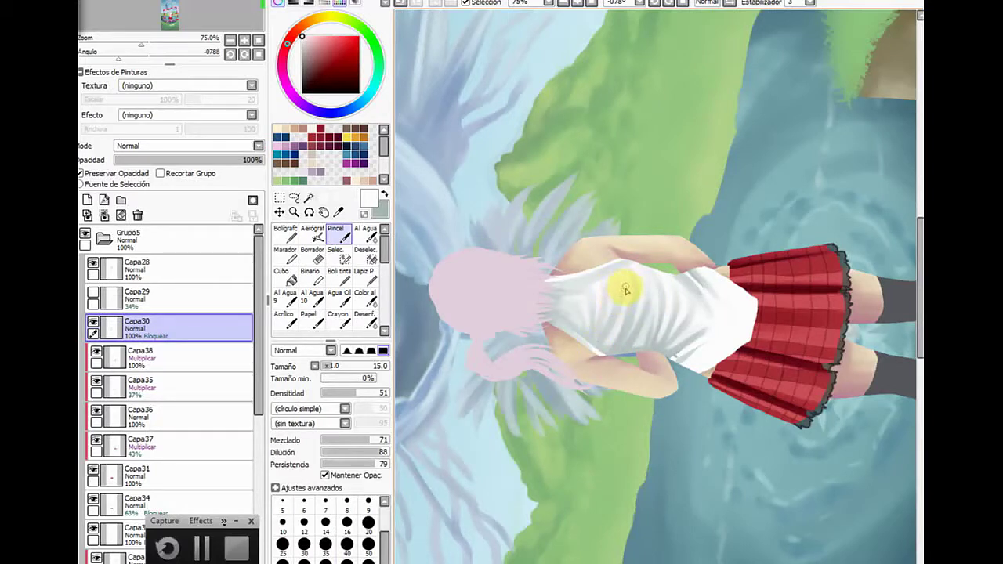
mouse_move(625, 292)
mouse_down()
mouse_move(616, 333)
mouse_move(638, 283)
mouse_move(627, 361)
mouse_move(592, 404)
mouse_move(638, 349)
mouse_move(696, 347)
mouse_move(632, 482)
mouse_up()
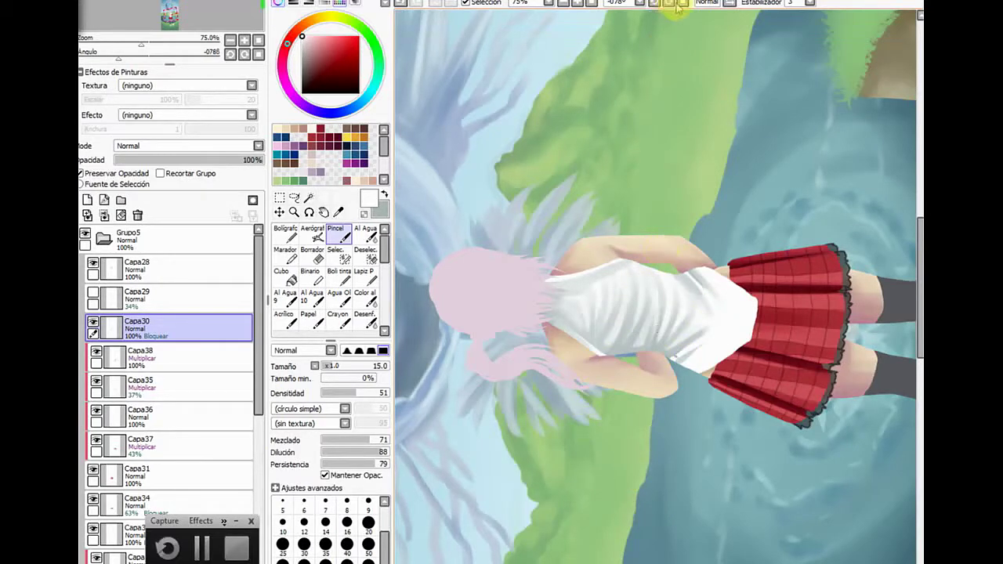
click(637, 3)
click(618, 14)
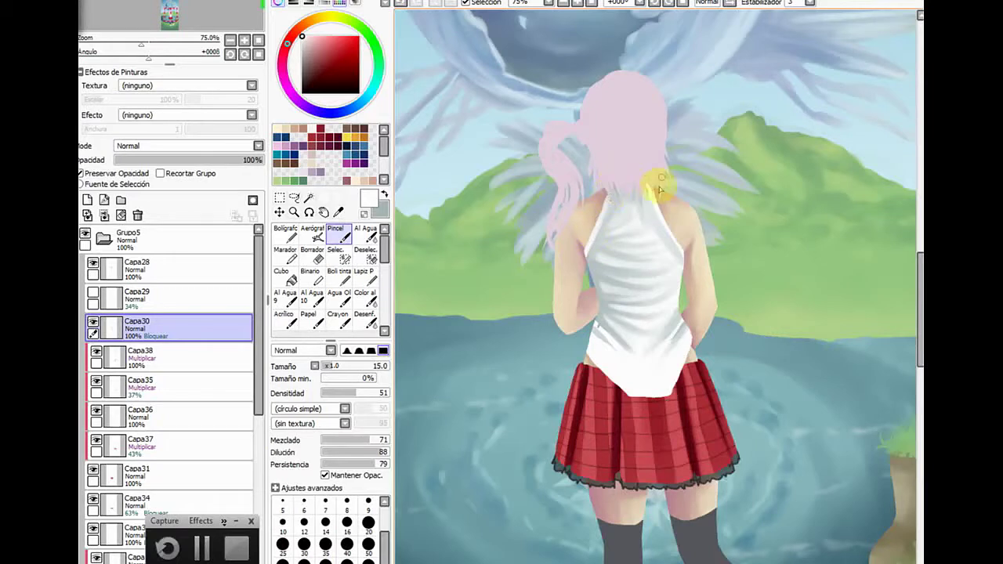
Set the Pincel to size 23 and density 18, and add soft grey-blue shadows over the top's collar, side and lower folds
click(384, 194)
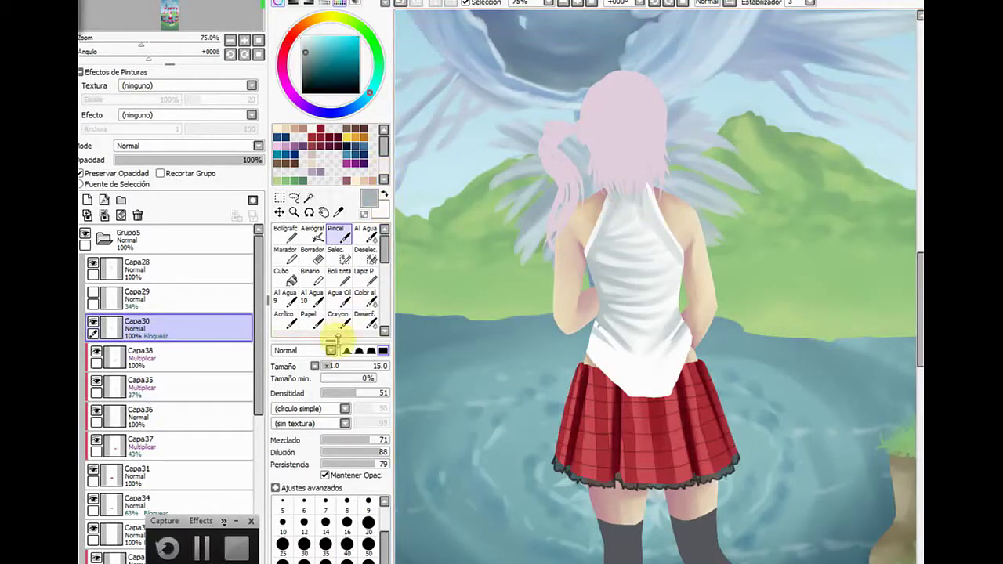
click(341, 393)
drag(340, 394, 334, 394)
click(337, 366)
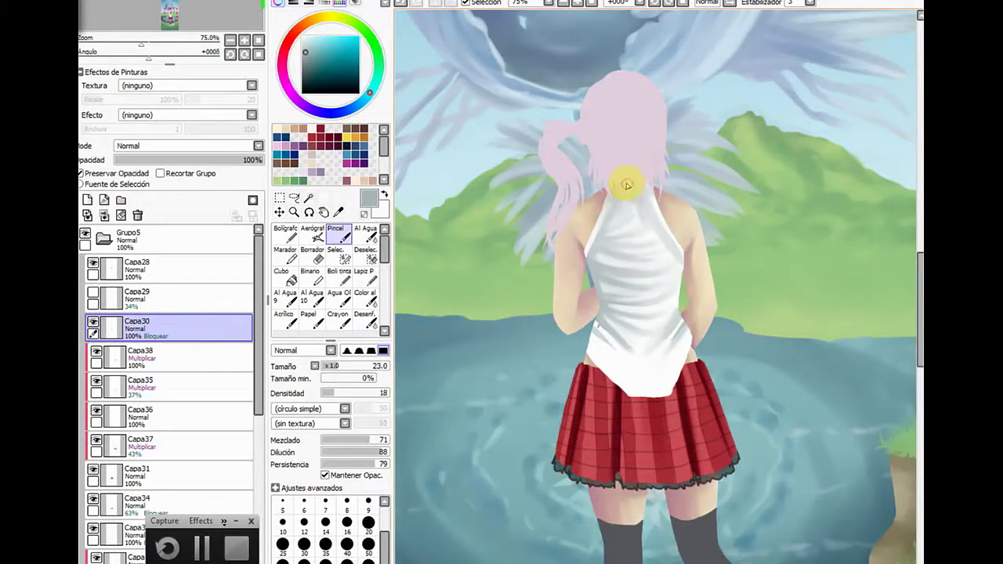
drag(605, 227, 588, 255)
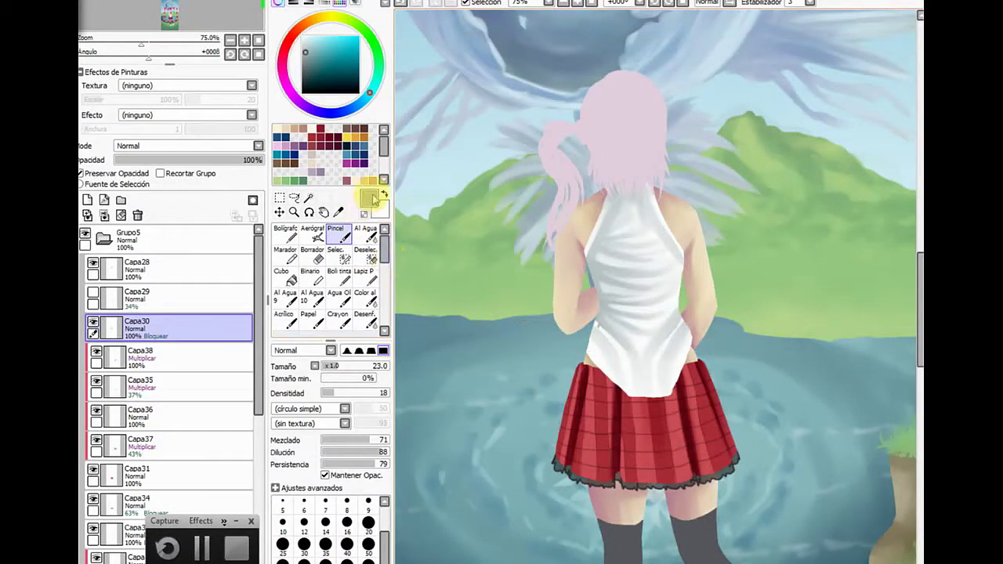
Set the Pincel to size 20 and density 61, and brighten the folds near the top's waist and hem in white
click(384, 194)
click(335, 366)
drag(348, 394, 363, 399)
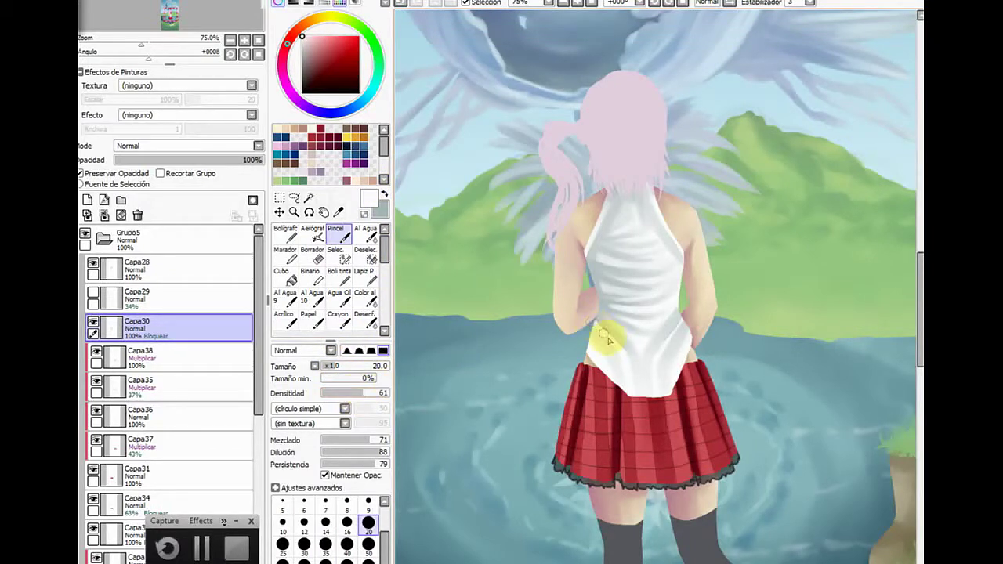
mouse_move(589, 328)
mouse_down()
mouse_move(619, 351)
mouse_move(593, 322)
mouse_move(629, 385)
mouse_up()
mouse_move(674, 337)
mouse_down()
mouse_move(655, 361)
mouse_move(684, 320)
mouse_up()
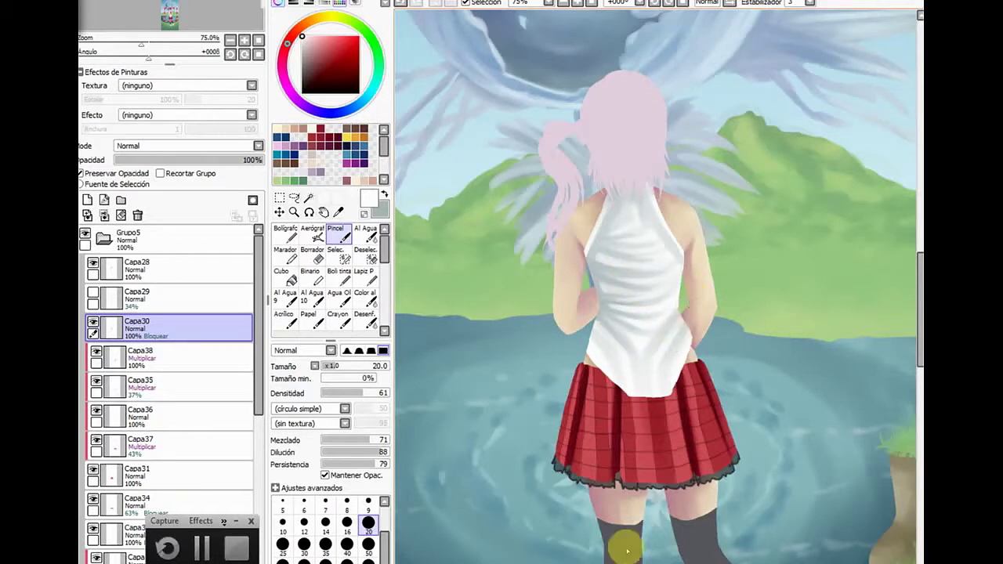
click(641, 471)
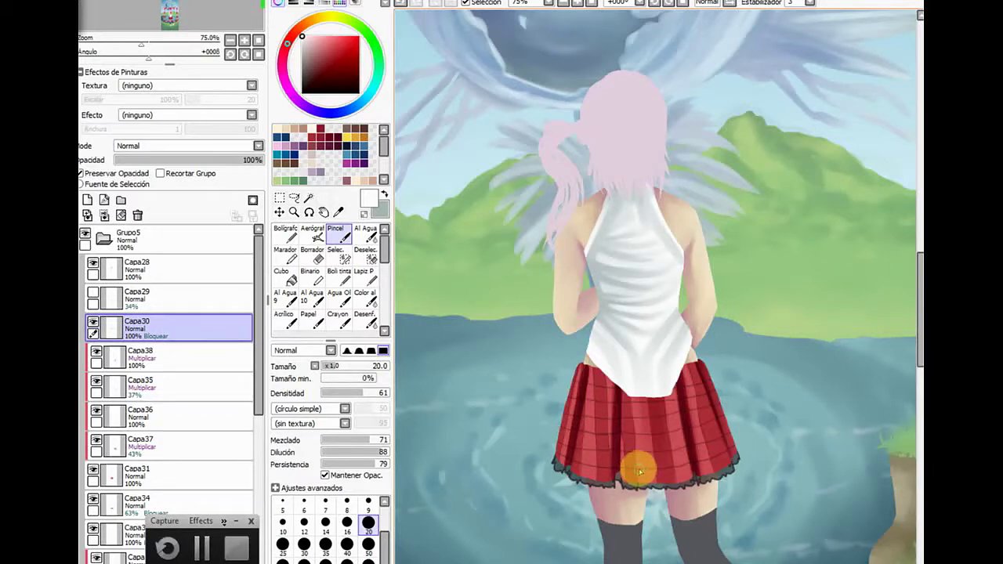
Draw grey-blue fold lines on the top's lower section with the size 23 Bolígrafo and soften them with the Pincel at density 25
click(285, 234)
click(384, 194)
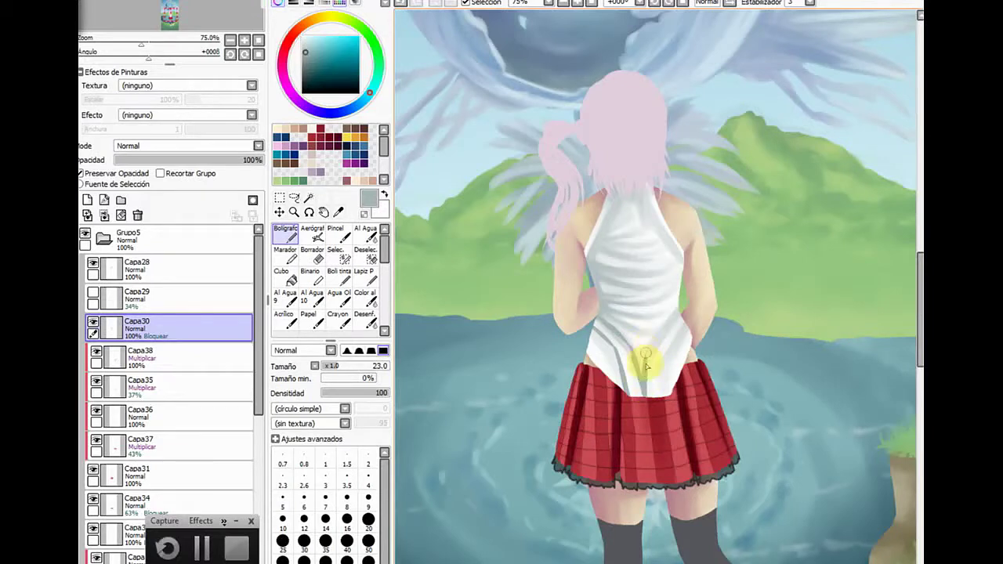
drag(645, 355, 674, 321)
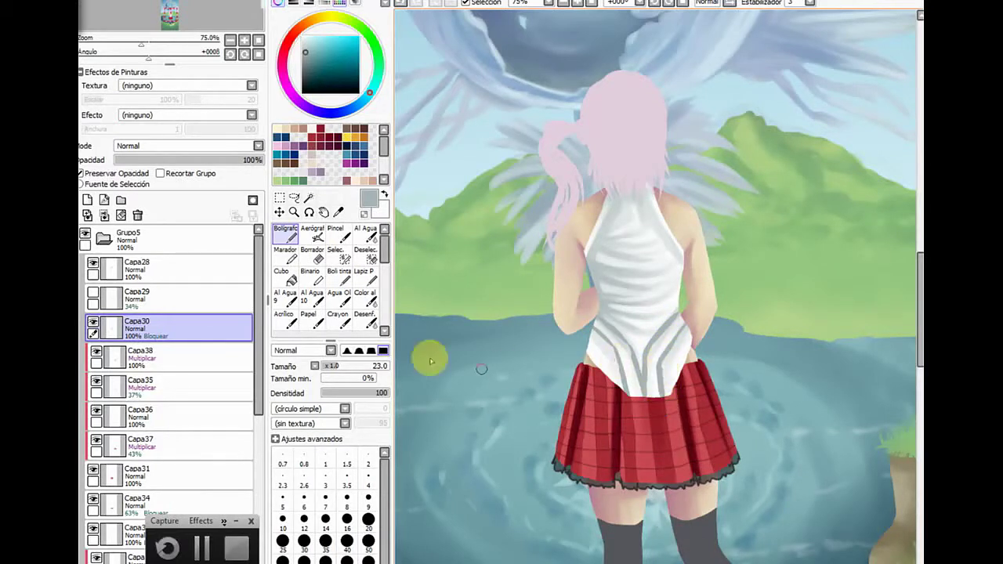
click(335, 234)
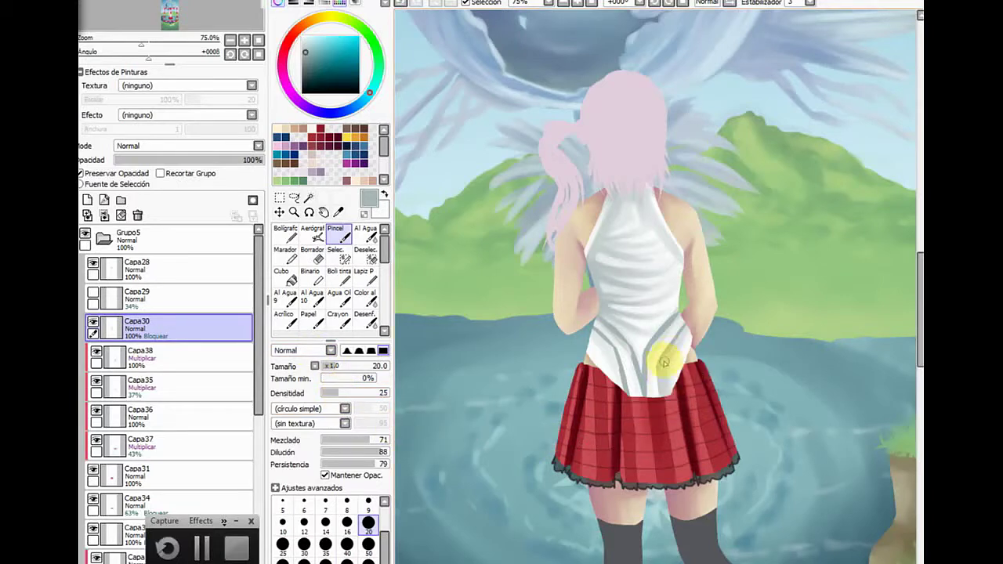
mouse_move(694, 336)
mouse_down()
mouse_move(661, 358)
mouse_move(652, 406)
mouse_move(644, 391)
mouse_up()
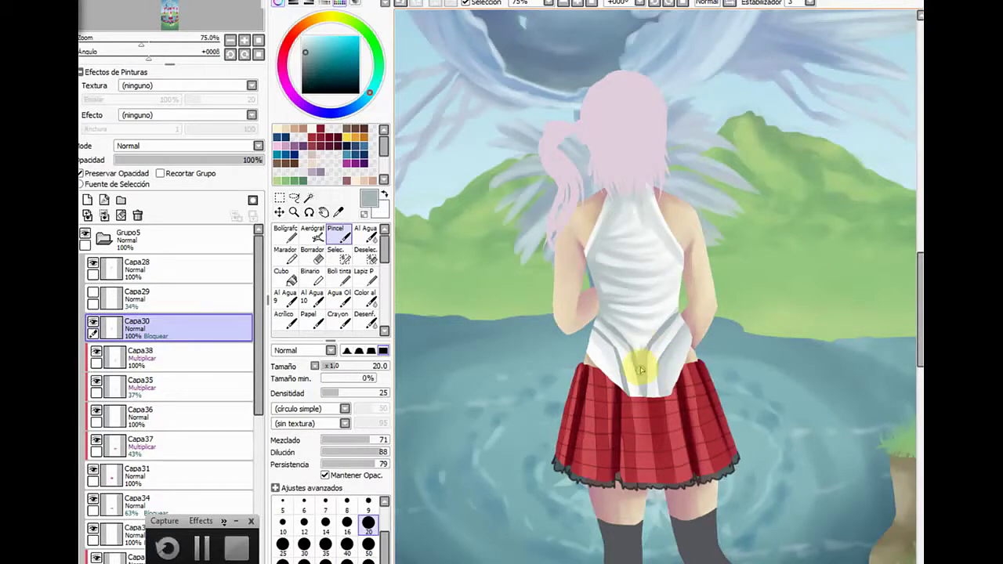
mouse_move(645, 355)
mouse_down()
mouse_move(686, 292)
mouse_move(640, 366)
mouse_move(632, 344)
mouse_move(626, 369)
mouse_move(594, 314)
mouse_move(643, 372)
mouse_move(586, 323)
mouse_move(614, 352)
mouse_move(629, 410)
mouse_up()
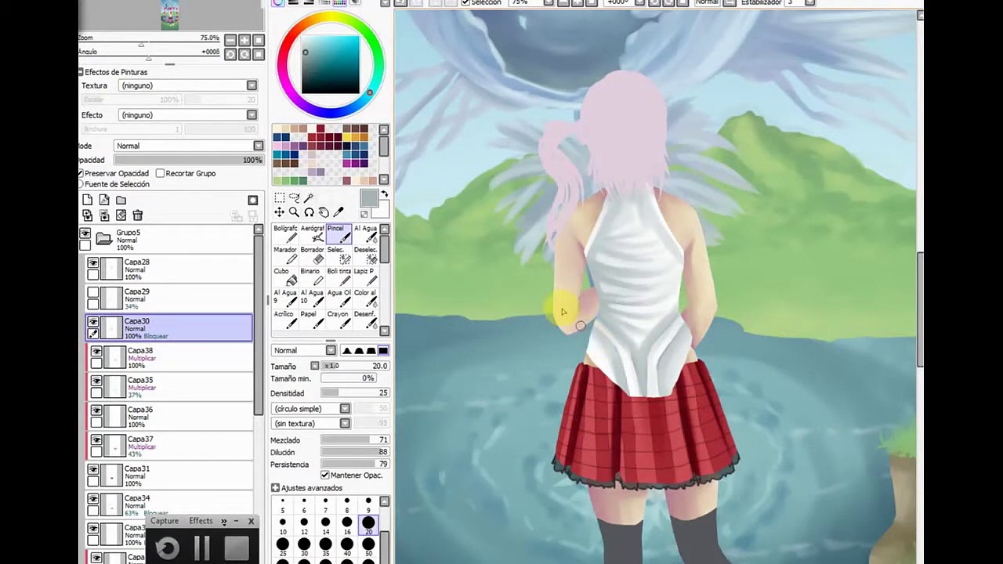
Set the Pincel's density to 61 and paint white highlights between the folds near the top's waist and hem
click(384, 193)
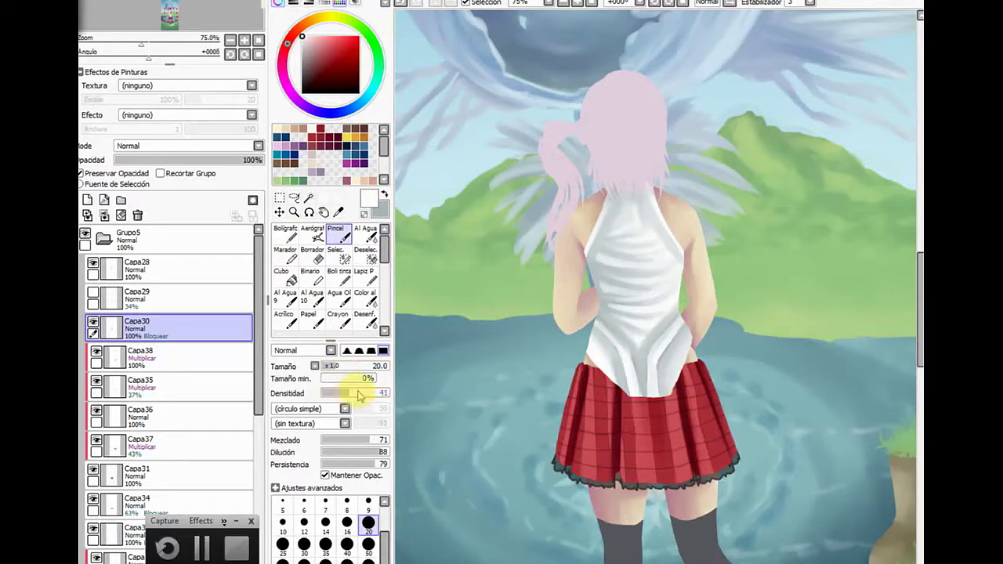
click(363, 392)
drag(641, 387, 652, 365)
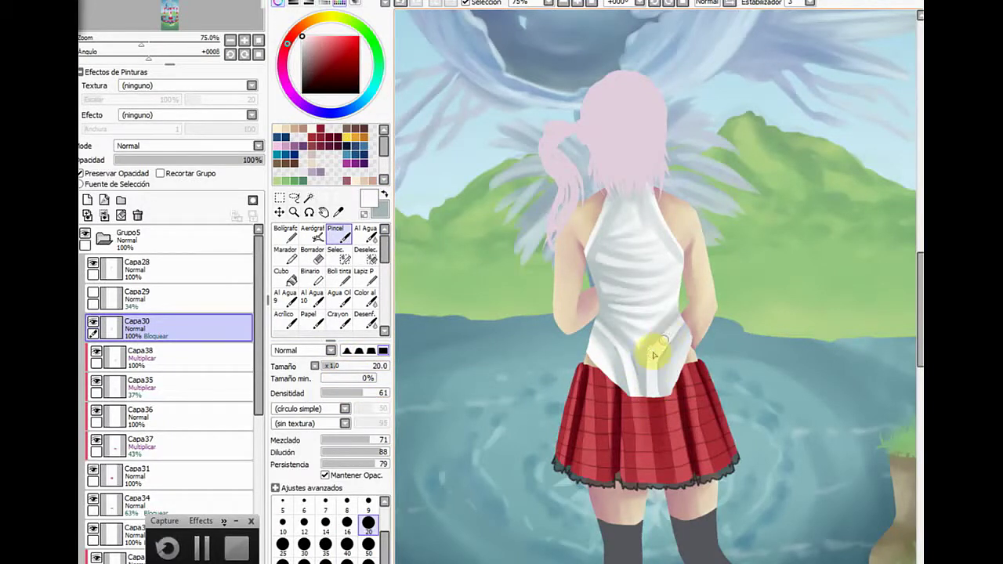
drag(654, 354, 678, 317)
mouse_move(620, 361)
mouse_down()
mouse_move(642, 408)
mouse_move(634, 373)
mouse_up()
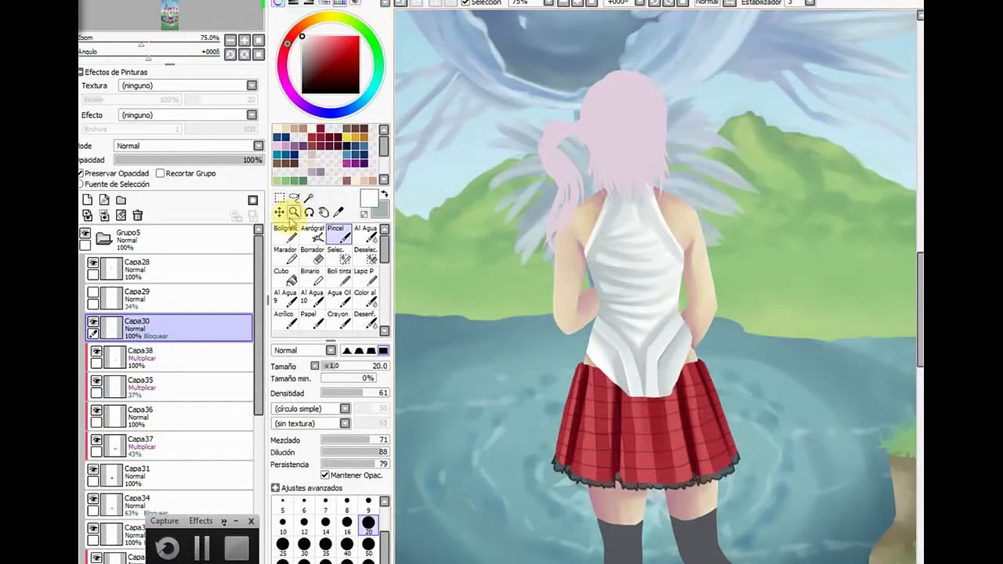
Draw grey-blue shadow strokes along both armhole edges of the top with the size 23 Bolígrafo, keeping the layer's opacity preserved
click(294, 211)
click(705, 249)
click(693, 281)
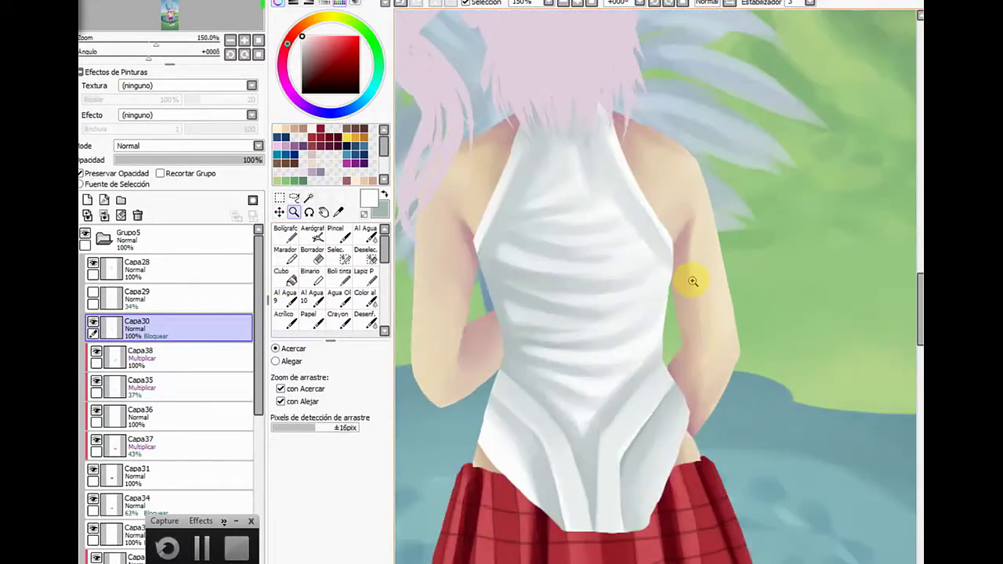
click(81, 173)
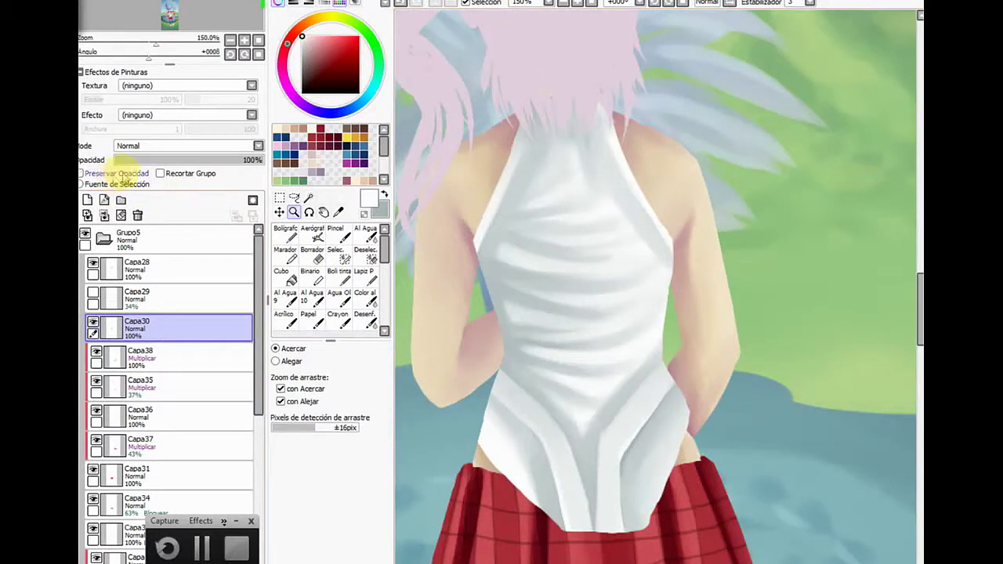
click(312, 255)
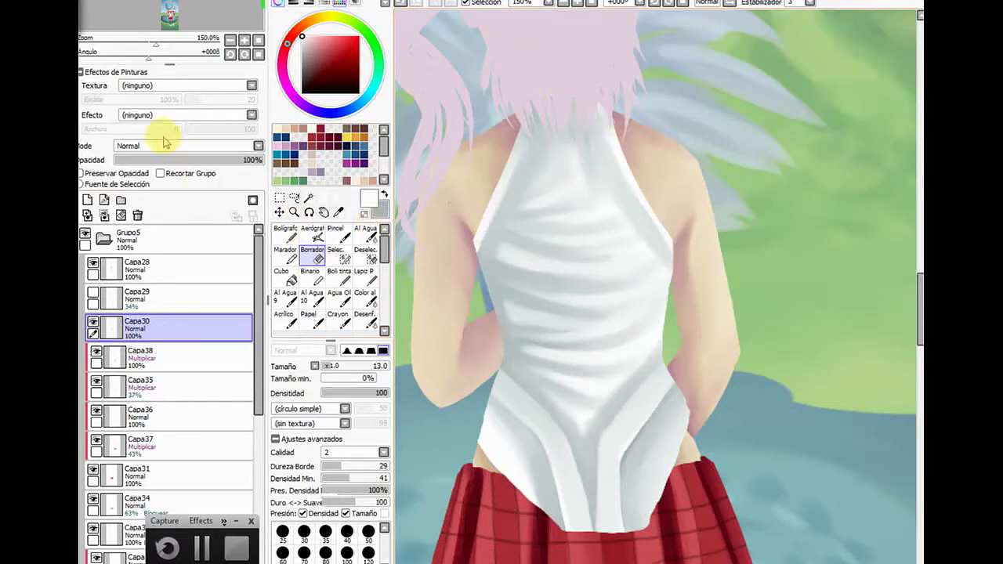
click(83, 173)
click(385, 194)
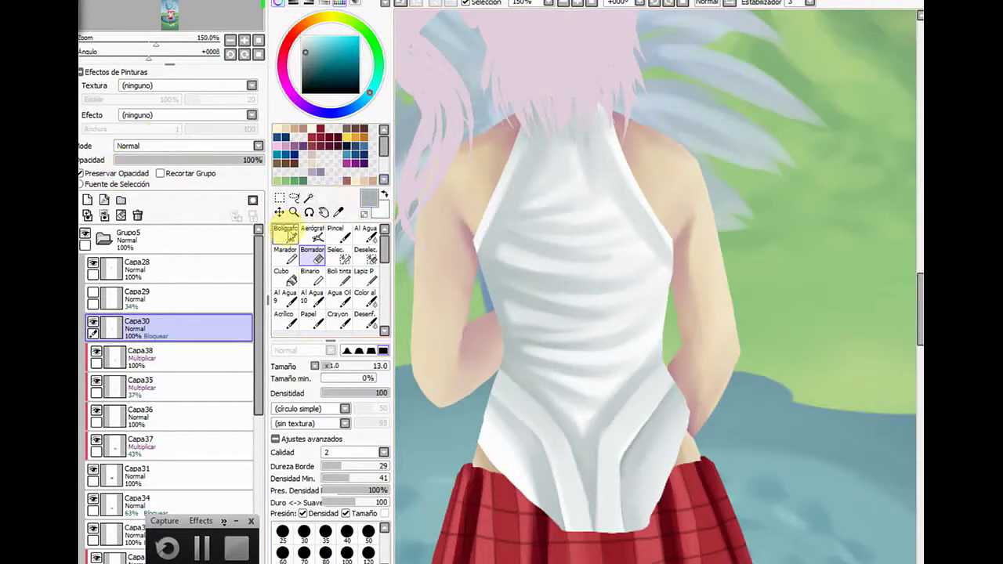
click(285, 233)
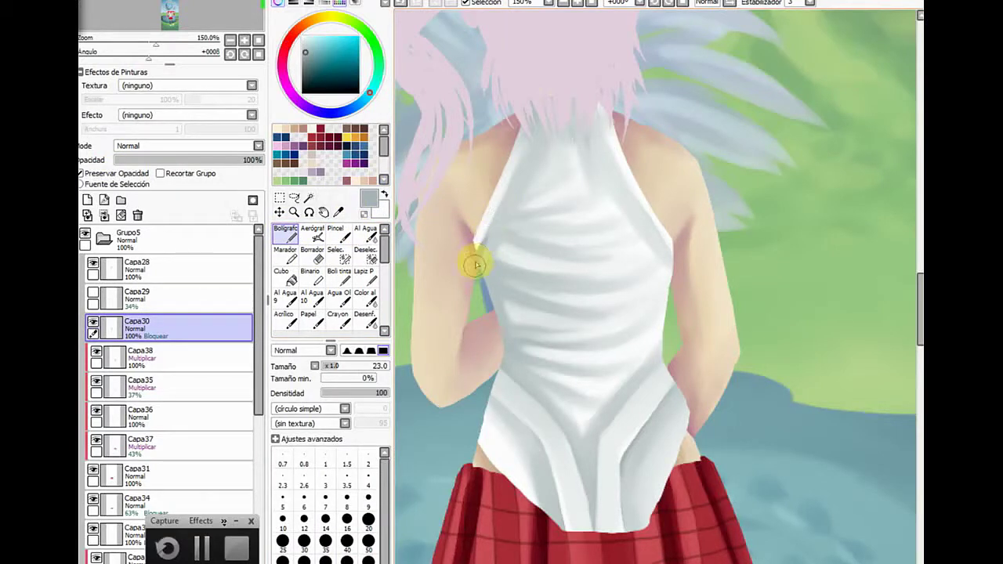
drag(638, 218, 674, 264)
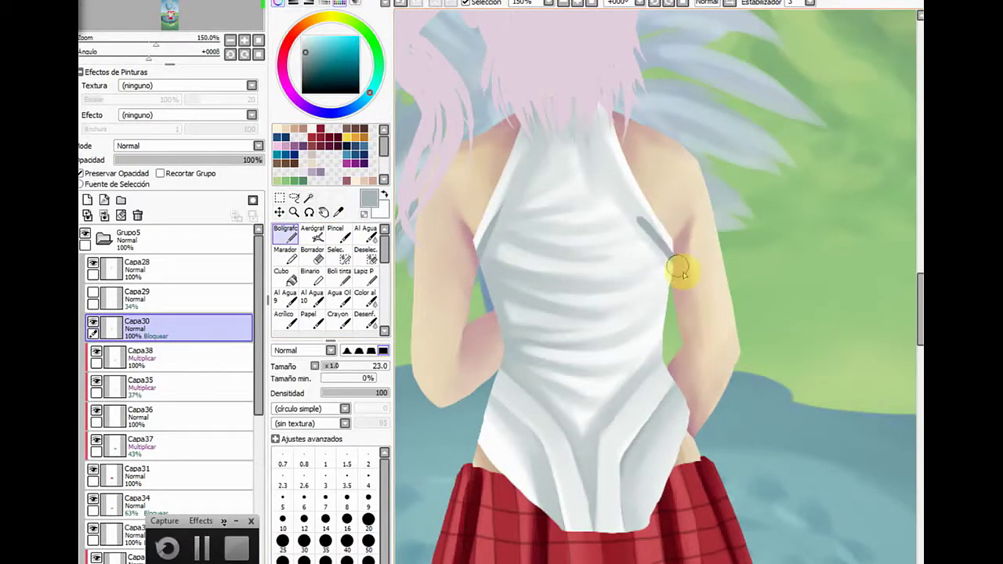
Blend the armhole shadows into the top with the Pincel, using white and then grey-blue at size 15 and density 28
click(384, 194)
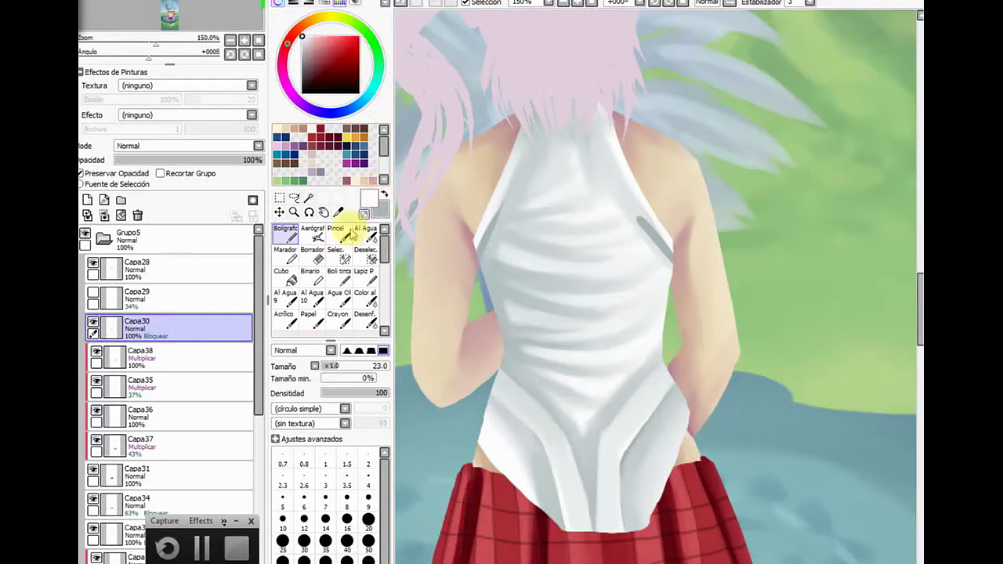
click(338, 233)
mouse_move(668, 238)
mouse_down()
mouse_move(682, 253)
mouse_move(647, 216)
mouse_up()
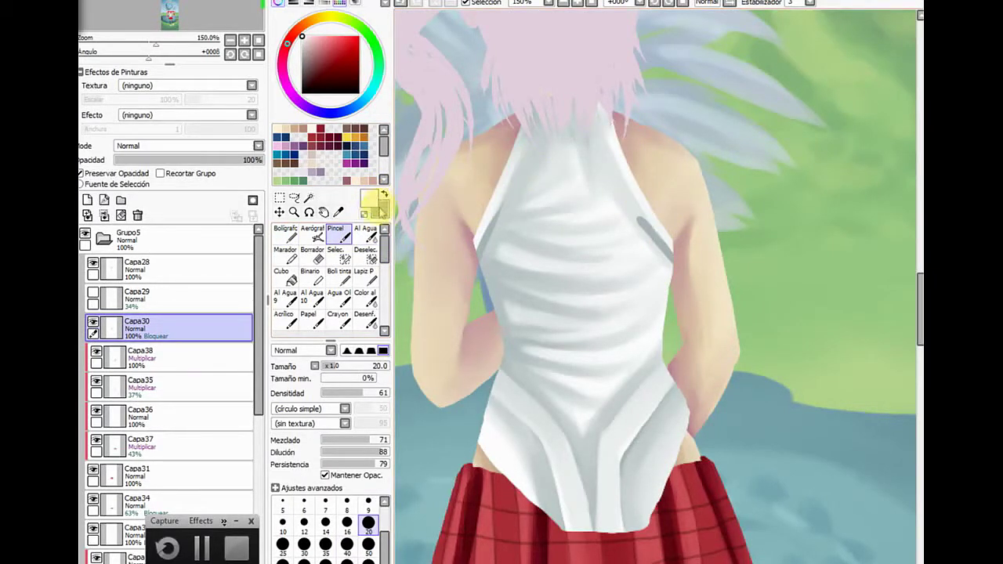
click(383, 193)
click(332, 366)
click(343, 394)
drag(343, 394, 339, 394)
drag(474, 221, 479, 259)
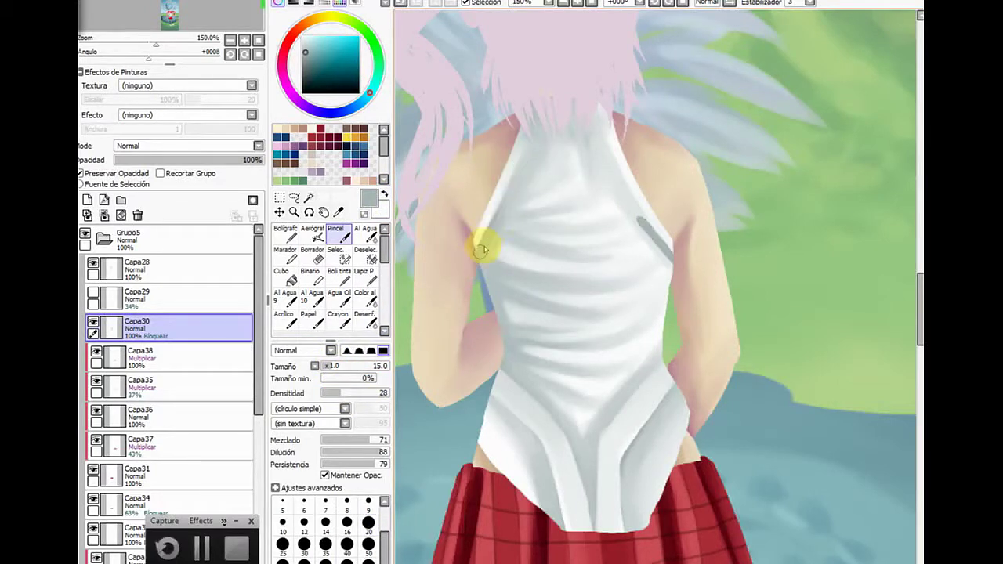
mouse_move(652, 228)
mouse_down()
mouse_move(674, 260)
mouse_move(599, 154)
mouse_move(667, 255)
mouse_up()
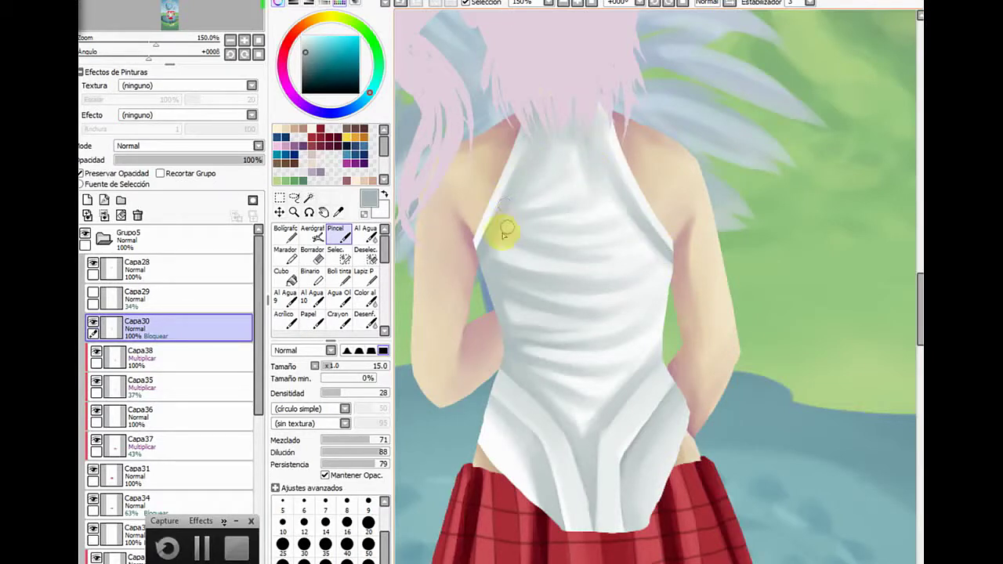
mouse_move(503, 233)
mouse_down()
mouse_move(532, 253)
mouse_move(499, 236)
mouse_move(606, 258)
mouse_move(495, 246)
mouse_move(512, 275)
mouse_move(480, 248)
mouse_move(568, 282)
mouse_up()
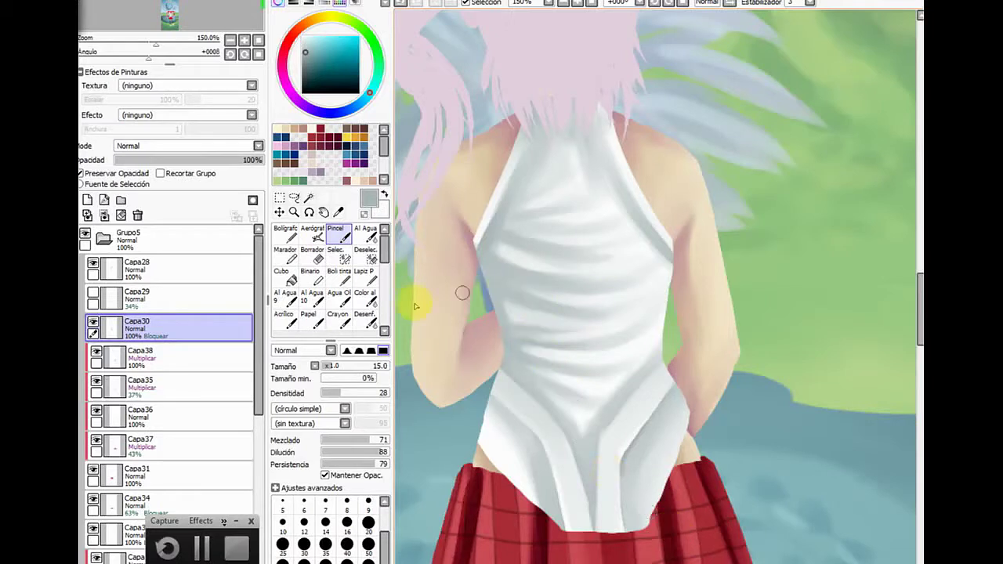
Lower layer Capa30's opacity to 48% with opacity preservation off, erase along the top's waist edge, and restore the layer to 100%
click(188, 160)
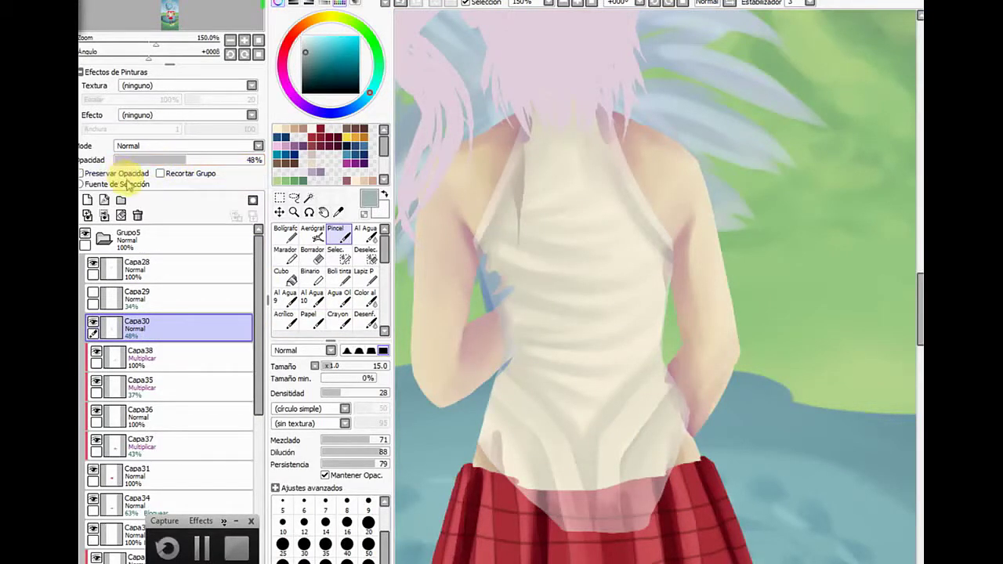
click(314, 255)
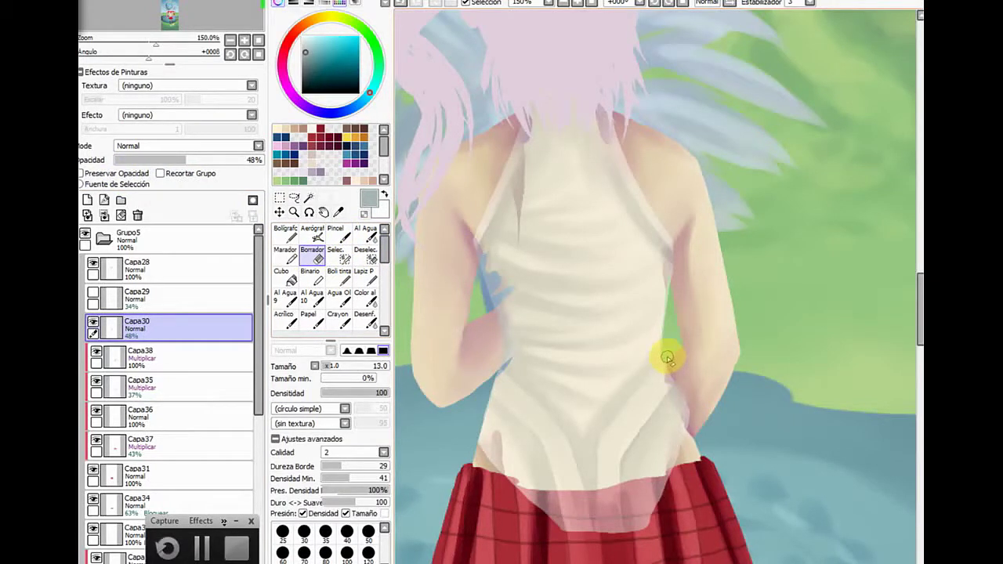
mouse_move(667, 357)
mouse_down()
mouse_move(700, 430)
mouse_move(680, 383)
mouse_move(688, 406)
mouse_up()
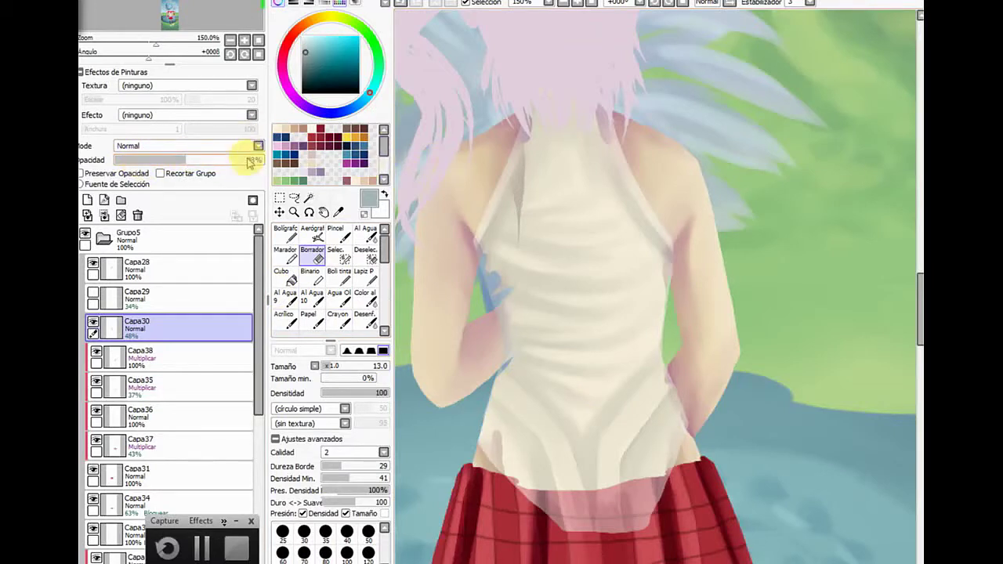
drag(251, 161, 264, 160)
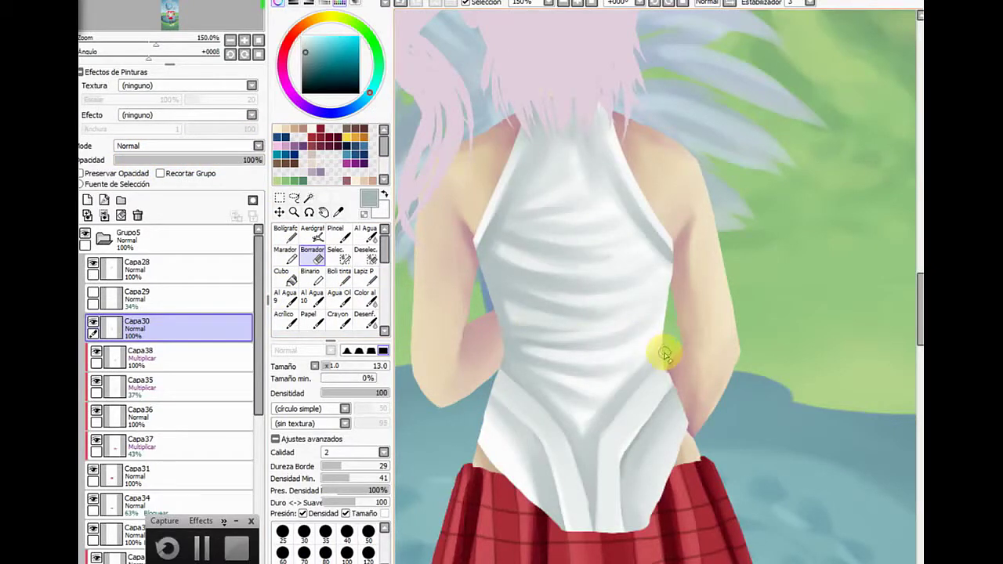
Trim the top's lower side and hem outline with the size 13 Borrador
mouse_move(665, 355)
mouse_down()
mouse_move(696, 416)
mouse_move(663, 355)
mouse_move(690, 439)
mouse_move(678, 462)
mouse_up()
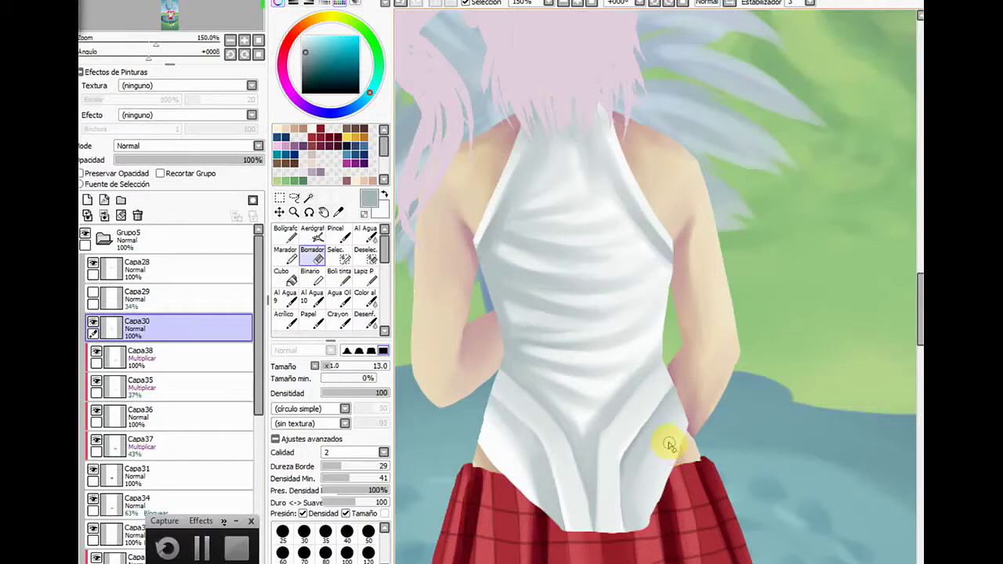
mouse_move(665, 439)
mouse_down()
mouse_move(479, 470)
mouse_move(520, 510)
mouse_move(600, 493)
mouse_move(624, 538)
mouse_move(680, 486)
mouse_up()
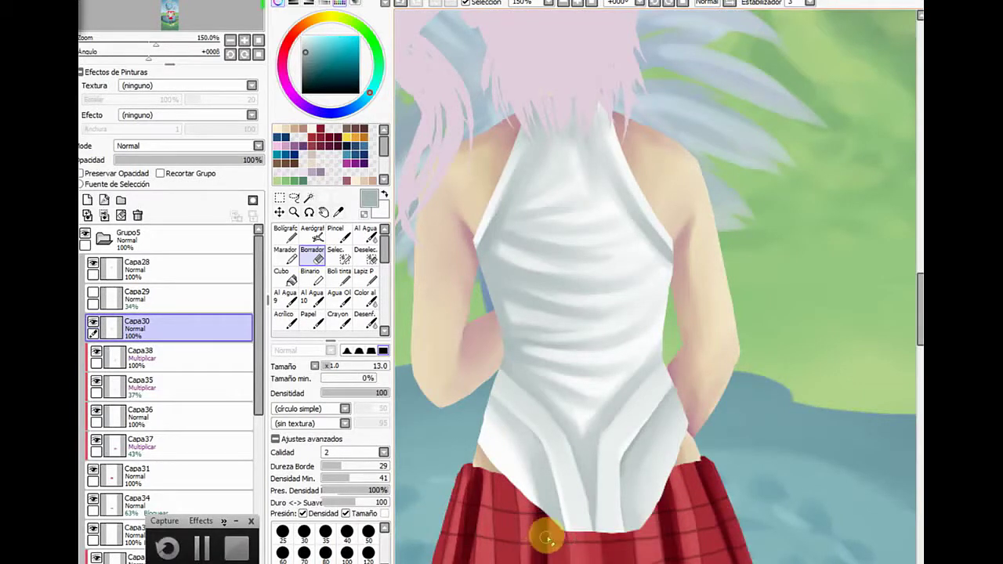
mouse_move(544, 539)
mouse_down()
mouse_move(562, 535)
mouse_move(578, 549)
mouse_move(582, 523)
mouse_move(618, 539)
mouse_up()
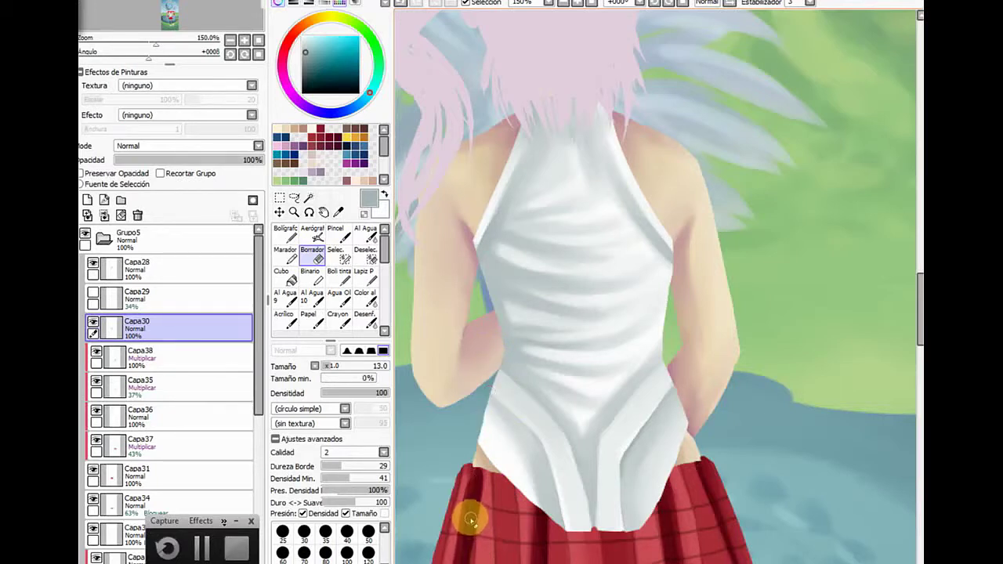
Fill out the top's waist, side and armhole edges in grey-blue and white with the size 23 Bolígrafo, and preserve the layer's opacity again
click(287, 234)
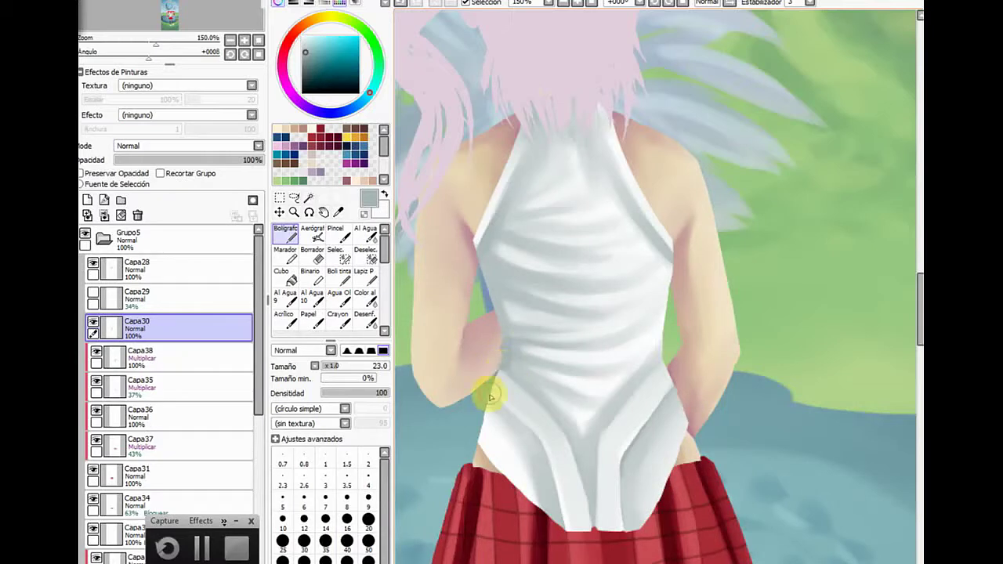
click(384, 195)
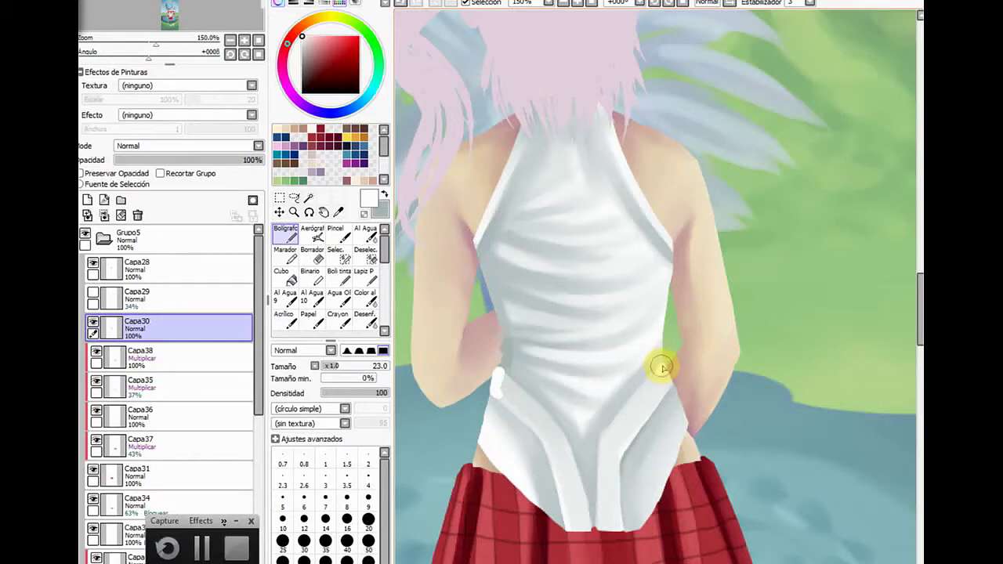
mouse_move(663, 371)
mouse_down()
mouse_move(651, 419)
mouse_move(660, 365)
mouse_up()
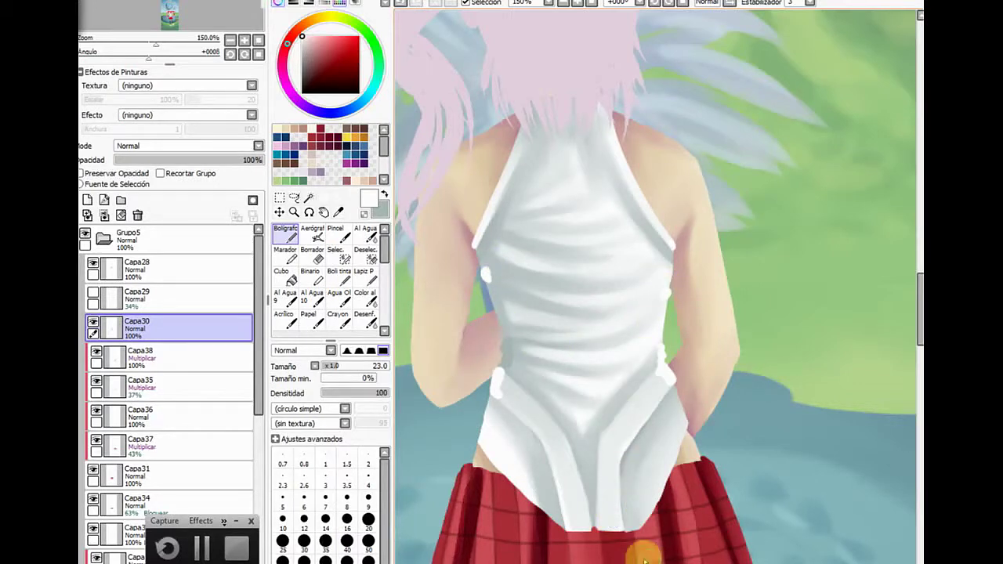
click(83, 173)
click(335, 232)
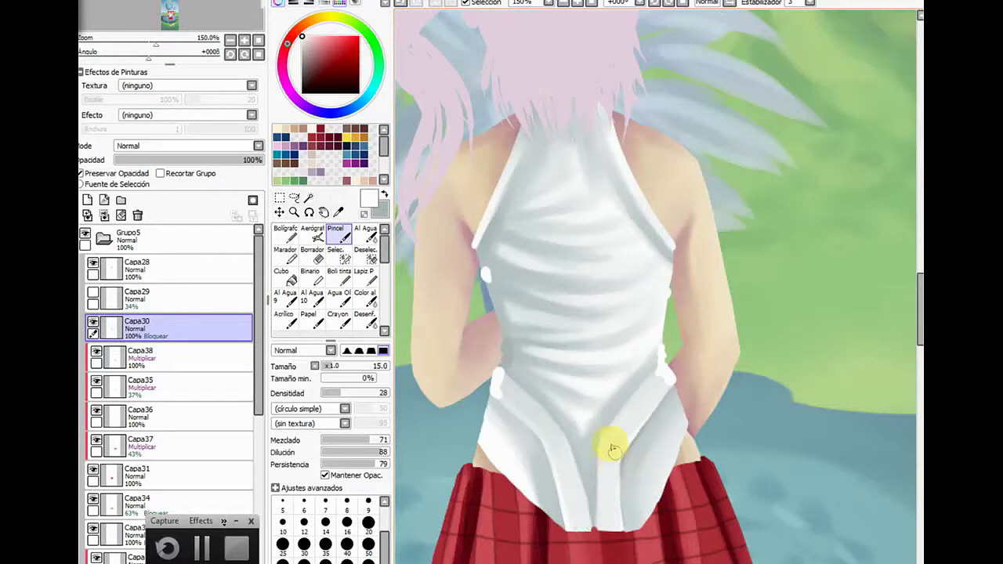
click(83, 173)
click(312, 254)
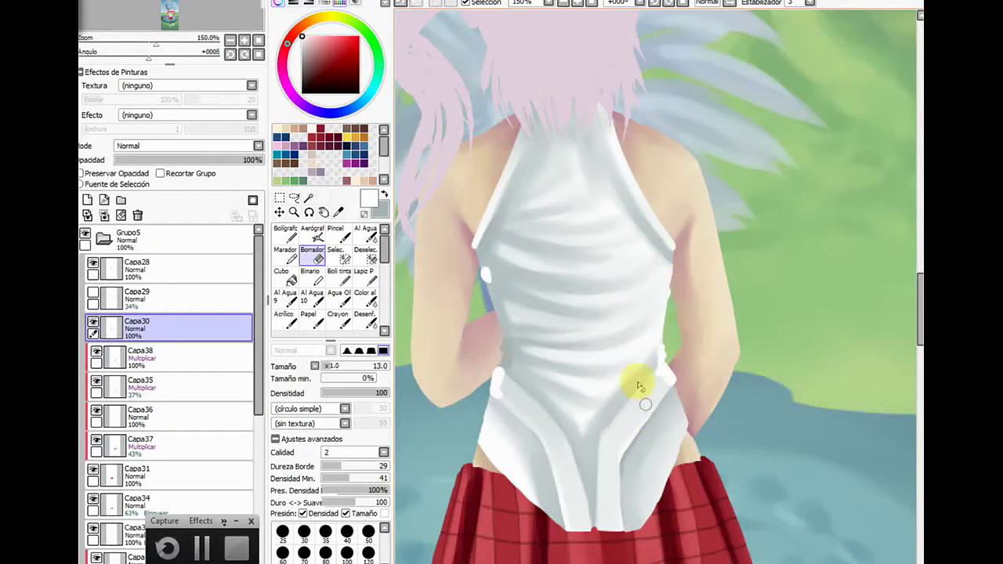
click(143, 183)
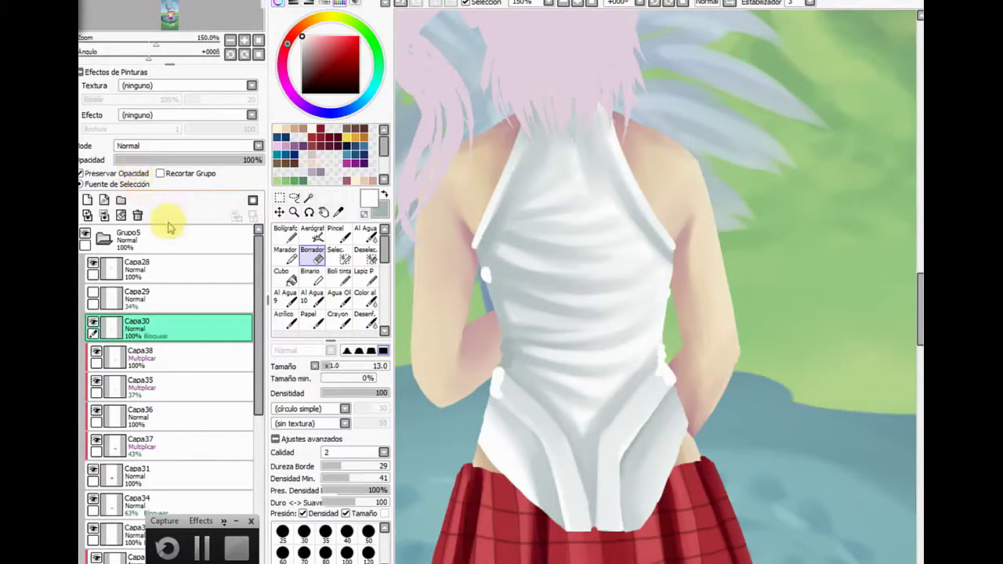
click(98, 174)
Blend the white top's waist and side edges on layer Capa30 with the Pincel at size 15 and density 28, alternating grey-blue and white
click(357, 182)
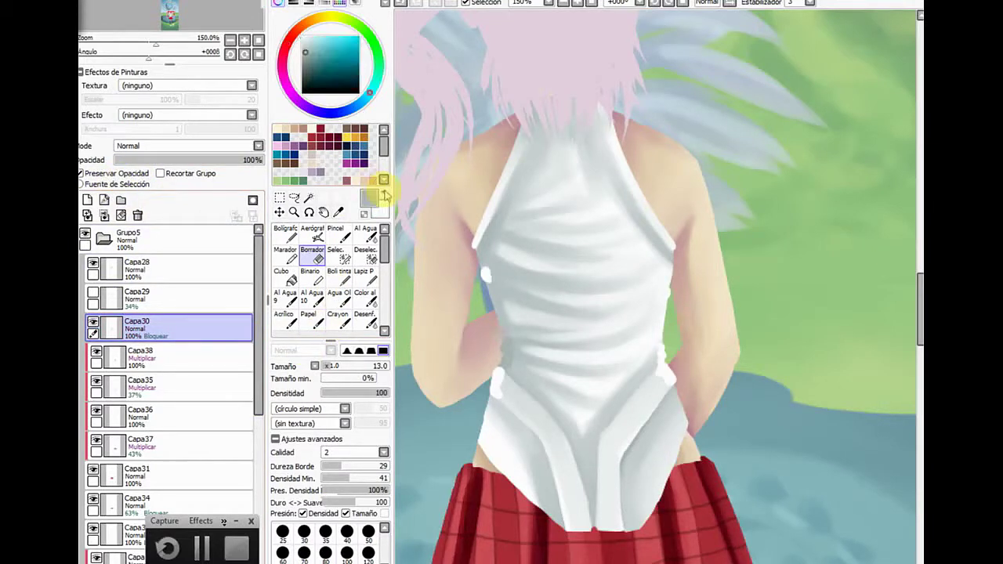
click(336, 234)
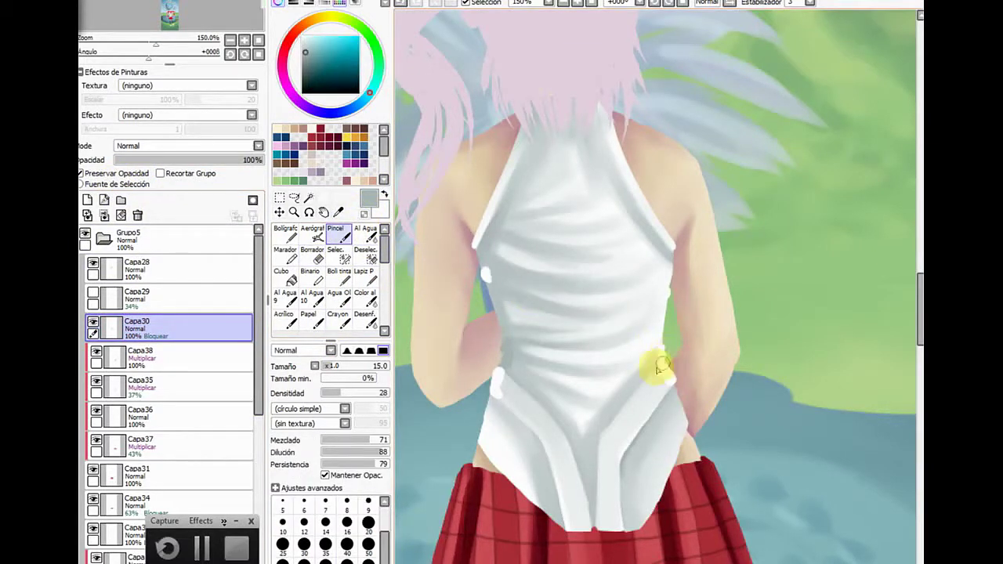
mouse_move(651, 370)
mouse_down()
mouse_move(673, 328)
mouse_move(661, 371)
mouse_move(619, 402)
mouse_move(674, 317)
mouse_up()
click(384, 194)
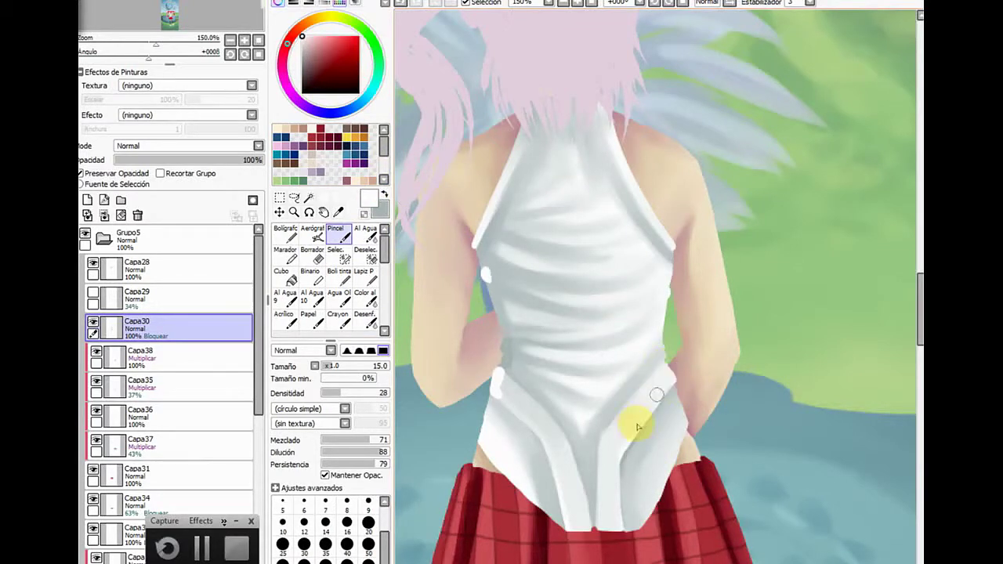
drag(494, 385, 541, 420)
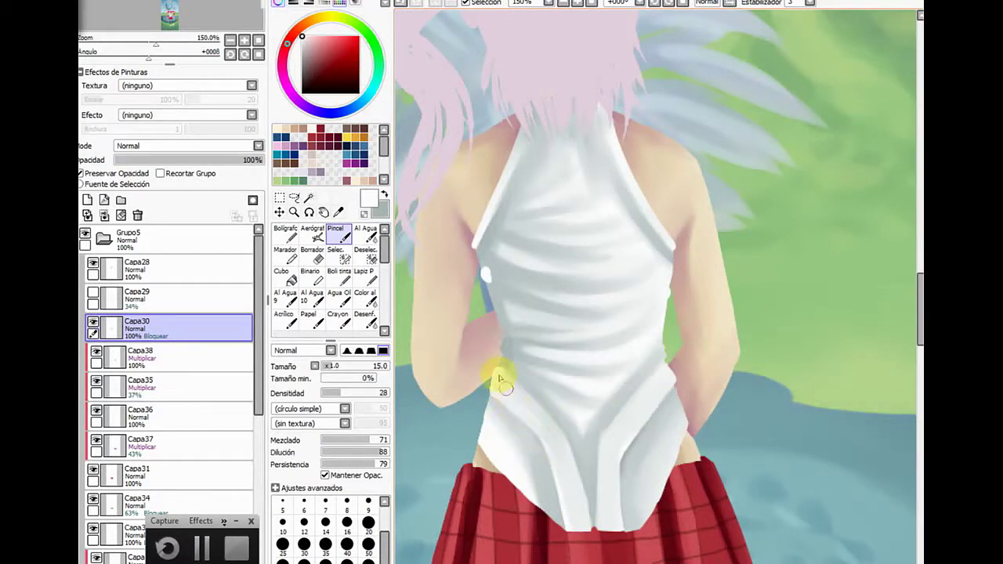
click(383, 195)
mouse_move(498, 337)
mouse_down()
mouse_move(557, 373)
mouse_move(504, 349)
mouse_move(520, 342)
mouse_move(499, 331)
mouse_move(557, 345)
mouse_up()
mouse_move(500, 308)
mouse_down()
mouse_move(479, 251)
mouse_move(490, 272)
mouse_move(609, 358)
mouse_up()
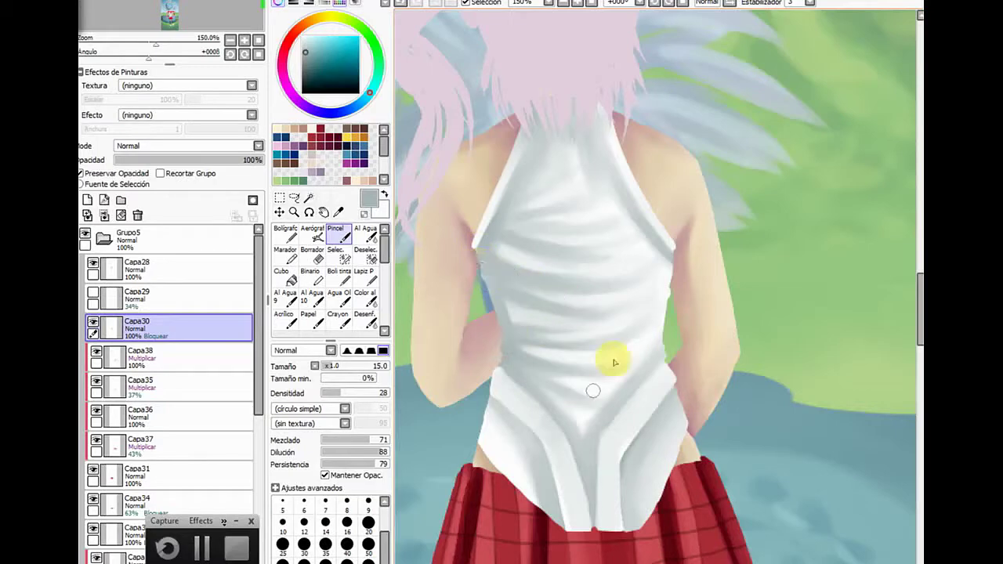
Strengthen the top's folds in white and grey-blue with the Pincel at density 58, and turn off the layer's opacity preservation
click(668, 3)
click(668, 3)
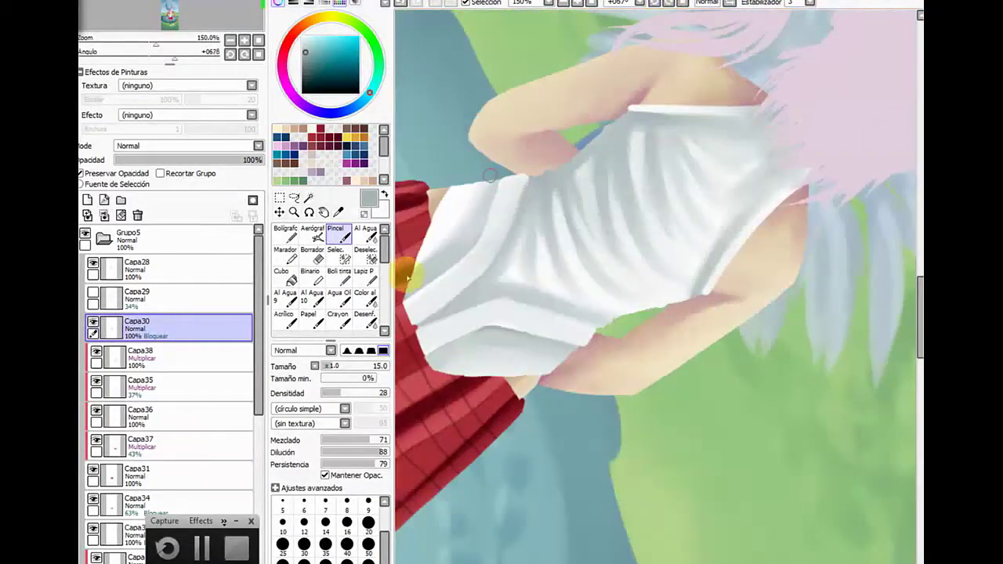
drag(341, 392, 359, 393)
click(385, 192)
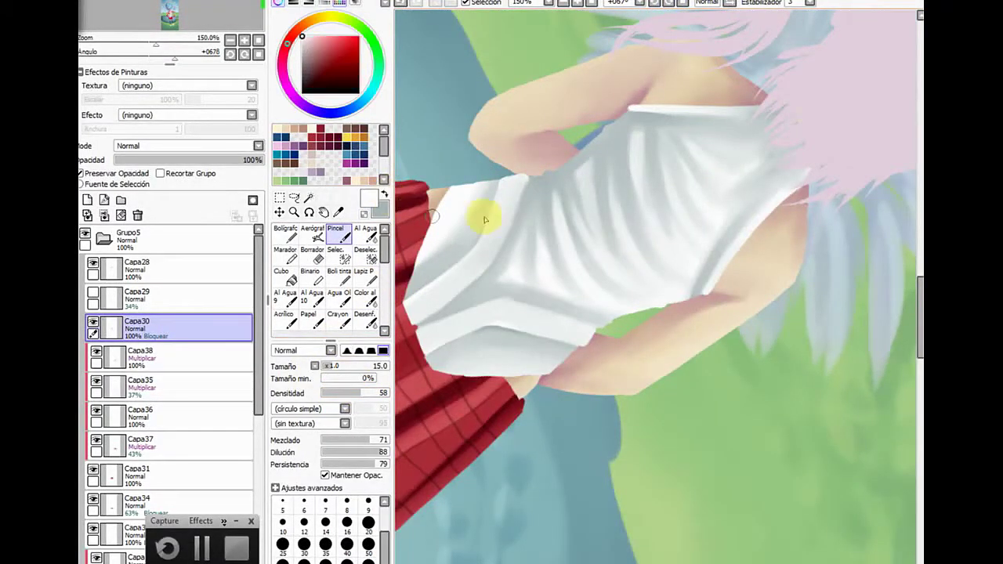
mouse_move(616, 212)
mouse_down()
mouse_move(612, 146)
mouse_move(614, 208)
mouse_up()
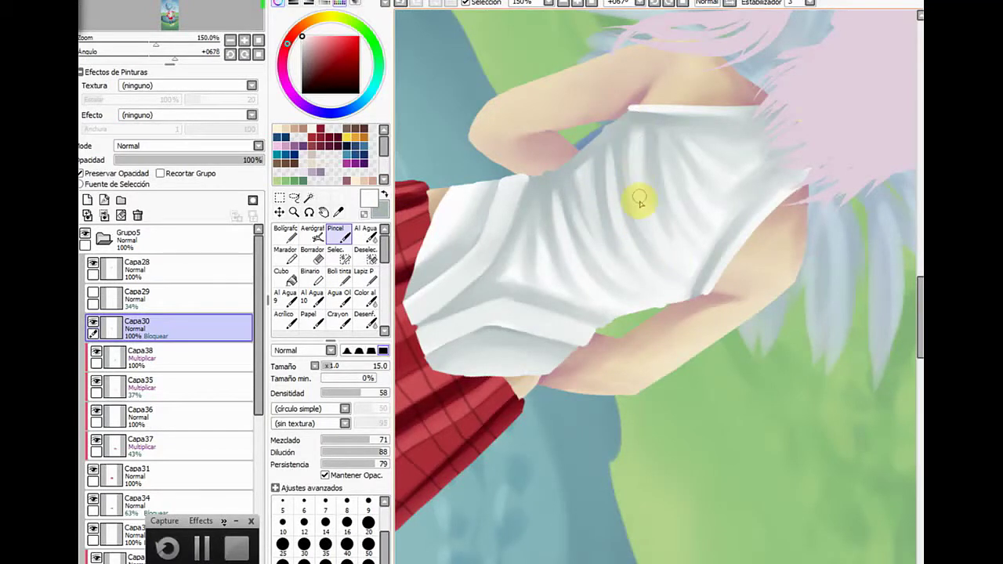
click(384, 193)
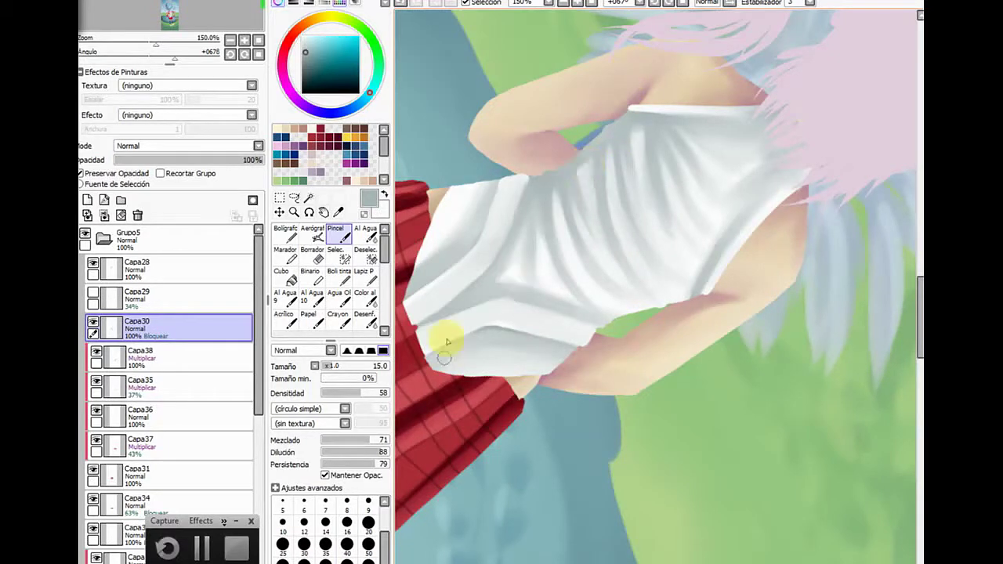
click(627, 3)
click(624, 30)
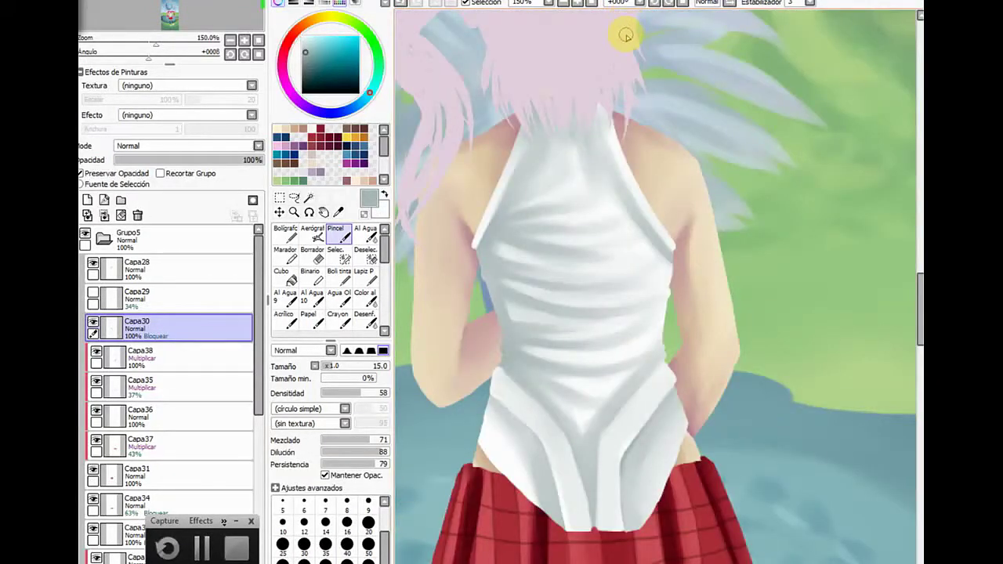
click(110, 173)
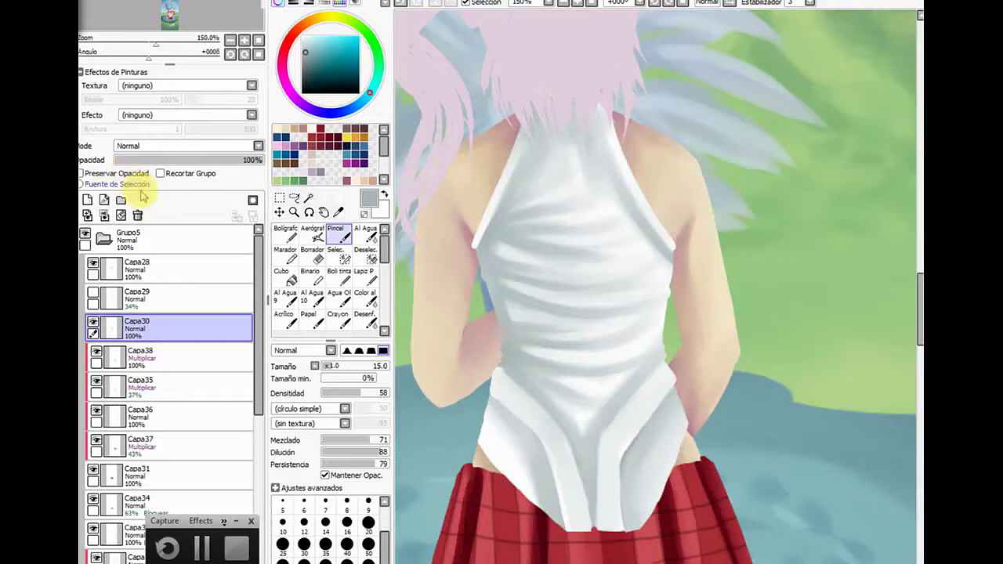
Try fading the top's right hip panel with the Borrador at size 42 and density 40, and undo the erasing
click(307, 259)
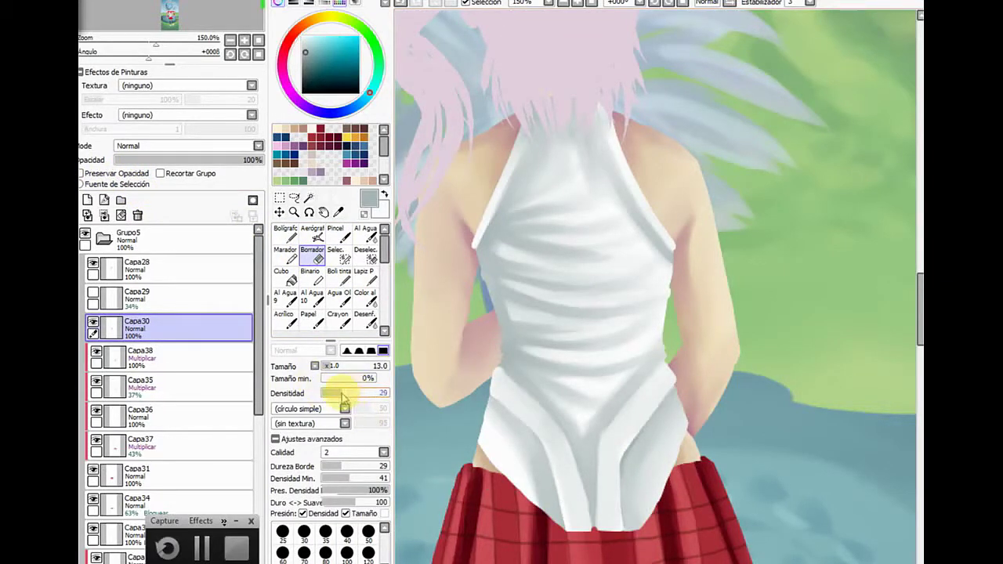
click(348, 394)
click(351, 366)
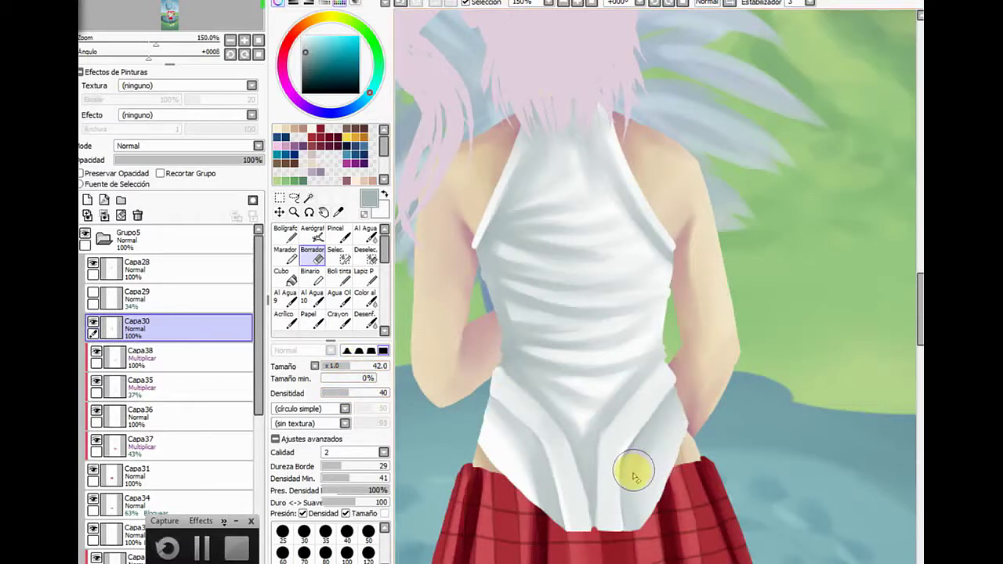
mouse_move(634, 472)
mouse_down()
mouse_move(619, 538)
mouse_move(654, 488)
mouse_move(643, 487)
mouse_move(685, 399)
mouse_move(662, 466)
mouse_up()
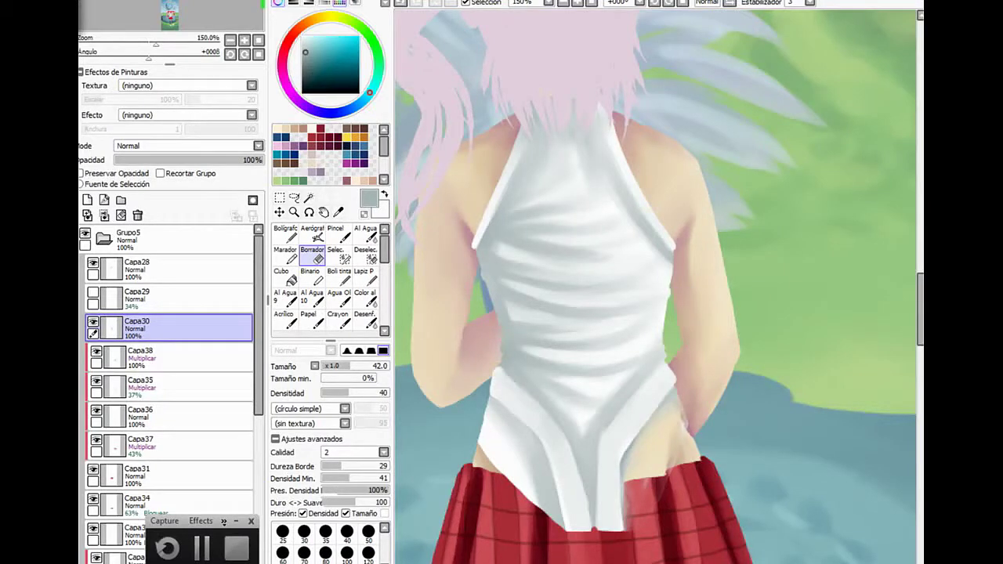
key(ctrl+z)
key(ctrl+z)
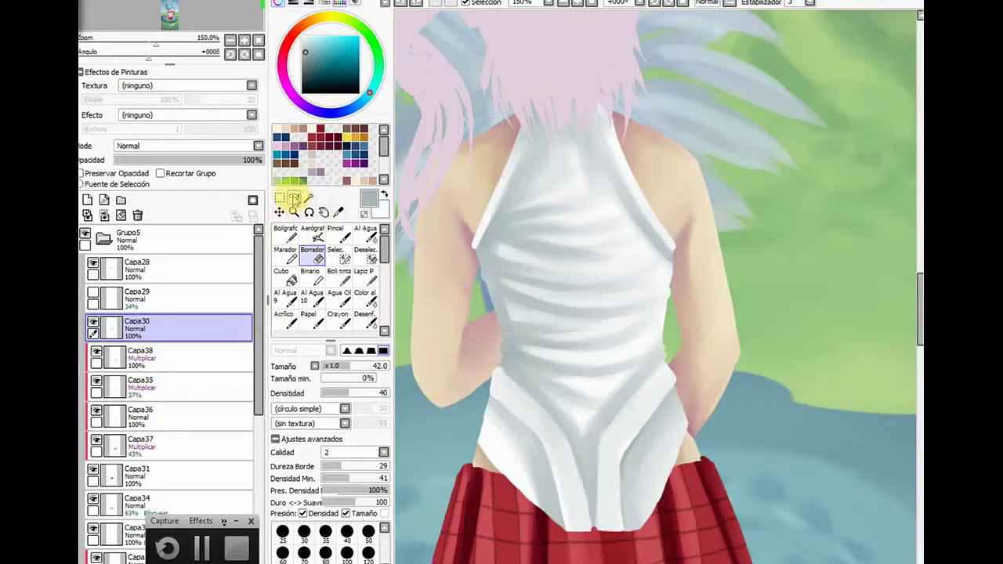
Lasso the top's right hip panel on Capa30, cut it out and paste it onto a new layer
click(294, 198)
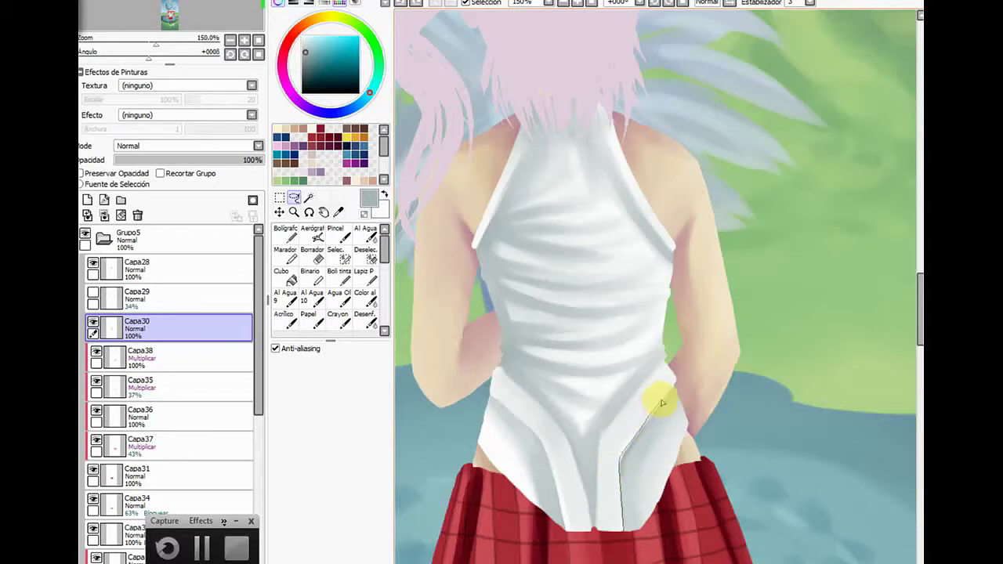
mouse_move(676, 386)
mouse_down()
mouse_move(698, 441)
mouse_move(692, 496)
mouse_move(660, 540)
mouse_move(617, 549)
mouse_up()
click(225, 161)
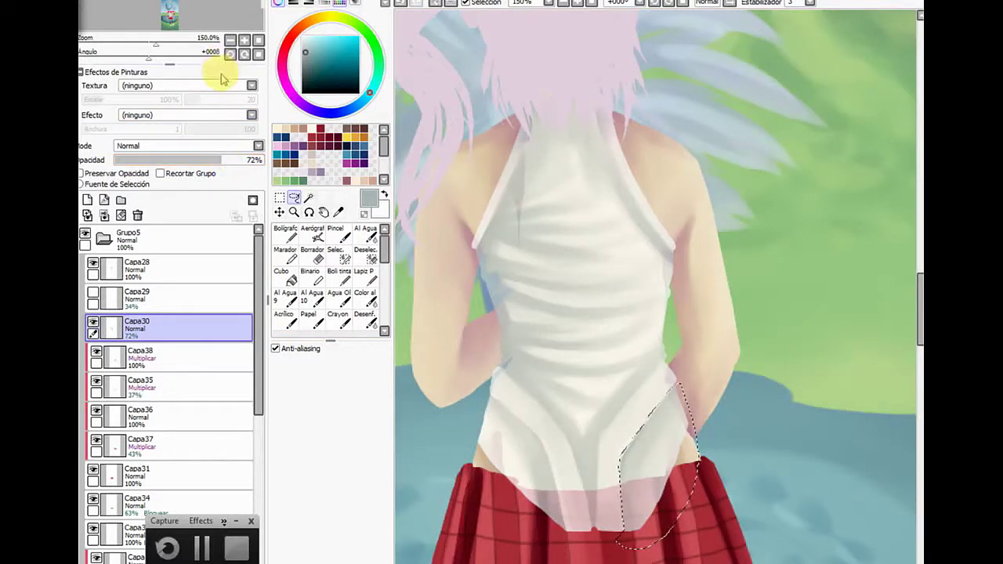
key(ctrl+z)
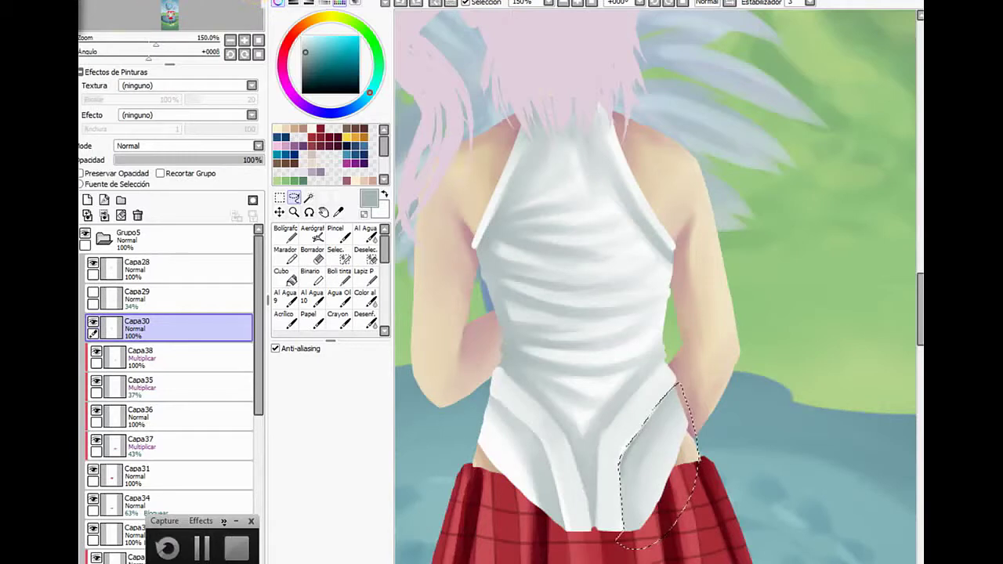
click(152, 2)
click(155, 28)
click(149, 1)
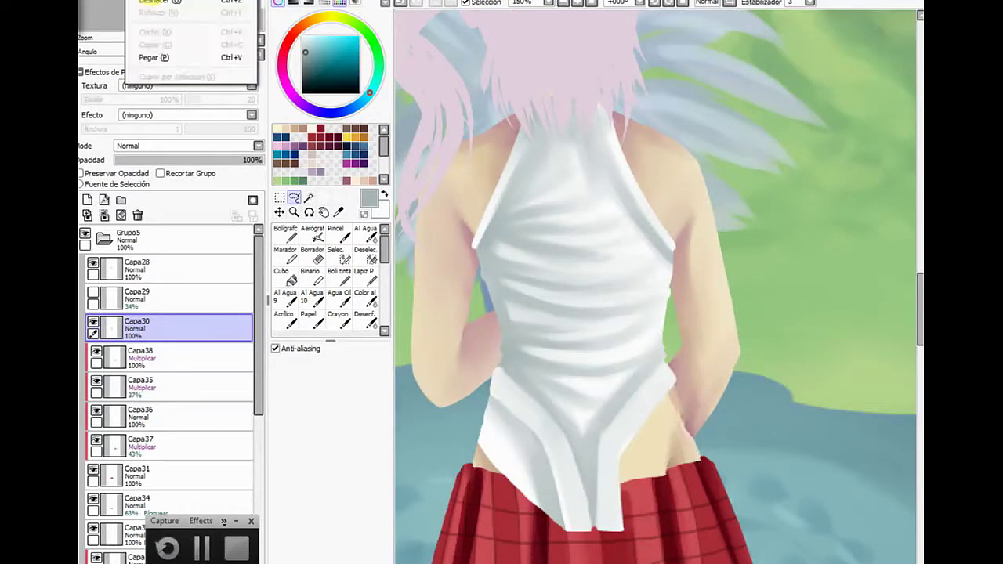
click(155, 58)
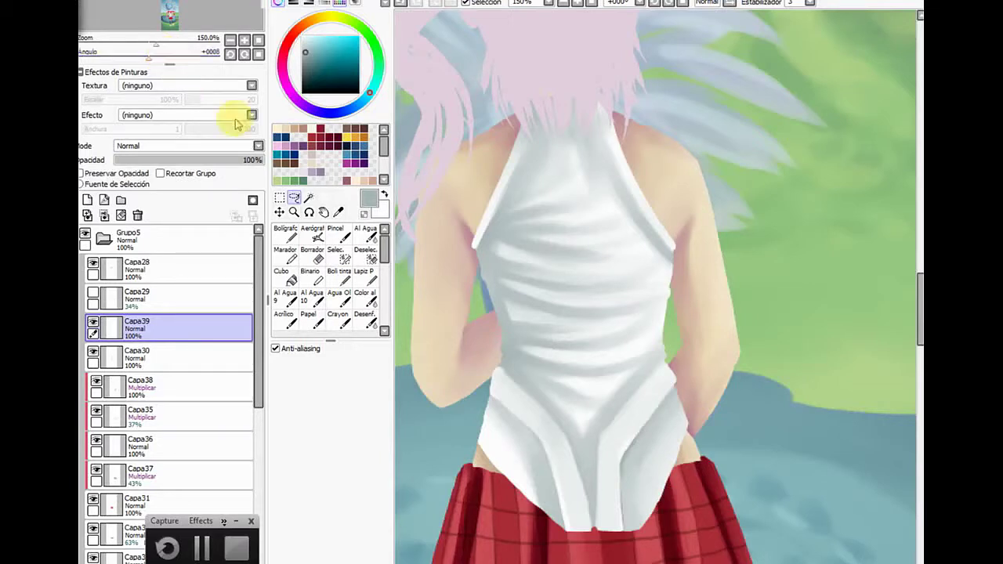
Align the pasted right hip panel with the top and lower its layer's opacity to 81%
click(279, 211)
mouse_move(641, 492)
mouse_down()
mouse_move(650, 491)
mouse_move(638, 477)
mouse_move(643, 491)
mouse_up()
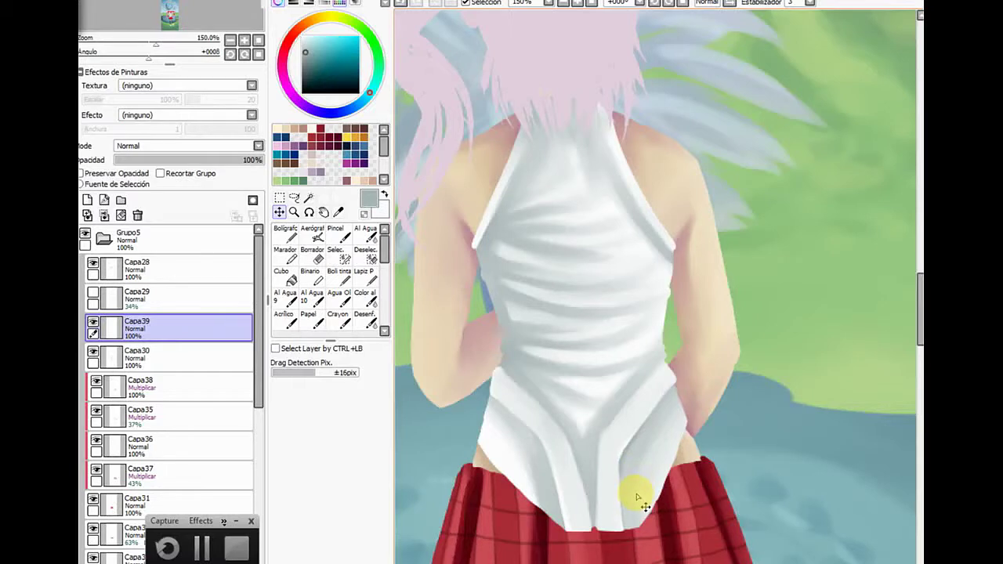
drag(259, 160, 237, 162)
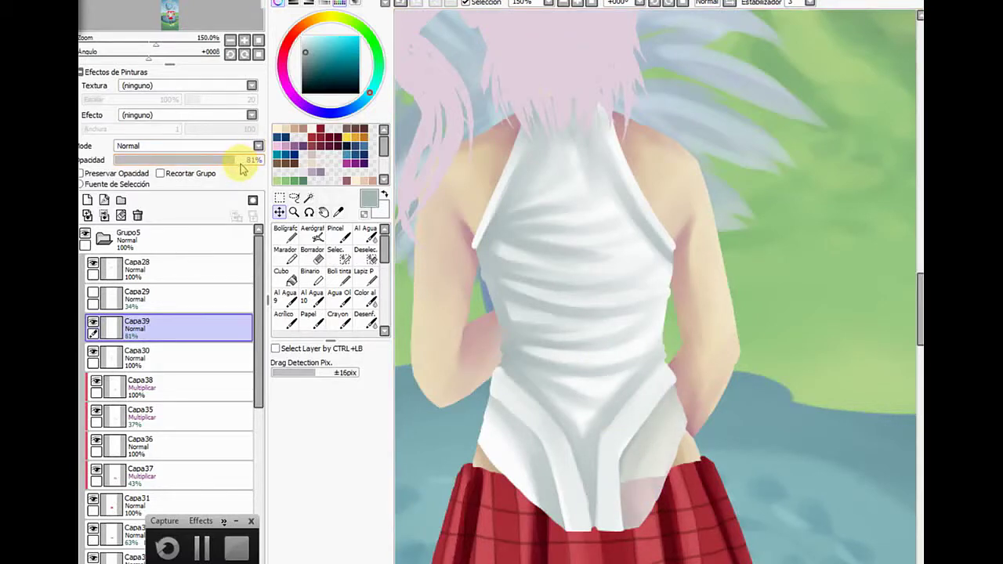
Clean the top's right waist and hip edge on Capa30 with the Borrador at size 29, raising its density to 100
click(183, 353)
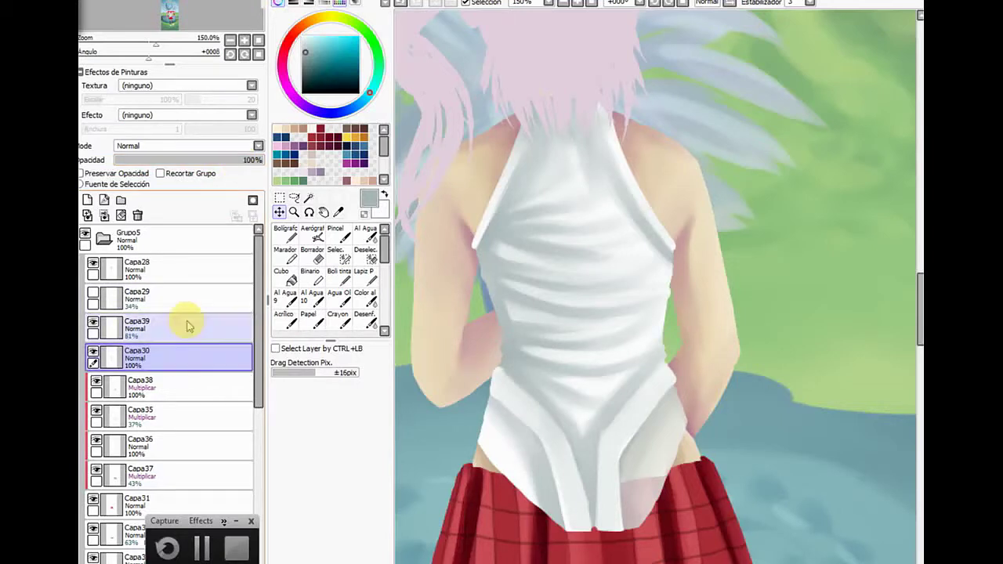
click(93, 353)
click(93, 353)
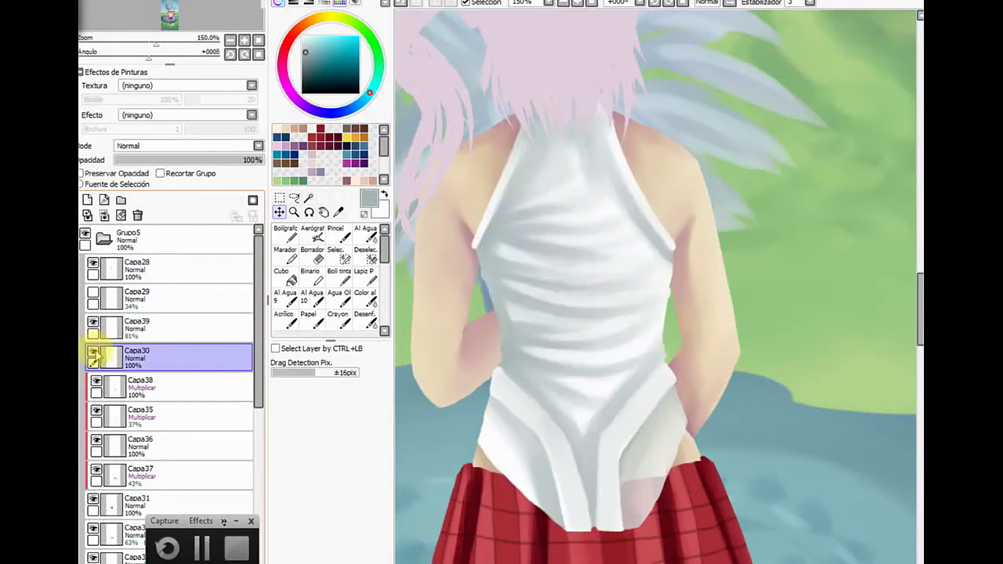
click(313, 257)
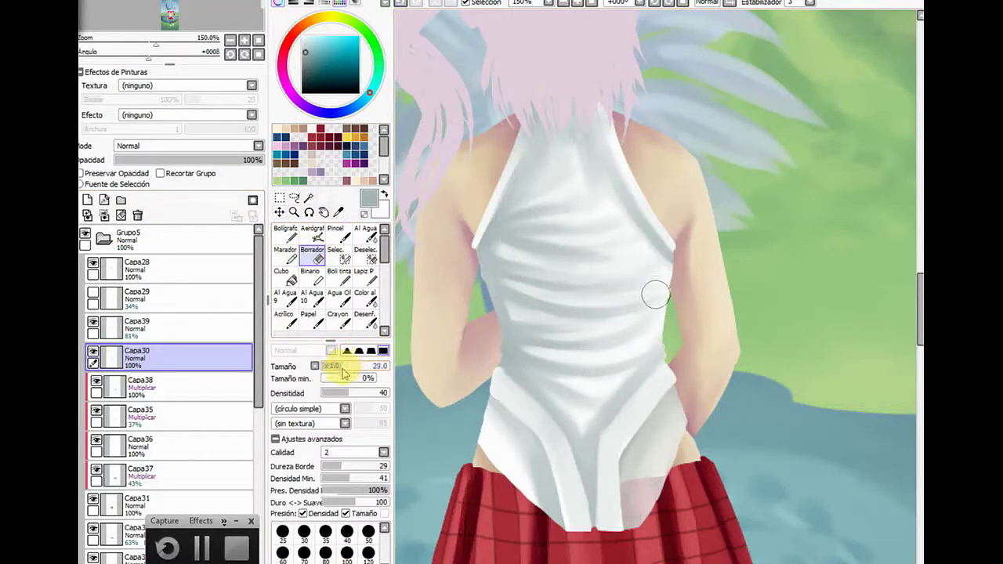
click(684, 379)
mouse_move(678, 364)
mouse_down()
mouse_move(694, 470)
mouse_move(679, 486)
mouse_move(692, 482)
mouse_up()
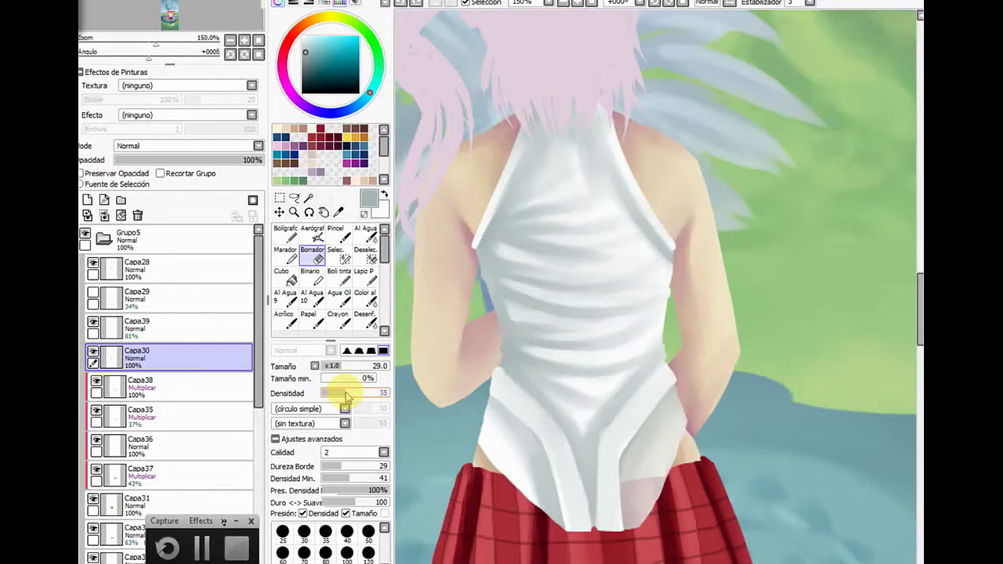
mouse_move(347, 398)
mouse_down()
mouse_move(417, 402)
mouse_move(683, 360)
mouse_move(692, 399)
mouse_up()
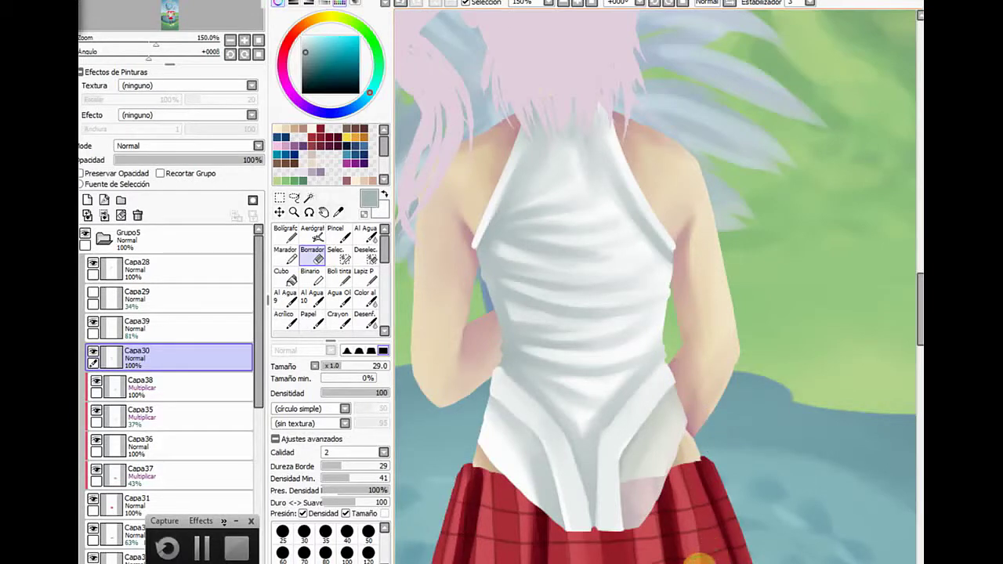
click(160, 274)
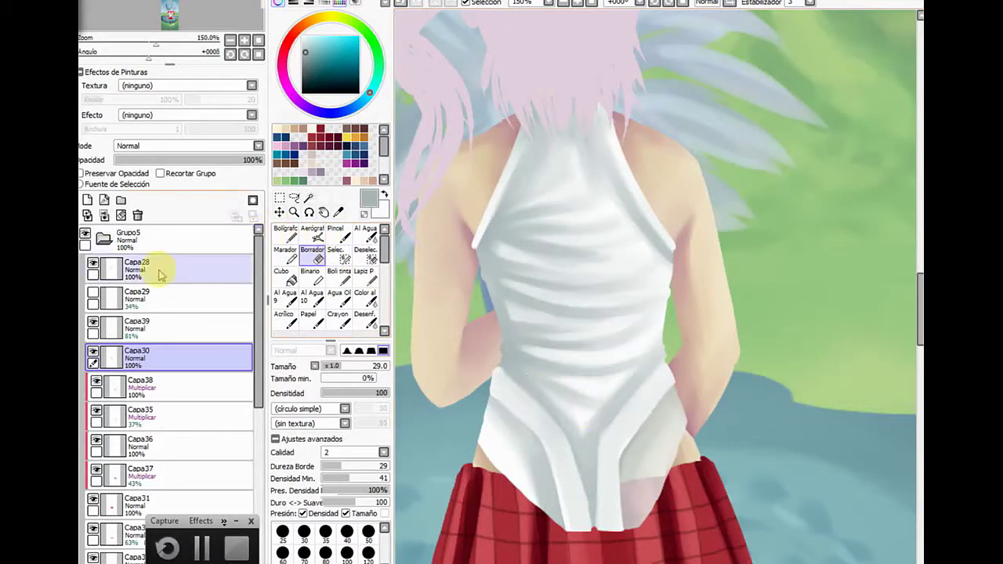
Lasso the top's left hip panel on Capa30, cut and paste it onto a new layer, and move it back into place
click(295, 197)
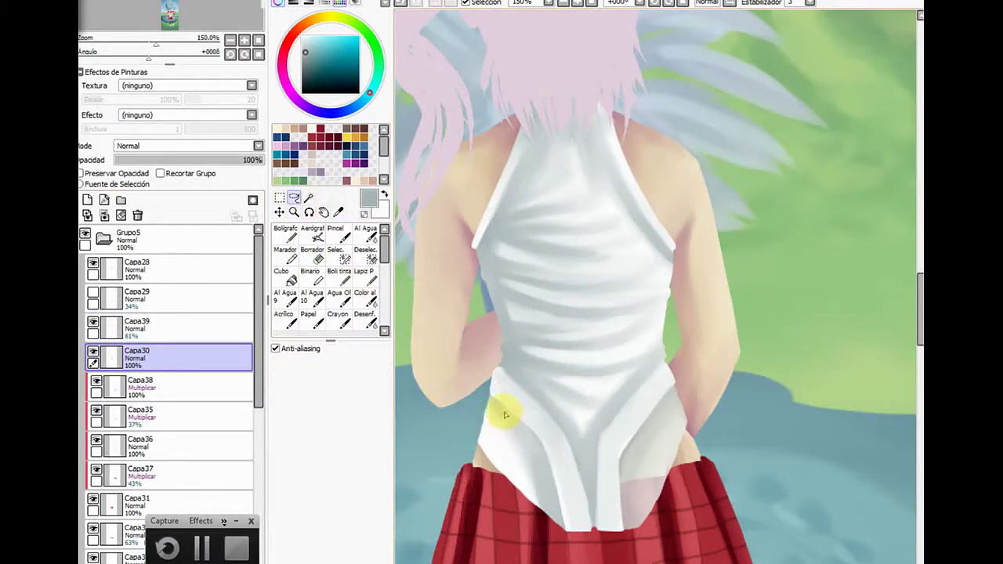
drag(506, 416, 492, 402)
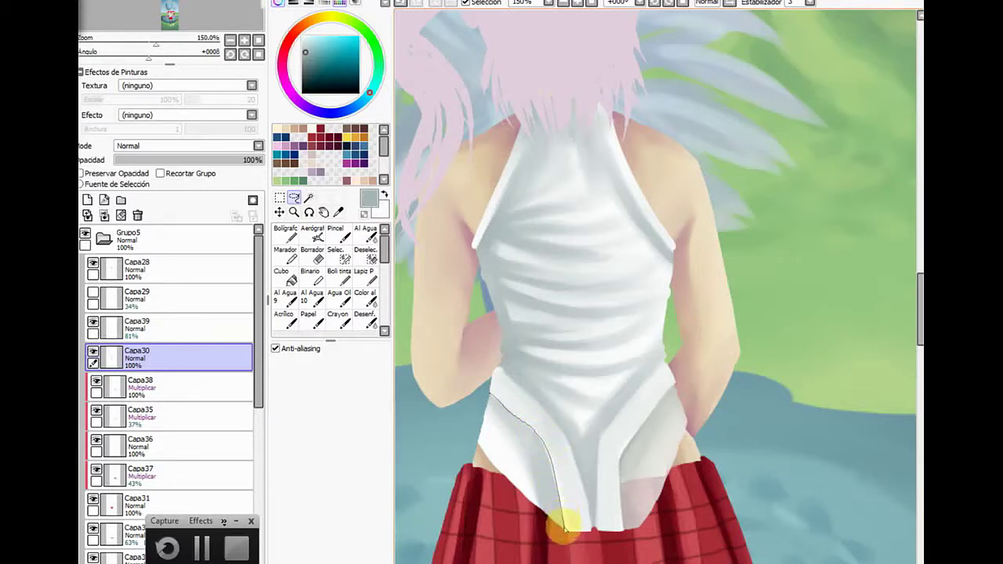
mouse_move(559, 537)
mouse_down()
mouse_move(468, 483)
mouse_move(490, 396)
mouse_up()
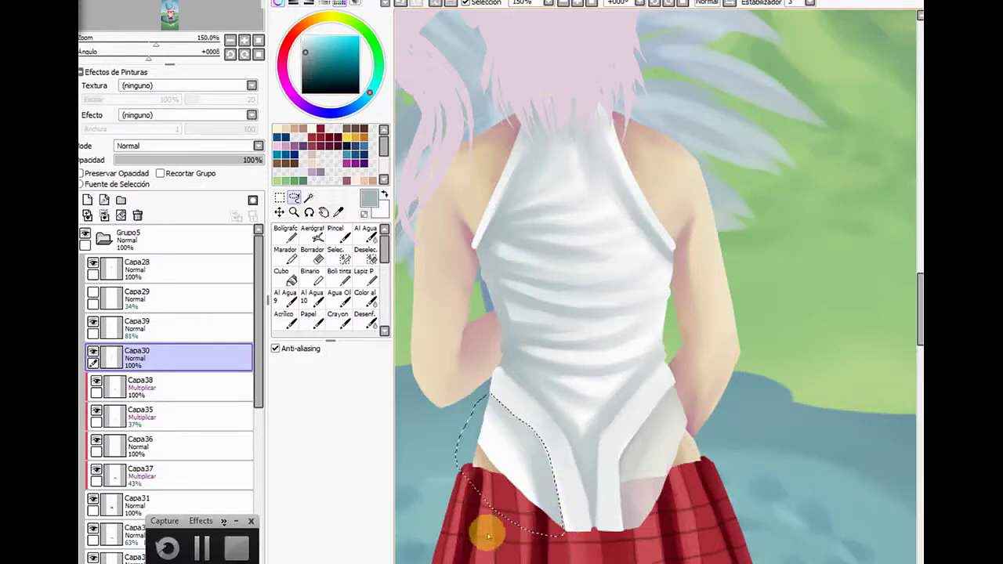
click(145, 1)
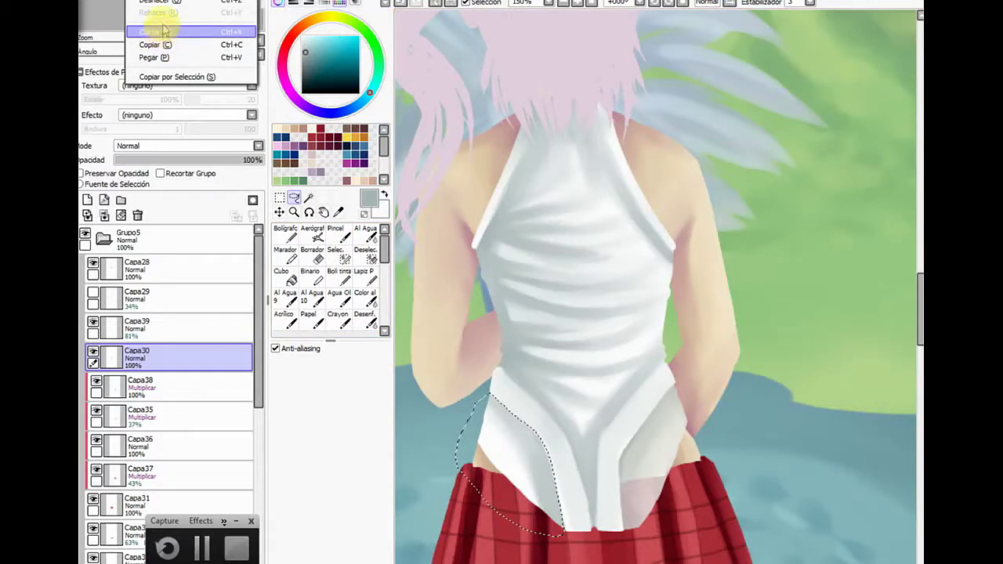
click(160, 32)
click(145, 1)
click(155, 57)
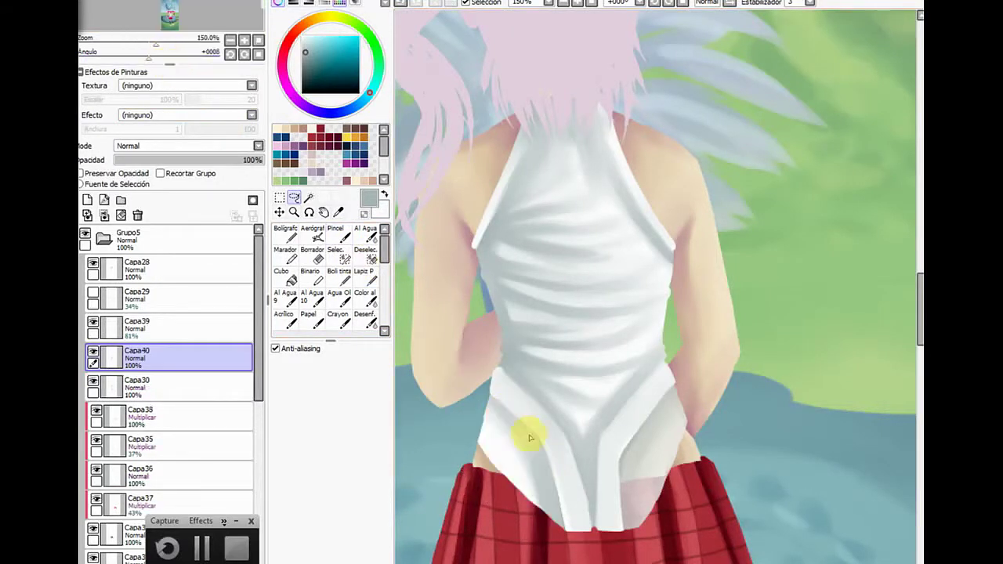
click(279, 212)
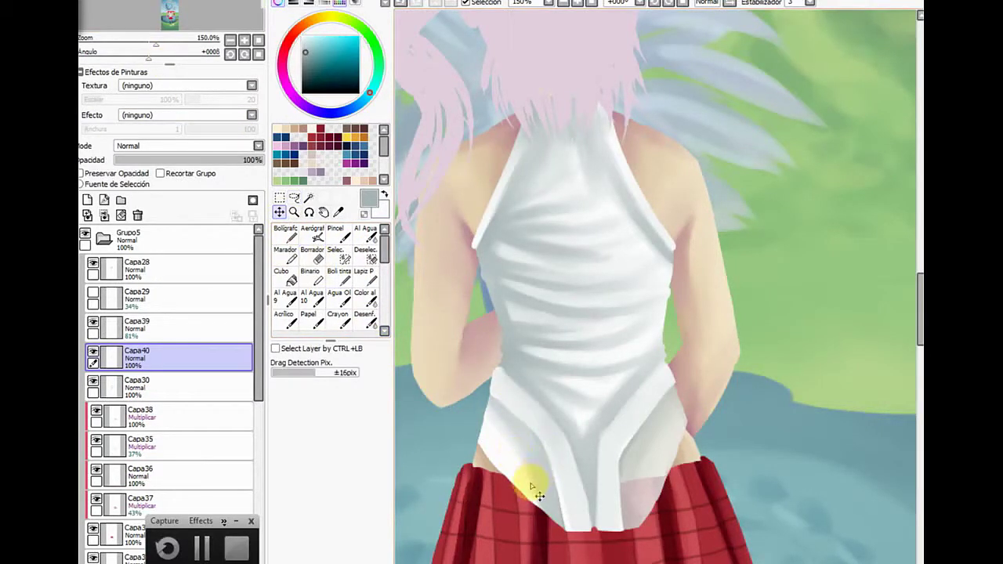
mouse_move(546, 496)
mouse_down()
mouse_move(530, 491)
mouse_move(538, 499)
mouse_up()
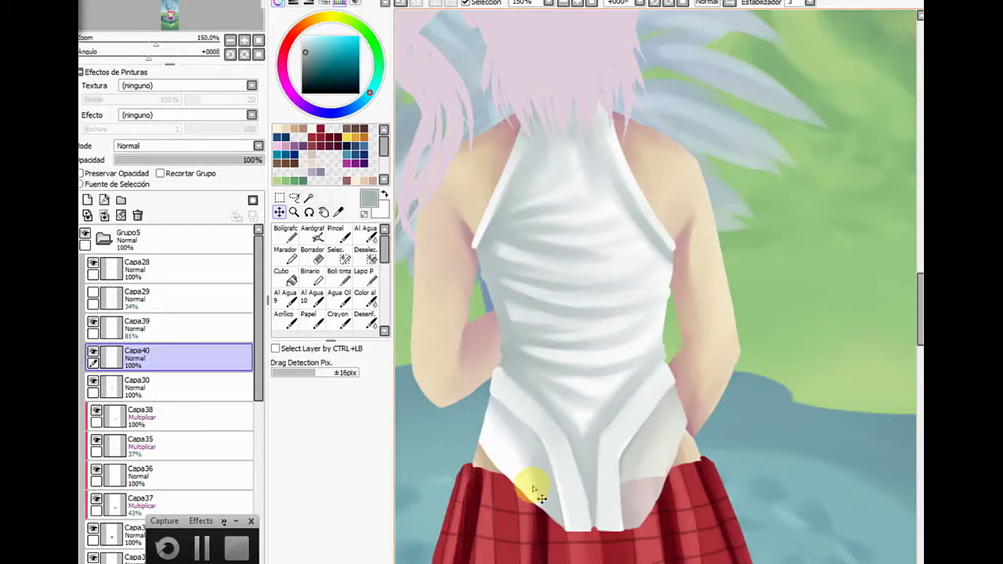
Lower the opacity of the left hip panel's layer, Capa40, to 81%
click(186, 165)
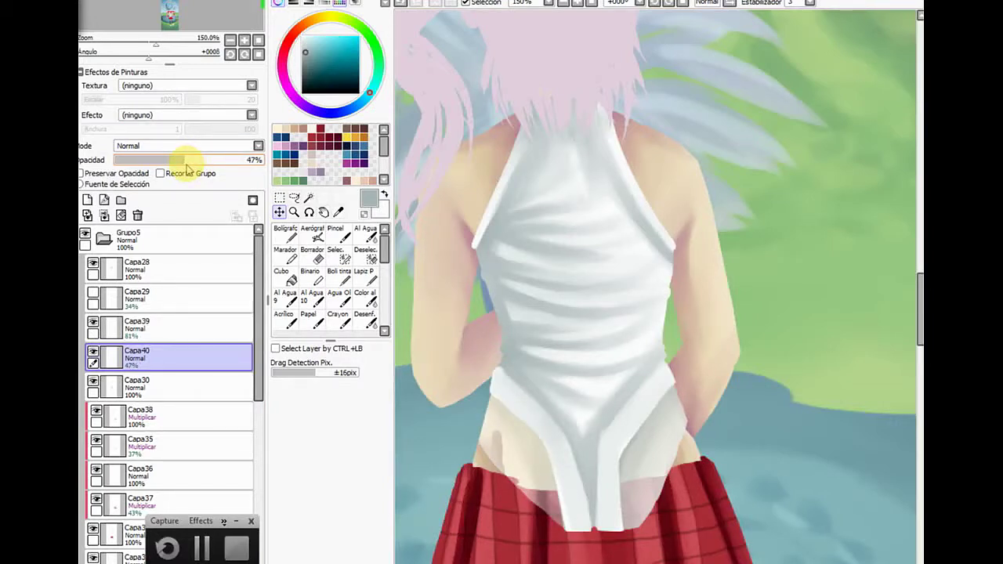
drag(197, 162, 233, 165)
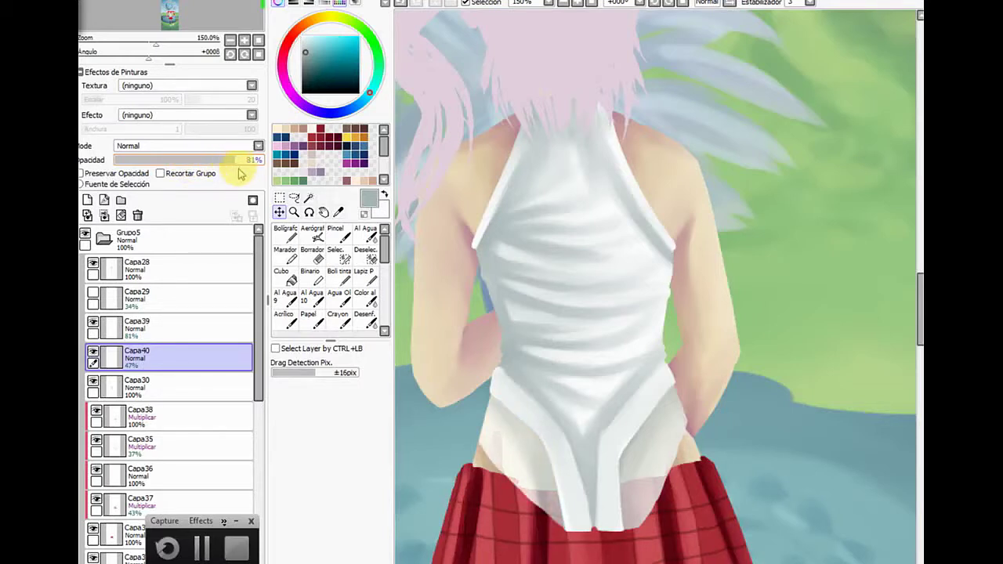
drag(241, 174, 242, 180)
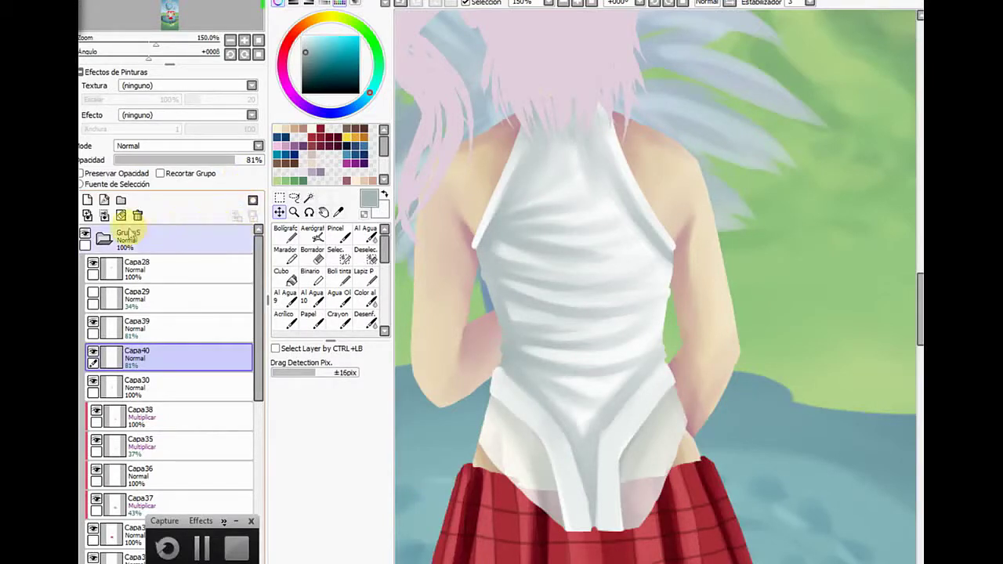
Select the red skirt's layer, sample the skirt's light red for the Bolígrafo, and enable Preservar Opacidad on that layer
click(110, 534)
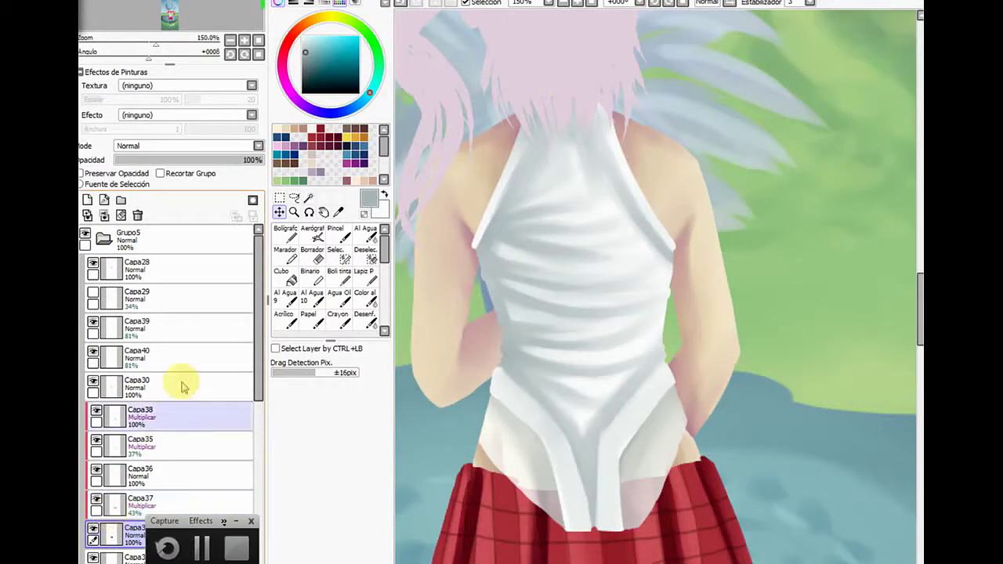
click(339, 212)
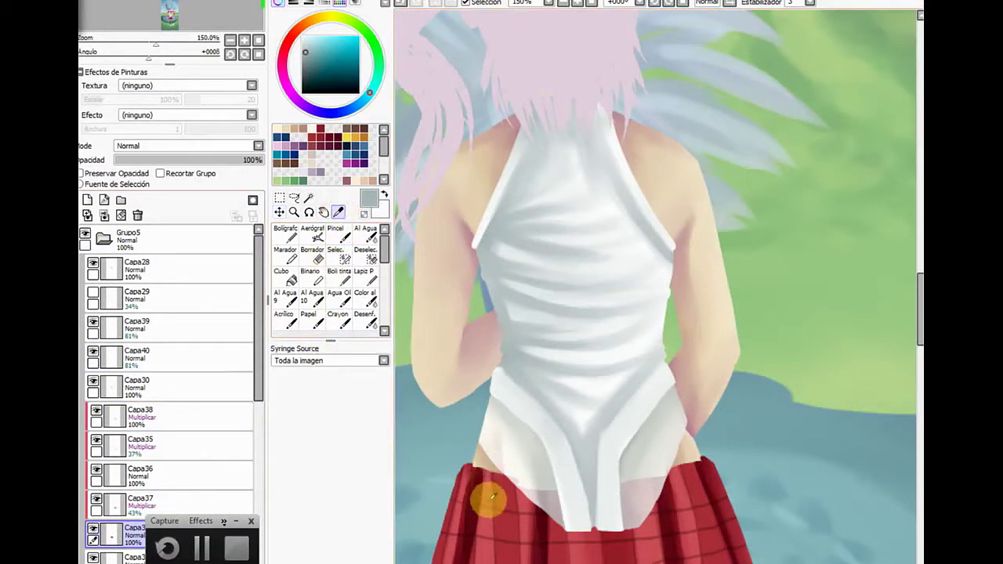
click(492, 495)
click(286, 234)
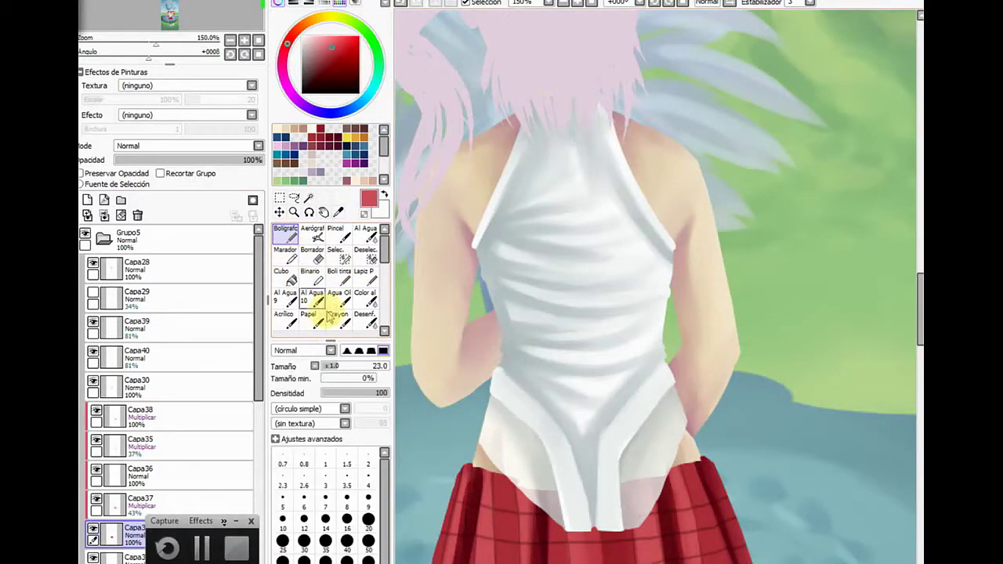
click(169, 421)
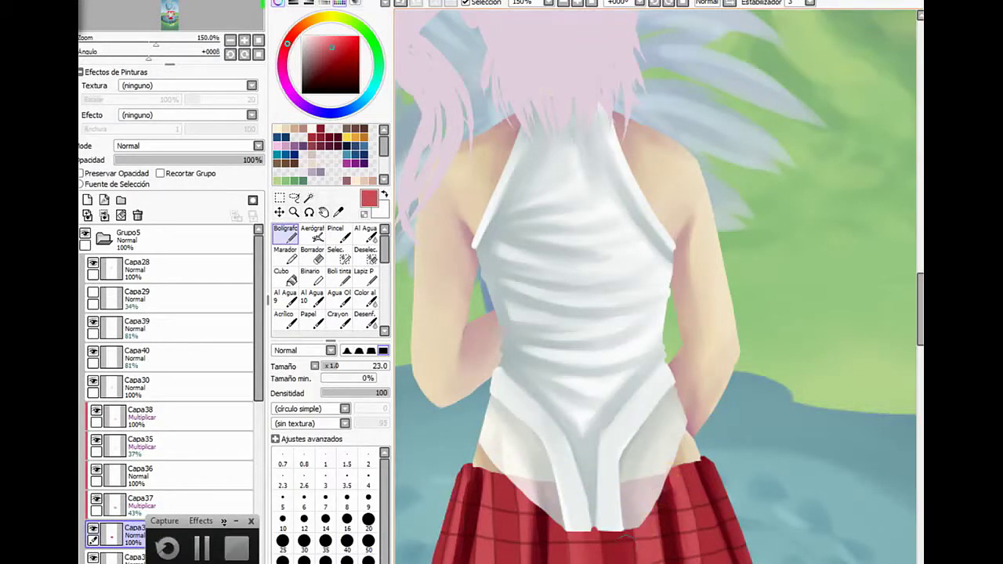
mouse_move(596, 549)
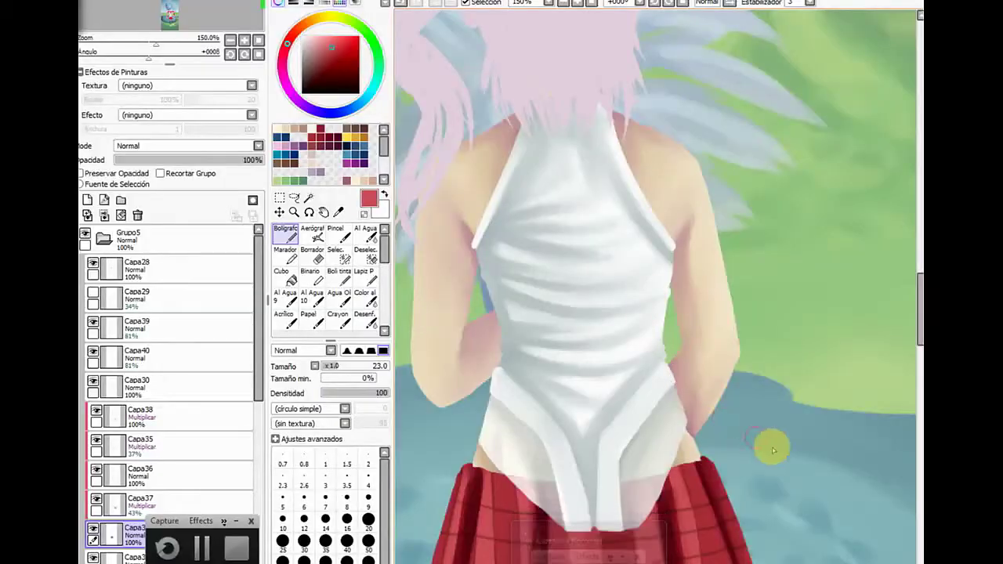
scroll(913, 330, down, 5)
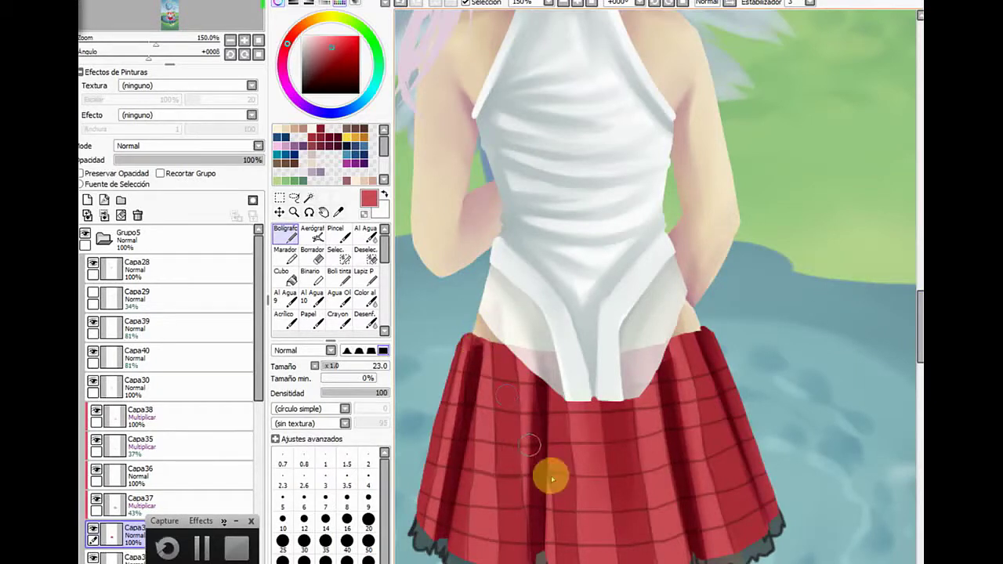
click(94, 174)
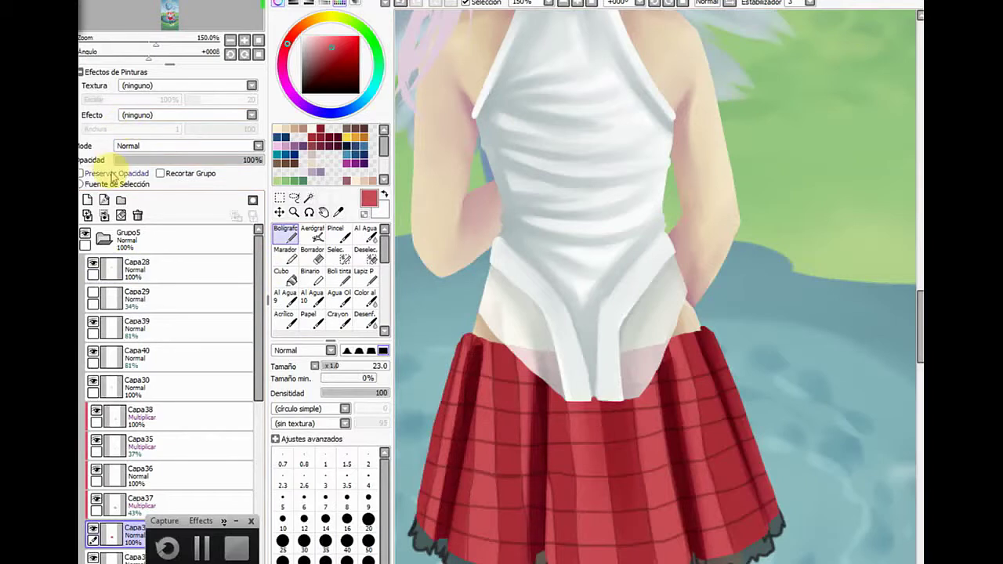
Sample the skirt's dark red and paint deeper shadows along its left, centre and right pleats with the Bolígrafo
click(338, 212)
click(551, 402)
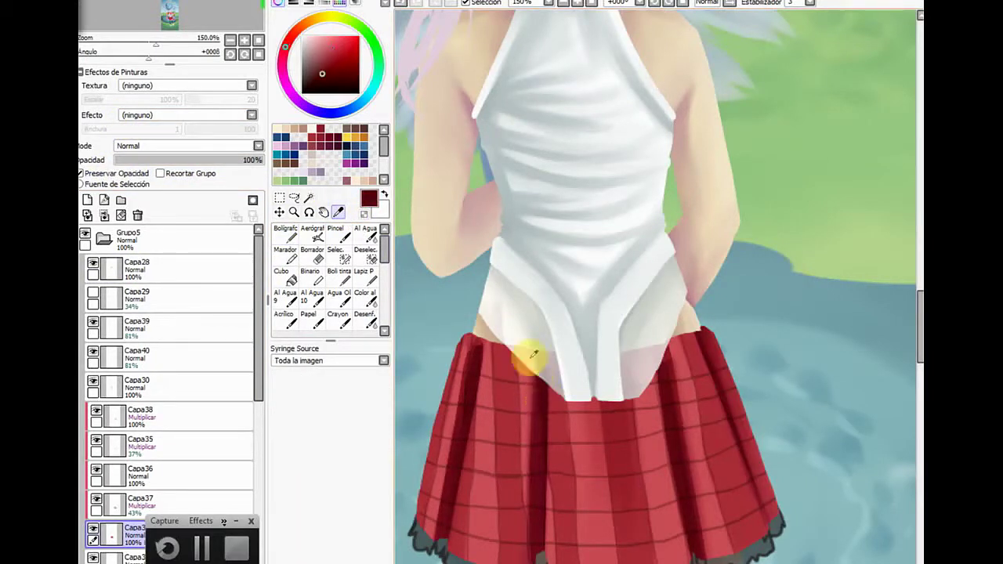
key(n)
mouse_move(537, 440)
mouse_down()
mouse_move(538, 395)
mouse_move(541, 559)
mouse_move(542, 490)
mouse_move(533, 542)
mouse_up()
mouse_move(475, 334)
mouse_down()
mouse_move(477, 324)
mouse_move(448, 504)
mouse_move(455, 455)
mouse_move(447, 486)
mouse_up()
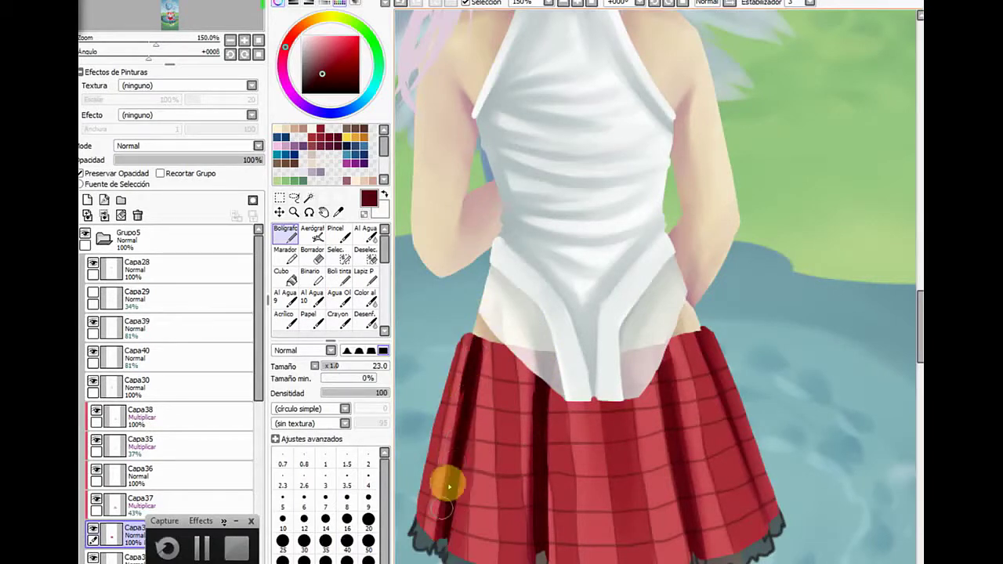
mouse_move(651, 374)
mouse_down()
mouse_move(669, 397)
mouse_move(663, 357)
mouse_move(675, 410)
mouse_move(666, 356)
mouse_move(689, 487)
mouse_move(661, 350)
mouse_move(697, 540)
mouse_move(676, 435)
mouse_move(689, 503)
mouse_move(711, 345)
mouse_move(697, 326)
mouse_move(745, 457)
mouse_move(730, 430)
mouse_up()
Soften the dark pleat shadows across the skirt with the Pincel at size 15 and density 22, including its right edge
click(334, 234)
mouse_move(473, 343)
mouse_down()
mouse_move(338, 394)
mouse_move(483, 367)
mouse_move(479, 352)
mouse_move(453, 467)
mouse_move(476, 344)
mouse_move(450, 435)
mouse_move(438, 559)
mouse_move(471, 399)
mouse_move(446, 528)
mouse_up()
click(336, 393)
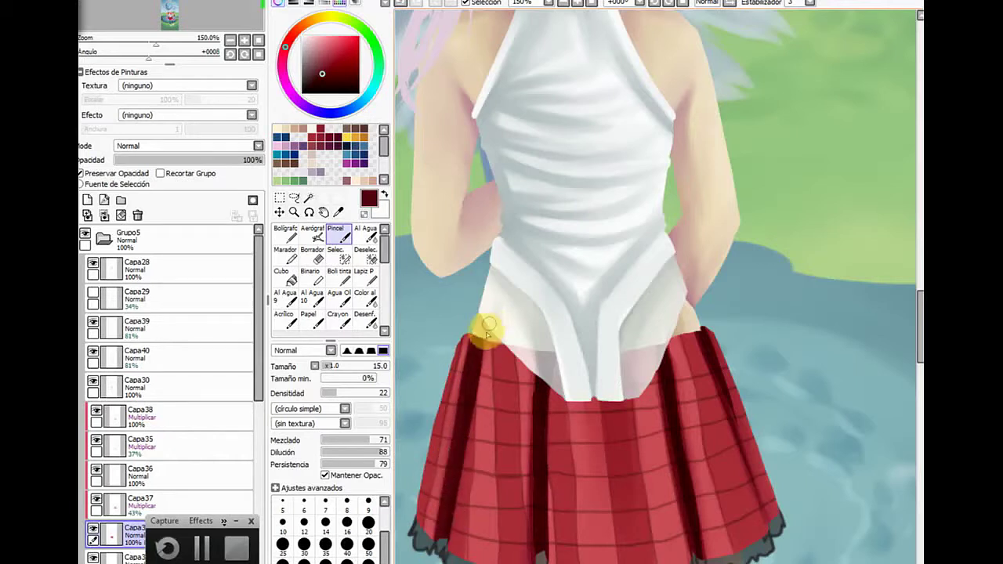
drag(538, 342, 537, 558)
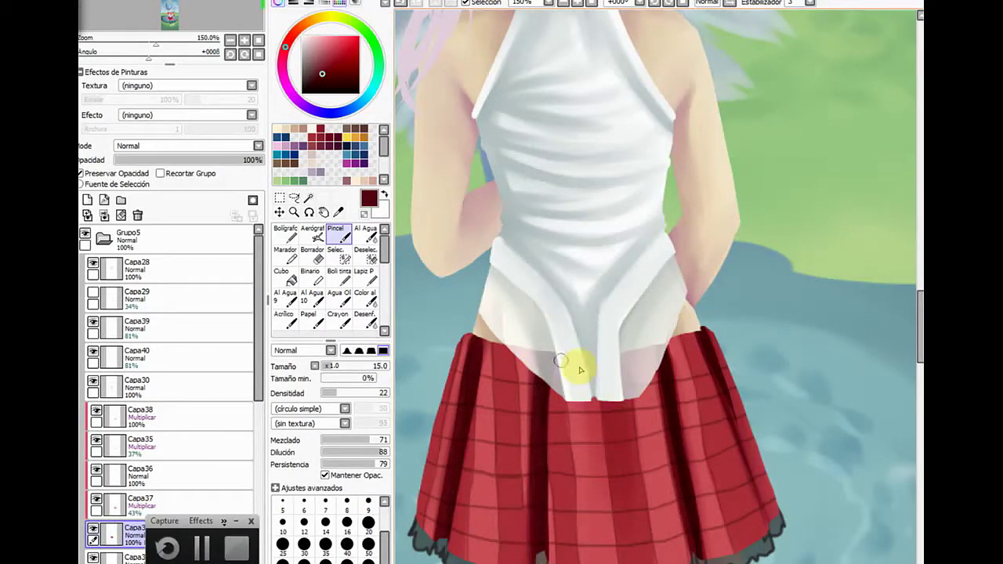
mouse_move(666, 375)
mouse_down()
mouse_move(699, 555)
mouse_move(698, 546)
mouse_up()
drag(663, 337, 676, 493)
drag(700, 327, 744, 448)
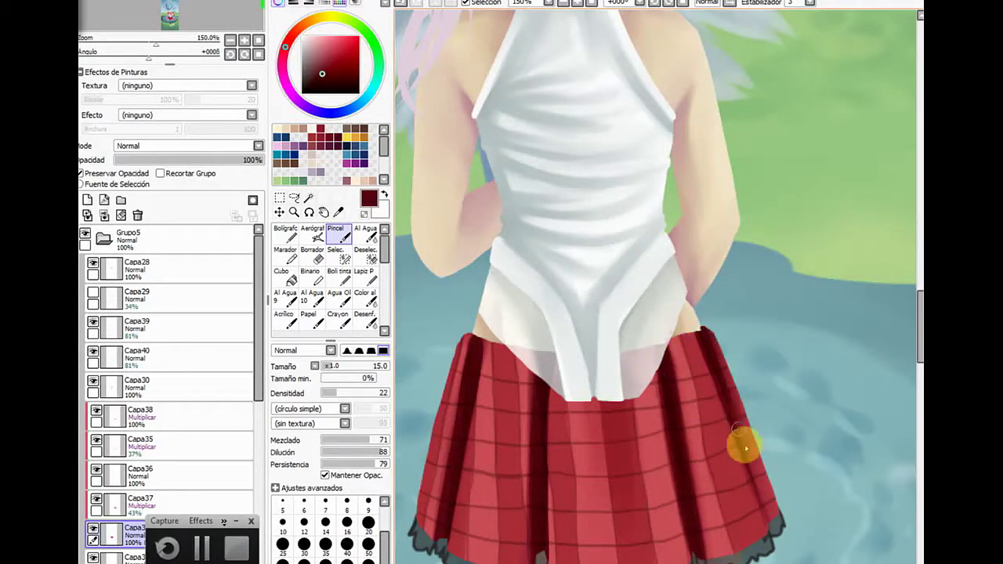
drag(701, 329, 768, 506)
mouse_move(747, 552)
mouse_down()
mouse_move(736, 540)
mouse_move(758, 561)
mouse_move(733, 523)
mouse_up()
Sample the skirt's light red and blend it into the left pleats with the Pincel
click(374, 181)
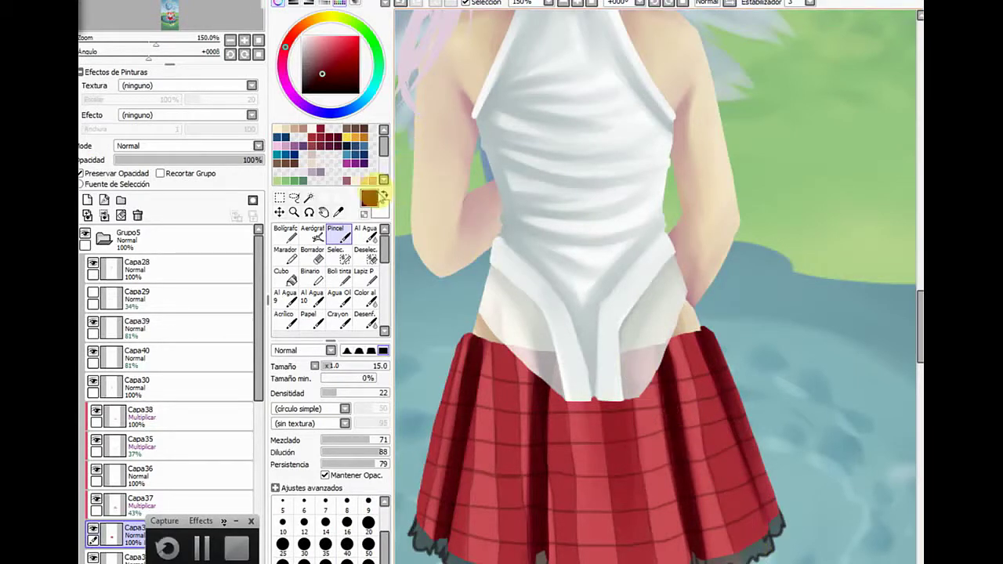
click(339, 212)
click(478, 396)
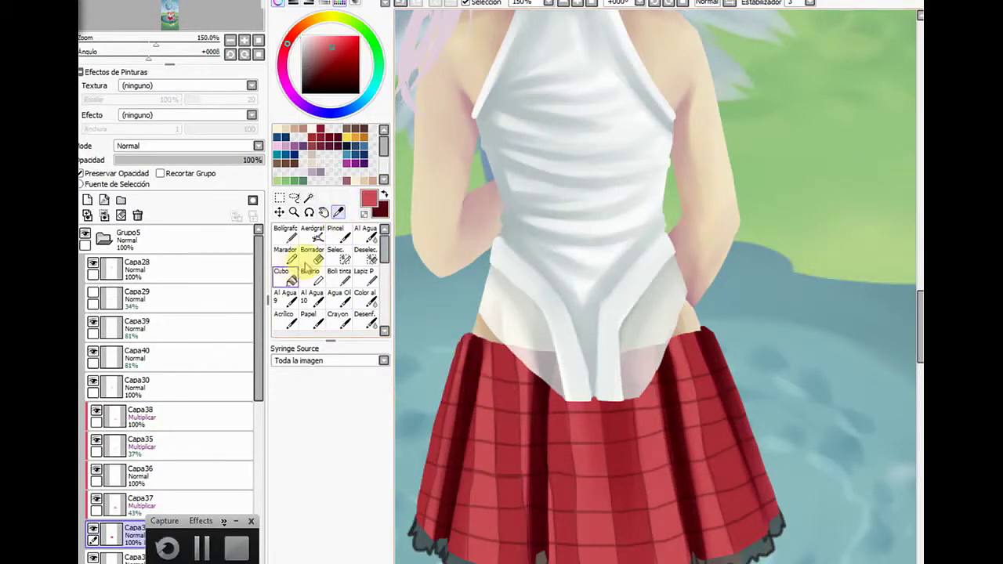
click(338, 237)
mouse_move(448, 361)
mouse_down()
mouse_move(460, 330)
mouse_move(437, 472)
mouse_move(458, 371)
mouse_move(492, 323)
mouse_move(467, 497)
mouse_move(519, 446)
mouse_move(521, 392)
mouse_move(514, 559)
mouse_move(689, 358)
mouse_move(694, 437)
mouse_move(674, 361)
mouse_move(699, 462)
mouse_move(686, 404)
mouse_move(698, 474)
mouse_move(685, 523)
mouse_move(510, 410)
mouse_up()
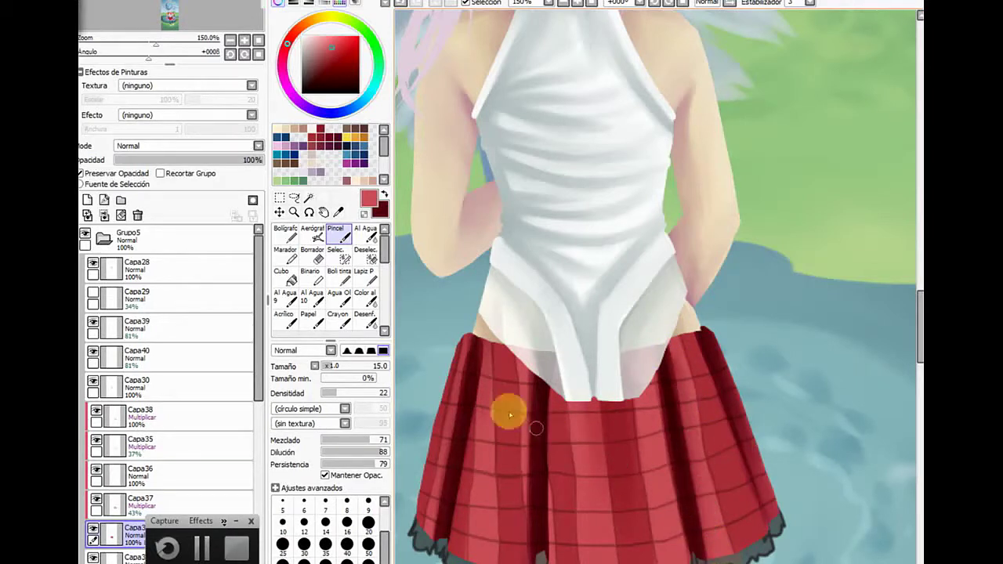
Deepen the skirt's right-edge fold in dark red with the Bolígrafo at size 23, and soften it with the Pincel
click(384, 194)
click(288, 232)
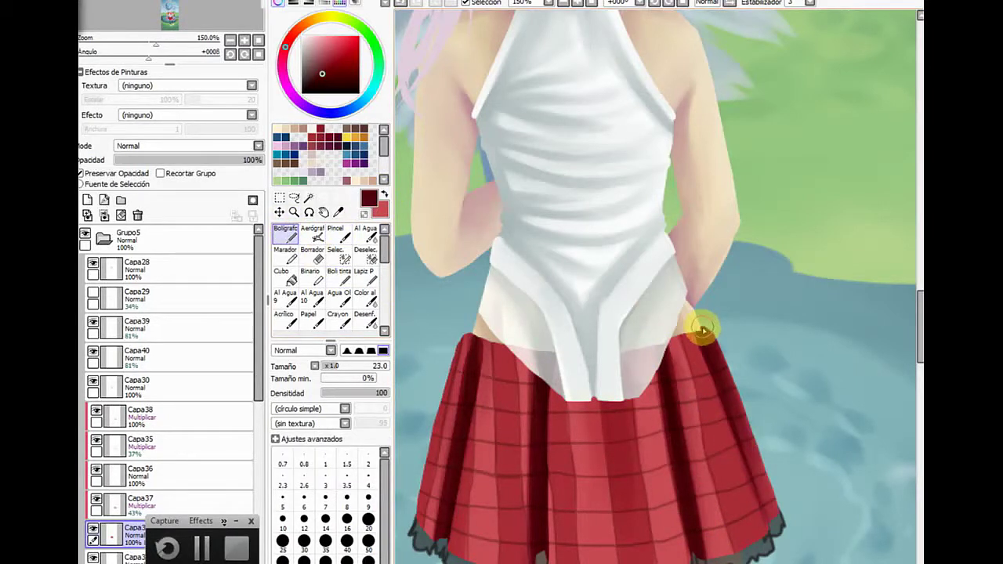
mouse_move(703, 332)
mouse_down()
mouse_move(712, 365)
mouse_move(699, 329)
mouse_move(732, 413)
mouse_up()
click(335, 232)
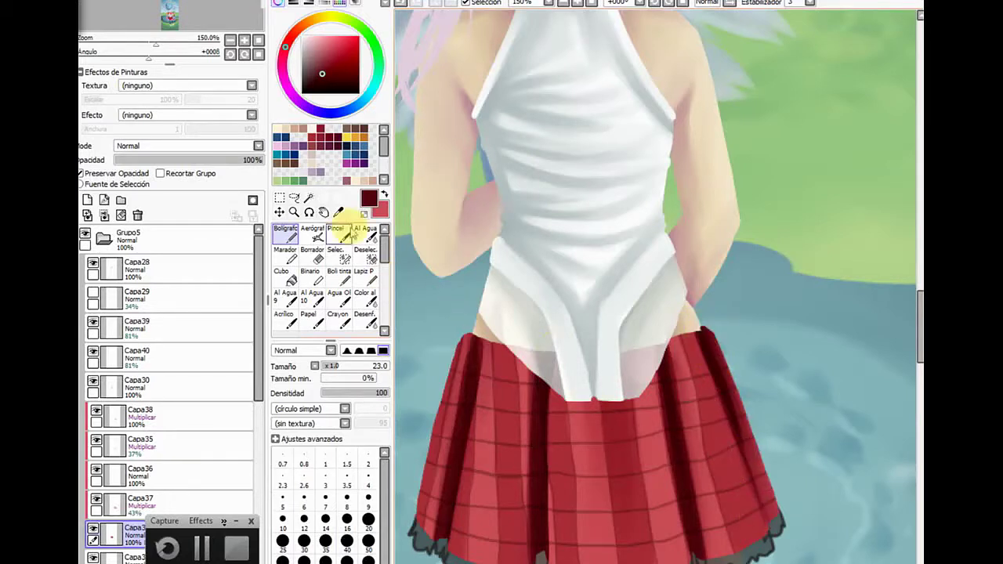
mouse_move(688, 338)
mouse_down()
mouse_move(723, 362)
mouse_move(744, 438)
mouse_move(693, 320)
mouse_move(782, 544)
mouse_move(727, 490)
mouse_up()
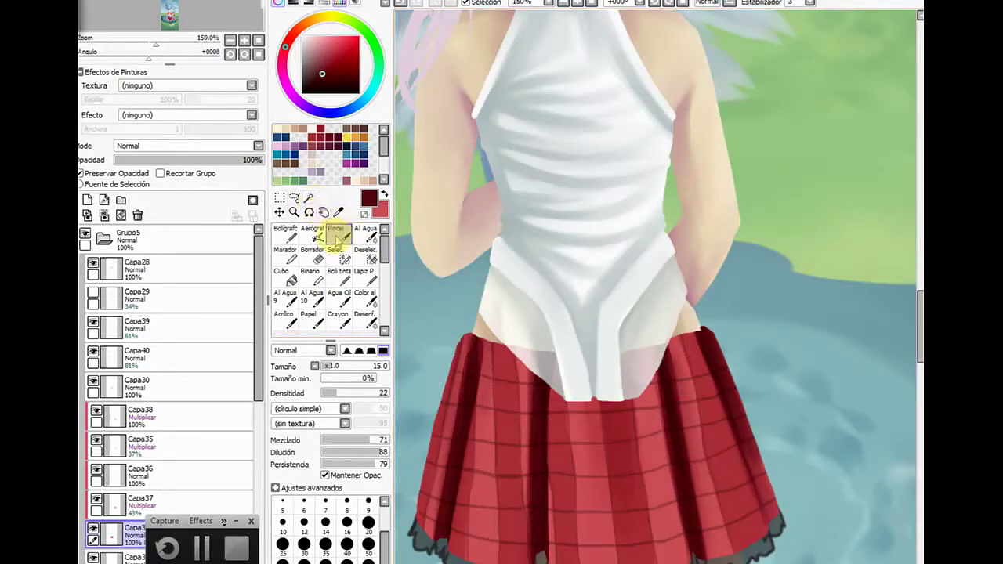
Show the coat layer Capa29 over the full figure and raise its opacity to 100%
click(294, 212)
click(282, 361)
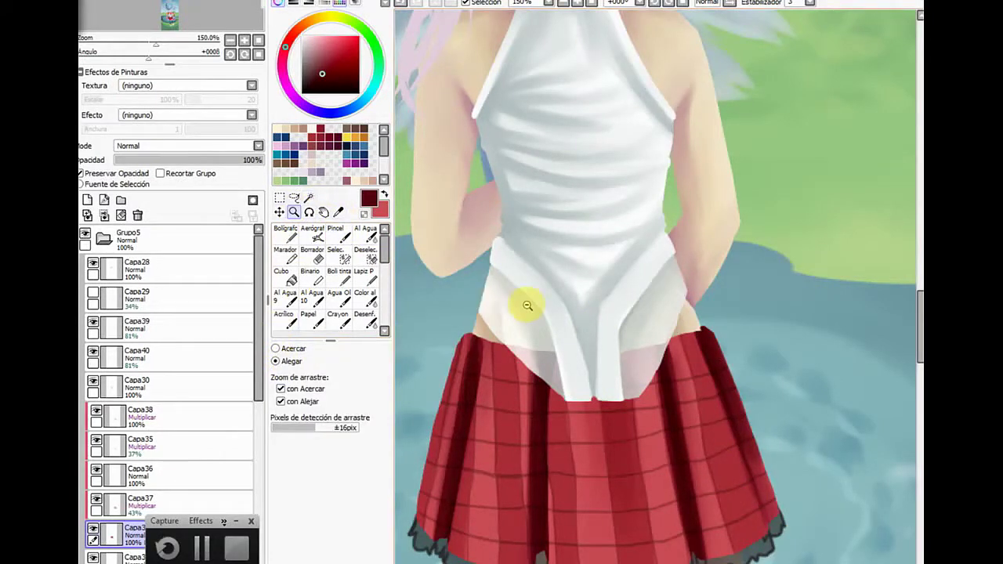
click(538, 360)
click(538, 360)
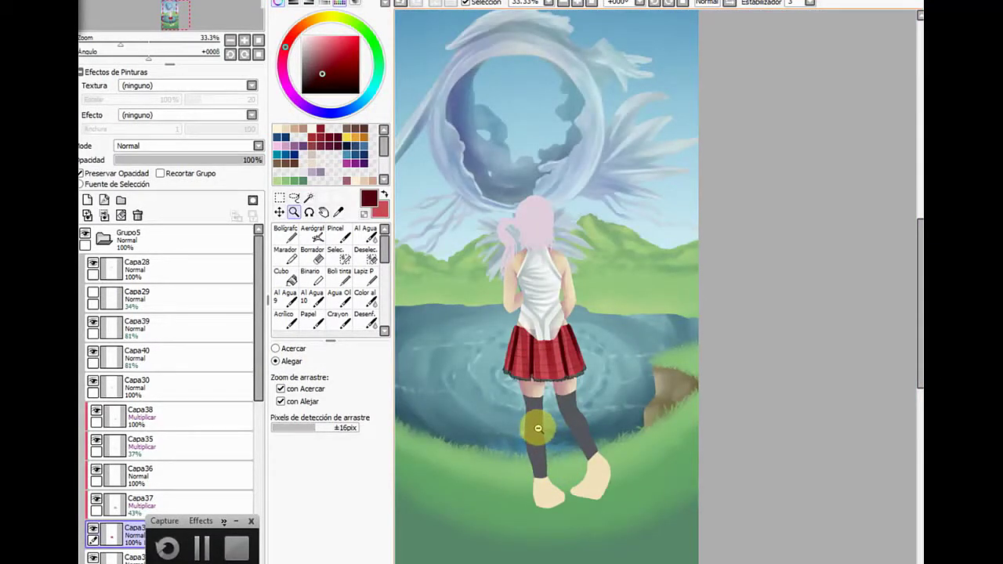
click(93, 295)
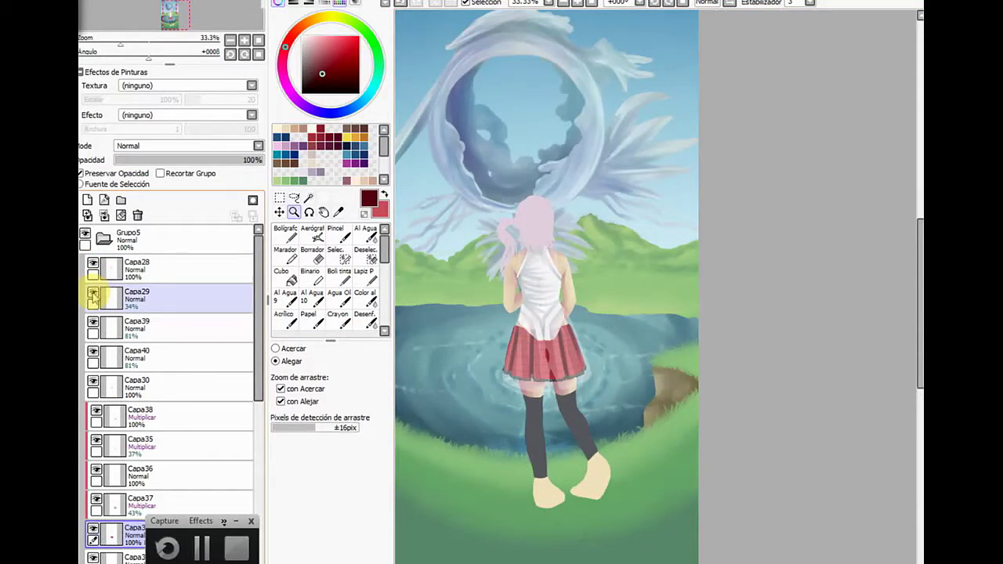
click(133, 296)
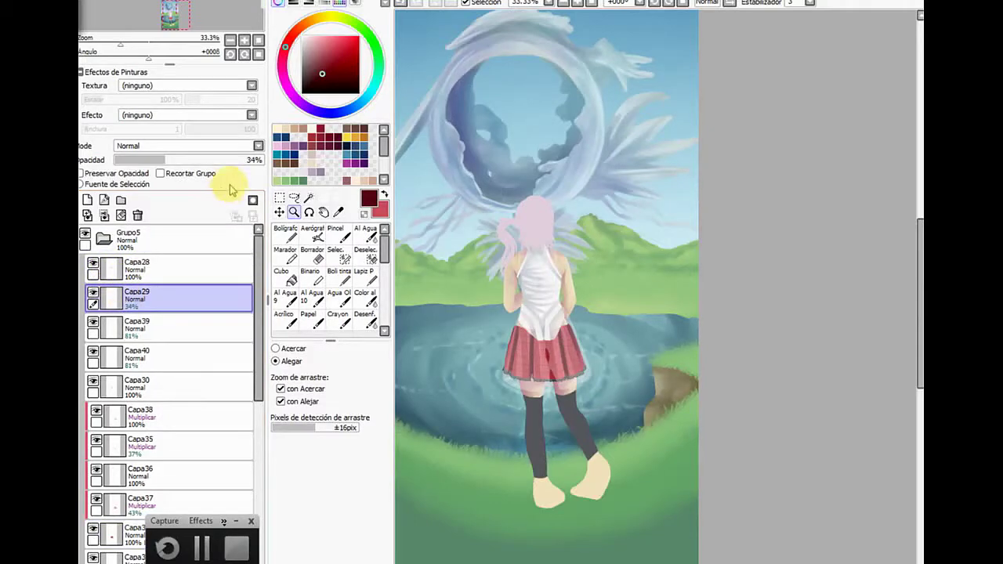
click(258, 159)
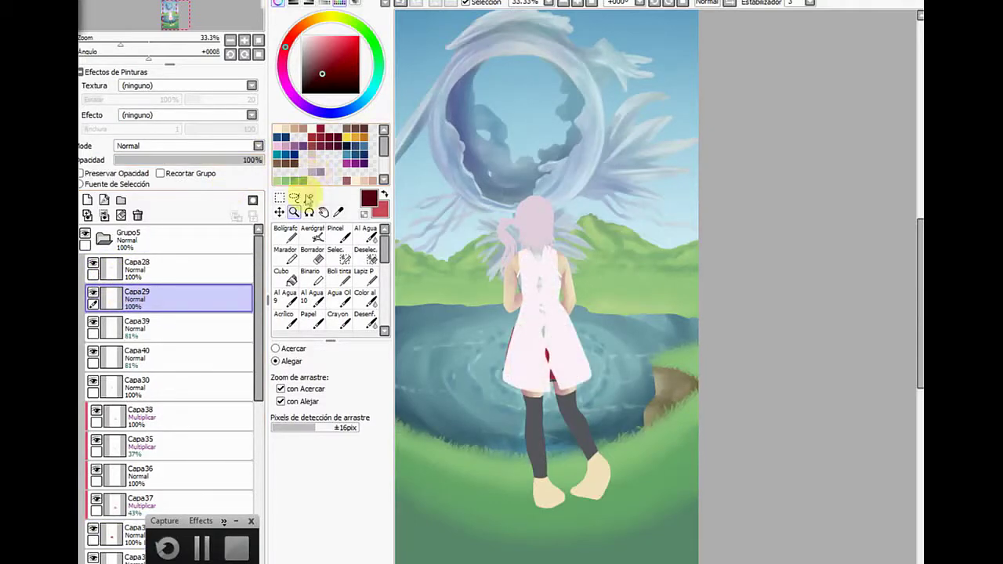
Extend the coat's left edge over the skirt in its sampled pale pink with the Bolígrafo, and clean the hem slit with the Borrador
click(284, 348)
click(522, 376)
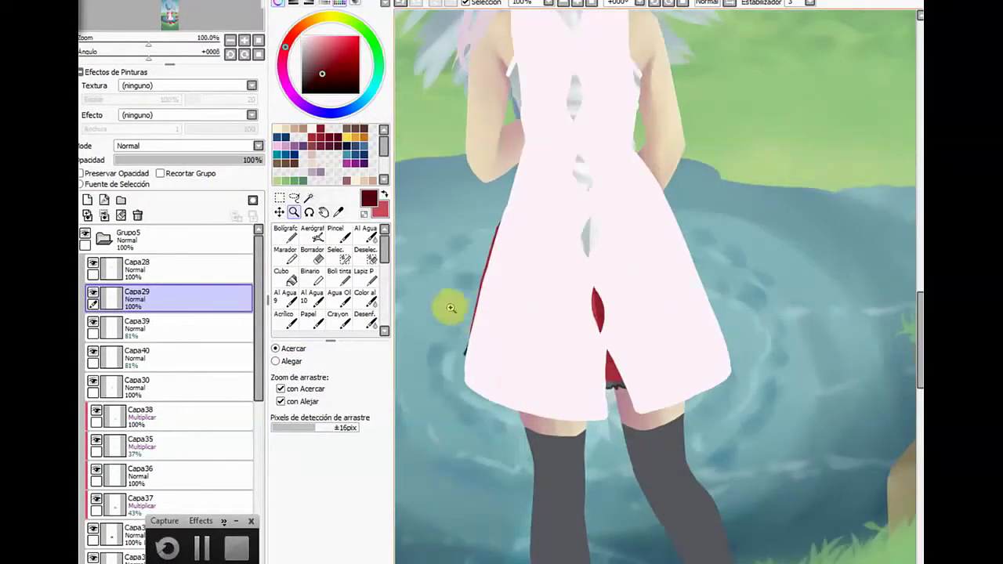
click(301, 36)
click(285, 233)
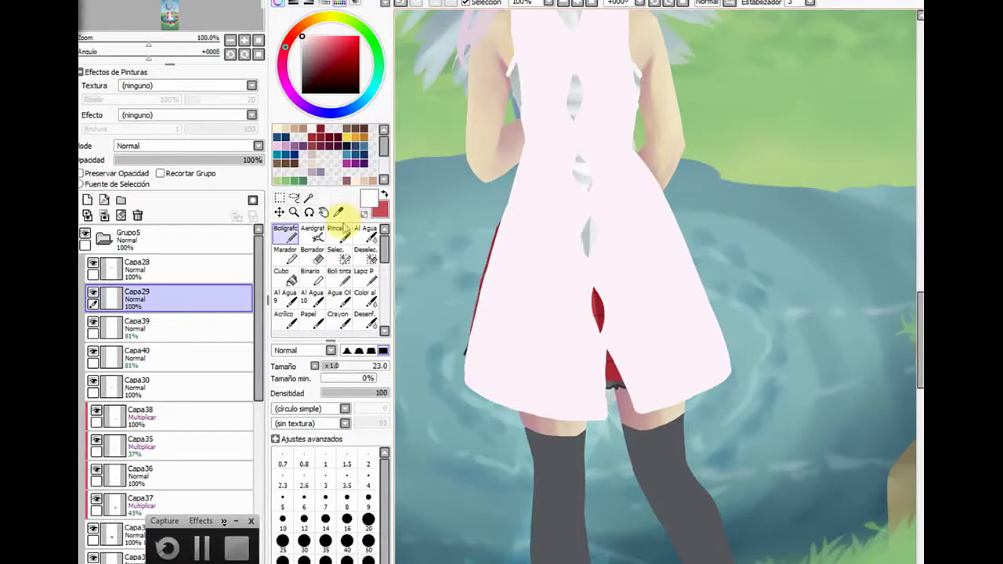
click(338, 212)
click(560, 197)
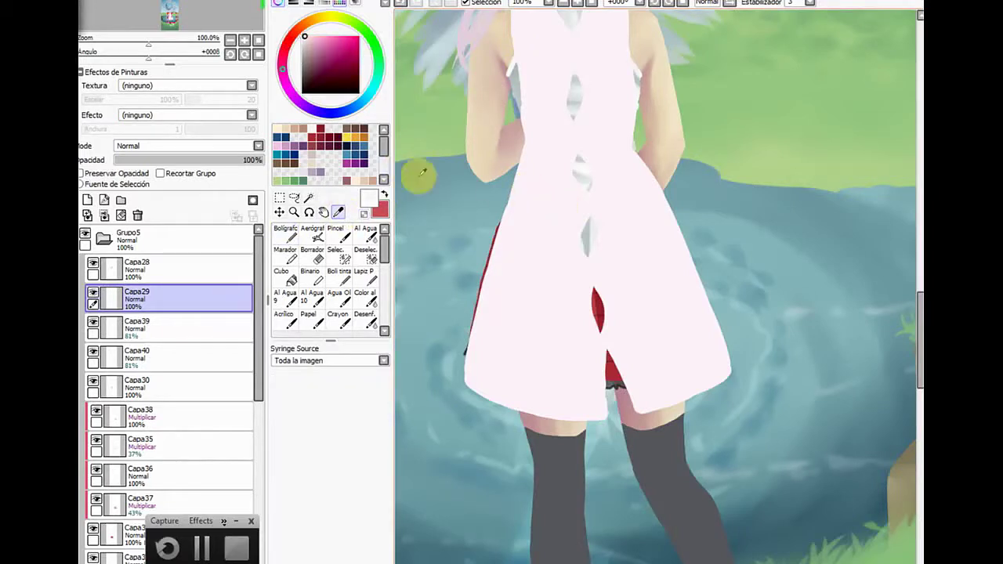
click(286, 233)
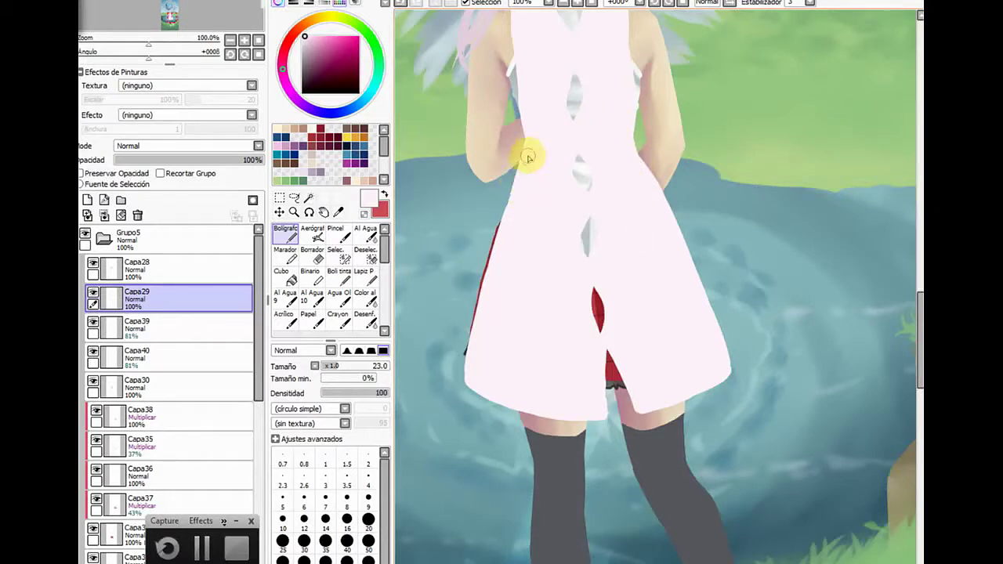
drag(513, 201, 465, 377)
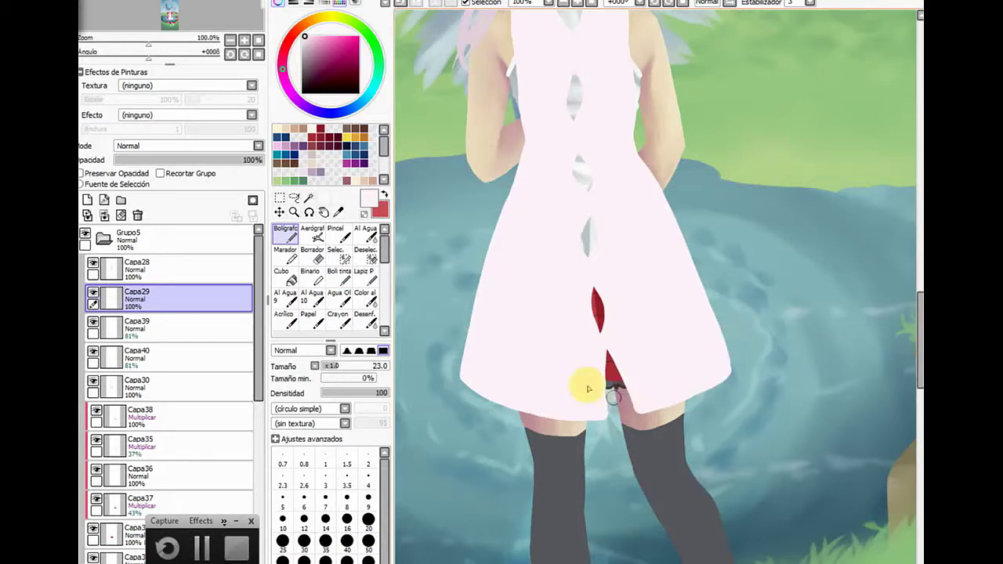
click(312, 254)
mouse_move(612, 379)
mouse_down()
mouse_move(600, 397)
mouse_move(613, 413)
mouse_up()
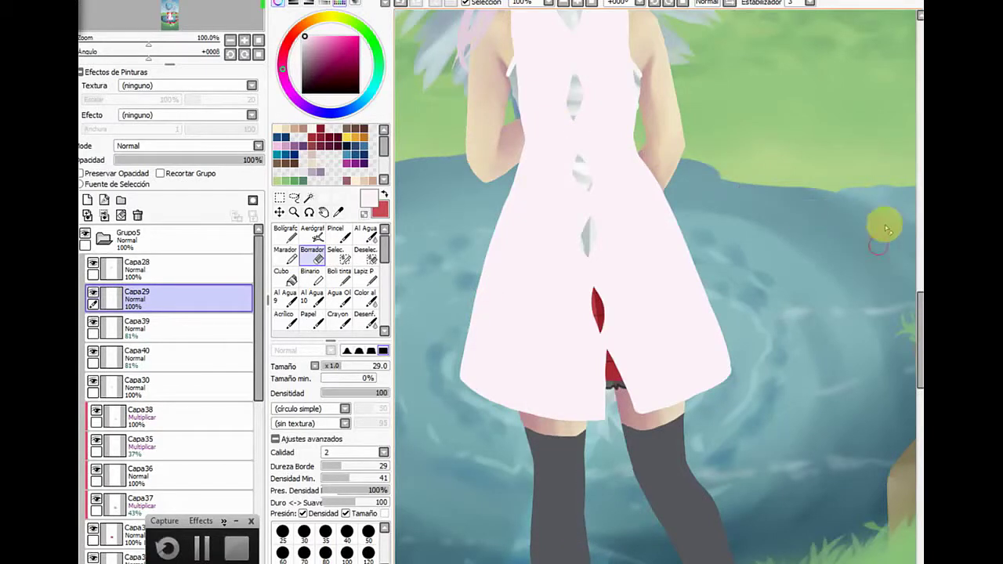
Touch up the coat's waist edges with the Bolígrafo at size 23 and enable Preservar Opacidad on Capa29
drag(919, 304, 920, 287)
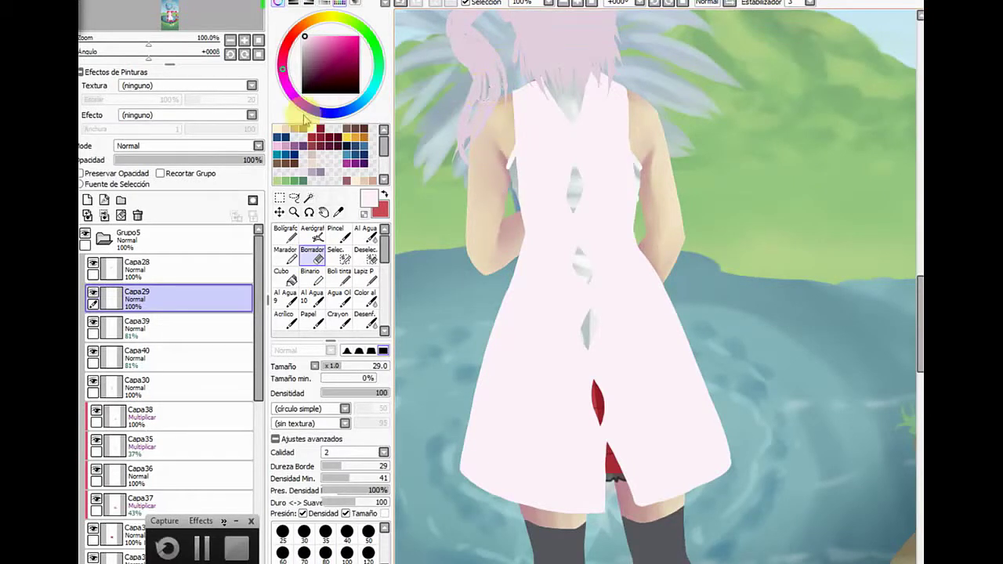
click(286, 233)
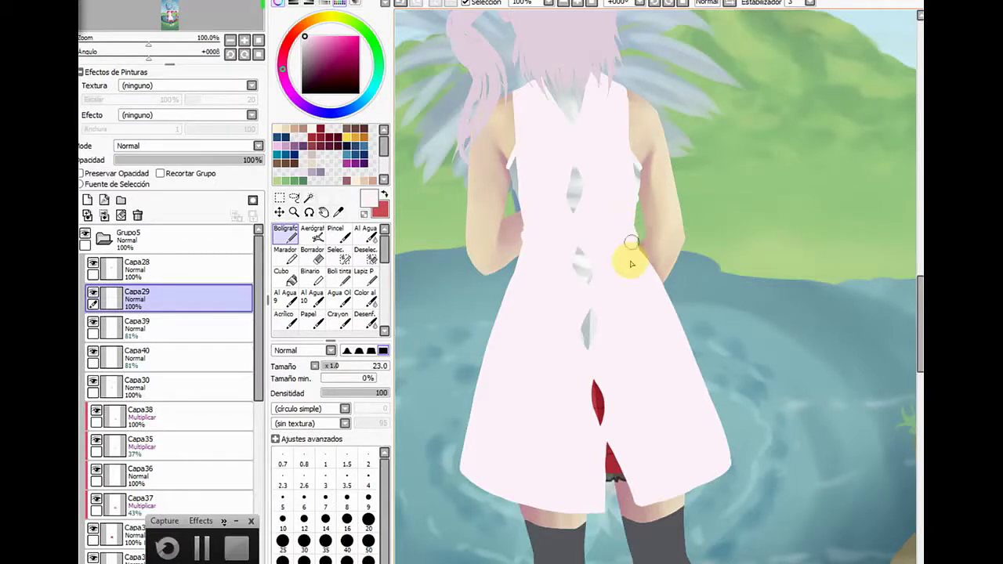
click(130, 174)
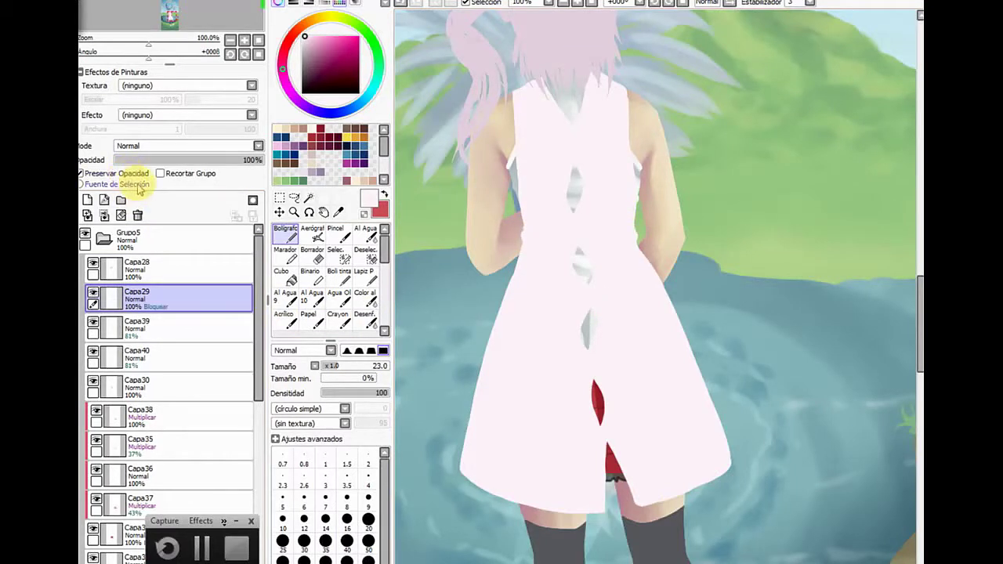
Paint light greyish-pink crease strokes along the coat's central back openings with the Bolígrafo at size 23, basing the colour on the coat's pale pink
click(338, 212)
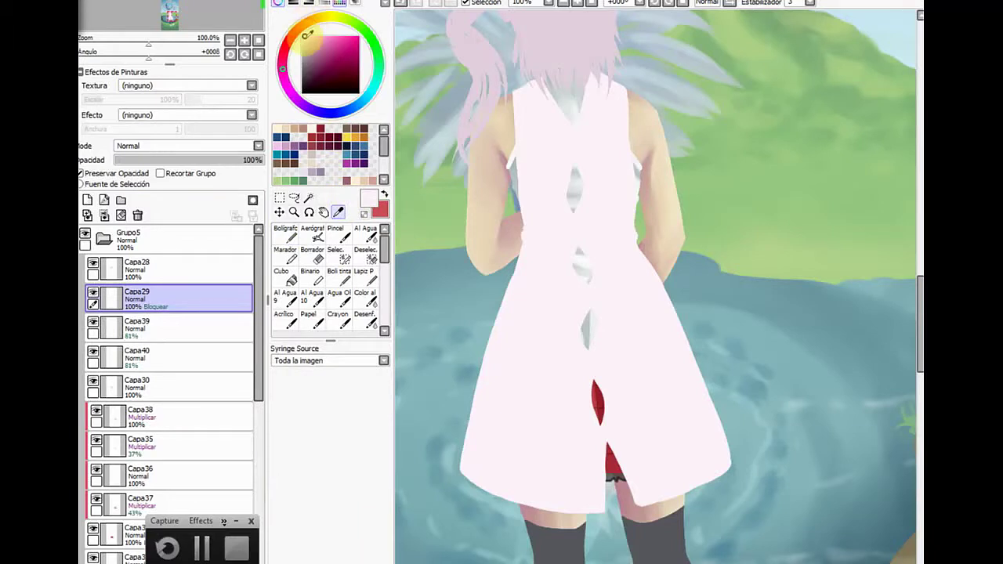
click(285, 234)
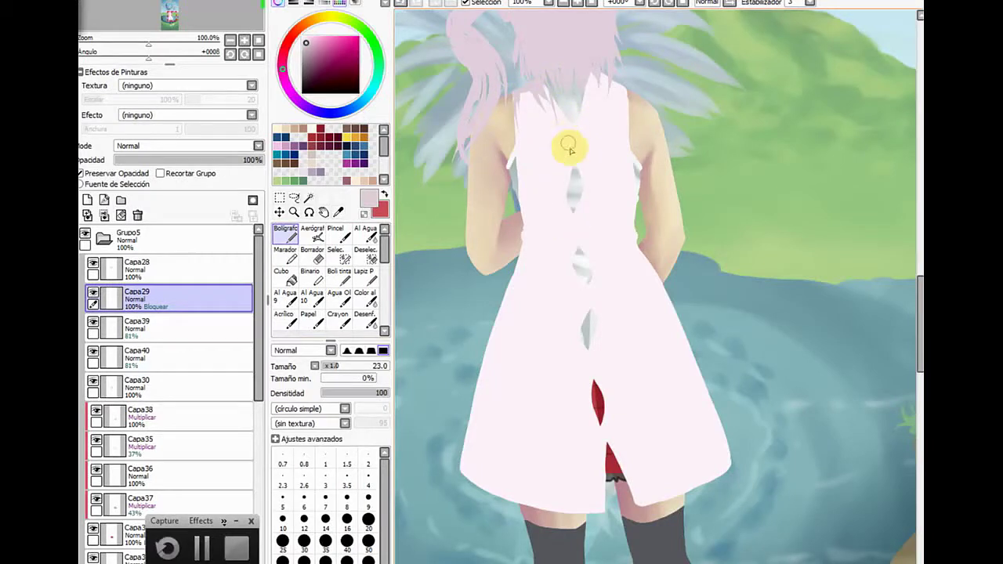
mouse_move(569, 124)
mouse_down()
mouse_move(564, 210)
mouse_move(588, 326)
mouse_up()
mouse_move(580, 225)
mouse_down()
mouse_move(594, 242)
mouse_move(550, 255)
mouse_up()
mouse_move(588, 292)
mouse_down()
mouse_move(562, 351)
mouse_move(585, 290)
mouse_move(627, 341)
mouse_move(604, 319)
mouse_move(584, 348)
mouse_move(577, 400)
mouse_move(589, 348)
mouse_move(591, 357)
mouse_move(575, 335)
mouse_move(589, 349)
mouse_move(591, 292)
mouse_move(570, 392)
mouse_move(586, 384)
mouse_move(587, 357)
mouse_move(588, 417)
mouse_move(604, 446)
mouse_move(587, 511)
mouse_move(600, 423)
mouse_move(605, 446)
mouse_move(607, 426)
mouse_move(637, 470)
mouse_move(606, 436)
mouse_move(632, 554)
mouse_move(566, 284)
mouse_move(594, 211)
mouse_move(586, 166)
mouse_move(574, 155)
mouse_move(590, 203)
mouse_move(576, 159)
mouse_move(555, 188)
mouse_move(577, 149)
mouse_move(602, 216)
mouse_move(564, 112)
mouse_move(564, 139)
mouse_move(578, 115)
mouse_move(598, 166)
mouse_move(588, 167)
mouse_move(566, 133)
mouse_move(595, 87)
mouse_move(582, 115)
mouse_move(528, 134)
mouse_up()
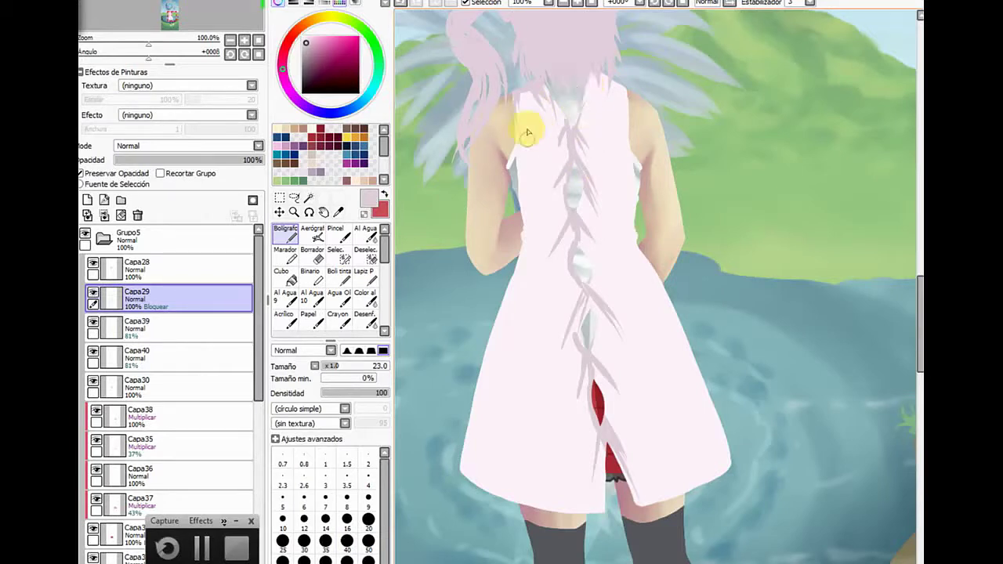
Add greyish-pink fold lines along the coat's armholes, waist sides and both halves of its flared lower part
mouse_move(513, 94)
mouse_down()
mouse_move(527, 209)
mouse_move(515, 200)
mouse_move(537, 237)
mouse_move(522, 233)
mouse_move(533, 250)
mouse_move(500, 303)
mouse_move(527, 236)
mouse_move(515, 270)
mouse_up()
mouse_move(494, 451)
mouse_down()
mouse_move(478, 464)
mouse_move(511, 369)
mouse_move(493, 464)
mouse_up()
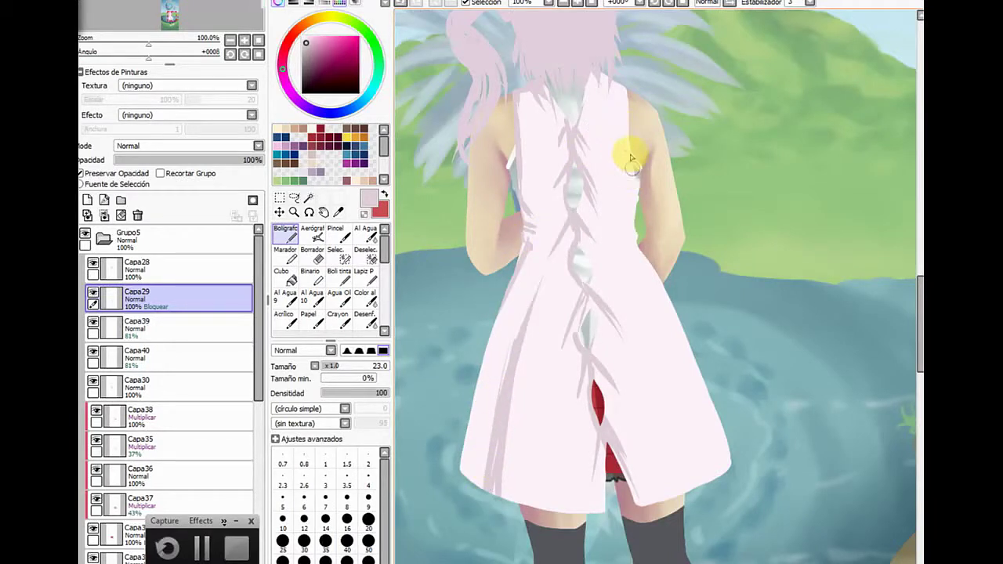
drag(600, 70, 608, 90)
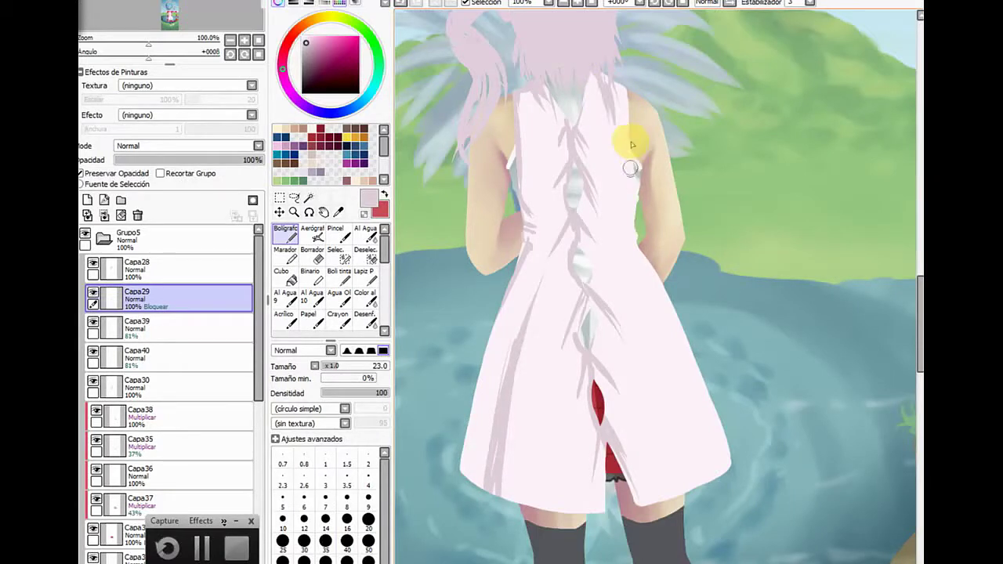
drag(632, 144, 637, 197)
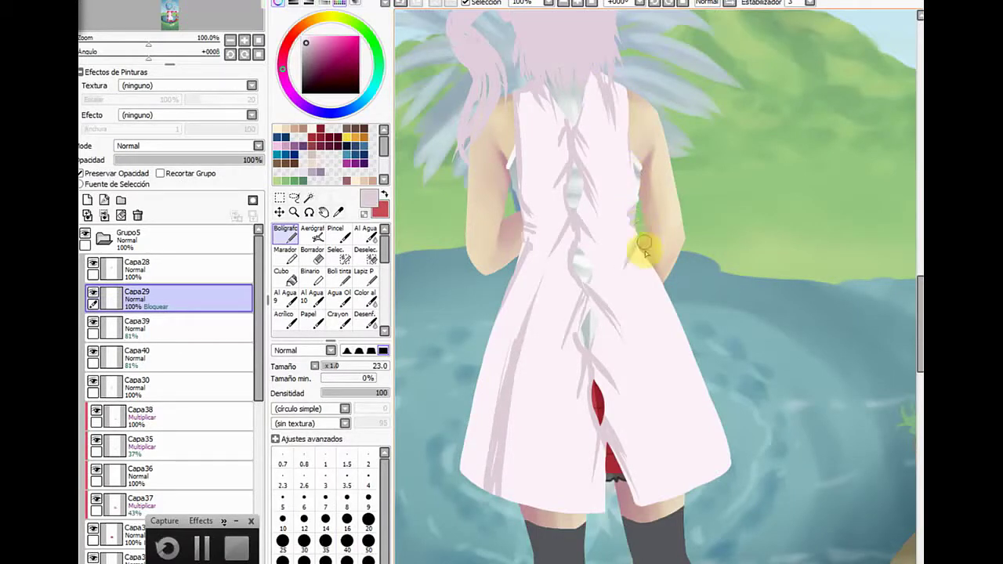
drag(665, 340, 692, 478)
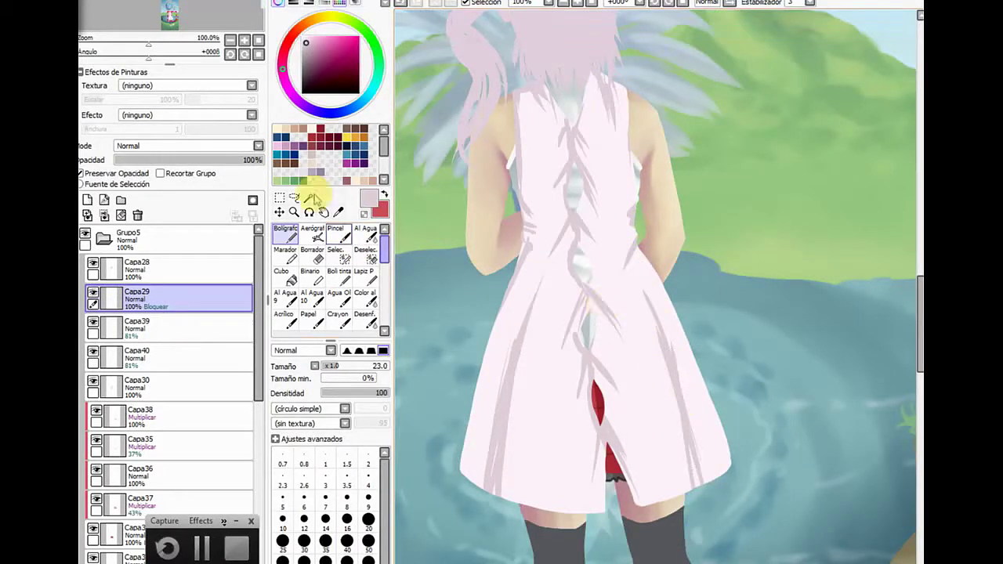
Reinforce the coat's side folds, armhole edges and central creases with a darker mauve using the Bolígrafo
click(307, 50)
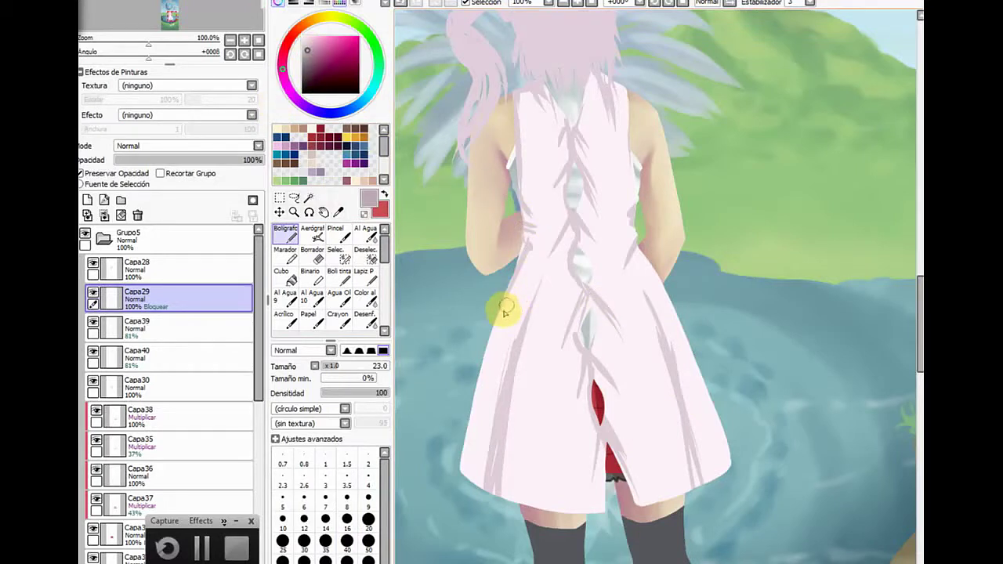
drag(504, 310, 529, 245)
mouse_move(494, 482)
mouse_down()
mouse_move(499, 429)
mouse_move(497, 506)
mouse_move(518, 352)
mouse_up()
drag(694, 483, 669, 382)
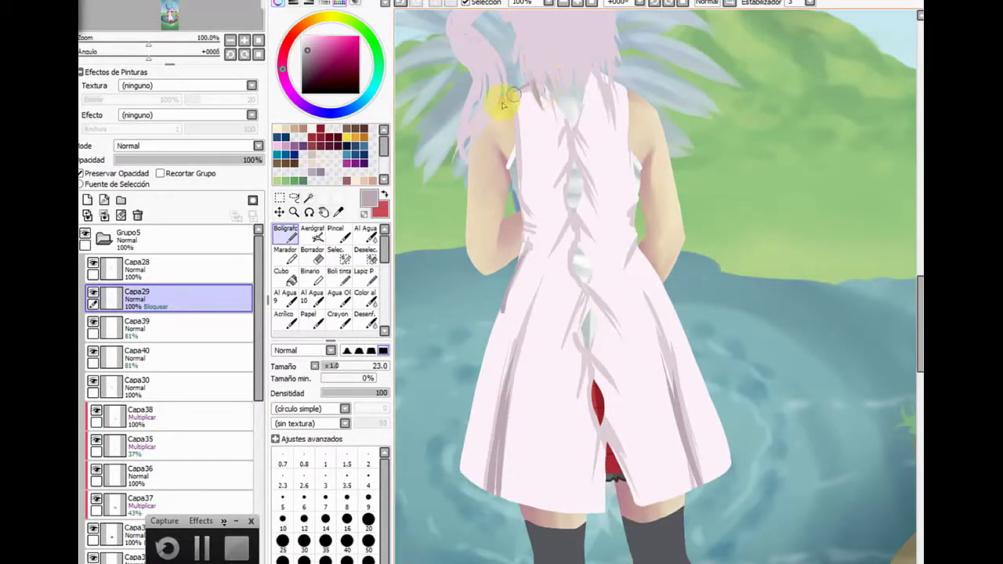
drag(517, 95, 524, 232)
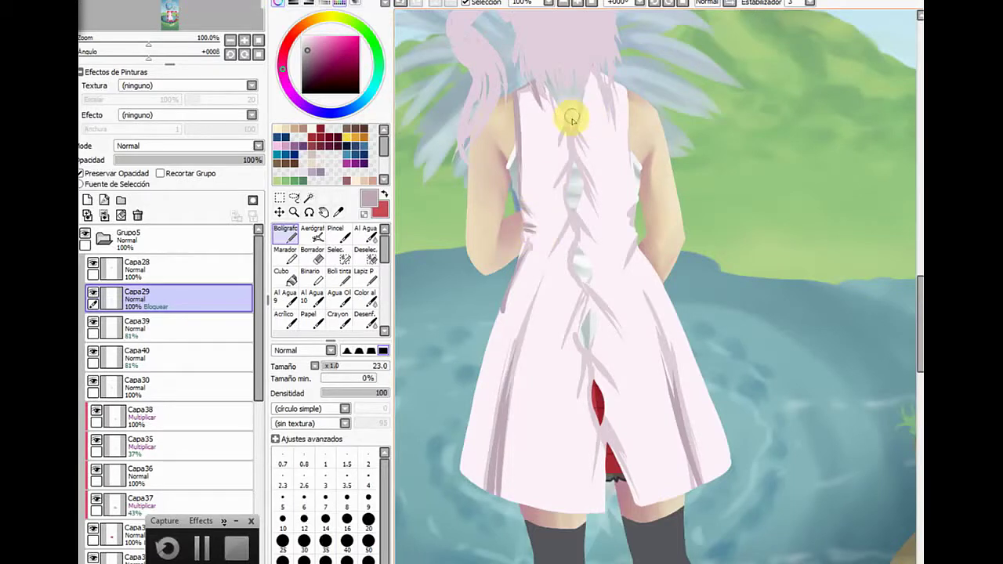
mouse_move(575, 126)
mouse_down()
mouse_move(566, 173)
mouse_move(580, 166)
mouse_move(580, 201)
mouse_move(566, 227)
mouse_move(580, 218)
mouse_move(585, 299)
mouse_move(582, 277)
mouse_move(588, 288)
mouse_move(576, 308)
mouse_move(607, 313)
mouse_move(582, 362)
mouse_move(616, 410)
mouse_move(596, 466)
mouse_move(605, 421)
mouse_move(620, 470)
mouse_up()
drag(631, 255, 639, 296)
drag(608, 82, 645, 203)
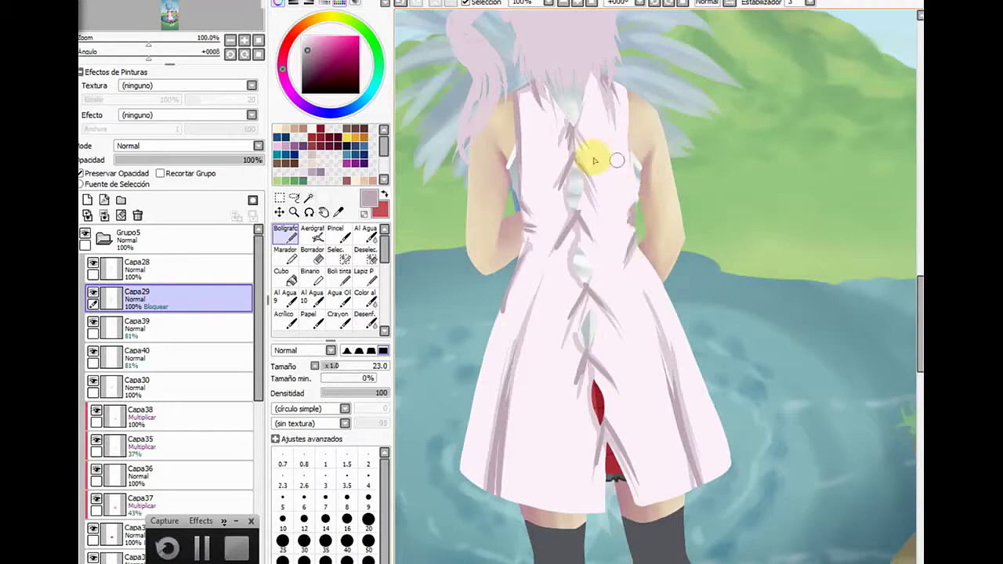
Blend the coat's bodice folds down to the waist with the Pincel at size 22 in mauve, keeping the sampled pale pink as secondary colour
click(343, 231)
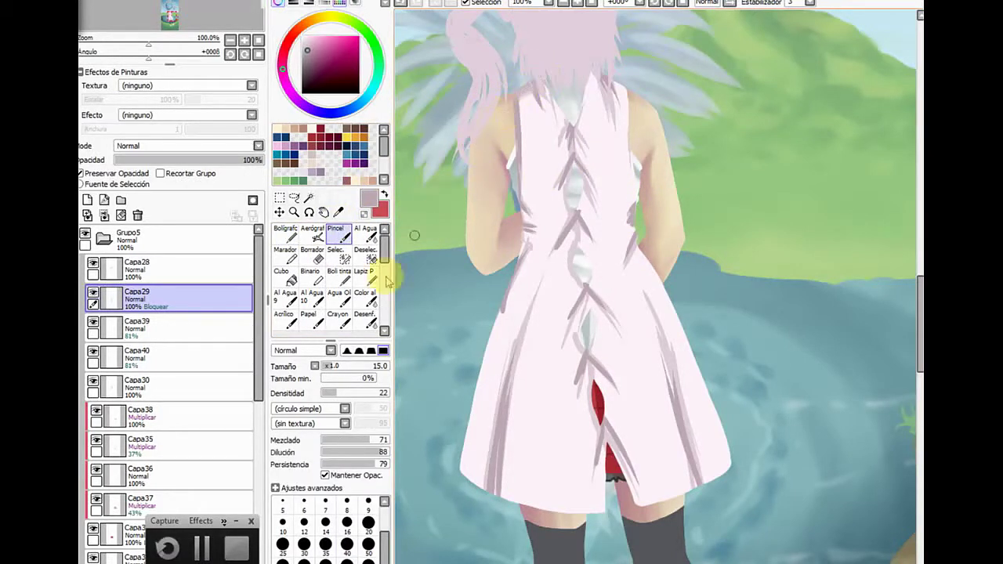
click(342, 367)
click(333, 366)
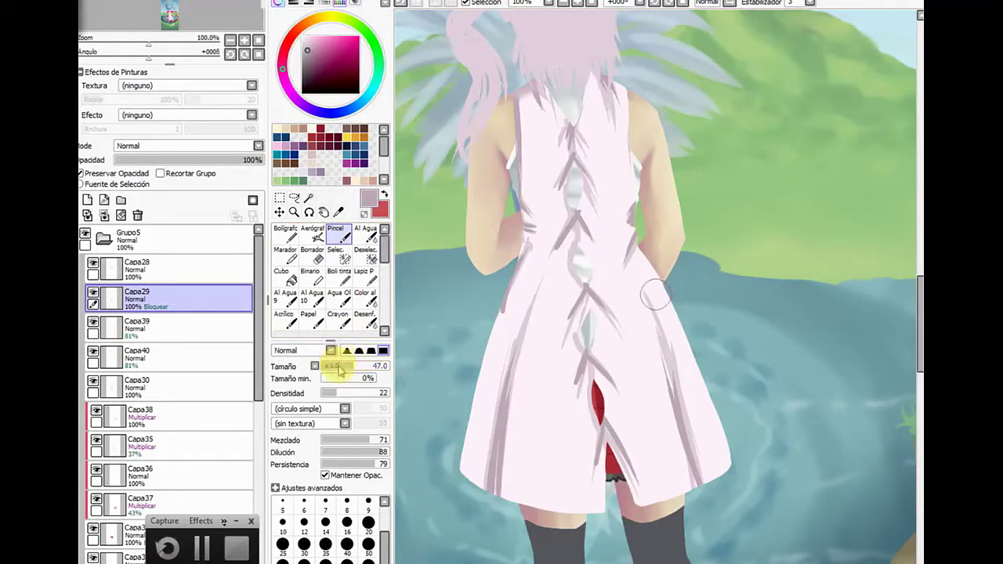
click(384, 194)
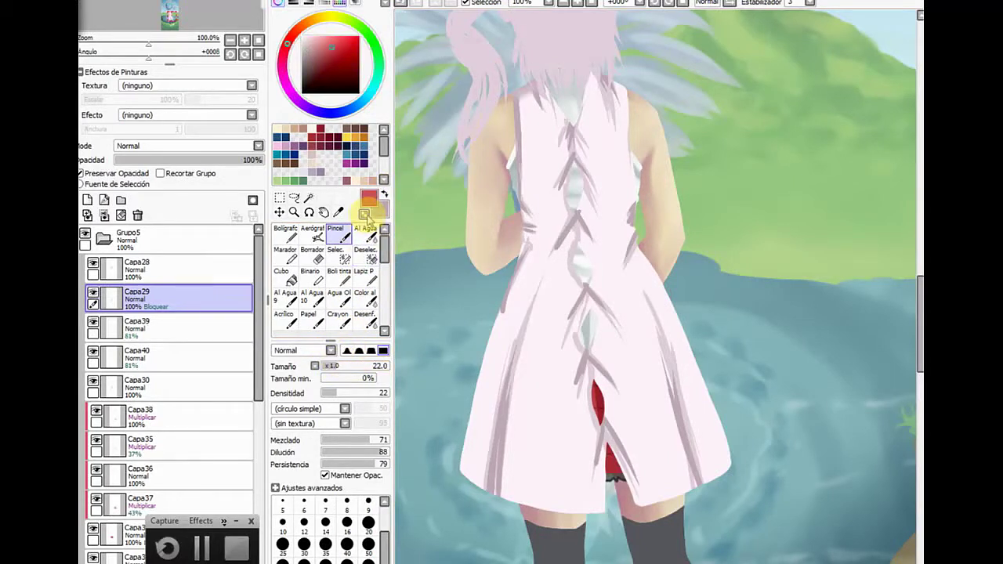
click(338, 211)
click(523, 160)
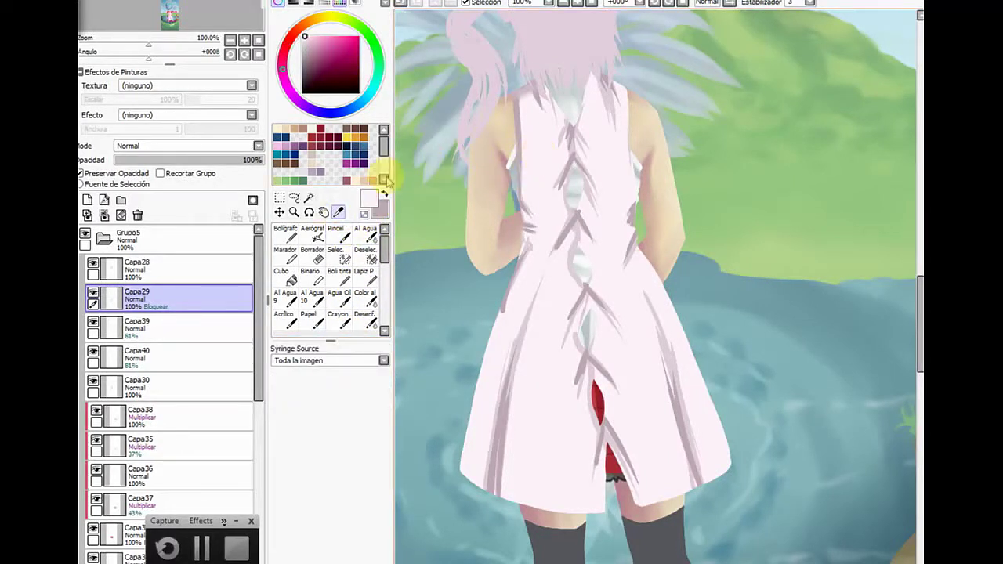
key(b)
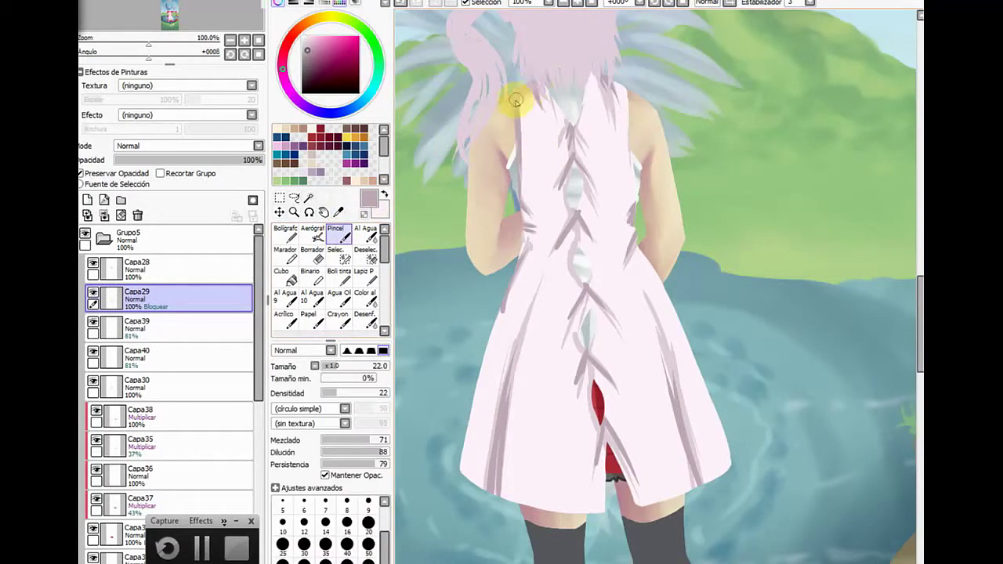
drag(518, 91, 525, 207)
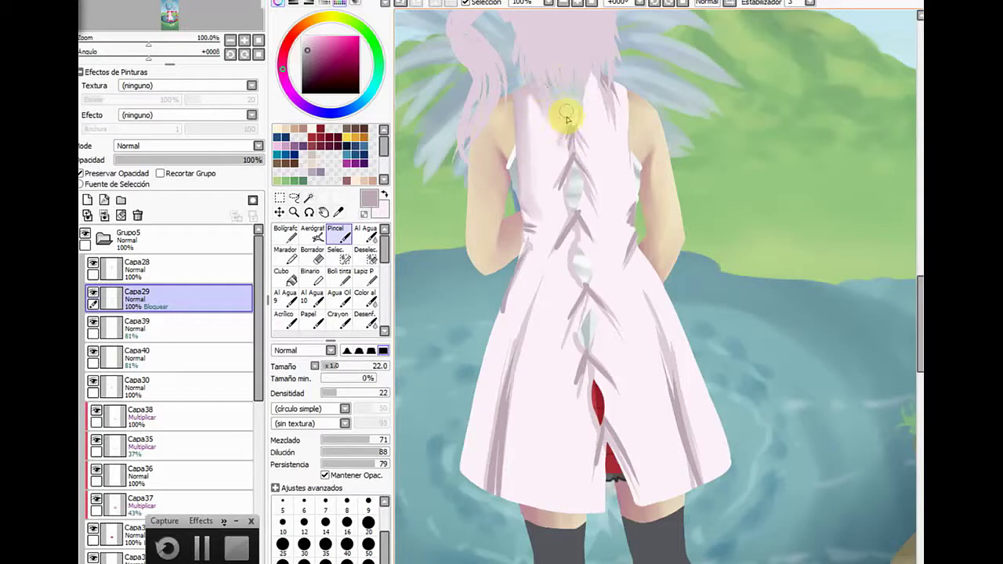
drag(555, 136, 570, 118)
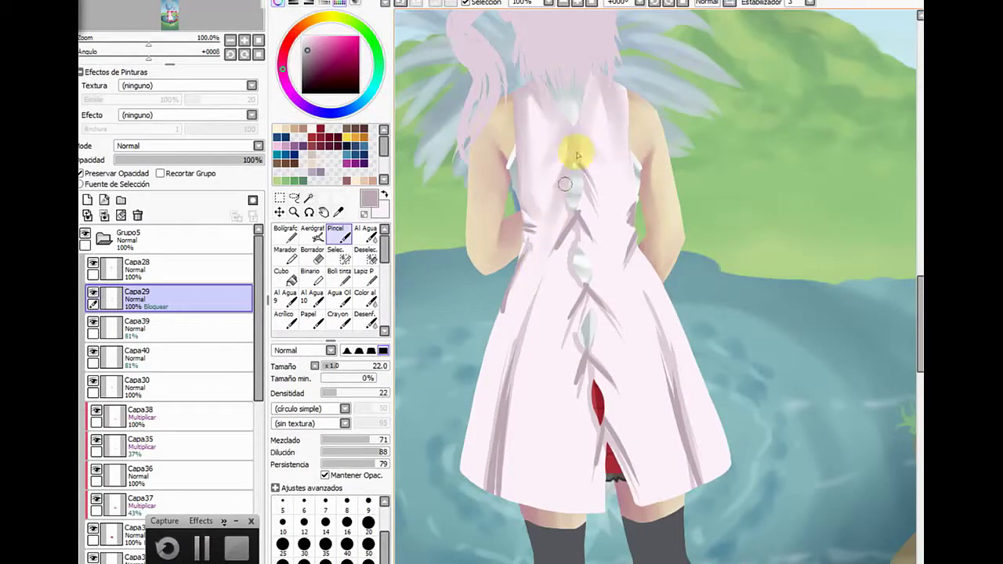
mouse_move(575, 138)
mouse_down()
mouse_move(616, 286)
mouse_move(561, 130)
mouse_move(562, 208)
mouse_move(545, 189)
mouse_move(521, 224)
mouse_move(518, 204)
mouse_move(536, 216)
mouse_move(521, 230)
mouse_move(544, 231)
mouse_move(521, 243)
mouse_up()
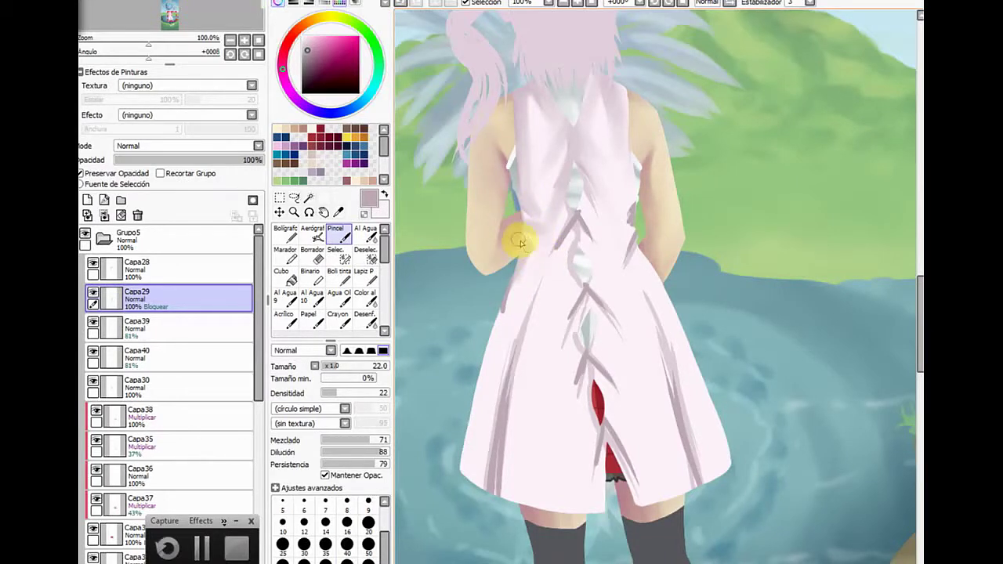
Lighten the coat's left waist area in pale pink with the Pincel at size 16 and density 56
click(384, 195)
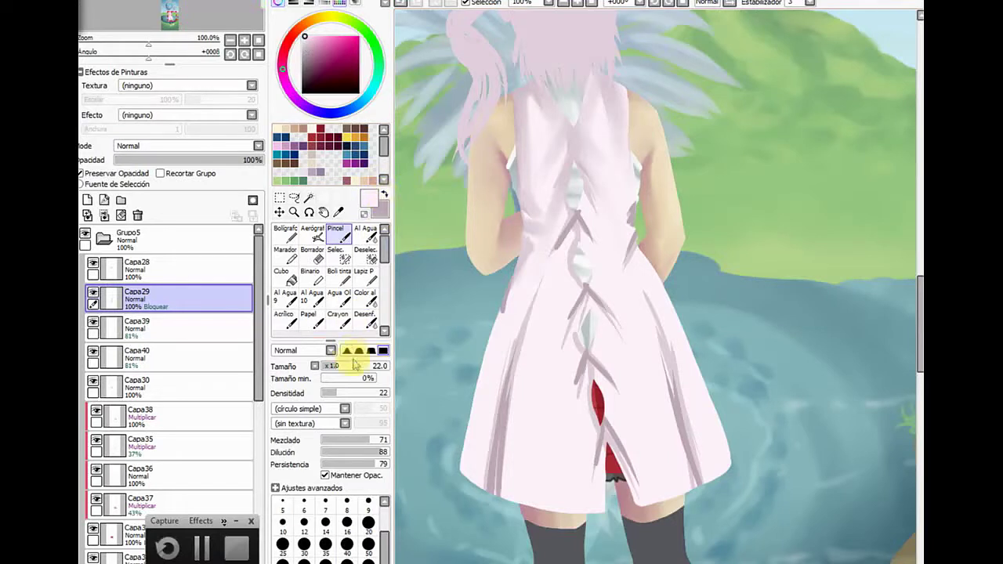
click(354, 395)
drag(354, 394, 359, 394)
click(347, 522)
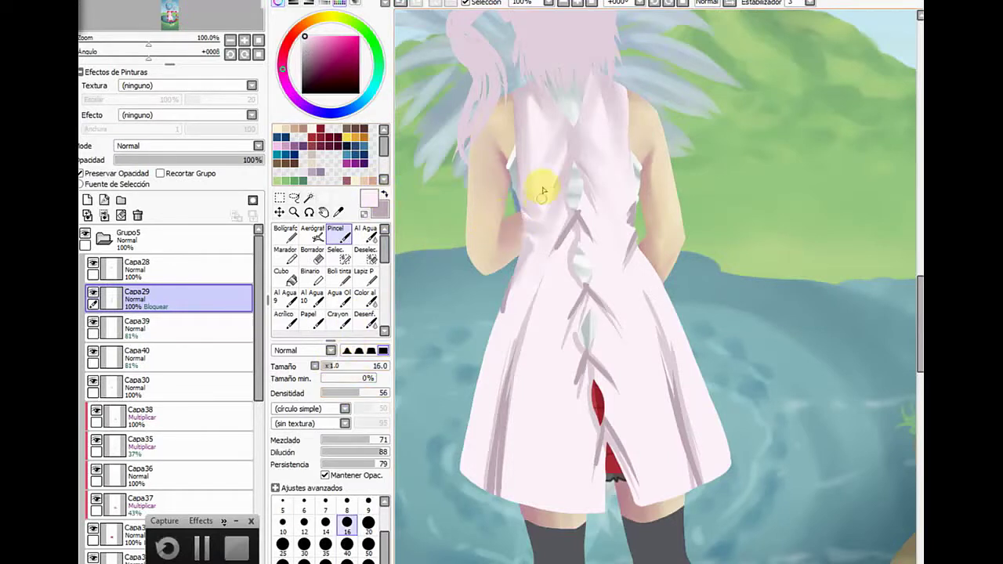
mouse_move(541, 203)
mouse_down()
mouse_move(537, 166)
mouse_move(538, 214)
mouse_move(526, 178)
mouse_move(541, 217)
mouse_move(536, 159)
mouse_move(554, 232)
mouse_move(554, 245)
mouse_move(535, 242)
mouse_move(552, 249)
mouse_move(544, 293)
mouse_up()
Soften the coat's bodice shading in mauve with the Pincel at size 25 and density 26
click(384, 193)
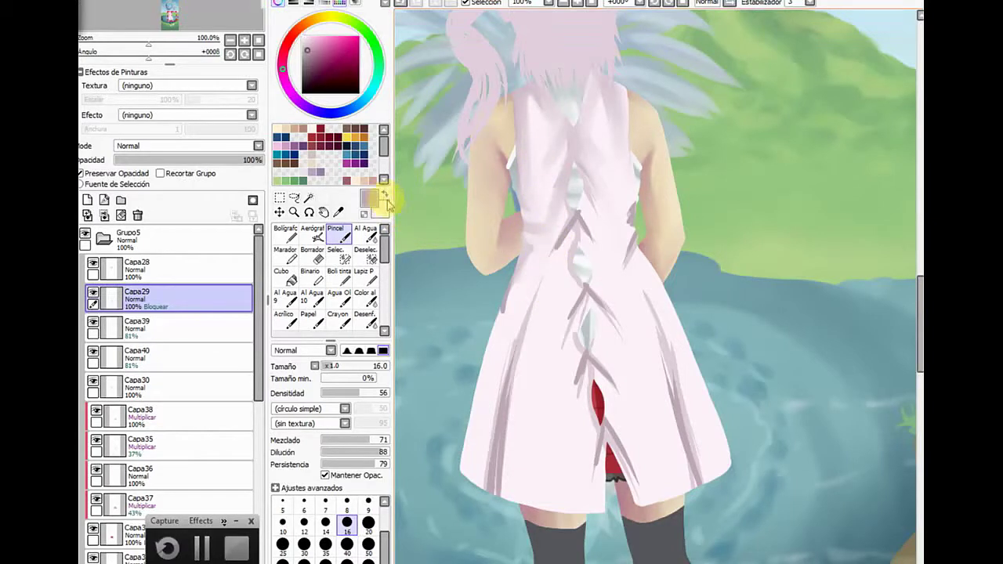
click(340, 393)
click(340, 366)
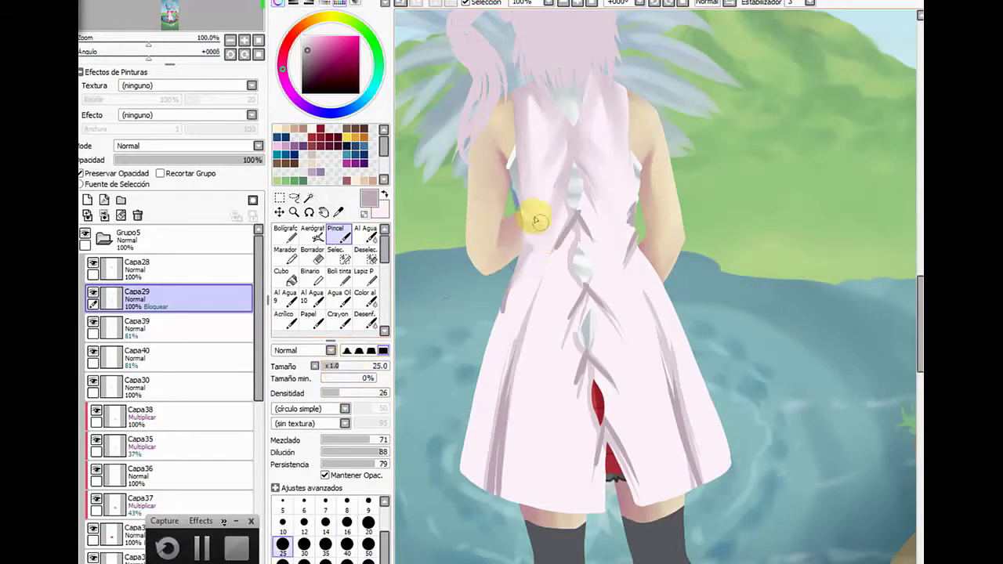
mouse_move(525, 196)
mouse_down()
mouse_move(539, 217)
mouse_move(525, 166)
mouse_move(547, 226)
mouse_move(576, 129)
mouse_move(523, 218)
mouse_move(573, 177)
mouse_move(573, 233)
mouse_move(551, 266)
mouse_move(547, 239)
mouse_move(529, 253)
mouse_move(537, 249)
mouse_move(473, 431)
mouse_move(541, 268)
mouse_move(512, 300)
mouse_move(512, 282)
mouse_move(498, 504)
mouse_move(523, 329)
mouse_move(566, 221)
mouse_move(511, 424)
mouse_move(515, 369)
mouse_move(530, 319)
mouse_move(485, 532)
mouse_move(563, 228)
mouse_move(543, 503)
mouse_move(582, 211)
mouse_move(566, 257)
mouse_move(582, 280)
mouse_move(528, 492)
mouse_move(583, 282)
mouse_move(562, 517)
mouse_move(572, 415)
mouse_move(594, 340)
mouse_move(594, 508)
mouse_move(585, 350)
mouse_move(605, 519)
mouse_move(605, 413)
mouse_move(647, 516)
mouse_move(607, 431)
mouse_move(600, 449)
mouse_move(598, 343)
mouse_move(602, 371)
mouse_move(587, 349)
mouse_move(607, 407)
mouse_move(590, 287)
mouse_move(636, 384)
mouse_move(588, 296)
mouse_move(593, 321)
mouse_move(587, 262)
mouse_move(601, 271)
mouse_move(580, 230)
mouse_move(632, 325)
mouse_move(587, 170)
mouse_move(613, 135)
mouse_move(642, 190)
mouse_move(638, 127)
mouse_up()
mouse_move(604, 94)
mouse_down()
mouse_move(595, 134)
mouse_move(585, 125)
mouse_move(563, 148)
mouse_move(529, 79)
mouse_move(569, 160)
mouse_move(508, 276)
mouse_move(598, 116)
mouse_move(641, 194)
mouse_move(630, 220)
mouse_move(652, 157)
mouse_move(640, 244)
mouse_move(653, 399)
mouse_move(662, 421)
mouse_move(667, 337)
mouse_move(657, 321)
mouse_move(704, 471)
mouse_move(660, 345)
mouse_move(710, 528)
mouse_move(673, 308)
mouse_move(687, 499)
mouse_move(701, 526)
mouse_move(688, 445)
mouse_move(648, 333)
mouse_move(693, 540)
mouse_move(599, 315)
mouse_move(580, 192)
mouse_up()
Lower Capa29's opacity to 54% and give it a Borde effect with width 1 and intensity 22
click(193, 159)
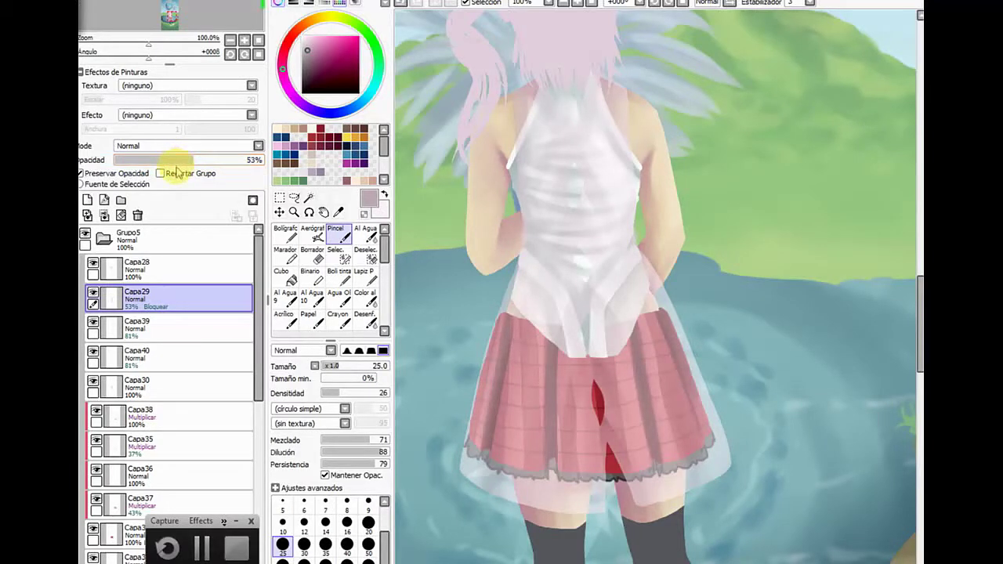
click(175, 114)
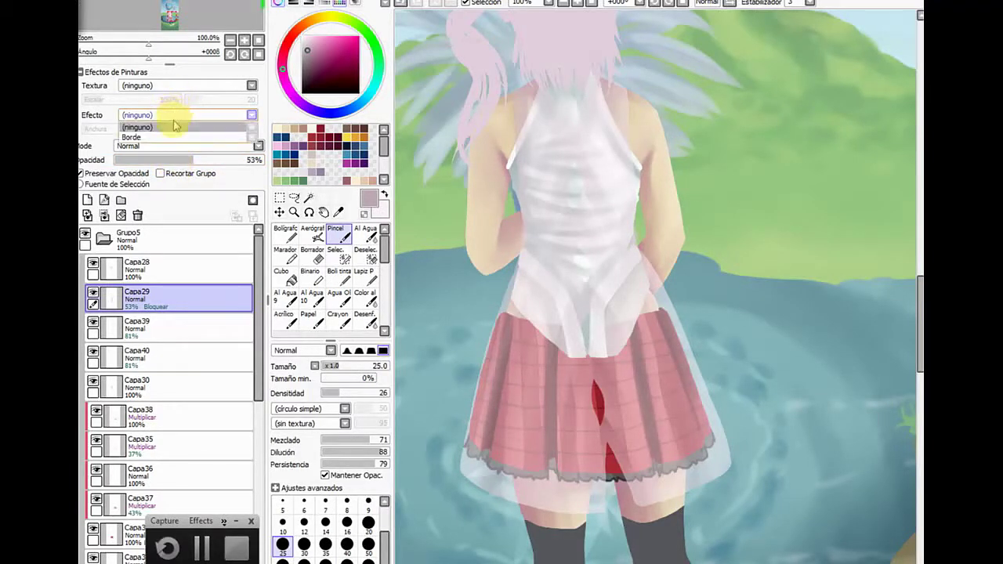
click(131, 137)
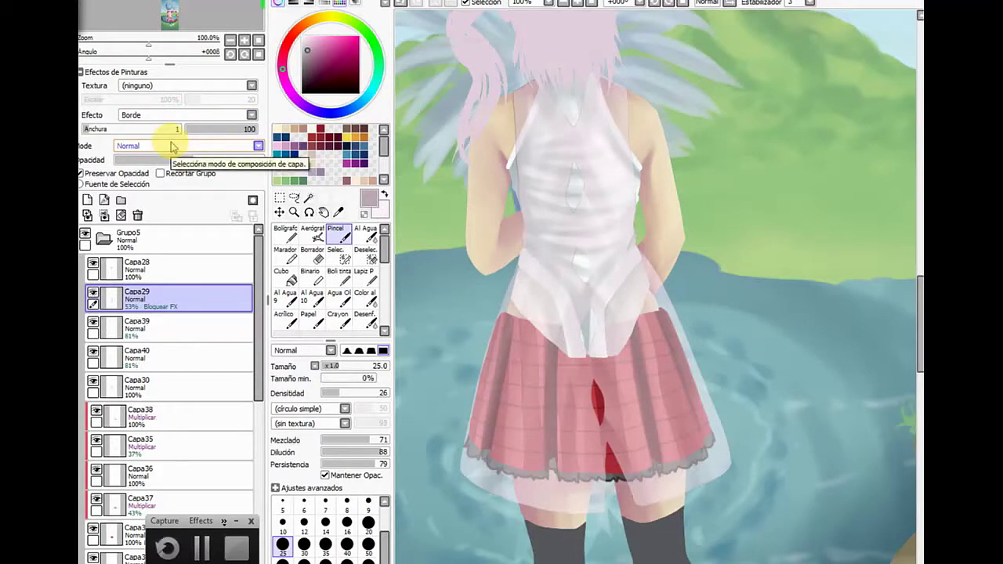
mouse_move(184, 159)
mouse_down()
mouse_move(155, 165)
mouse_move(198, 165)
mouse_up()
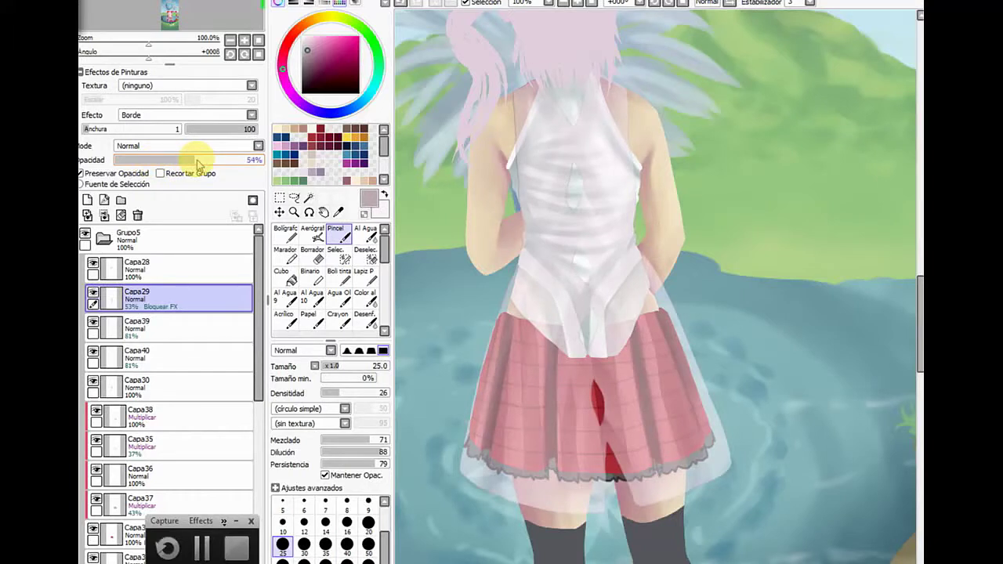
drag(233, 132, 210, 137)
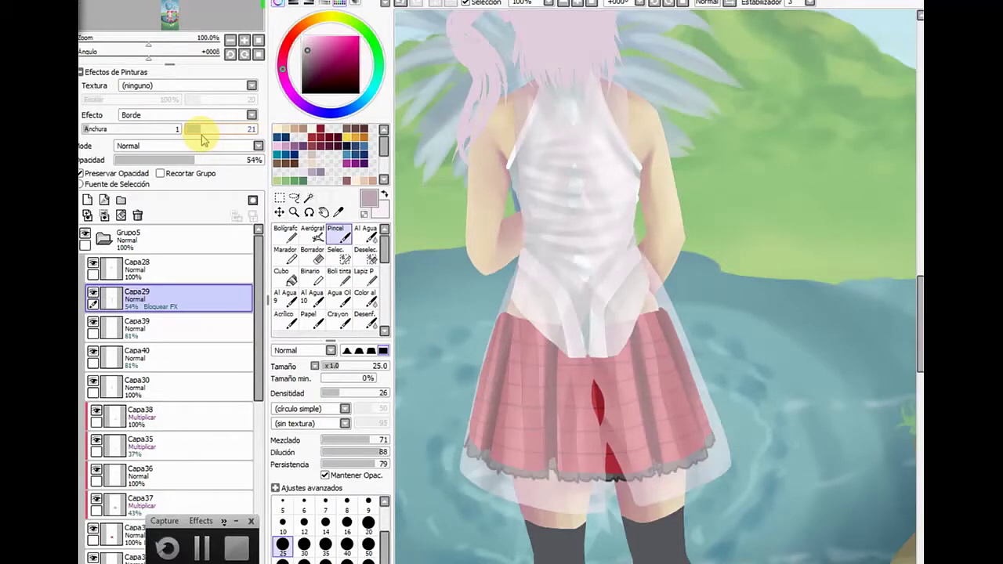
drag(202, 139, 209, 157)
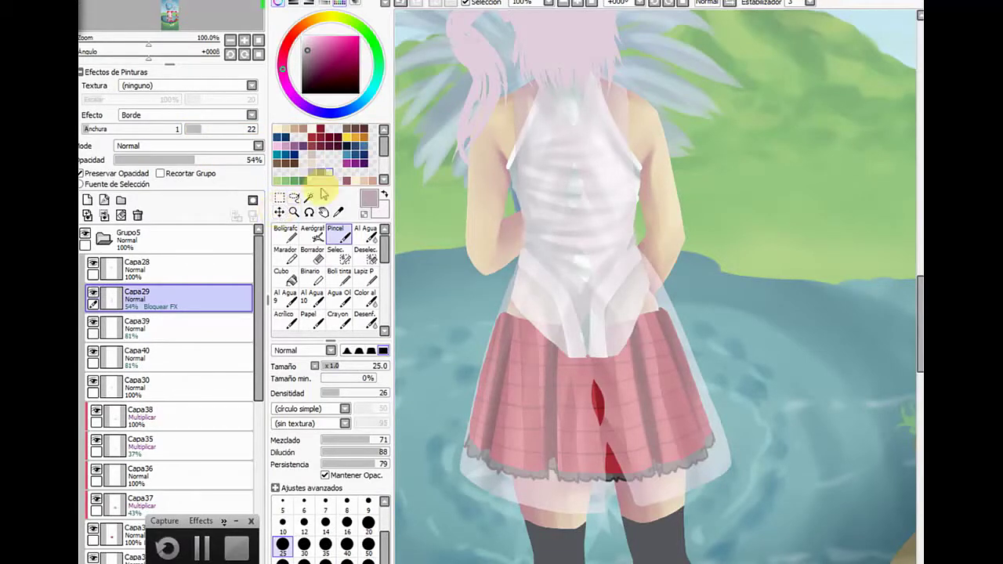
Check the coat's transparency against the whole illustration and save the file
click(294, 212)
click(618, 336)
click(618, 335)
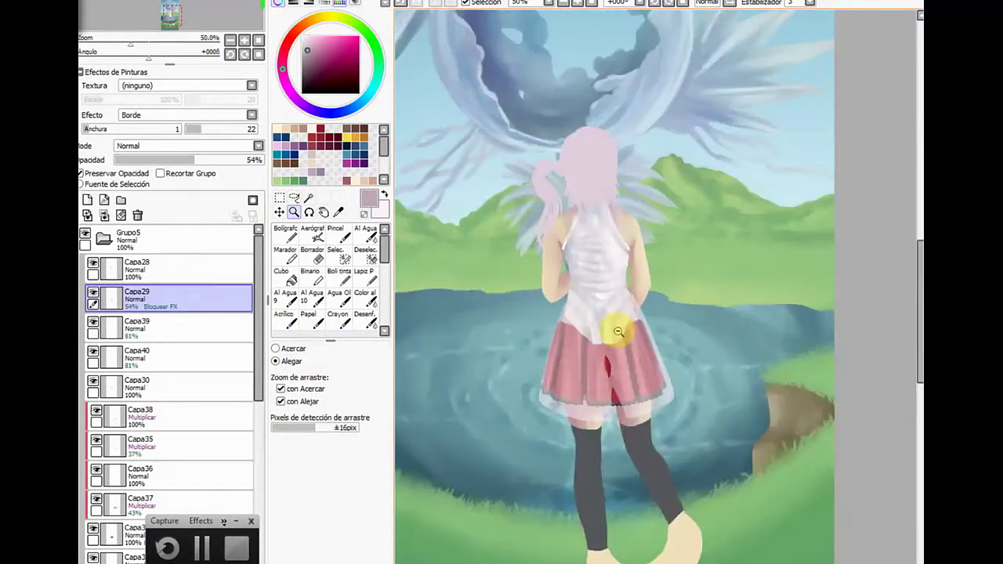
click(616, 333)
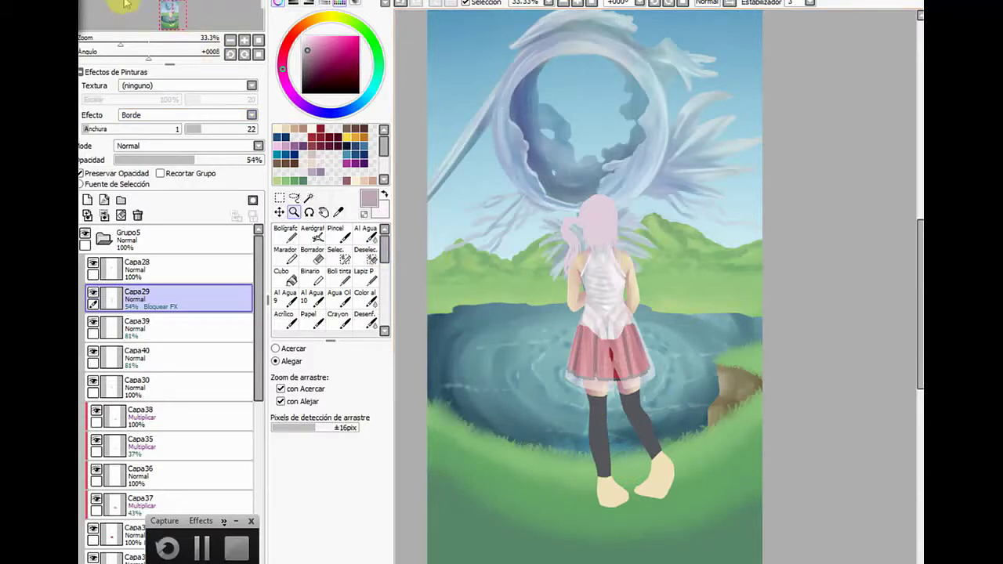
click(94, 2)
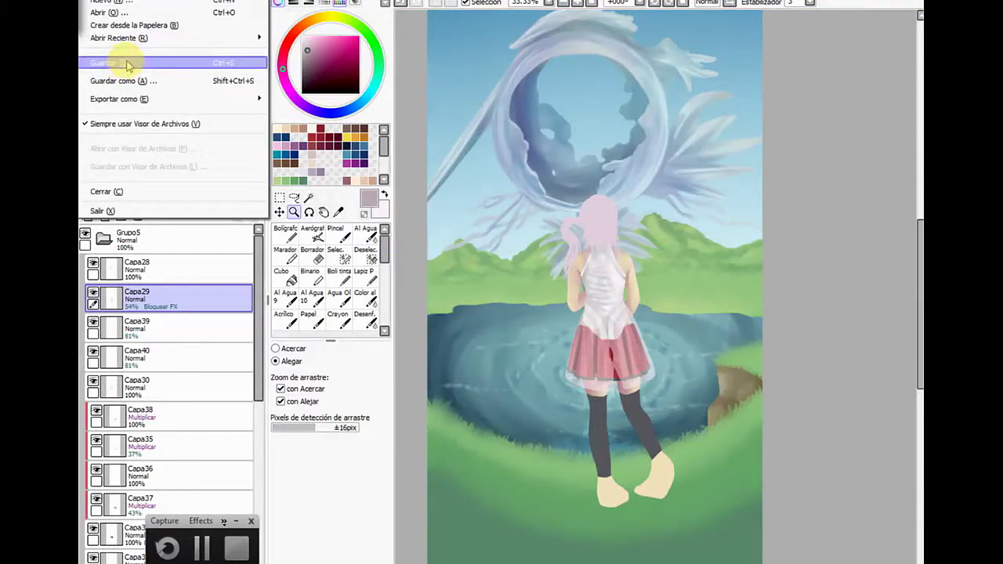
click(127, 65)
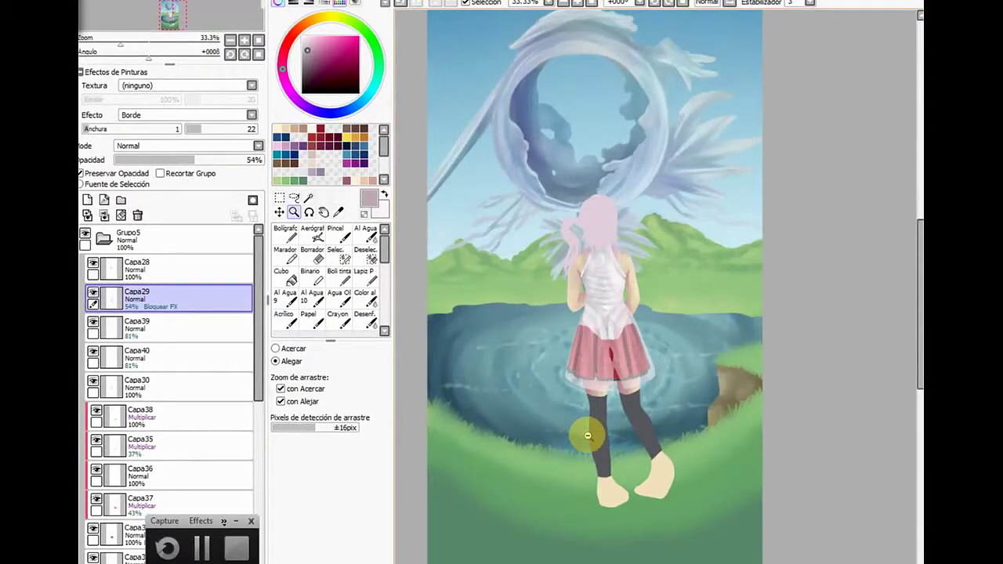
Put the hair layer Capa28 into a new layer group
click(284, 348)
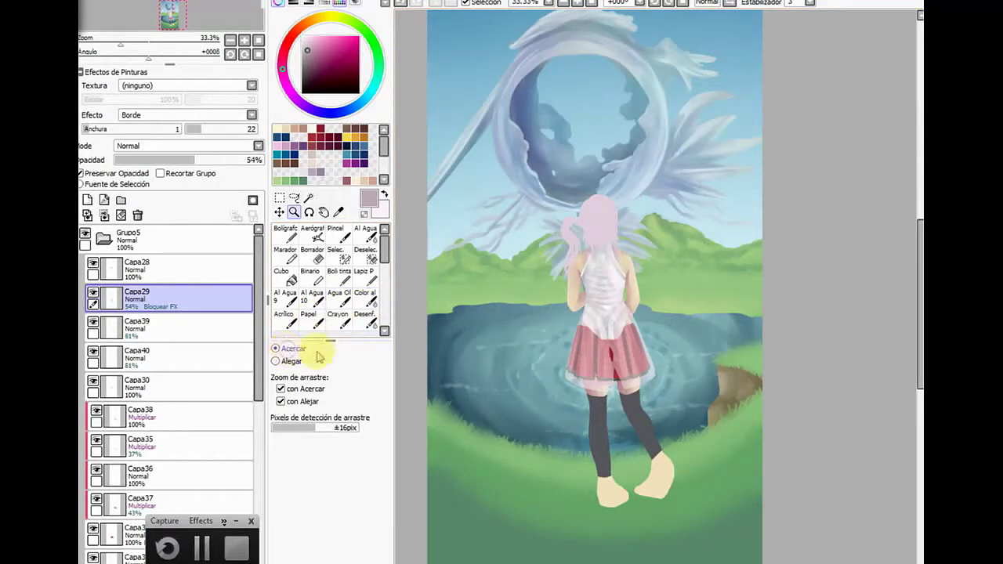
click(588, 271)
click(593, 258)
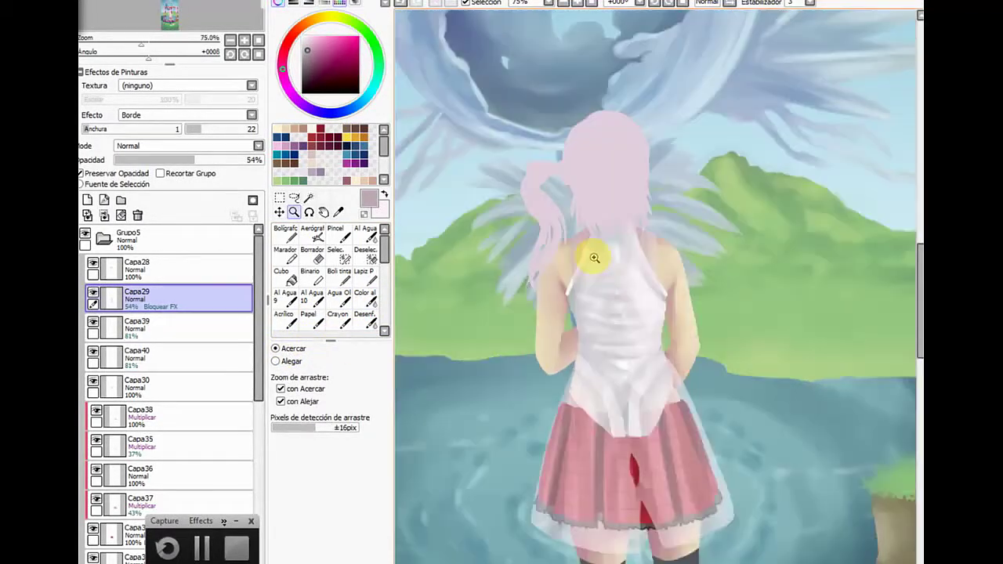
click(610, 216)
click(153, 267)
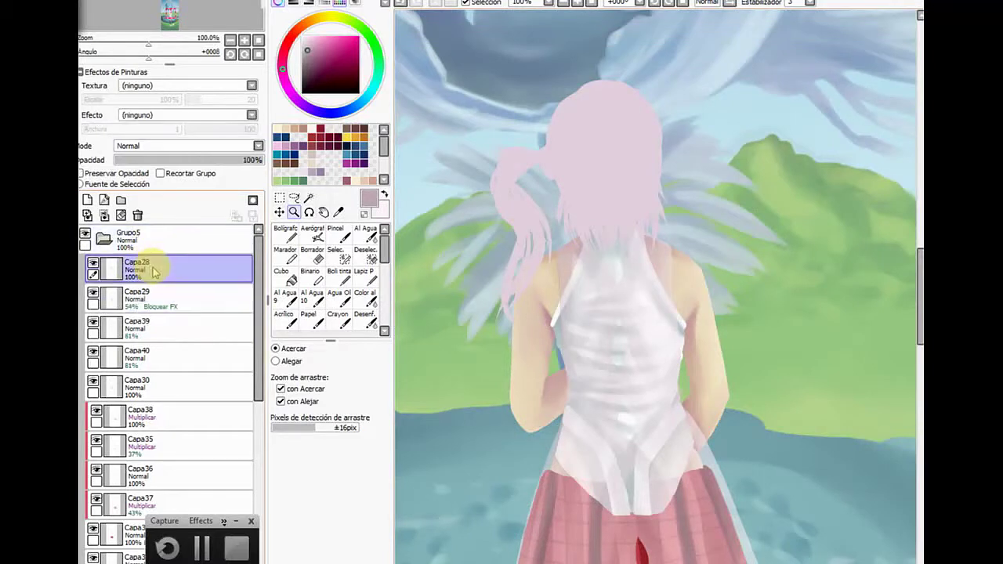
click(122, 201)
drag(168, 291, 174, 294)
click(174, 298)
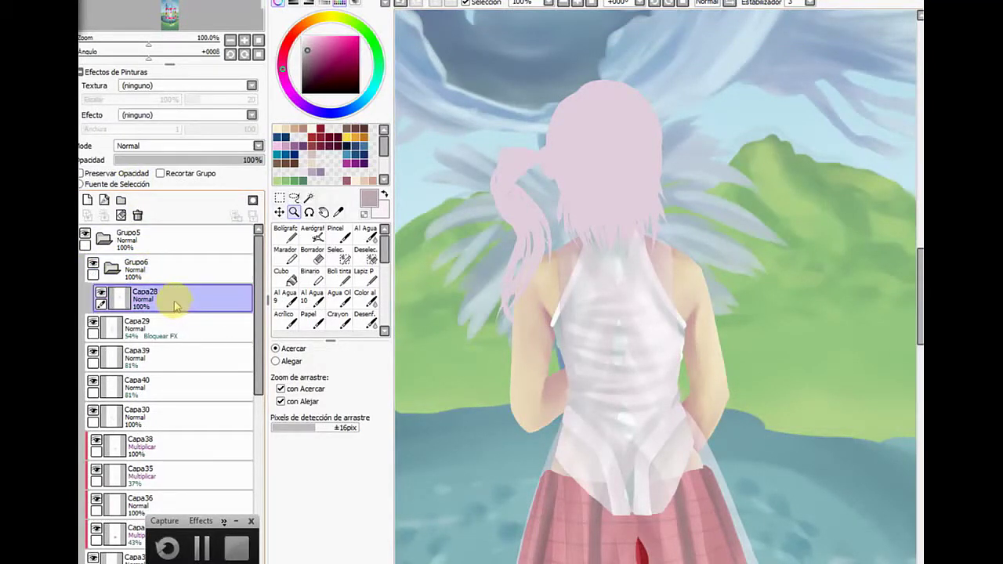
click(87, 199)
click(162, 174)
click(186, 146)
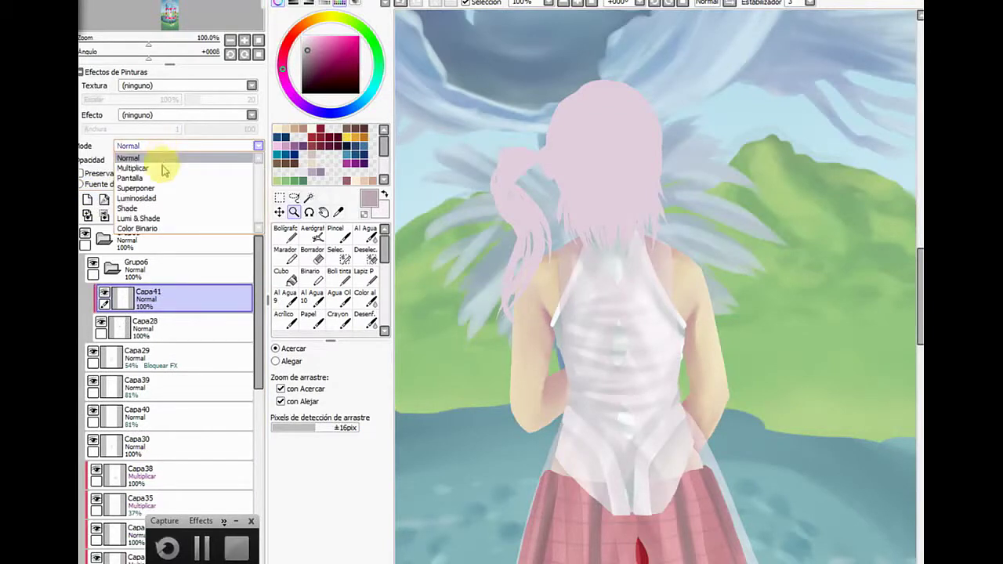
click(188, 163)
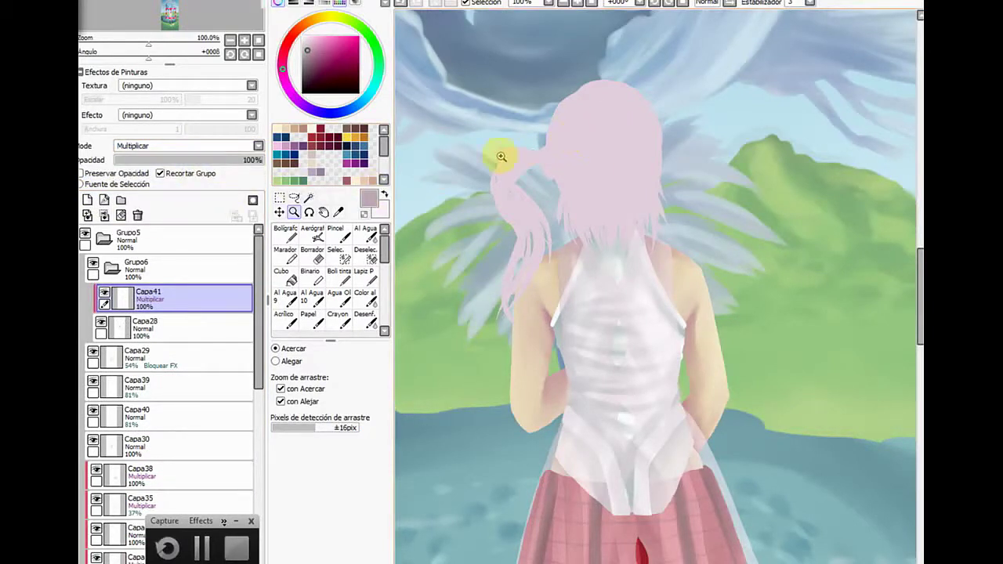
click(384, 193)
click(286, 232)
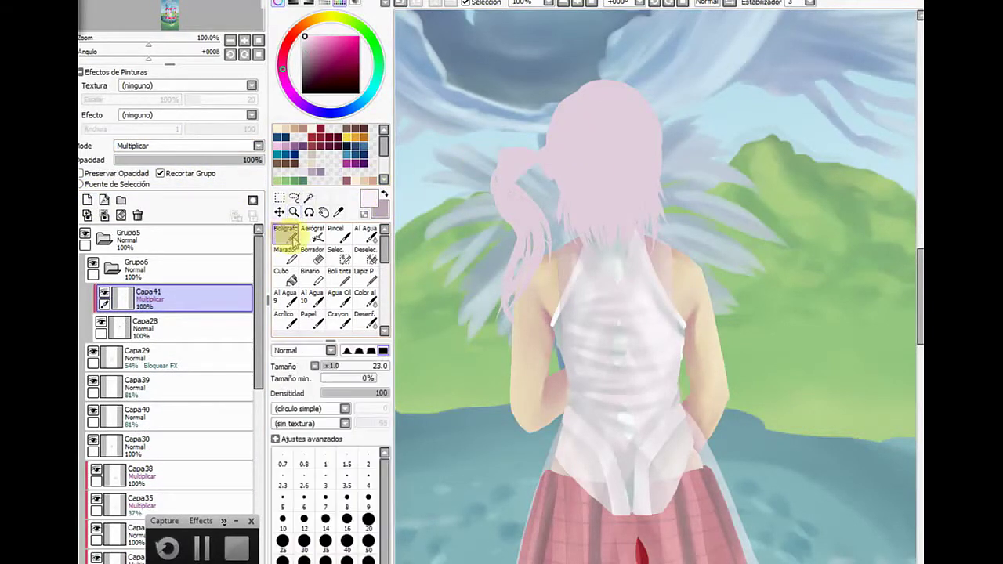
click(181, 115)
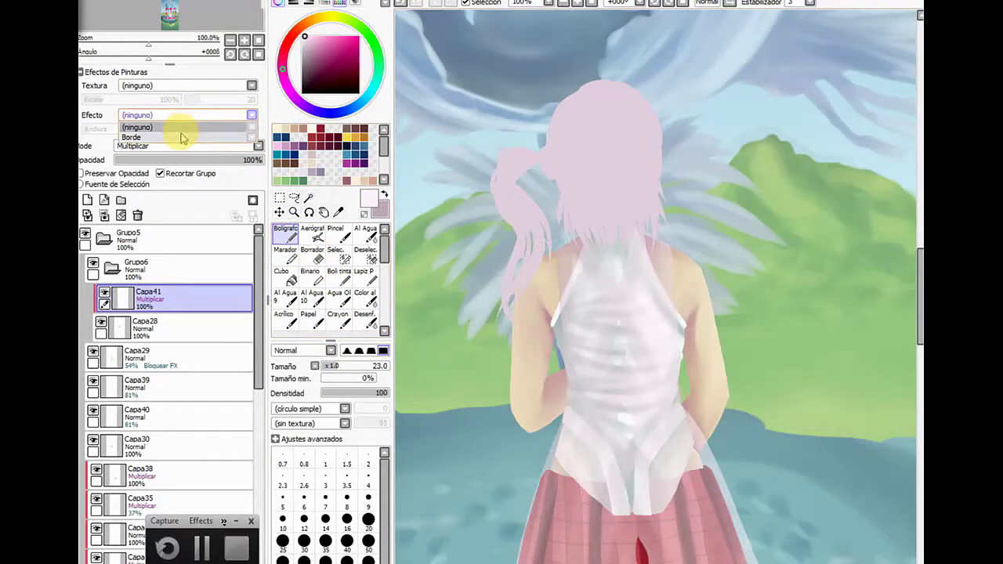
click(182, 138)
drag(217, 132, 207, 130)
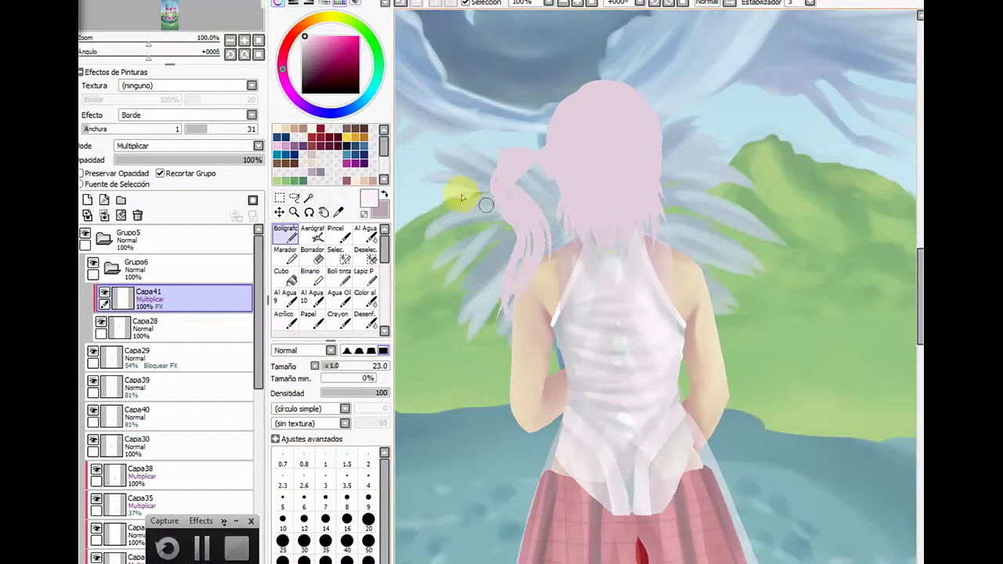
drag(332, 368, 324, 369)
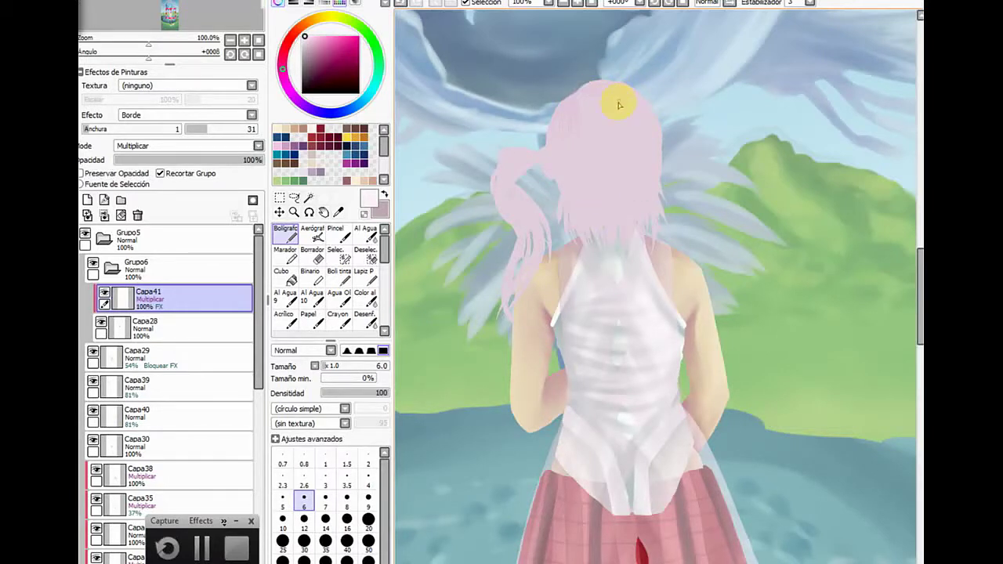
click(136, 215)
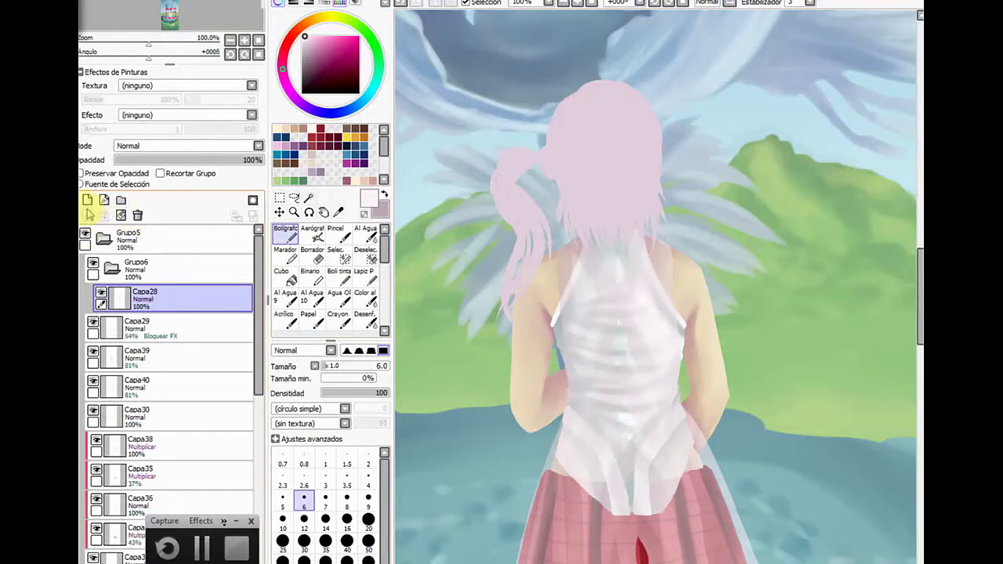
Add a clipped layer above Capa28 in Multiplicar mode with a Borde effect of width 1 and intensity 48
click(87, 200)
click(159, 173)
click(155, 146)
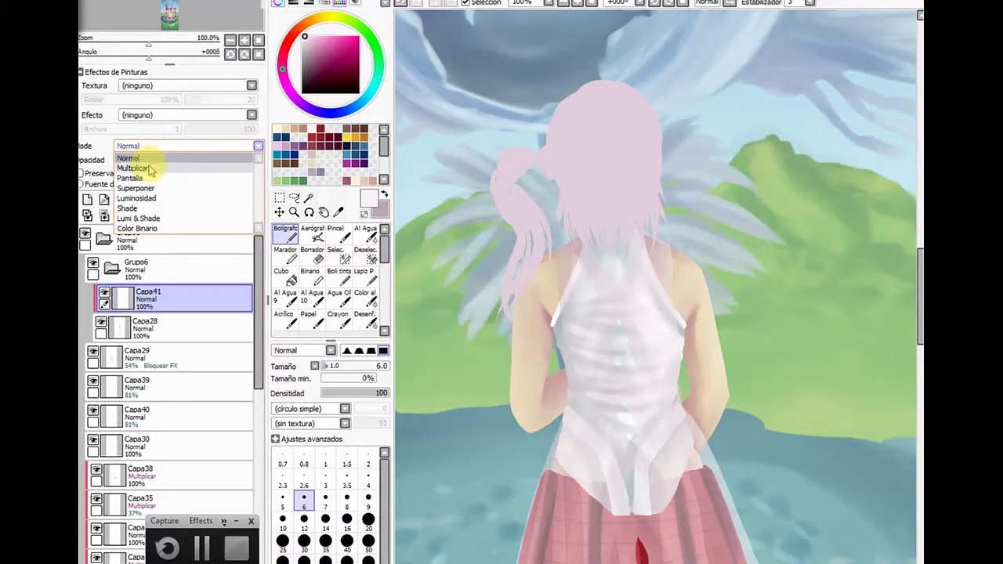
click(149, 159)
click(149, 115)
click(157, 132)
click(212, 130)
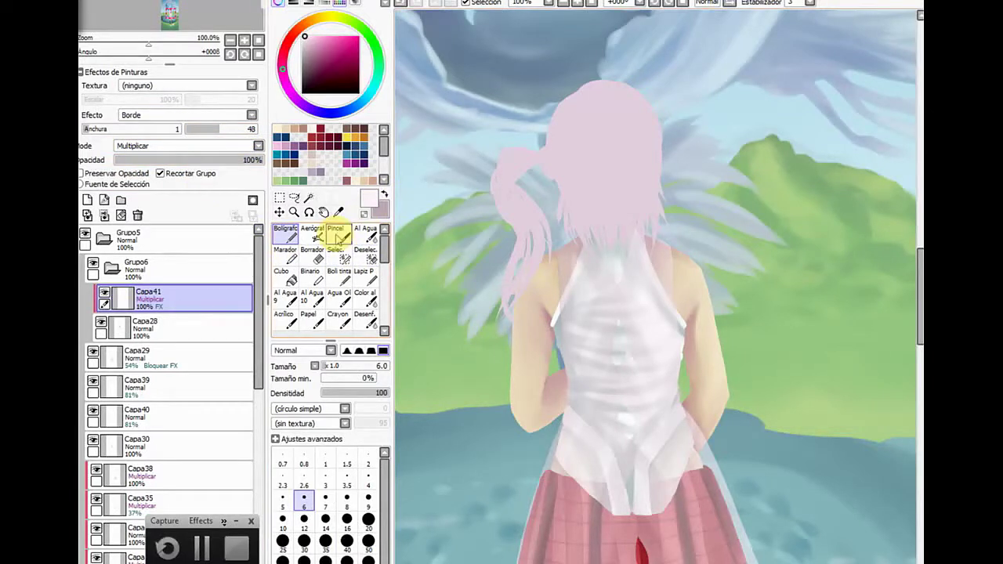
Paint fine pale pink strands across the crown of the hair with Acrílico at size 9 and density 66
click(285, 318)
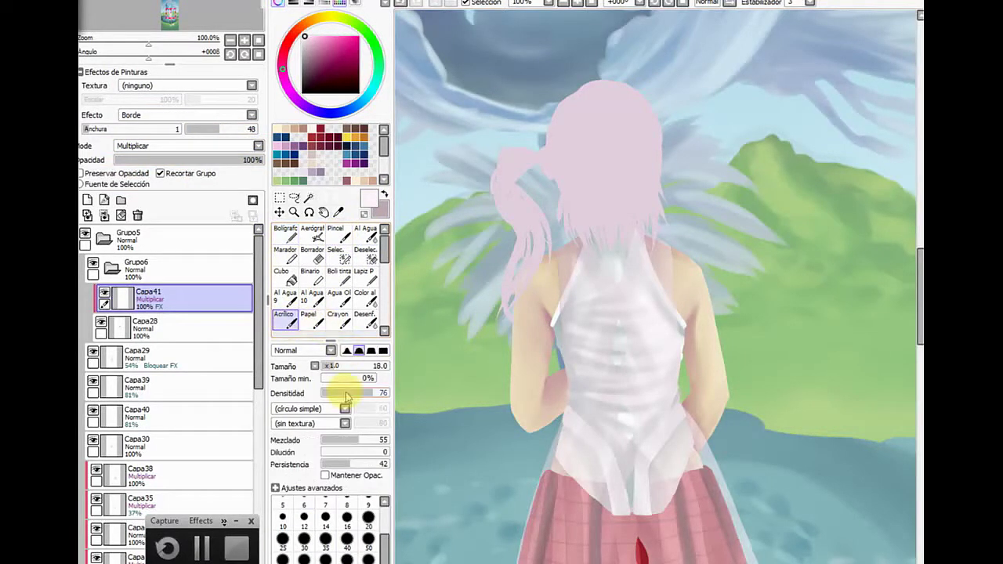
drag(347, 397, 365, 393)
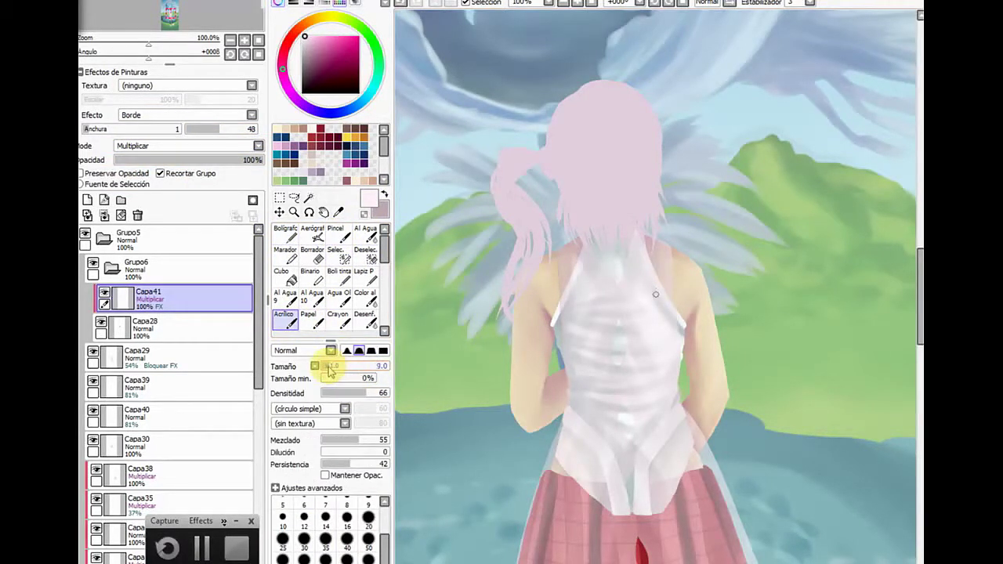
click(655, 3)
click(655, 3)
click(655, 3)
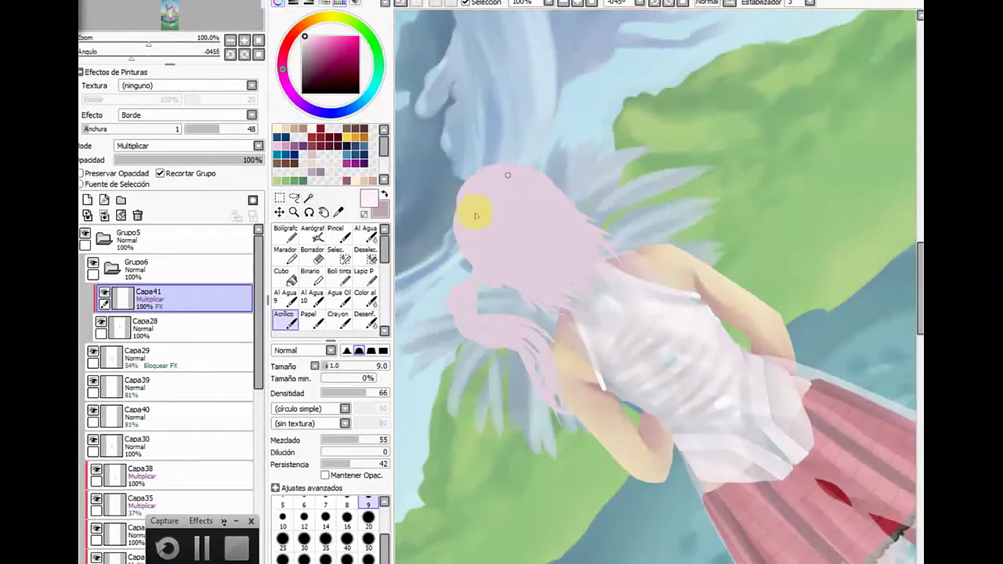
mouse_move(459, 210)
mouse_down()
mouse_move(475, 257)
mouse_move(463, 188)
mouse_move(484, 248)
mouse_up()
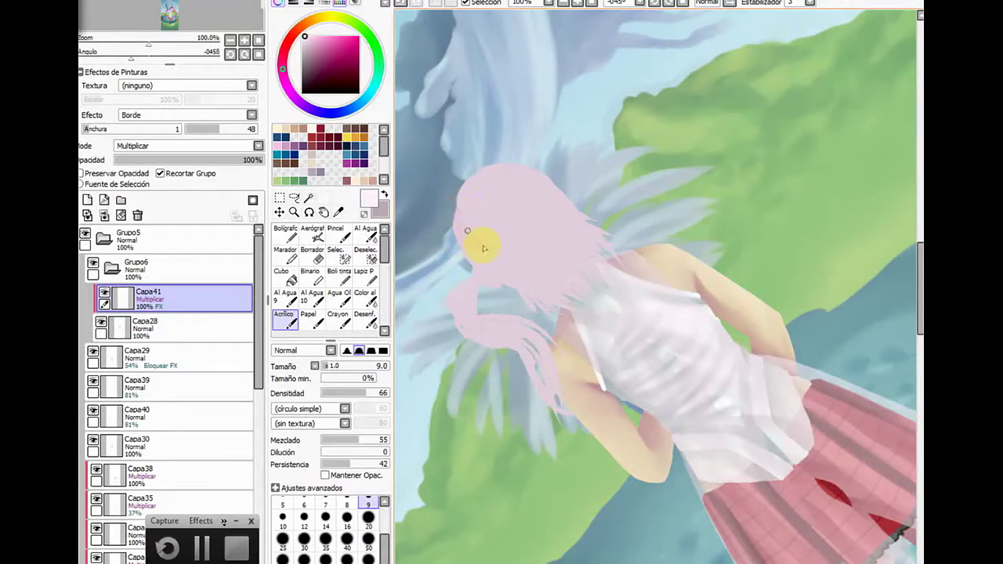
mouse_move(460, 215)
mouse_down()
mouse_move(479, 190)
mouse_move(462, 205)
mouse_move(489, 206)
mouse_move(462, 207)
mouse_move(493, 194)
mouse_move(459, 208)
mouse_move(466, 196)
mouse_move(465, 209)
mouse_move(462, 199)
mouse_move(506, 183)
mouse_move(467, 209)
mouse_up()
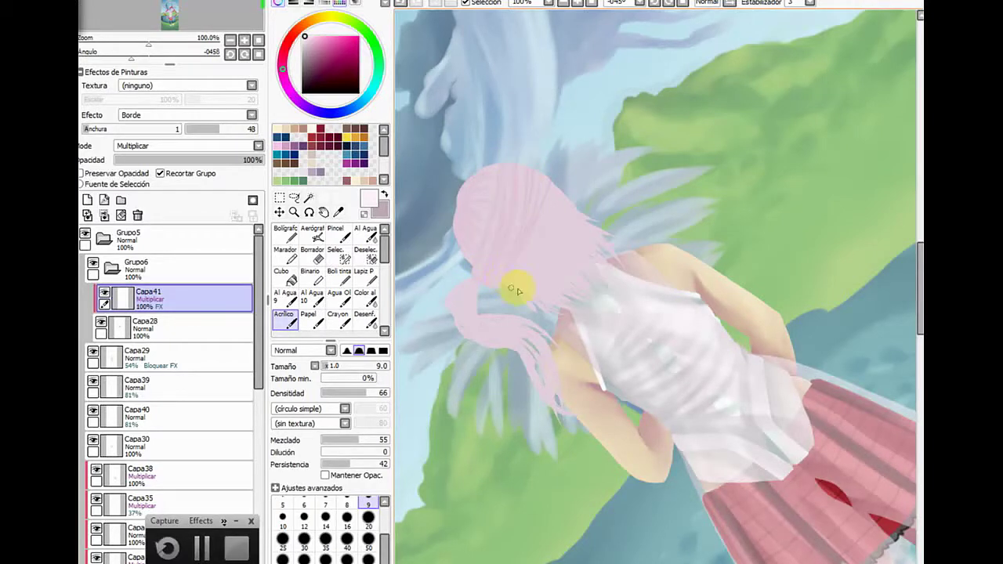
click(625, 2)
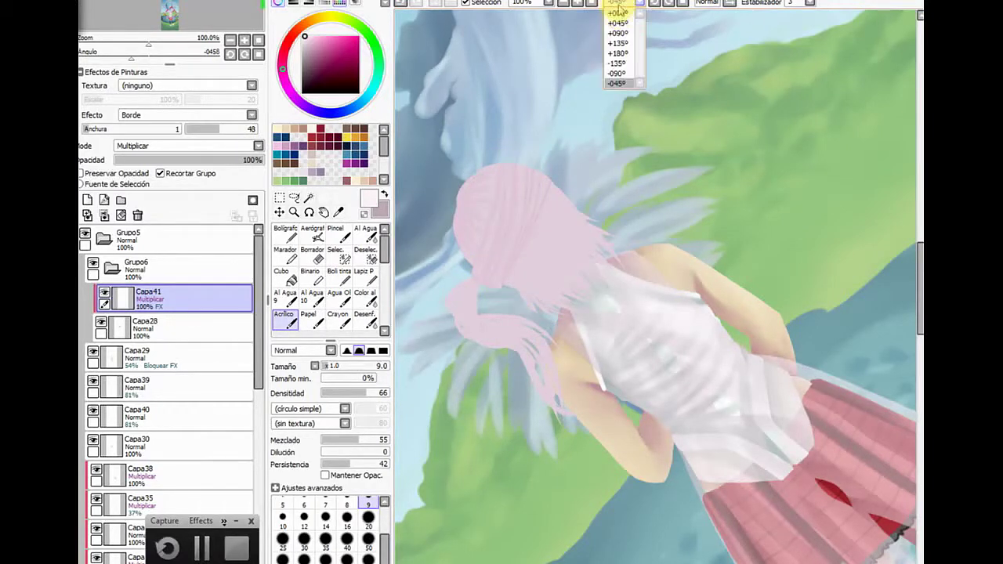
click(618, 10)
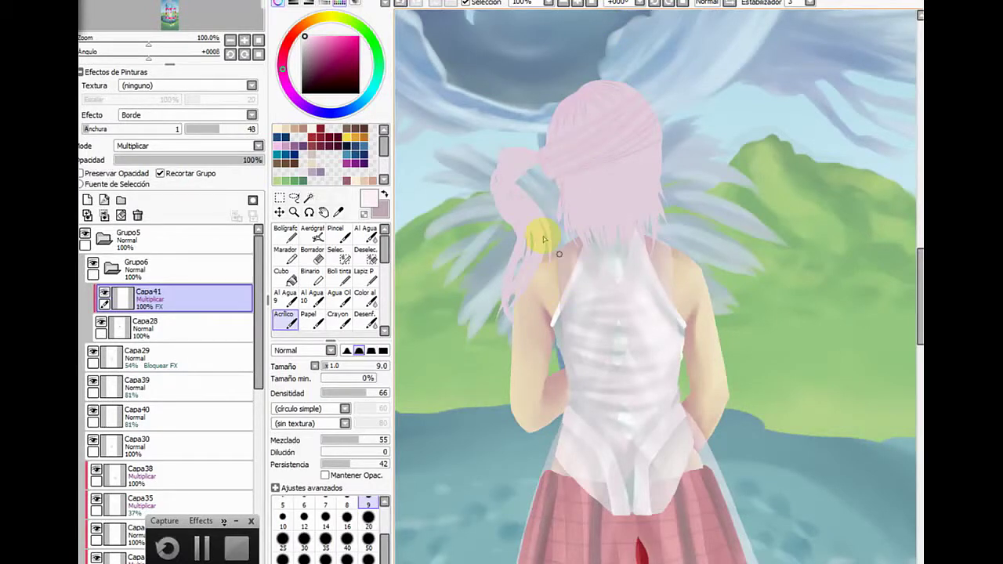
Touch up the hair's edges on Capa28 in the sampled hair colour, then lock its opacity and return to the clipped Multiplicar layer
click(384, 195)
click(594, 185)
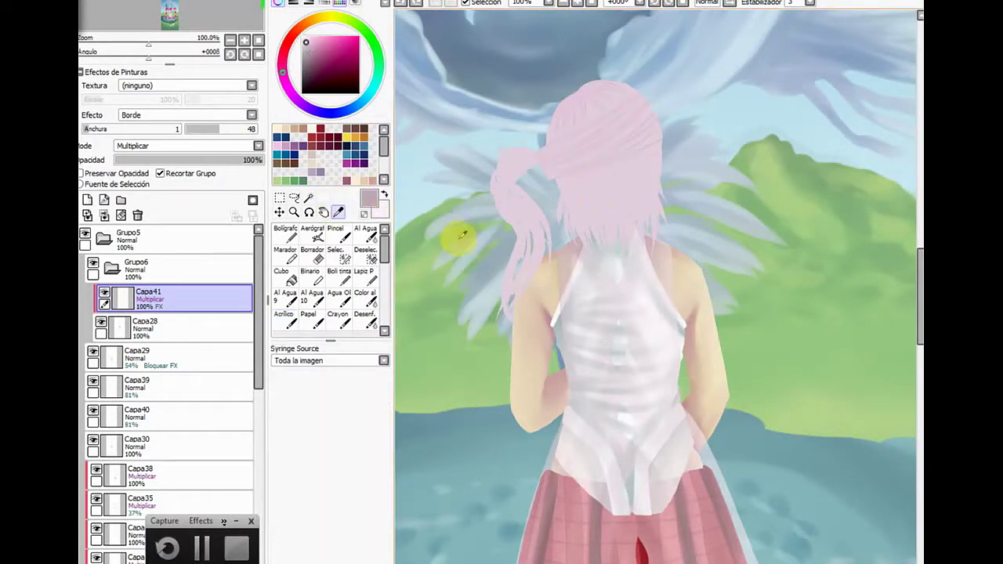
click(139, 323)
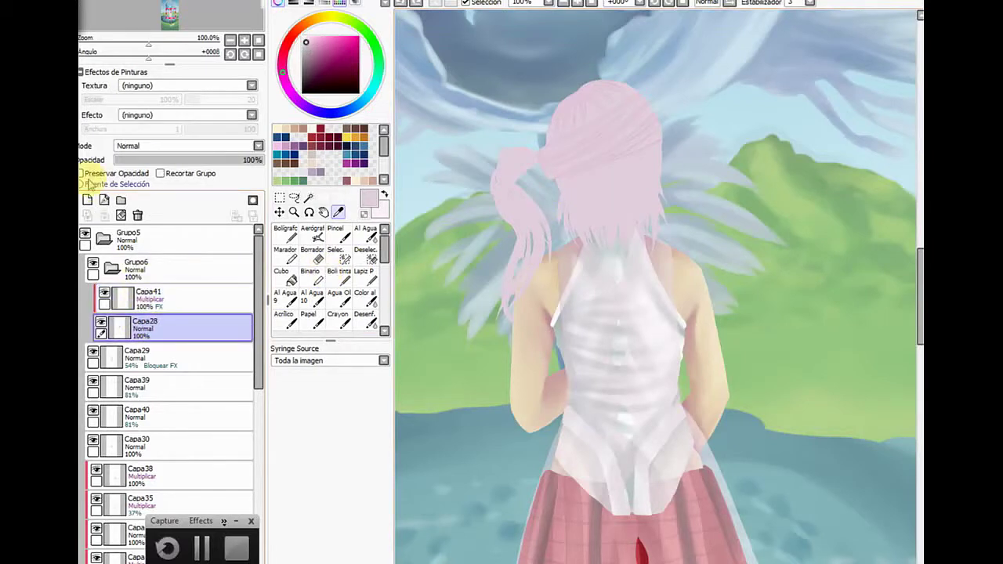
click(286, 233)
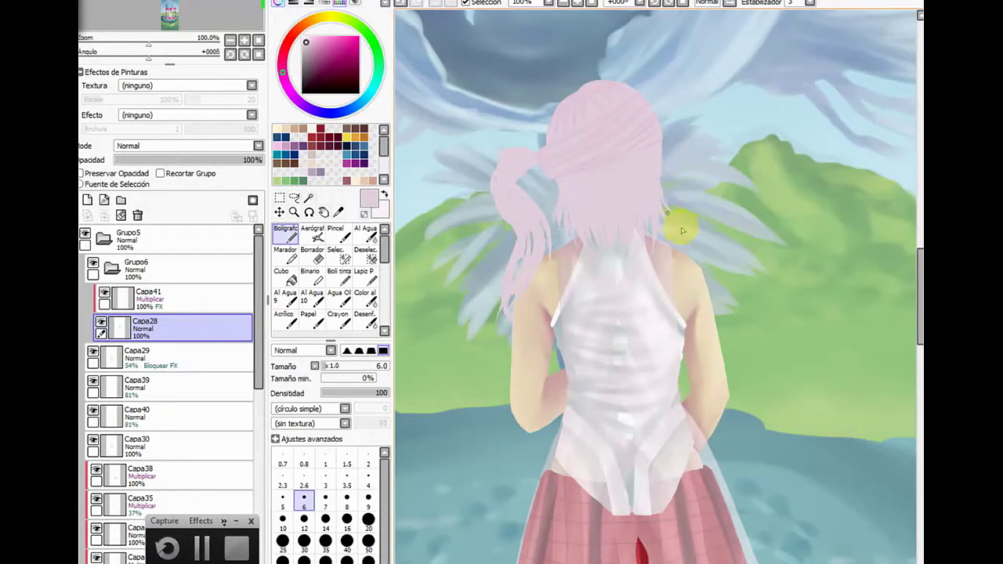
click(311, 255)
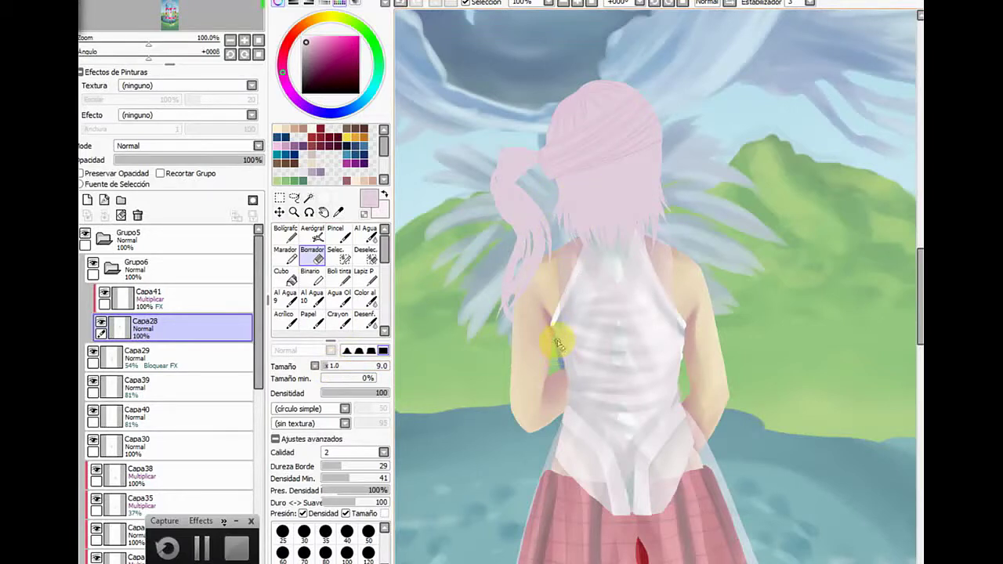
click(121, 173)
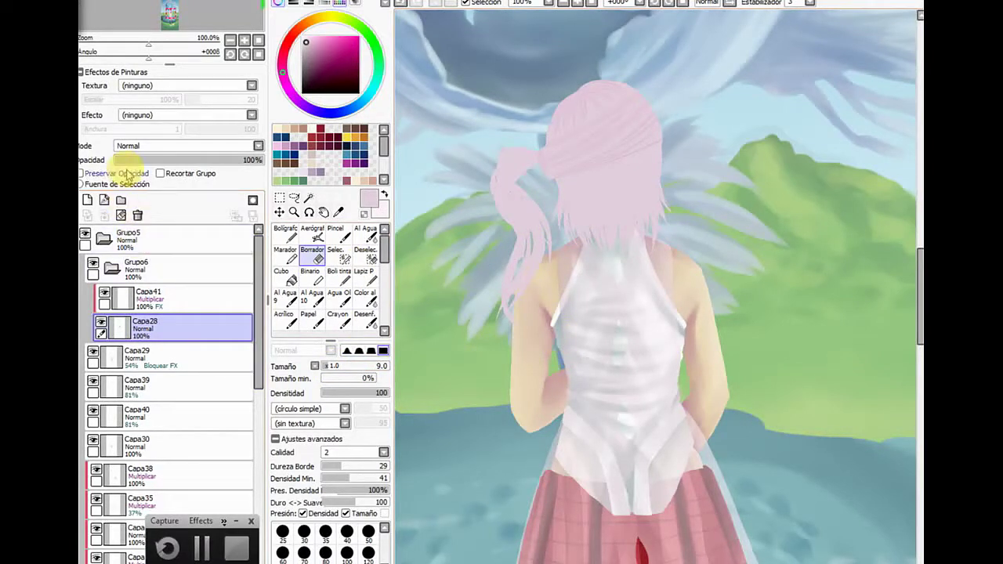
click(147, 298)
click(335, 232)
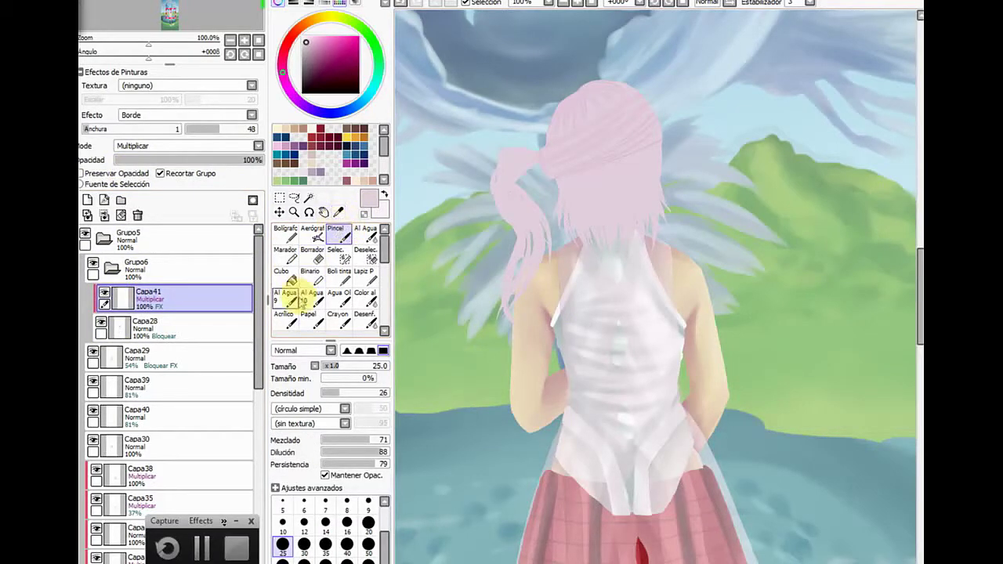
double_click(284, 317)
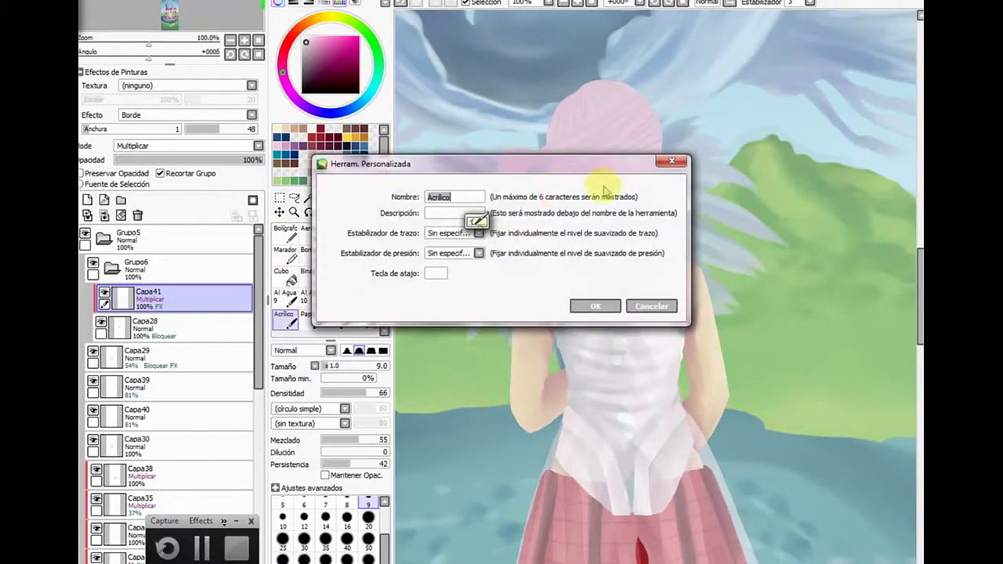
click(649, 307)
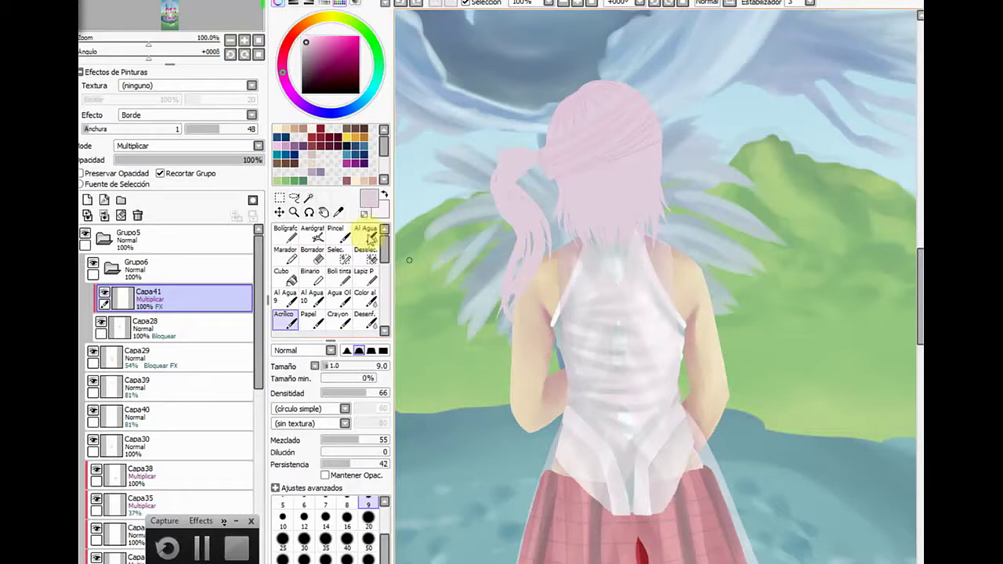
click(335, 233)
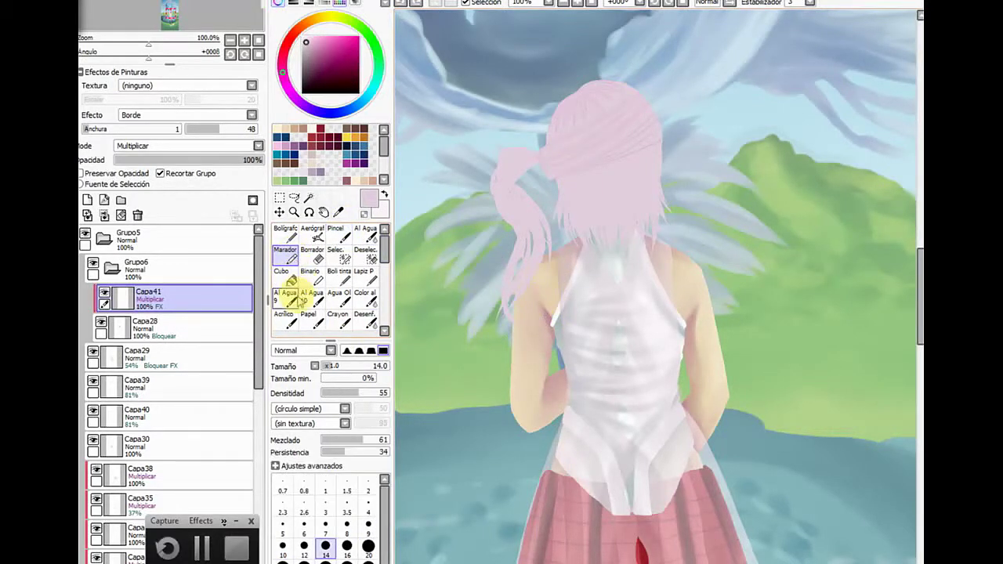
click(287, 320)
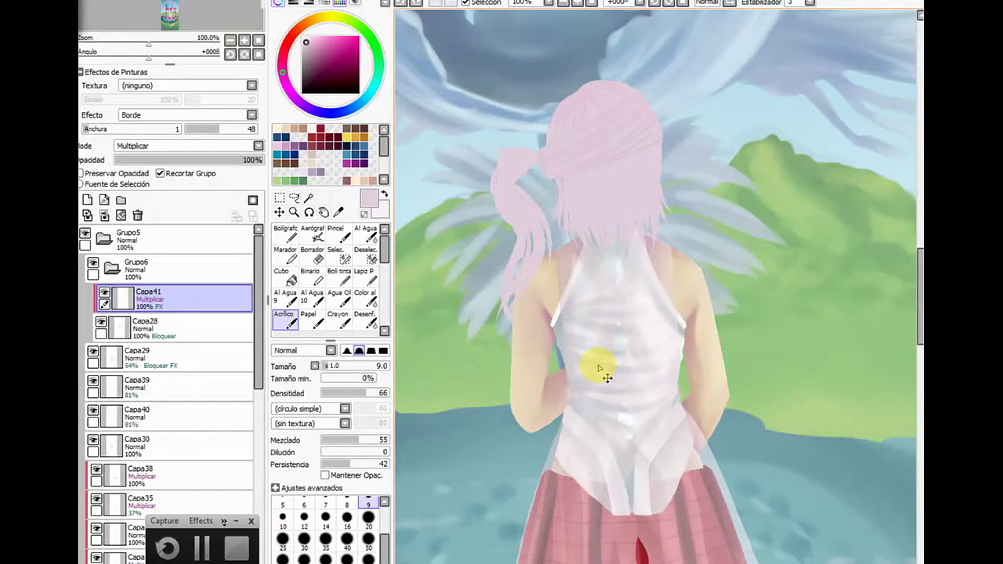
Paint pale pink strands on the upper left of the head and down the loose back hair with Acrílico at size 9
click(384, 195)
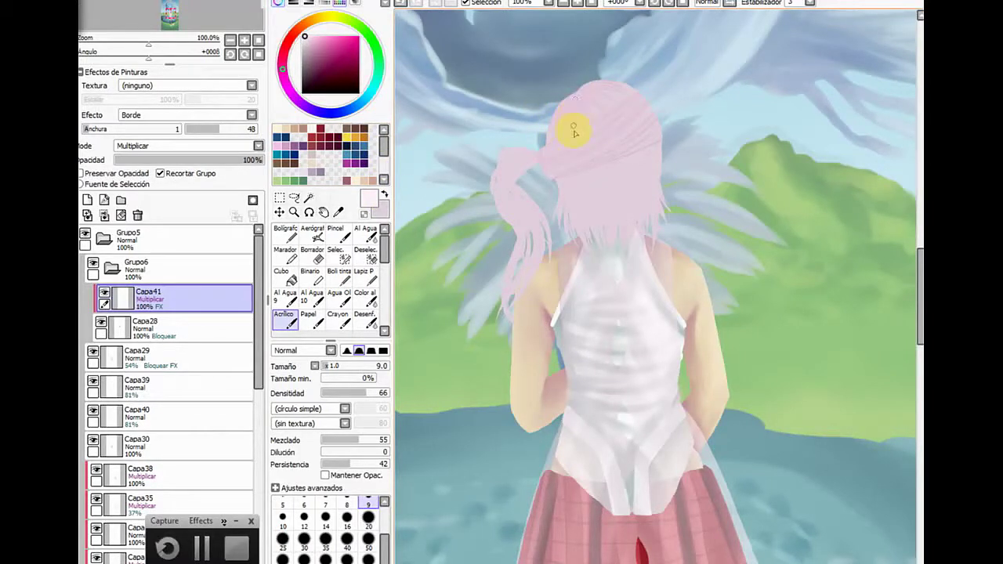
mouse_move(579, 93)
mouse_down()
mouse_move(587, 118)
mouse_move(583, 94)
mouse_move(593, 101)
mouse_move(585, 96)
mouse_move(595, 122)
mouse_move(581, 120)
mouse_move(577, 95)
mouse_move(580, 133)
mouse_move(573, 105)
mouse_move(569, 146)
mouse_up()
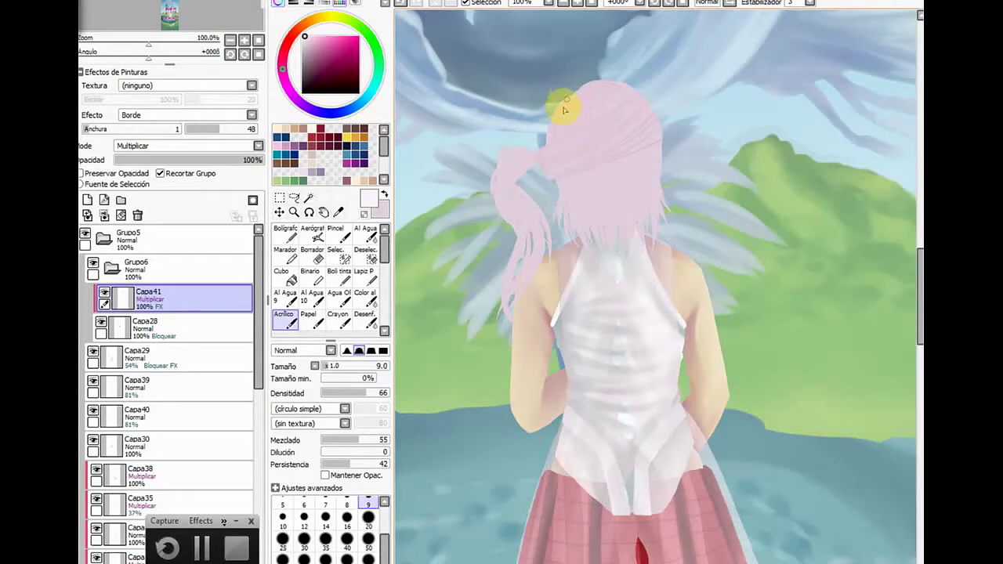
mouse_move(593, 77)
mouse_down()
mouse_move(614, 111)
mouse_move(588, 91)
mouse_move(603, 100)
mouse_move(631, 91)
mouse_move(603, 120)
mouse_up()
drag(623, 152, 592, 232)
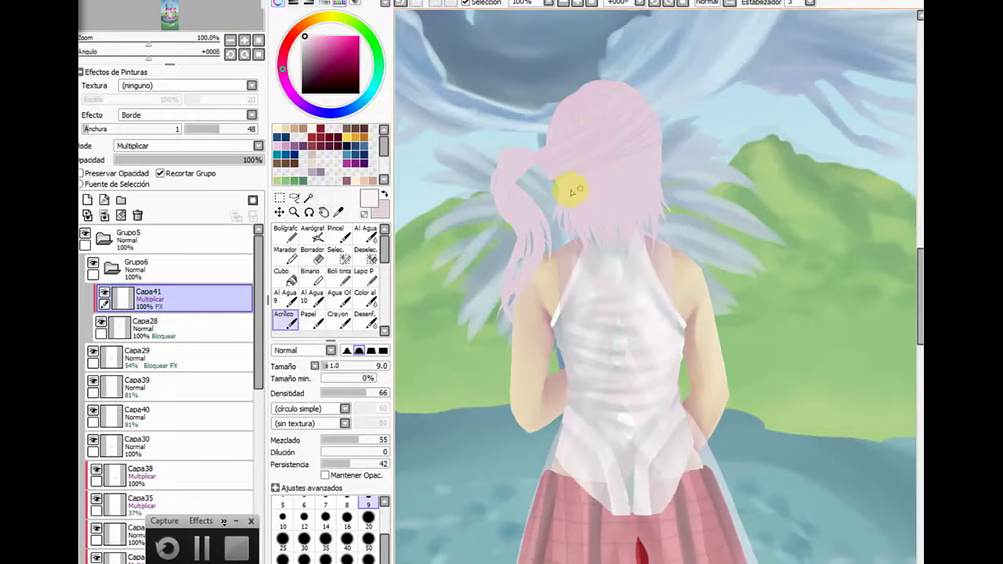
mouse_move(561, 196)
mouse_down()
mouse_move(562, 232)
mouse_move(569, 237)
mouse_move(574, 206)
mouse_move(572, 237)
mouse_move(581, 184)
mouse_move(565, 177)
mouse_move(589, 262)
mouse_move(574, 242)
mouse_move(570, 180)
mouse_move(558, 180)
mouse_move(575, 207)
mouse_move(570, 171)
mouse_move(593, 248)
mouse_move(583, 179)
mouse_move(589, 247)
mouse_move(584, 201)
mouse_move(587, 221)
mouse_move(563, 181)
mouse_move(575, 260)
mouse_move(573, 233)
mouse_move(596, 187)
mouse_move(601, 244)
mouse_up()
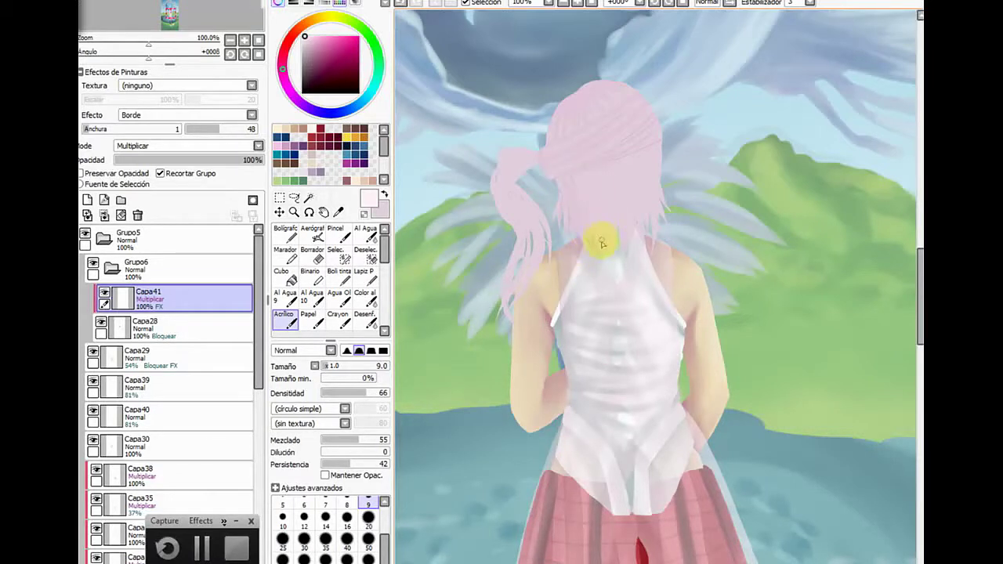
mouse_move(587, 178)
mouse_down()
mouse_move(587, 238)
mouse_move(585, 183)
mouse_move(590, 233)
mouse_move(596, 168)
mouse_move(605, 243)
mouse_move(588, 168)
mouse_move(603, 231)
mouse_up()
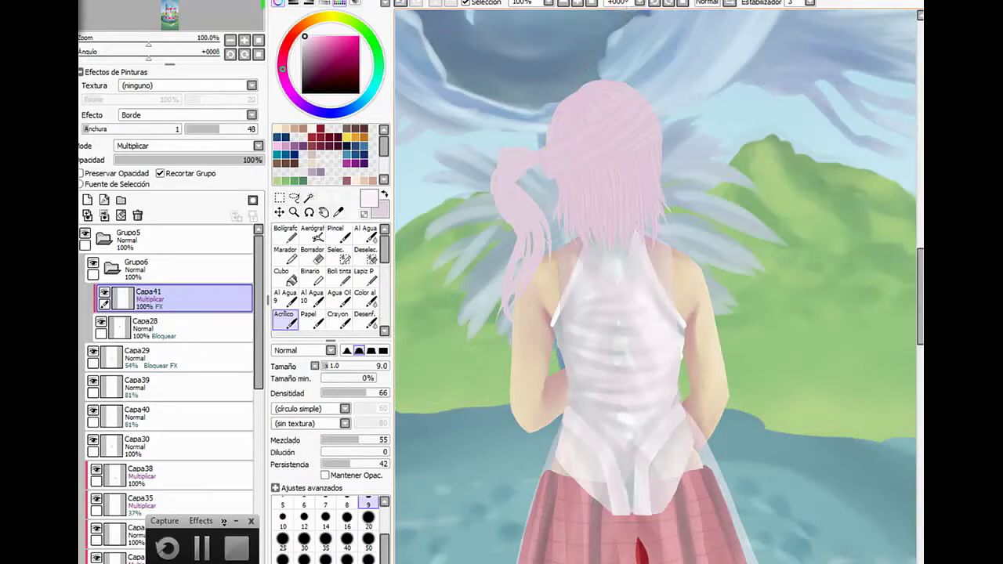
Paint slightly darker dusty pink strands down the loose back hair with Acrílico at size 6
click(652, 3)
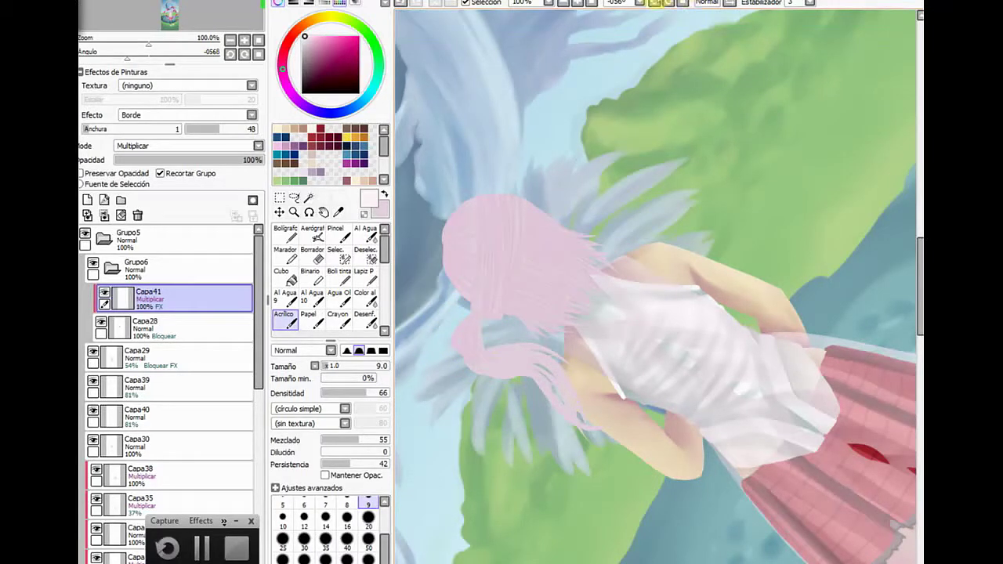
click(639, 2)
click(626, 12)
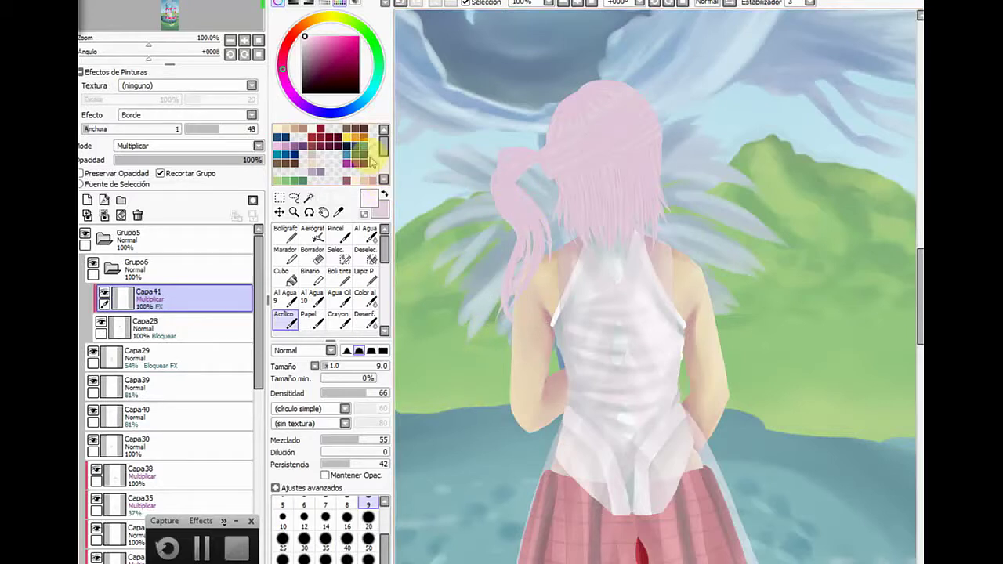
click(305, 39)
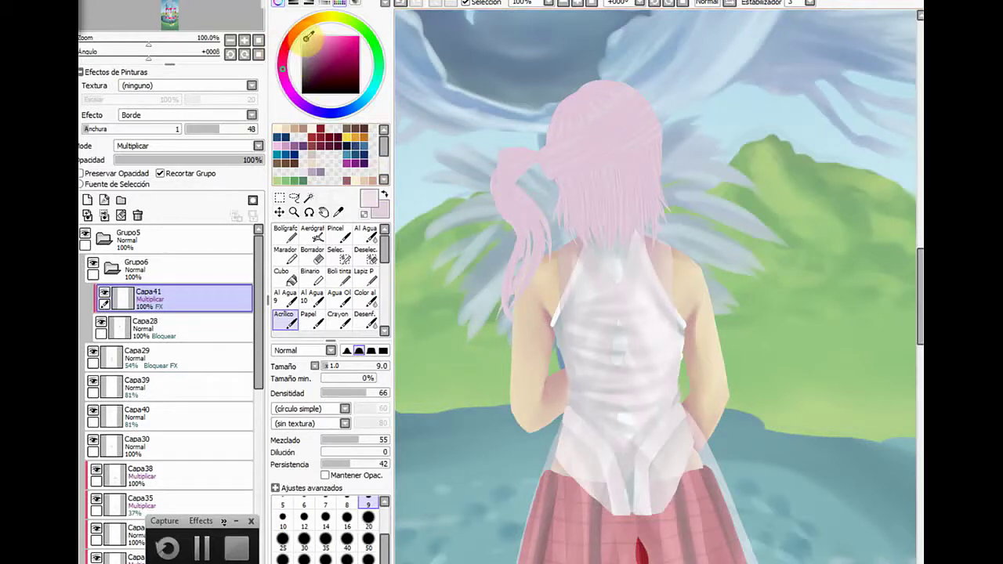
click(330, 366)
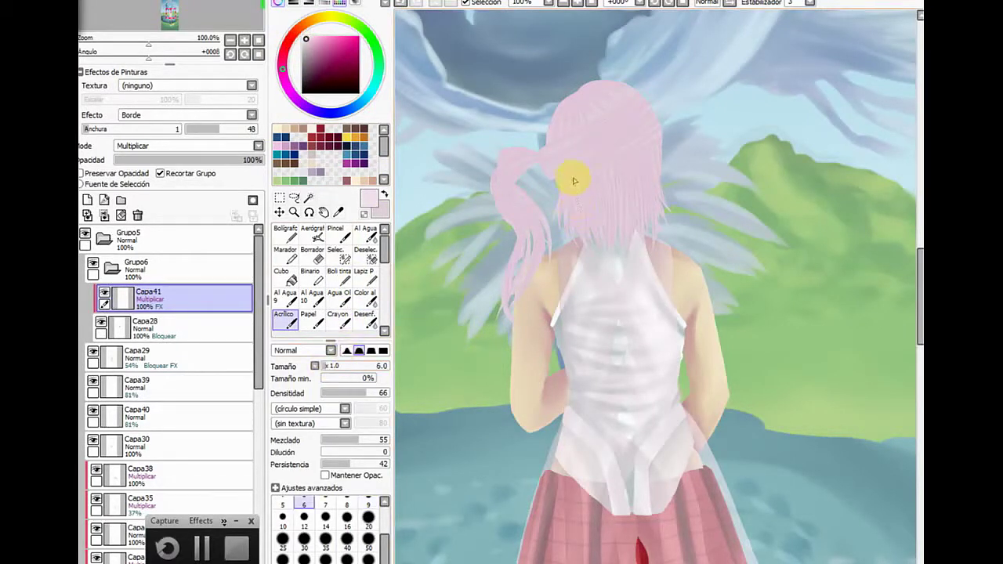
click(310, 43)
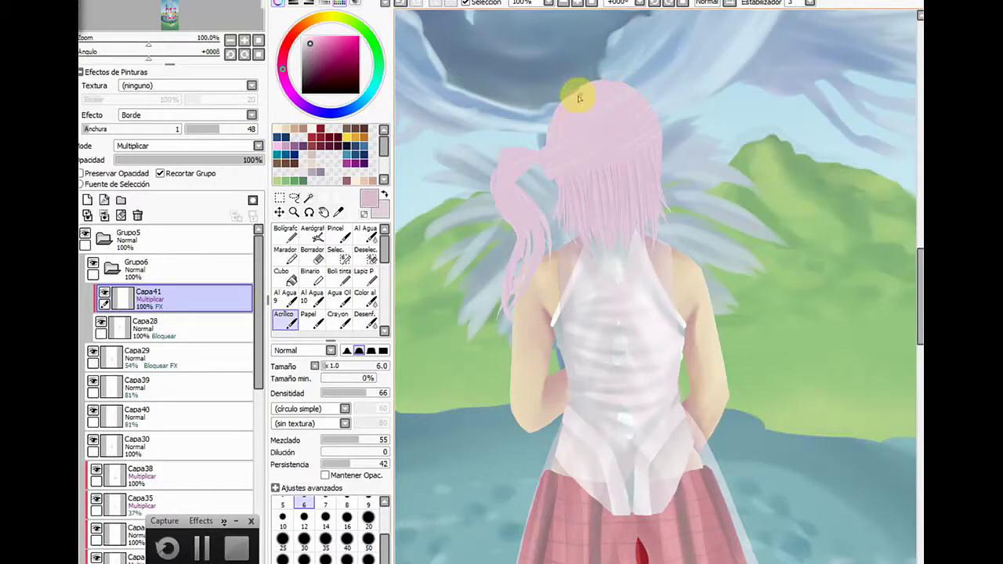
Paint dusty pink strands along the hair swept across the back of the head and down the ponytail with Acrílico
click(660, 3)
click(661, 3)
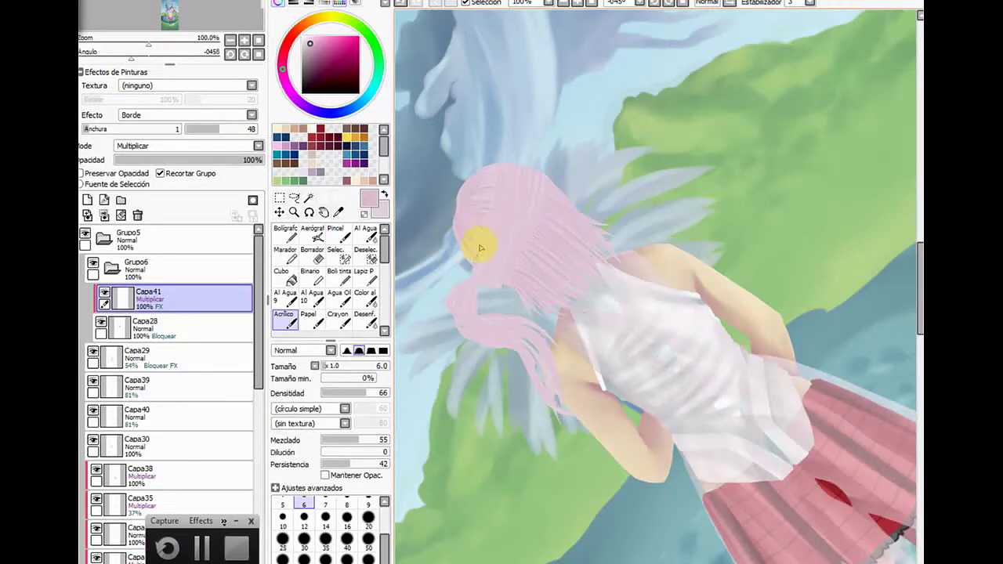
mouse_move(481, 249)
mouse_down()
mouse_move(468, 253)
mouse_move(478, 260)
mouse_move(460, 196)
mouse_move(490, 180)
mouse_move(481, 239)
mouse_move(452, 216)
mouse_move(462, 242)
mouse_move(463, 227)
mouse_move(476, 232)
mouse_move(501, 167)
mouse_move(504, 205)
mouse_up()
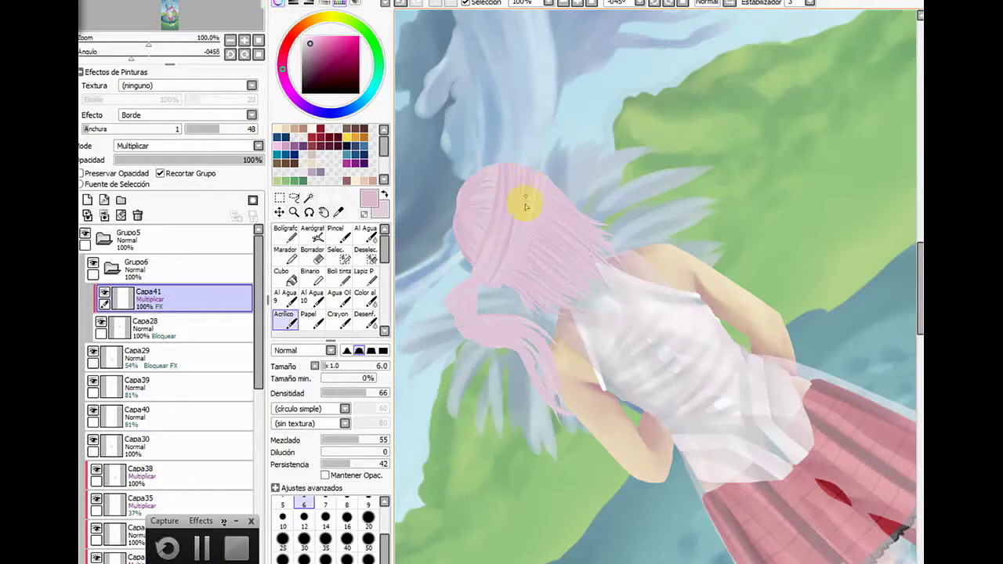
mouse_move(528, 228)
mouse_down()
mouse_move(515, 259)
mouse_move(544, 168)
mouse_move(496, 274)
mouse_up()
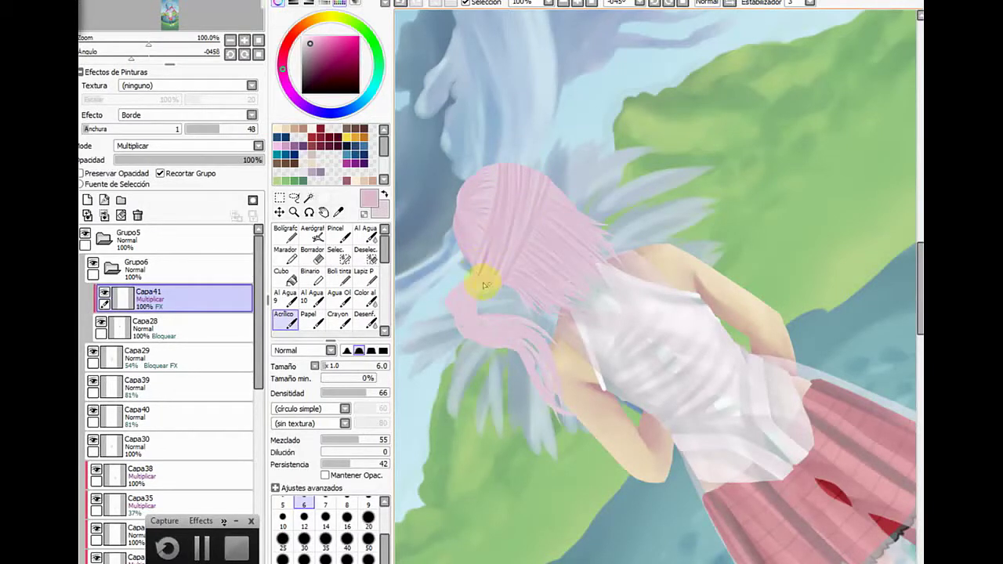
click(620, 3)
click(619, 13)
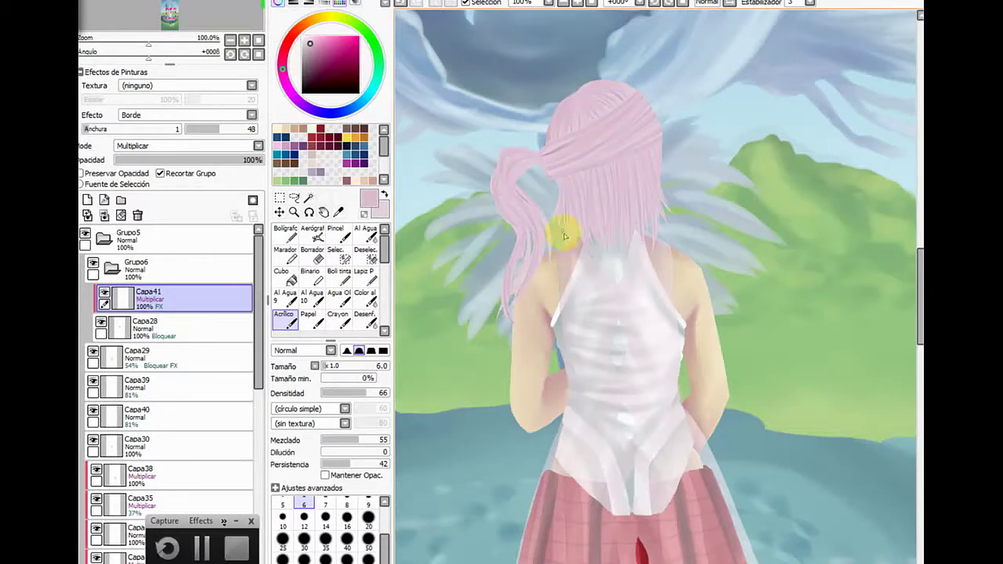
Choose a muted mauve and paint darker strands over the crown and the hair swept across the head
click(314, 64)
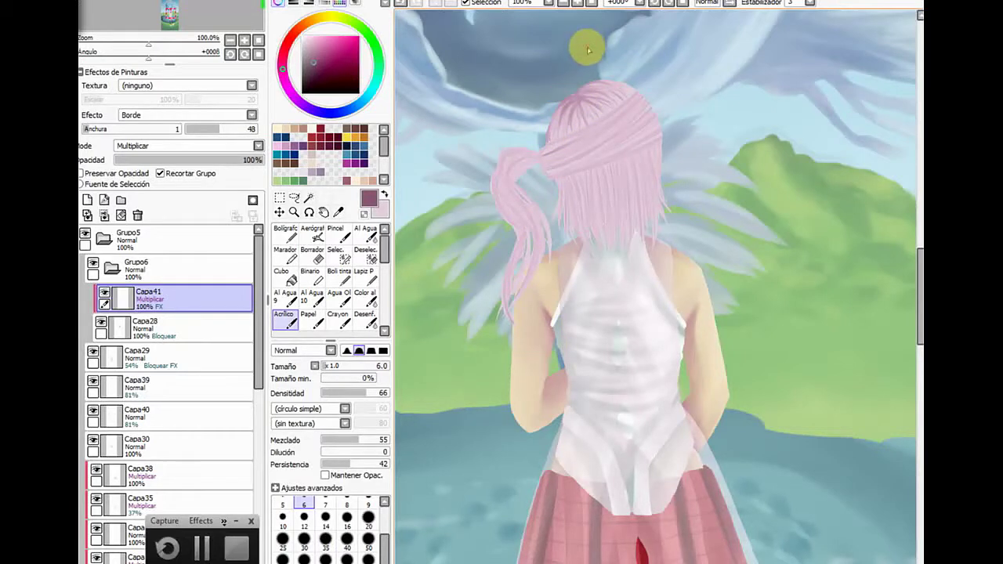
click(655, 4)
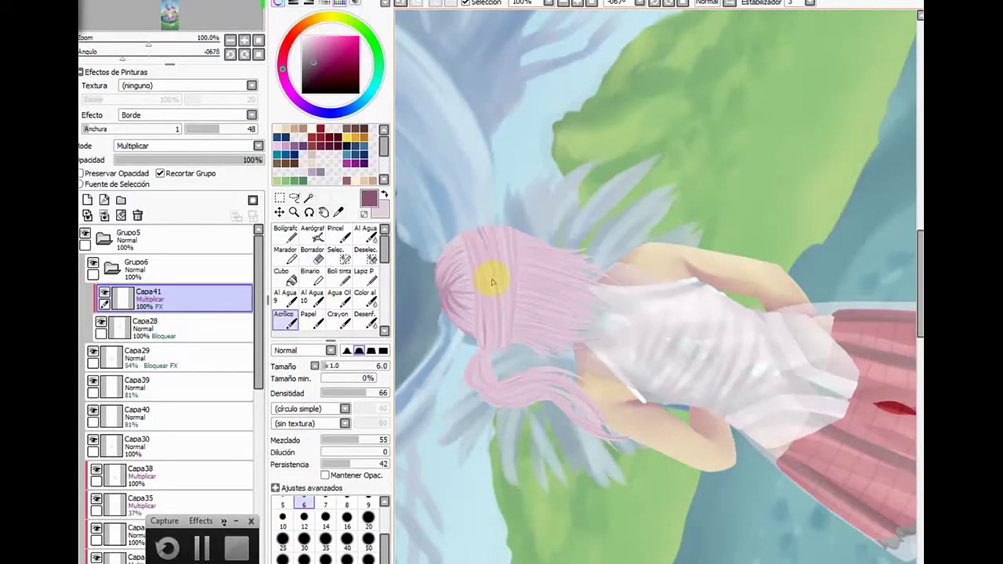
drag(492, 251, 496, 267)
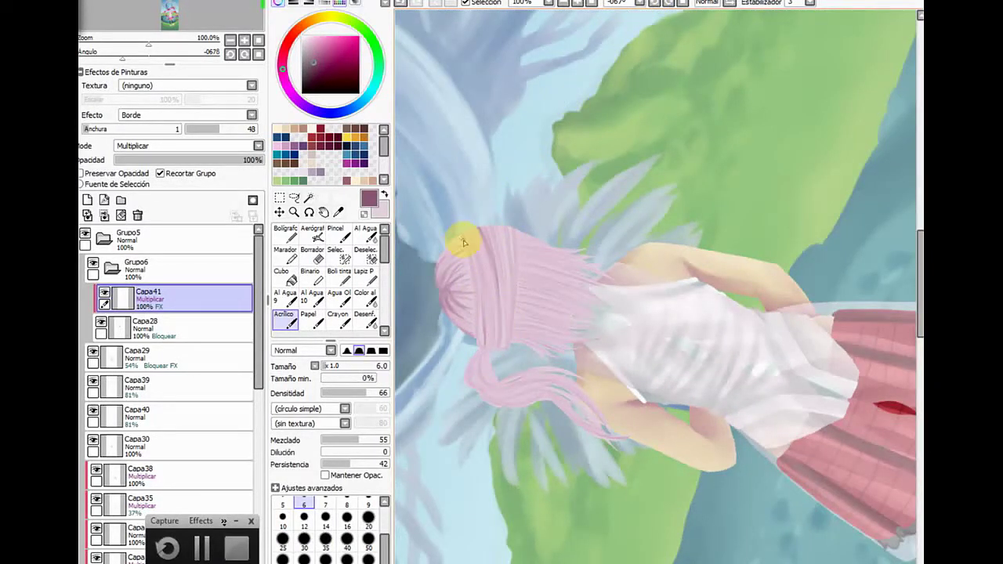
mouse_move(466, 236)
mouse_down()
mouse_move(476, 335)
mouse_move(471, 235)
mouse_move(488, 337)
mouse_move(486, 285)
mouse_move(478, 255)
mouse_move(484, 345)
mouse_move(484, 226)
mouse_move(504, 307)
mouse_move(493, 222)
mouse_move(500, 341)
mouse_move(504, 225)
mouse_move(507, 331)
mouse_move(514, 244)
mouse_move(511, 318)
mouse_move(478, 240)
mouse_move(497, 325)
mouse_move(473, 229)
mouse_move(487, 316)
mouse_move(479, 236)
mouse_move(474, 295)
mouse_move(465, 233)
mouse_move(475, 278)
mouse_move(461, 232)
mouse_move(481, 254)
mouse_move(448, 248)
mouse_move(440, 262)
mouse_move(471, 243)
mouse_up()
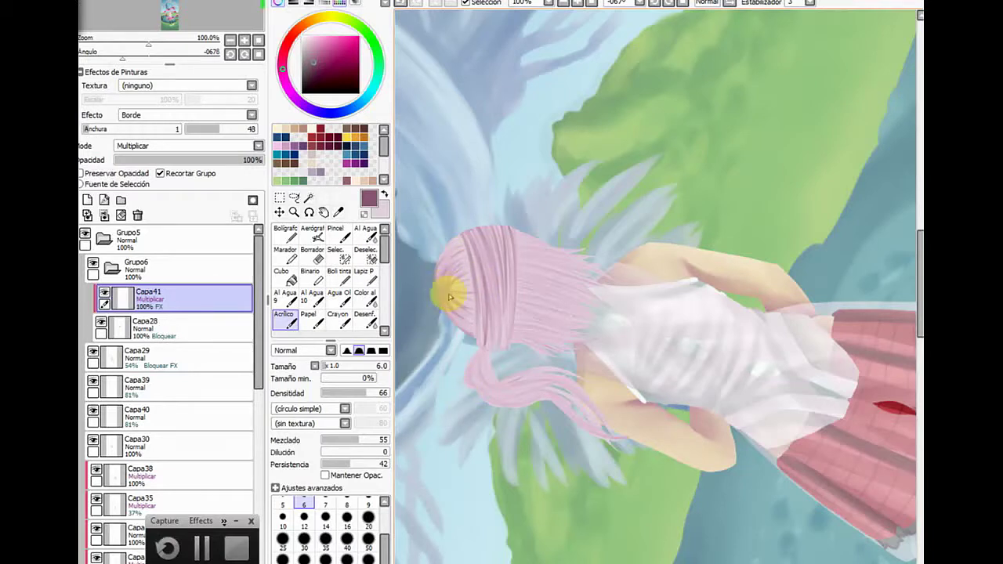
click(639, 3)
click(618, 24)
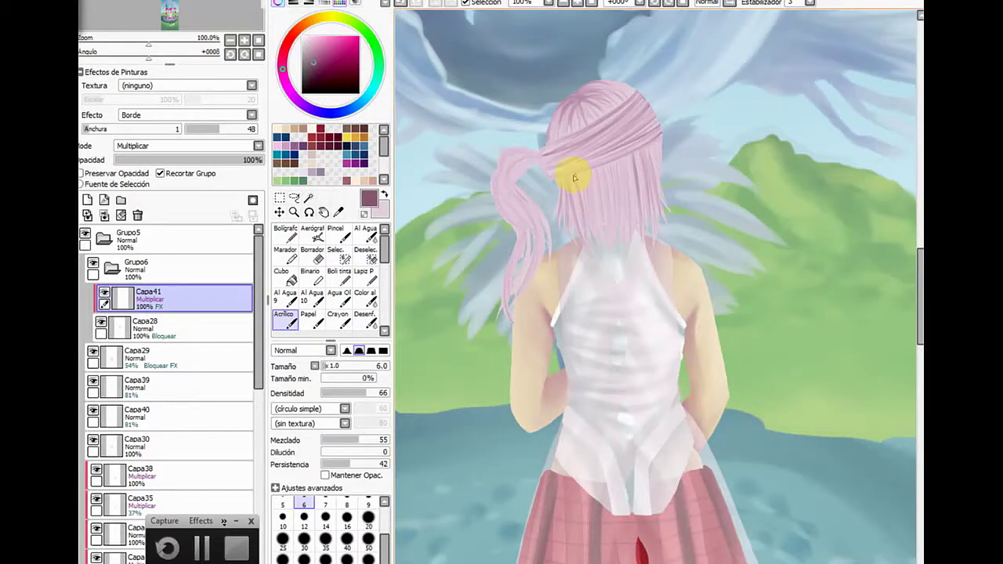
Paint mauve strands down the loose hair below the swept section to the tips at the neck
drag(574, 178, 575, 246)
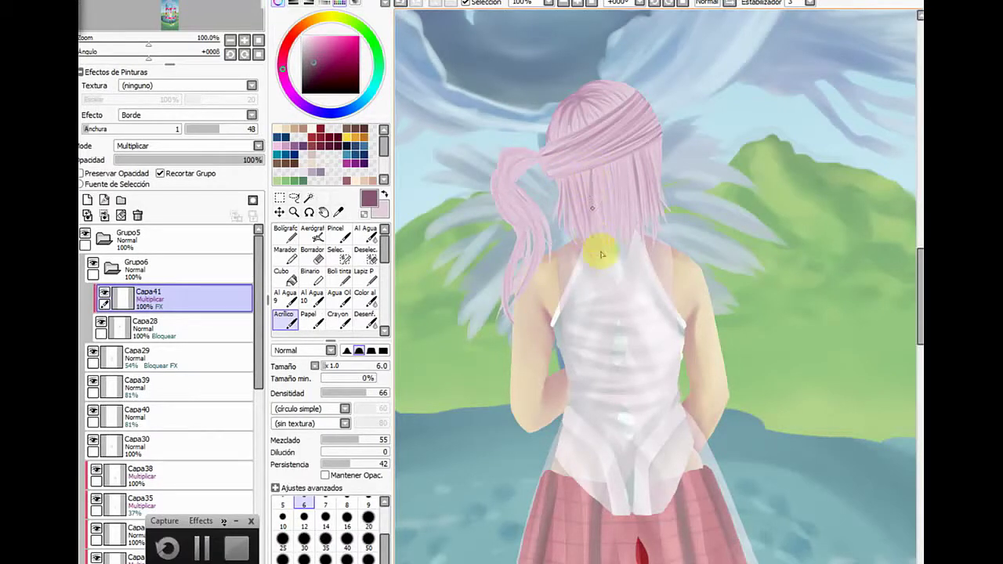
mouse_move(596, 173)
mouse_down()
mouse_move(604, 252)
mouse_move(606, 196)
mouse_move(614, 239)
mouse_move(628, 243)
mouse_up()
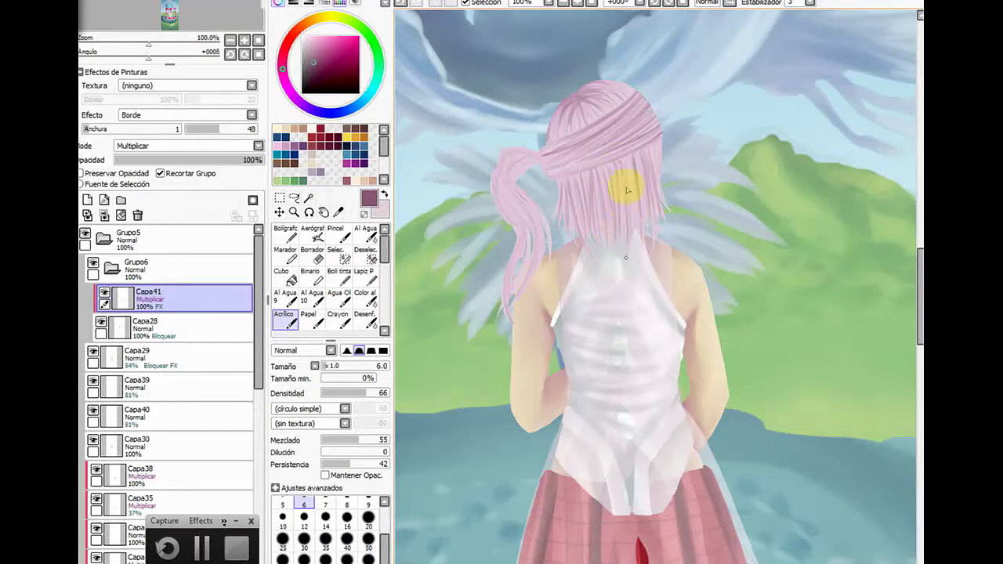
mouse_move(625, 186)
mouse_down()
mouse_move(630, 253)
mouse_move(632, 234)
mouse_up()
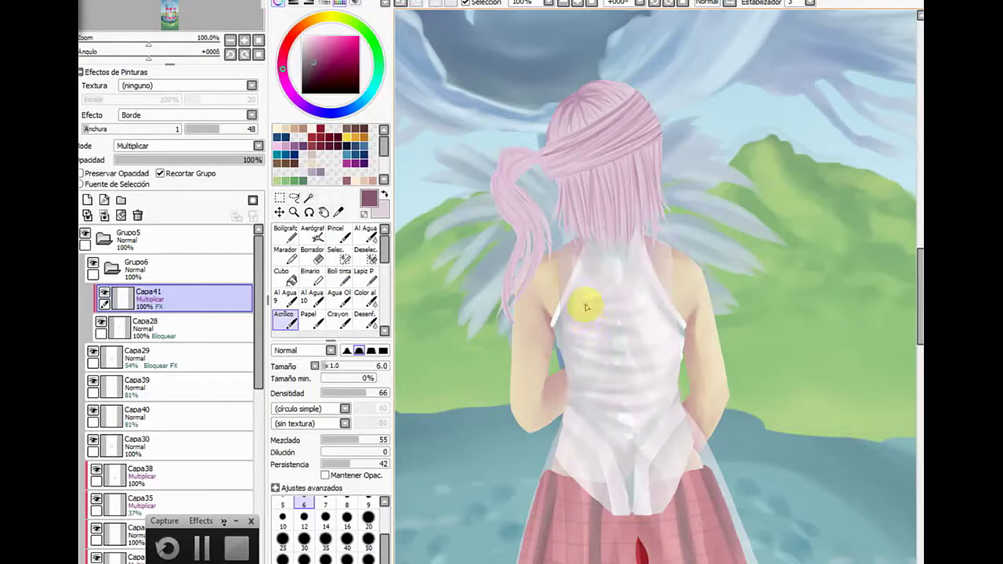
Deepen the lower part of the swept hair section with long mauve strands curving toward the ponytail base
click(656, 3)
click(655, 3)
click(656, 3)
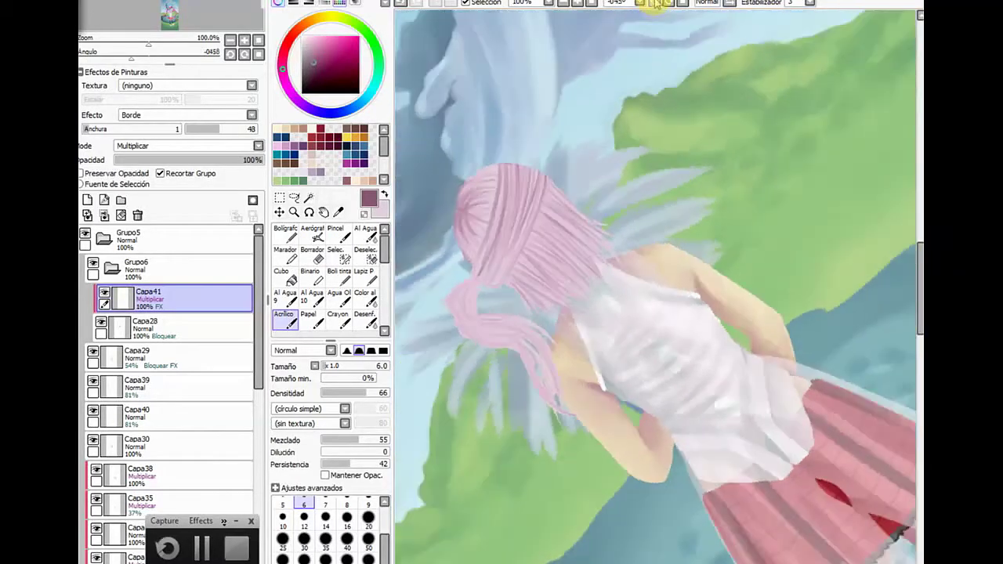
click(656, 3)
mouse_move(524, 197)
mouse_down()
mouse_move(505, 319)
mouse_move(520, 268)
mouse_move(507, 313)
mouse_up()
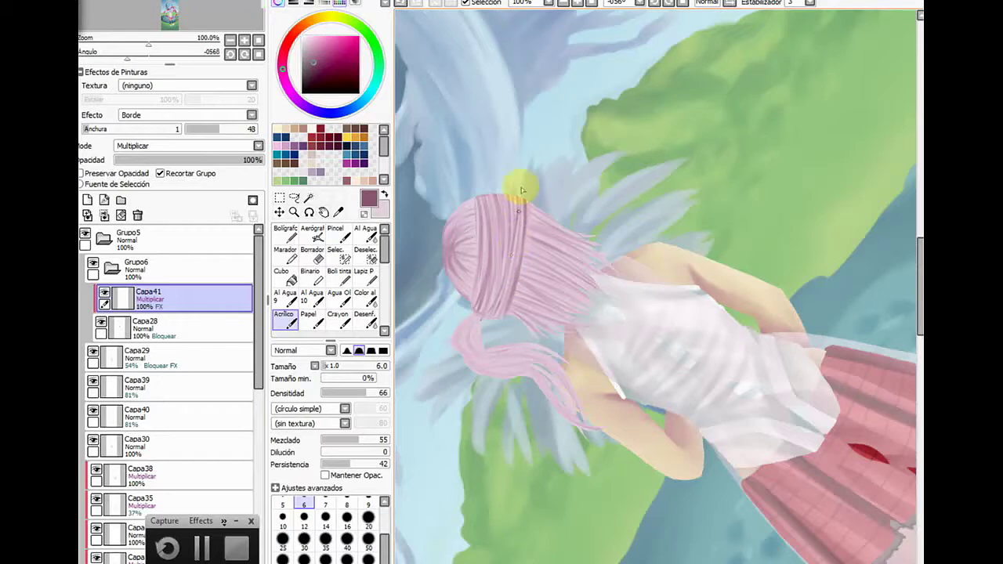
click(641, 4)
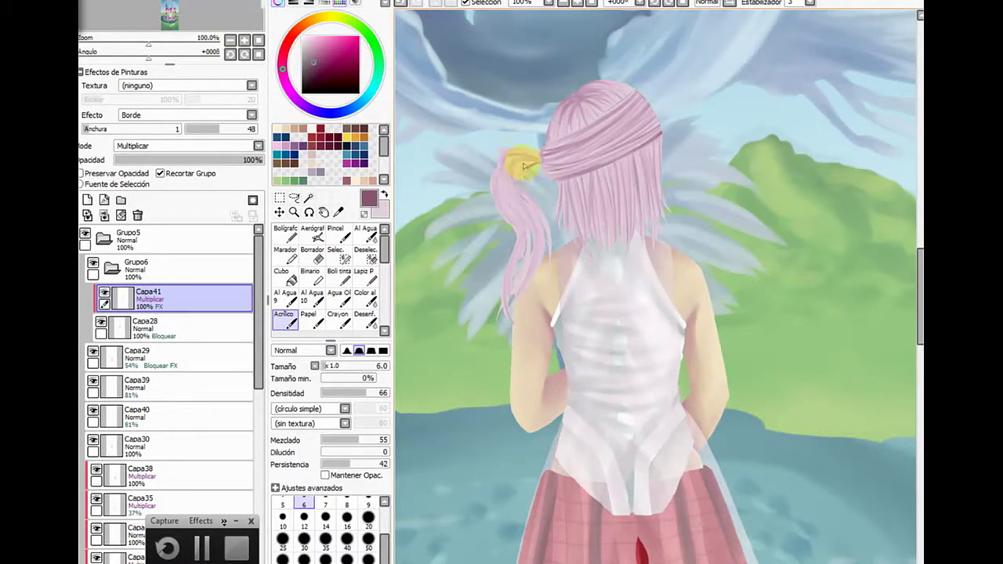
Paint mauve shading strands from the ponytail's base down along its curve
click(516, 181)
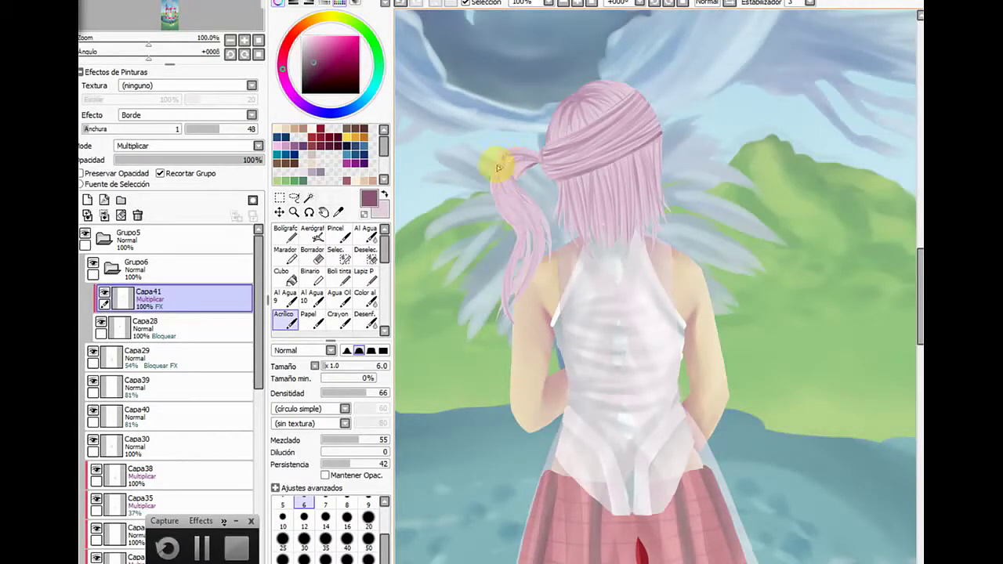
drag(499, 175, 524, 210)
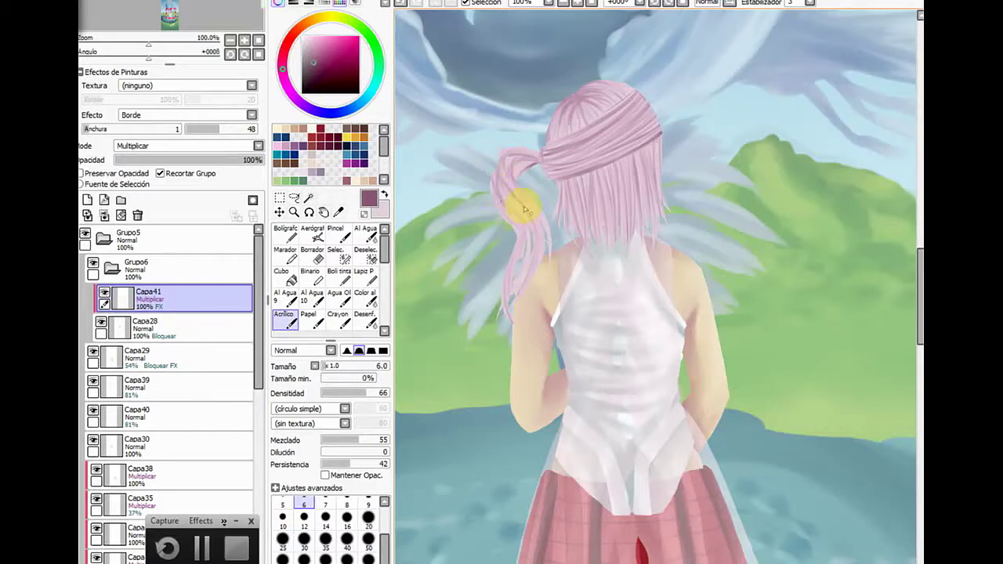
mouse_move(497, 168)
mouse_down()
mouse_move(492, 194)
mouse_move(543, 231)
mouse_move(489, 188)
mouse_move(500, 213)
mouse_move(489, 195)
mouse_move(497, 173)
mouse_move(499, 207)
mouse_move(531, 259)
mouse_move(524, 224)
mouse_move(510, 253)
mouse_move(521, 243)
mouse_move(509, 204)
mouse_move(520, 260)
mouse_move(528, 235)
mouse_move(495, 232)
mouse_up()
Soften the ponytail shading with the Desenf. brush at size 55 and density 32
click(365, 315)
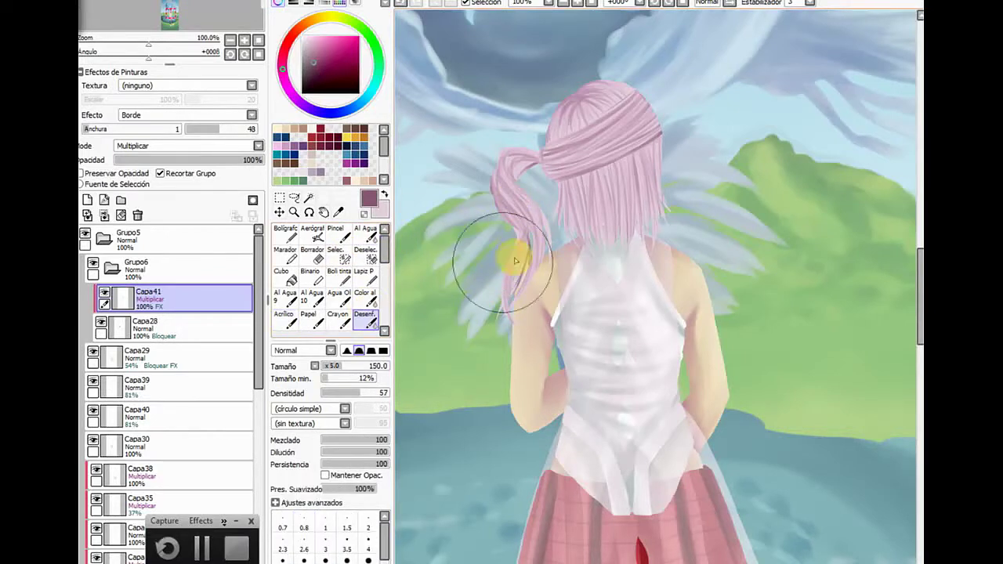
drag(349, 394, 329, 367)
mouse_move(513, 233)
mouse_down()
mouse_move(467, 350)
mouse_move(513, 237)
mouse_move(471, 411)
mouse_move(475, 387)
mouse_up()
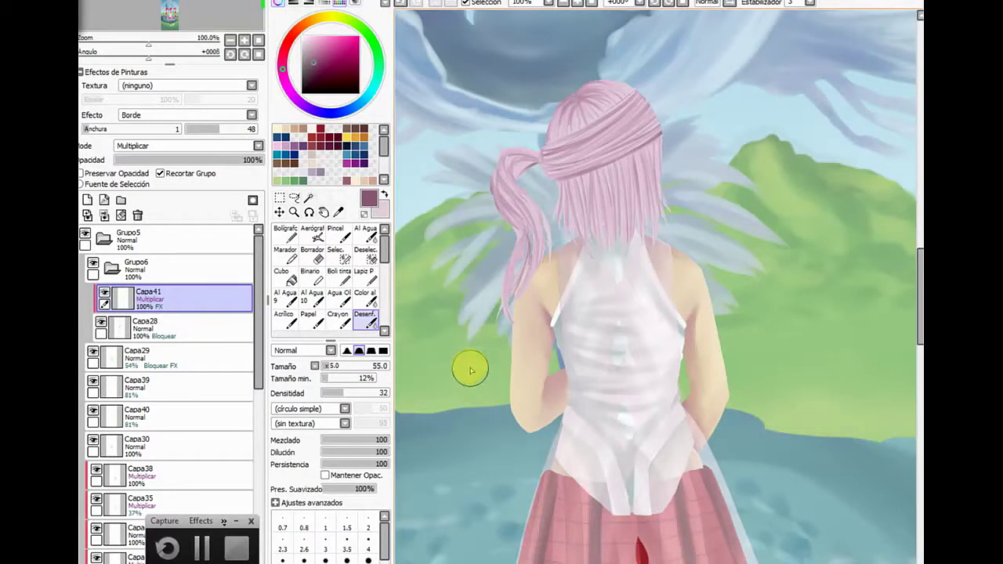
Deepen the loose back hair and ponytail with mauve Acrílico strands, then switch to the Desenf. brush at size 25
click(284, 318)
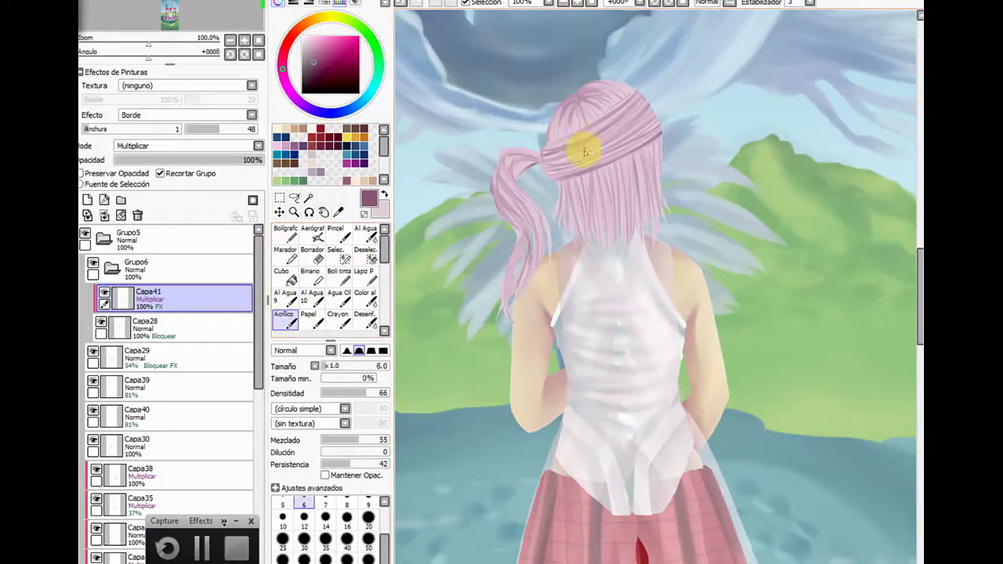
mouse_move(585, 149)
mouse_down()
mouse_move(592, 228)
mouse_move(594, 177)
mouse_move(602, 245)
mouse_move(595, 170)
mouse_move(607, 250)
mouse_move(608, 168)
mouse_move(621, 259)
mouse_move(616, 166)
mouse_move(617, 210)
mouse_up()
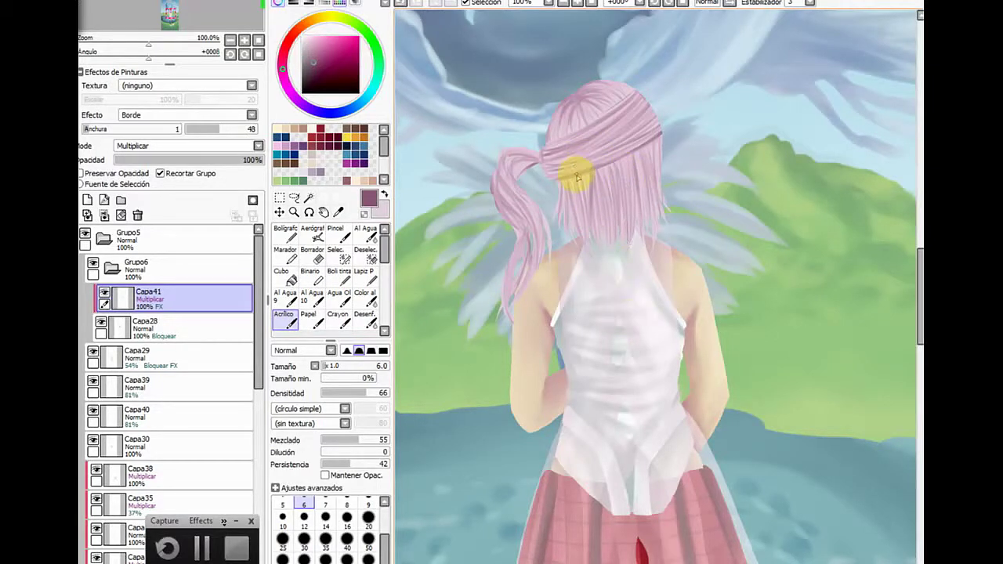
mouse_move(573, 177)
mouse_down()
mouse_move(581, 243)
mouse_move(570, 183)
mouse_move(577, 247)
mouse_move(572, 233)
mouse_move(592, 171)
mouse_move(592, 208)
mouse_move(581, 177)
mouse_move(581, 193)
mouse_move(598, 198)
mouse_move(601, 175)
mouse_move(616, 211)
mouse_move(609, 164)
mouse_move(618, 244)
mouse_move(627, 158)
mouse_move(644, 240)
mouse_up()
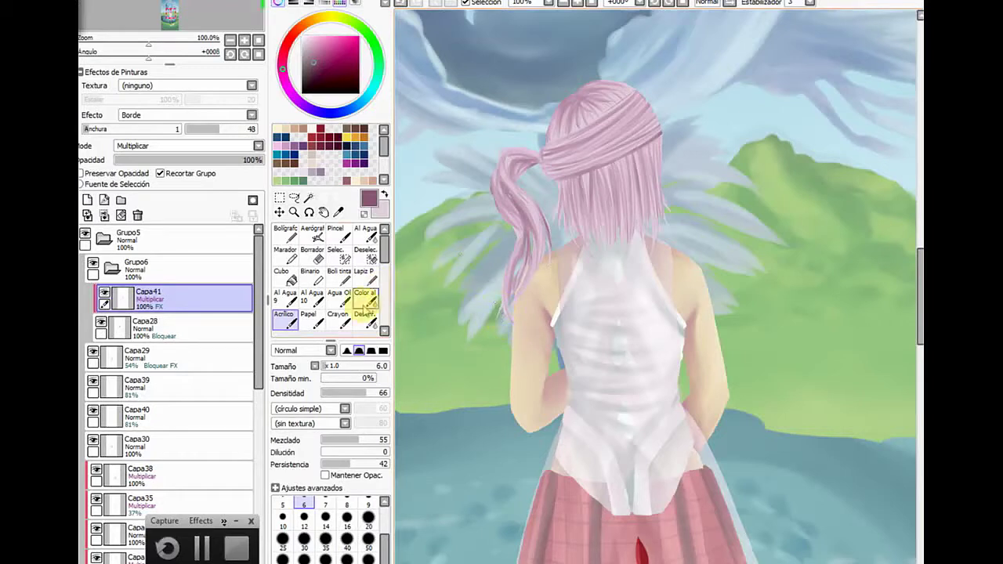
click(365, 316)
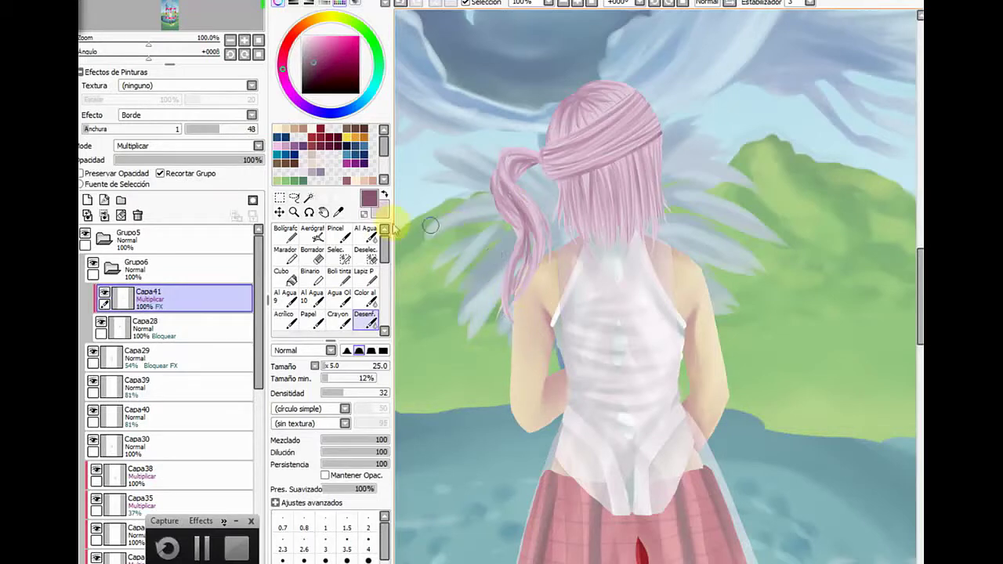
Choose a darker plum and paint shadow strands in the loose back hair with Acrílico at size 6
click(285, 318)
drag(319, 65, 315, 69)
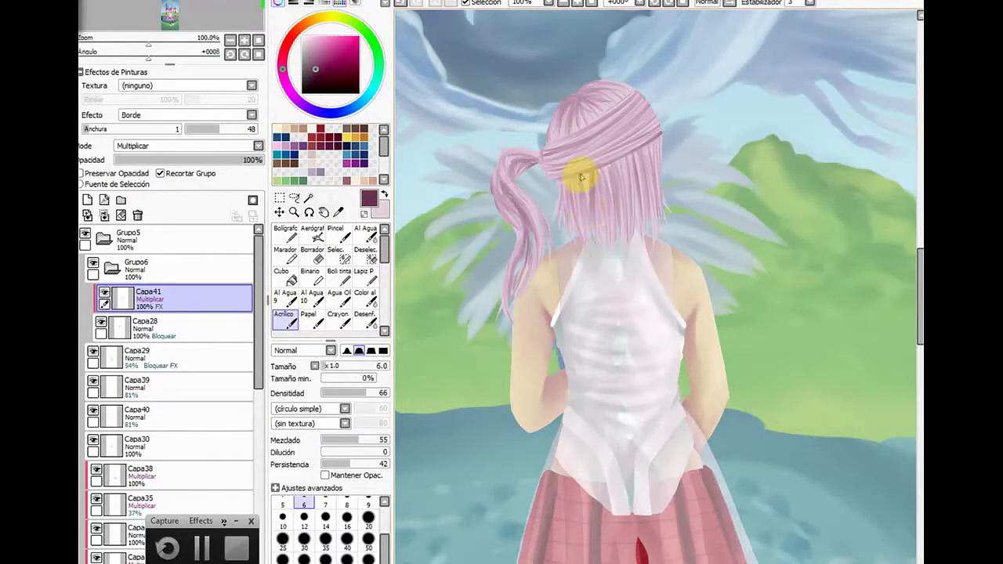
drag(580, 179, 581, 221)
mouse_move(570, 187)
mouse_down()
mouse_move(586, 251)
mouse_move(569, 183)
mouse_move(572, 250)
mouse_move(566, 186)
mouse_move(564, 226)
mouse_up()
mouse_move(598, 173)
mouse_down()
mouse_move(615, 255)
mouse_move(614, 164)
mouse_move(624, 182)
mouse_move(628, 258)
mouse_move(629, 160)
mouse_move(641, 247)
mouse_up()
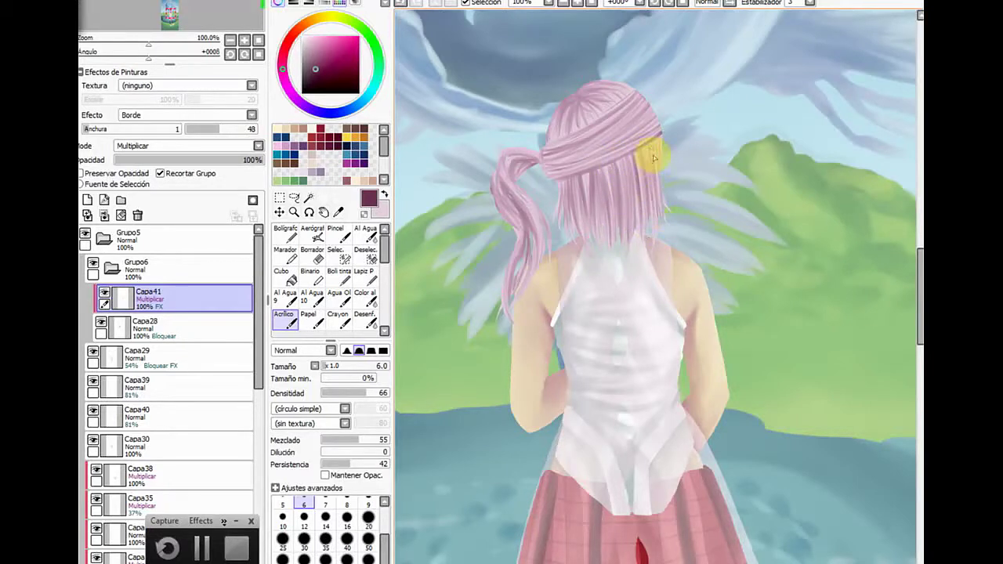
Paint dark plum shadow strands on the crown and along the outer end of the swept hair section
mouse_move(653, 159)
mouse_down()
mouse_move(636, 123)
mouse_move(647, 115)
mouse_move(587, 152)
mouse_move(572, 126)
mouse_move(581, 99)
mouse_move(559, 122)
mouse_move(583, 93)
mouse_move(597, 114)
mouse_move(587, 100)
mouse_move(574, 125)
mouse_move(579, 99)
mouse_move(584, 110)
mouse_move(578, 102)
mouse_move(600, 93)
mouse_move(586, 91)
mouse_move(619, 99)
mouse_up()
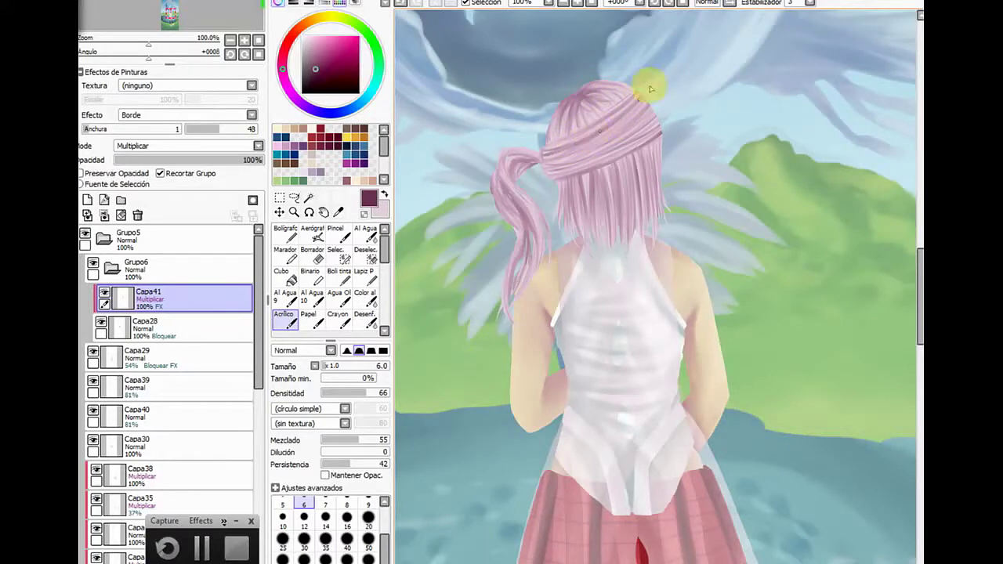
drag(644, 112, 648, 110)
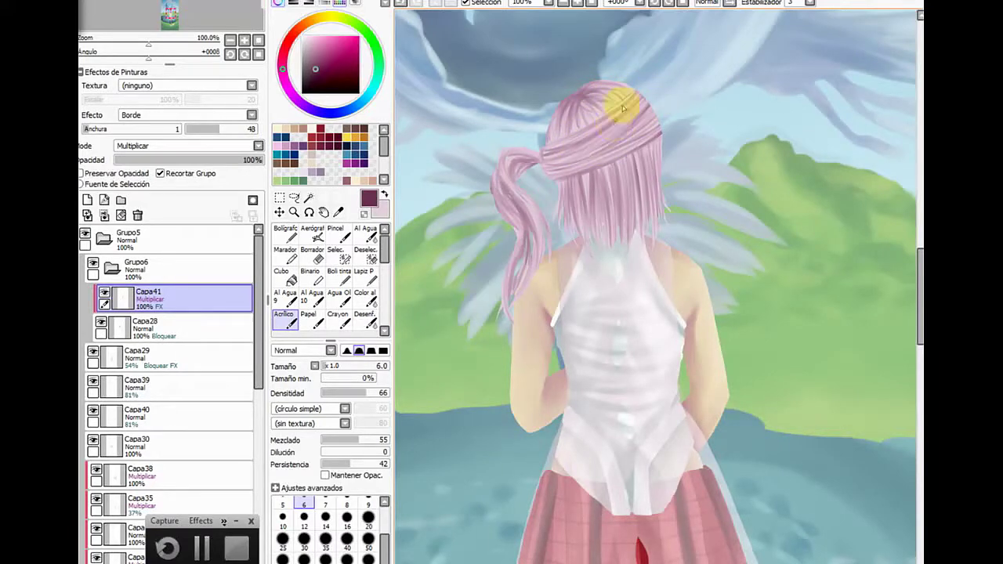
click(655, 2)
click(655, 2)
click(655, 2)
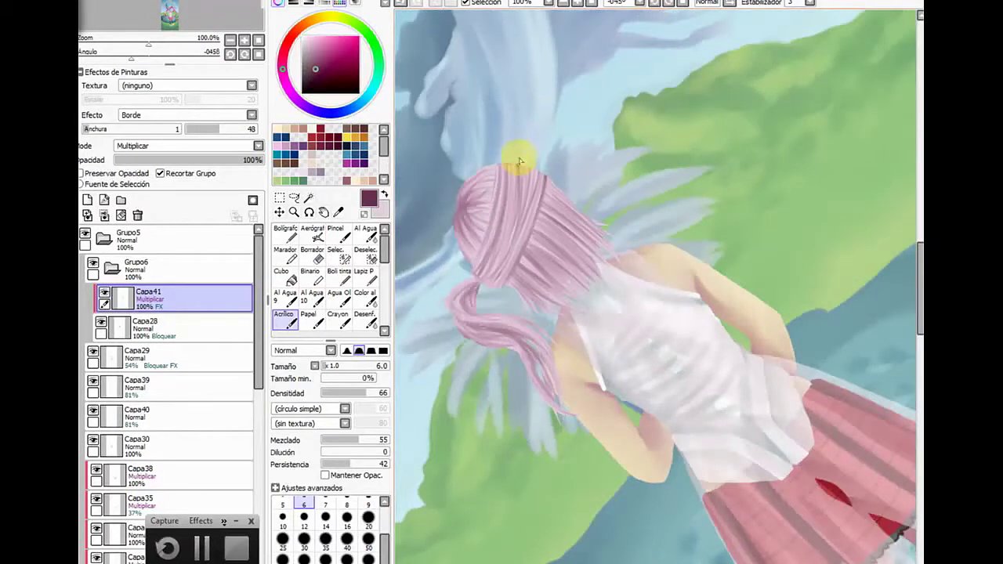
mouse_move(518, 161)
mouse_down()
mouse_move(509, 249)
mouse_move(515, 203)
mouse_up()
mouse_move(533, 169)
mouse_down()
mouse_move(515, 245)
mouse_move(508, 177)
mouse_move(484, 265)
mouse_move(502, 165)
mouse_up()
Paint plum shadow strands near the ponytail's base and along its upper curve, then return the canvas to upright
mouse_move(463, 267)
mouse_down()
mouse_move(496, 162)
mouse_move(475, 270)
mouse_up()
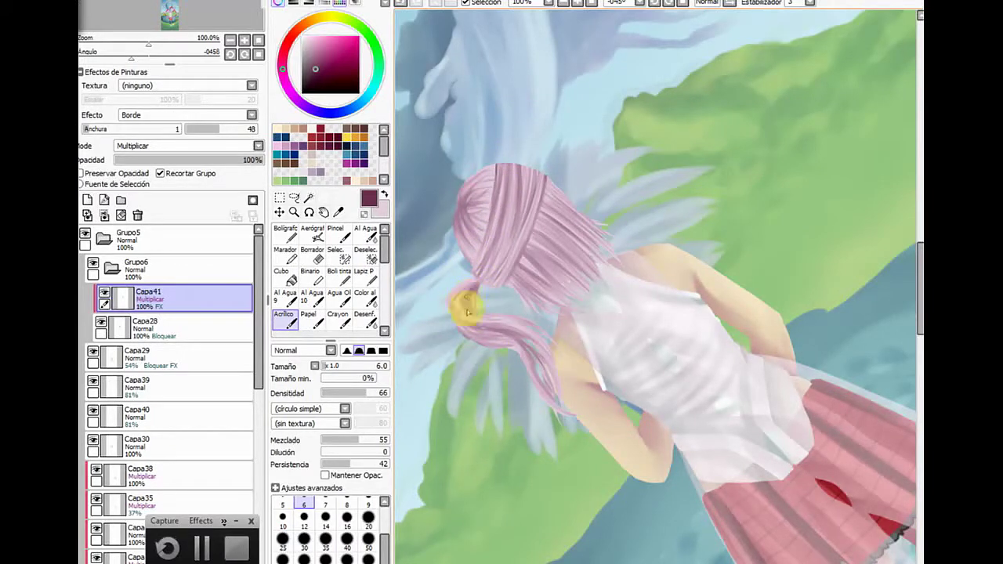
drag(481, 317, 472, 292)
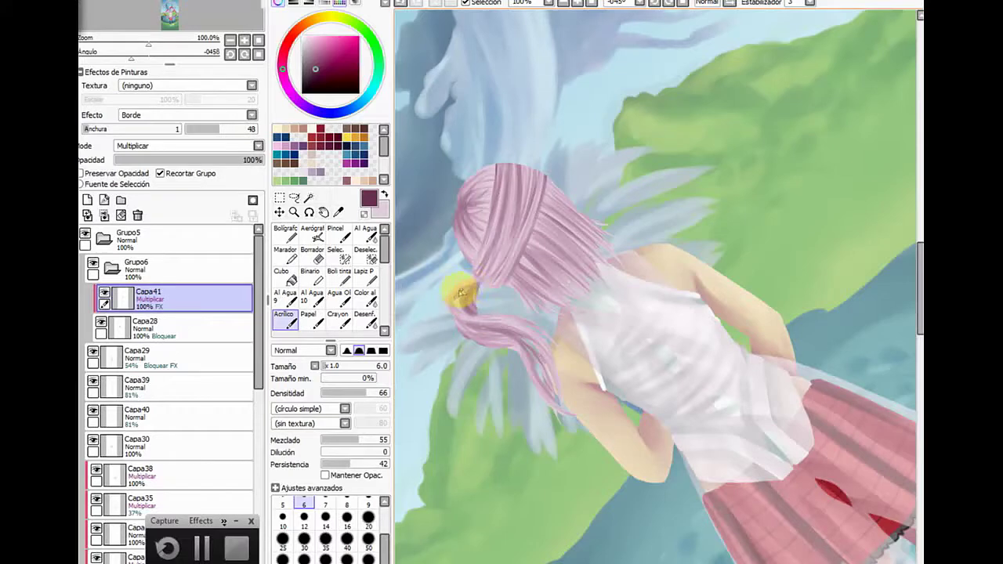
click(620, 4)
click(619, 13)
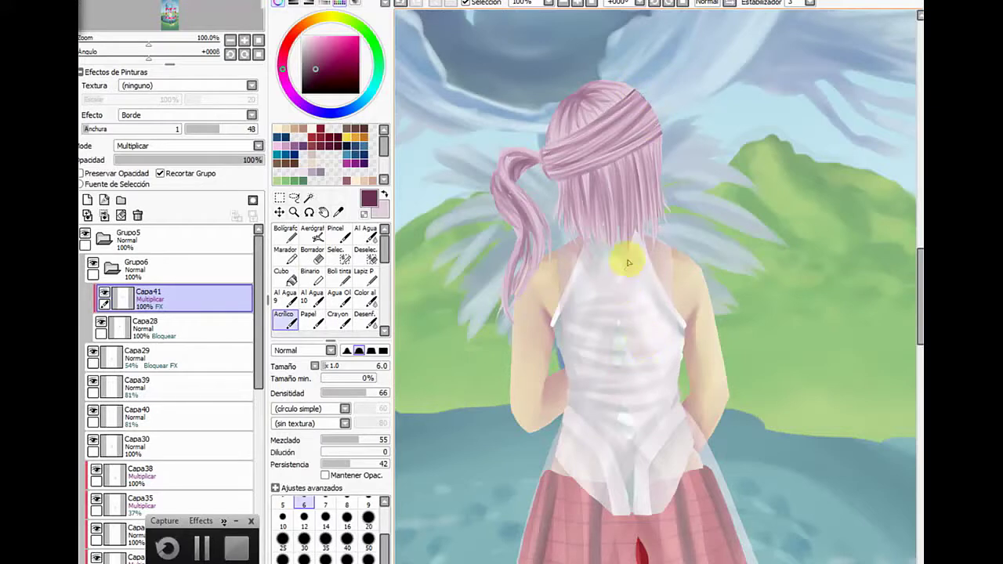
Add a clipped layer in Pantalla mode above Capa41 and choose a pale greyish pink as the highlight colour
click(87, 200)
click(162, 173)
click(180, 146)
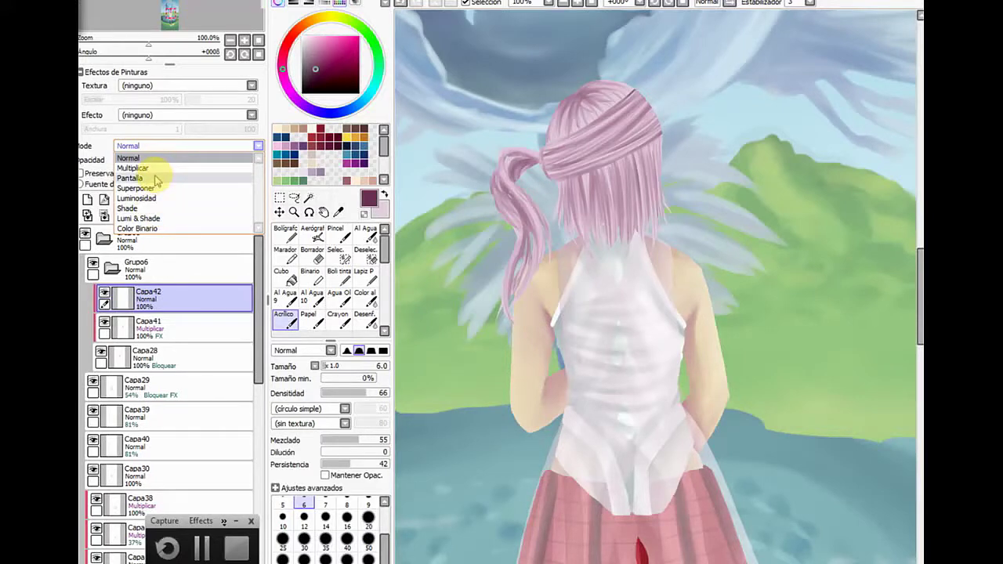
click(156, 178)
click(311, 43)
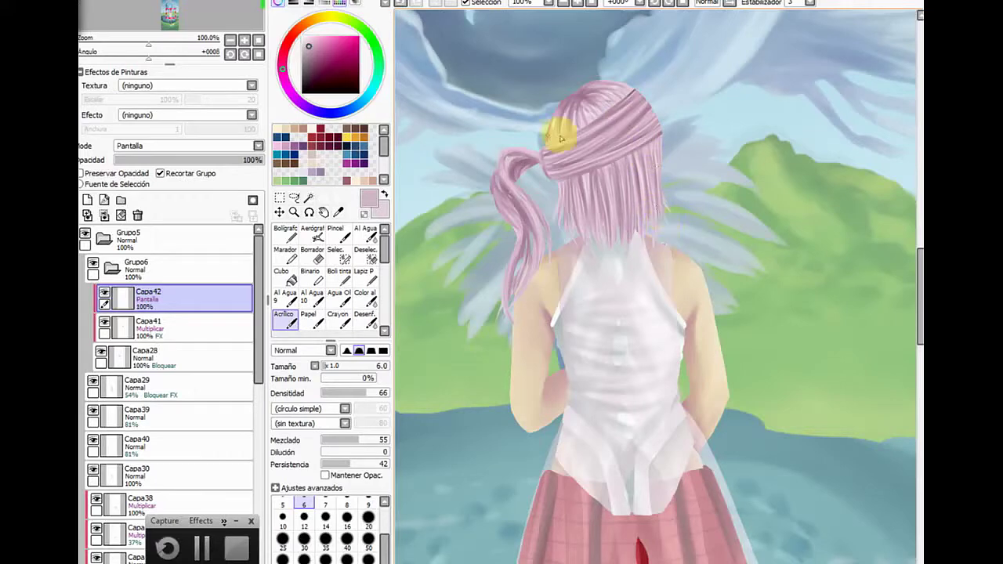
Paint pale pink highlight strands on the crown and swept hair section with Acrílico at size 6
click(656, 3)
click(655, 3)
click(655, 3)
click(656, 4)
click(655, 3)
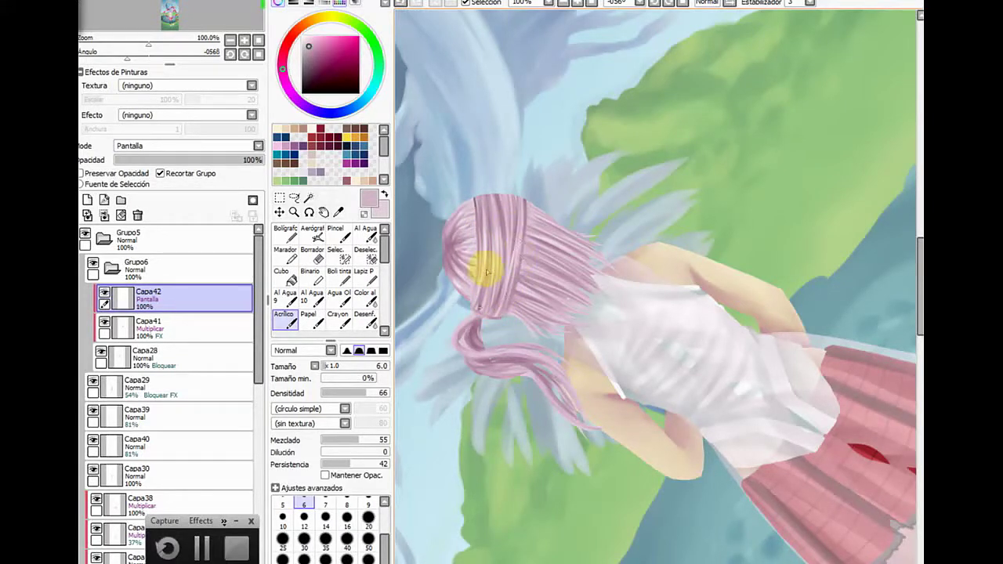
click(639, 3)
click(627, 11)
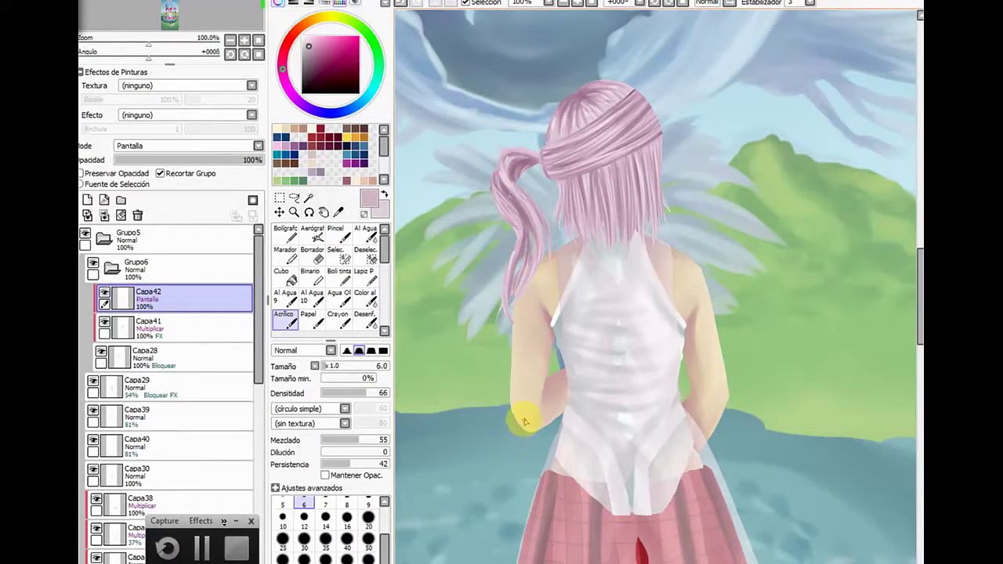
Add a clipped Multiplicar layer directly above Capa28 and select the Aerógrafo for soft hair shading
click(145, 353)
click(87, 200)
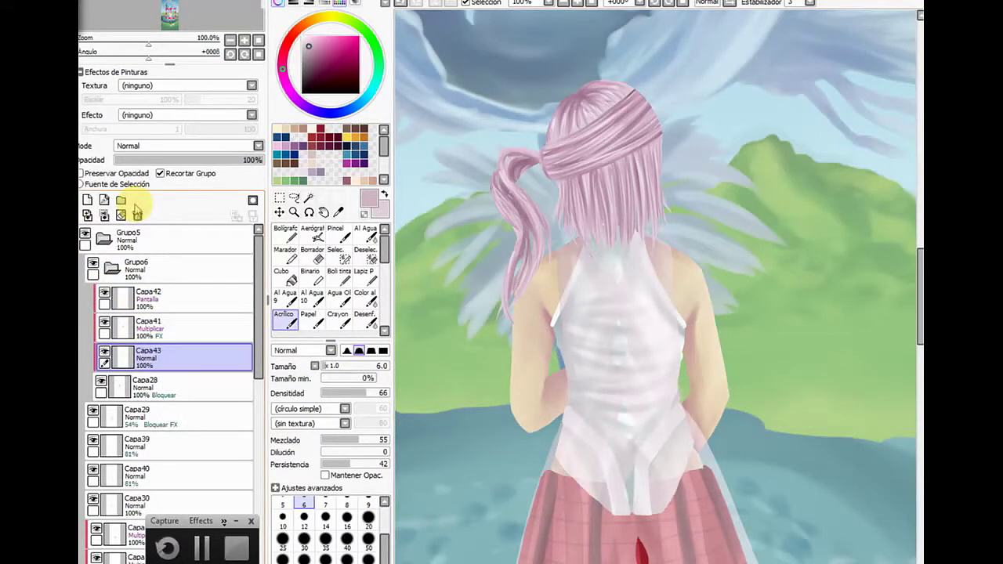
click(168, 146)
click(172, 167)
click(312, 233)
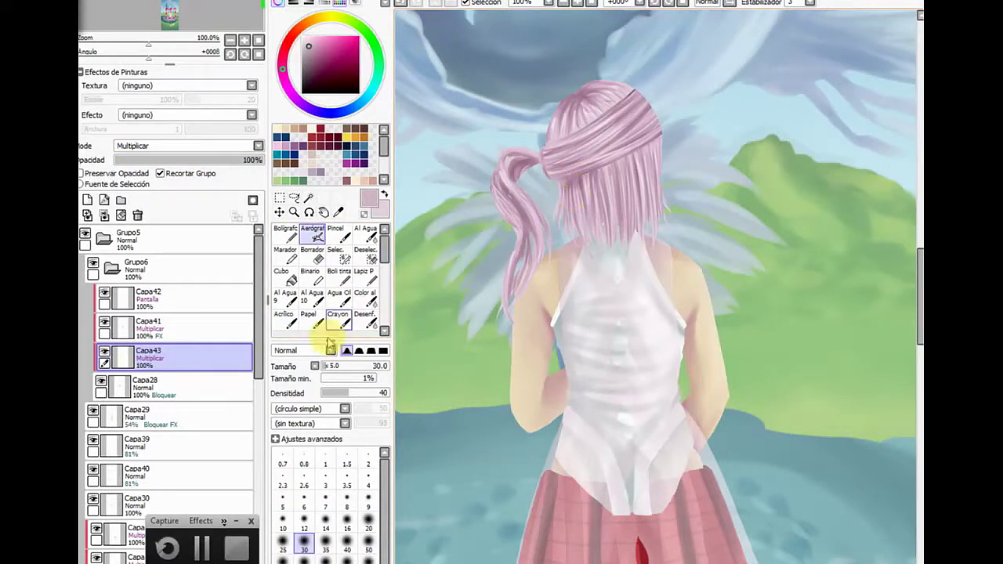
Shade the loose back hair, crown edge and ponytail softly in pale pink with the Aerógrafo at size 115 and density 100
mouse_move(335, 367)
mouse_down()
mouse_move(349, 370)
mouse_move(340, 366)
mouse_up()
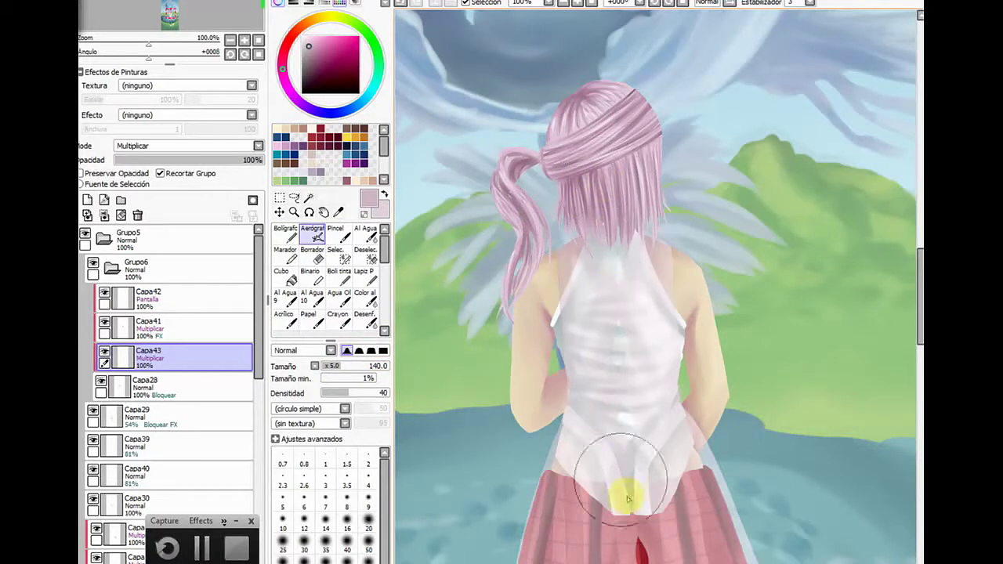
key(ctrl+z)
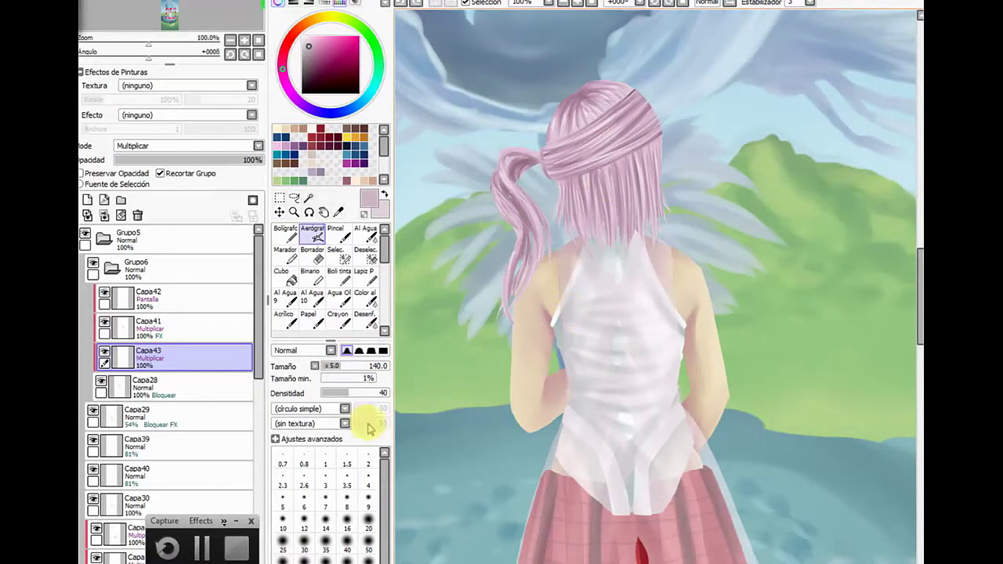
drag(365, 394, 389, 394)
click(337, 366)
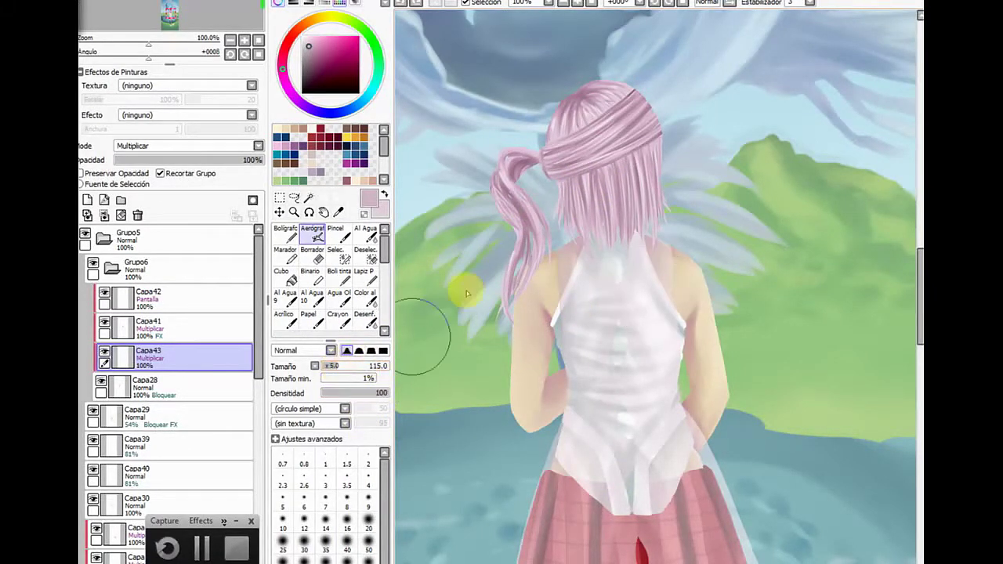
mouse_move(584, 233)
mouse_down()
mouse_move(583, 199)
mouse_move(573, 198)
mouse_move(624, 178)
mouse_move(613, 230)
mouse_move(621, 187)
mouse_move(637, 182)
mouse_move(637, 210)
mouse_move(580, 235)
mouse_up()
mouse_move(562, 99)
mouse_down()
mouse_move(557, 127)
mouse_move(587, 116)
mouse_move(553, 145)
mouse_move(571, 167)
mouse_move(602, 155)
mouse_move(518, 157)
mouse_move(529, 169)
mouse_move(514, 160)
mouse_move(537, 265)
mouse_up()
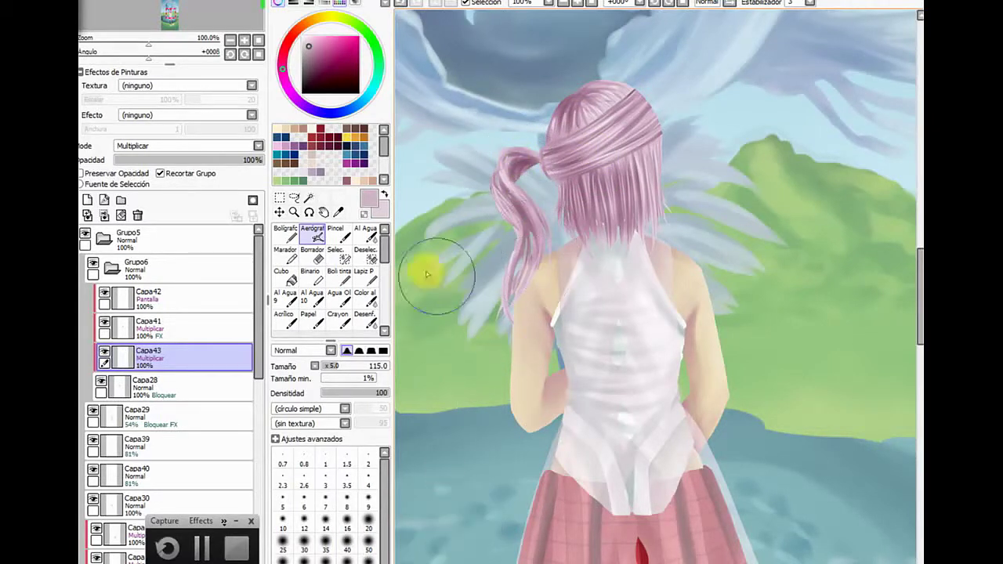
Blend the soft hair shading with the Desenf. brush at size 180 and density 32
click(365, 318)
click(346, 366)
mouse_move(590, 195)
mouse_down()
mouse_move(595, 124)
mouse_move(570, 175)
mouse_move(538, 161)
mouse_up()
mouse_move(543, 470)
mouse_down()
mouse_move(569, 412)
mouse_move(568, 386)
mouse_up()
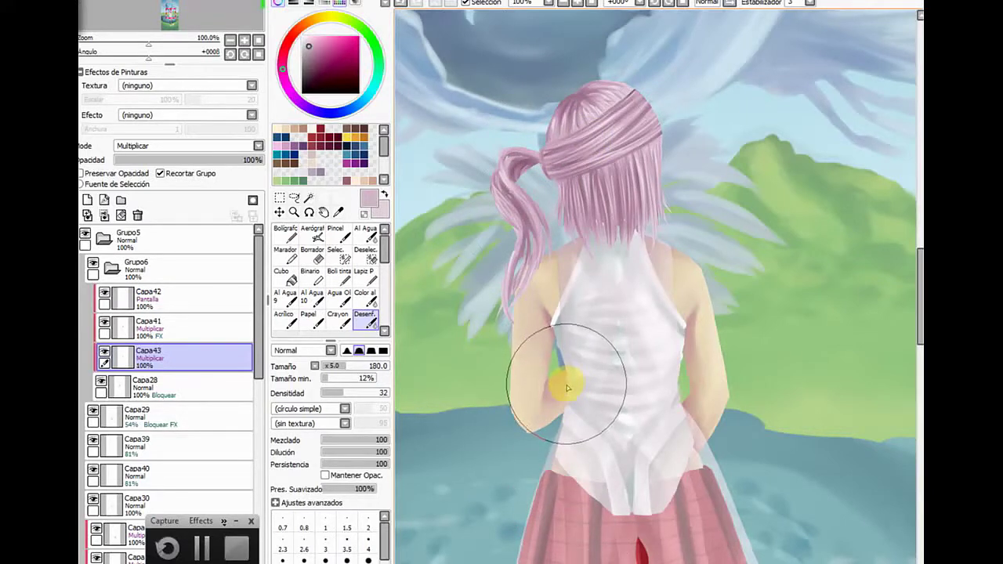
Choose a darker greyish mauve, airbrush shadows over the loose back hair and ponytail at size 115, and blend them with Desenf. at size 180
click(289, 235)
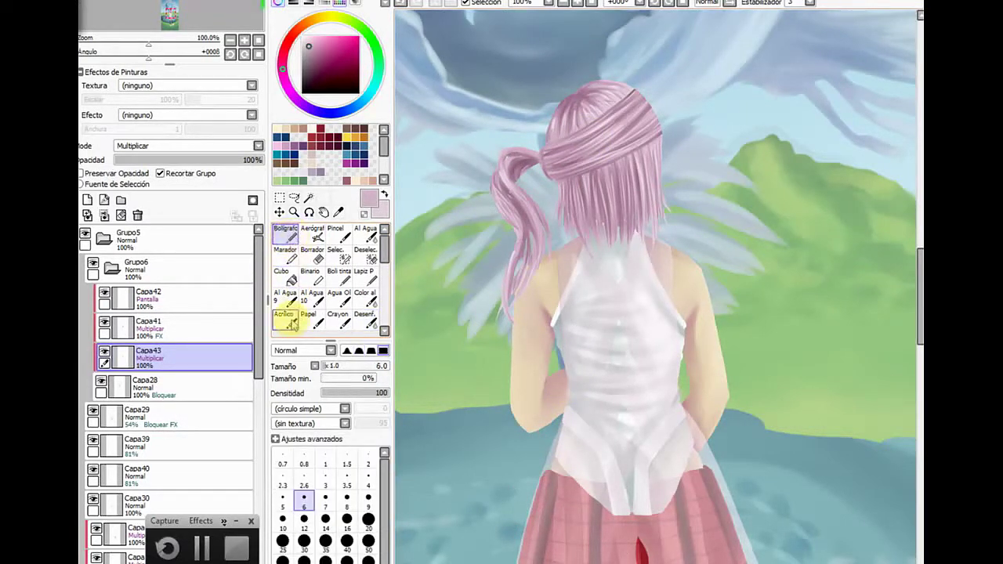
click(285, 317)
click(312, 233)
drag(318, 45, 311, 57)
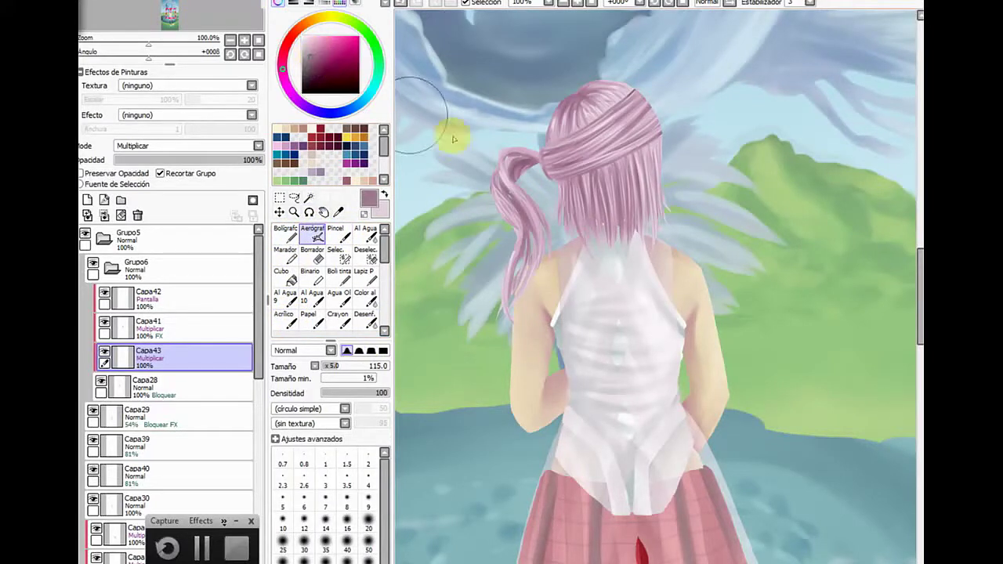
mouse_move(580, 198)
mouse_down()
mouse_move(581, 223)
mouse_move(609, 229)
mouse_move(647, 224)
mouse_move(572, 226)
mouse_move(575, 216)
mouse_move(641, 220)
mouse_move(662, 203)
mouse_move(564, 189)
mouse_move(636, 169)
mouse_move(544, 266)
mouse_move(530, 185)
mouse_move(540, 264)
mouse_up()
click(362, 315)
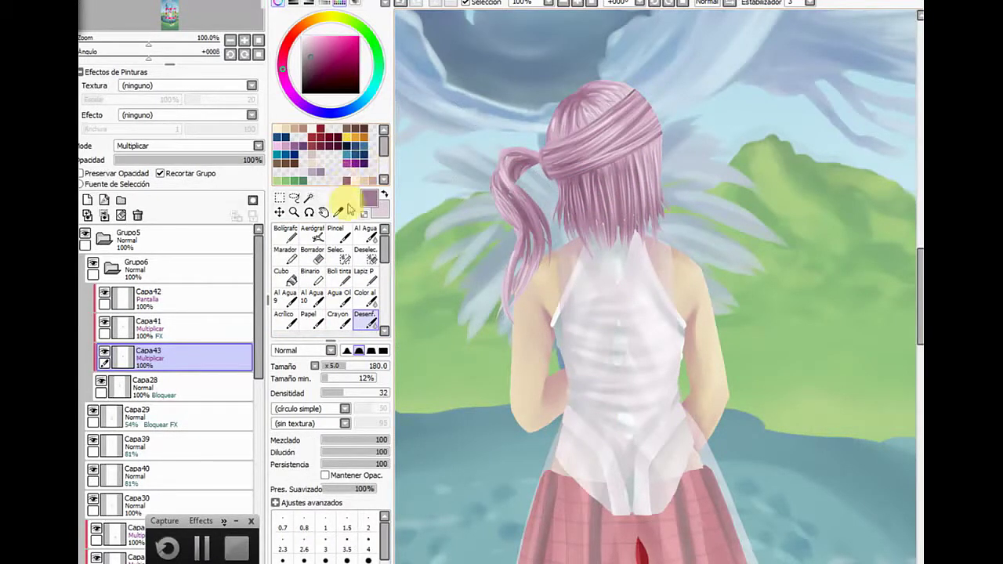
Airbrush mauve shadows over the crown and the hair beneath the swept section with the Aerógrafo at size 75
click(284, 315)
click(313, 233)
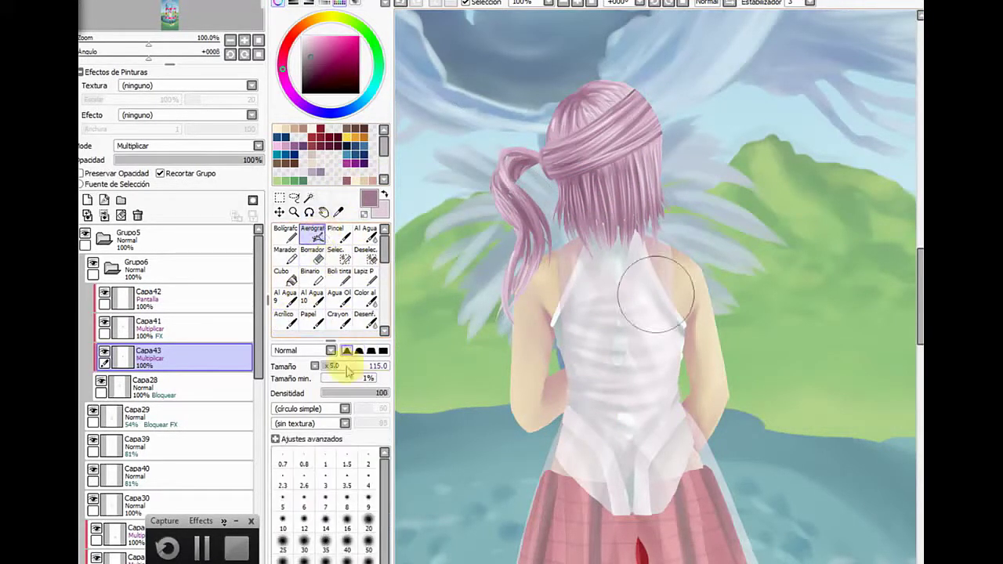
drag(348, 372, 339, 372)
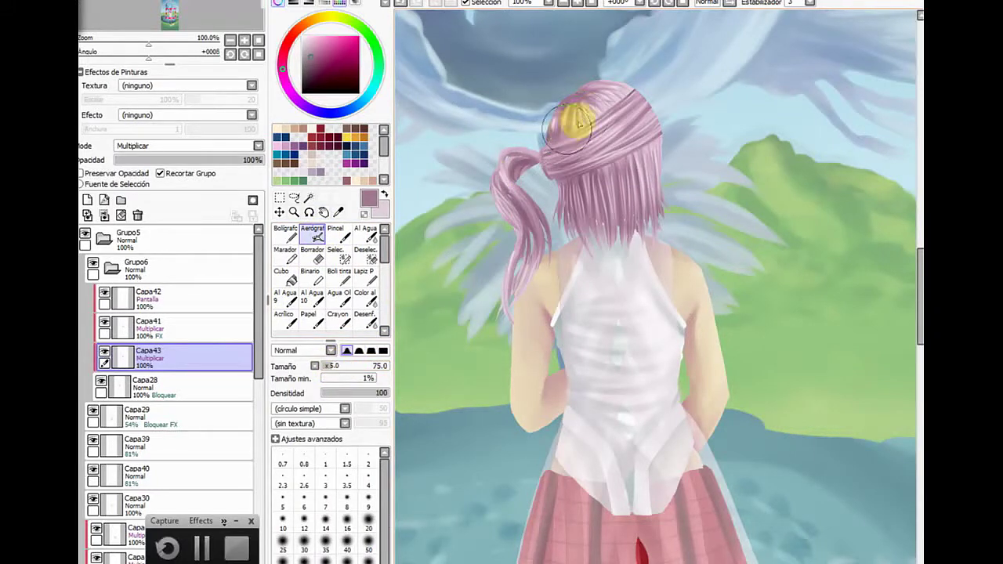
mouse_move(578, 121)
mouse_down()
mouse_move(561, 138)
mouse_move(617, 98)
mouse_move(586, 182)
mouse_move(568, 190)
mouse_move(645, 161)
mouse_up()
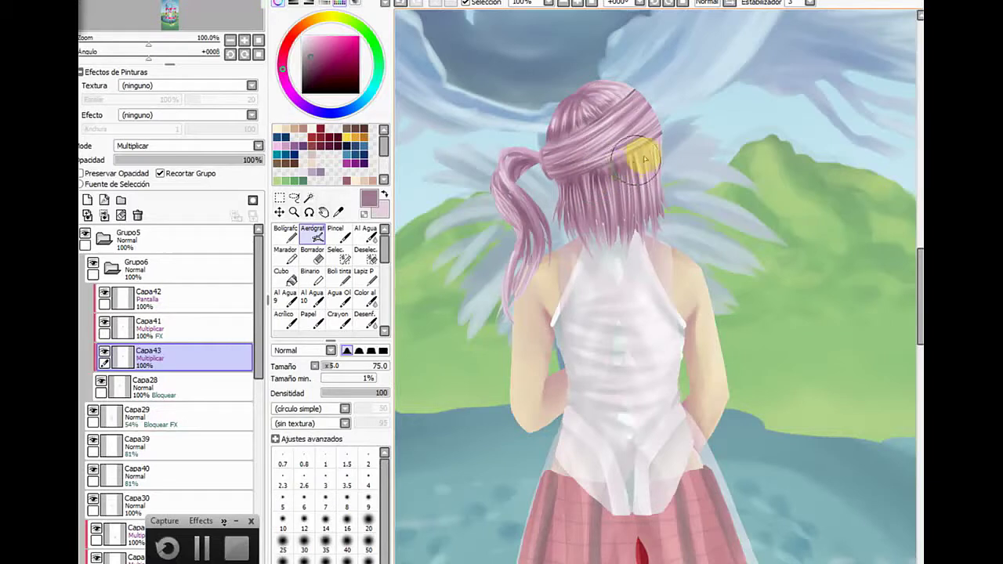
Soften the crown, back hair and ponytail shadows with the Desenf. brush at size 50
click(365, 317)
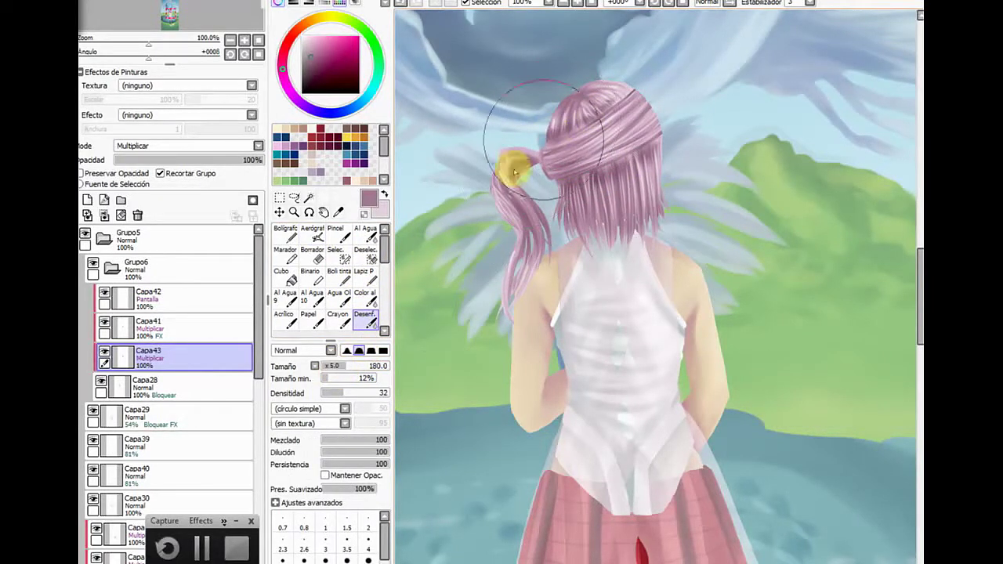
drag(345, 366, 325, 366)
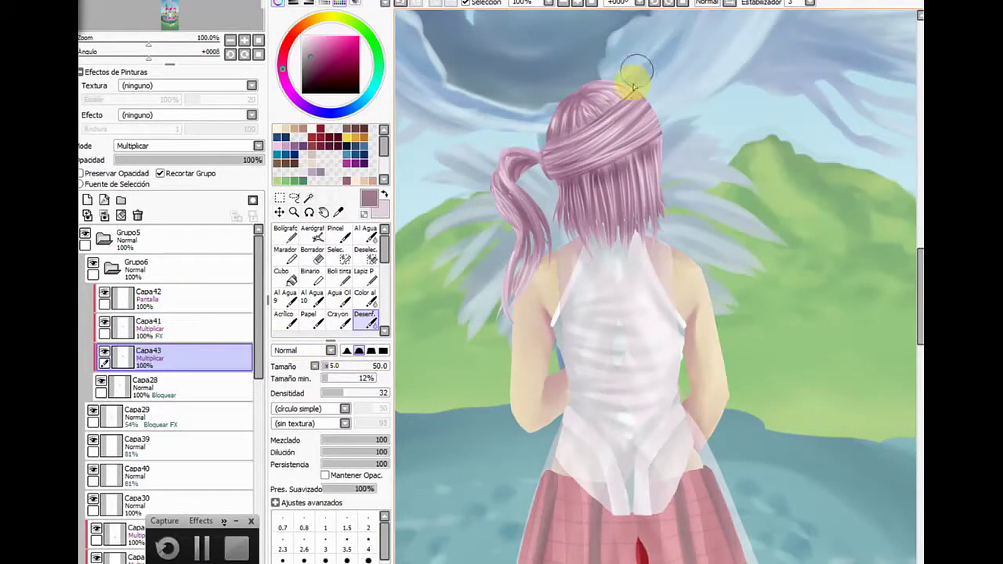
mouse_move(633, 85)
mouse_down()
mouse_move(656, 146)
mouse_move(673, 144)
mouse_move(578, 191)
mouse_move(524, 357)
mouse_up()
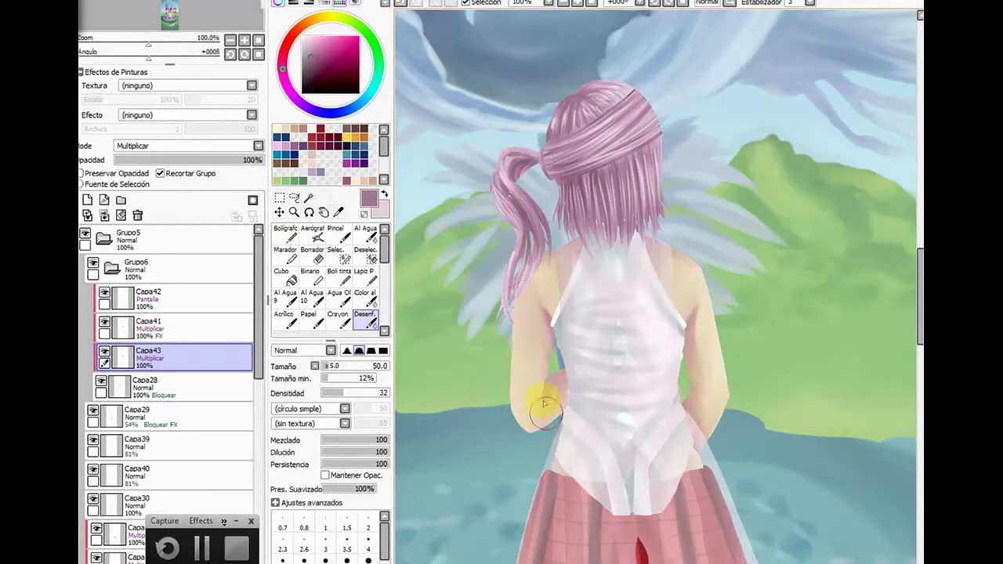
Zoom out to 25% and centre the whole illustration to examine the hair shading against the full scene
click(293, 212)
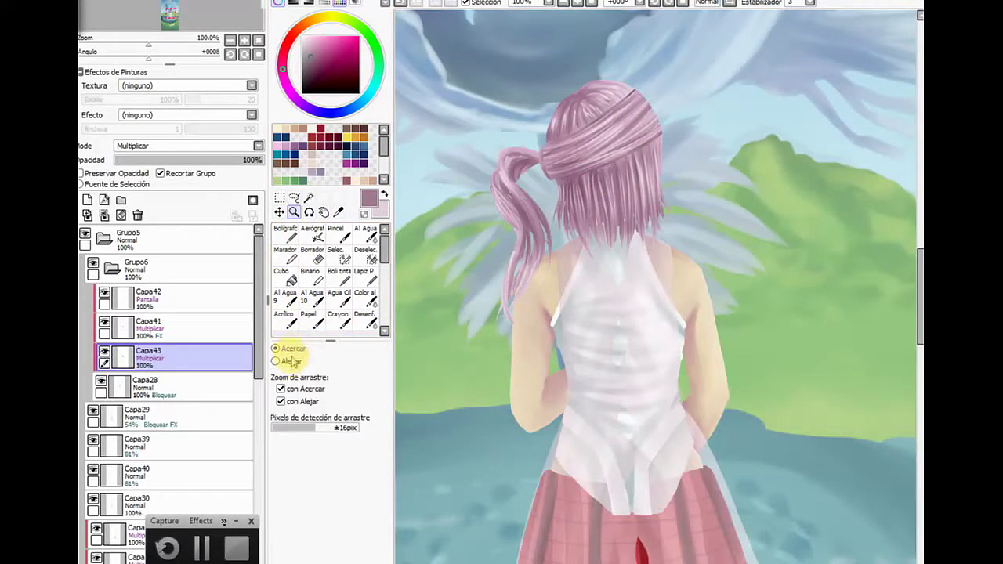
click(547, 336)
click(552, 343)
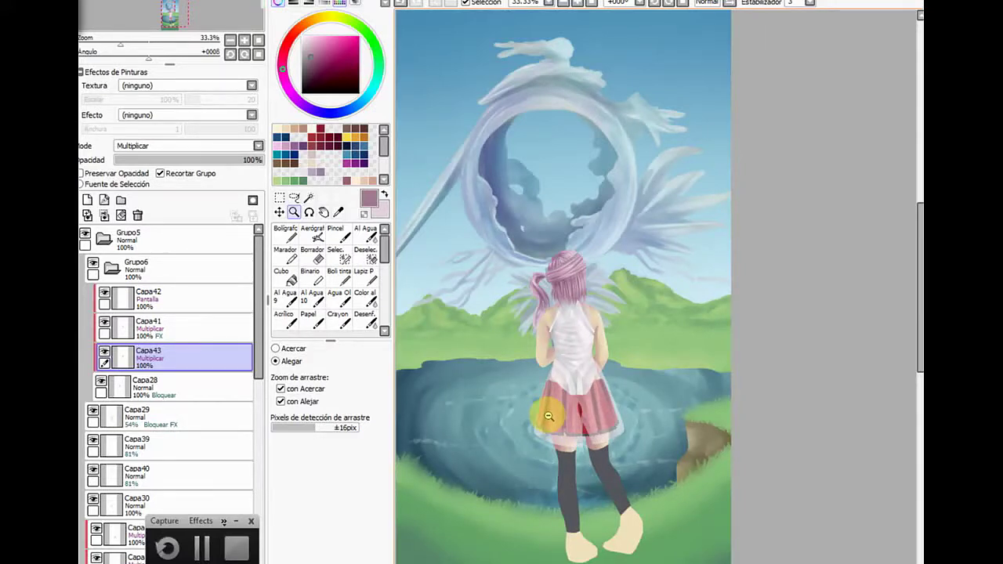
click(549, 393)
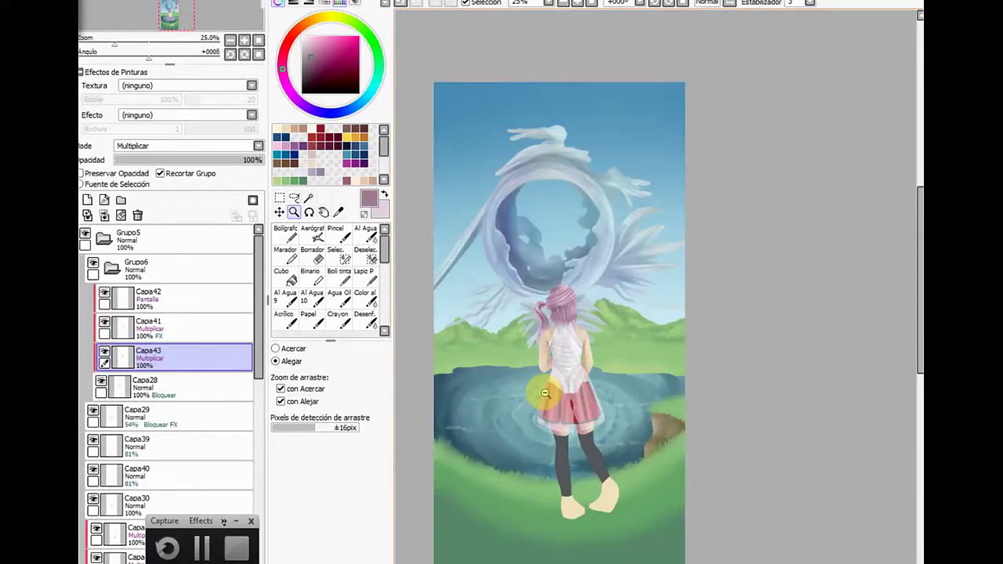
scroll(592, 322, left, 2)
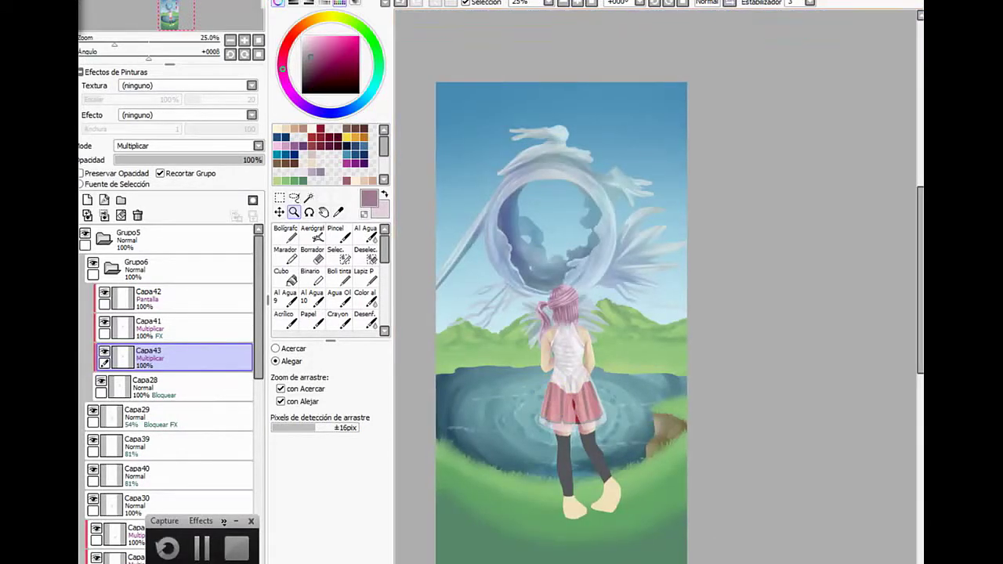
scroll(916, 260, down, 2)
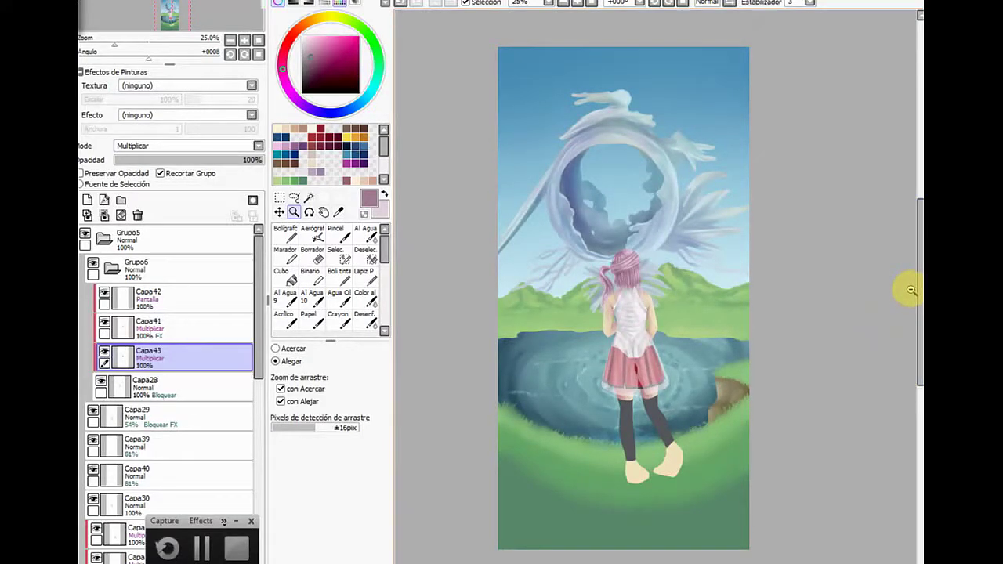
click(119, 1)
click(129, 67)
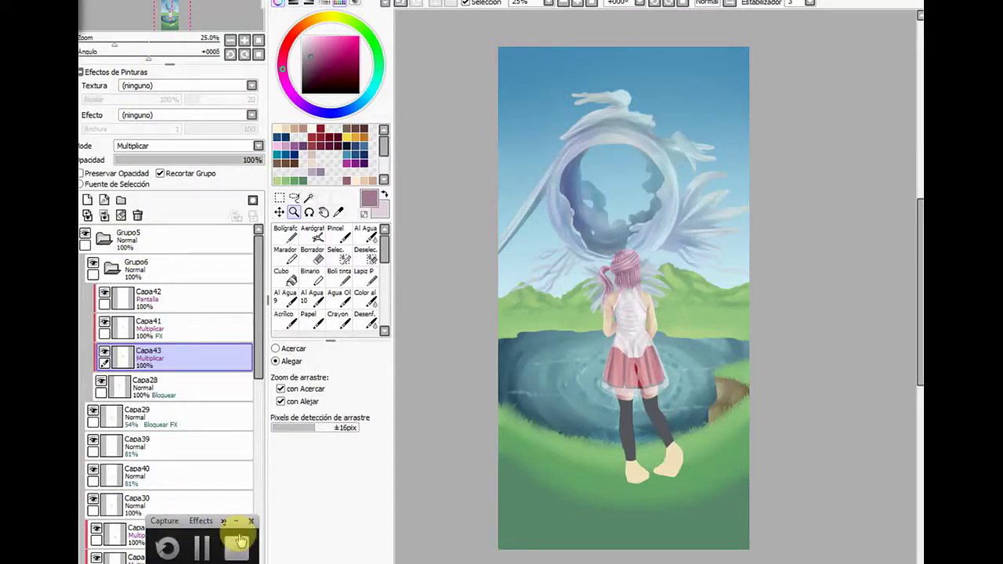
mouse_move(513, 563)
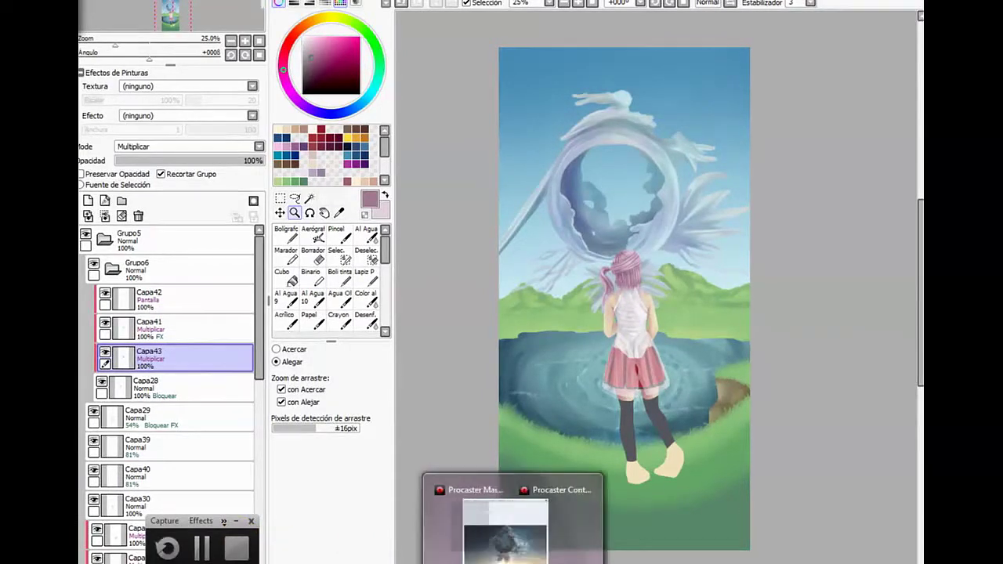